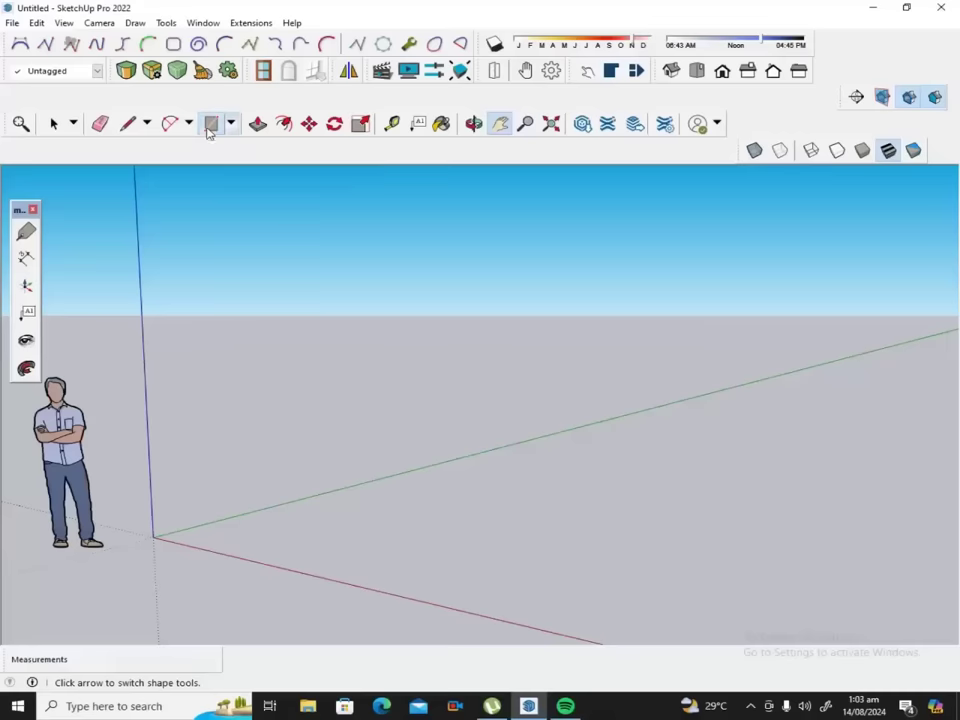
Draw an 8' by 8' rectangle with its first corner at the origin.
click(153, 537)
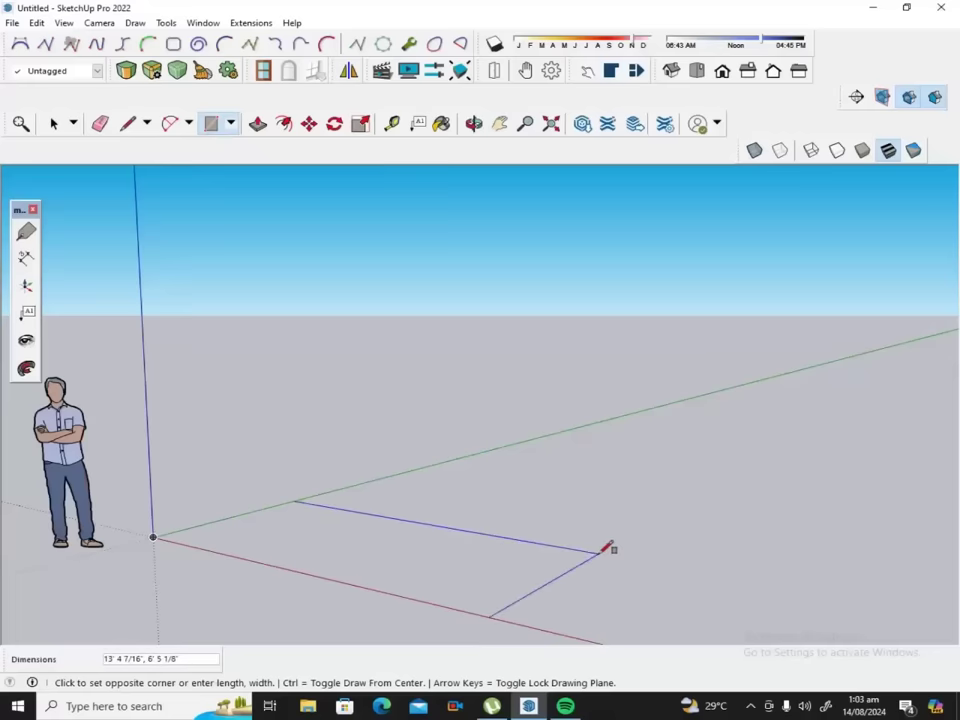
text(8,8')
key(Return)
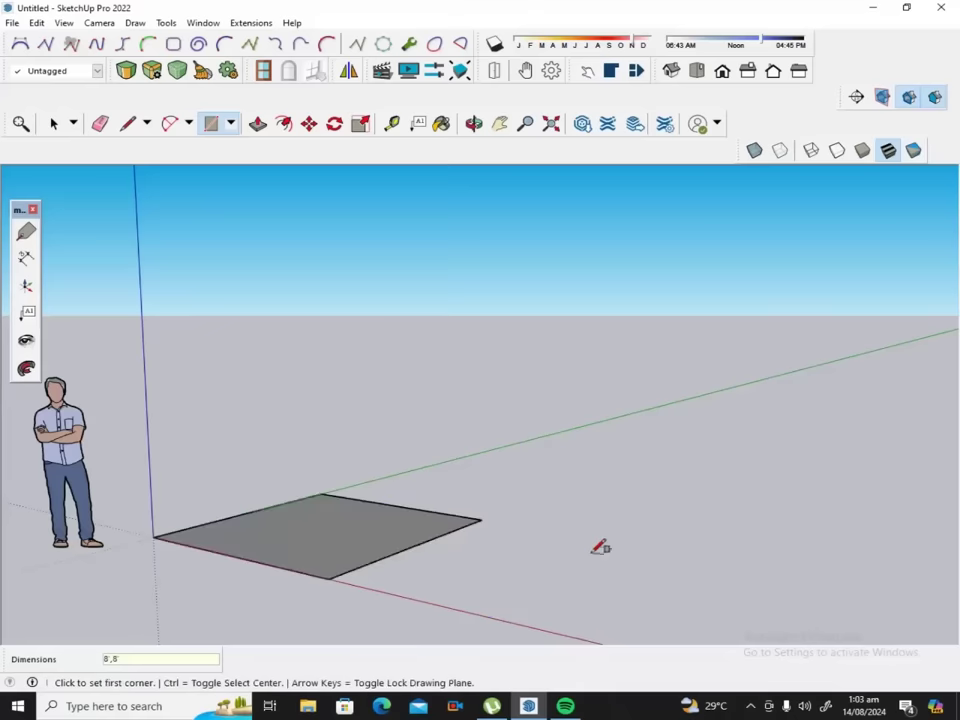
From an overhead view, offset the square face's edges 4 inches inward.
click(473, 124)
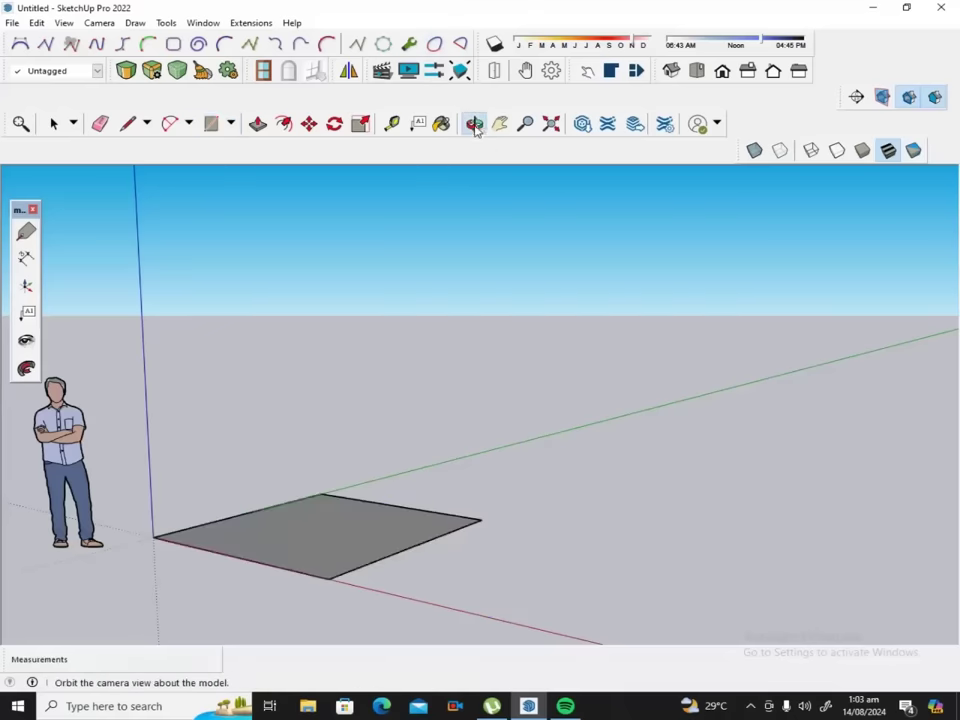
mouse_move(289, 551)
mouse_down()
mouse_move(461, 605)
mouse_move(414, 557)
mouse_up()
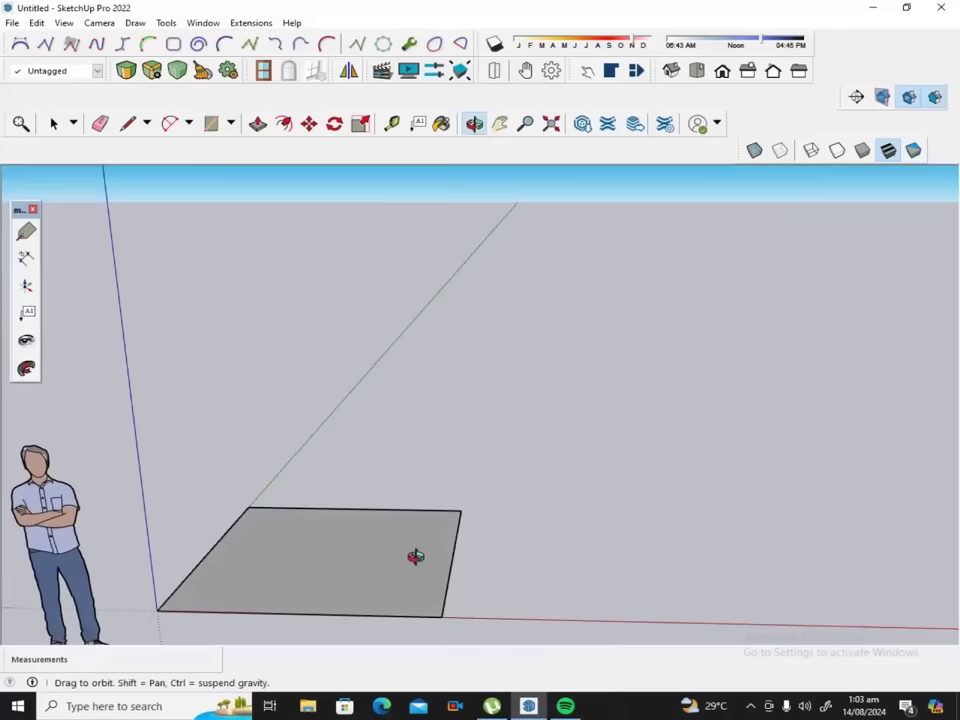
mouse_move(298, 480)
mouse_down()
mouse_move(249, 486)
mouse_move(274, 515)
mouse_move(278, 545)
mouse_up()
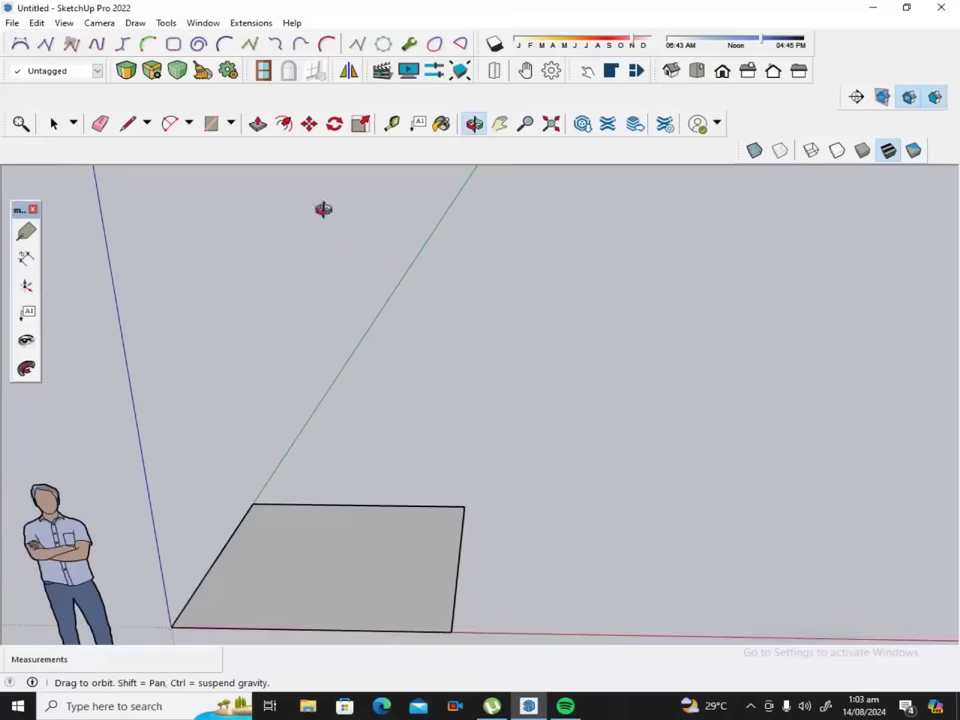
click(284, 123)
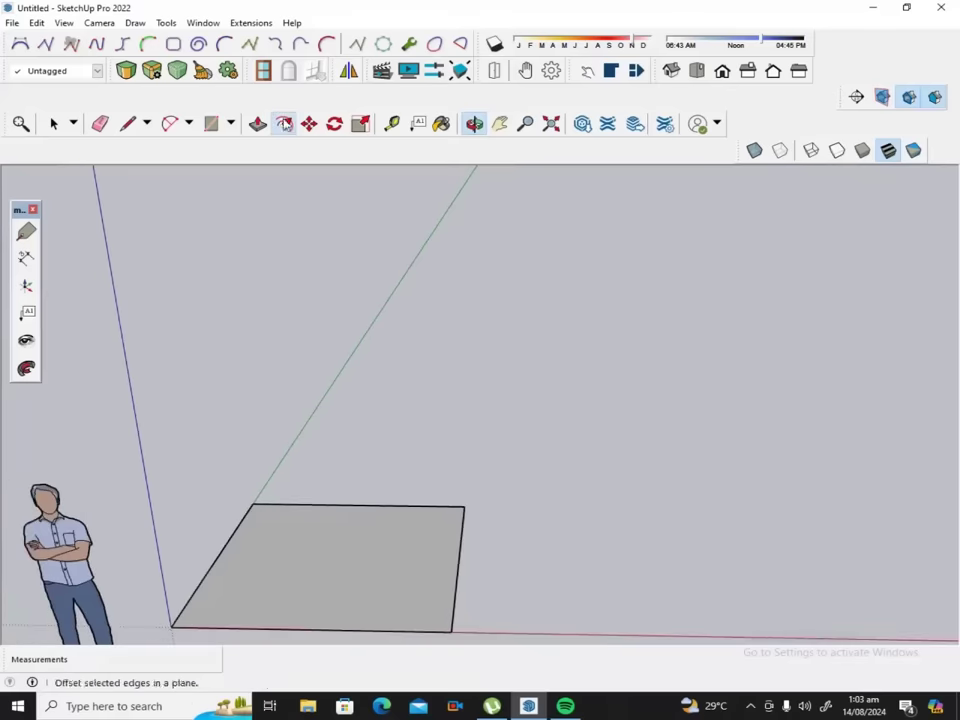
click(327, 530)
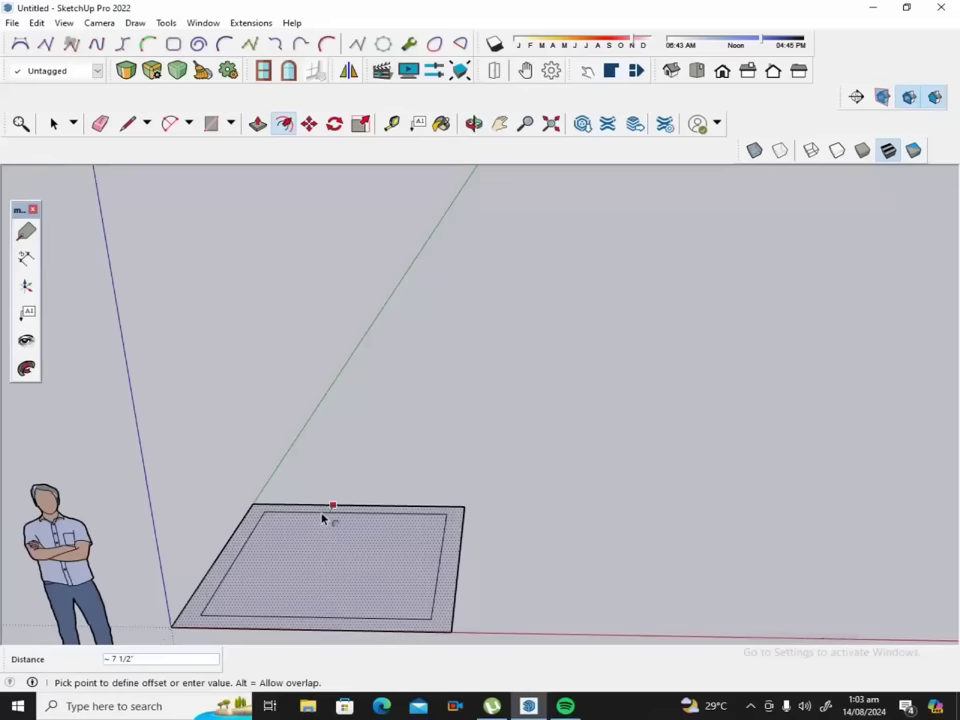
key(Return)
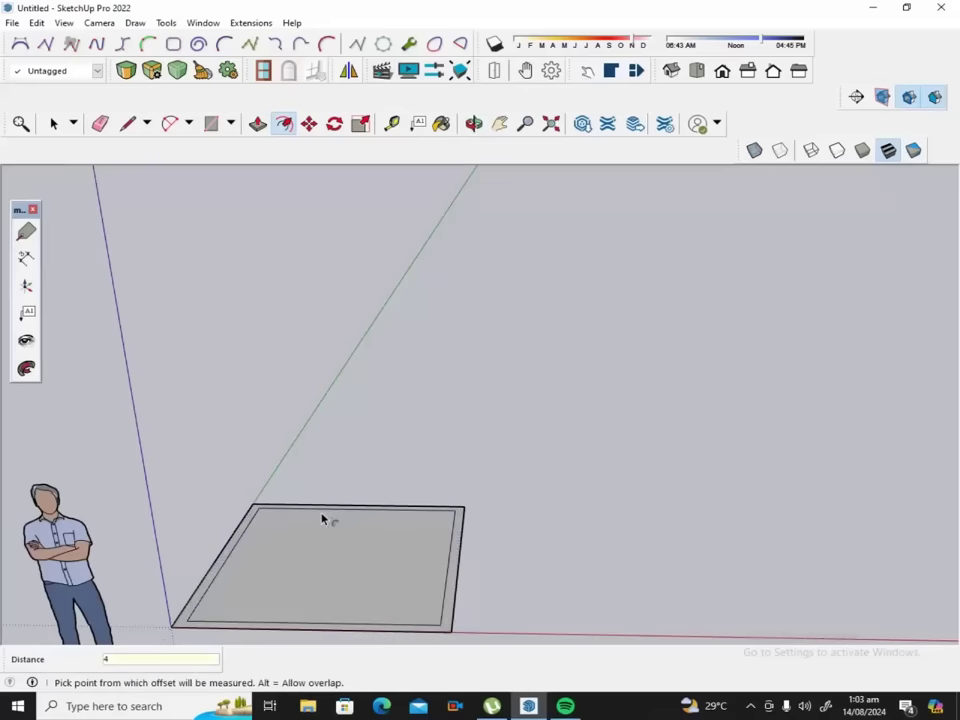
scroll(320, 437, up, 2)
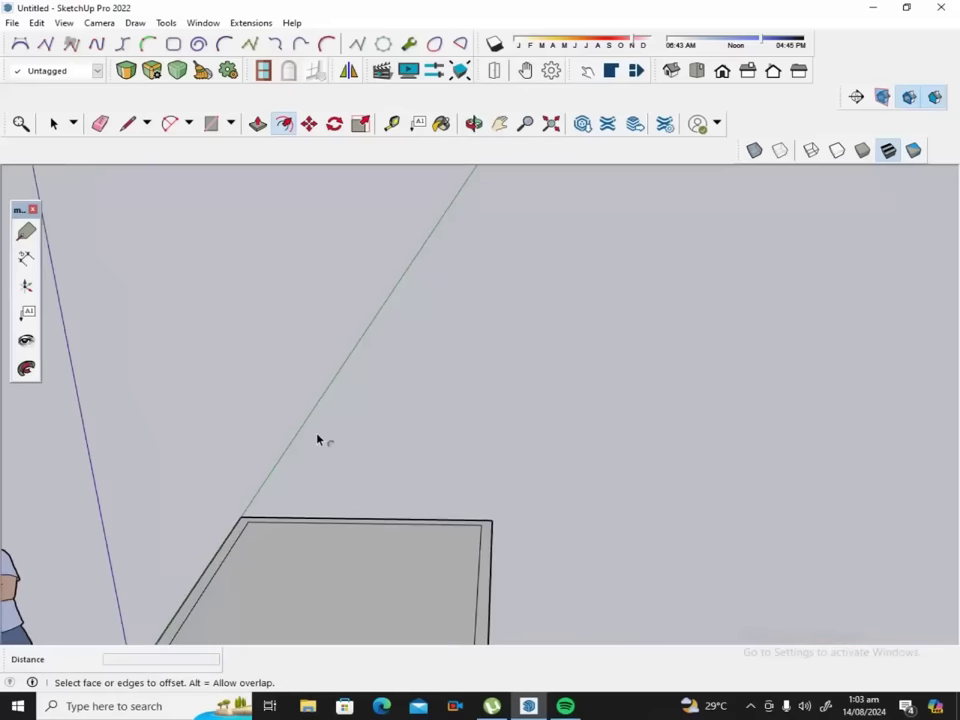
Place a guide 3 feet beyond the square's back edge and another 5 feet from its back corner.
click(391, 123)
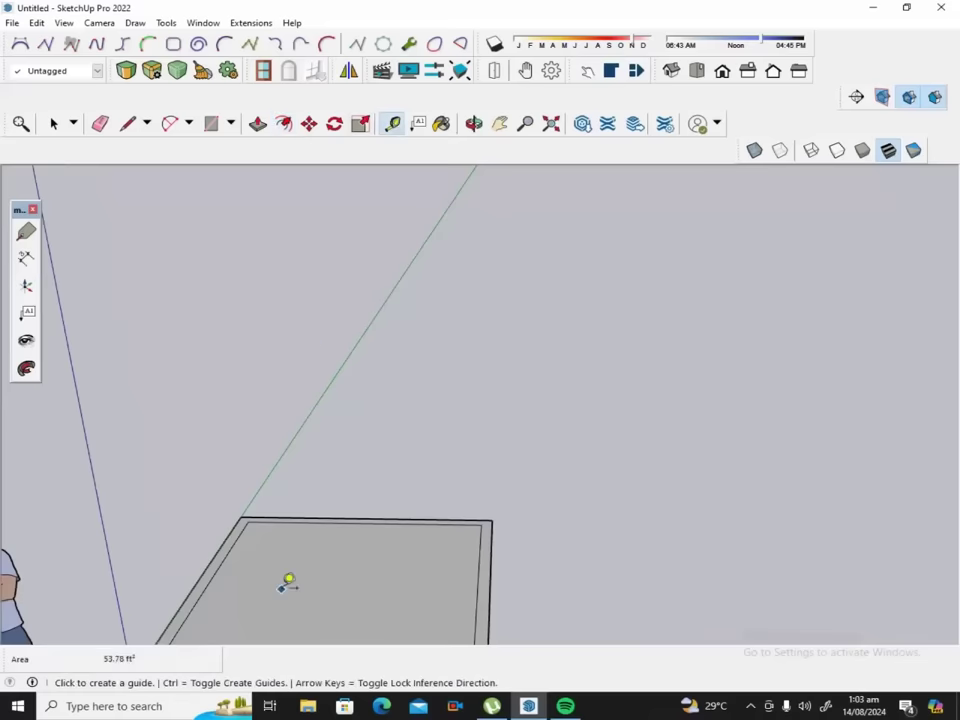
click(296, 516)
text(3)
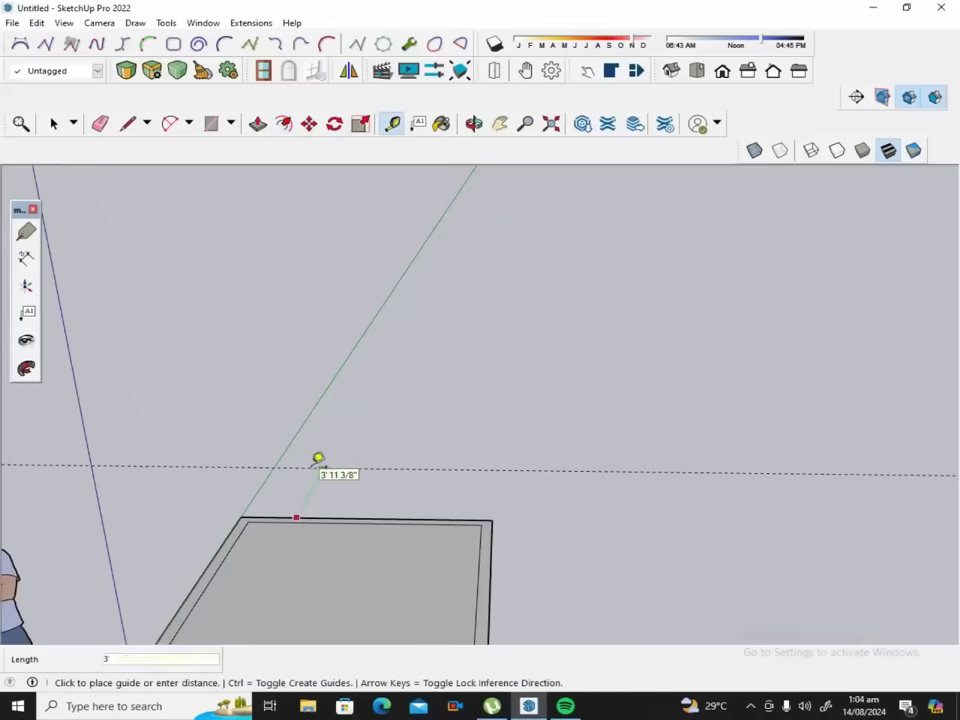
key(Return)
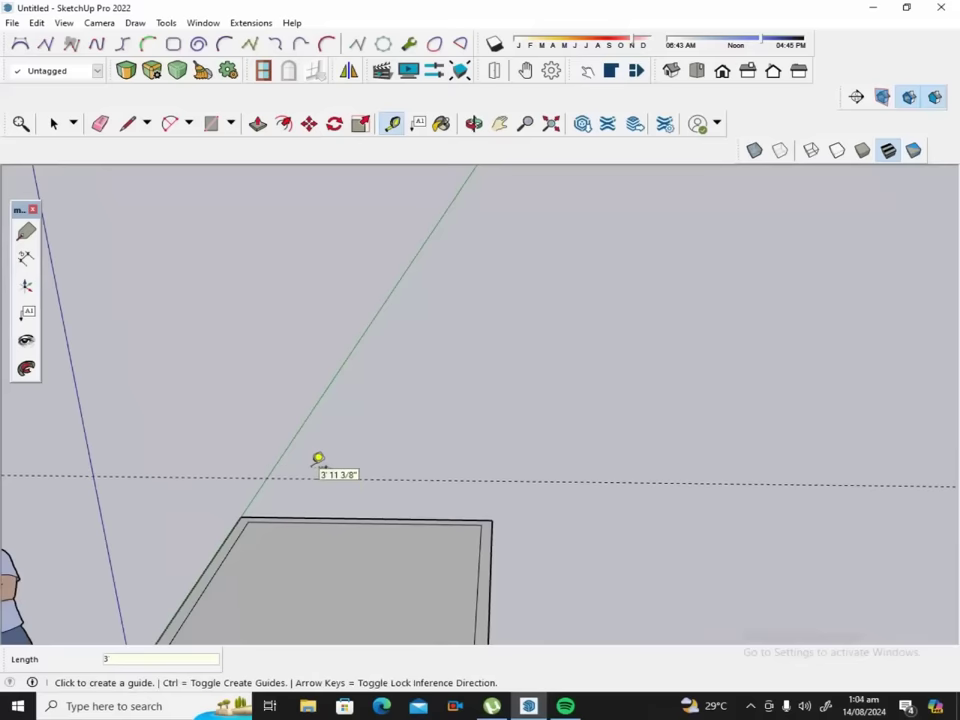
click(260, 489)
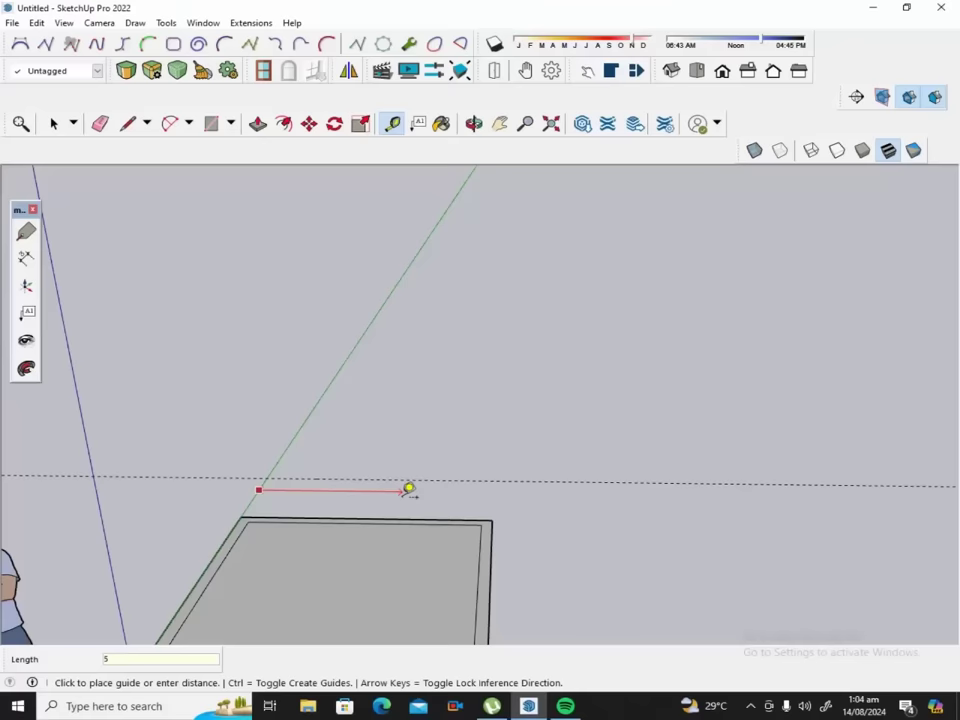
key(Return)
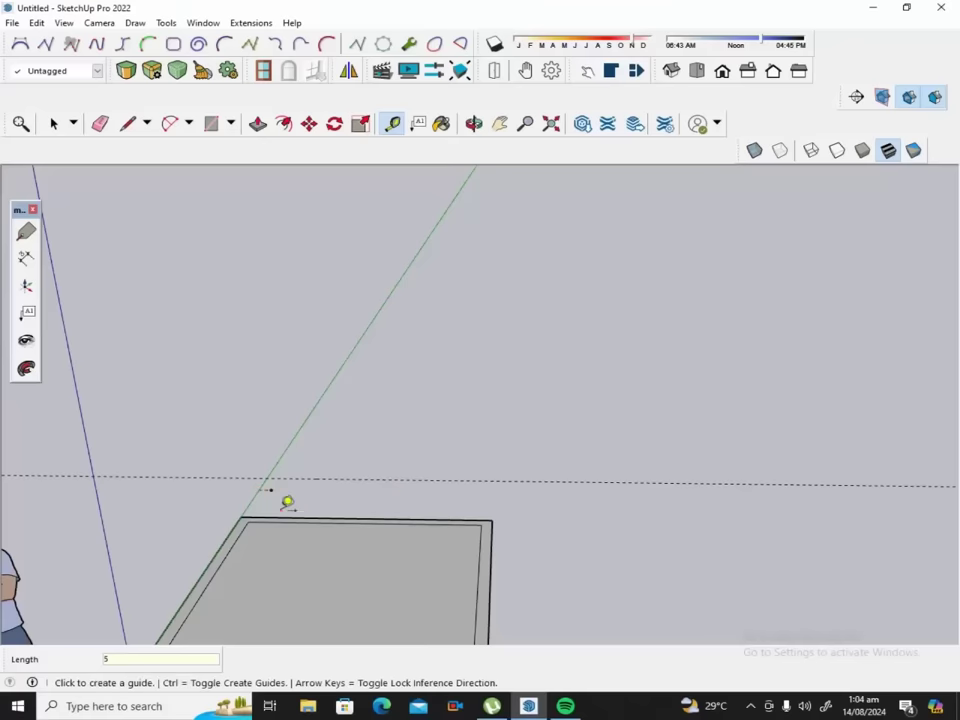
click(260, 493)
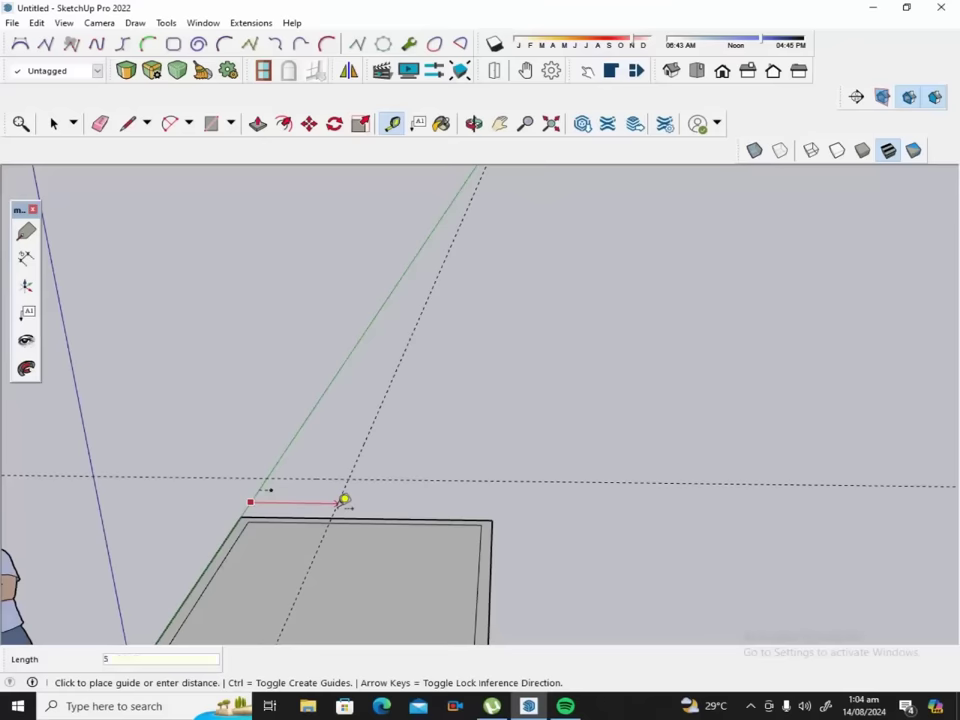
key(Return)
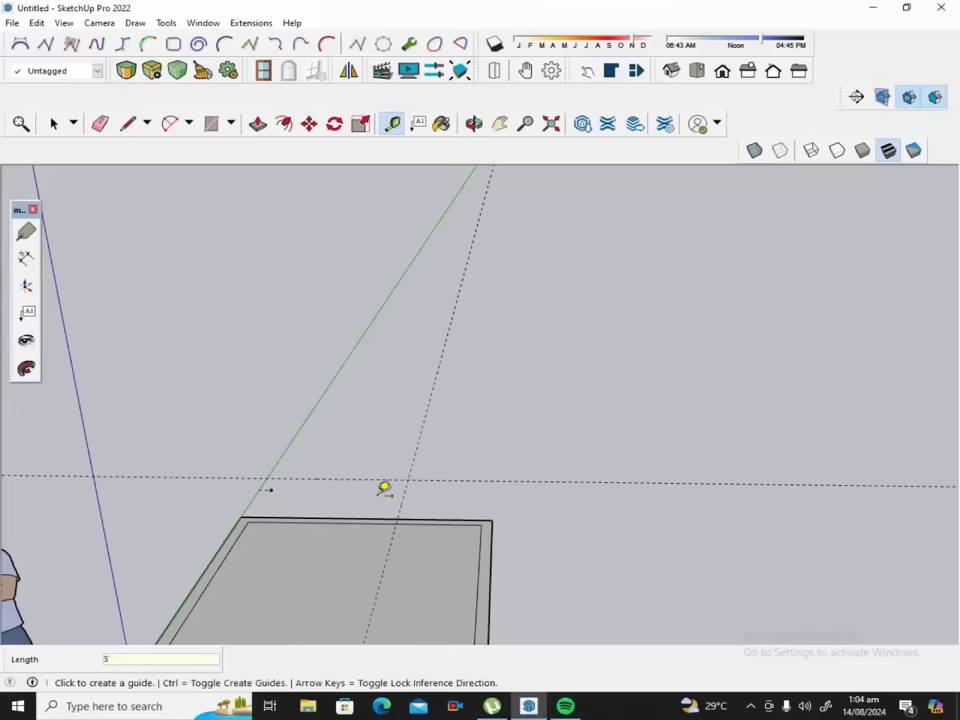
Draw a 5 by 3 foot rectangle from the square's back corner to the guide intersection.
click(210, 123)
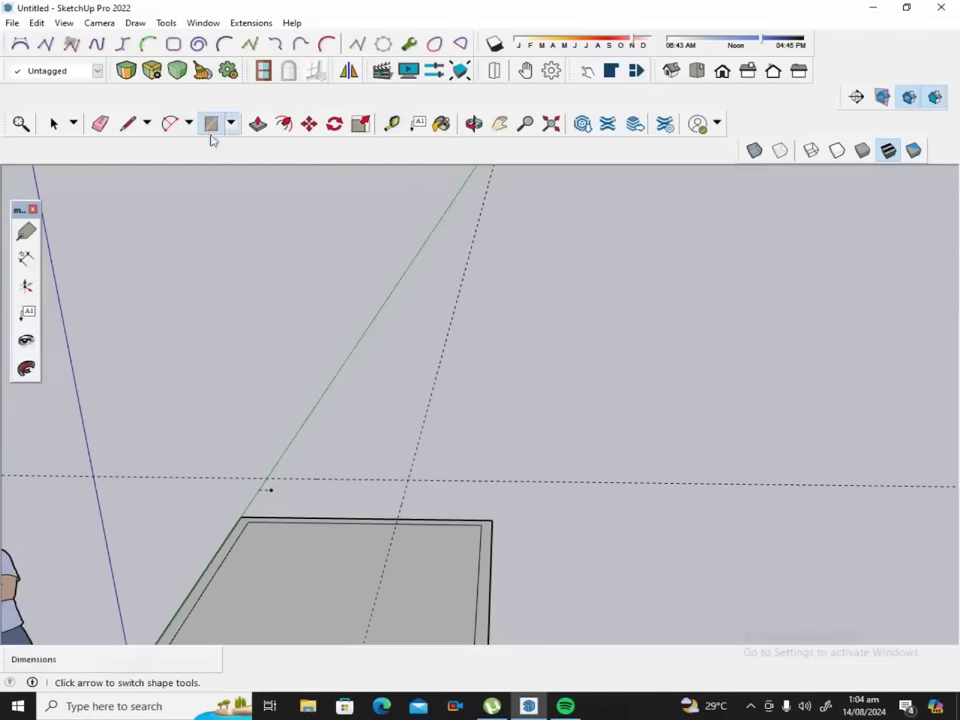
click(242, 516)
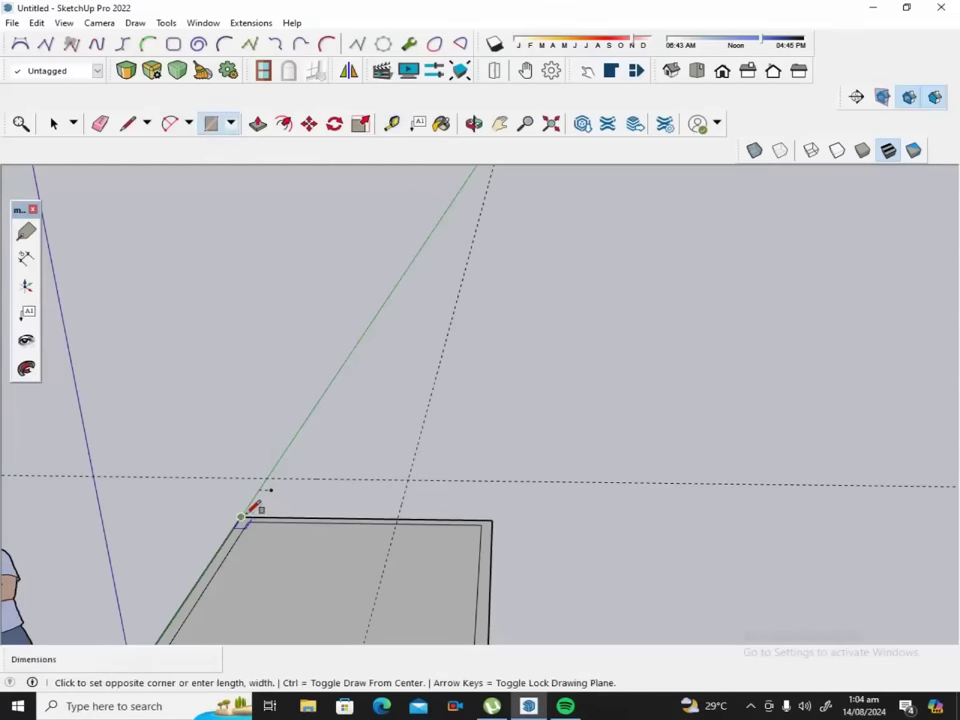
click(409, 479)
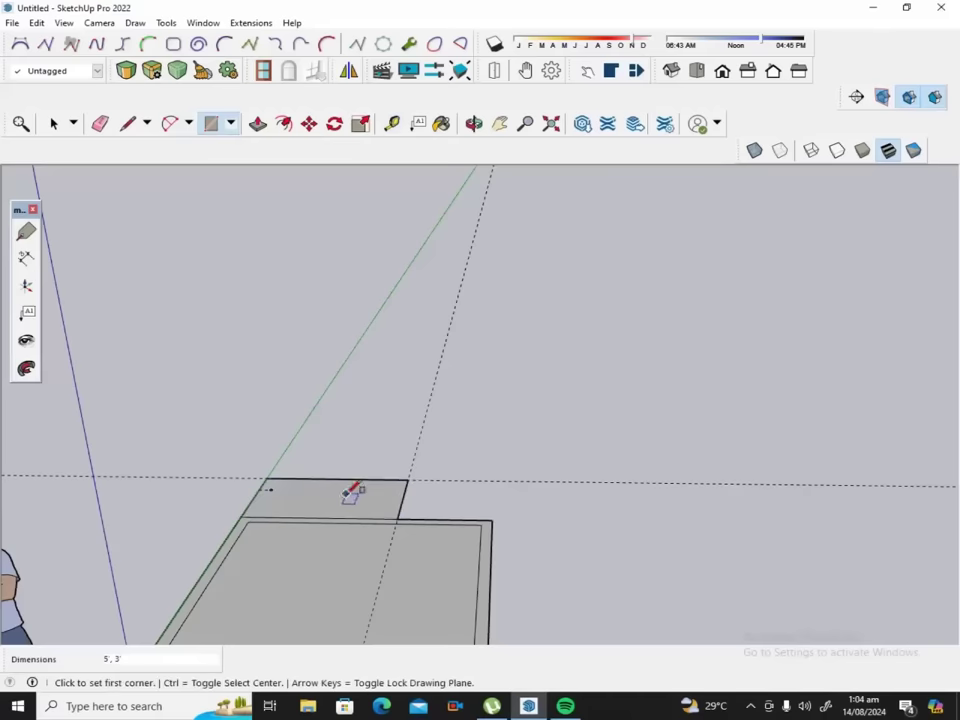
Offset the new rectangle's face 4 inches outward.
click(258, 123)
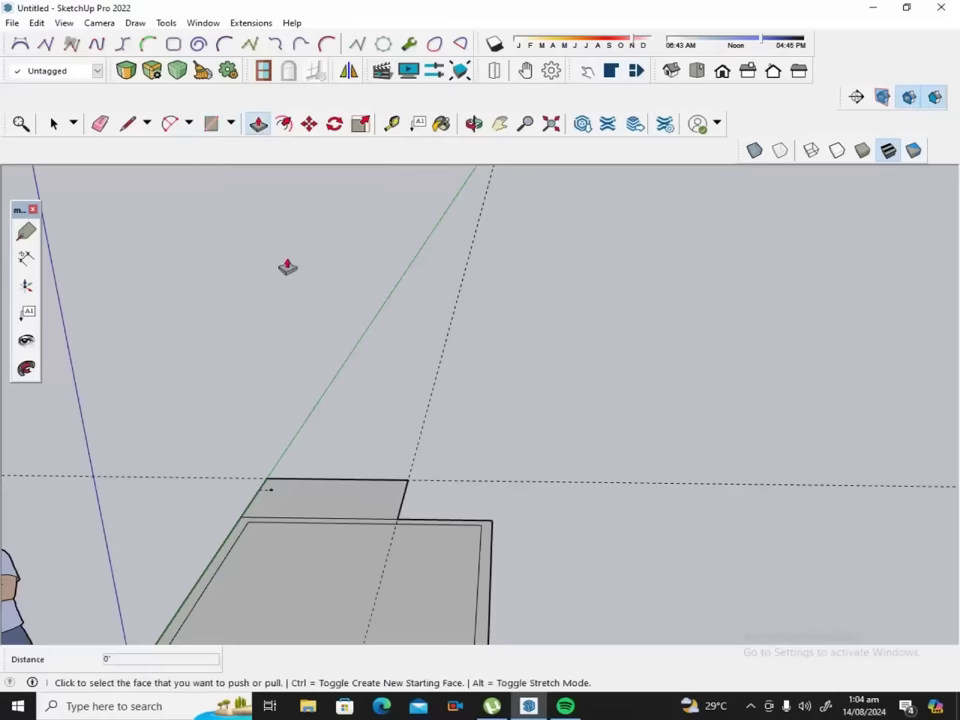
click(283, 124)
click(330, 487)
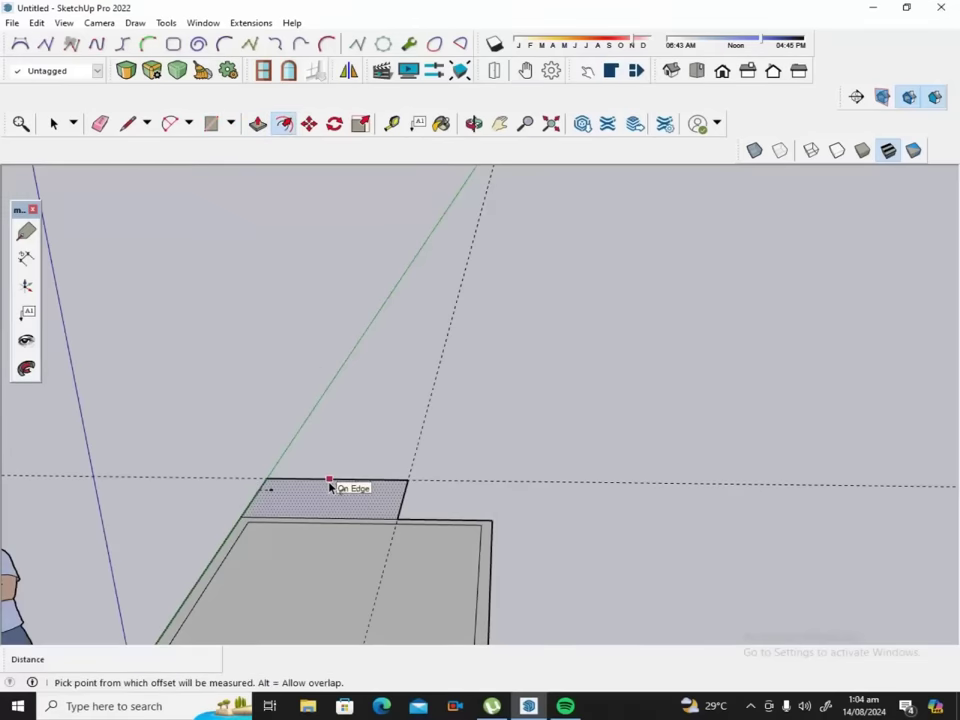
click(330, 488)
text(4)
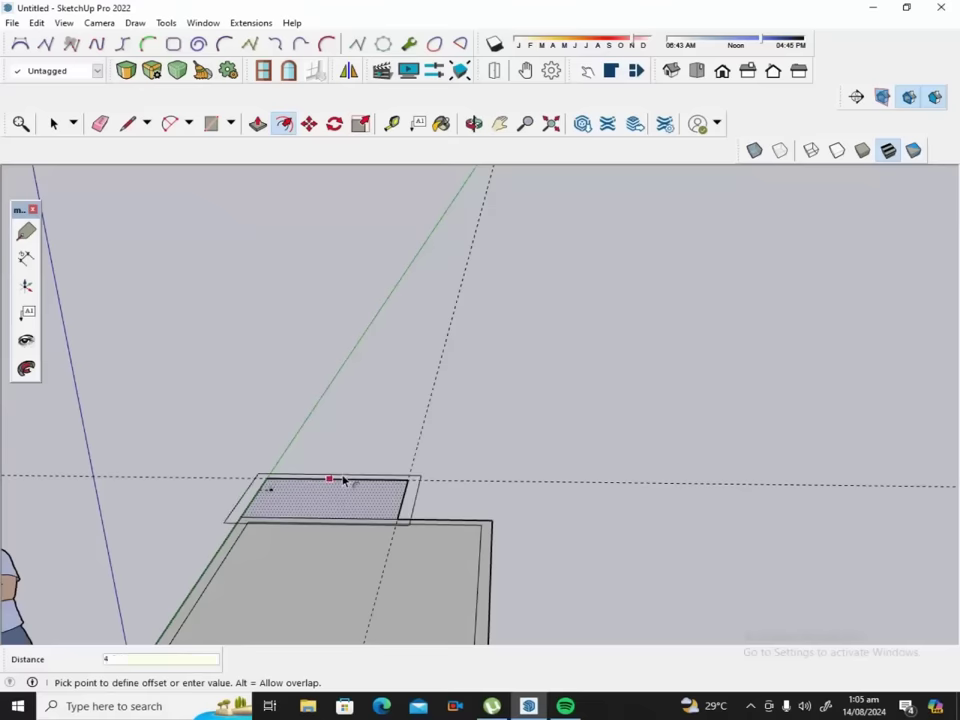
key(Return)
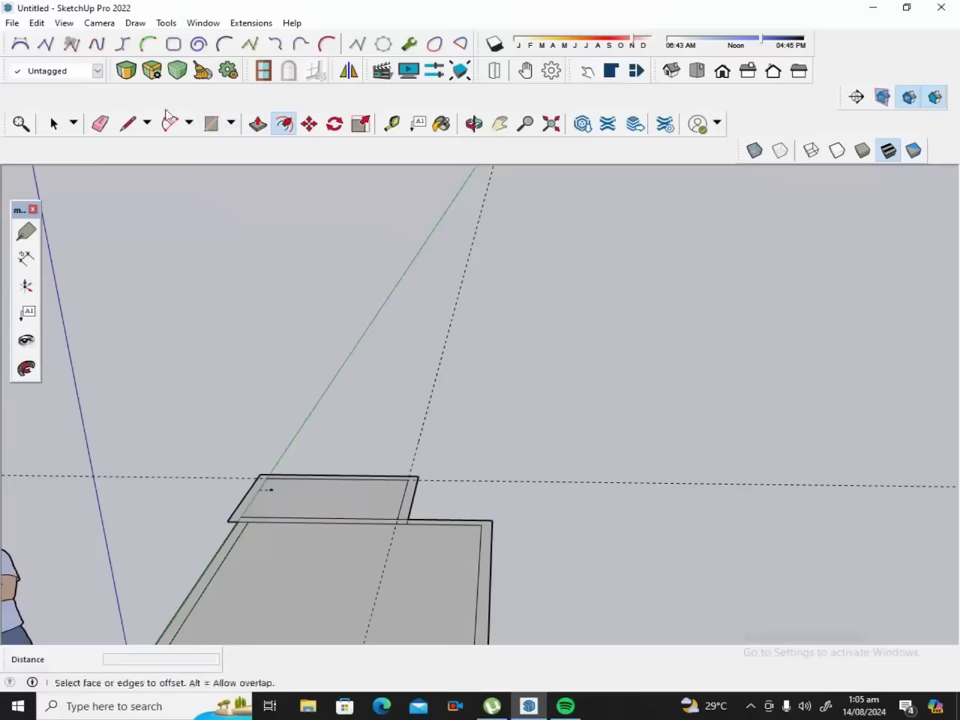
Draw lines from the small rectangle's lower-left corners up to its top edge.
click(125, 123)
scroll(236, 470, up, 2)
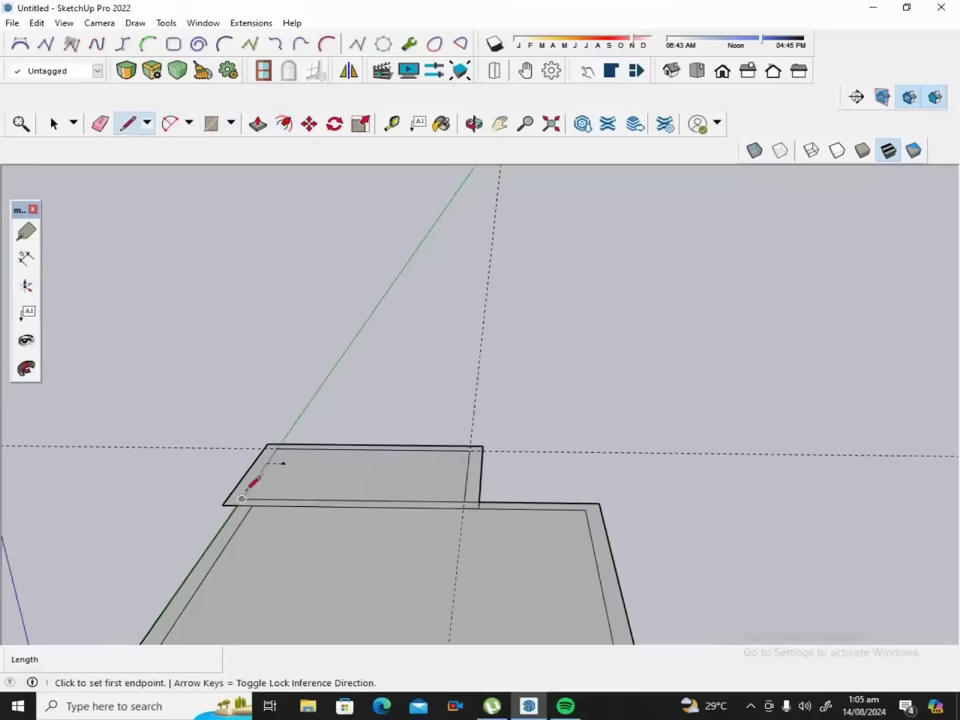
click(237, 504)
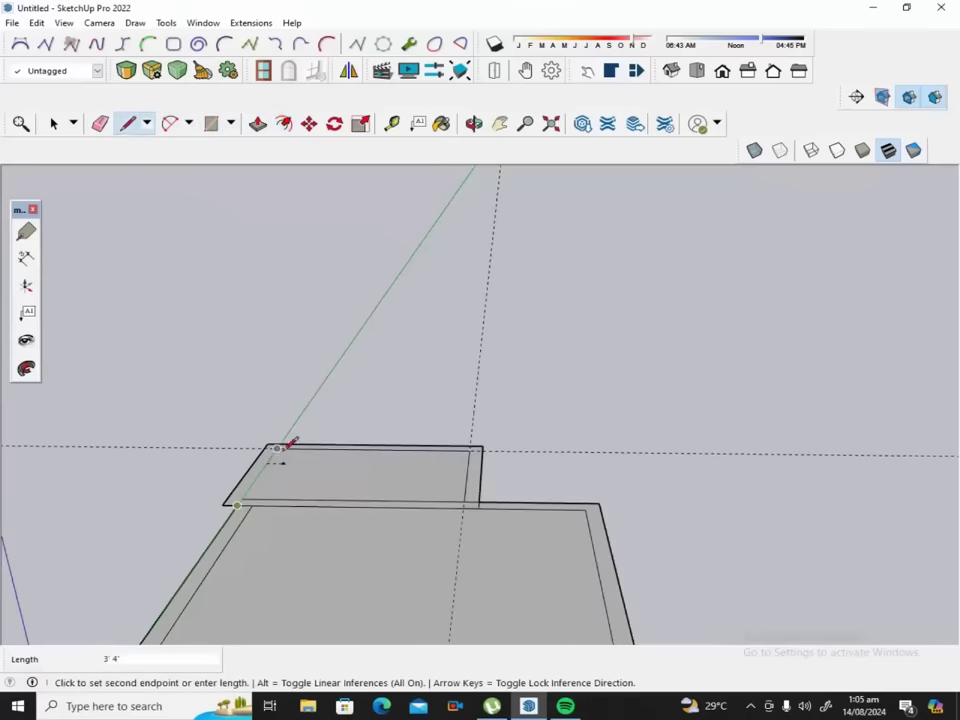
click(281, 443)
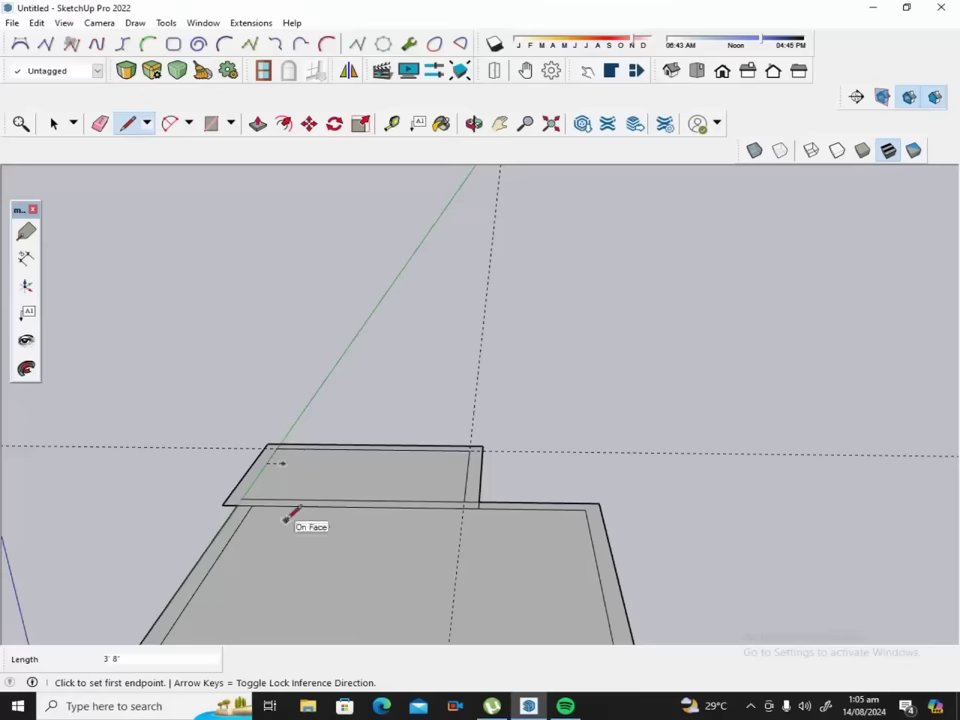
click(237, 504)
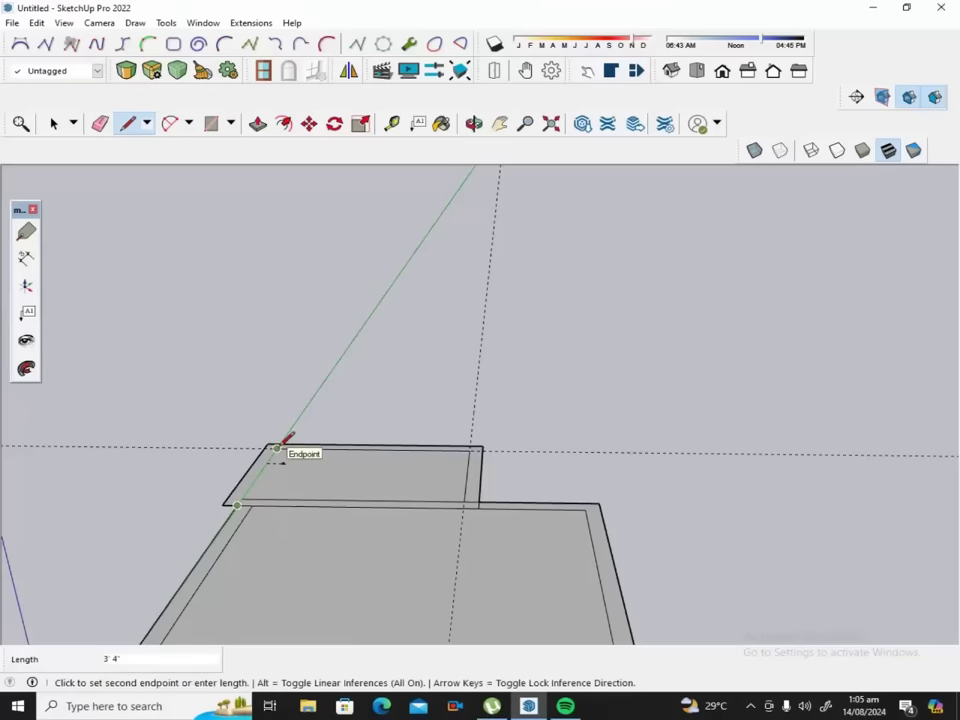
click(277, 448)
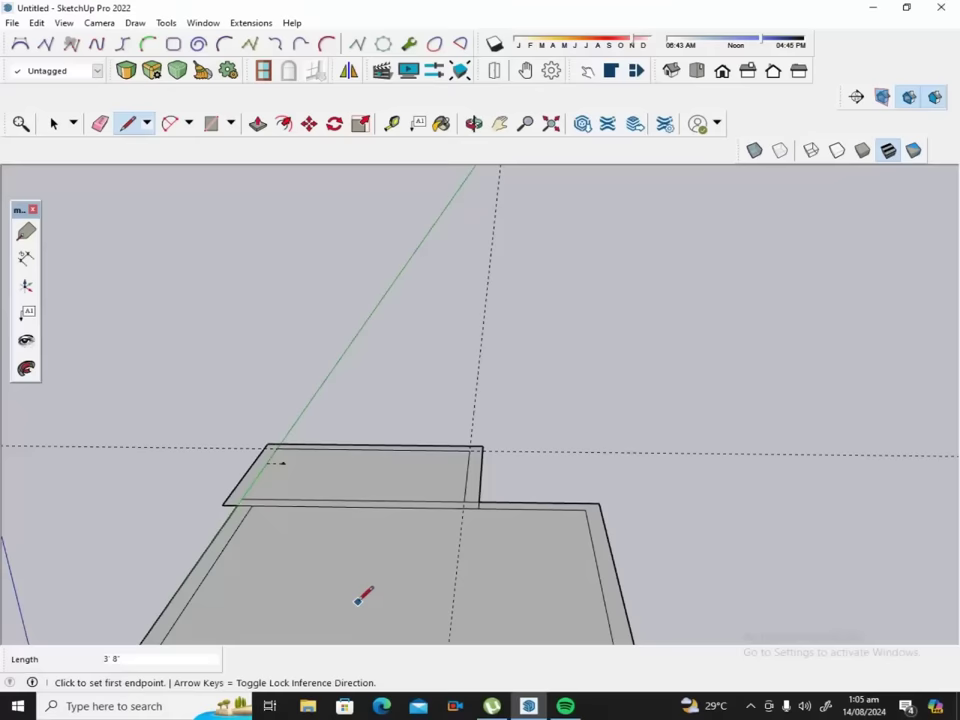
click(252, 504)
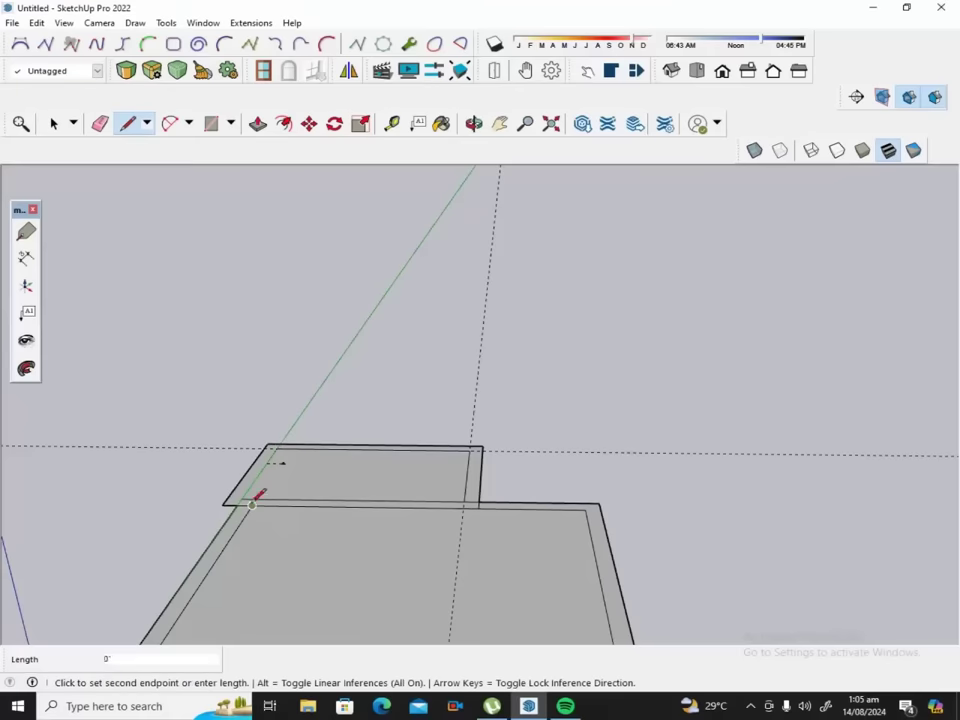
click(289, 447)
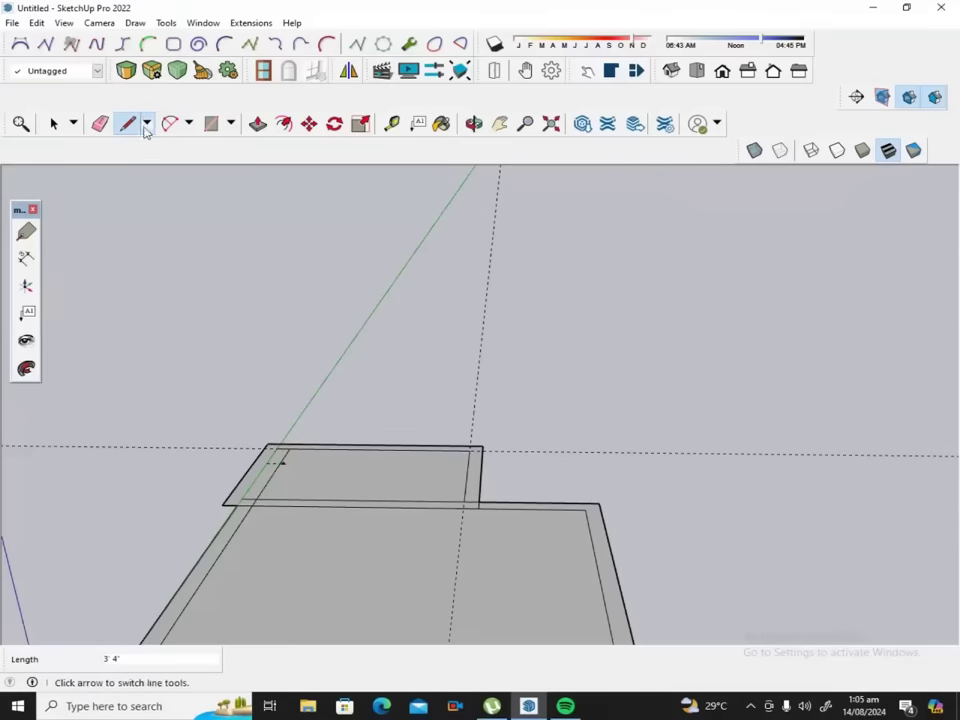
Erase the slanted edge and leftover stub at the front-left corner.
click(97, 124)
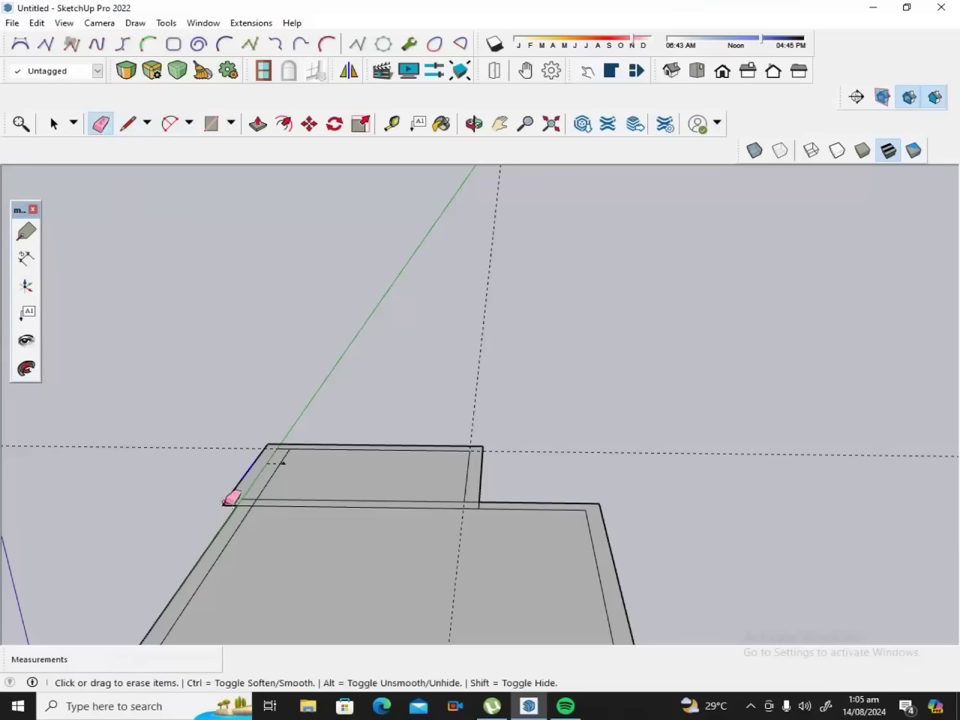
drag(231, 497, 279, 452)
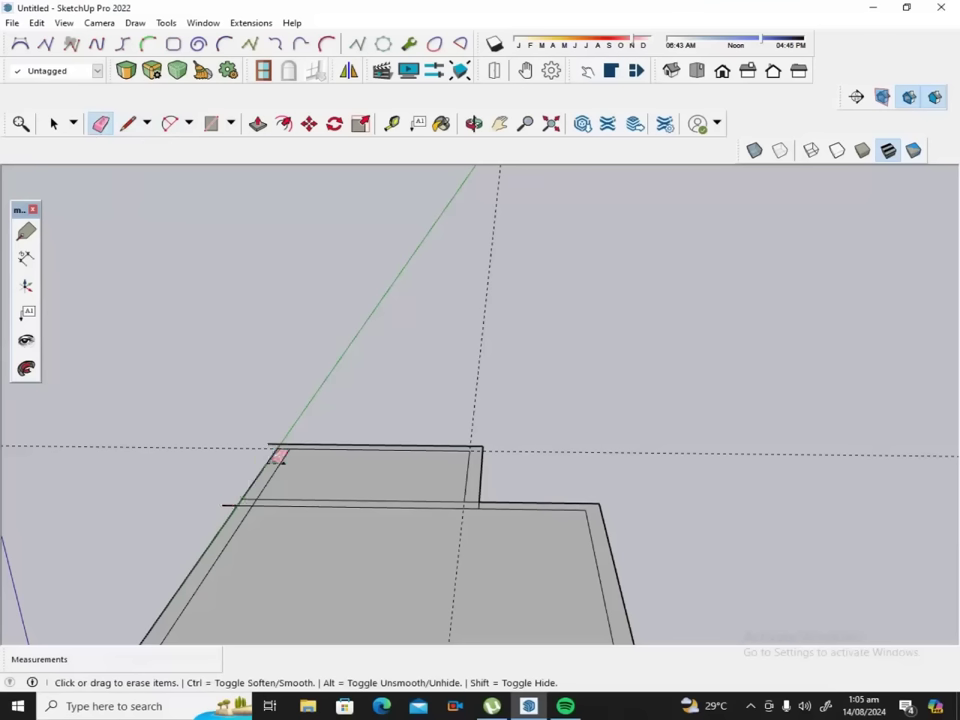
click(229, 501)
Place a guide at the small rectangle's right end and another 4 beyond it.
click(391, 123)
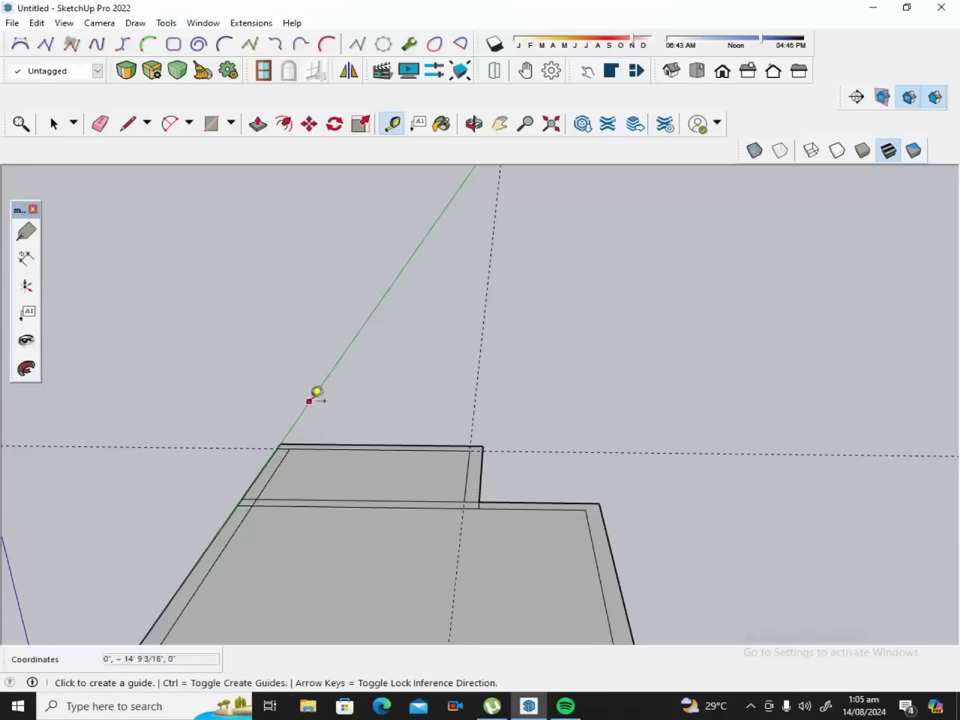
click(274, 471)
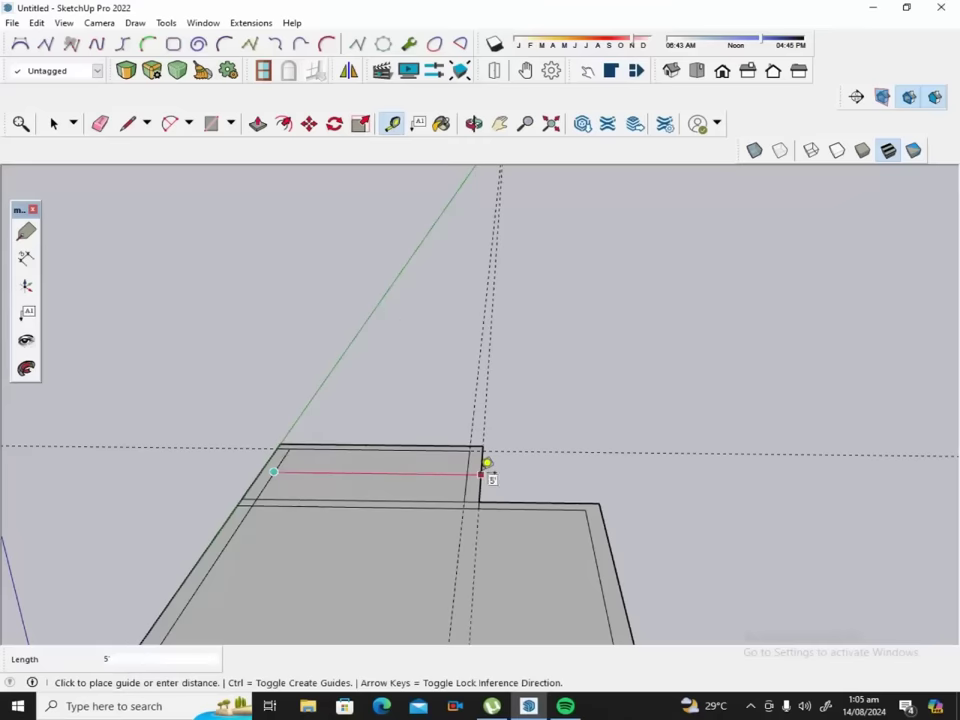
click(486, 463)
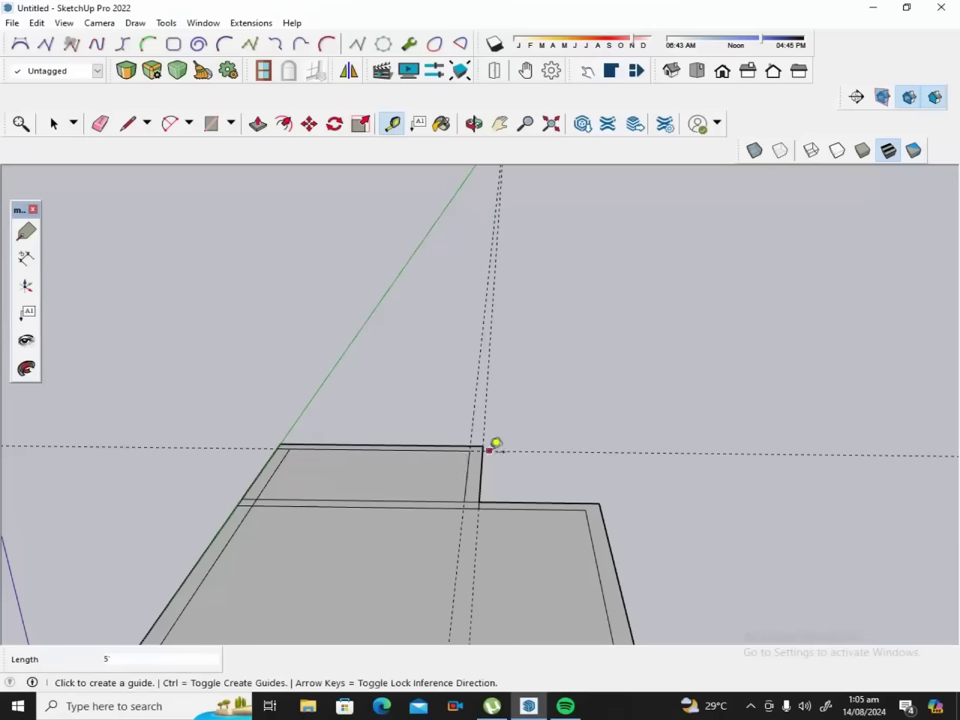
click(484, 468)
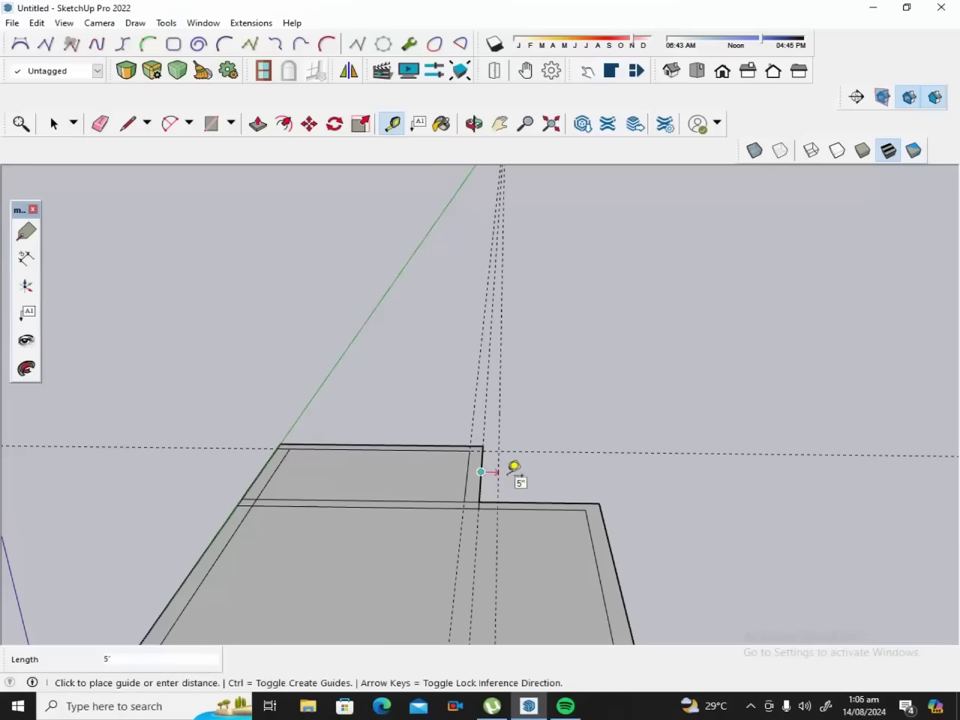
text(4)
key(Return)
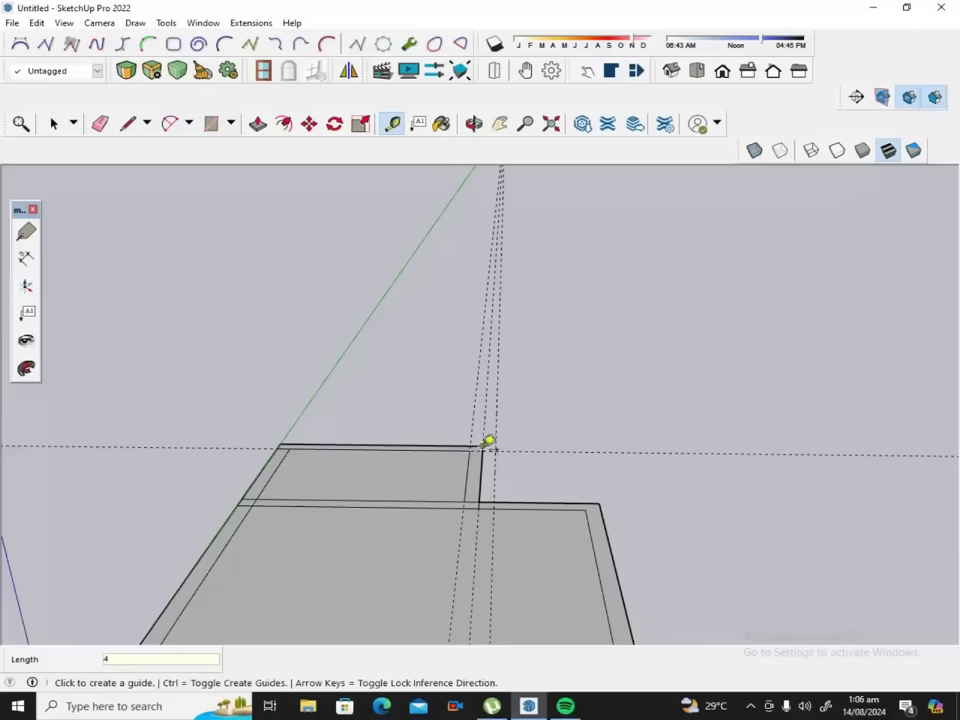
Add a guide offset 4 from the back-right corner, plus guides along the side edge.
click(484, 445)
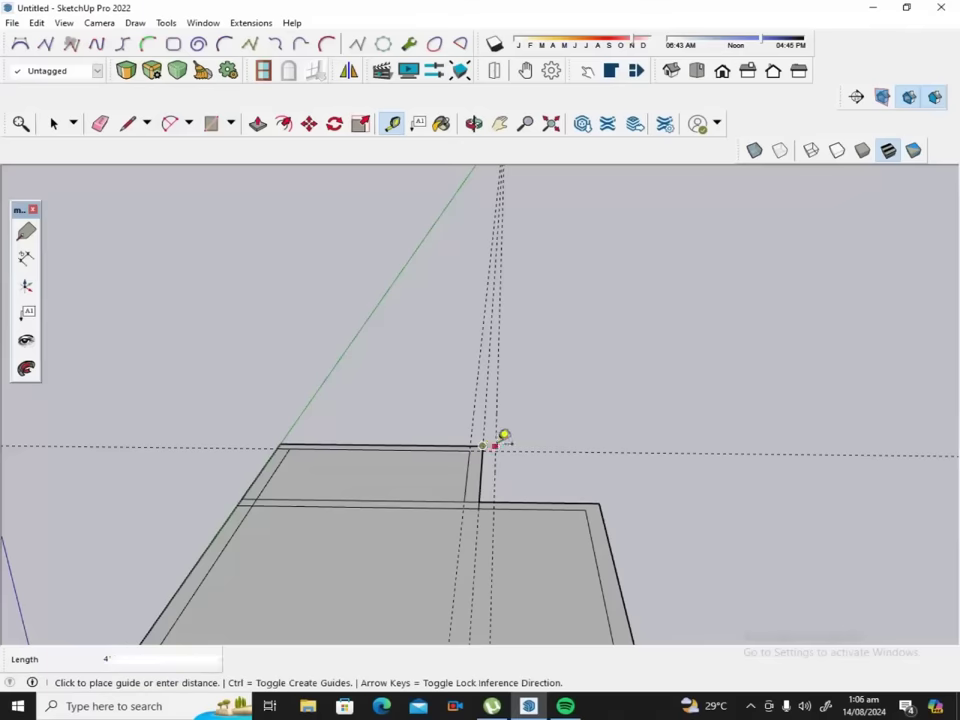
text(4)
key(Return)
click(495, 500)
click(508, 437)
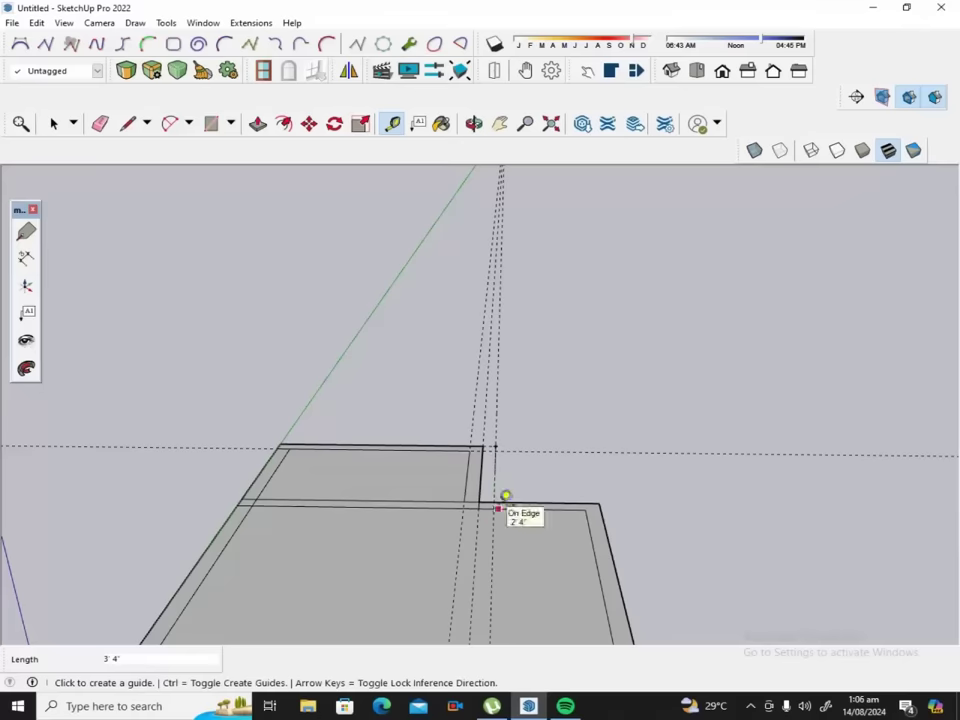
click(504, 495)
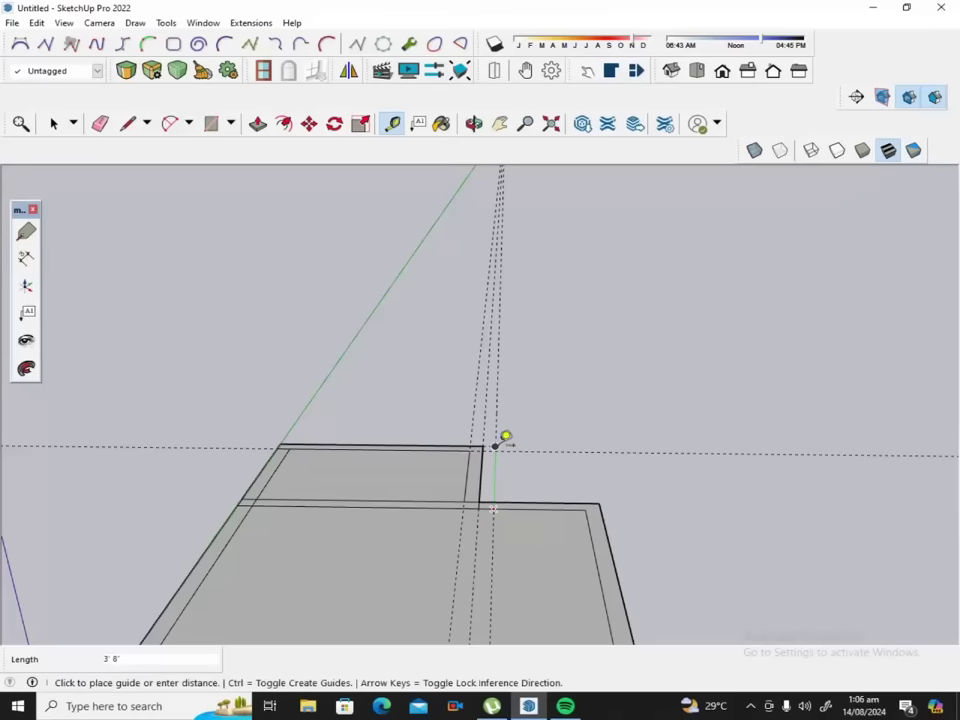
click(506, 436)
scroll(529, 392, up, 2)
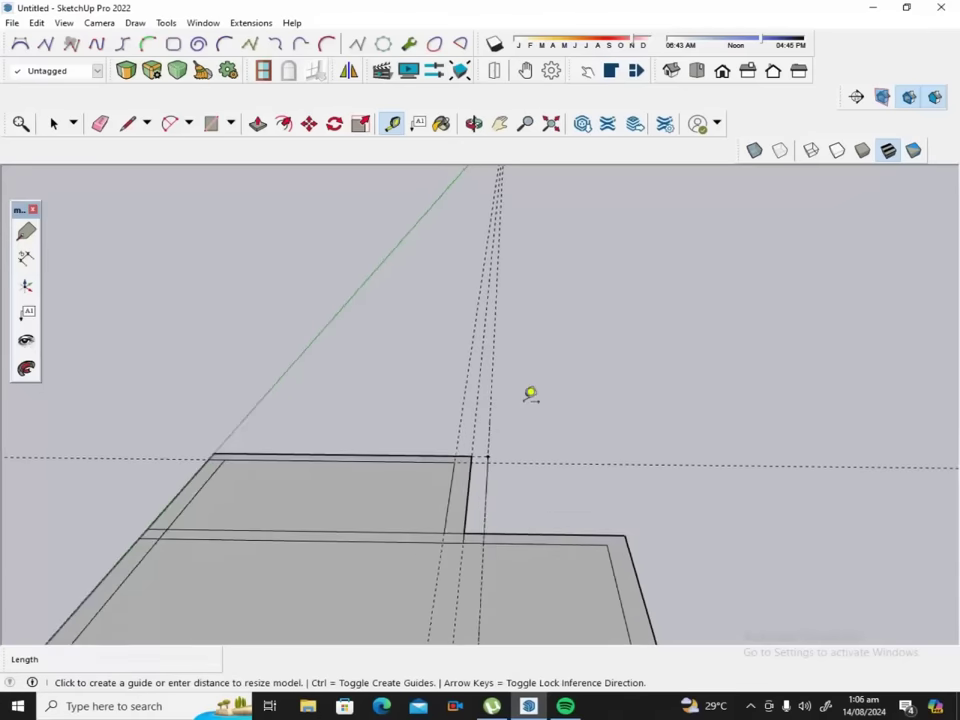
scroll(529, 392, up, 1)
scroll(494, 476, up, 1)
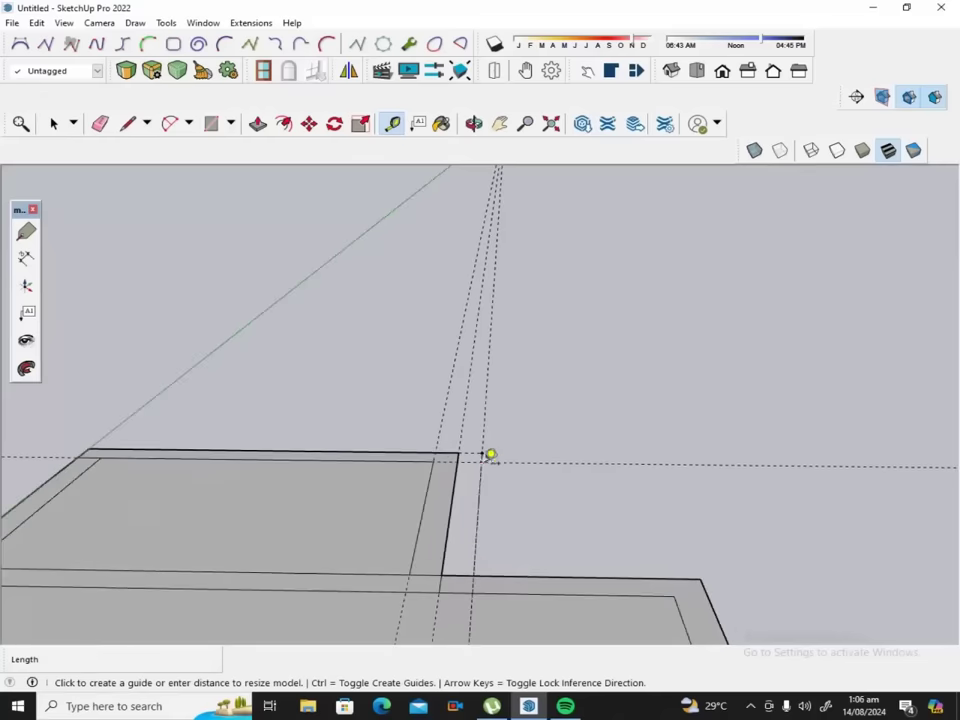
click(482, 452)
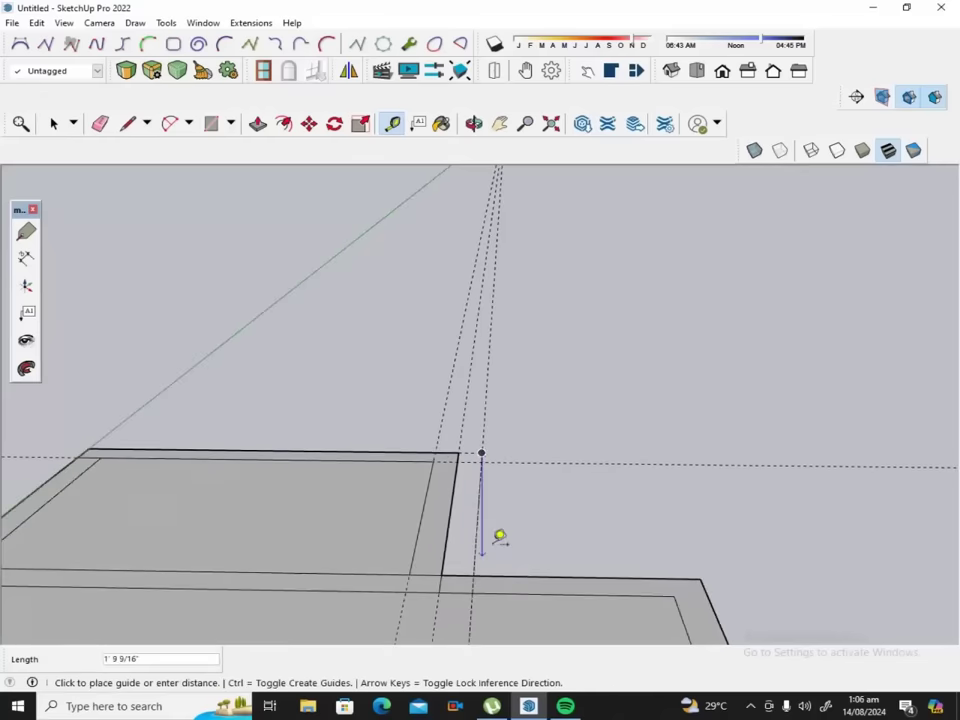
Extend the outer top edge to the guide point, draw the new end edge, and erase the old one.
click(127, 123)
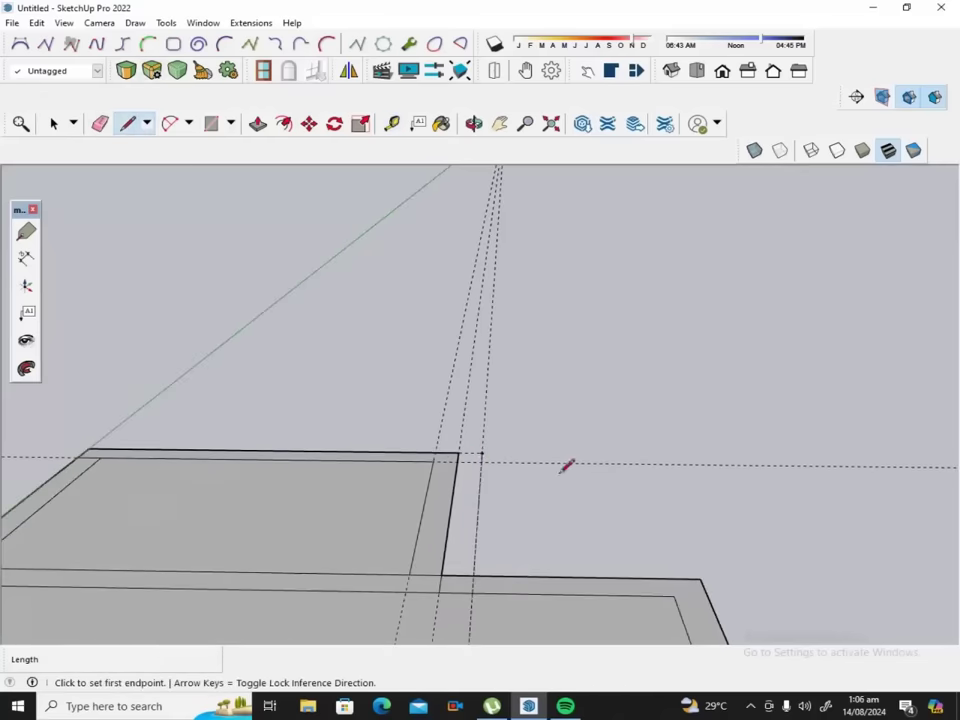
click(457, 453)
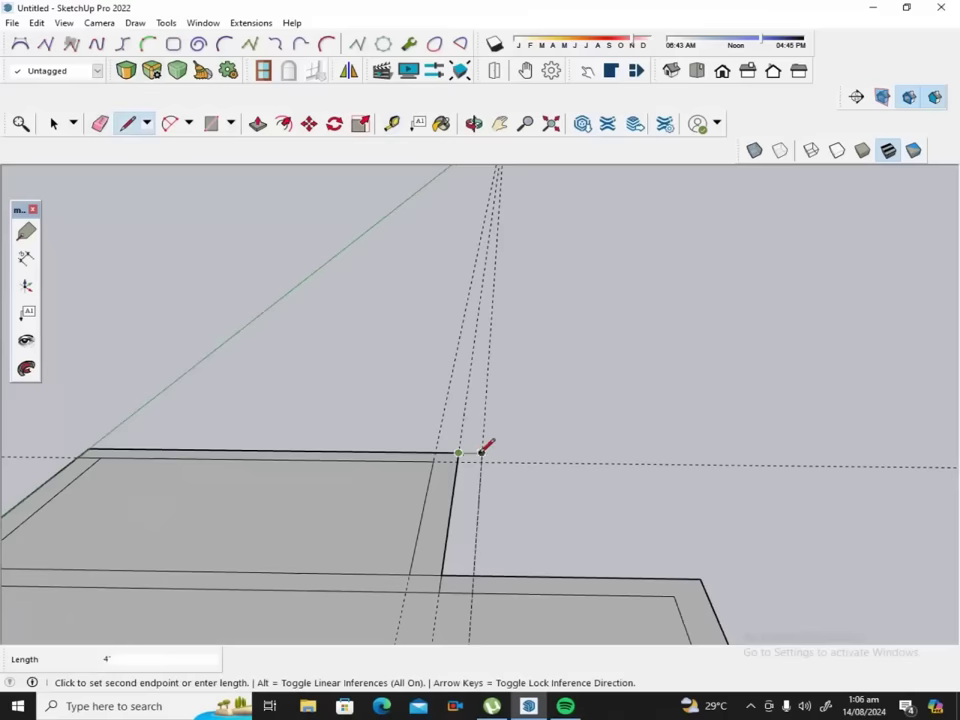
click(481, 453)
click(474, 576)
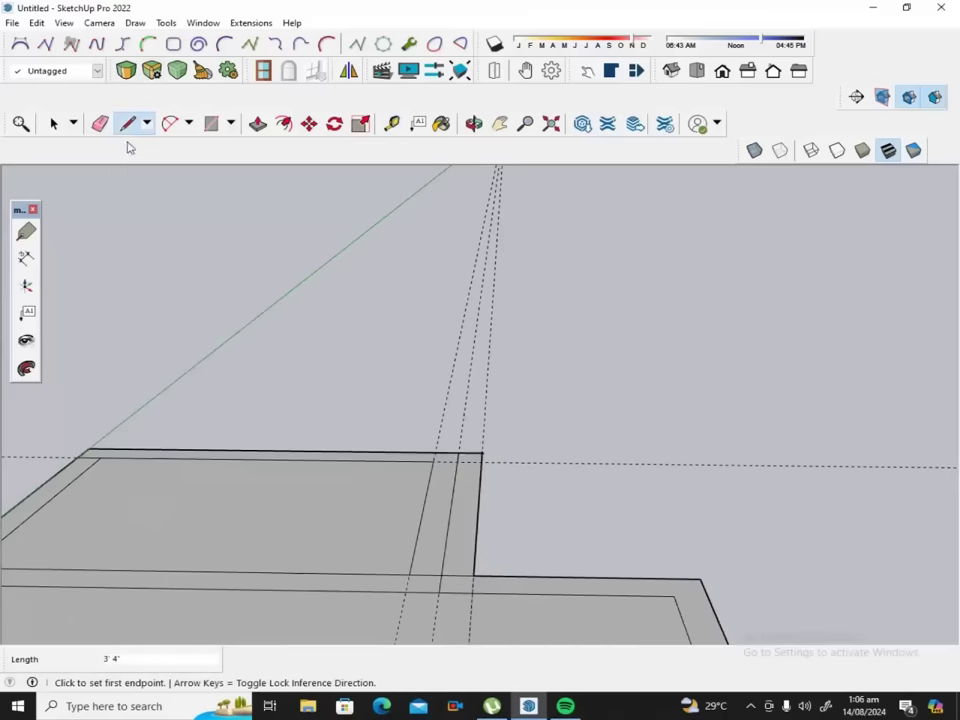
click(100, 123)
drag(430, 489, 457, 505)
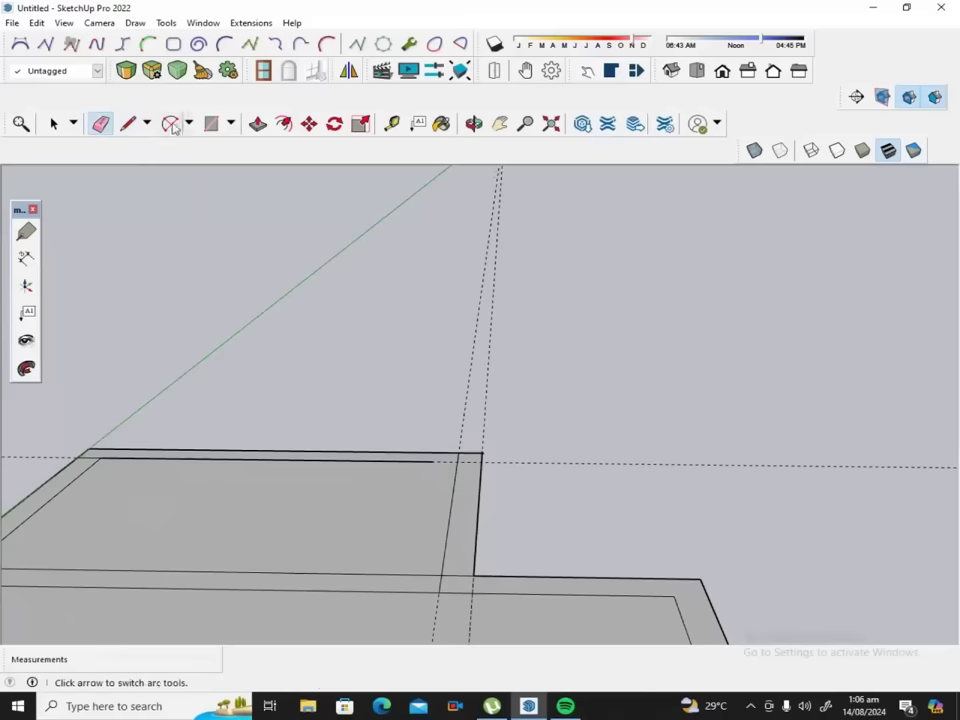
Extend the inner top edge out to the new right end.
click(127, 123)
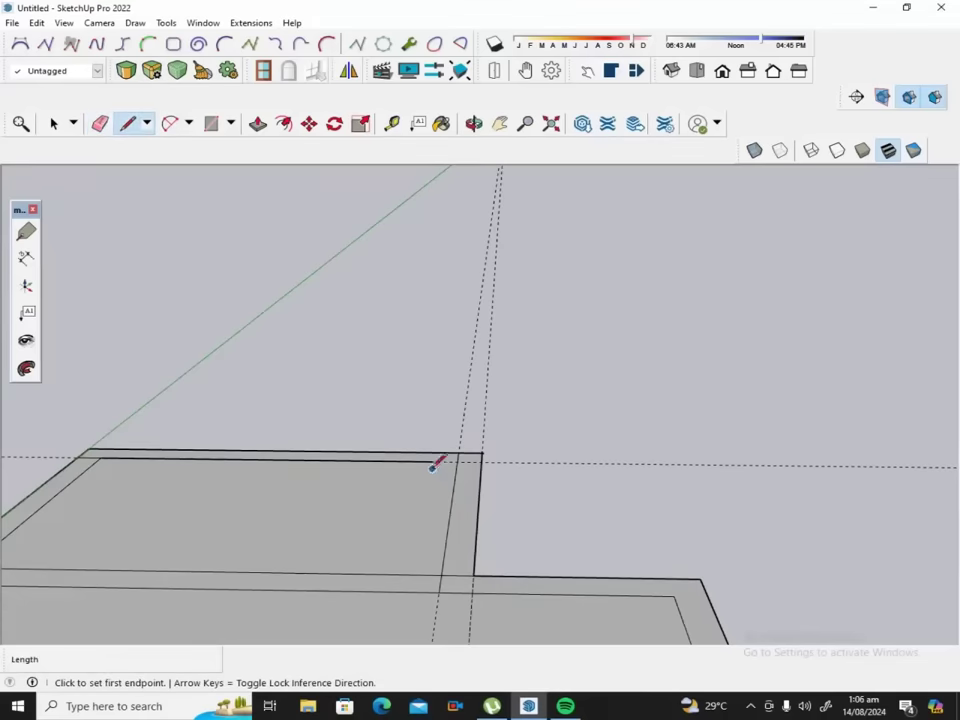
click(457, 456)
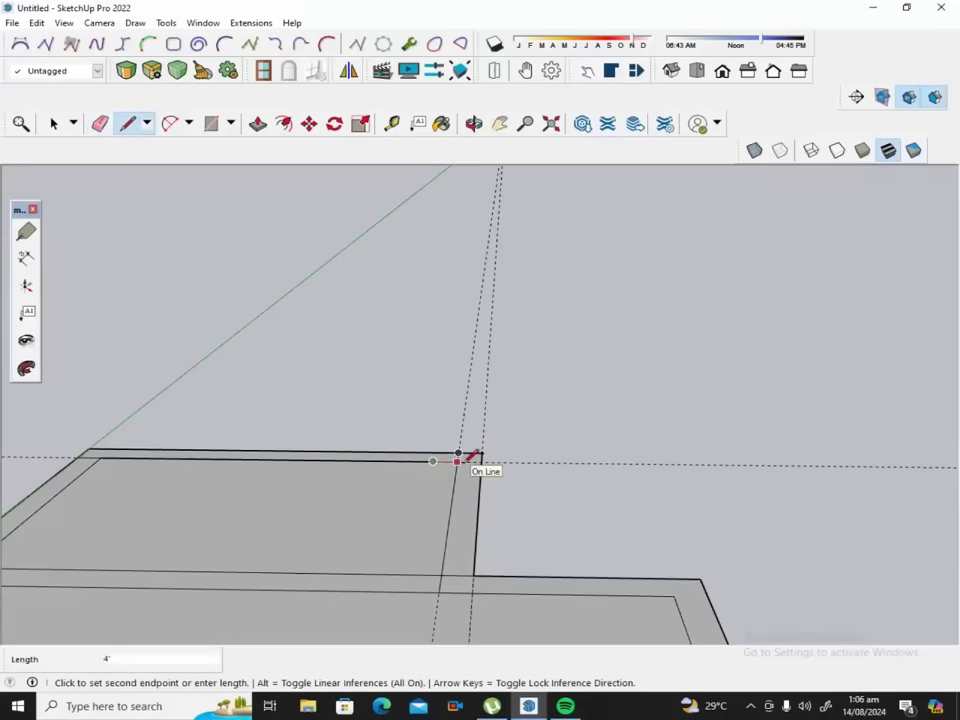
click(480, 456)
scroll(470, 300, down, 2)
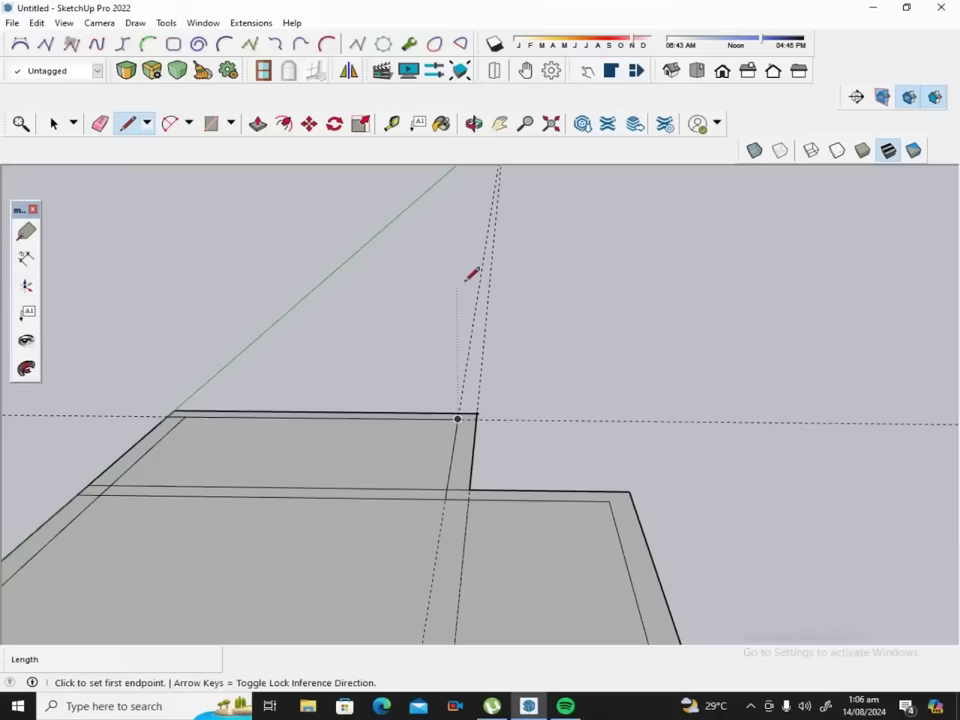
Erase the horizontal and vertical guides and stray edge stubs, then zoom to check the outline.
click(100, 123)
click(183, 412)
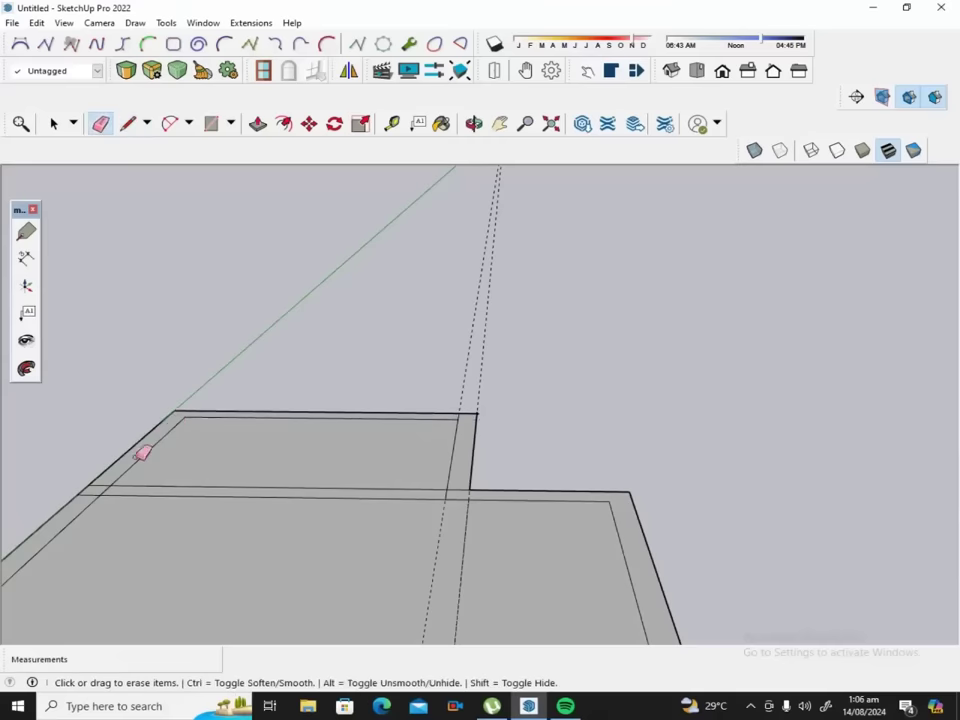
click(95, 492)
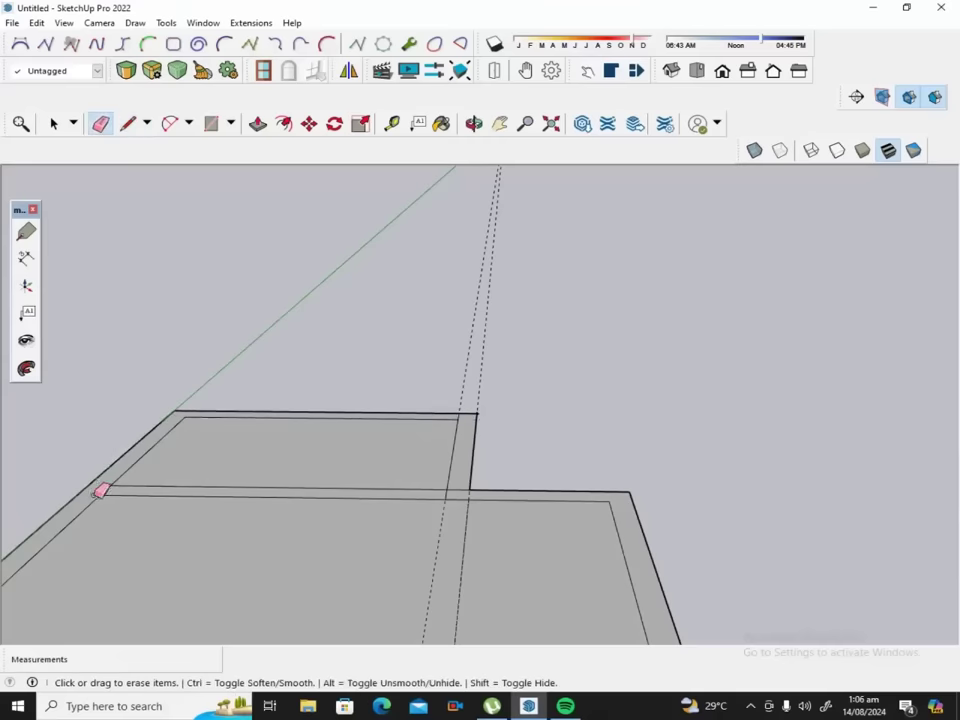
click(473, 492)
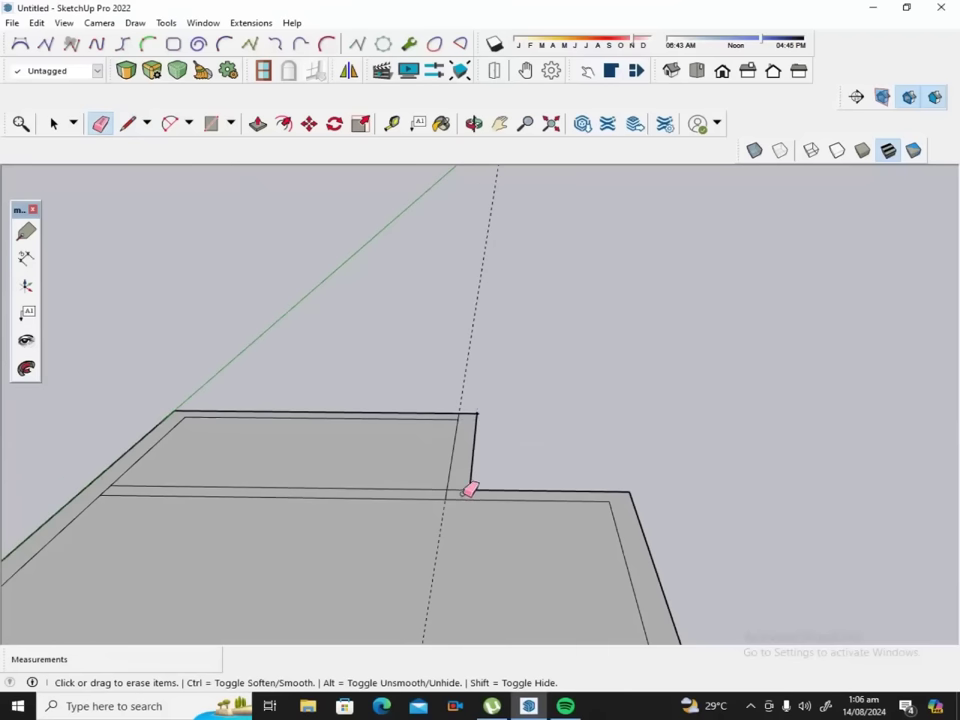
click(449, 493)
click(463, 486)
scroll(300, 450, down, 1)
scroll(377, 429, down, 2)
scroll(463, 448, down, 1)
scroll(398, 416, up, 1)
scroll(395, 414, up, 1)
scroll(388, 413, up, 1)
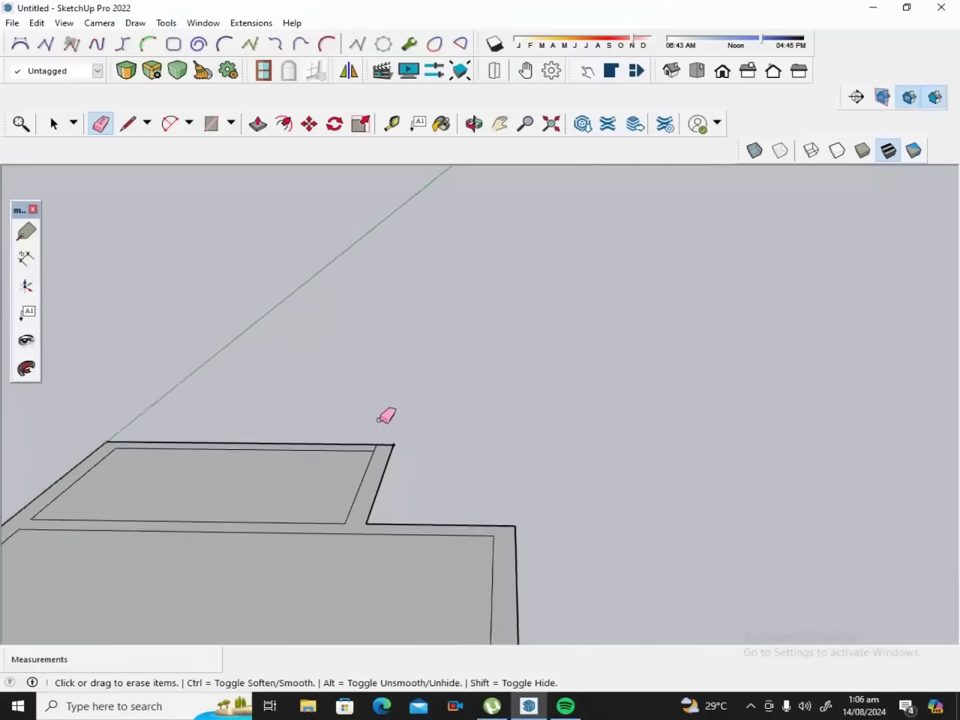
scroll(386, 420, up, 2)
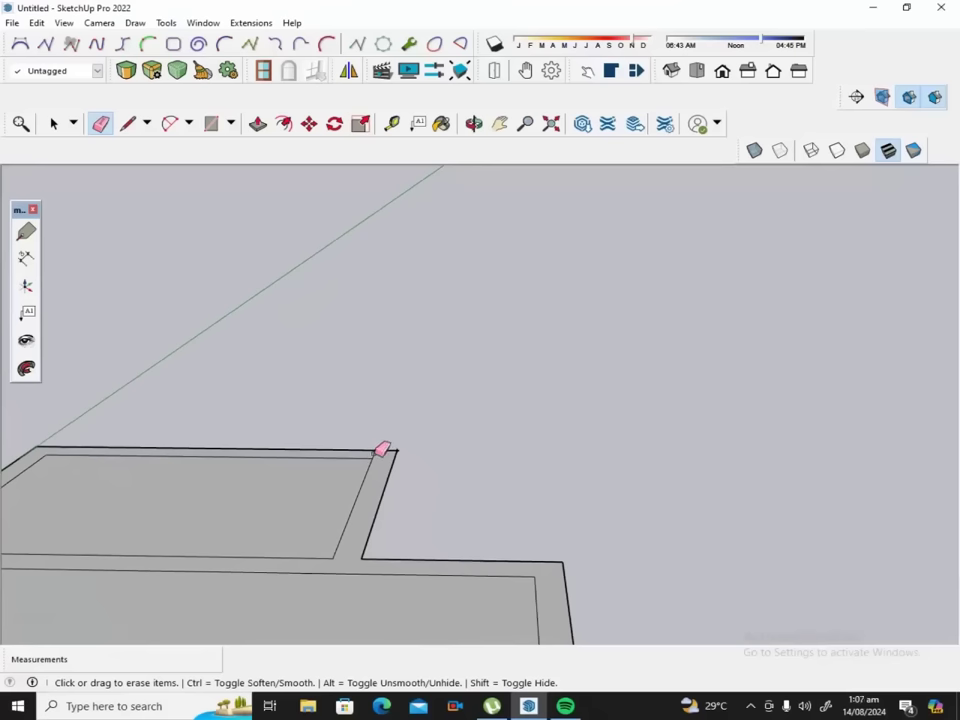
scroll(499, 394, down, 1)
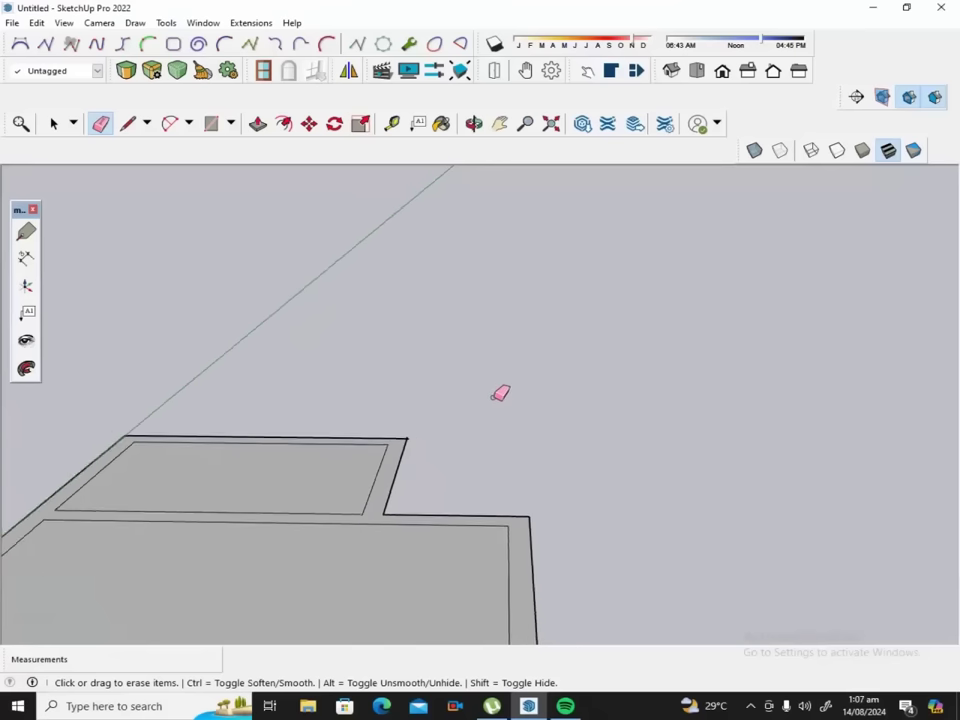
scroll(510, 392, down, 1)
scroll(510, 392, down, 2)
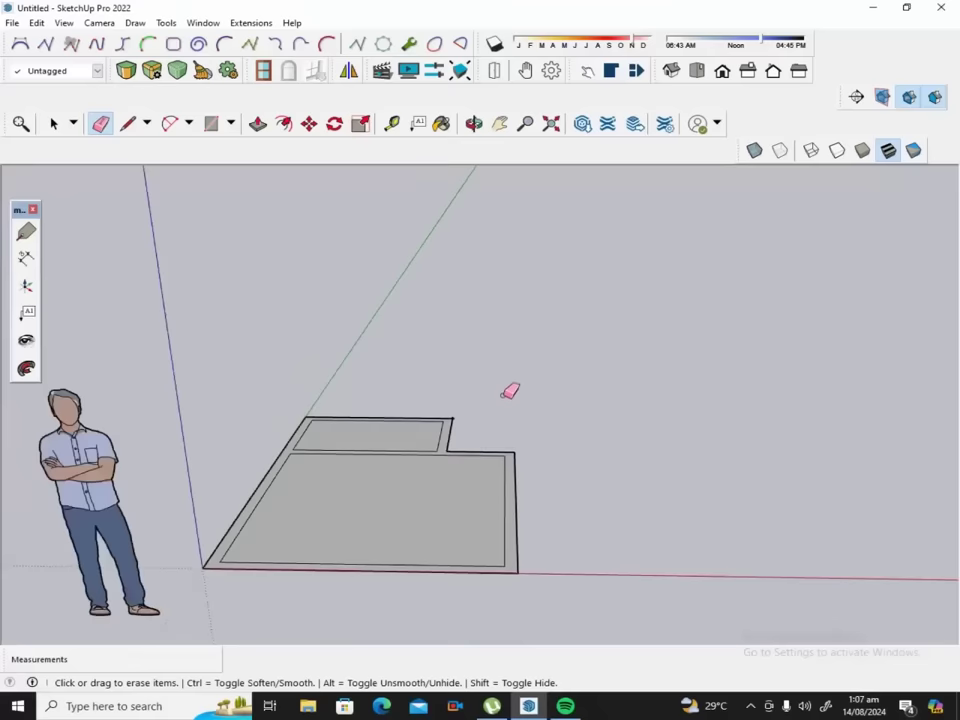
scroll(324, 420, up, 1)
scroll(296, 439, up, 1)
scroll(290, 440, up, 1)
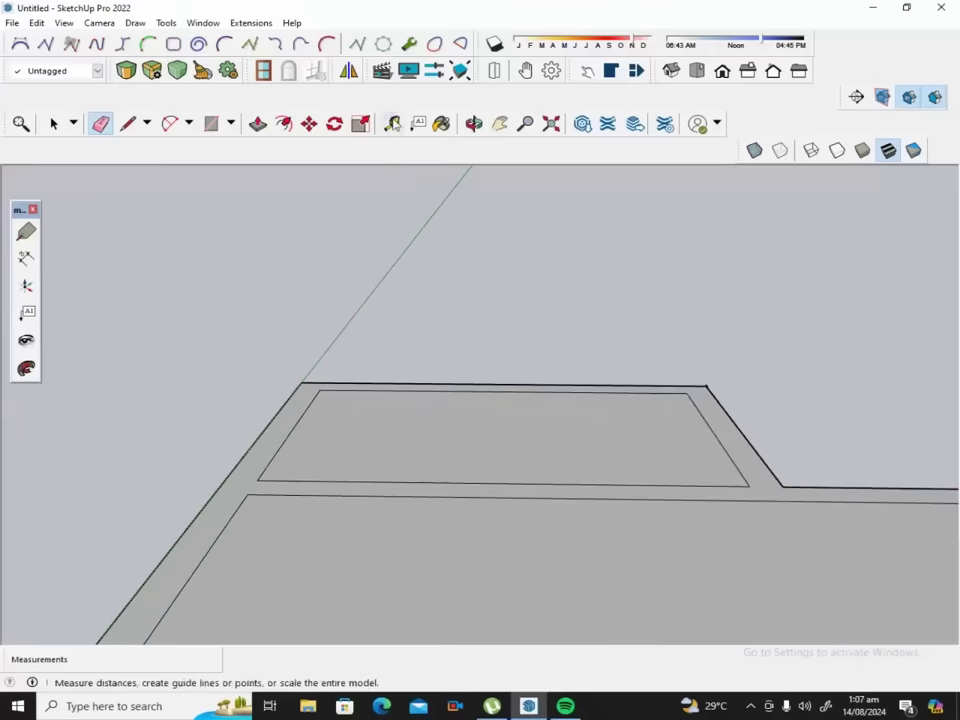
Place a guide 3 from the rectangle's left edge, then a parallel guide 2'9 from it.
click(392, 124)
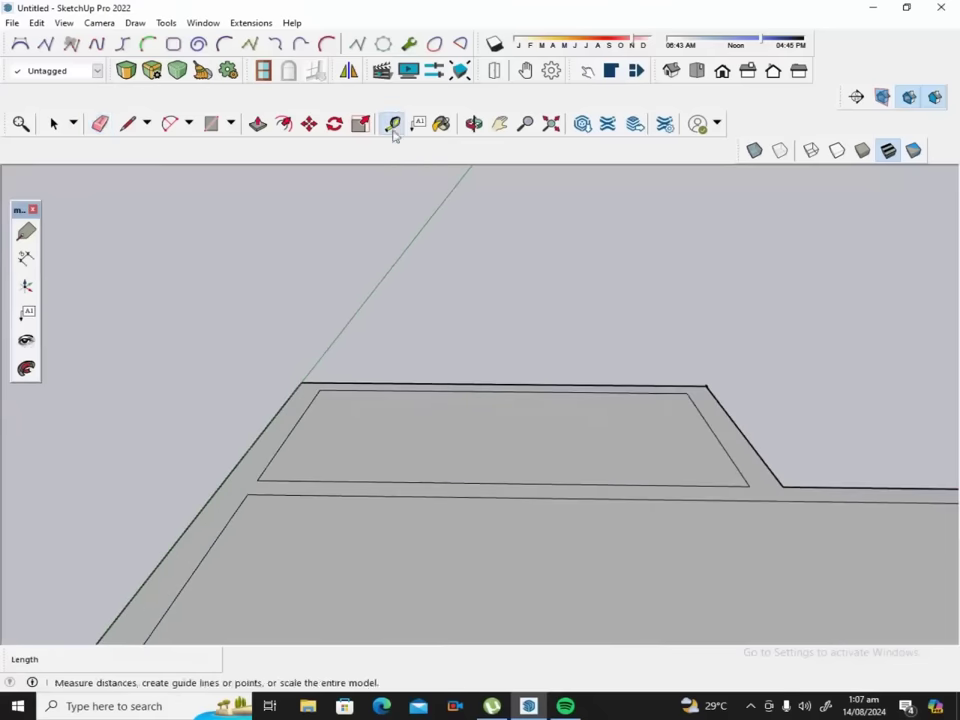
click(277, 456)
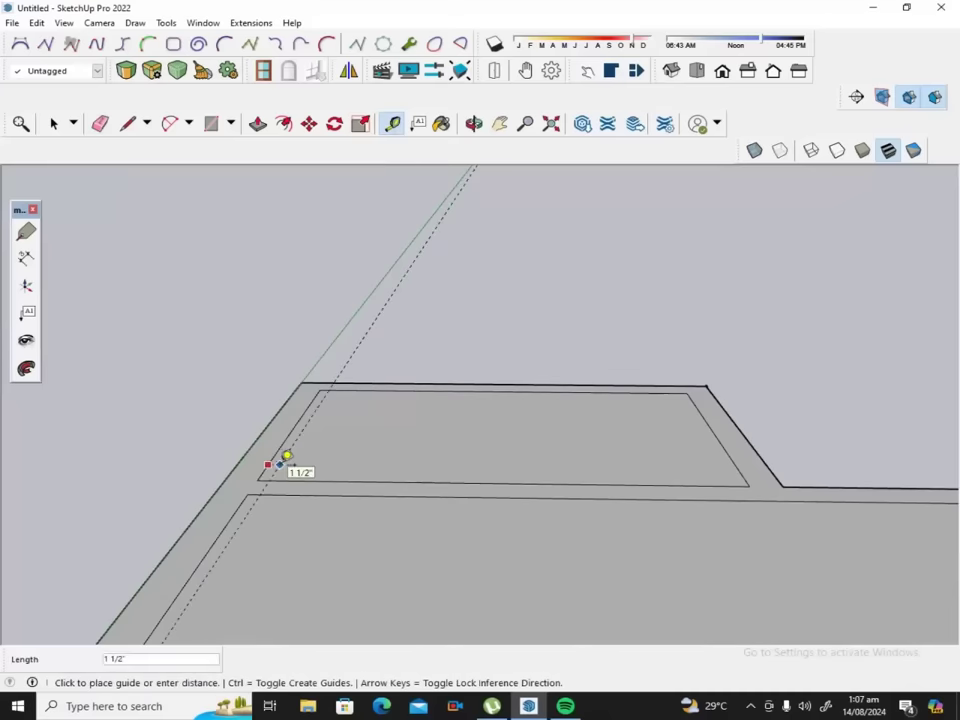
text(3)
key(Return)
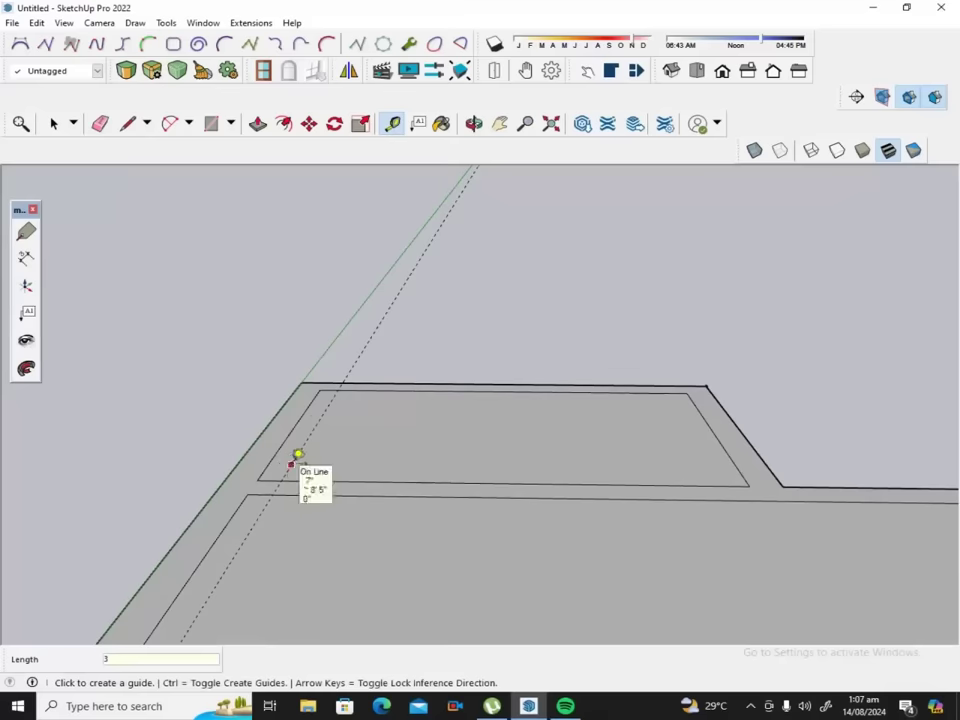
click(291, 463)
text(2'9)
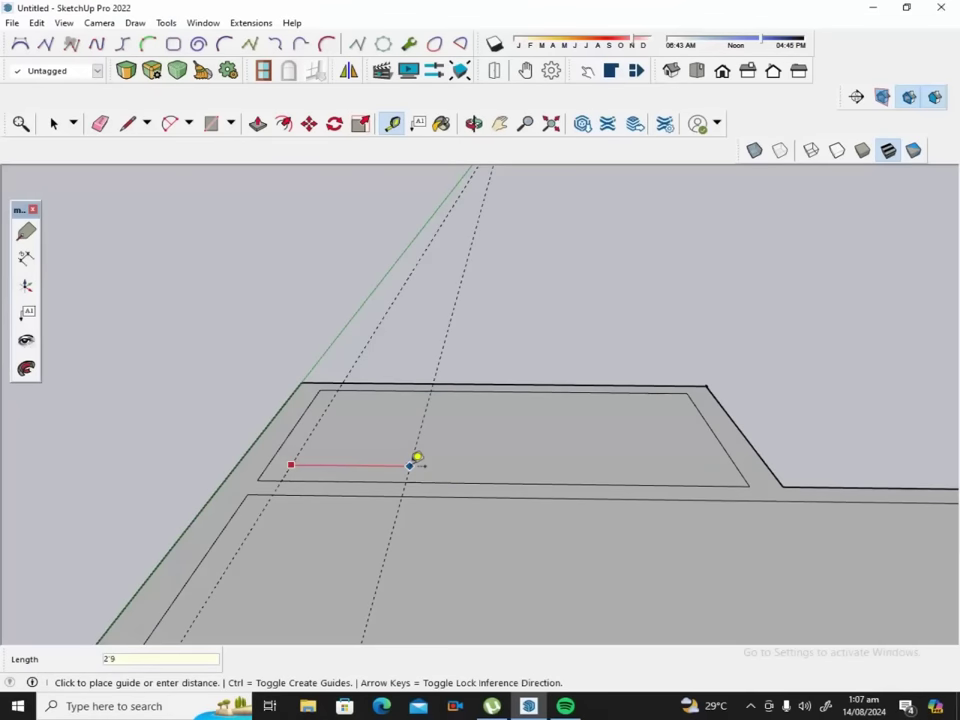
key(Return)
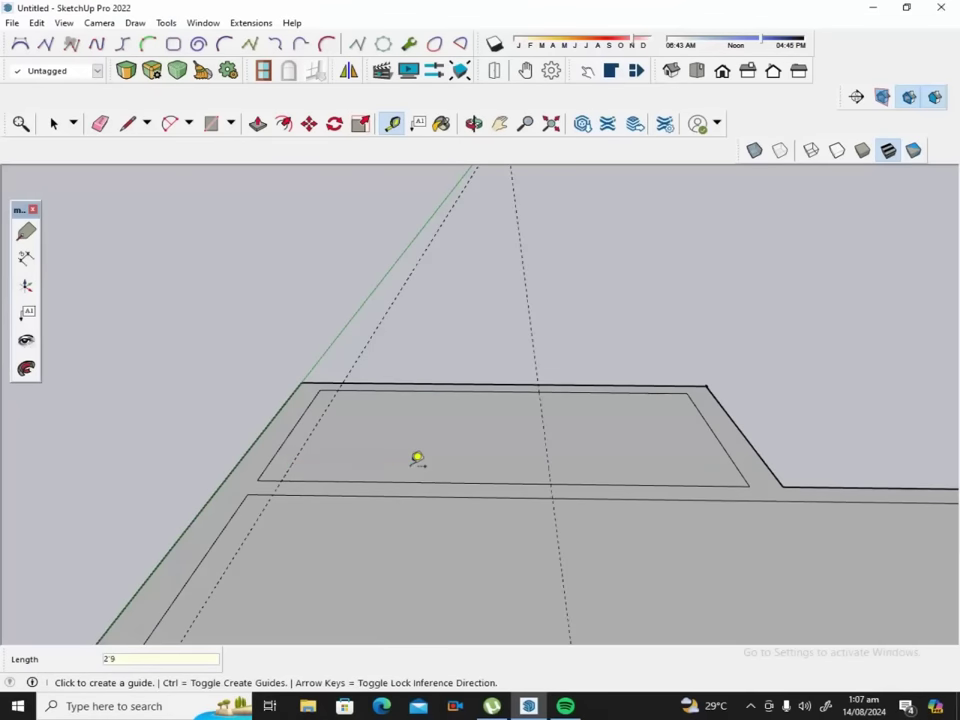
Draw two short lines across the wall thickness where the guides cross the outer and inner edges.
click(127, 126)
click(273, 494)
click(282, 481)
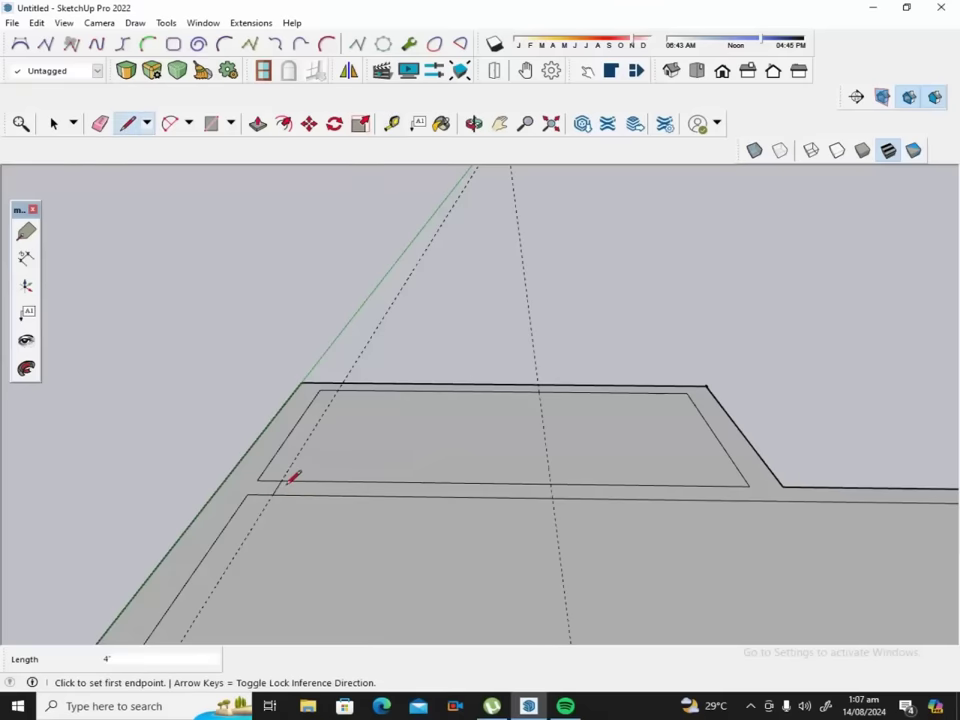
click(552, 497)
click(551, 487)
scroll(506, 357, down, 1)
scroll(501, 358, down, 2)
scroll(500, 358, down, 2)
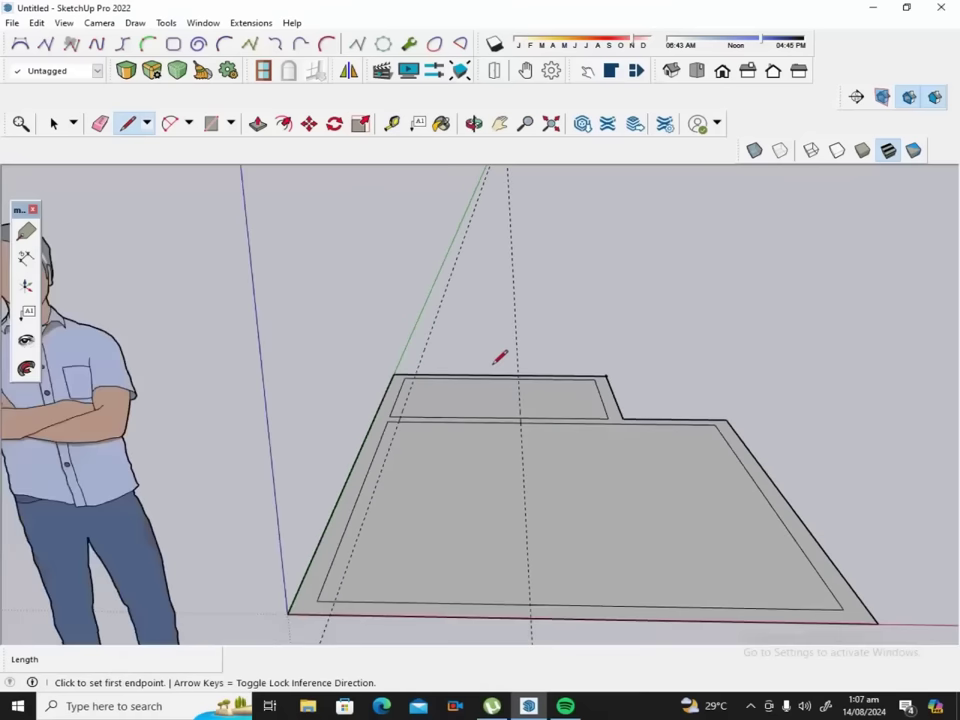
scroll(477, 347, up, 1)
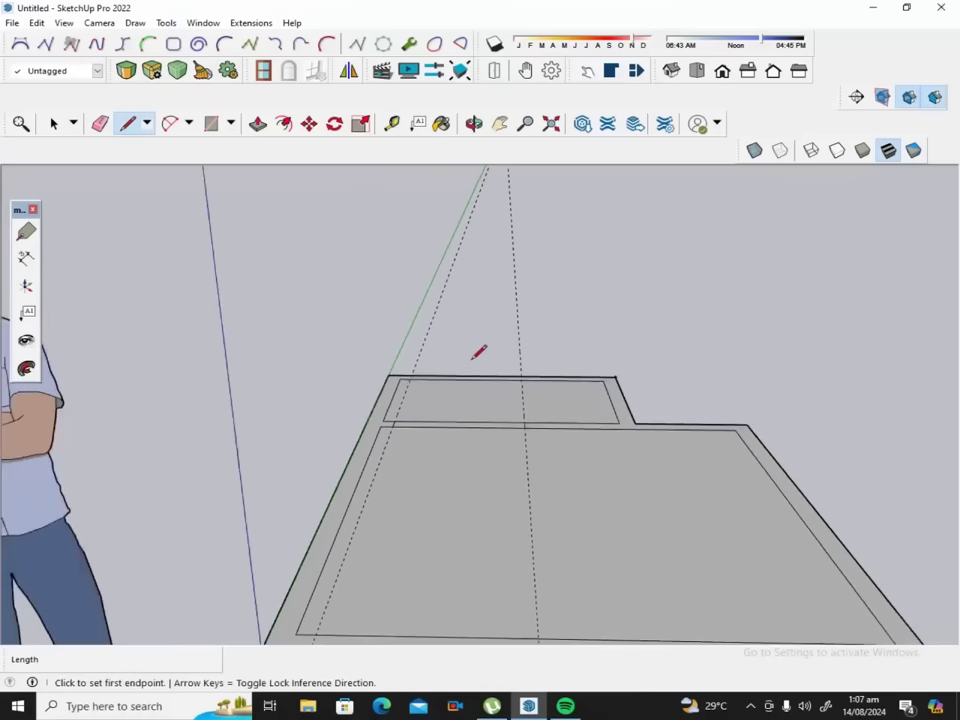
scroll(478, 350, up, 1)
scroll(479, 351, up, 1)
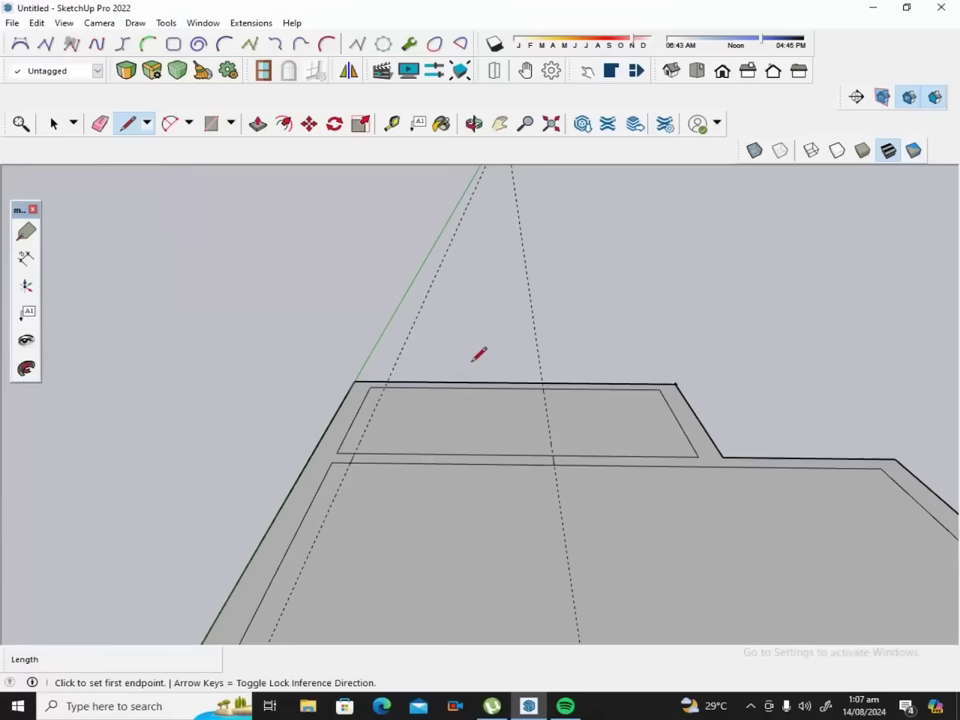
scroll(479, 354, down, 1)
scroll(479, 354, down, 1)
scroll(479, 354, down, 1)
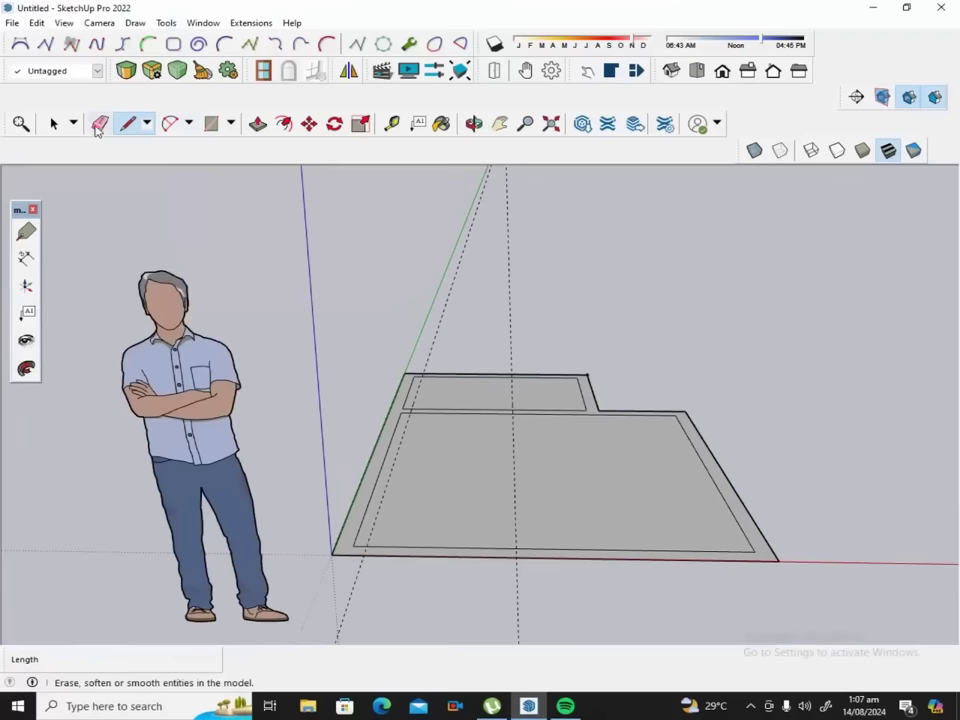
Erase the inner wall edge between the door lines and its construction guide.
click(98, 124)
click(488, 411)
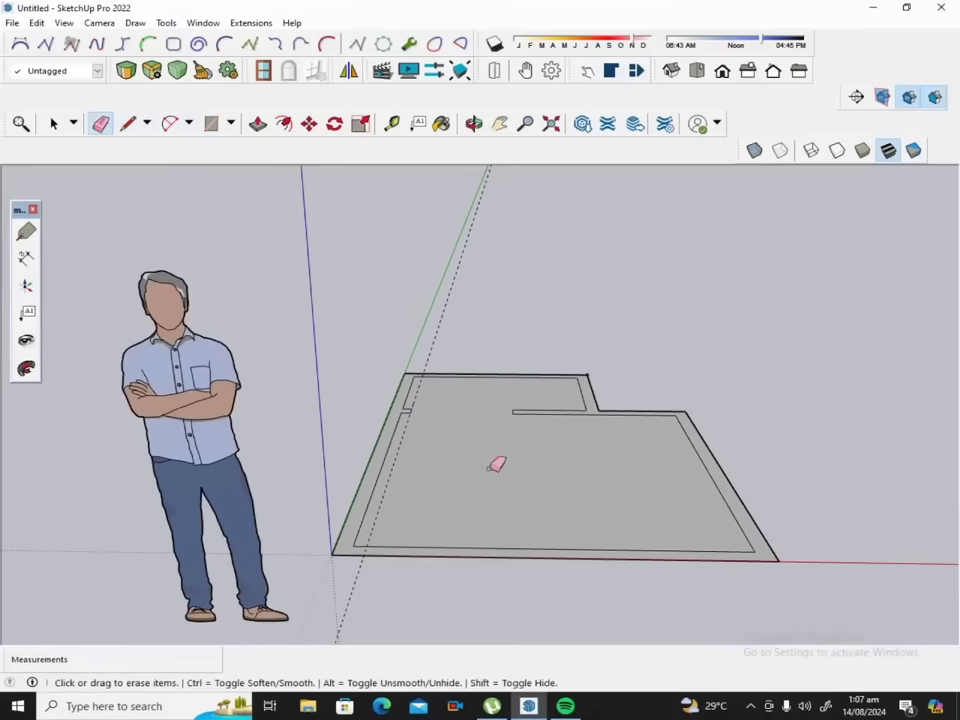
click(391, 468)
click(474, 123)
drag(596, 454, 268, 482)
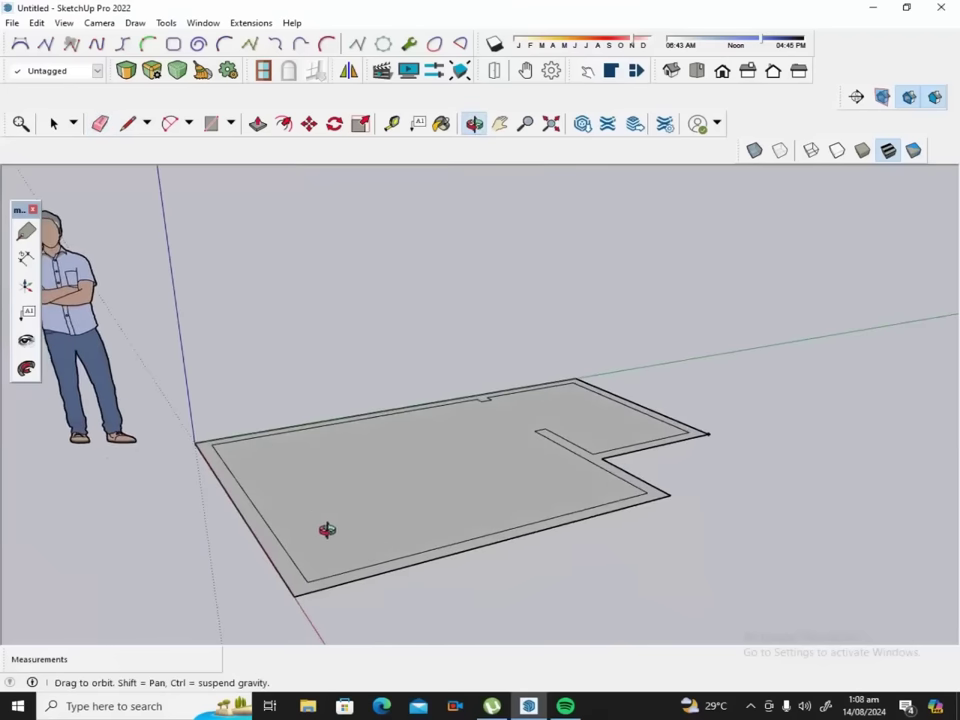
drag(329, 530, 324, 531)
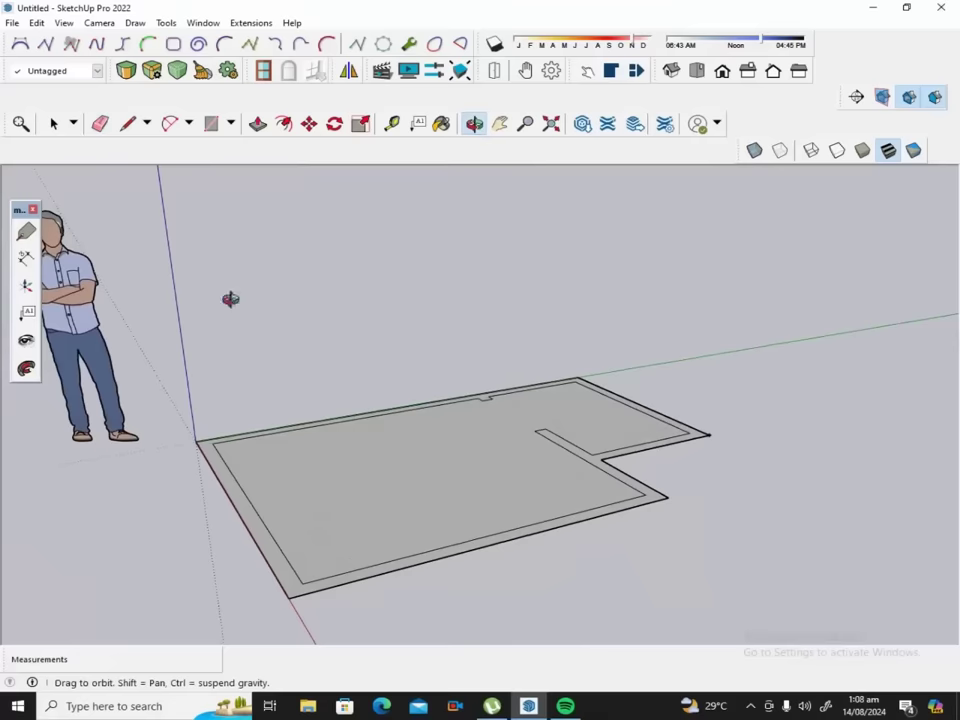
Place a guide across the front wall 3' from the floor's front corner.
click(391, 123)
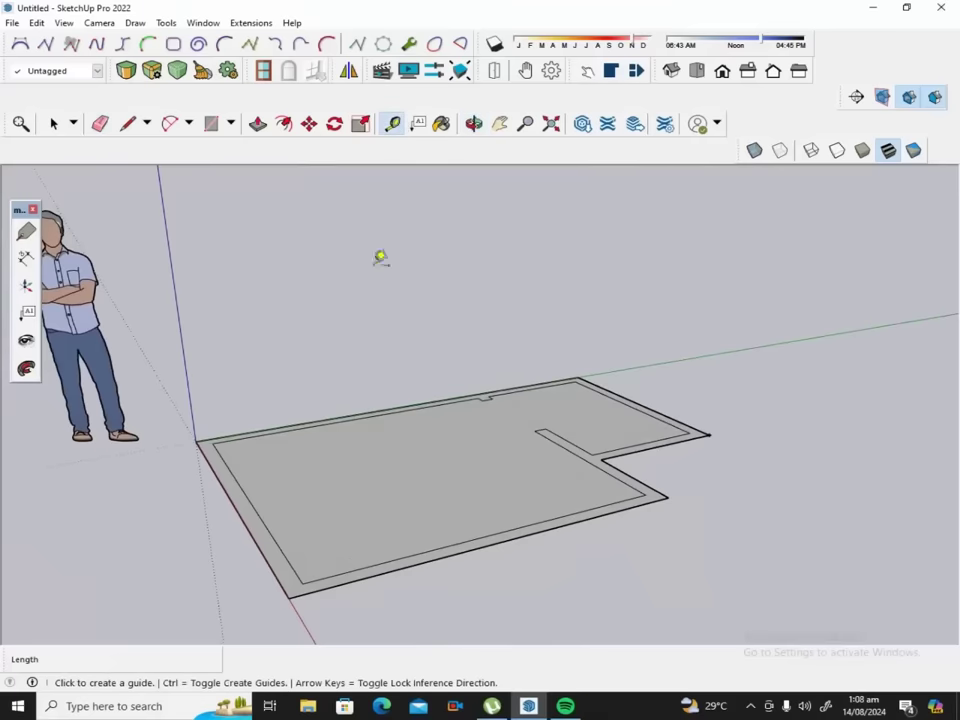
click(304, 568)
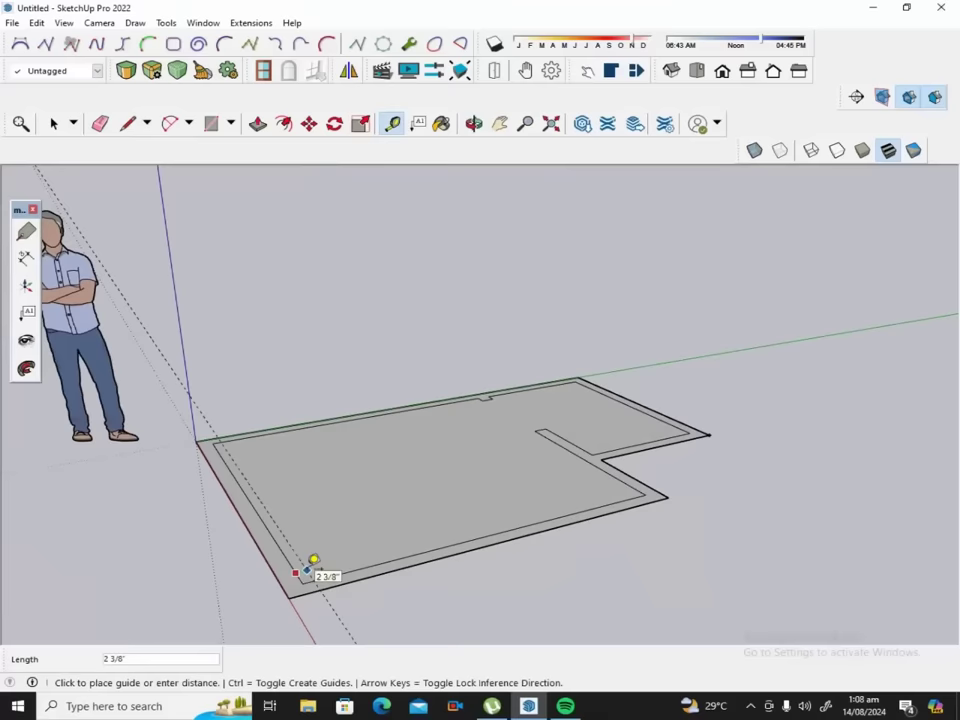
text(3)
key(Return)
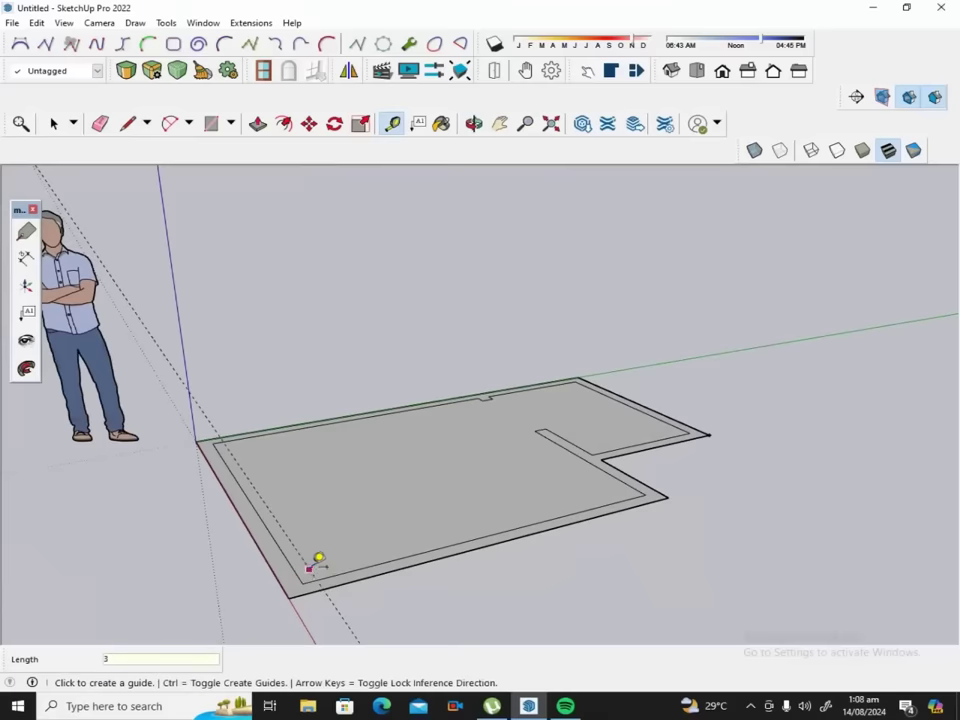
click(310, 567)
text(')
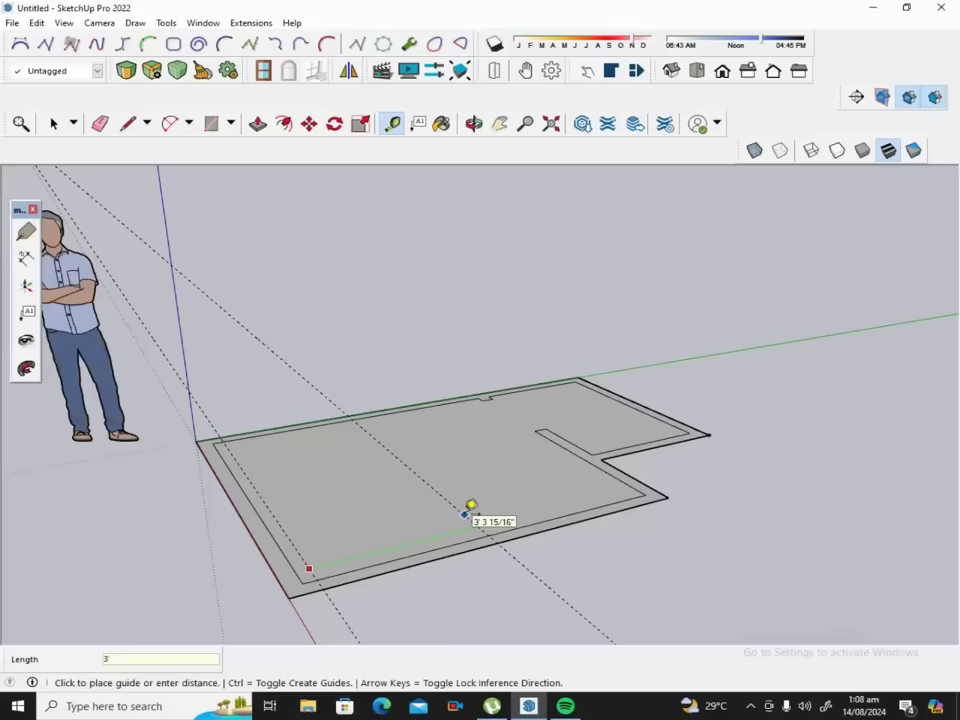
key(Return)
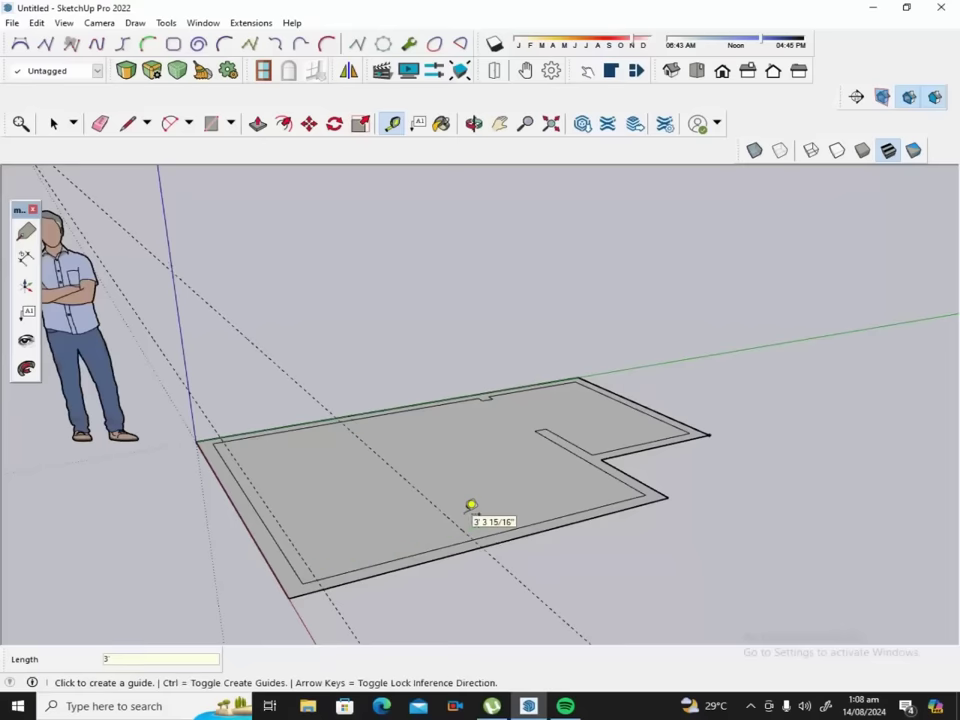
click(127, 123)
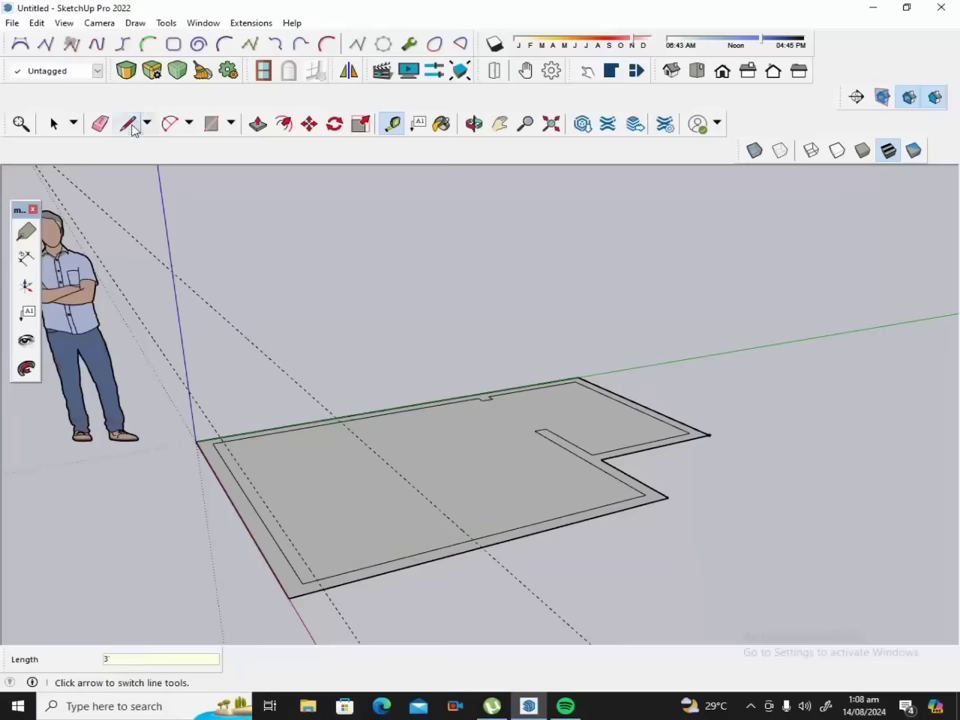
Cancel the pending lines and erase both guides crossing the front of the floor.
click(320, 581)
key(Escape)
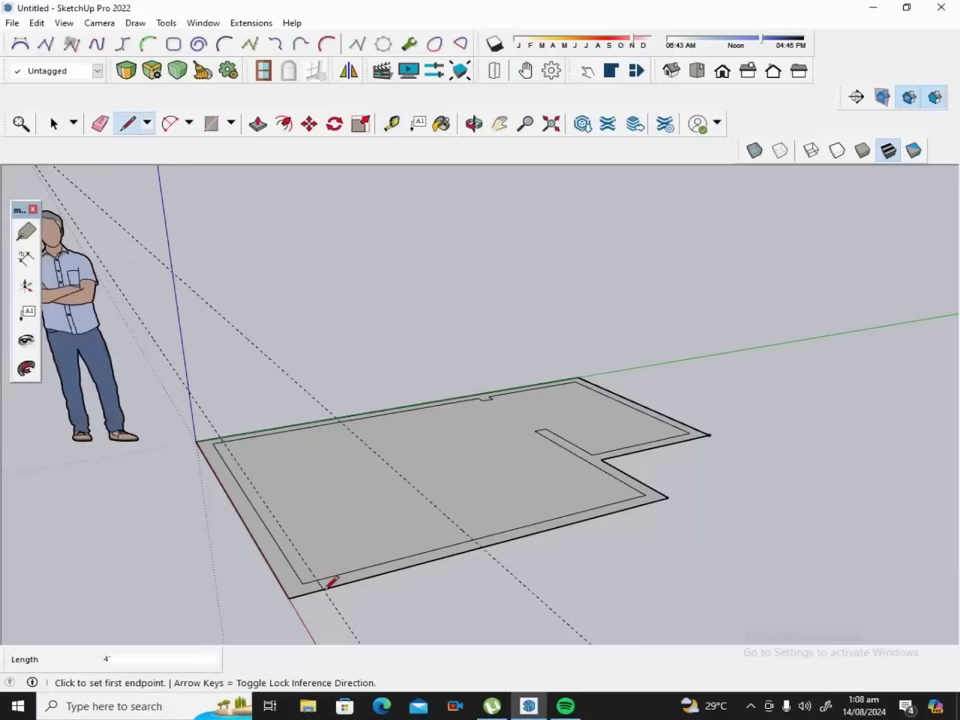
click(476, 535)
key(Escape)
click(100, 123)
click(258, 293)
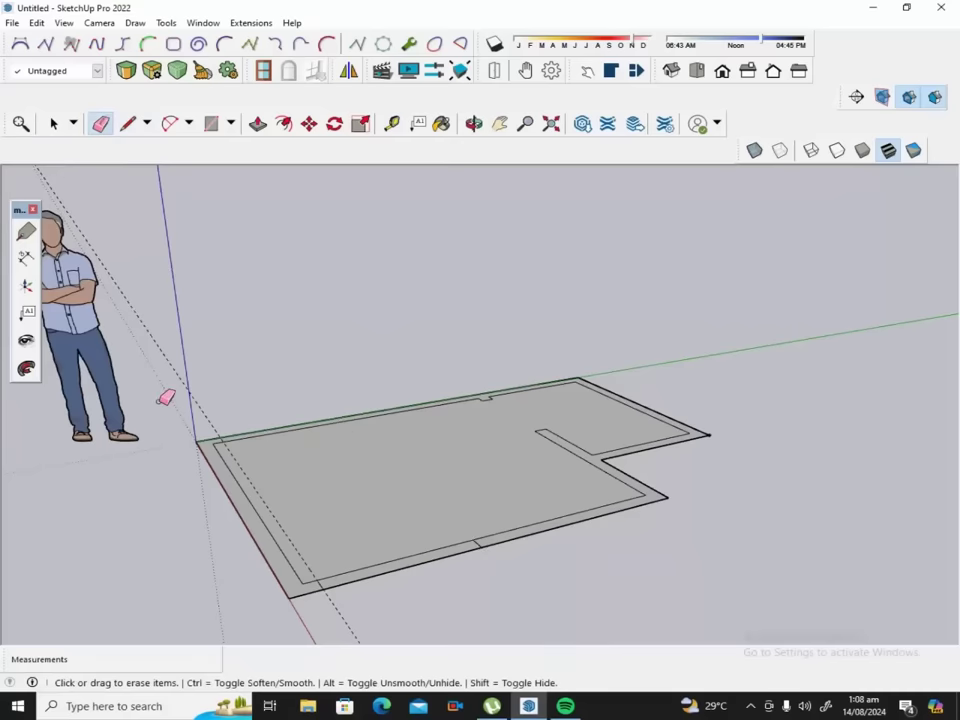
click(200, 403)
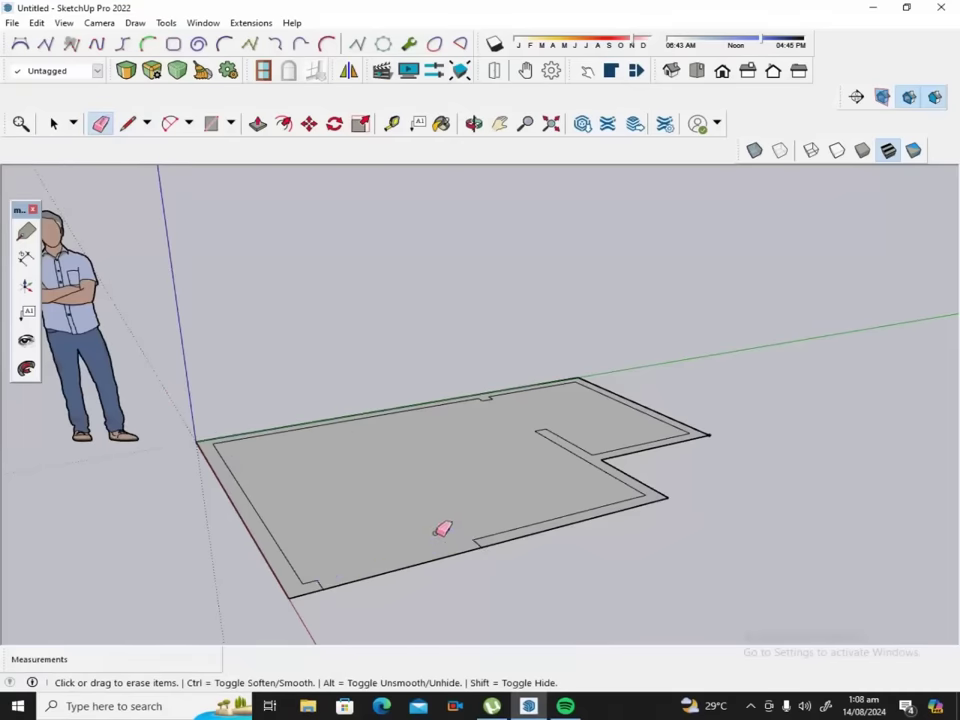
scroll(448, 475, down, 1)
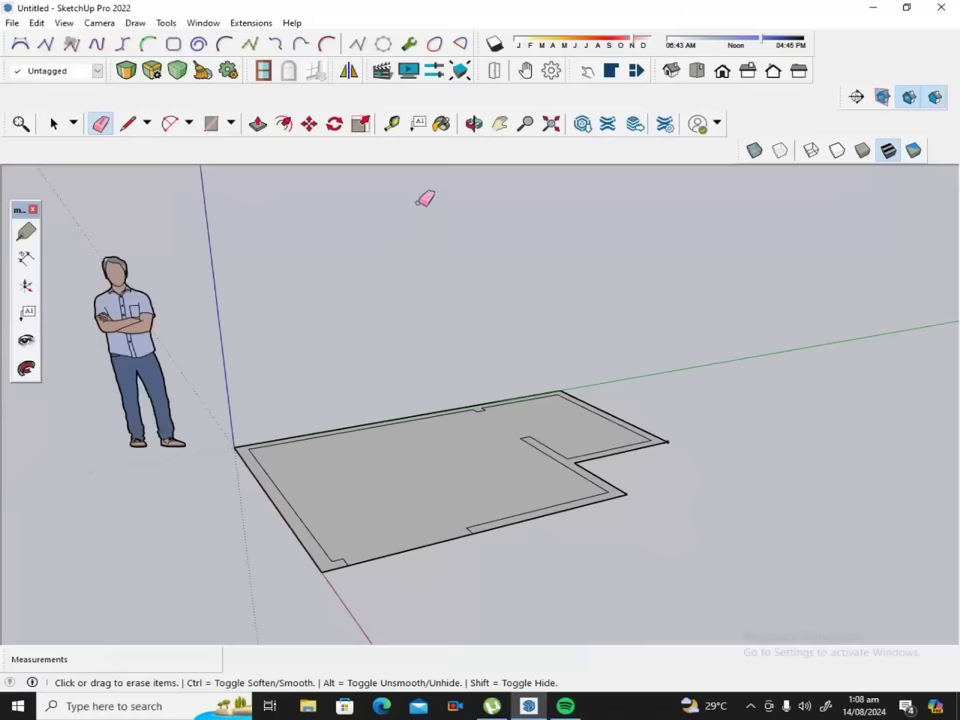
click(474, 124)
mouse_move(272, 516)
mouse_down()
mouse_move(439, 564)
mouse_move(502, 558)
mouse_up()
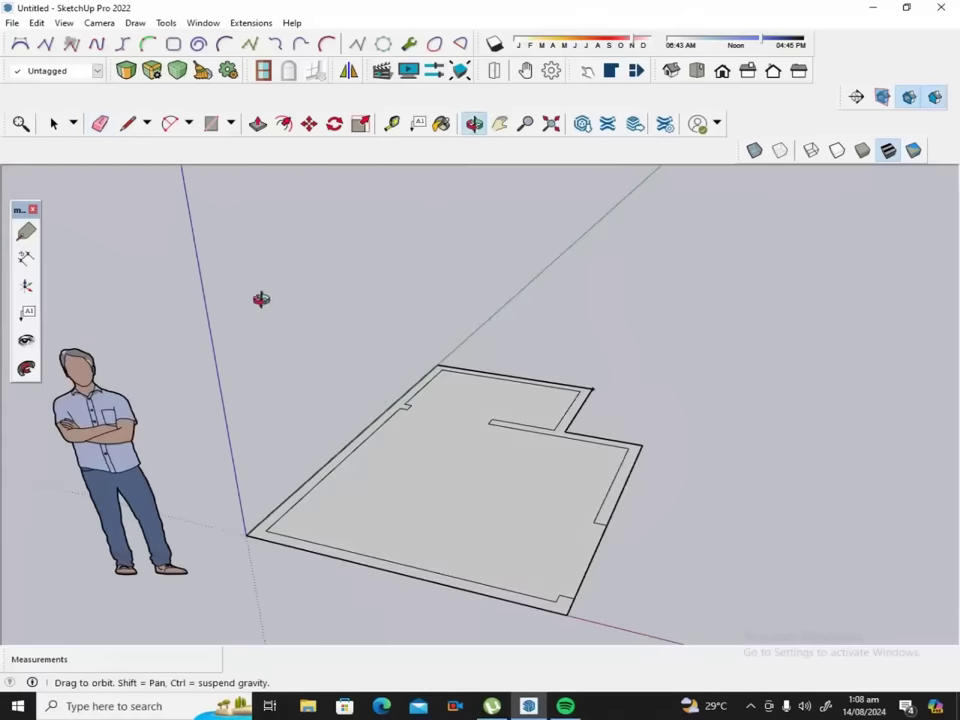
Place a guide off the wall edge, then two more guides each 1'6 apart.
click(393, 125)
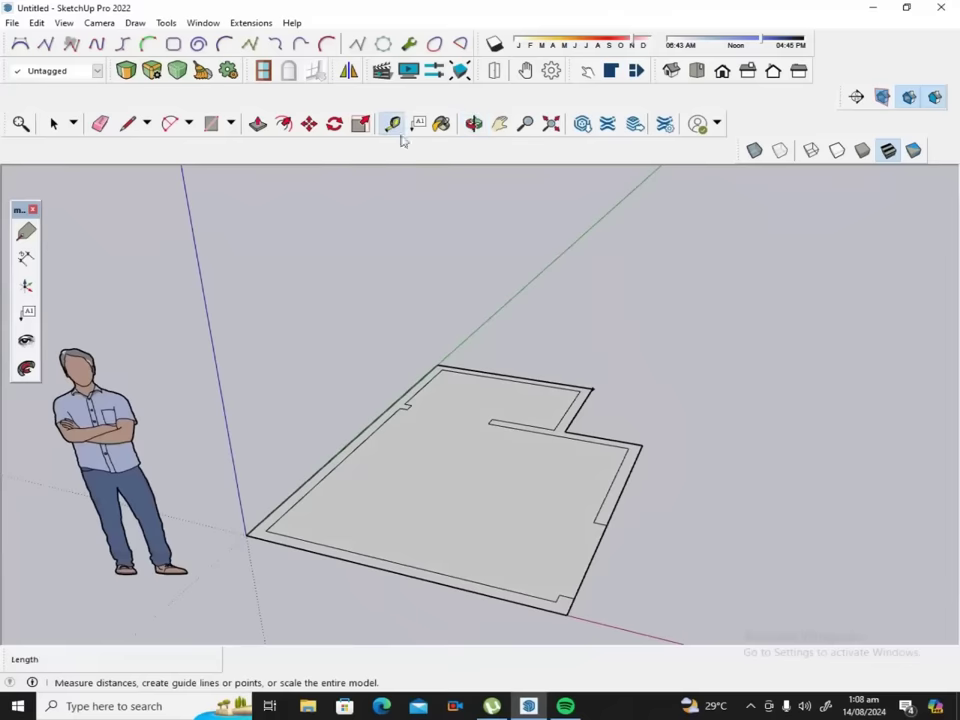
click(297, 501)
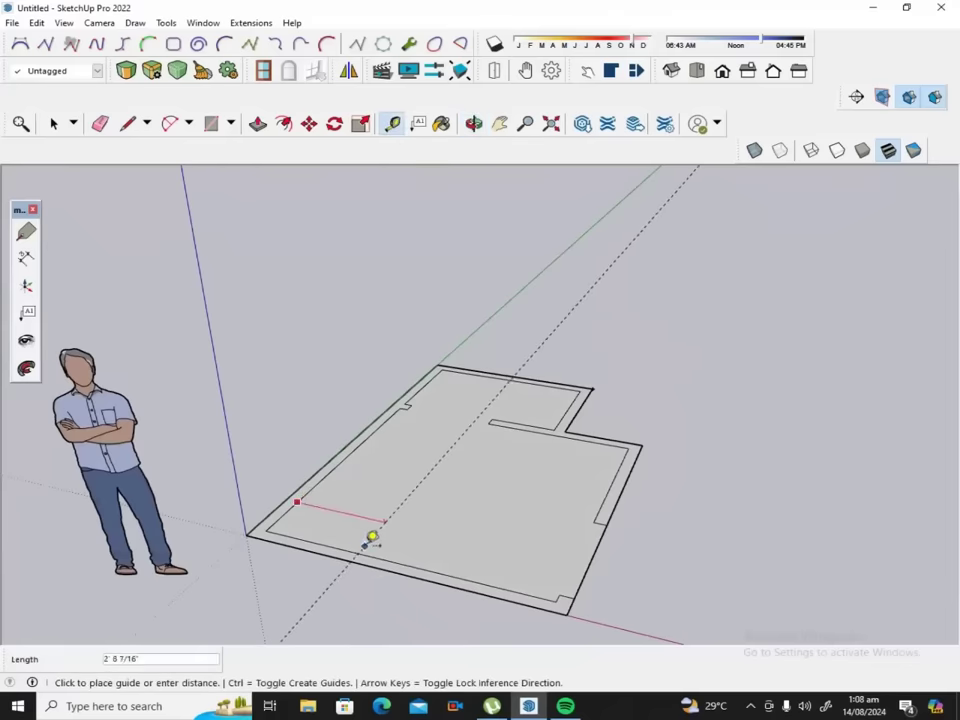
click(410, 555)
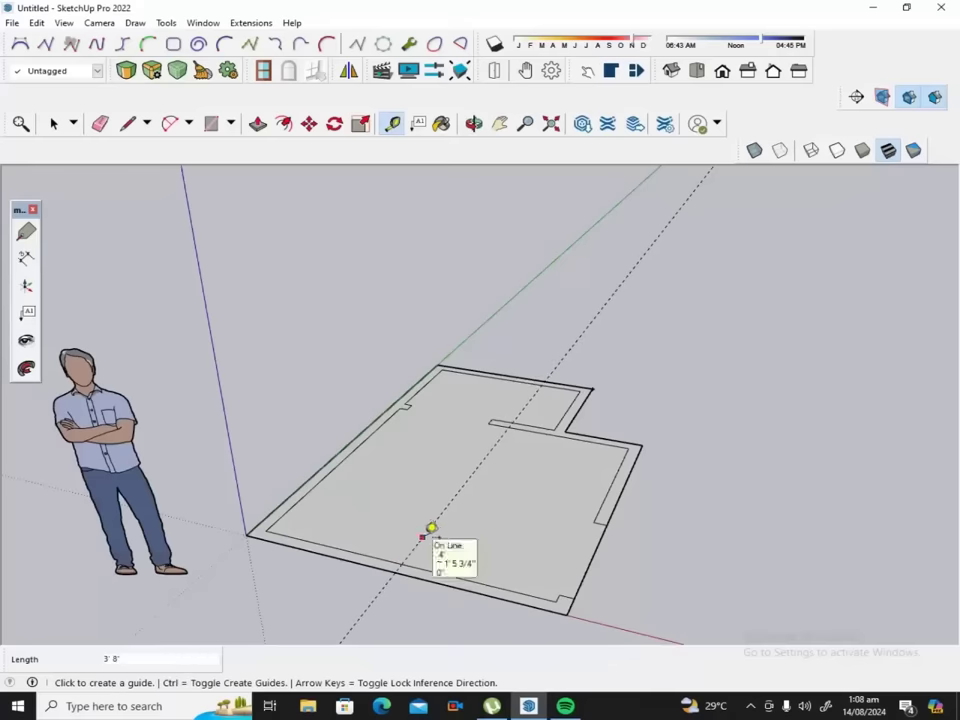
click(423, 536)
text(1.6)
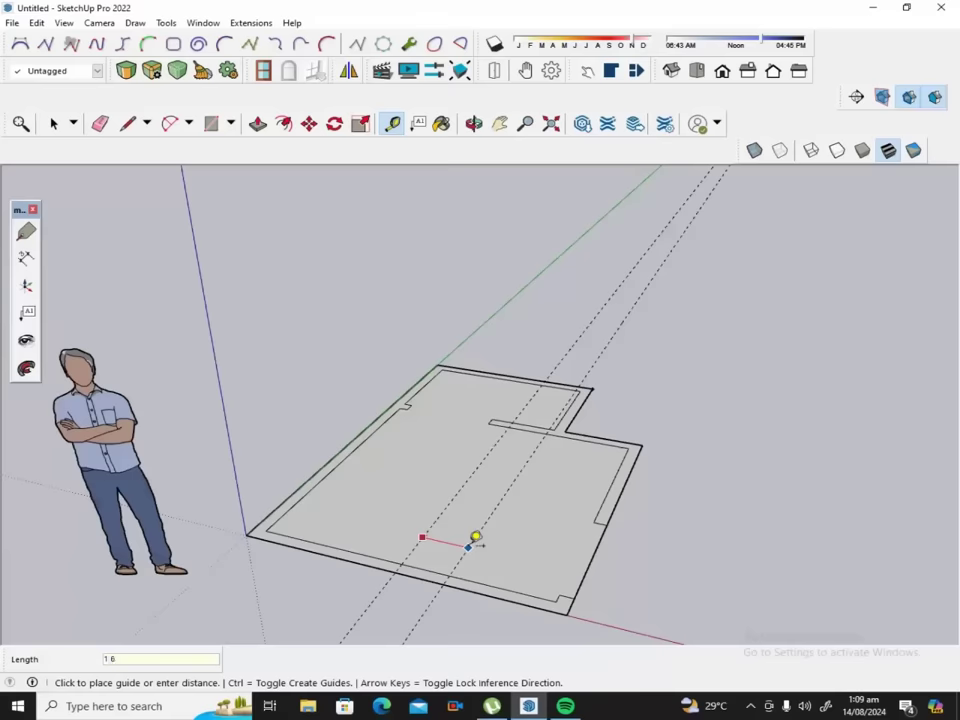
key(Return)
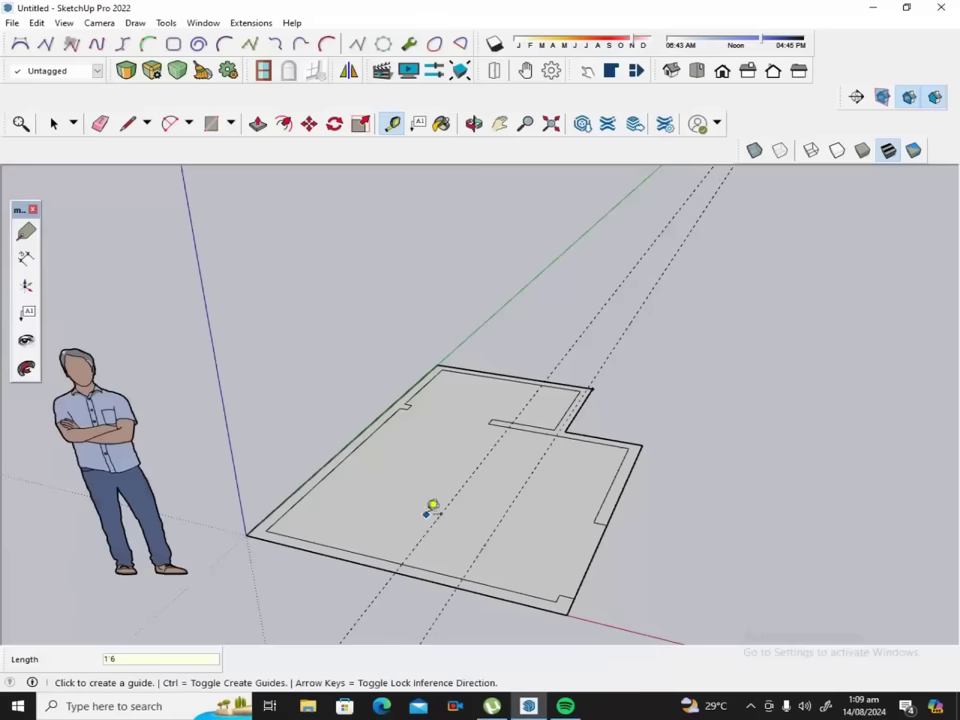
click(434, 521)
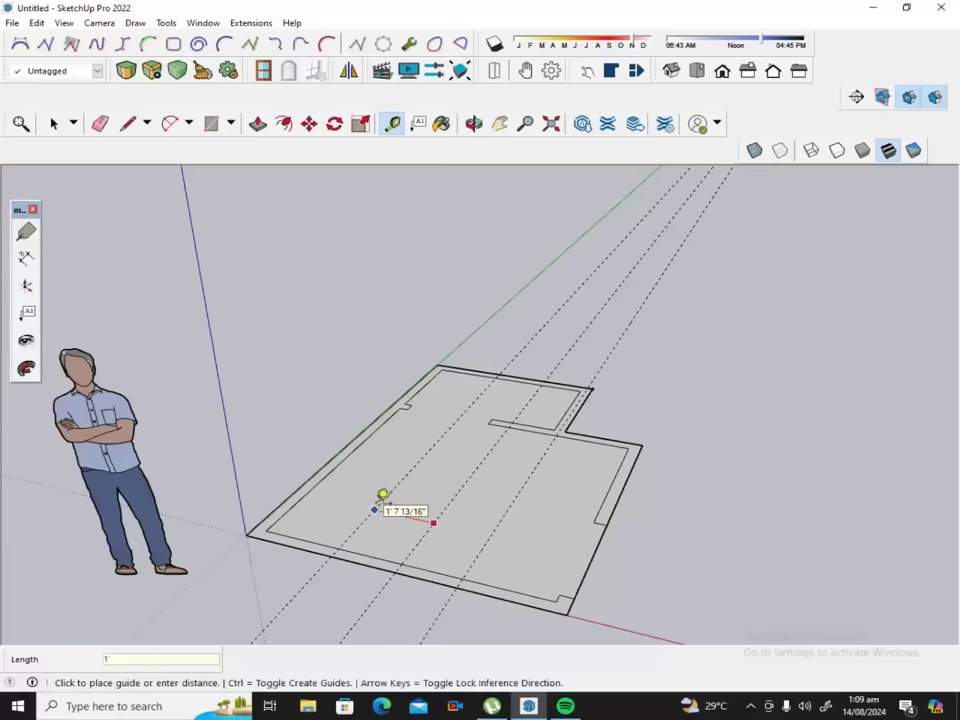
text(6)
key(Return)
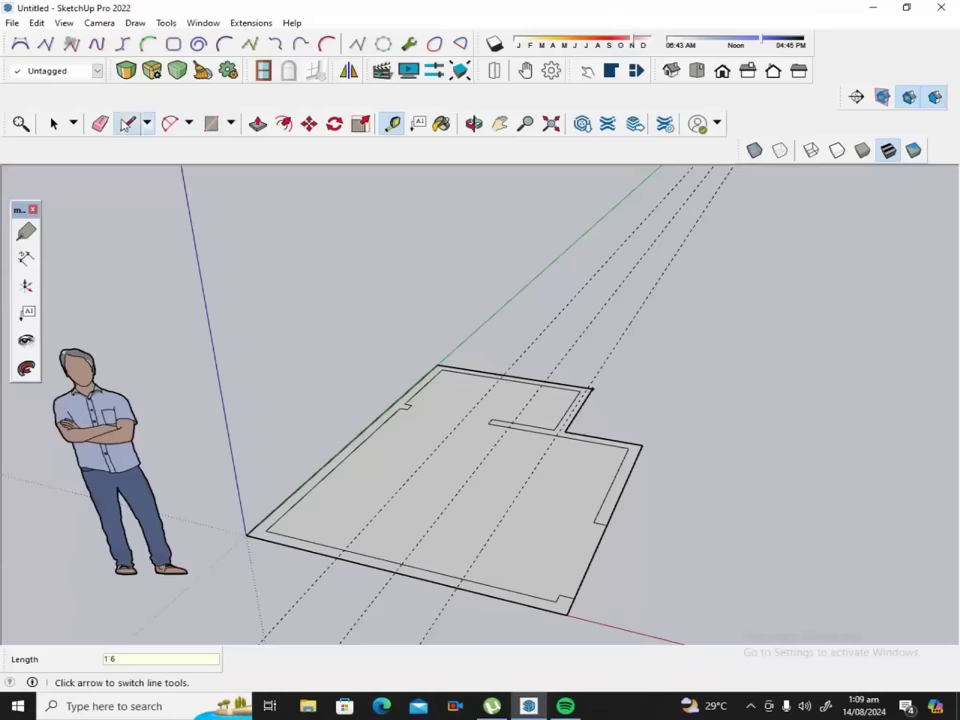
Erase the three parallel dashed guides crossing the floor with one Eraser drag.
click(126, 123)
click(350, 558)
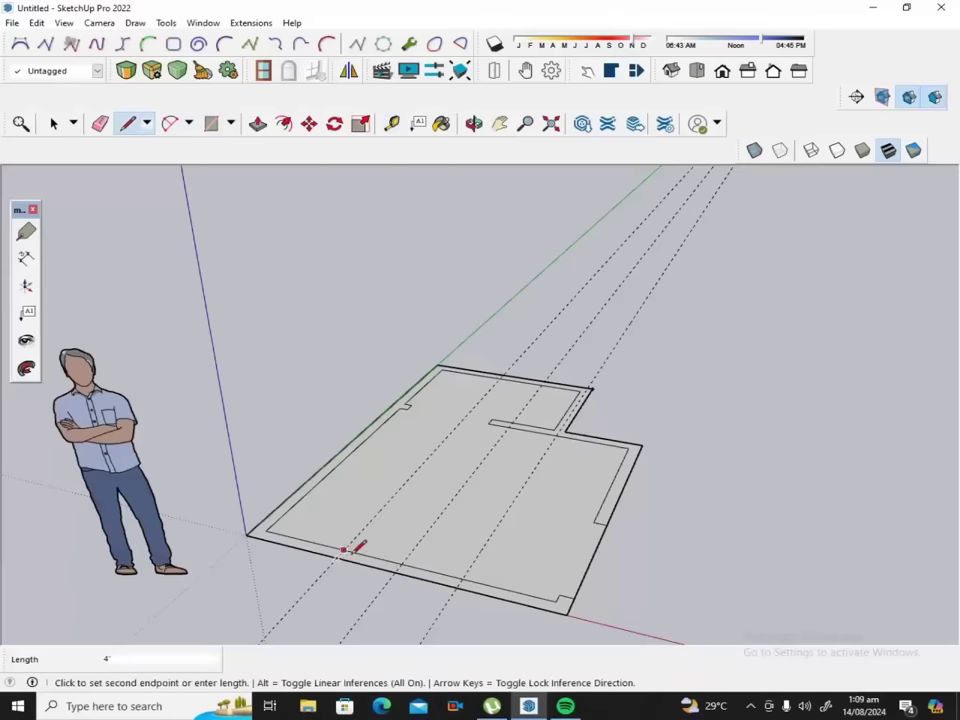
key(Escape)
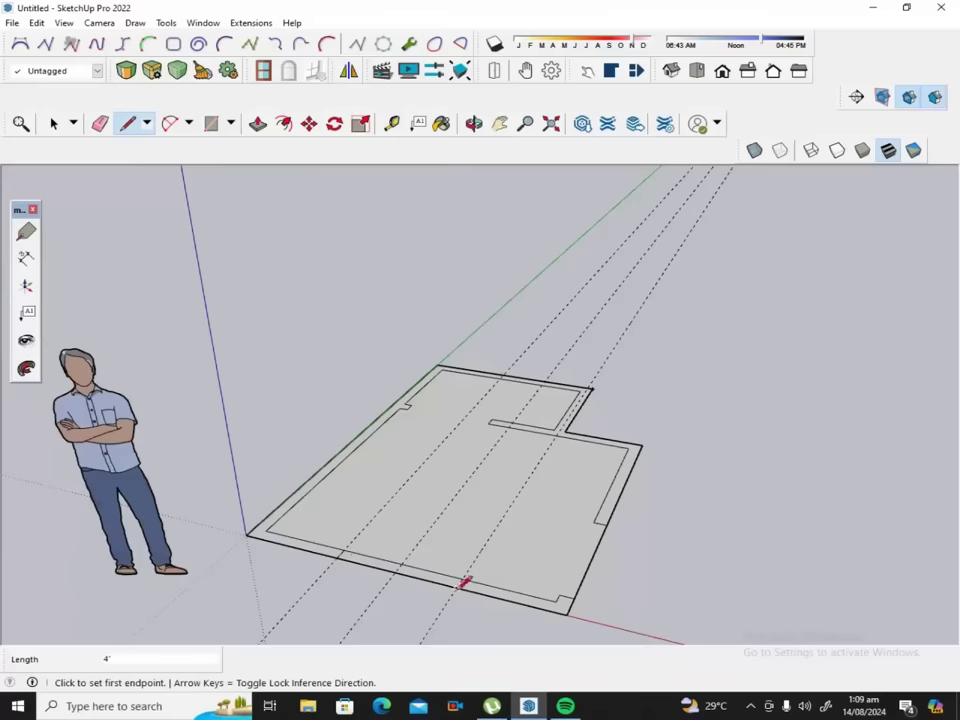
click(465, 580)
key(Escape)
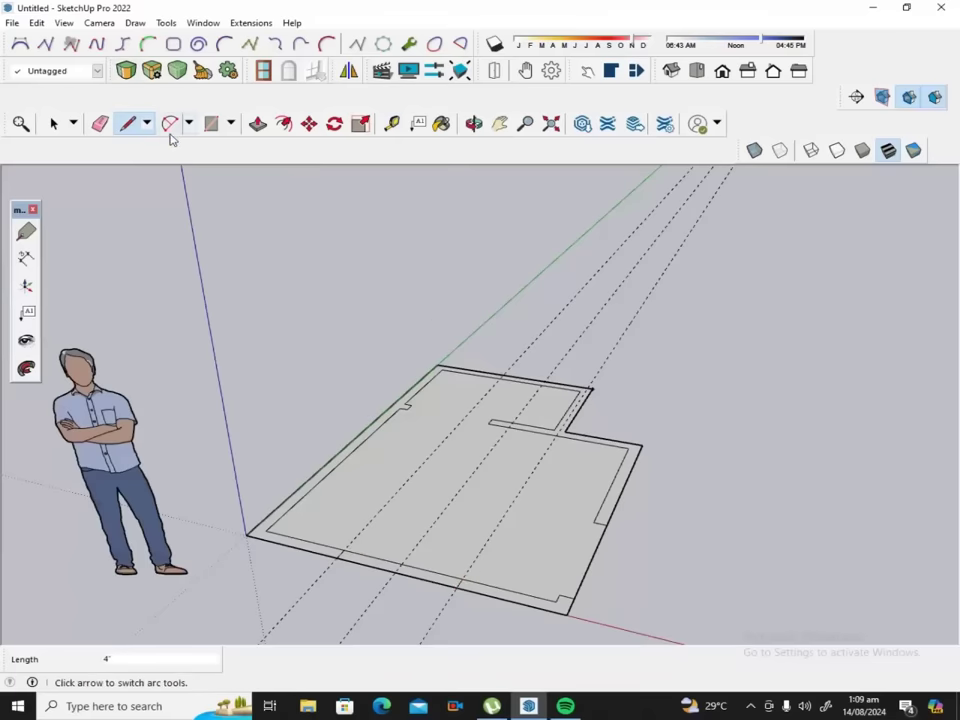
click(100, 123)
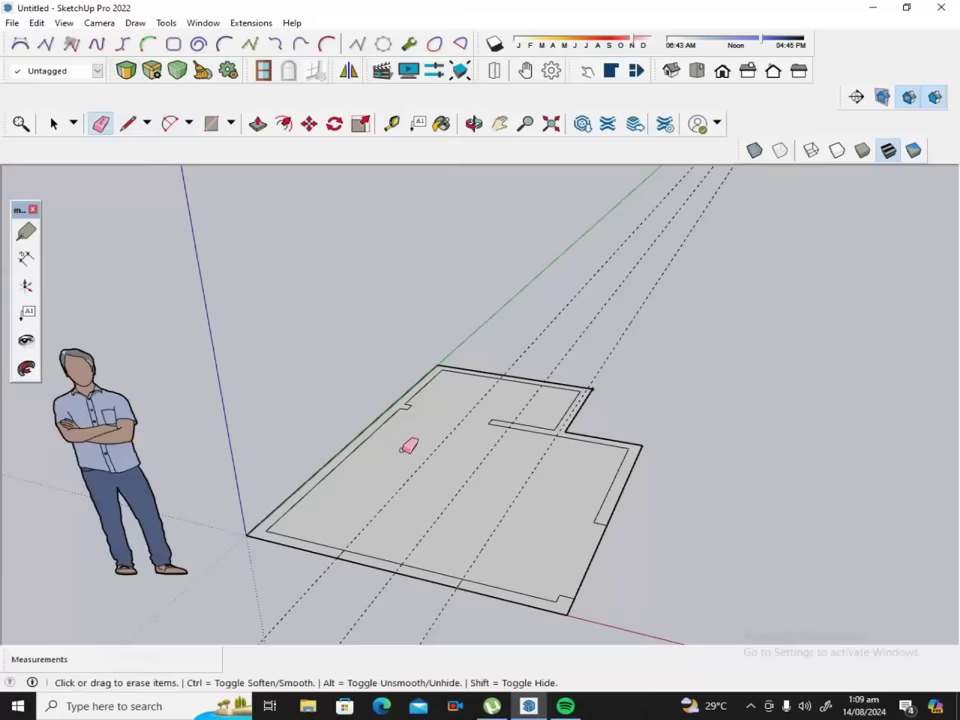
drag(407, 446, 520, 515)
Extrude the floor face 6 inches thick with Push/Pull.
click(474, 123)
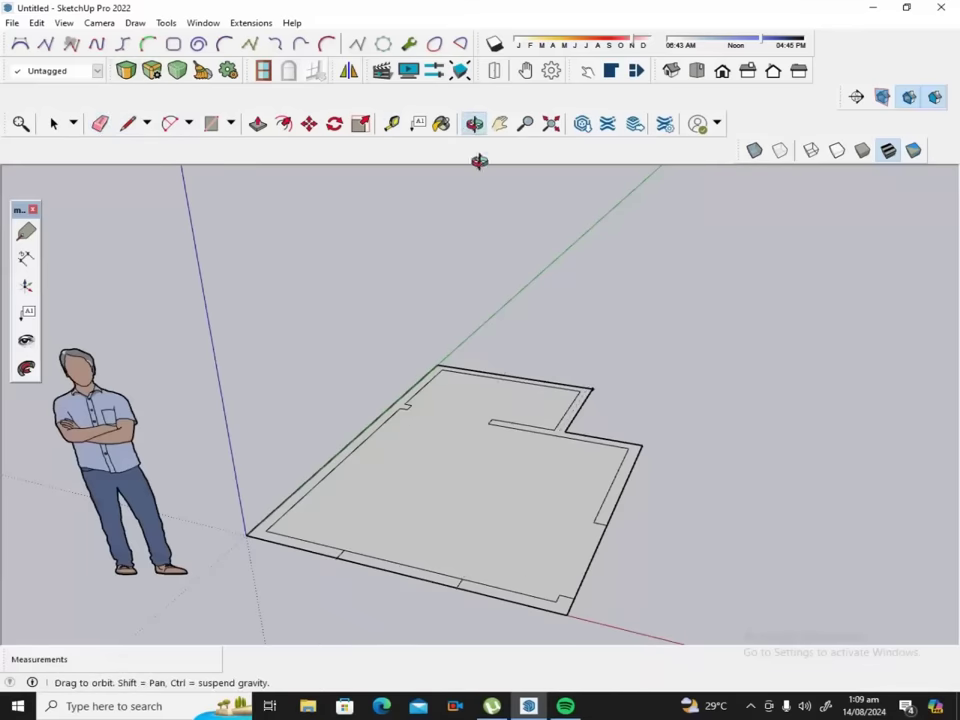
mouse_move(525, 546)
mouse_down()
mouse_move(480, 537)
mouse_move(369, 486)
mouse_move(402, 525)
mouse_up()
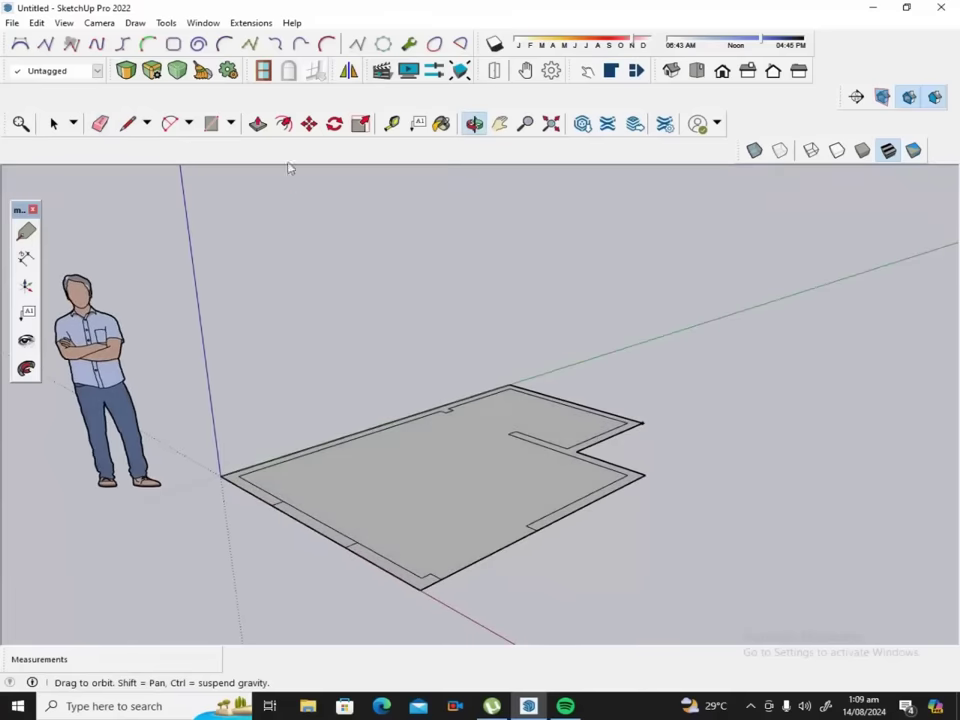
click(258, 123)
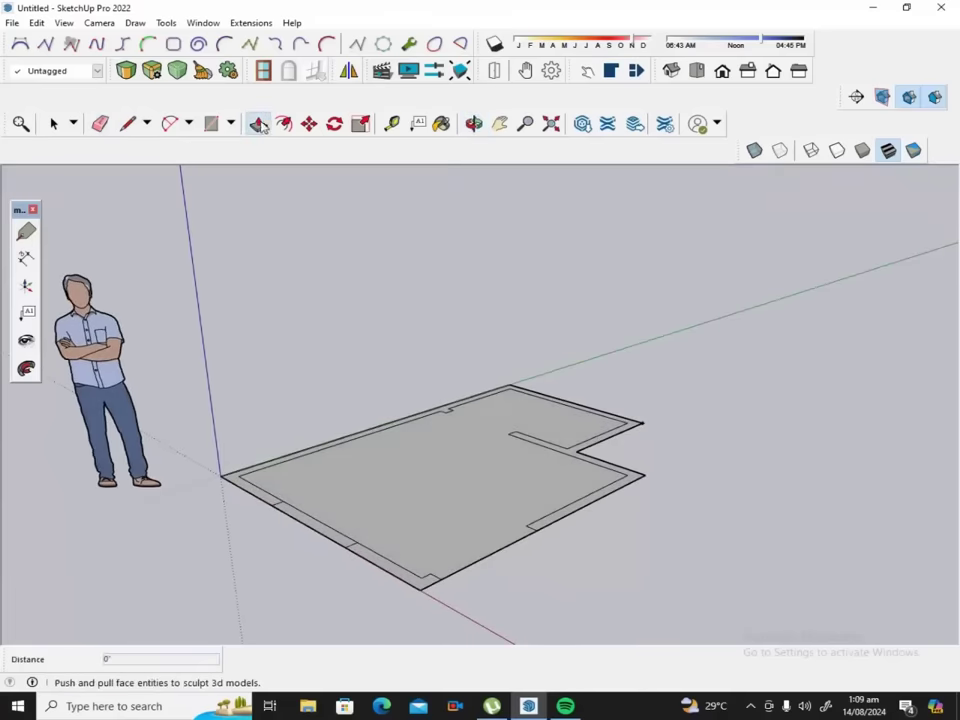
click(425, 487)
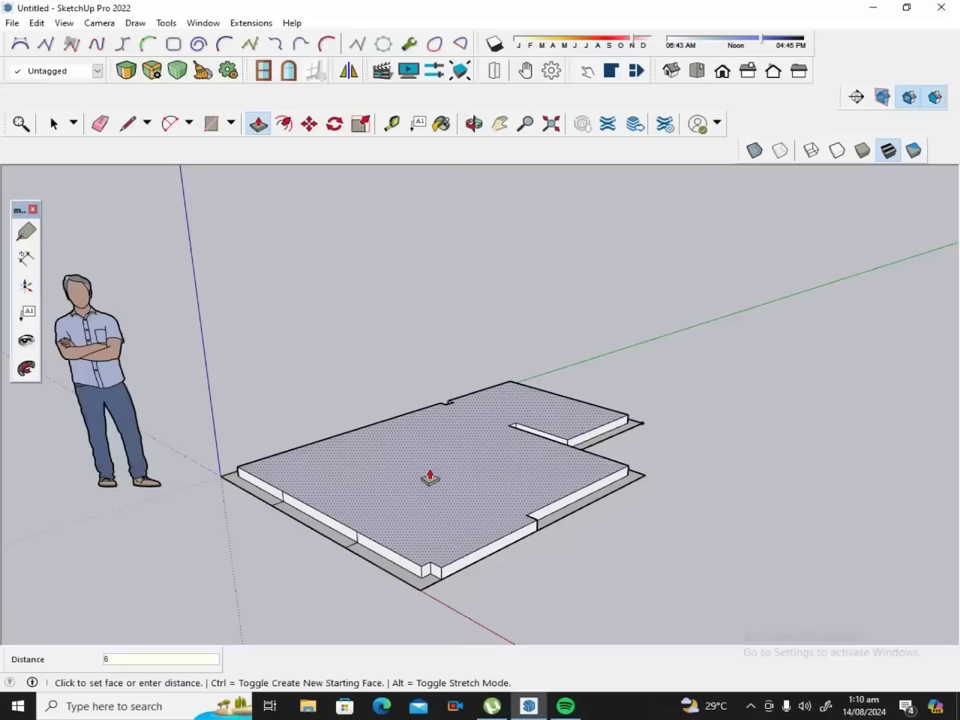
key(Return)
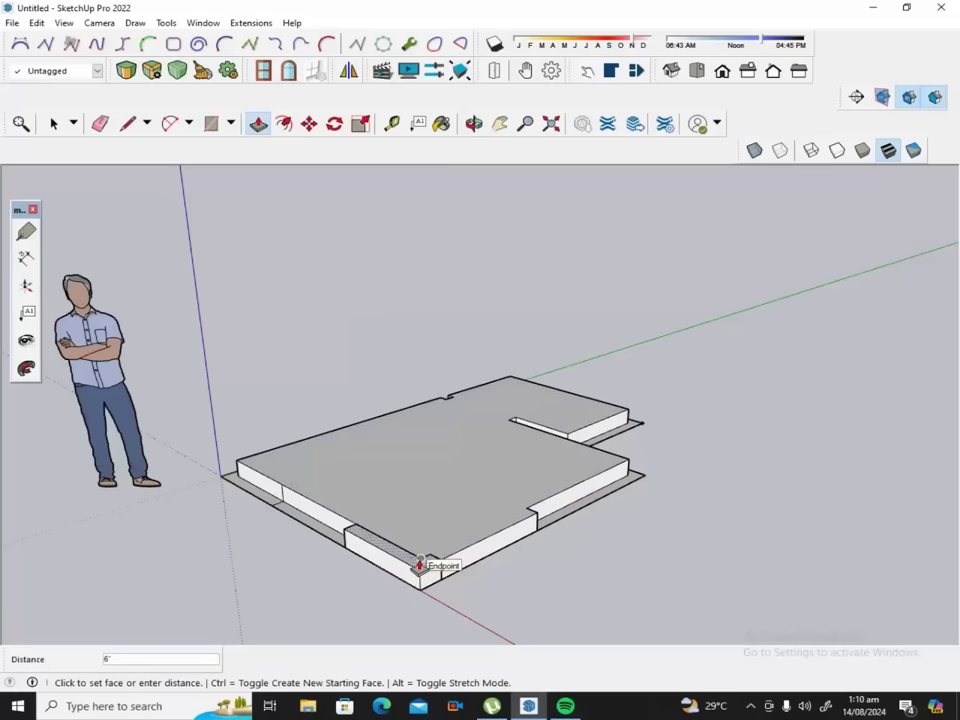
Level the front ledges, recess the interior floor to leave a wall outline, and start raising a front wall.
click(420, 567)
click(557, 515)
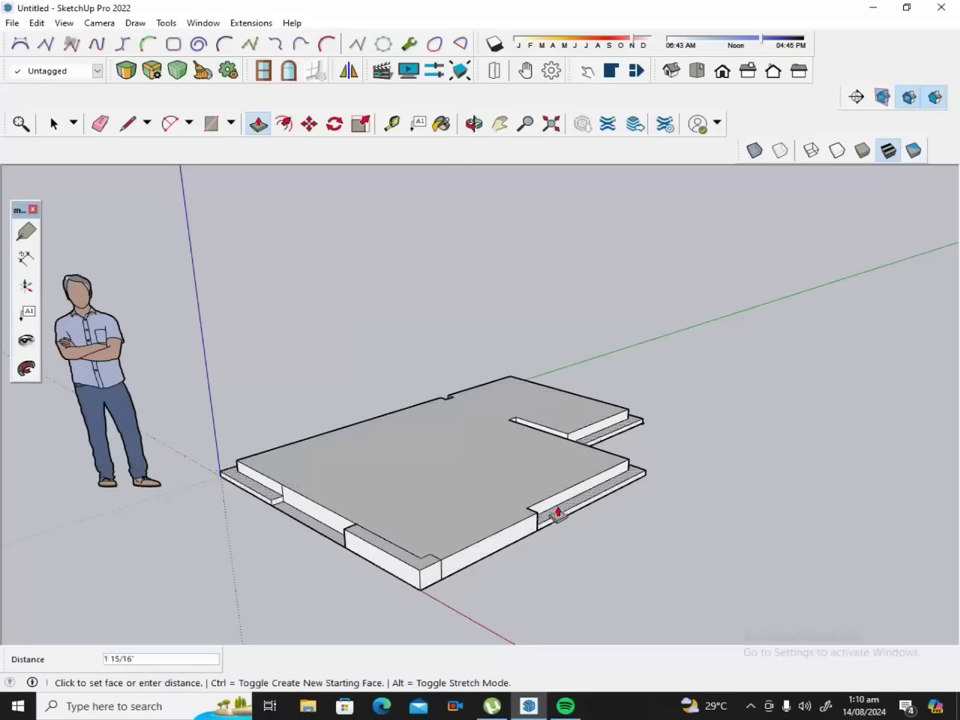
click(558, 501)
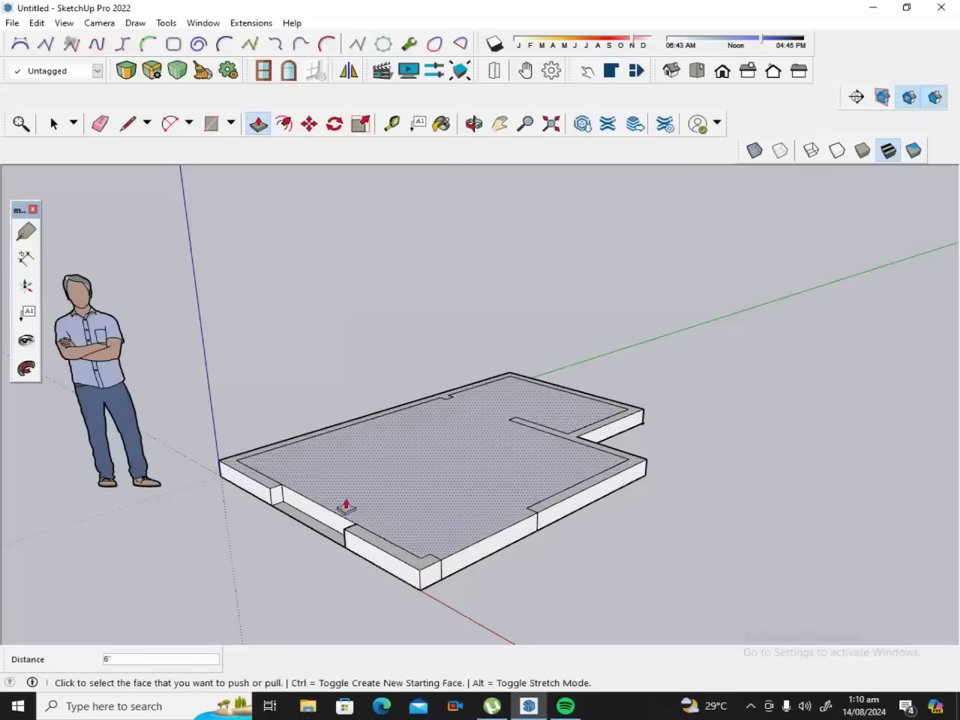
click(324, 535)
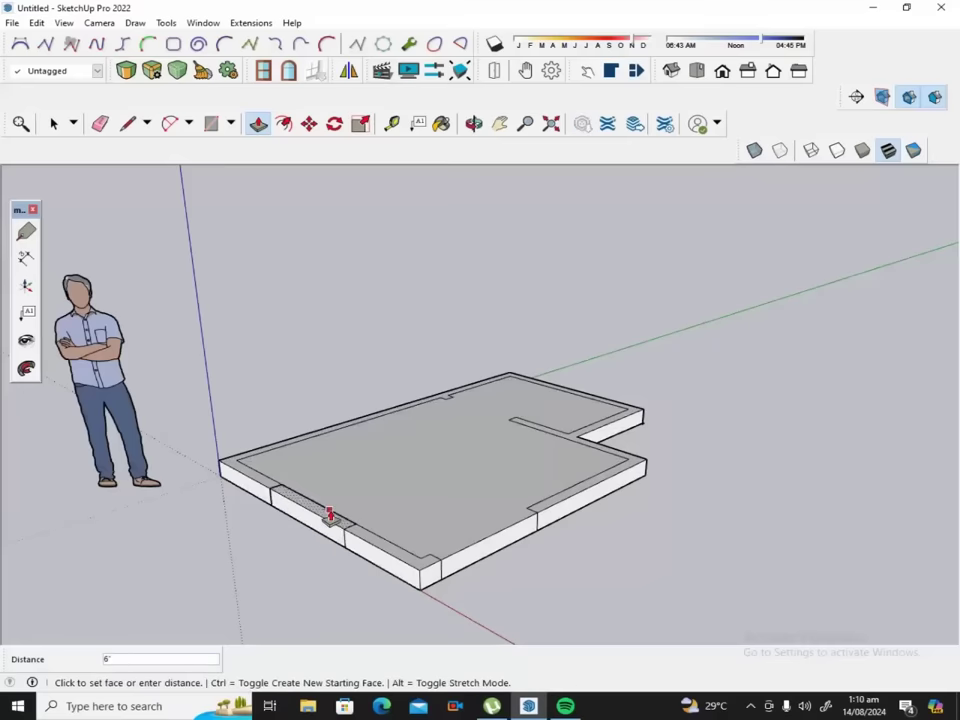
click(331, 516)
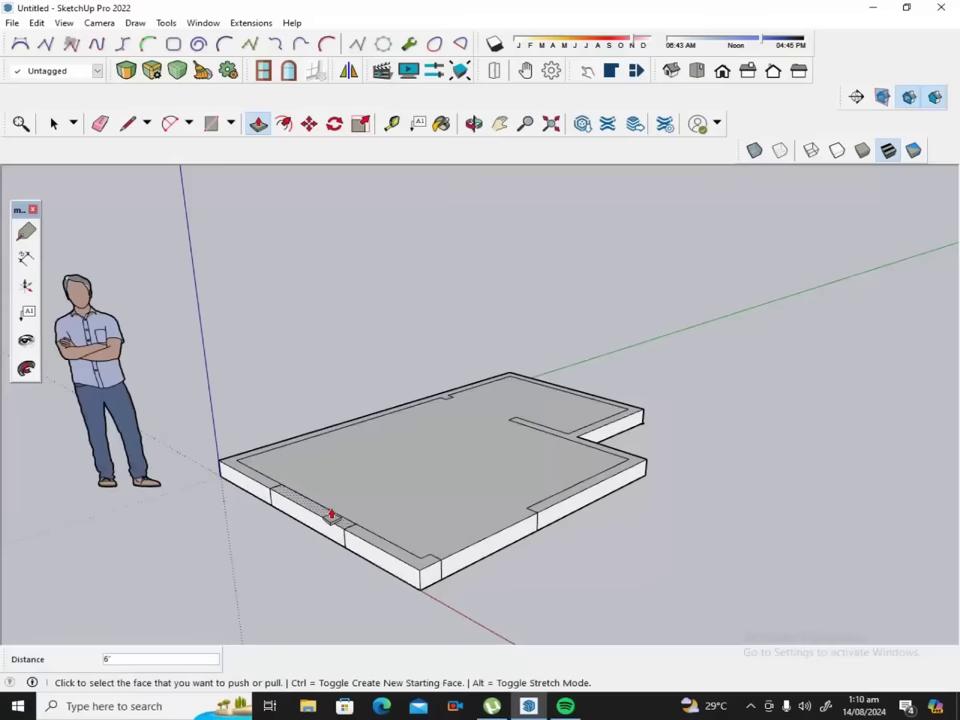
click(391, 556)
text(8)
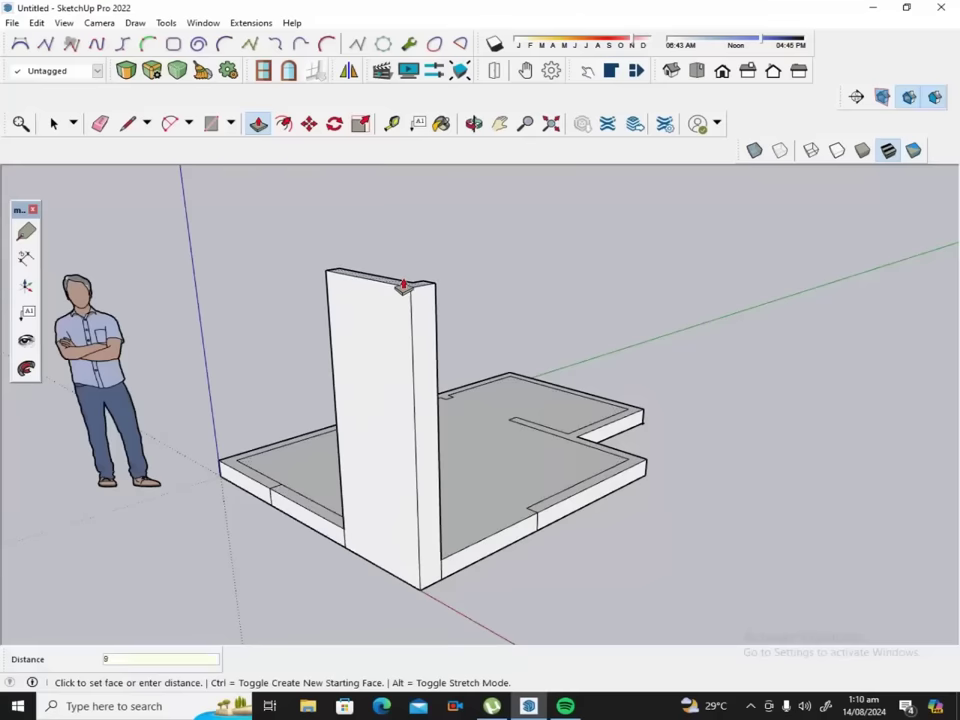
Set the front wall segment to its full 9' height.
key(Return)
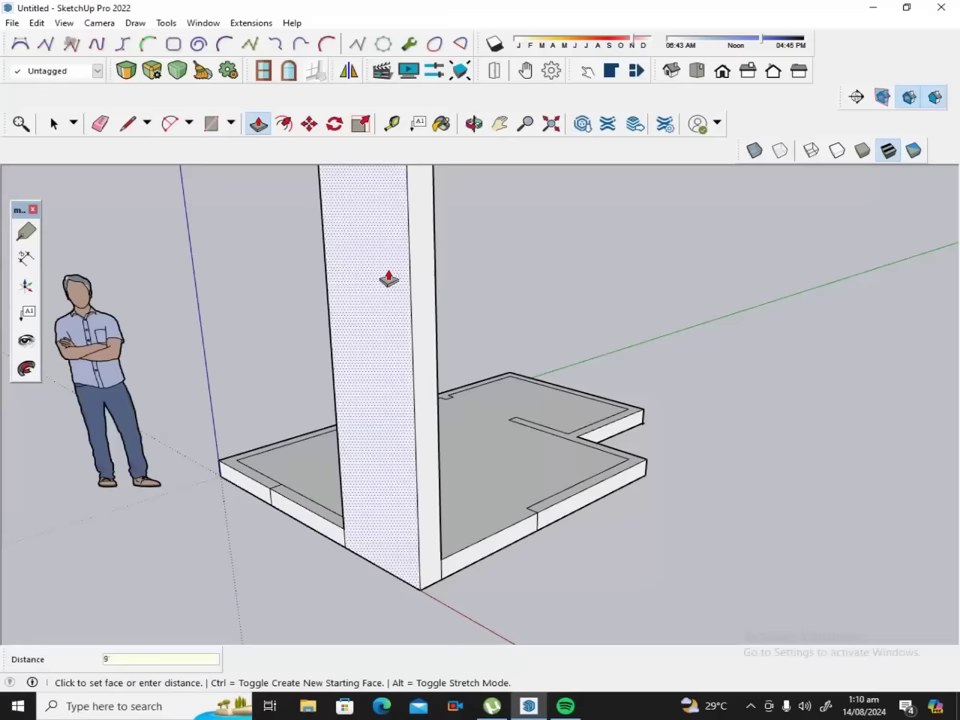
scroll(392, 281, down, 2)
scroll(392, 285, down, 2)
scroll(392, 285, down, 2)
scroll(420, 197, up, 1)
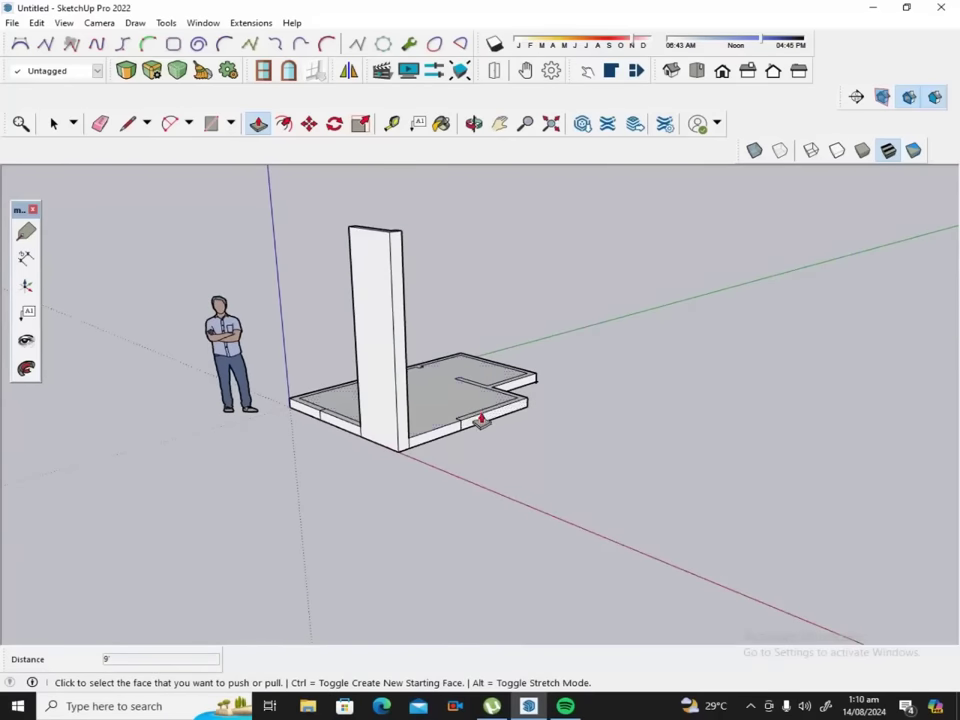
Raise the remaining wall outline to match the 9' wall, leaving doorway gaps.
click(481, 420)
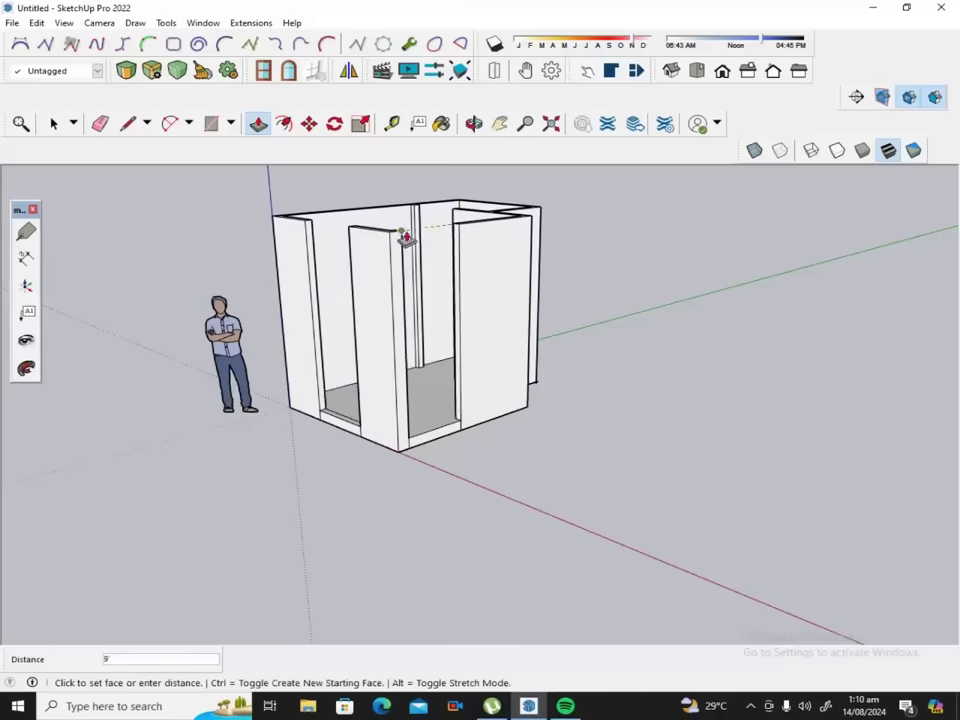
click(398, 237)
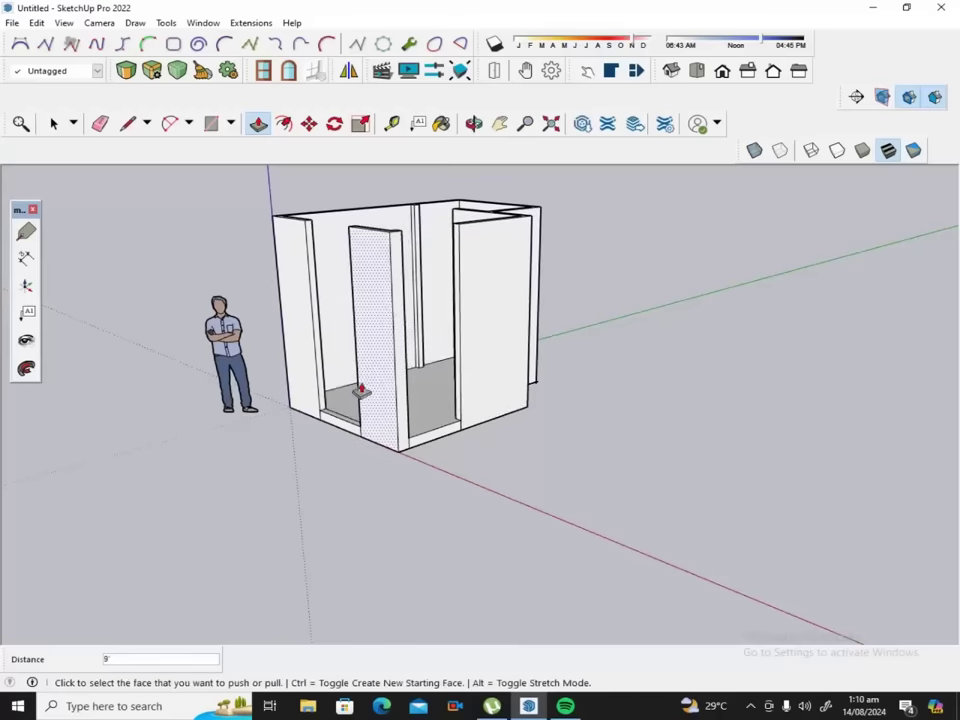
click(473, 123)
drag(369, 364, 512, 454)
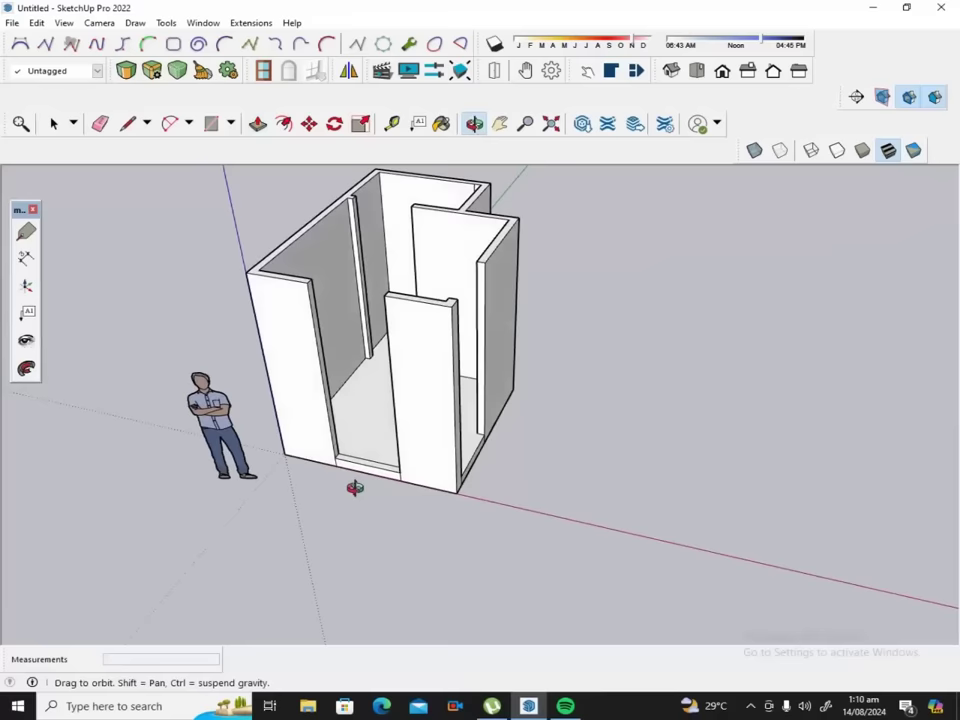
scroll(366, 478, up, 3)
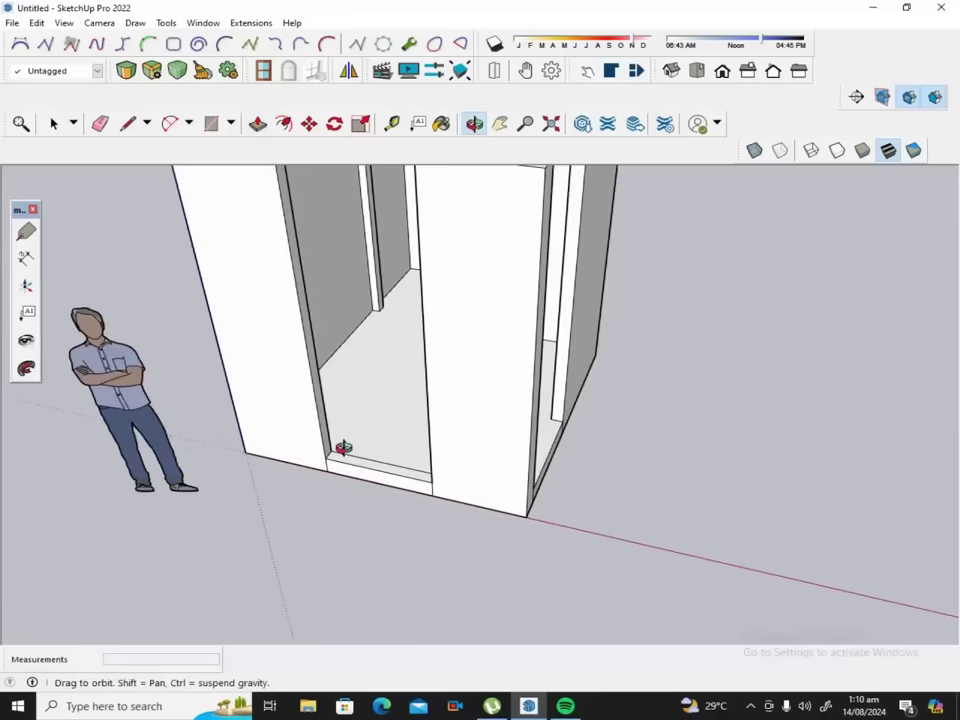
scroll(343, 447, up, 2)
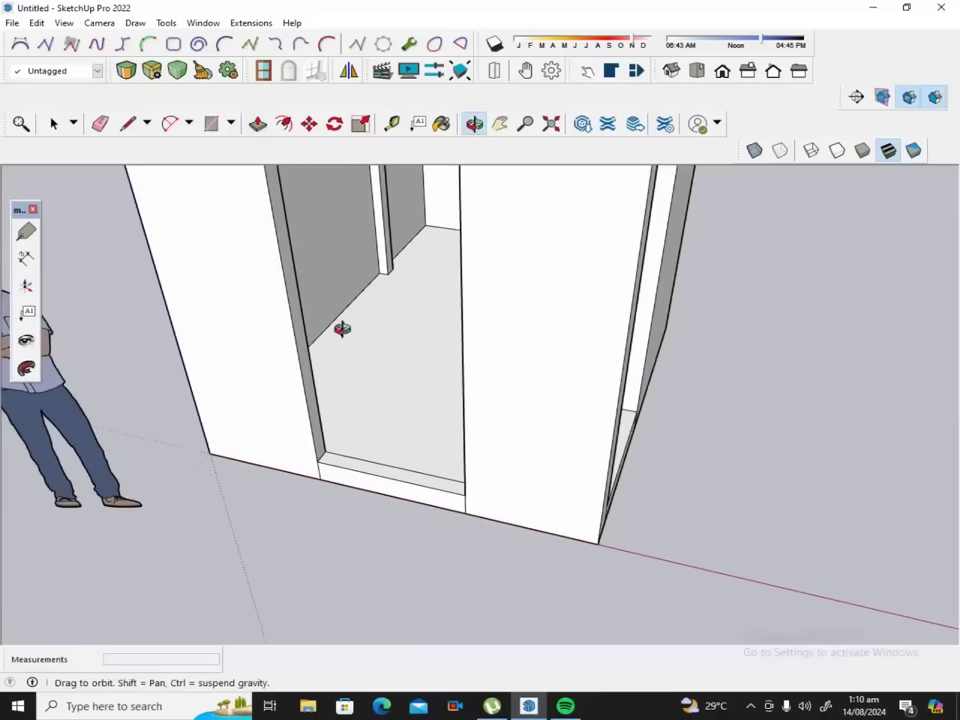
Raise the bottom of the front opening to 2' 10" to form a window sill.
click(258, 124)
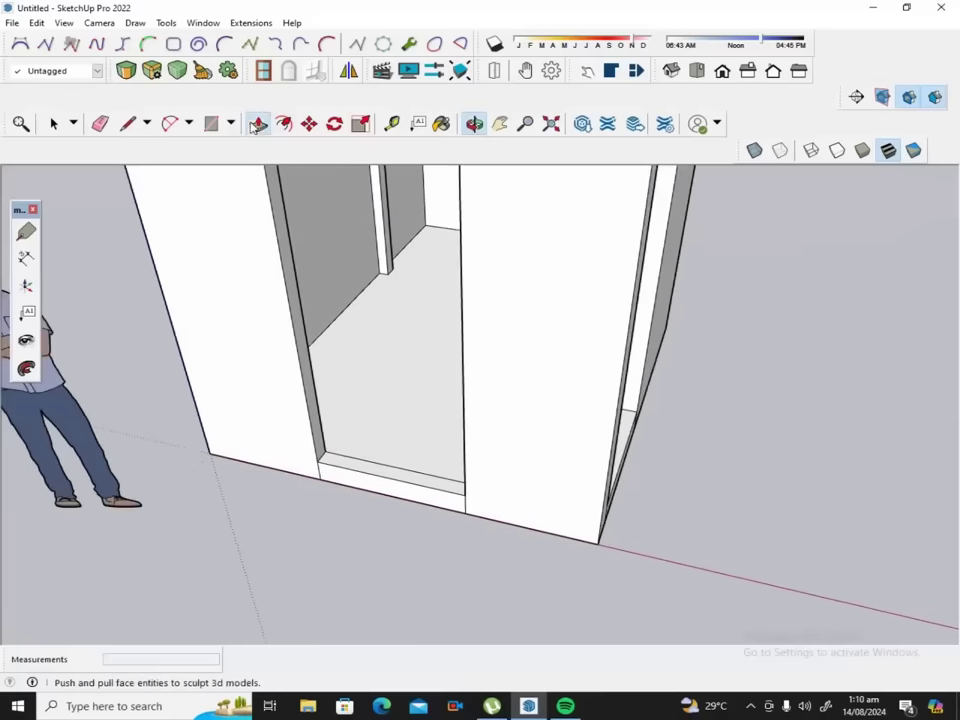
click(356, 472)
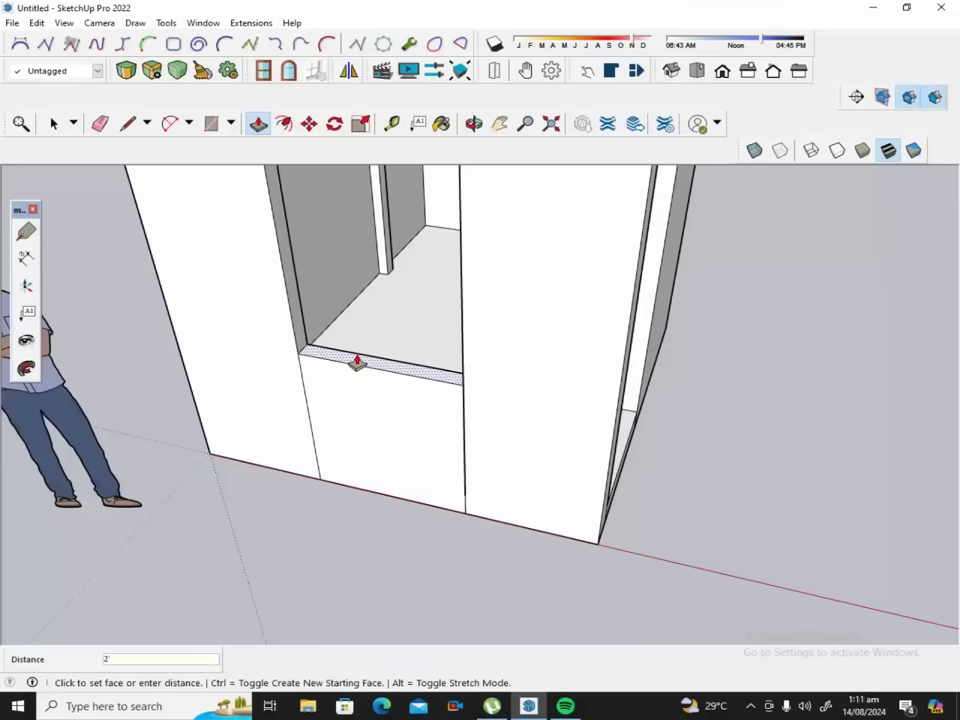
text(10")
key(Return)
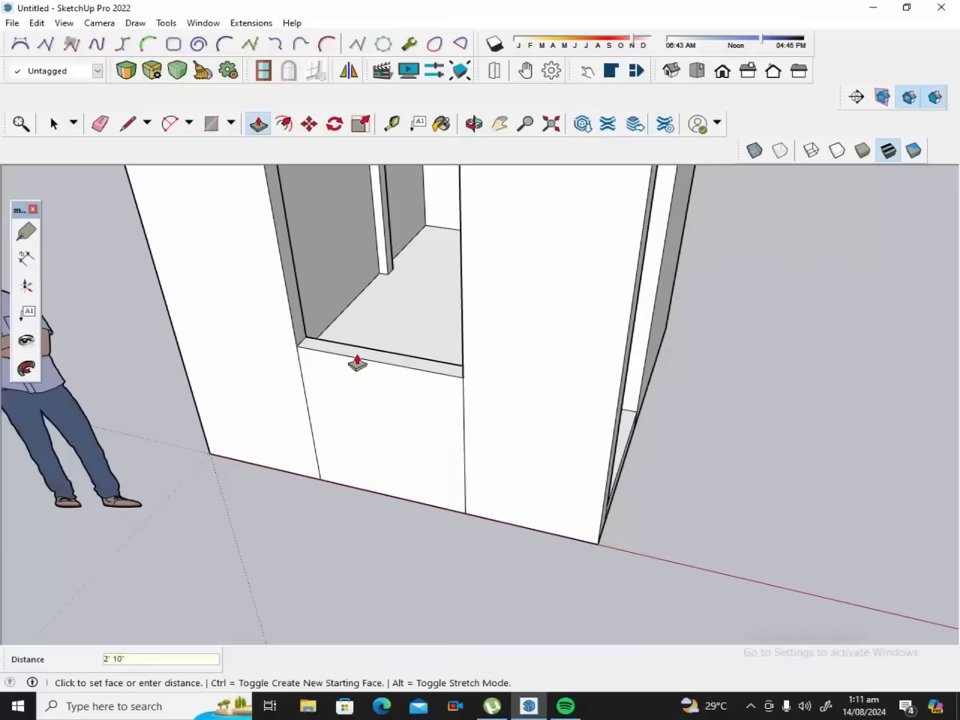
scroll(357, 362, down, 3)
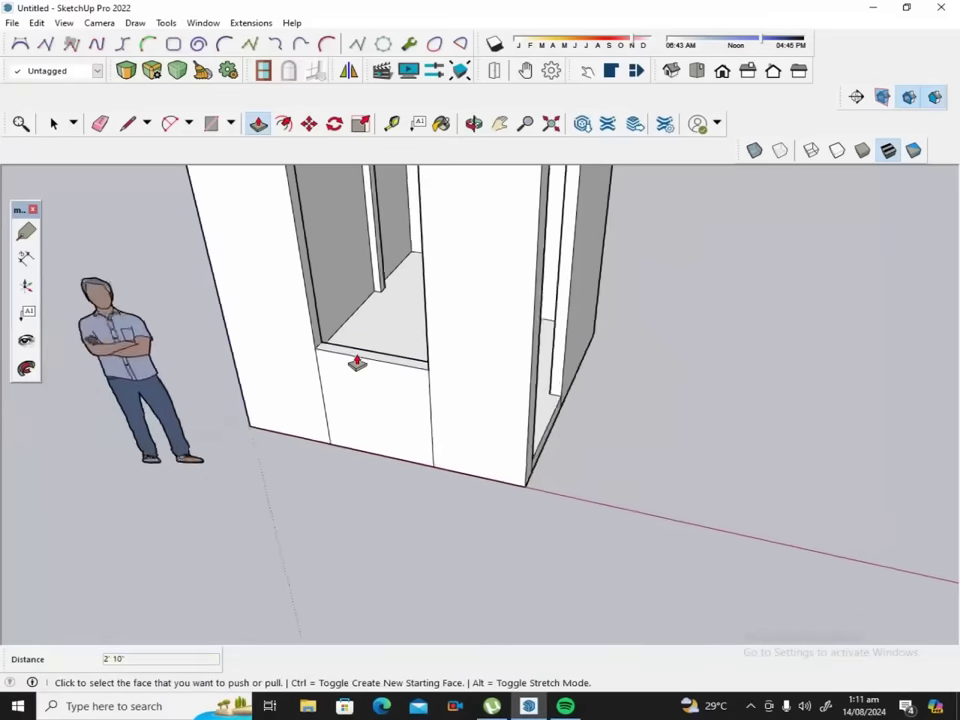
scroll(359, 363, down, 2)
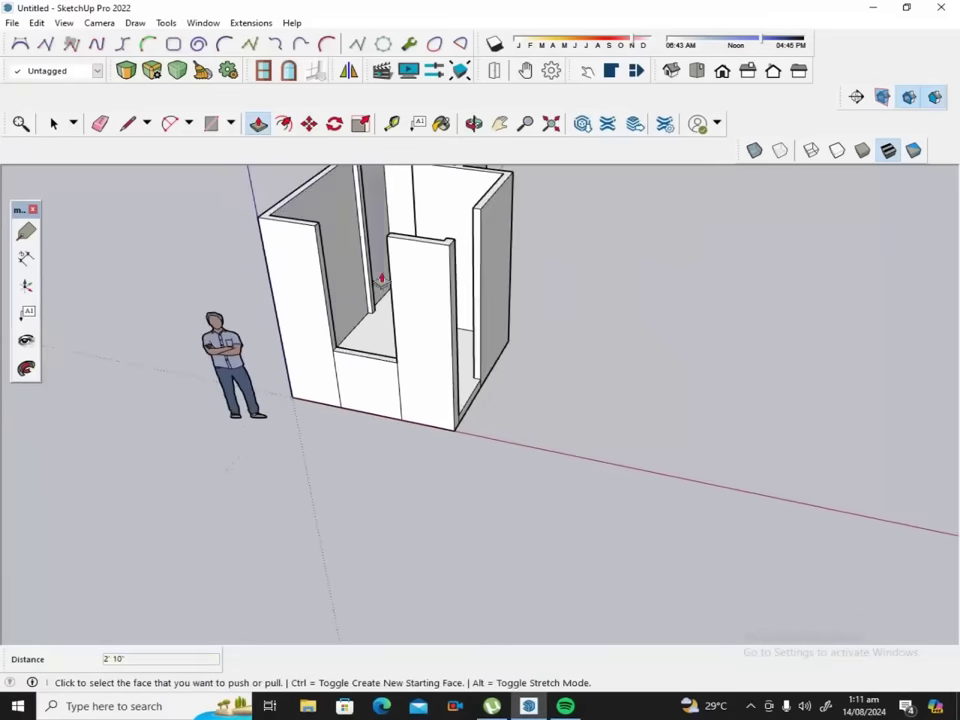
Orbit to the shell's far side and start a guide from the doorway's bottom edge.
click(474, 123)
mouse_move(489, 325)
mouse_down()
mouse_move(549, 285)
mouse_move(480, 272)
mouse_move(540, 254)
mouse_move(326, 274)
mouse_up()
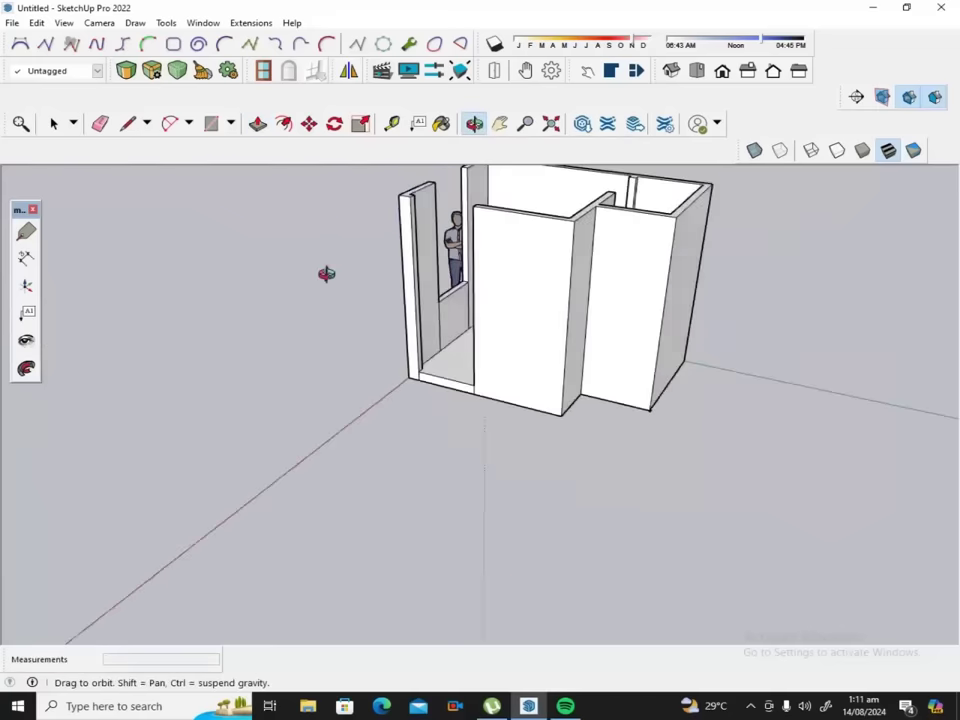
drag(568, 253, 305, 292)
drag(566, 272, 452, 279)
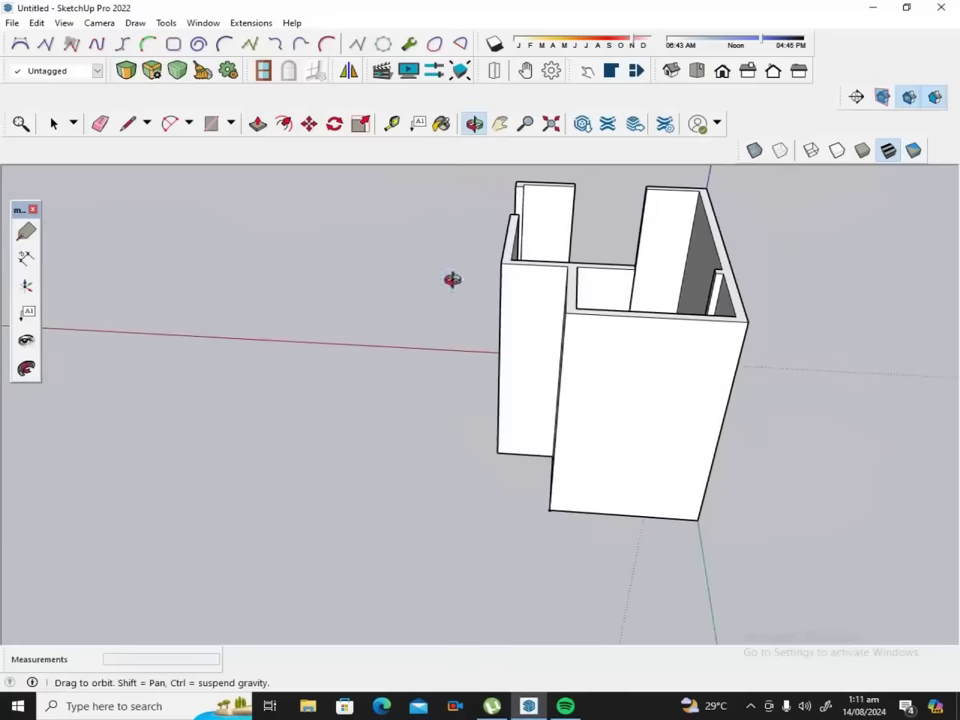
mouse_move(606, 302)
mouse_down()
mouse_move(604, 326)
mouse_move(561, 352)
mouse_move(600, 345)
mouse_move(452, 341)
mouse_up()
drag(589, 321, 388, 326)
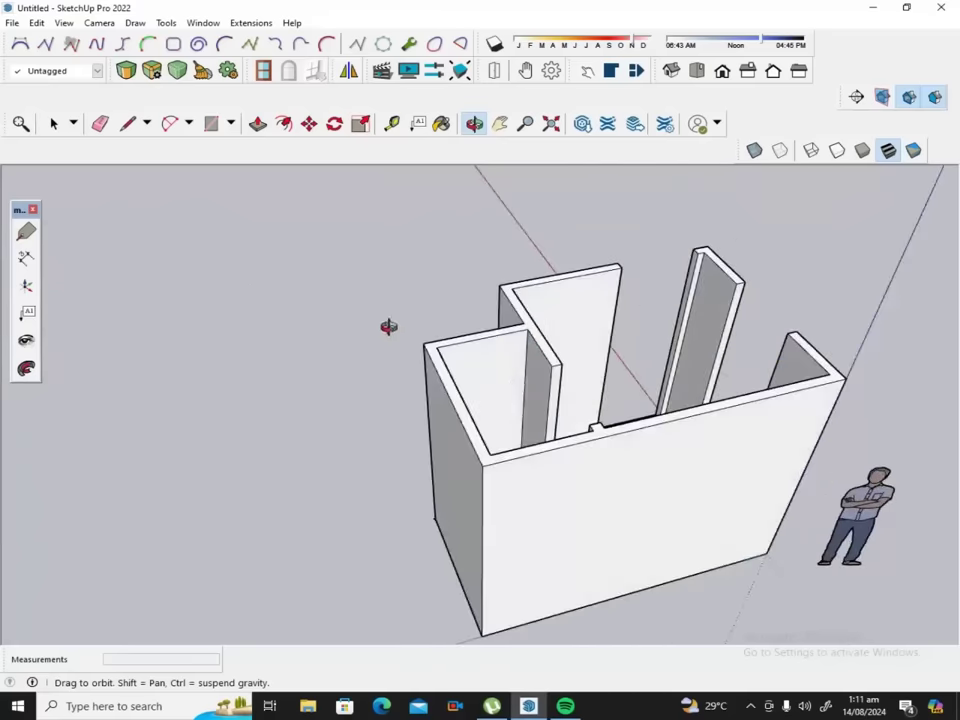
mouse_move(653, 432)
mouse_down()
mouse_move(563, 508)
mouse_move(525, 468)
mouse_up()
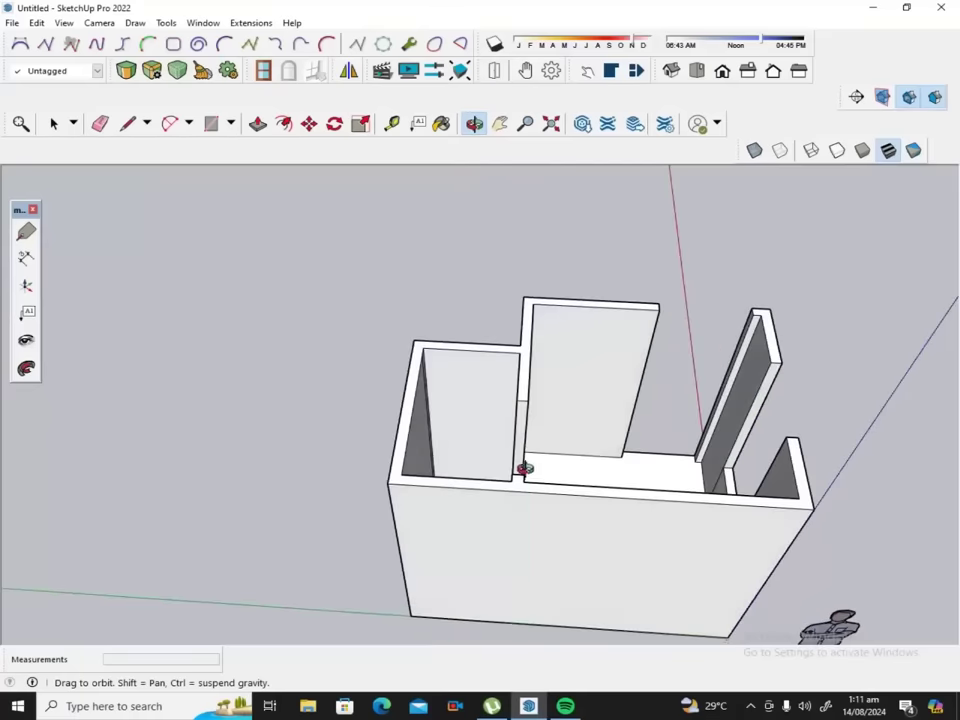
click(392, 123)
click(571, 453)
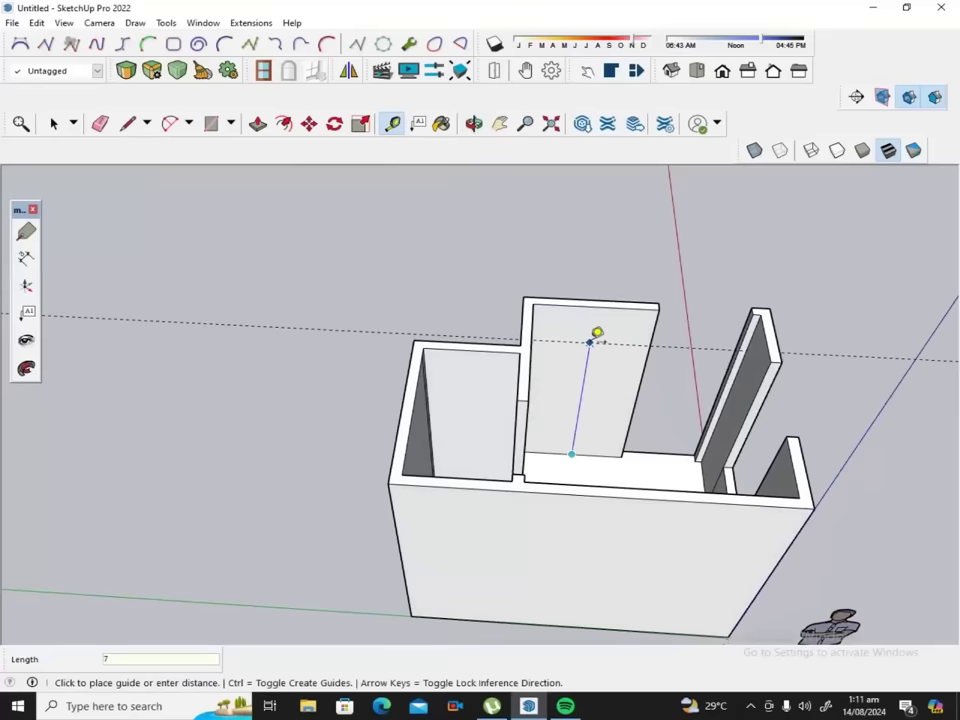
Place the guide 7 above the doorway's base.
key(Return)
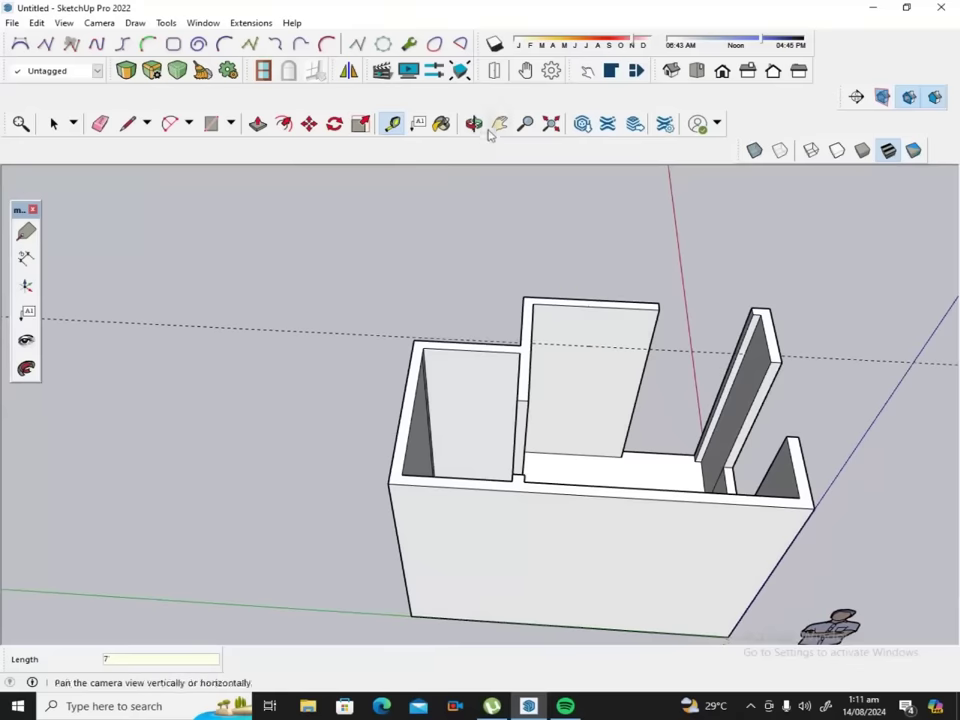
click(474, 123)
mouse_move(576, 273)
mouse_down()
mouse_move(409, 503)
mouse_move(364, 497)
mouse_up()
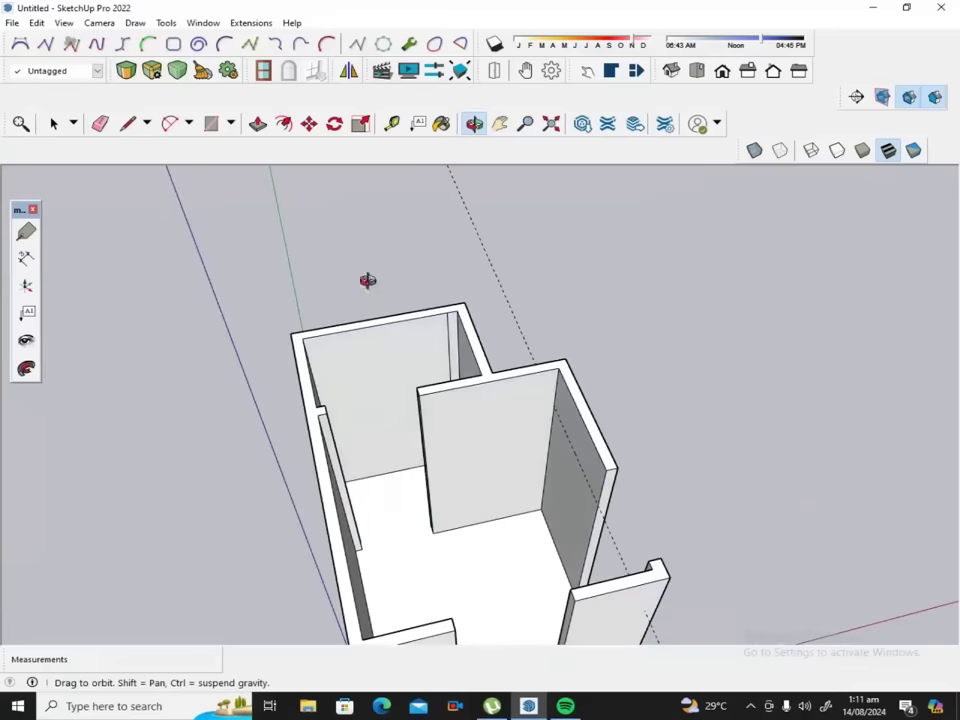
Add a 7' door-head guide across the room's inner wall, then zoom toward the doorway.
click(394, 125)
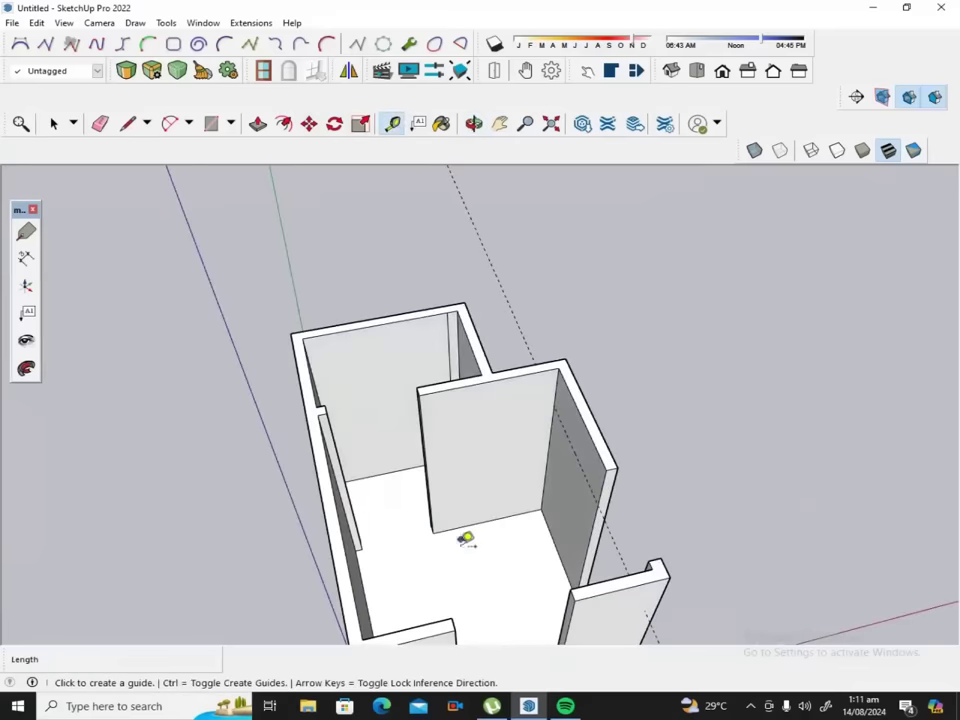
click(467, 523)
text(7)
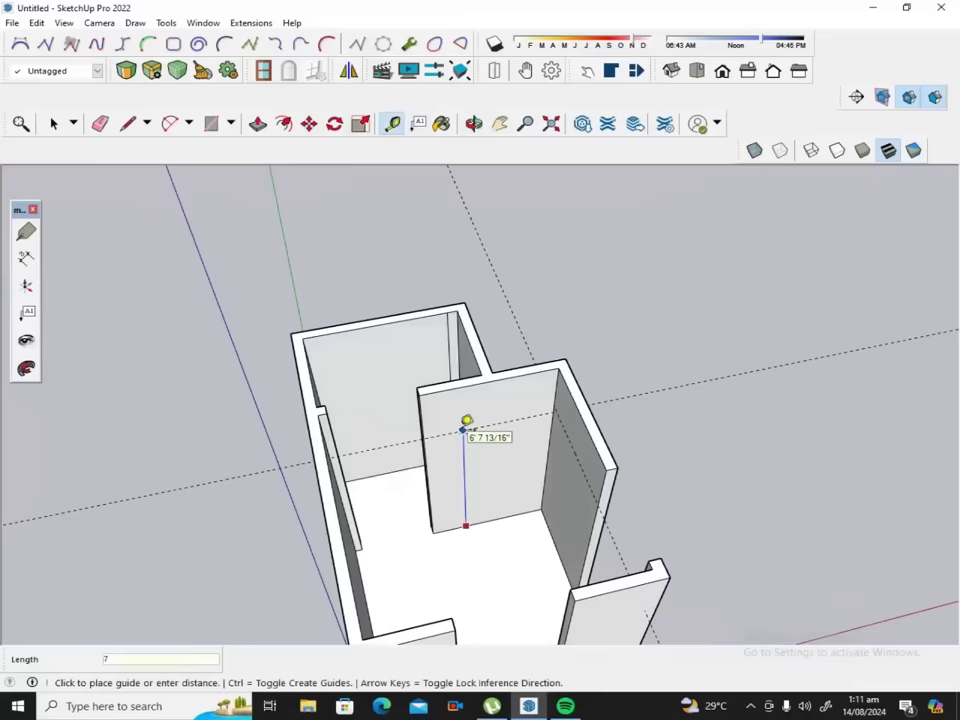
click(466, 421)
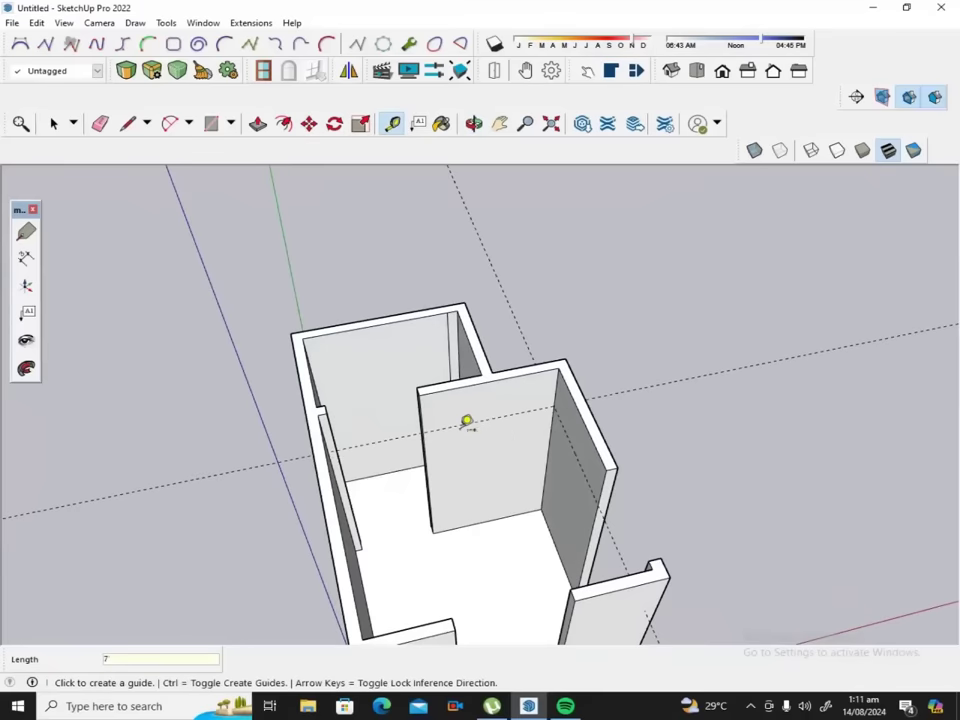
click(471, 123)
drag(493, 437, 321, 445)
scroll(321, 440, up, 1)
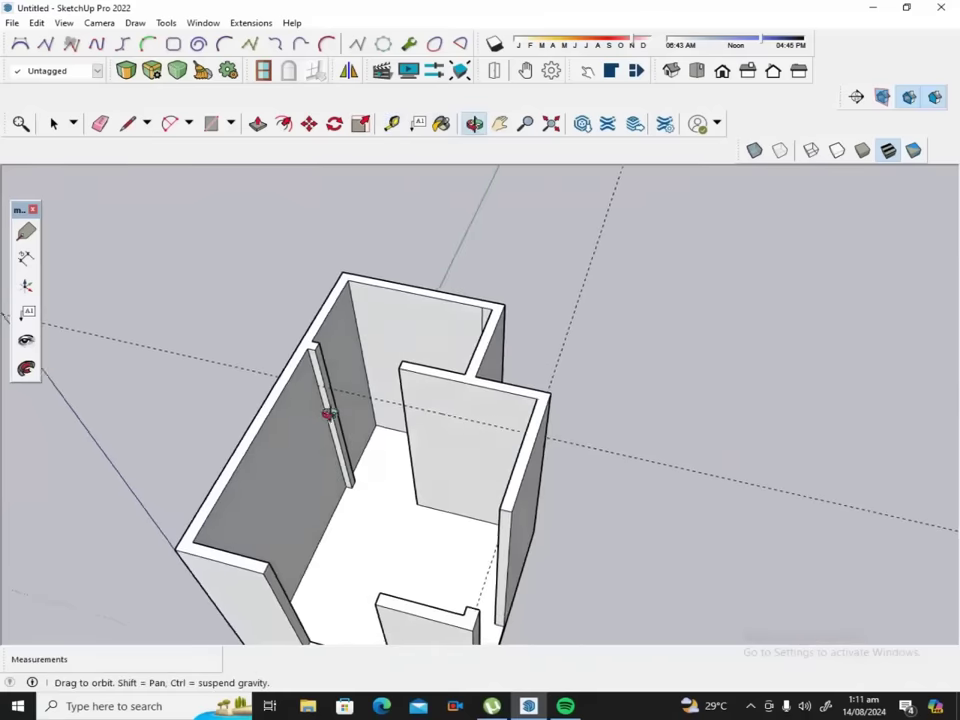
scroll(326, 400, up, 2)
scroll(326, 370, up, 2)
scroll(315, 348, up, 2)
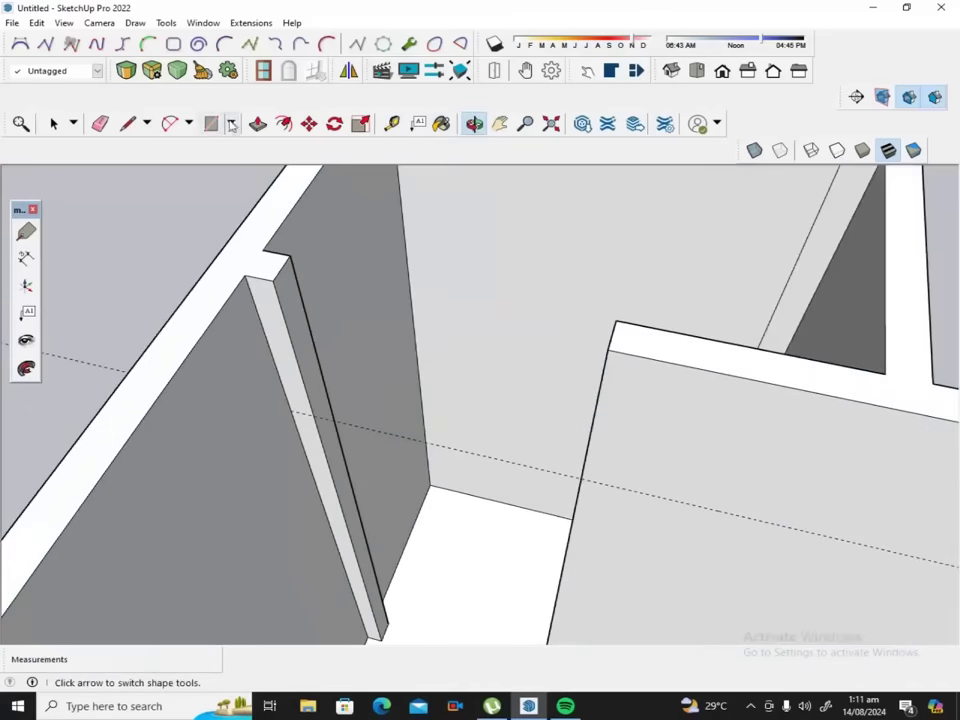
Split the wall end at the 7' guide and push the upper face 2' 9" to the opposite wall.
click(127, 123)
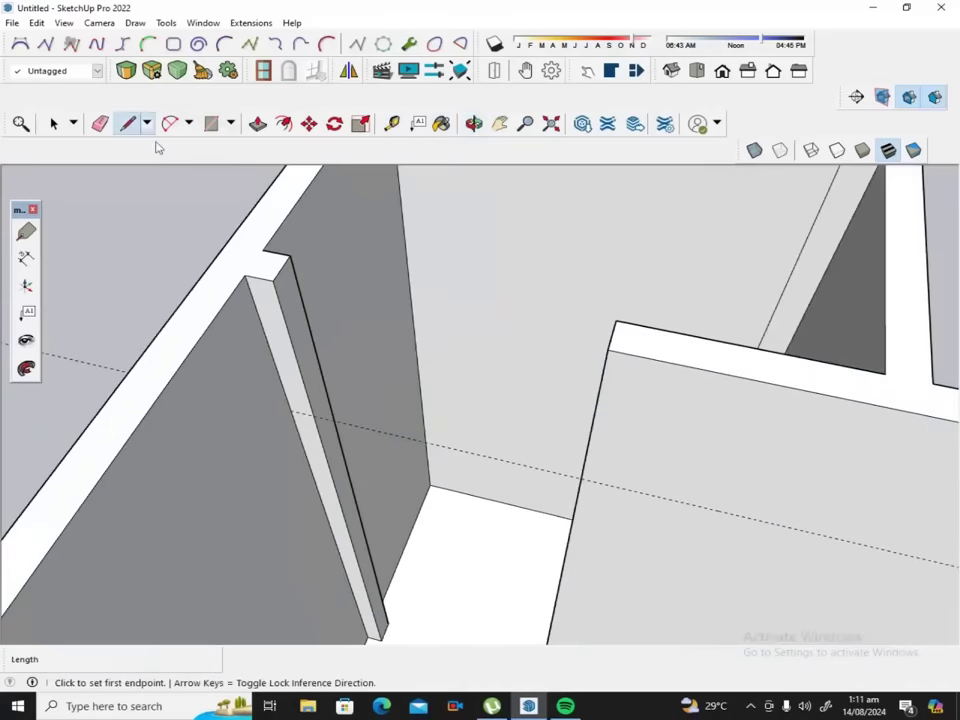
click(316, 413)
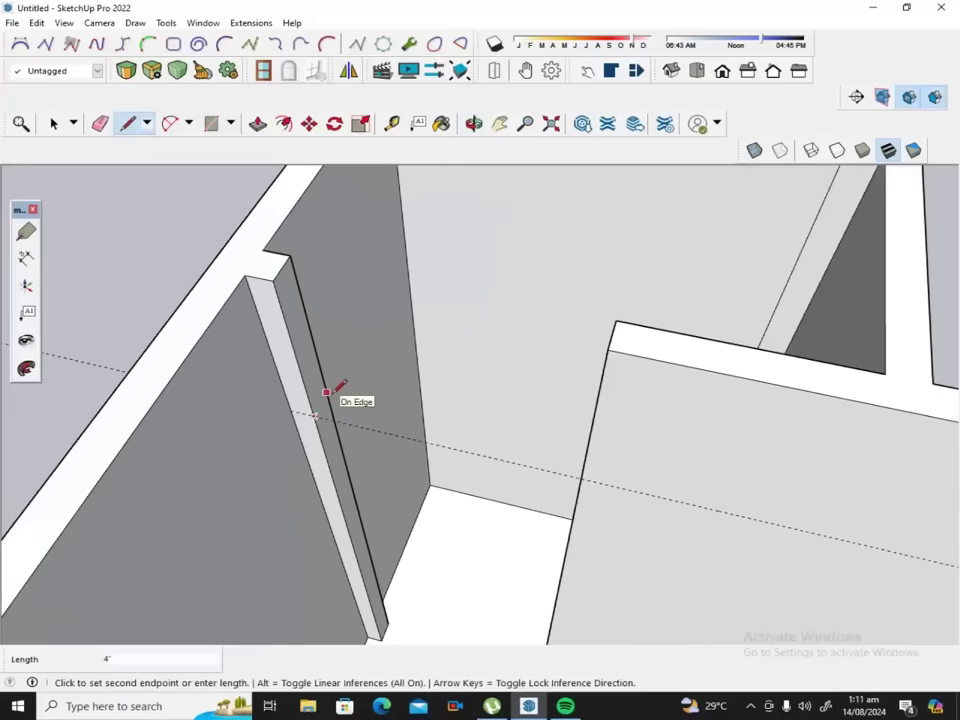
click(327, 392)
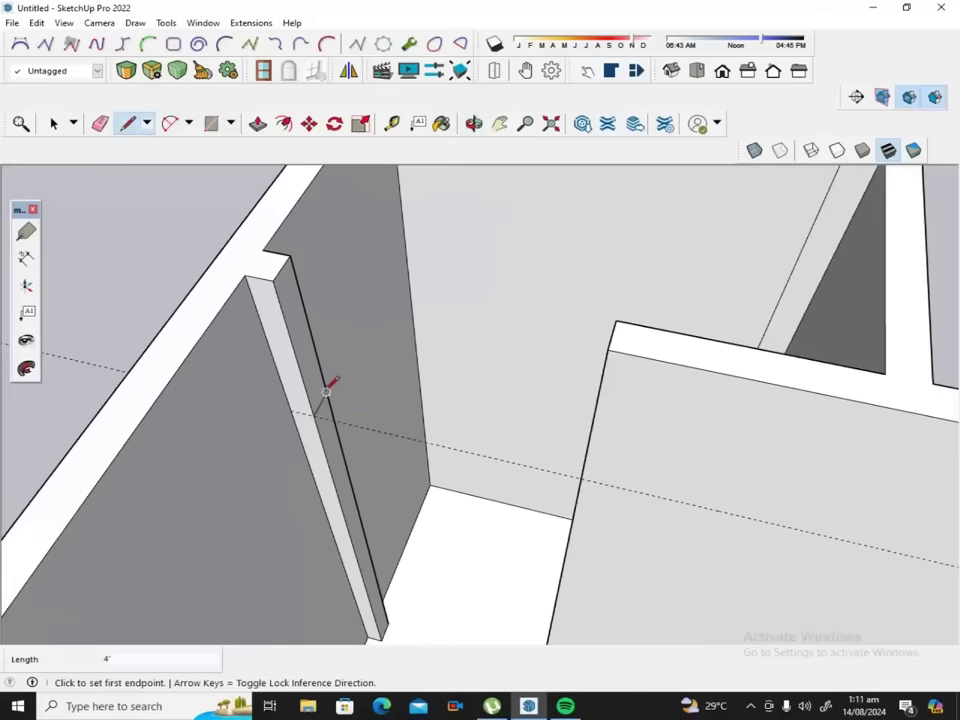
click(258, 123)
click(300, 349)
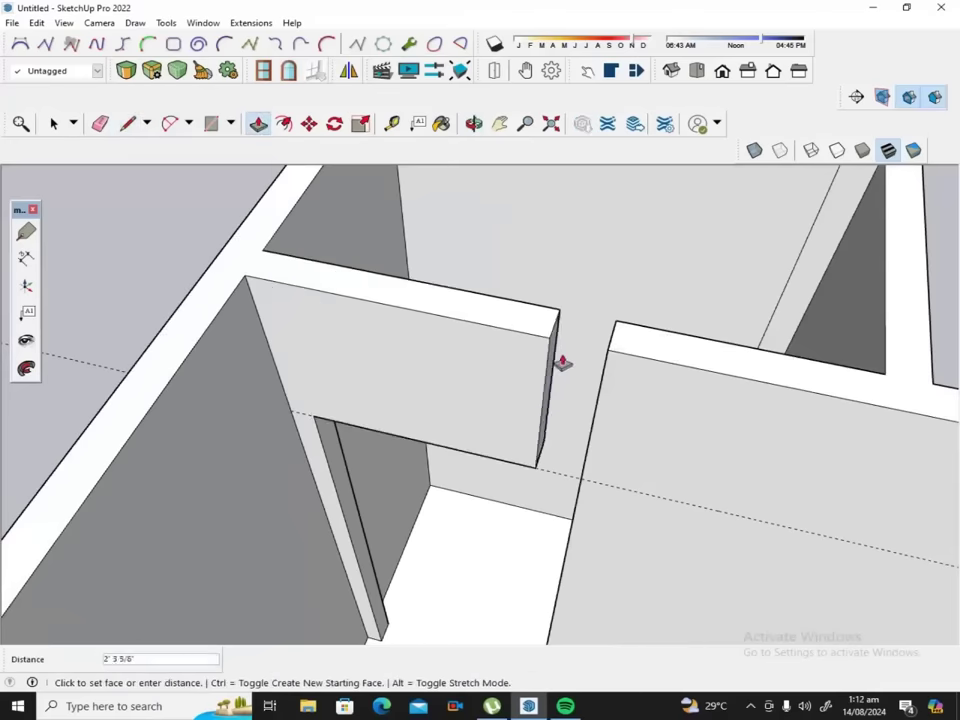
click(608, 358)
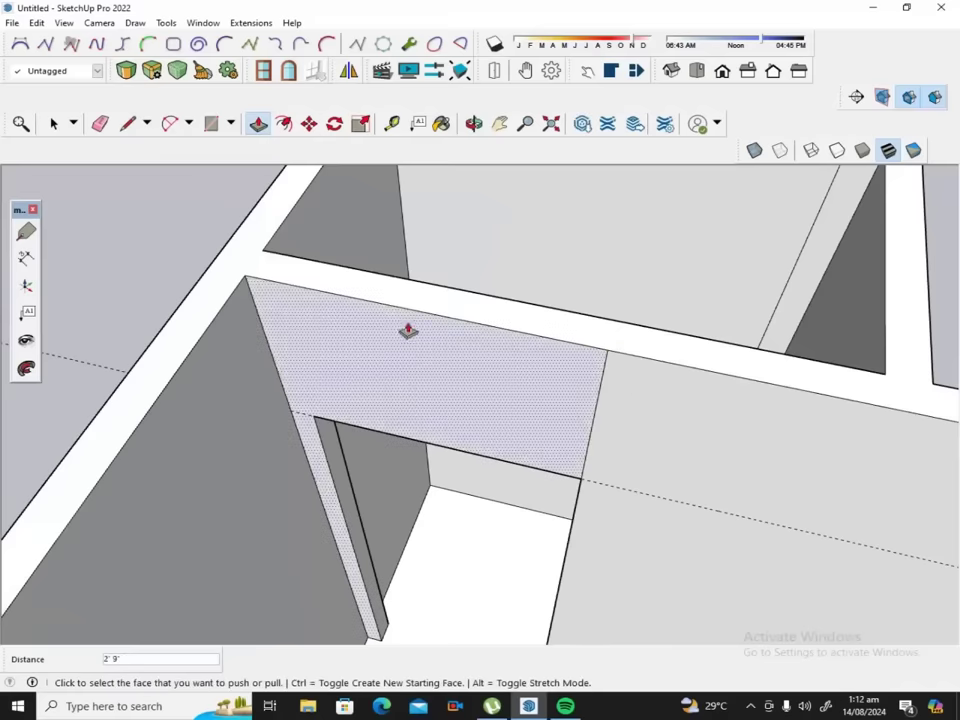
scroll(377, 302, down, 2)
scroll(377, 296, down, 2)
scroll(377, 298, down, 2)
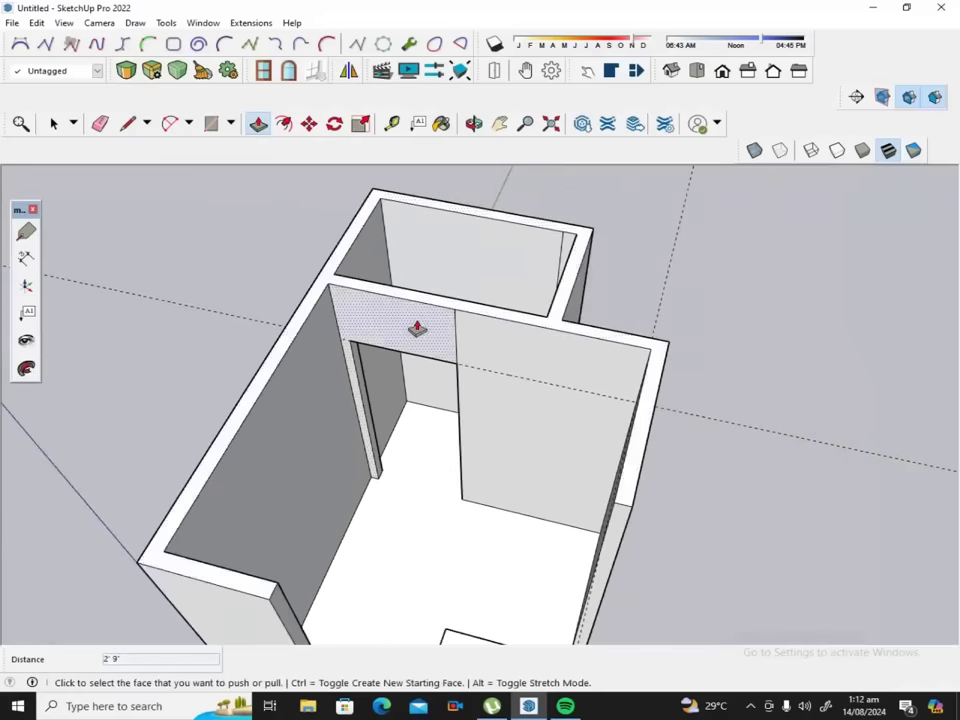
click(474, 123)
mouse_move(527, 623)
mouse_down()
mouse_move(199, 503)
mouse_move(250, 496)
mouse_up()
Split the second doorway's wall end at door height and push the upper face 3" to the adjoining wall.
drag(337, 495, 263, 550)
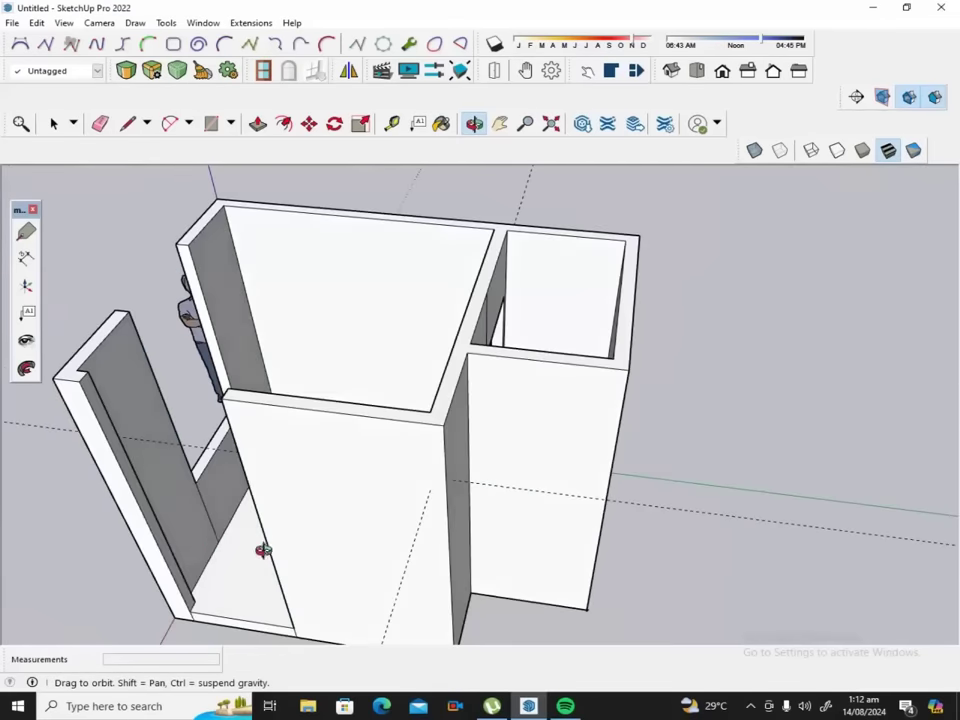
scroll(90, 387, up, 2)
scroll(90, 387, up, 3)
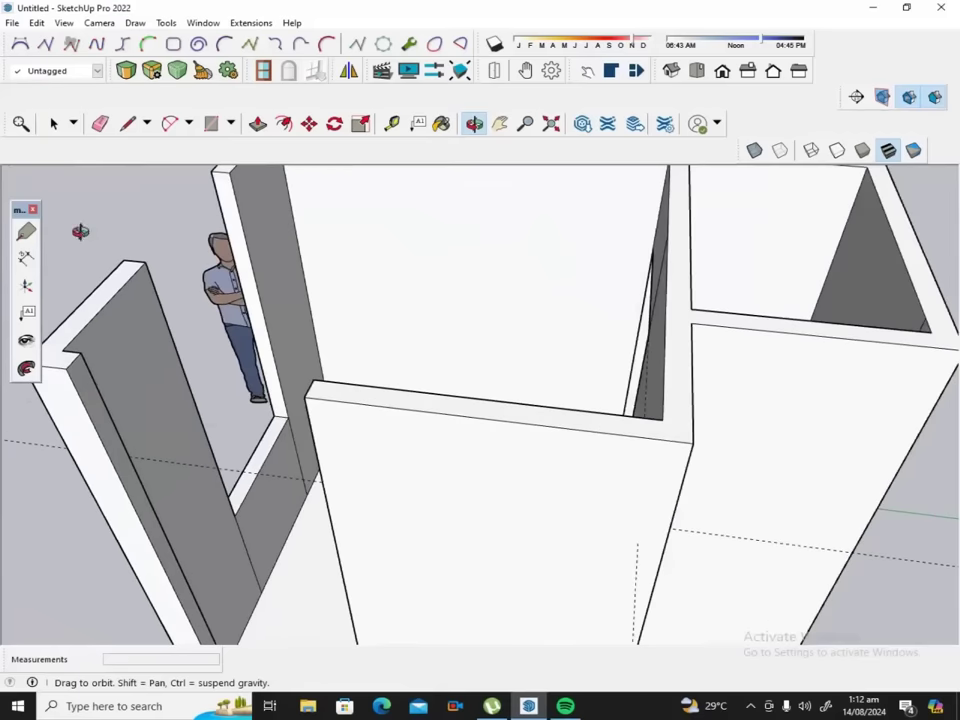
click(127, 123)
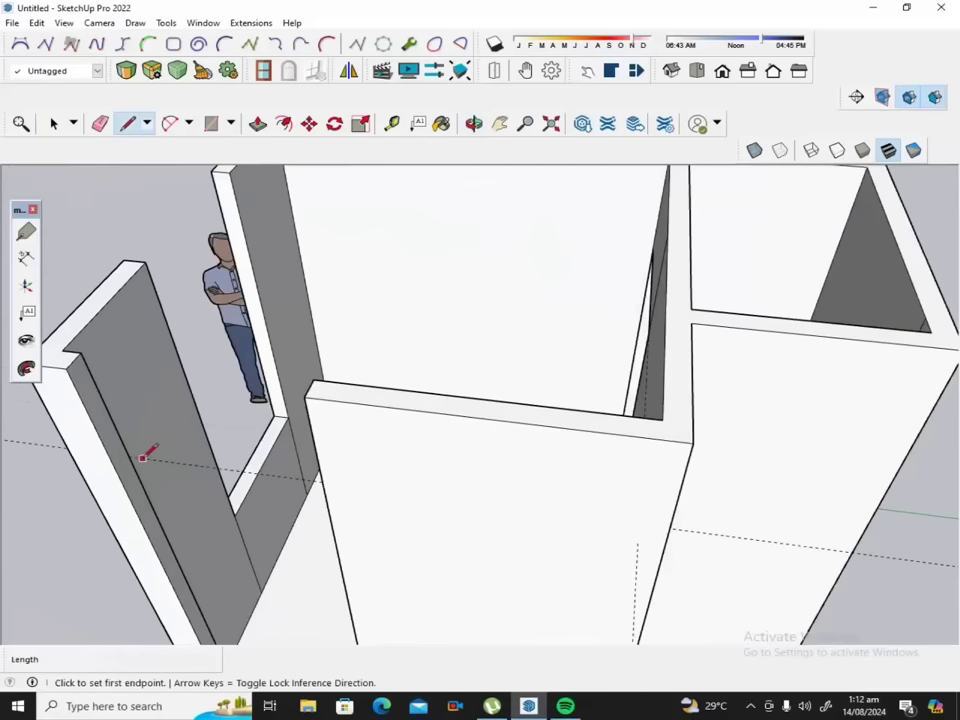
click(128, 456)
text(4')
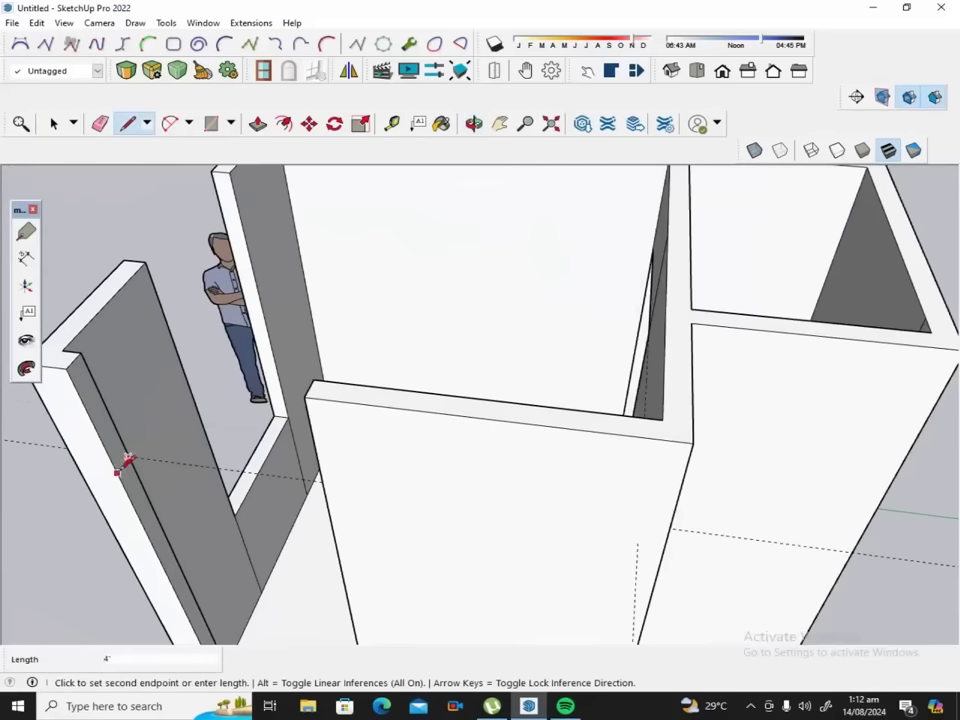
click(119, 471)
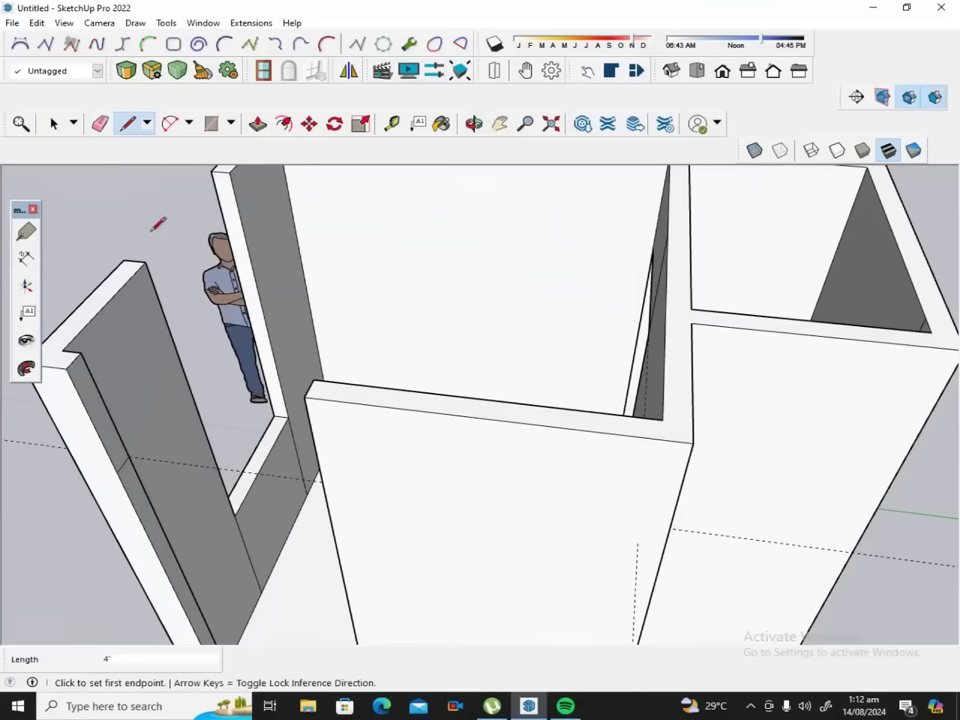
click(258, 123)
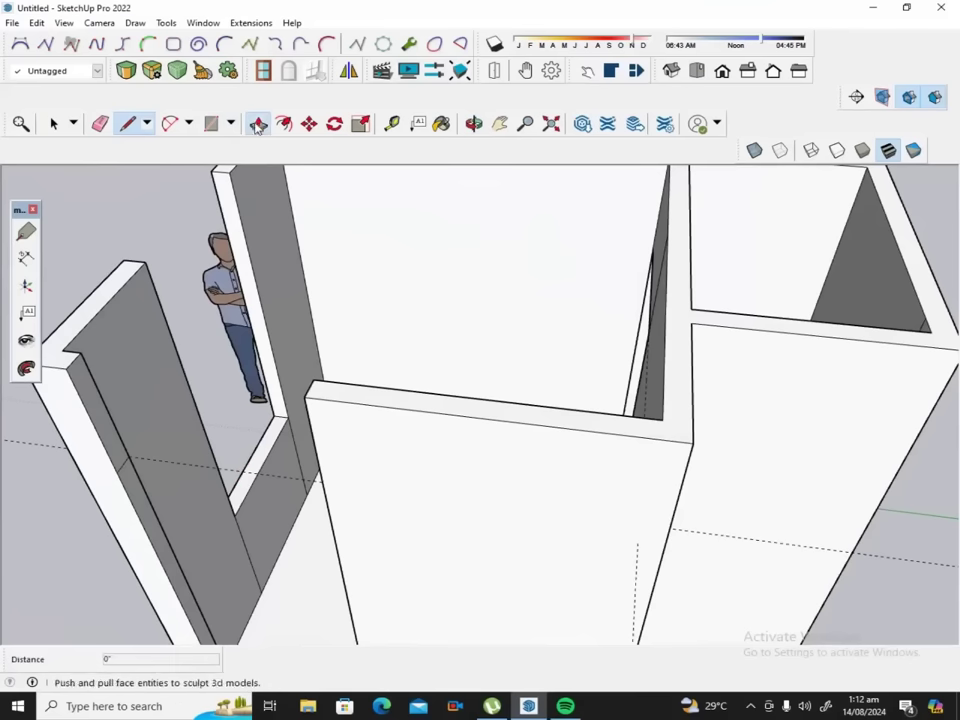
click(111, 433)
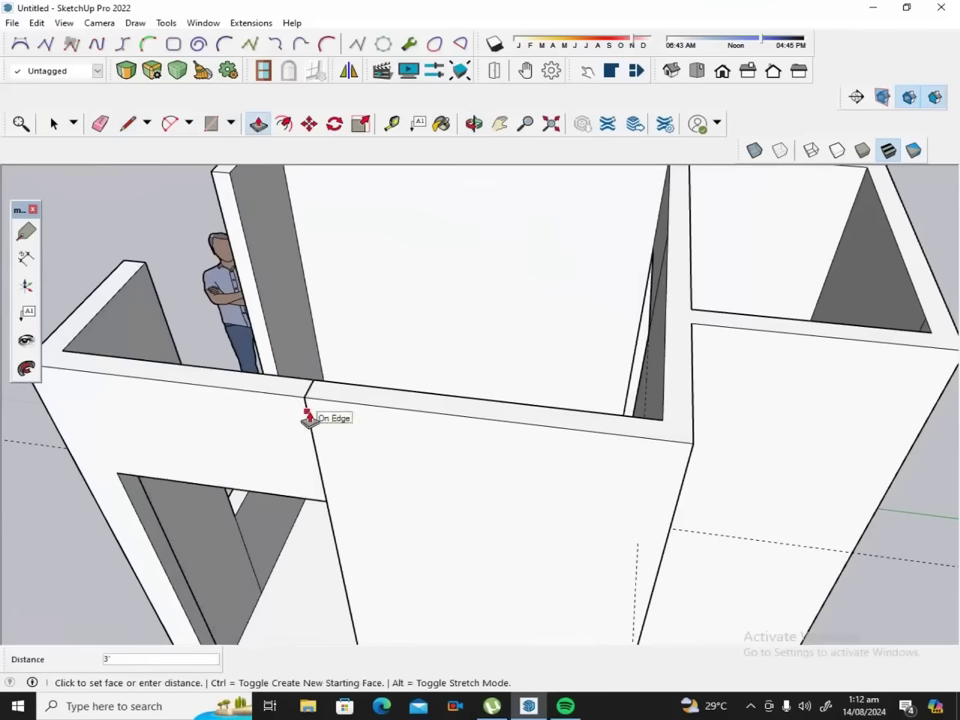
click(308, 418)
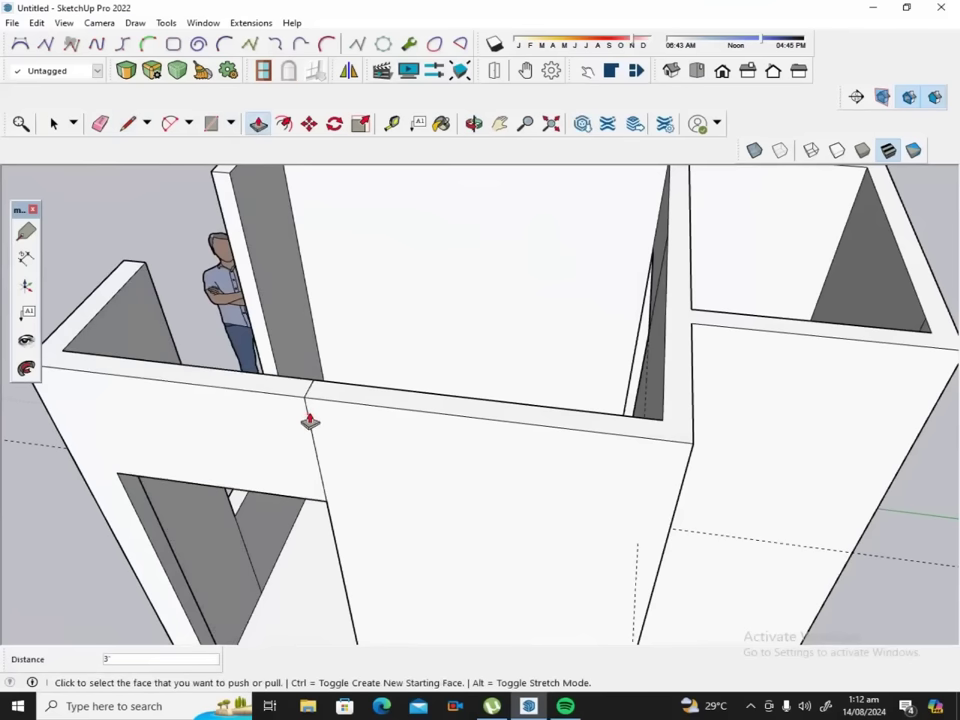
click(100, 123)
drag(326, 450, 306, 383)
scroll(500, 430, down, 2)
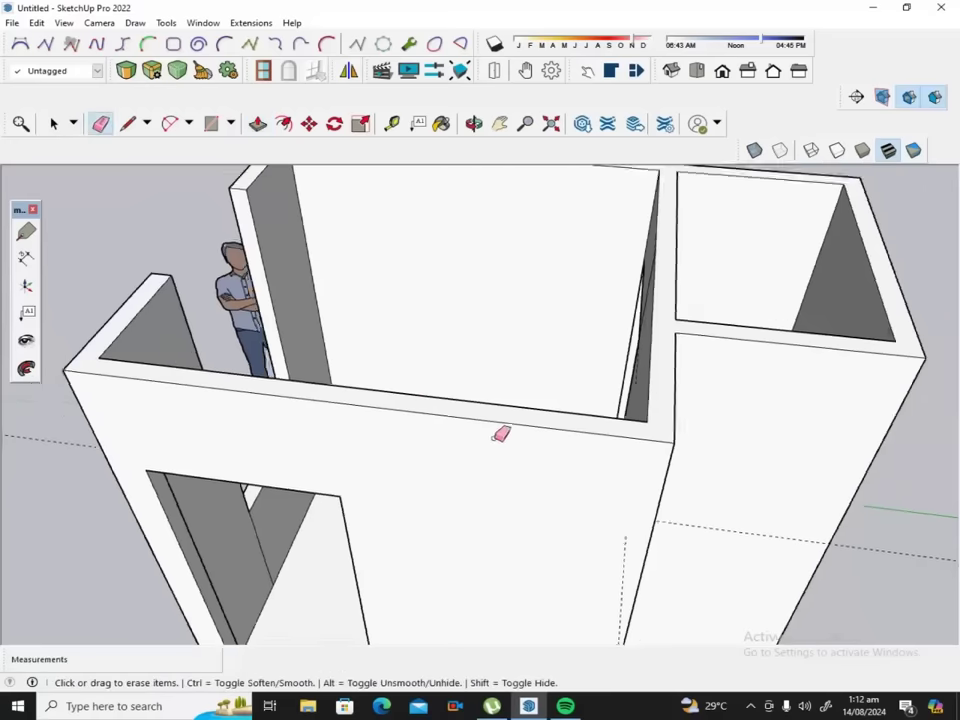
scroll(503, 434, down, 2)
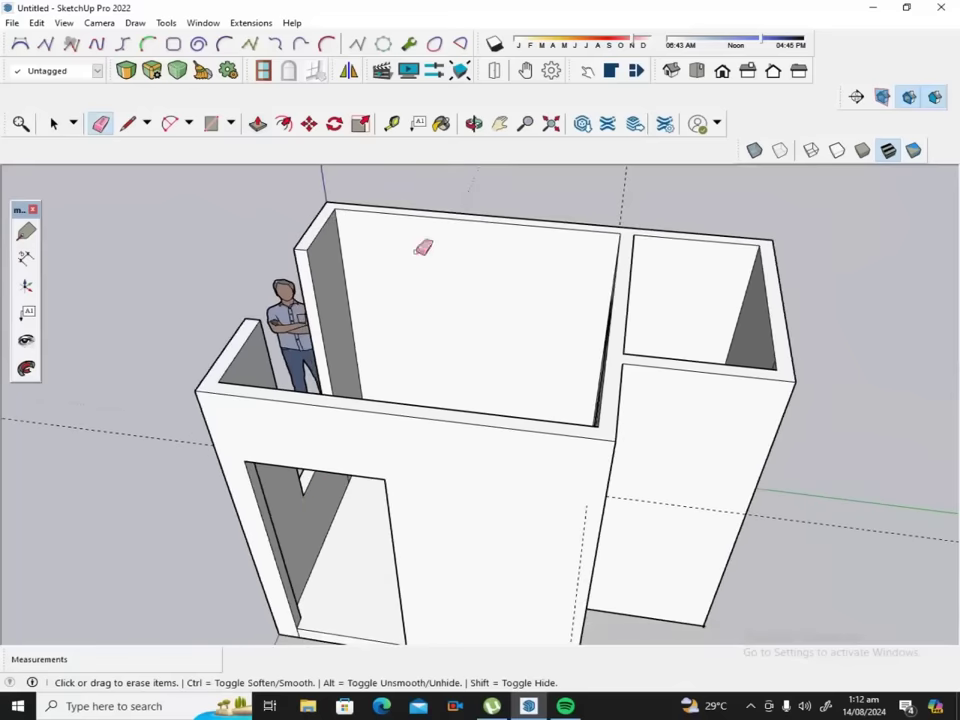
click(474, 123)
mouse_move(503, 362)
mouse_down()
mouse_move(437, 420)
mouse_move(360, 343)
mouse_move(368, 366)
mouse_move(290, 385)
mouse_up()
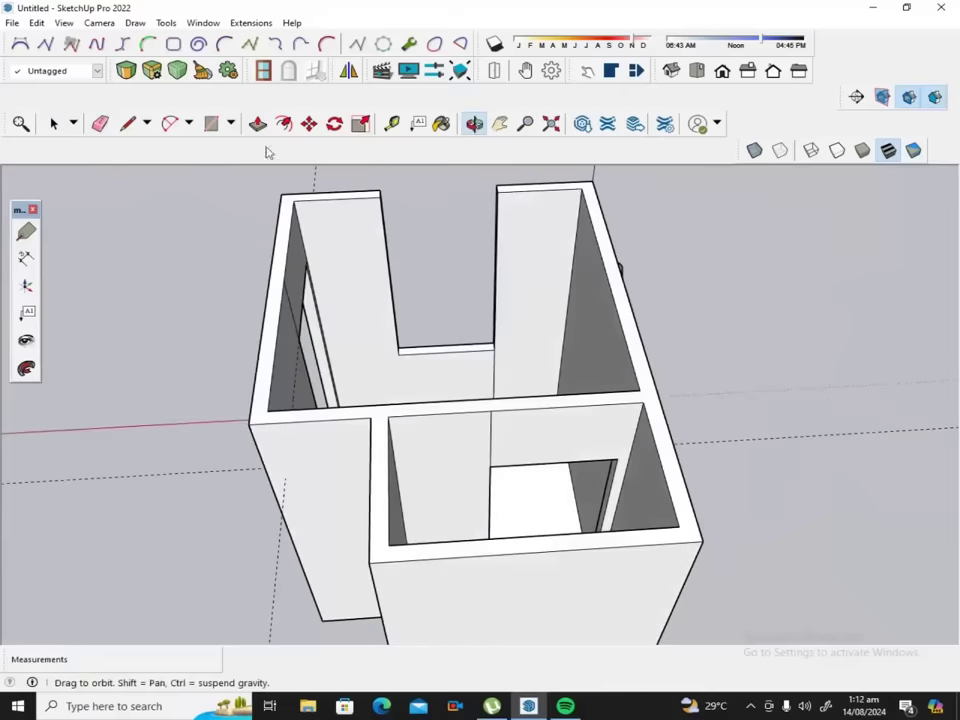
click(100, 124)
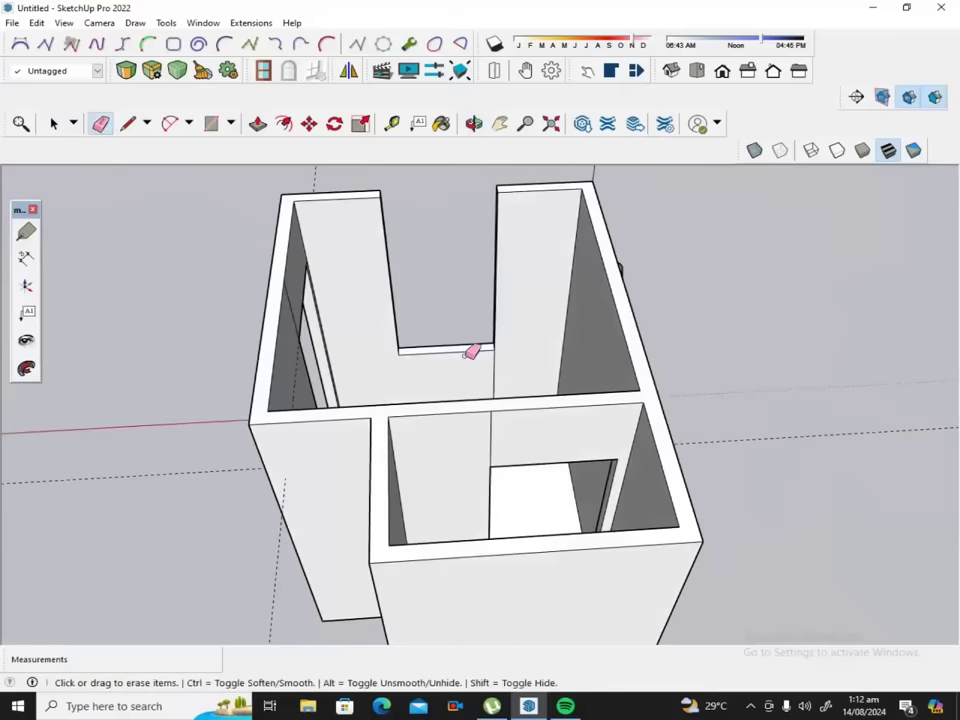
drag(490, 436, 505, 425)
click(475, 124)
mouse_move(552, 379)
mouse_down()
mouse_move(272, 362)
mouse_move(385, 334)
mouse_move(300, 336)
mouse_up()
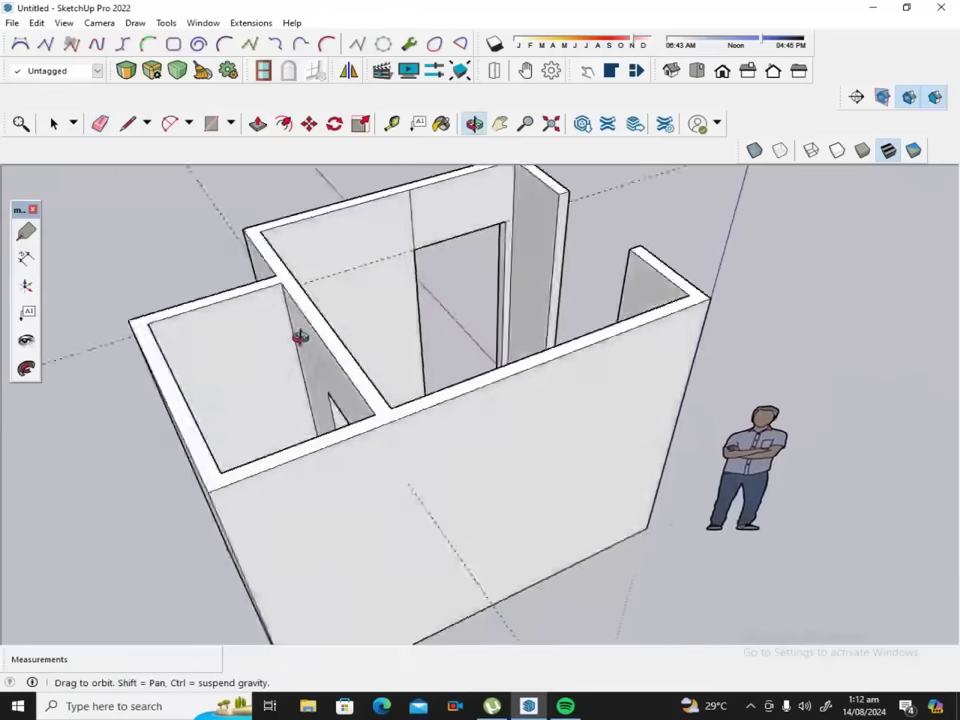
click(100, 123)
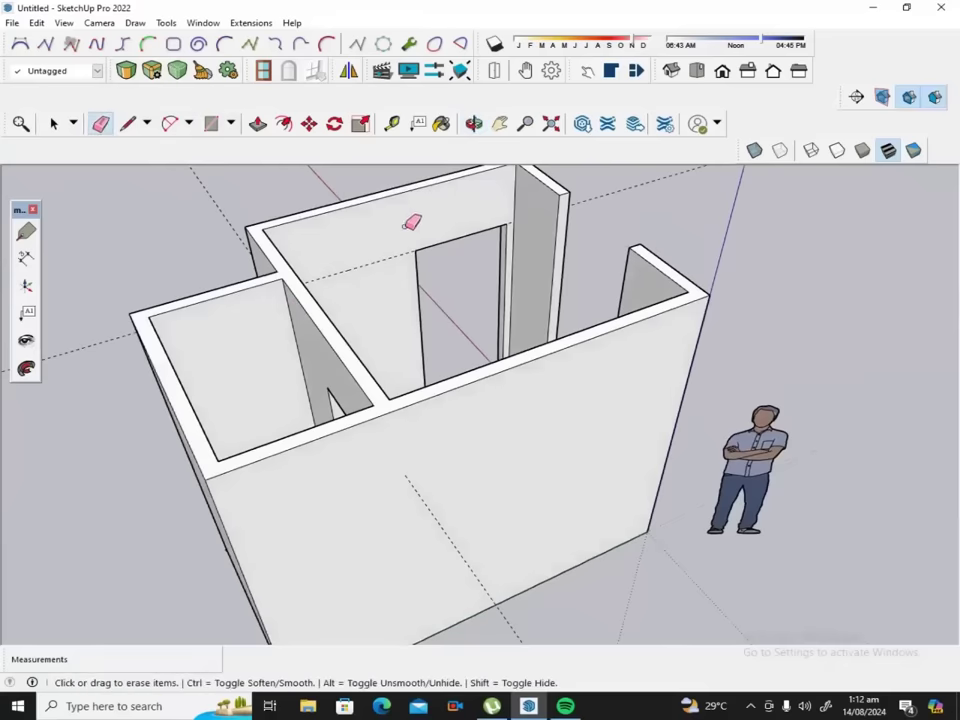
drag(388, 251, 388, 274)
click(474, 124)
mouse_move(450, 313)
mouse_down()
mouse_move(420, 388)
mouse_move(183, 407)
mouse_up()
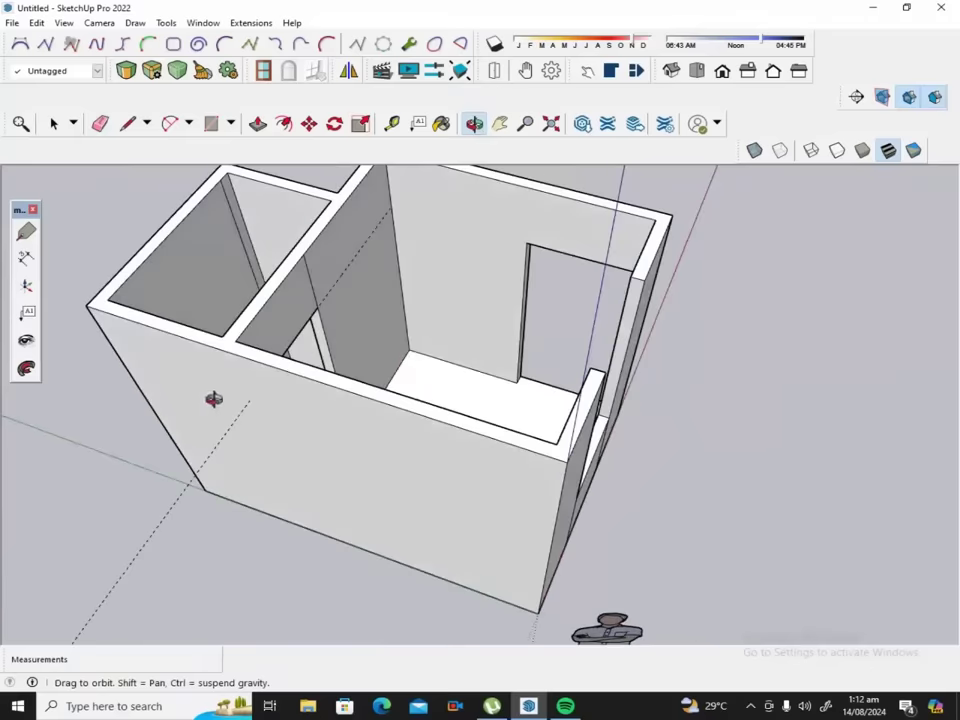
drag(405, 360, 289, 399)
mouse_move(375, 377)
mouse_down()
mouse_move(243, 389)
mouse_move(360, 386)
mouse_move(426, 369)
mouse_up()
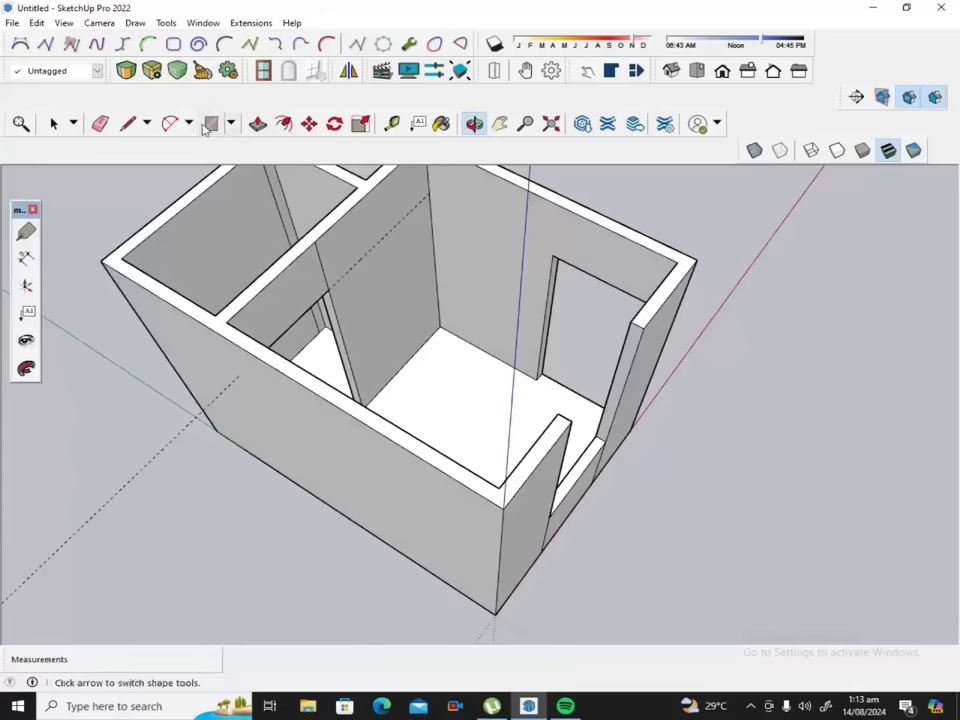
click(101, 124)
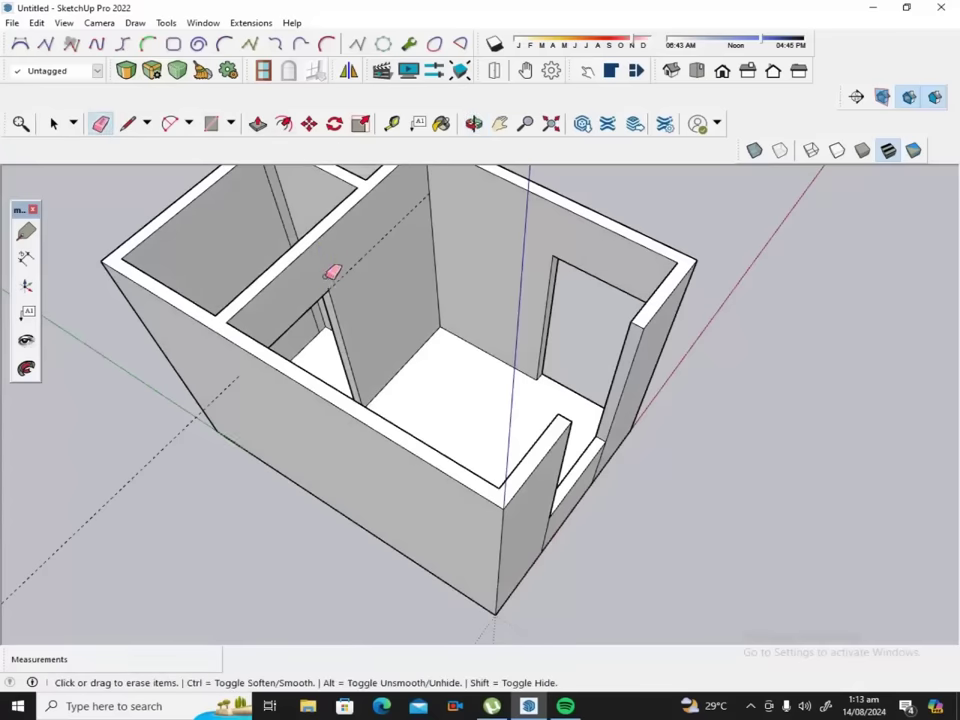
scroll(332, 272, down, 2)
scroll(332, 272, down, 2)
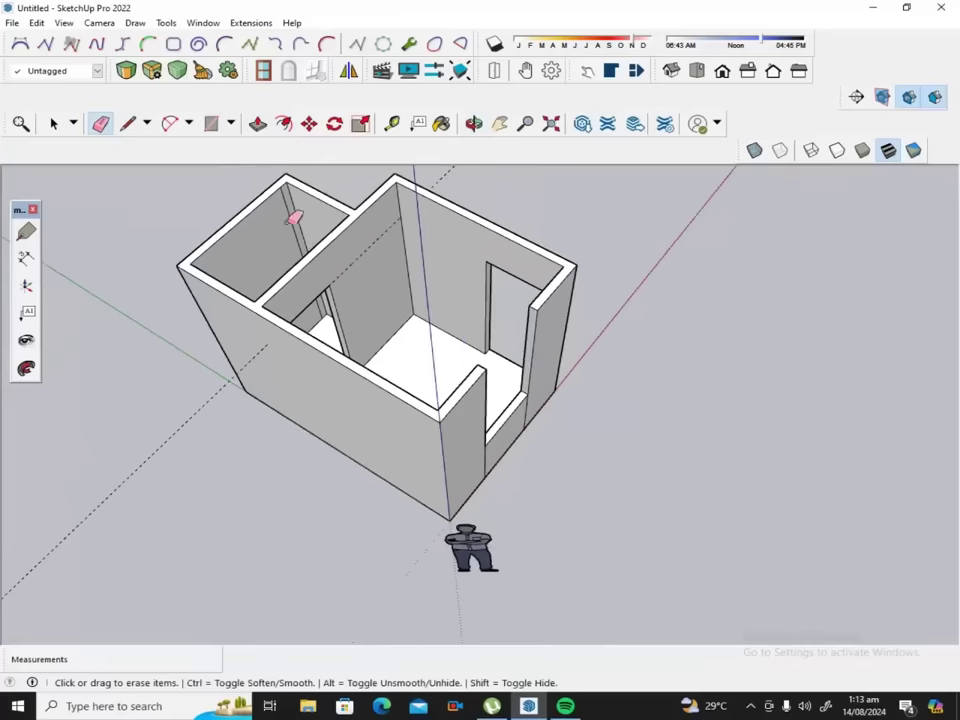
scroll(311, 246, down, 2)
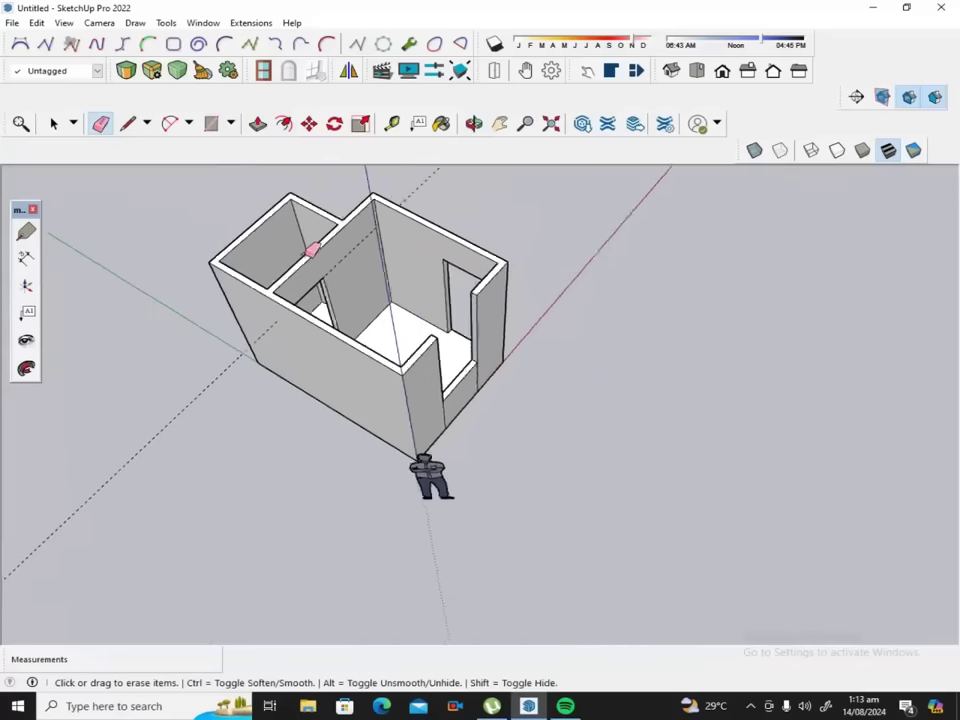
scroll(330, 255, down, 1)
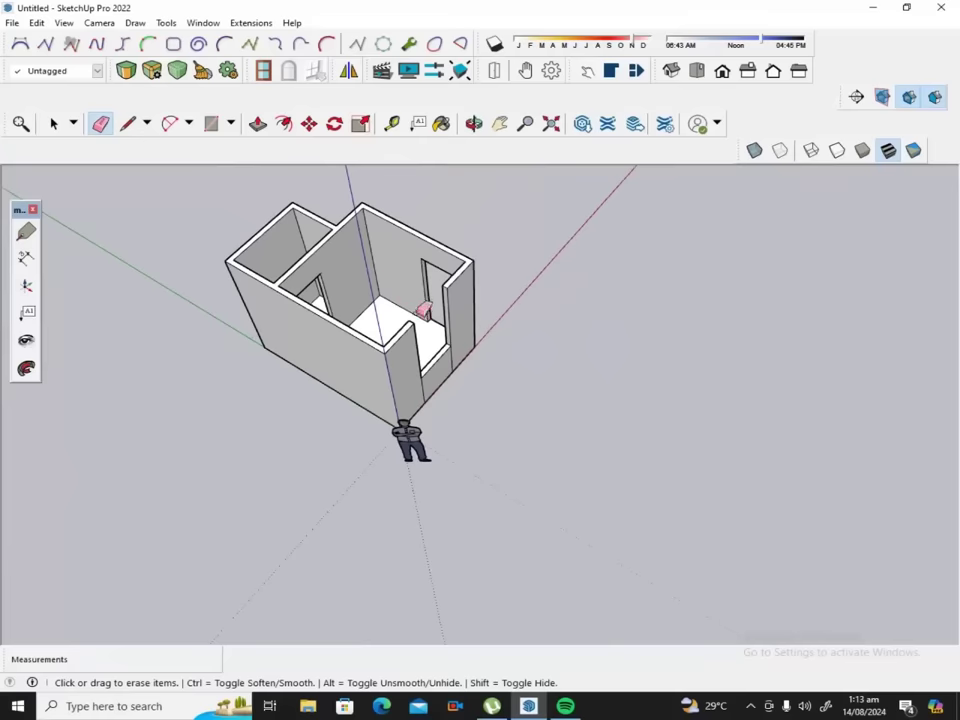
scroll(478, 330, up, 2)
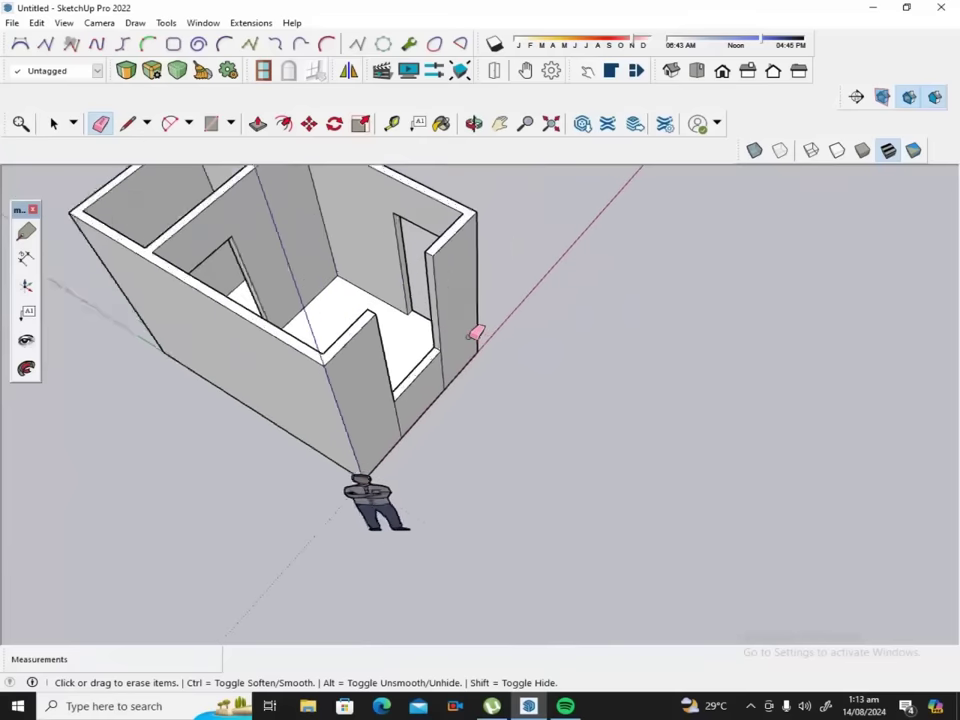
scroll(474, 328, up, 2)
scroll(409, 235, up, 2)
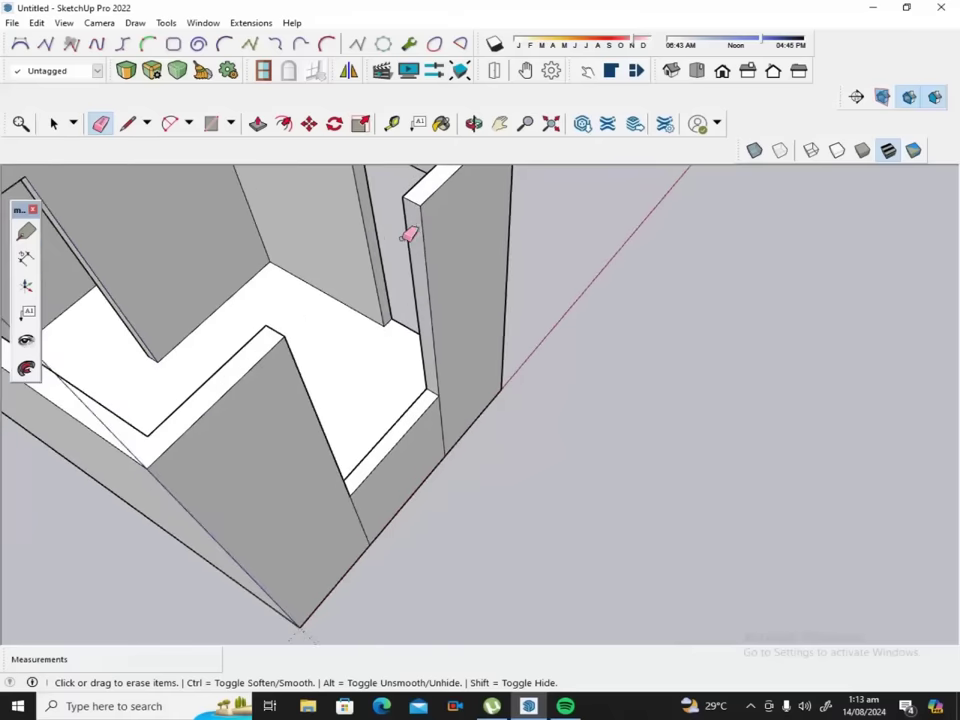
Place a horizontal guide up the wall beside the doorway, measured from its floor edge.
click(474, 123)
mouse_move(479, 366)
mouse_down()
mouse_move(381, 351)
mouse_move(535, 328)
mouse_move(429, 363)
mouse_up()
mouse_move(313, 396)
mouse_down()
mouse_move(298, 431)
mouse_move(626, 422)
mouse_up()
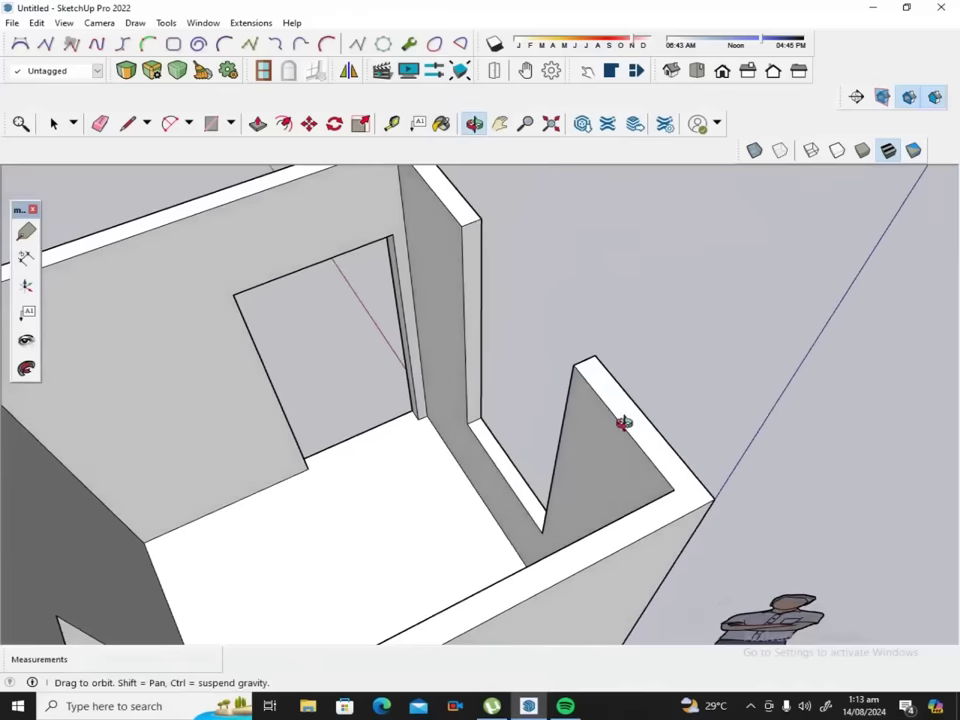
mouse_move(516, 508)
mouse_down()
mouse_move(652, 501)
mouse_move(619, 450)
mouse_up()
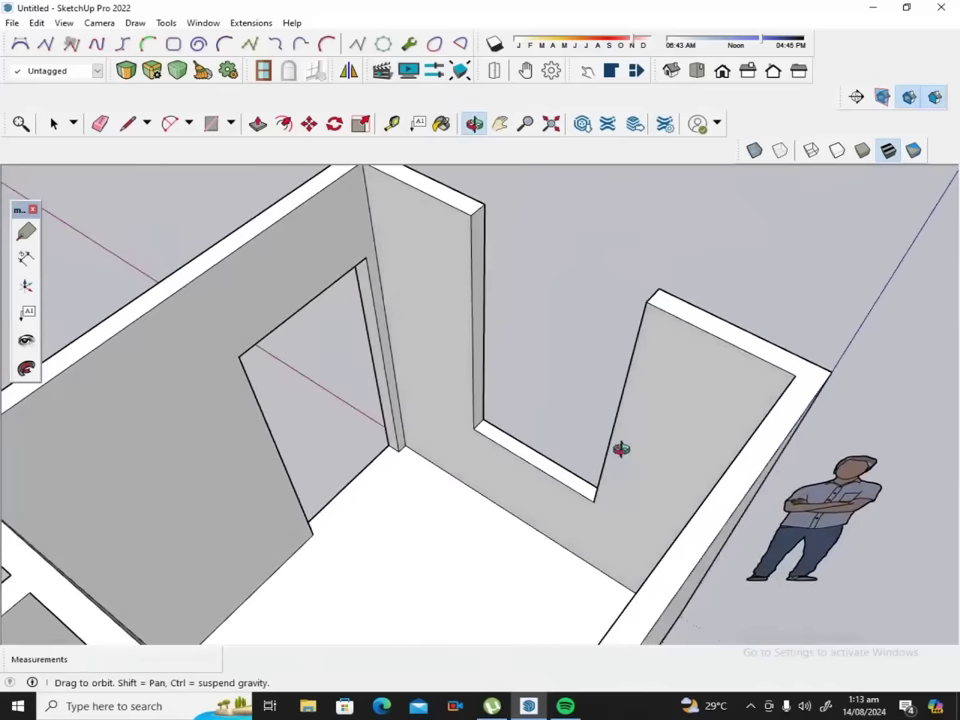
click(392, 124)
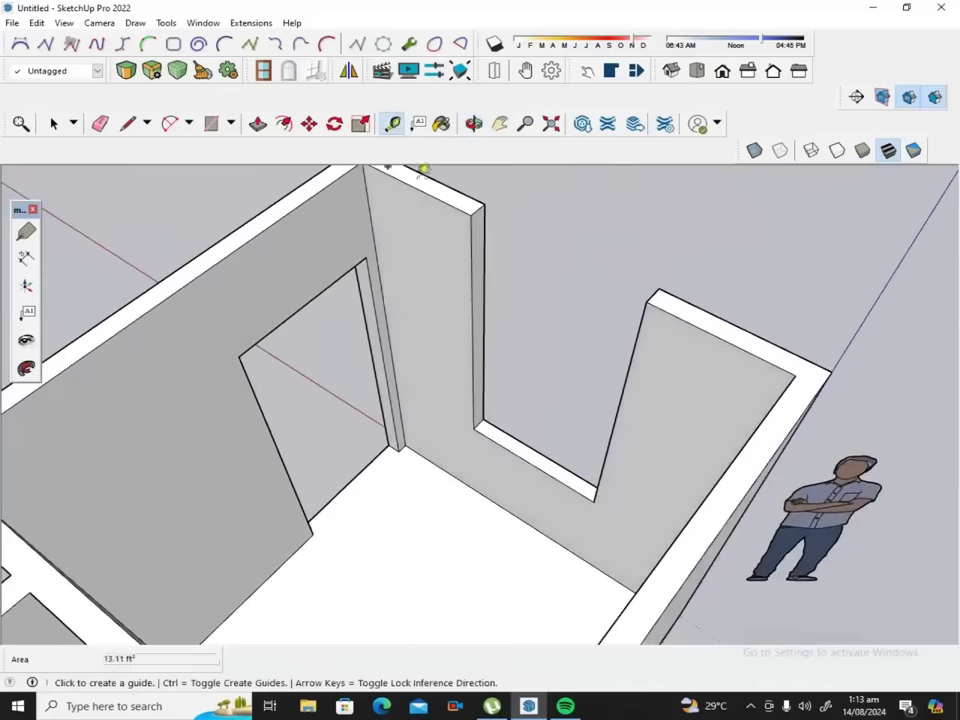
click(465, 483)
text(7')
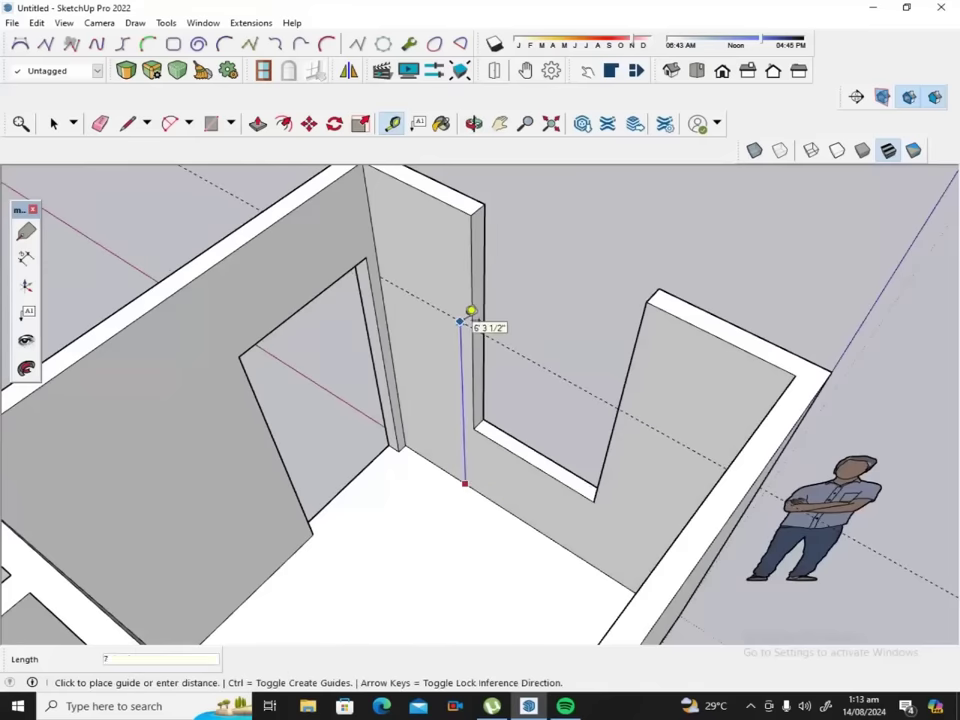
click(471, 311)
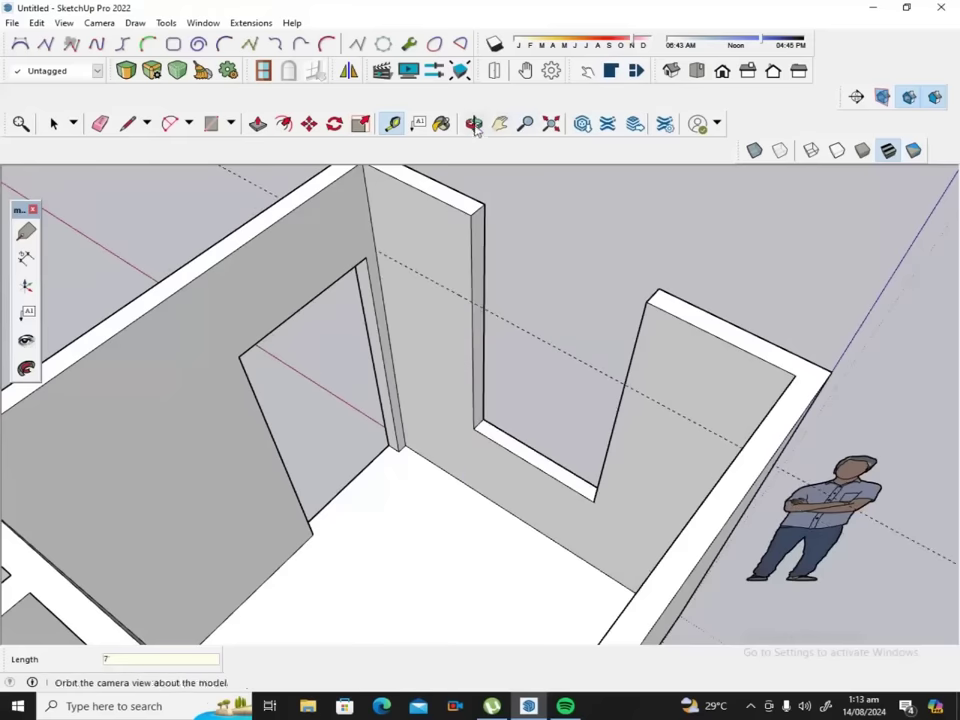
Draw a line across the wall's end face where the guide meets its edge.
click(474, 123)
mouse_move(690, 384)
mouse_down()
mouse_move(274, 379)
mouse_move(328, 377)
mouse_move(334, 368)
mouse_up()
mouse_move(533, 259)
mouse_down()
mouse_move(499, 278)
mouse_move(343, 177)
mouse_up()
click(127, 123)
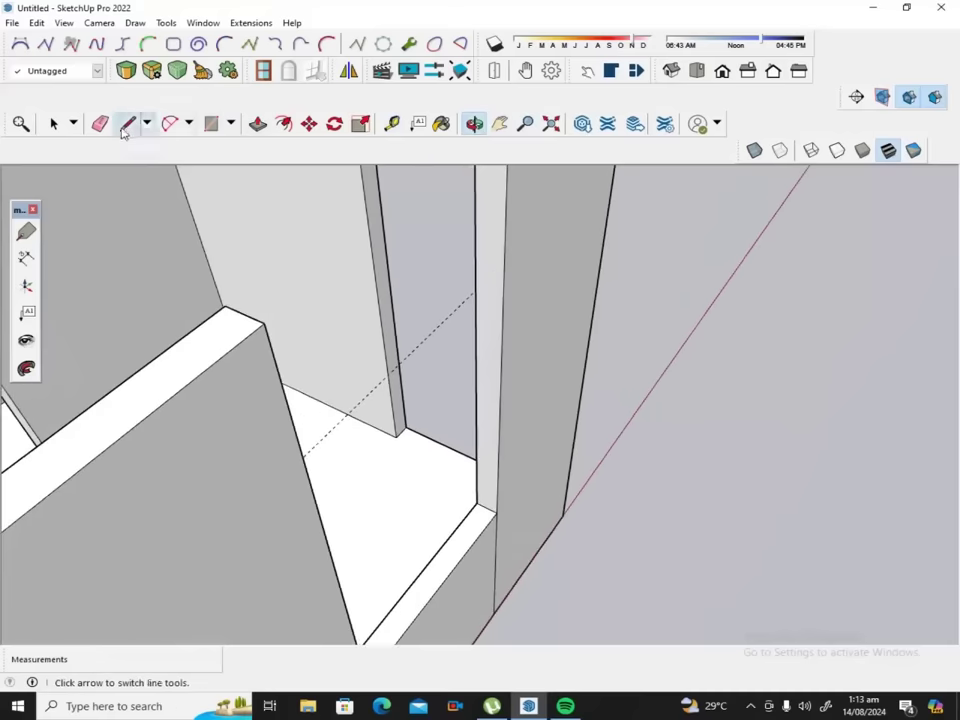
click(476, 292)
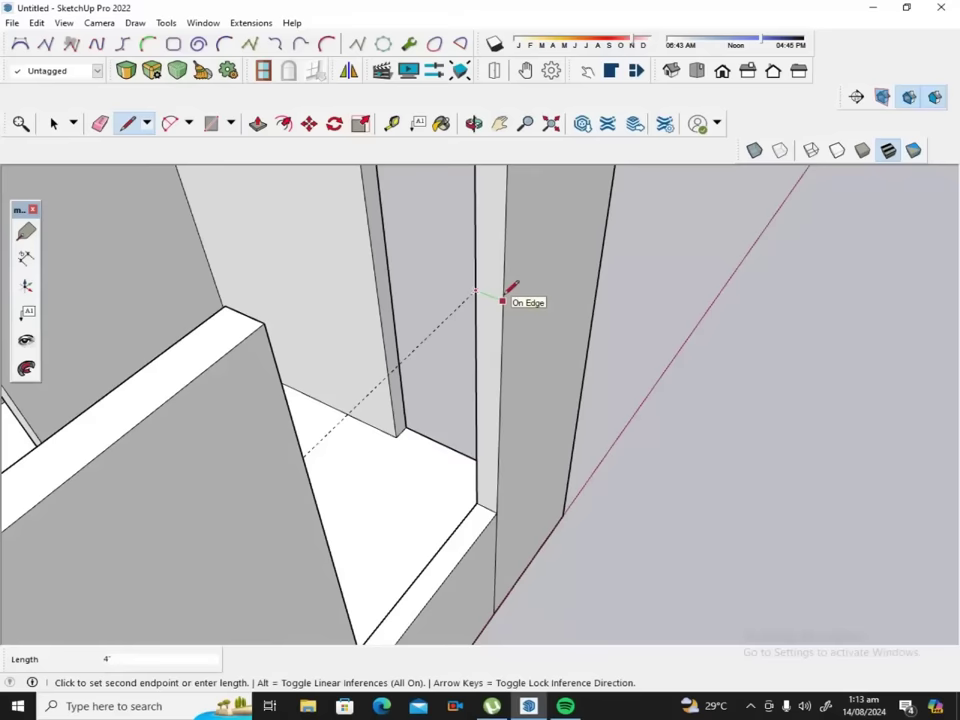
click(502, 300)
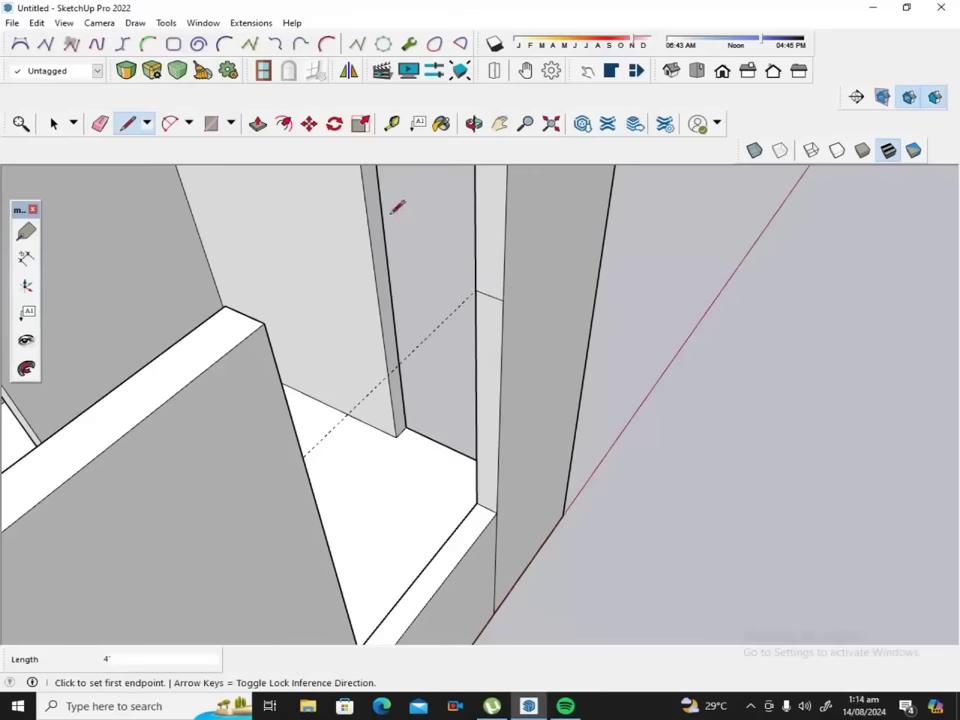
Place a guide 2 from the new line and draw a second line across the end face along it.
click(392, 123)
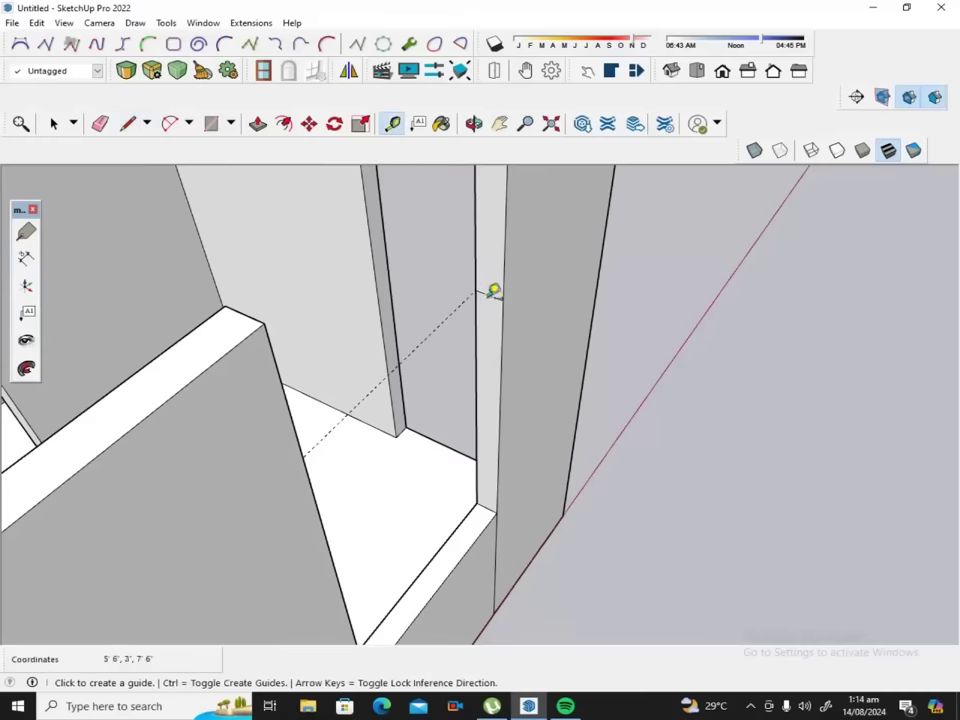
click(490, 293)
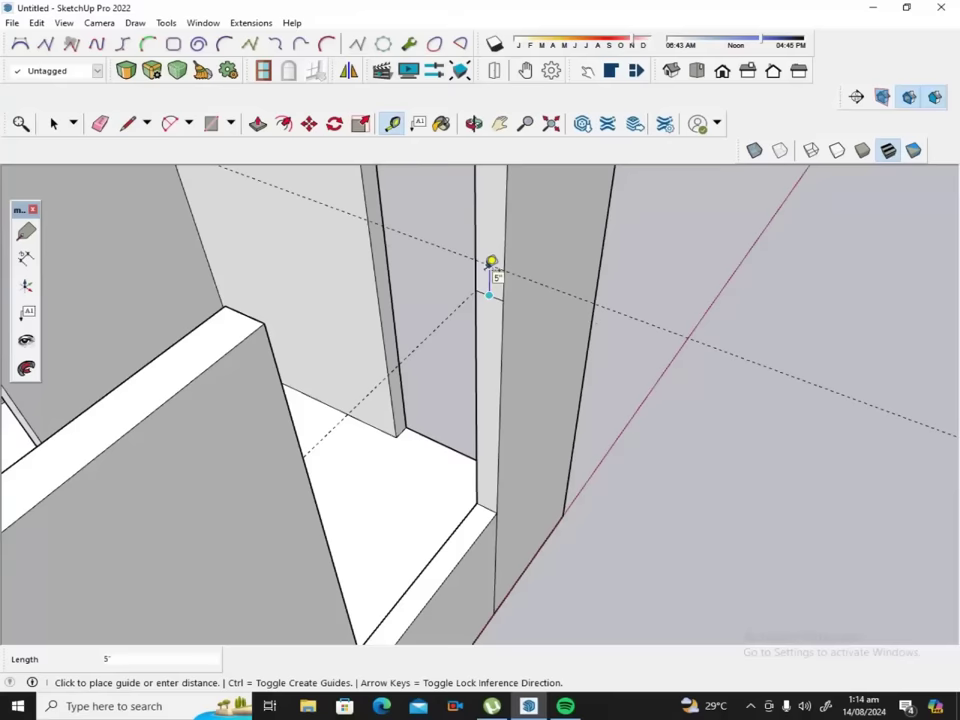
text(2)
key(Return)
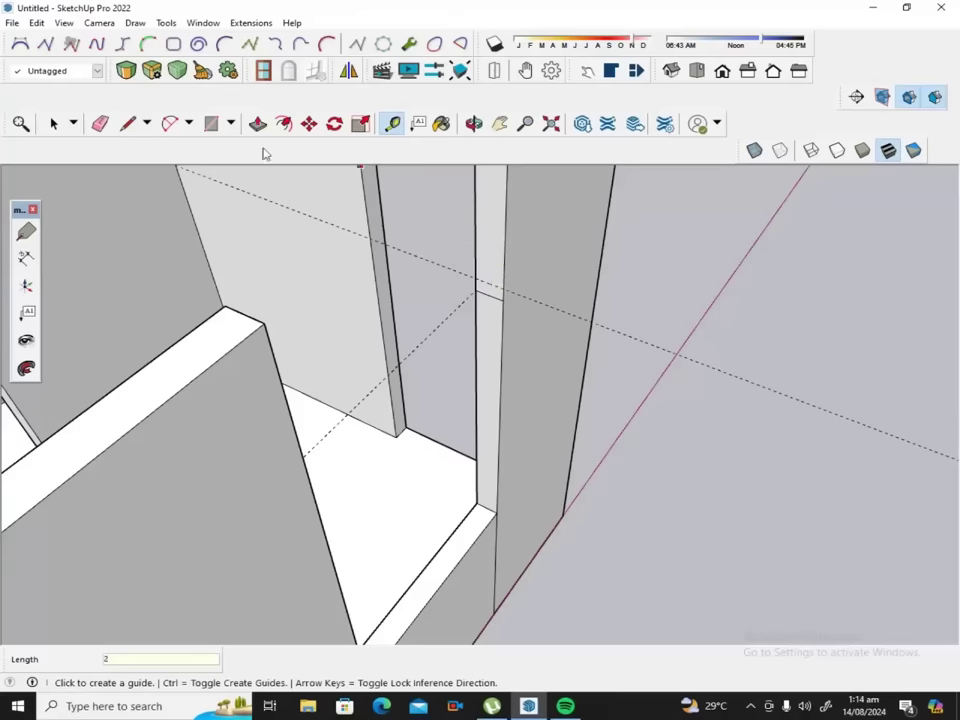
click(127, 123)
click(478, 278)
click(510, 282)
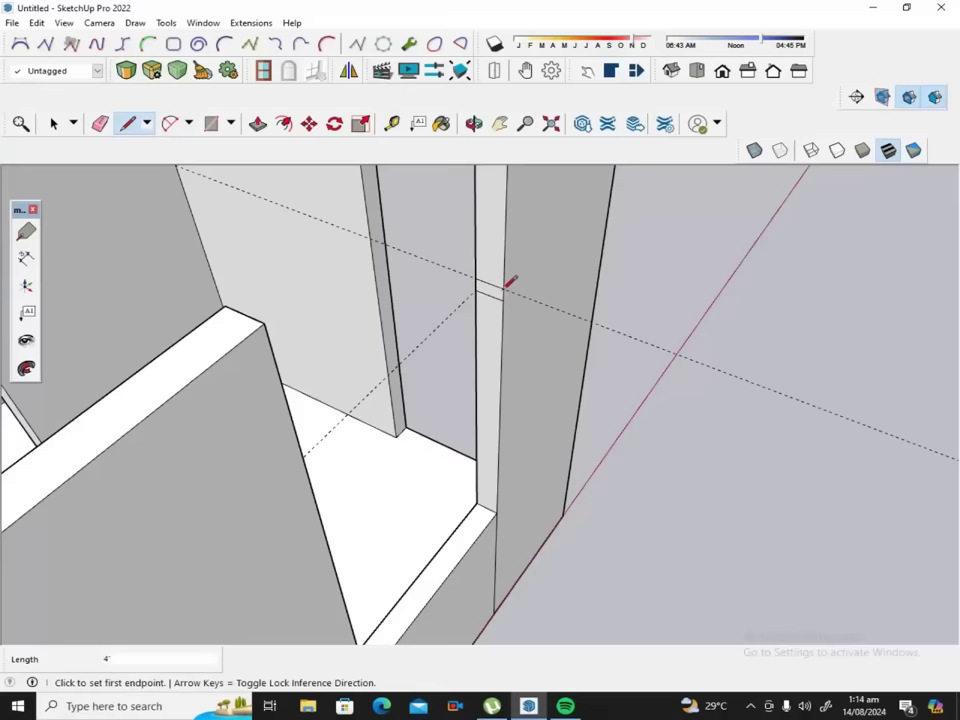
click(100, 123)
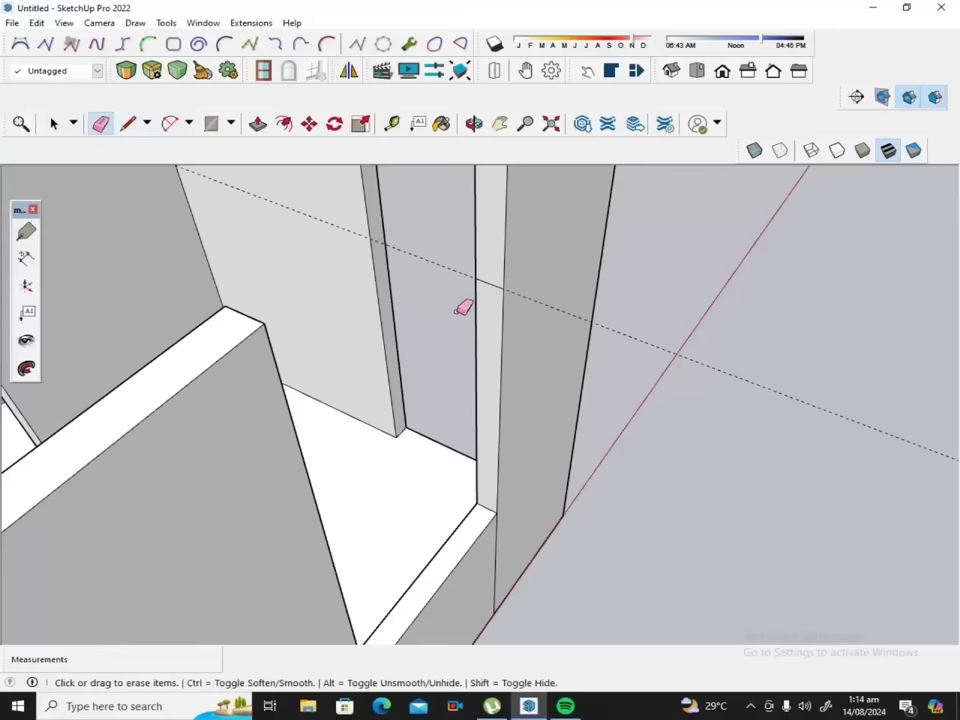
scroll(462, 306, down, 2)
Erase the dashed guide and push the wall's upper end face 3 across the gap.
click(608, 338)
click(258, 124)
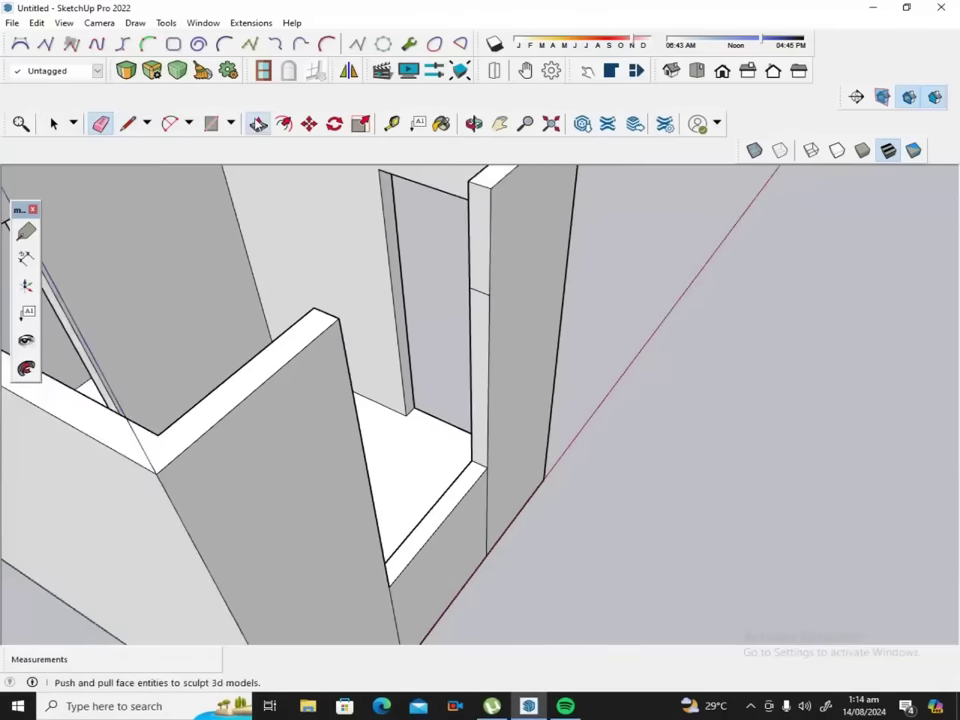
click(480, 268)
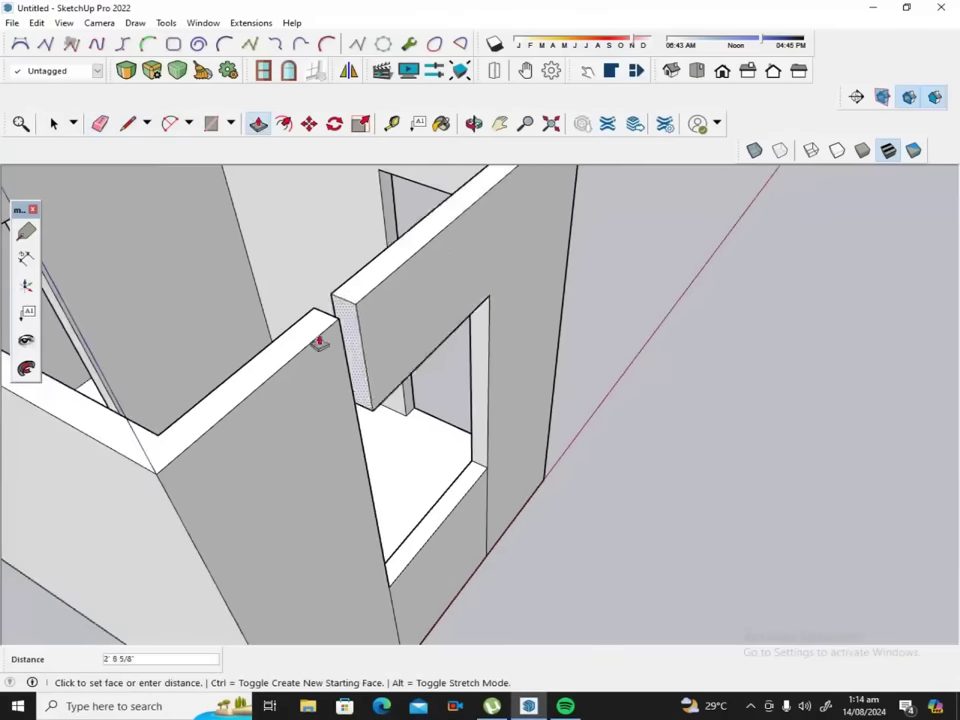
text(3)
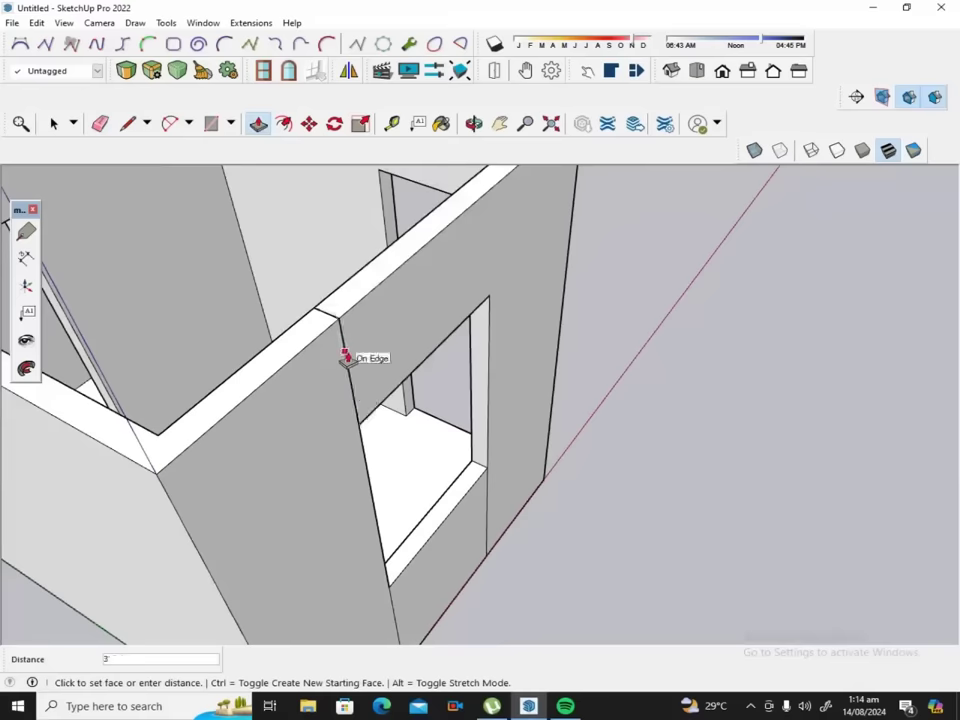
key(Return)
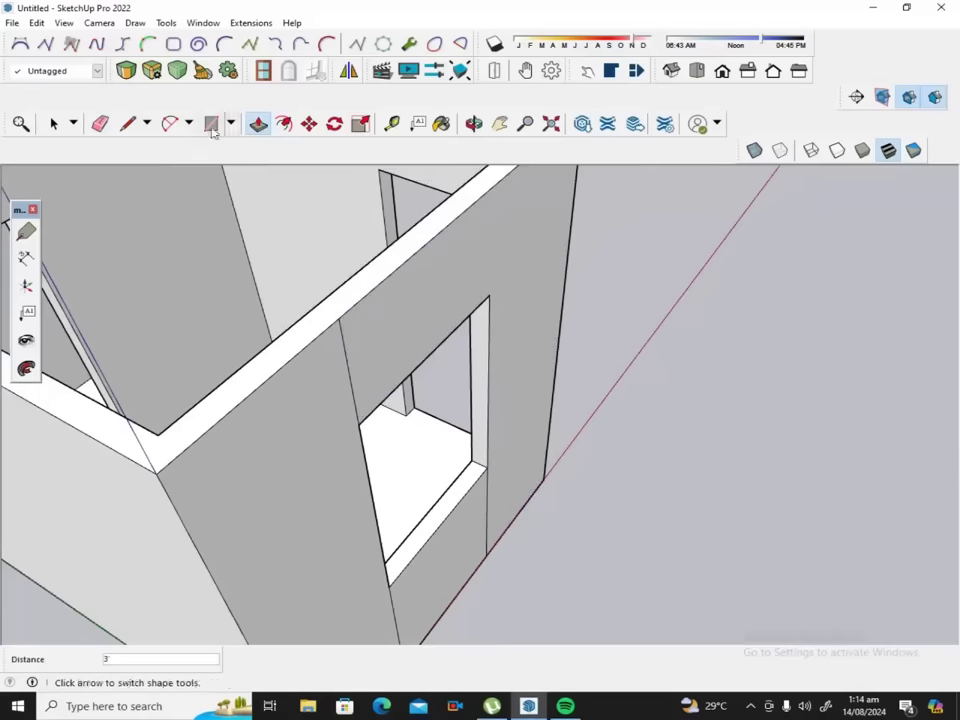
Erase the stray slanted edges beside the window opening.
click(100, 123)
click(354, 356)
mouse_move(497, 488)
mouse_down()
mouse_move(468, 545)
mouse_move(411, 589)
mouse_up()
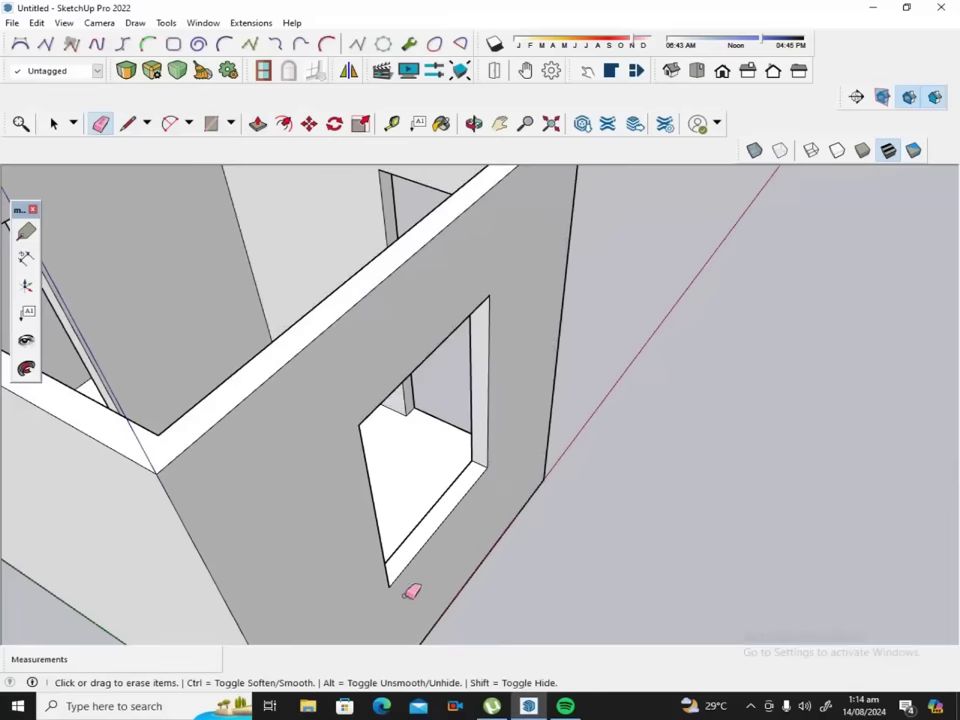
click(474, 123)
mouse_move(358, 336)
mouse_down()
mouse_move(413, 352)
mouse_move(615, 360)
mouse_move(688, 378)
mouse_move(212, 276)
mouse_up()
drag(572, 268, 272, 279)
drag(379, 311, 420, 270)
click(500, 124)
drag(450, 208, 450, 309)
scroll(448, 309, down, 2)
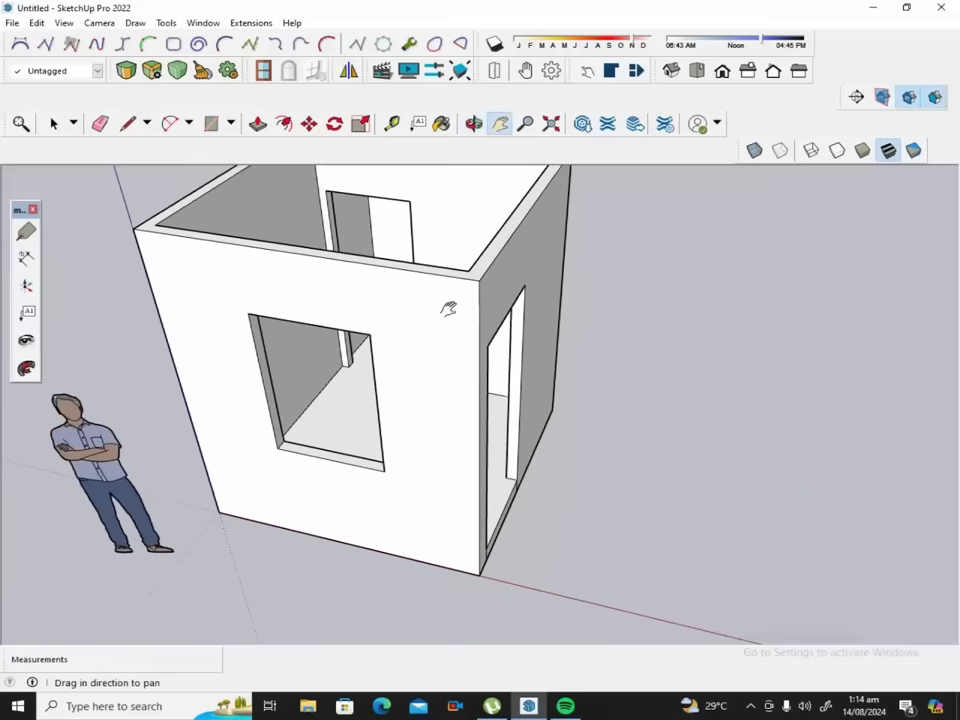
scroll(448, 309, down, 1)
scroll(448, 309, down, 1)
scroll(448, 309, down, 2)
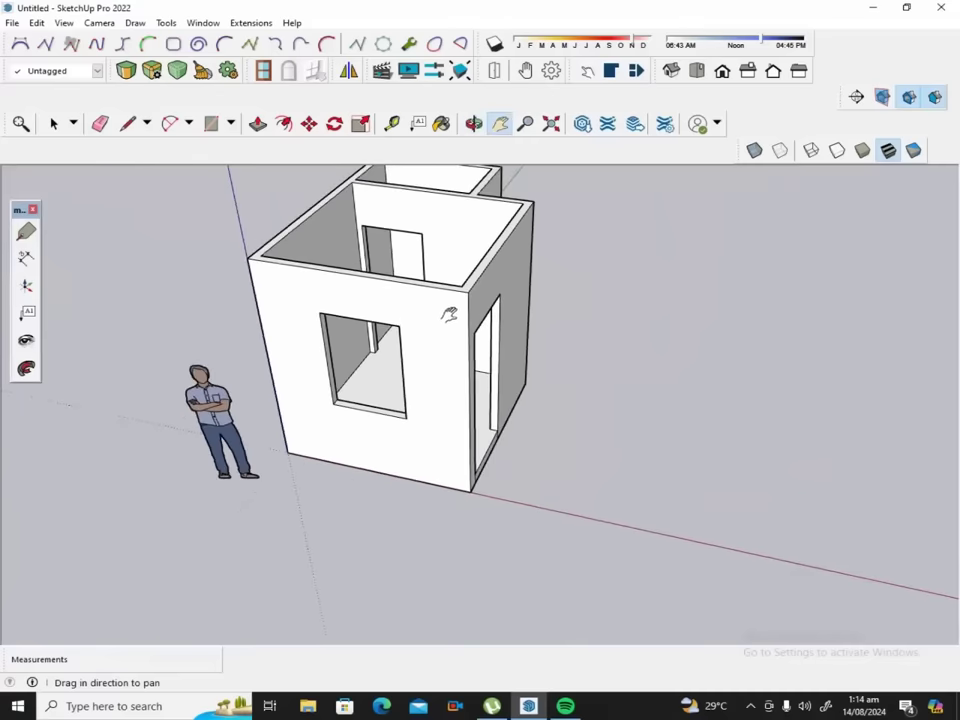
drag(449, 314, 398, 325)
scroll(397, 325, down, 1)
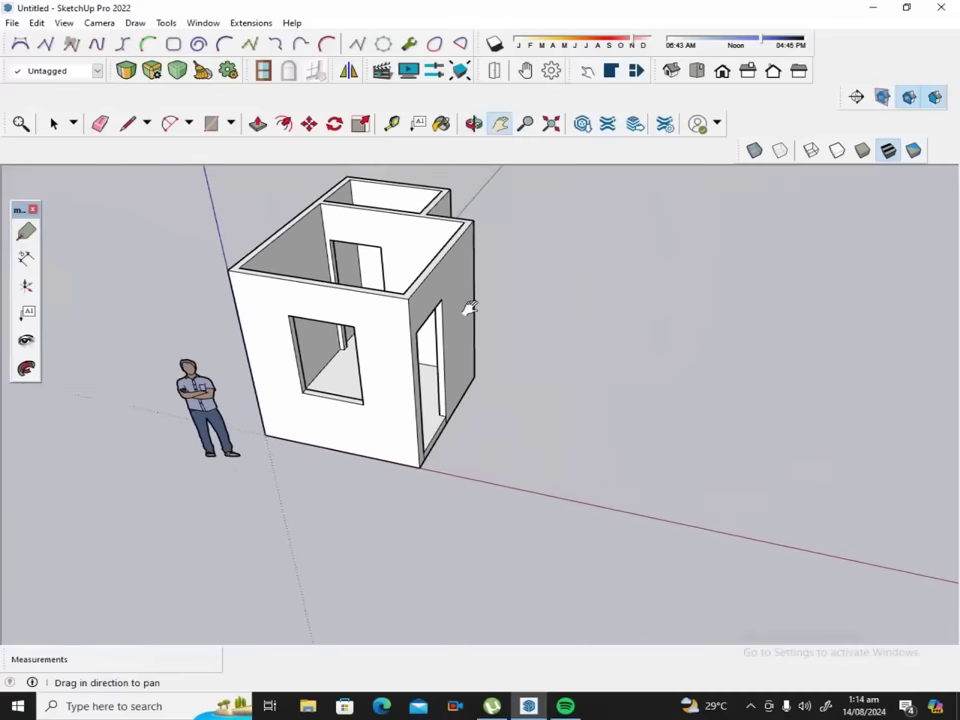
click(474, 124)
mouse_move(351, 455)
mouse_down()
mouse_move(422, 428)
mouse_move(258, 396)
mouse_up()
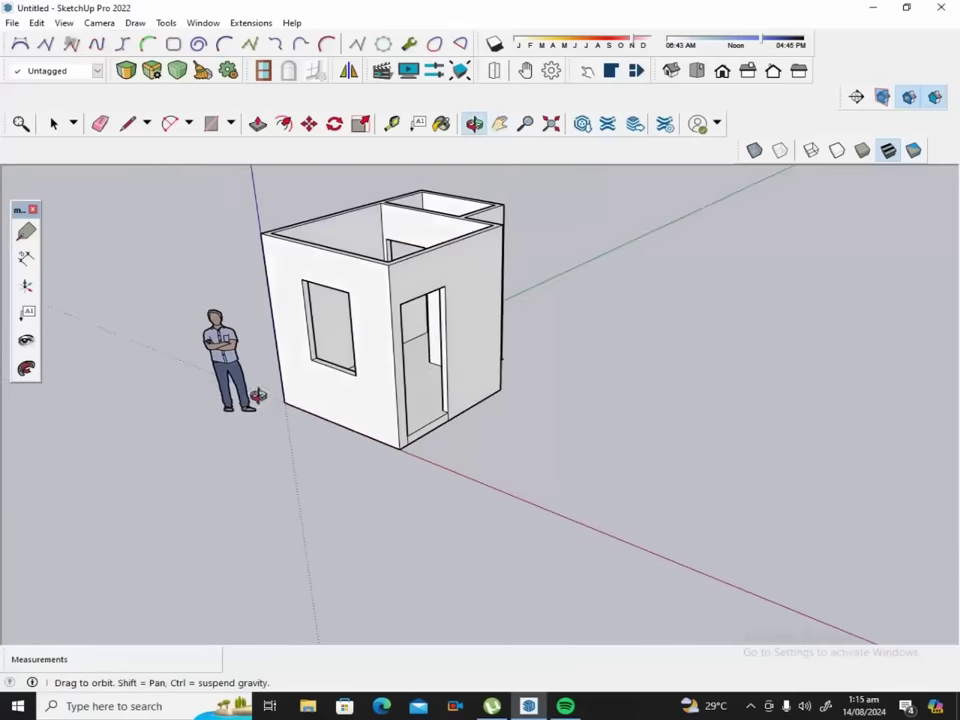
mouse_move(506, 354)
mouse_down()
mouse_move(459, 366)
mouse_move(392, 347)
mouse_up()
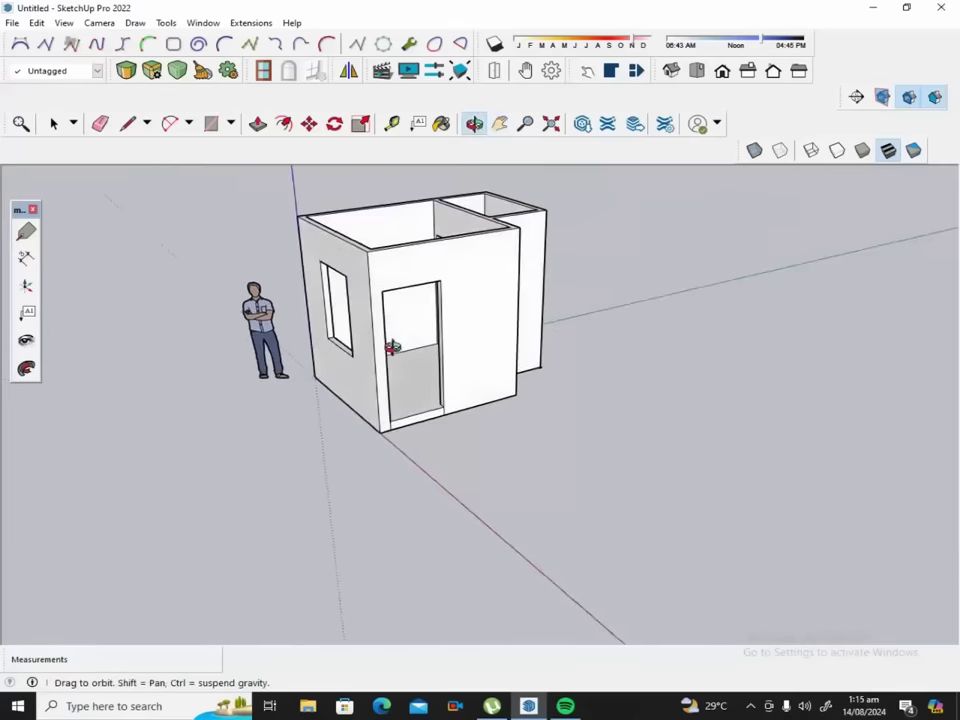
scroll(376, 359, up, 2)
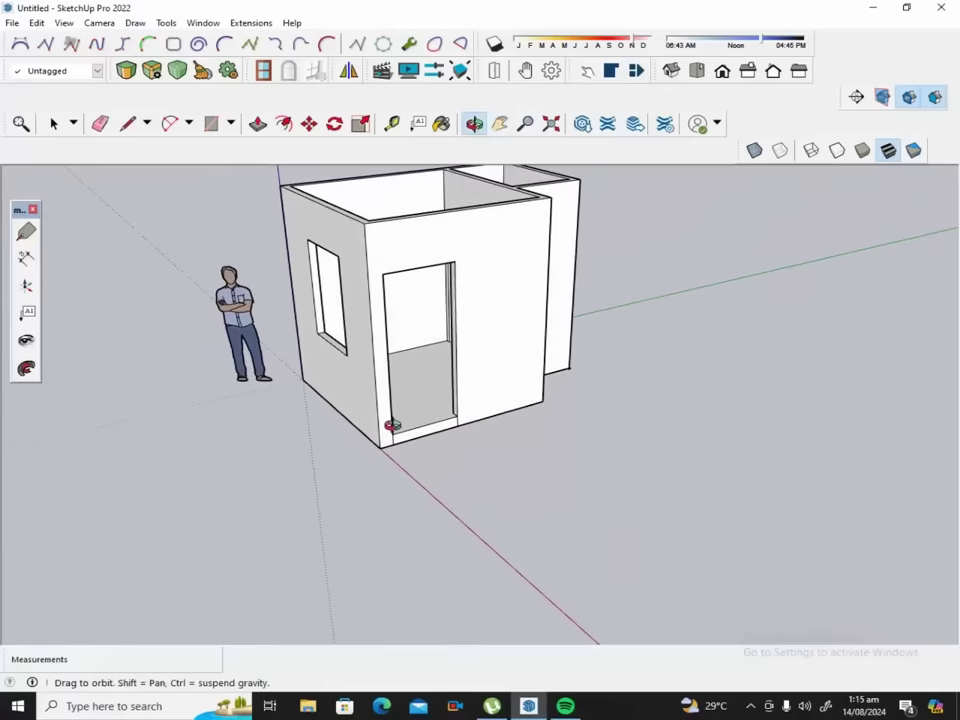
scroll(392, 425, up, 2)
scroll(396, 443, up, 1)
scroll(405, 452, down, 1)
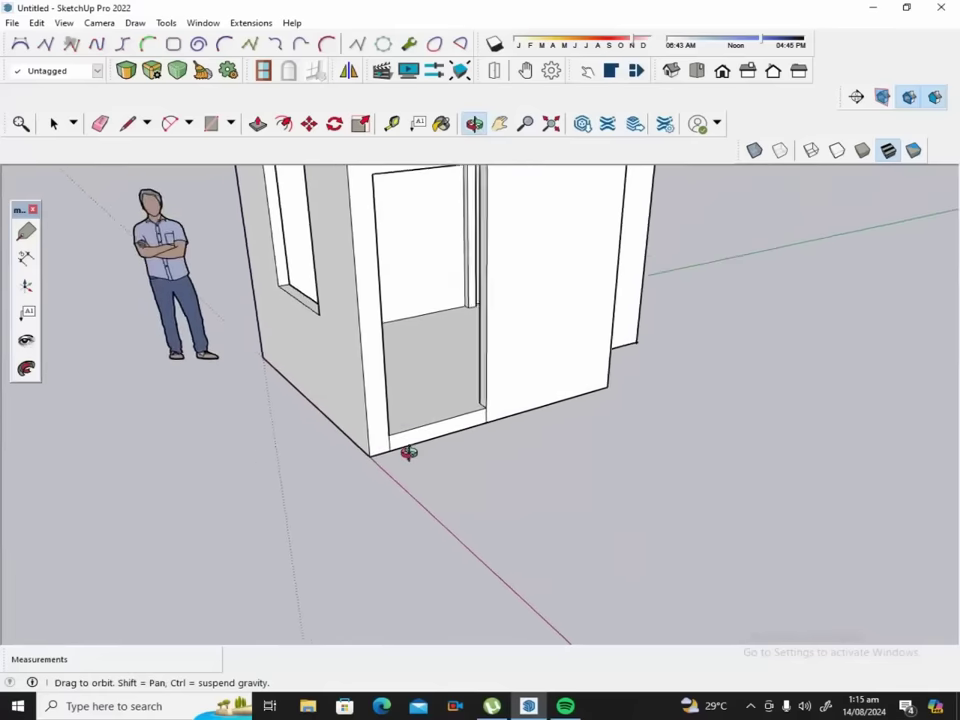
scroll(405, 435, down, 1)
scroll(394, 190, up, 1)
scroll(394, 186, up, 1)
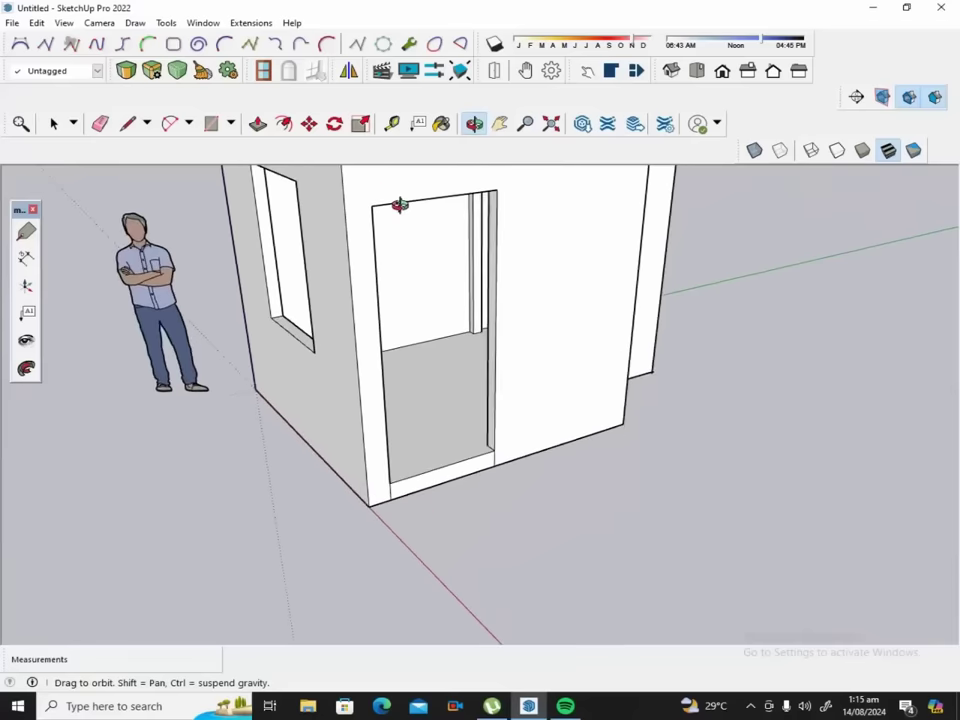
Draw a rectangle face across the door opening and offset its outline 2 inches inward.
click(211, 123)
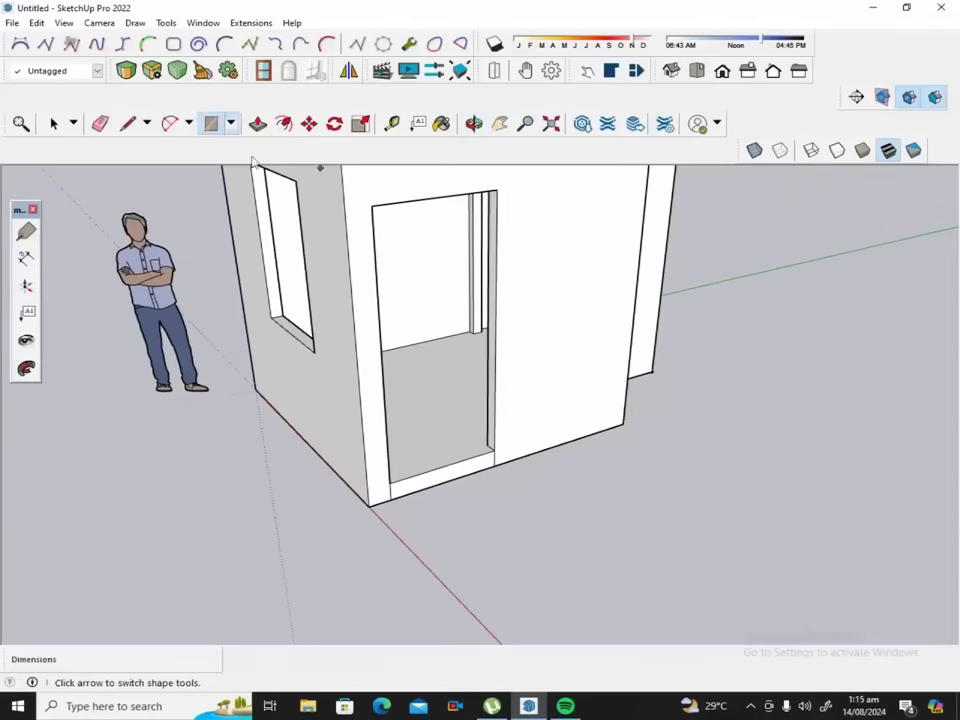
click(391, 483)
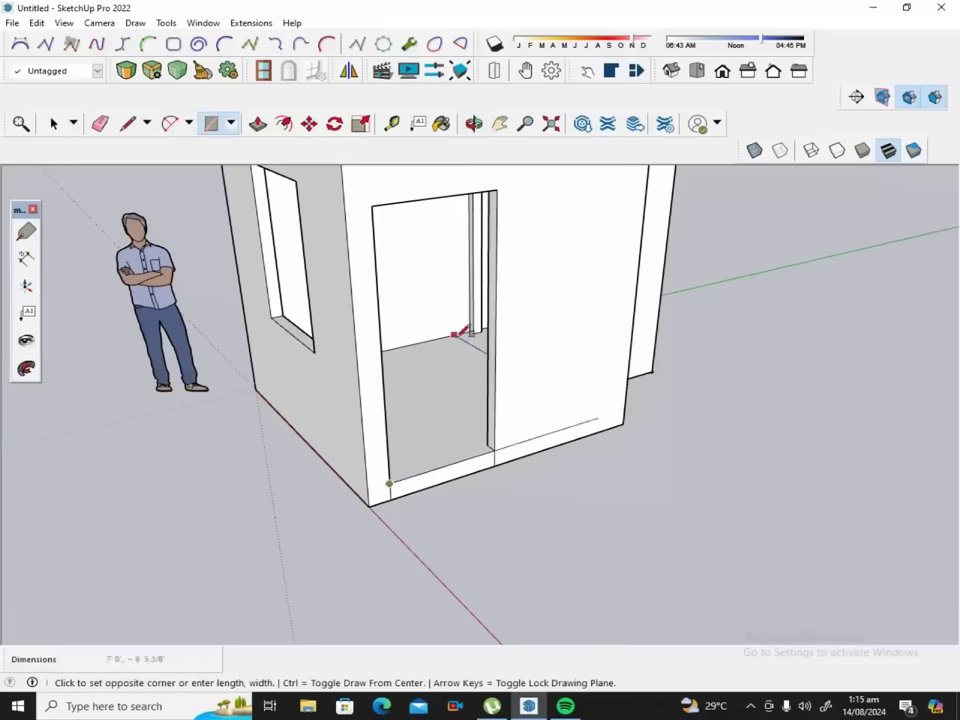
click(497, 189)
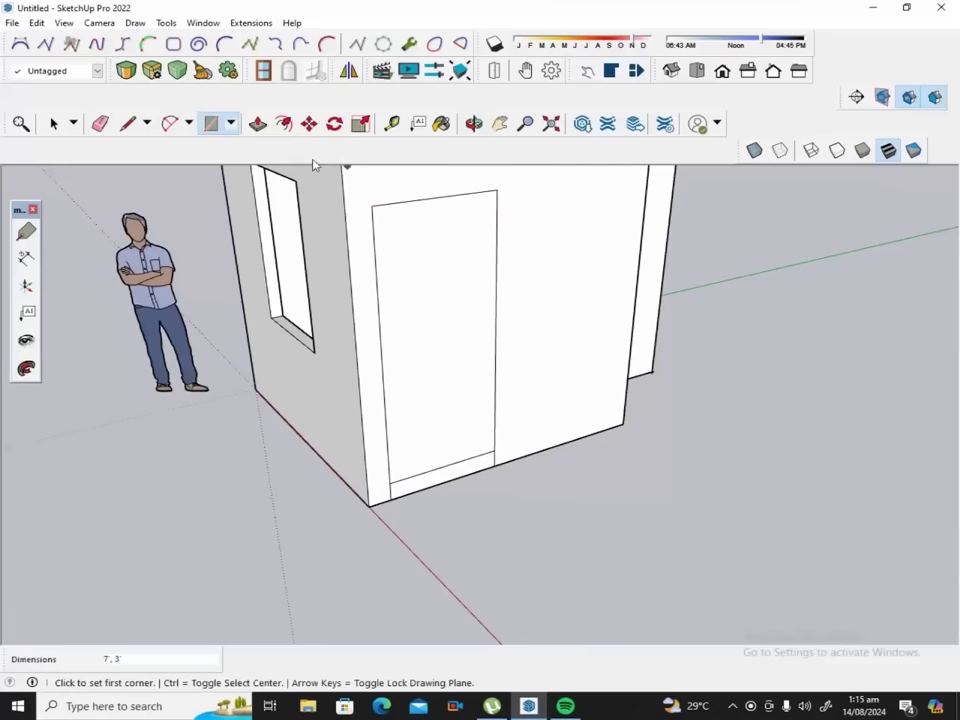
click(284, 123)
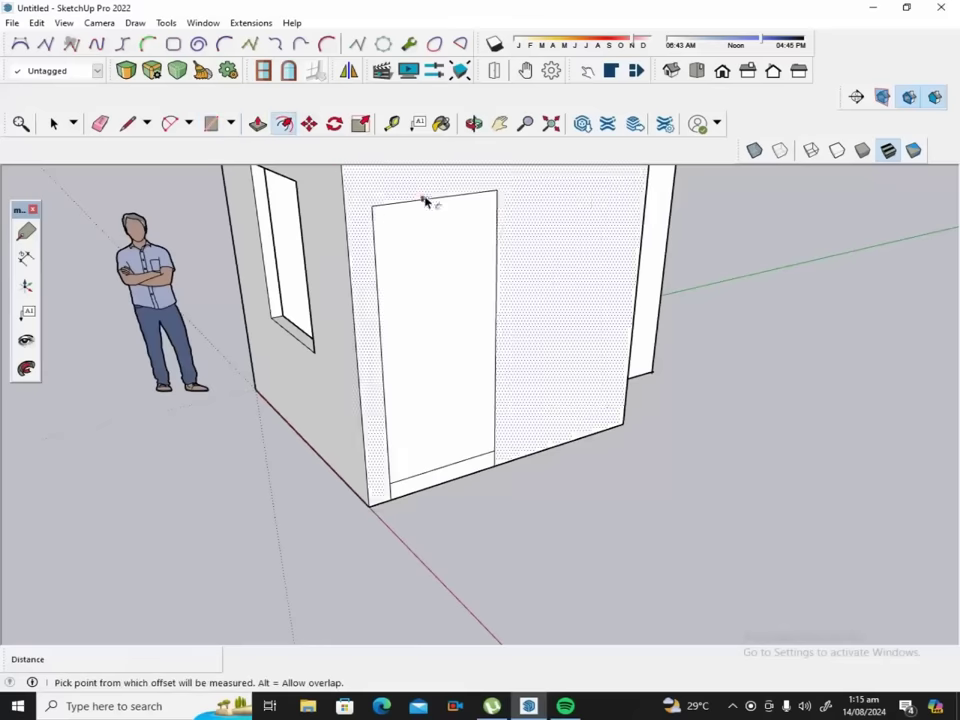
click(431, 206)
text(2)
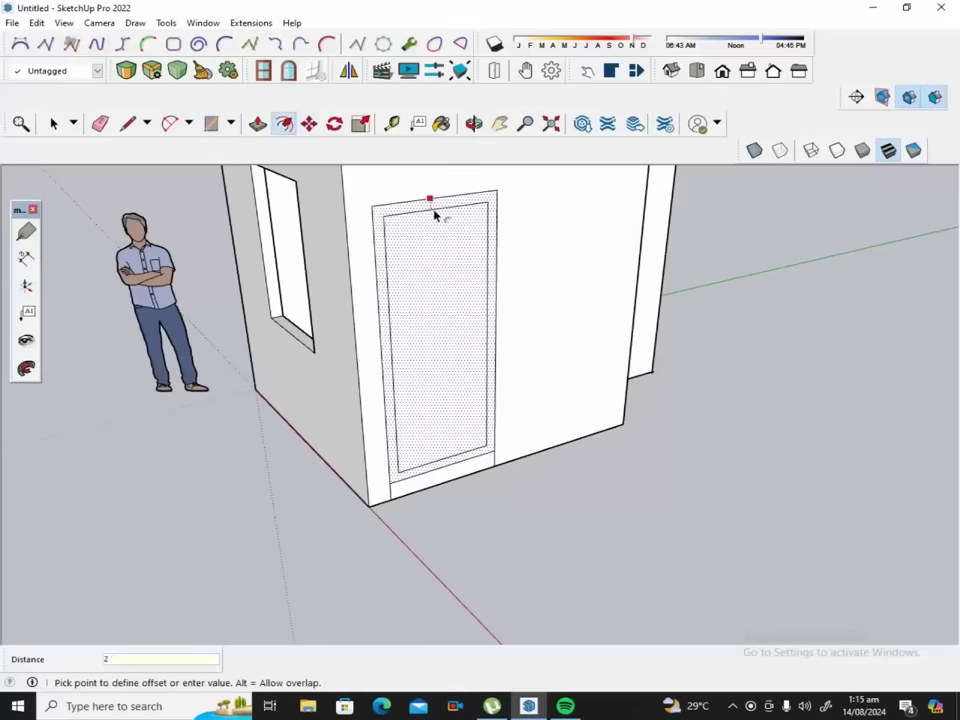
key(Return)
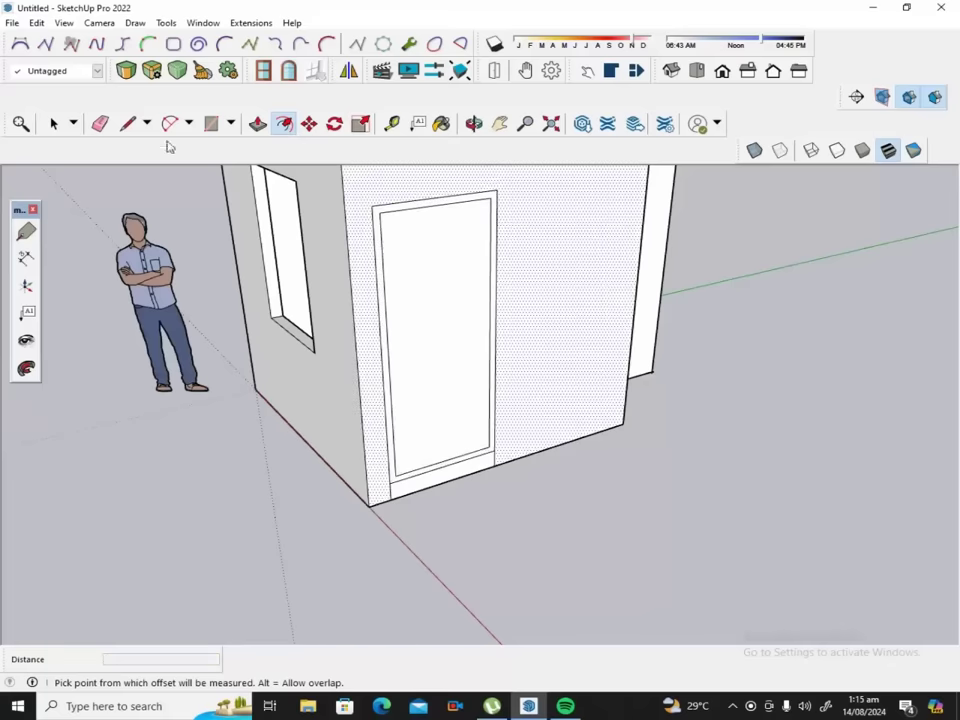
Draw 2-inch lines at both bottom corners of the door and erase the offset edge along its bottom.
click(129, 125)
scroll(430, 500, up, 3)
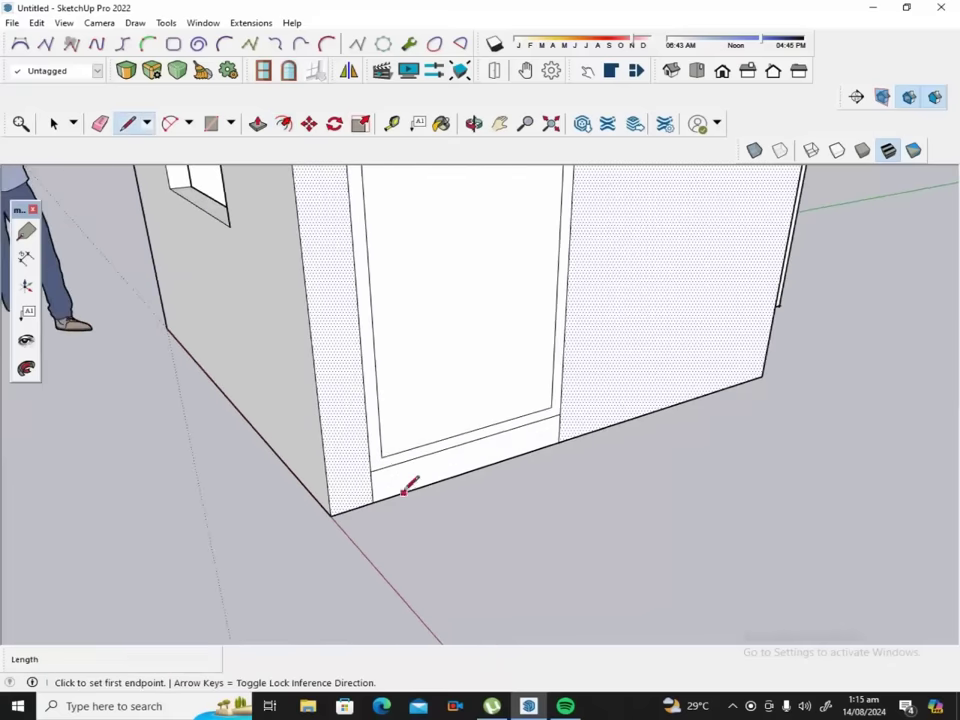
click(382, 456)
text(2)
key(Return)
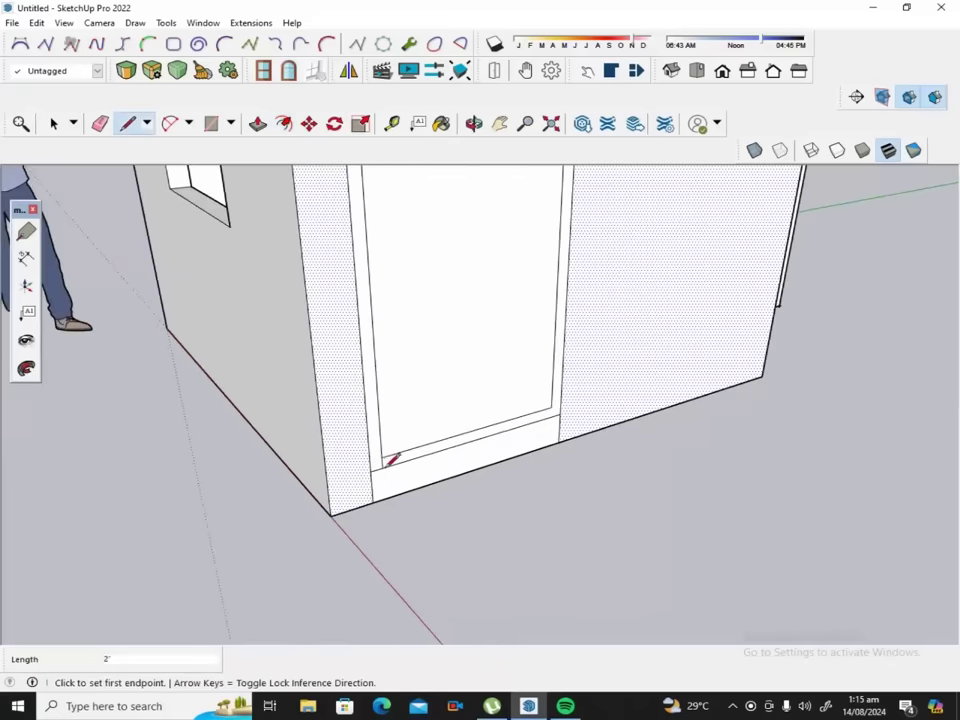
click(551, 407)
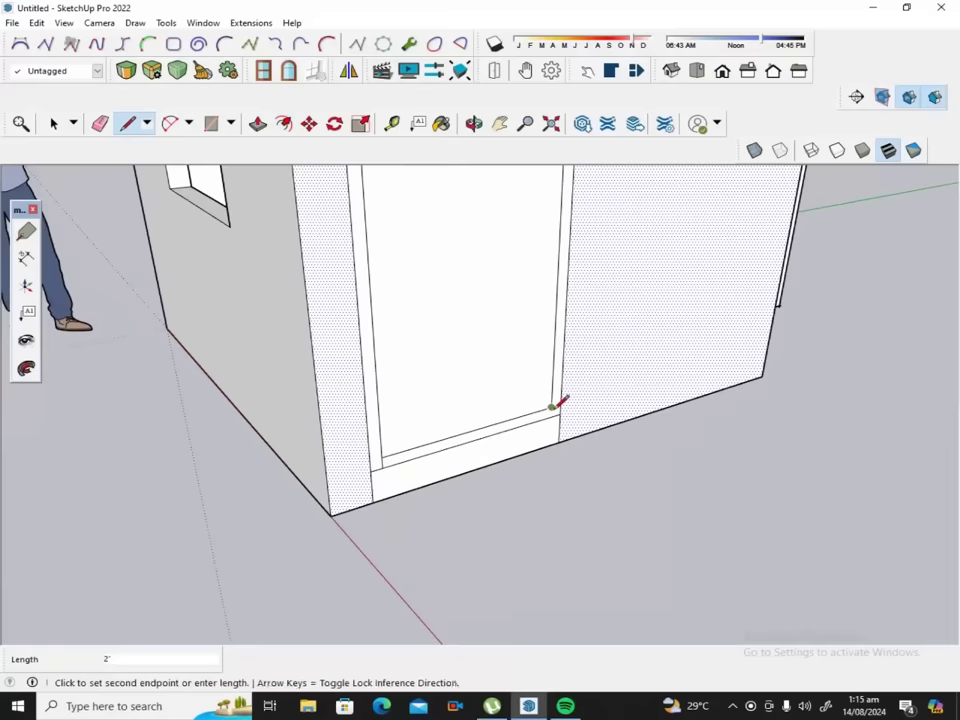
text(2)
key(Return)
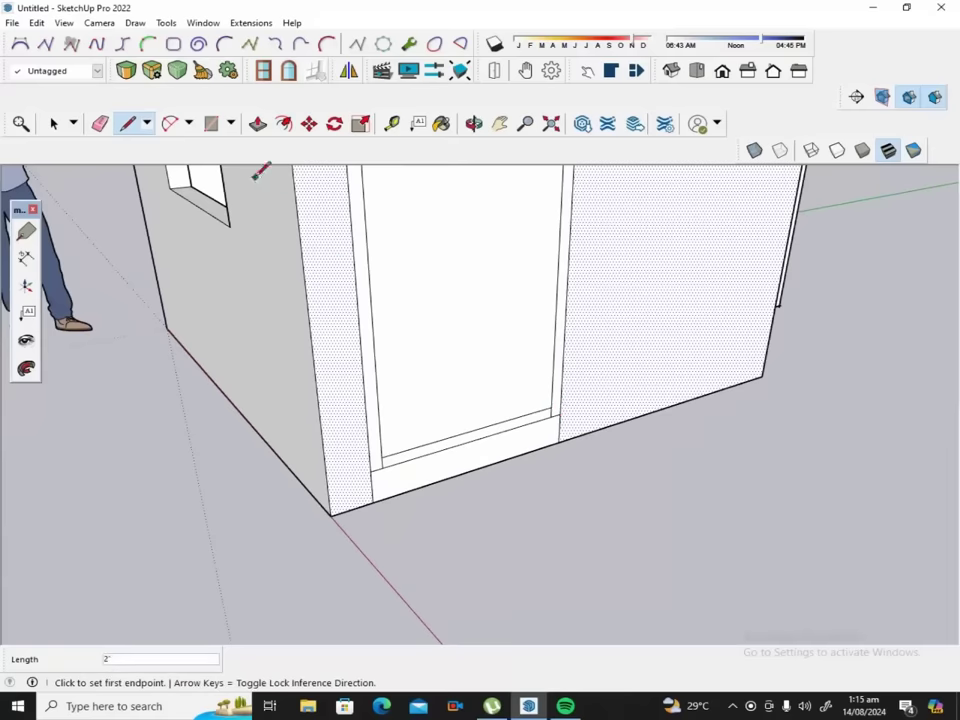
click(100, 123)
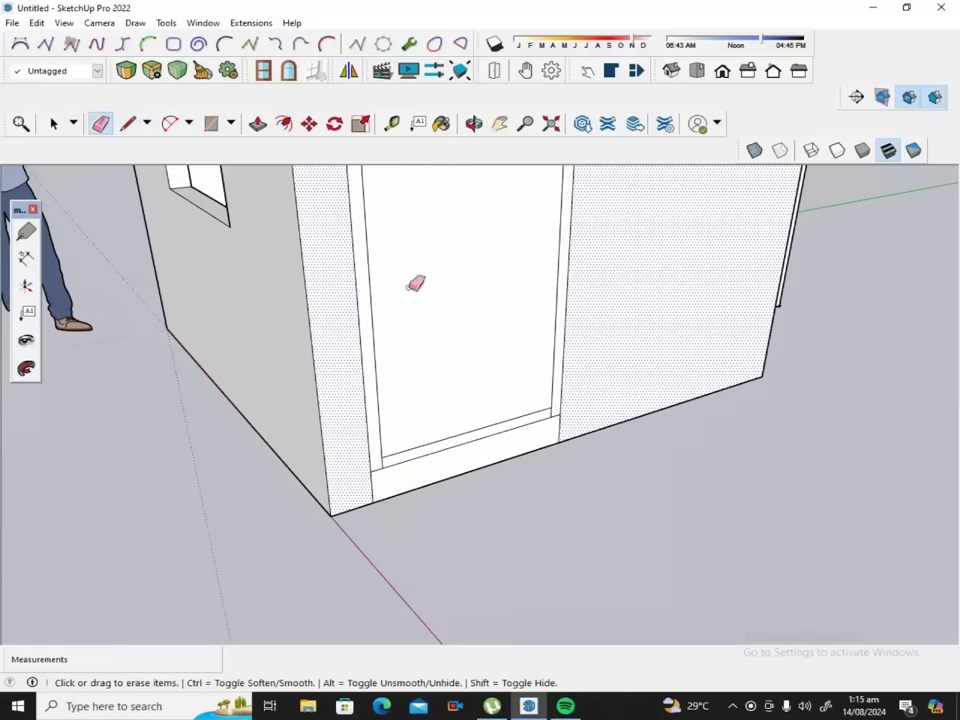
click(468, 430)
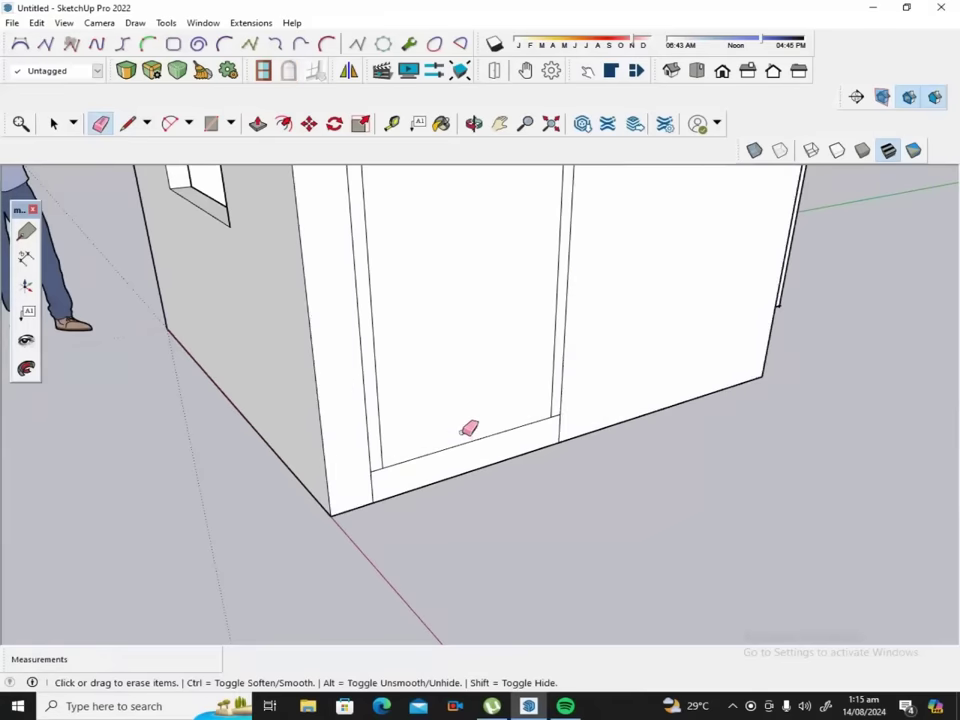
Delete the inner door panel face with the right-click Erase command.
click(130, 127)
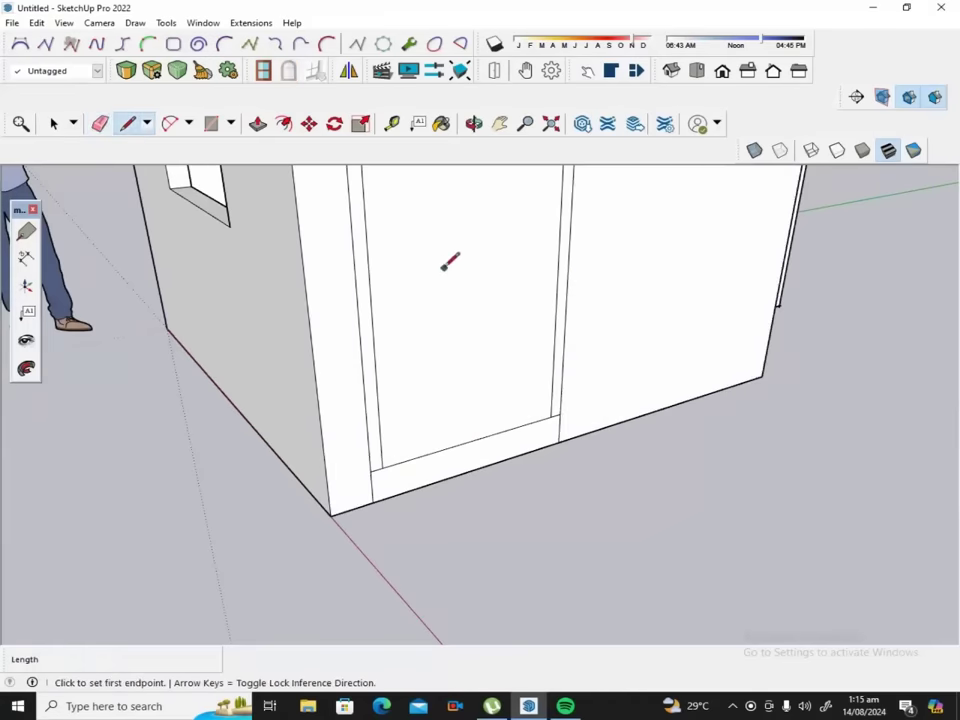
click(51, 123)
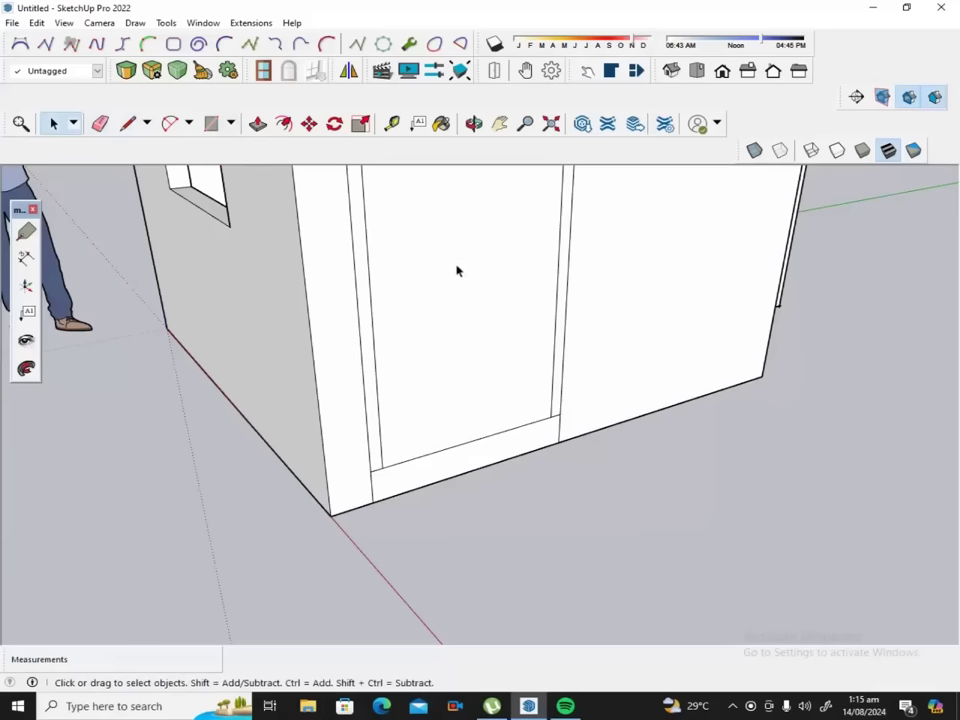
click(477, 288)
right_click(477, 288)
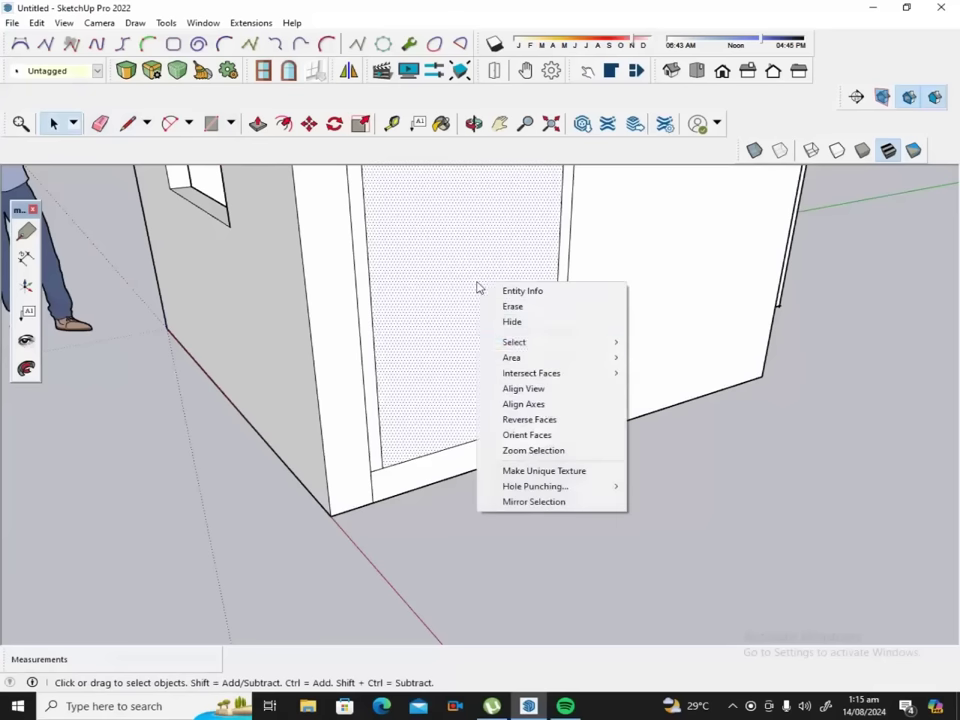
click(524, 308)
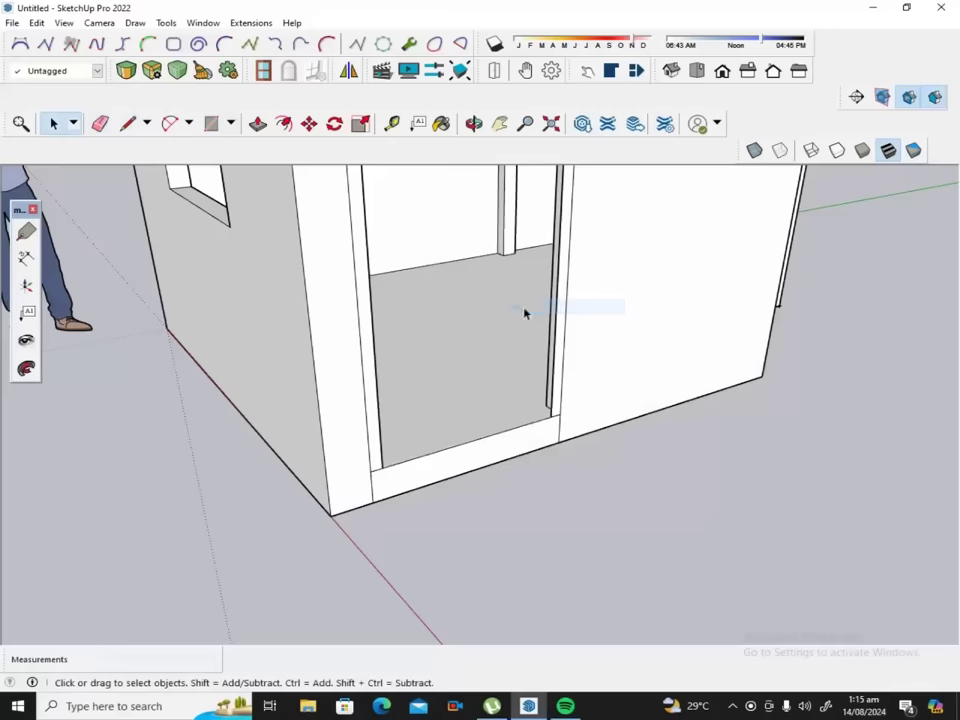
Make the two vertical door frame strips into a group and open it for editing.
click(474, 123)
drag(630, 273, 317, 318)
scroll(168, 378, up, 2)
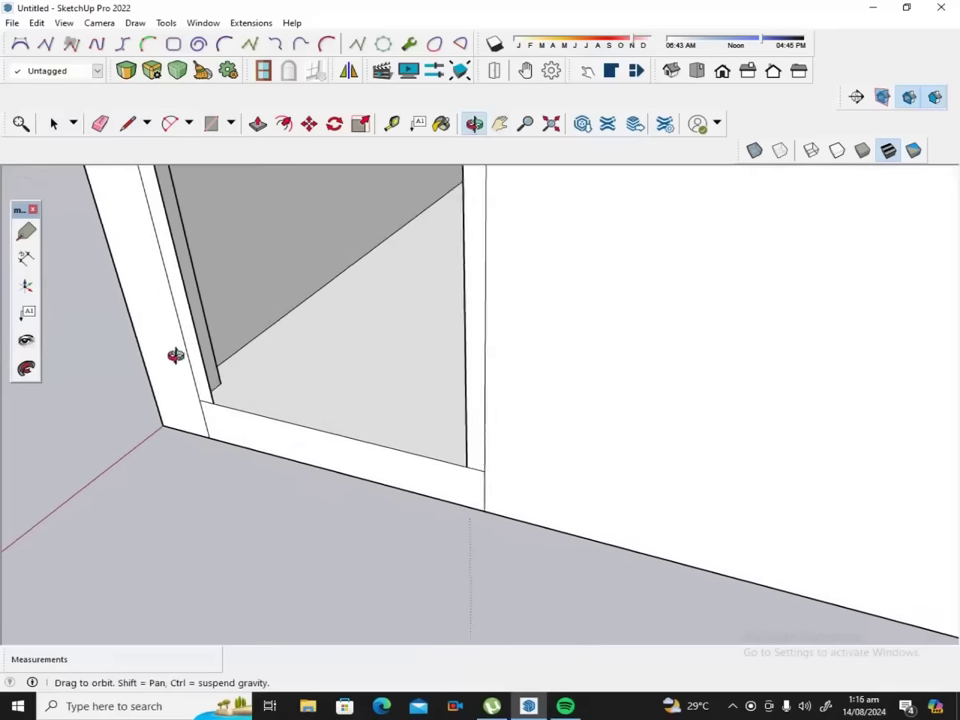
scroll(182, 352, up, 1)
scroll(189, 347, up, 1)
click(50, 126)
click(203, 394)
right_click(204, 392)
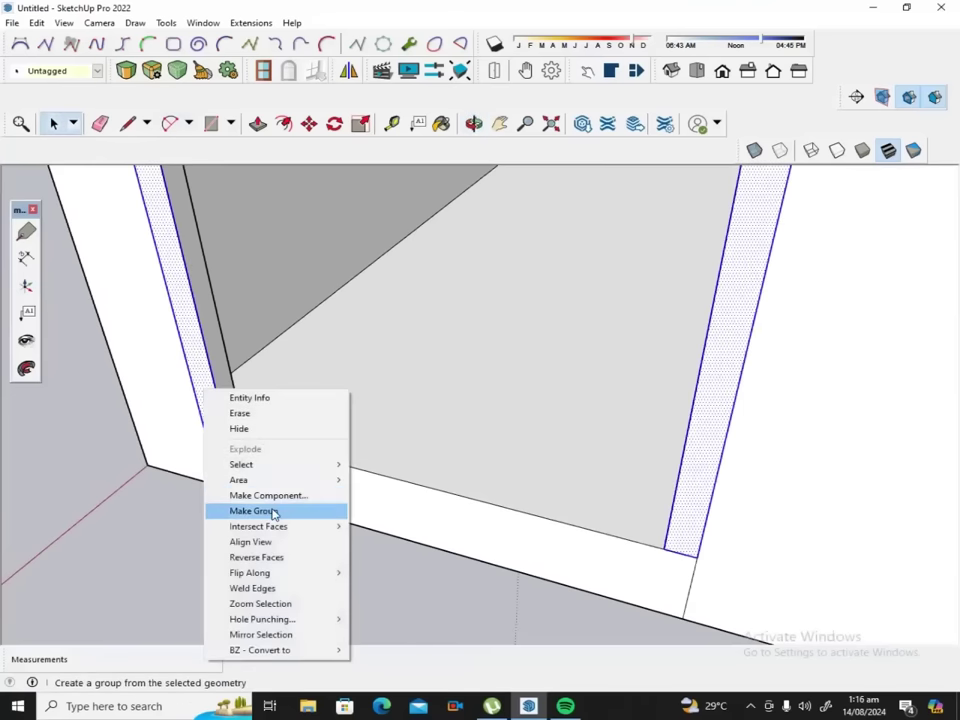
click(272, 511)
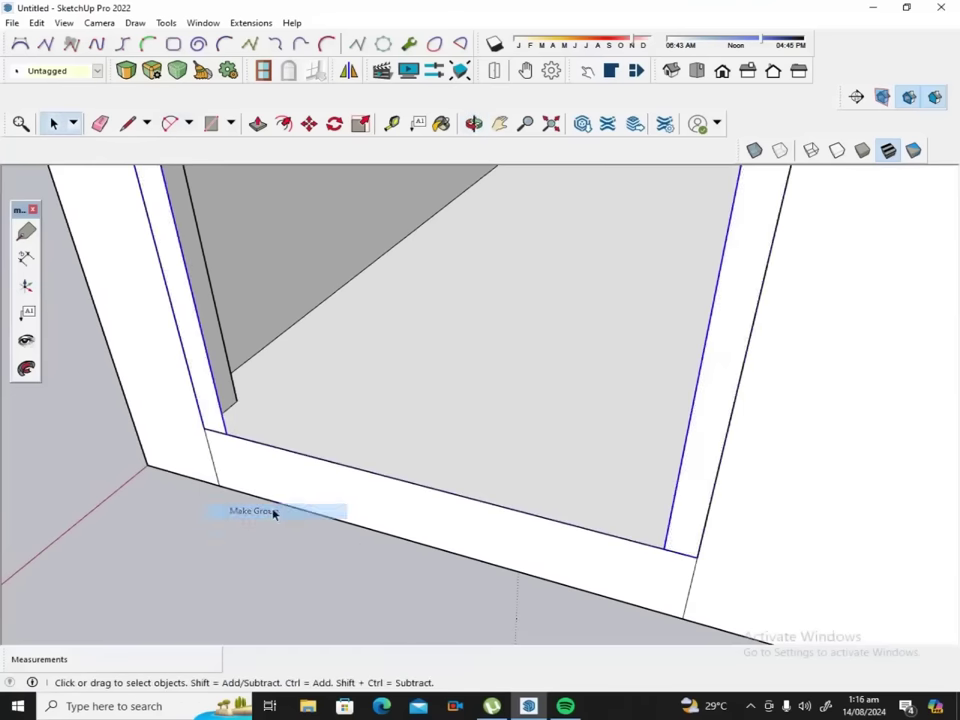
double_click(199, 385)
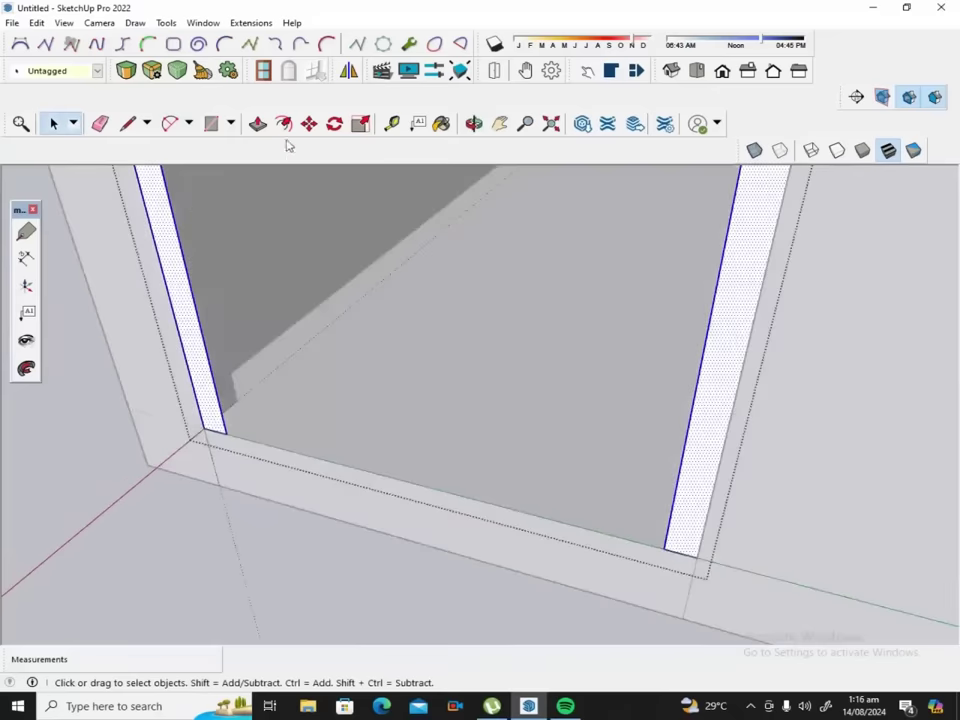
Push/Pull the frame strips outward 3 inches from the wall.
click(258, 124)
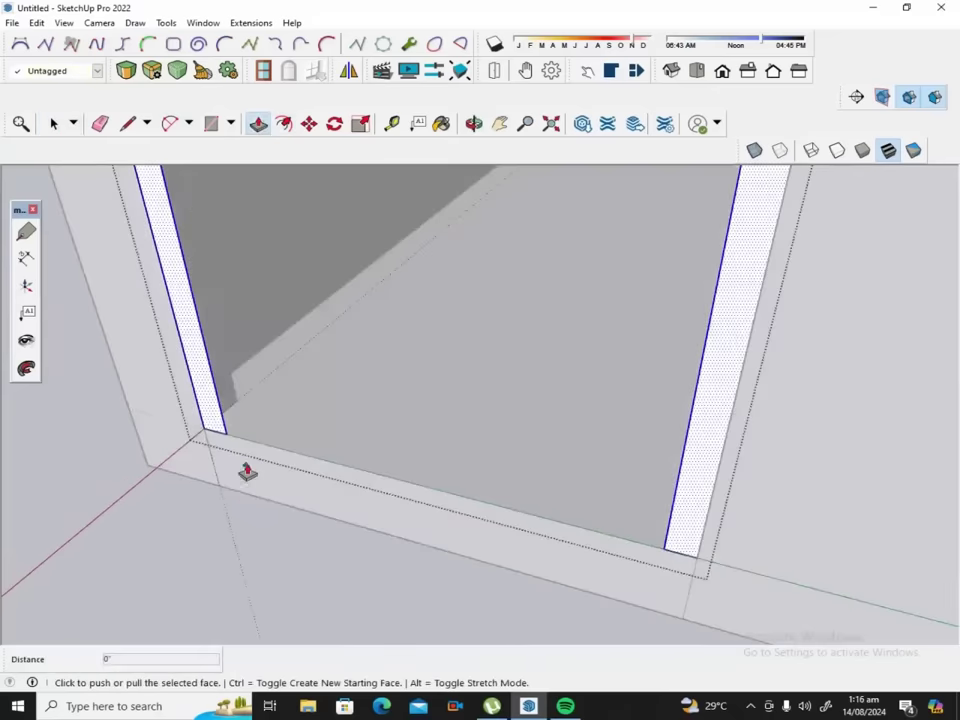
click(228, 428)
text(3)
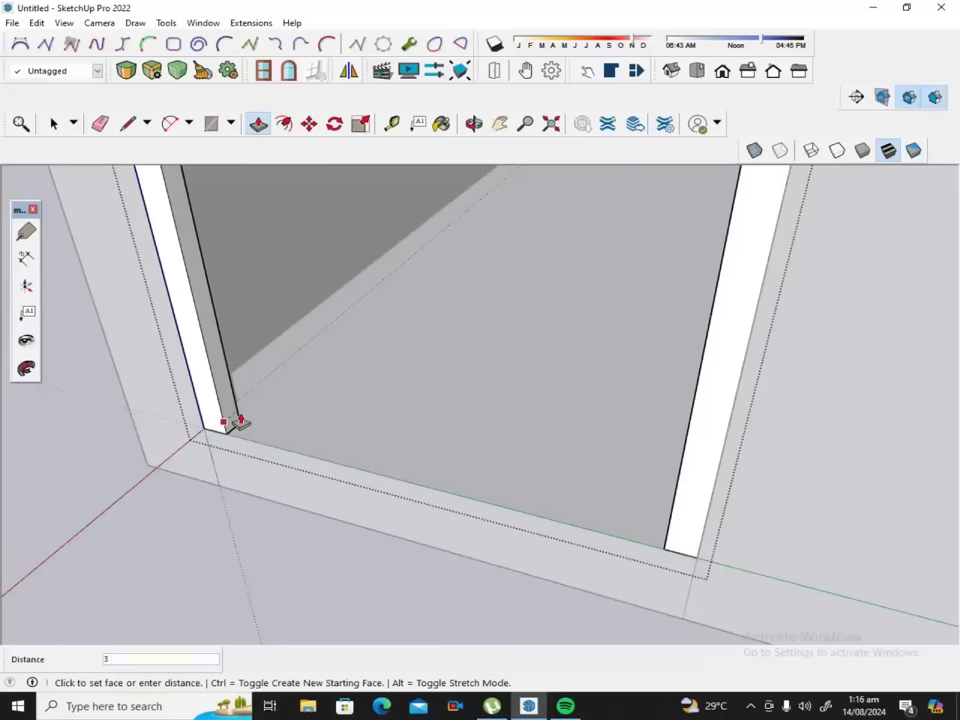
text(')
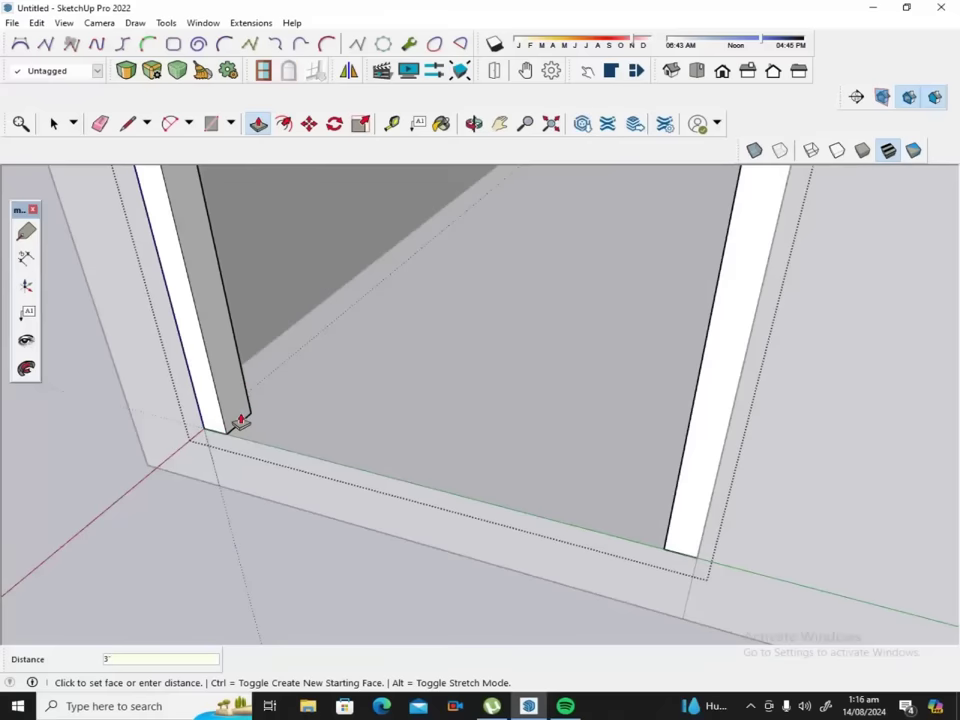
scroll(238, 420, down, 2)
scroll(253, 426, down, 2)
scroll(298, 430, down, 2)
scroll(302, 430, down, 3)
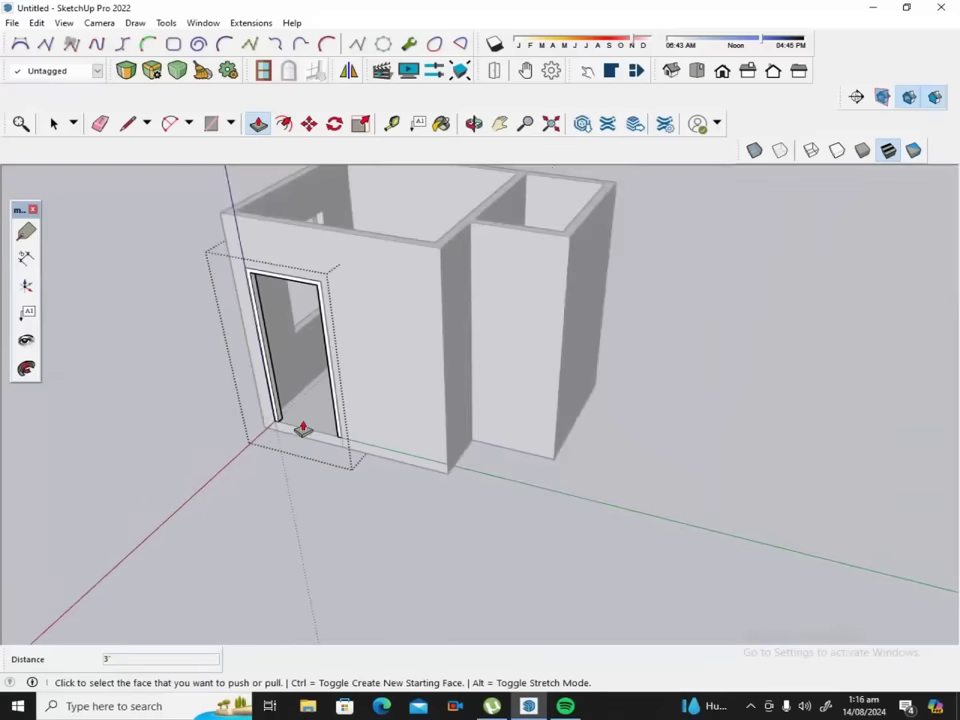
Orbit round to the window wall and zoom in on the window opening.
click(474, 123)
mouse_move(281, 249)
mouse_down()
mouse_move(482, 255)
mouse_move(265, 310)
mouse_move(281, 313)
mouse_move(561, 235)
mouse_up()
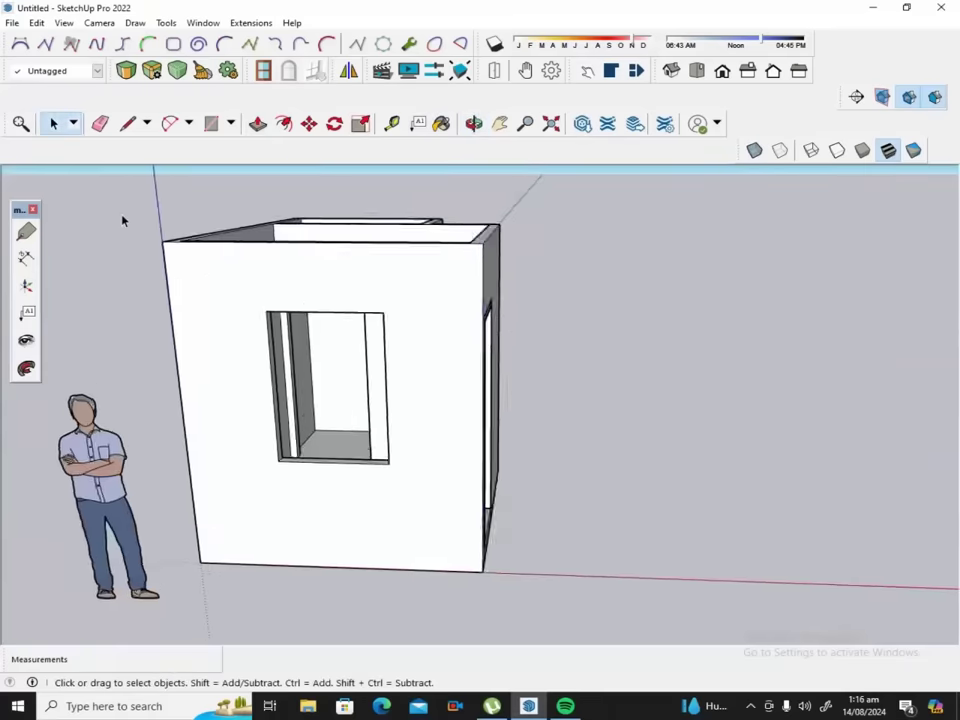
scroll(255, 267, up, 2)
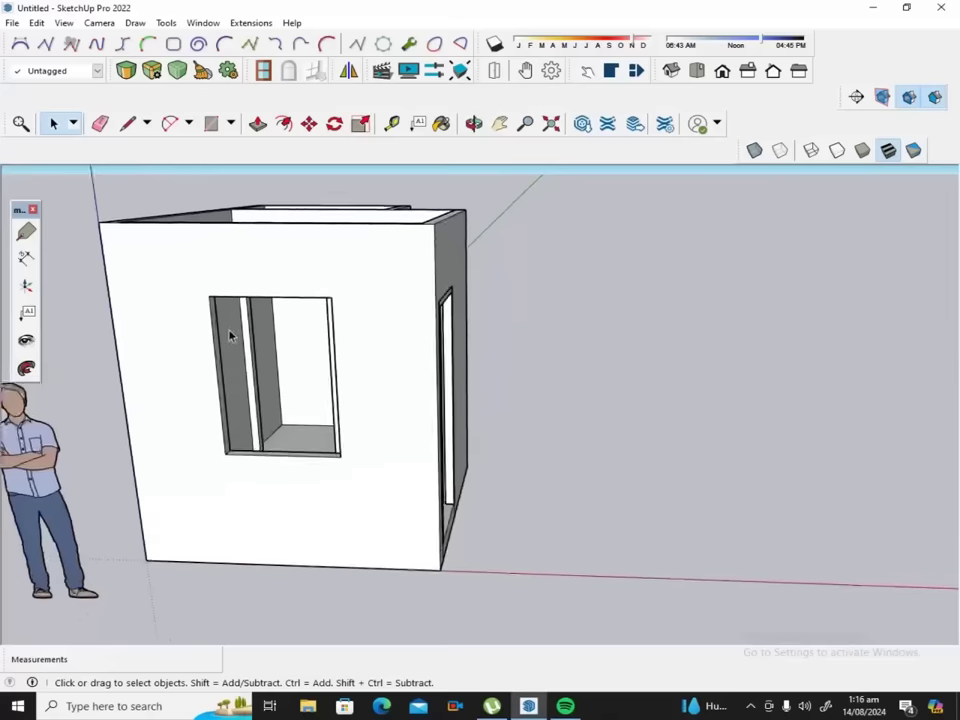
scroll(230, 335, up, 2)
scroll(230, 335, up, 1)
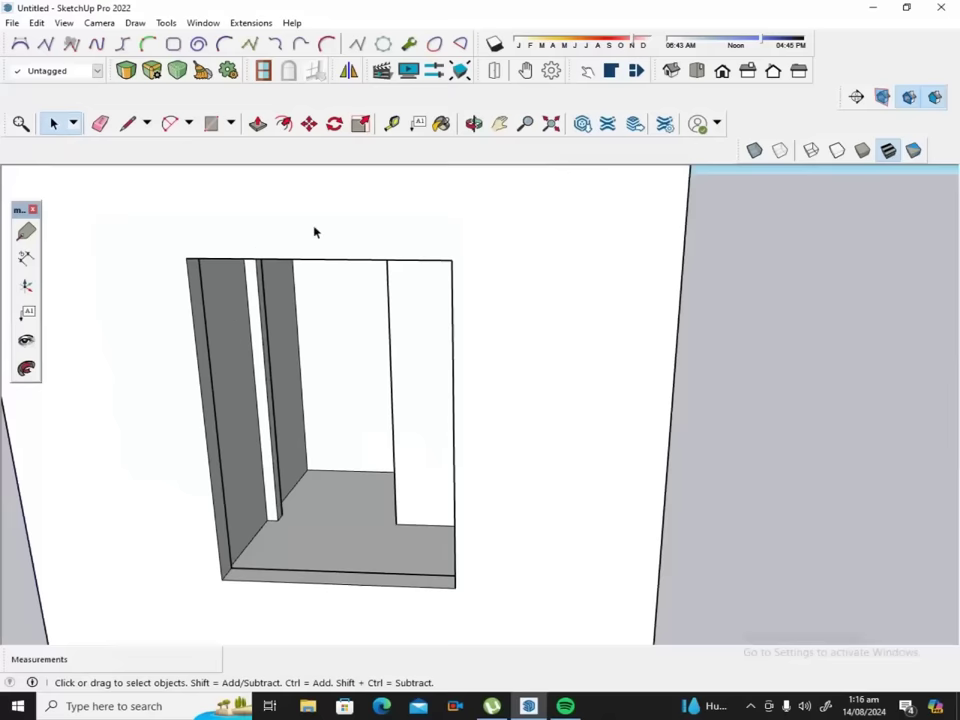
click(392, 123)
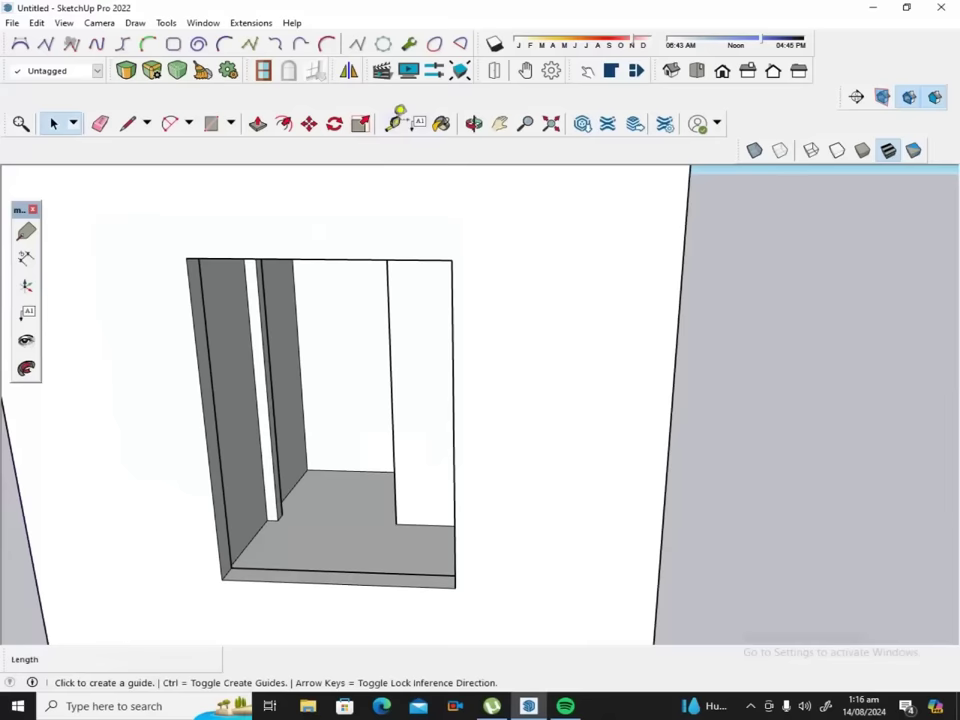
click(194, 331)
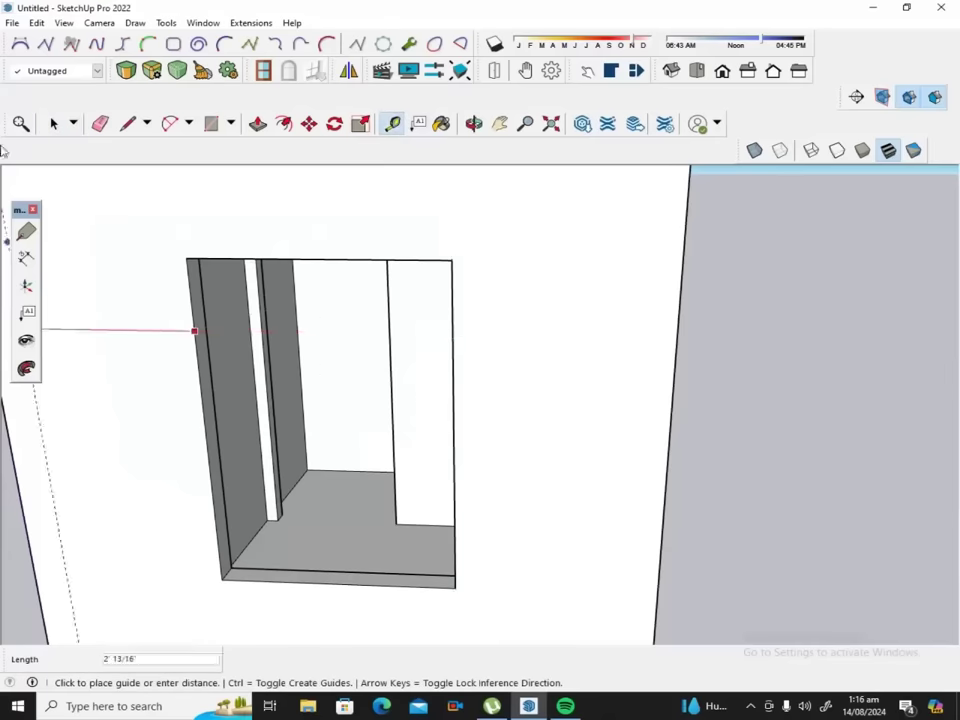
click(55, 125)
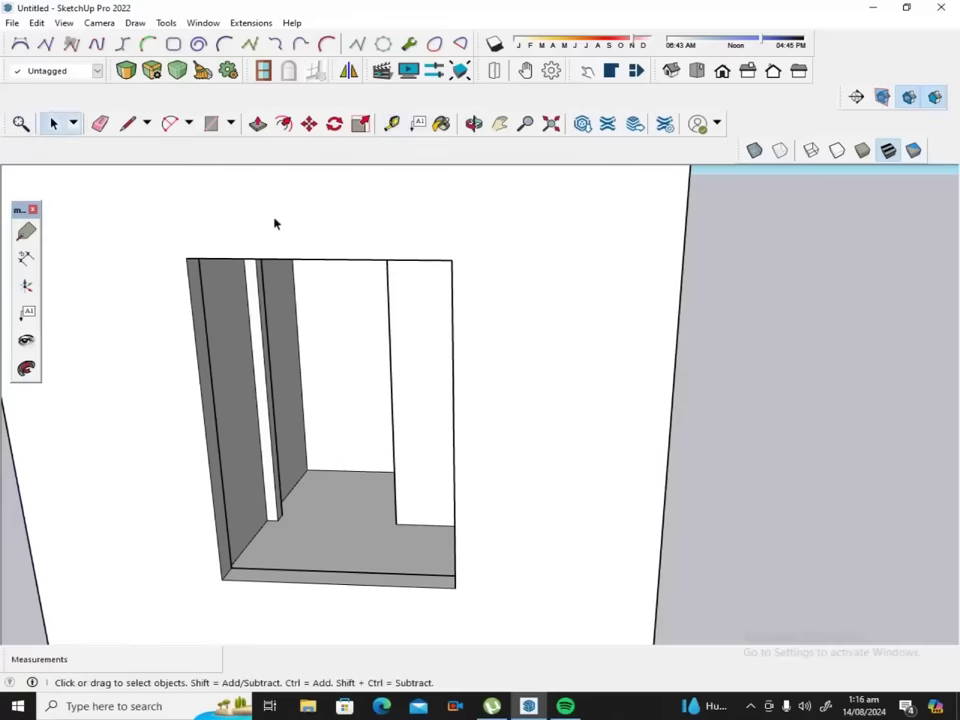
Push/Pull the window opening's left side face by 2 inches.
click(473, 123)
drag(390, 220, 268, 225)
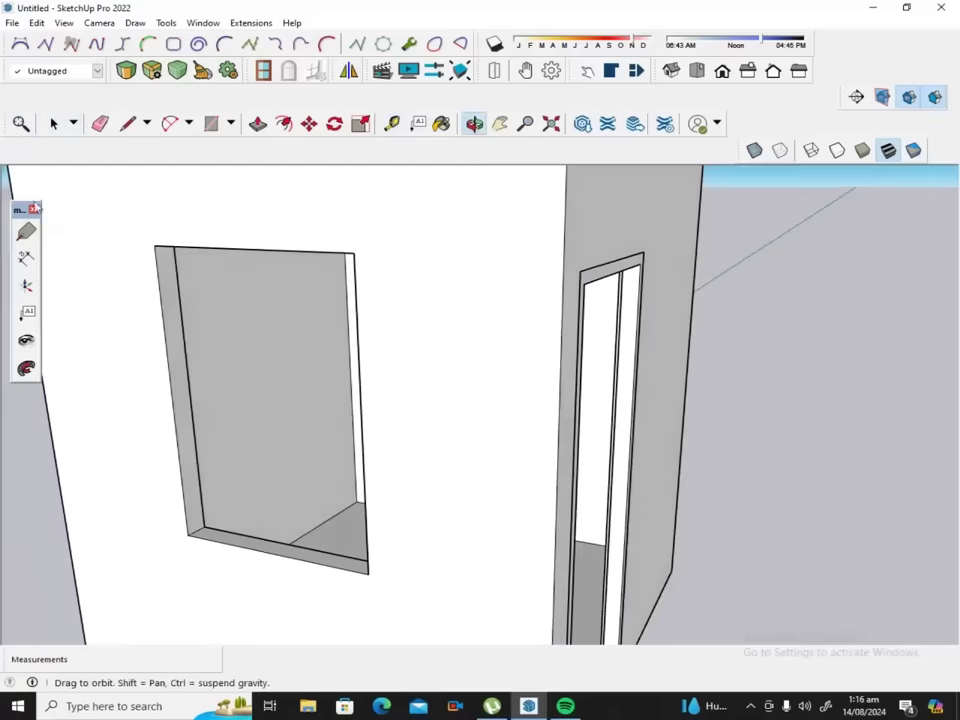
click(54, 123)
scroll(150, 248, up, 2)
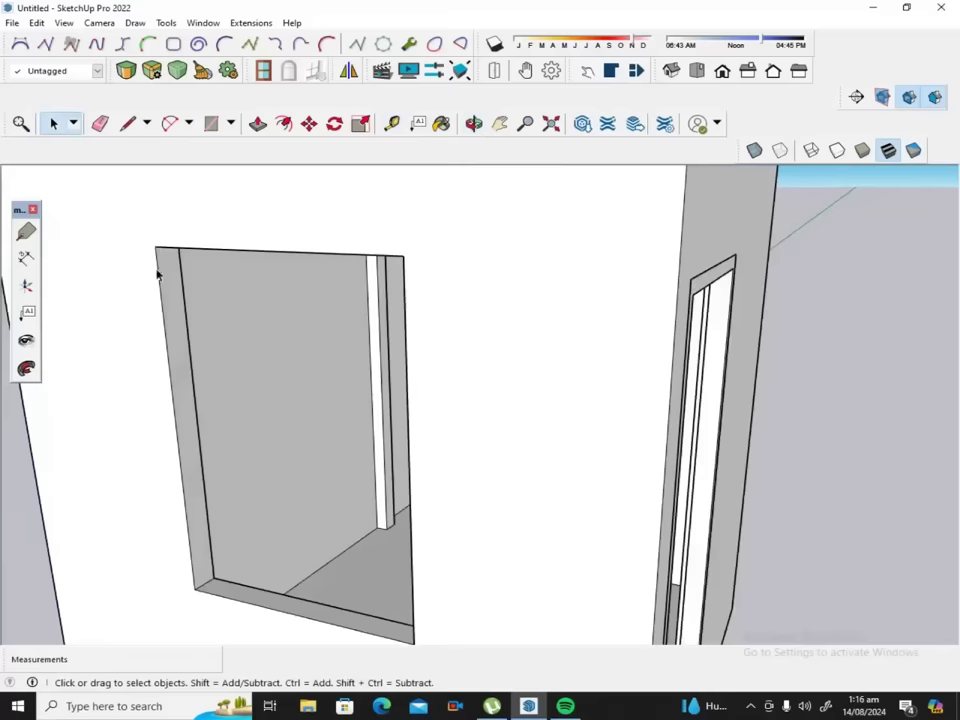
click(259, 125)
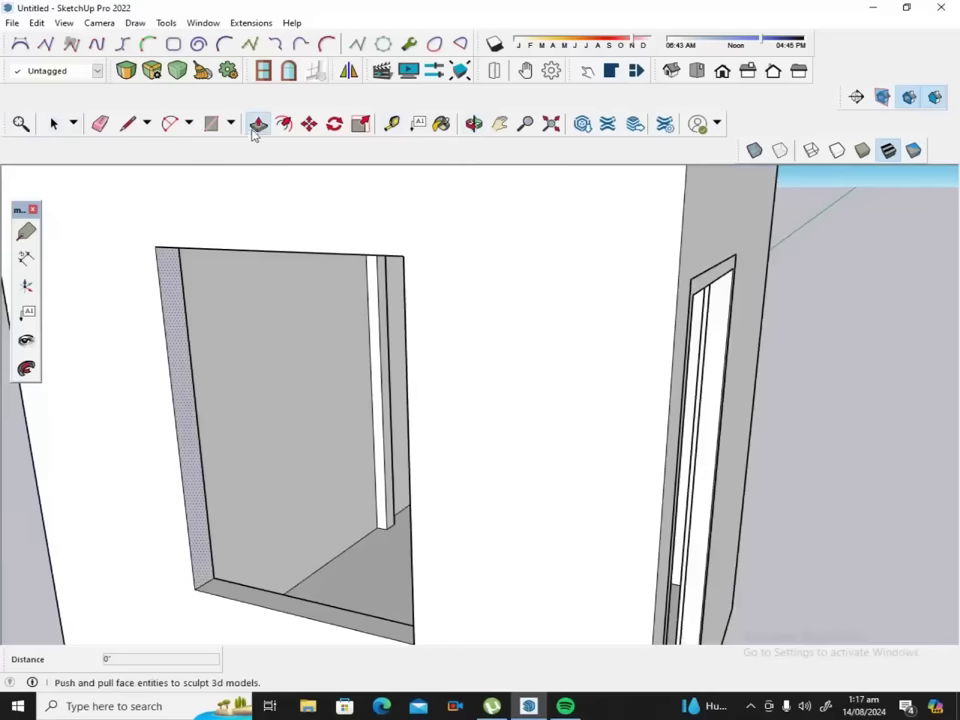
click(166, 304)
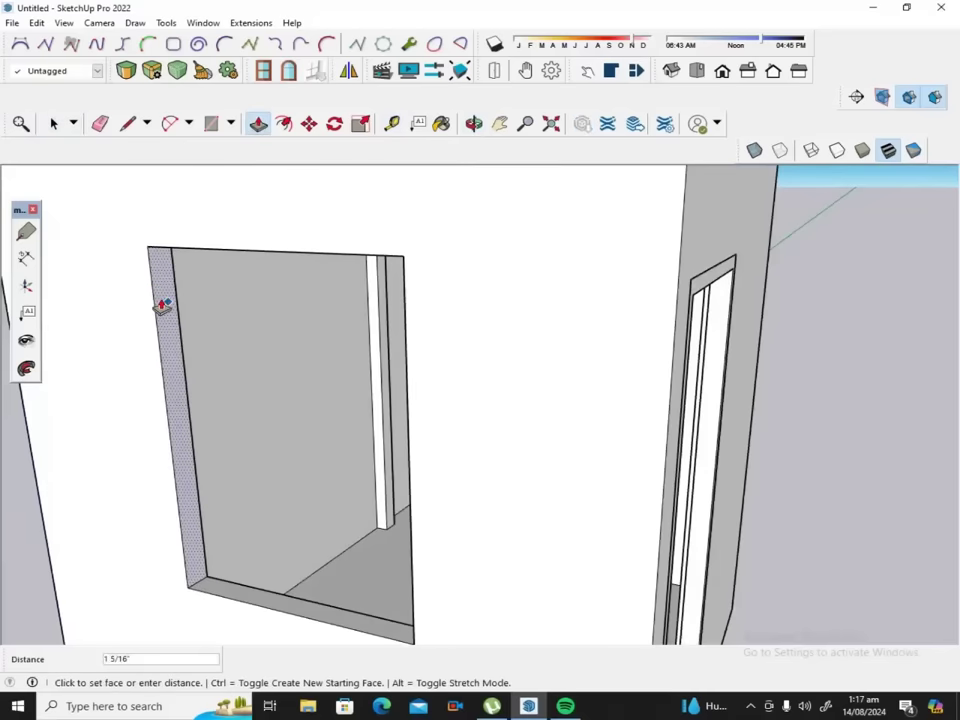
text(")
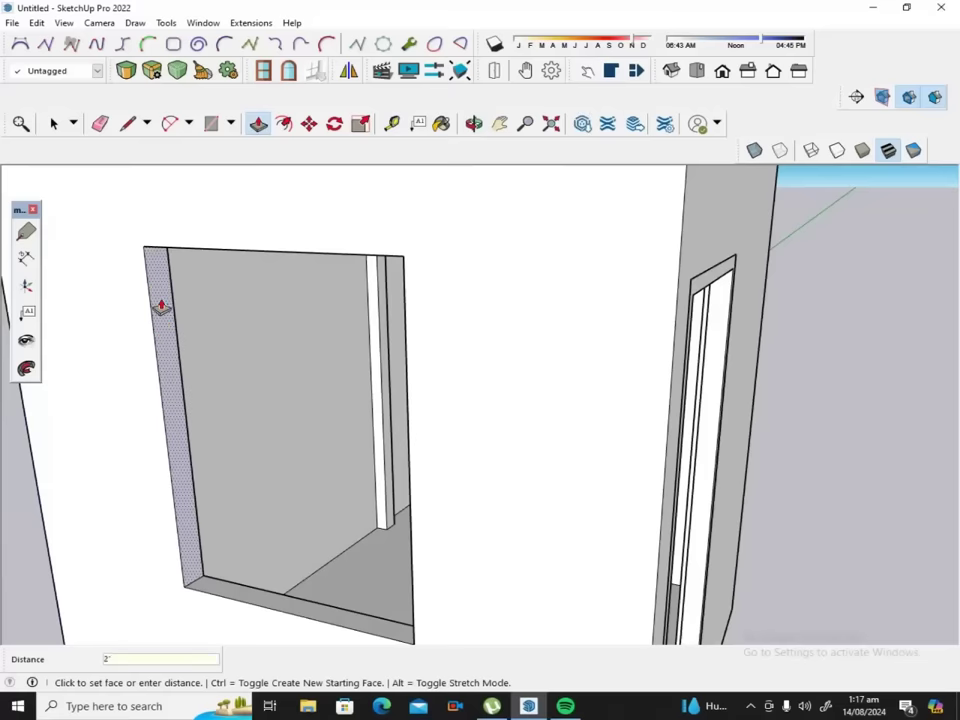
click(474, 124)
mouse_move(422, 377)
mouse_down()
mouse_move(456, 396)
mouse_move(681, 401)
mouse_up()
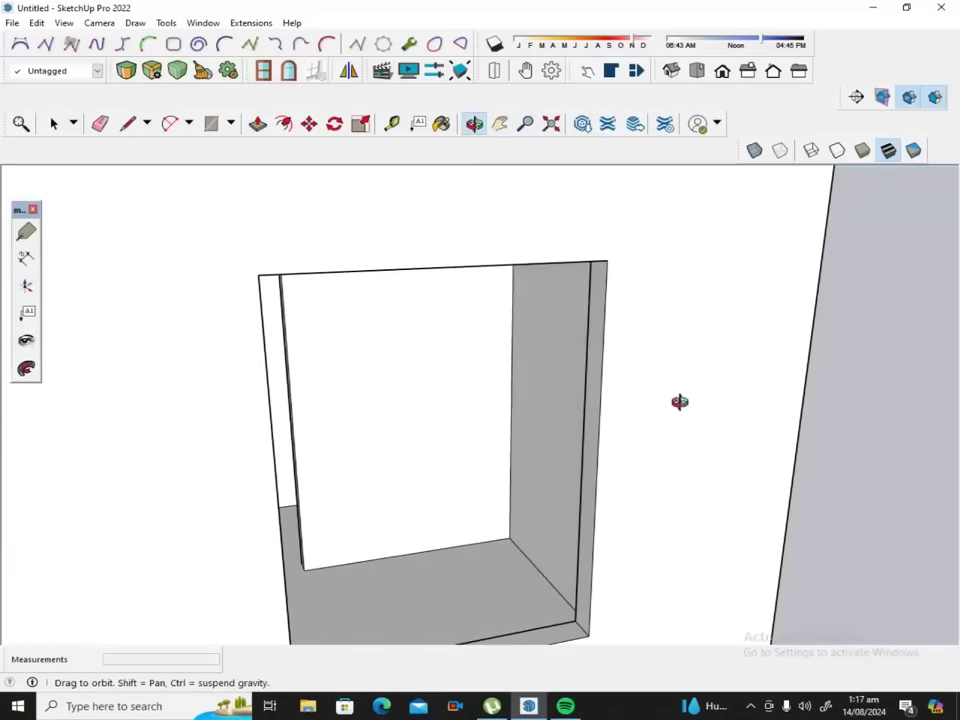
Undo the wrong push/pull and pull the opening's right side face out 2 inches.
click(258, 124)
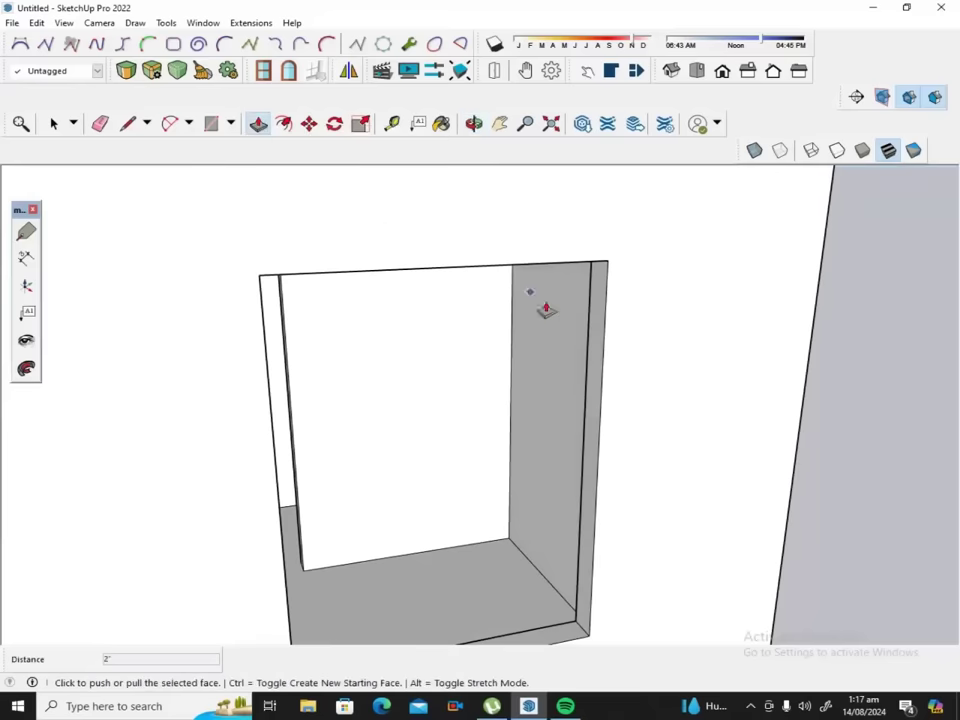
click(593, 347)
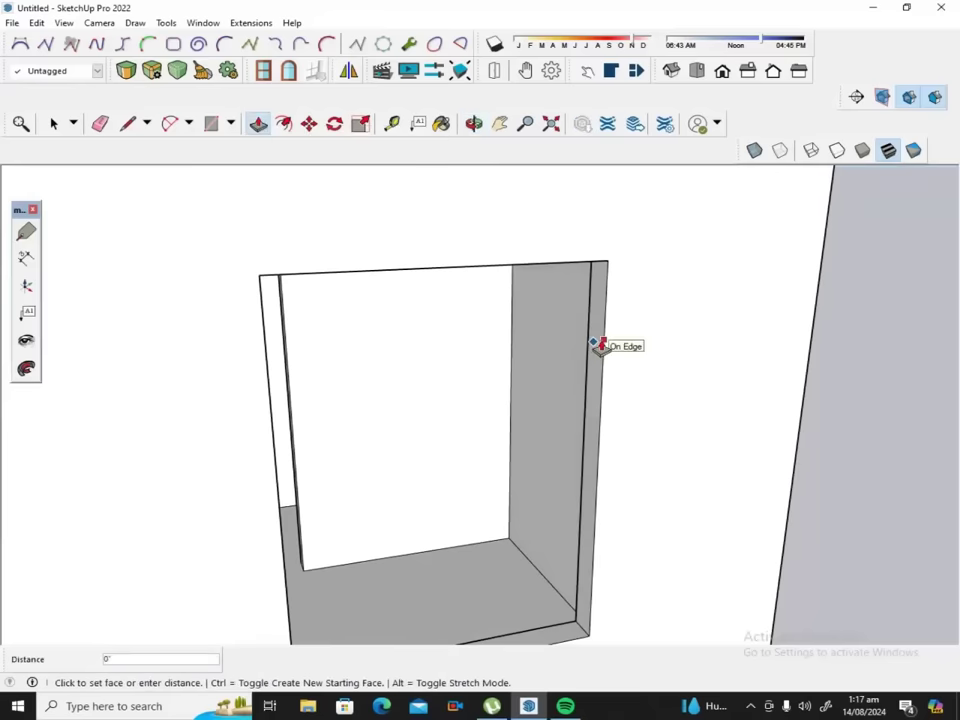
key(Escape)
click(37, 22)
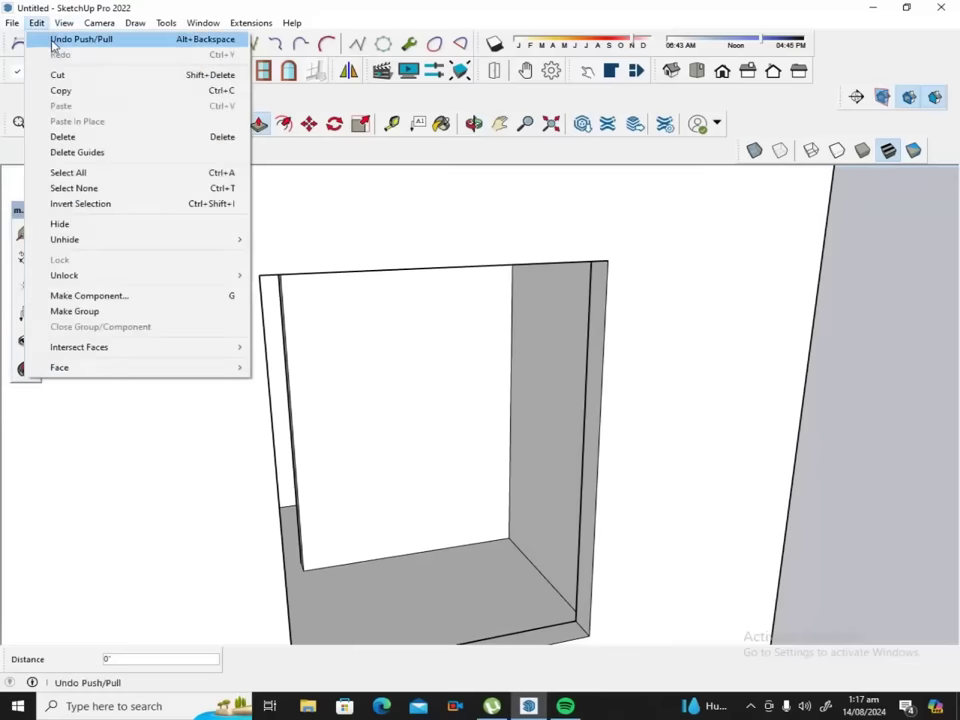
click(53, 42)
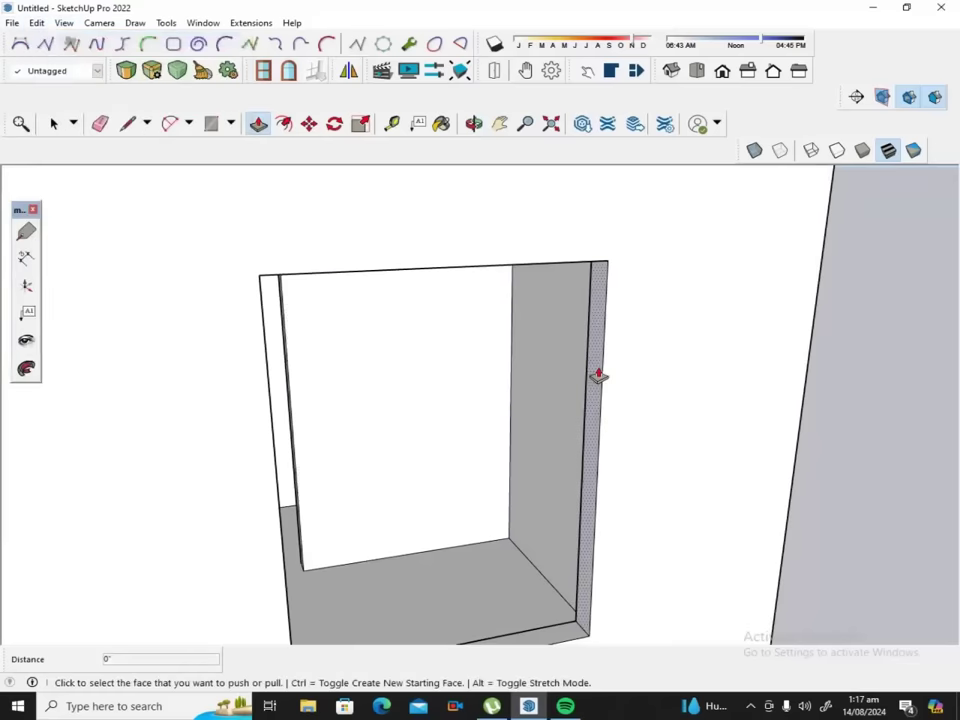
click(597, 376)
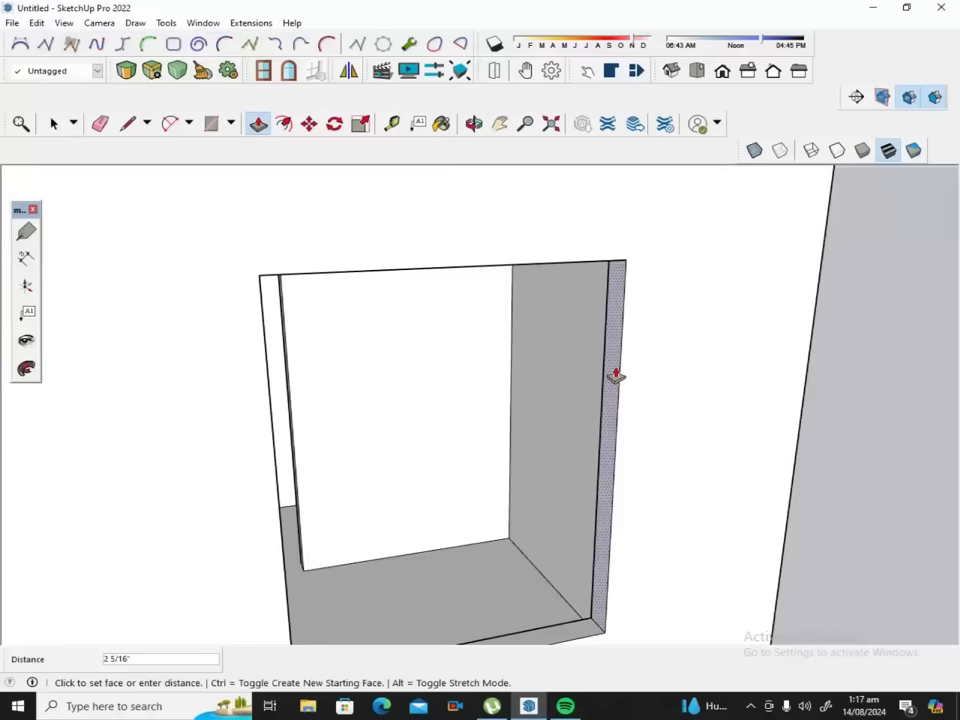
text(")
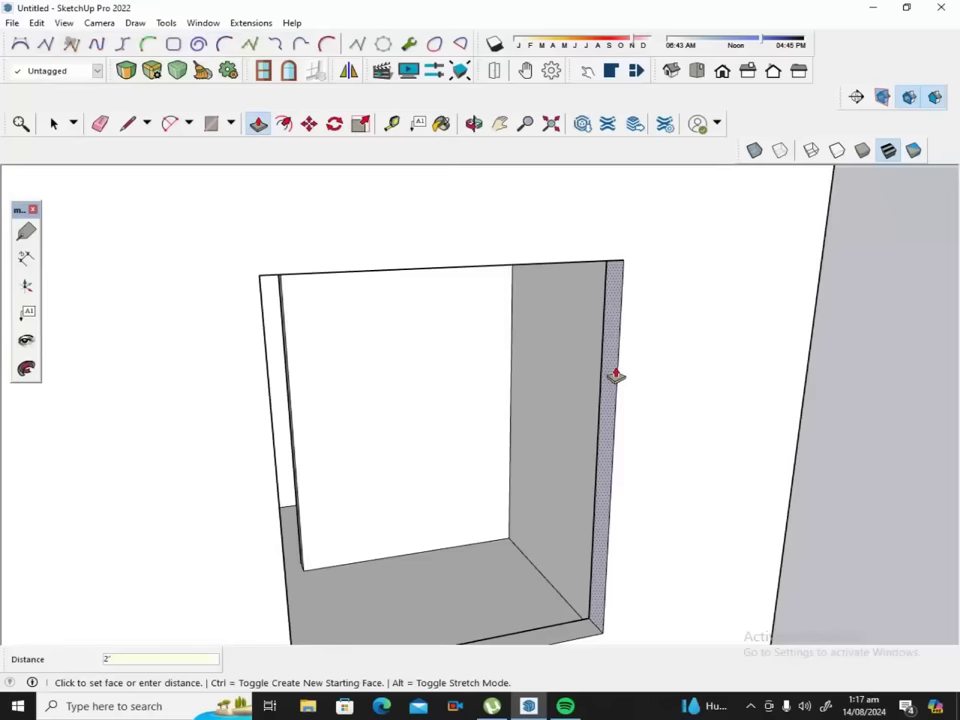
key(Return)
scroll(605, 368, down, 3)
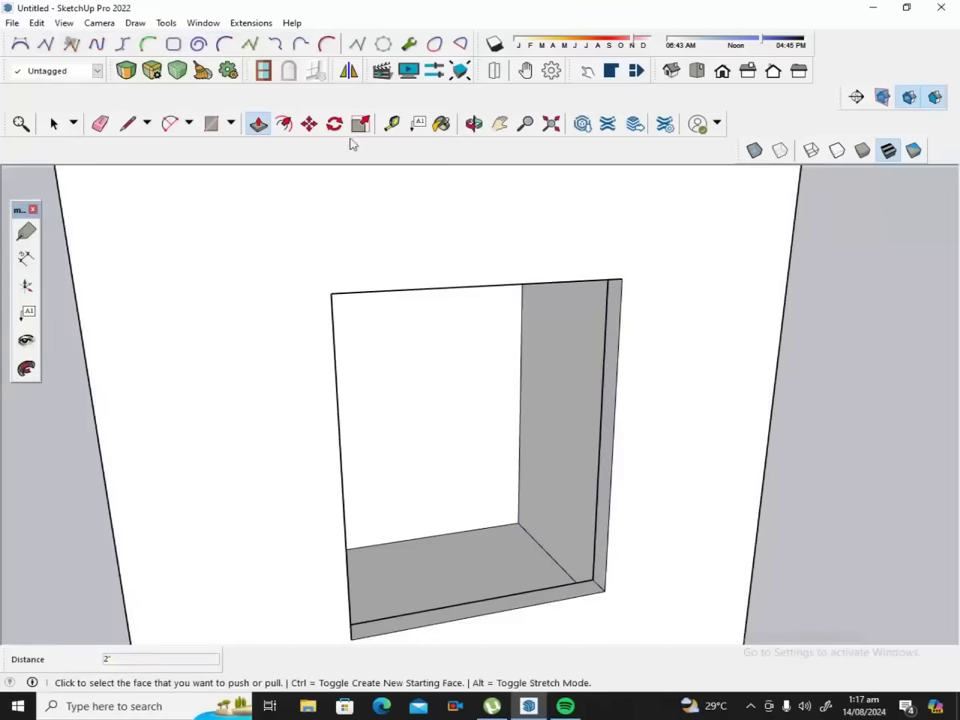
Place a guide 5 inches out from the window opening's left edge.
click(391, 123)
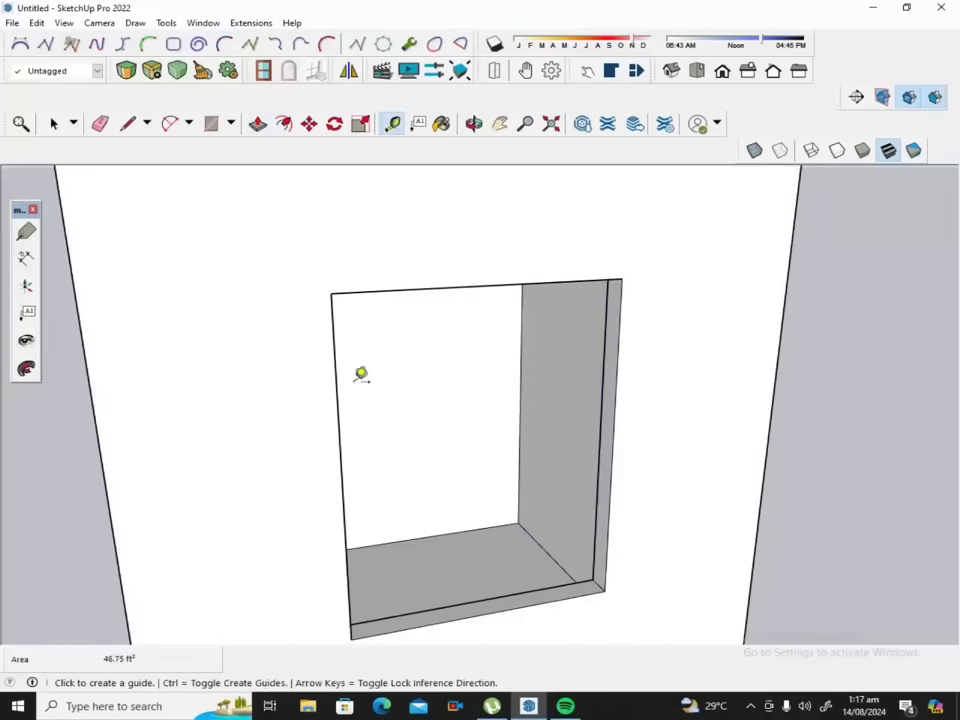
click(338, 406)
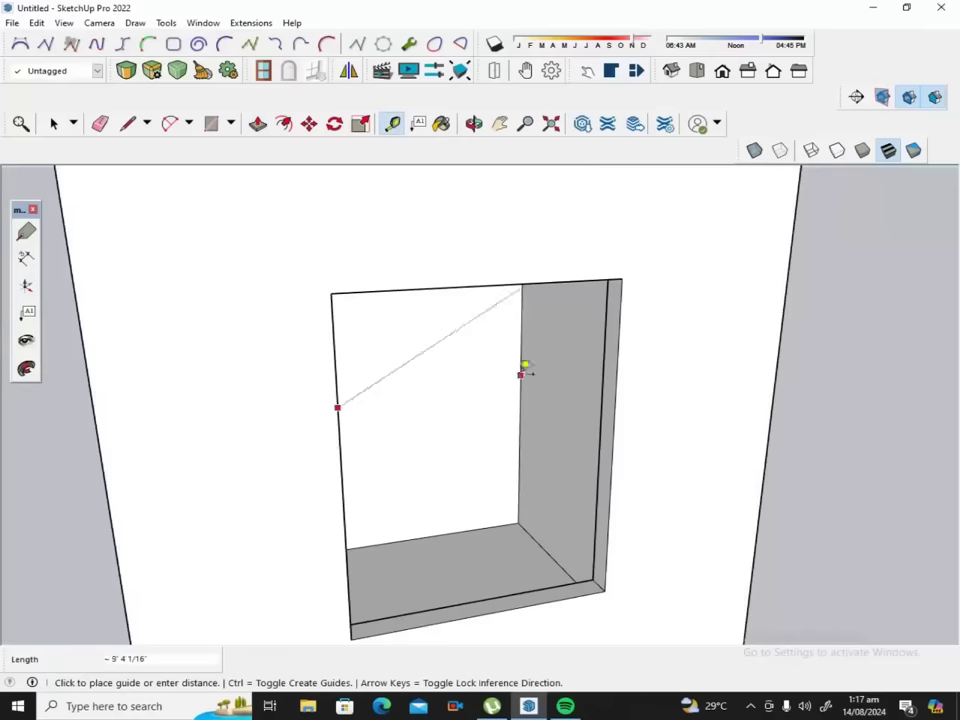
text(5)
key(Return)
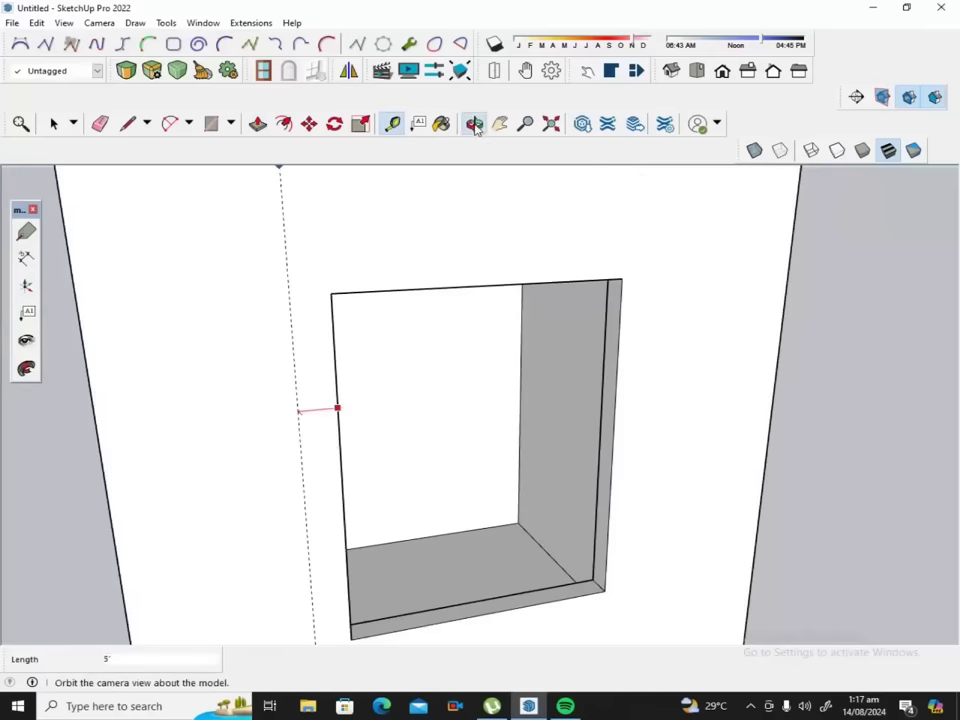
Draw a rectangle over the window opening and offset it 2 inches inward.
click(473, 123)
mouse_move(521, 236)
mouse_down()
mouse_move(474, 249)
mouse_move(392, 240)
mouse_move(382, 212)
mouse_up()
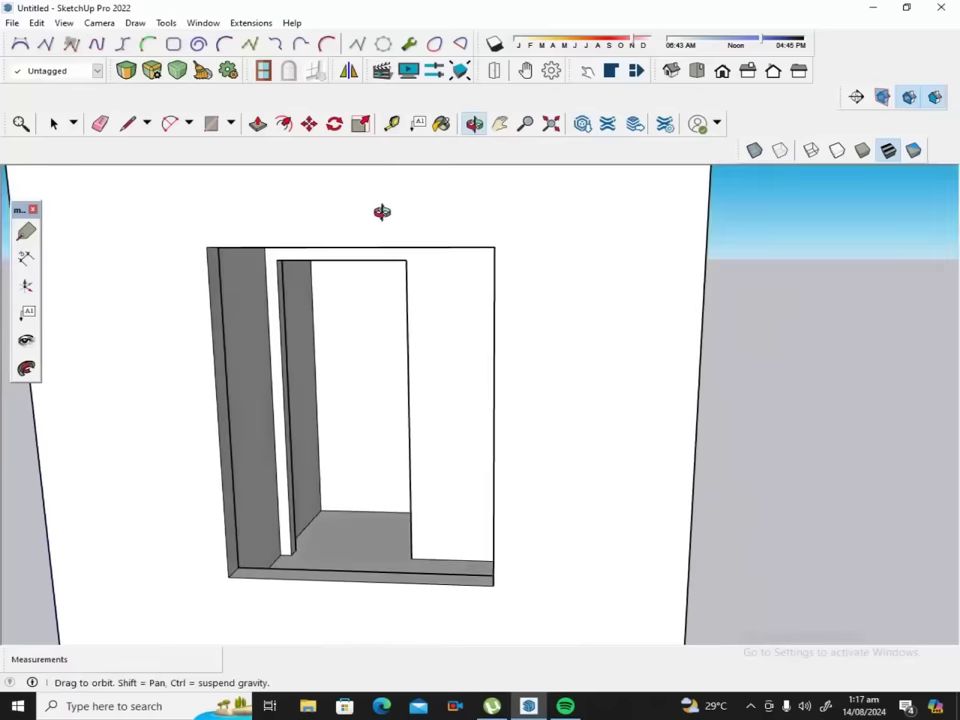
click(211, 123)
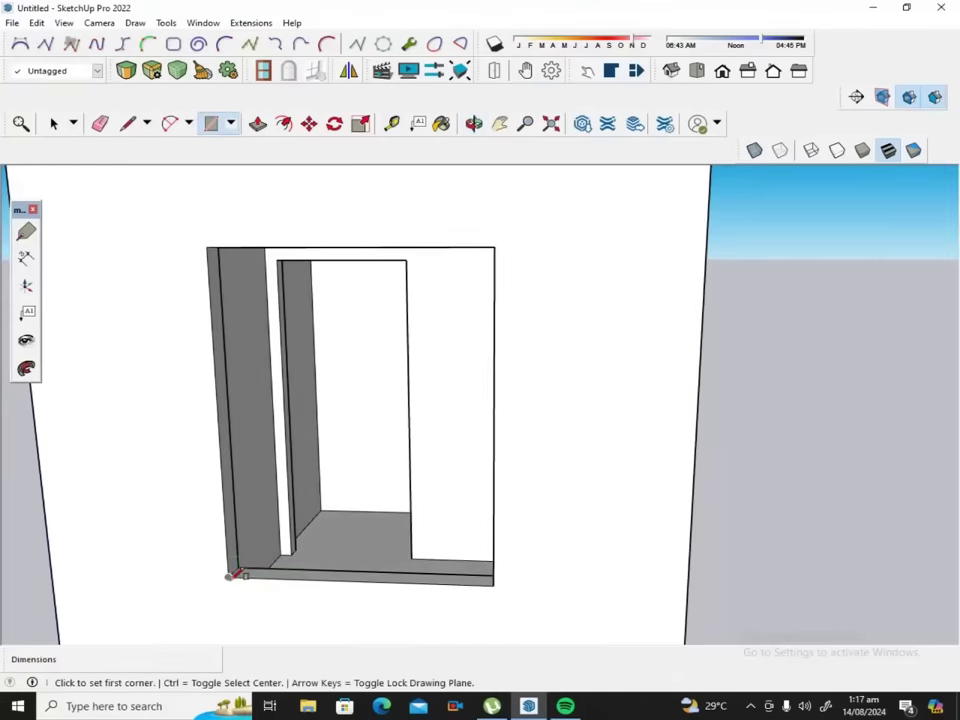
click(229, 577)
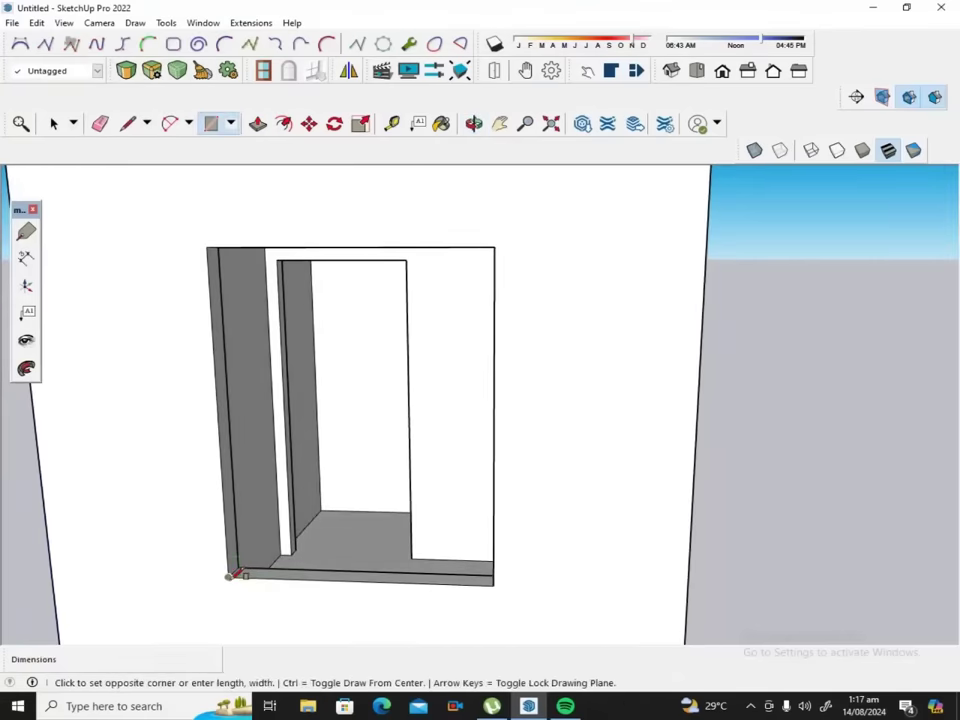
click(495, 248)
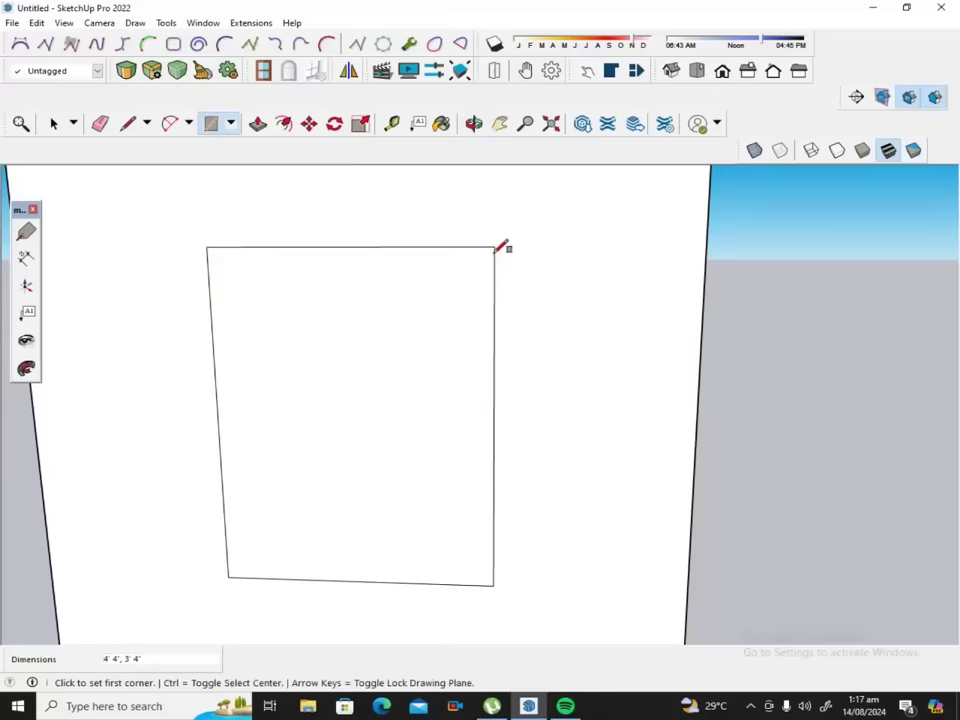
click(286, 124)
click(314, 257)
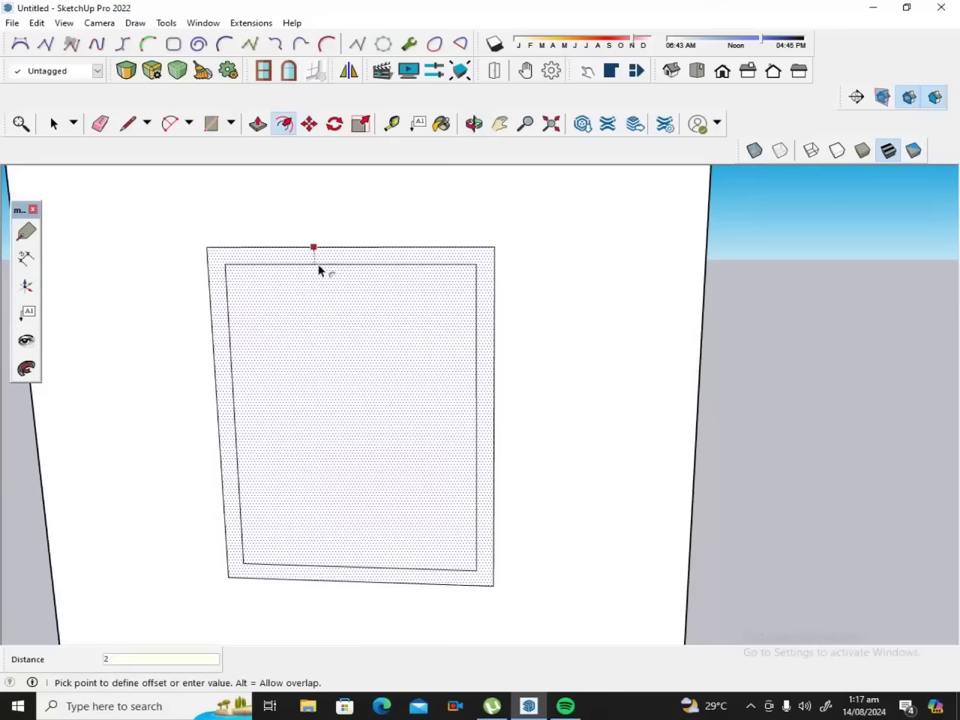
key(Return)
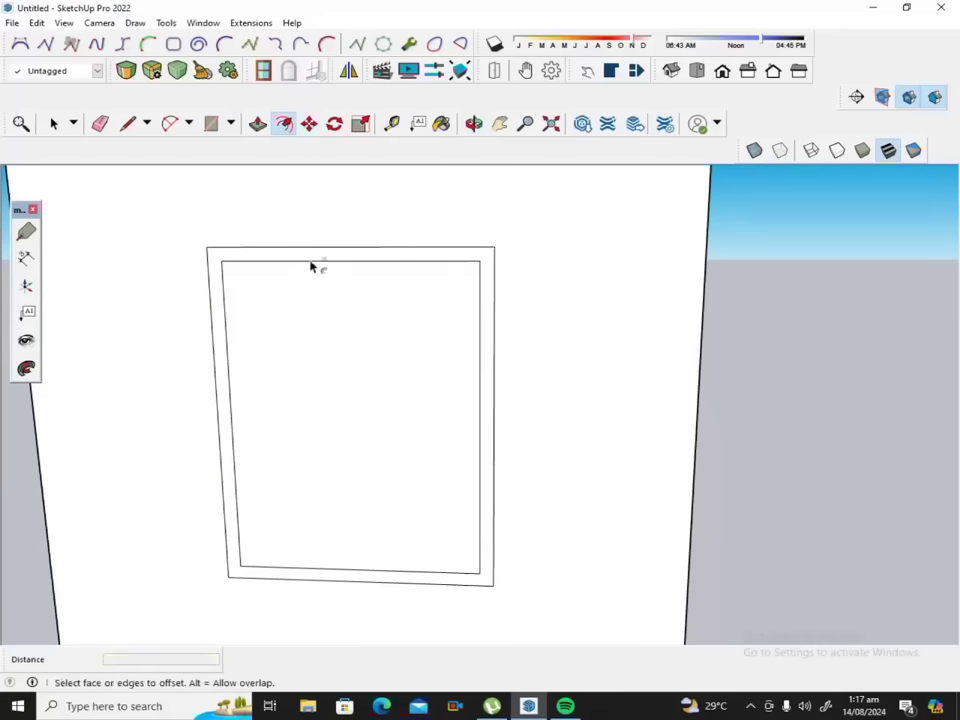
click(391, 123)
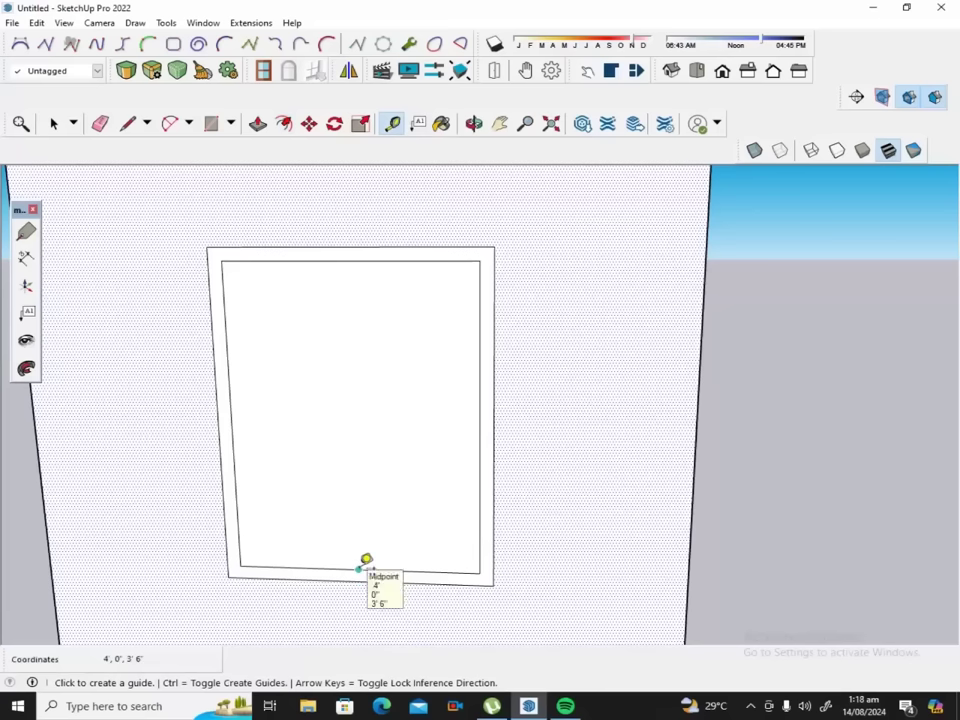
Start guides from the window frame's bottom midpoint and left inner edge, then abandon them.
click(358, 569)
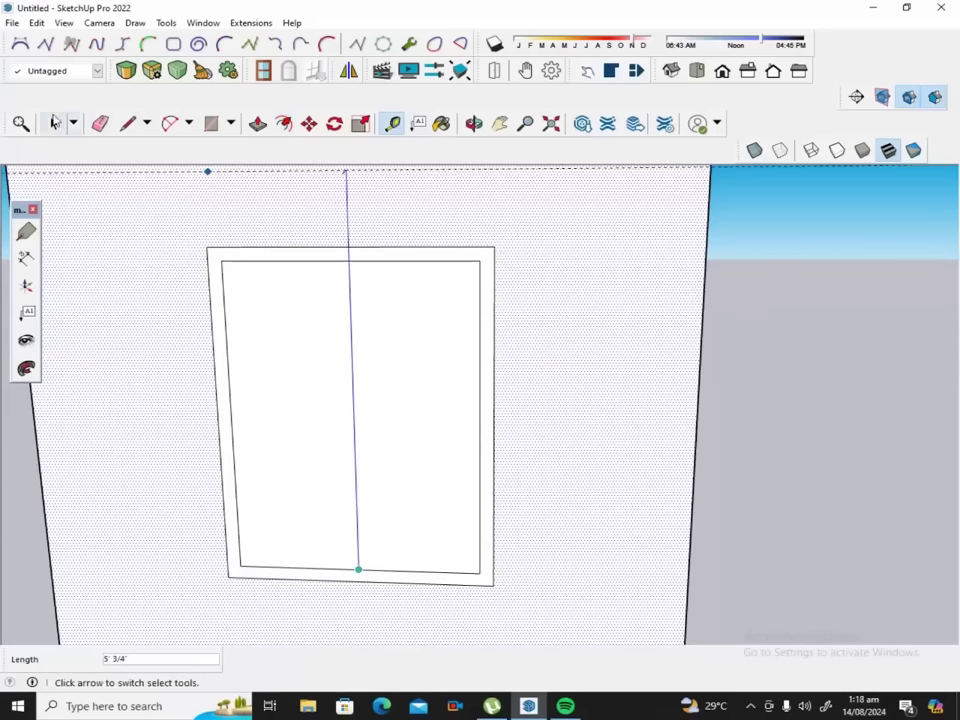
click(55, 123)
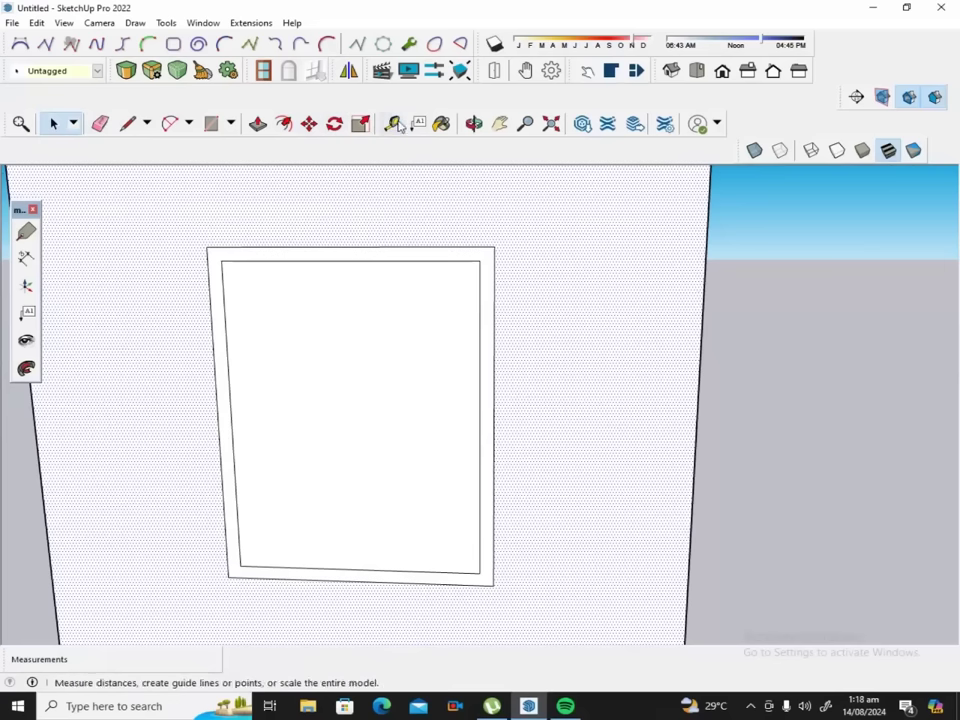
click(392, 123)
click(225, 319)
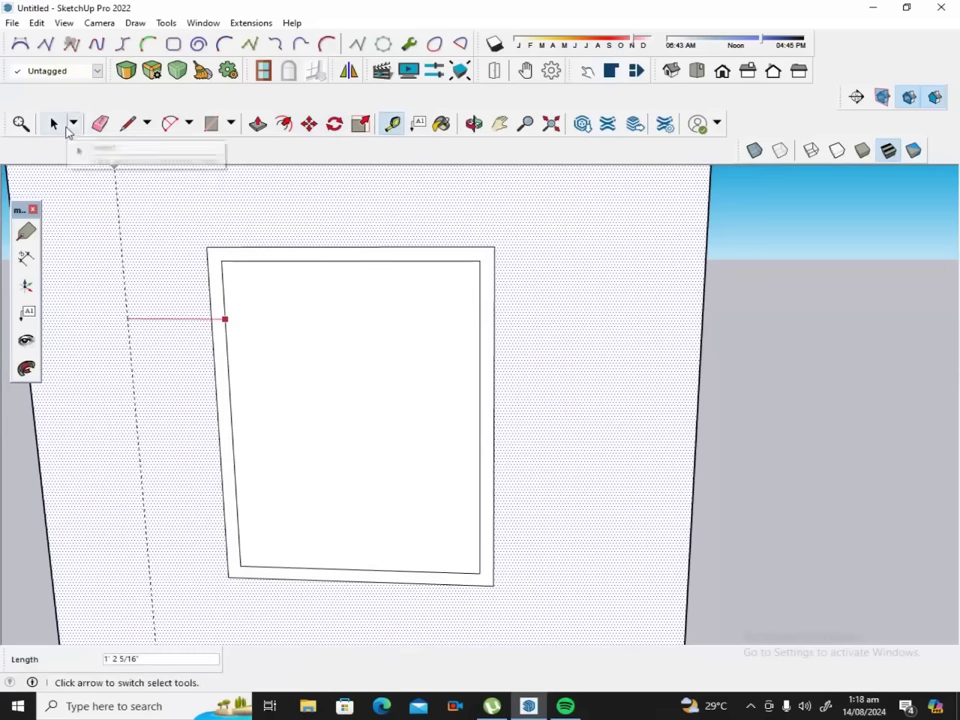
click(55, 123)
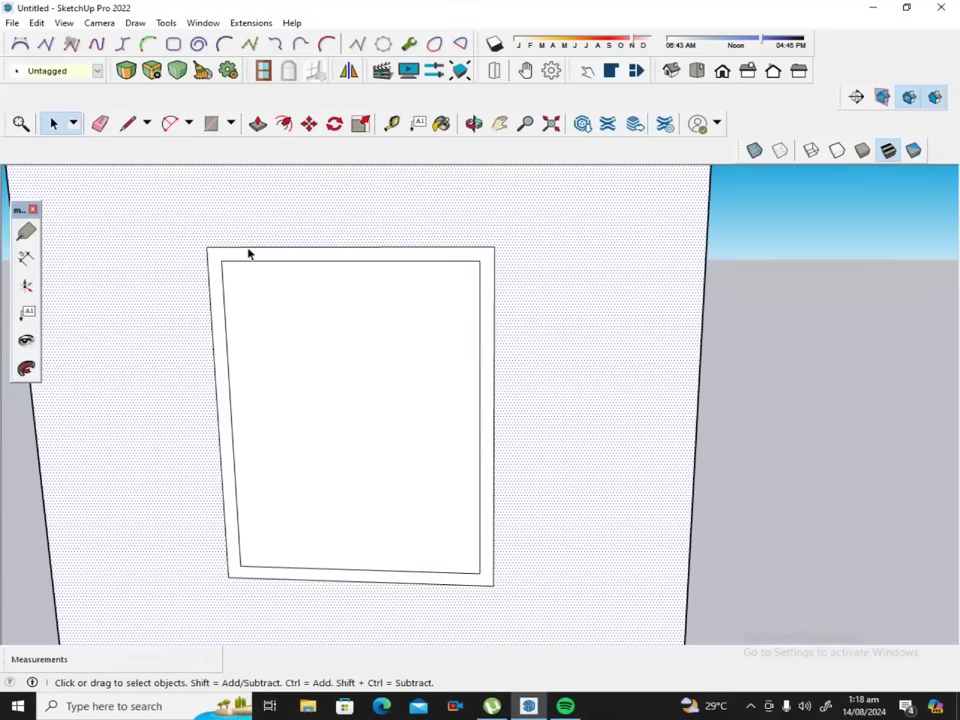
Orbit to show the side doorway and select the window's inner panel.
scroll(249, 252, down, 2)
scroll(332, 255, down, 2)
scroll(332, 255, down, 1)
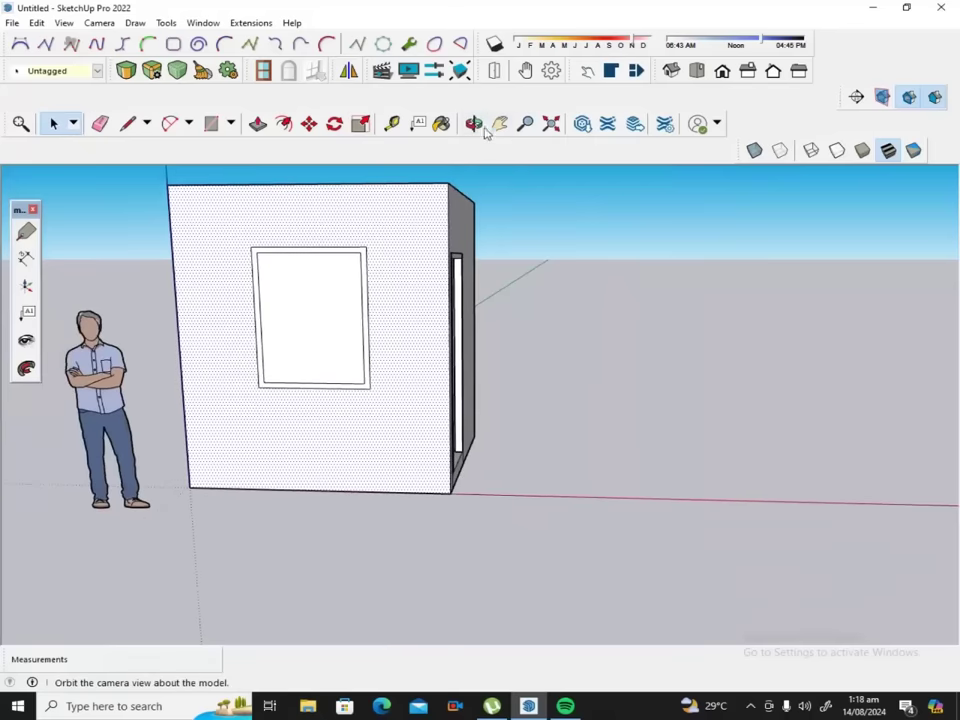
click(474, 124)
mouse_move(440, 227)
mouse_down()
mouse_move(224, 259)
mouse_move(281, 246)
mouse_move(388, 264)
mouse_up()
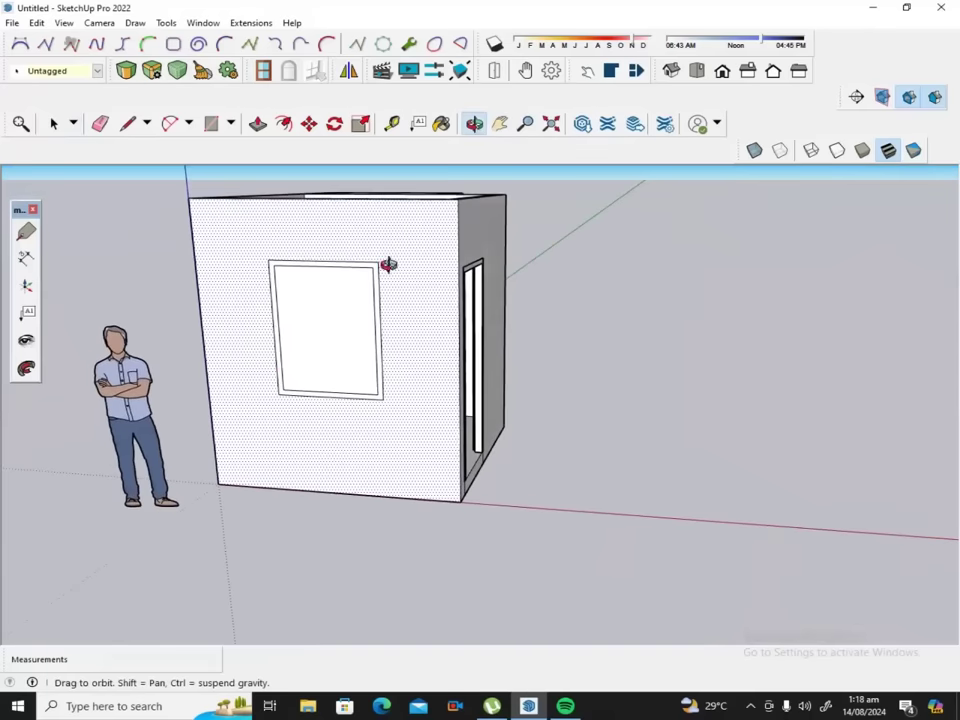
scroll(250, 372, up, 2)
scroll(281, 358, up, 1)
scroll(285, 345, down, 1)
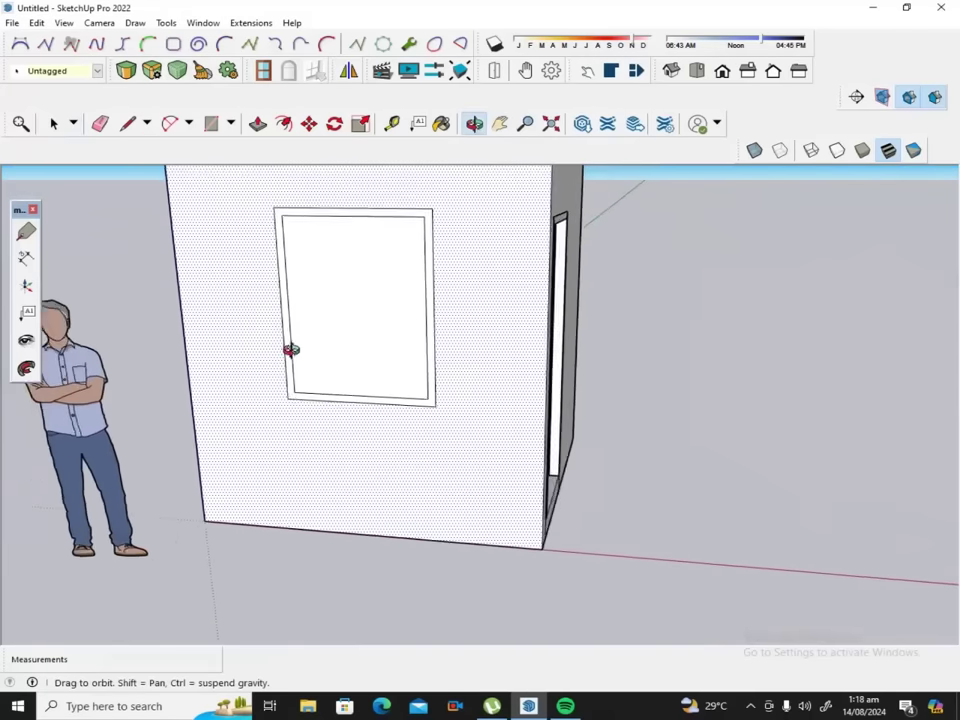
scroll(289, 349, down, 1)
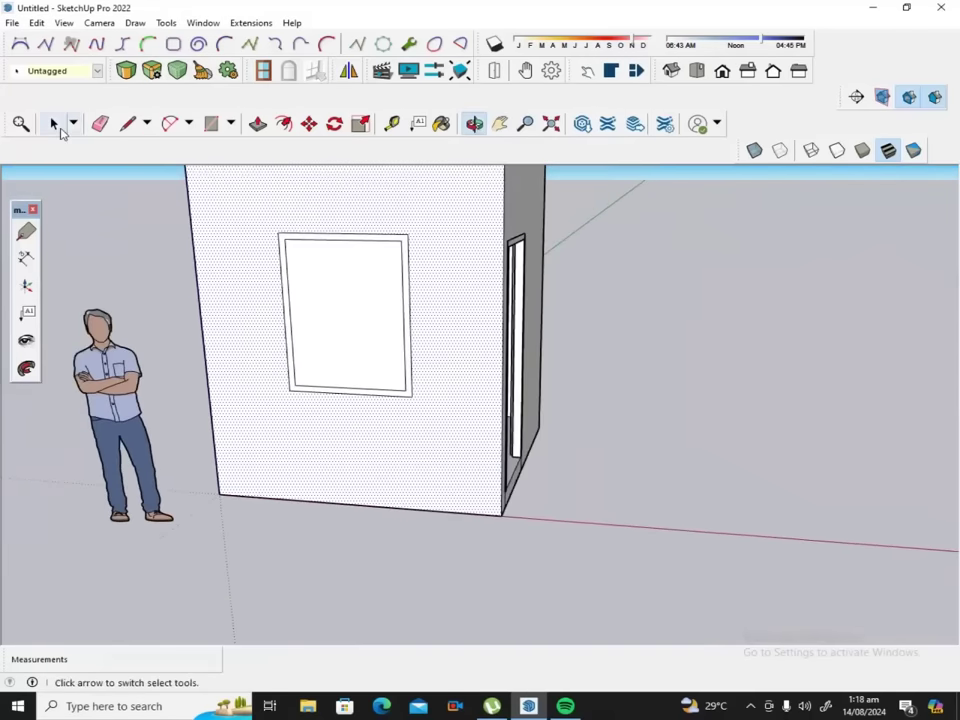
click(55, 124)
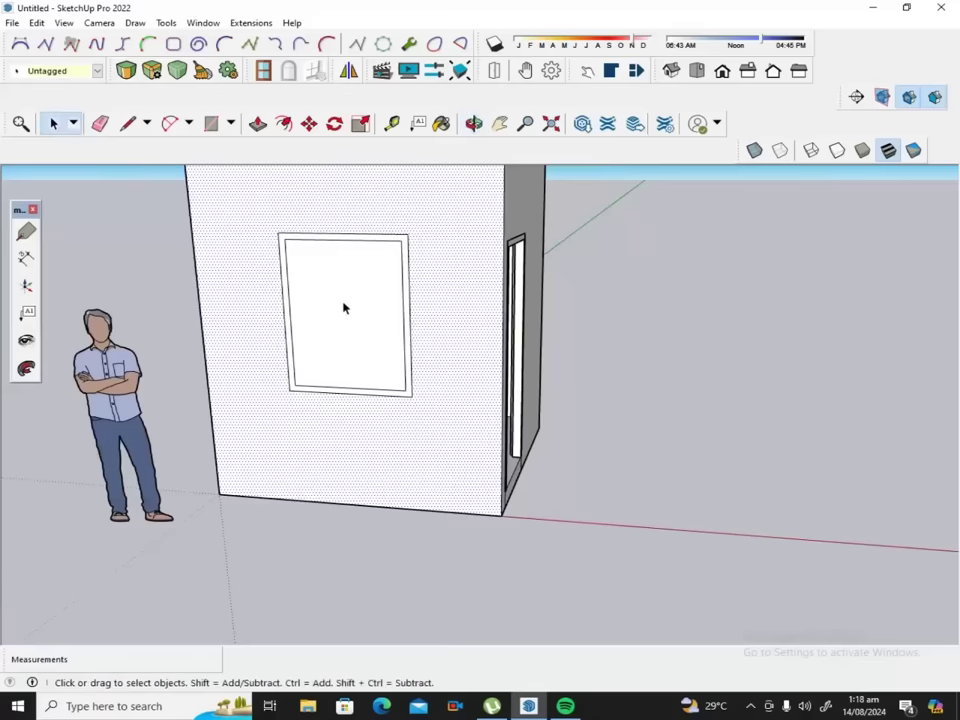
click(343, 308)
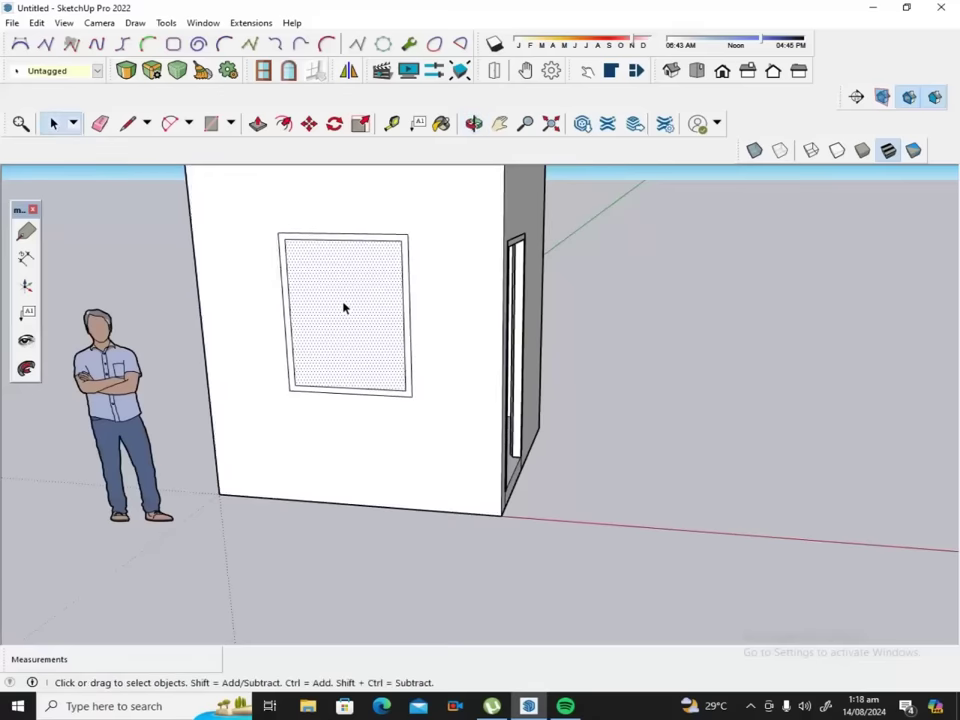
Erase the window's inner panel, interior frame pieces and inner rectangle's top, right and bottom edges.
right_click(343, 308)
click(378, 327)
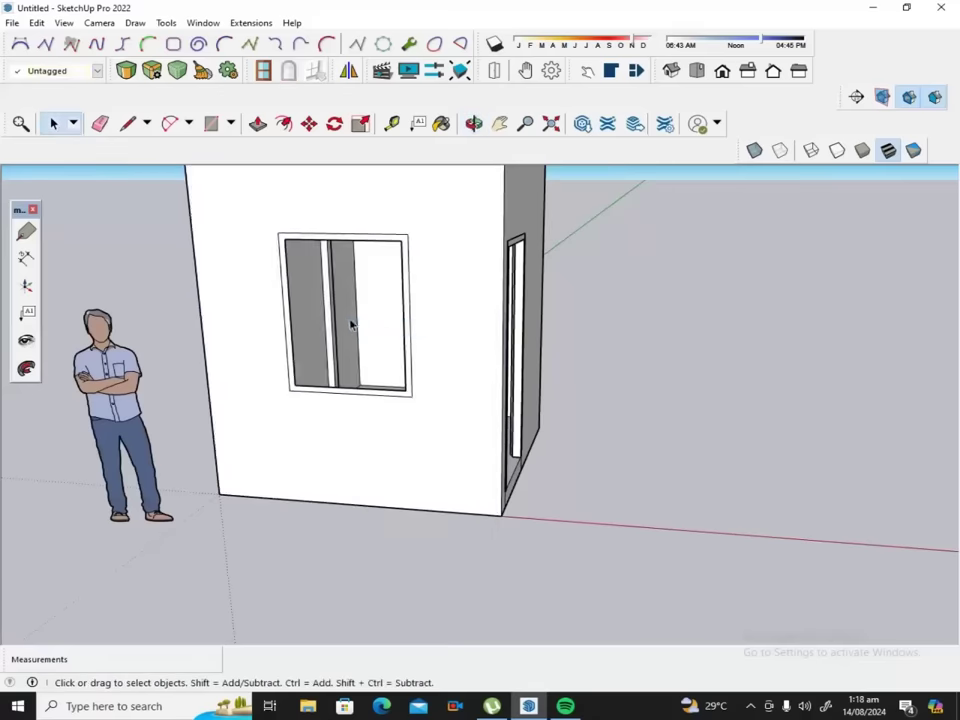
scroll(252, 228, up, 2)
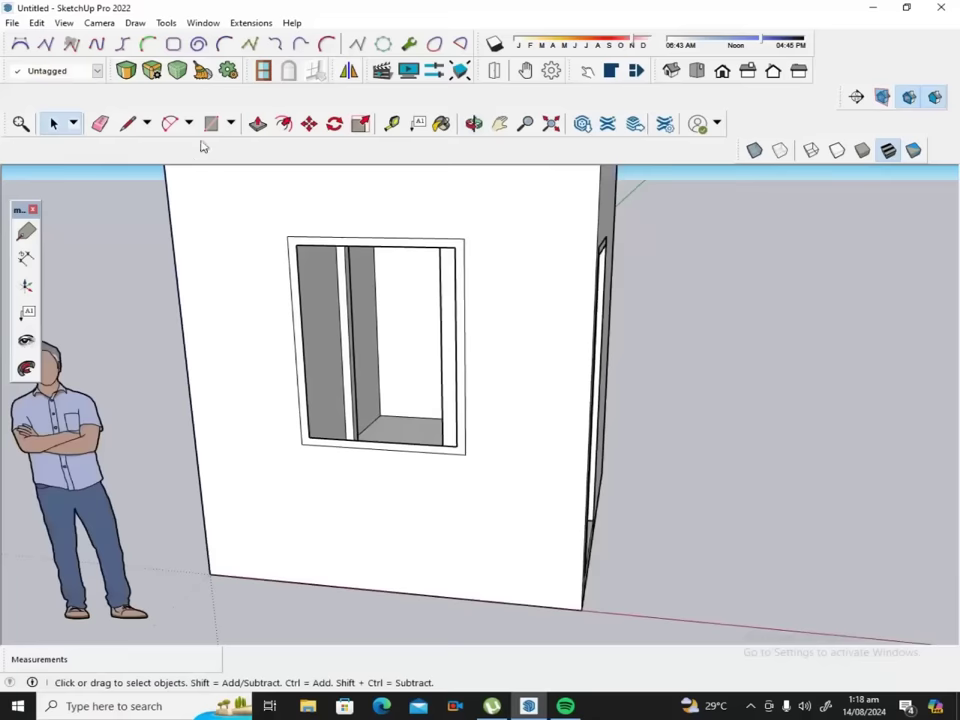
click(100, 123)
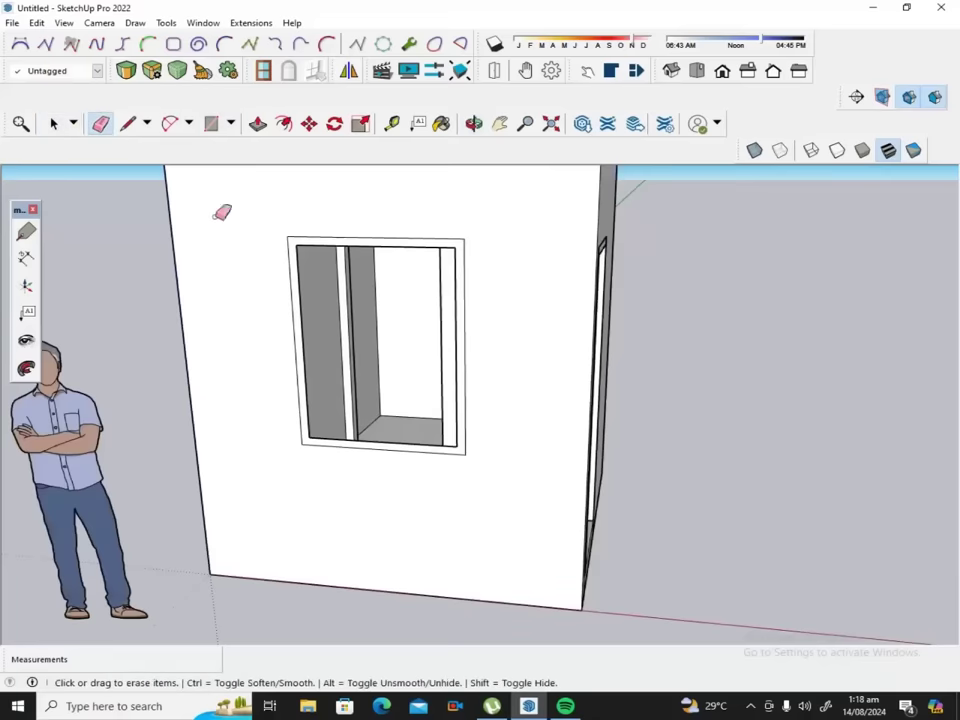
click(304, 298)
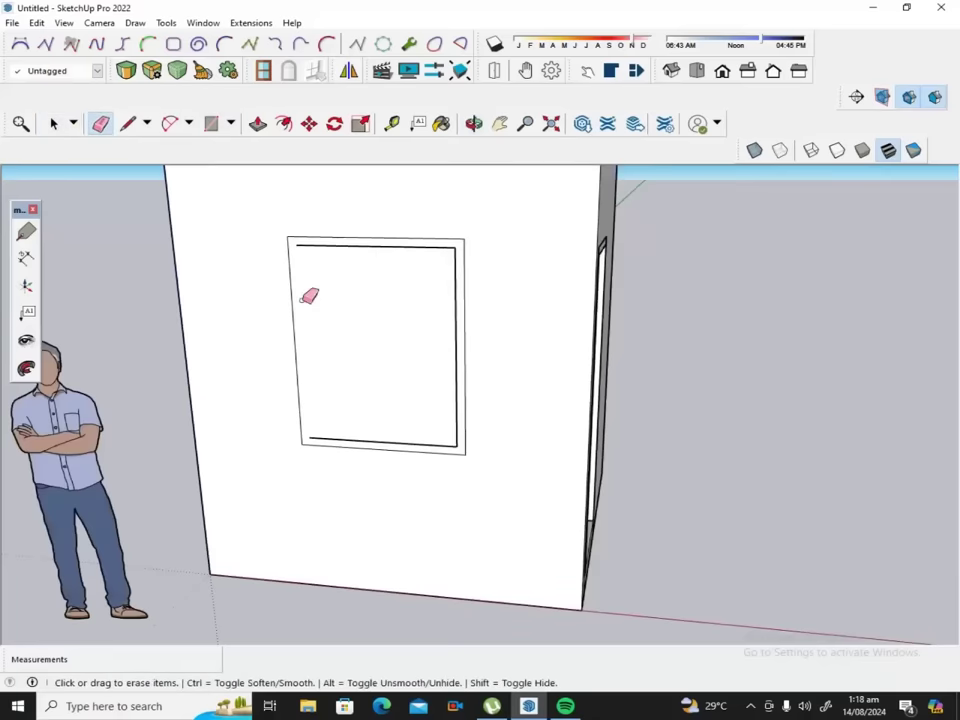
click(299, 246)
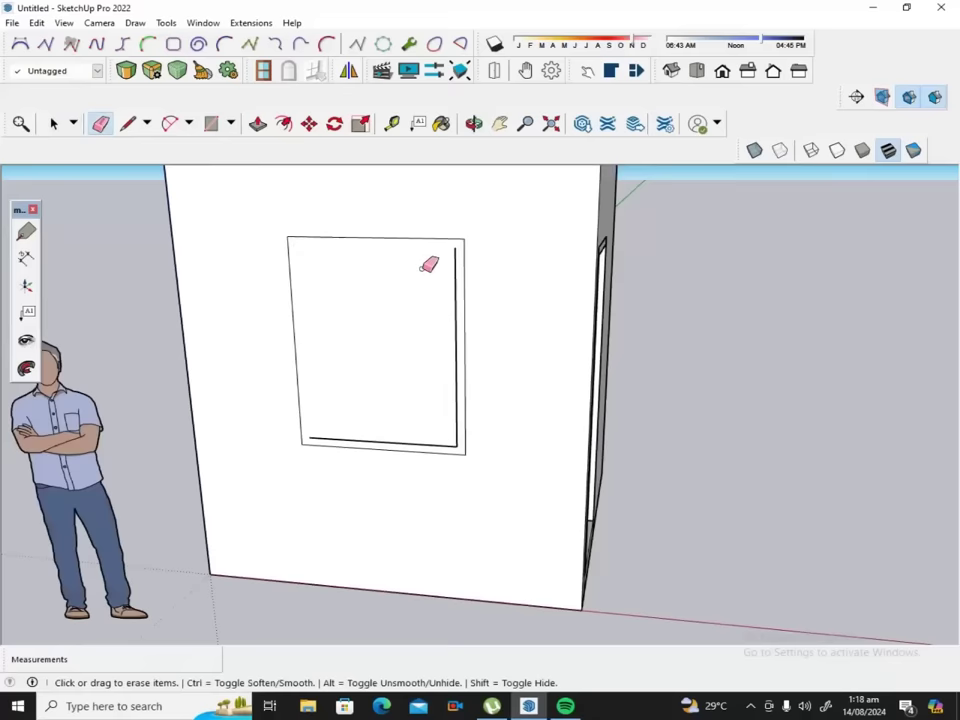
click(455, 300)
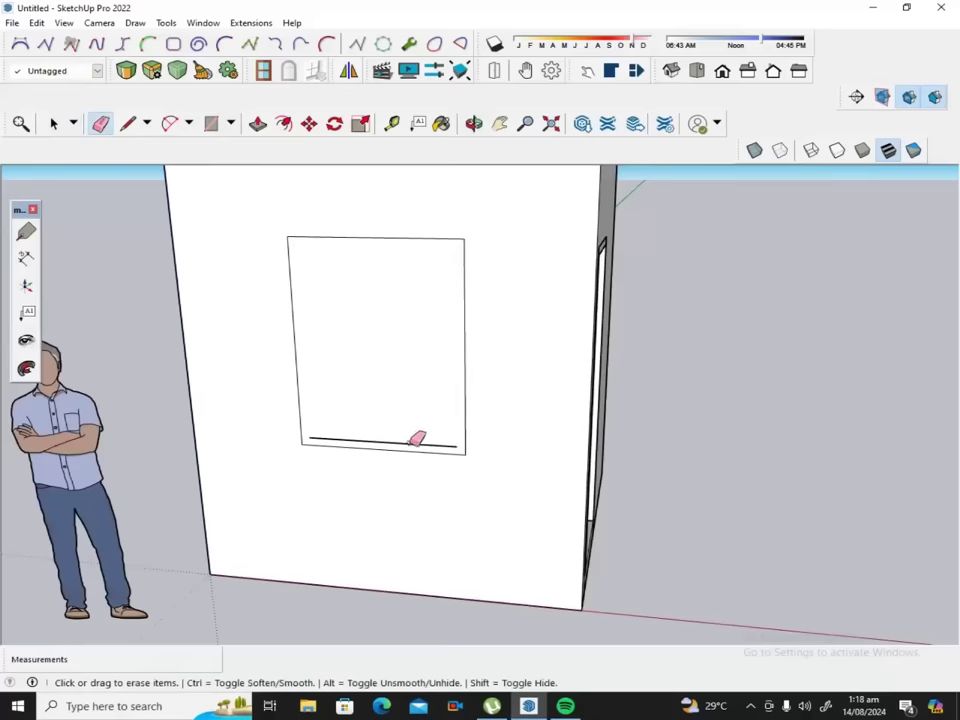
click(417, 440)
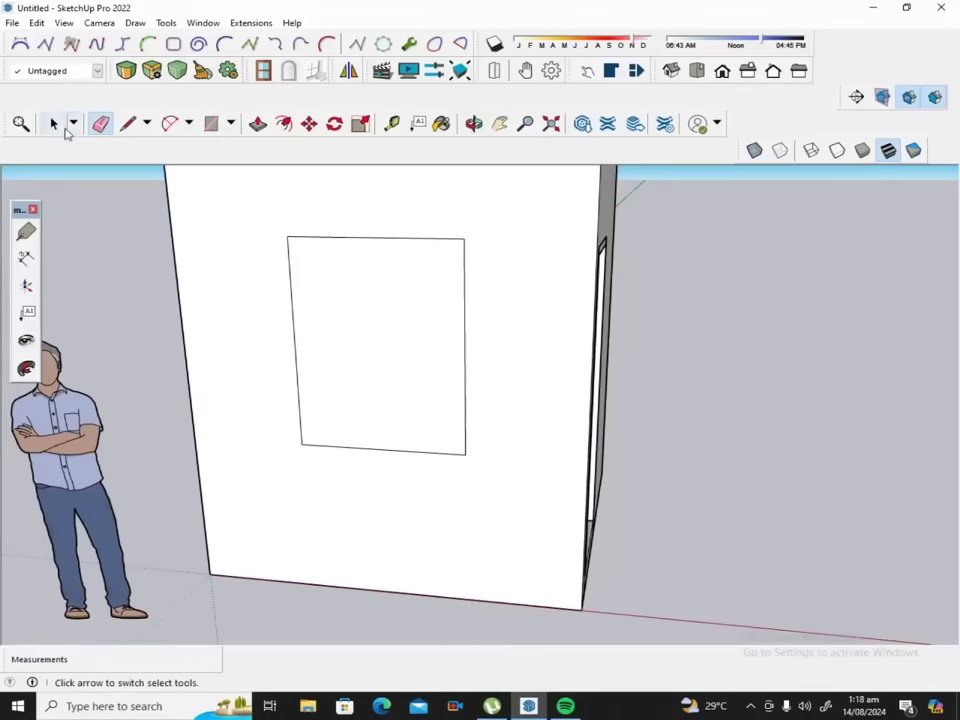
Select the remaining window face and erase it to open the hole.
click(55, 124)
click(362, 310)
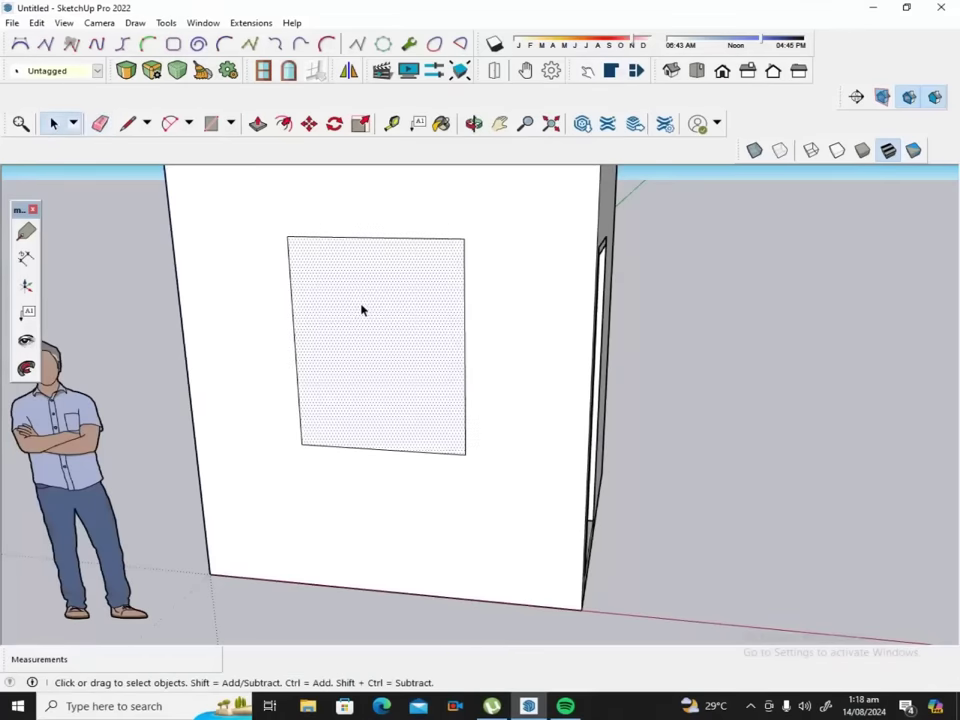
right_click(362, 310)
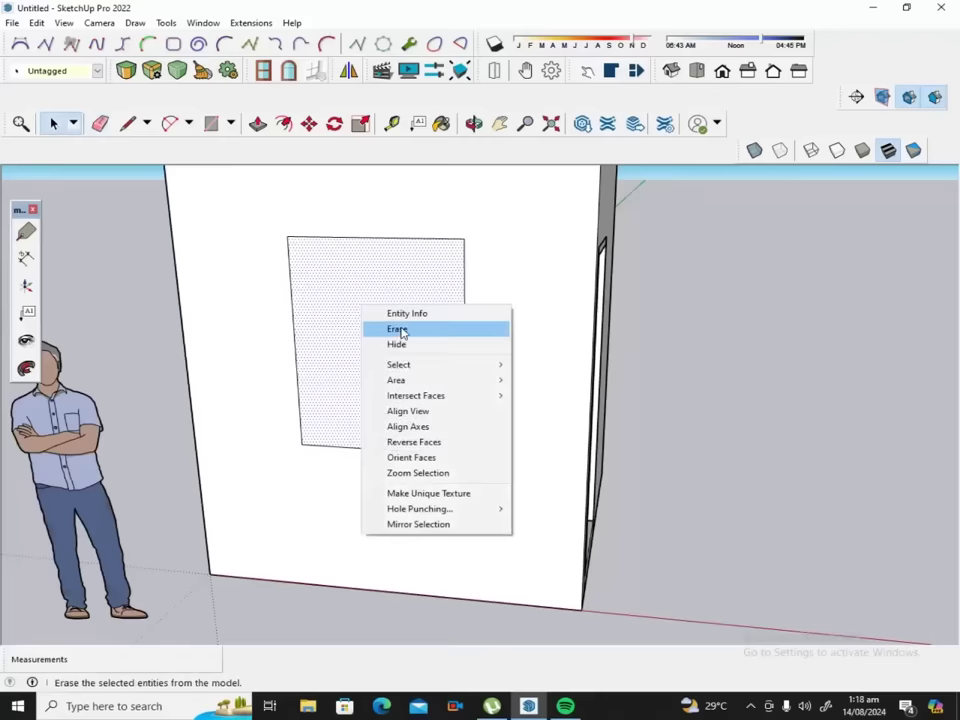
click(398, 330)
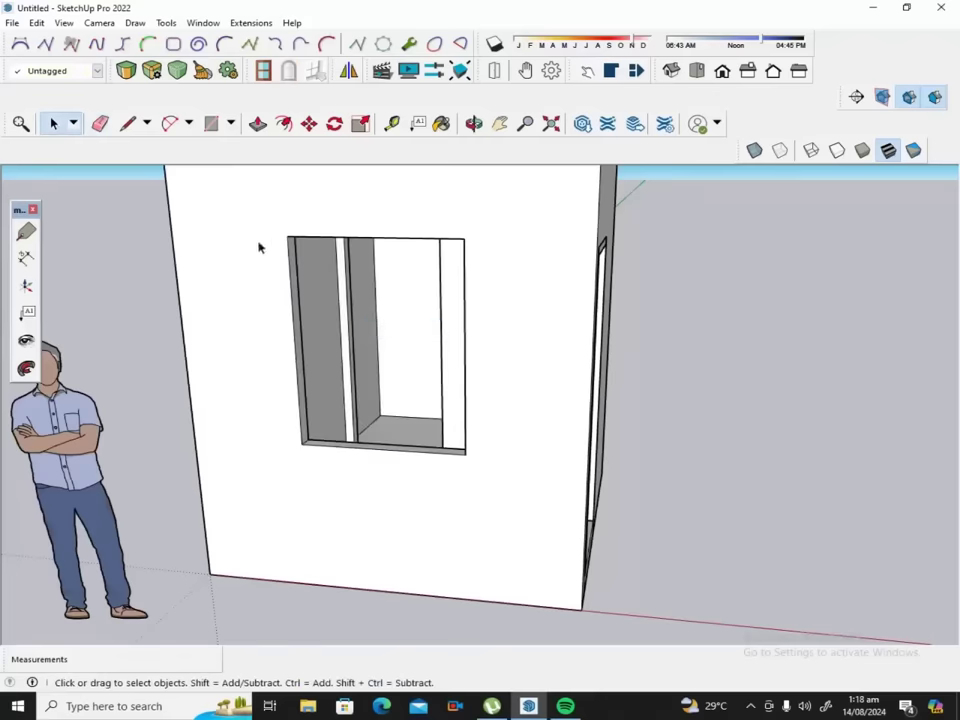
Place a guide from the window's bottom-left corner along its bottom edge.
click(391, 123)
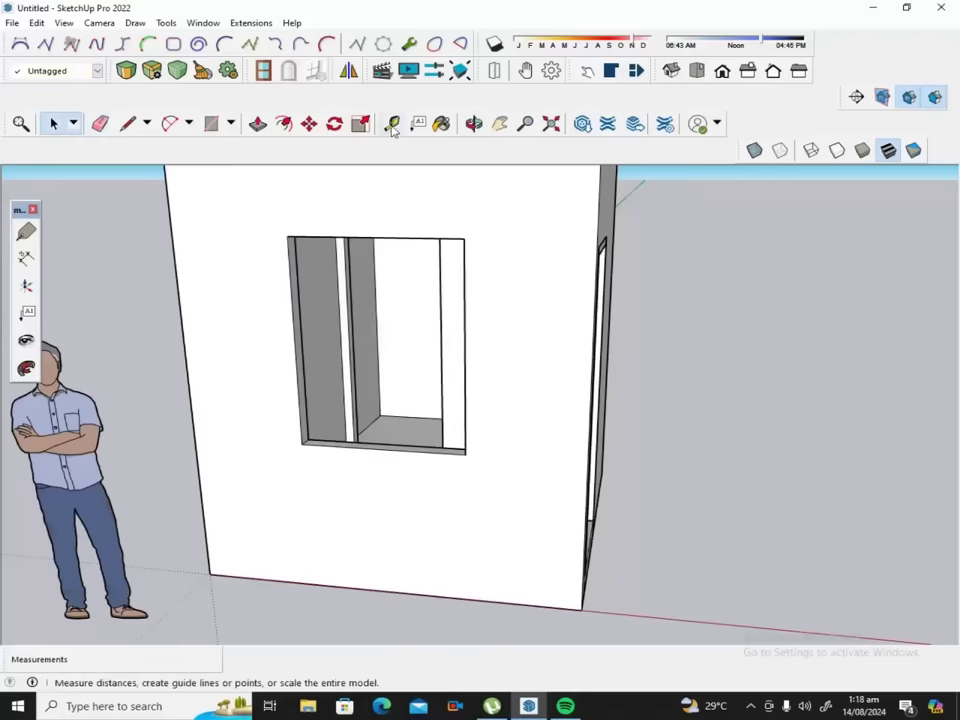
click(463, 240)
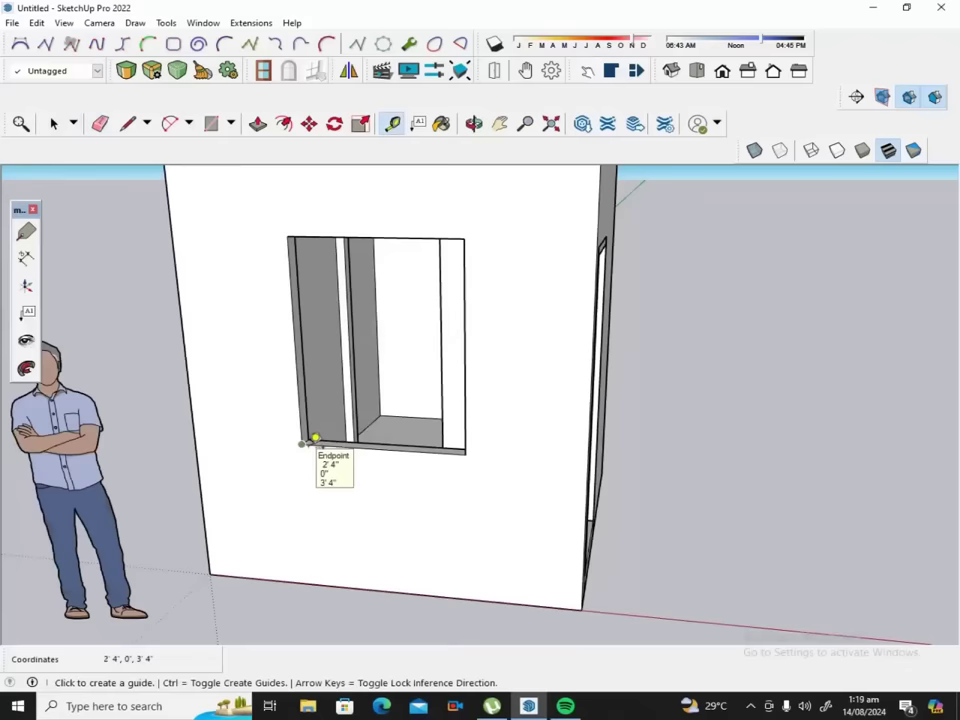
scroll(316, 435, up, 2)
scroll(314, 432, up, 1)
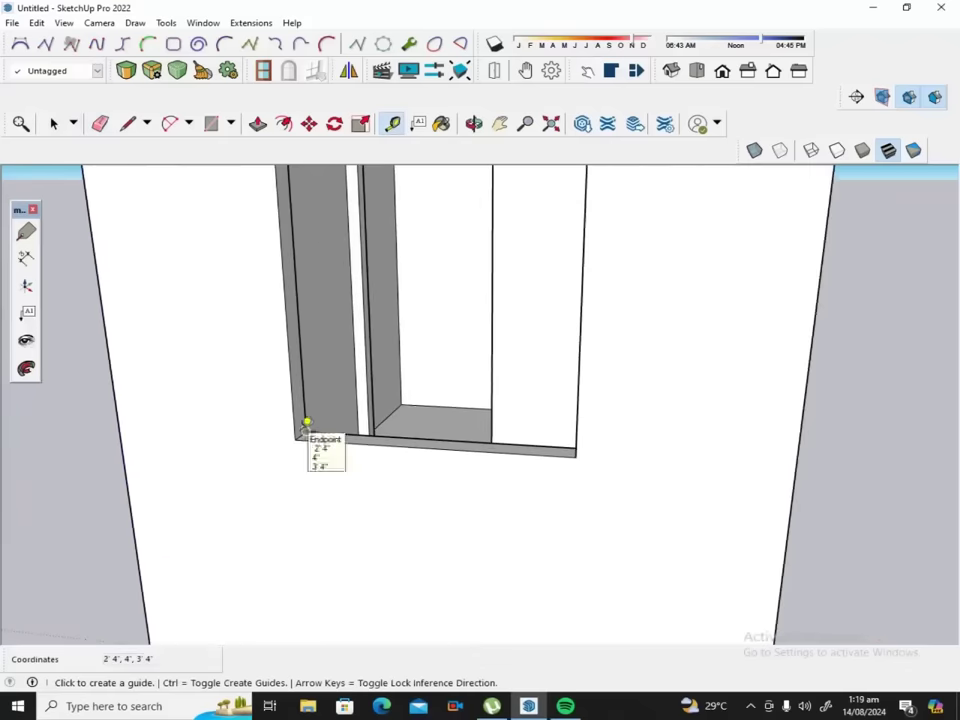
scroll(308, 430, up, 1)
scroll(308, 428, up, 1)
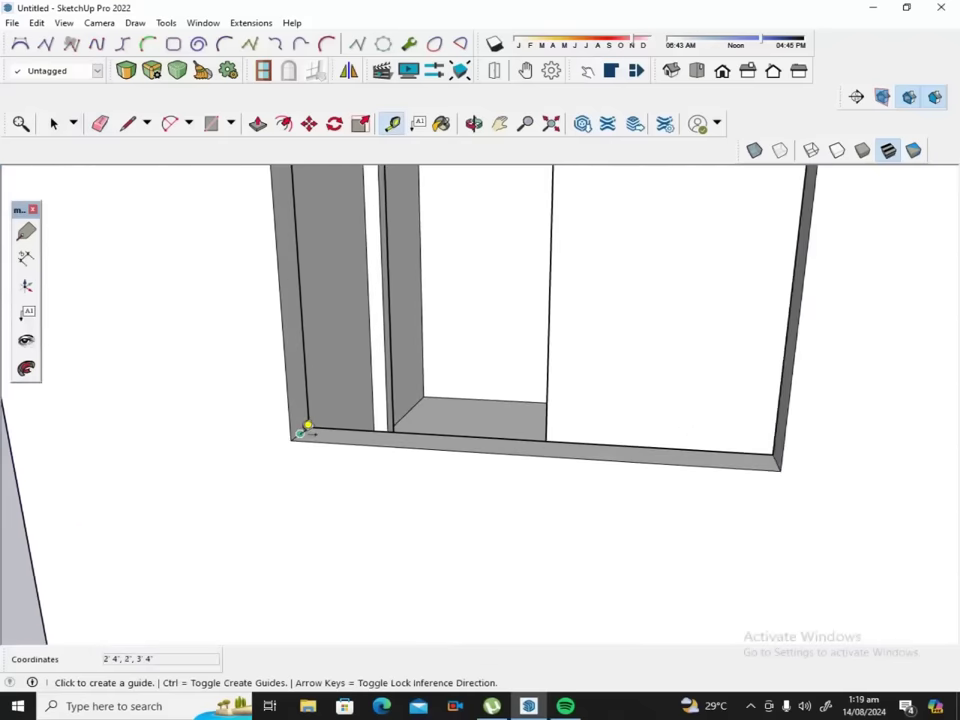
click(302, 431)
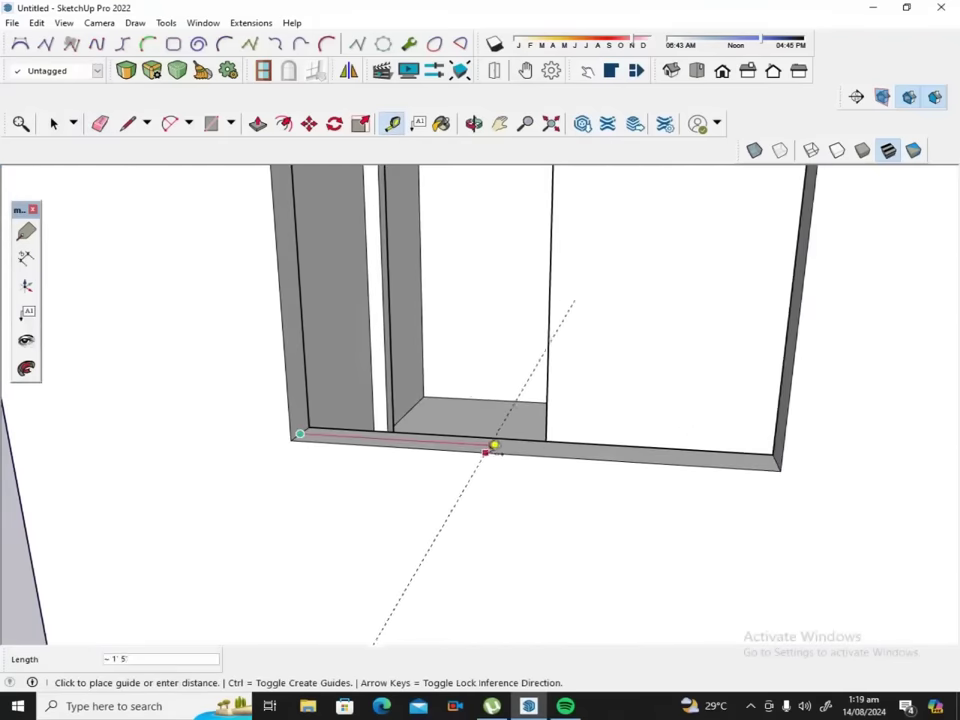
click(527, 450)
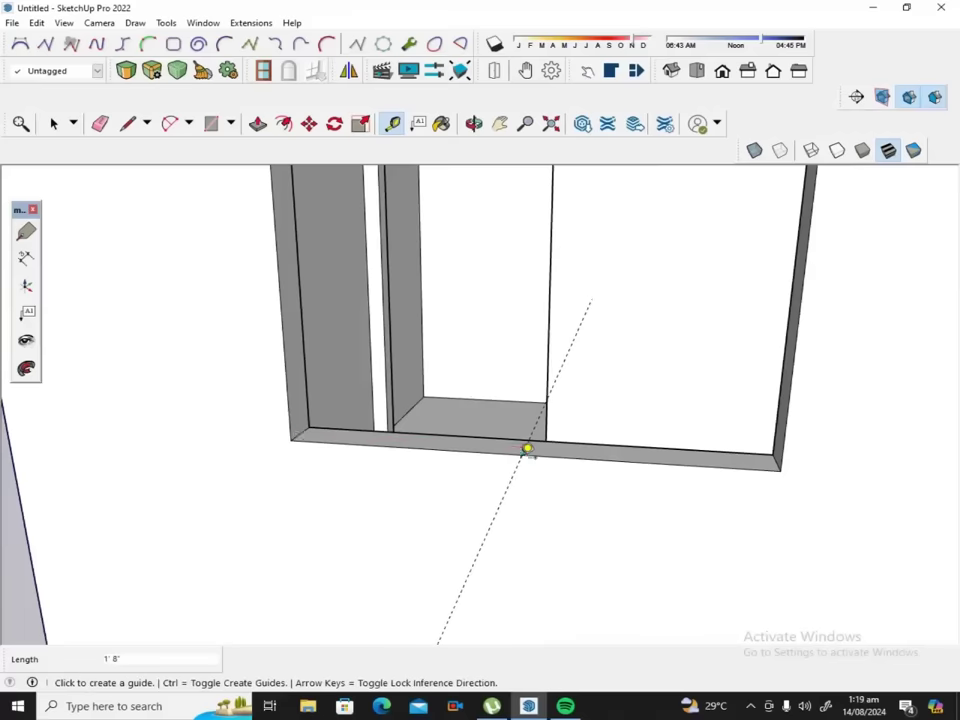
Add a vertical guide 4' in from the wall's left edge below the window, then begin a parallel guide from it.
scroll(280, 443, down, 1)
scroll(280, 443, down, 1)
scroll(280, 443, down, 1)
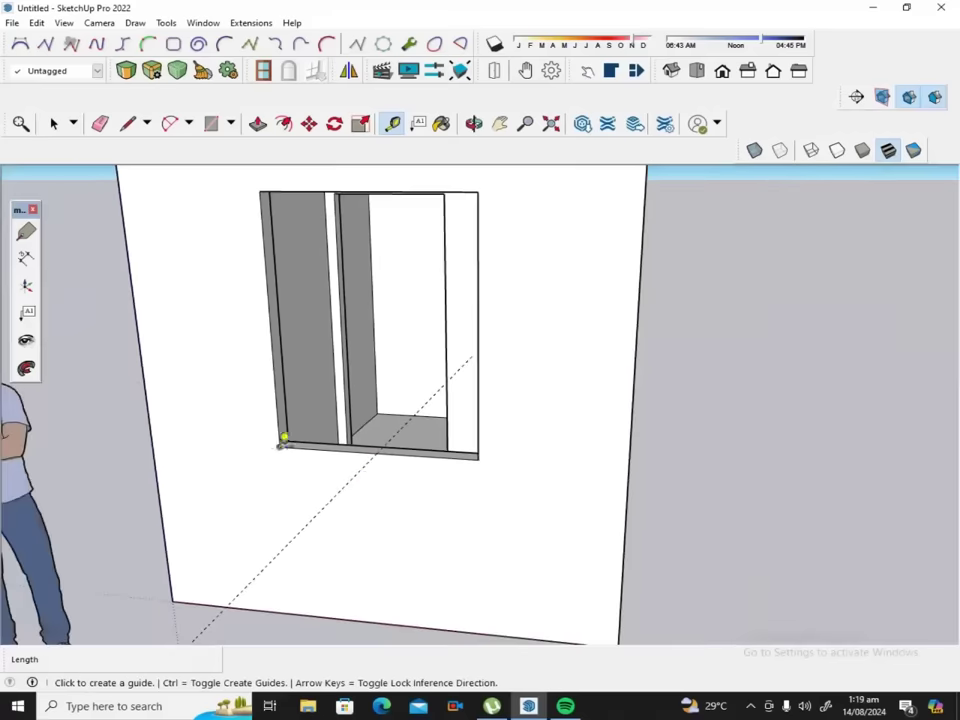
click(160, 508)
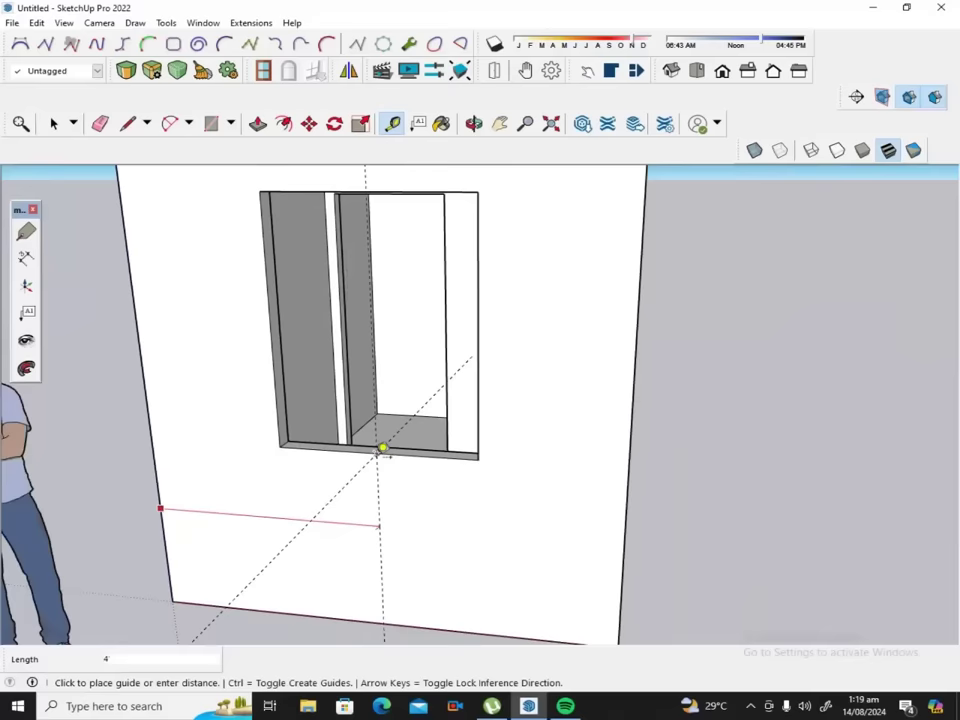
click(384, 449)
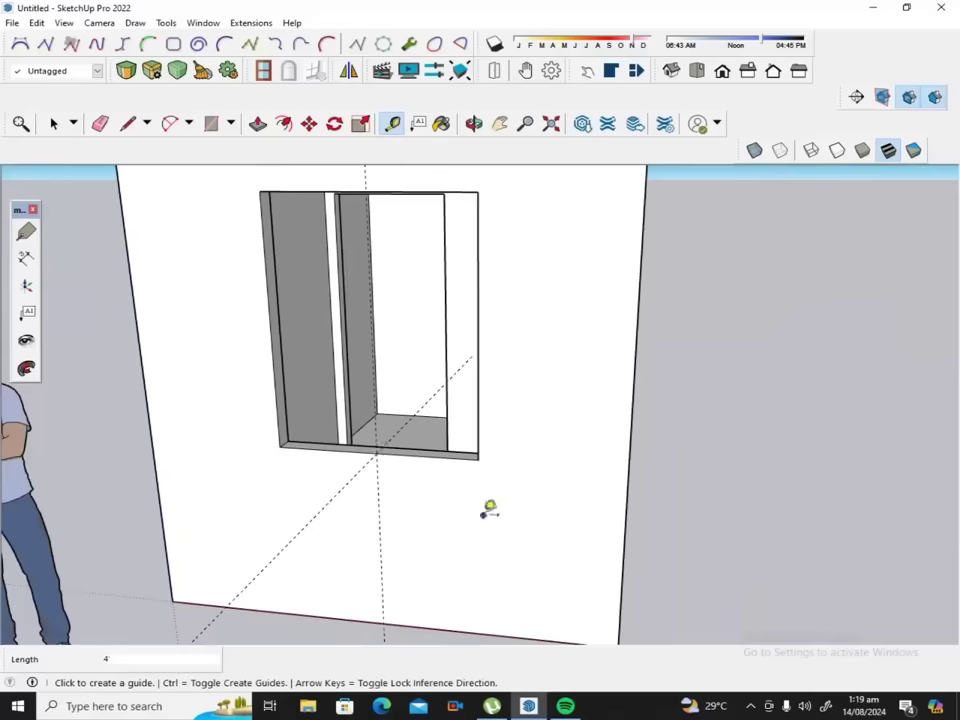
click(381, 496)
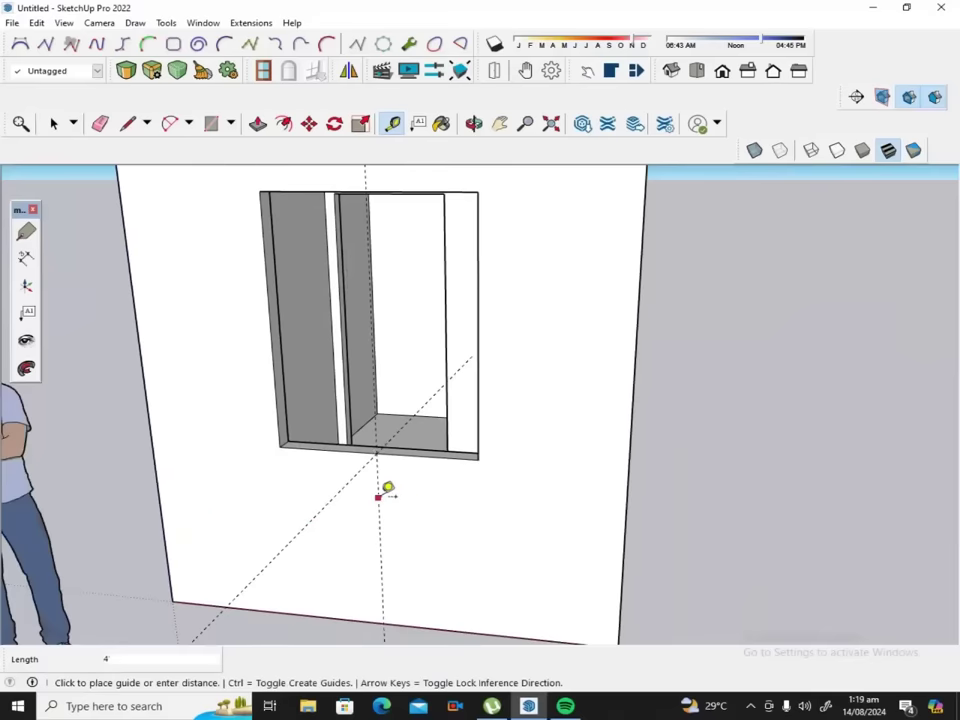
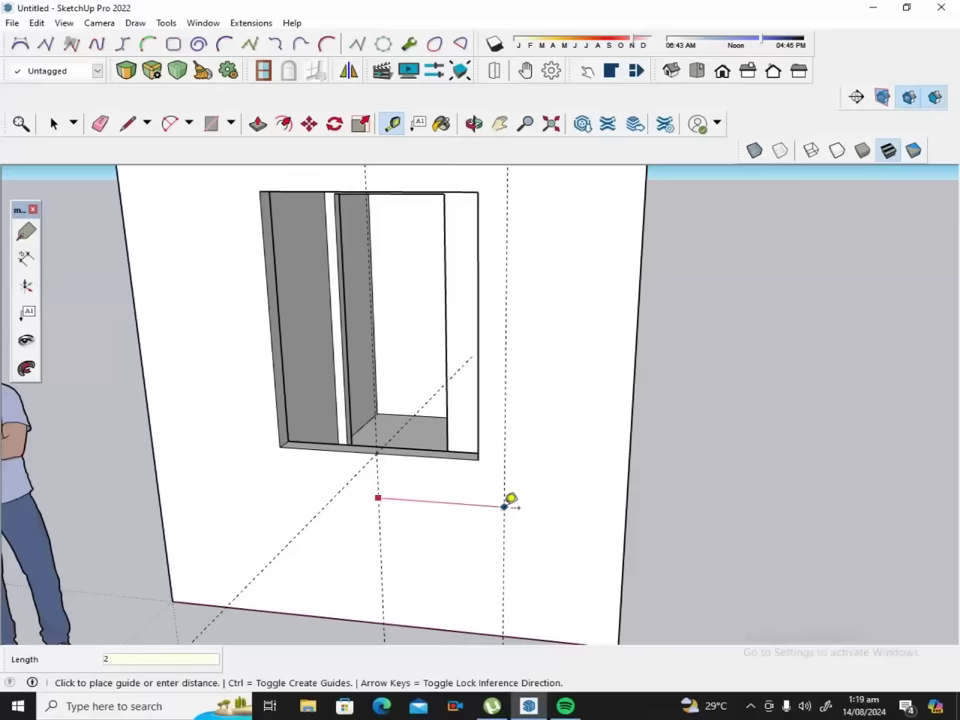
Place guides 2'2" right and left of the window's centre guide, then zoom to the window.
key(Return)
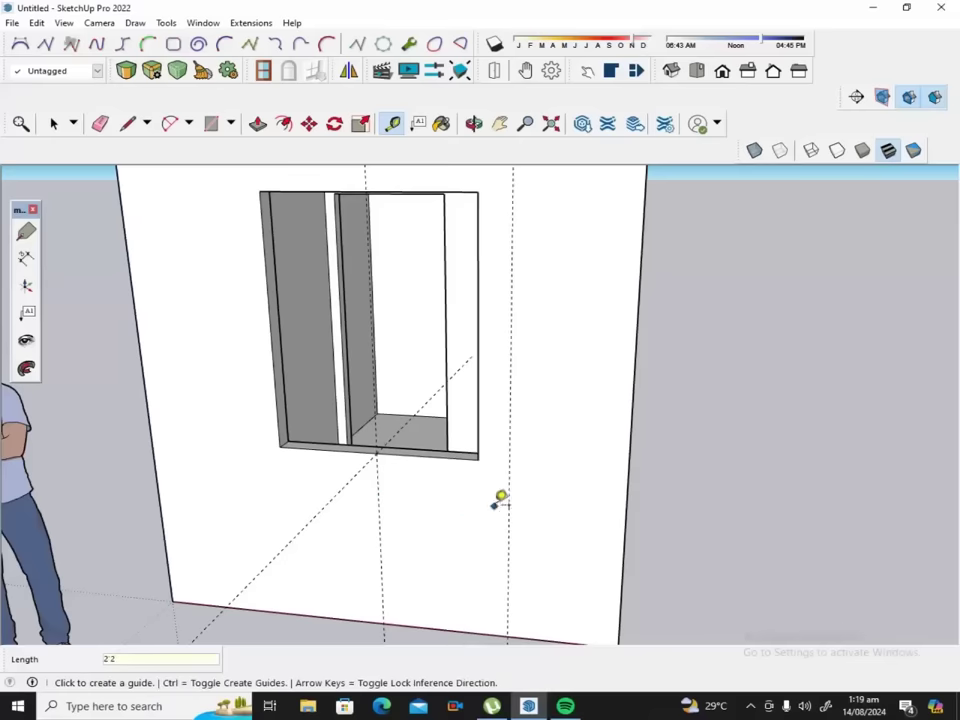
click(378, 497)
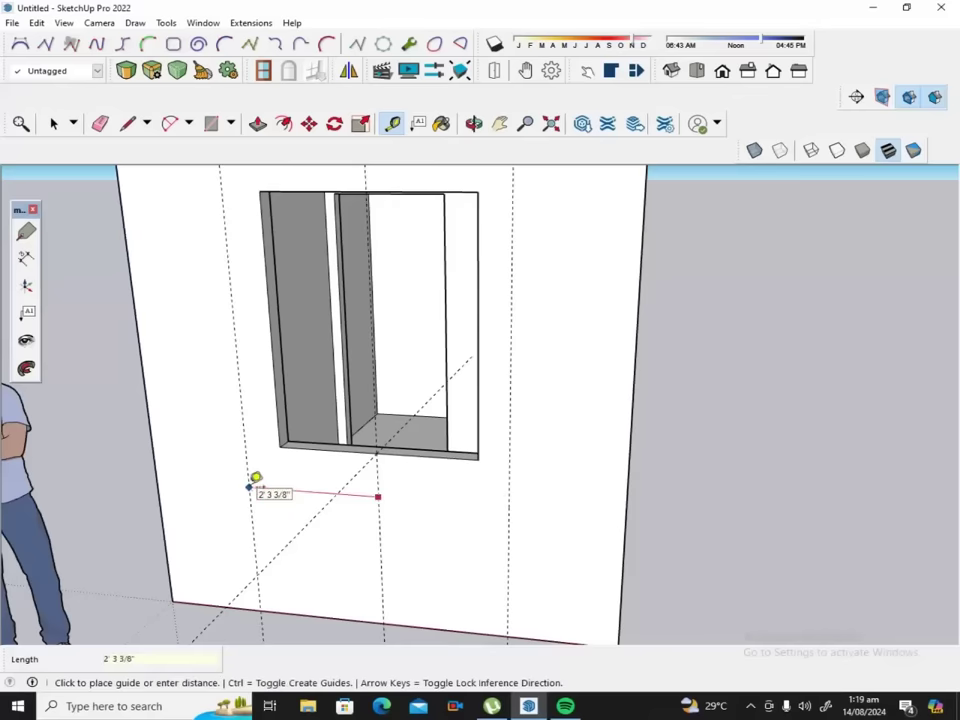
text(2'2)
key(Return)
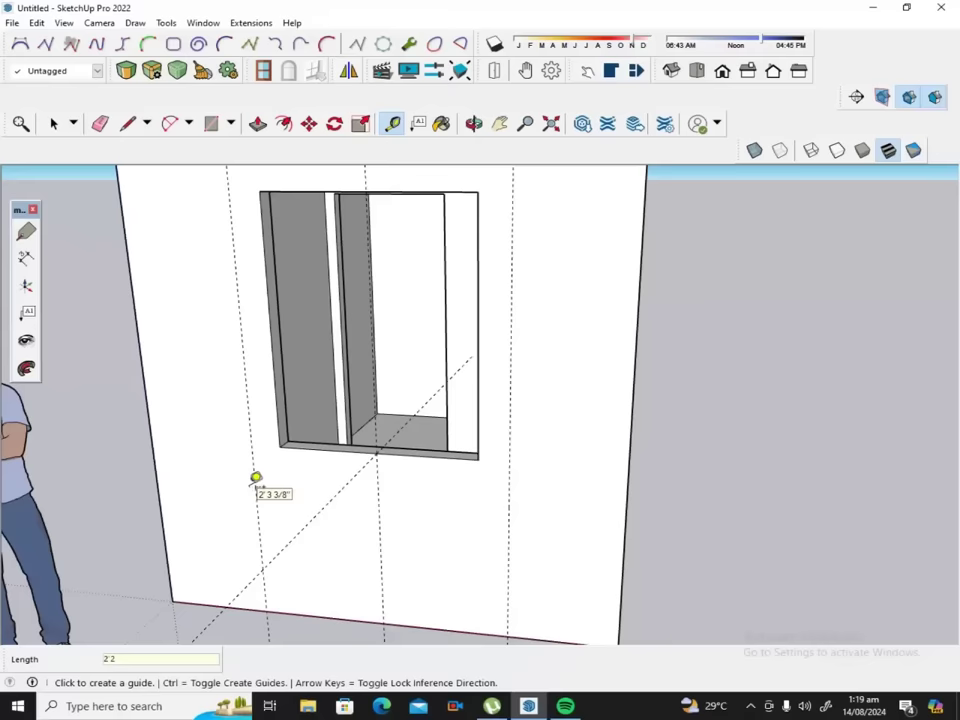
middle_drag(261, 474, 232, 415)
scroll(232, 415, down, 2)
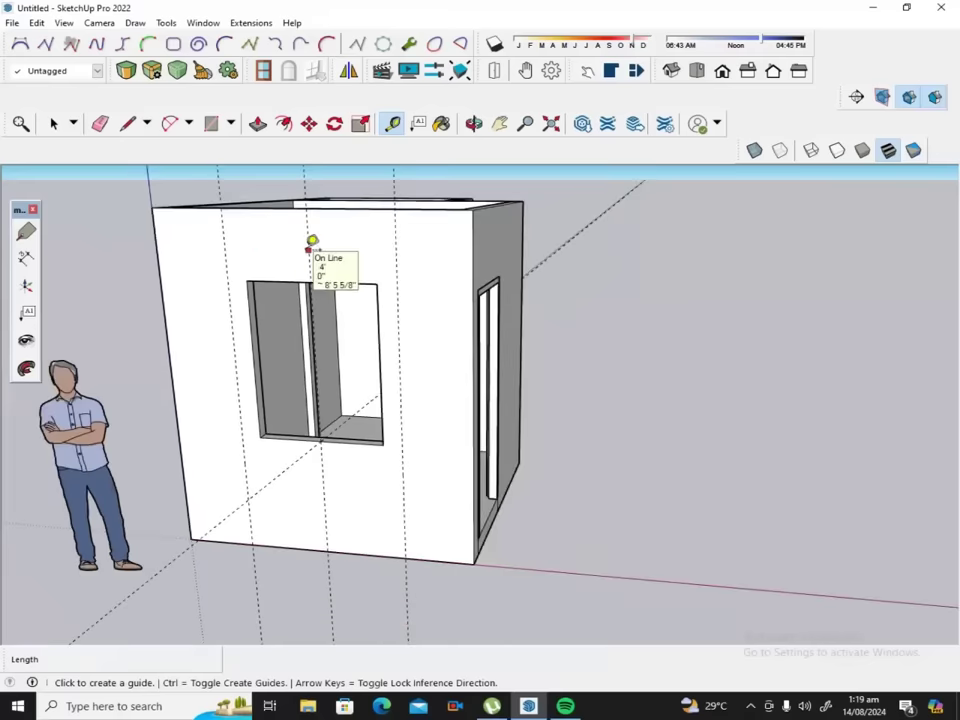
scroll(279, 258, up, 2)
scroll(281, 264, up, 1)
scroll(283, 264, up, 1)
scroll(281, 266, up, 2)
Push/Pull the opening's left and right side faces out to the 2'2" guides.
click(257, 123)
click(222, 346)
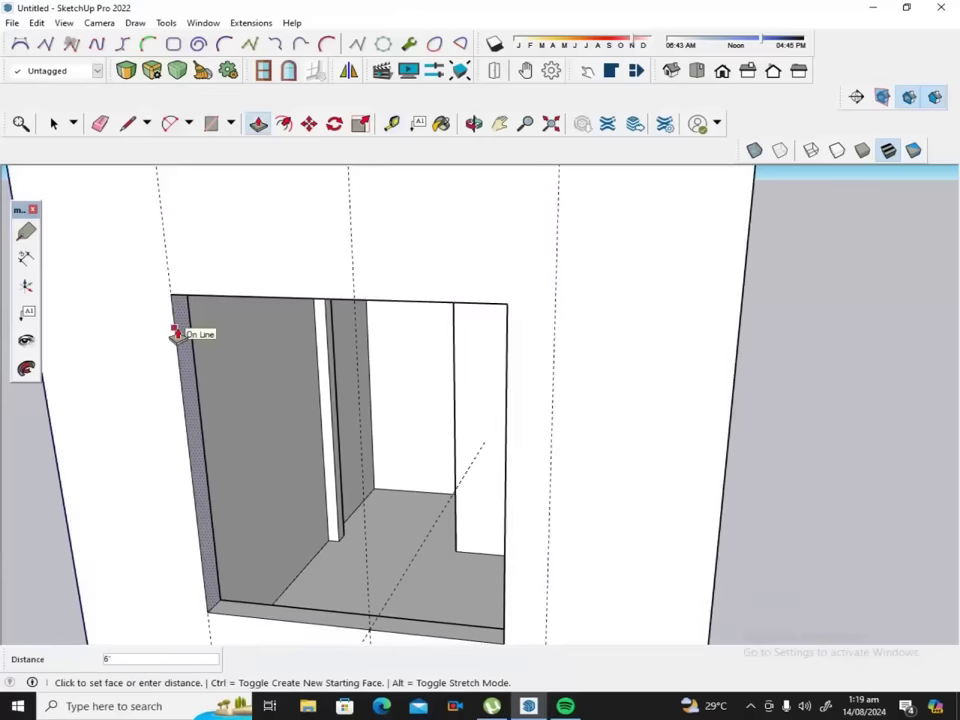
click(176, 334)
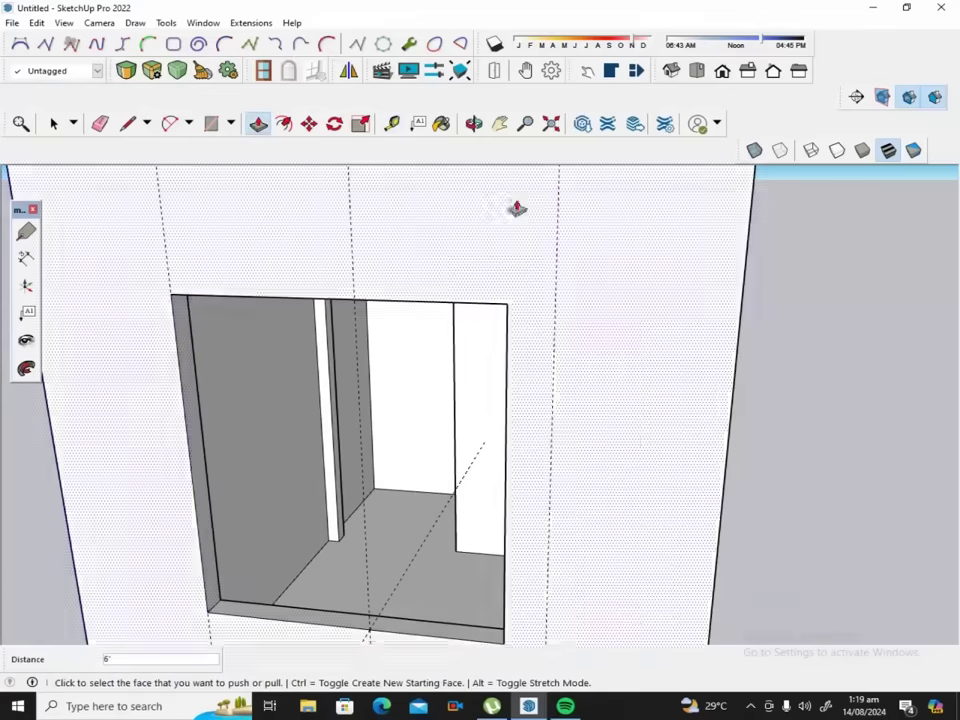
click(476, 124)
drag(386, 281, 570, 296)
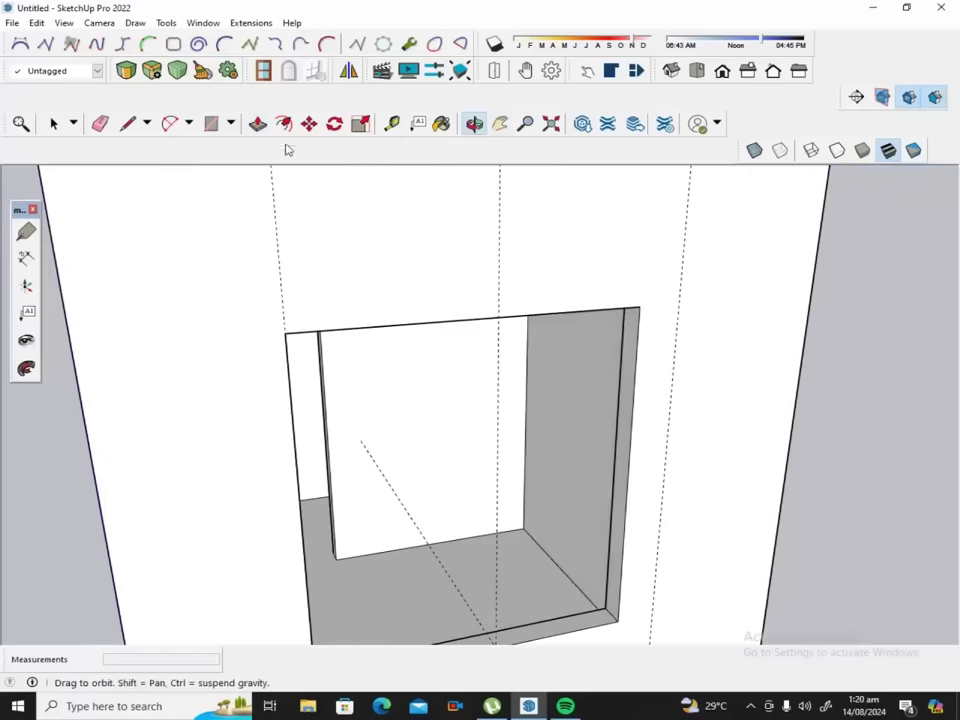
click(258, 123)
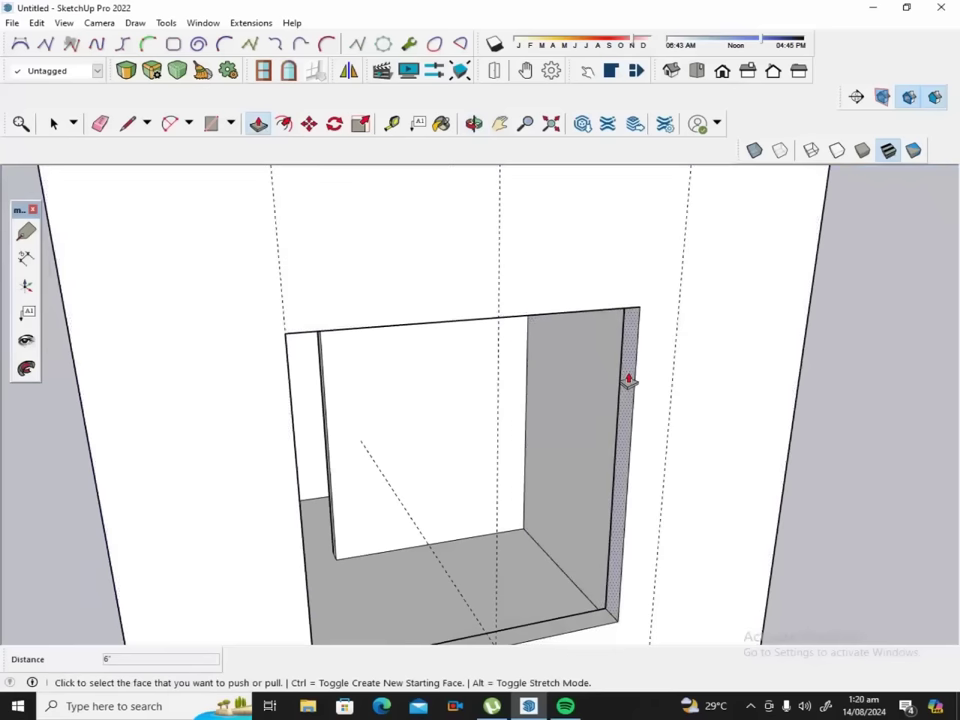
click(628, 380)
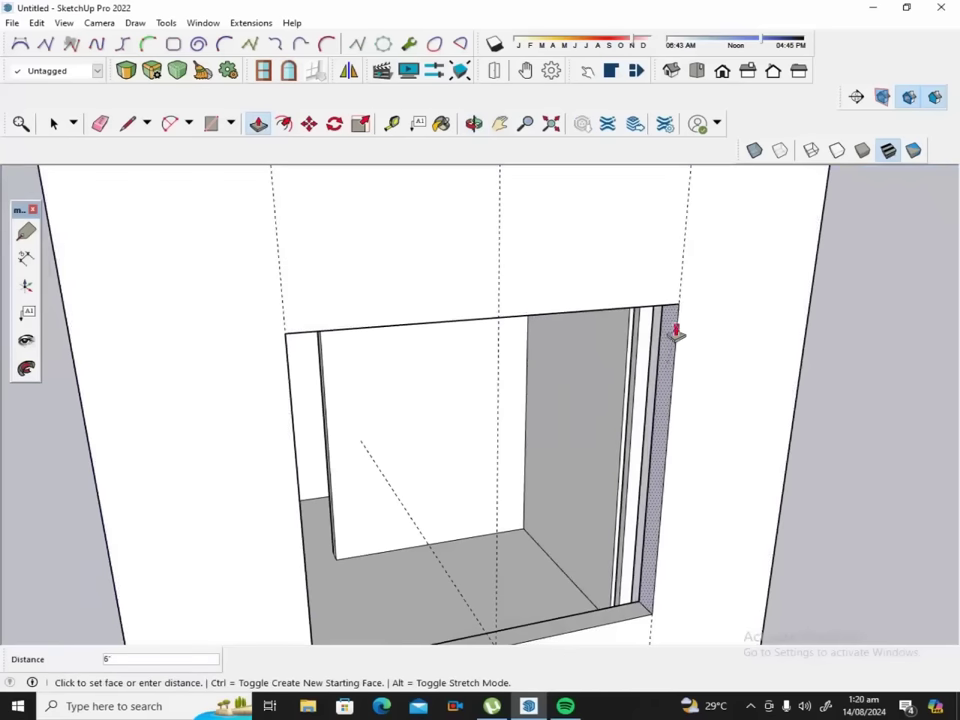
click(680, 296)
Clear all guide lines with Edit > Delete Guides and face the window.
middle_drag(647, 285, 336, 227)
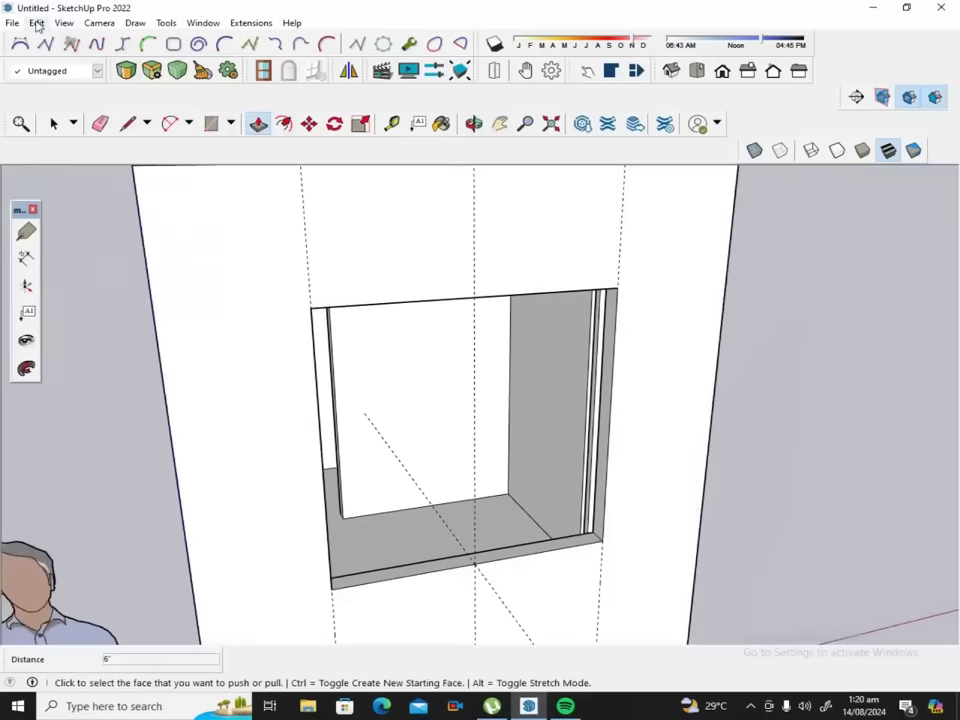
click(37, 23)
click(85, 152)
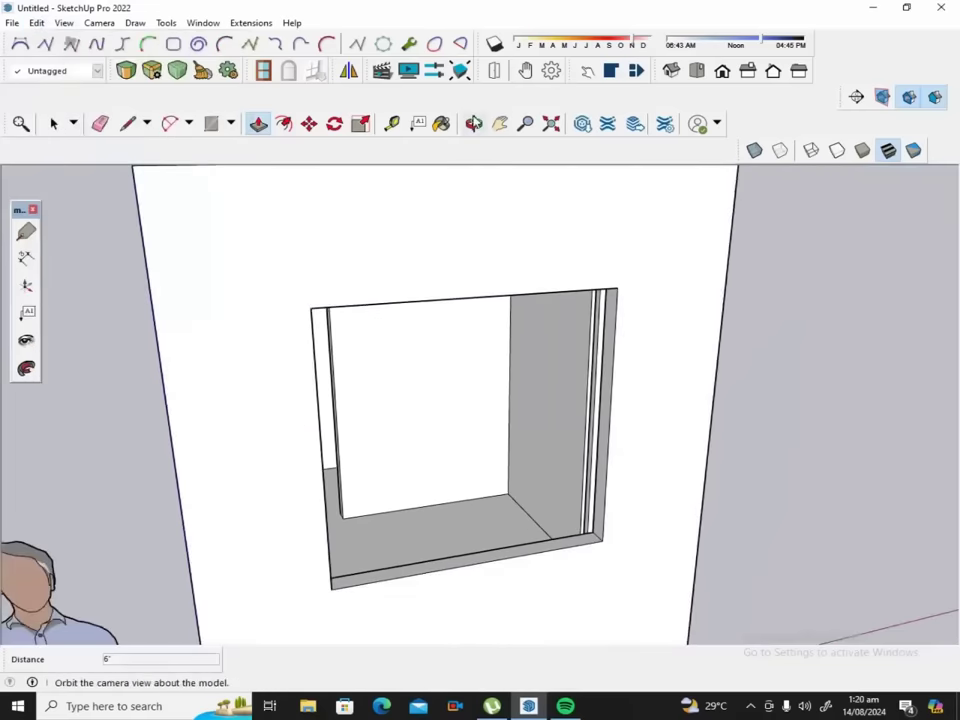
click(474, 123)
mouse_move(626, 272)
mouse_down()
mouse_move(606, 279)
mouse_move(509, 257)
mouse_move(525, 287)
mouse_up()
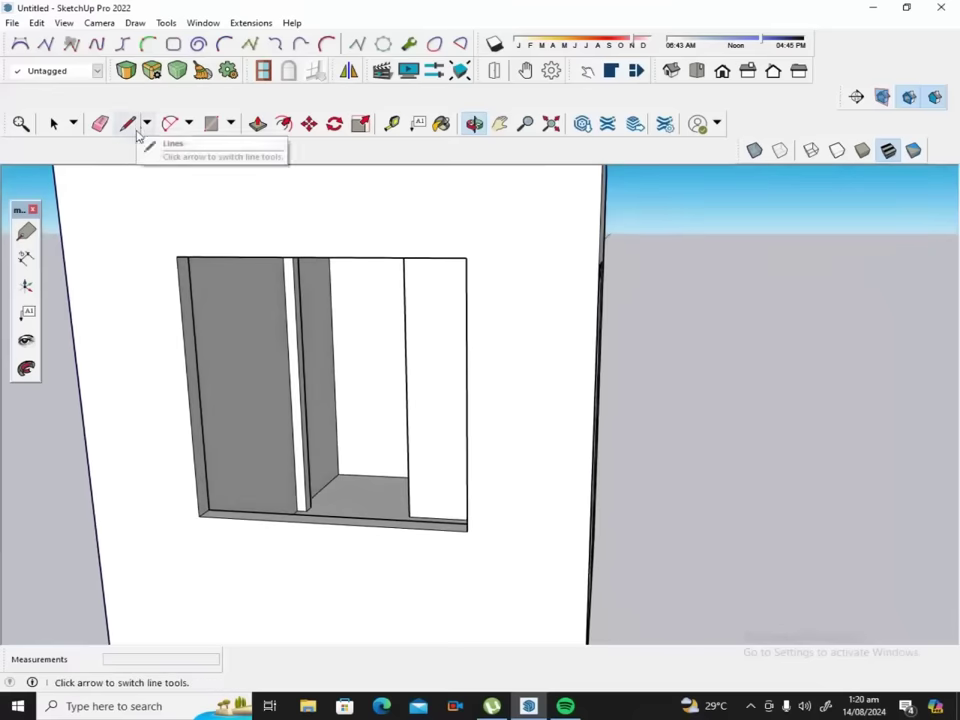
Draw a rectangle from the opening's bottom-left to top-right corner.
click(211, 123)
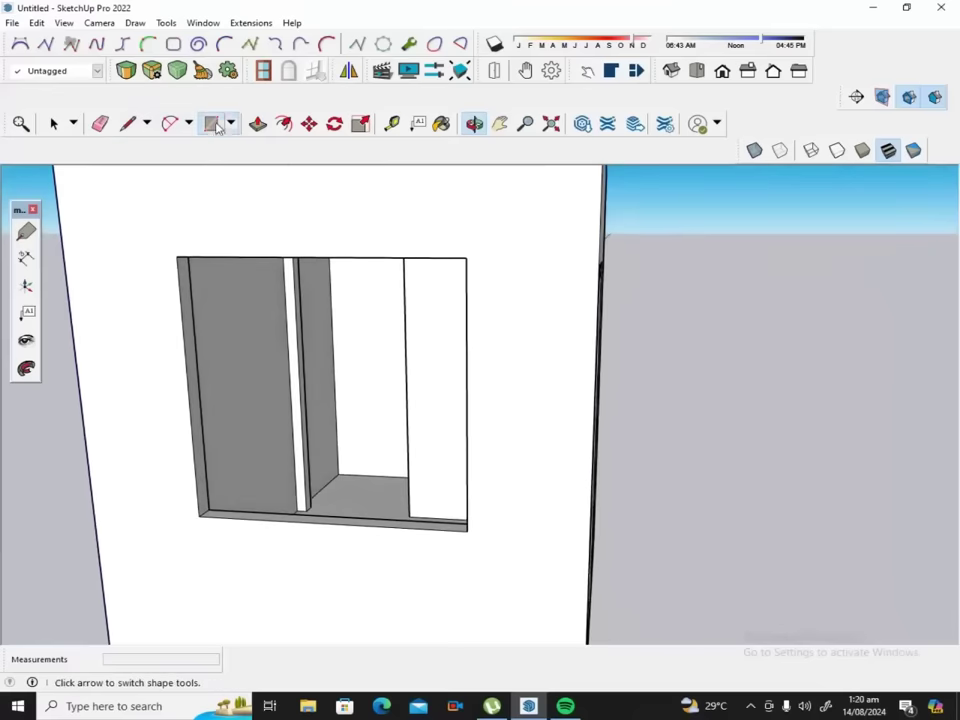
click(199, 516)
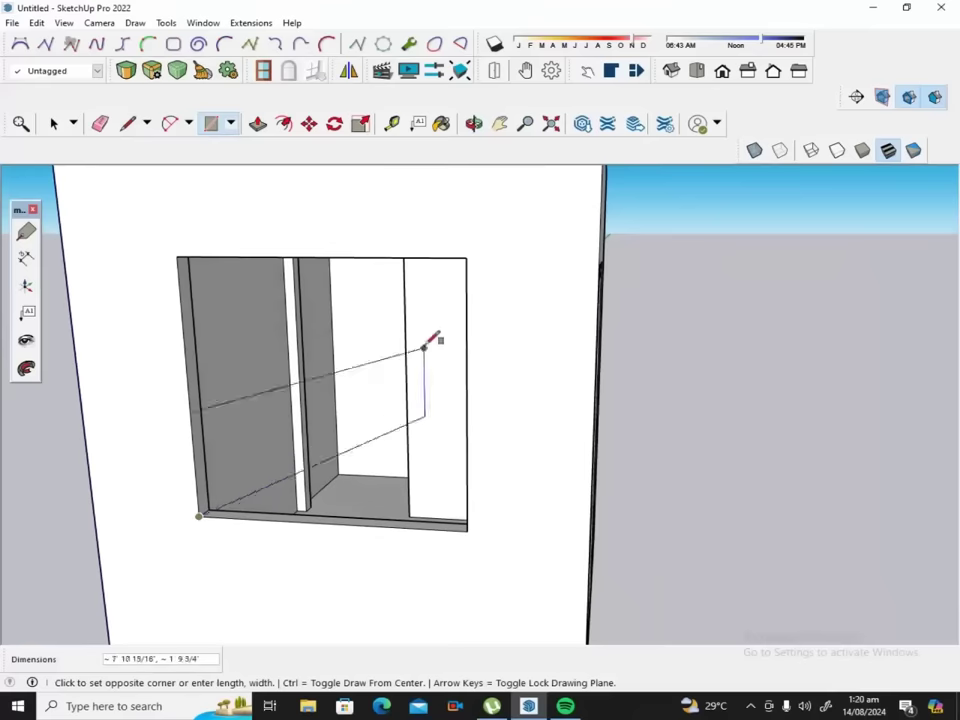
click(466, 257)
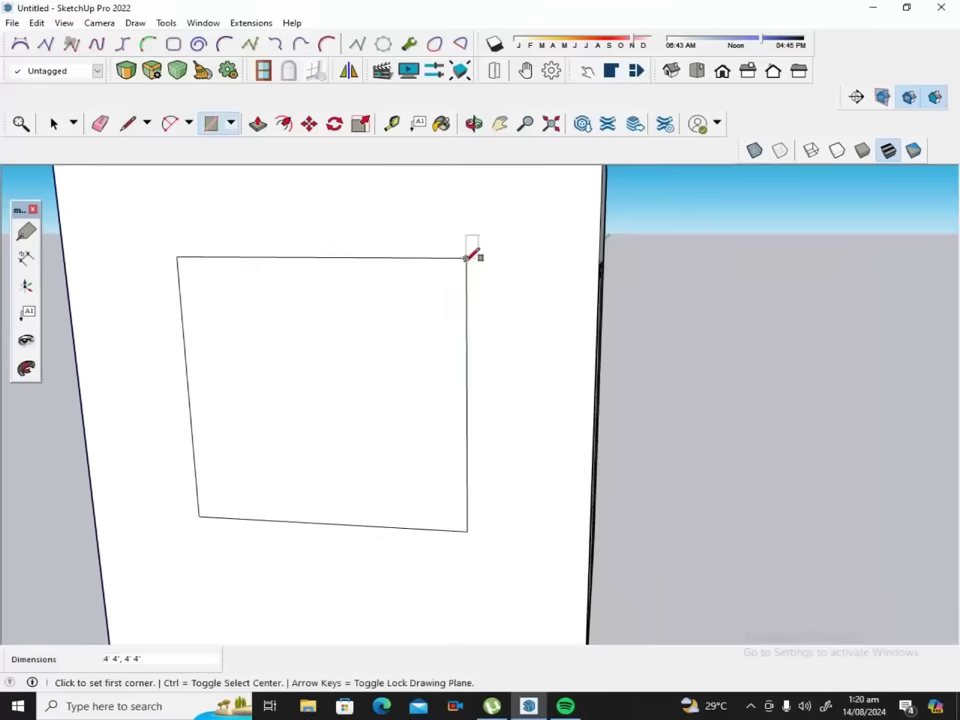
Offset the rectangle's edges inward to create the frame border.
click(283, 124)
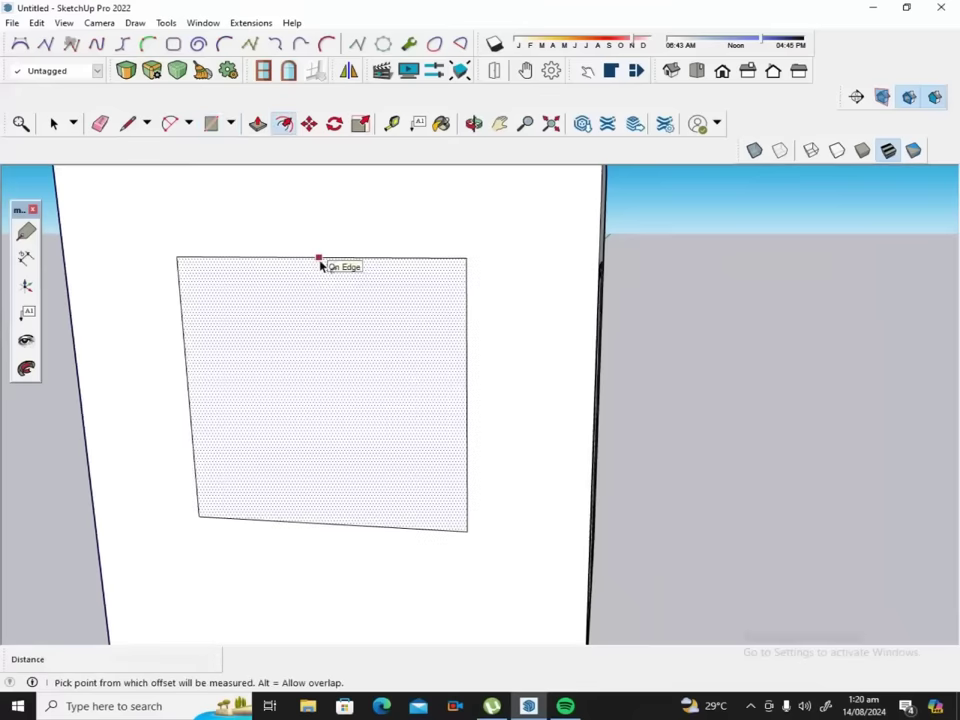
click(320, 263)
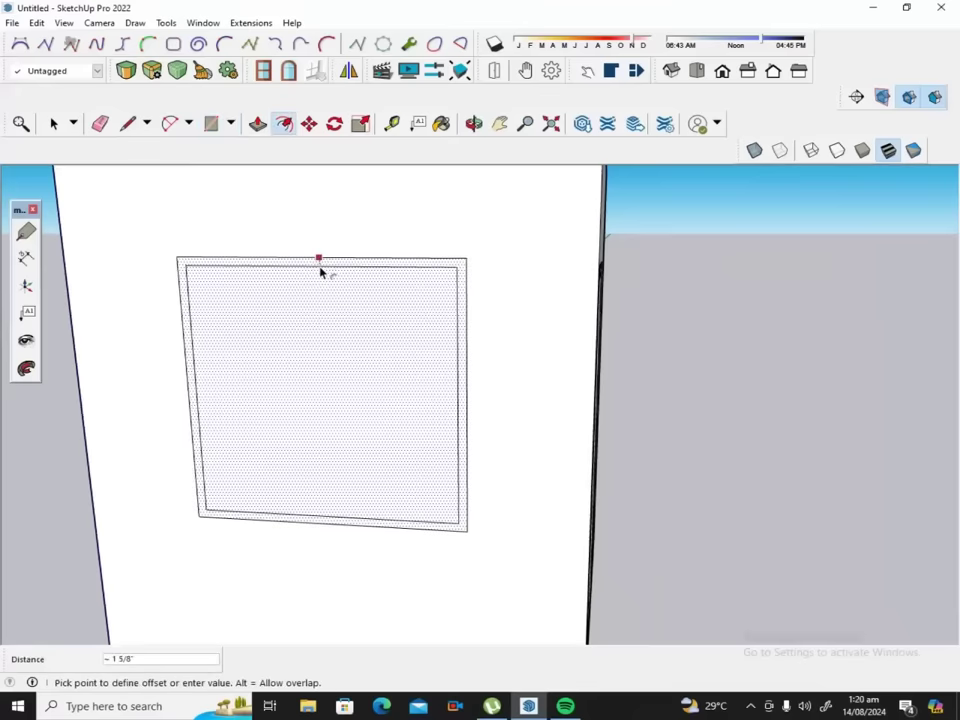
key(Return)
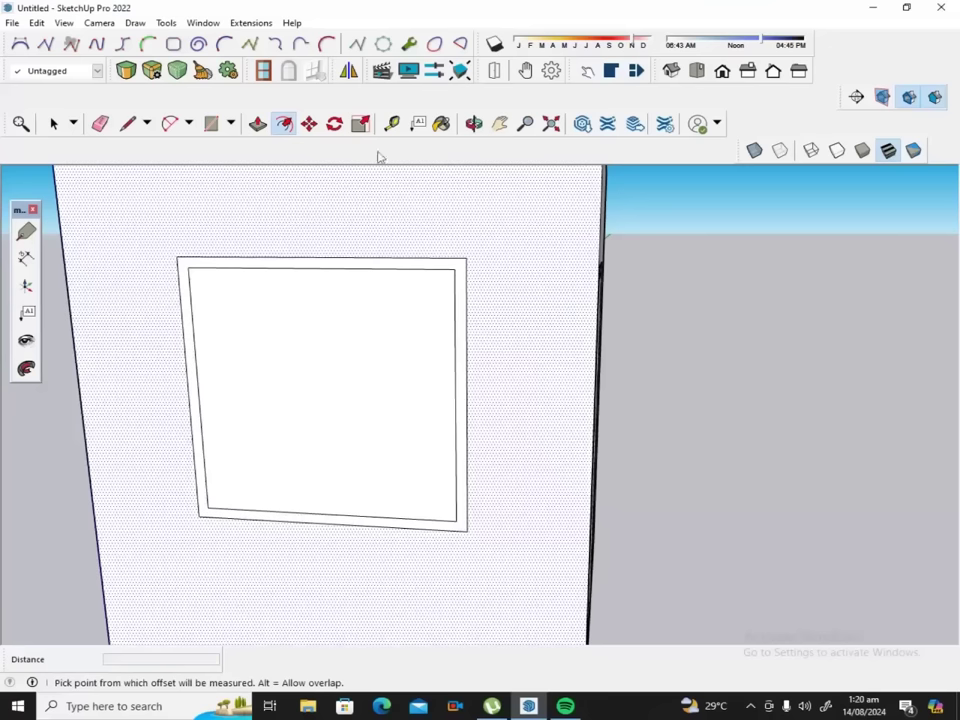
Try measuring guides from the frame's inner edge and bottom midpoint, then cancel both.
click(392, 123)
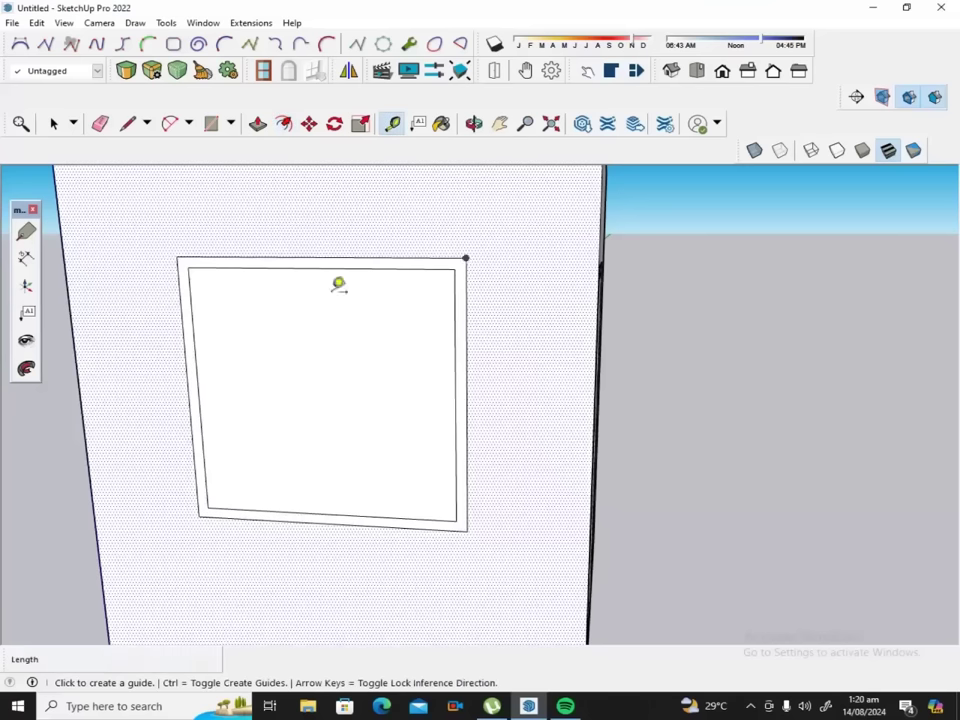
click(197, 364)
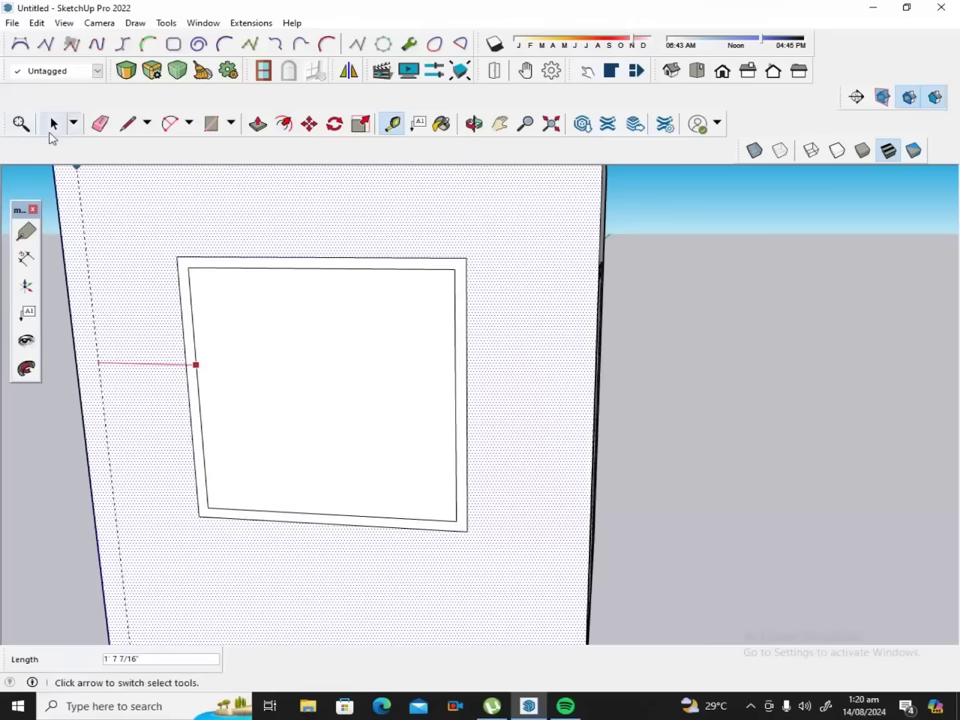
click(55, 125)
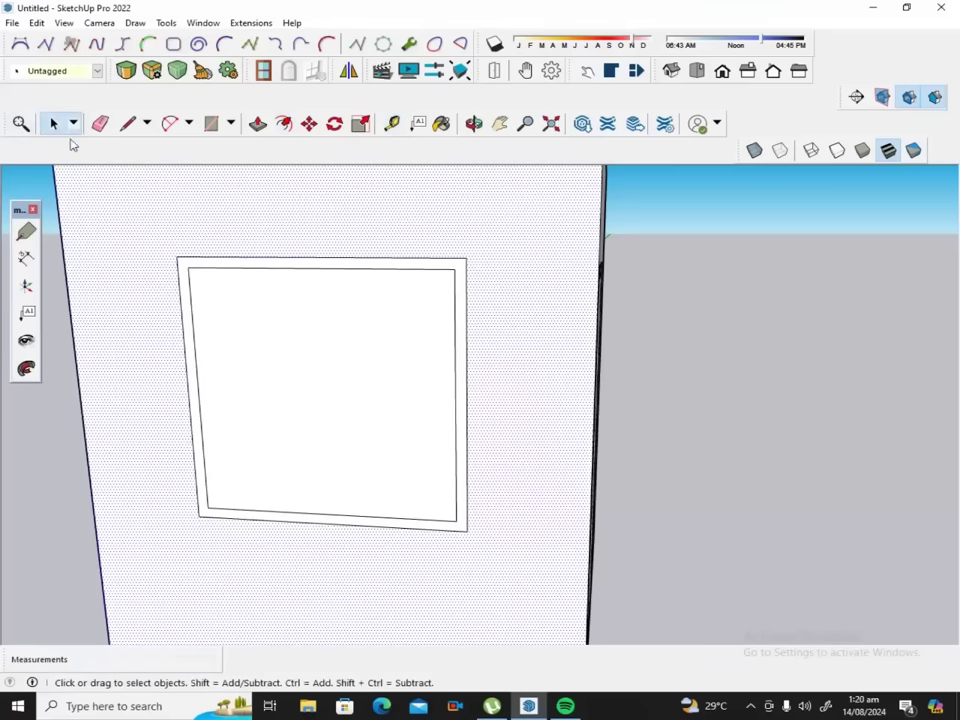
click(392, 123)
click(330, 513)
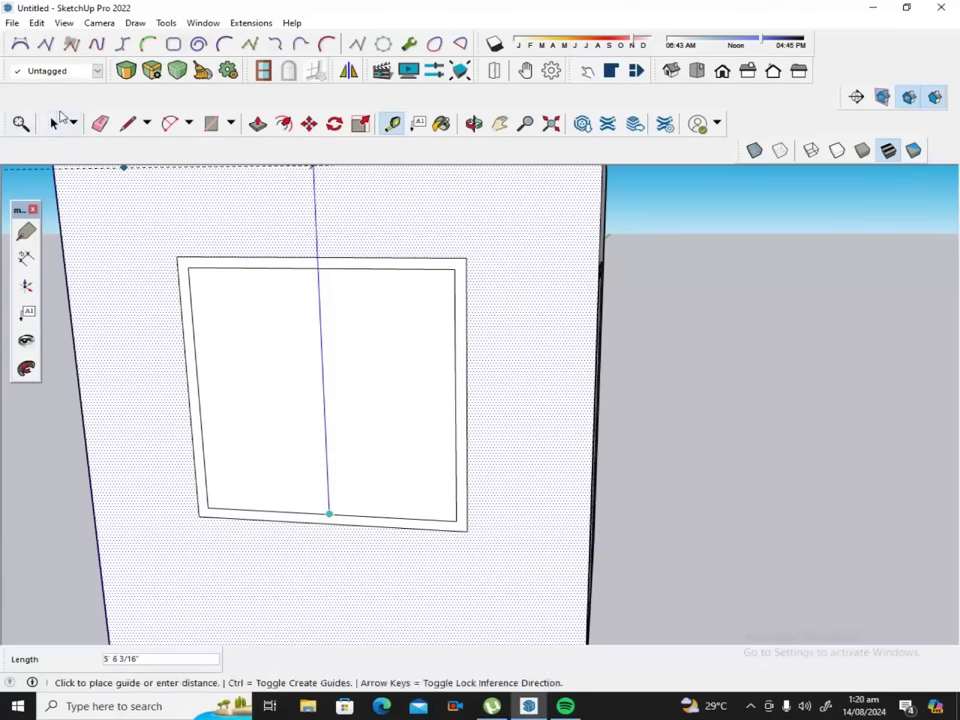
click(55, 123)
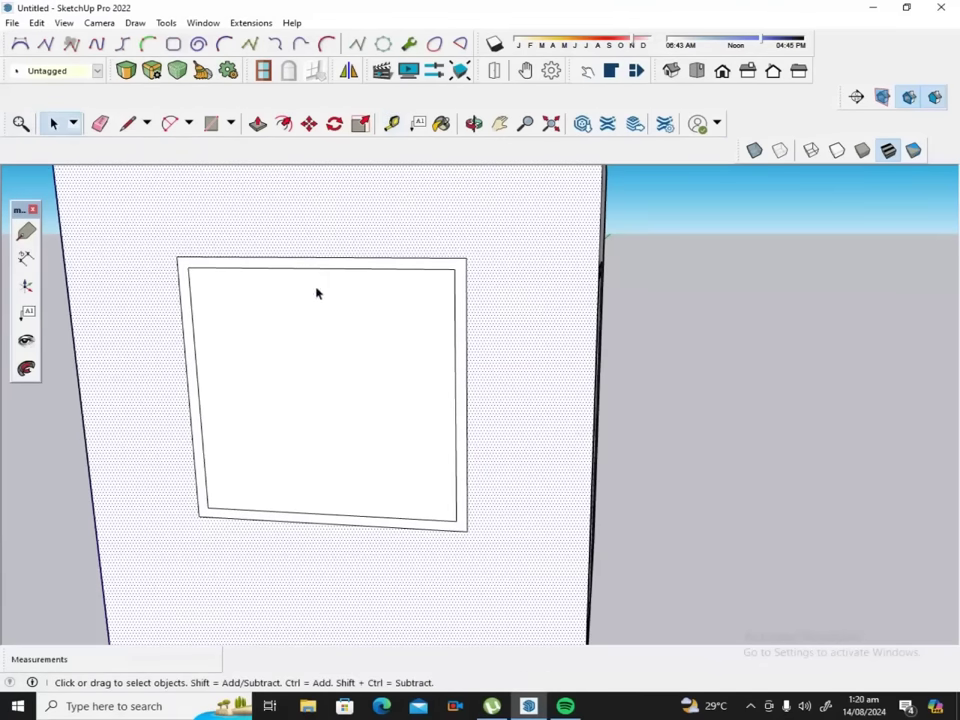
Erase the inner rectangle face so the window opens through to the interior.
click(310, 329)
right_click(288, 357)
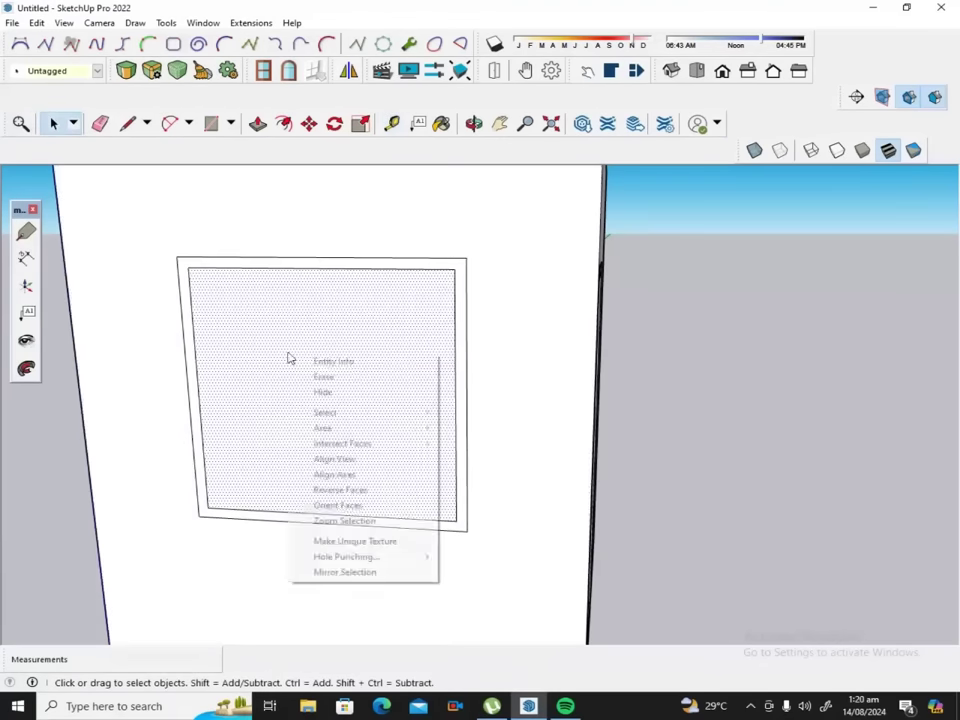
click(314, 378)
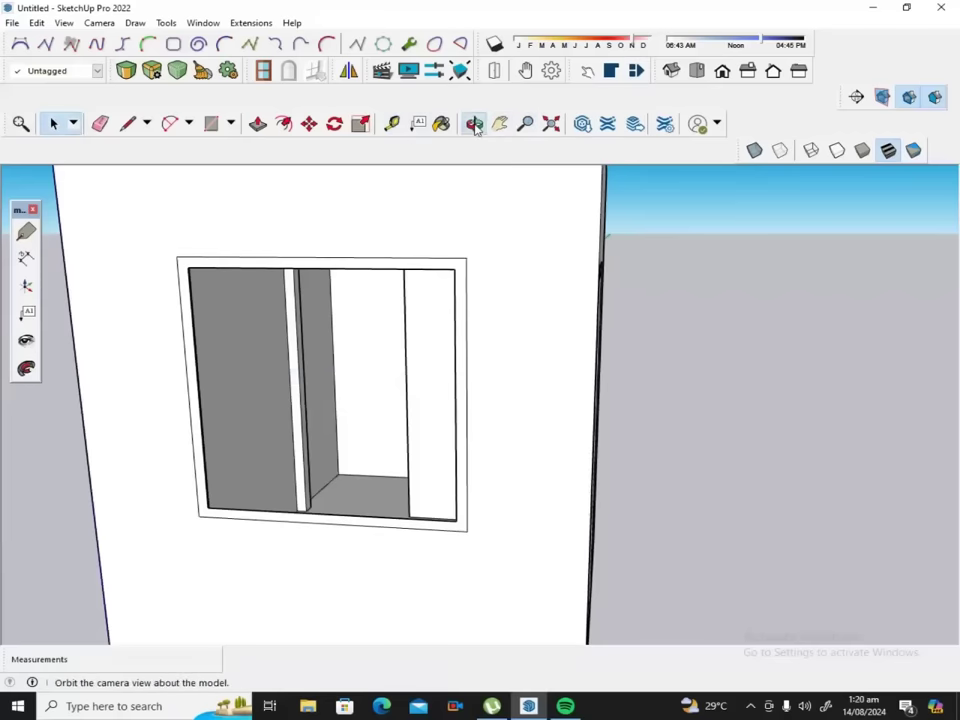
click(475, 125)
drag(512, 285, 412, 418)
Select the window frame ring face and its edges and make them a group.
scroll(139, 471, up, 2)
scroll(152, 493, up, 2)
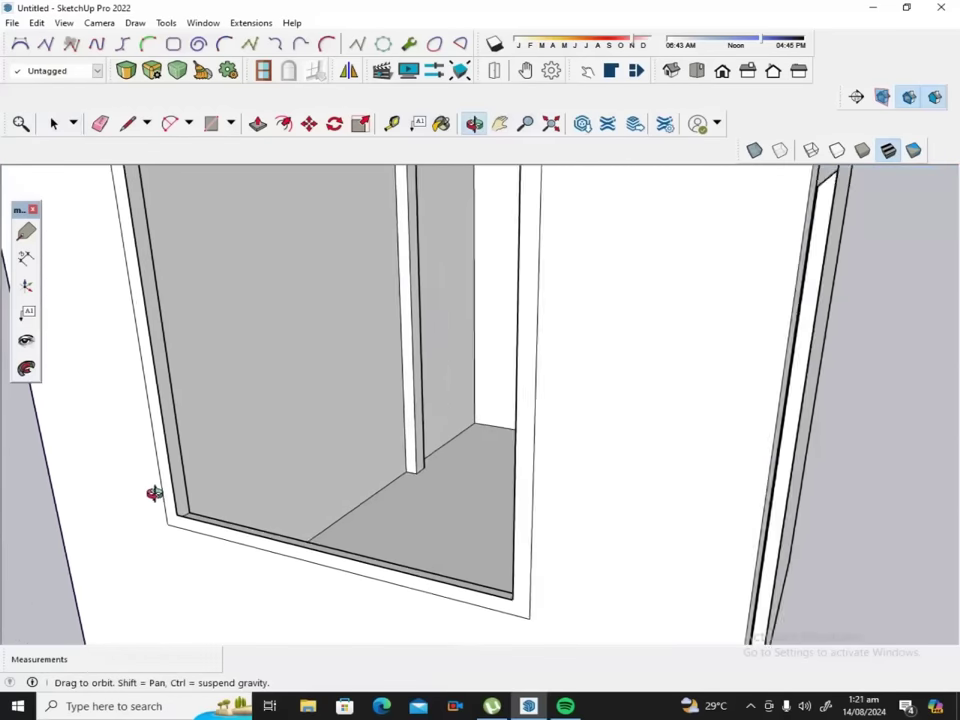
scroll(152, 493, up, 2)
click(54, 128)
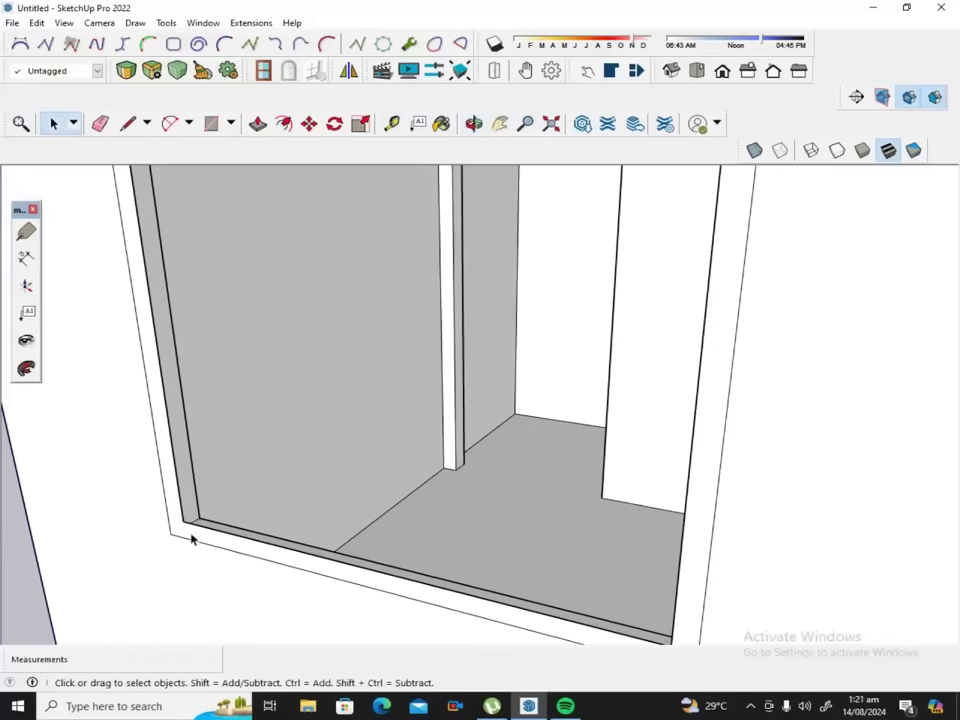
double_click(192, 539)
right_click(192, 536)
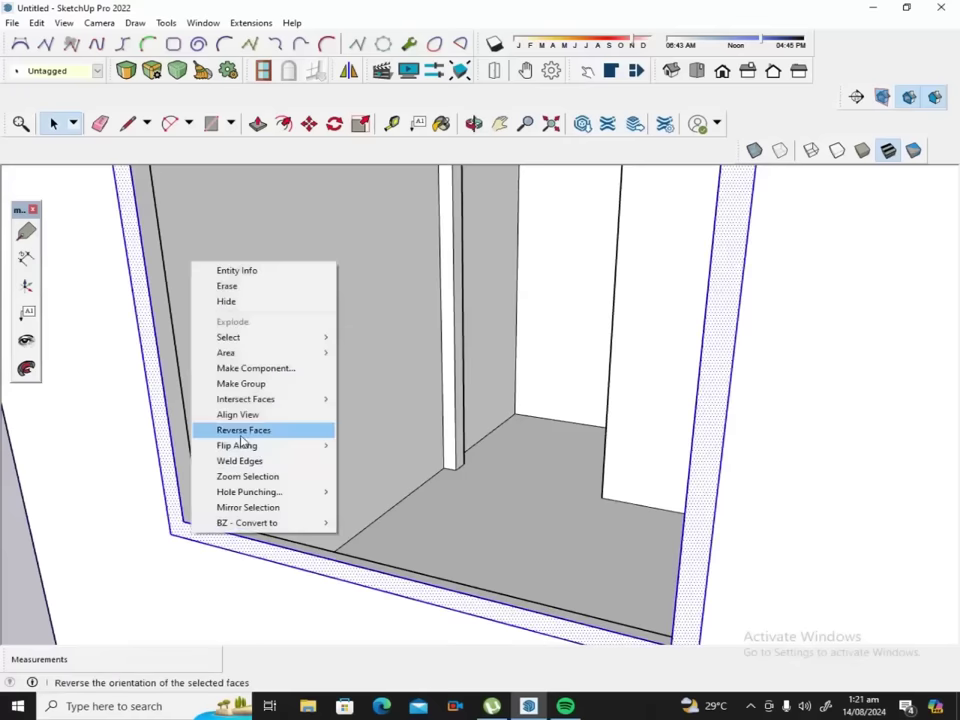
click(247, 384)
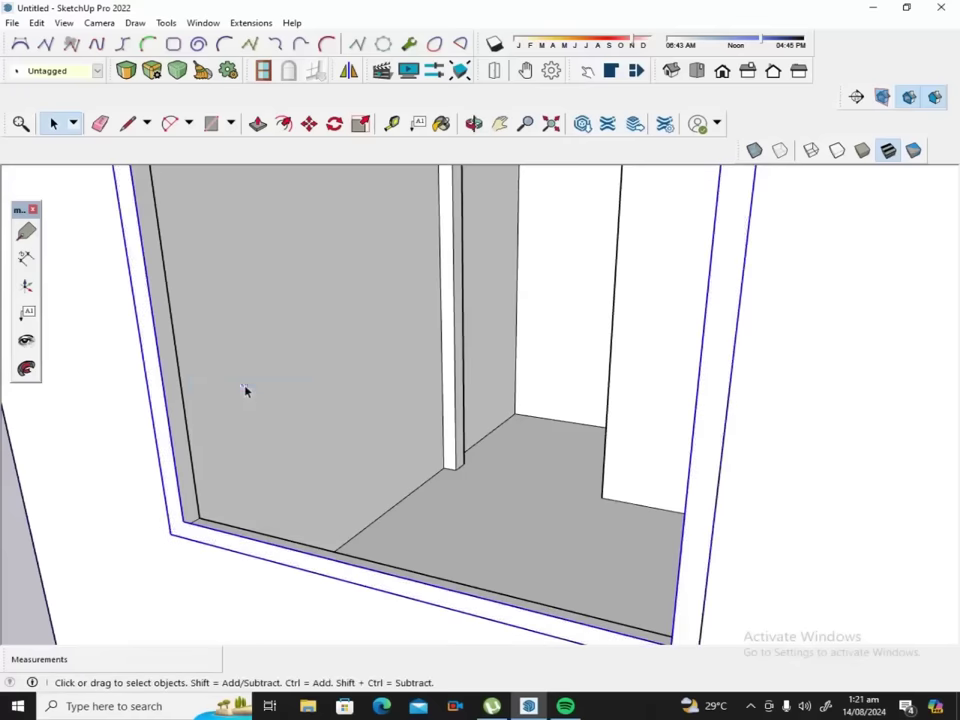
Inside the frame group, push/pull the frame out 3 inches.
double_click(168, 486)
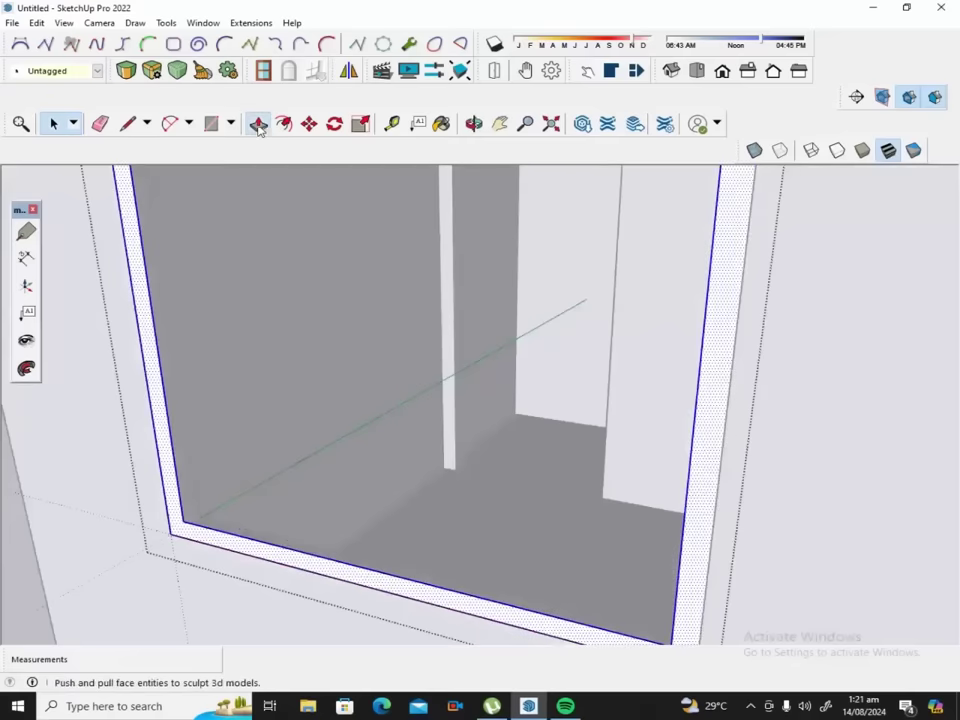
click(258, 122)
click(184, 525)
text(3)
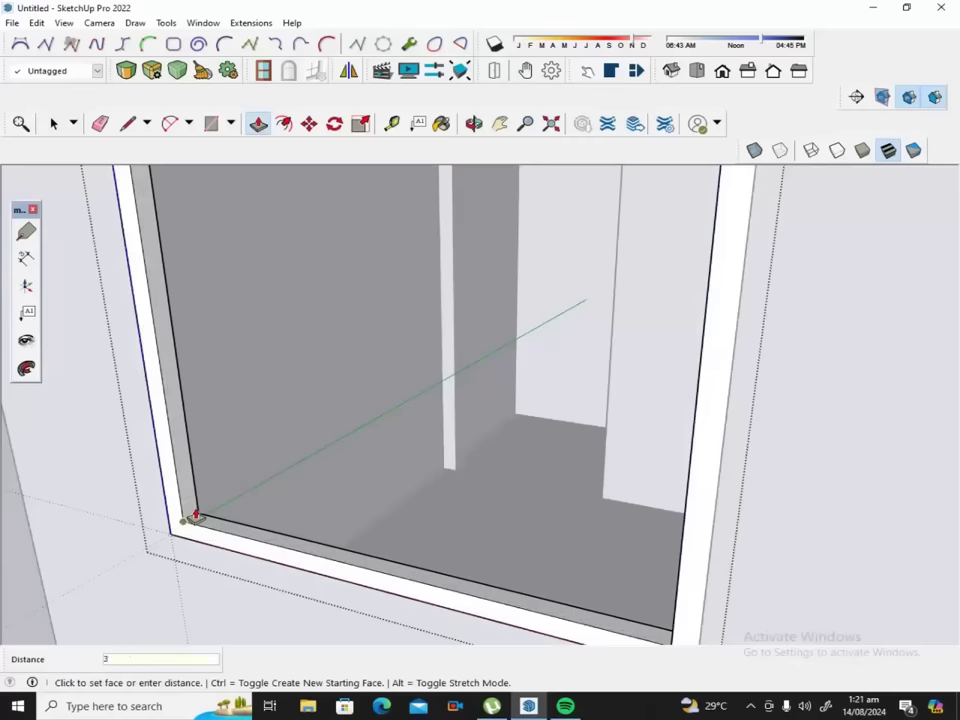
key(Return)
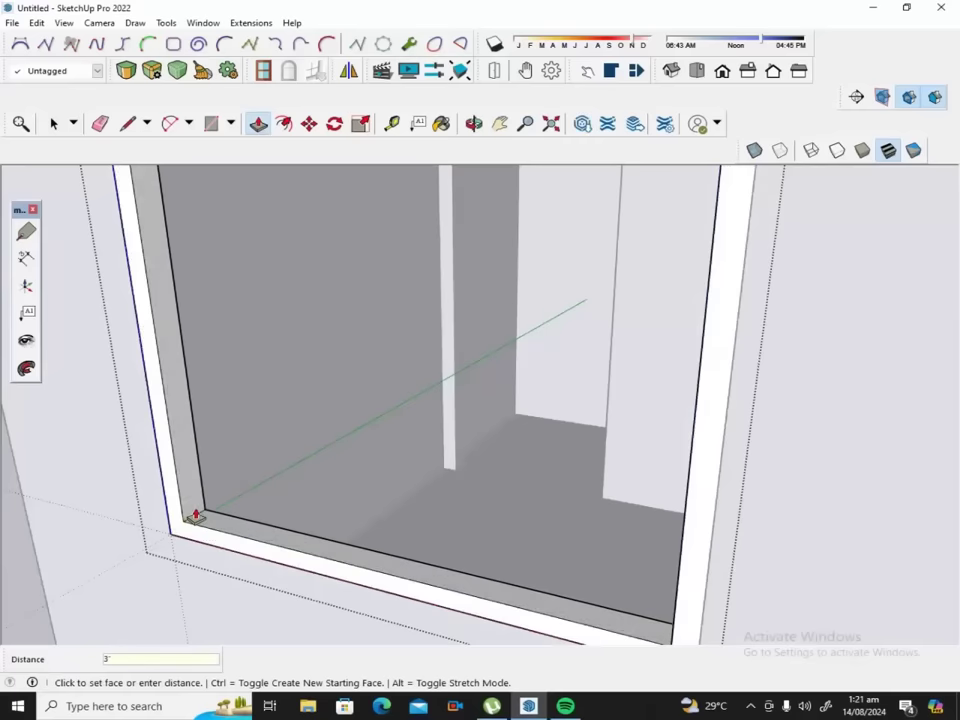
scroll(185, 515, down, 3)
scroll(178, 515, down, 3)
scroll(182, 515, down, 2)
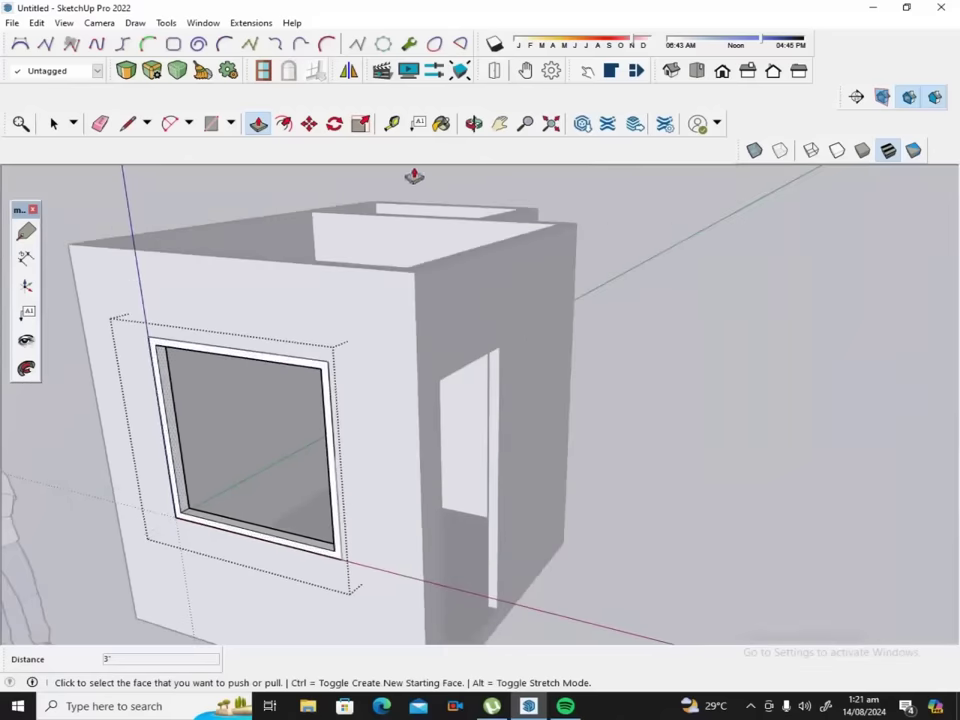
click(474, 123)
Orbit and zoom into the room to view the window frame from inside.
mouse_move(435, 285)
mouse_down()
mouse_move(316, 378)
mouse_move(137, 454)
mouse_move(139, 414)
mouse_move(193, 326)
mouse_move(279, 289)
mouse_move(306, 296)
mouse_move(257, 298)
mouse_move(325, 299)
mouse_up()
drag(423, 289, 330, 339)
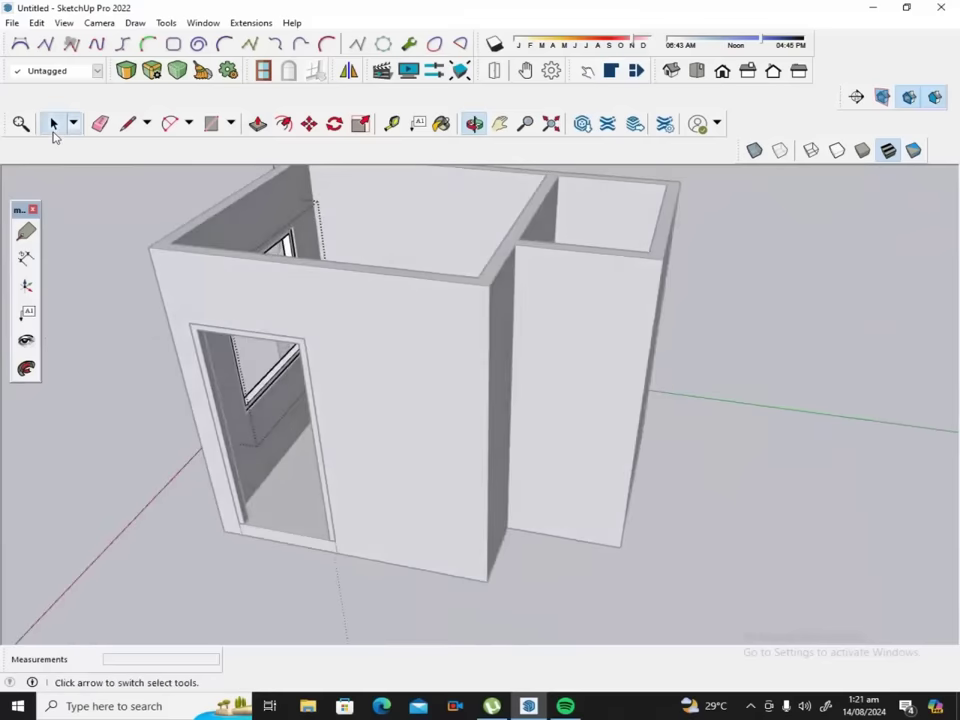
click(54, 125)
click(380, 209)
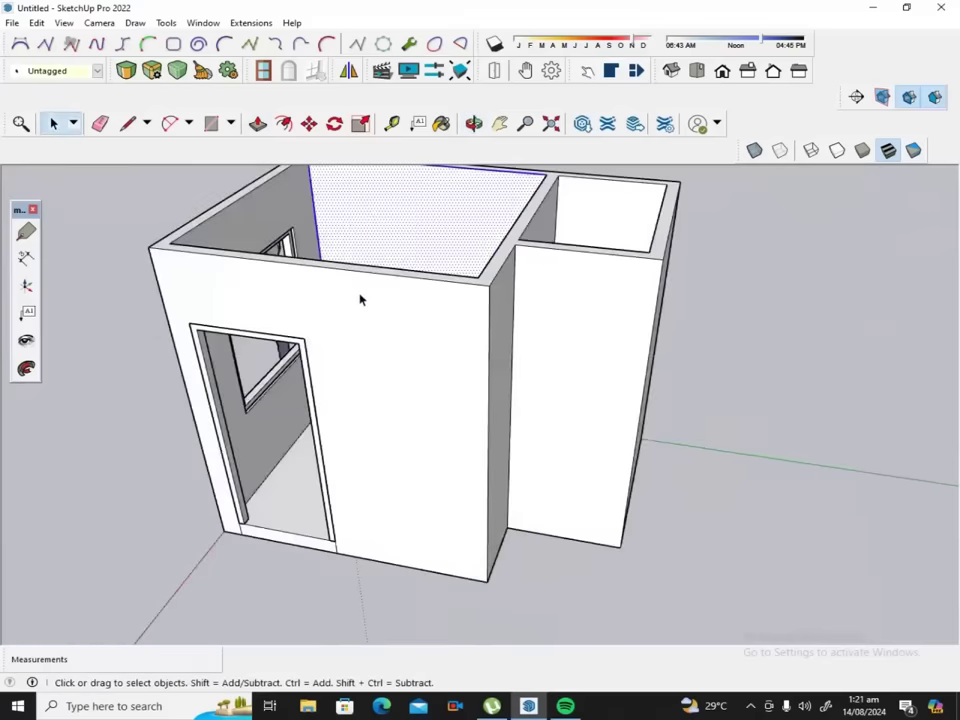
click(474, 123)
mouse_move(379, 295)
mouse_down()
mouse_move(266, 354)
mouse_move(304, 279)
mouse_move(319, 289)
mouse_move(325, 251)
mouse_up()
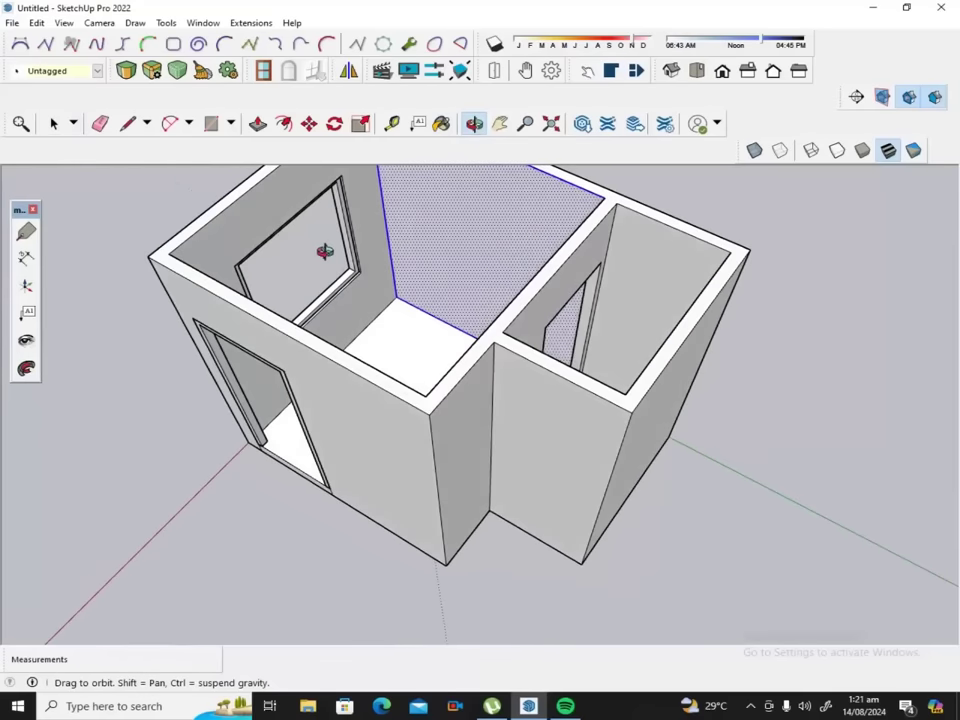
scroll(325, 251, up, 3)
scroll(345, 290, up, 2)
scroll(355, 320, up, 2)
scroll(362, 337, up, 1)
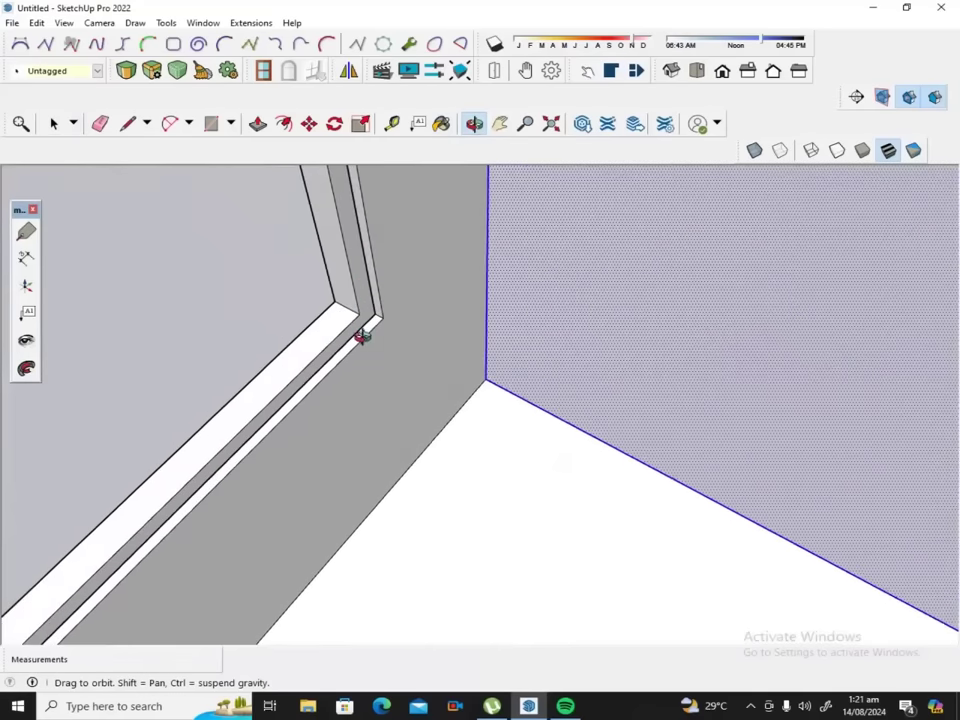
drag(362, 337, 396, 328)
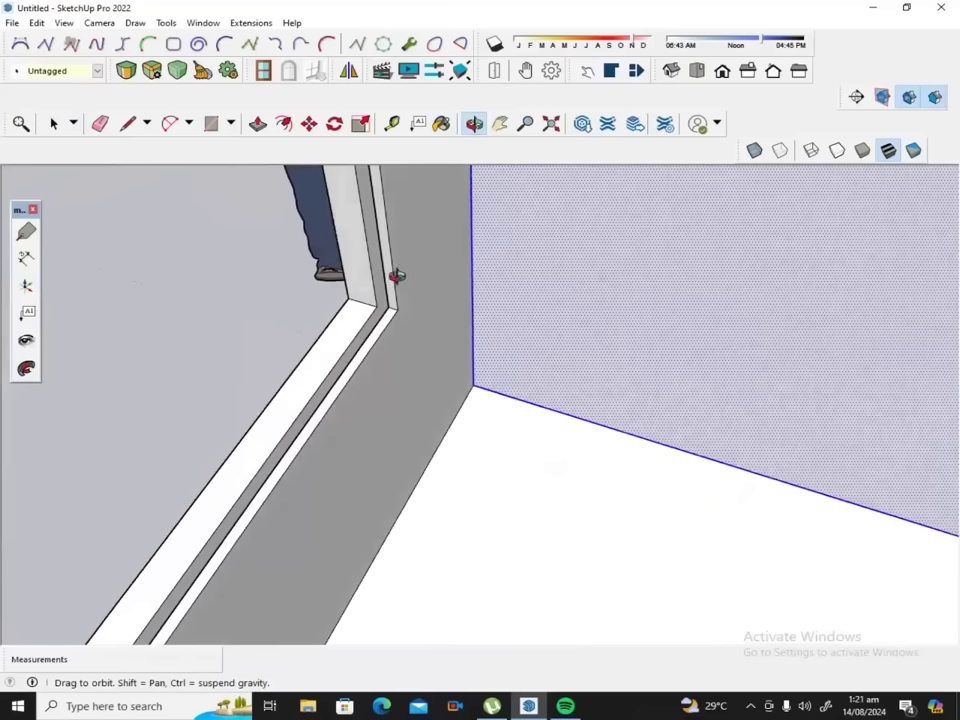
scroll(396, 272, up, 1)
scroll(396, 272, up, 2)
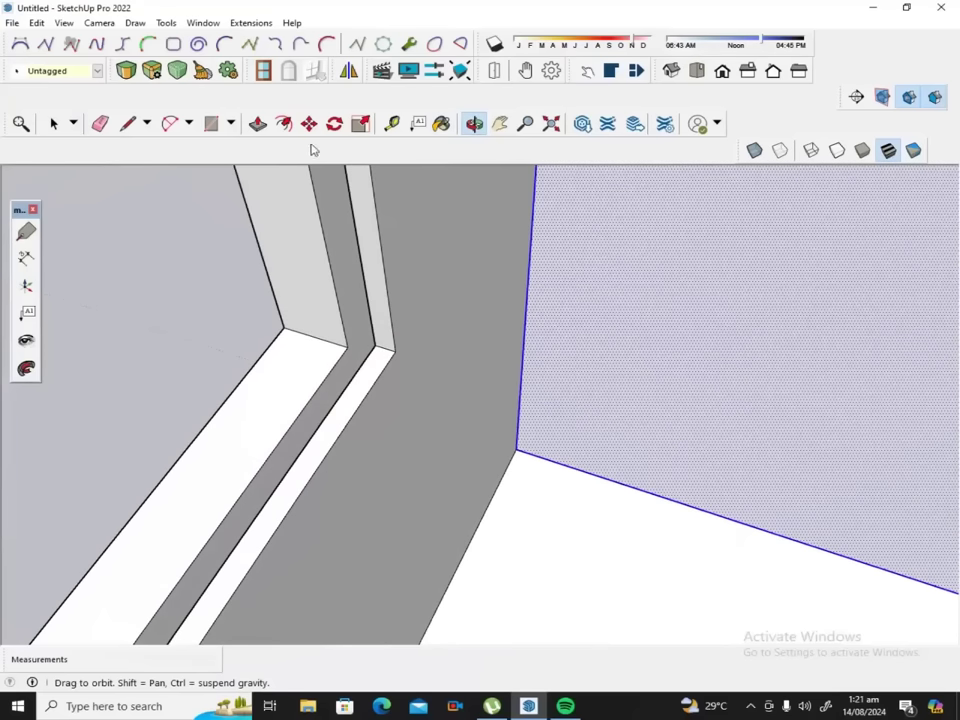
Select the narrow inner strip of the window frame and push/pull it 1 inch.
click(258, 123)
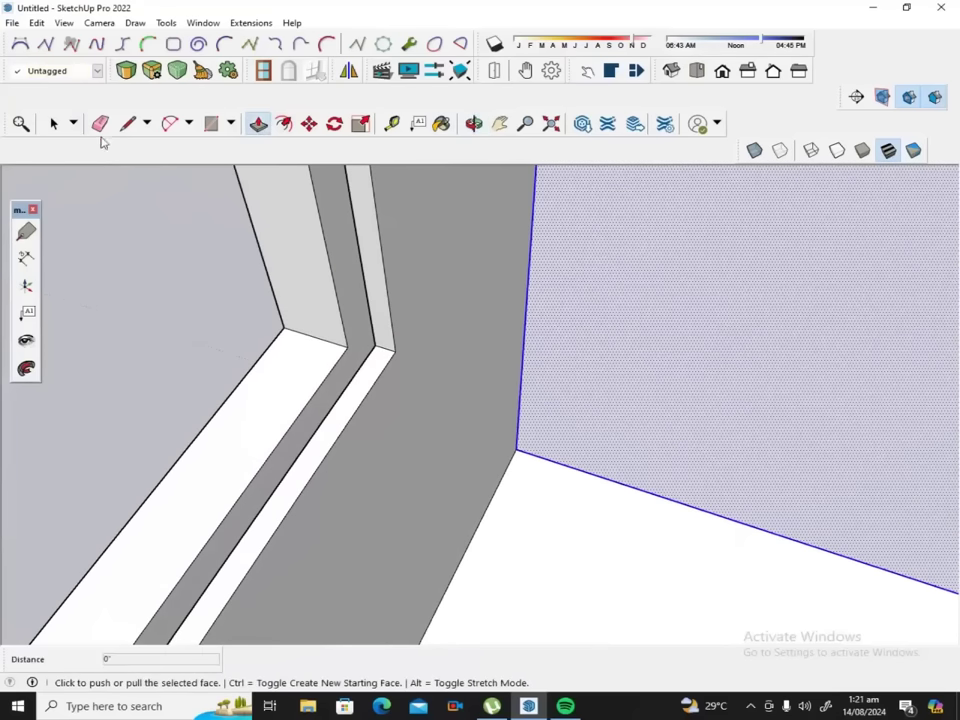
click(53, 123)
click(352, 265)
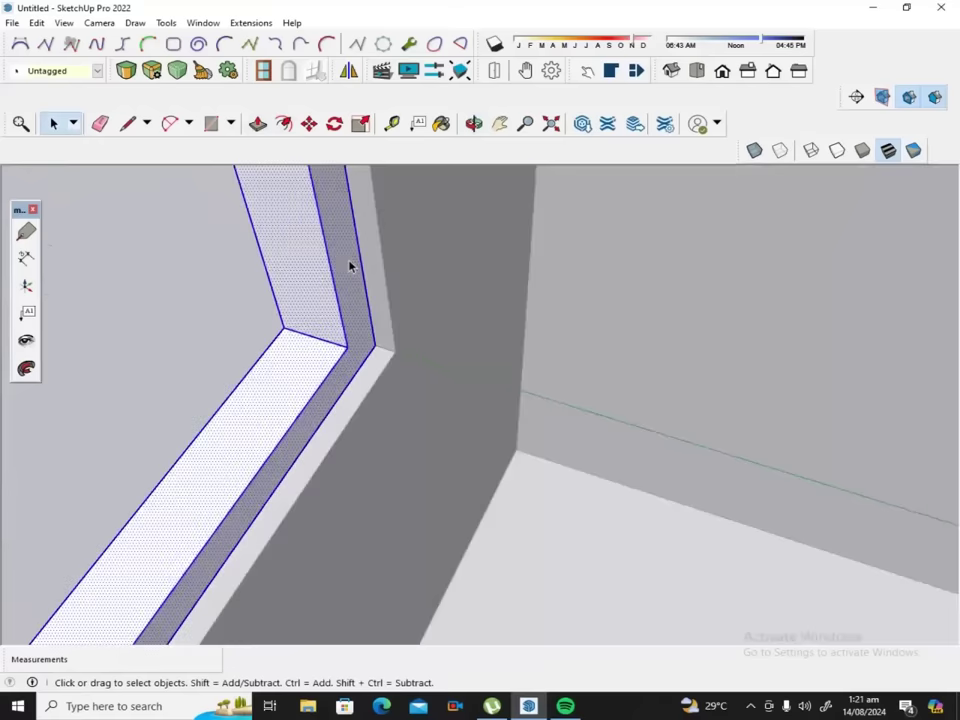
click(349, 266)
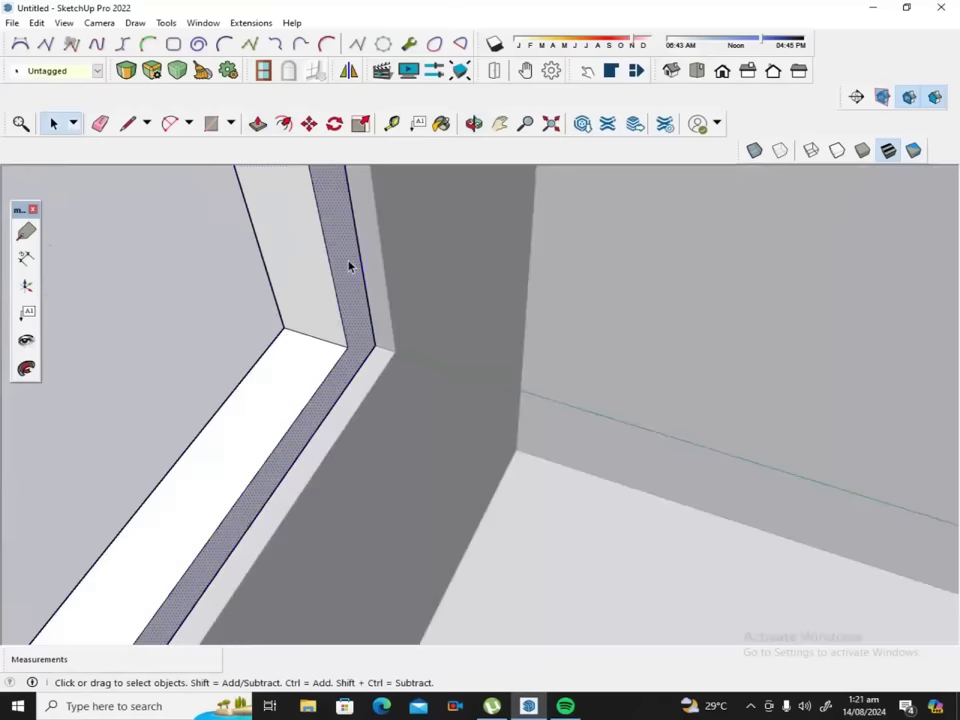
click(258, 123)
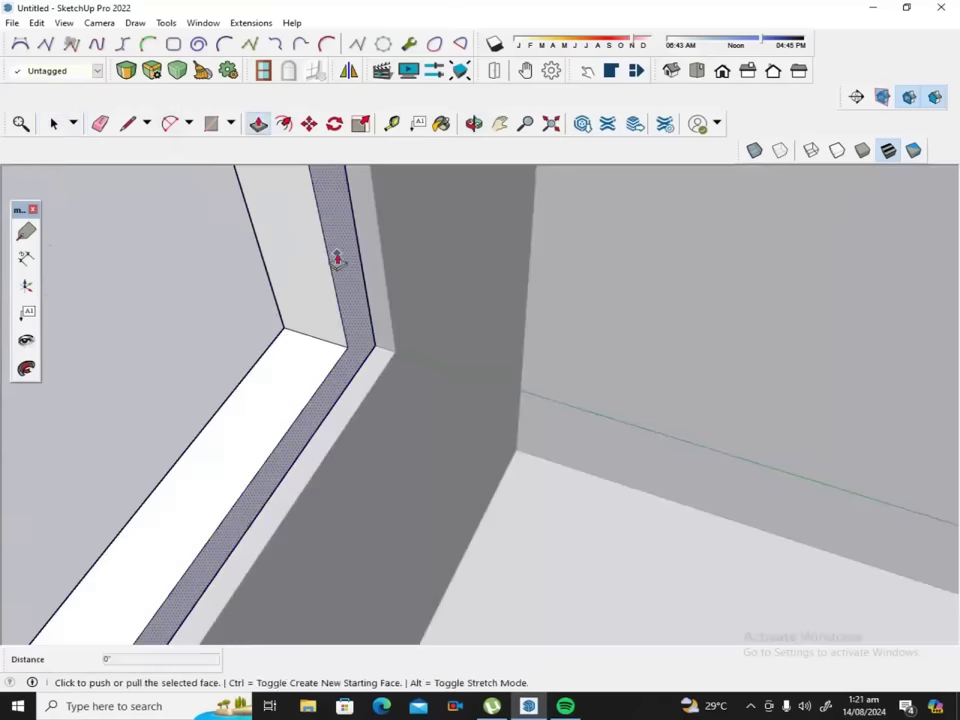
click(337, 256)
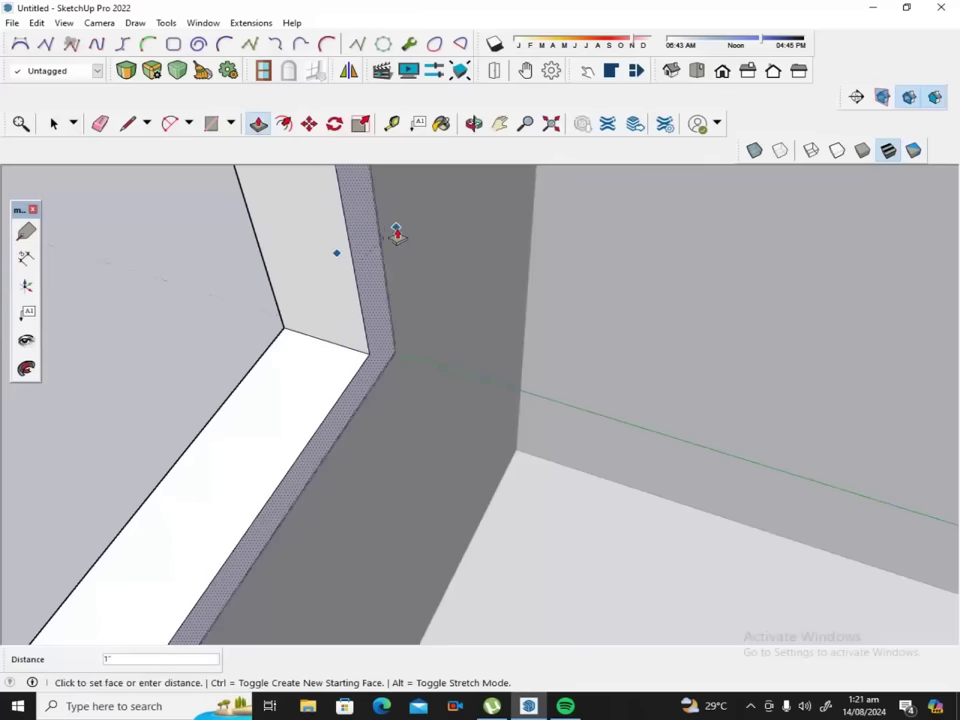
click(386, 240)
middle_drag(386, 240, 395, 240)
scroll(395, 240, down, 3)
scroll(393, 238, down, 3)
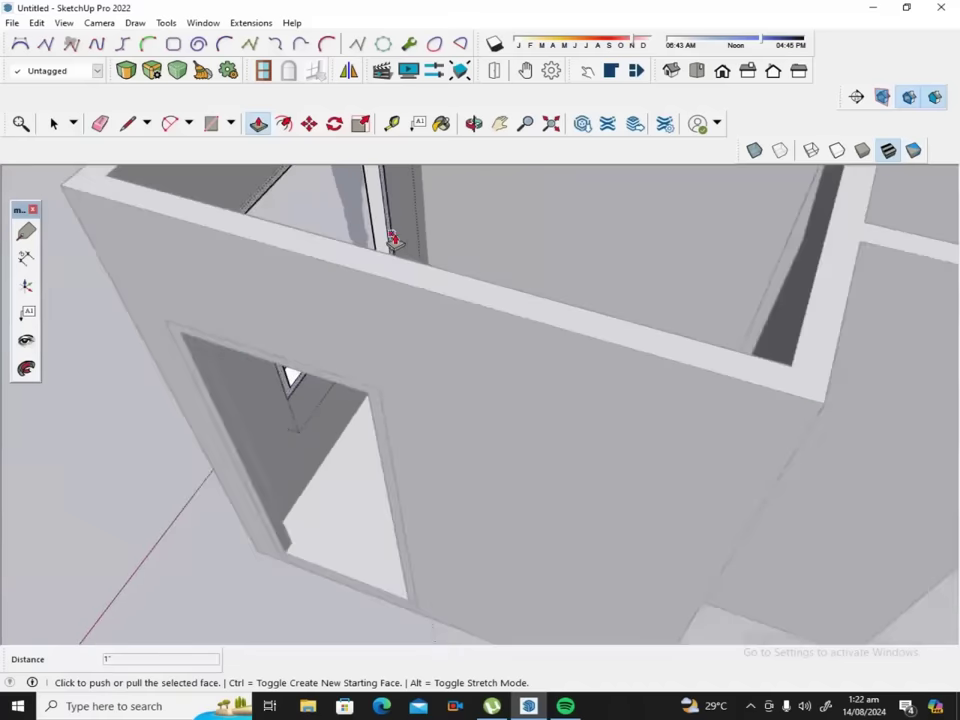
scroll(393, 238, down, 2)
click(54, 123)
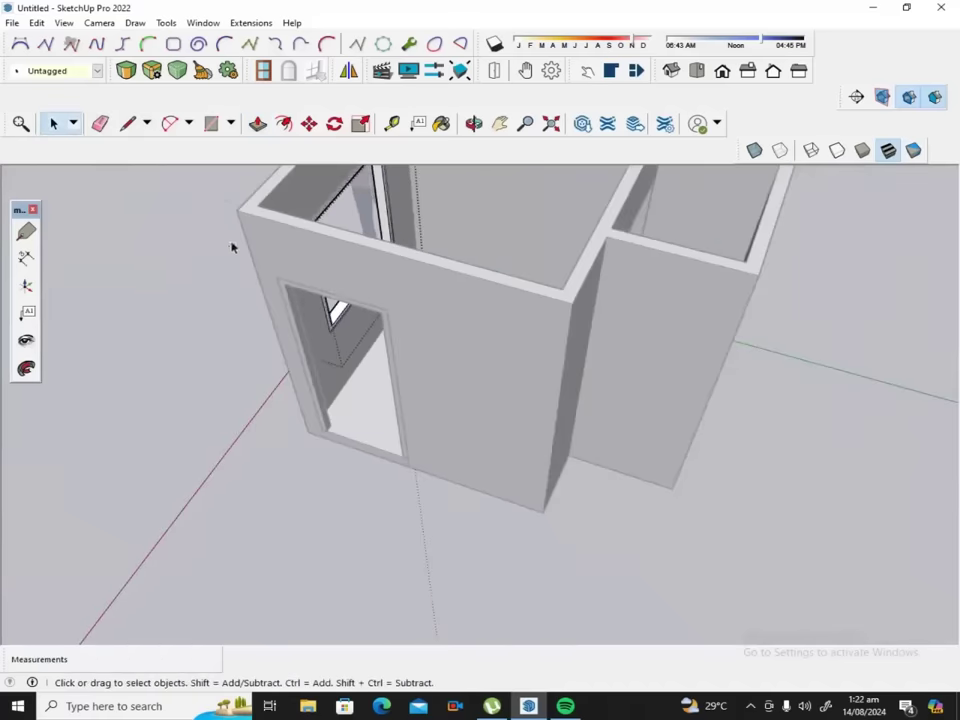
click(474, 123)
mouse_move(289, 285)
mouse_down()
mouse_move(380, 298)
mouse_move(598, 190)
mouse_up()
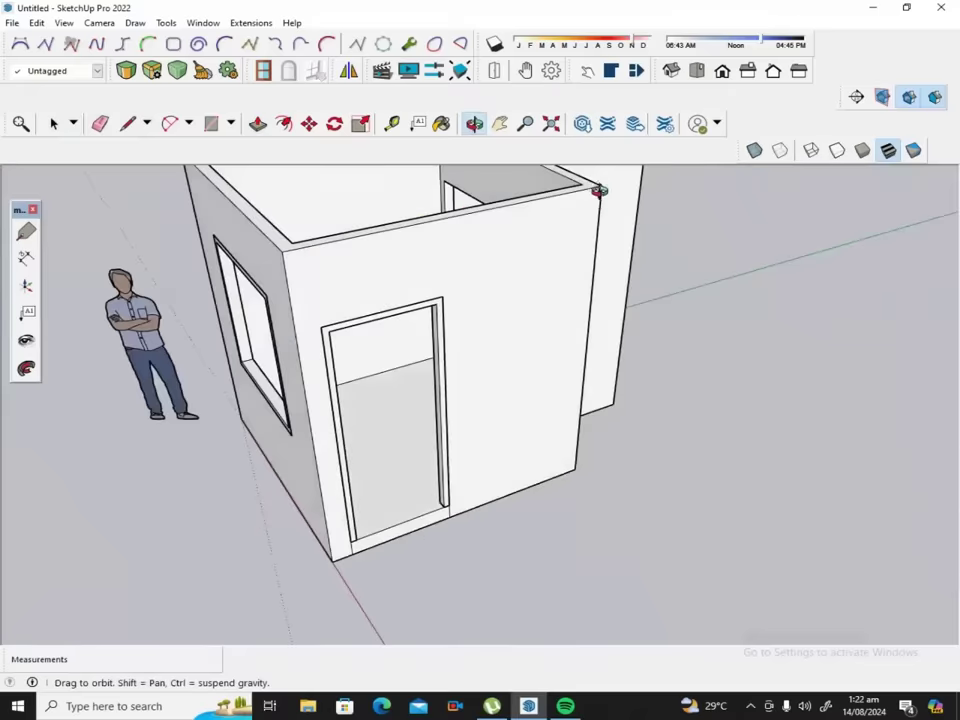
drag(272, 284, 476, 229)
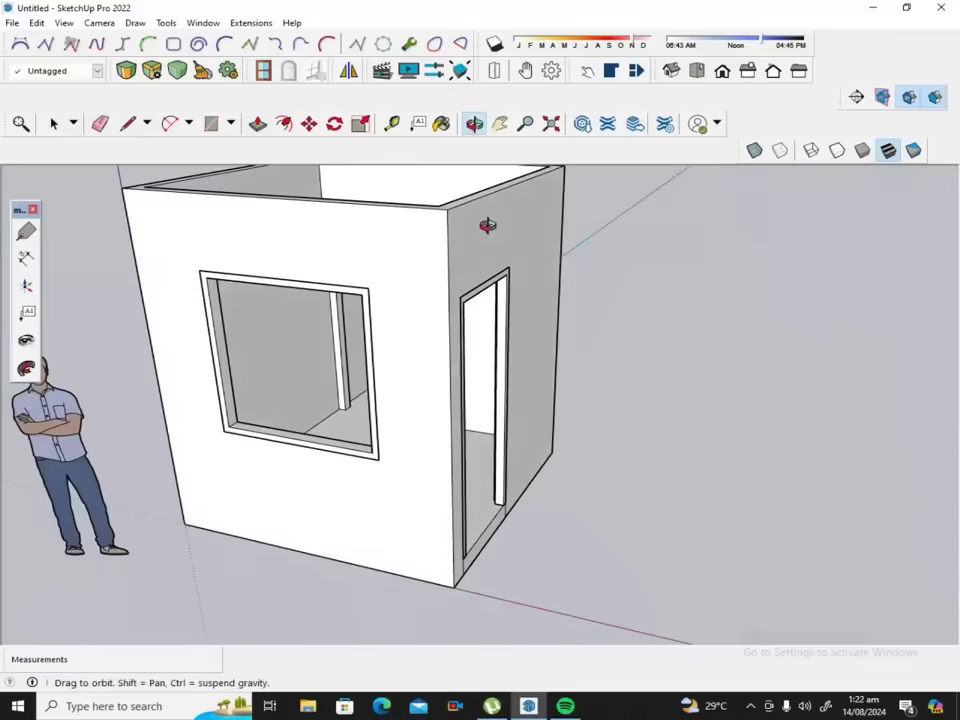
mouse_move(316, 229)
mouse_down()
mouse_move(414, 315)
mouse_move(362, 324)
mouse_move(368, 354)
mouse_up()
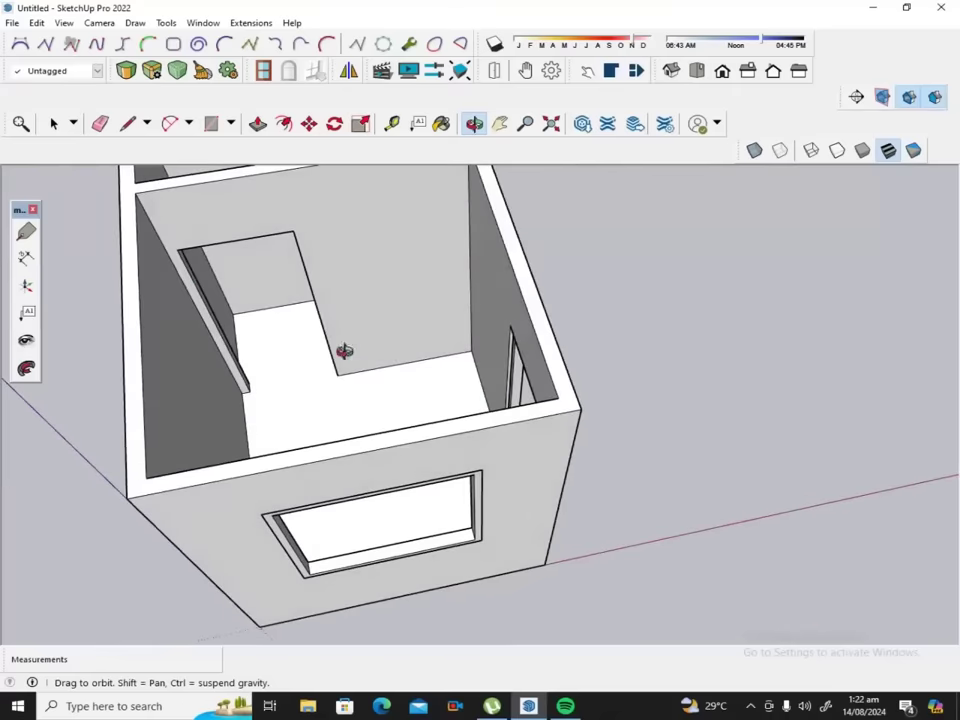
scroll(214, 231, up, 1)
scroll(206, 220, up, 1)
scroll(197, 218, up, 2)
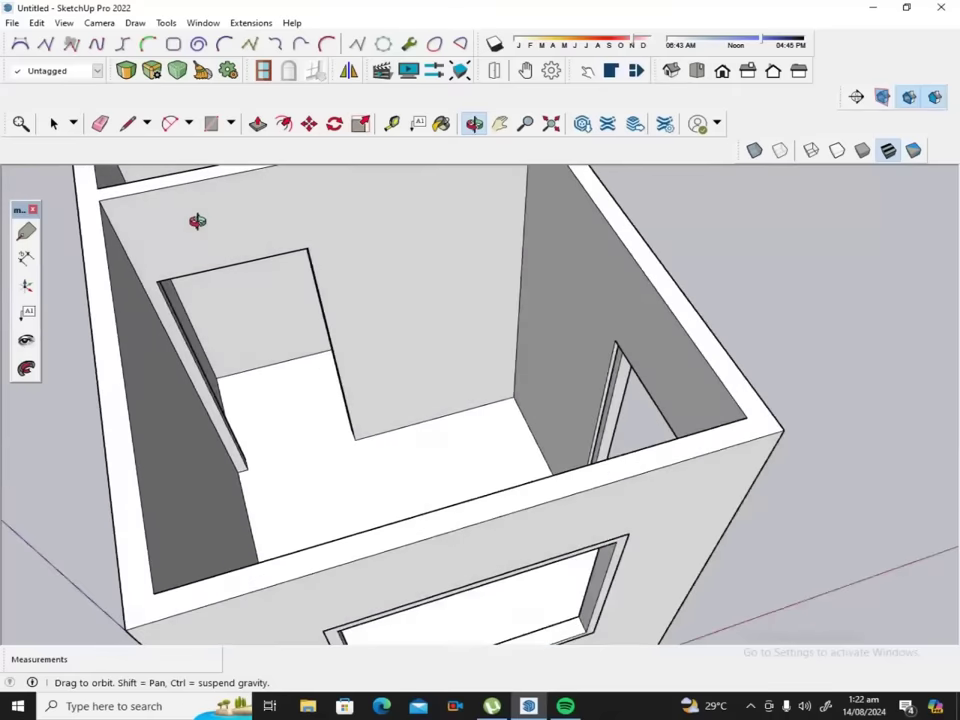
scroll(197, 220, up, 2)
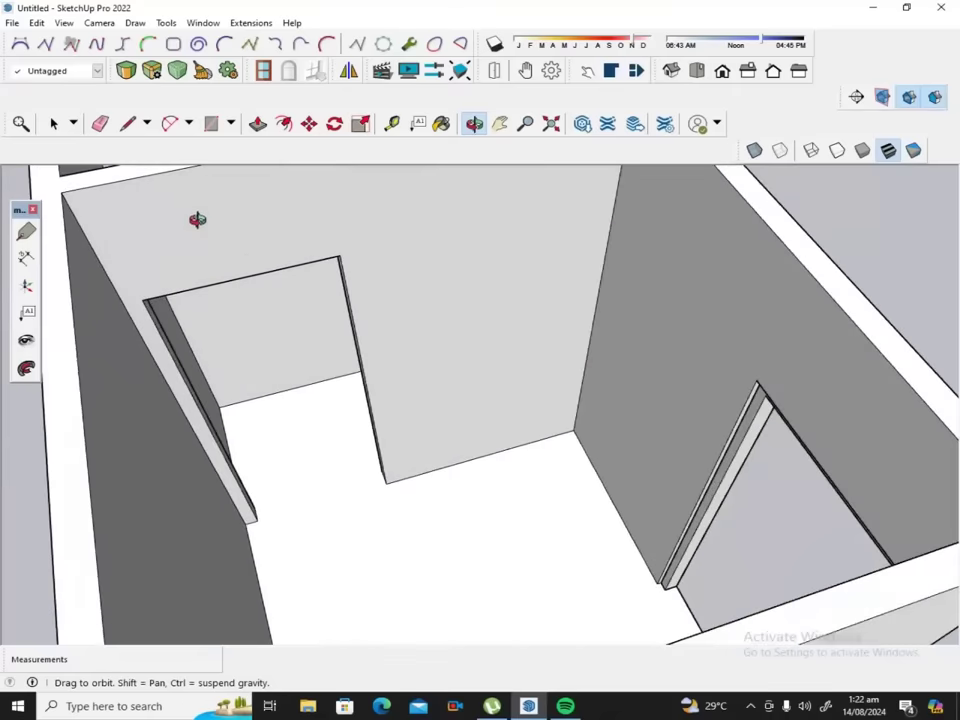
Draw a door-sized rectangle on the wall and offset it inward by 2 for the frame.
click(211, 123)
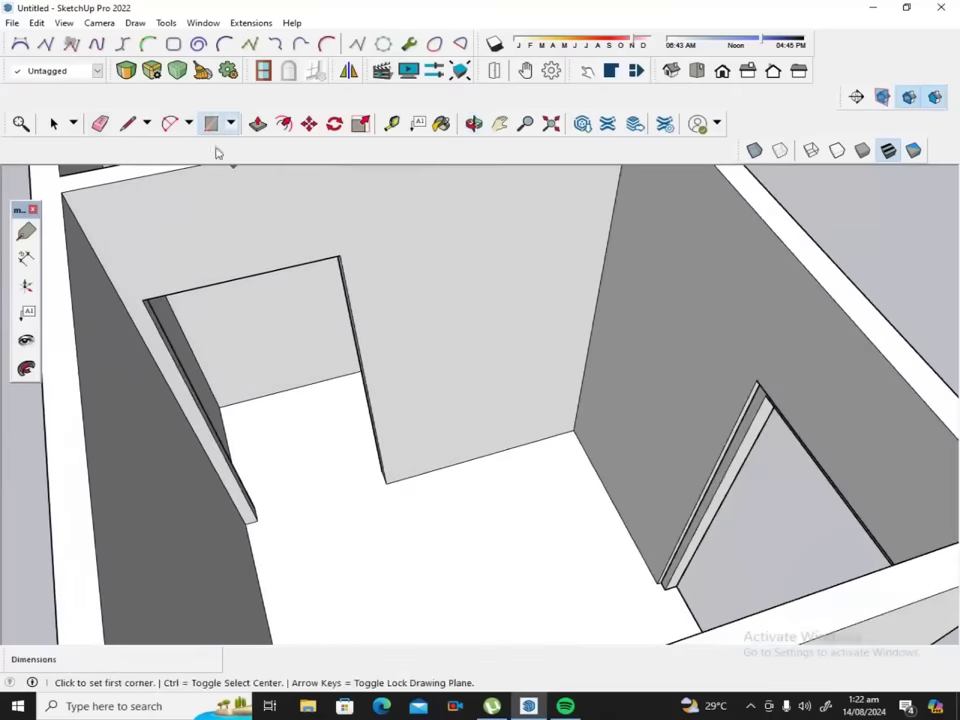
click(257, 521)
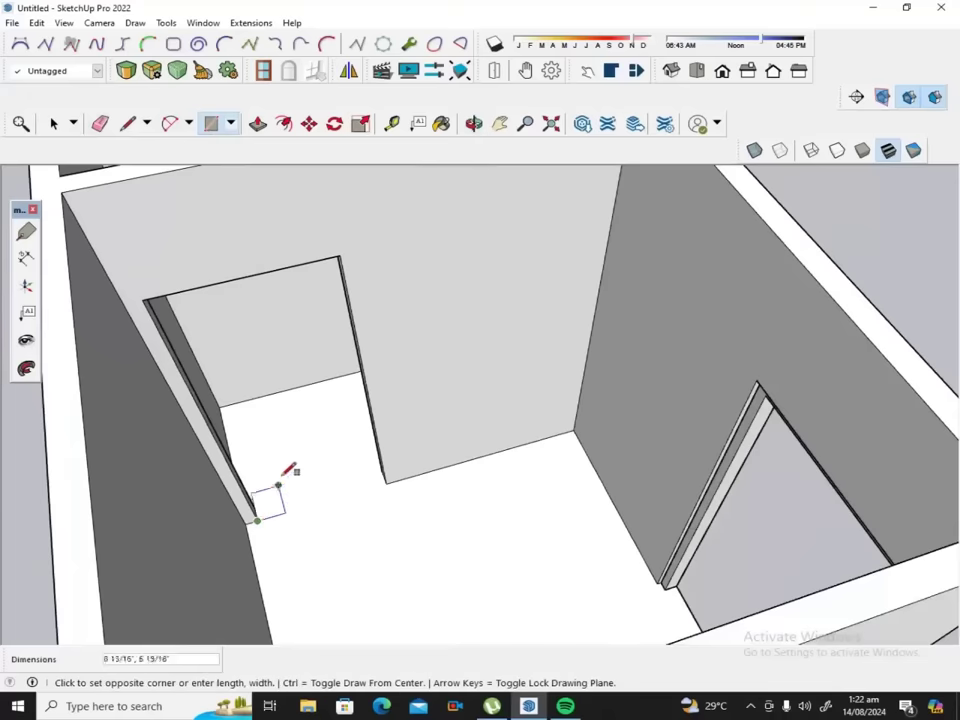
click(340, 256)
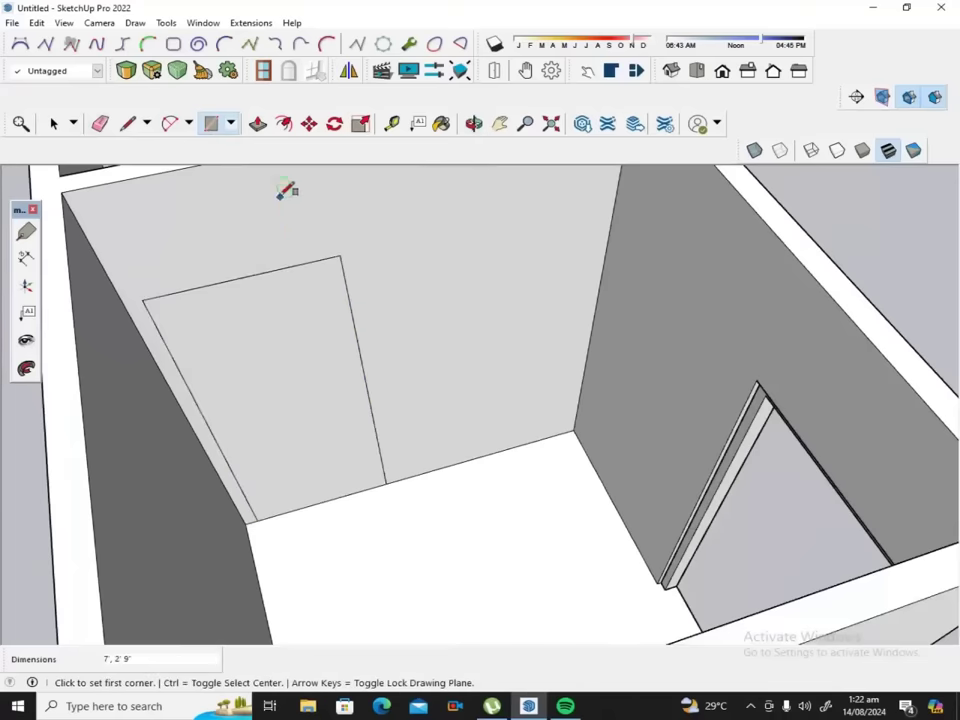
click(284, 123)
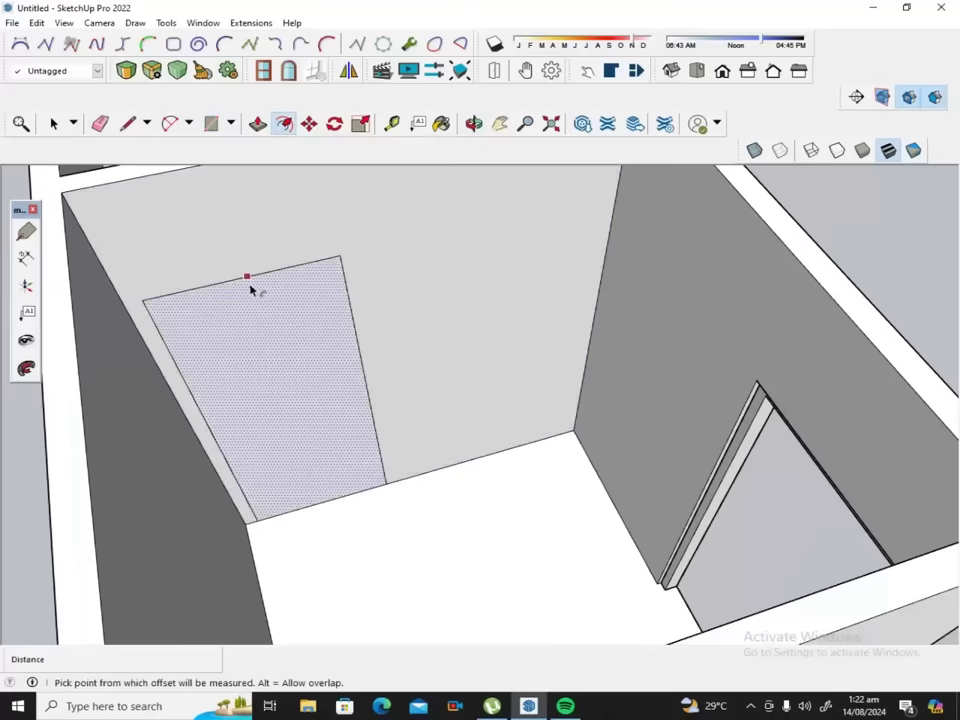
click(250, 289)
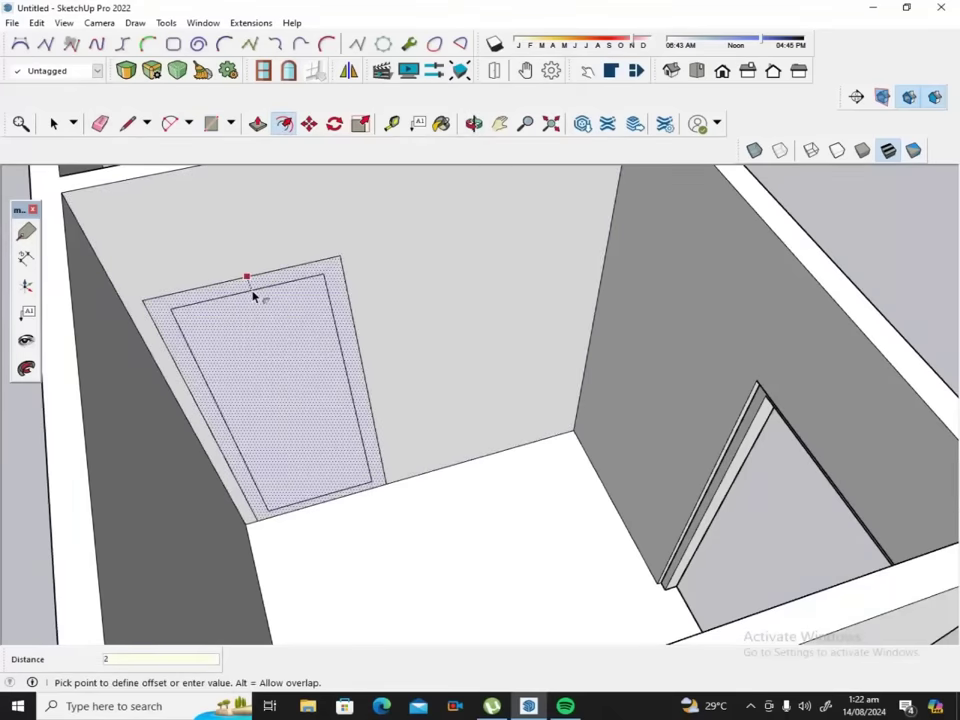
key(Return)
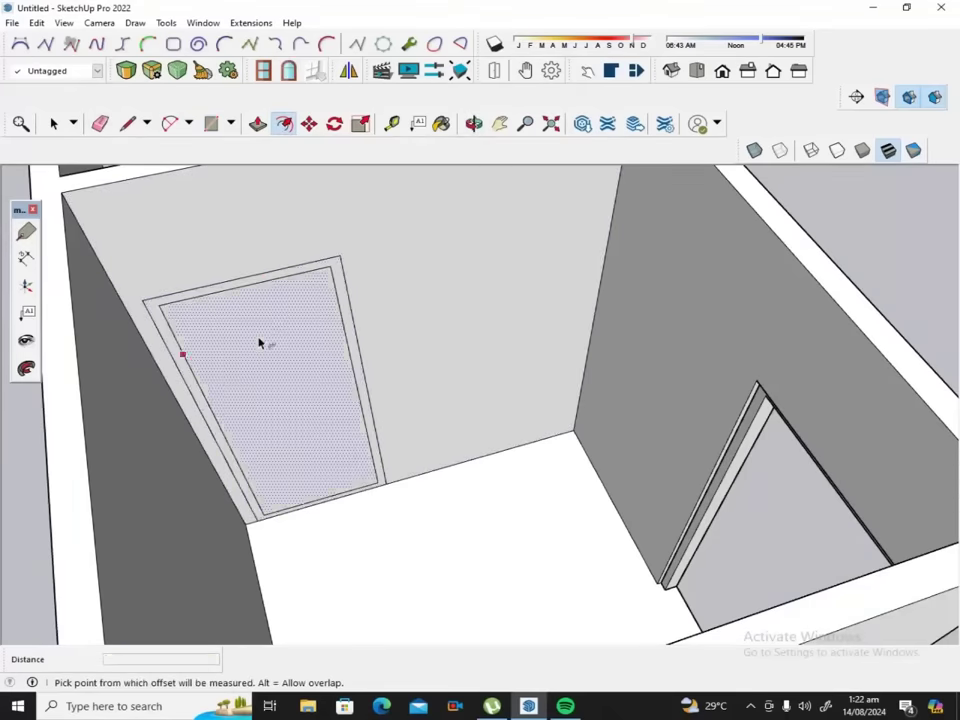
Draw a short line joining the door's bottom corner to the frame corner.
scroll(259, 337, up, 3)
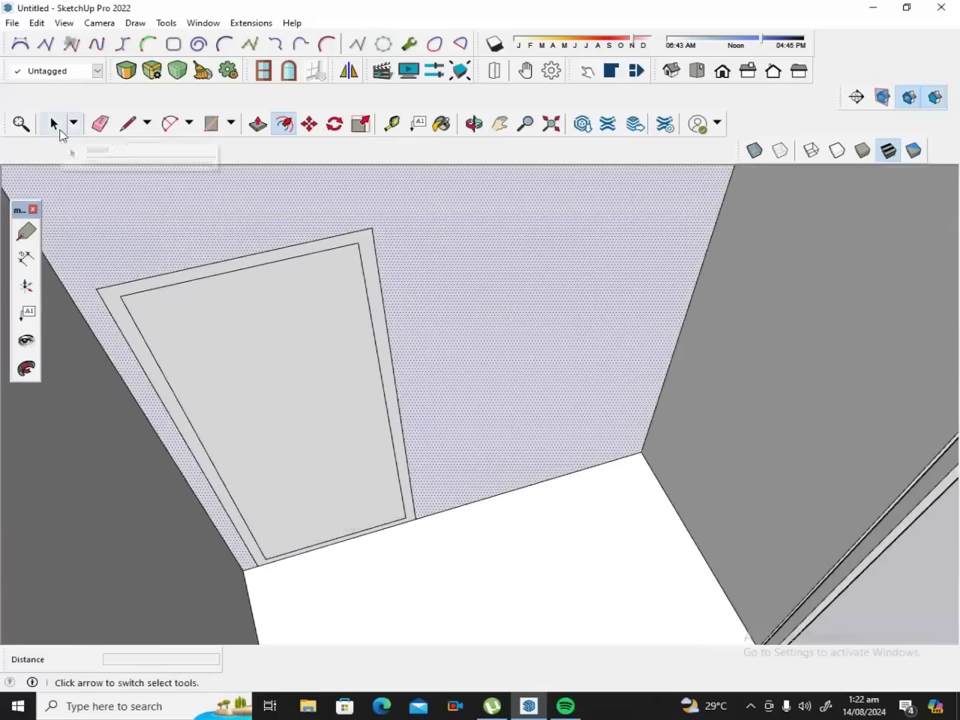
click(124, 127)
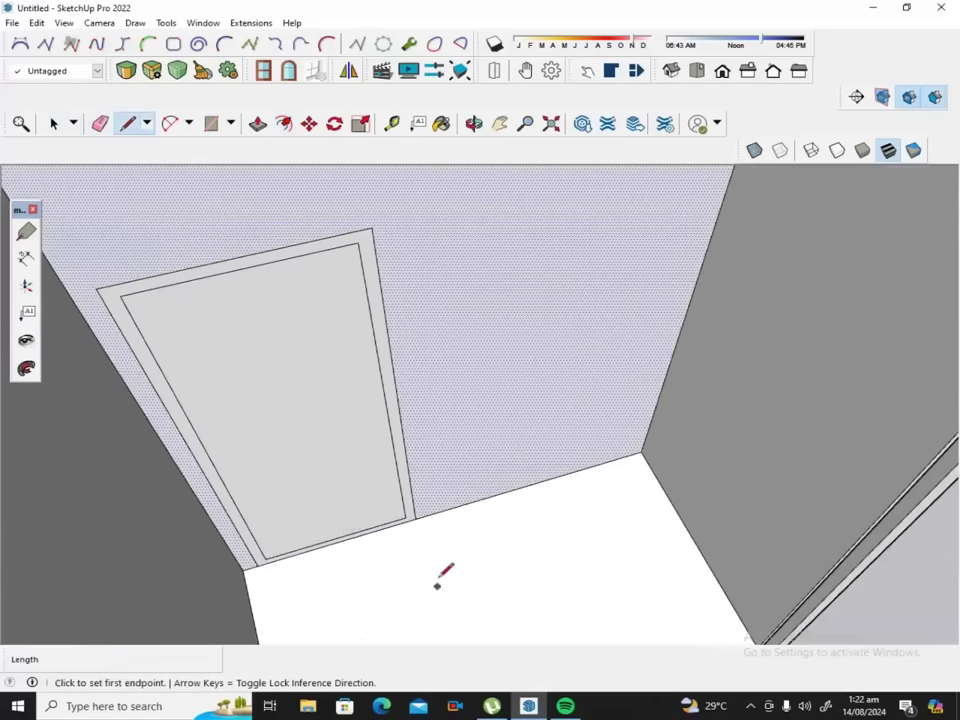
scroll(410, 520, up, 3)
click(405, 516)
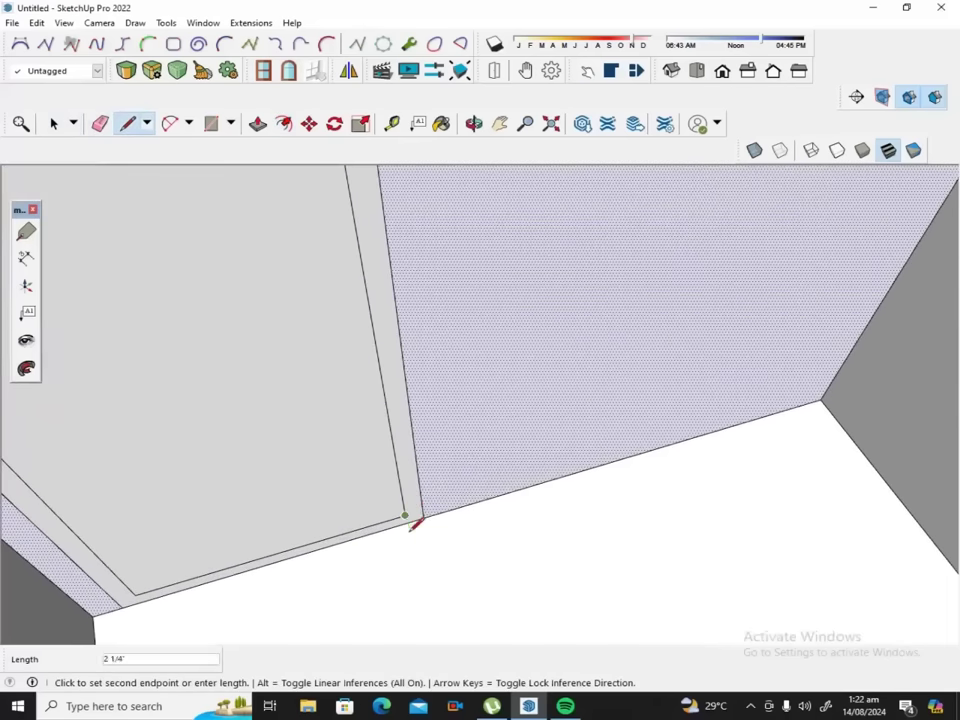
click(419, 517)
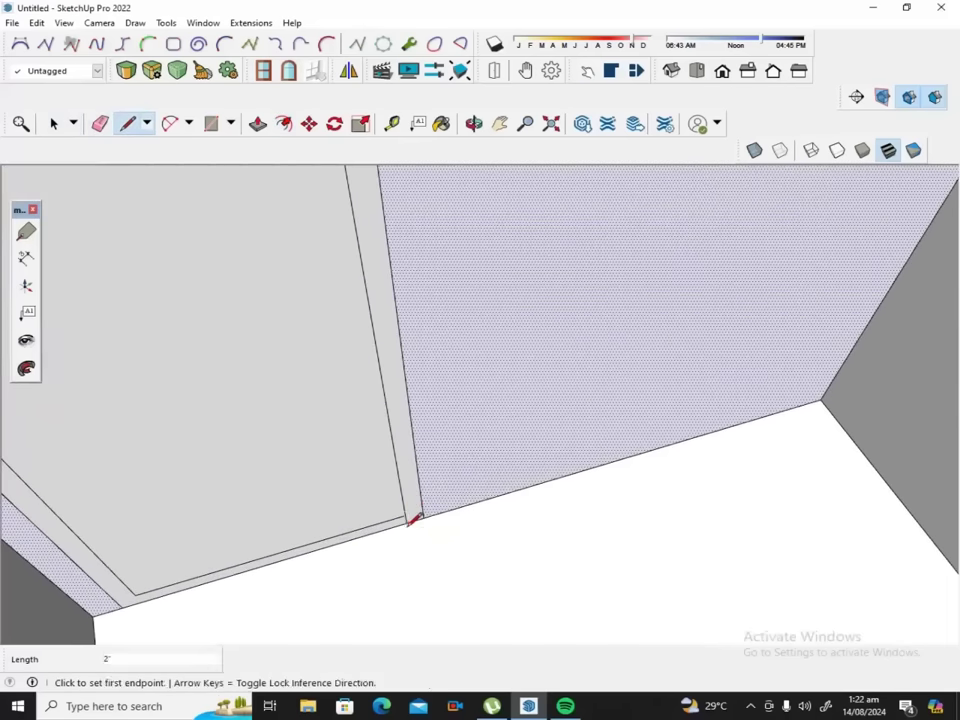
click(136, 595)
key(Escape)
scroll(160, 595, down, 1)
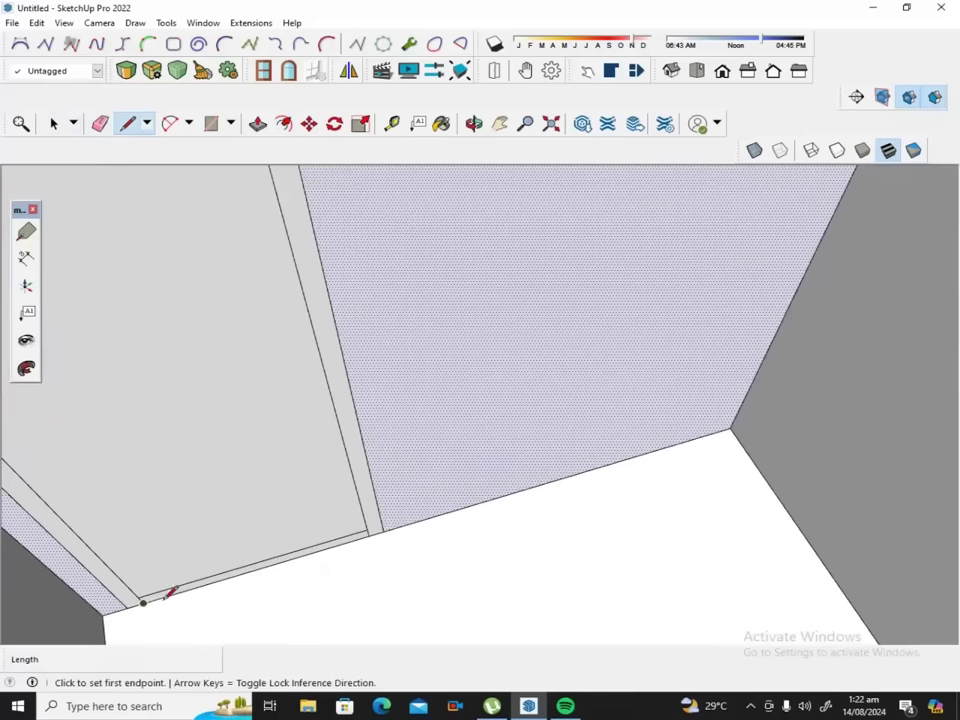
Erase the stray edge across the doorway floor and zoom out.
click(100, 123)
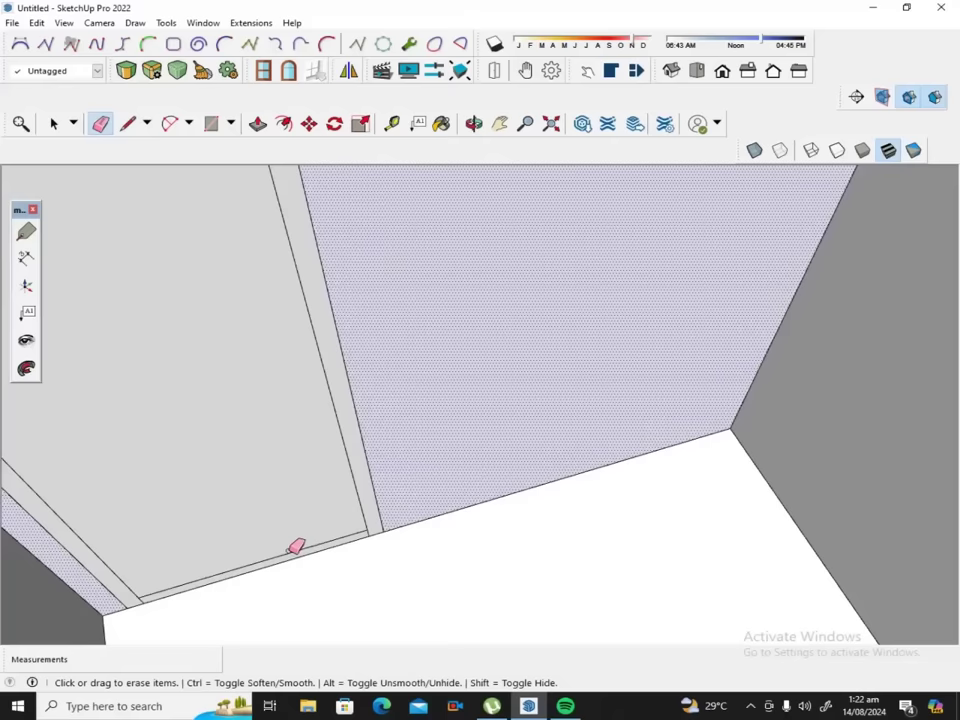
drag(296, 546, 300, 556)
scroll(300, 560, down, 2)
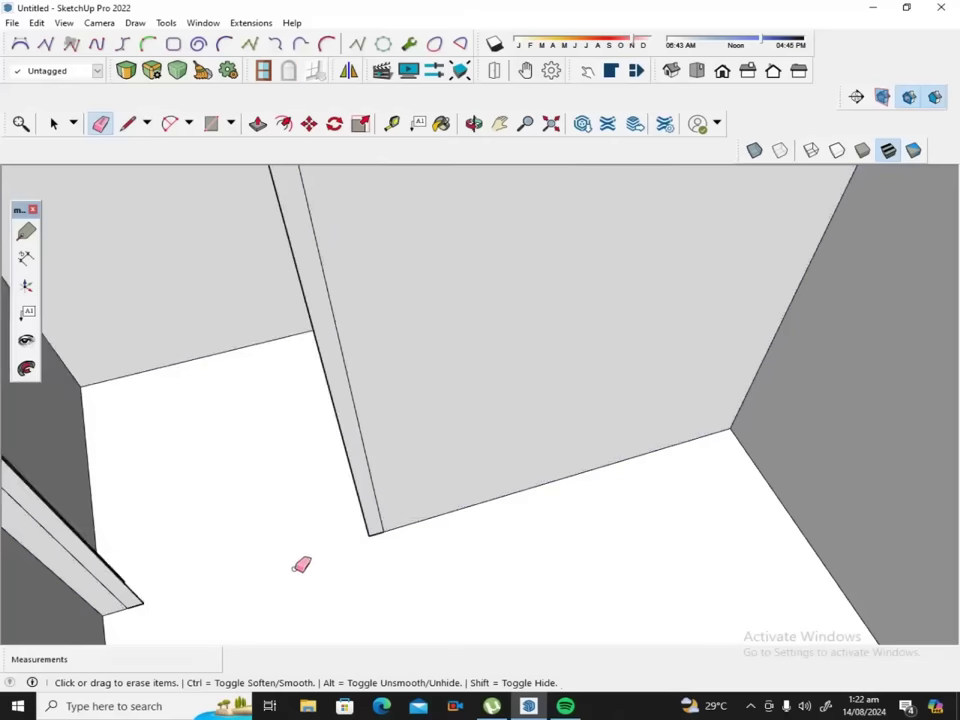
scroll(348, 562, down, 2)
scroll(347, 555, down, 2)
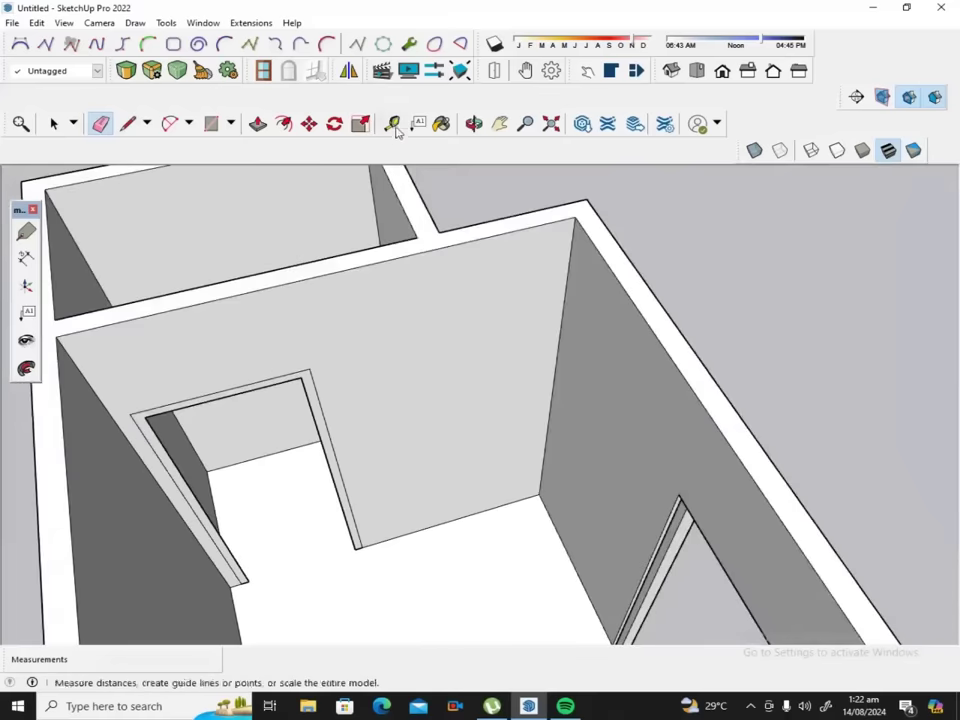
Select the door frame faces and make them a group.
click(474, 123)
mouse_move(416, 360)
mouse_down()
mouse_move(164, 383)
mouse_move(178, 392)
mouse_up()
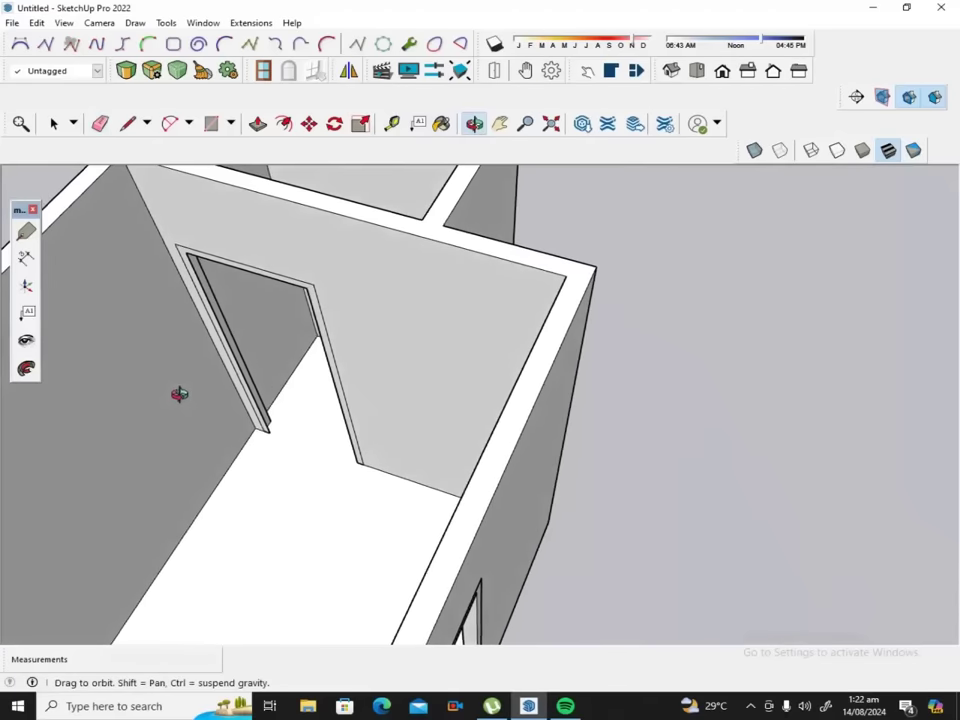
scroll(255, 410, up, 3)
scroll(250, 420, up, 2)
scroll(255, 423, up, 2)
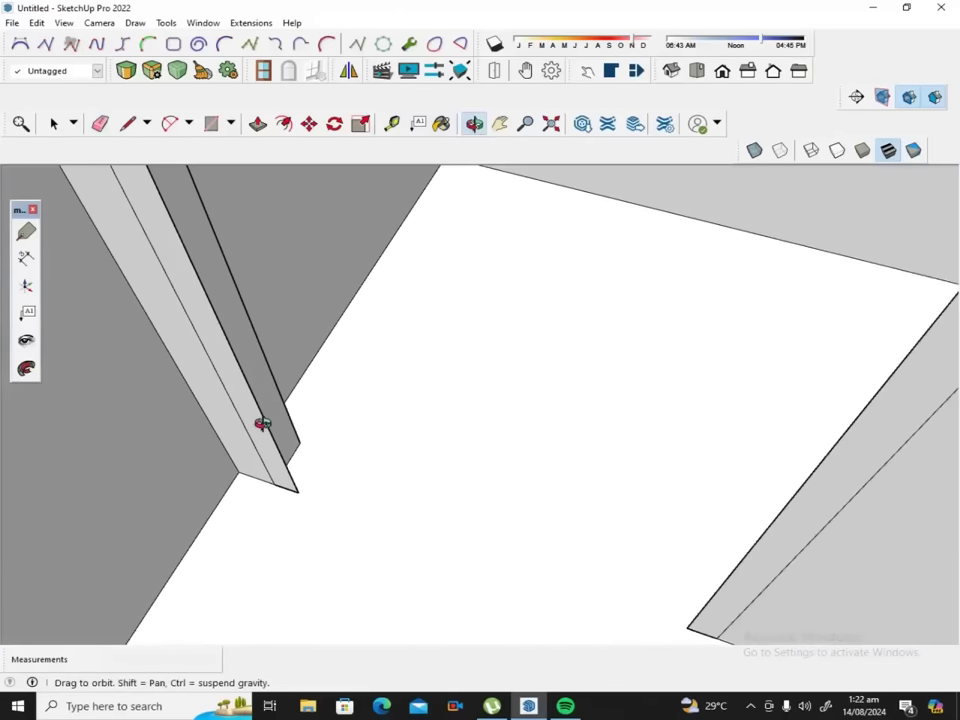
click(53, 123)
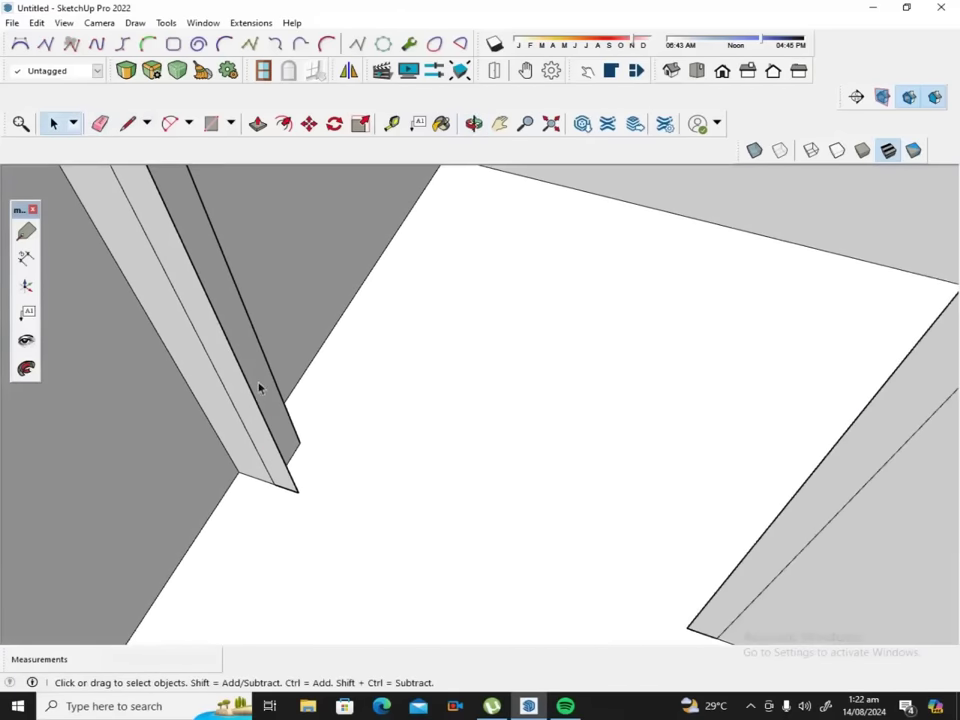
double_click(254, 433)
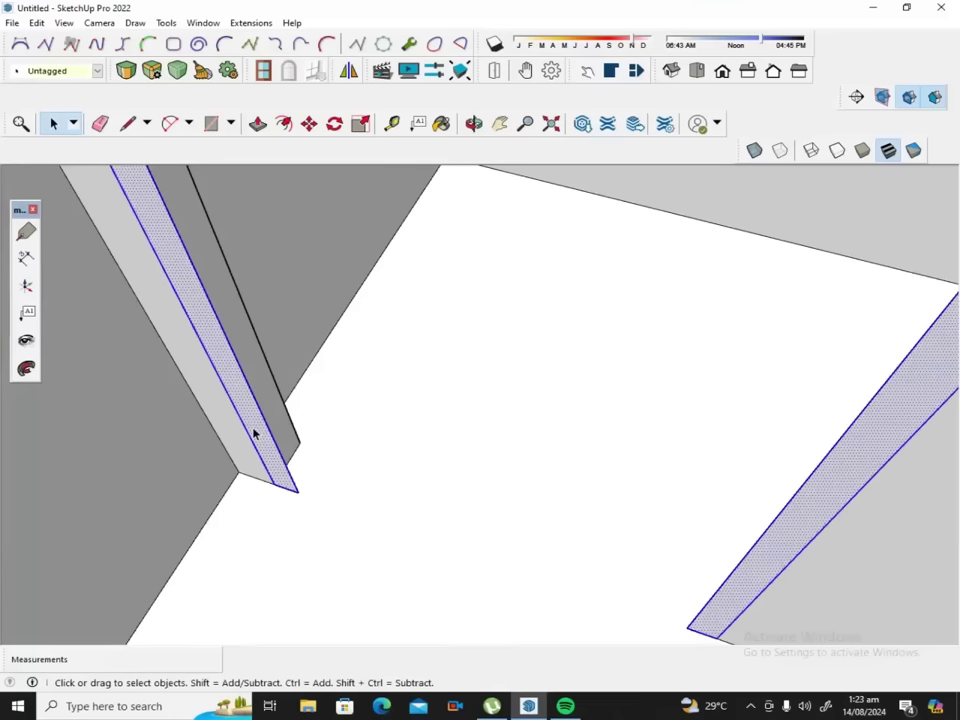
right_click(255, 433)
click(312, 279)
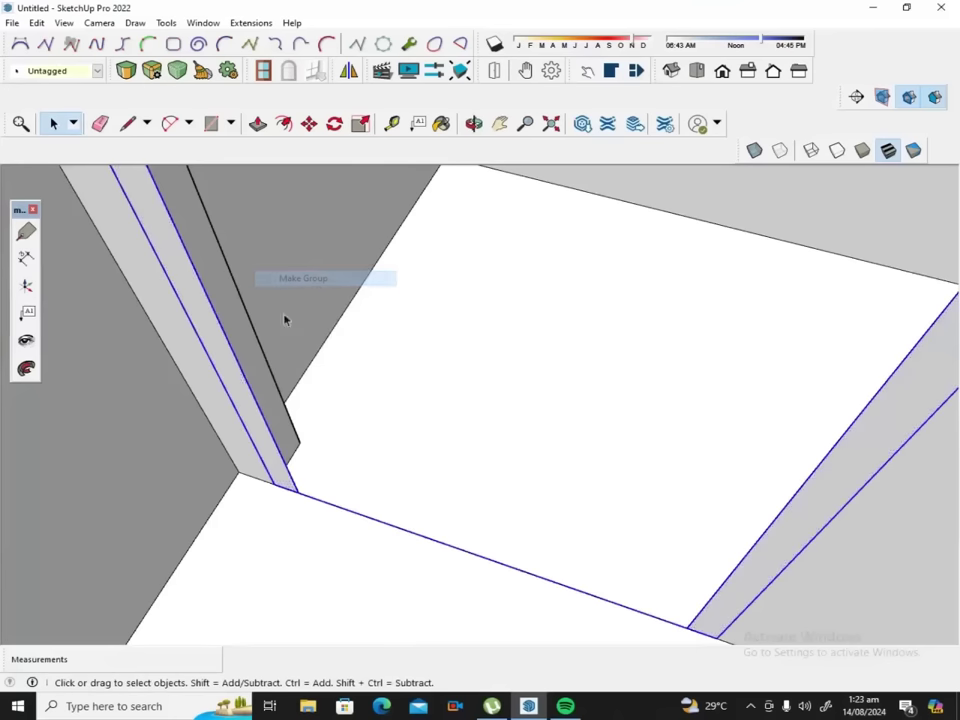
Open the door frame group and push/pull the frame out 3".
double_click(245, 410)
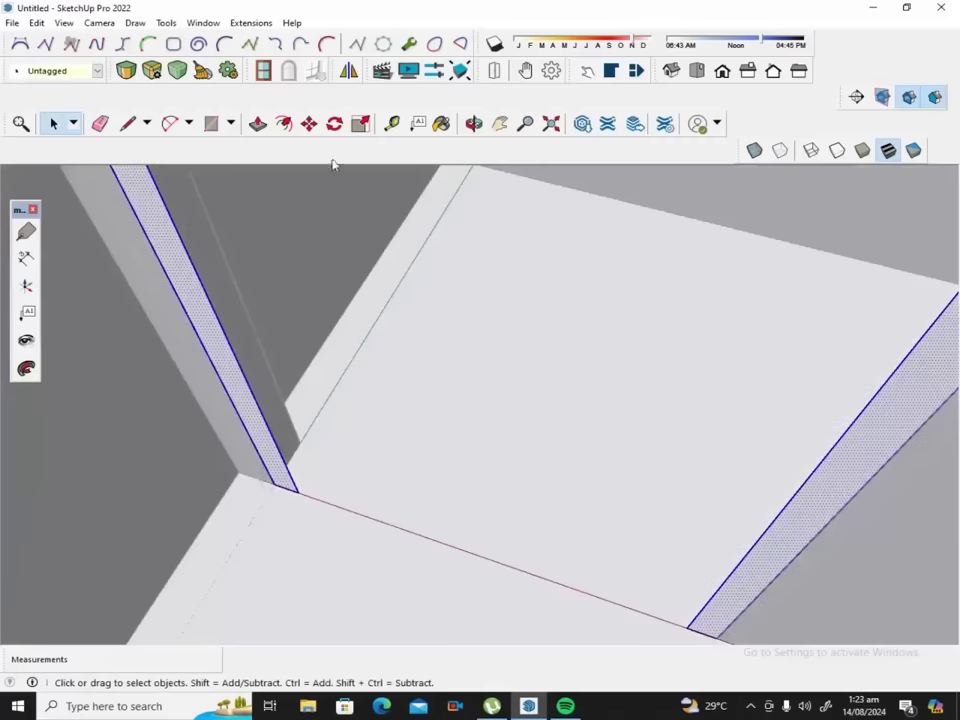
click(258, 124)
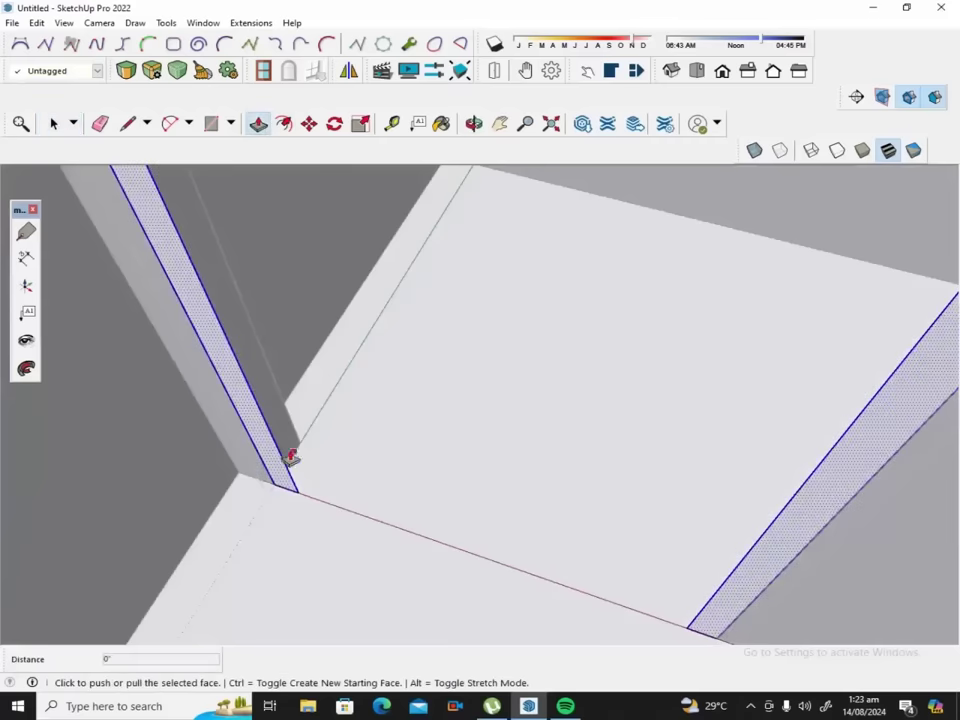
click(286, 464)
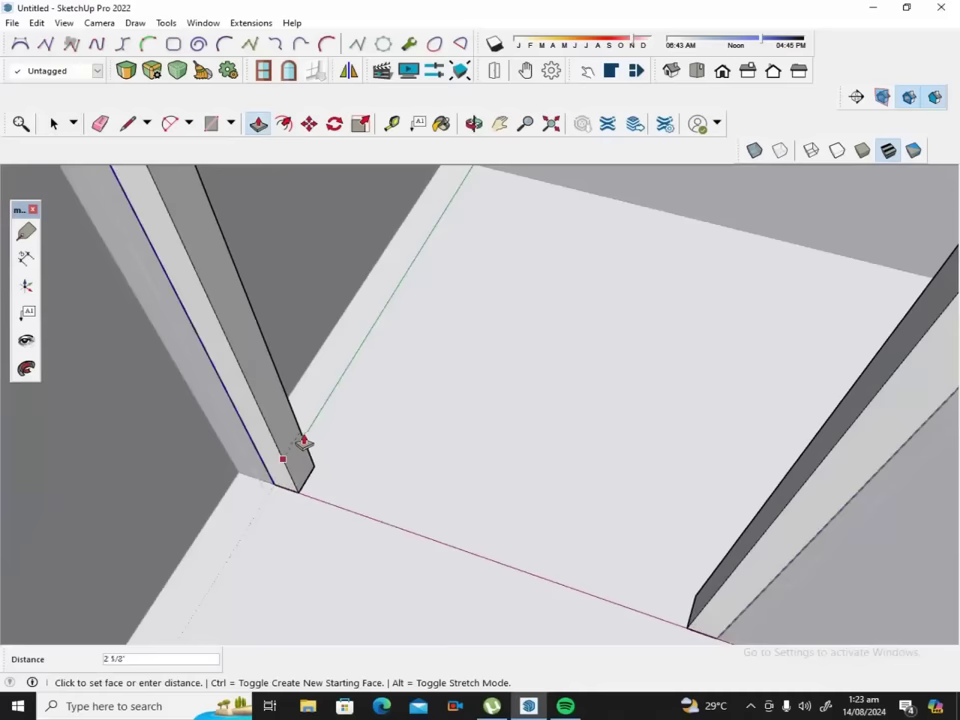
text(")
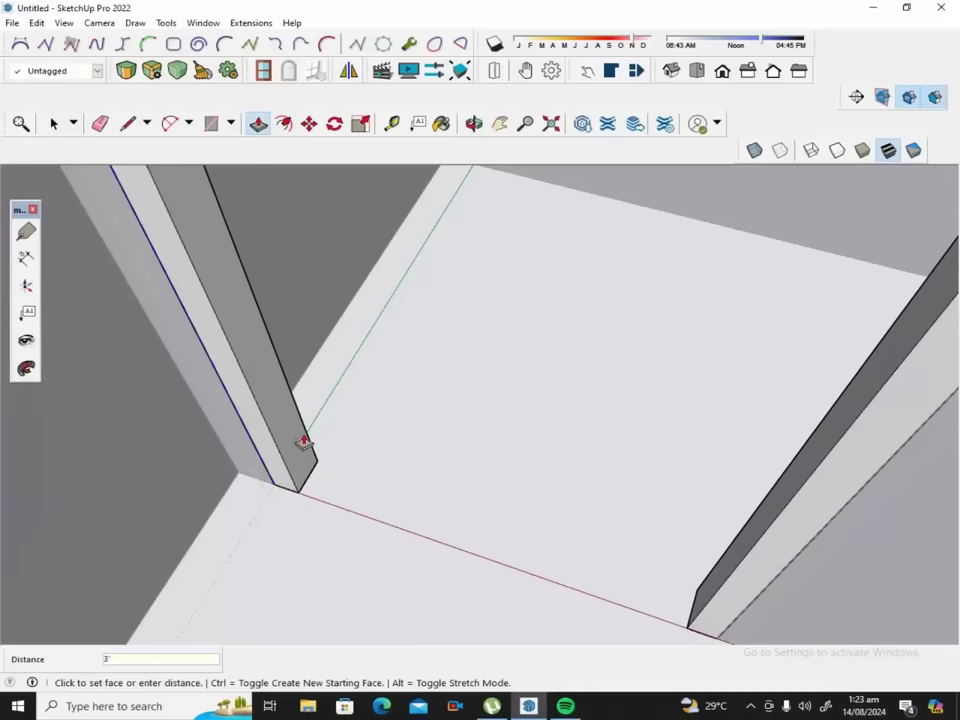
key(Return)
mouse_move(261, 358)
middle_down()
mouse_move(197, 371)
mouse_move(222, 364)
middle_up()
scroll(228, 365, down, 4)
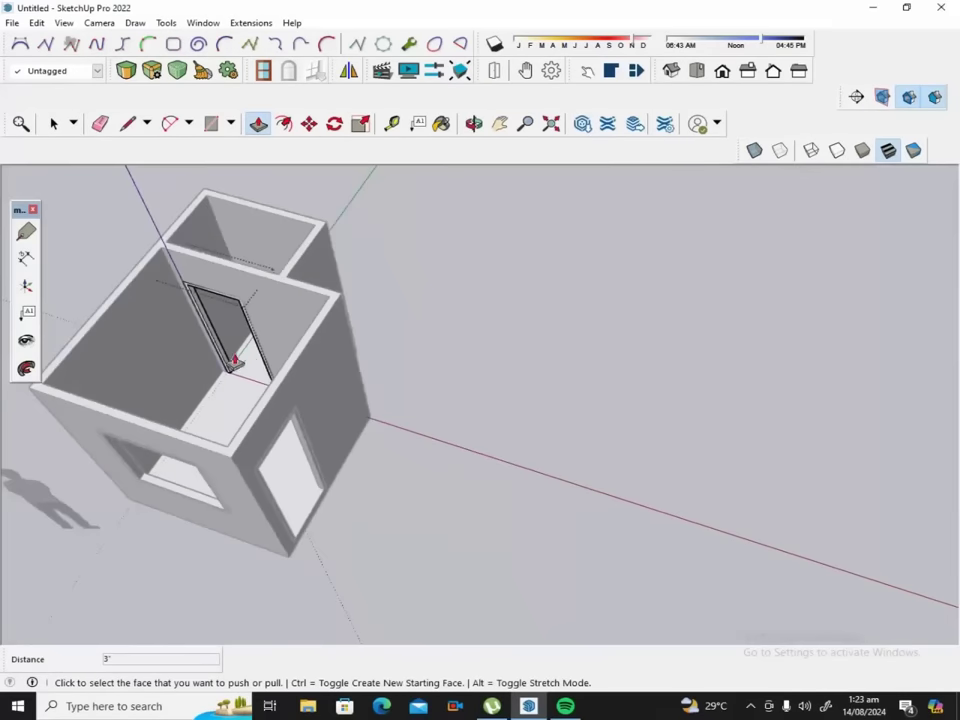
click(53, 123)
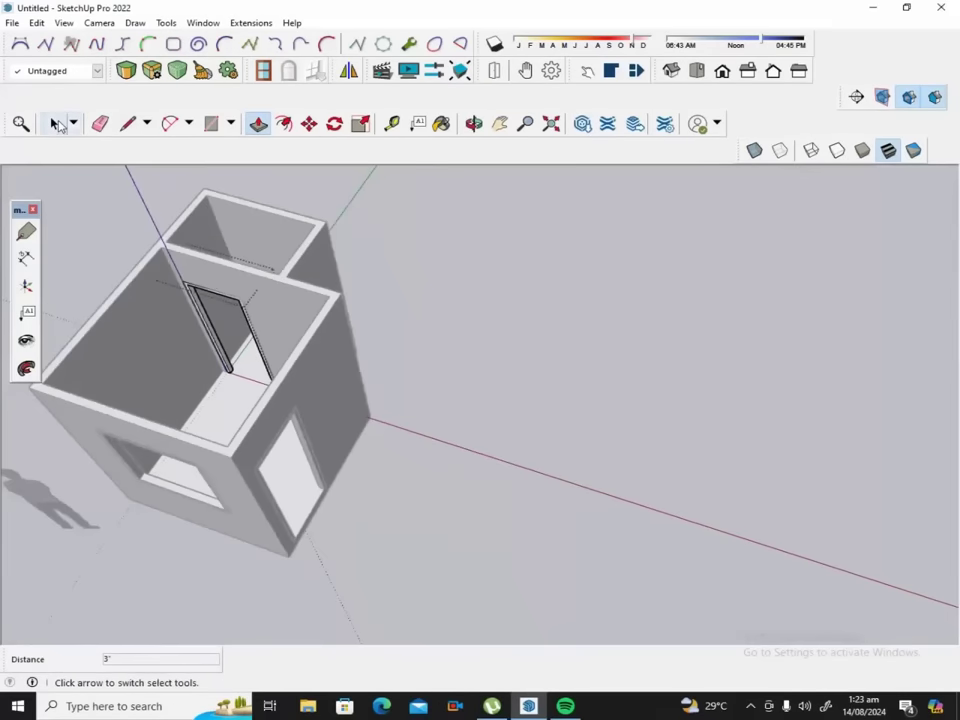
middle_drag(549, 291, 357, 383)
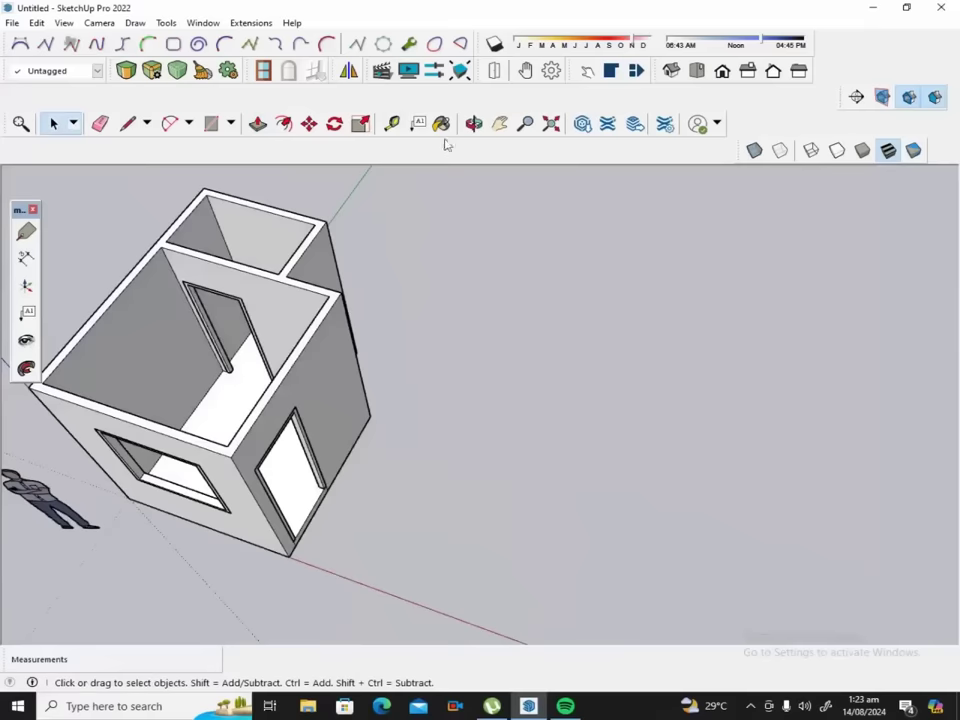
click(473, 123)
mouse_move(246, 398)
mouse_down()
mouse_move(340, 274)
mouse_move(375, 253)
mouse_move(208, 274)
mouse_up()
mouse_move(394, 308)
mouse_down()
mouse_move(216, 311)
mouse_move(272, 274)
mouse_up()
mouse_move(253, 374)
mouse_down()
mouse_move(341, 390)
mouse_move(540, 396)
mouse_up()
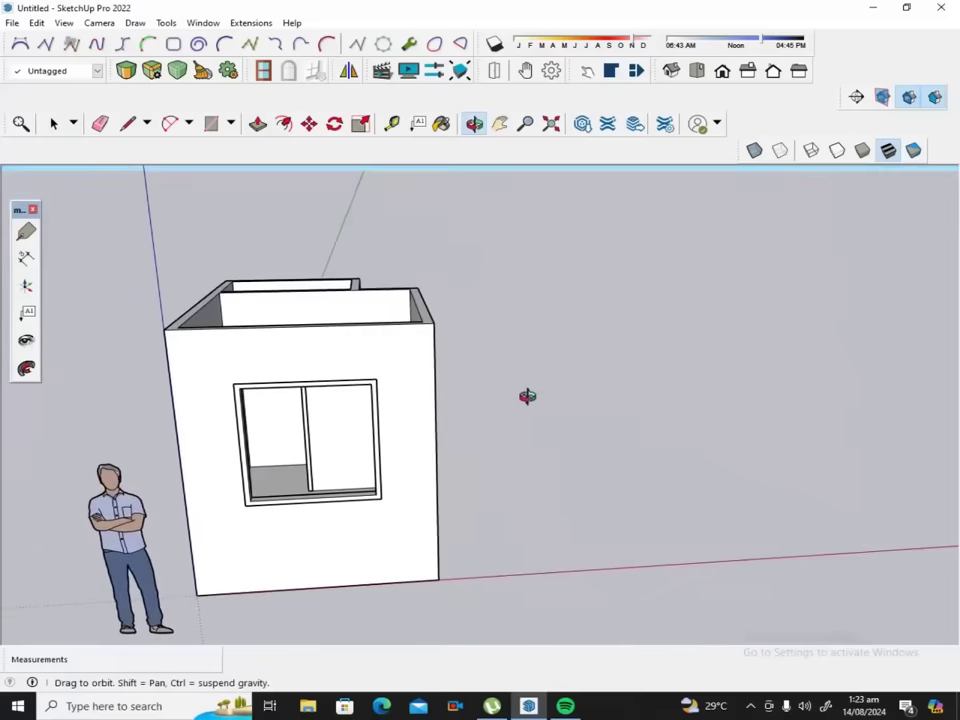
mouse_move(354, 388)
mouse_down()
mouse_move(493, 334)
mouse_move(555, 326)
mouse_move(224, 457)
mouse_move(336, 431)
mouse_up()
drag(159, 394, 601, 387)
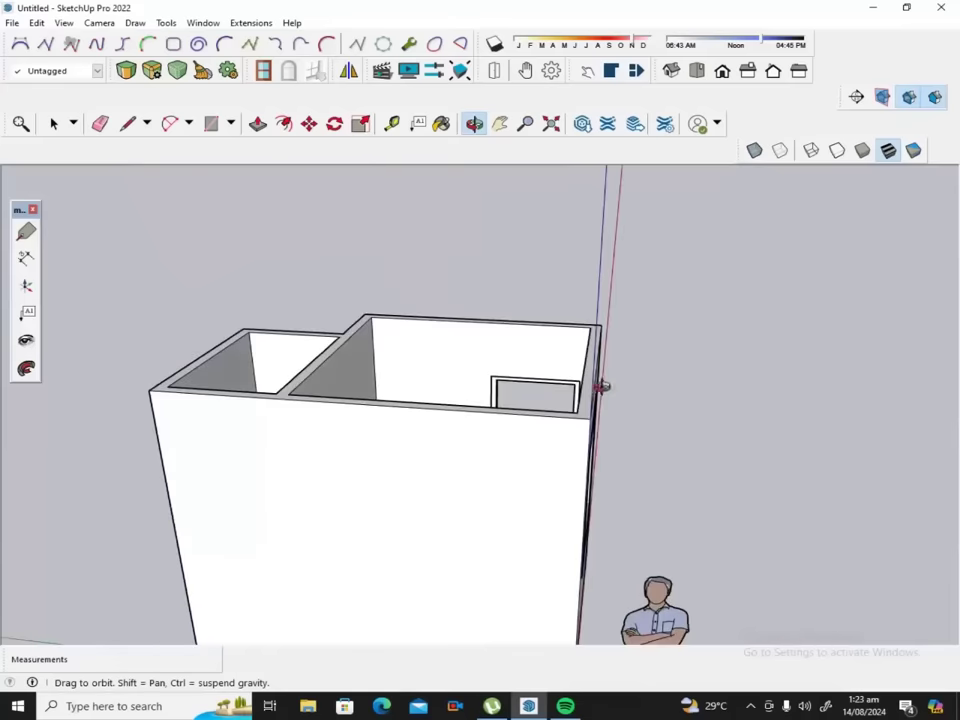
mouse_move(328, 422)
middle_down()
mouse_move(444, 435)
mouse_move(478, 399)
mouse_move(358, 566)
middle_up()
drag(358, 566, 407, 561)
mouse_move(436, 438)
mouse_down()
mouse_move(360, 489)
mouse_move(360, 456)
mouse_move(360, 469)
mouse_move(302, 476)
mouse_move(284, 310)
mouse_up()
Place vertical guides from the outer wall edges at the small room's corners.
click(392, 123)
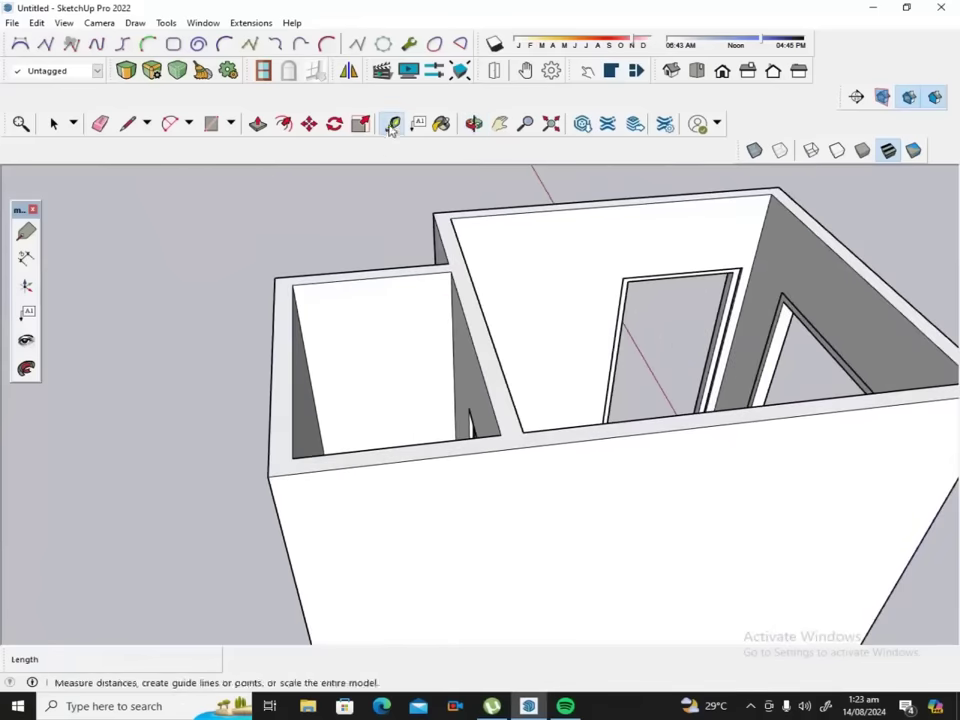
click(472, 343)
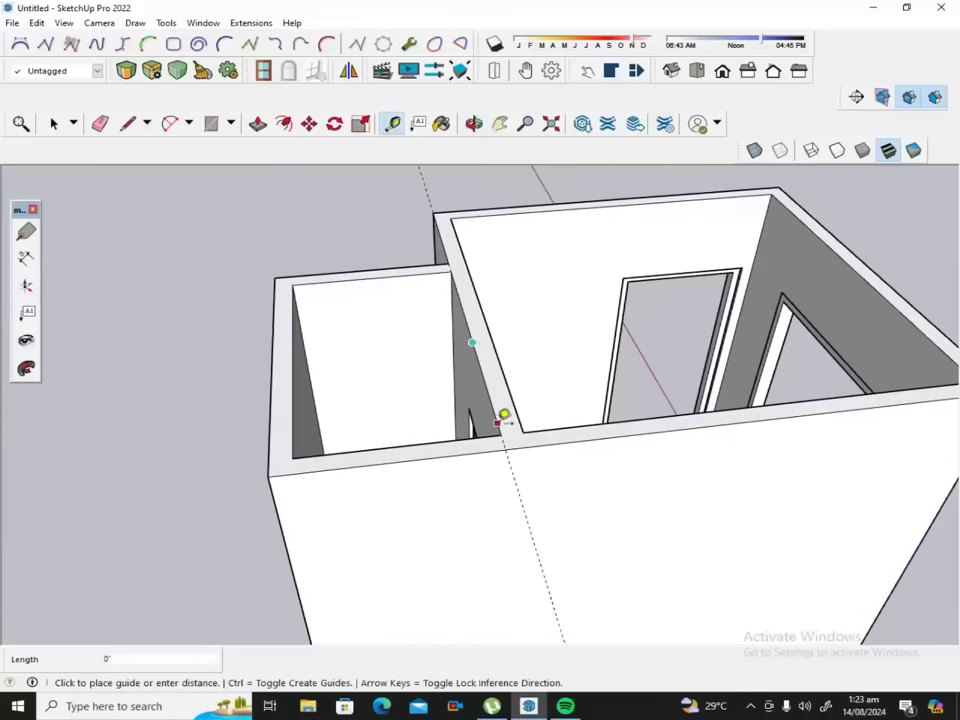
click(502, 412)
click(293, 366)
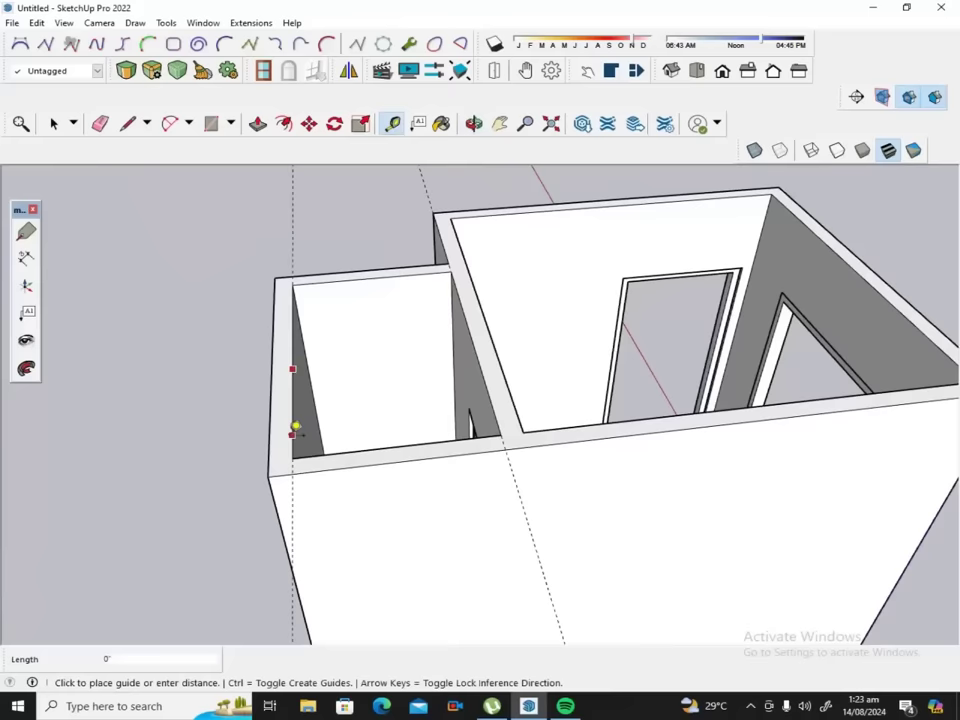
click(295, 430)
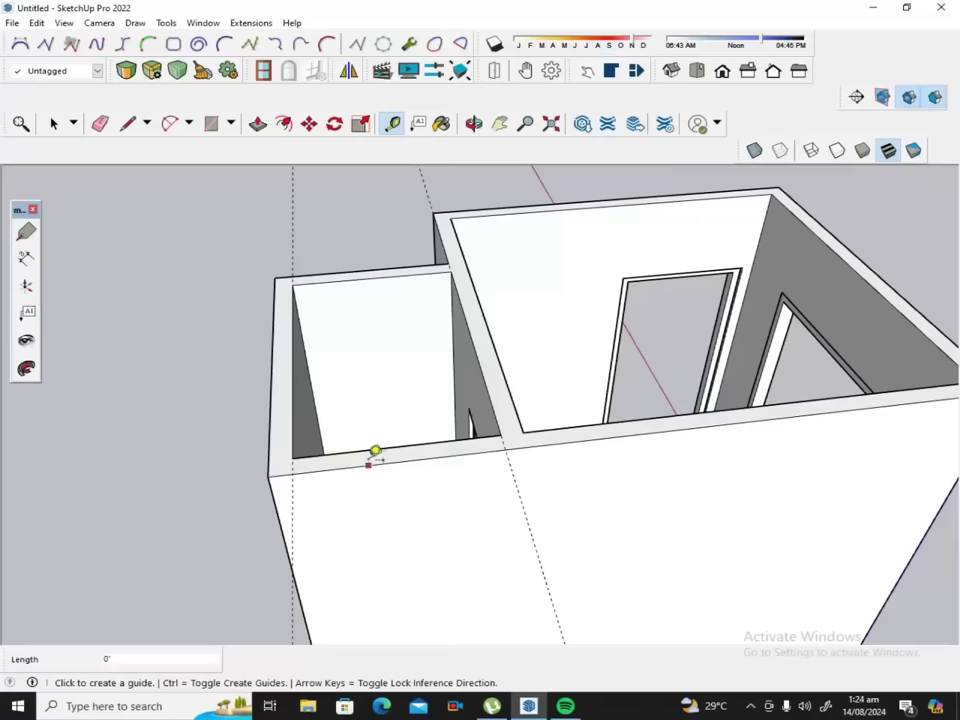
click(287, 520)
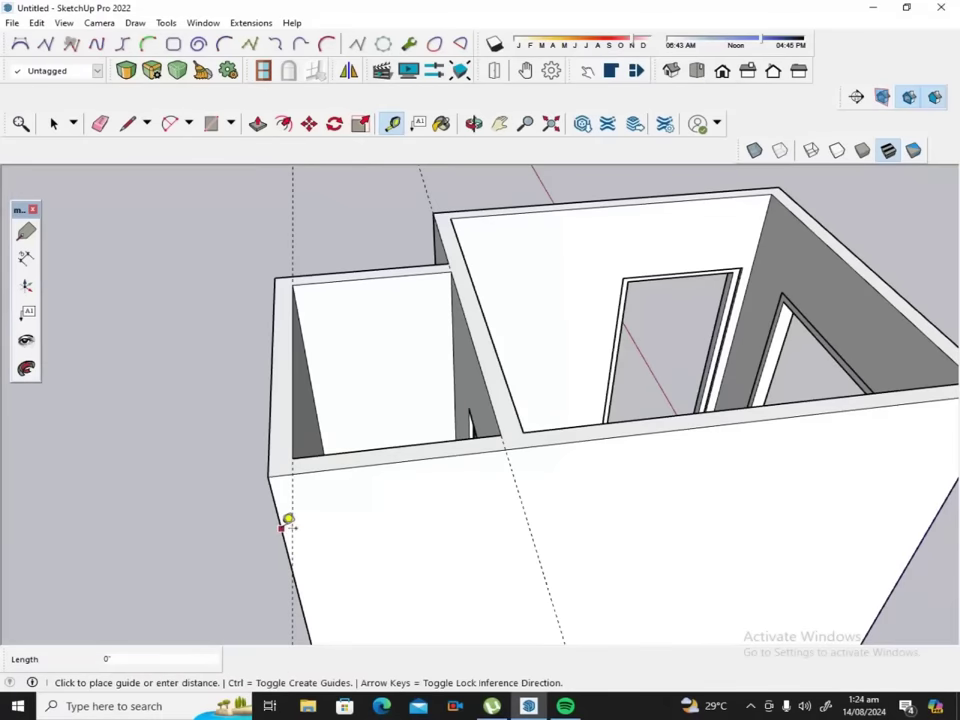
click(297, 467)
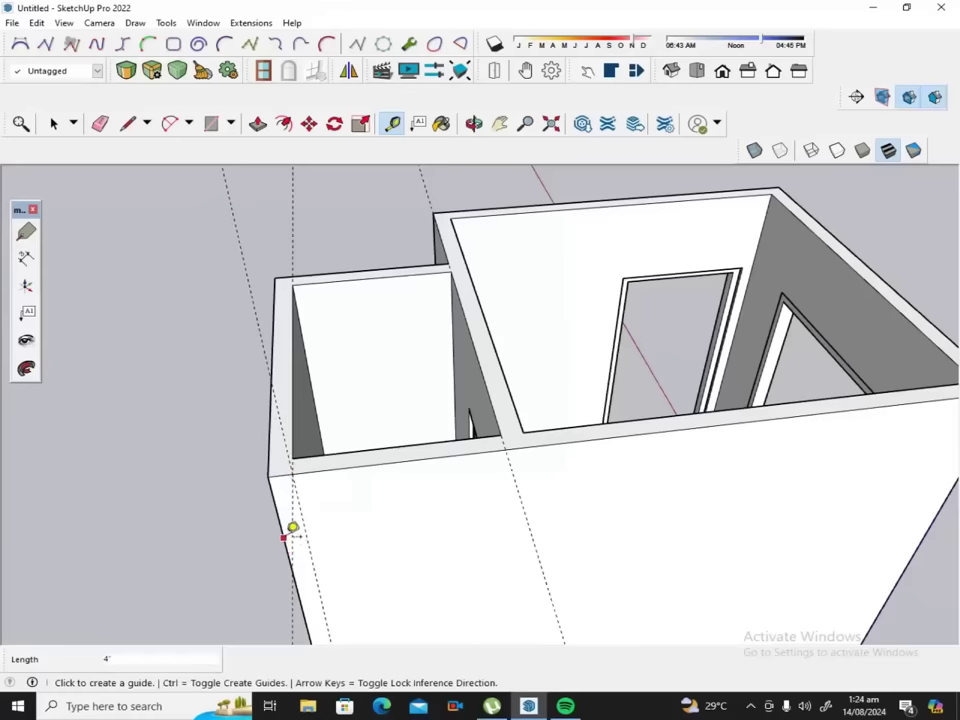
Measure the 3' 4" span from the outer wall corner to the inner corner.
click(292, 527)
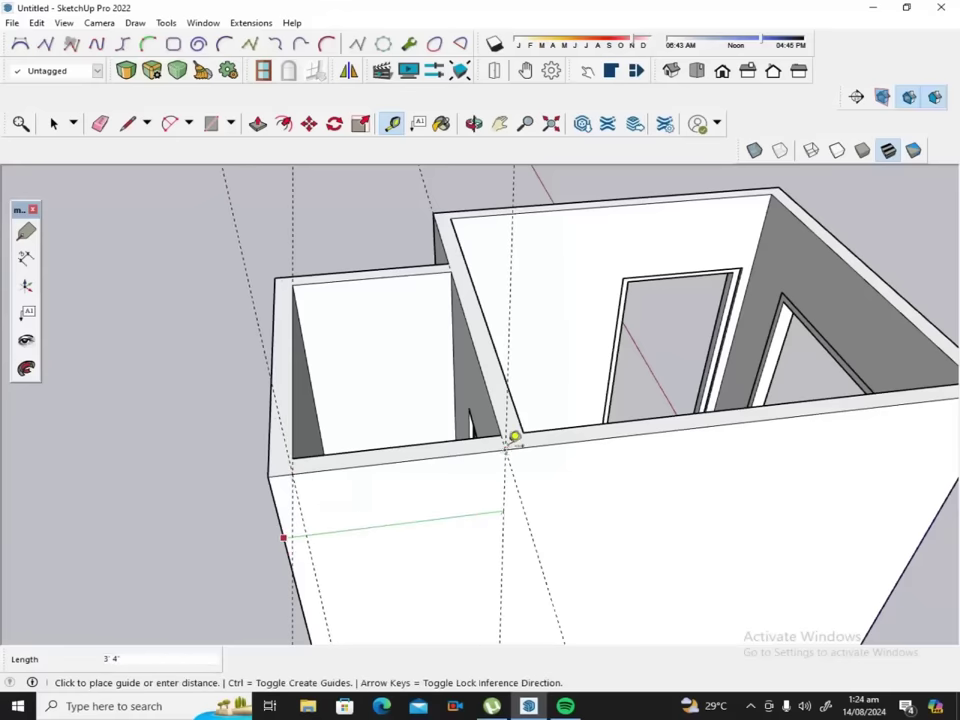
click(513, 438)
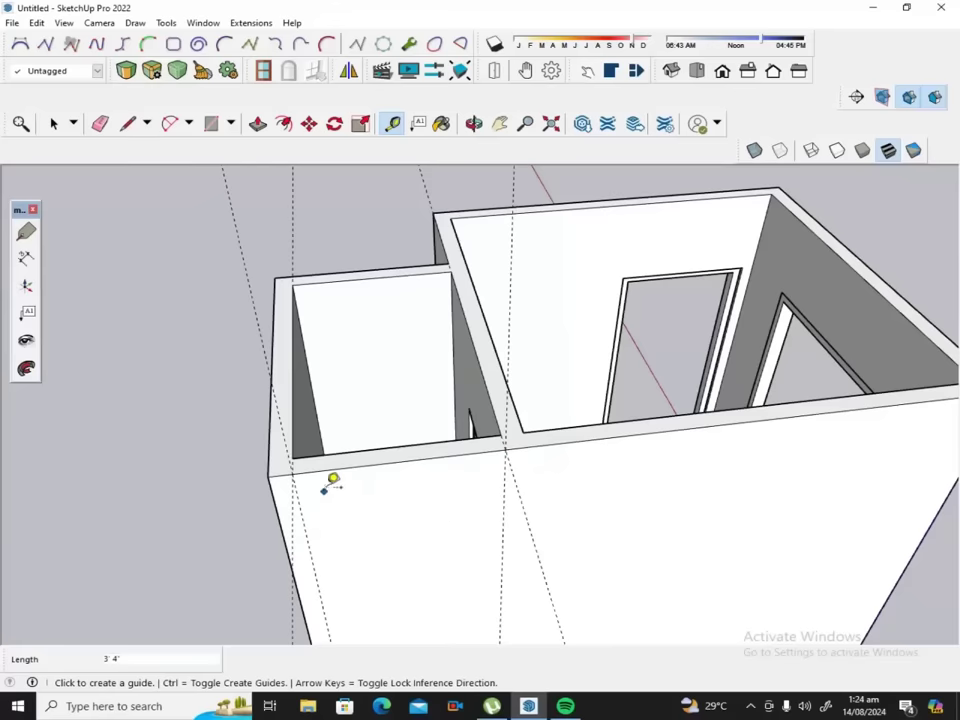
scroll(322, 490, down, 1)
scroll(333, 480, down, 2)
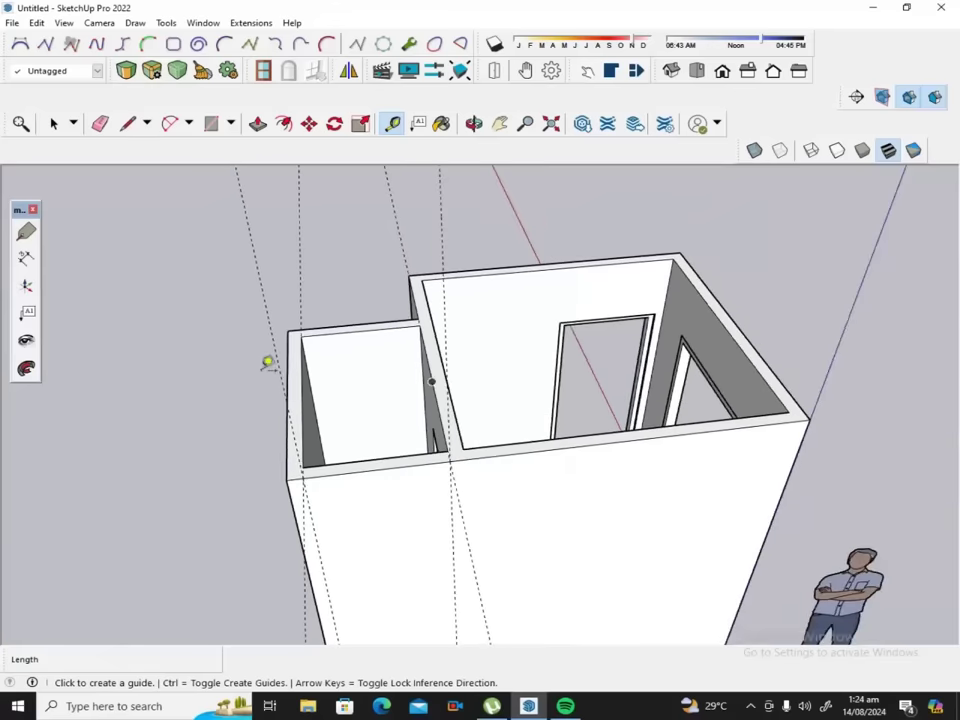
Draw a short vertical edge down the outer wall where the rooms meet.
click(127, 123)
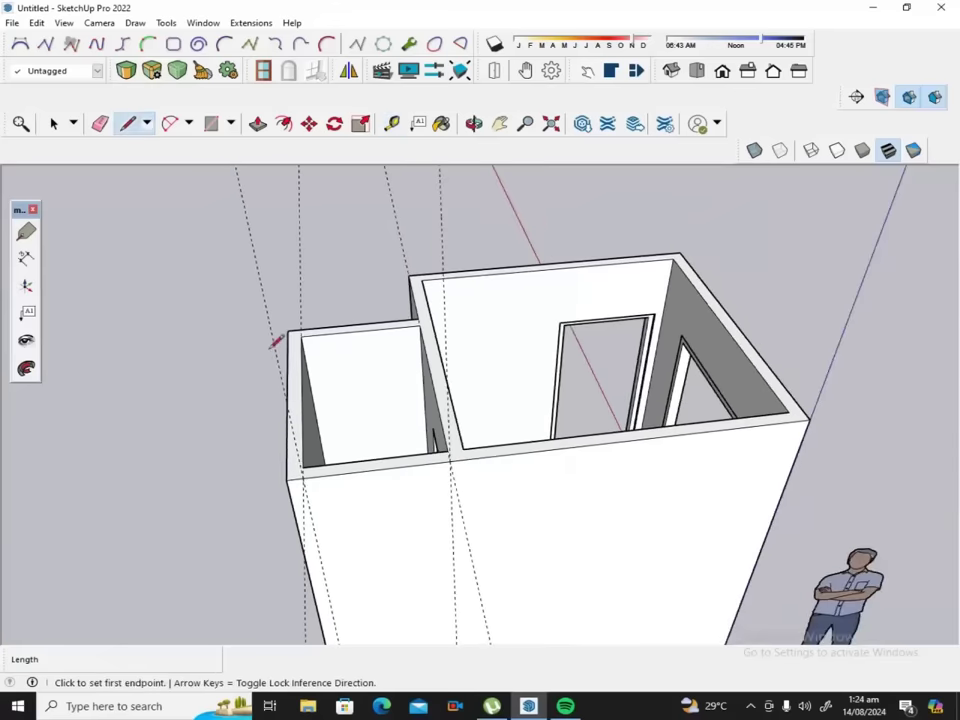
click(303, 478)
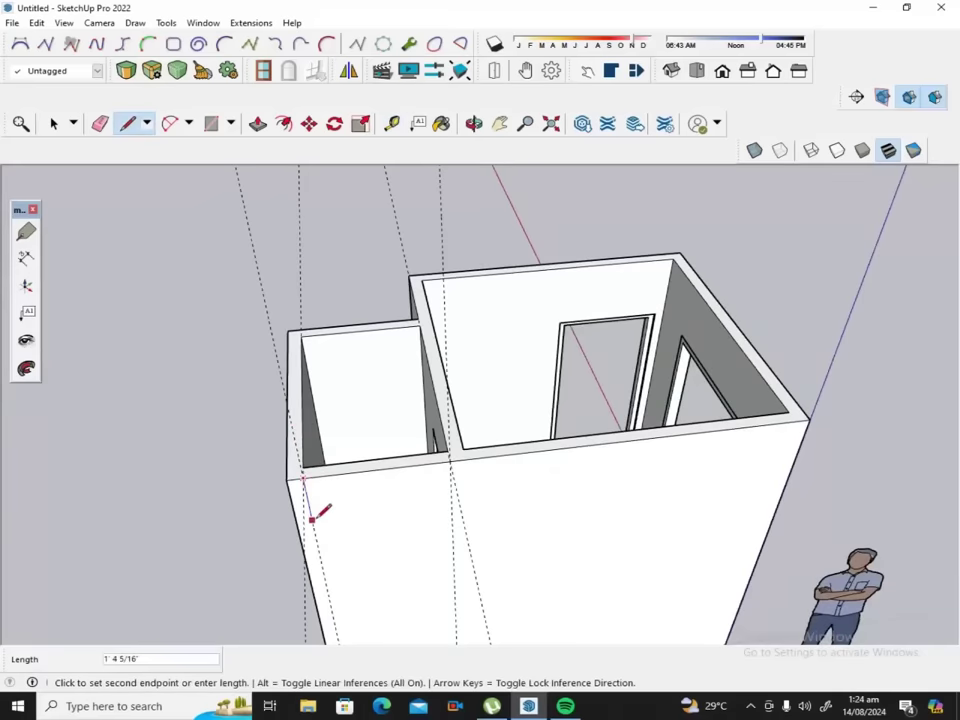
click(312, 518)
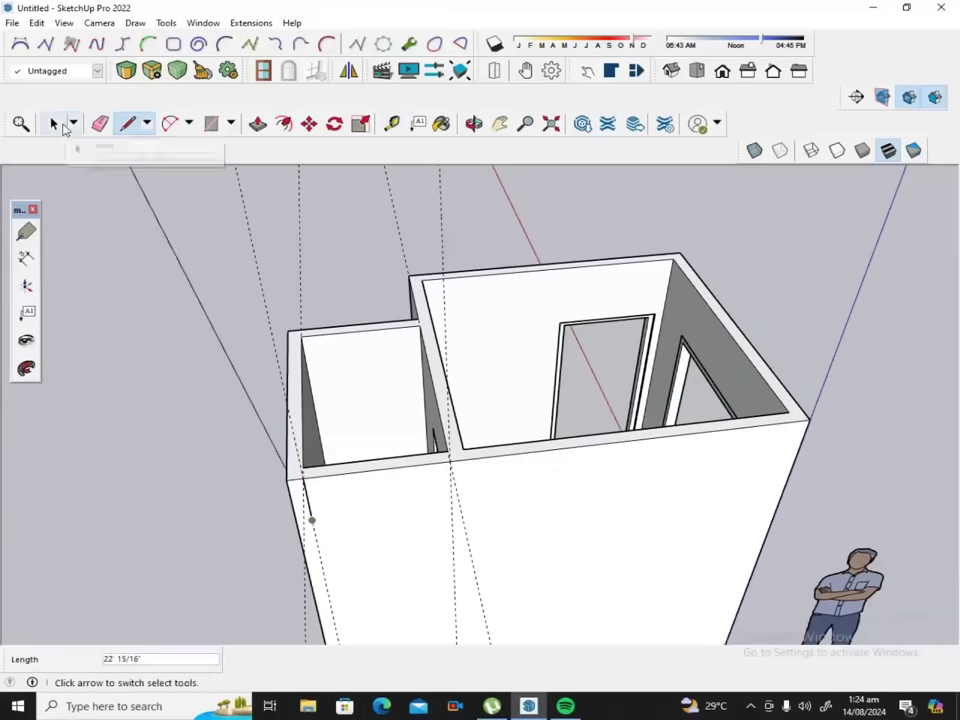
click(127, 123)
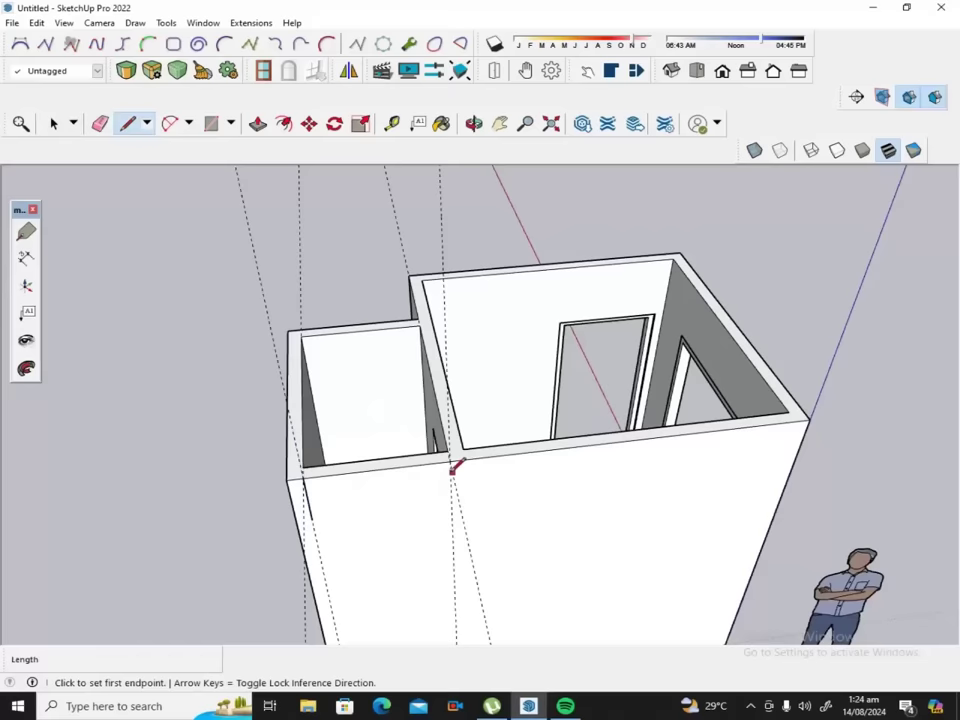
click(450, 457)
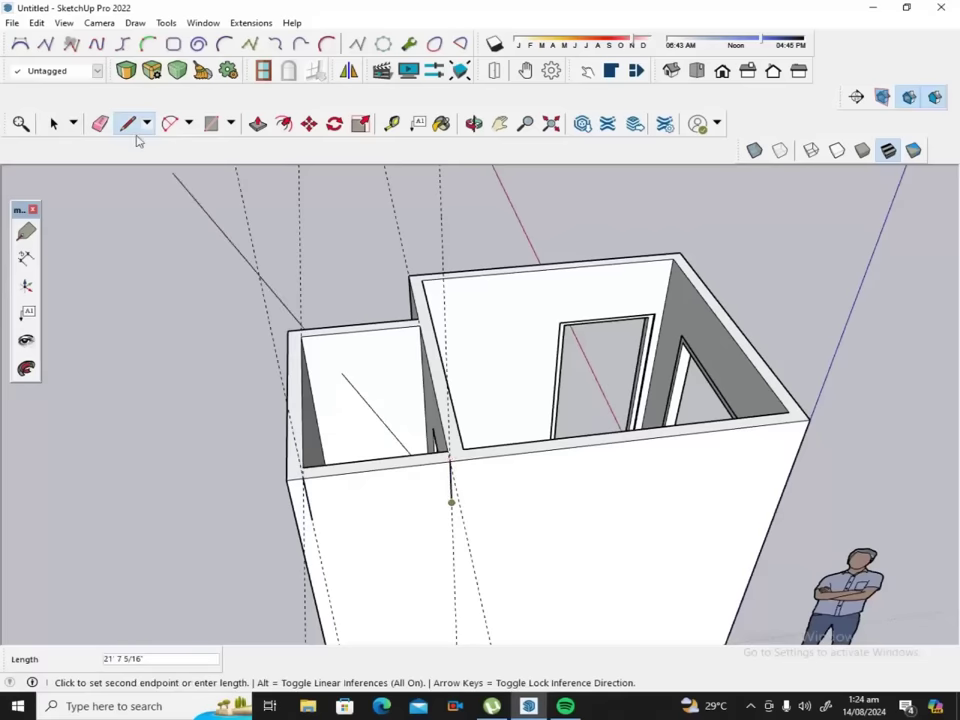
click(51, 123)
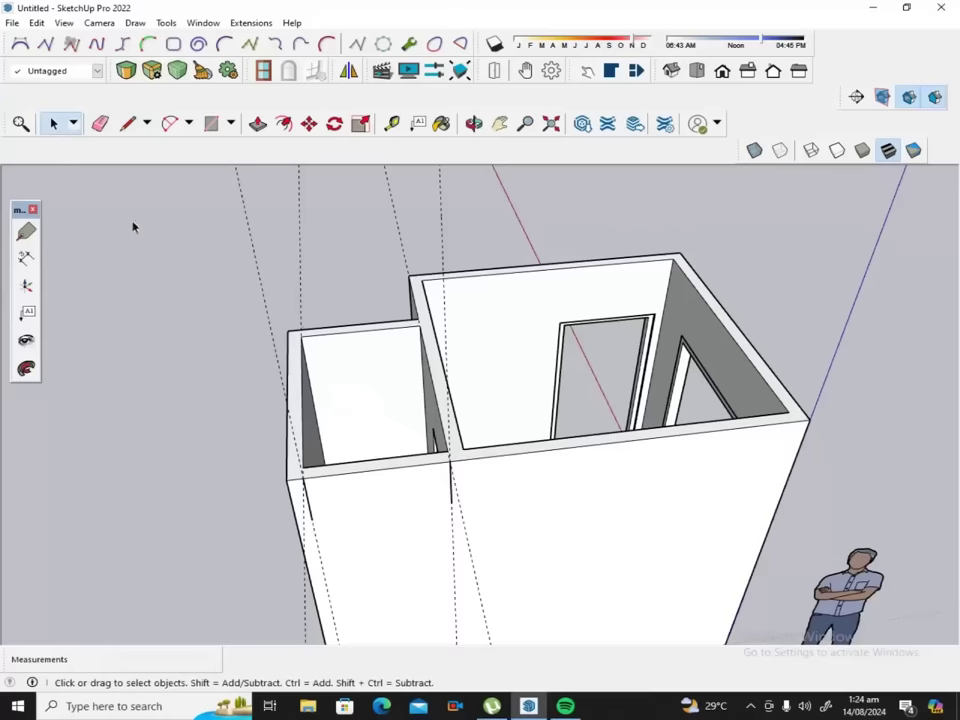
Place a guide 1' 6" in from the left wall edge.
click(392, 123)
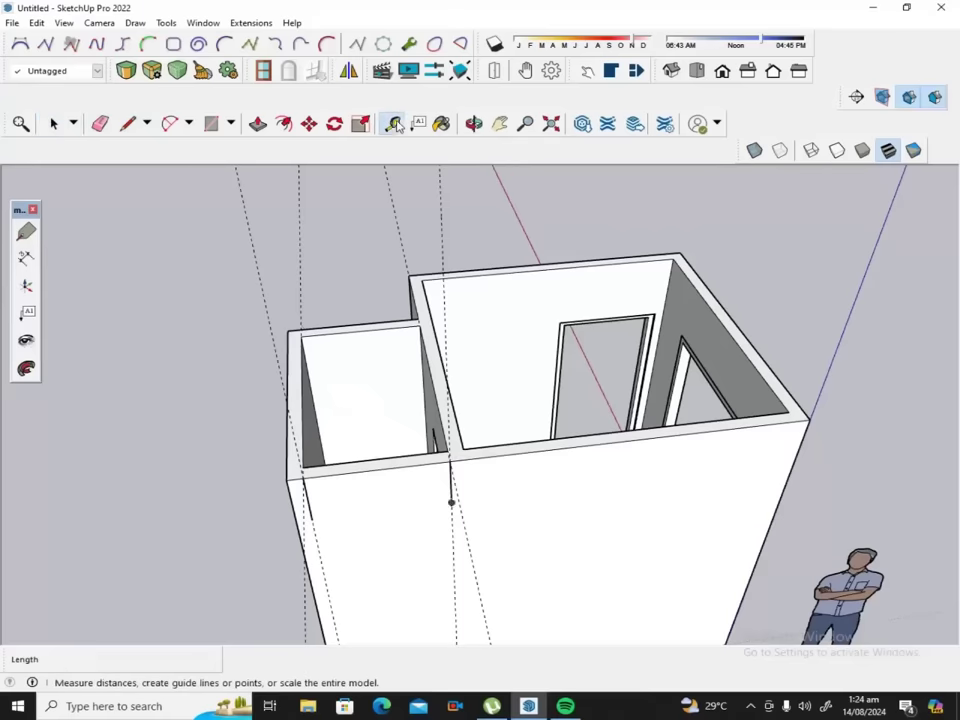
click(308, 499)
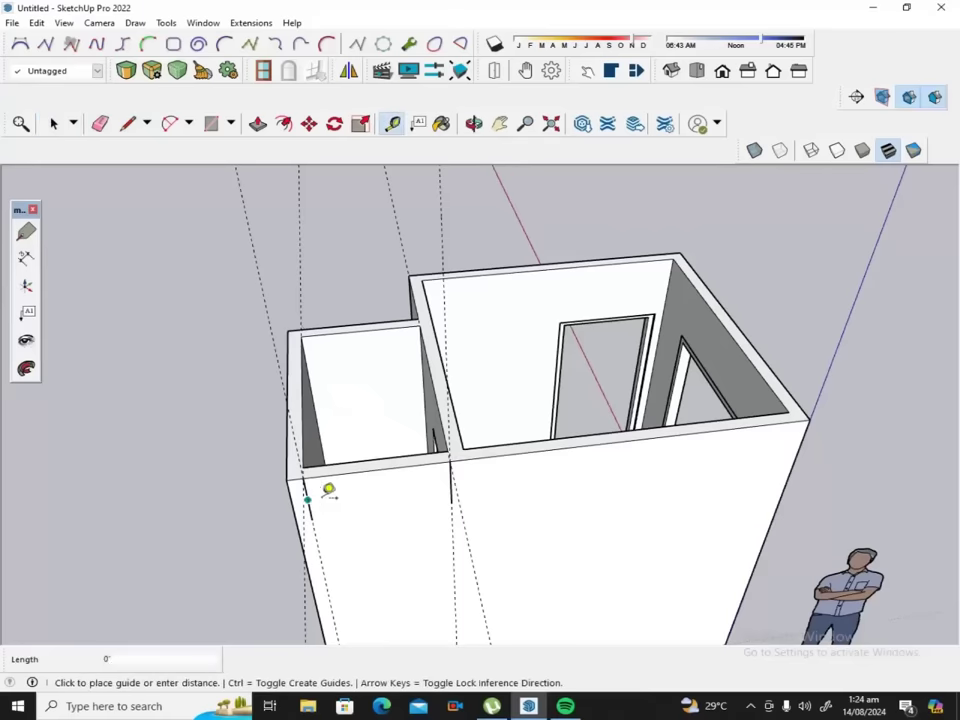
click(384, 459)
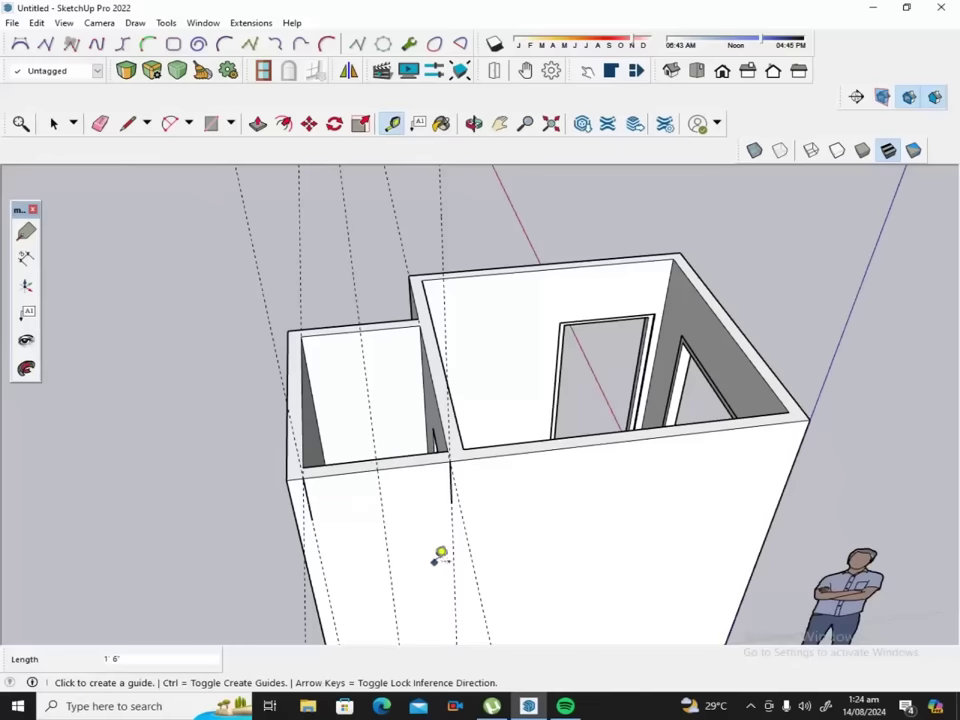
scroll(460, 505, down, 2)
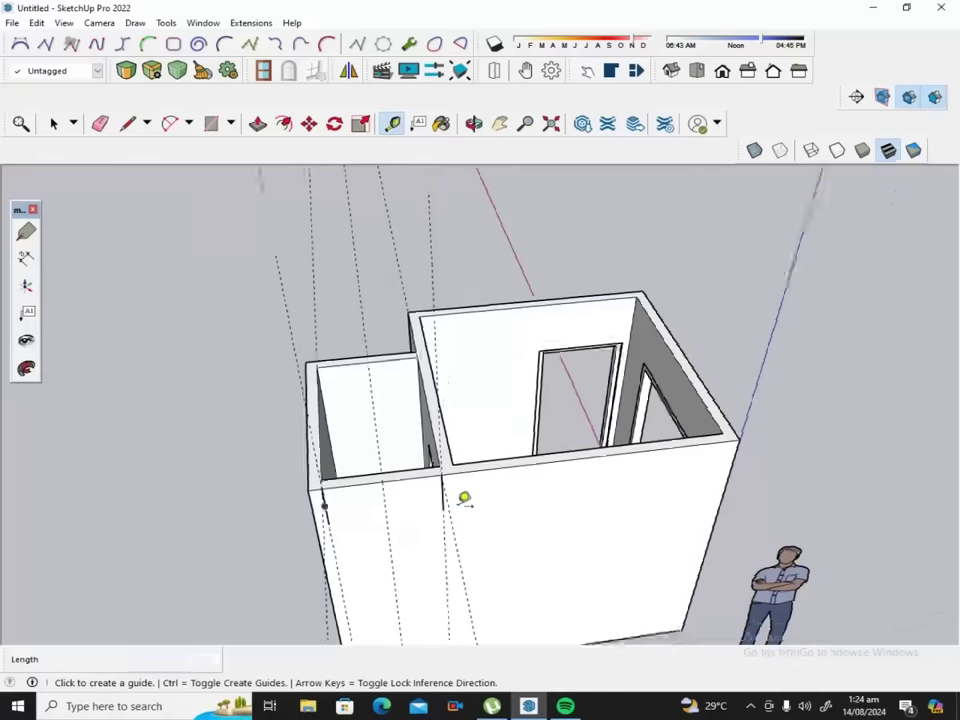
scroll(460, 495, down, 2)
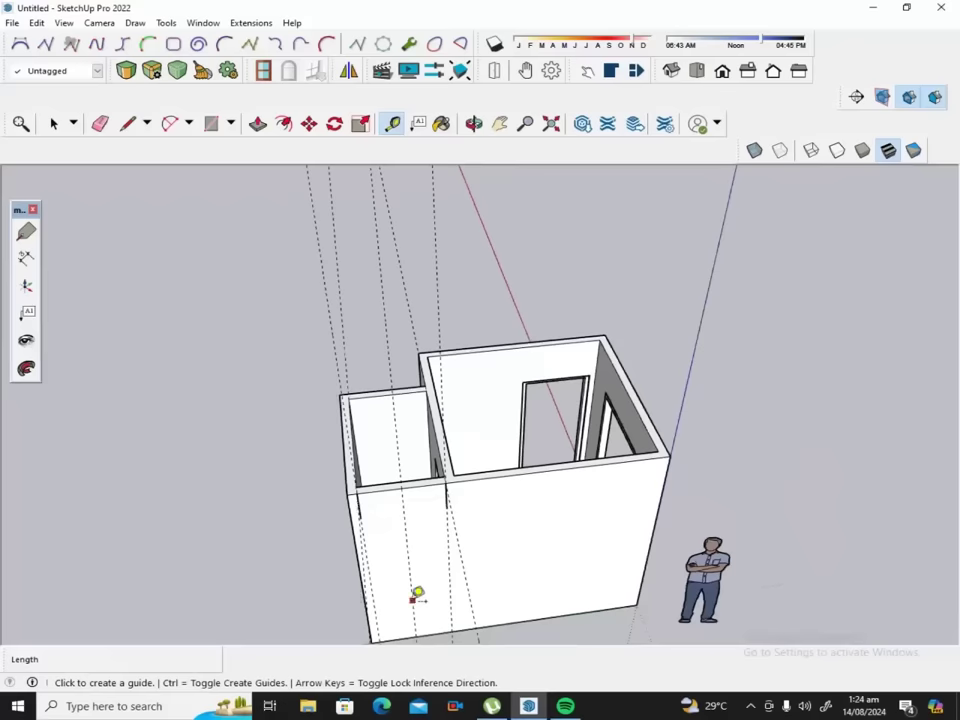
Orbit to a low front view and place a horizontal guide 7' above the front wall's base.
click(474, 123)
mouse_move(465, 441)
mouse_down()
mouse_move(464, 313)
mouse_move(463, 330)
mouse_up()
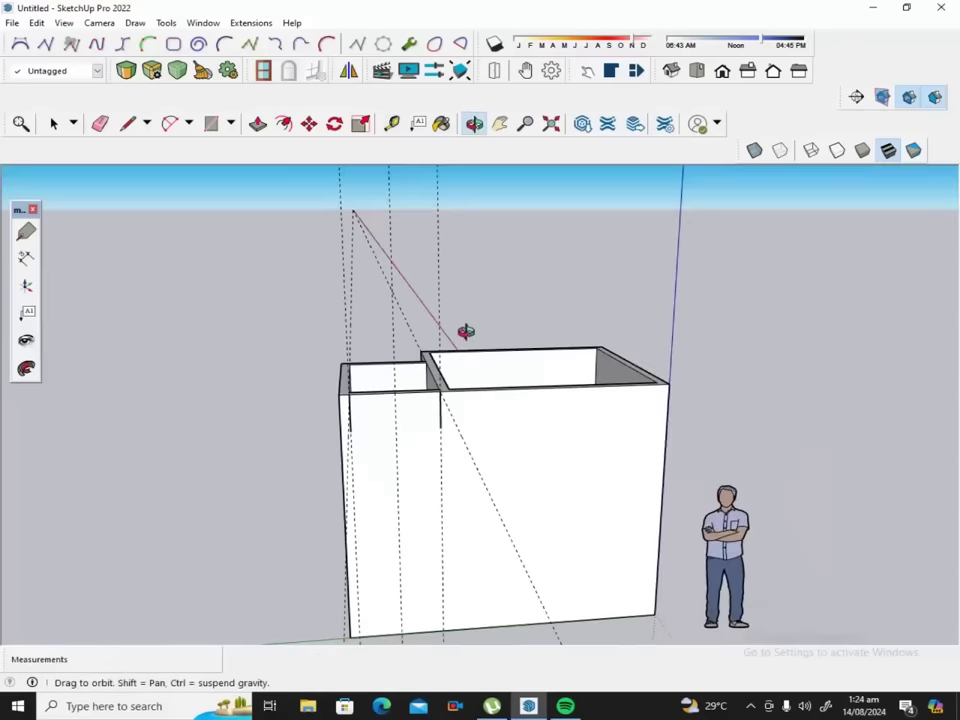
click(392, 123)
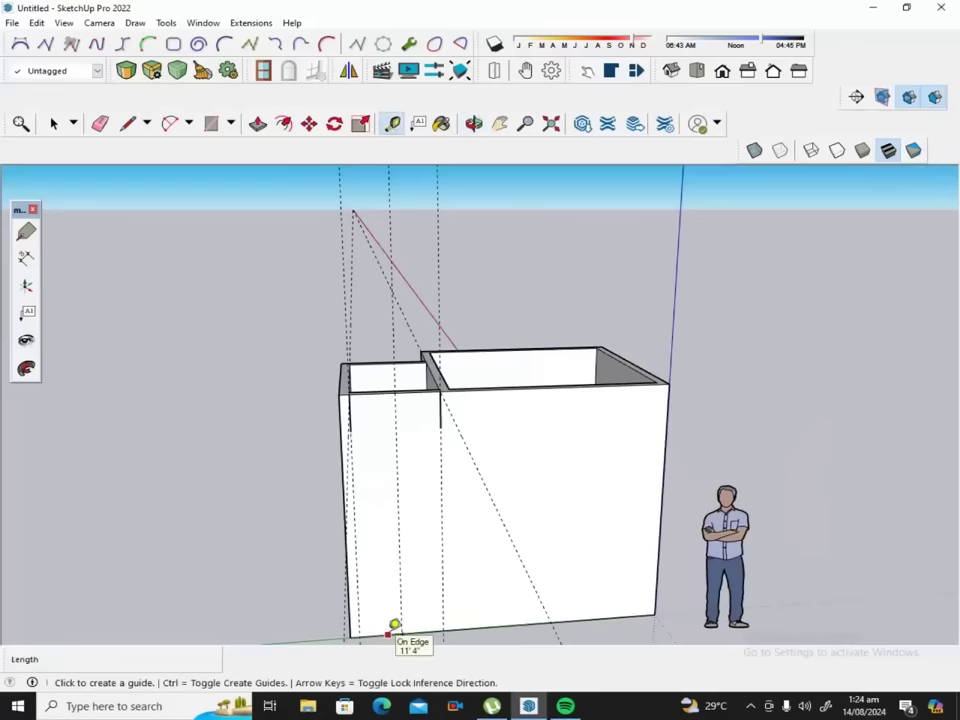
click(390, 630)
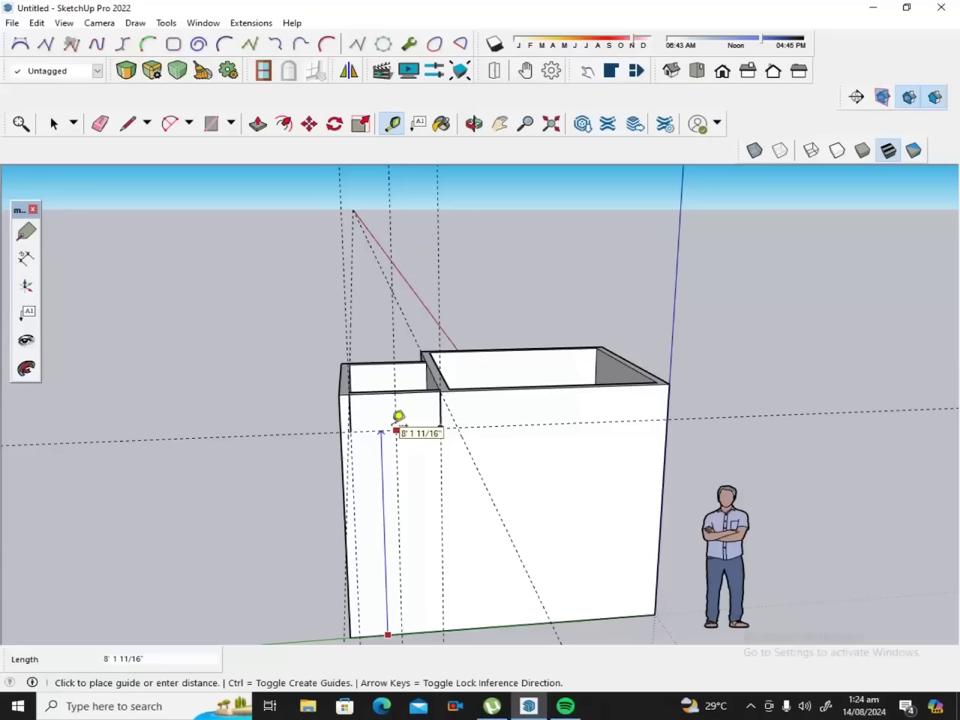
text(7)
key(Return)
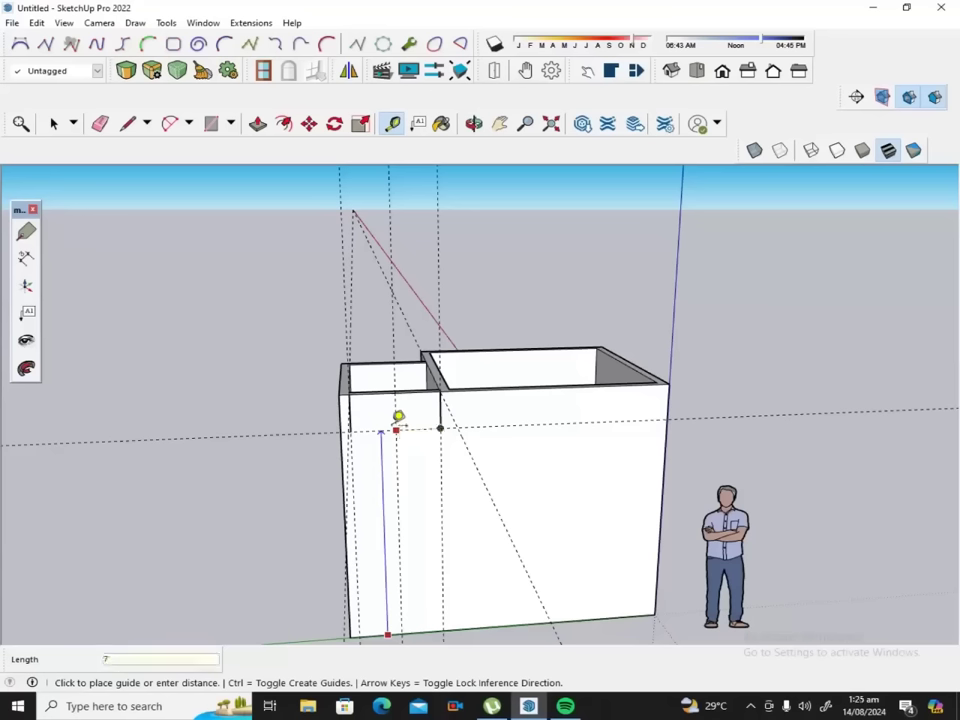
text(6)
key(Return)
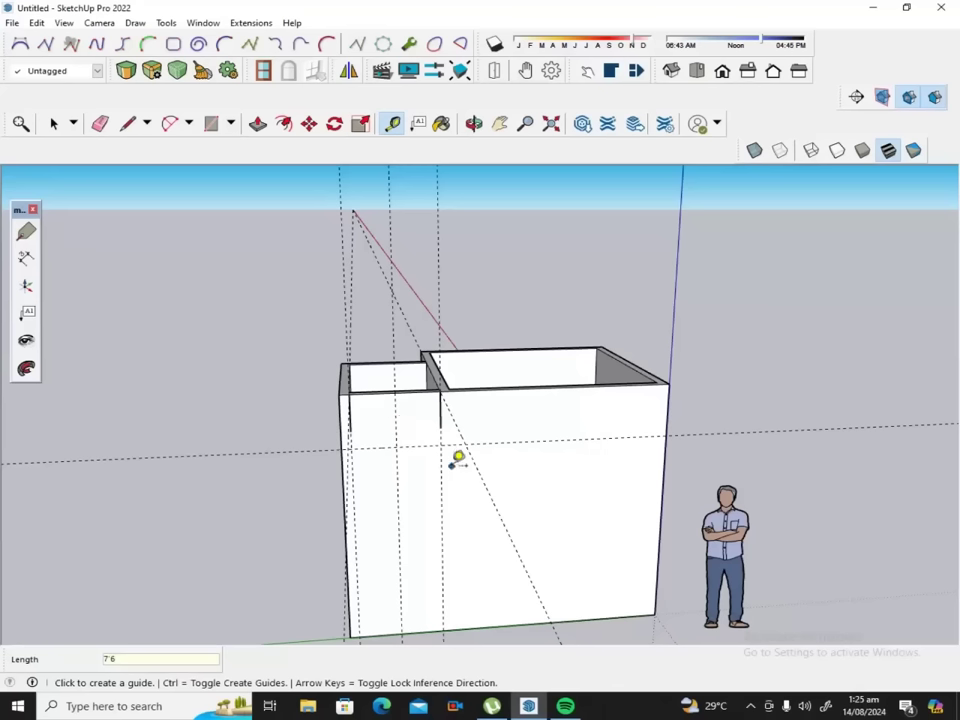
scroll(412, 496, up, 2)
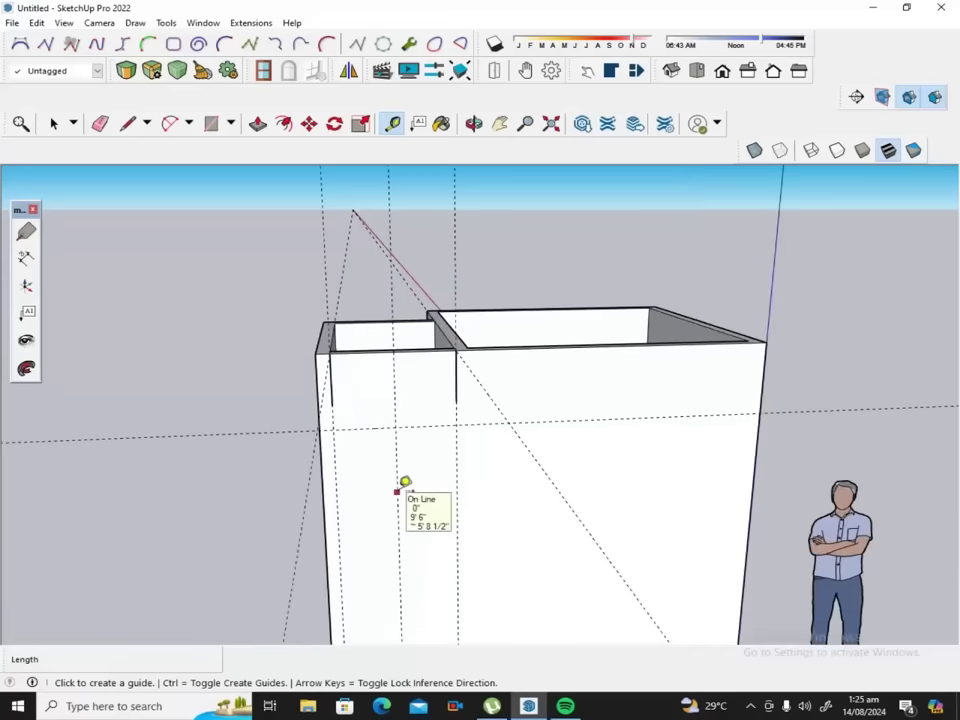
scroll(405, 482, down, 1)
scroll(407, 540, down, 1)
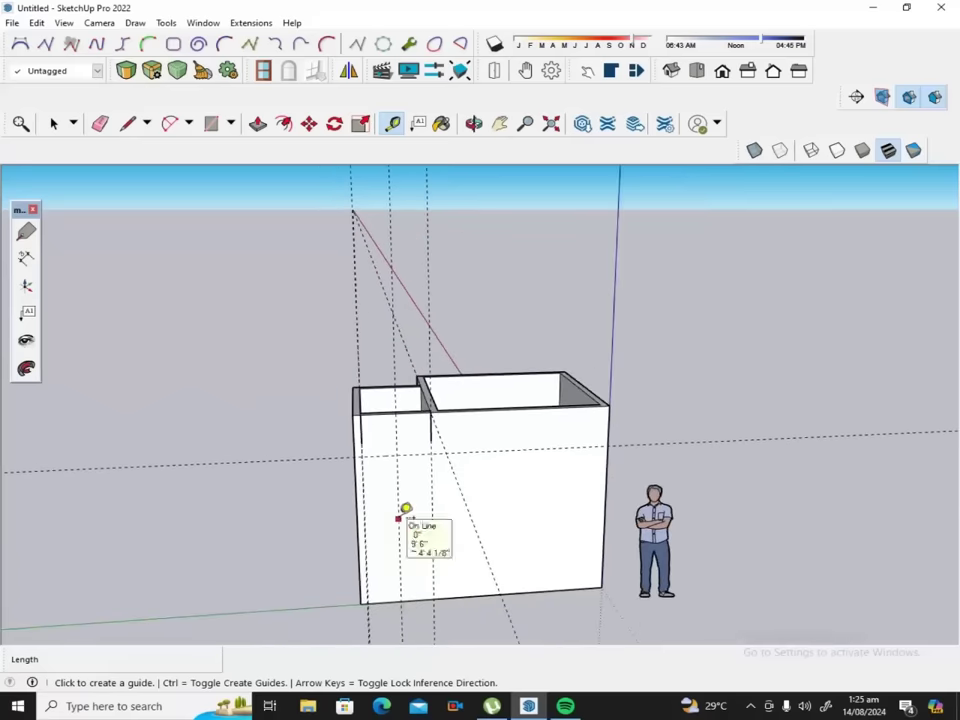
scroll(405, 507, up, 1)
scroll(405, 503, up, 1)
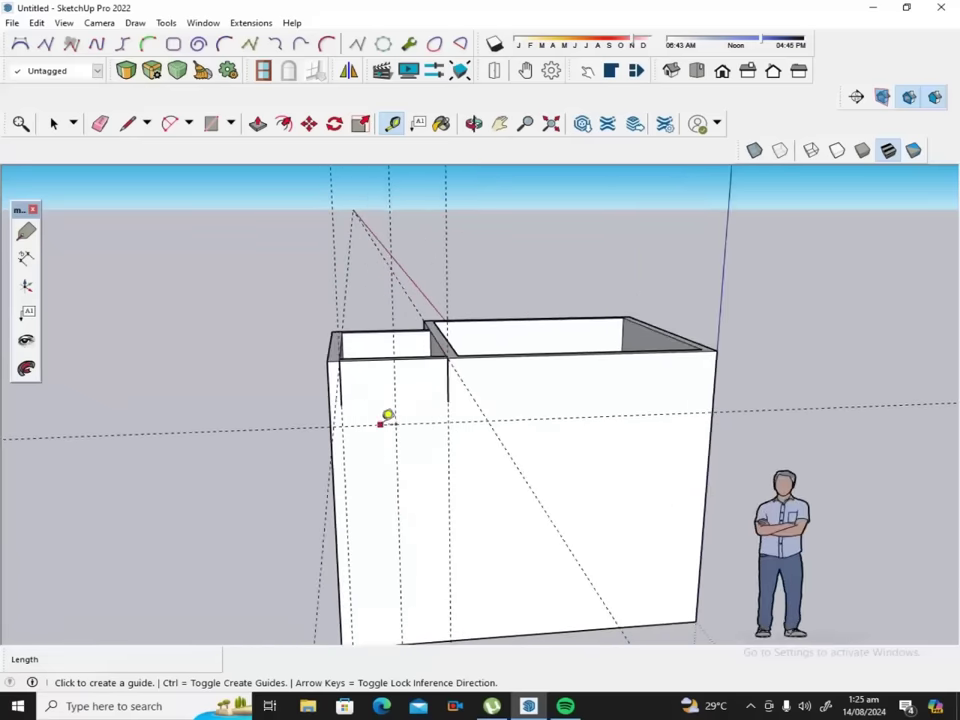
Add a horizontal guide 2' below the 7' guide line.
click(381, 424)
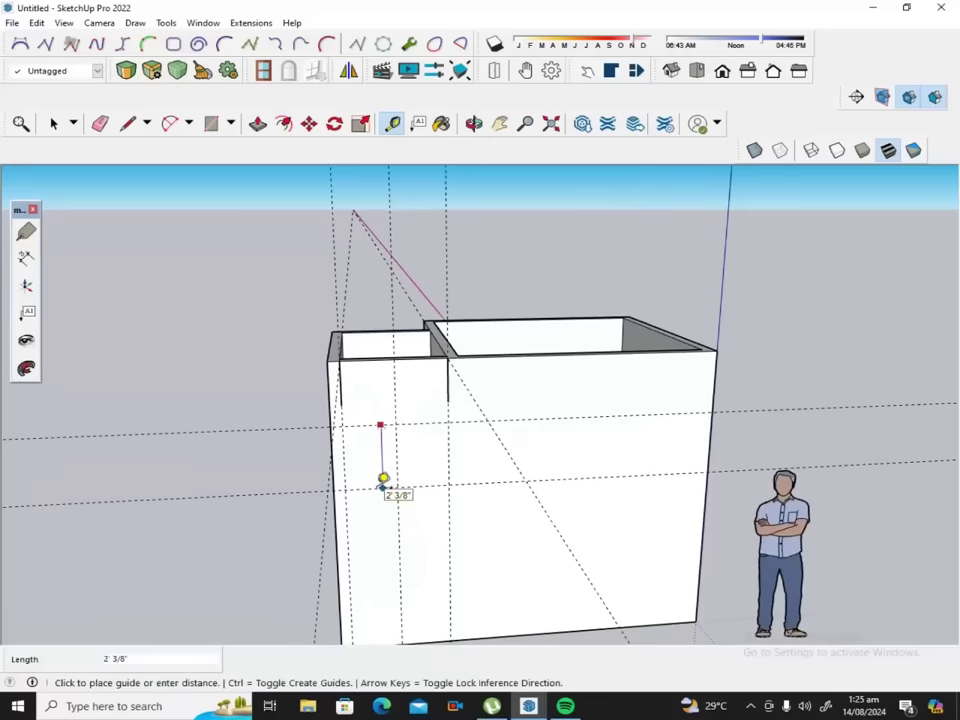
text(24)
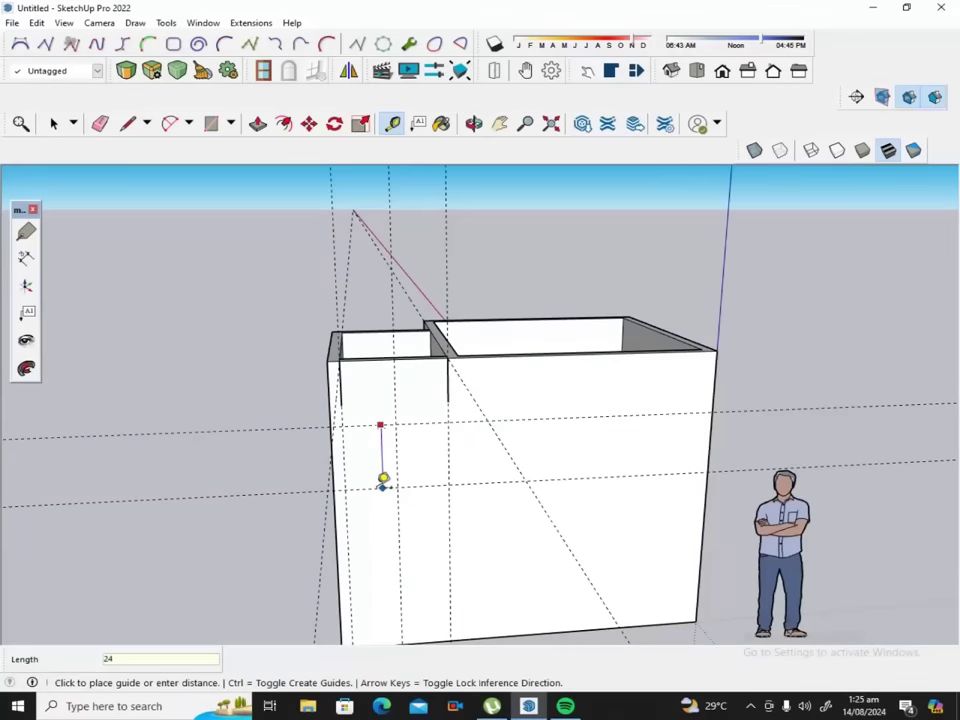
key(Return)
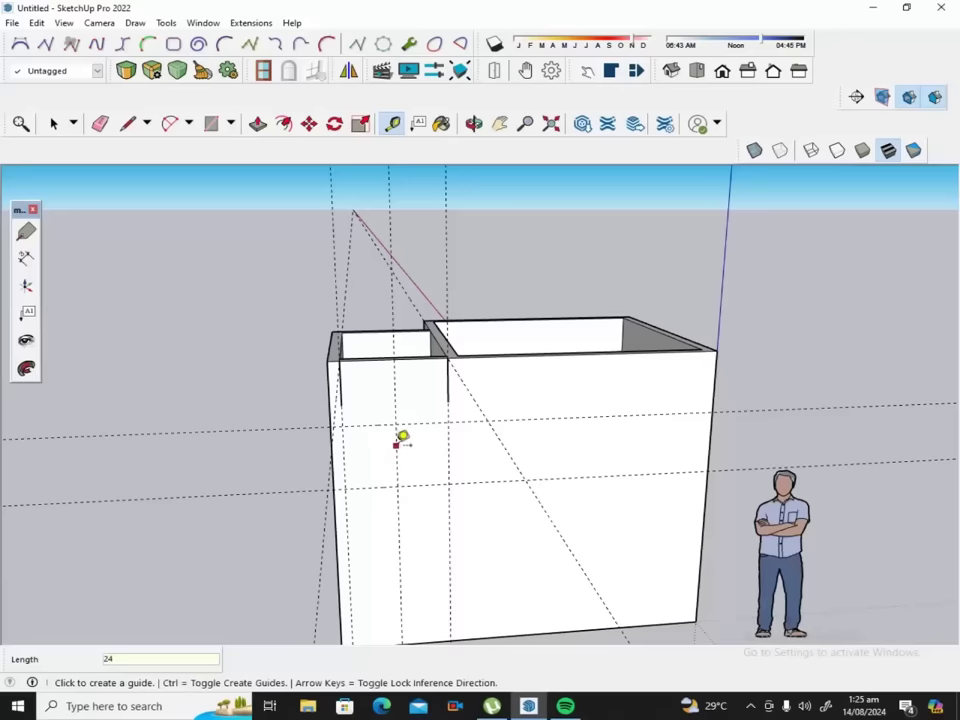
Add vertical guides 1' to the left and right of the existing vertical guide.
click(398, 443)
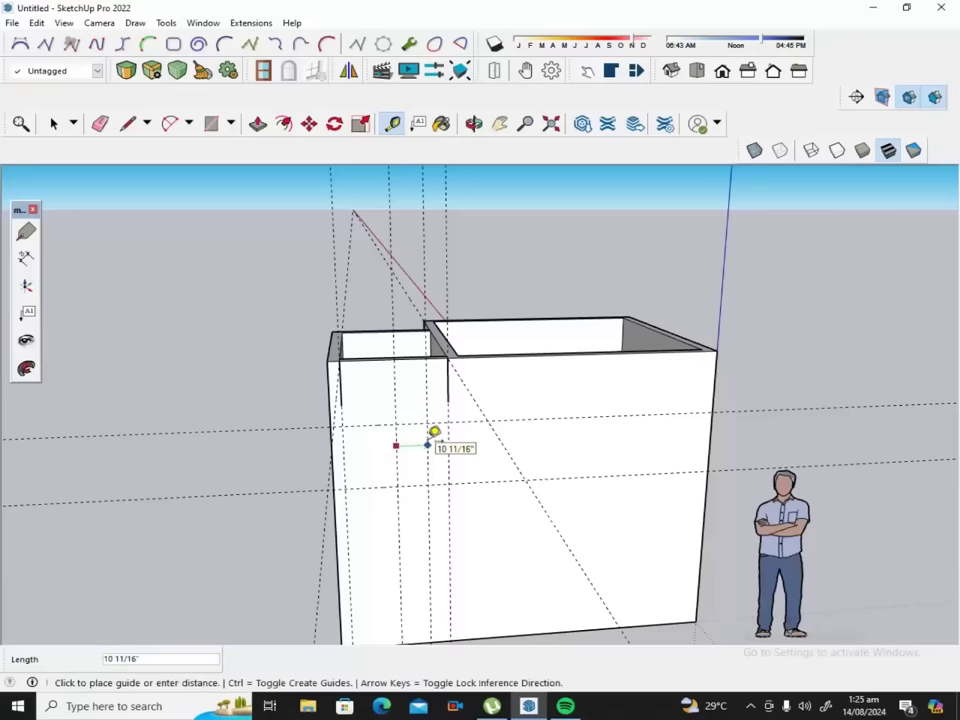
text(1)
key(Return)
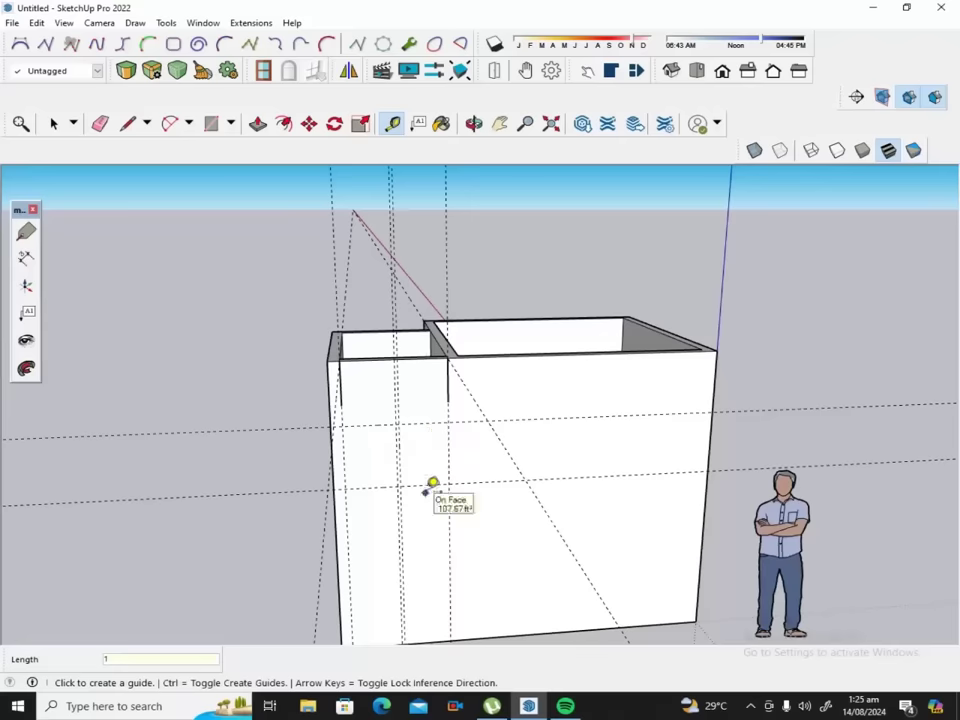
scroll(424, 488, up, 2)
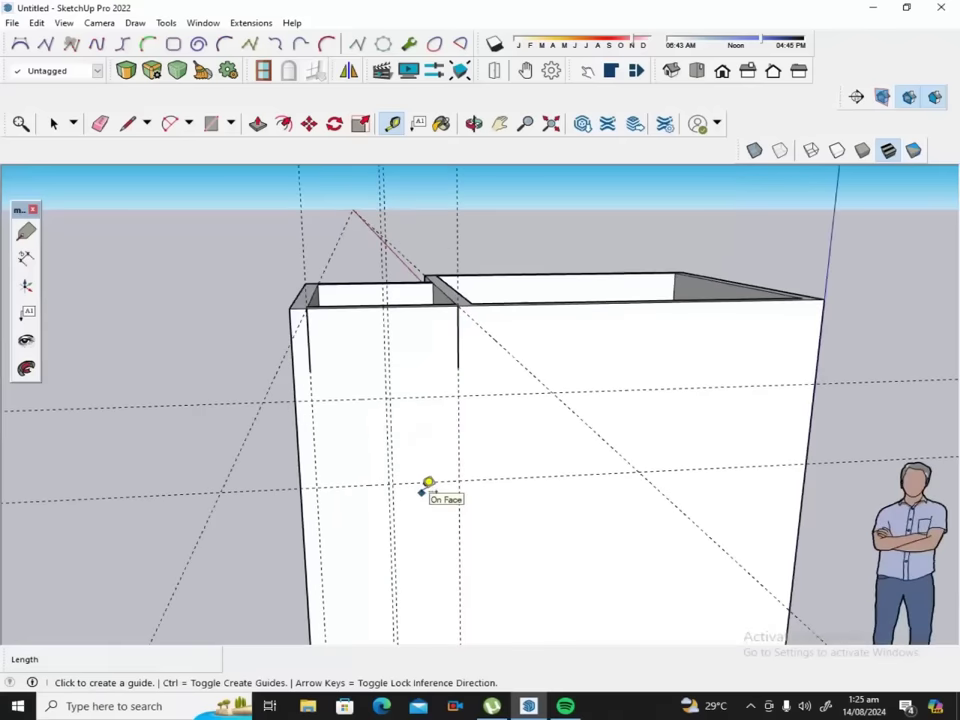
click(387, 450)
text(1')
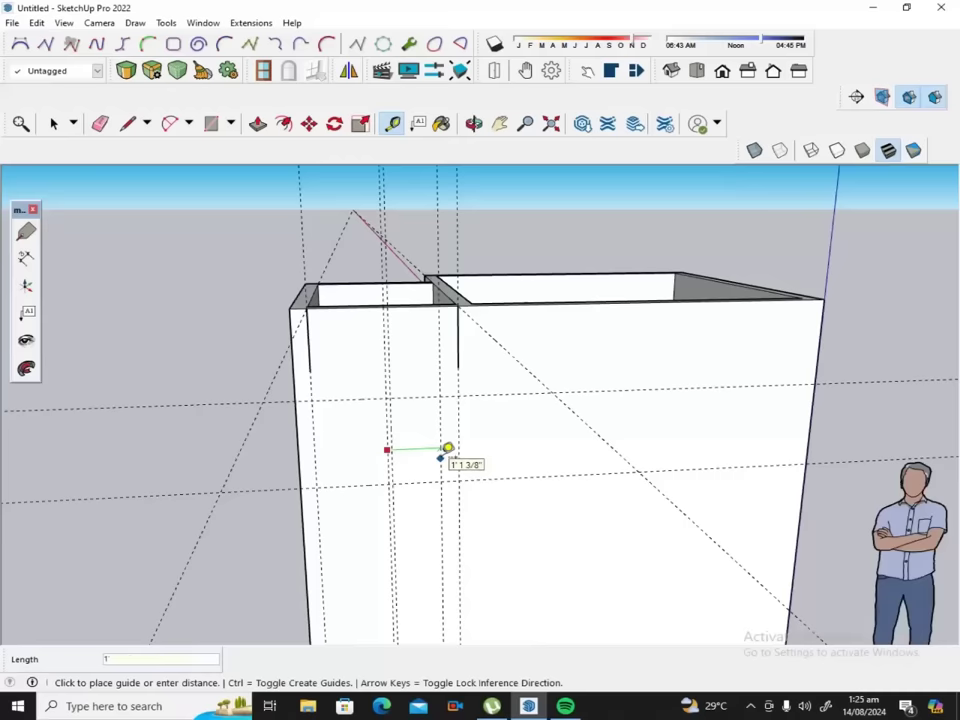
click(447, 449)
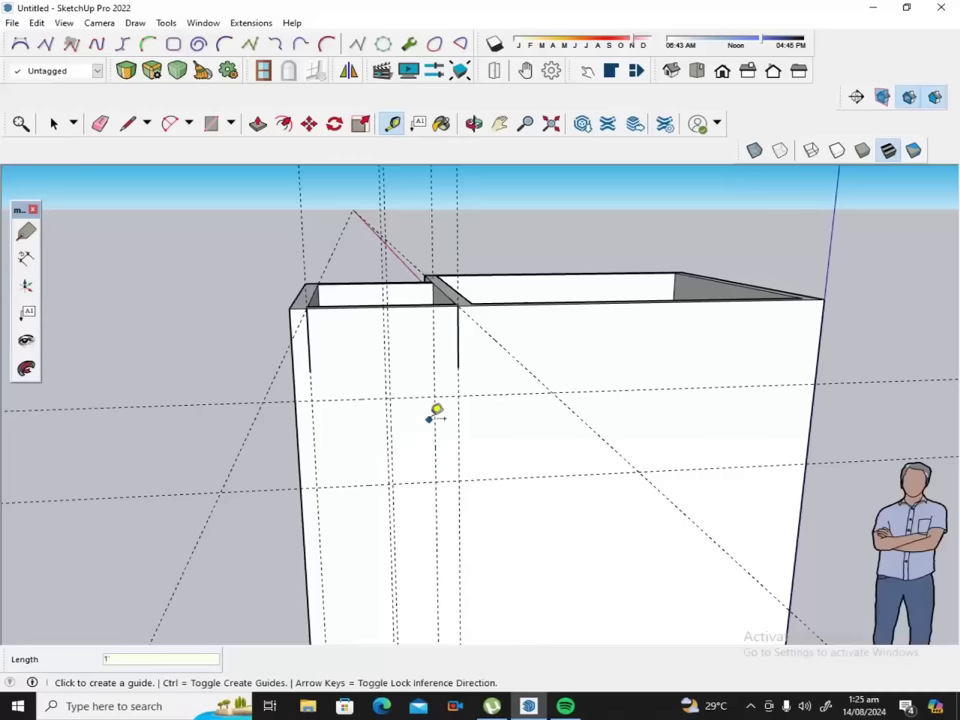
click(386, 416)
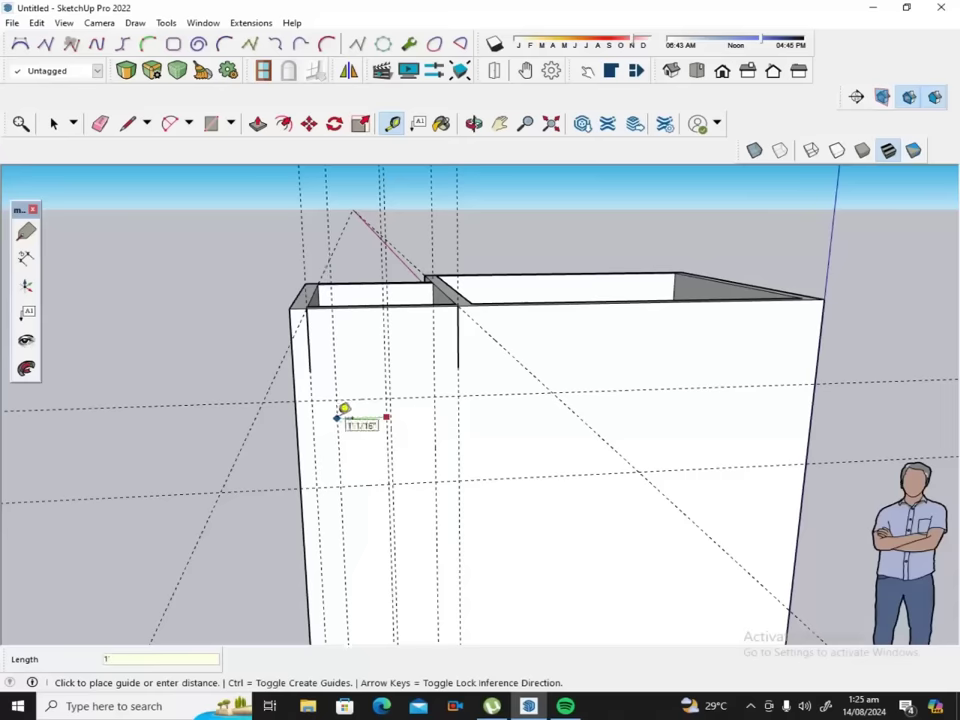
click(343, 410)
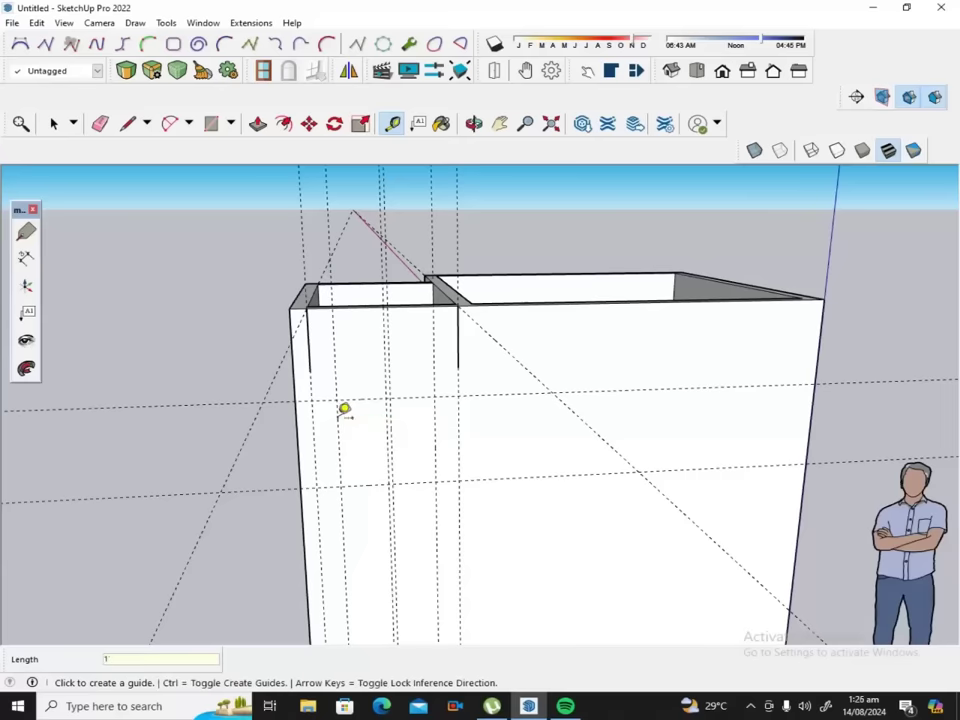
click(213, 125)
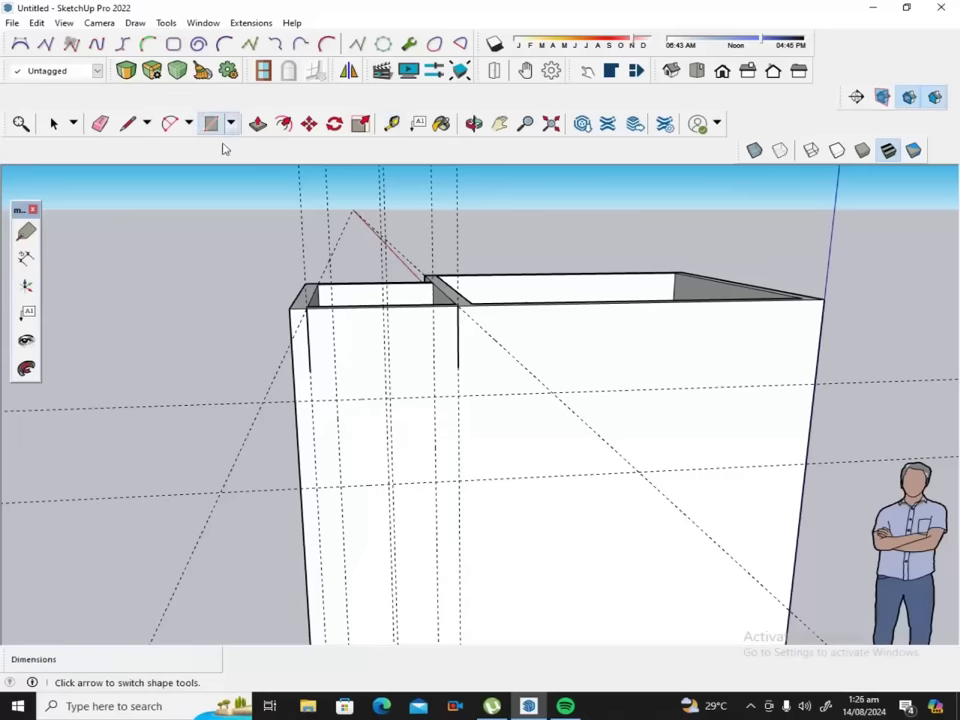
Draw the 2' × 2' window rectangle between the guide corners and delete all guides.
click(340, 486)
click(437, 396)
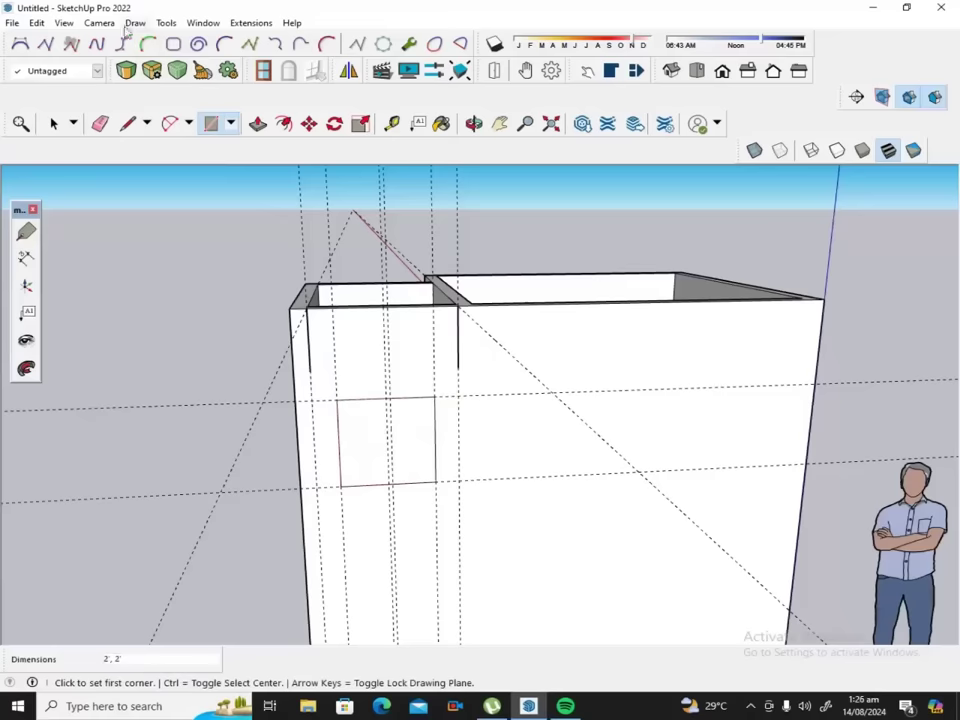
click(36, 22)
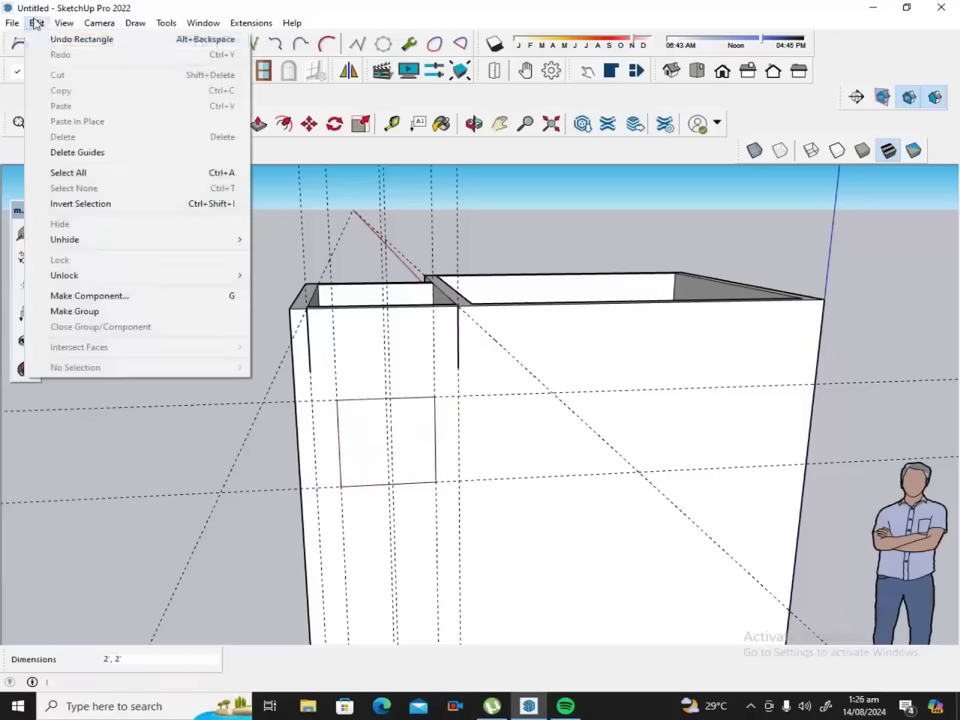
click(88, 151)
Erase the two short stray vertical edges and look down into the rooms.
click(101, 125)
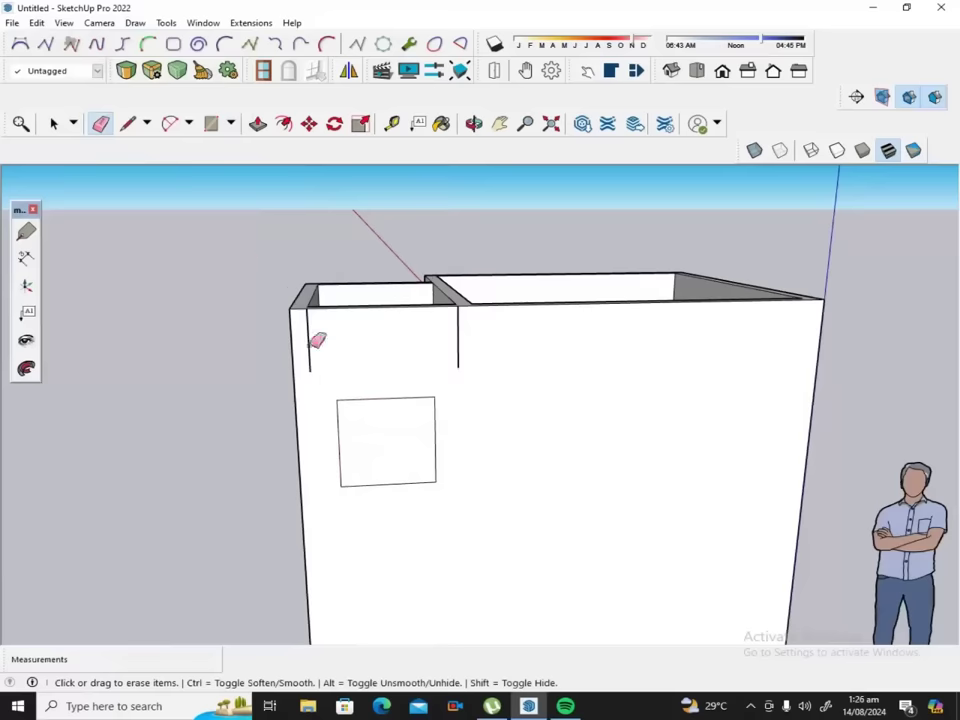
click(311, 347)
click(459, 340)
click(474, 123)
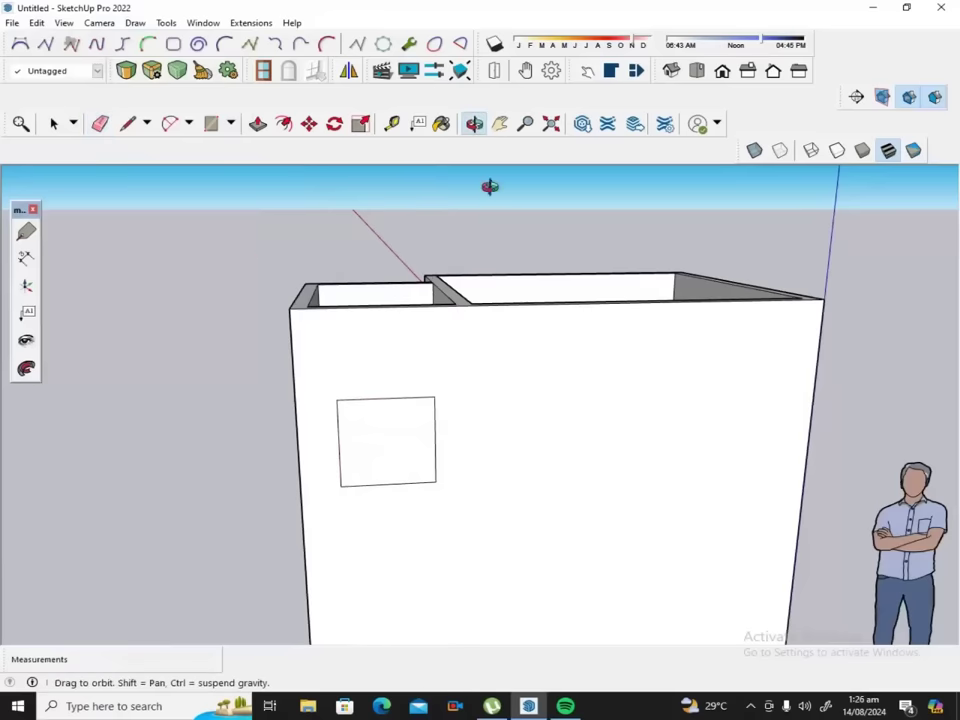
drag(514, 347, 512, 477)
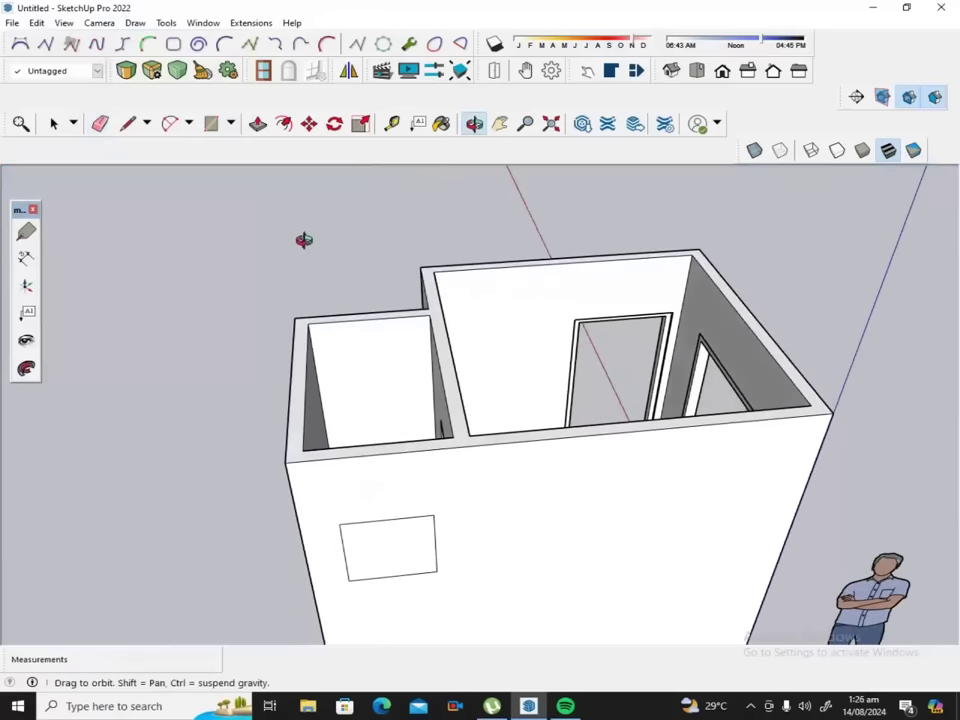
Push the small window rectangle 4 inches into the wall.
click(258, 123)
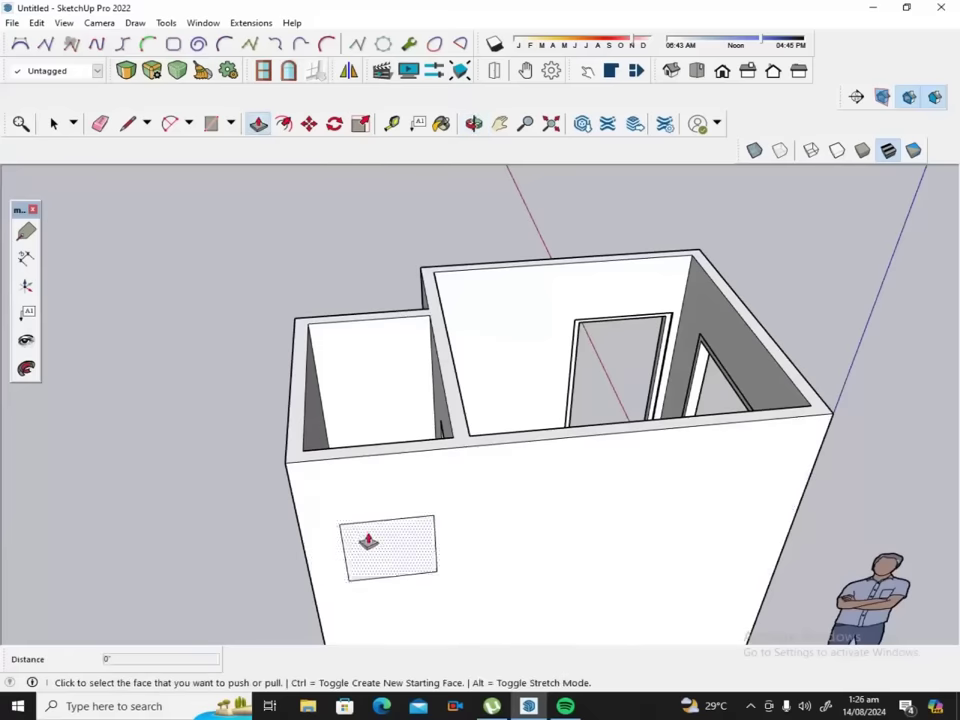
click(369, 537)
text(4)
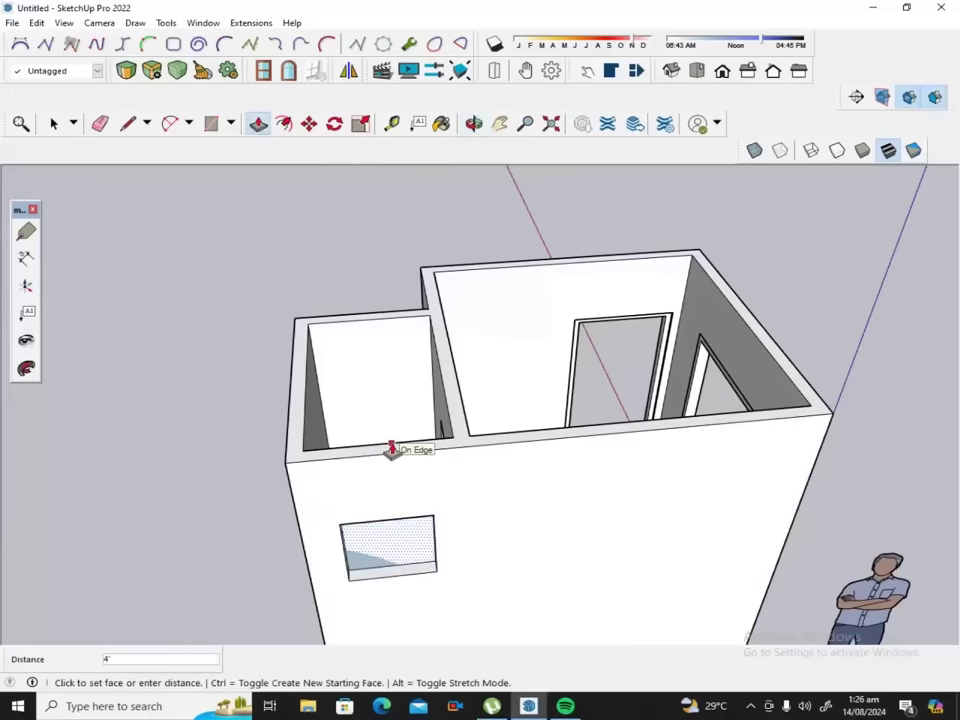
key(Return)
Orbit around the house to check the recess, ending at eye level on the window wall.
key(o)
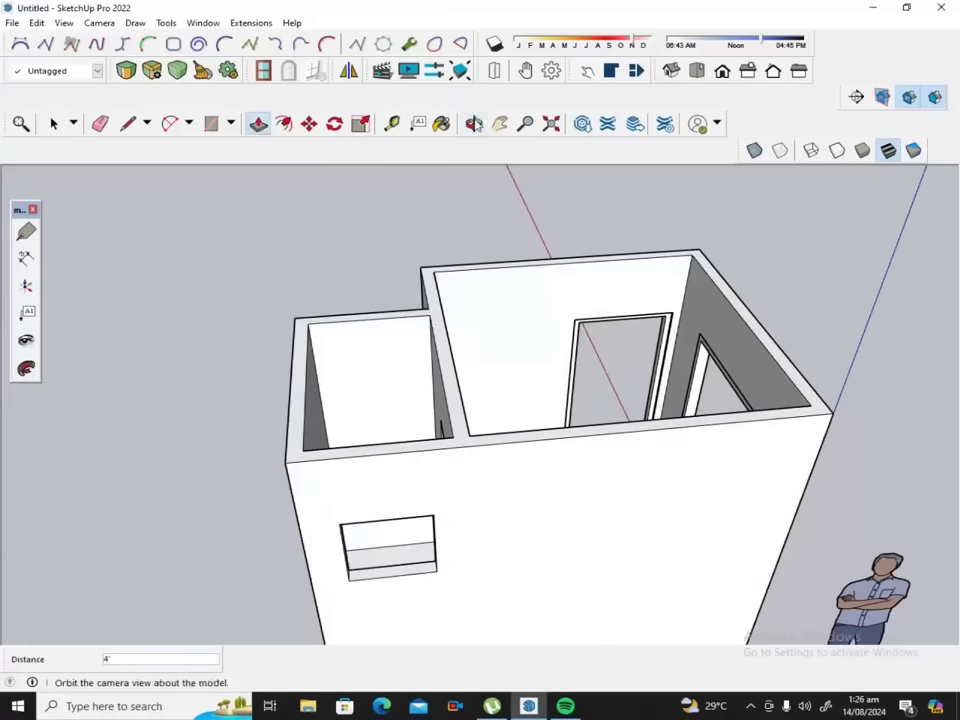
drag(544, 508, 472, 363)
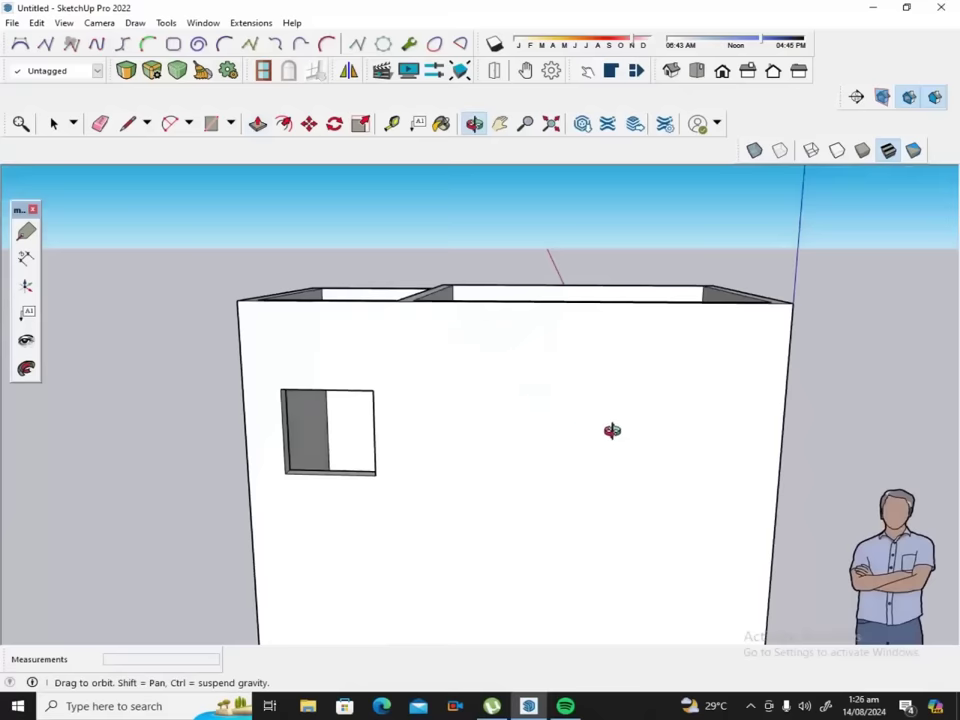
drag(611, 431, 353, 547)
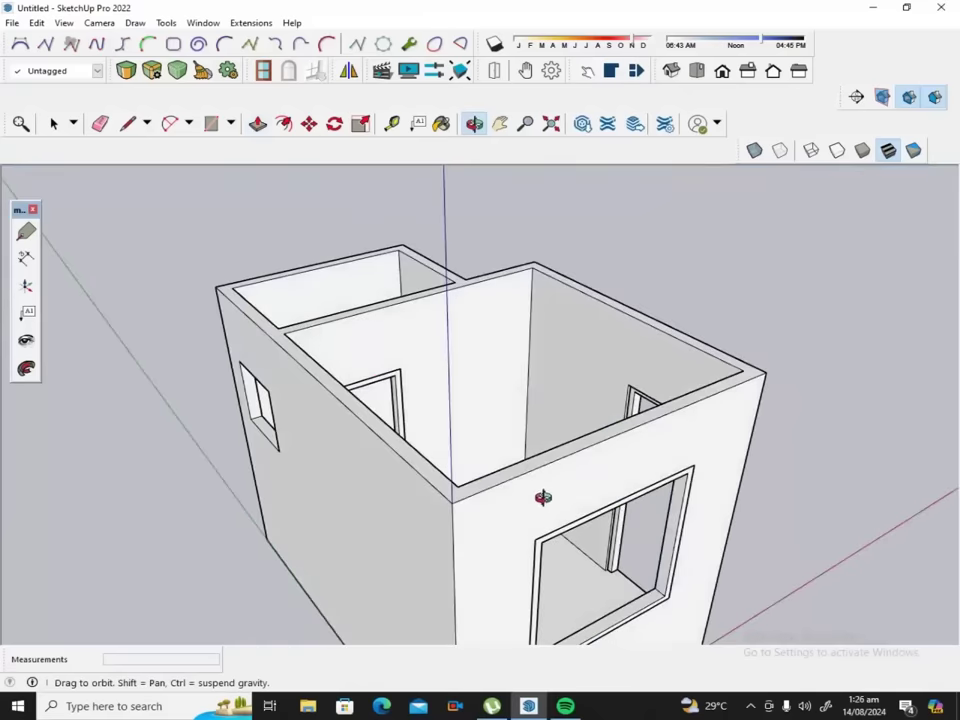
drag(542, 495, 311, 514)
mouse_move(429, 476)
mouse_down()
mouse_move(344, 428)
mouse_move(643, 409)
mouse_up()
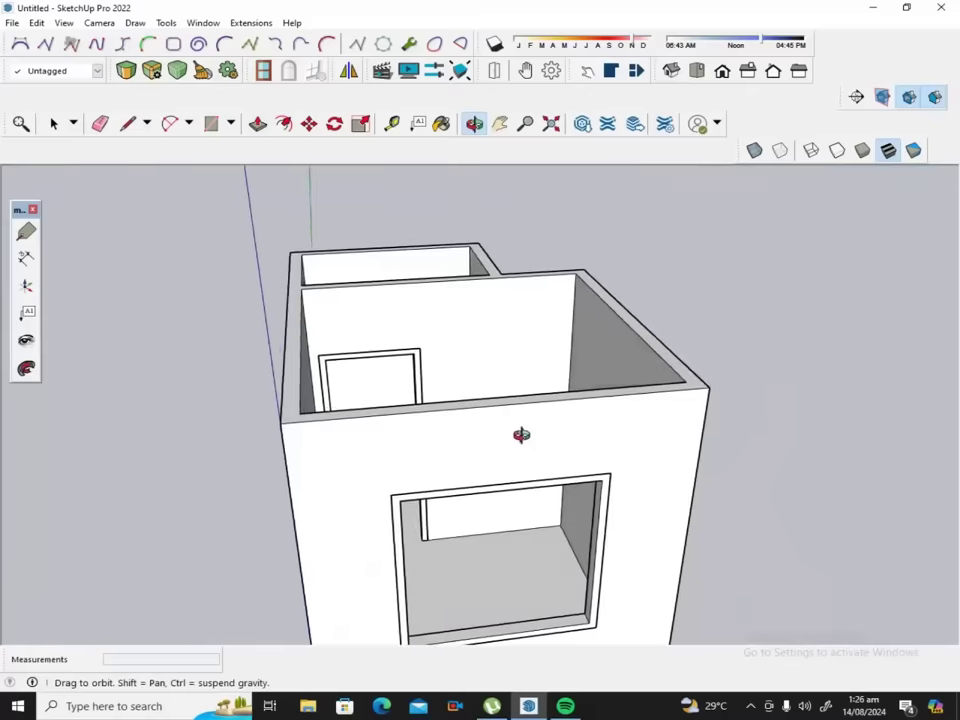
drag(332, 459, 517, 424)
scroll(540, 414, down, 2)
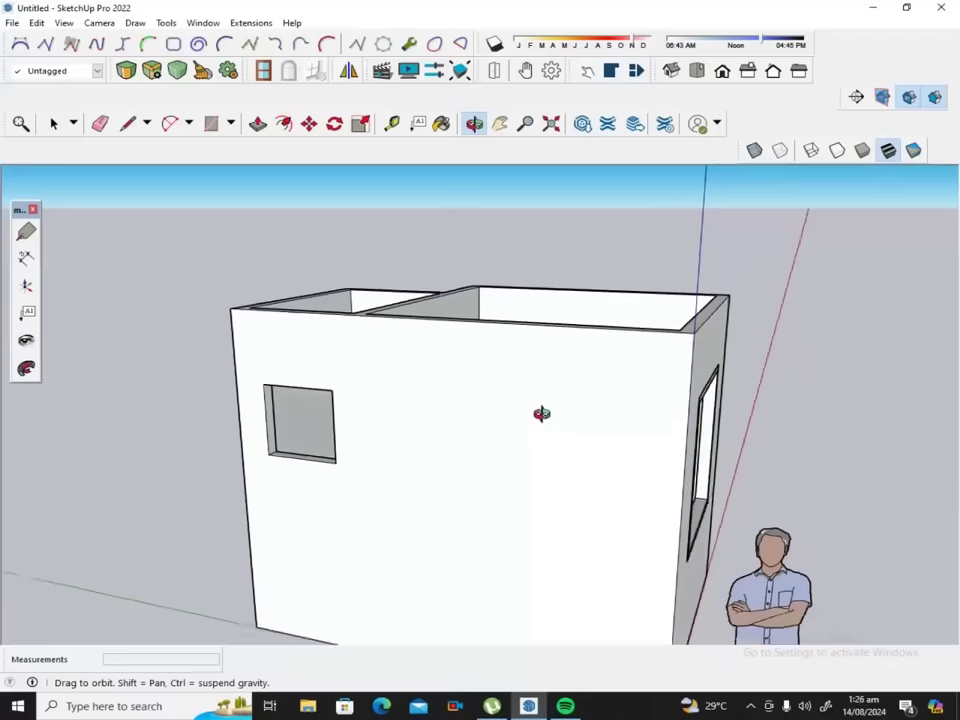
scroll(540, 414, down, 2)
drag(405, 478, 511, 510)
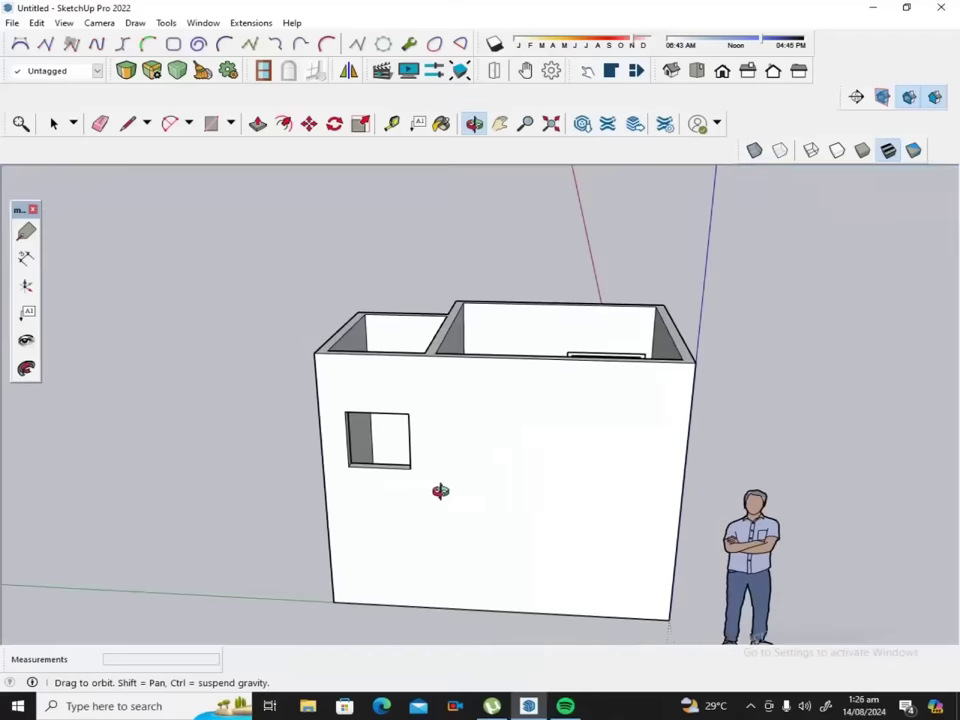
mouse_move(429, 486)
mouse_down()
mouse_move(487, 443)
mouse_move(553, 480)
mouse_move(540, 444)
mouse_up()
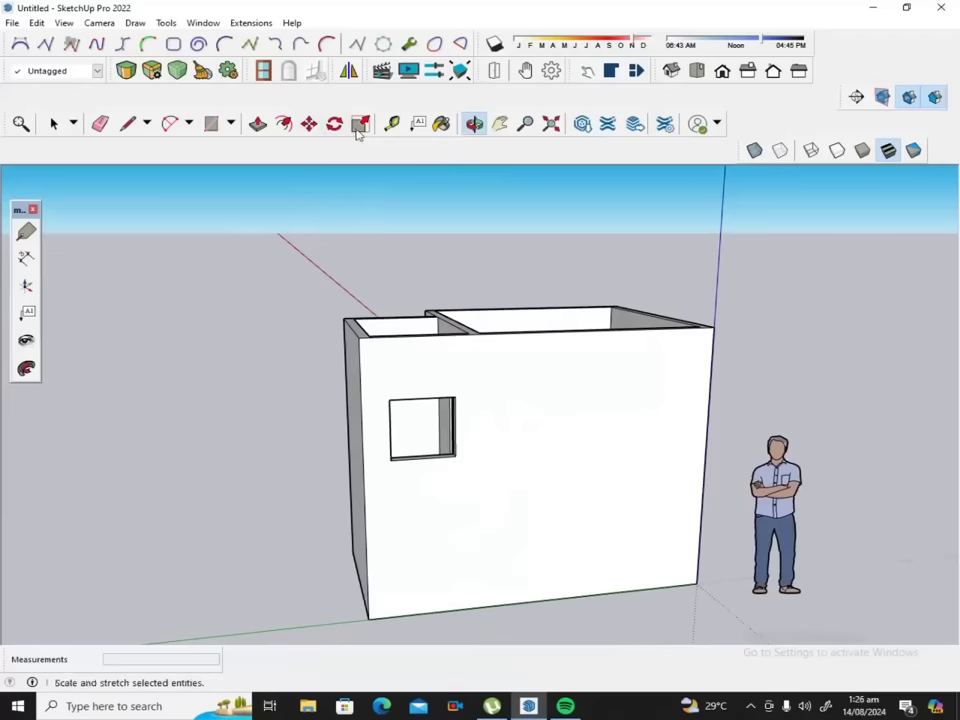
Place a horizontal guide 6 up from the wall's bottom edge and another 24 inches above it.
click(392, 123)
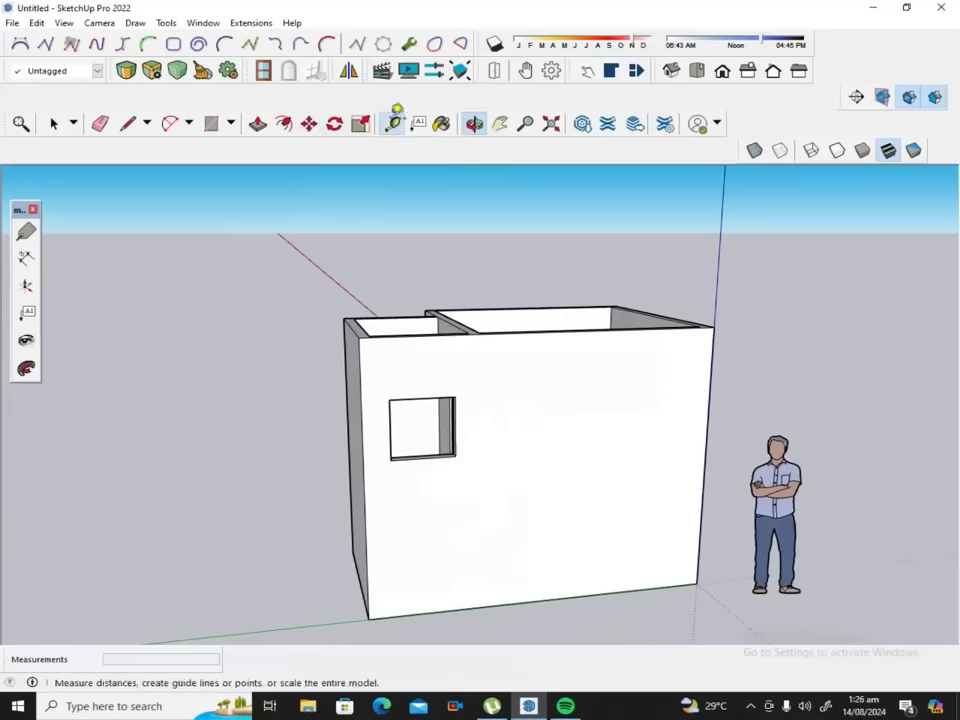
click(433, 609)
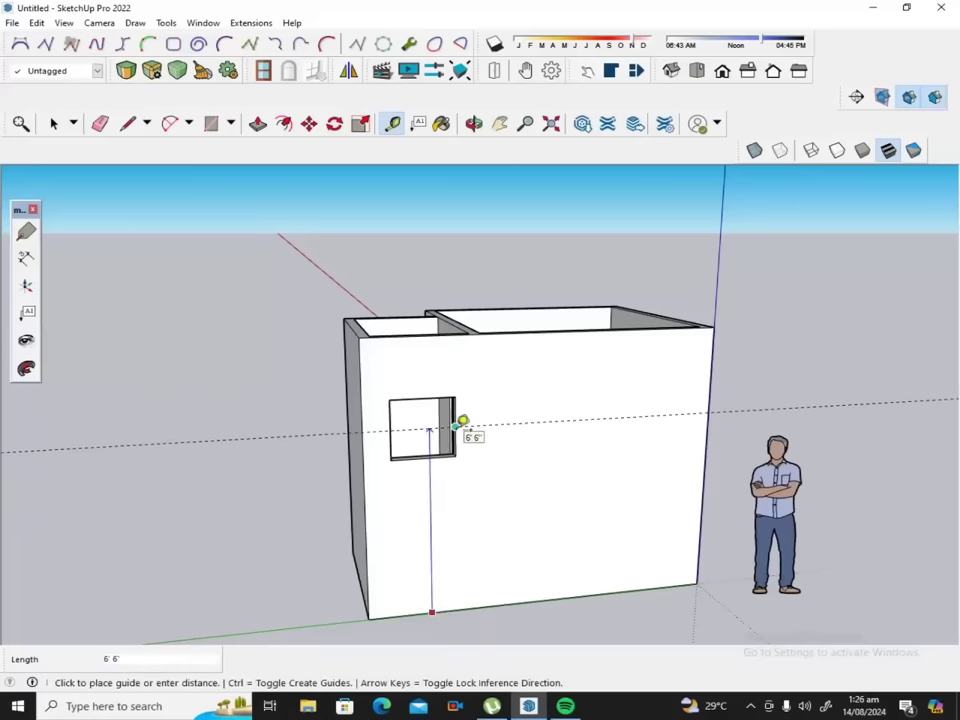
text(6 5)
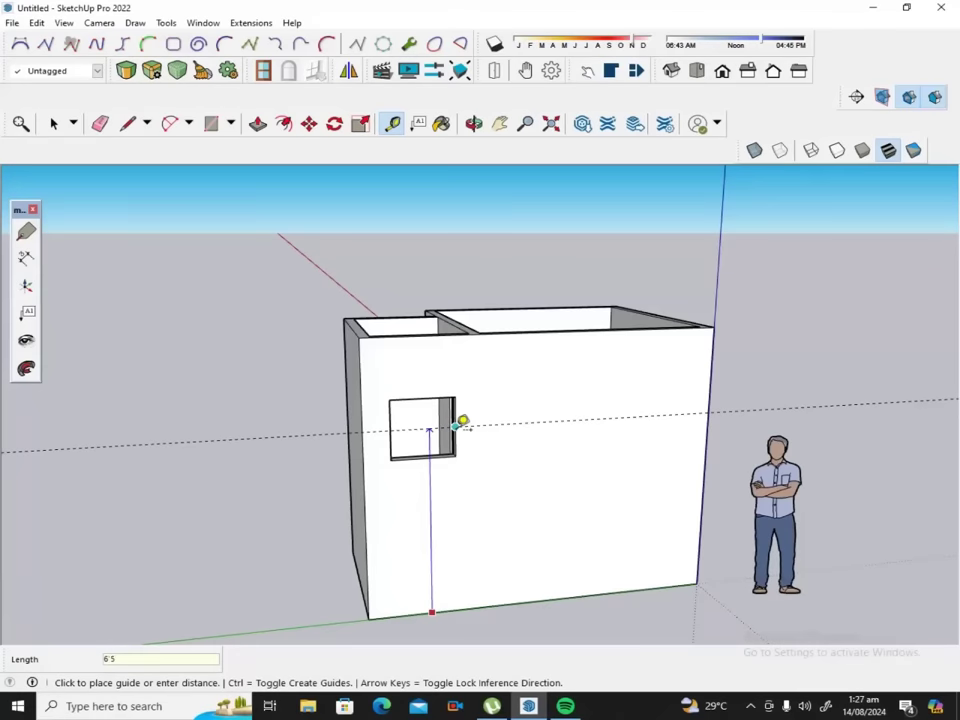
click(462, 421)
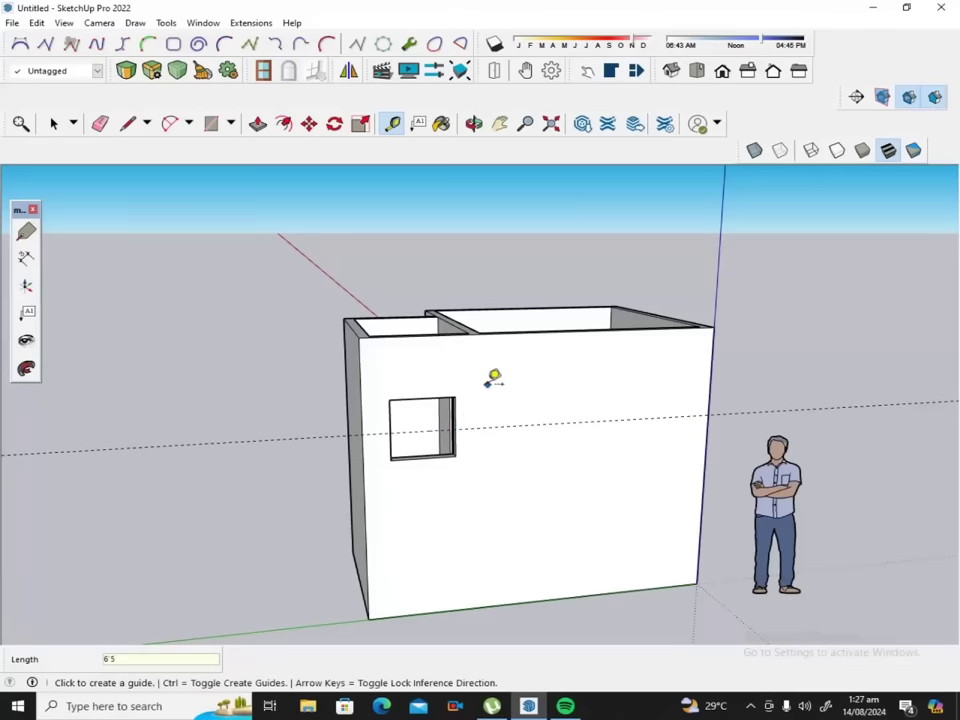
click(488, 427)
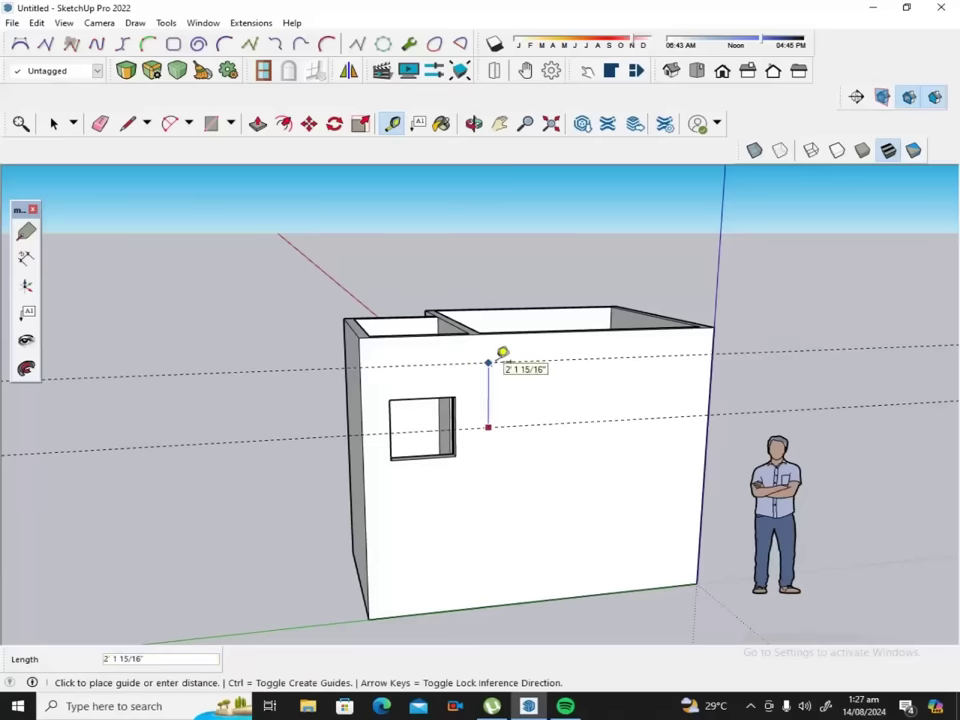
text(4)
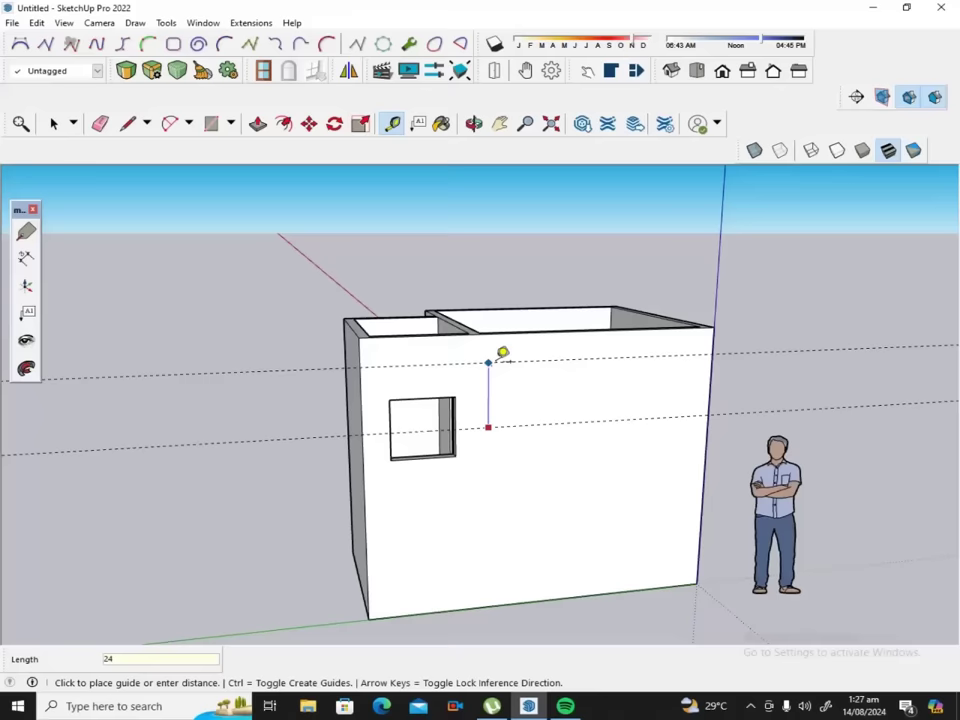
key(Return)
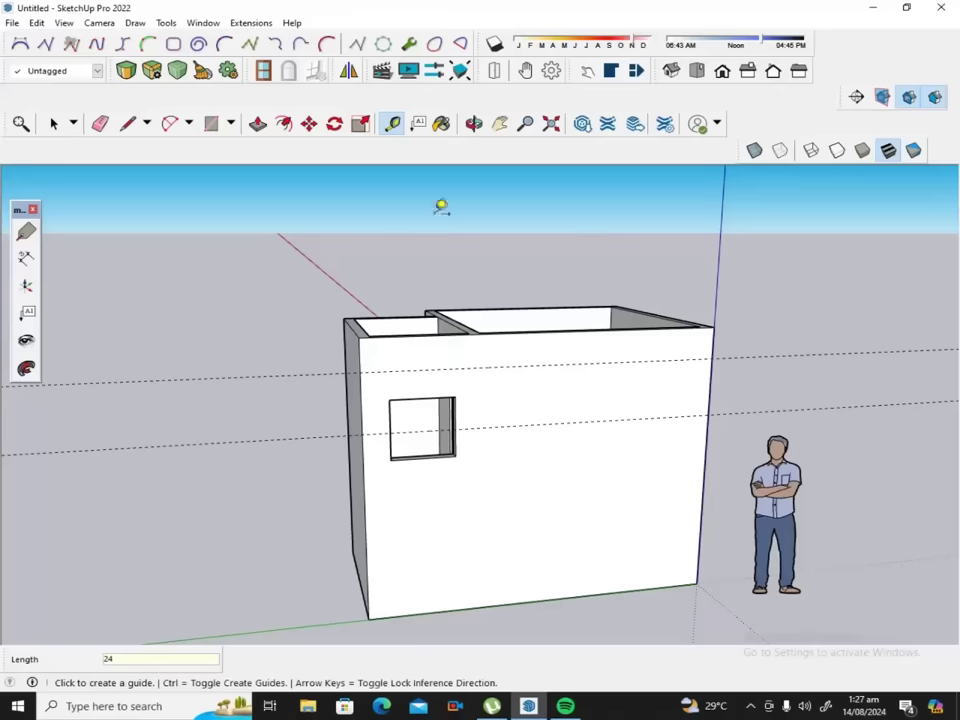
click(474, 123)
Push/pull the window's bottom face down to the lower guide line.
mouse_move(491, 347)
mouse_down()
mouse_move(487, 427)
mouse_move(401, 489)
mouse_up()
scroll(405, 485, up, 3)
scroll(400, 470, up, 4)
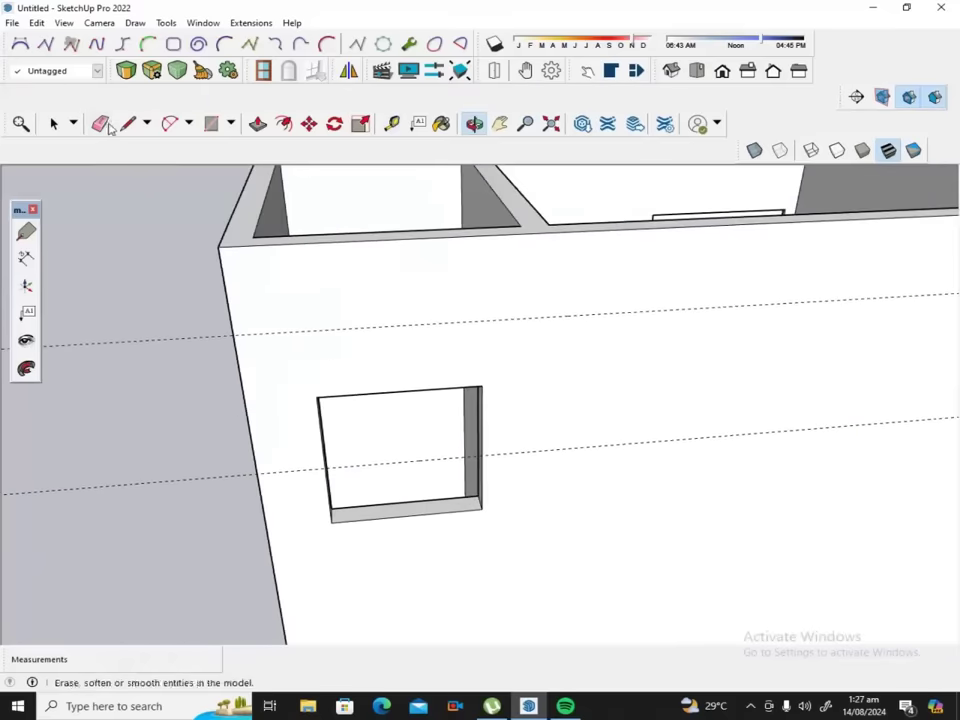
click(258, 123)
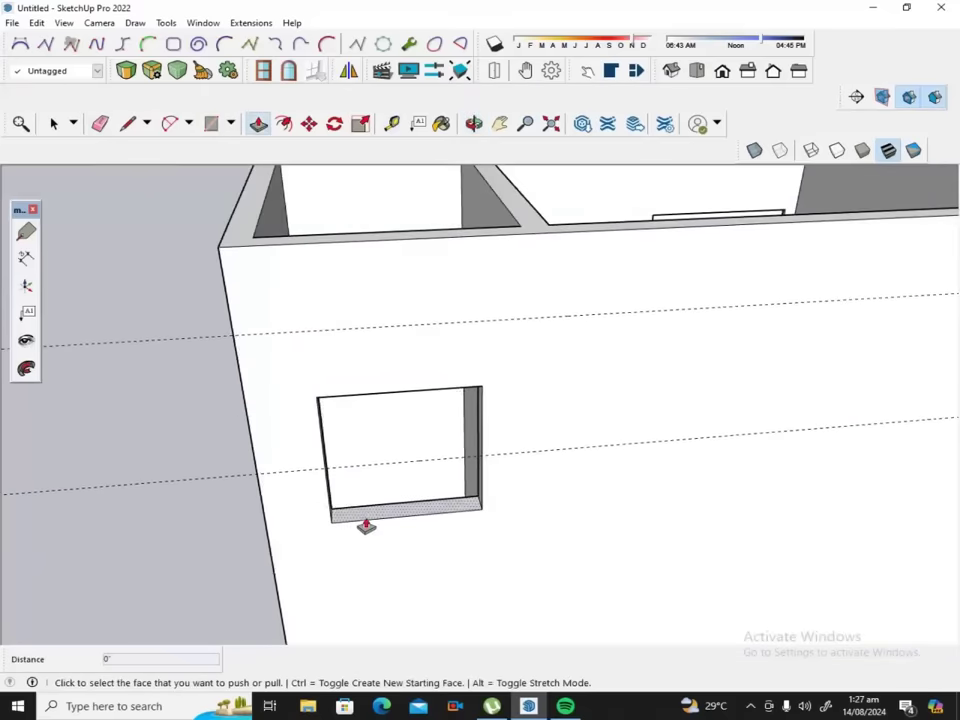
click(360, 512)
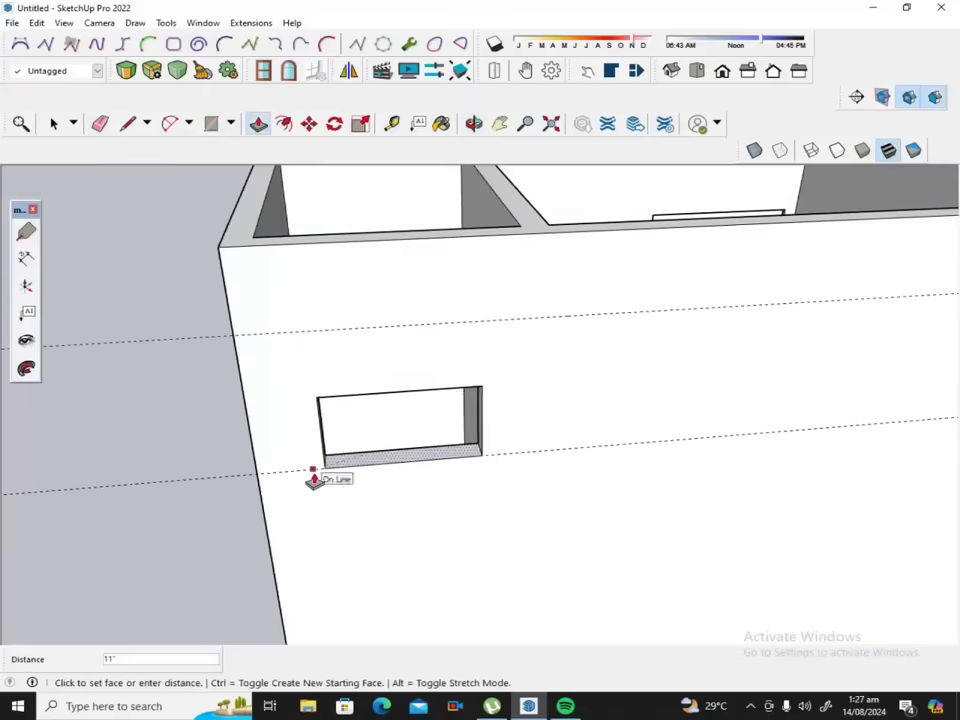
click(313, 479)
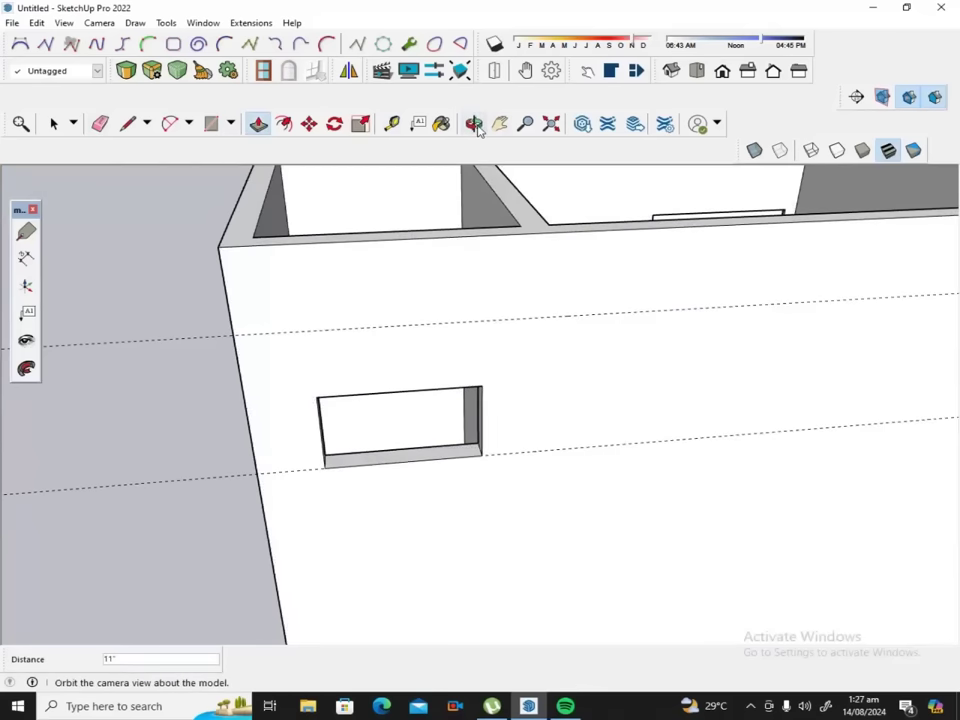
Raise the window's top face to the upper guide line, then view the building from above.
click(474, 123)
mouse_move(529, 360)
mouse_down()
mouse_move(530, 203)
mouse_move(535, 215)
mouse_up()
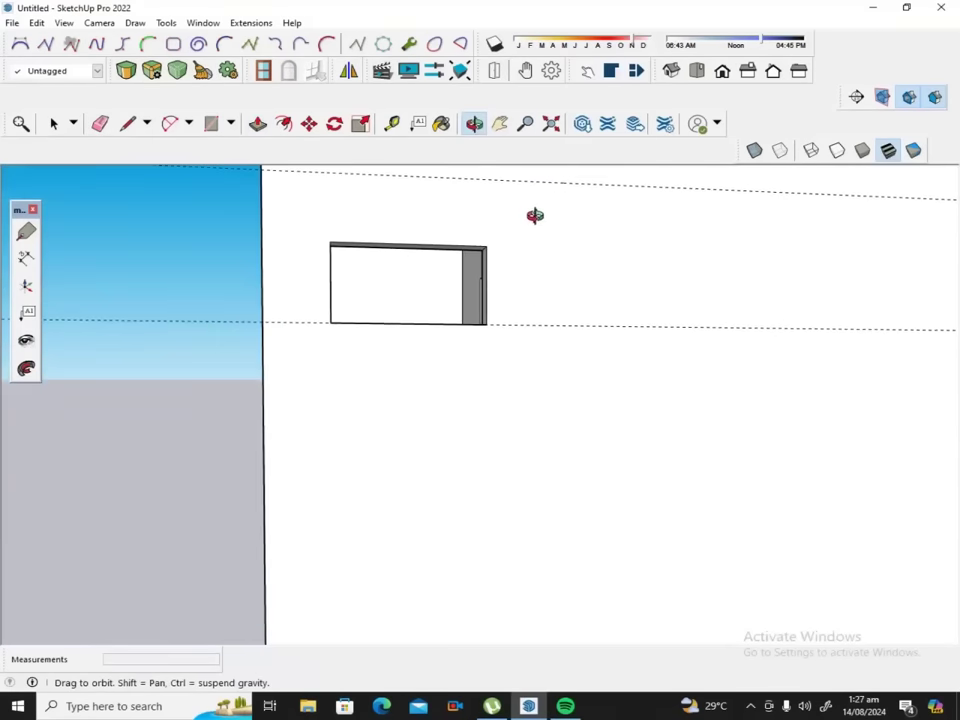
drag(540, 270, 540, 249)
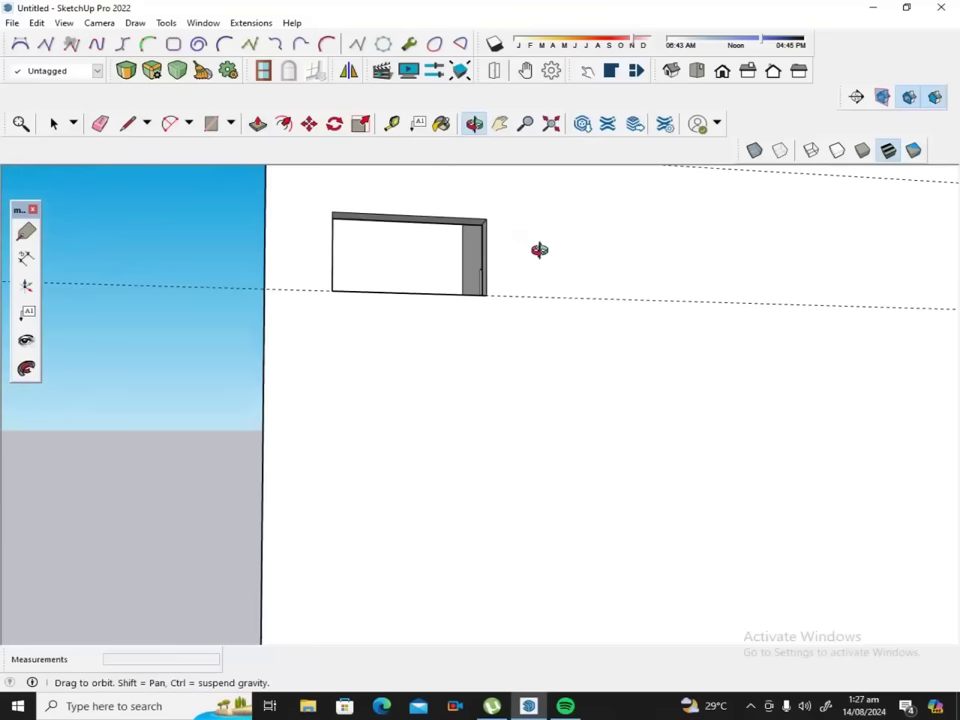
click(500, 123)
drag(510, 197, 529, 281)
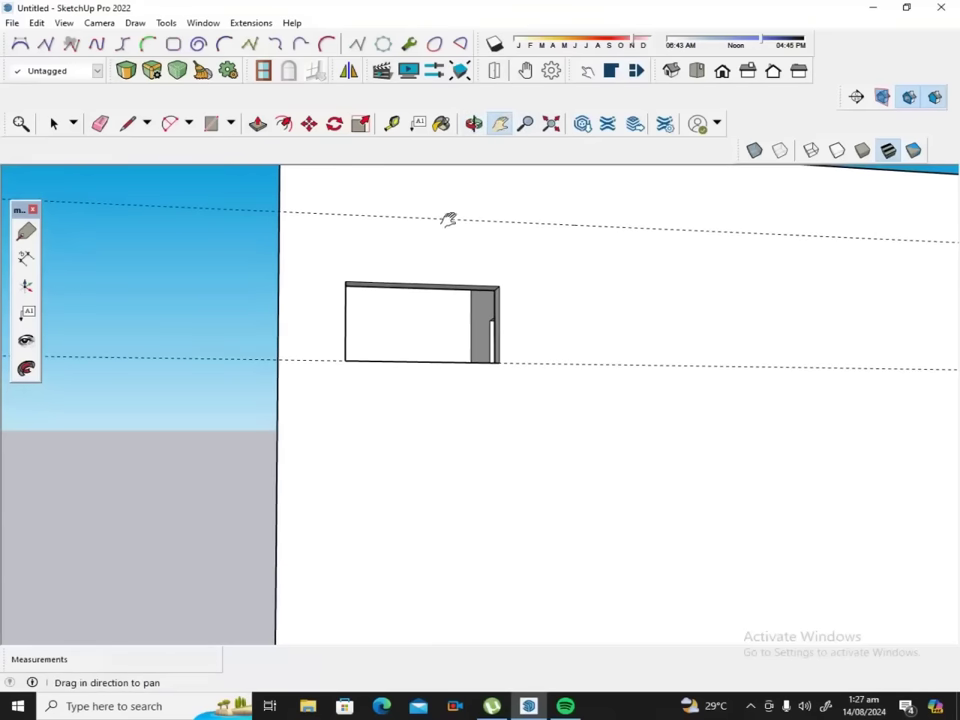
click(258, 123)
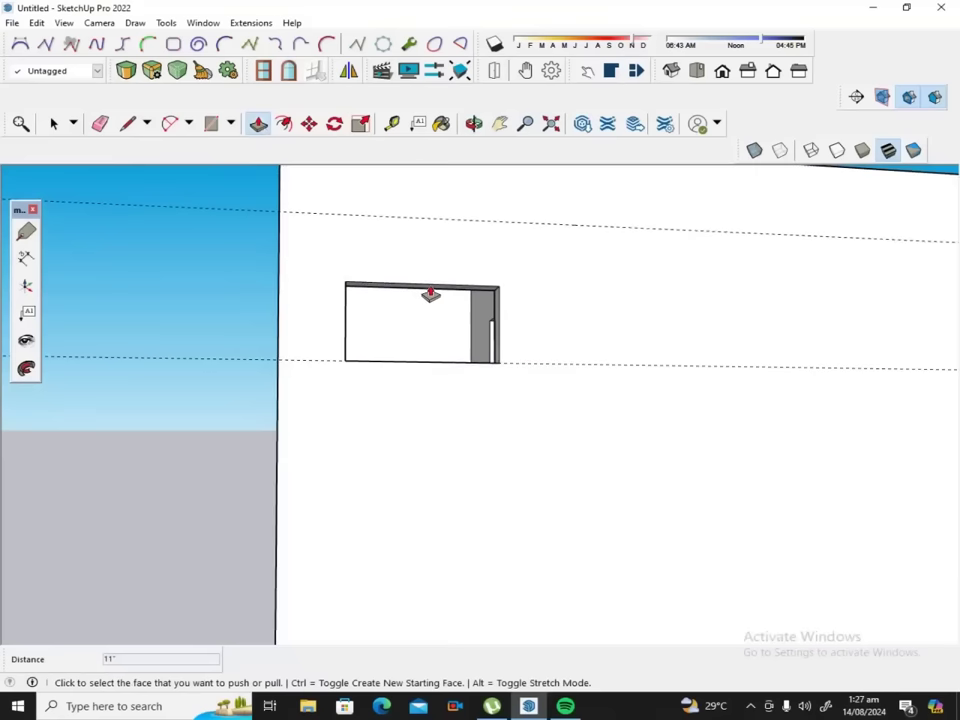
click(430, 292)
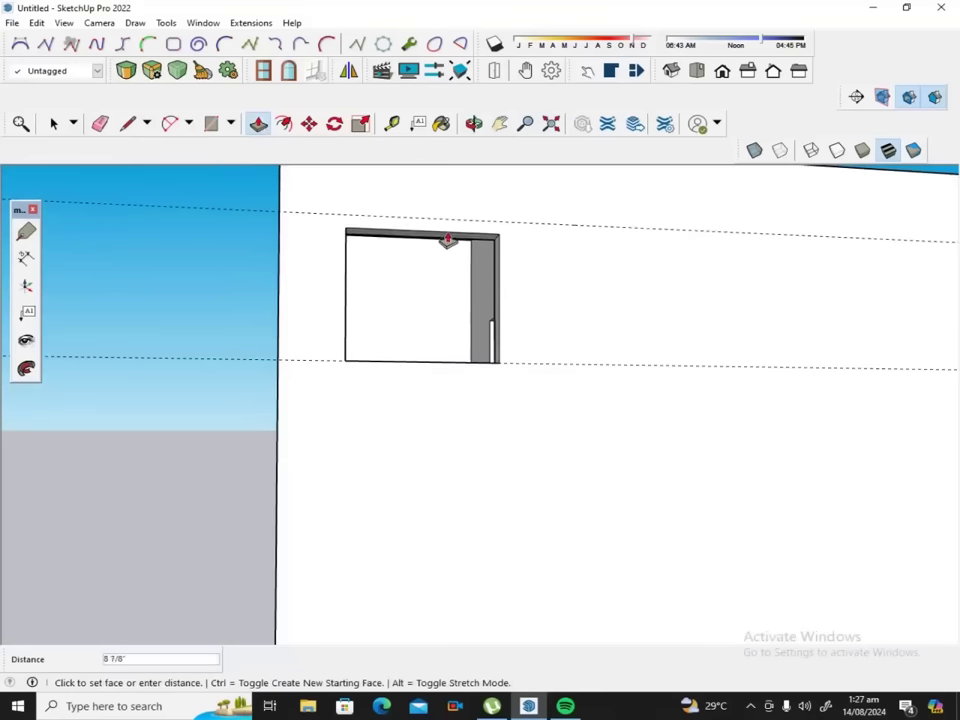
click(512, 229)
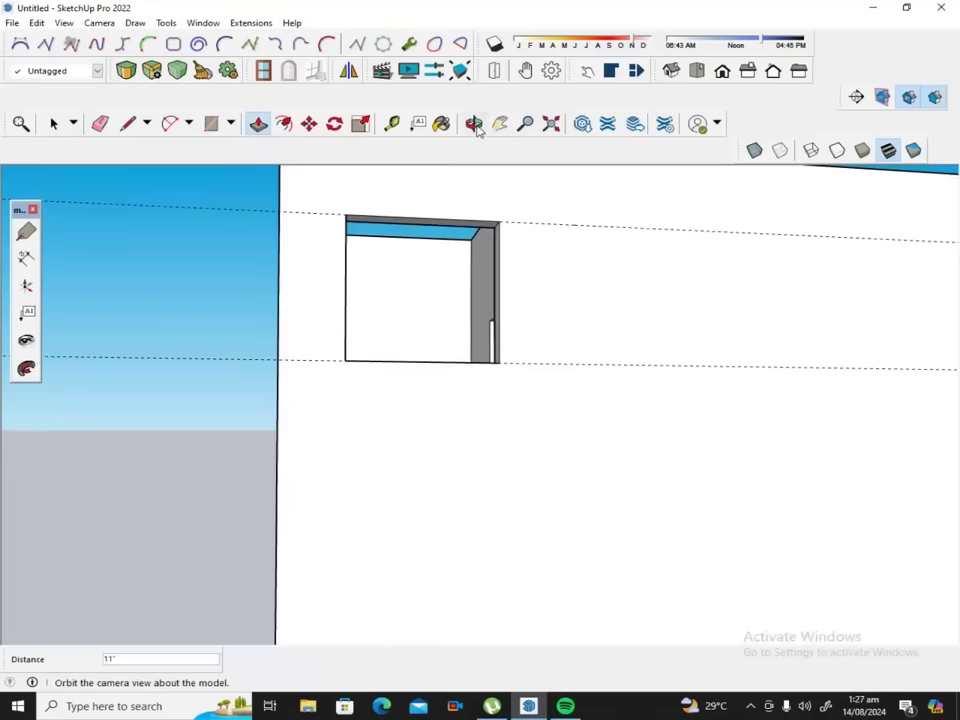
click(475, 124)
mouse_move(534, 186)
mouse_down()
mouse_move(555, 294)
mouse_move(489, 332)
mouse_up()
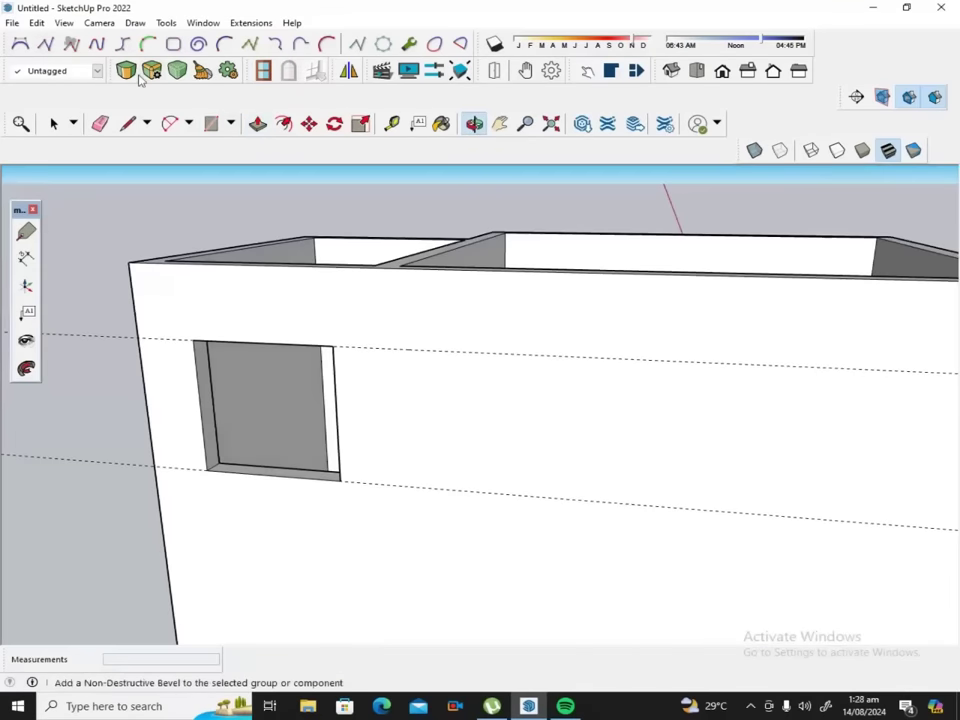
Delete all the dashed guide lines from the model.
click(36, 23)
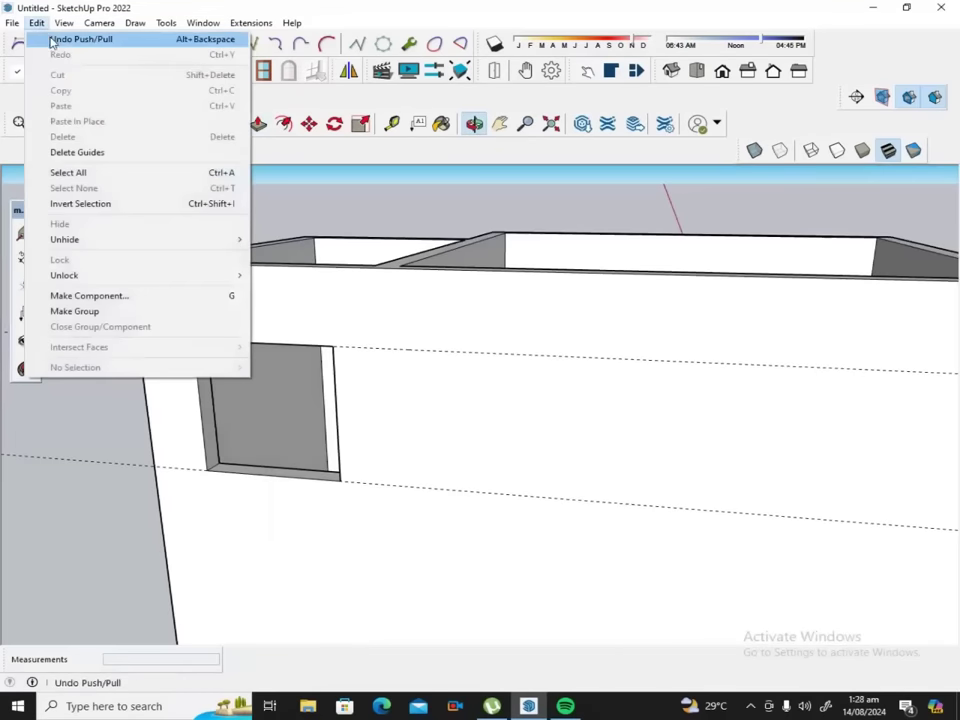
click(83, 157)
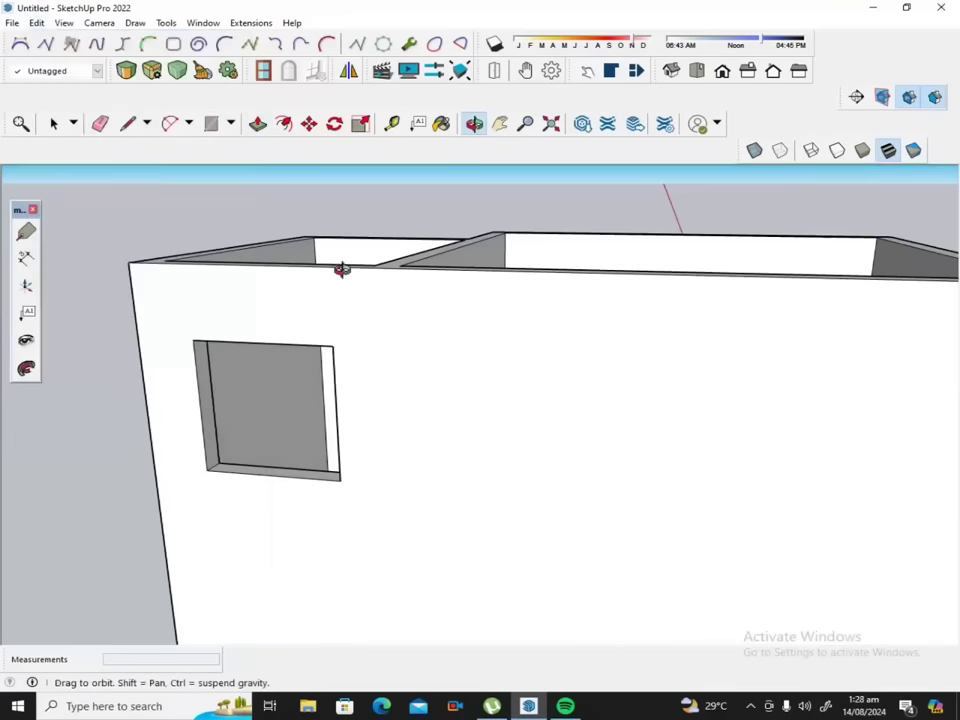
scroll(345, 274, down, 3)
scroll(345, 274, down, 5)
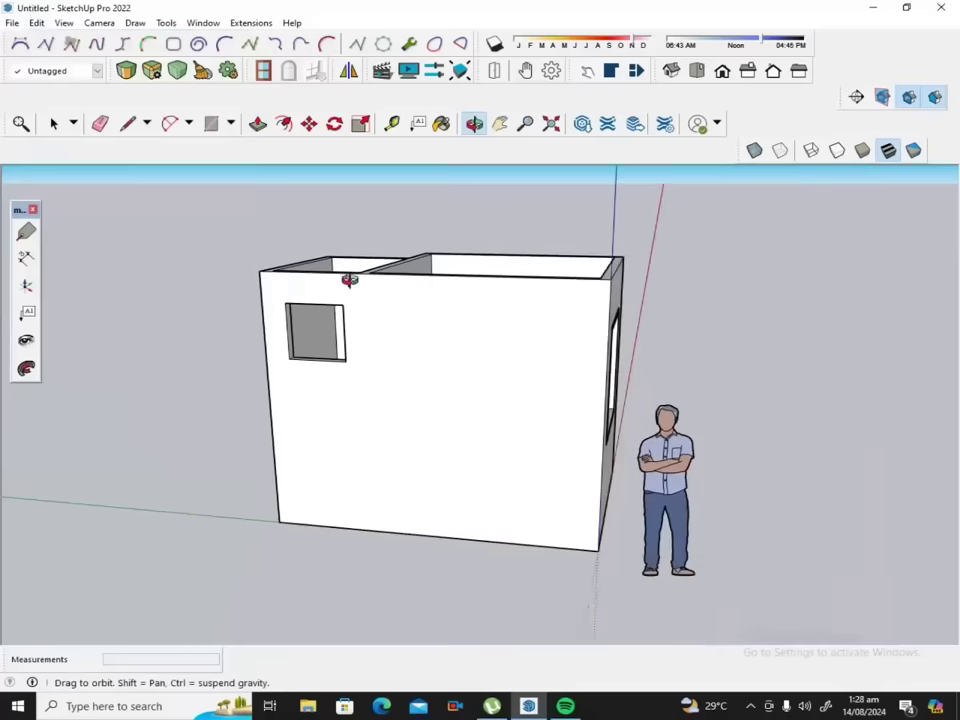
Orbit to face the small-window wall head-on and zoom in close.
click(474, 123)
mouse_move(550, 323)
mouse_down()
mouse_move(508, 358)
mouse_move(546, 339)
mouse_move(302, 381)
mouse_up()
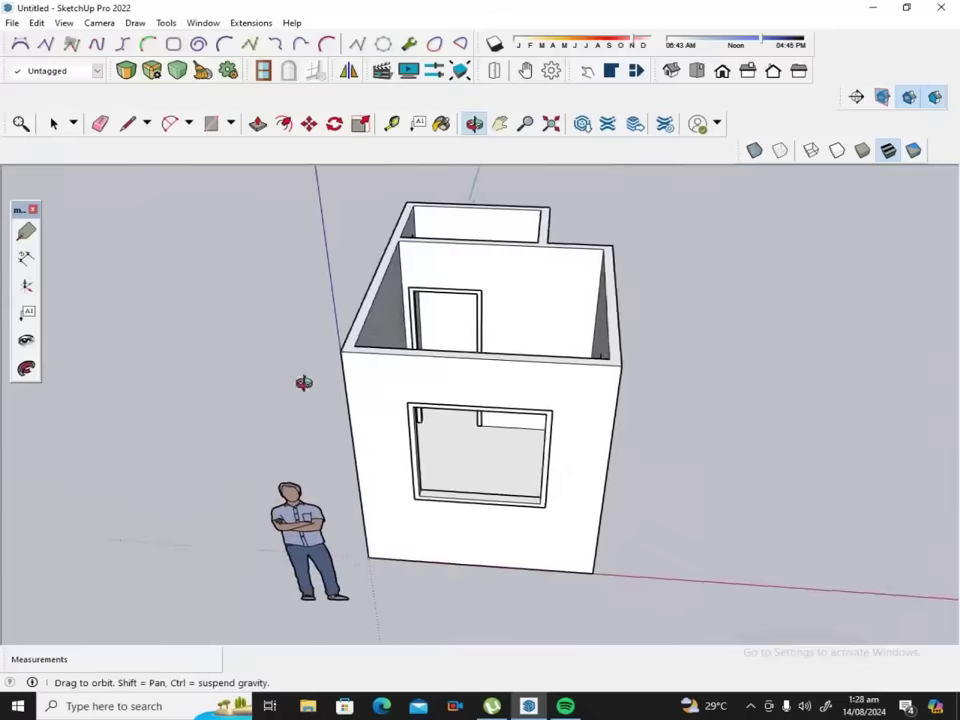
mouse_move(540, 352)
mouse_down()
mouse_move(395, 305)
mouse_move(392, 328)
mouse_move(602, 332)
mouse_move(397, 357)
mouse_move(579, 317)
mouse_up()
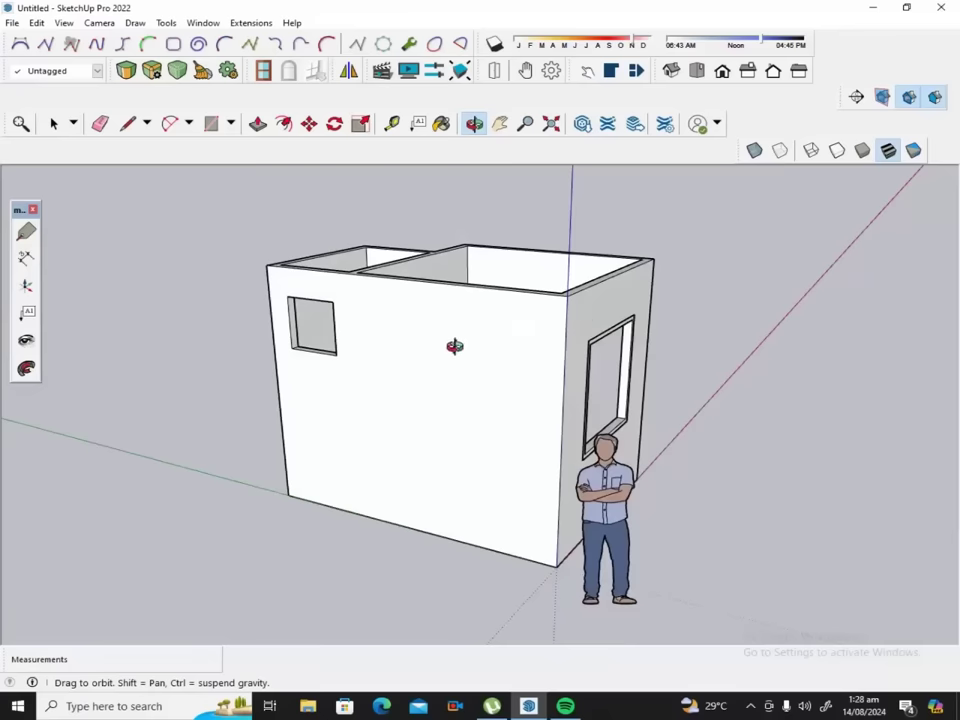
drag(452, 345, 557, 364)
scroll(274, 317, up, 3)
scroll(275, 316, up, 1)
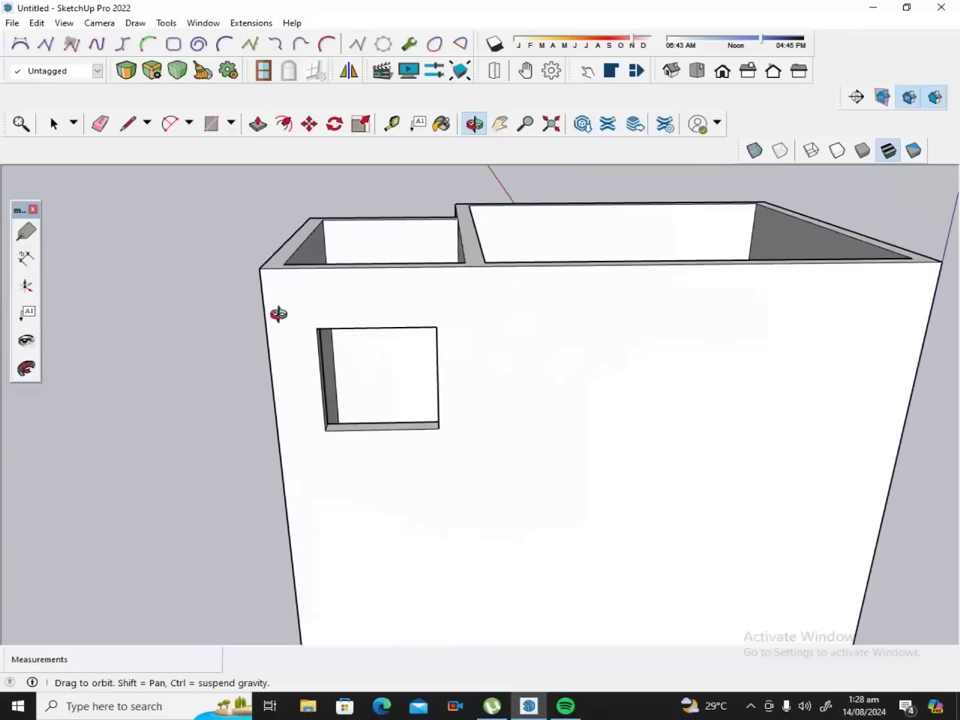
scroll(285, 310, up, 1)
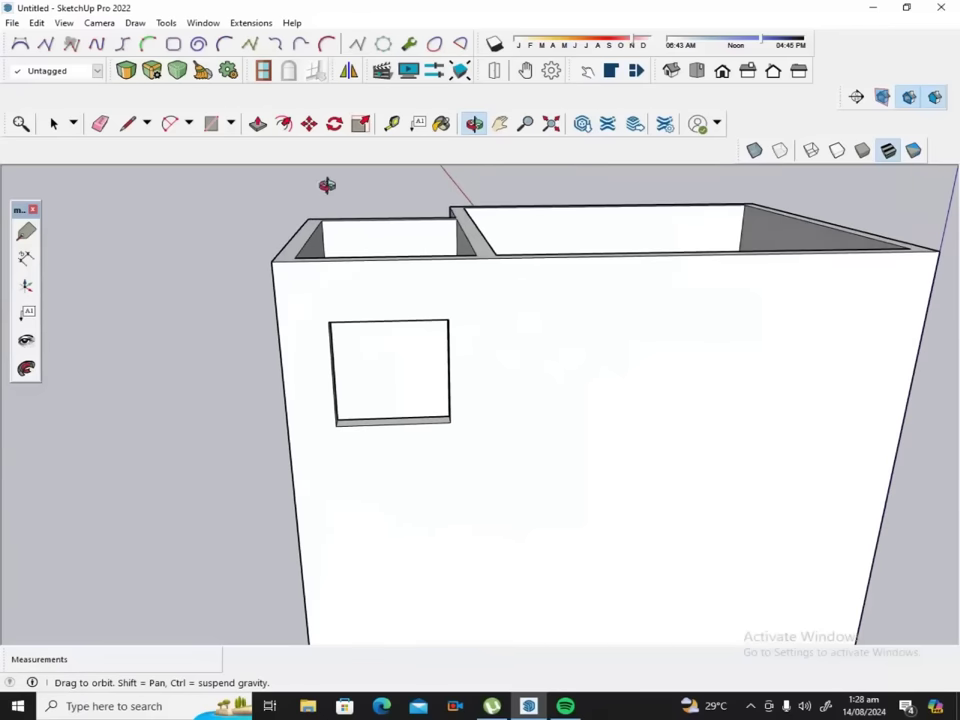
Draw a rectangle over the small window opening and offset it 2 inches inward.
click(213, 125)
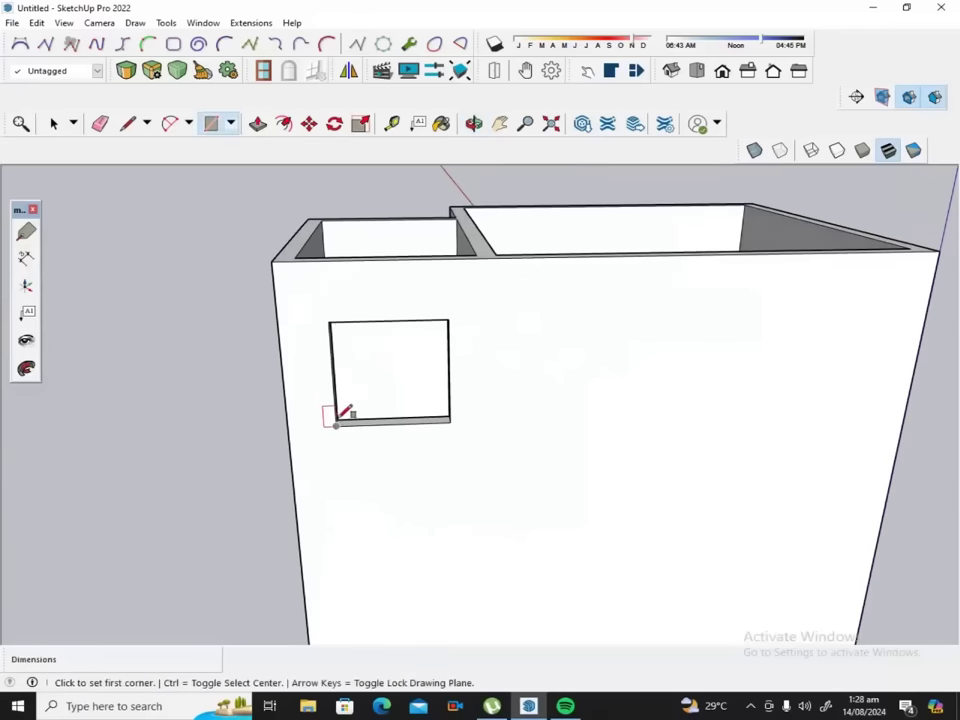
click(336, 424)
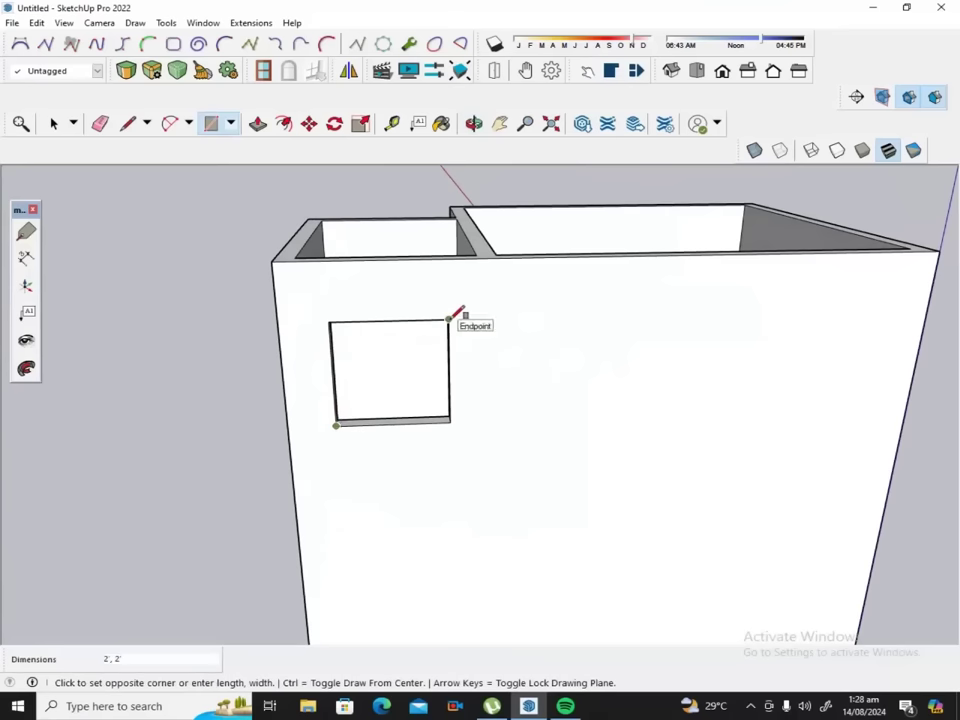
click(449, 319)
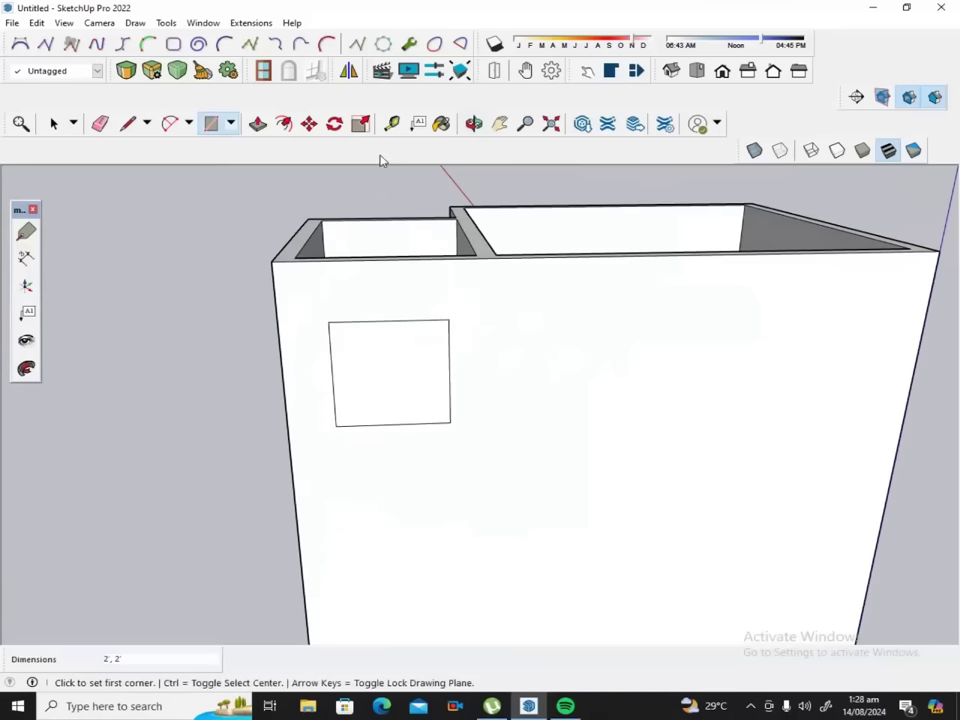
click(285, 123)
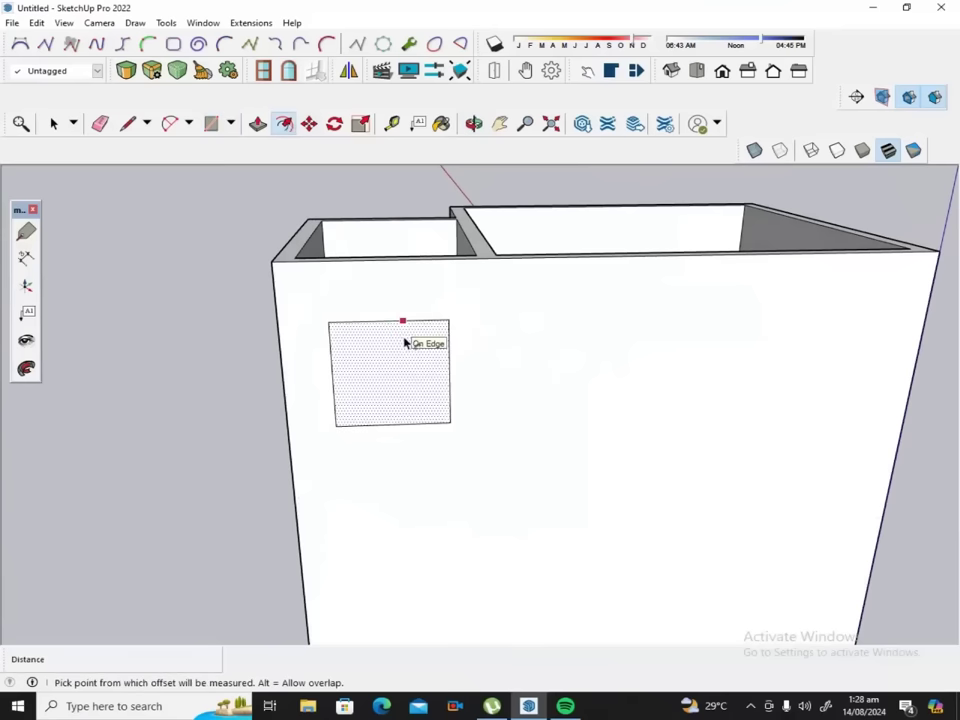
click(404, 342)
text(2)
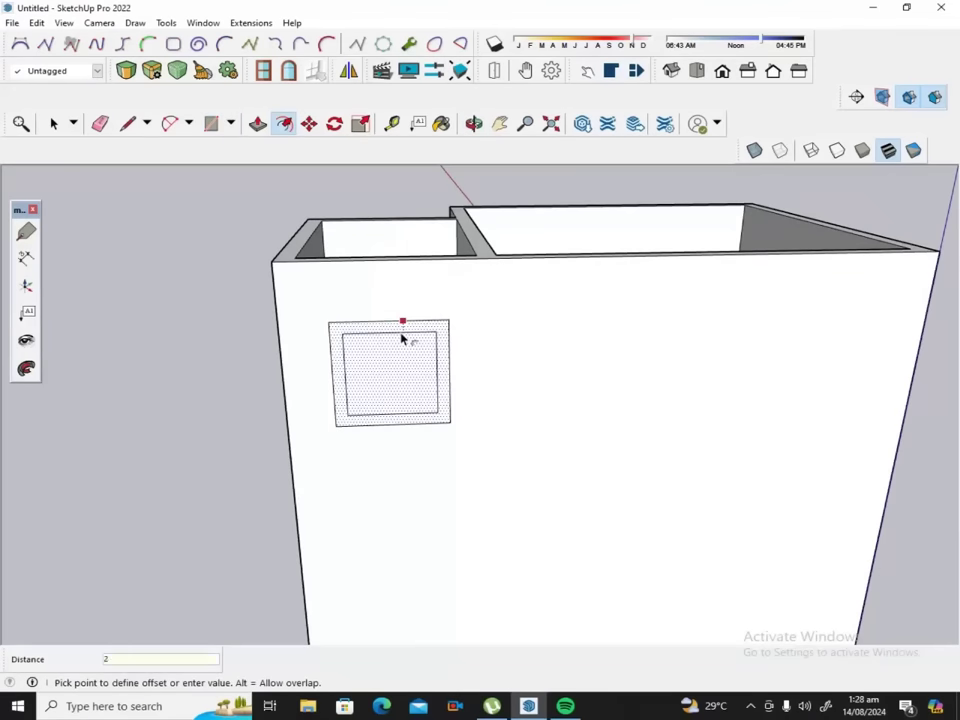
key(Return)
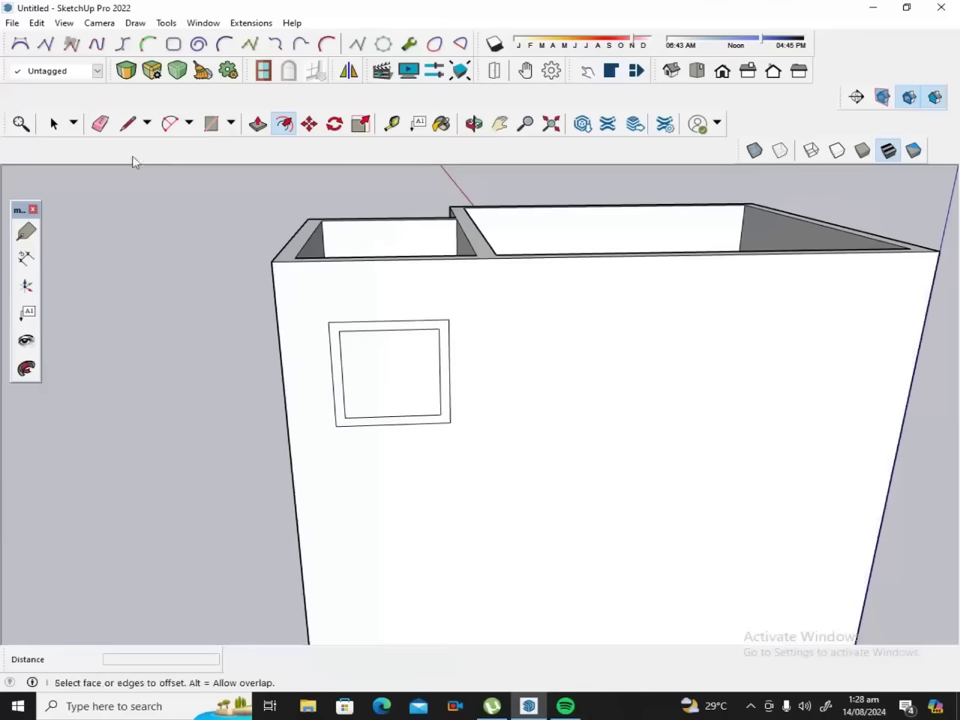
click(53, 123)
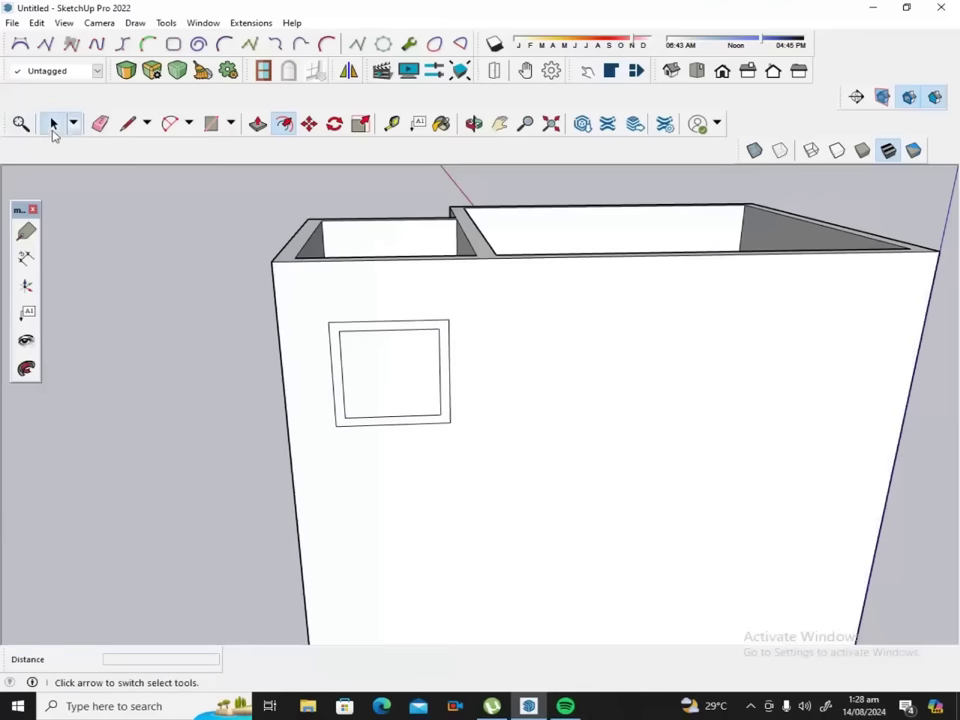
Erase the inner window face, leaving only the border ring.
click(411, 379)
right_click(411, 377)
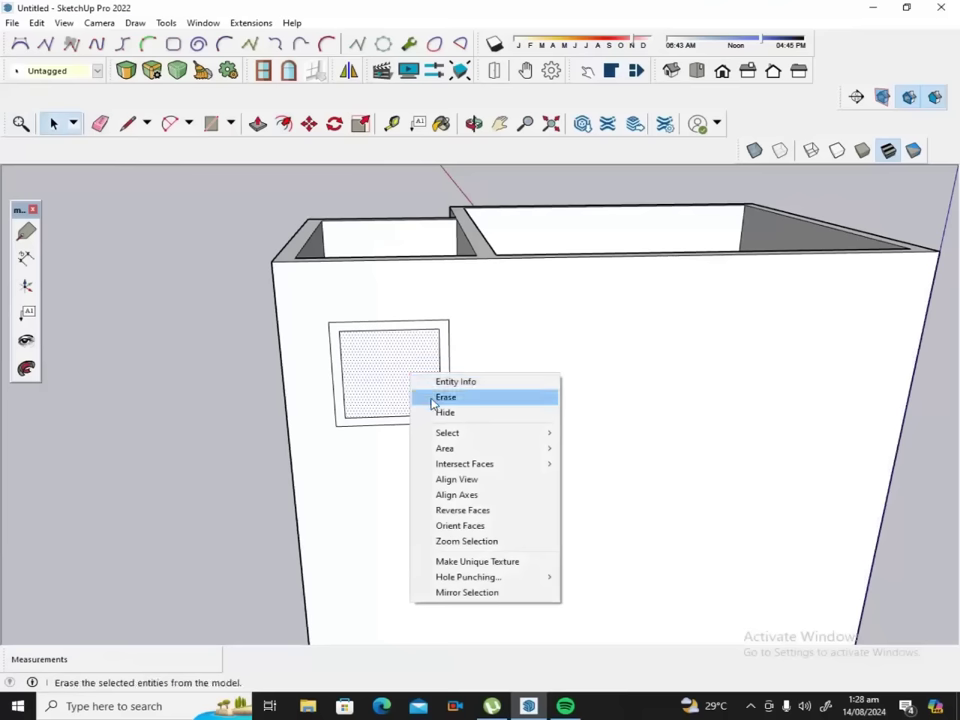
click(432, 398)
click(474, 123)
drag(540, 345, 444, 349)
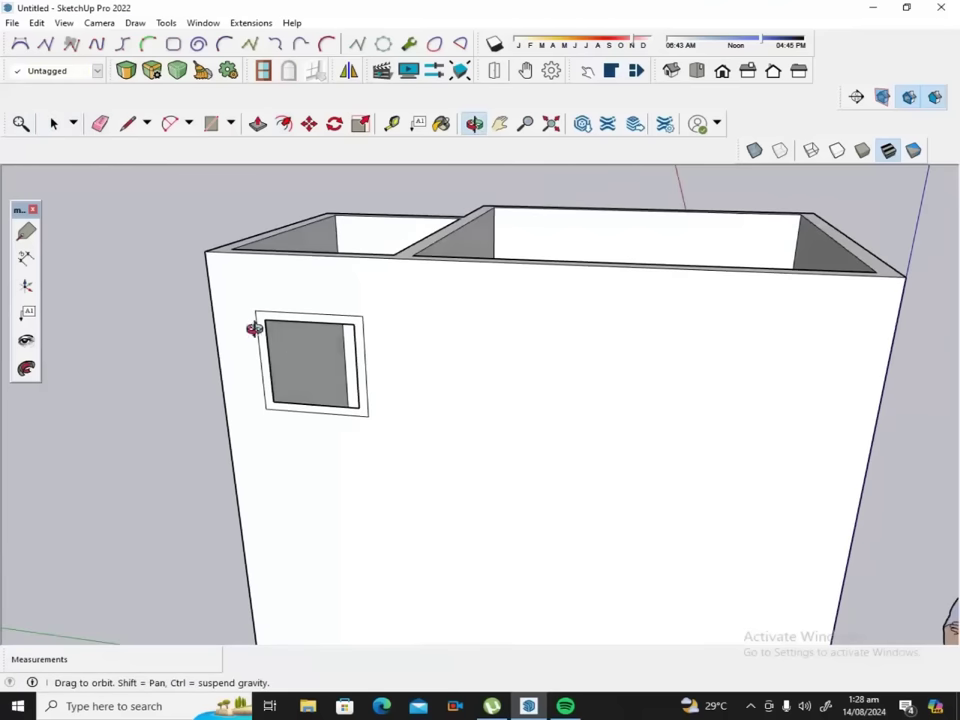
drag(306, 414, 261, 454)
scroll(255, 408, up, 3)
scroll(255, 408, up, 3)
Make the window frame ring into its own group and open it for editing.
click(50, 122)
double_click(250, 425)
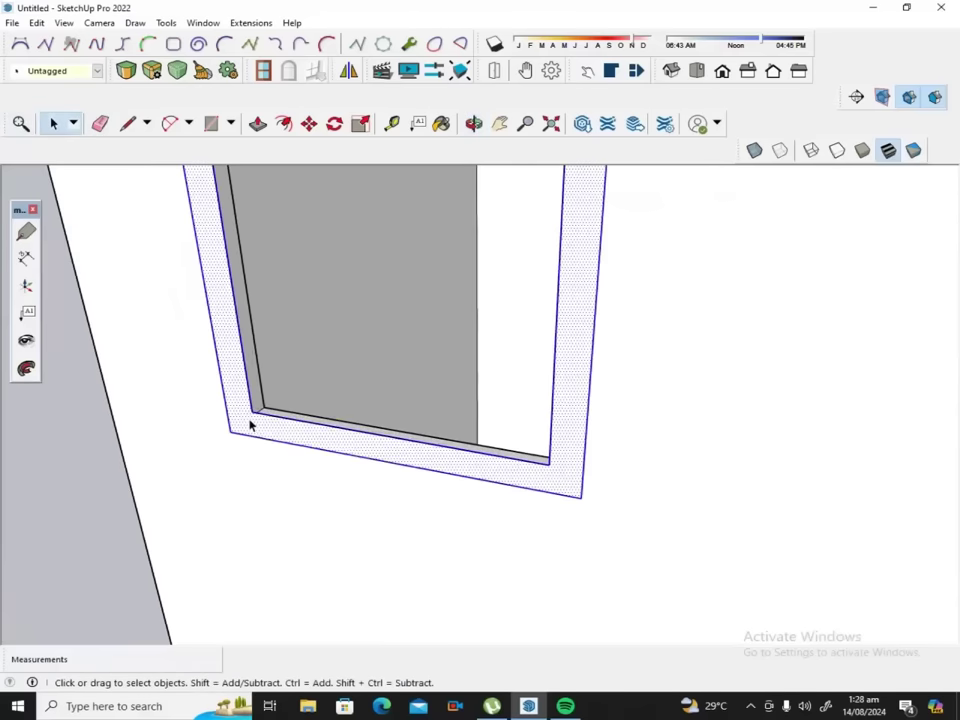
right_click(250, 425)
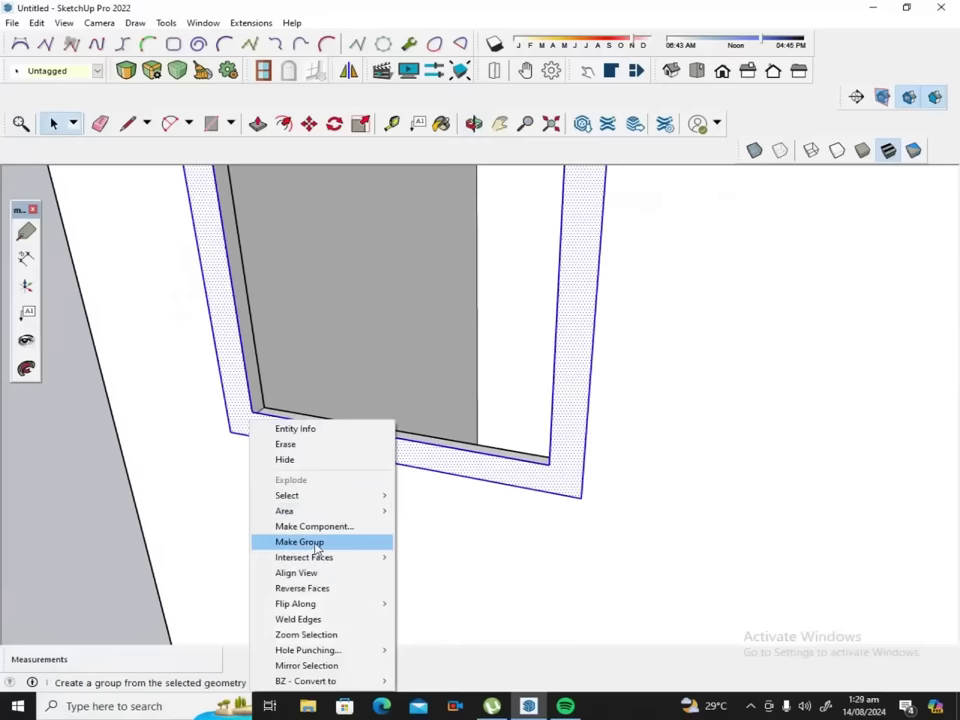
click(317, 542)
double_click(238, 420)
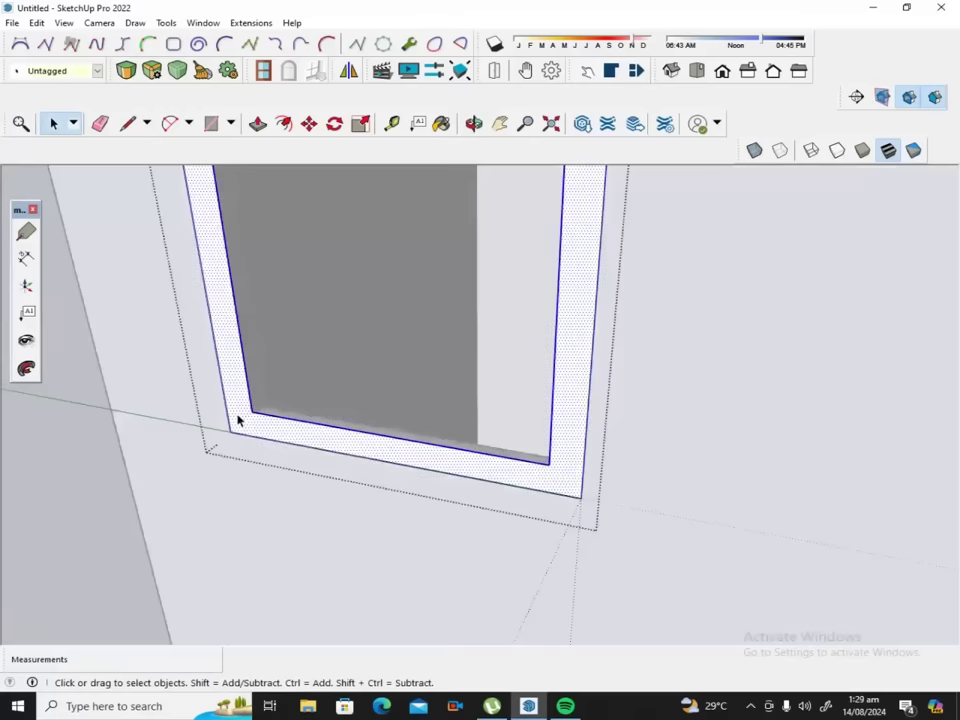
Push/pull the frame ring out 3 inches.
click(258, 123)
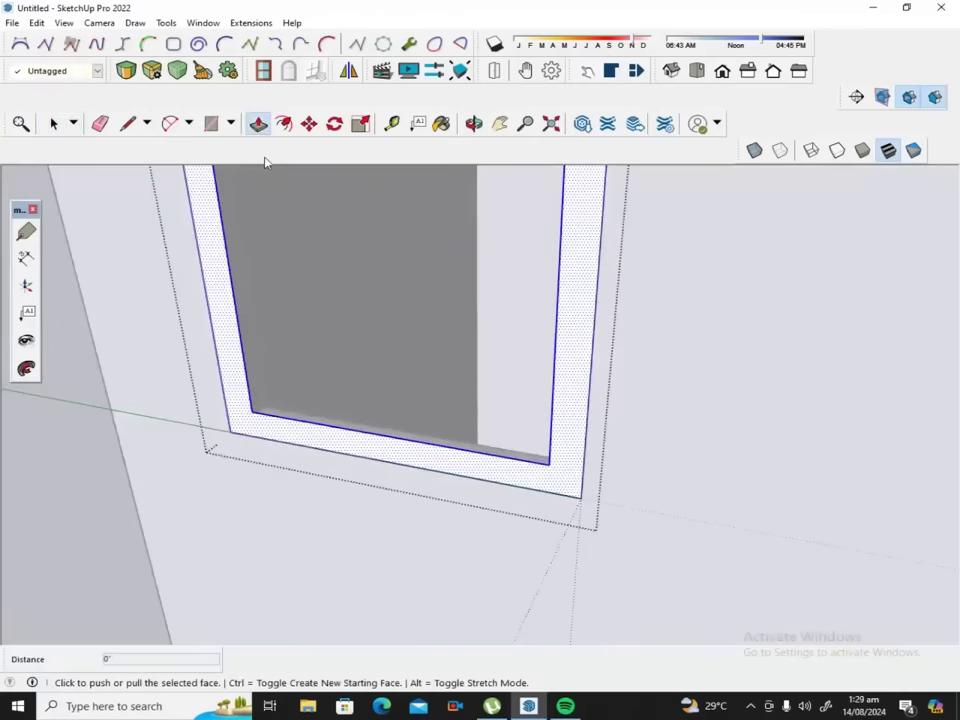
click(255, 421)
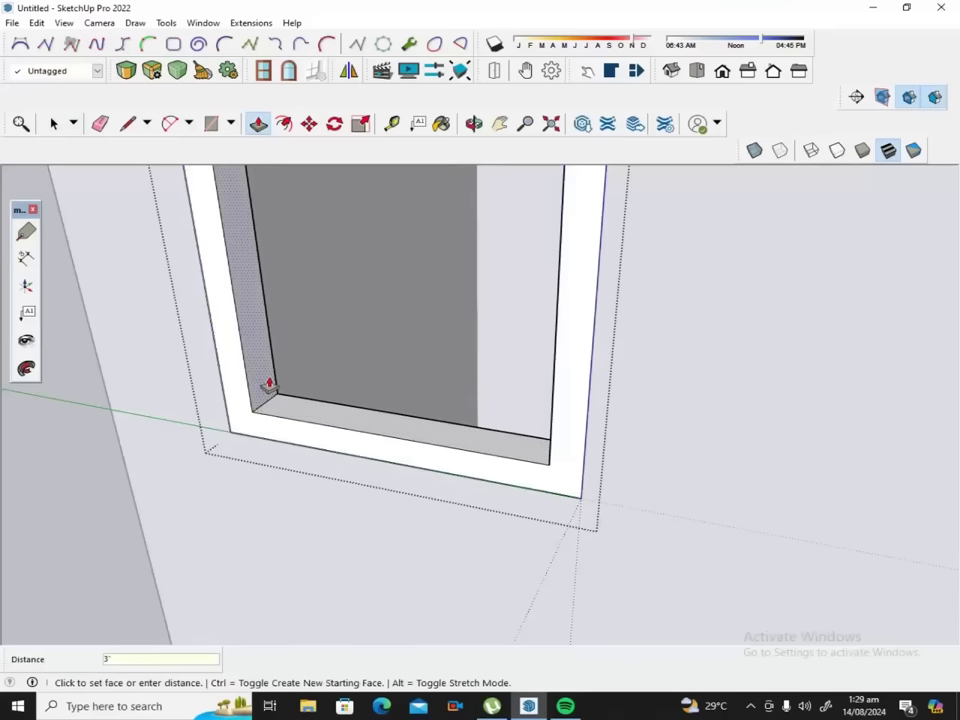
key(Return)
scroll(266, 411, down, 3)
scroll(270, 383, down, 2)
scroll(270, 383, down, 2)
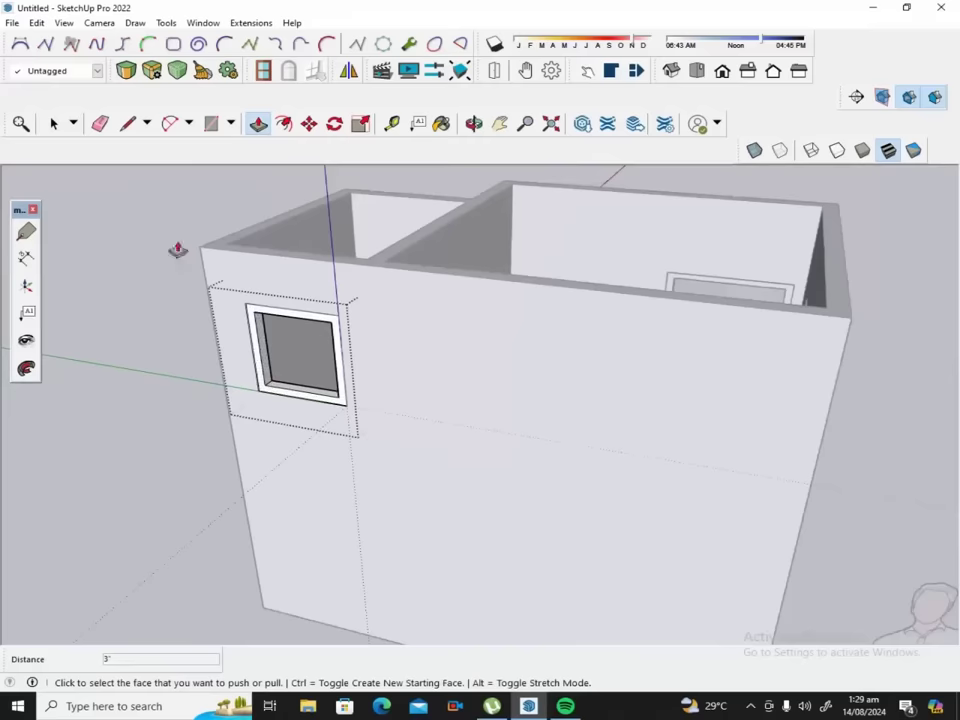
click(55, 123)
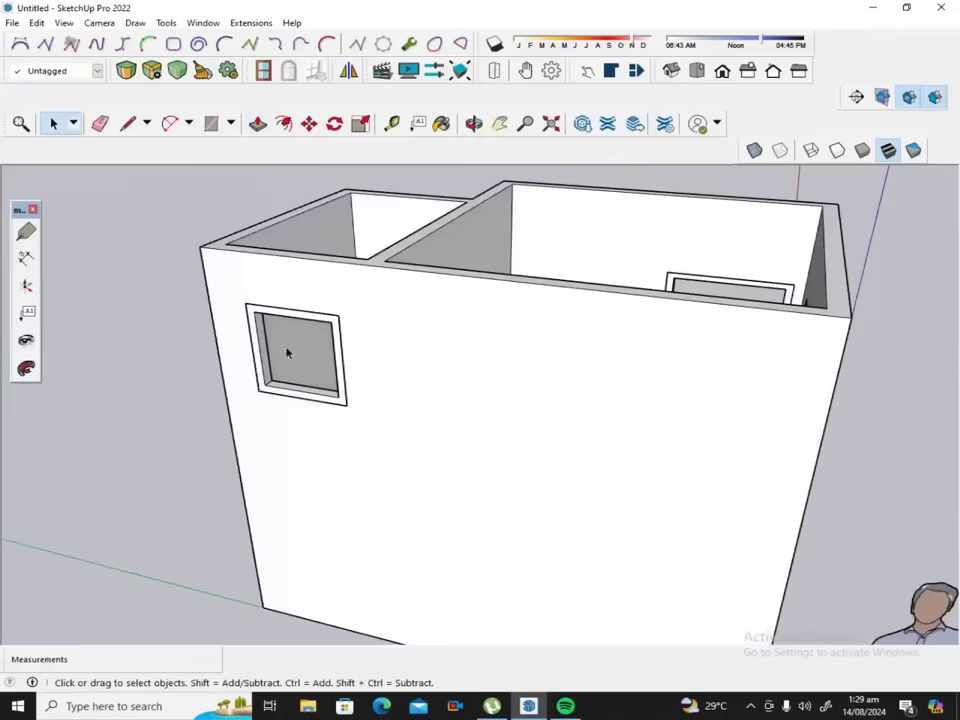
Draw a rectangle closing the small window frame's opening with a face.
scroll(287, 352, up, 3)
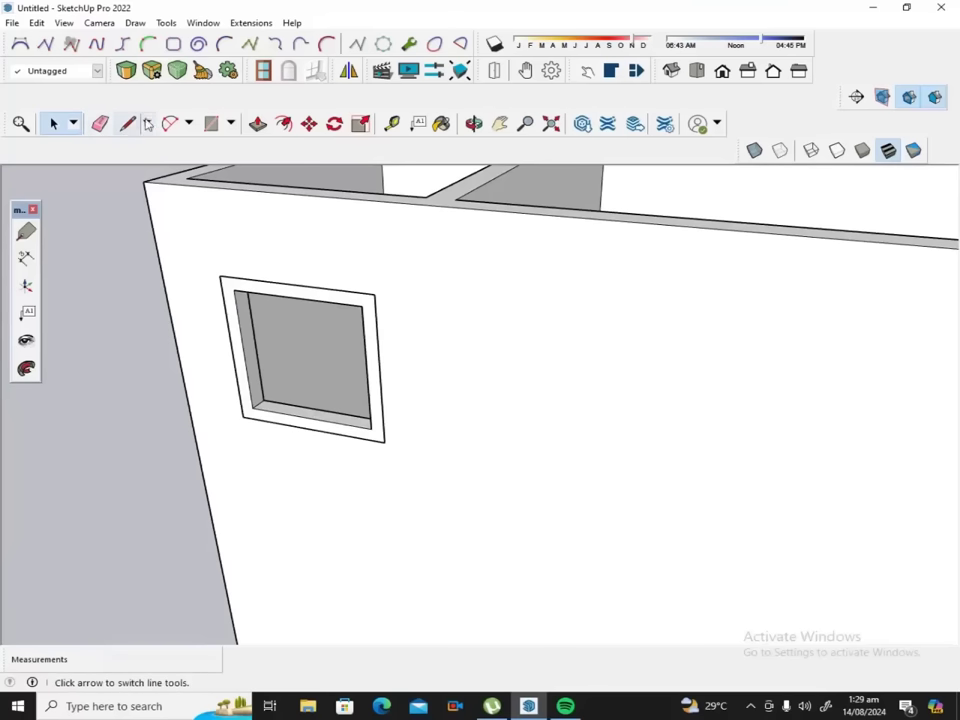
click(210, 123)
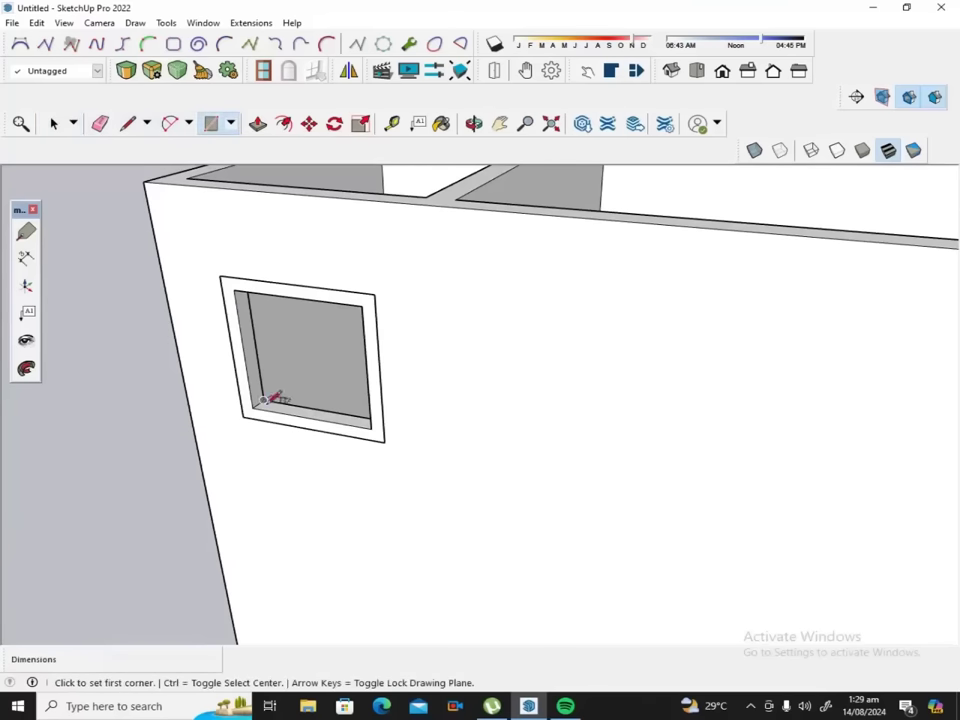
click(253, 407)
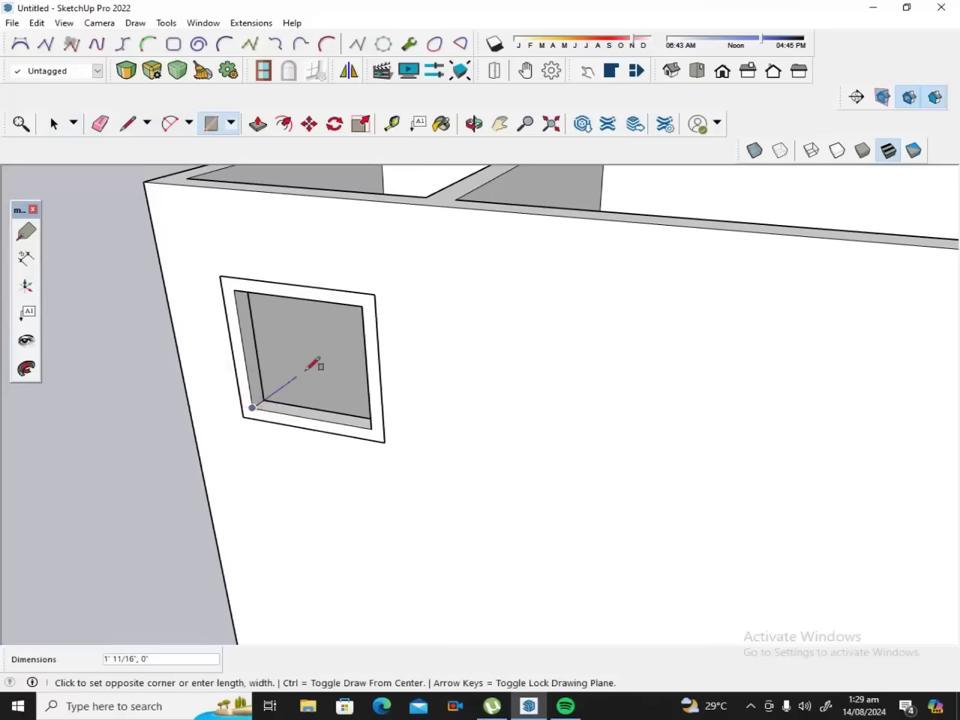
click(363, 304)
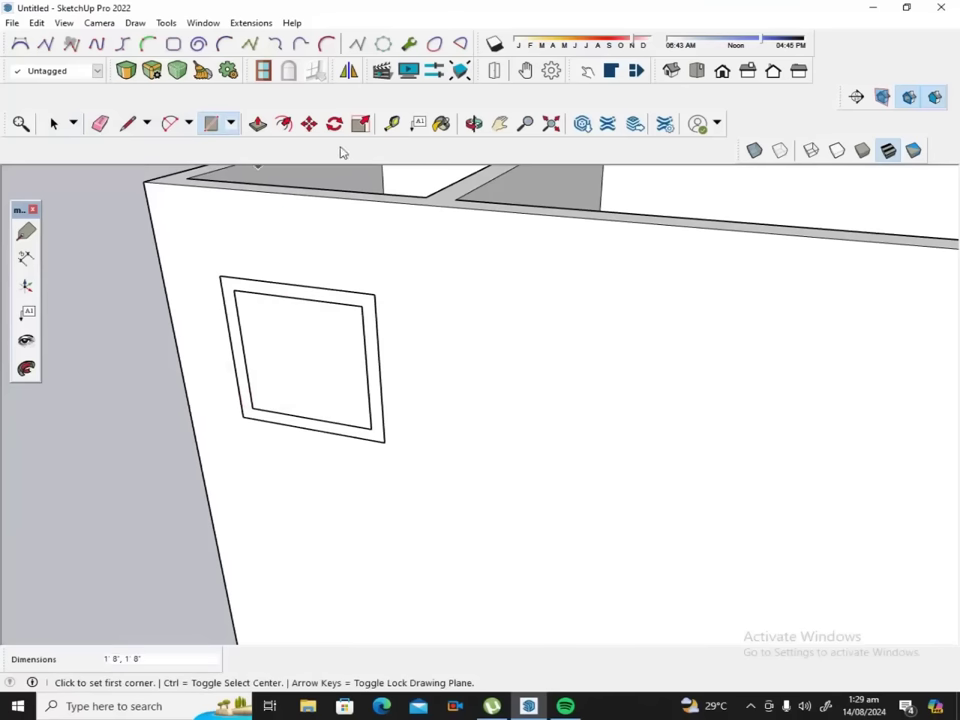
scroll(317, 240, up, 1)
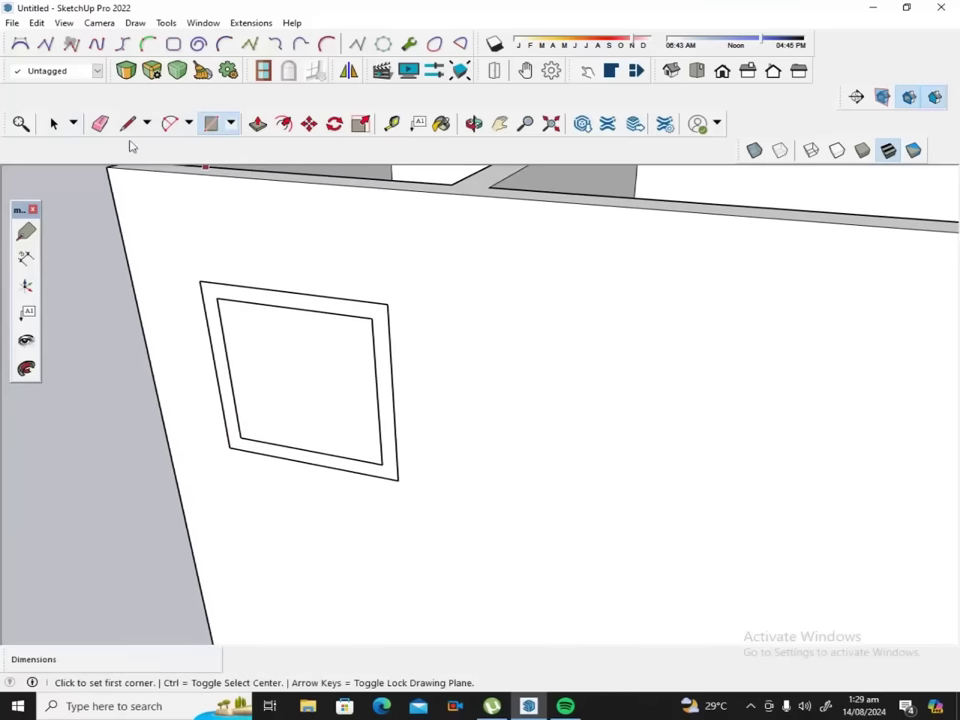
Move the new pane face 1 1/2 inches back into the frame.
click(54, 124)
click(272, 356)
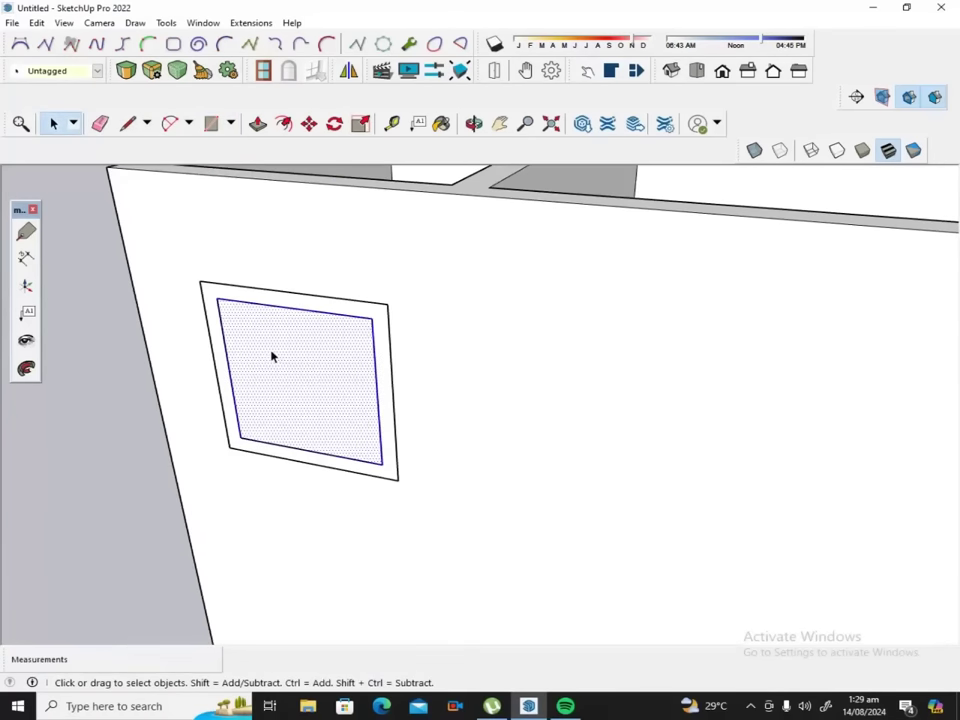
click(309, 125)
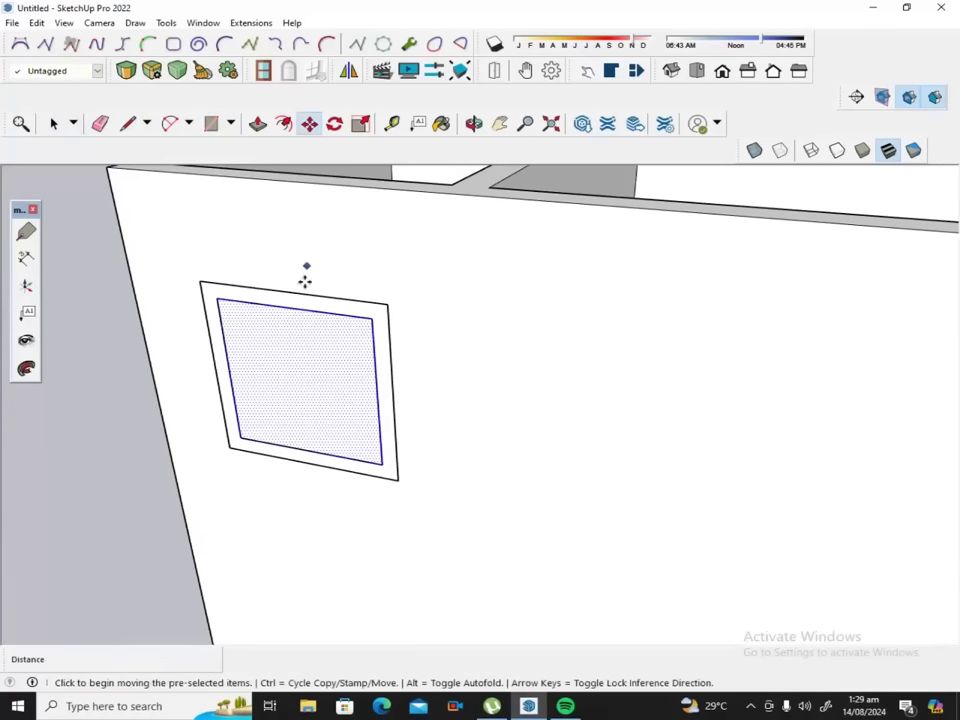
click(241, 435)
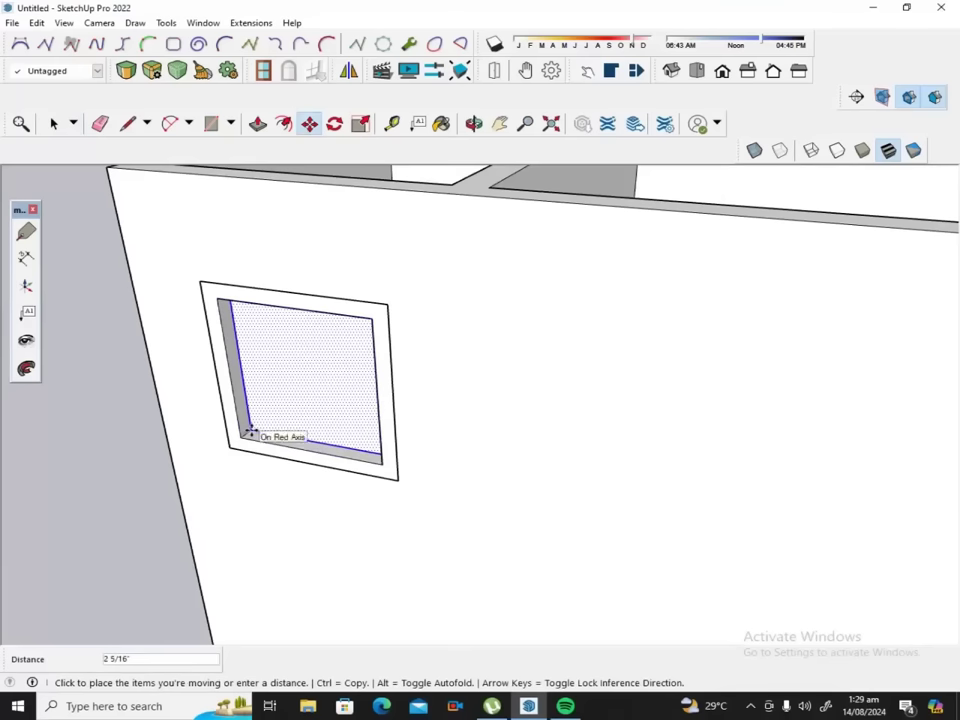
click(250, 432)
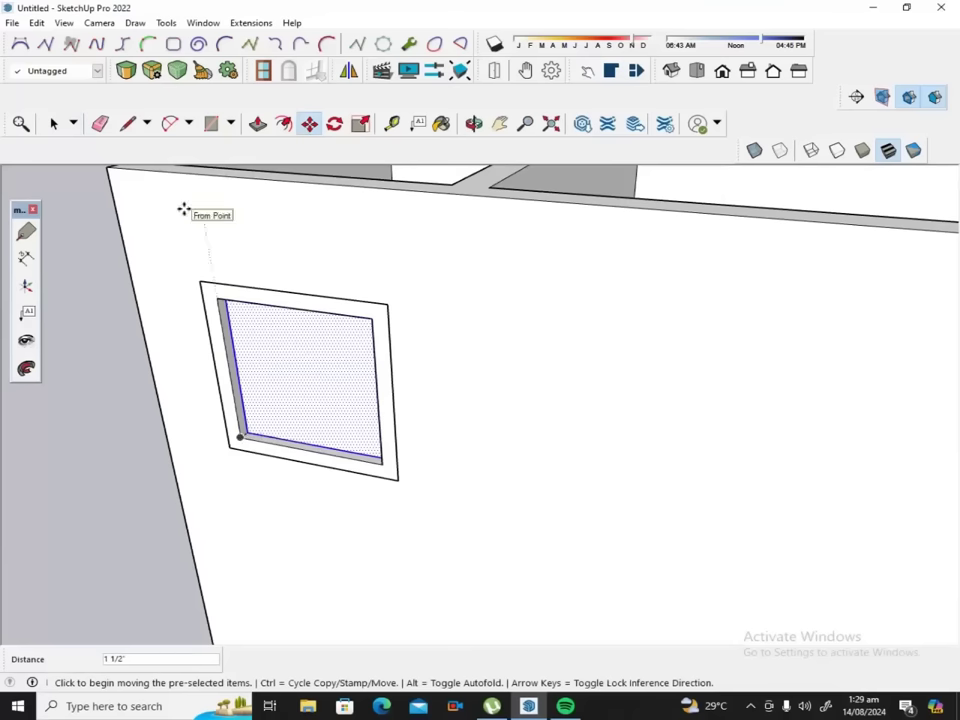
Push/pull the pane to 1/4 inch thick.
click(258, 123)
scroll(259, 368, up, 2)
scroll(266, 372, up, 1)
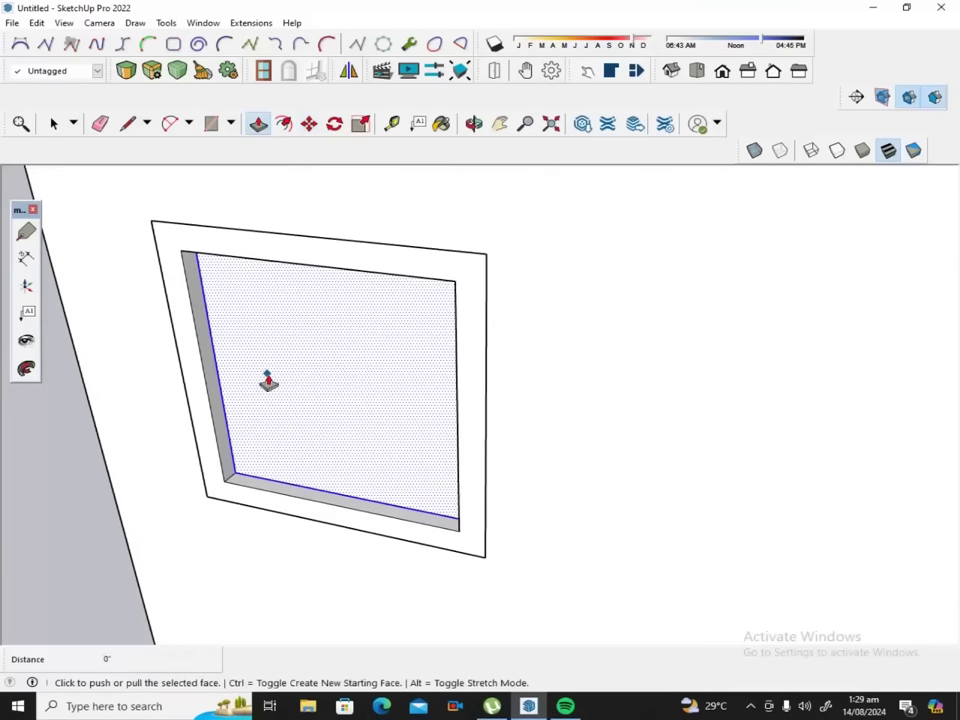
click(268, 380)
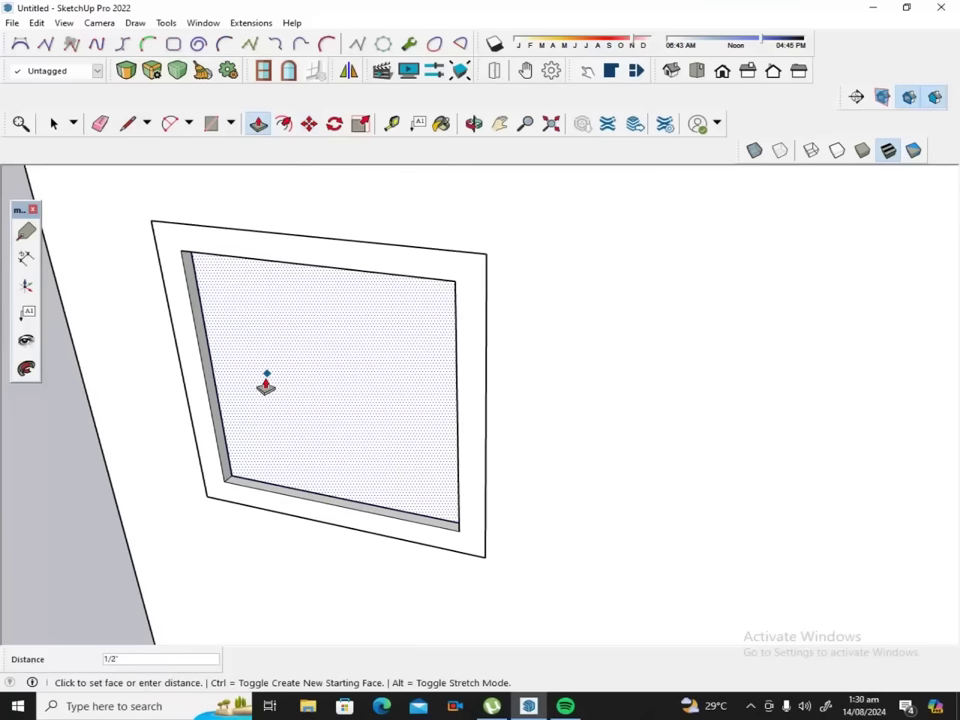
text(1/4)
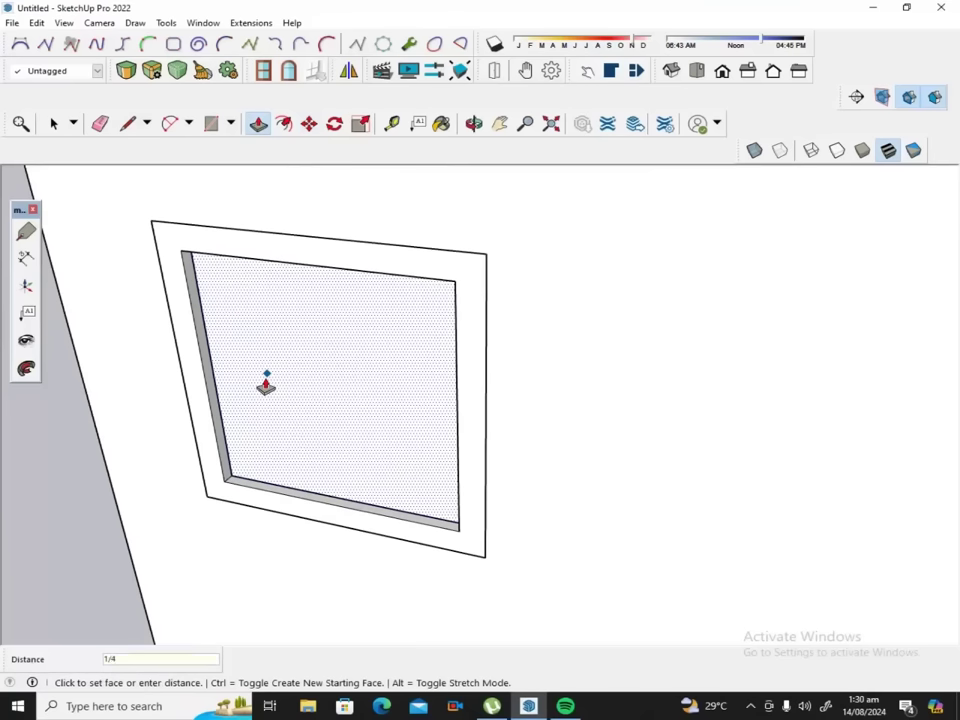
key(Return)
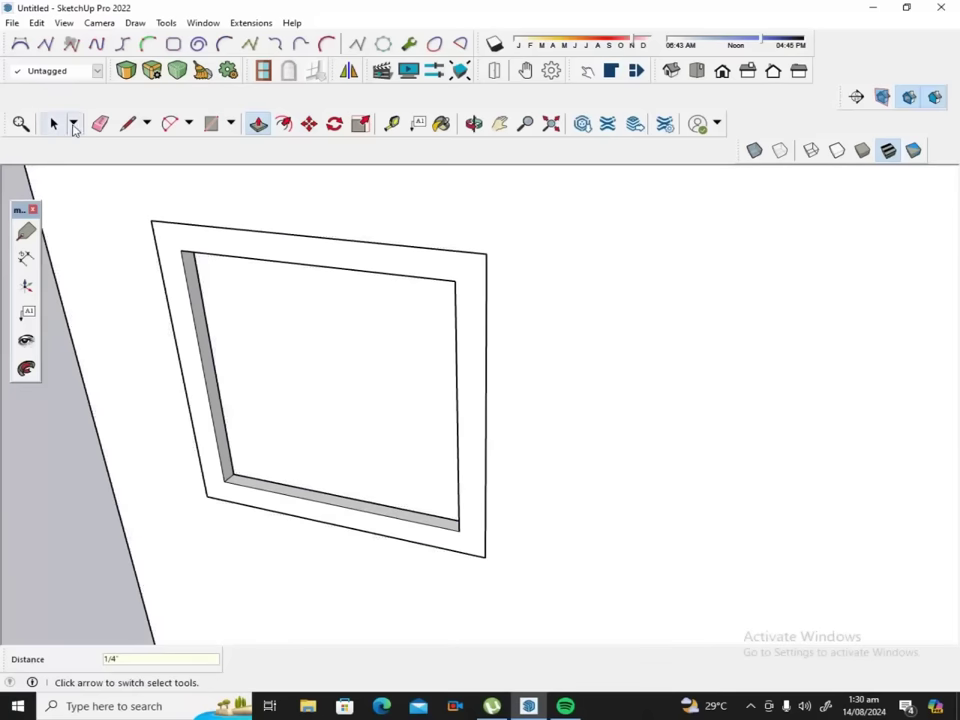
click(53, 123)
click(254, 397)
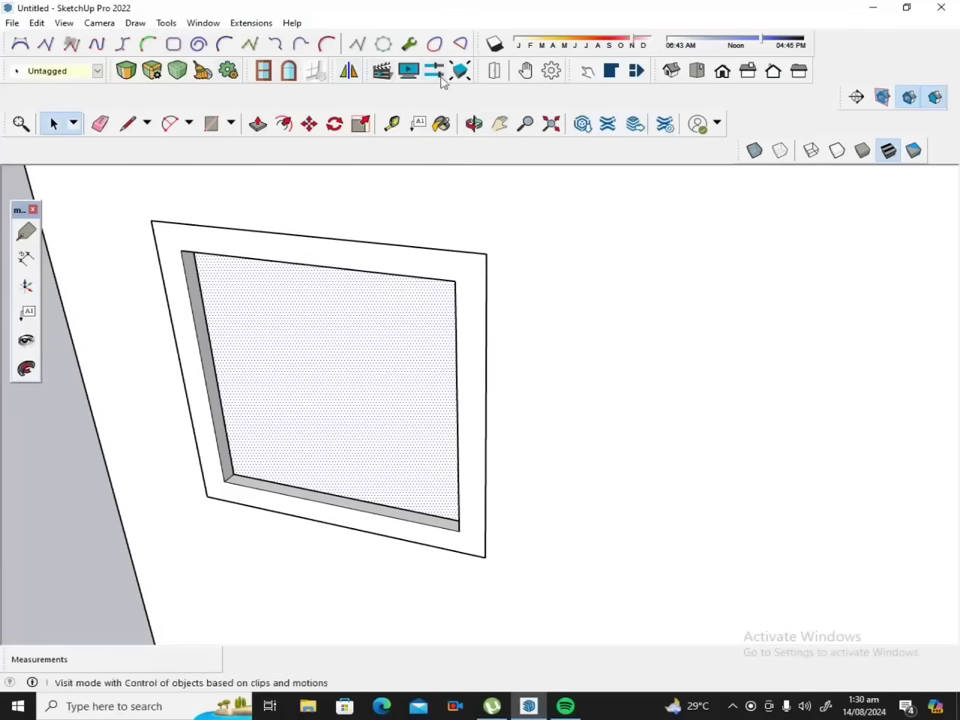
Paint the side window's outer glass pane with Glass and Mirrors > Translucent Glass Gray.
click(441, 123)
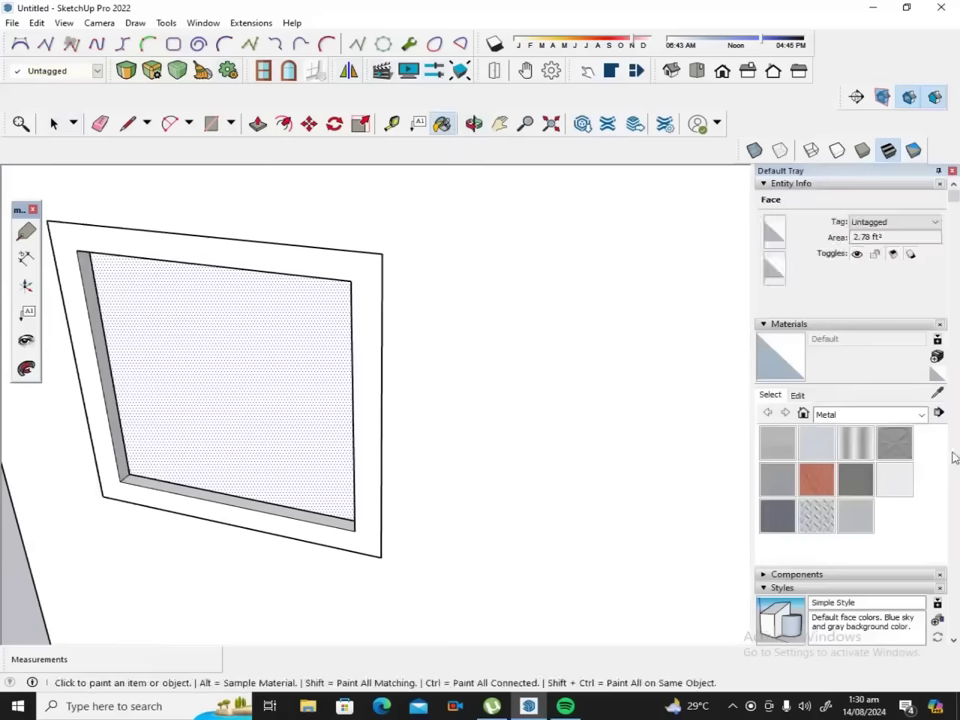
click(921, 414)
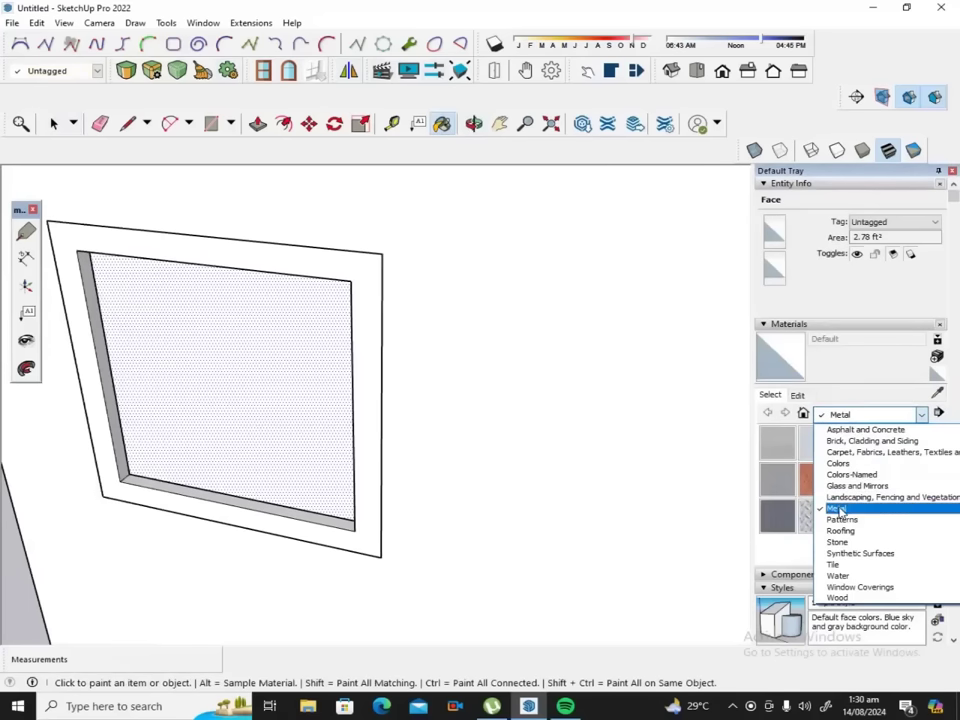
click(845, 487)
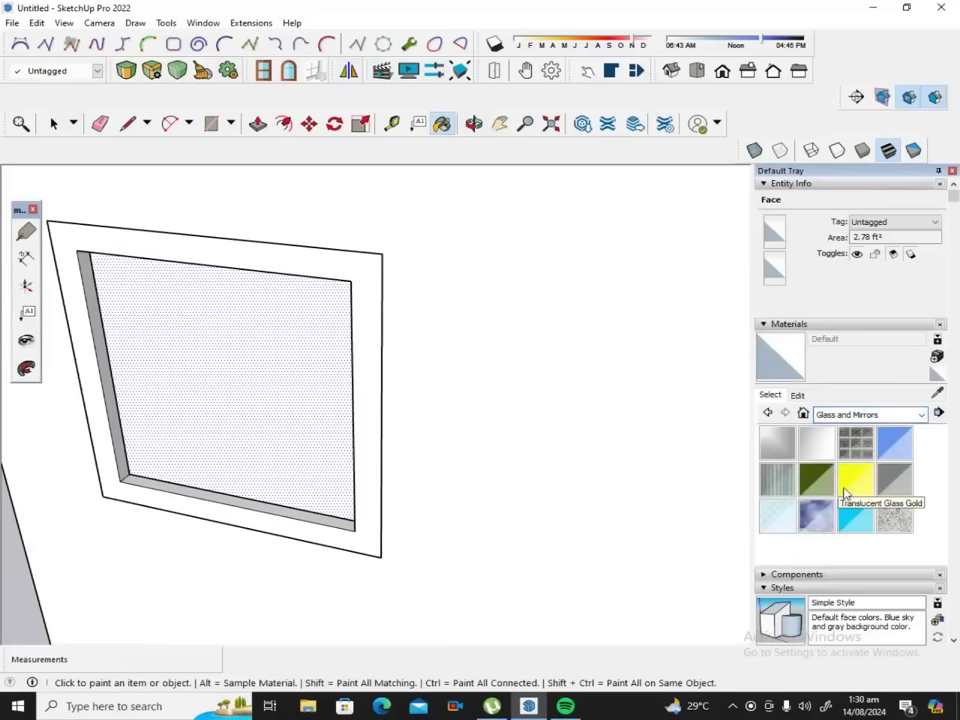
click(894, 478)
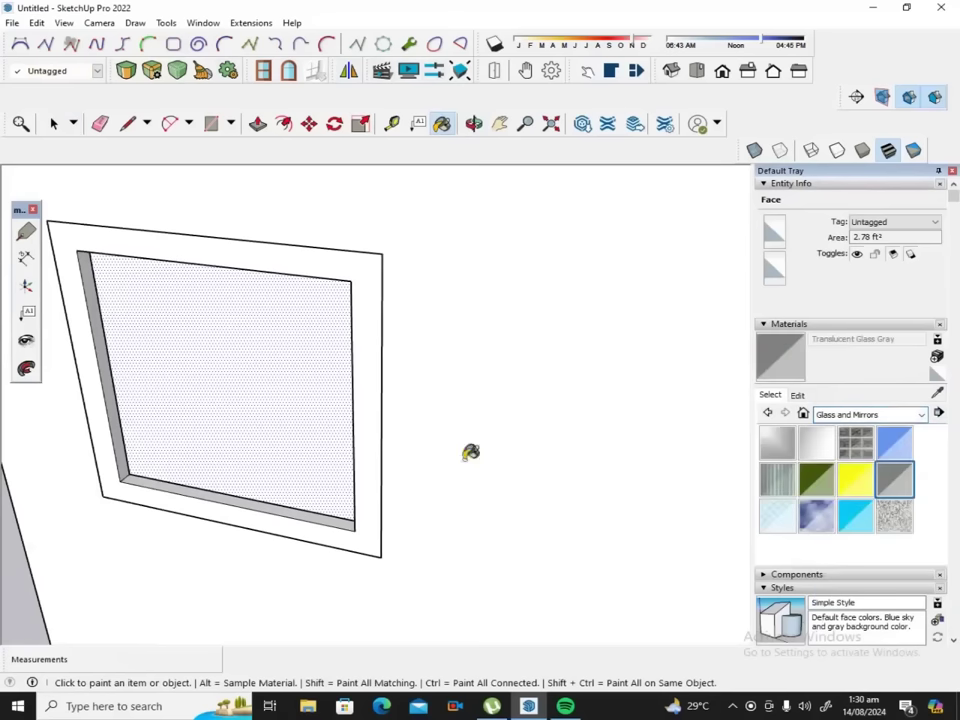
click(250, 387)
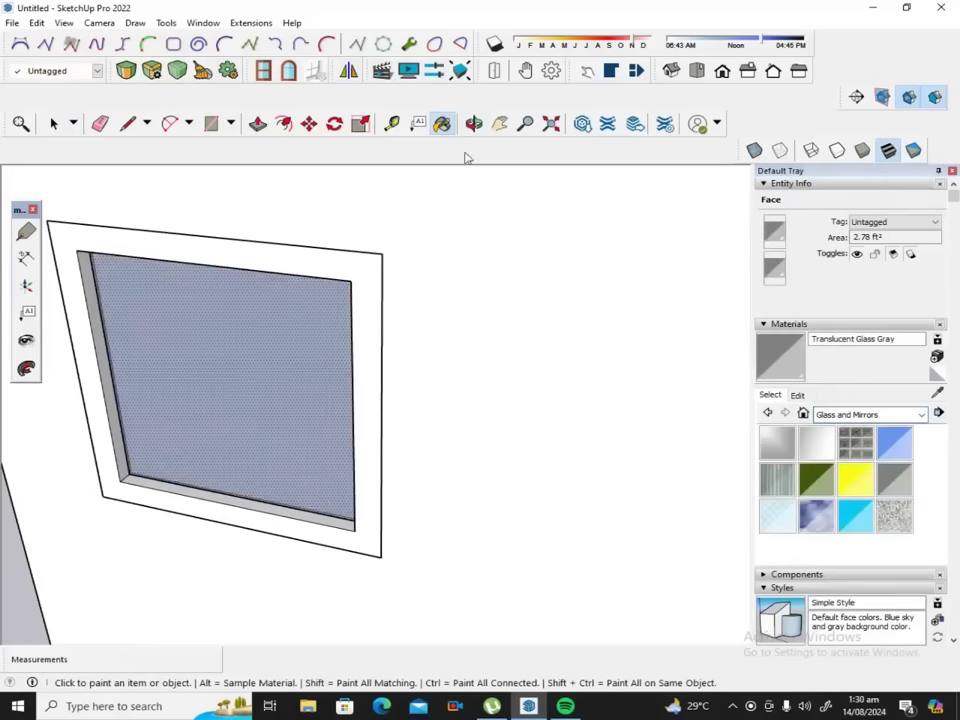
Orbit inside the house and paint the pane's inner face Translucent Glass Gray.
click(475, 124)
mouse_move(450, 221)
mouse_down()
mouse_move(424, 279)
mouse_move(357, 347)
mouse_move(242, 407)
mouse_move(182, 422)
mouse_up()
mouse_move(441, 328)
mouse_down()
mouse_move(328, 326)
mouse_move(253, 300)
mouse_up()
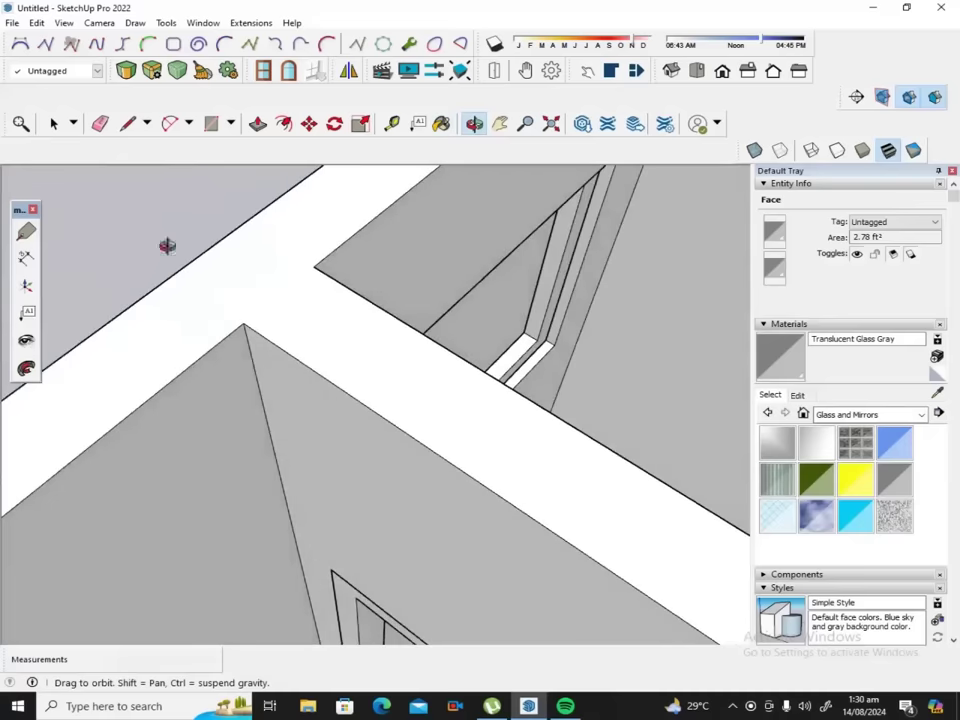
click(54, 124)
click(512, 330)
key(b)
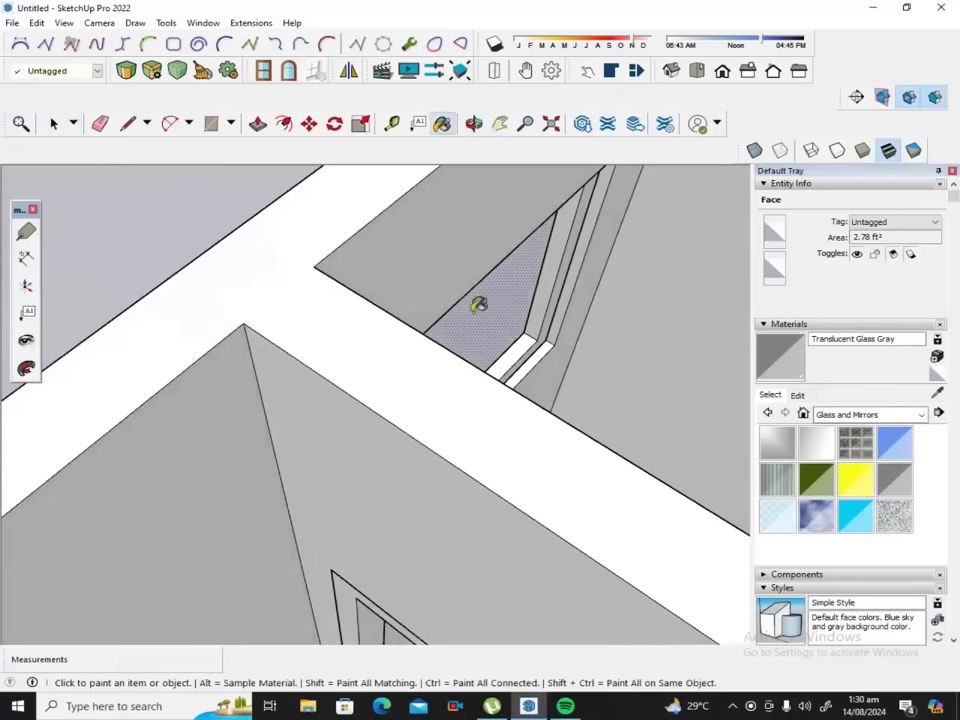
click(479, 306)
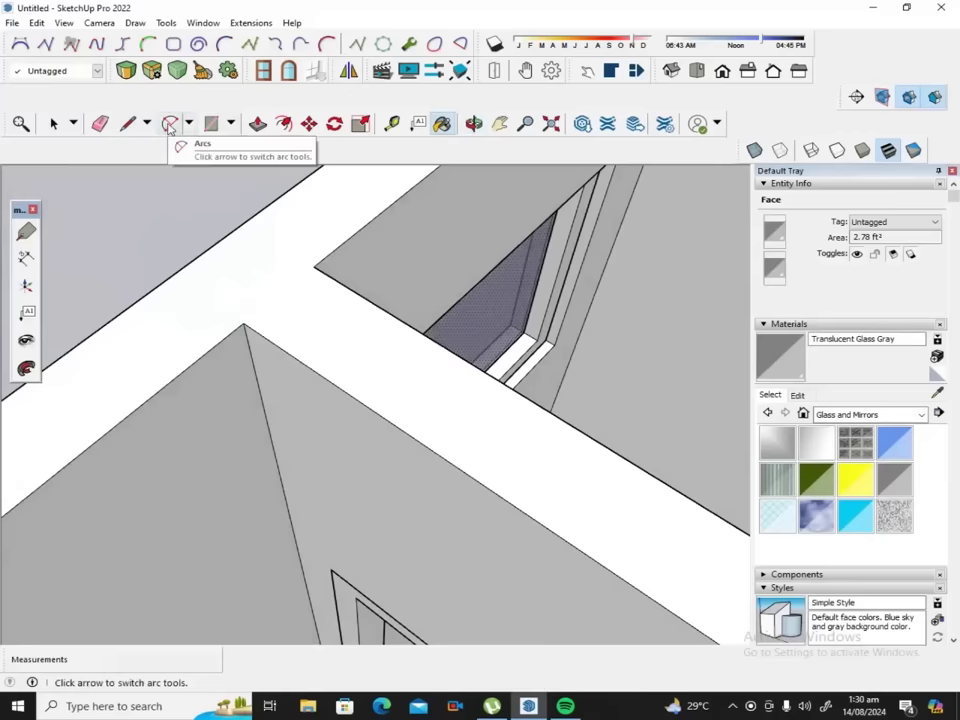
Orbit back outside to a near head-on view of the window wall.
click(474, 123)
mouse_move(310, 253)
mouse_down()
mouse_move(285, 315)
mouse_move(527, 289)
mouse_move(555, 261)
mouse_up()
drag(388, 344, 572, 266)
mouse_move(369, 356)
mouse_down()
mouse_move(490, 317)
mouse_move(461, 291)
mouse_move(474, 311)
mouse_up()
drag(454, 519, 545, 478)
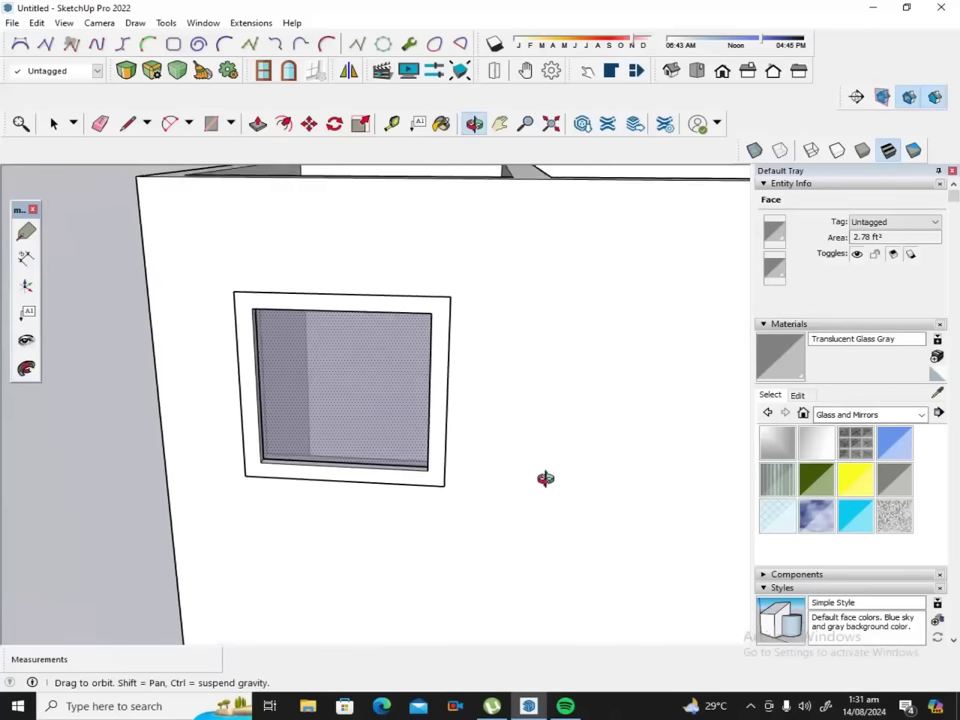
drag(542, 418, 573, 416)
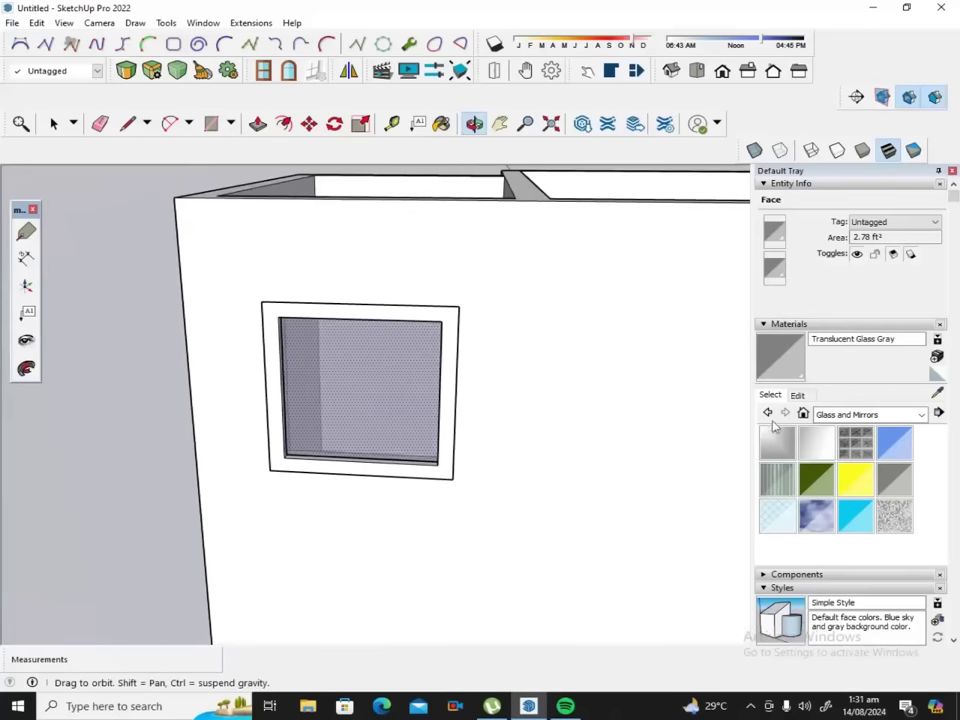
click(920, 414)
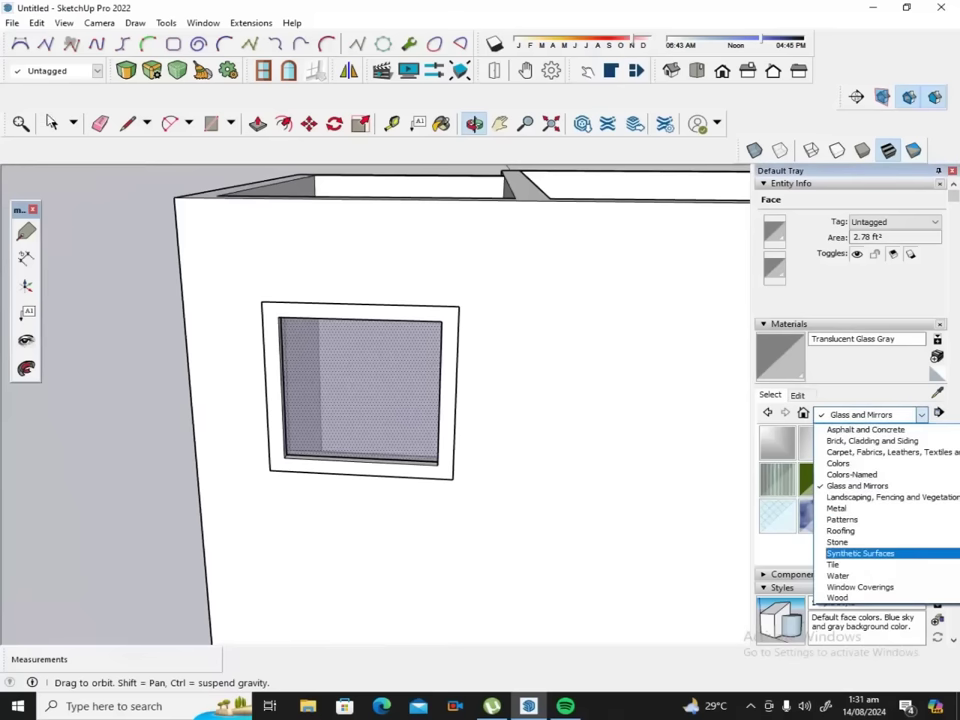
click(38, 92)
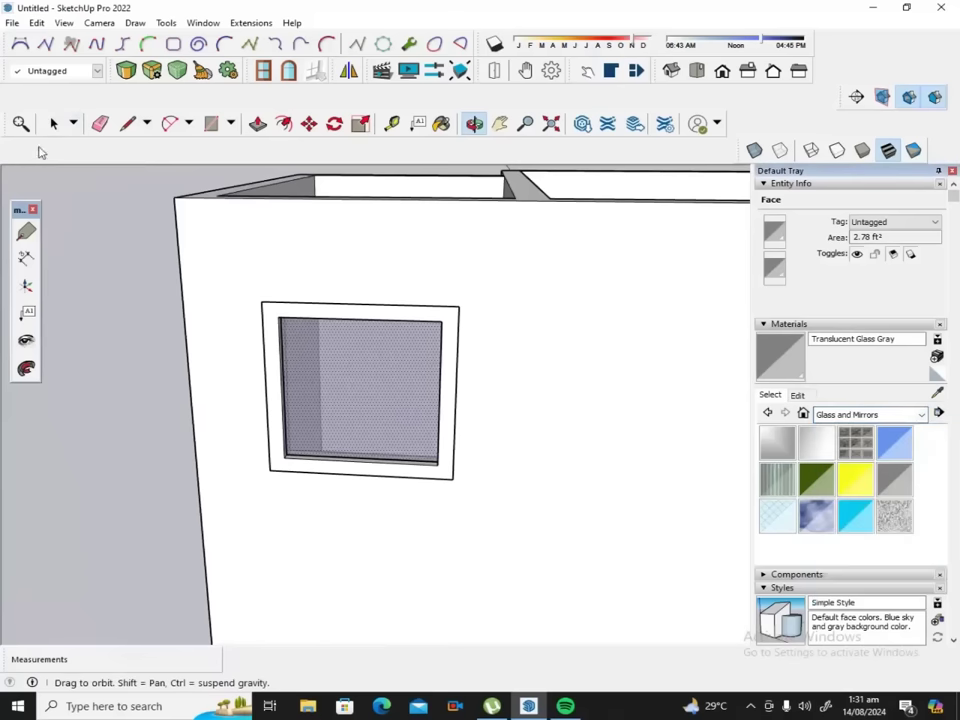
click(53, 122)
Enter the side window group and select its frame face with its edges.
click(279, 317)
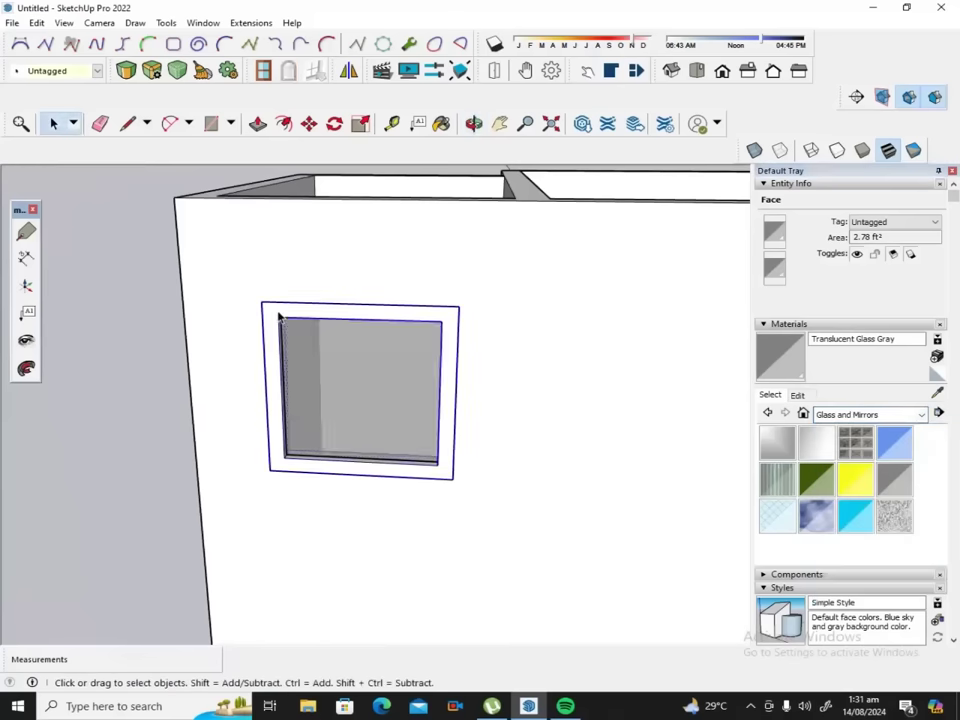
double_click(279, 317)
click(279, 317)
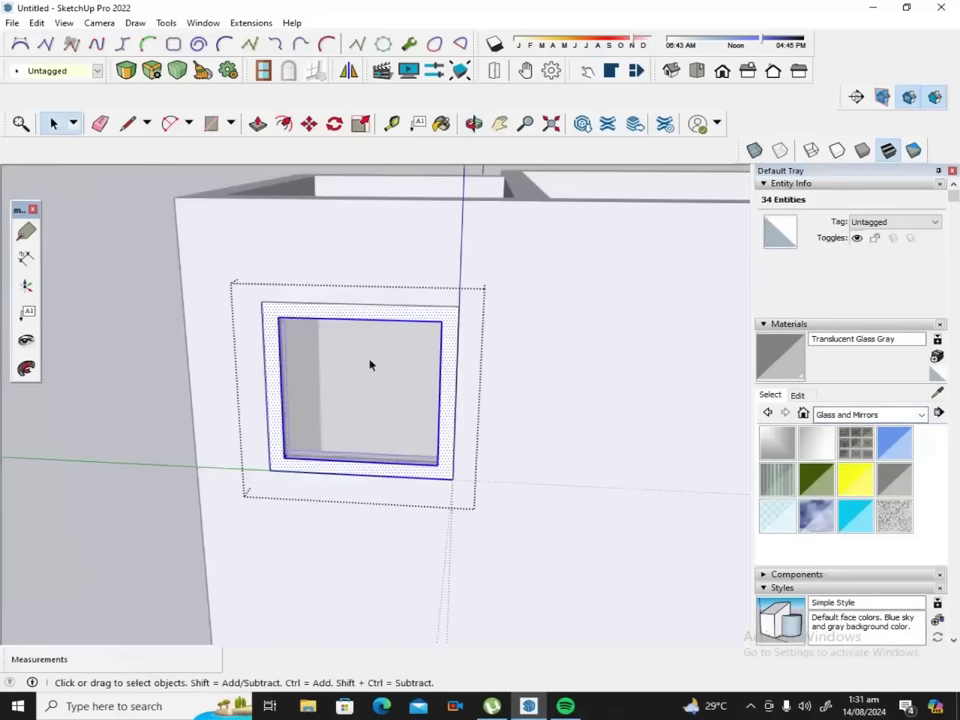
click(276, 436)
double_click(276, 436)
double_click(276, 436)
Choose 0135_DarkGray from the Colors-Named material collection.
click(922, 416)
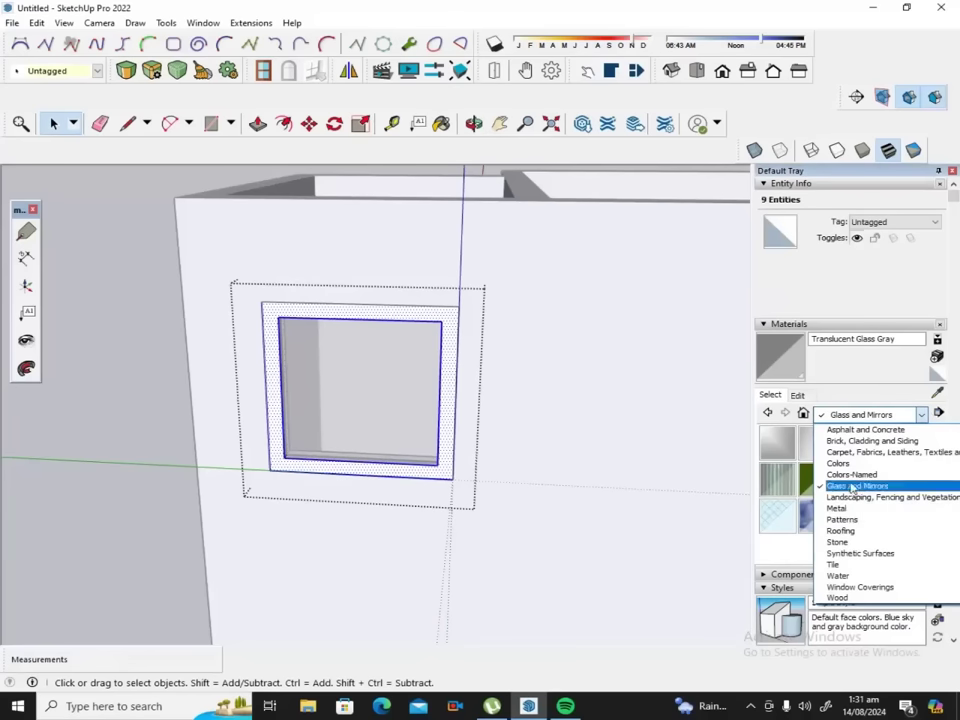
click(852, 476)
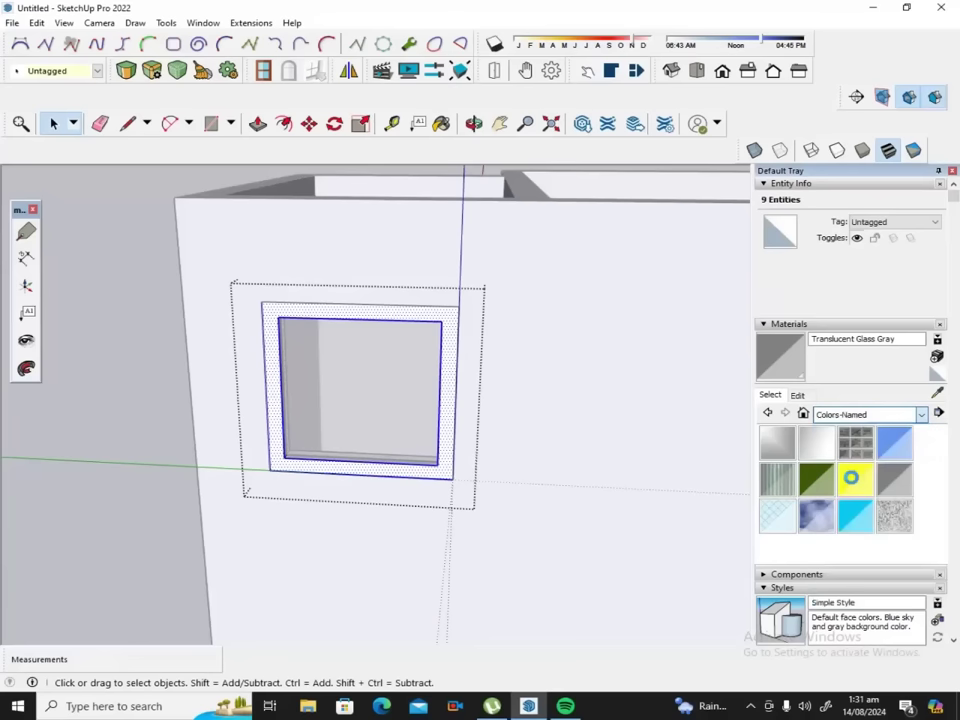
scroll(852, 484, down, 3)
scroll(852, 484, down, 3)
scroll(852, 484, down, 3)
scroll(852, 484, down, 3)
scroll(852, 484, down, 3)
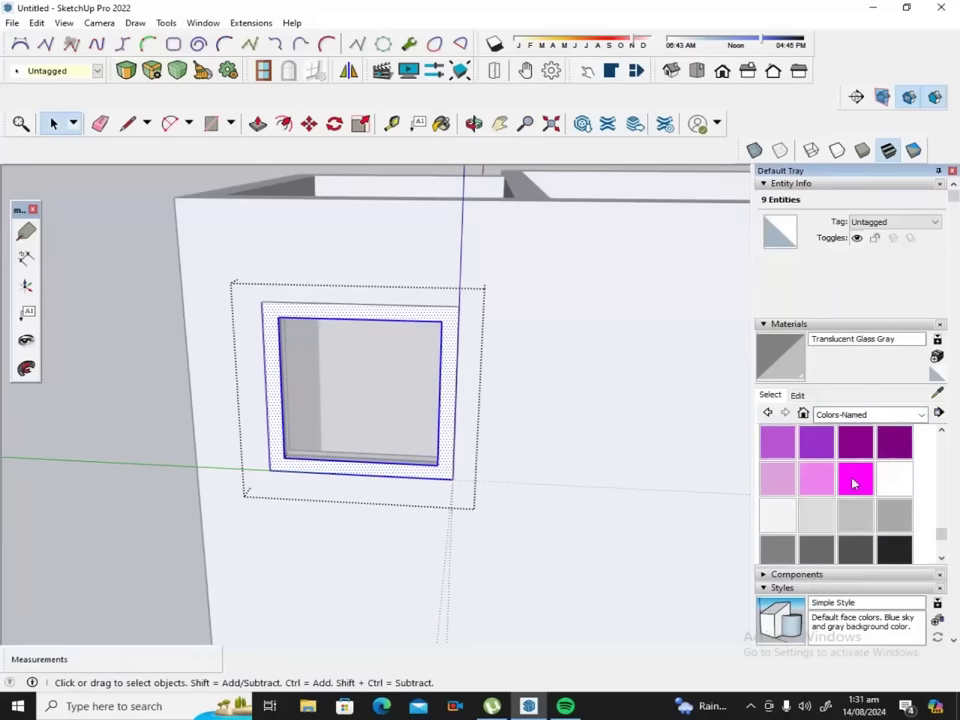
click(856, 553)
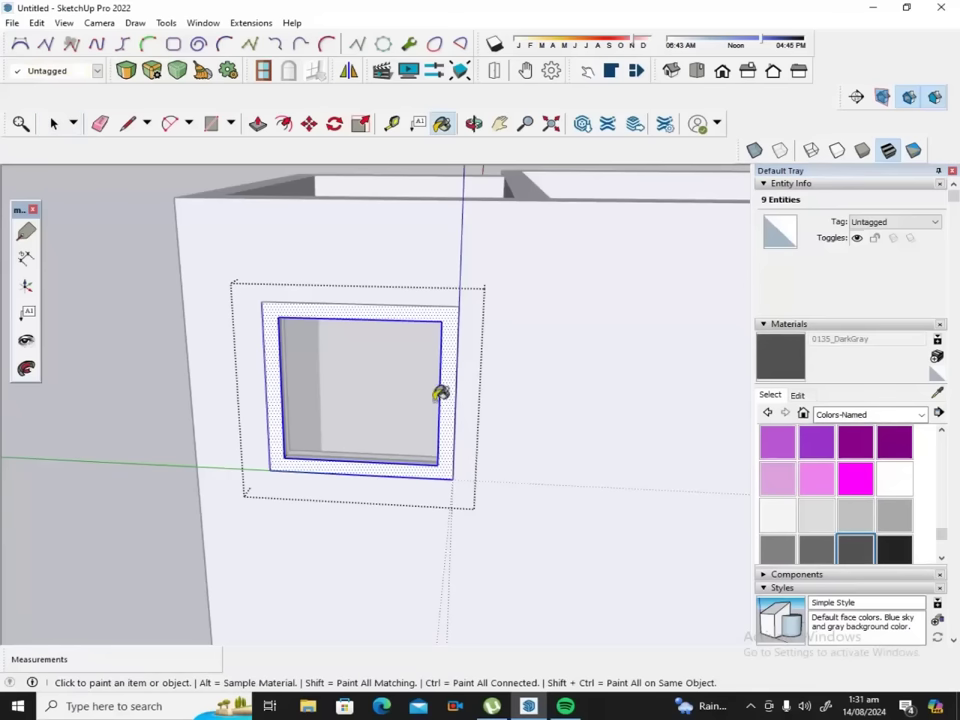
Paint the selected window frame 0135_DarkGray, then view the window from inside.
click(282, 332)
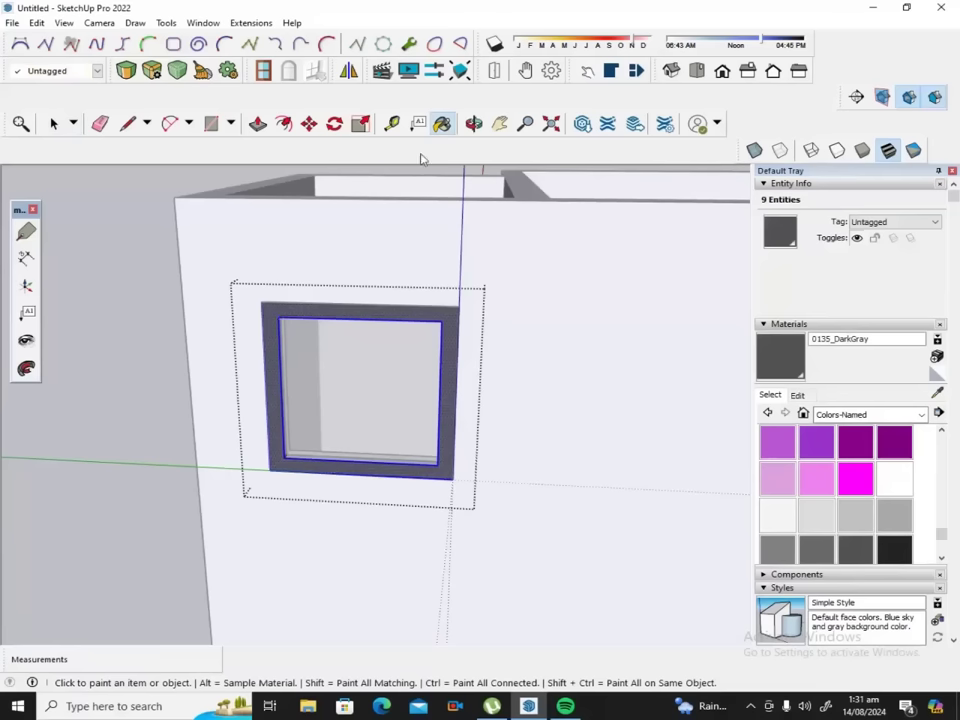
click(477, 126)
drag(525, 229, 191, 478)
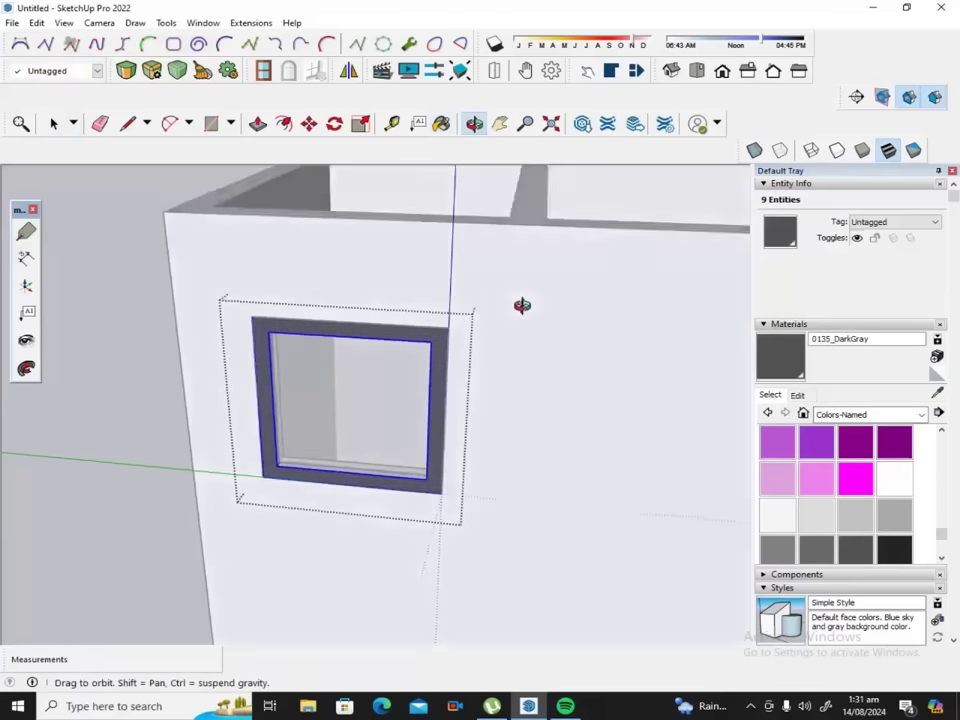
mouse_move(362, 431)
mouse_down()
mouse_move(259, 437)
mouse_move(388, 354)
mouse_move(318, 306)
mouse_move(317, 281)
mouse_up()
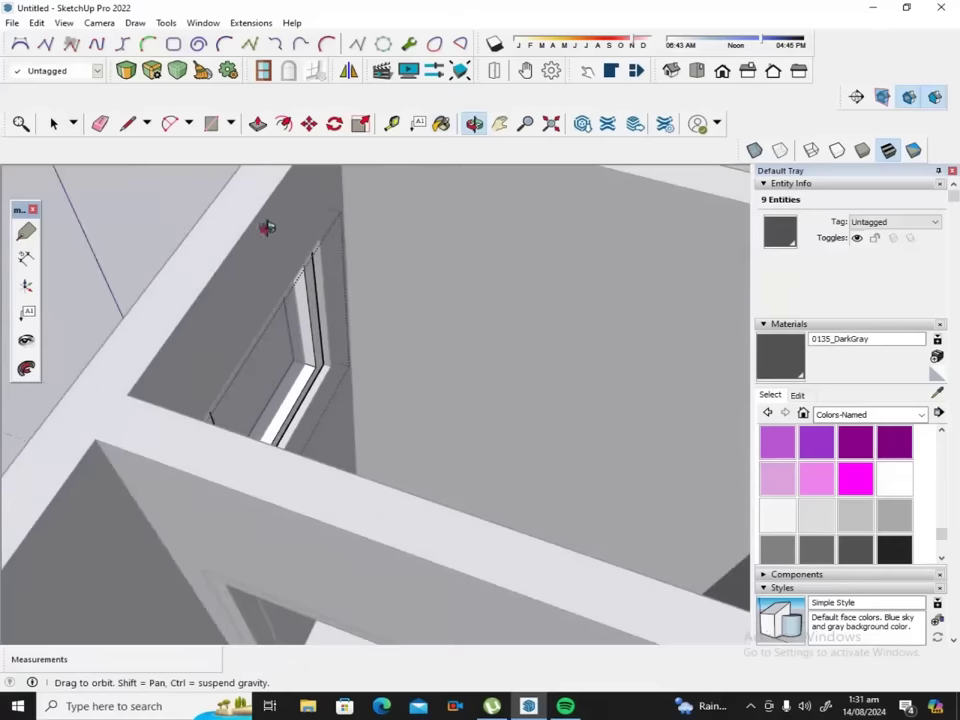
Paint the frame's inner jamb faces and sill strip dark gray as well.
click(441, 123)
scroll(333, 352, up, 3)
scroll(333, 352, up, 1)
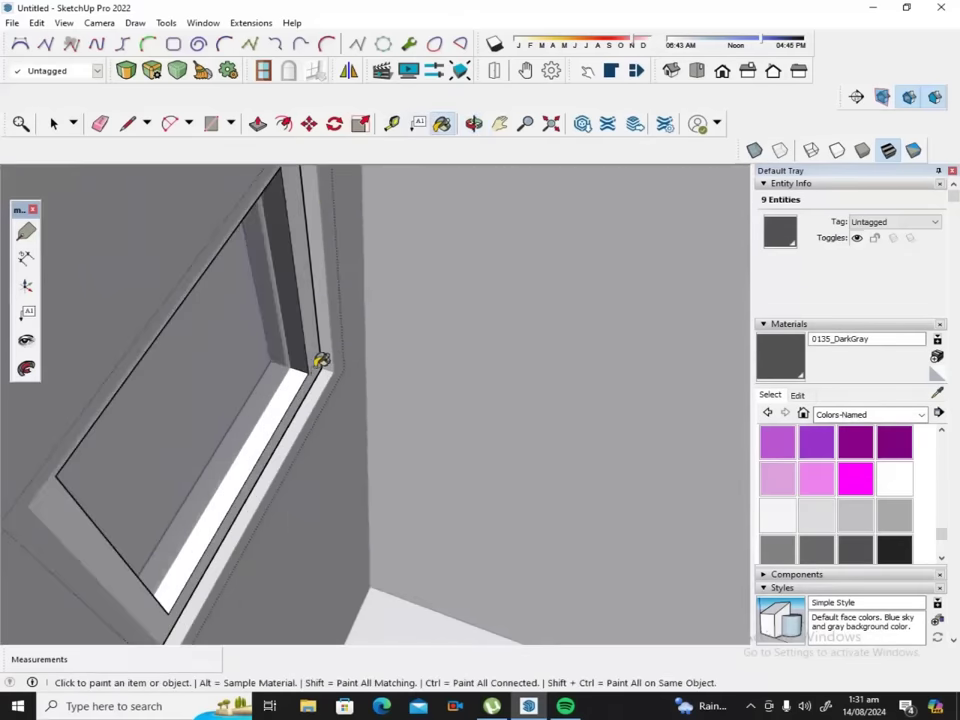
click(319, 357)
click(313, 382)
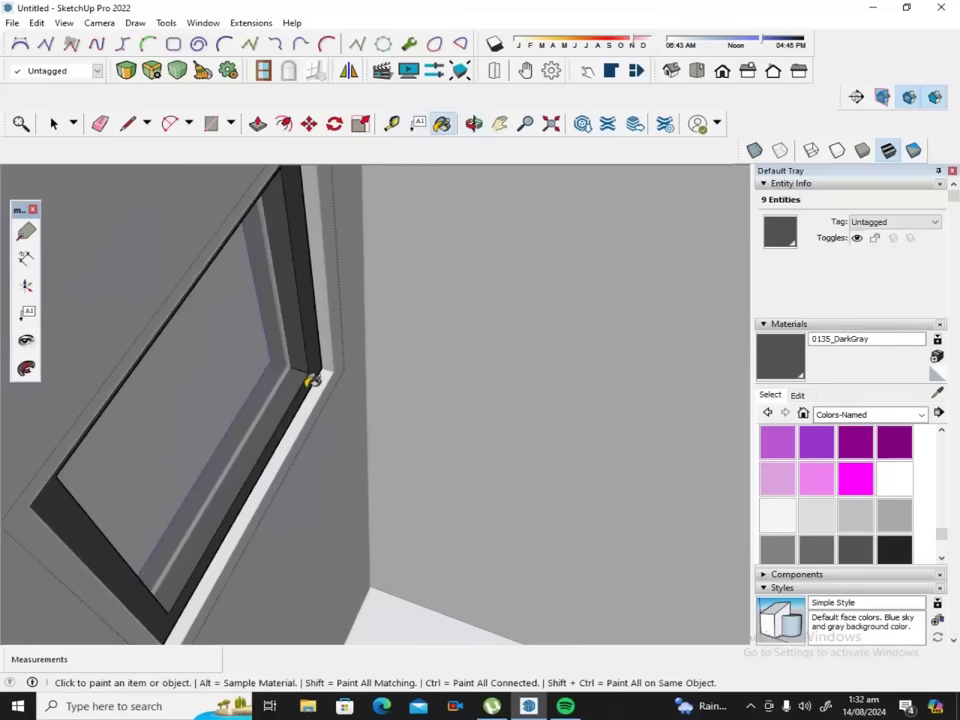
scroll(326, 378, down, 2)
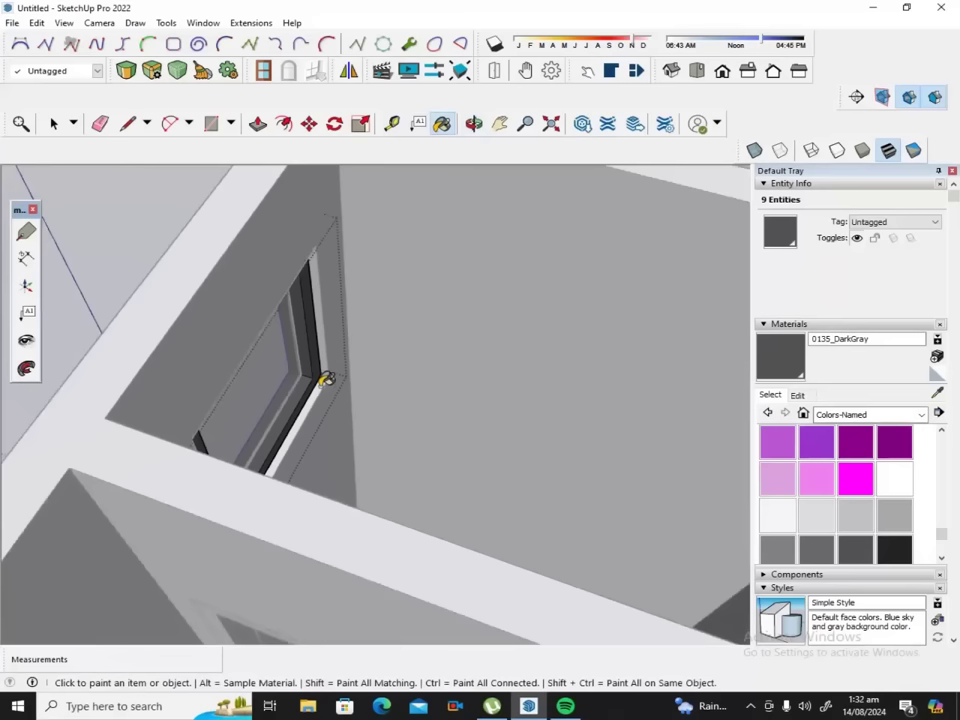
click(474, 123)
mouse_move(172, 351)
mouse_down()
mouse_move(174, 362)
mouse_move(536, 259)
mouse_move(580, 166)
mouse_move(628, 152)
mouse_up()
mouse_move(499, 268)
mouse_down()
mouse_move(617, 208)
mouse_move(615, 199)
mouse_up()
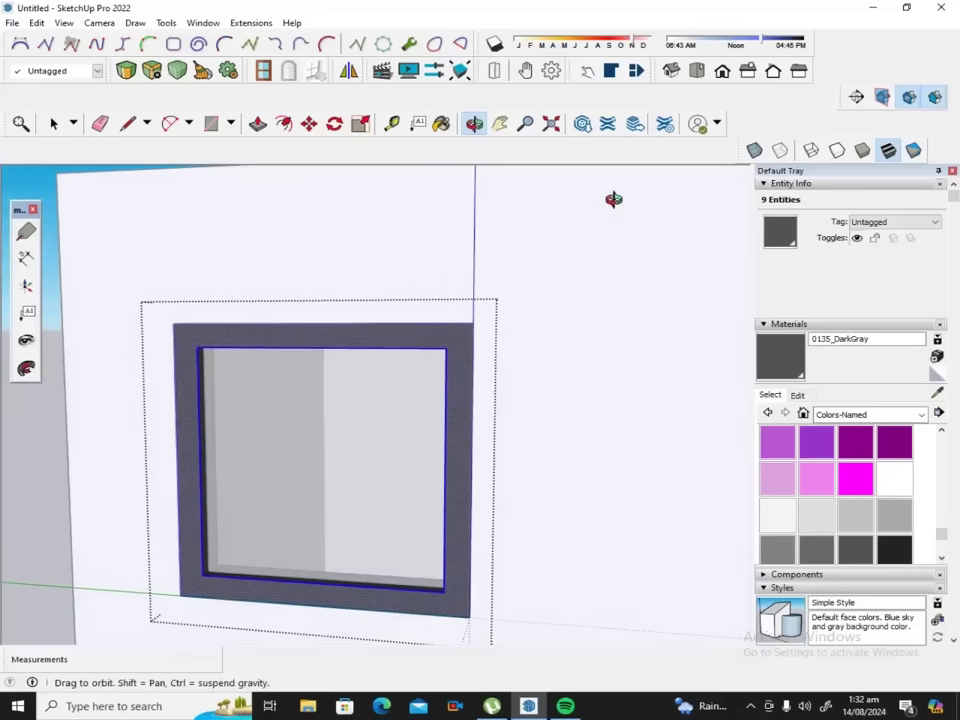
Exit the window group and zoom out to view the front-window wall and the door side.
click(54, 123)
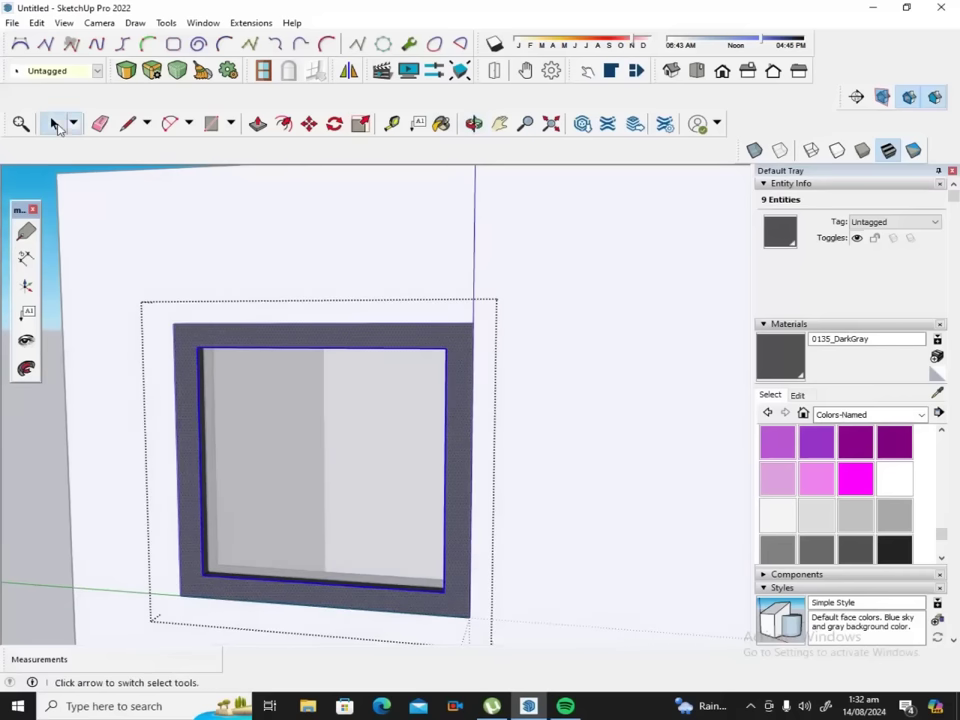
click(42, 188)
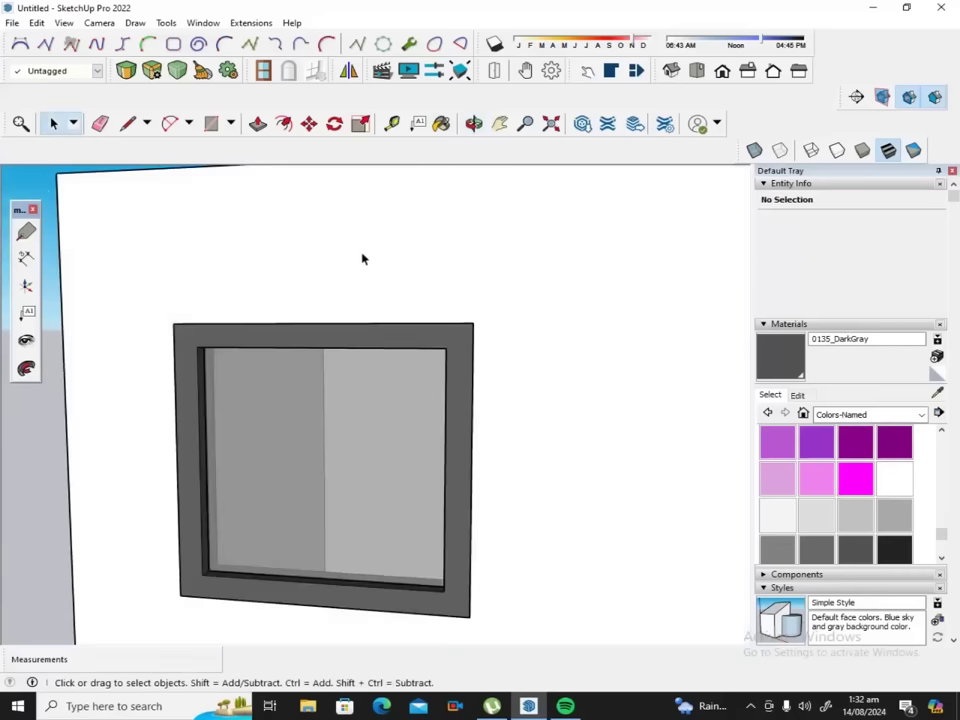
scroll(363, 259, down, 2)
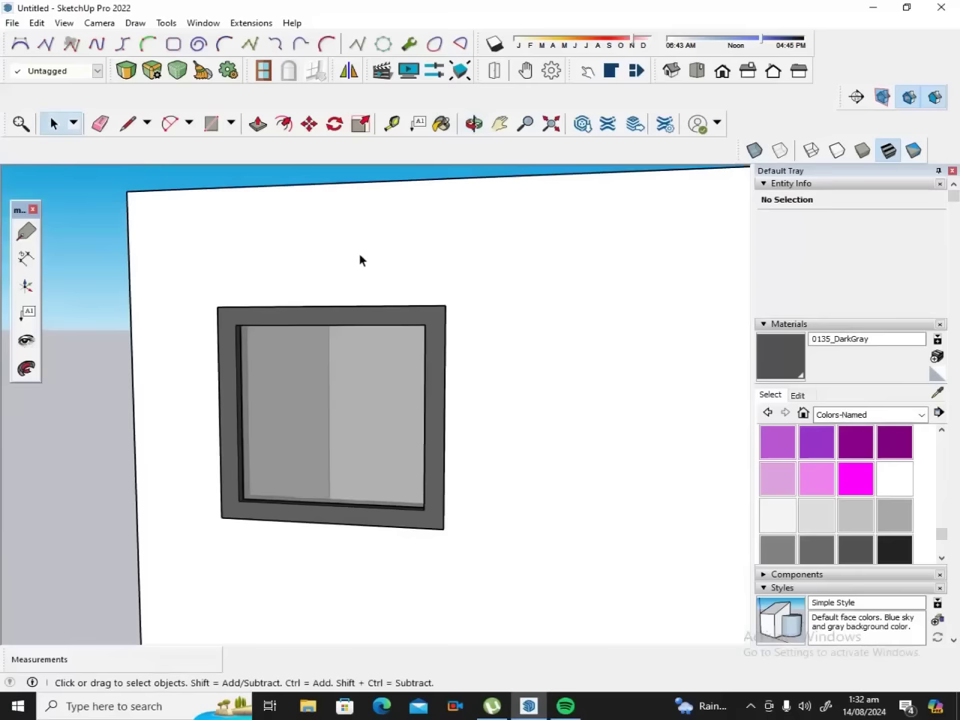
click(474, 123)
mouse_move(343, 190)
mouse_down()
mouse_move(298, 357)
mouse_move(270, 386)
mouse_move(13, 480)
mouse_move(20, 495)
mouse_move(88, 508)
mouse_move(257, 364)
mouse_move(252, 296)
mouse_up()
scroll(252, 296, down, 3)
scroll(414, 343, down, 3)
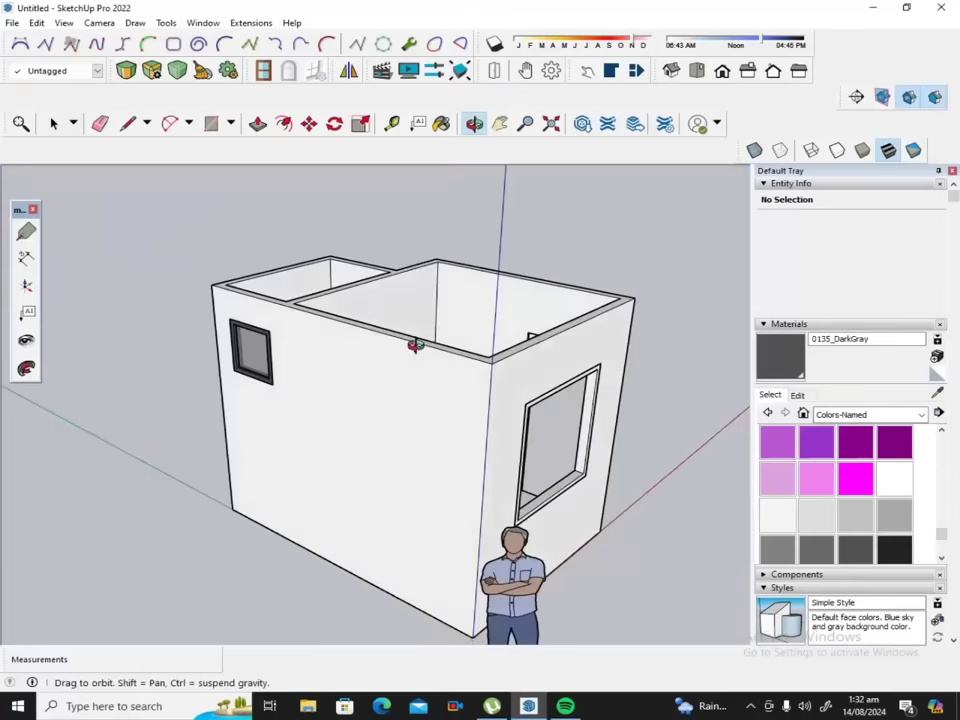
mouse_move(570, 359)
mouse_down()
mouse_move(302, 332)
mouse_move(328, 332)
mouse_move(284, 310)
mouse_up()
drag(383, 339, 279, 332)
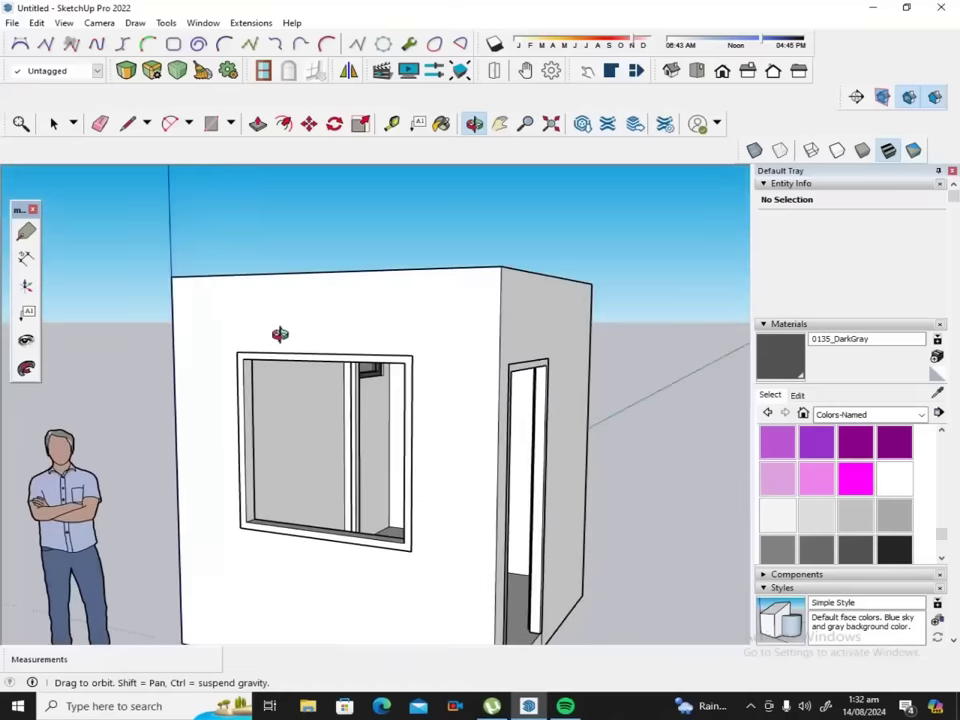
Fill the front window opening with a 4' by 4' rectangle face.
click(210, 123)
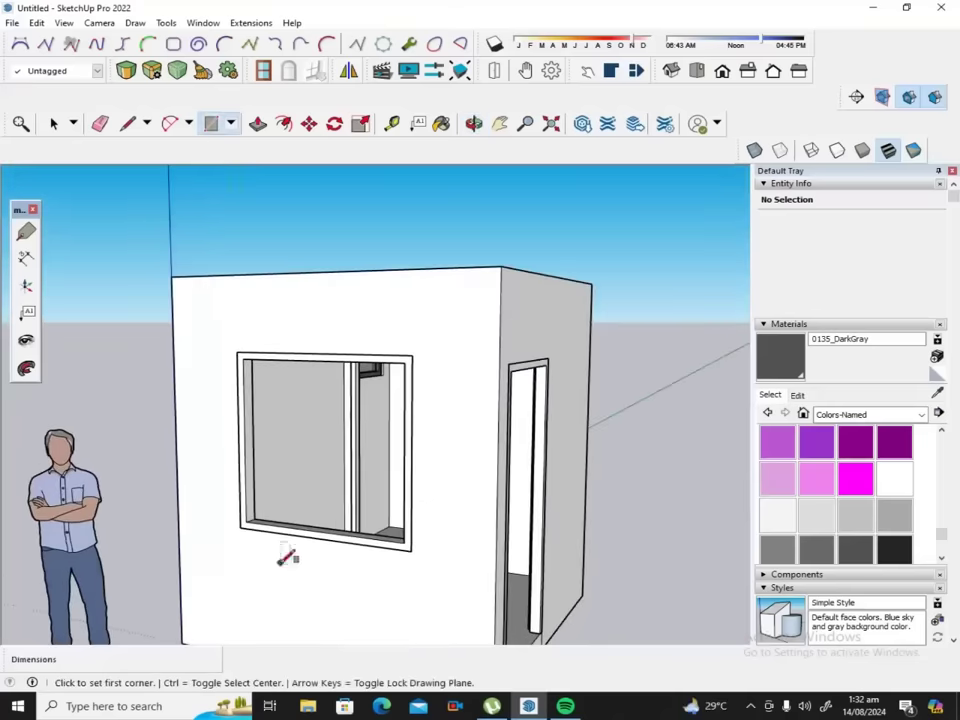
click(245, 522)
click(409, 361)
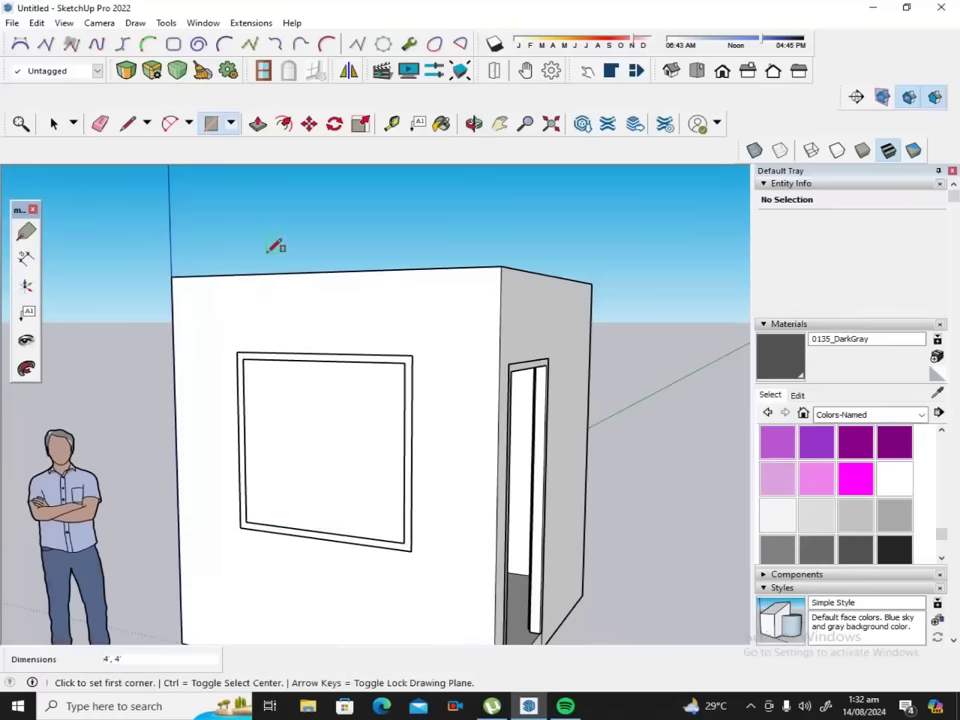
Place a vertical guide near the window's centre, measured from its left edge.
click(391, 123)
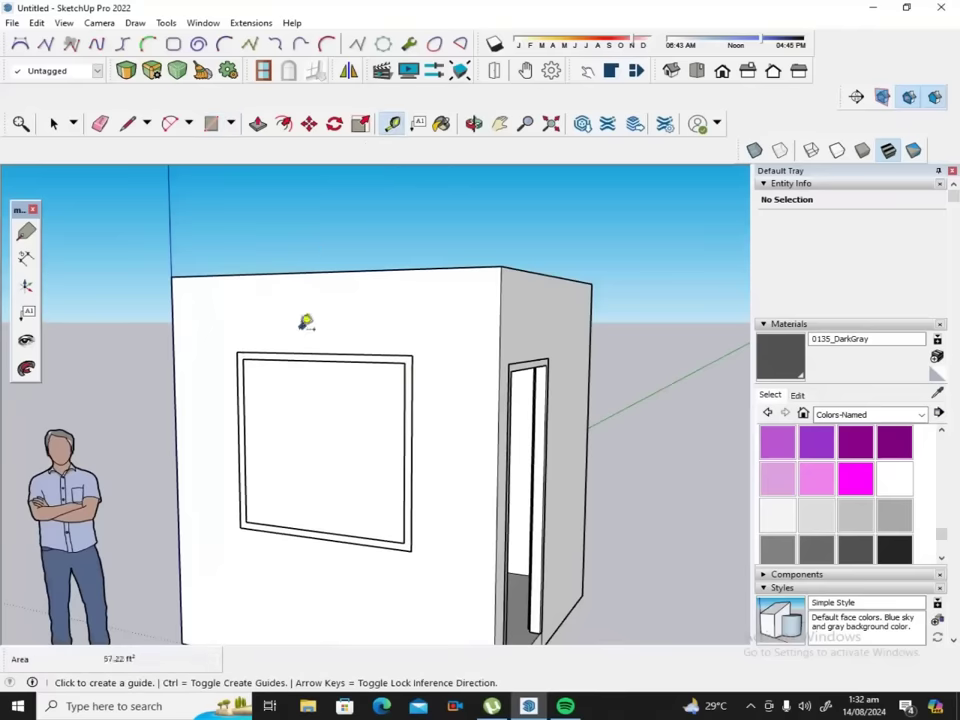
click(245, 426)
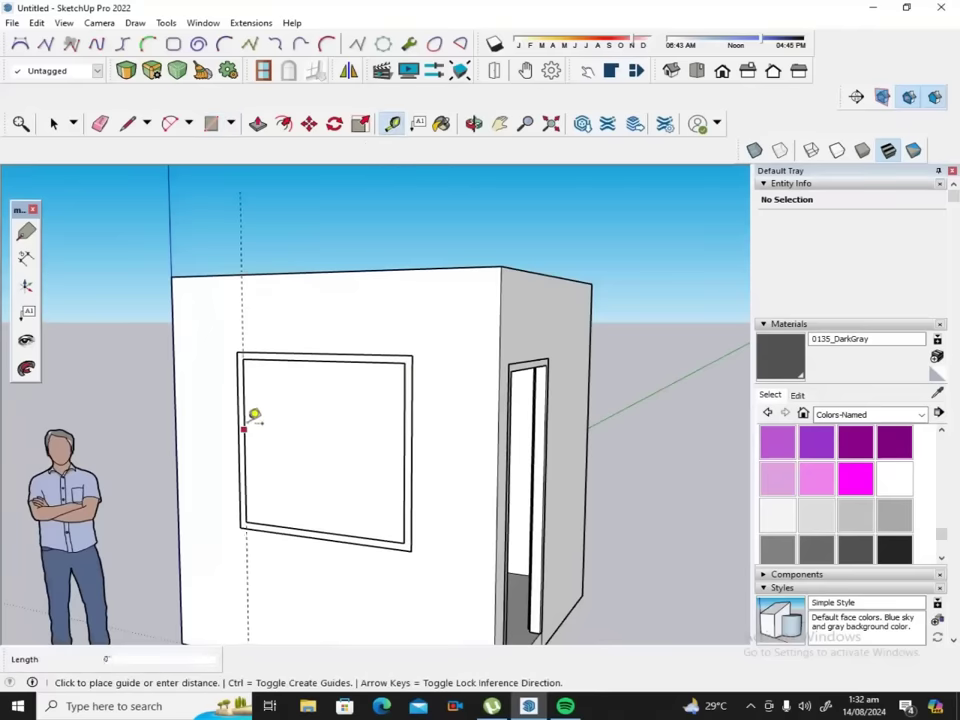
click(331, 352)
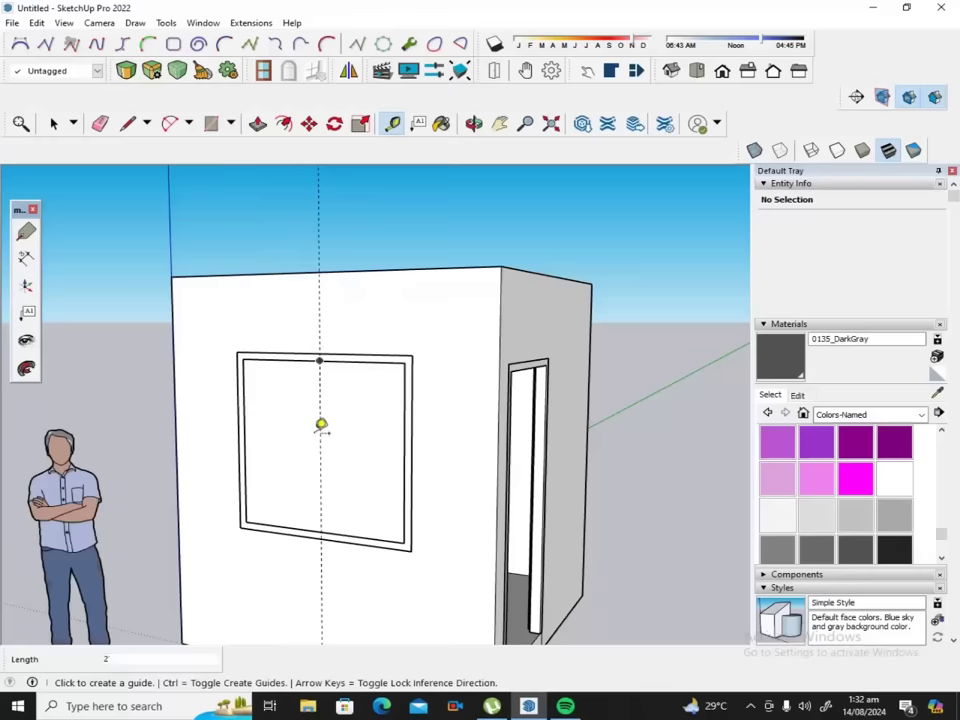
scroll(319, 422, up, 2)
scroll(321, 414, up, 2)
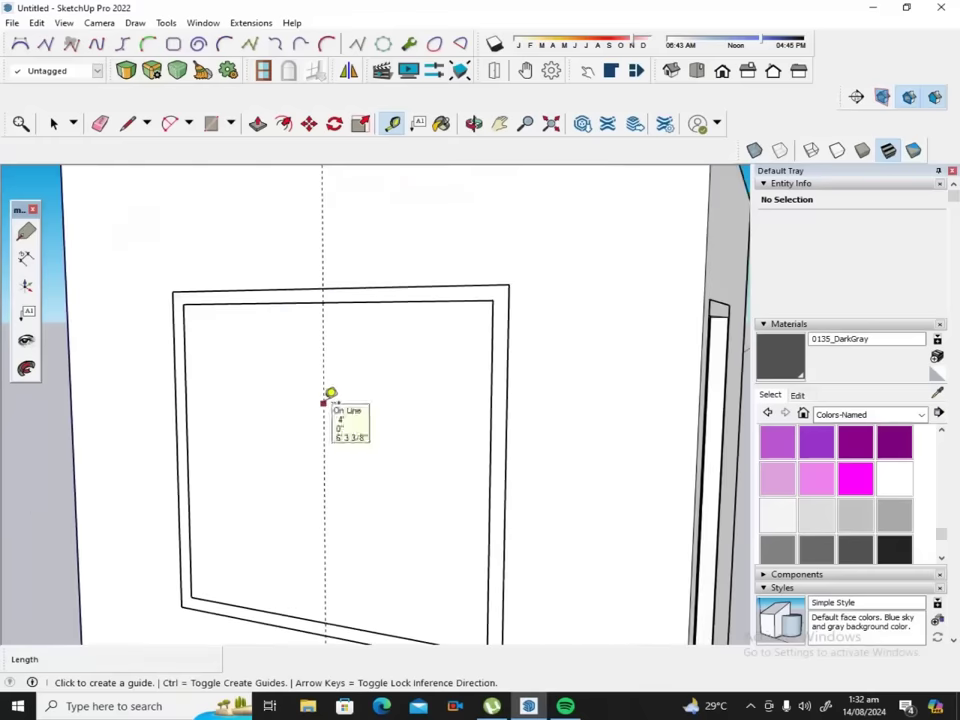
Add parallel vertical guides 1" apart beside the centre guide.
click(324, 402)
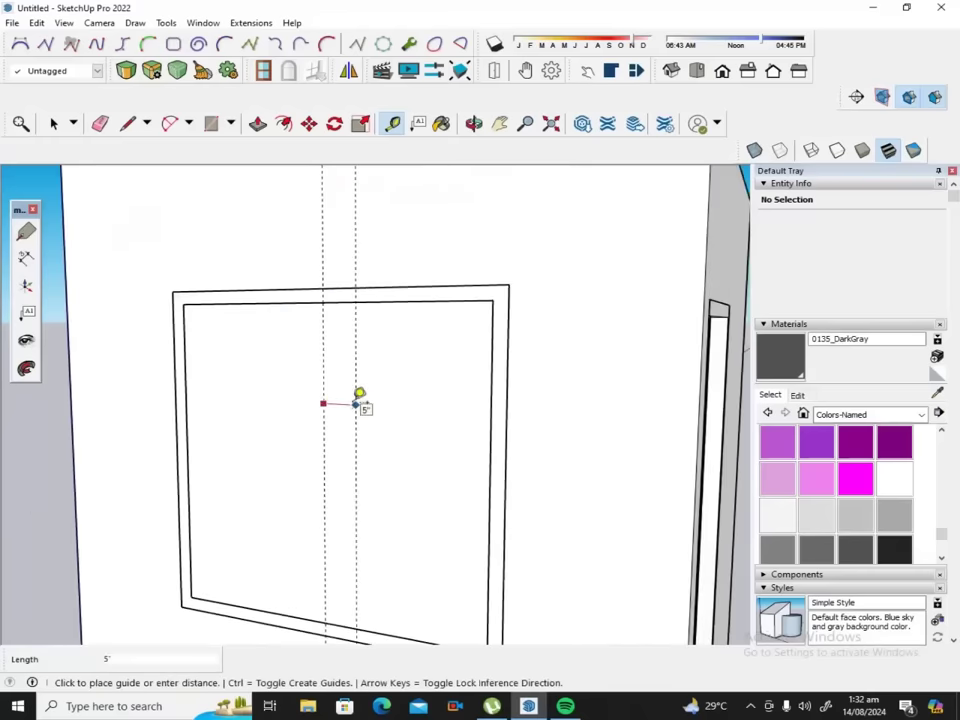
text(1)
key(Return)
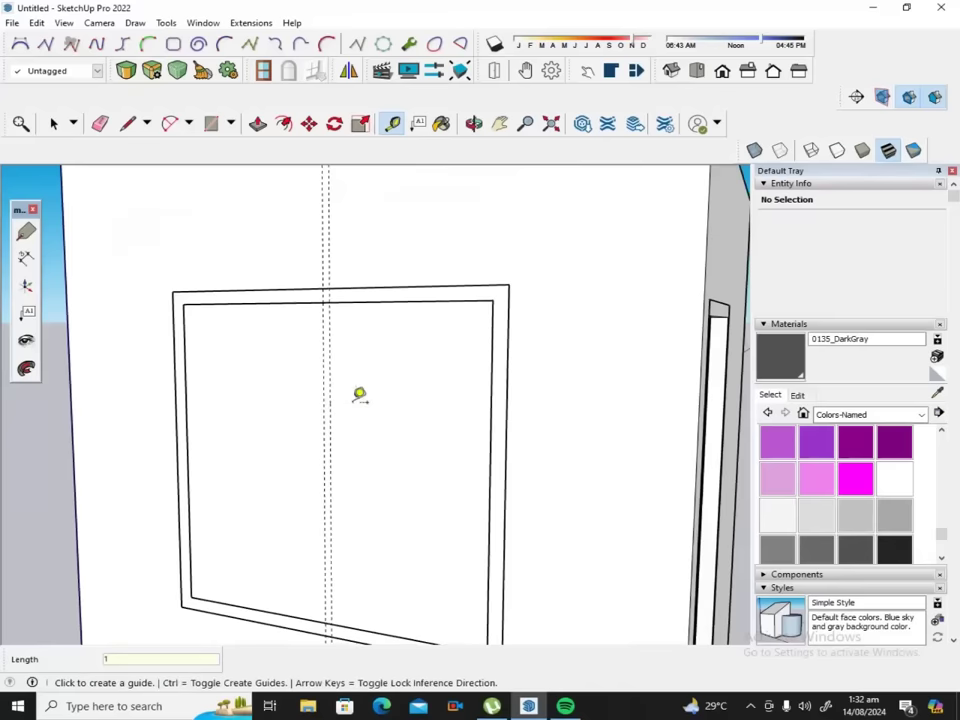
scroll(300, 355, up, 2)
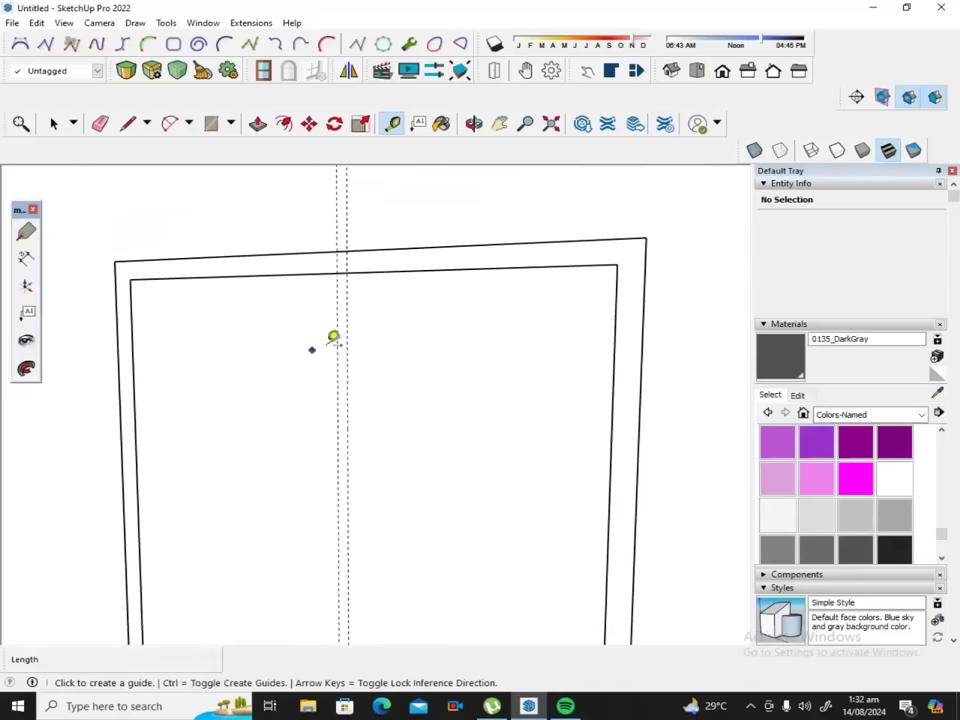
click(341, 345)
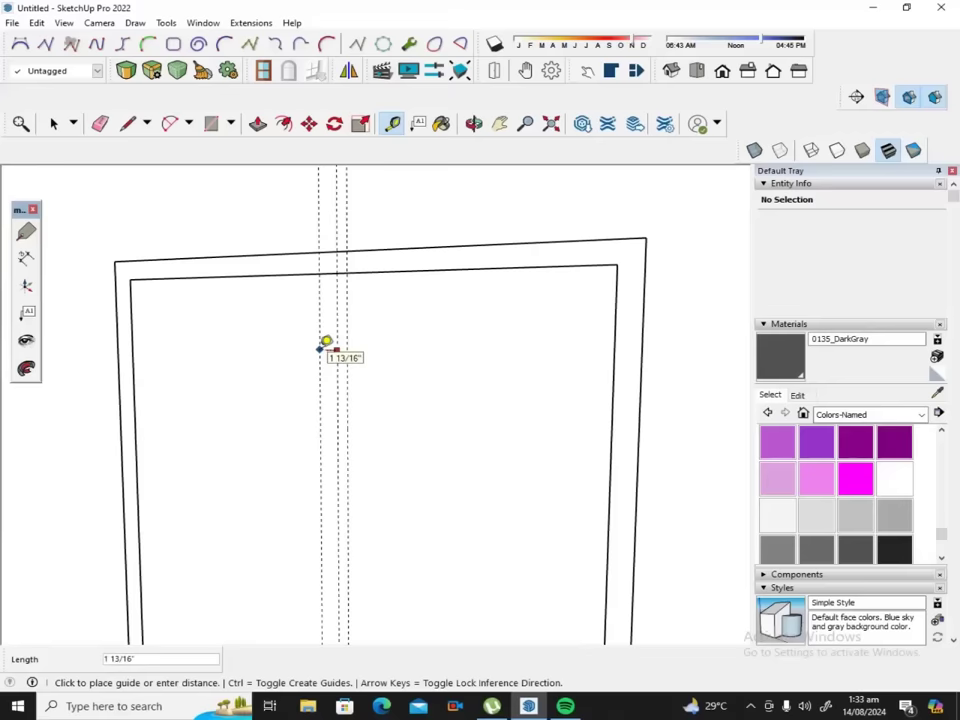
text(1)
key(Return)
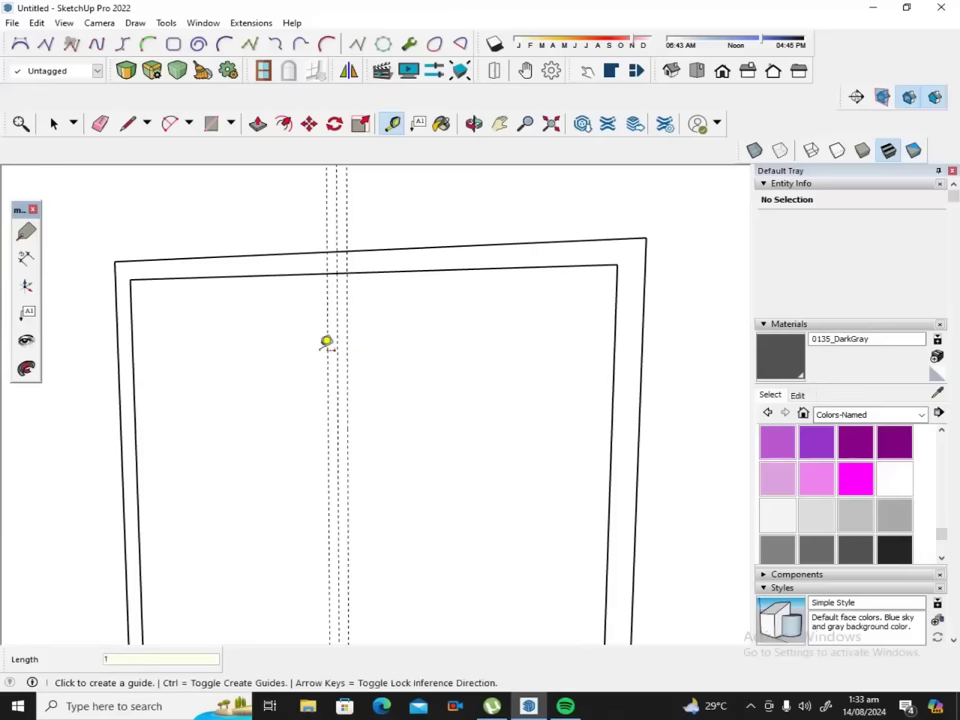
scroll(326, 342, down, 1)
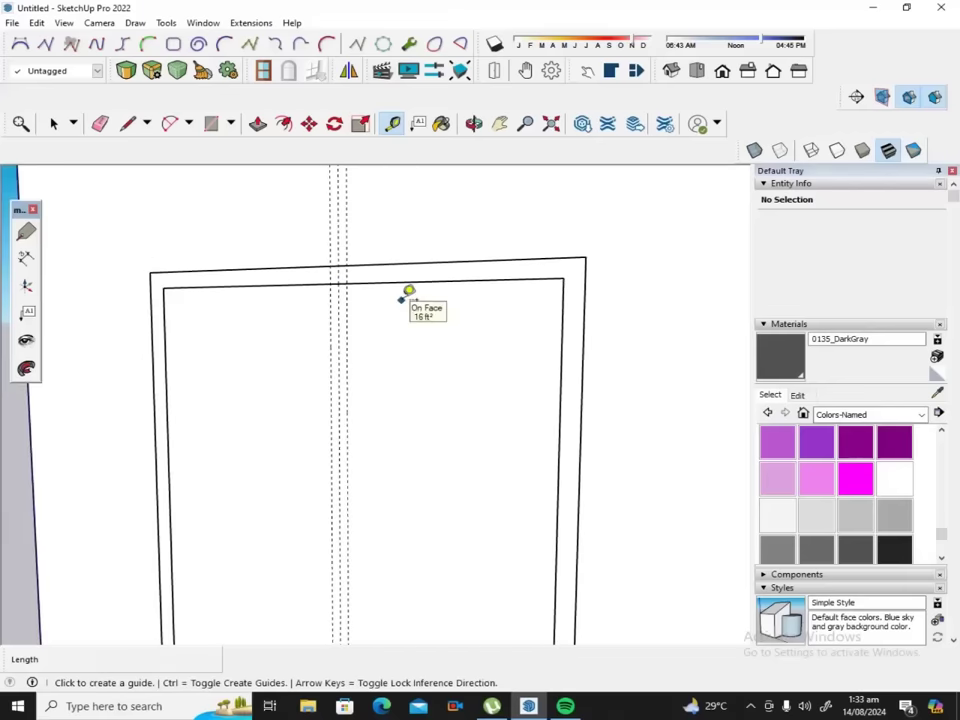
middle_drag(358, 283, 358, 284)
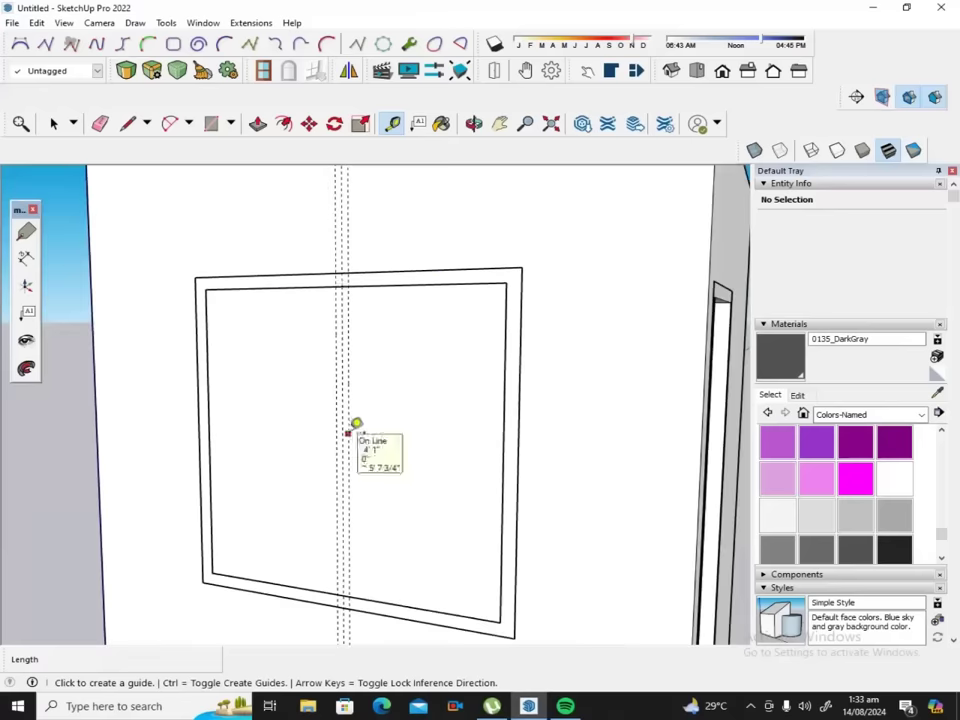
Draw a thin divider rectangle between the guides from the window's bottom to top.
click(211, 123)
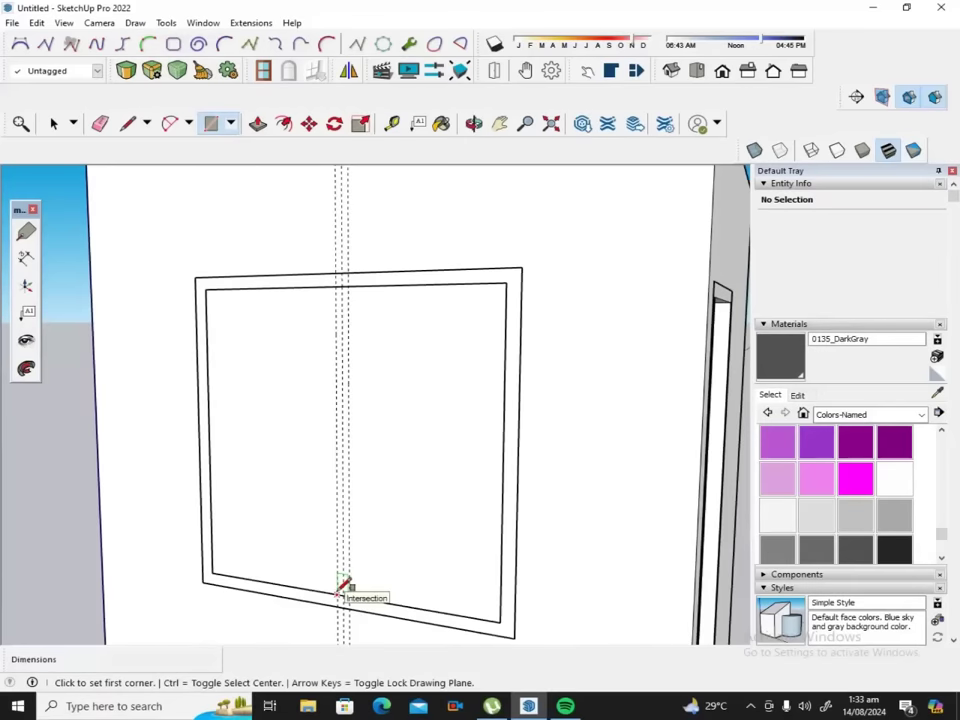
click(338, 592)
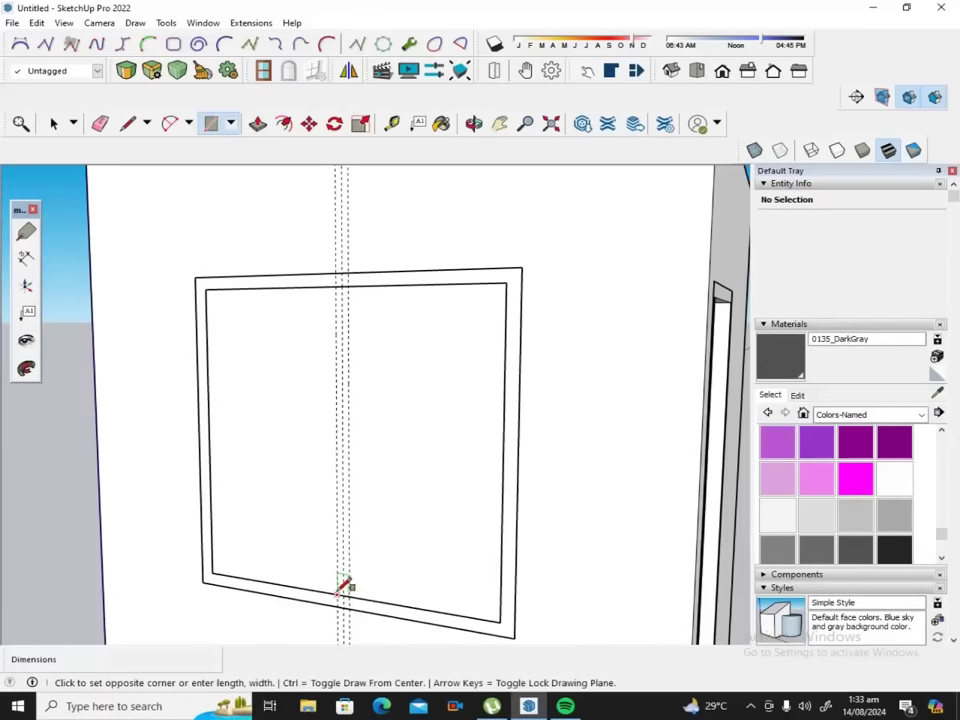
click(348, 283)
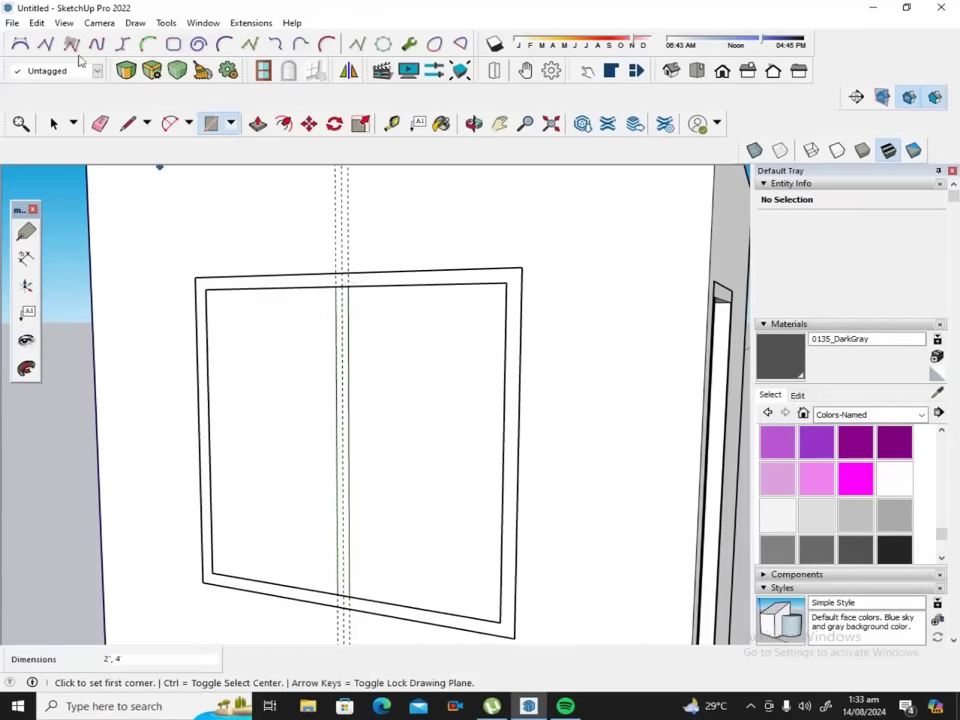
Erase the vertical guide lines running through the window.
click(99, 123)
drag(343, 216, 350, 222)
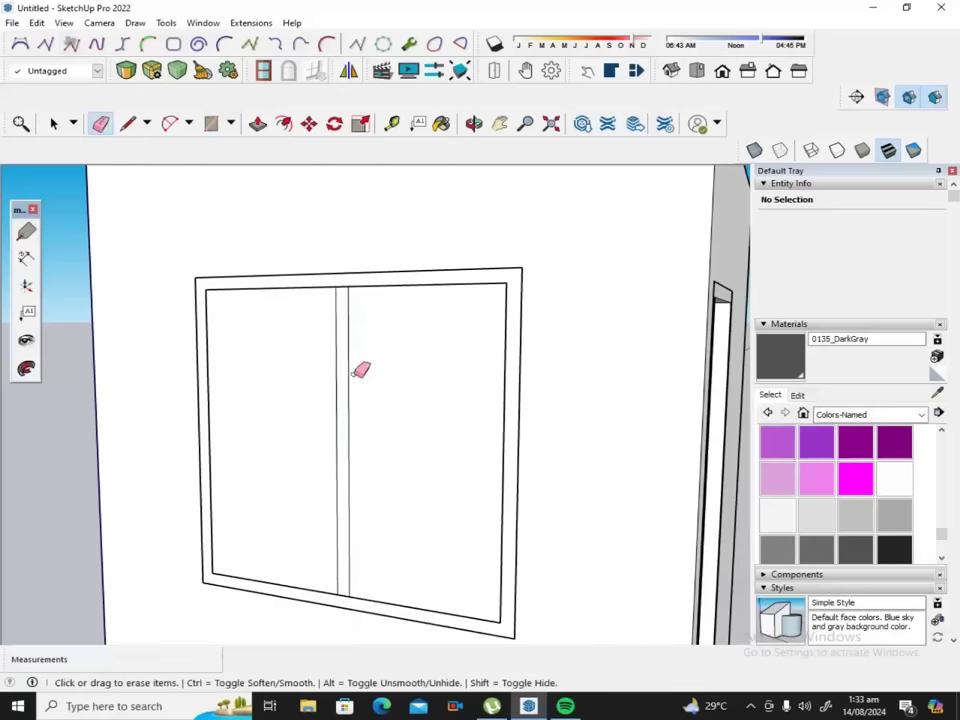
click(127, 123)
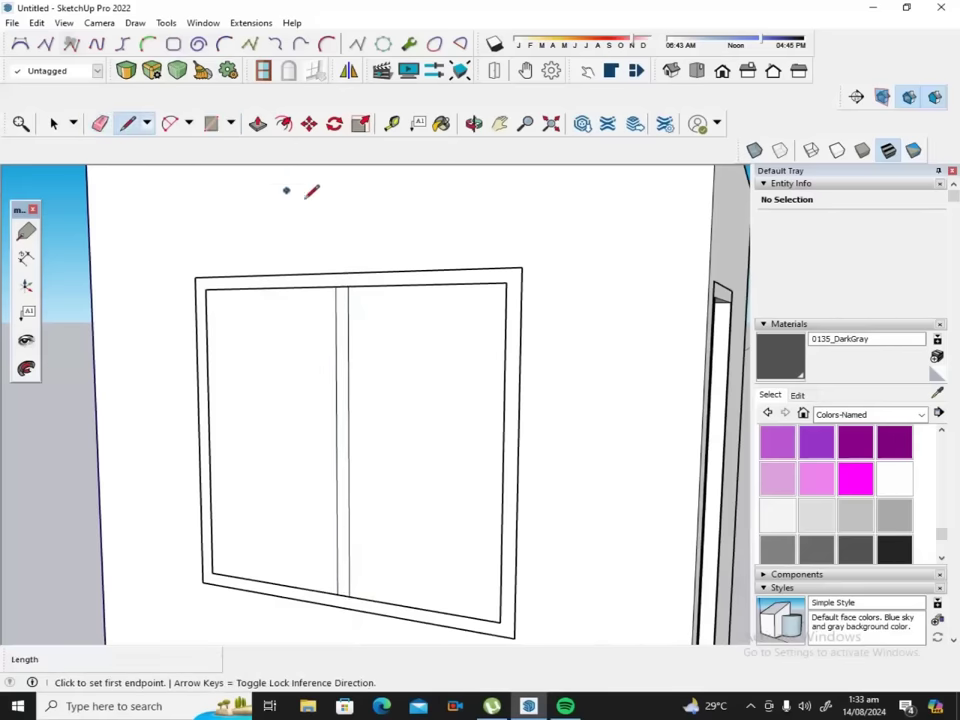
click(348, 285)
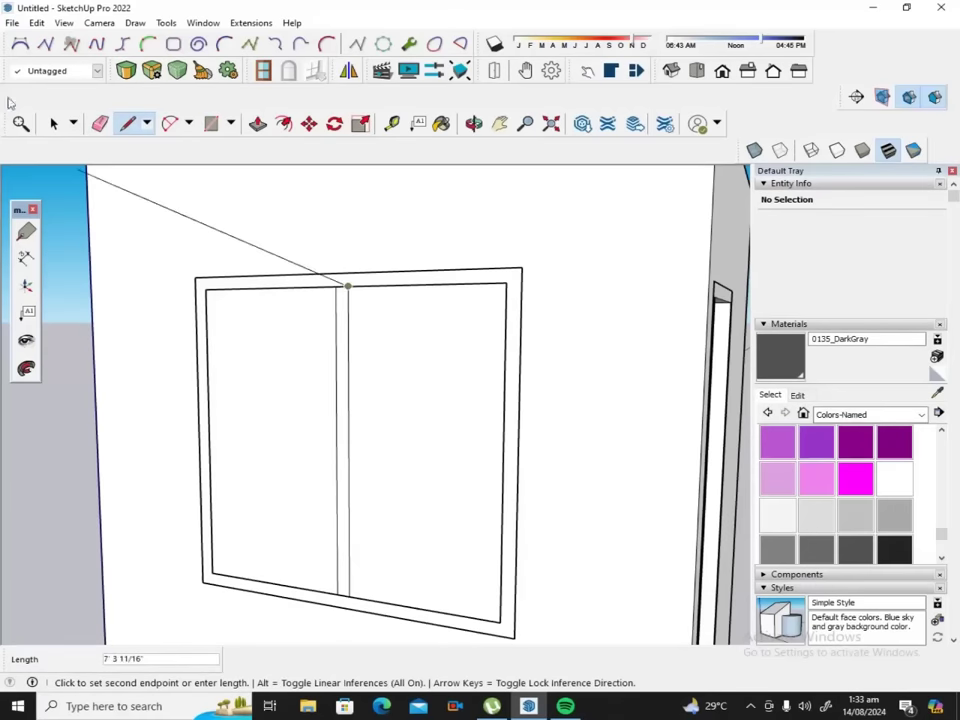
click(54, 123)
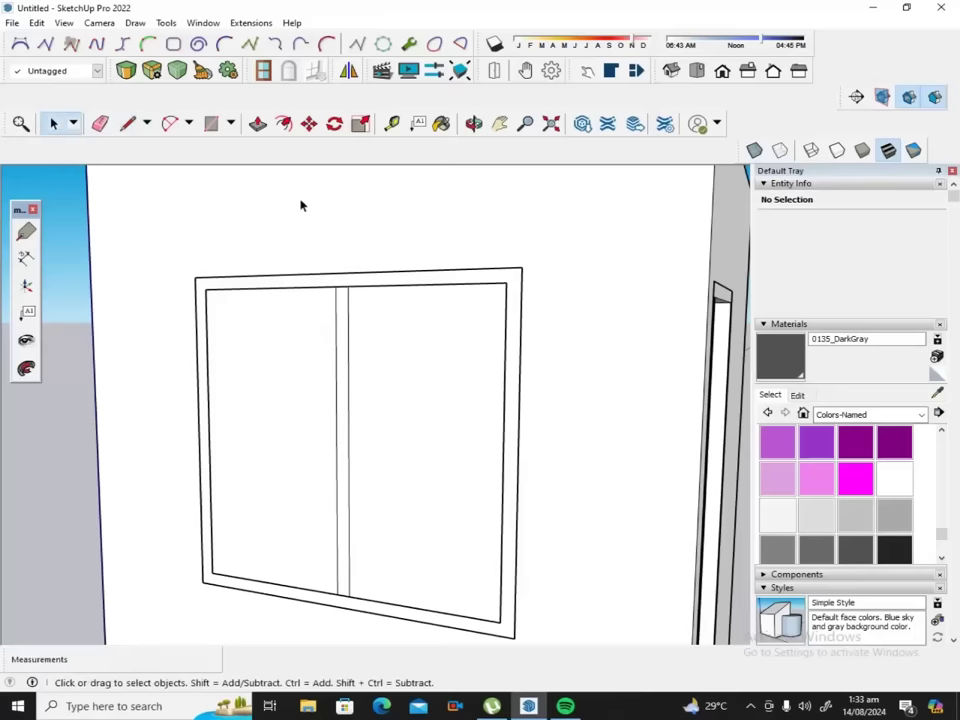
Offset the left pane's edges 2 inward to create a sash outline.
click(284, 123)
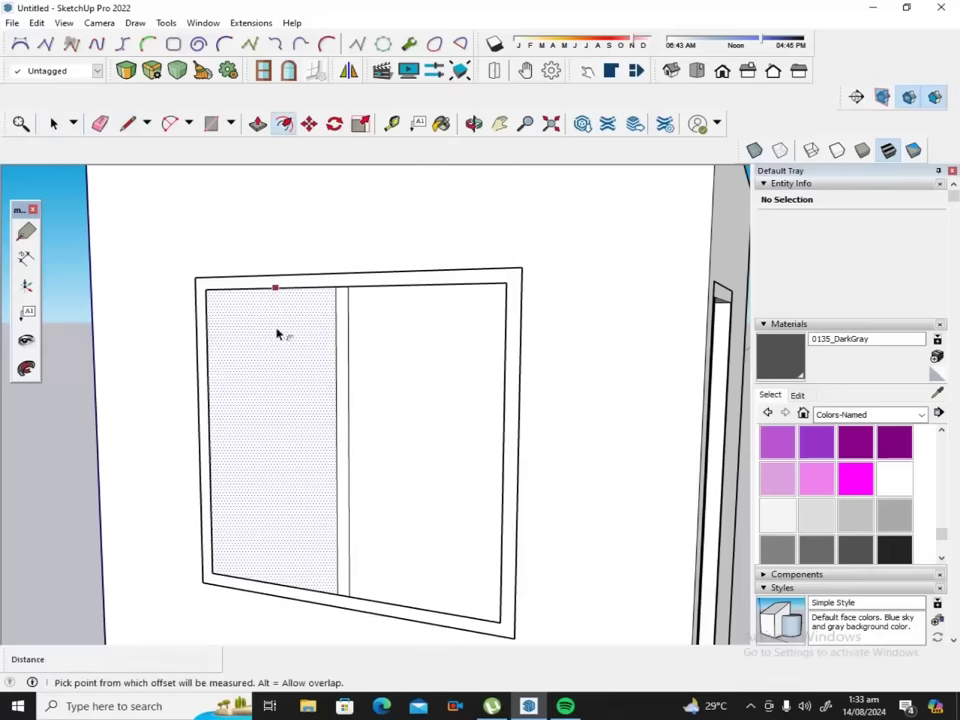
click(278, 325)
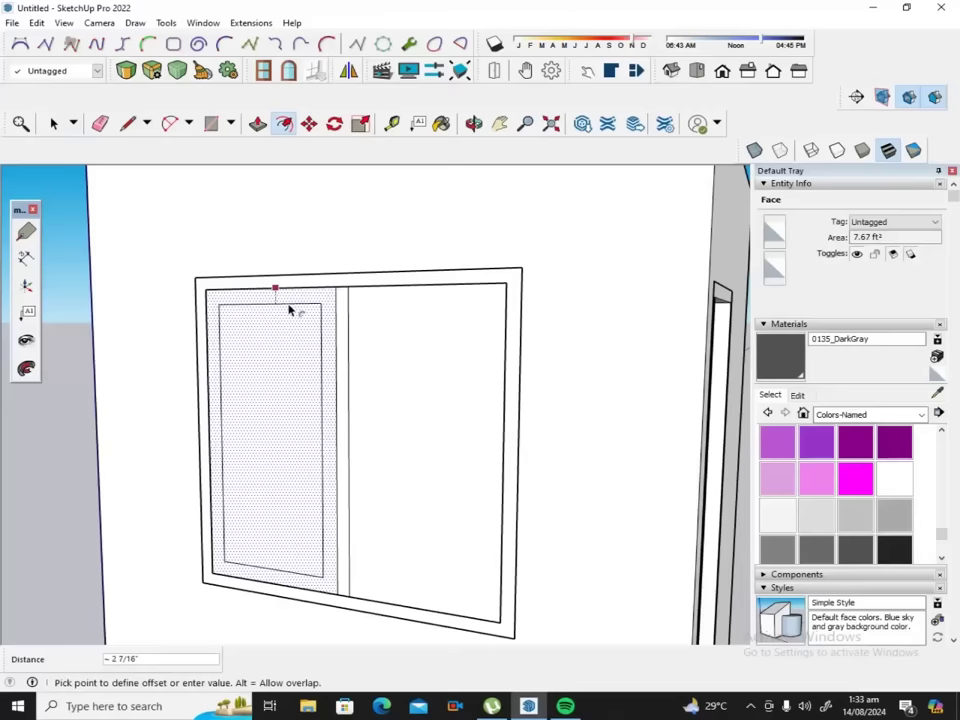
text(2)
key(Return)
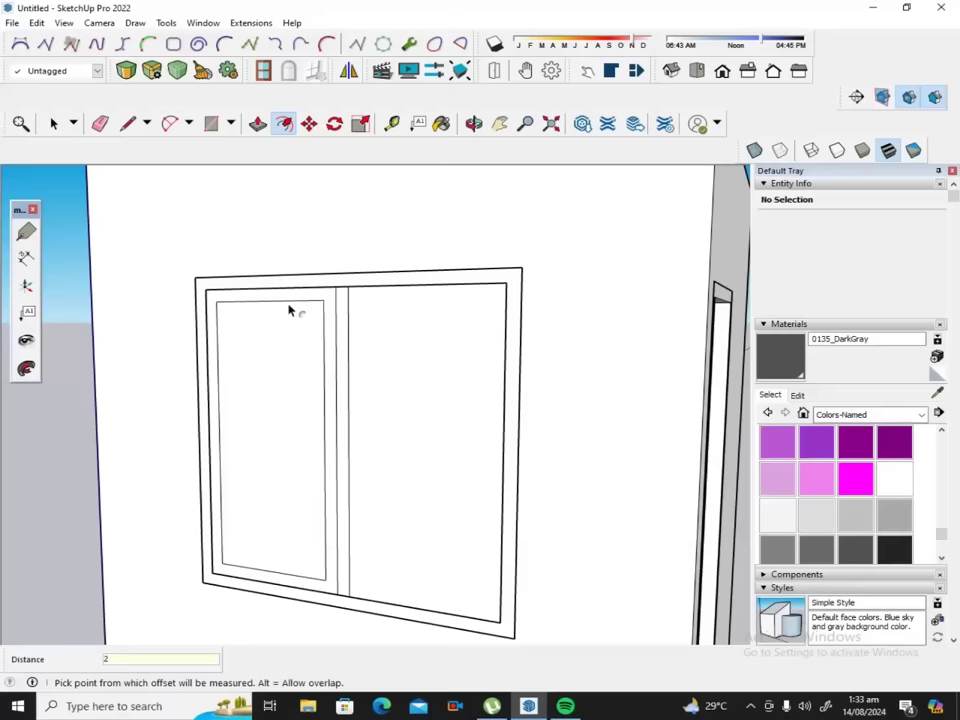
Cancel the unfinished offset and close the sash's top and bottom with two short edges.
key(Return)
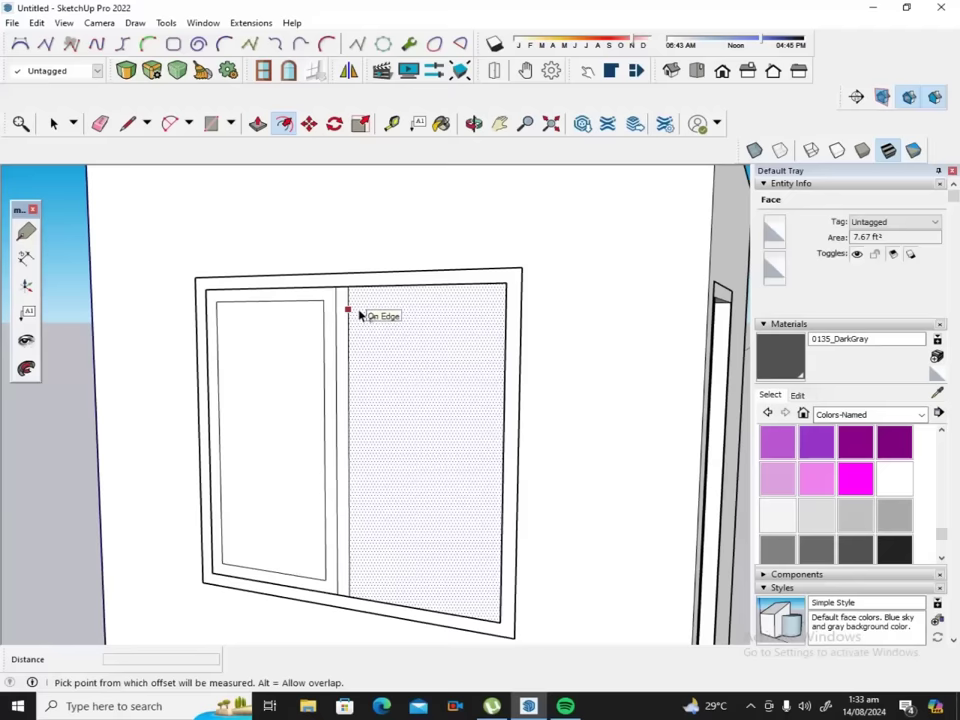
click(53, 123)
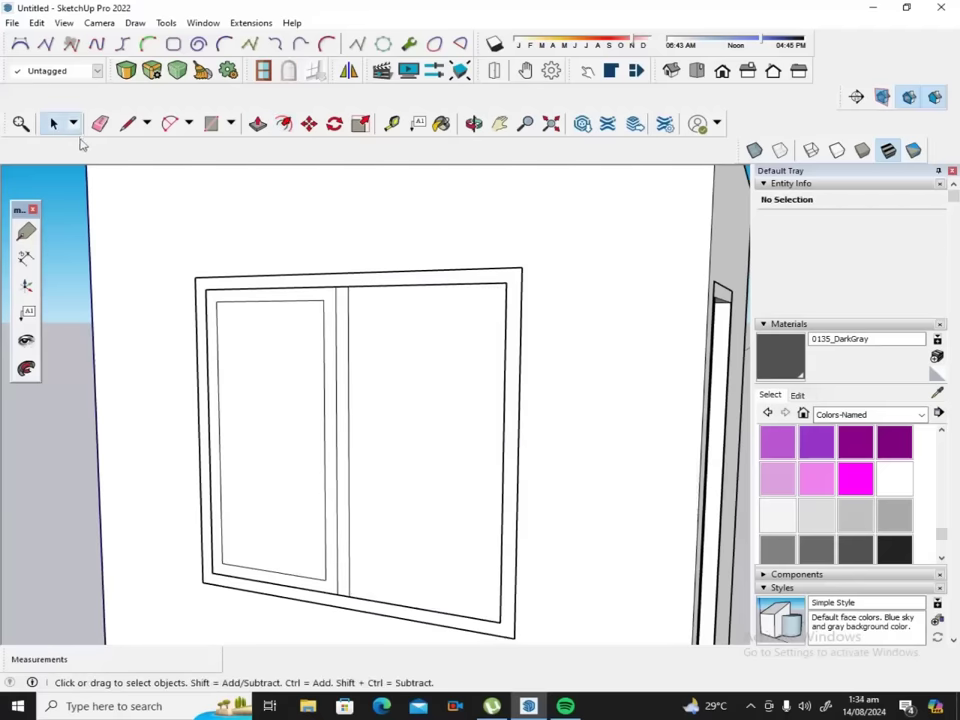
click(127, 123)
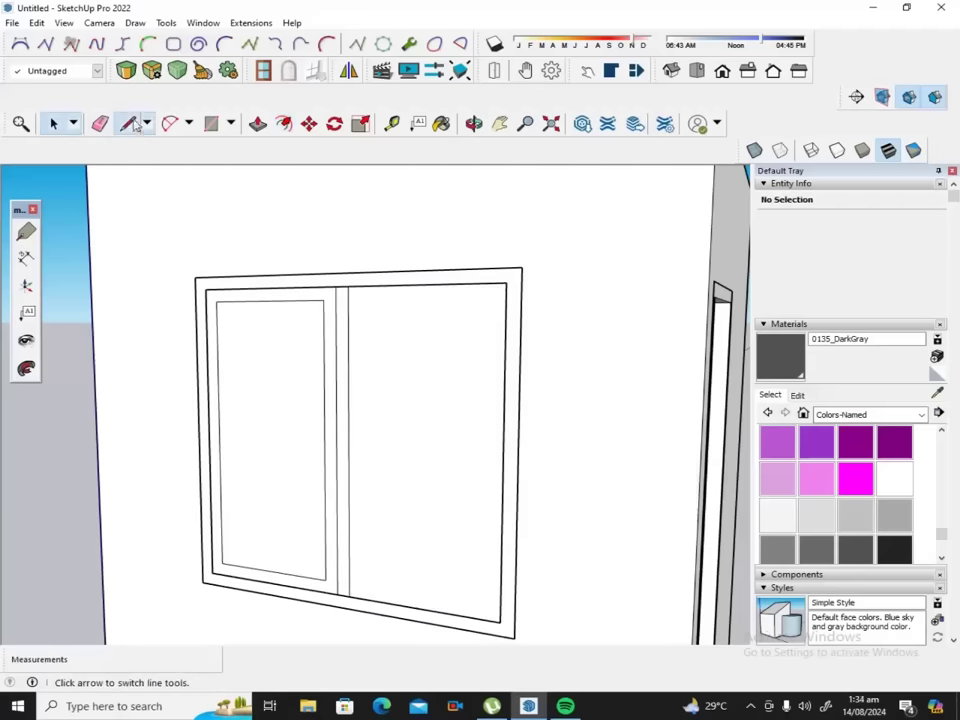
click(321, 290)
click(336, 290)
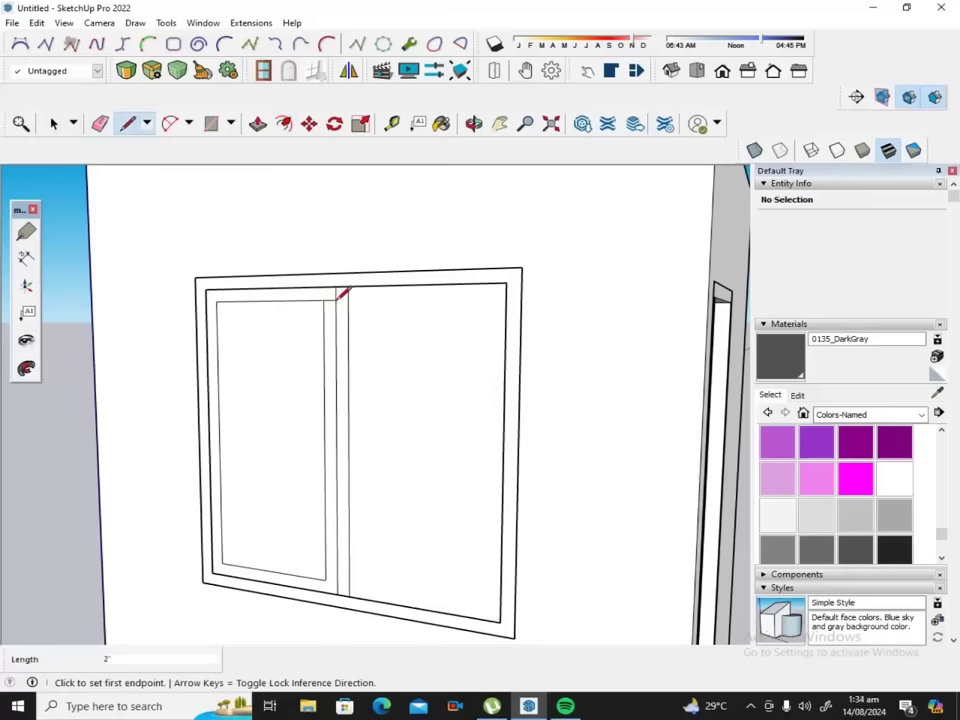
click(328, 580)
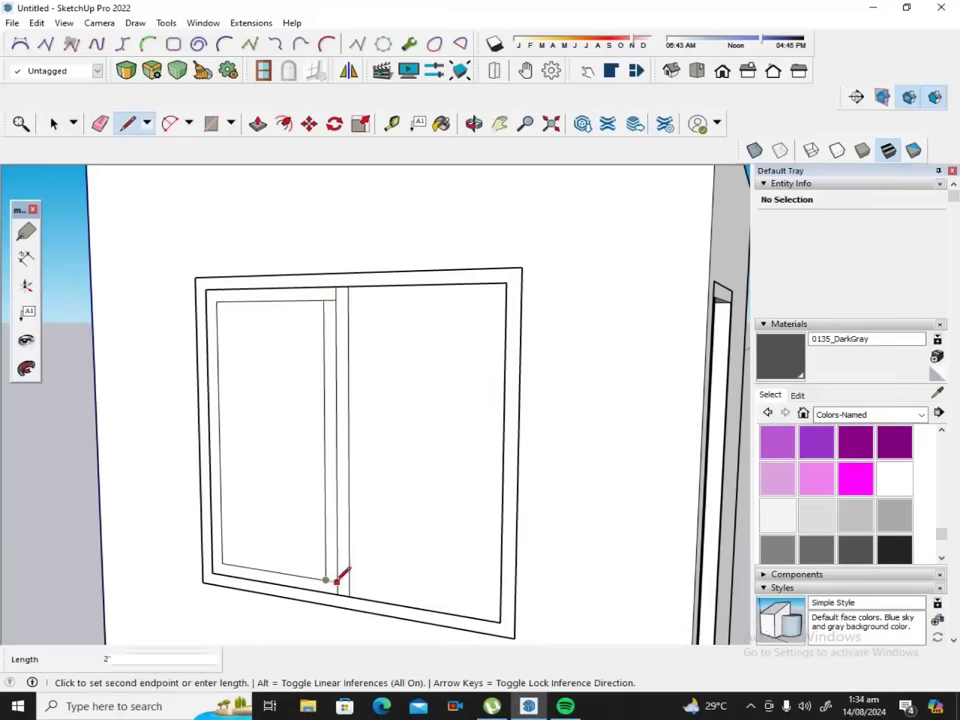
click(337, 580)
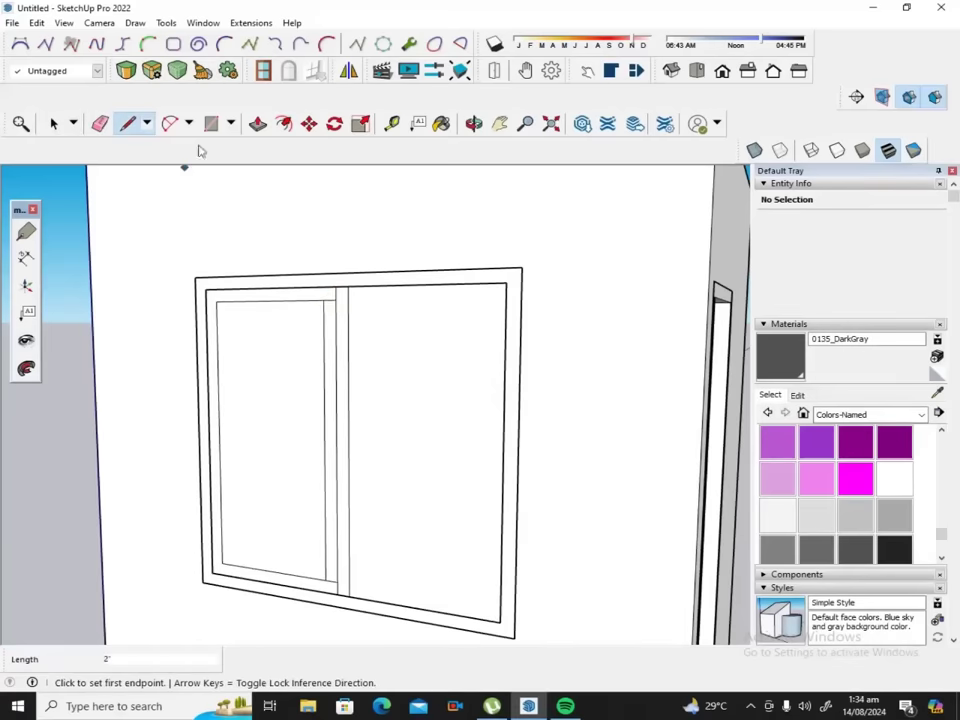
Erase the left sash's inner vertical edge and the central mullion's left edge.
click(100, 123)
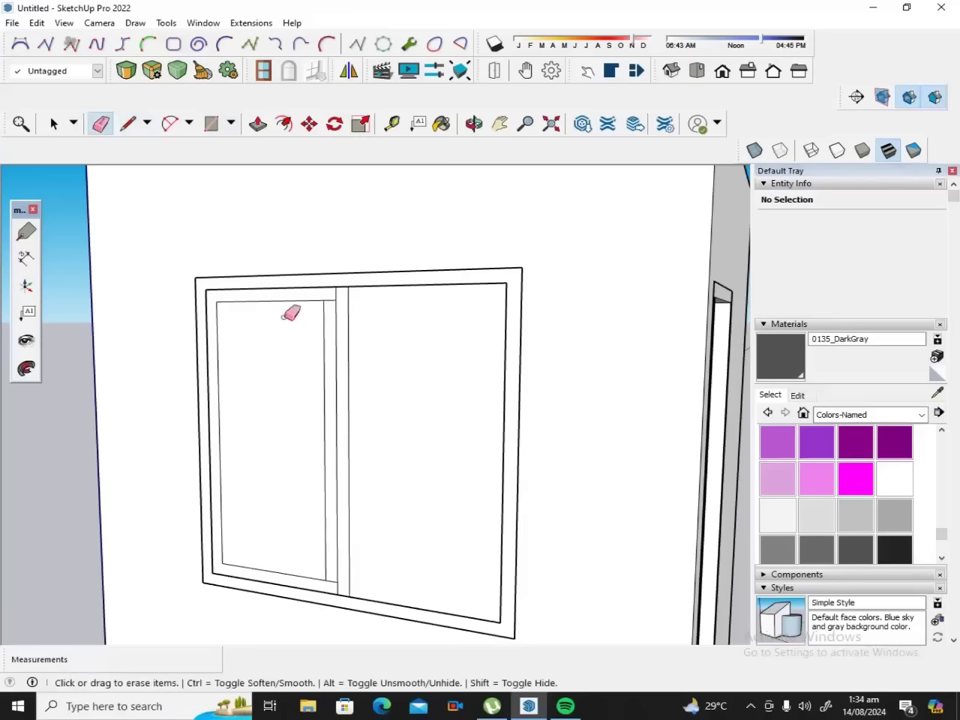
click(324, 364)
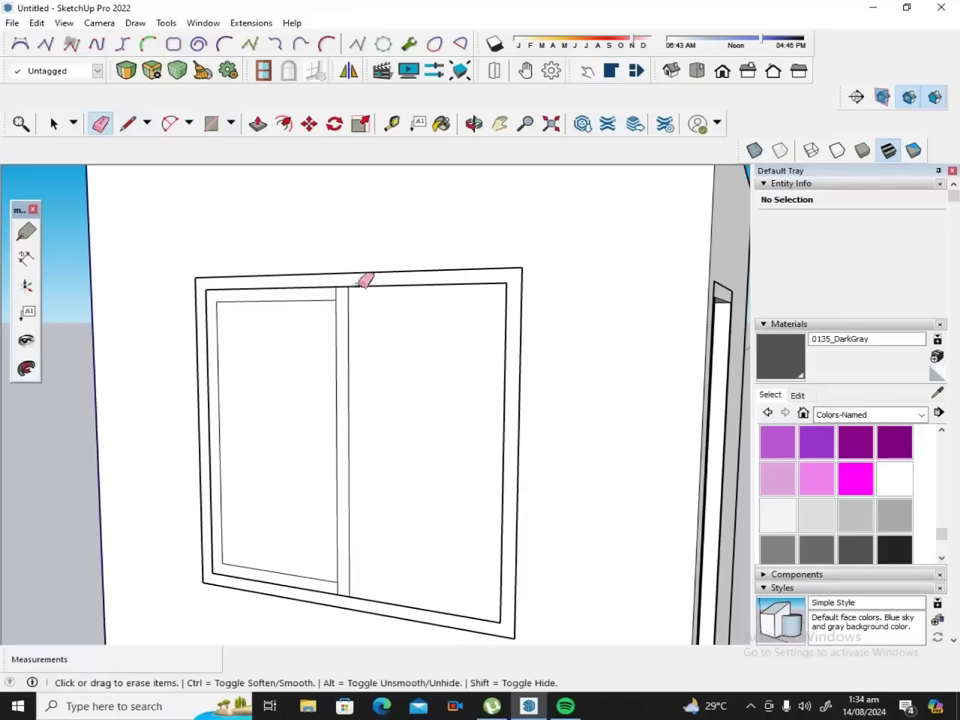
drag(343, 288, 344, 587)
Erase the right and left pane faces of the window.
click(55, 123)
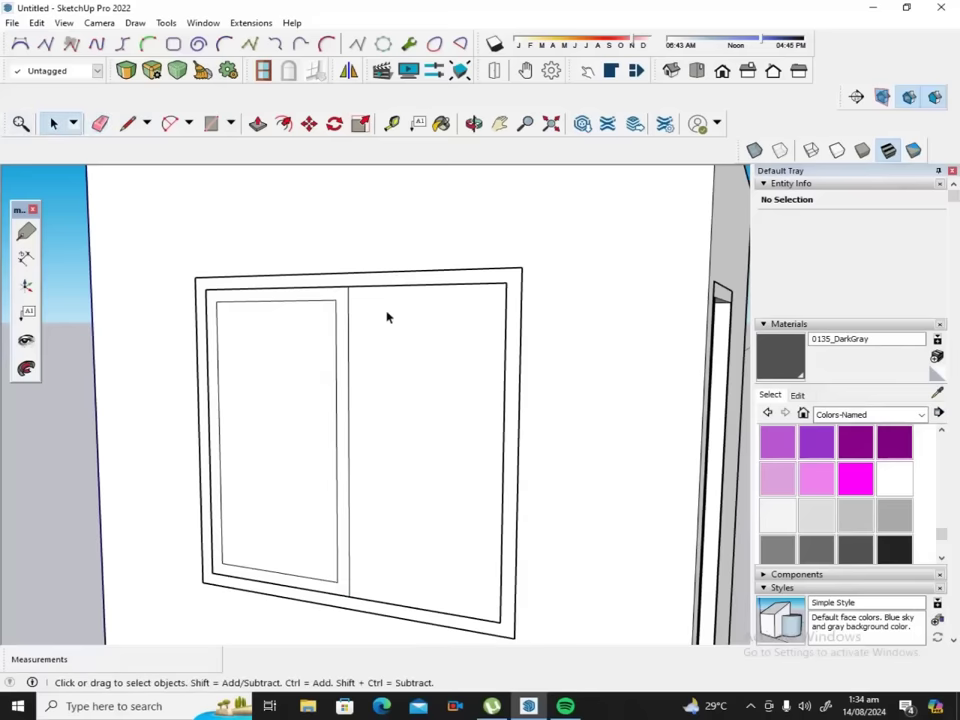
click(403, 370)
right_click(403, 370)
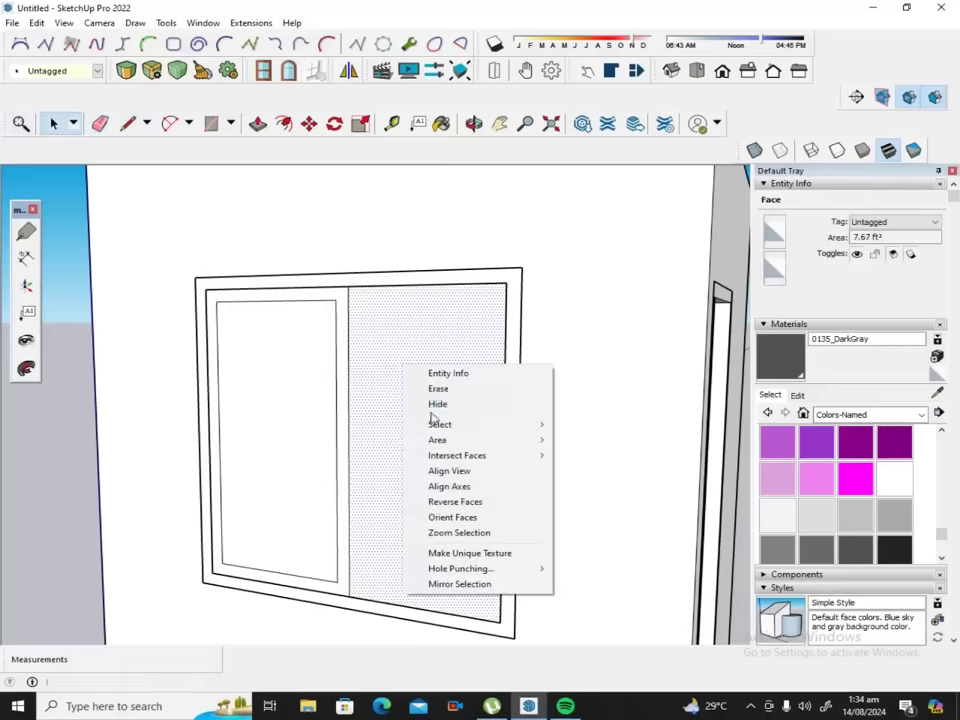
click(442, 390)
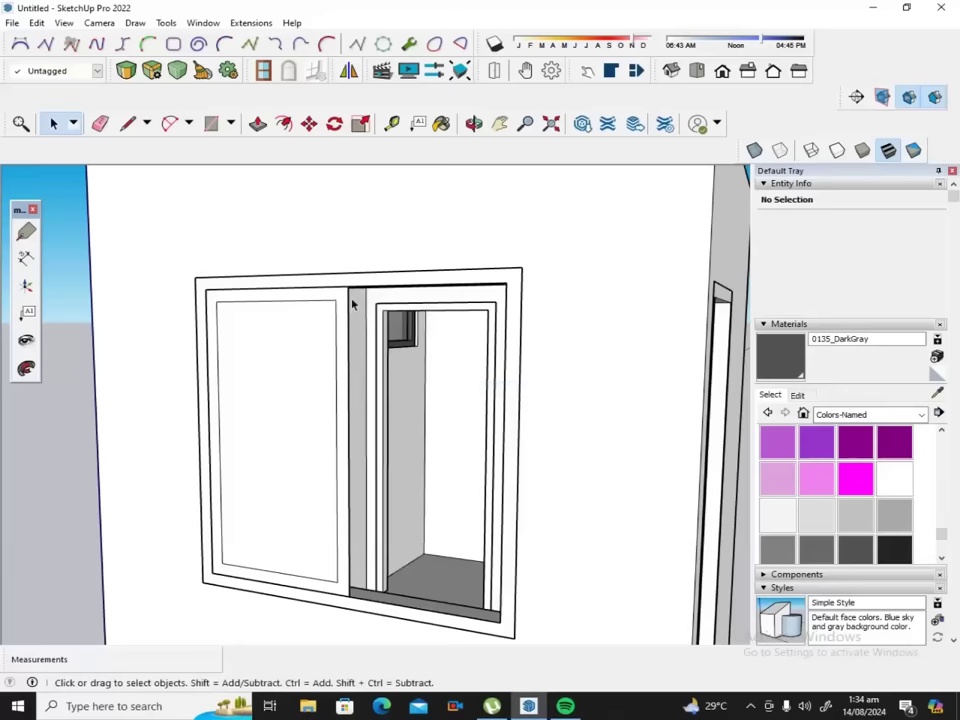
click(264, 368)
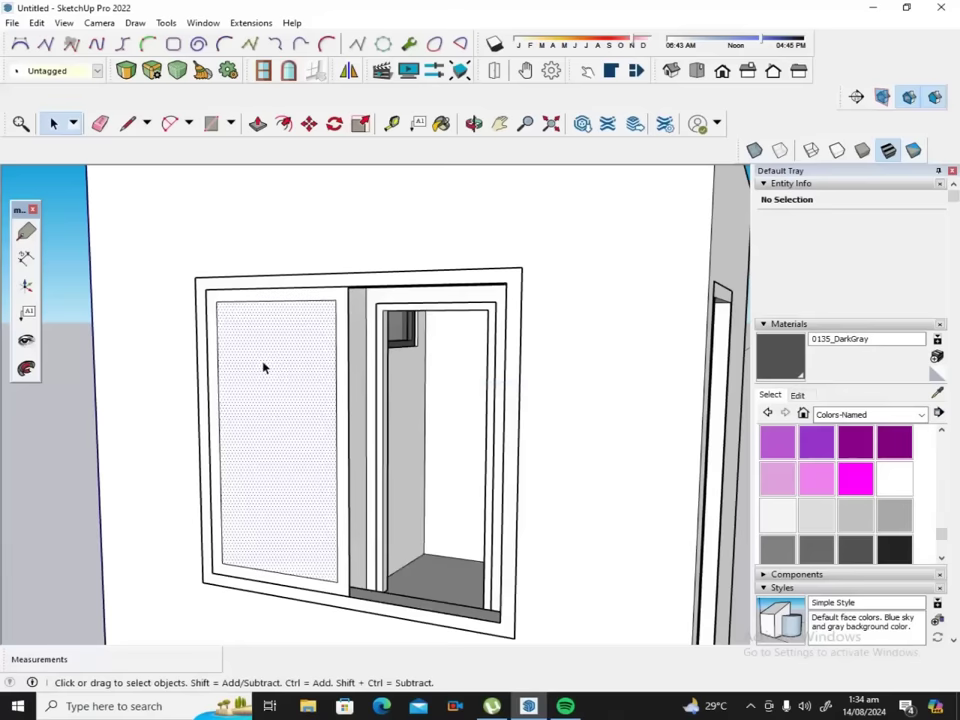
right_click(264, 368)
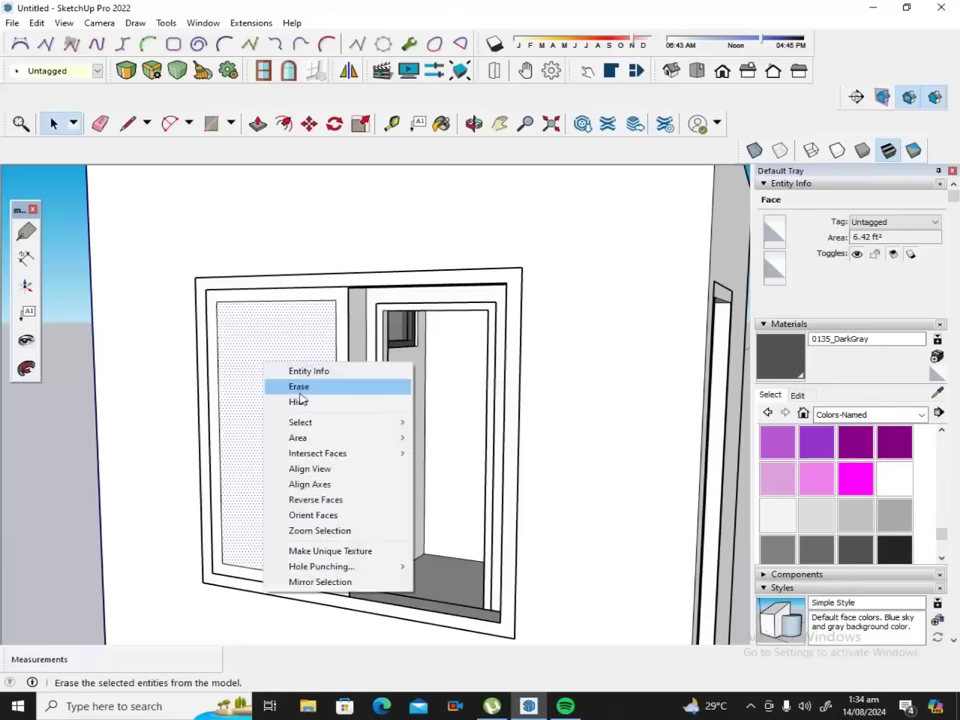
click(302, 389)
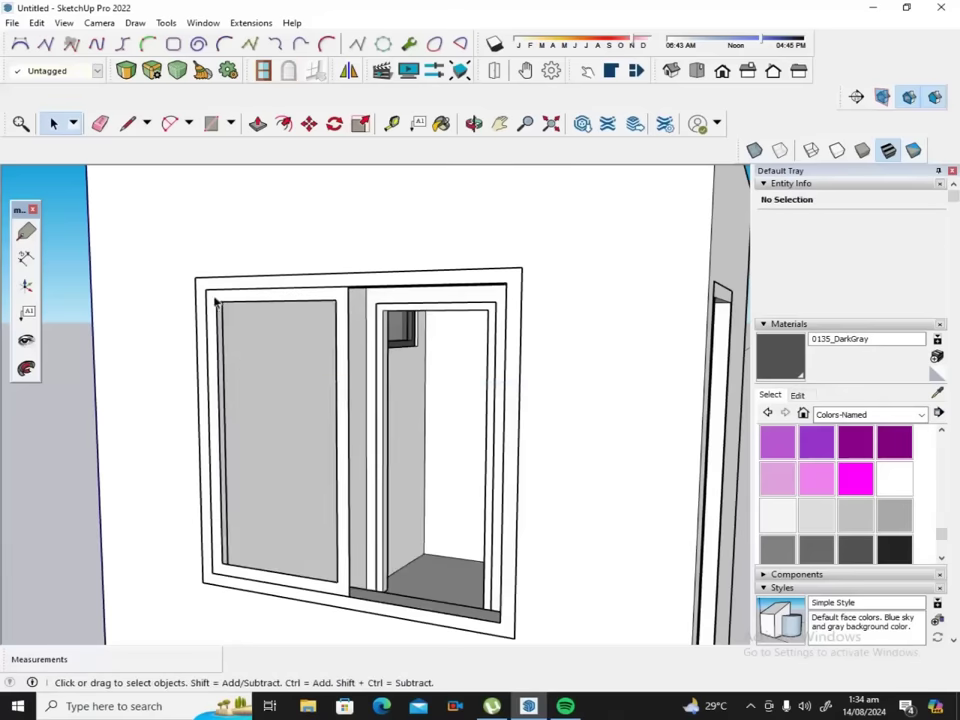
Make the left sash frame geometry into a group.
double_click(220, 570)
right_click(224, 561)
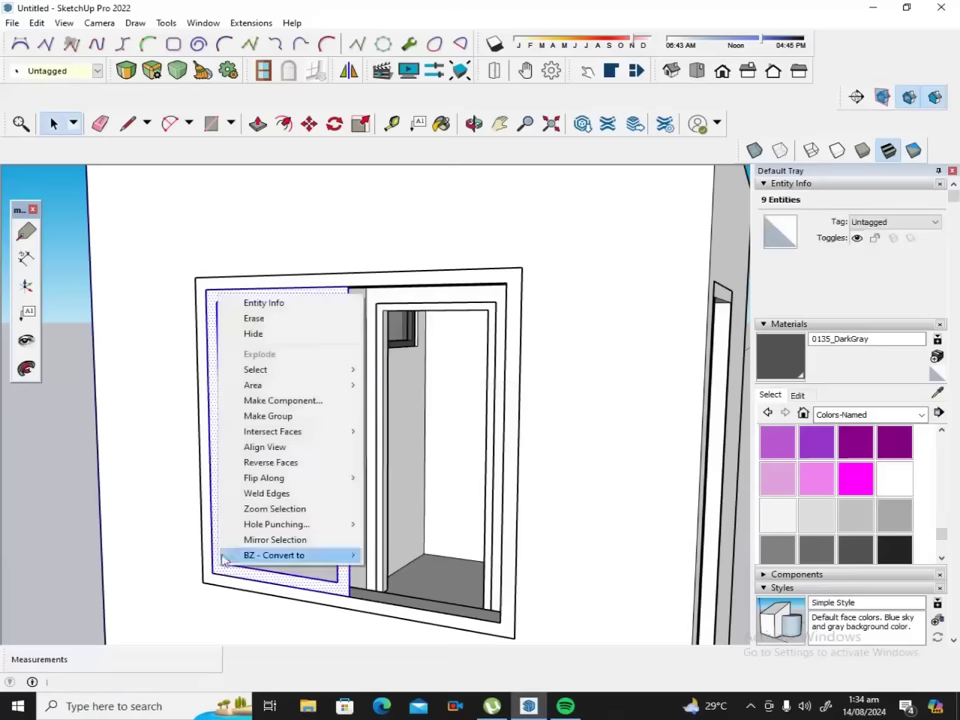
click(268, 418)
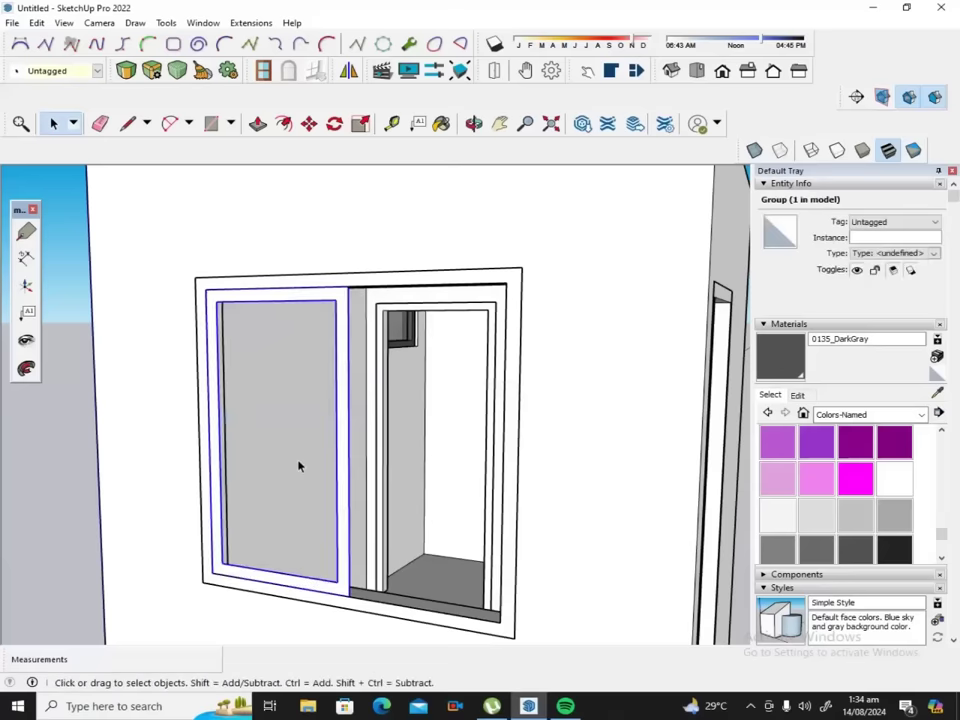
click(475, 123)
Push/pull the left sash frame face out by 1" to give it thickness.
mouse_move(563, 354)
mouse_down()
mouse_move(546, 450)
mouse_move(493, 469)
mouse_up()
scroll(270, 537, up, 2)
scroll(240, 540, up, 2)
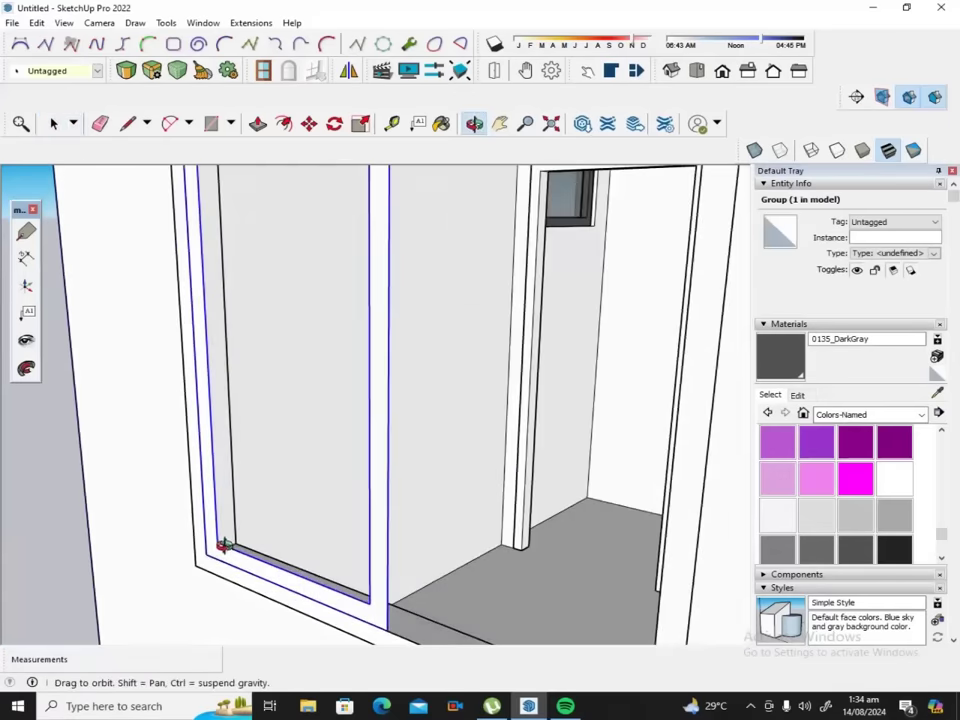
scroll(225, 535, up, 2)
click(258, 123)
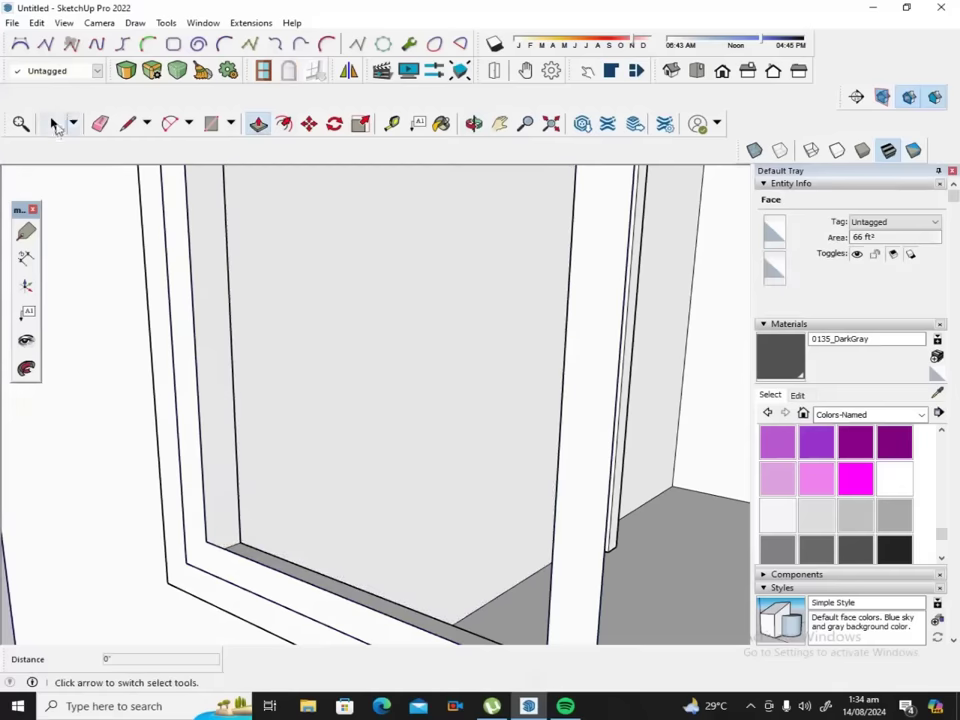
click(54, 123)
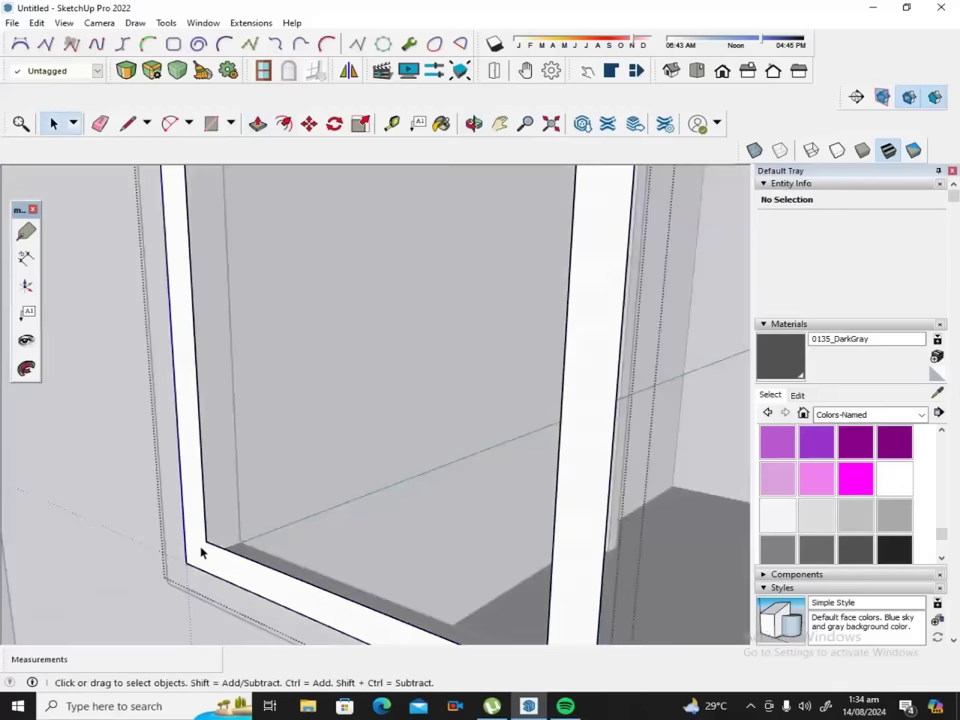
double_click(199, 551)
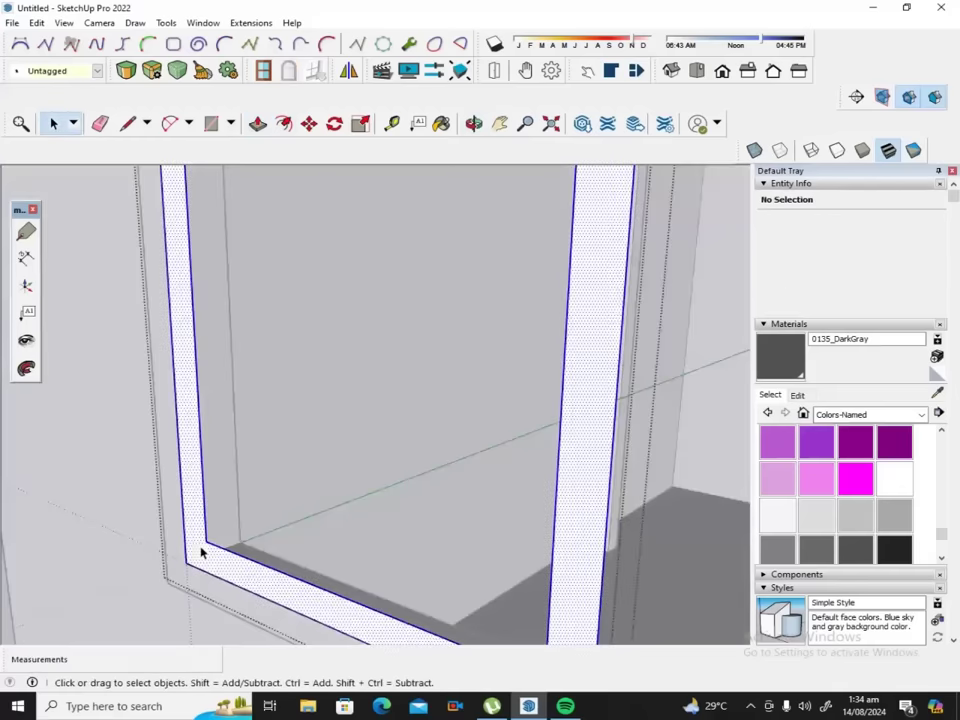
click(258, 123)
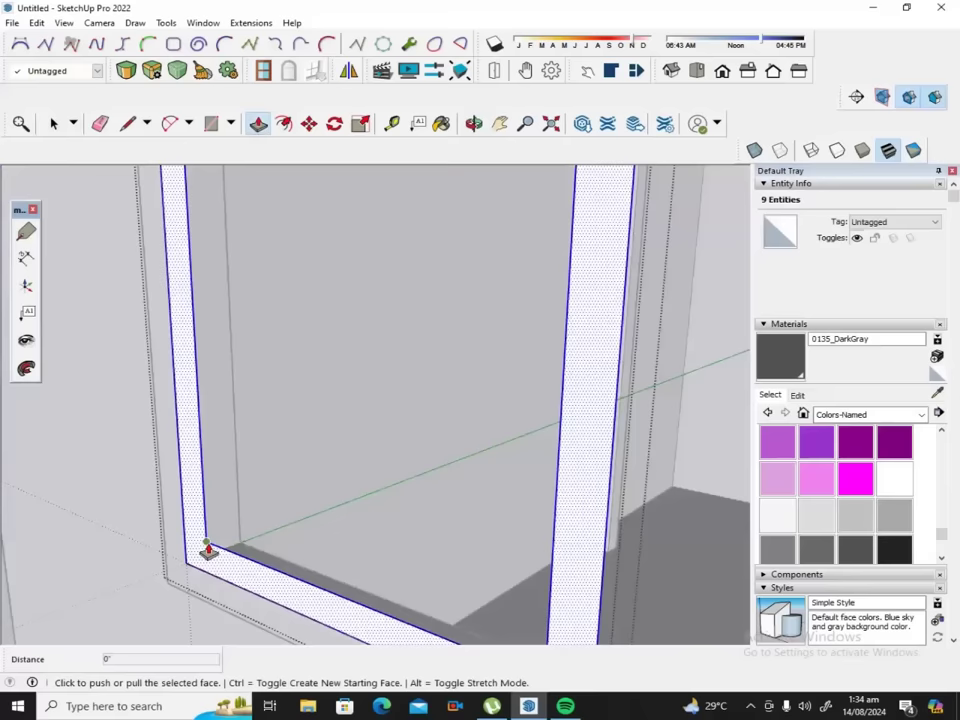
click(207, 550)
text(1)
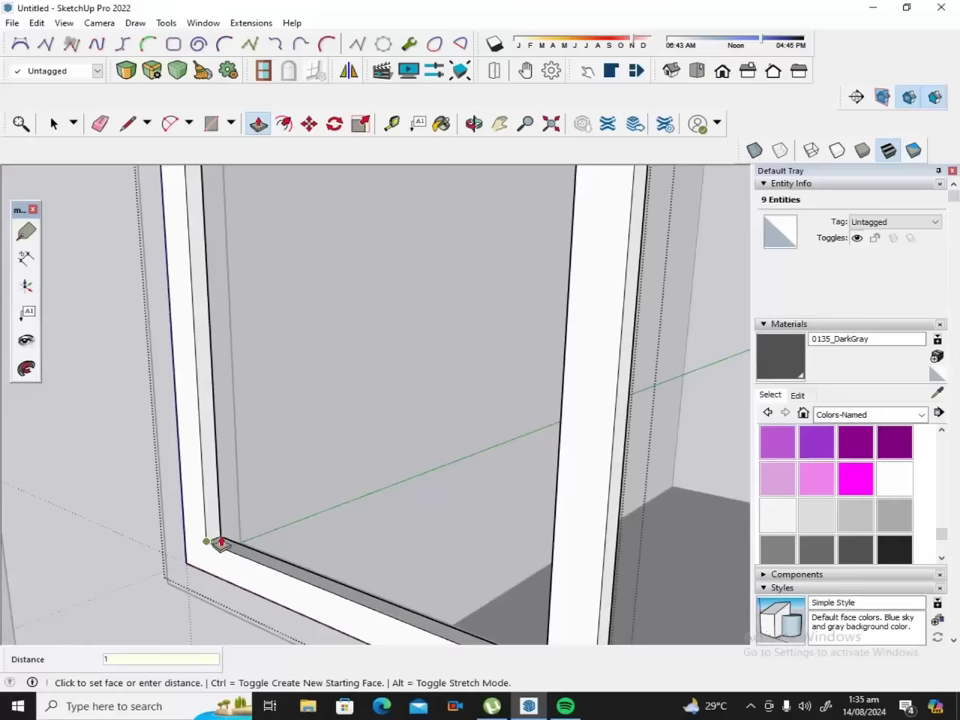
key(Return)
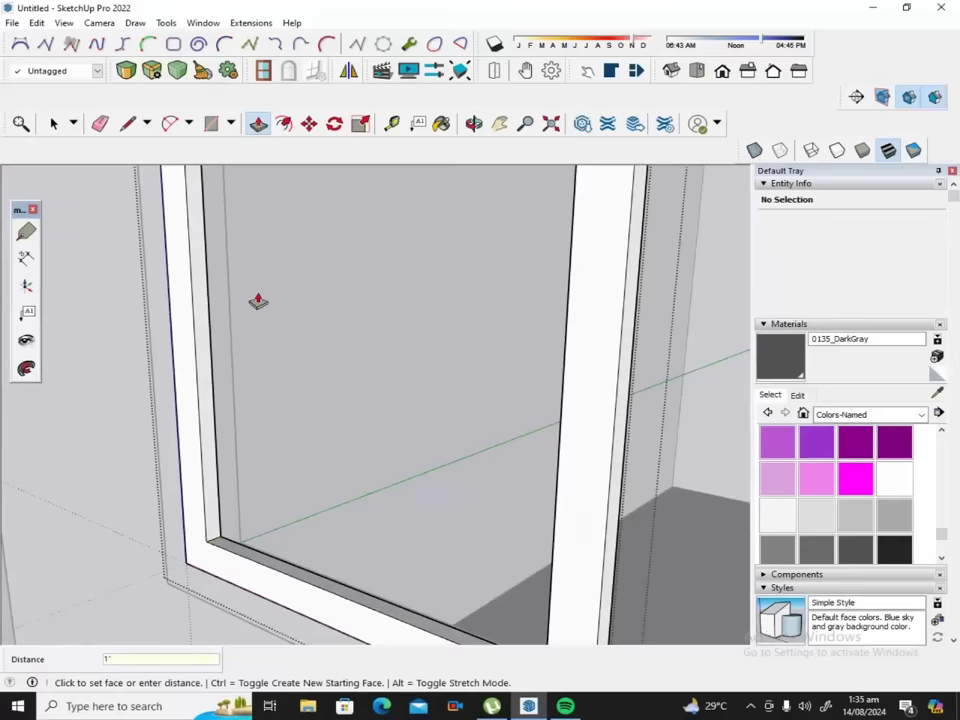
scroll(257, 301, down, 2)
scroll(257, 301, down, 2)
scroll(257, 301, down, 2)
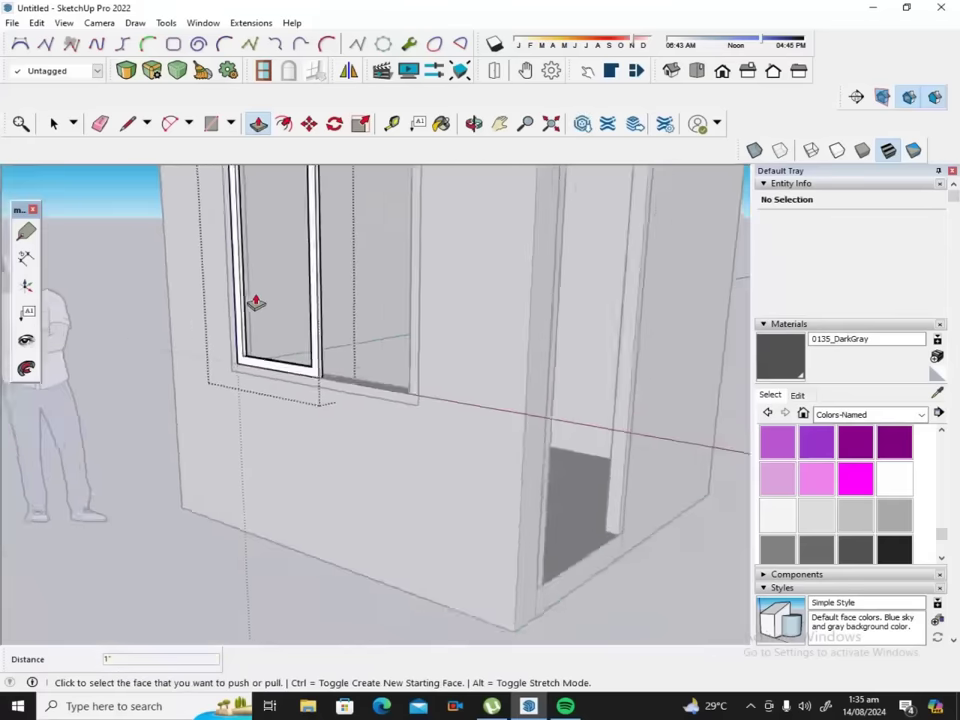
scroll(257, 301, down, 2)
scroll(261, 195, up, 2)
scroll(261, 180, up, 2)
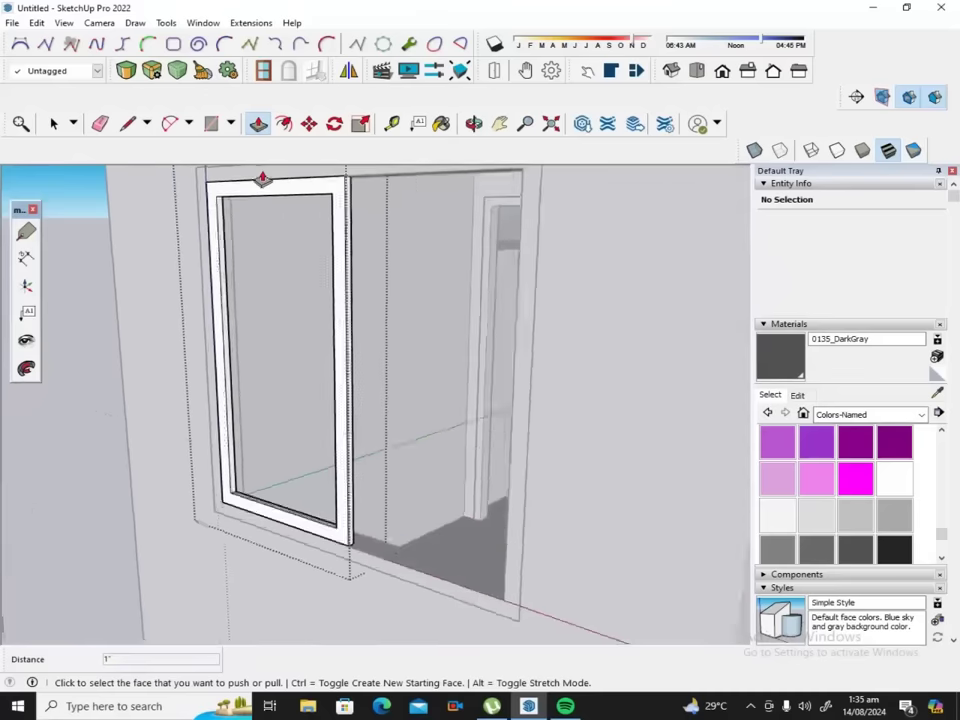
scroll(263, 188, up, 2)
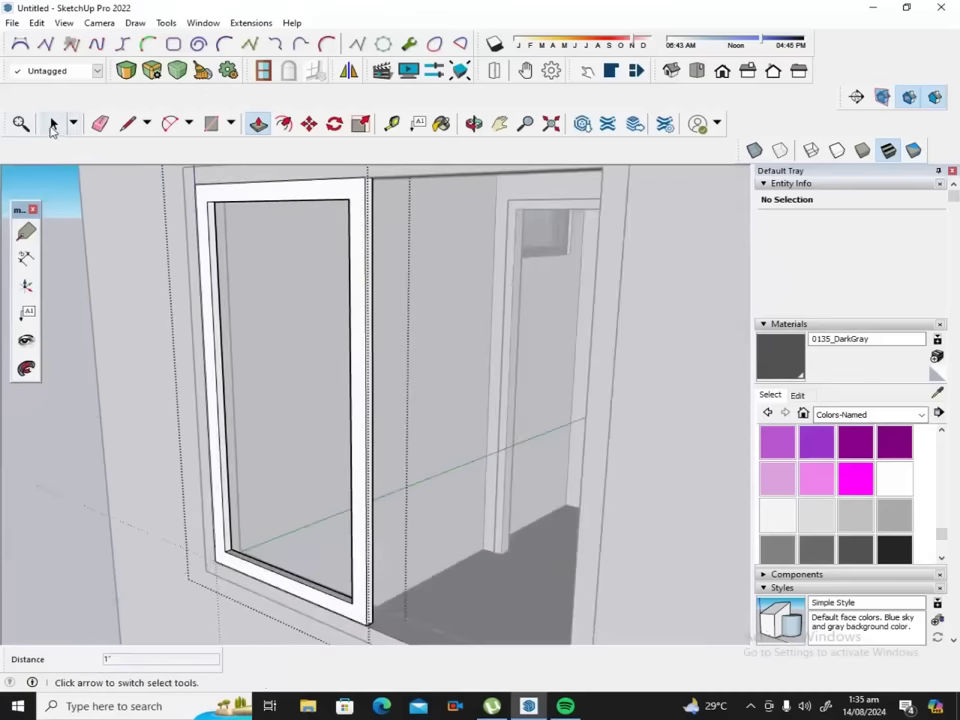
Draw a rectangle face across the left sash opening from its lower-left corner.
click(53, 125)
scroll(150, 268, down, 2)
scroll(152, 268, down, 2)
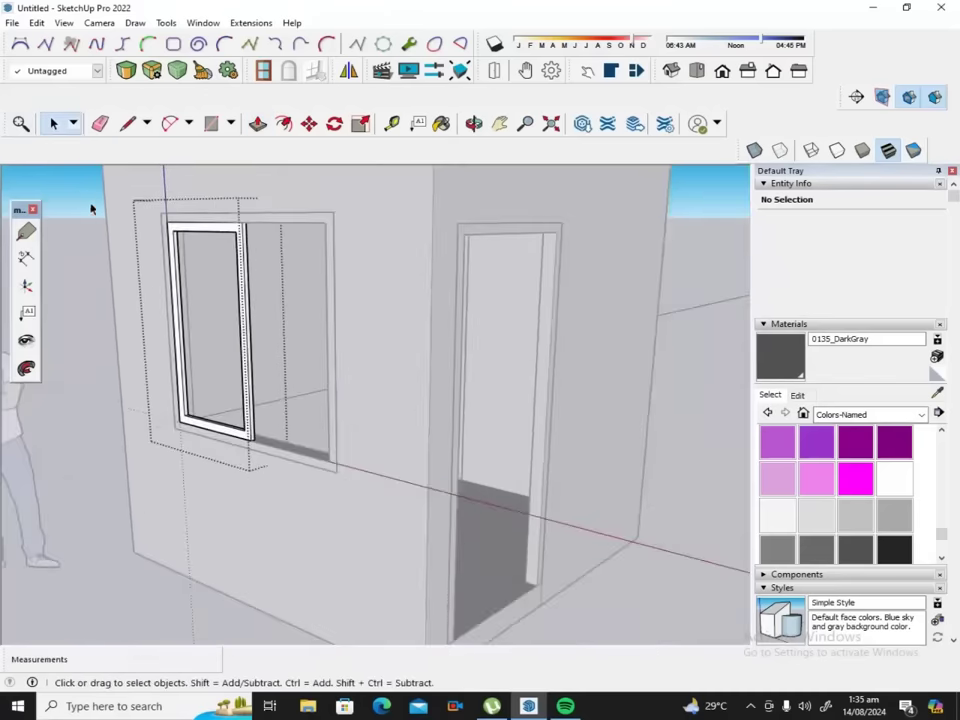
scroll(120, 220, up, 1)
scroll(218, 220, up, 3)
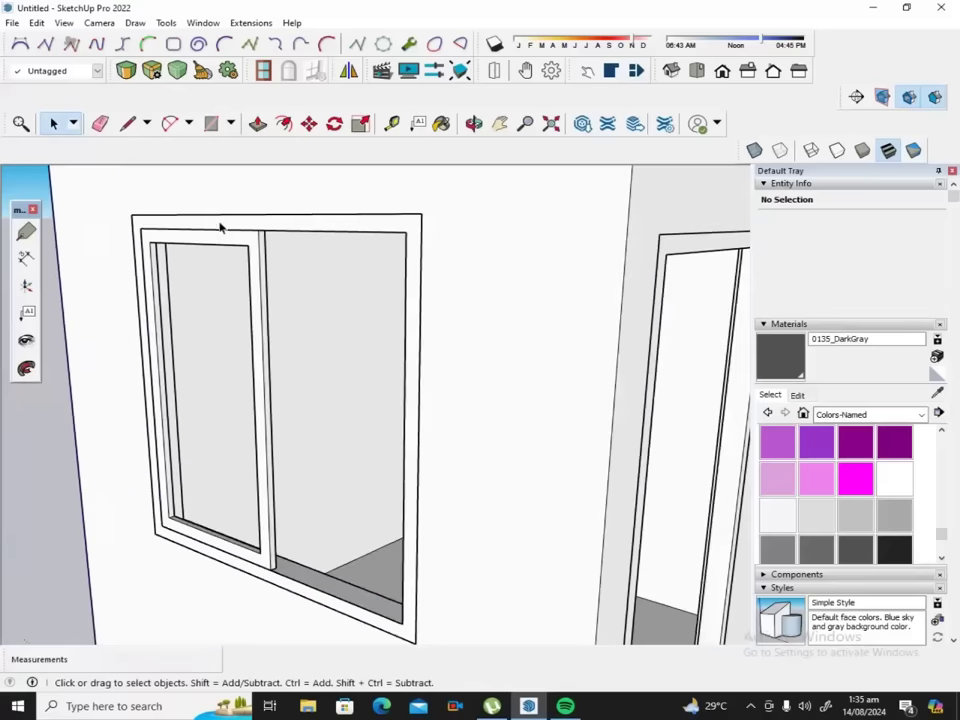
click(232, 245)
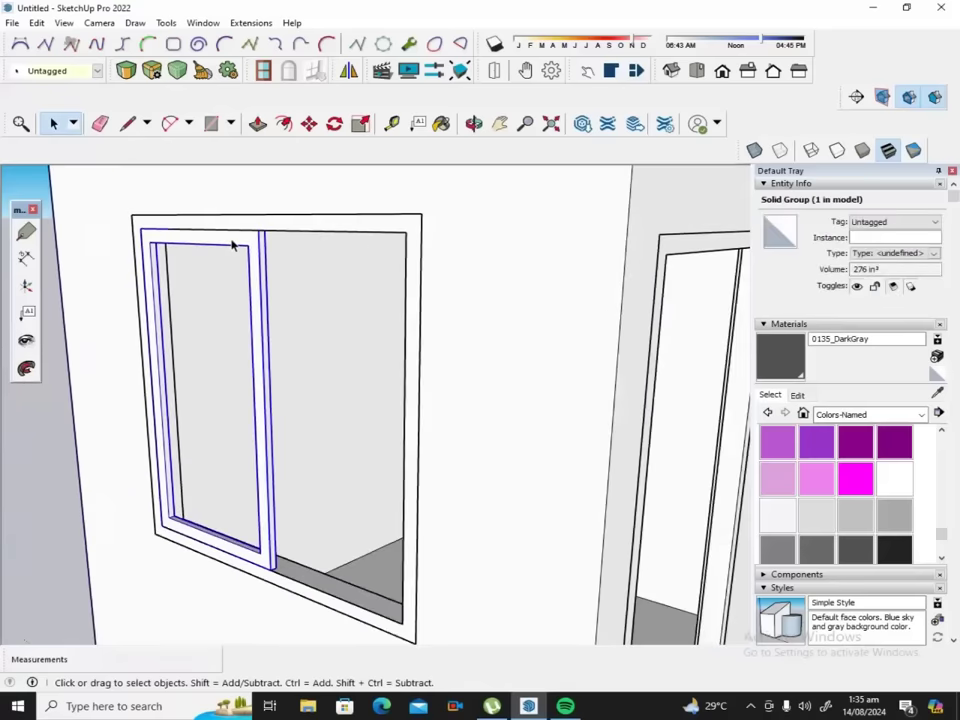
scroll(232, 245, down, 2)
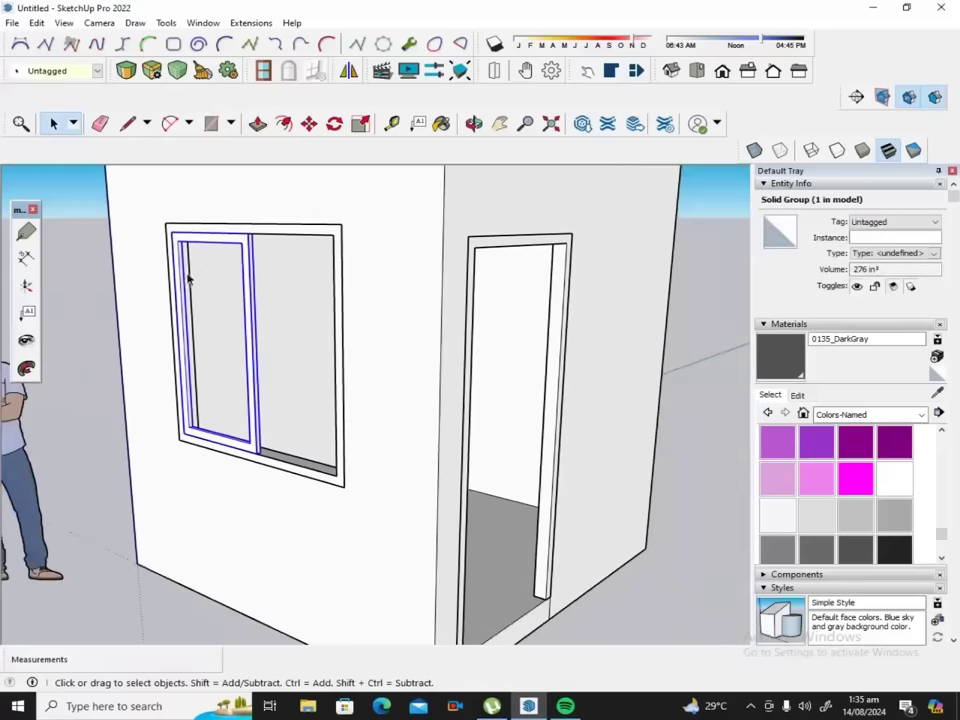
click(40, 180)
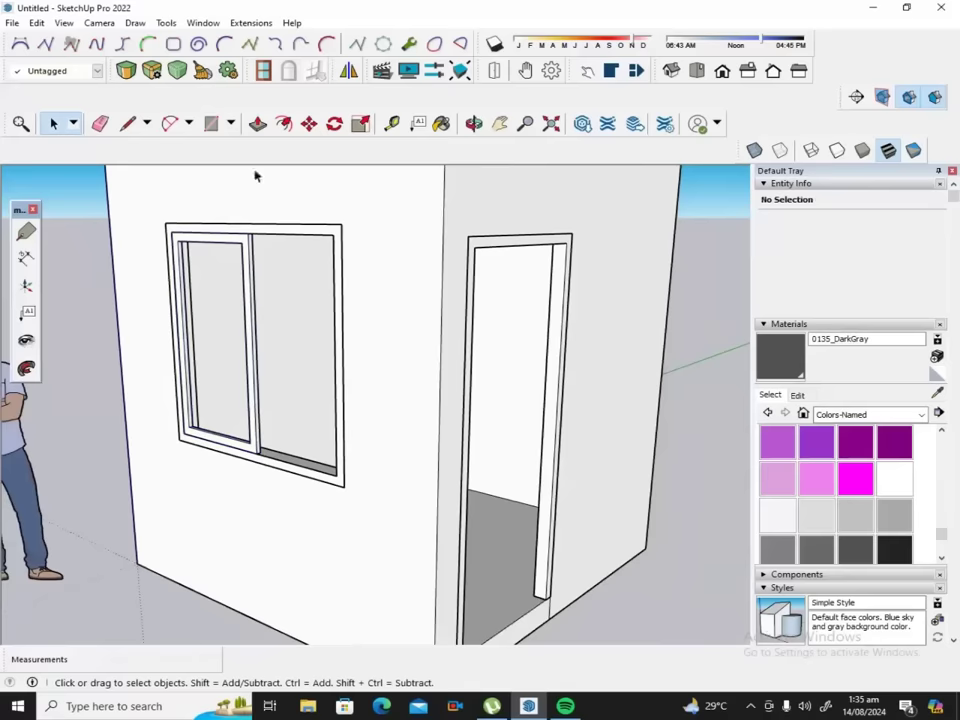
click(211, 123)
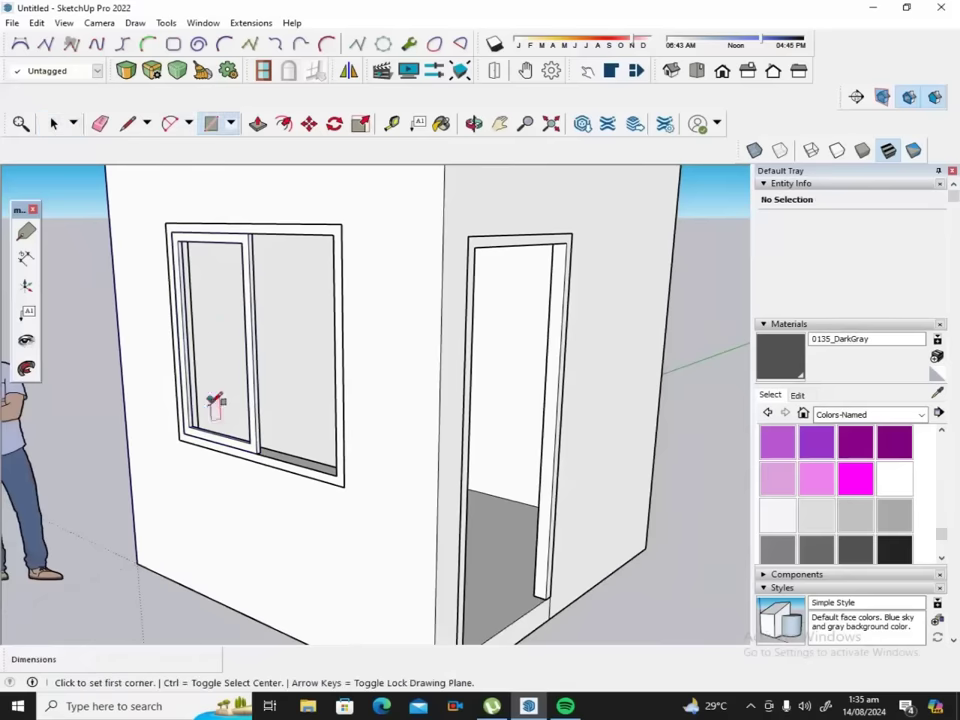
scroll(212, 412, up, 3)
scroll(211, 416, up, 2)
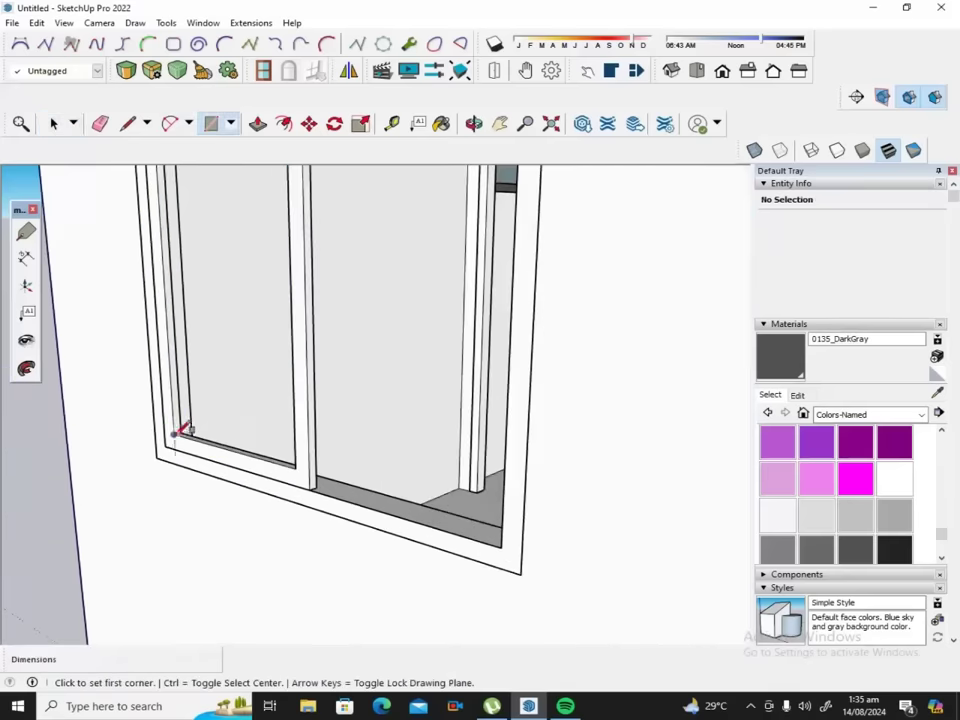
click(176, 433)
scroll(184, 428, down, 3)
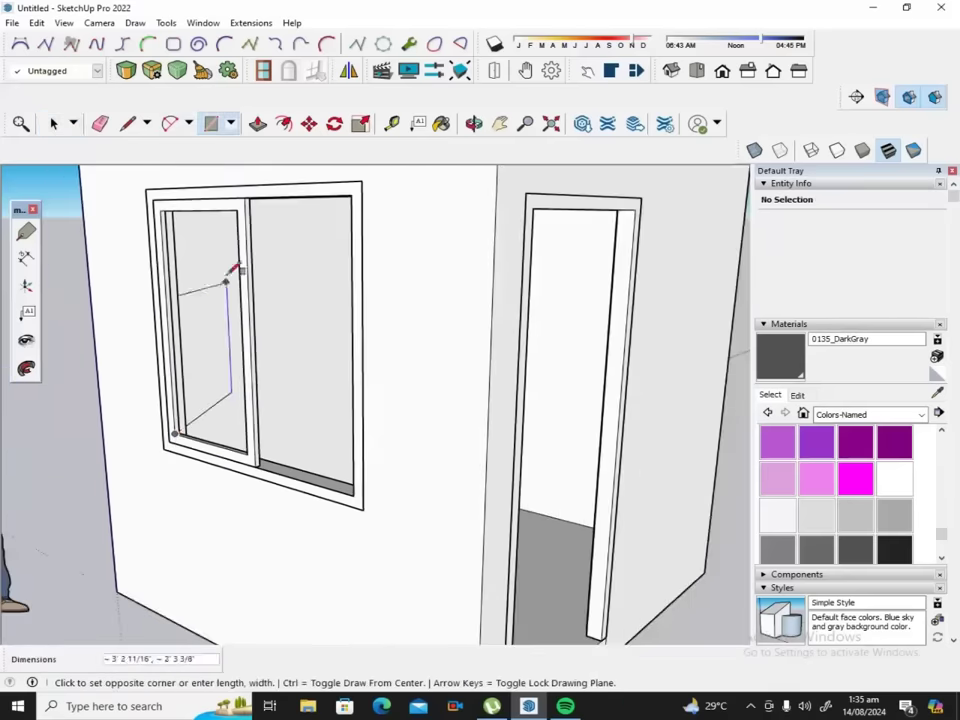
click(240, 207)
scroll(180, 178, up, 2)
scroll(176, 177, up, 2)
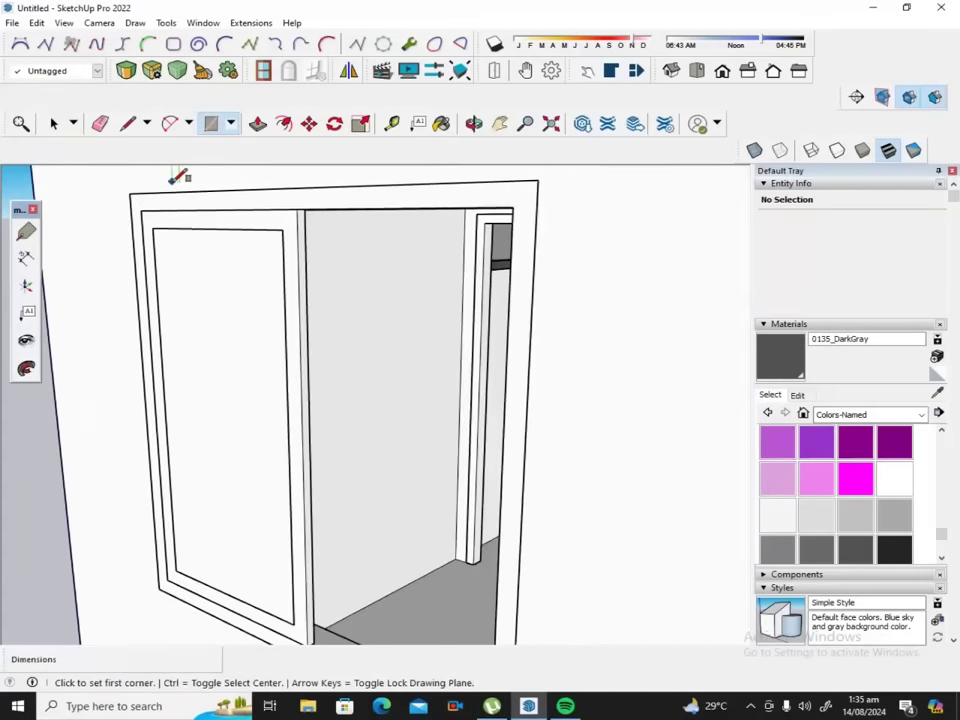
Make the new pane face and its edges into a group.
click(53, 123)
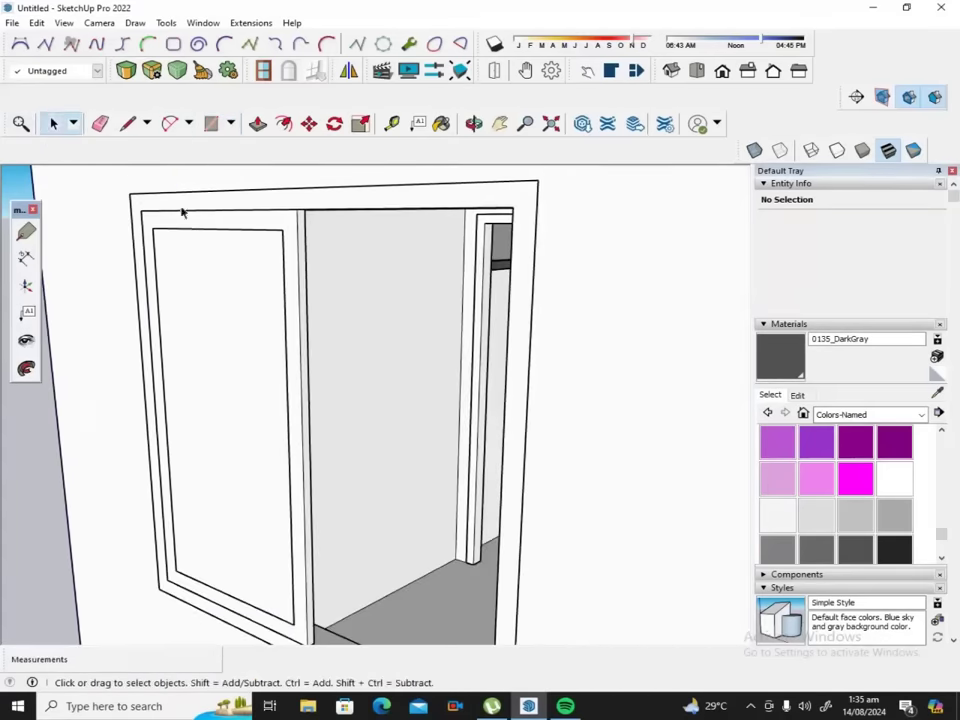
double_click(221, 321)
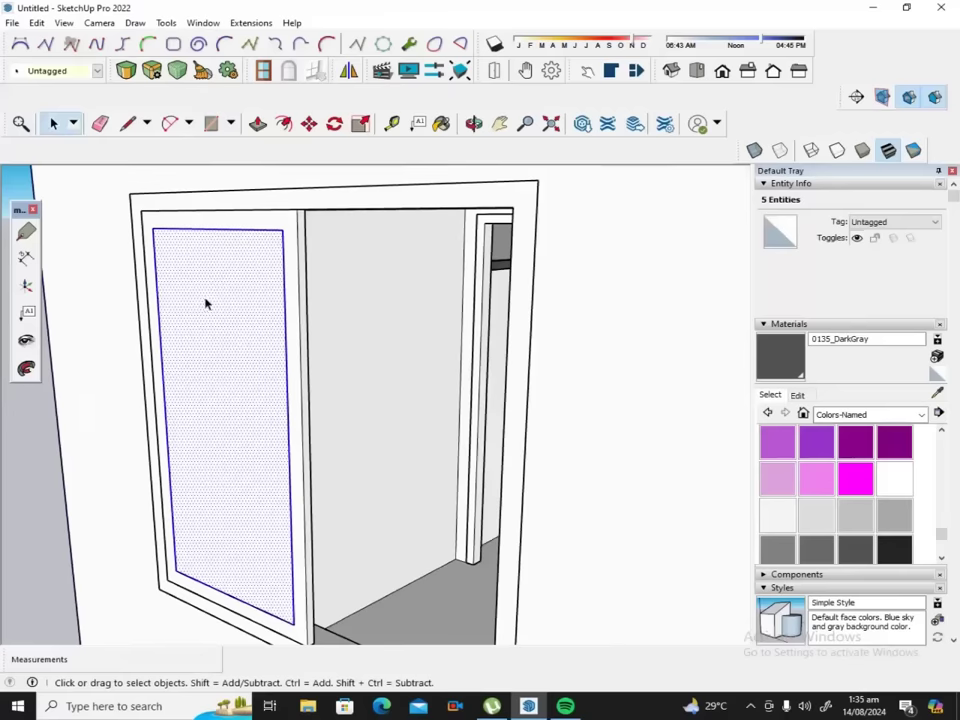
right_click(197, 292)
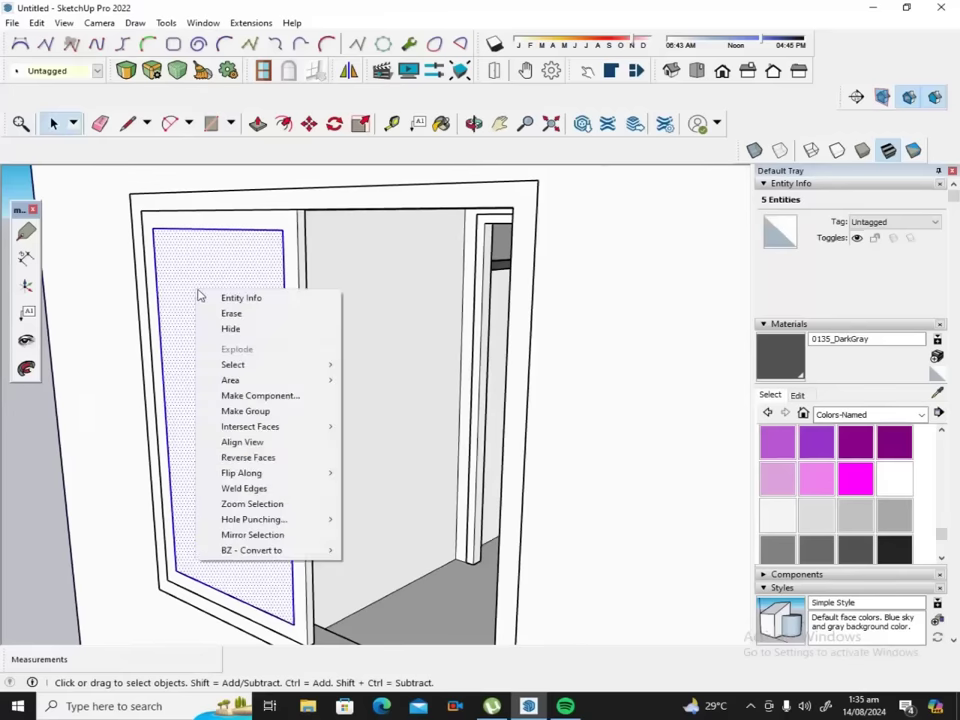
click(247, 411)
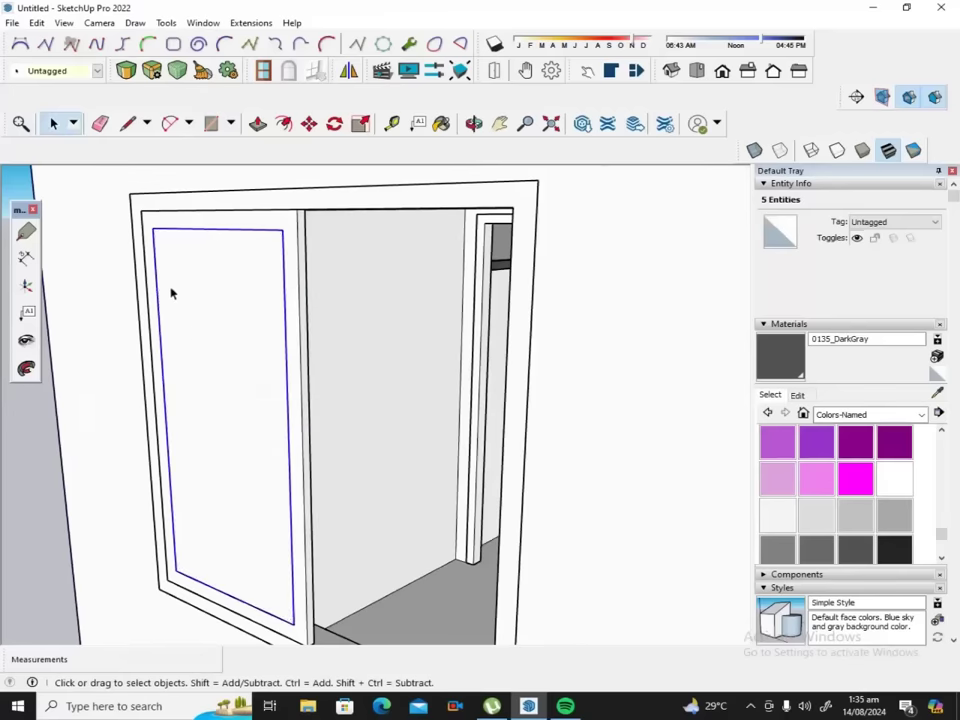
scroll(146, 215, up, 2)
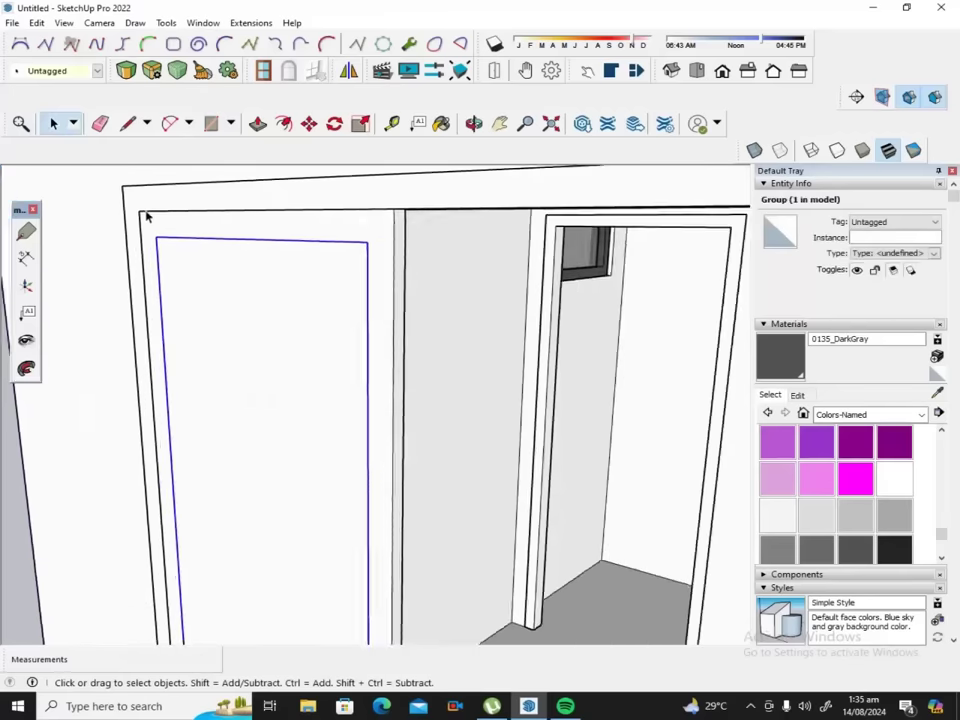
scroll(155, 220, up, 2)
scroll(160, 228, up, 2)
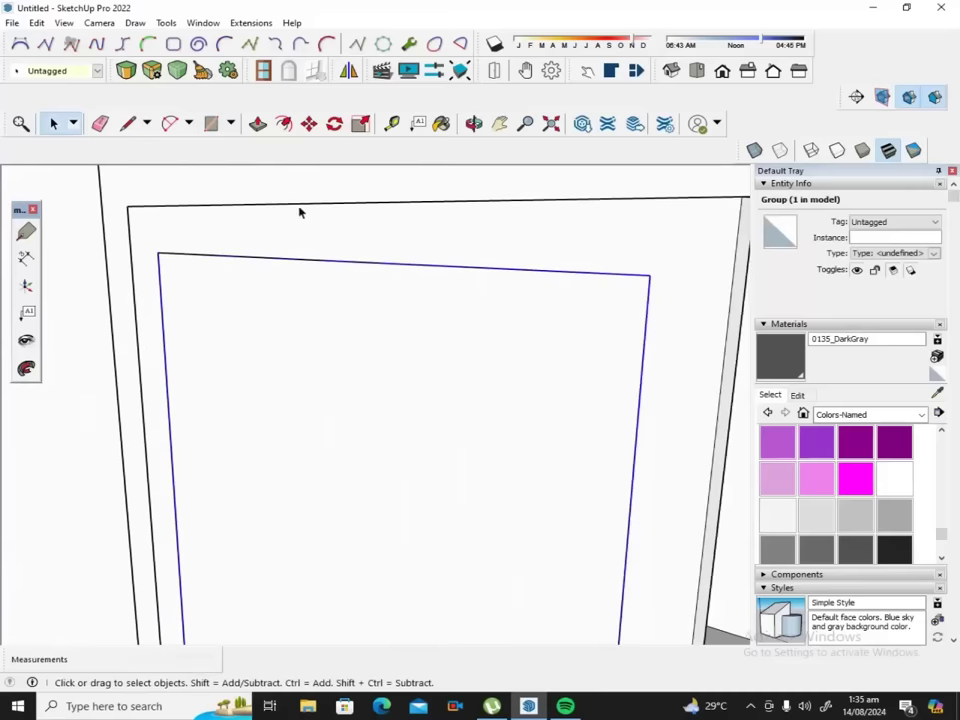
Inside the pane group, move the pane face 1/2" along the green axis.
scroll(290, 209, down, 2)
scroll(290, 209, down, 2)
scroll(290, 209, down, 2)
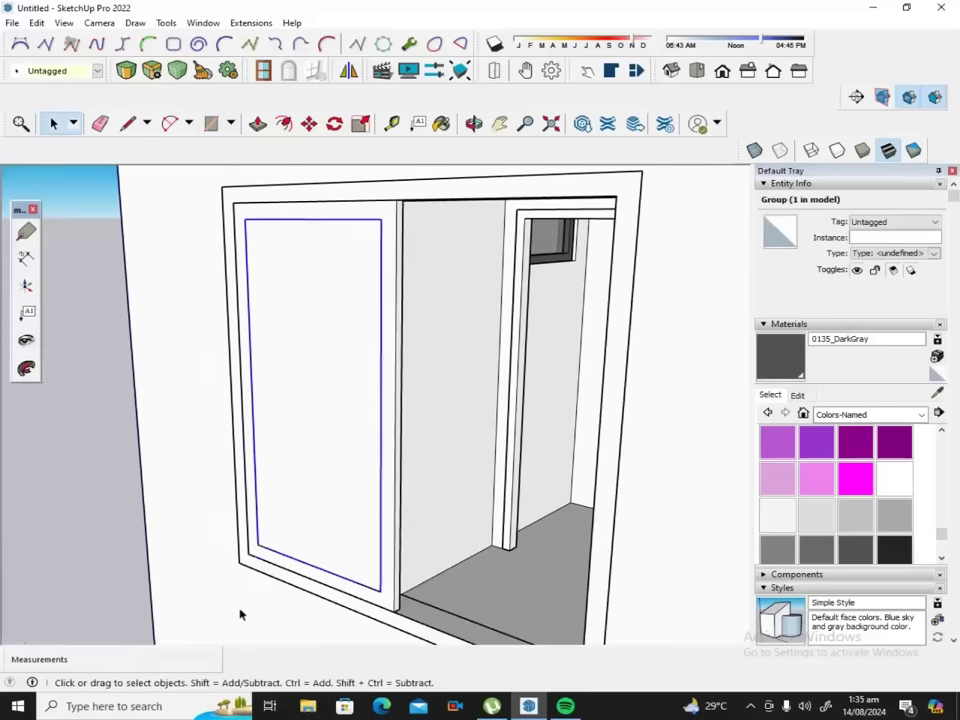
scroll(287, 596, up, 2)
scroll(291, 583, up, 2)
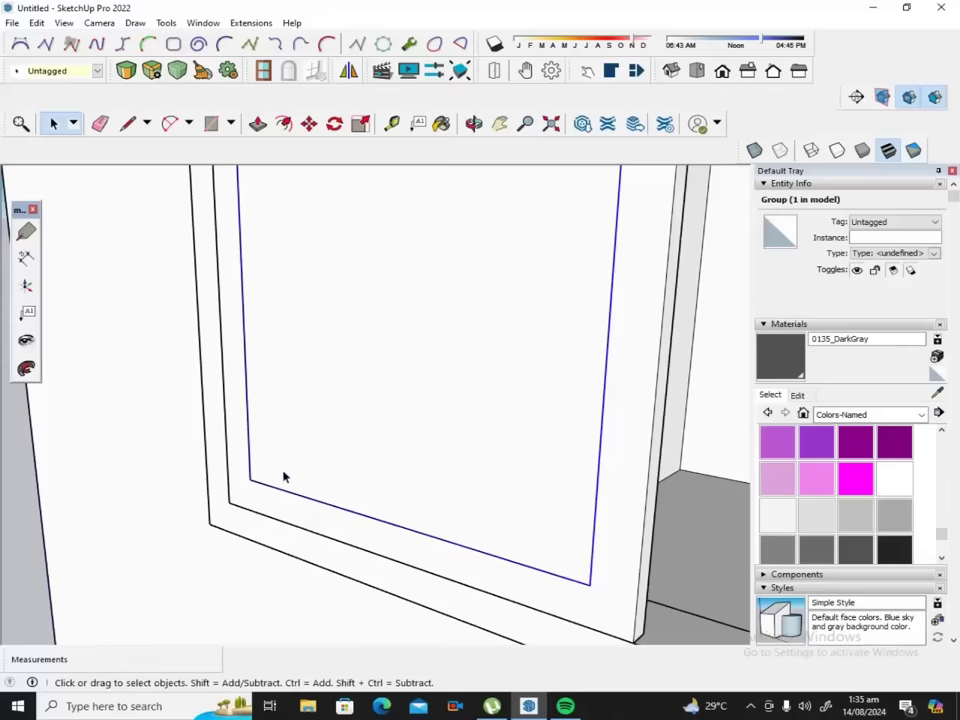
scroll(280, 463, up, 2)
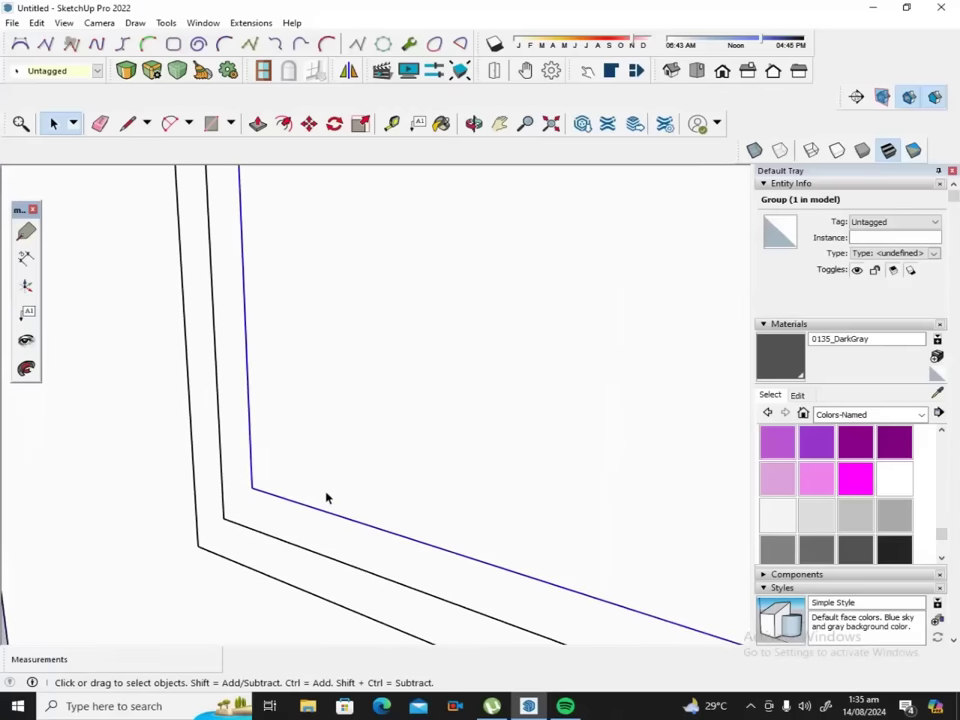
double_click(358, 469)
double_click(358, 469)
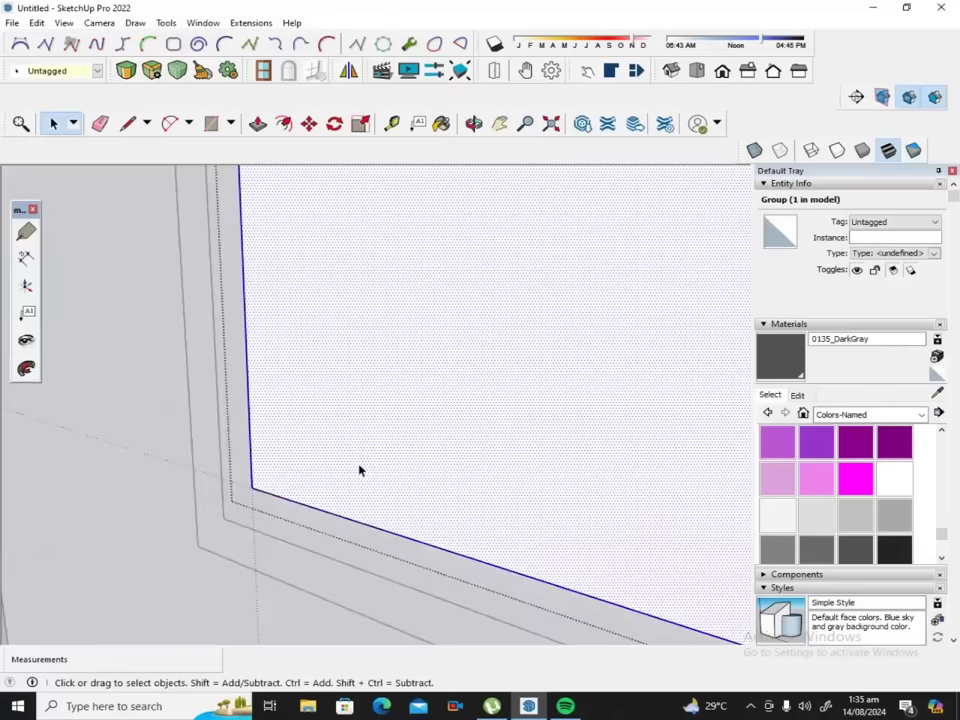
scroll(270, 464, up, 1)
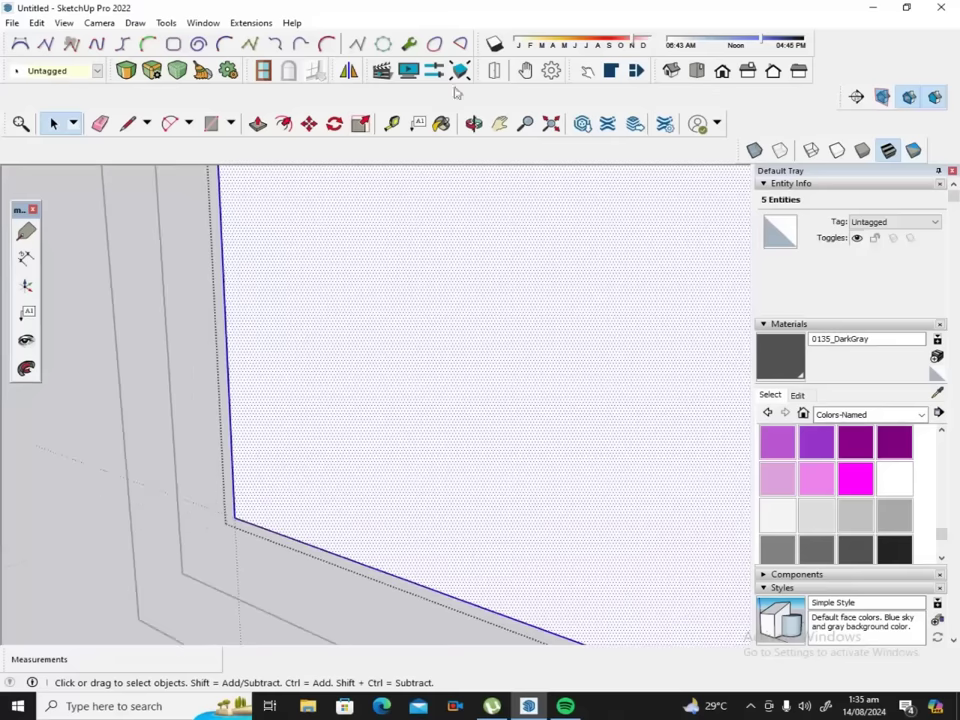
click(308, 124)
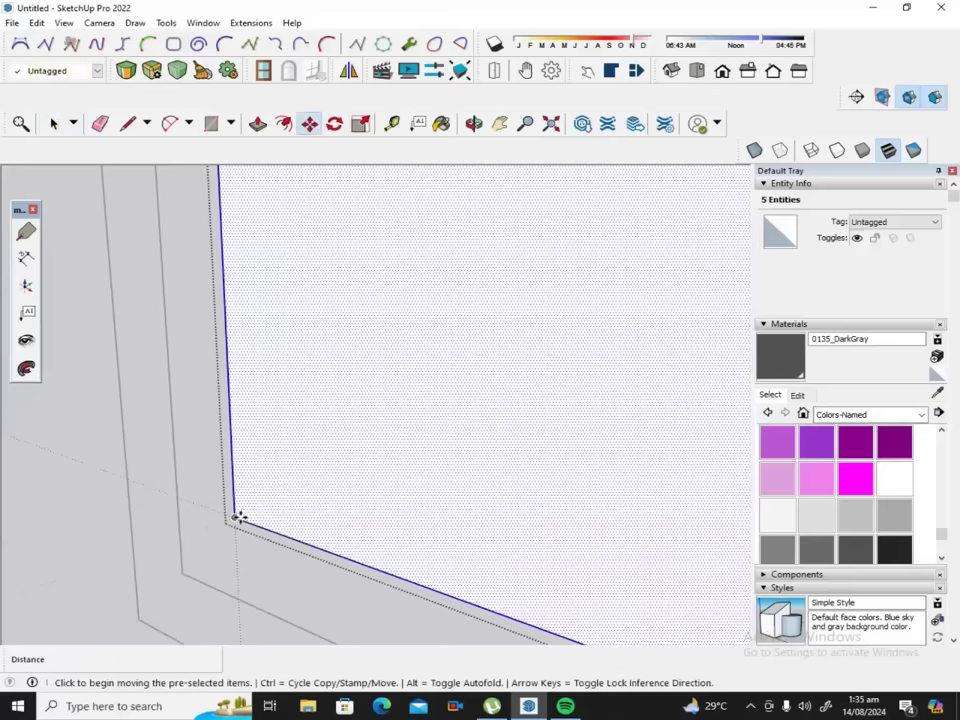
click(240, 518)
text(1)
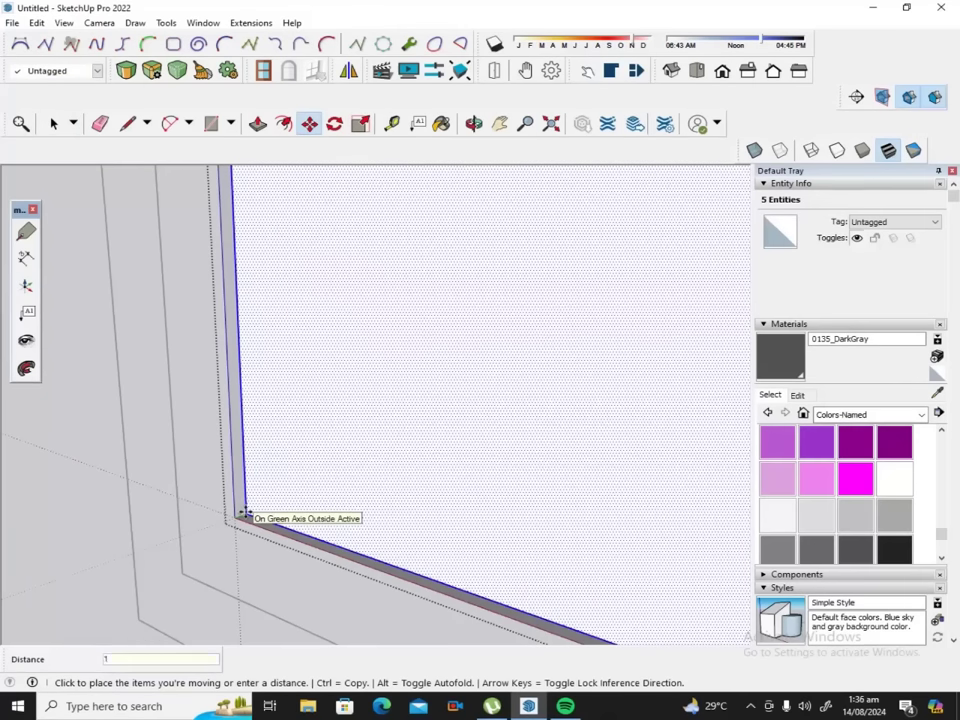
text(/2)
key(Return)
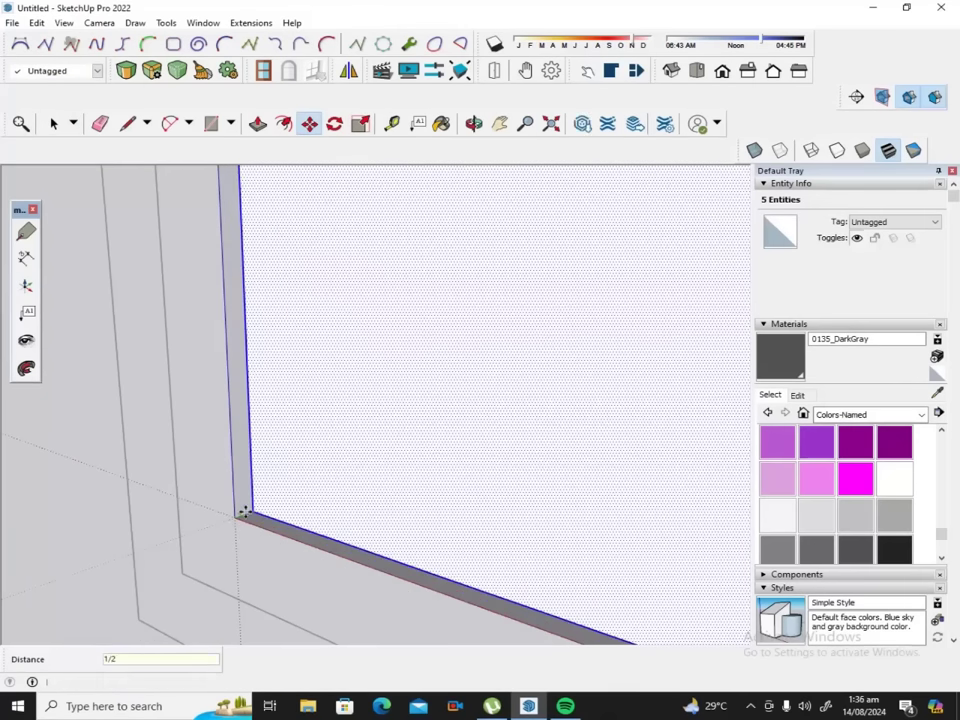
scroll(120, 439, down, 1)
scroll(129, 456, down, 1)
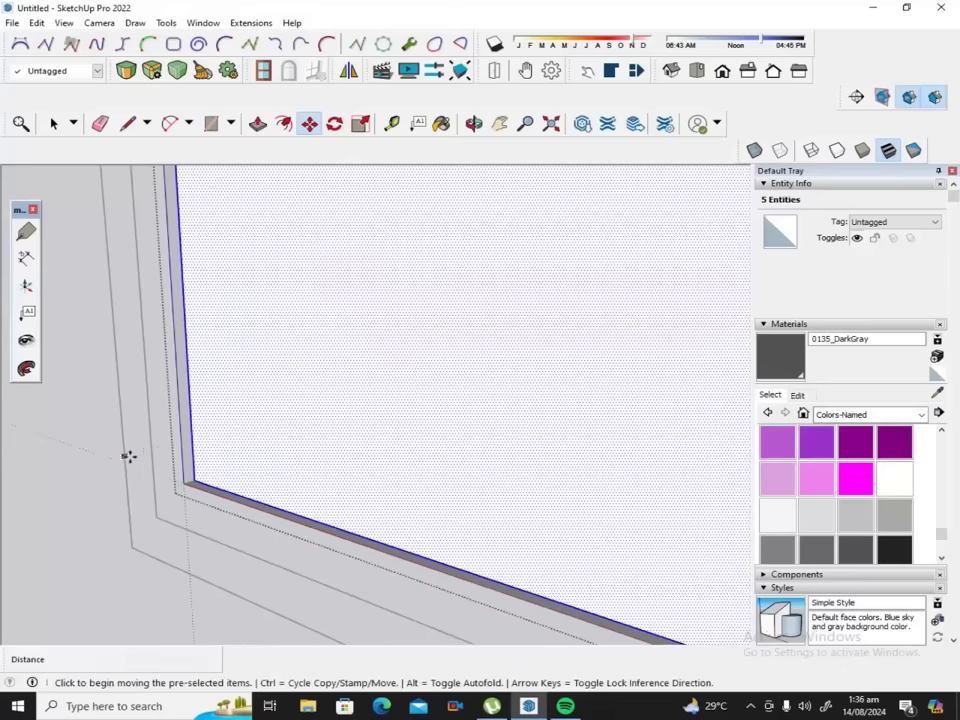
scroll(199, 465, down, 2)
scroll(200, 466, down, 2)
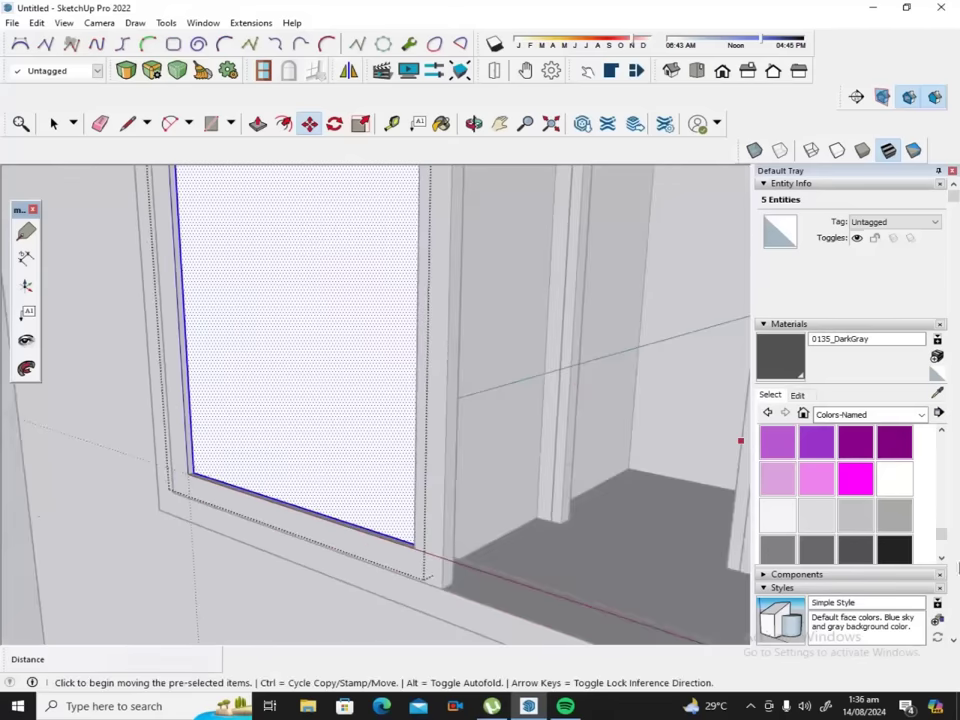
Paint the pane with Translucent Glass Gray from the Glass and Mirrors library.
click(922, 414)
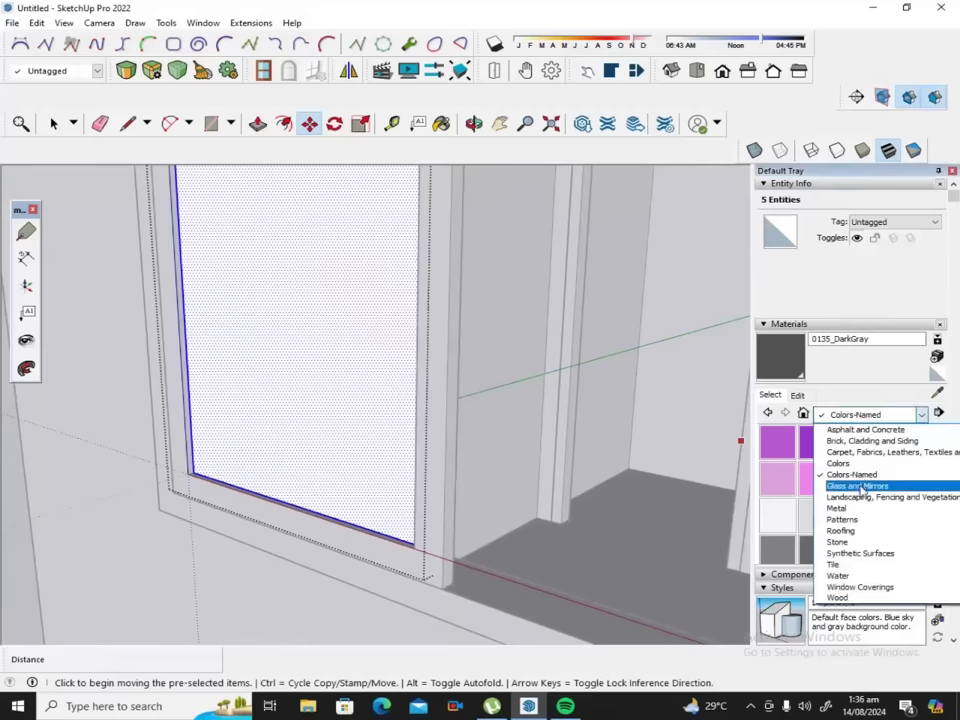
click(862, 486)
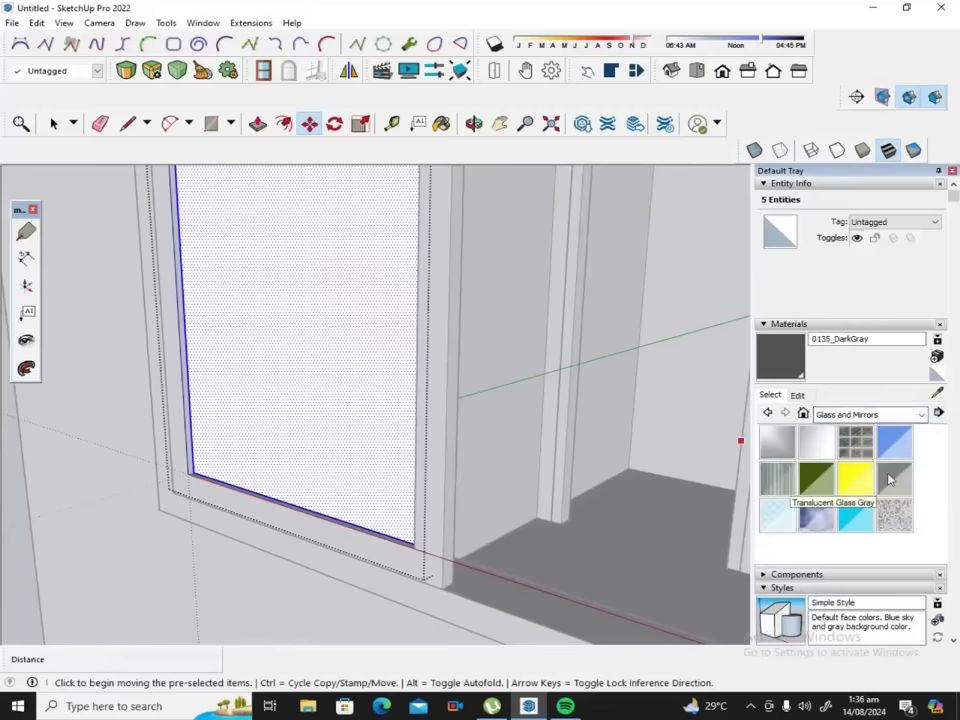
click(894, 477)
click(312, 372)
scroll(315, 373, down, 1)
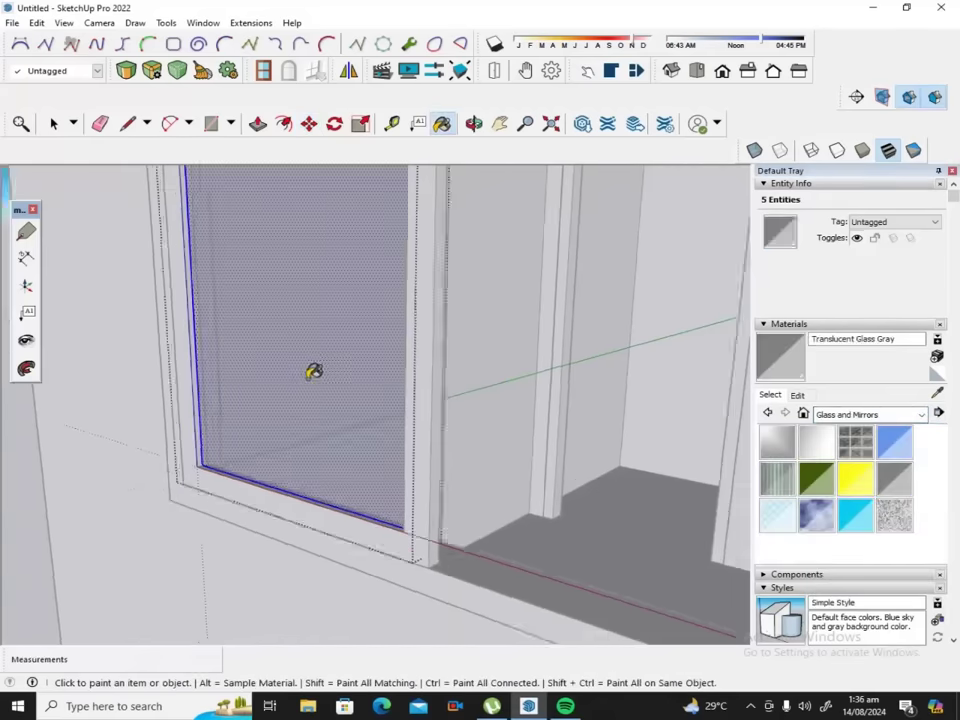
scroll(317, 375, down, 2)
scroll(318, 375, down, 1)
scroll(318, 375, down, 2)
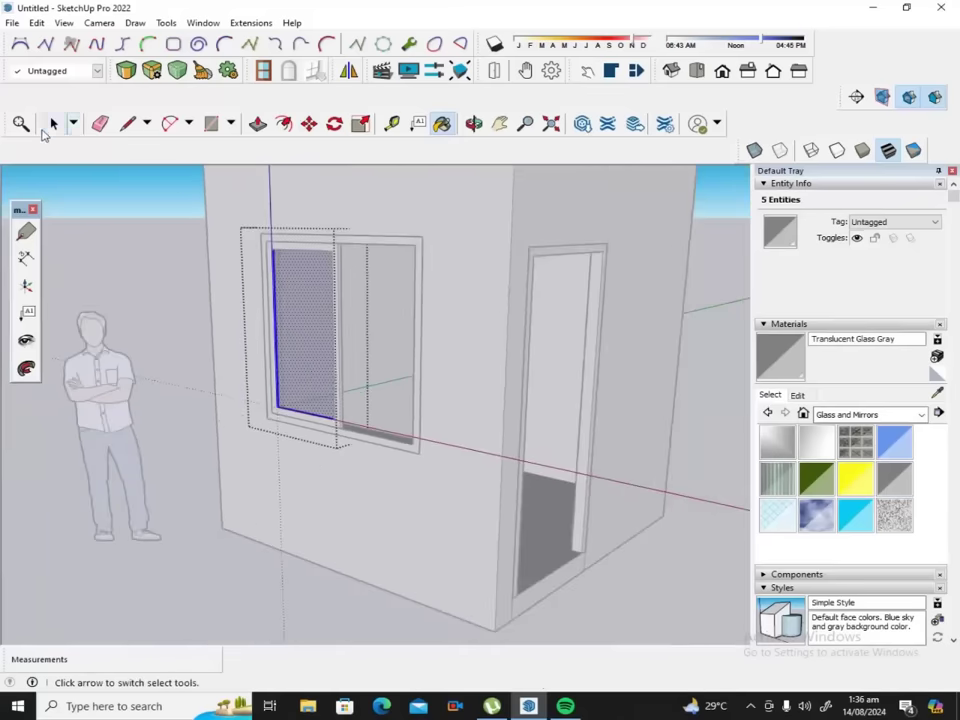
Exit the pane group's editing context back to the model.
click(50, 126)
click(135, 203)
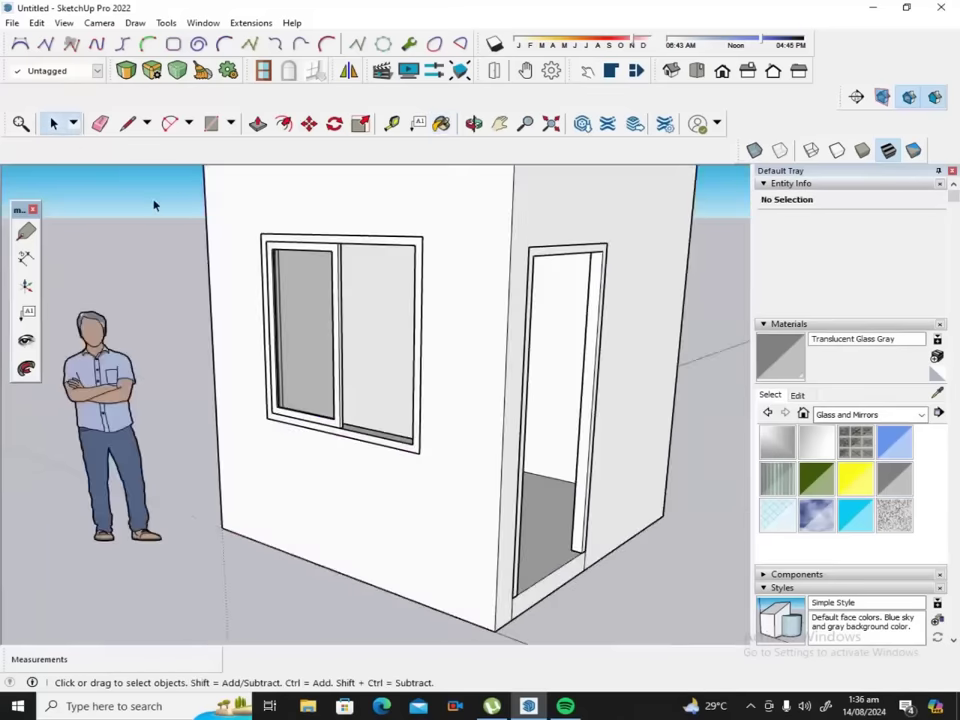
scroll(364, 227, up, 1)
scroll(358, 216, up, 1)
scroll(358, 216, up, 1)
scroll(359, 219, down, 1)
scroll(359, 219, down, 1)
scroll(359, 219, down, 1)
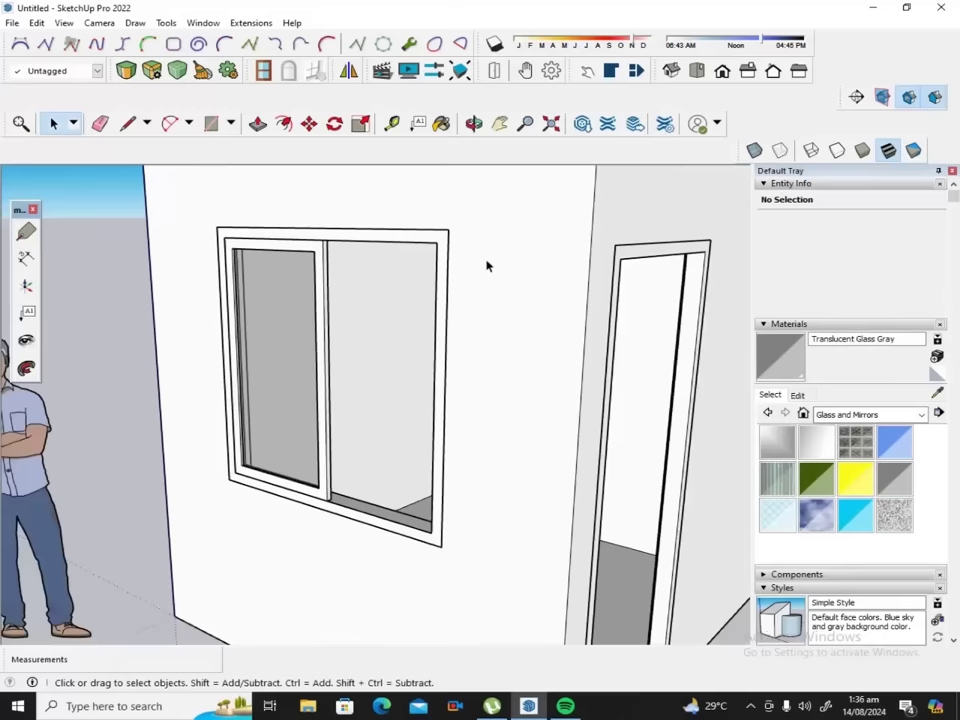
scroll(363, 505, up, 3)
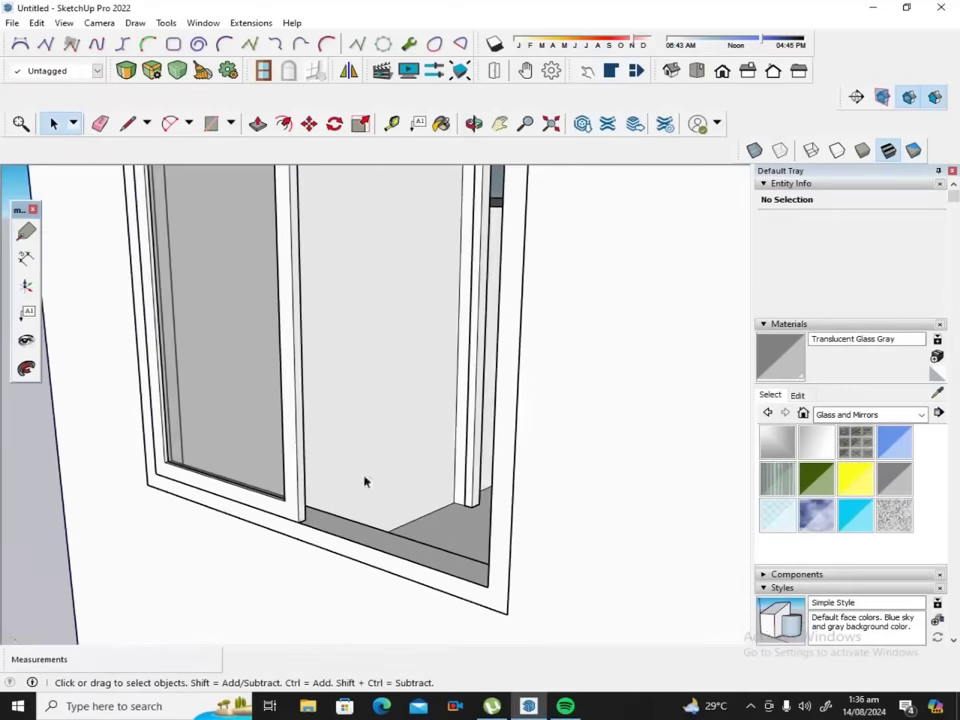
scroll(283, 533, up, 2)
scroll(280, 481, down, 2)
scroll(280, 481, down, 1)
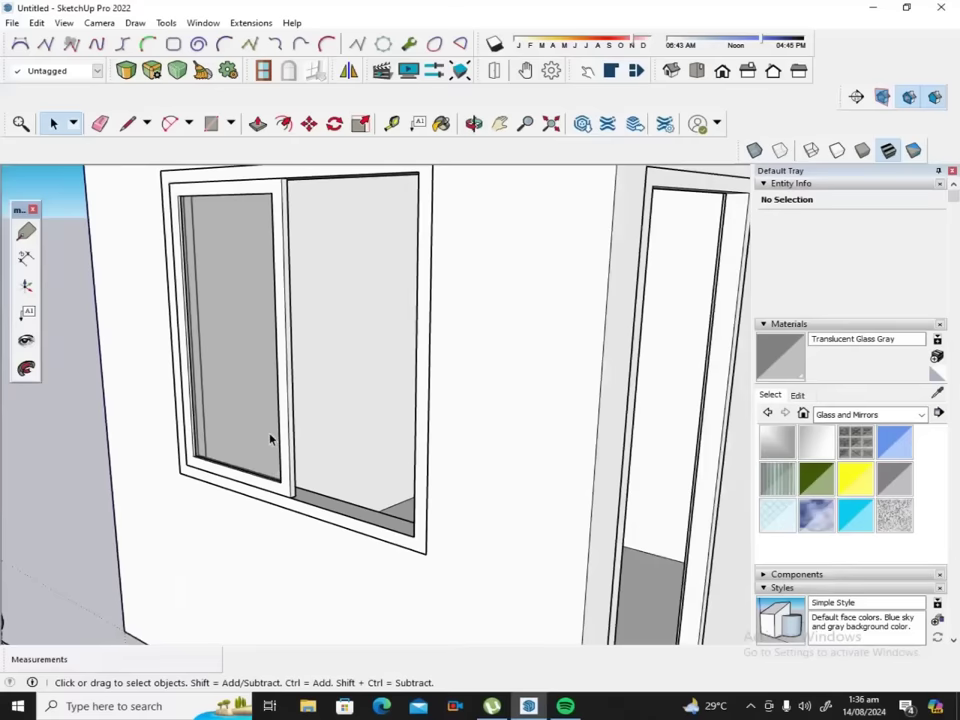
scroll(270, 440, down, 1)
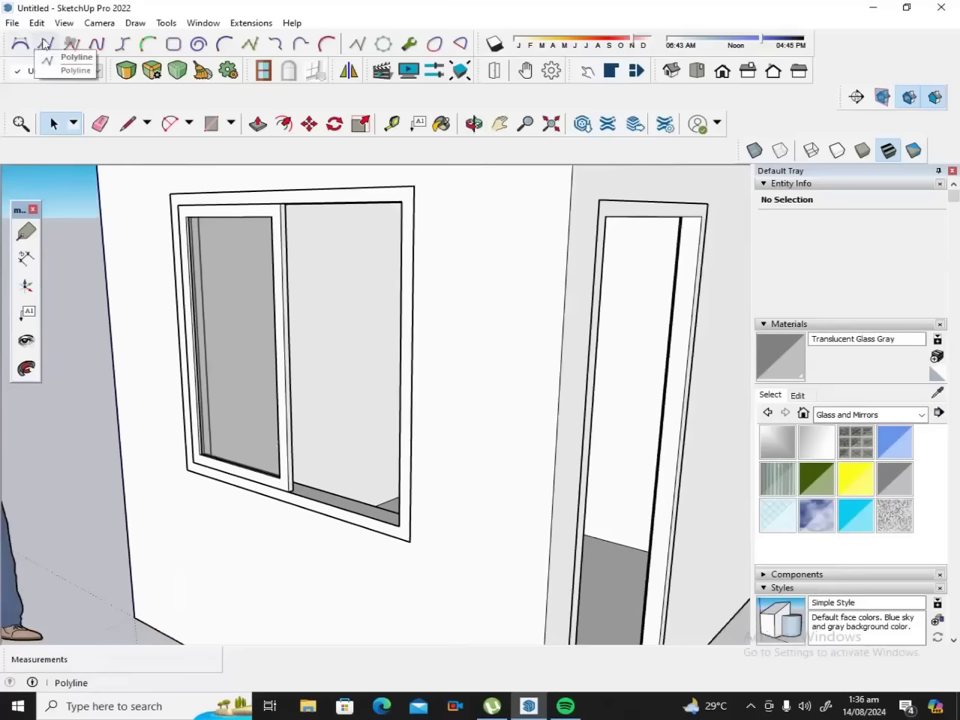
Use File > Import to bring in the Untitled (3) model from the download folder.
click(33, 24)
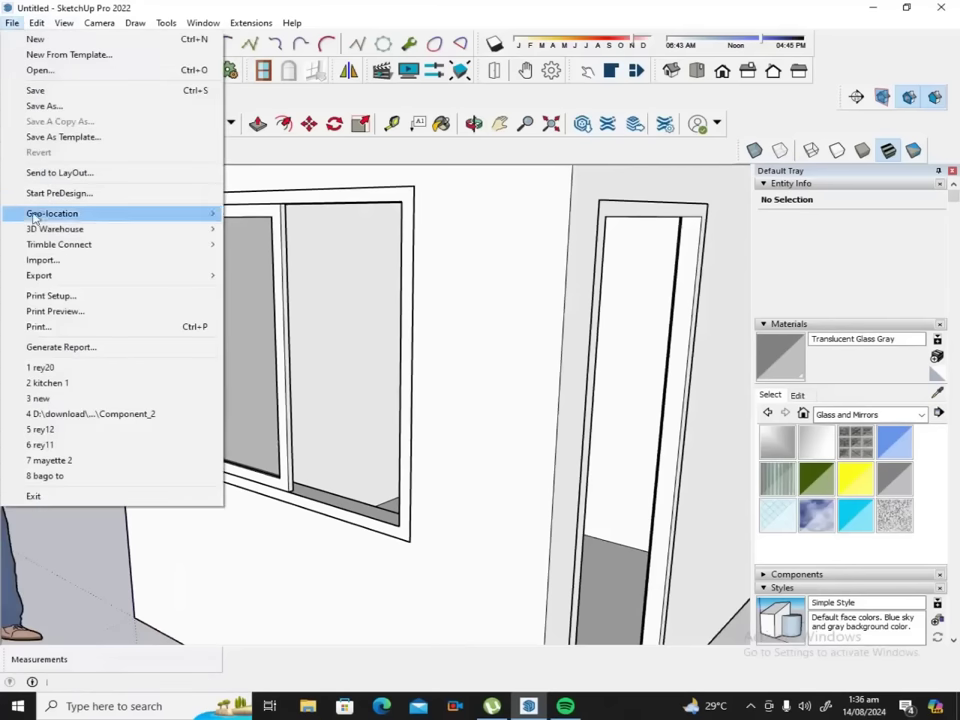
click(32, 262)
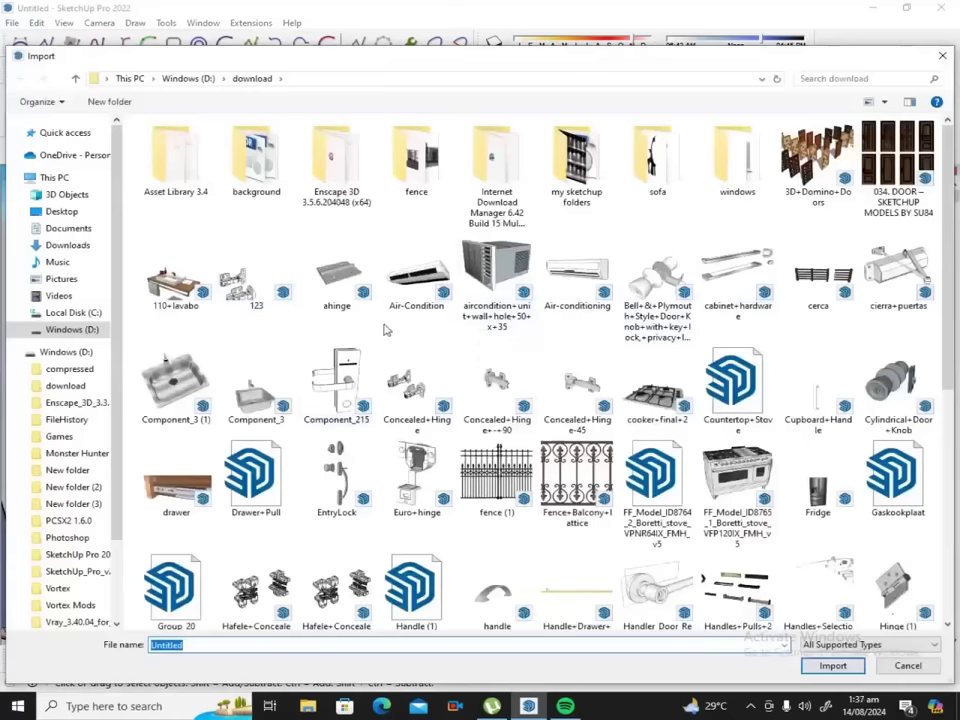
scroll(465, 356, down, 3)
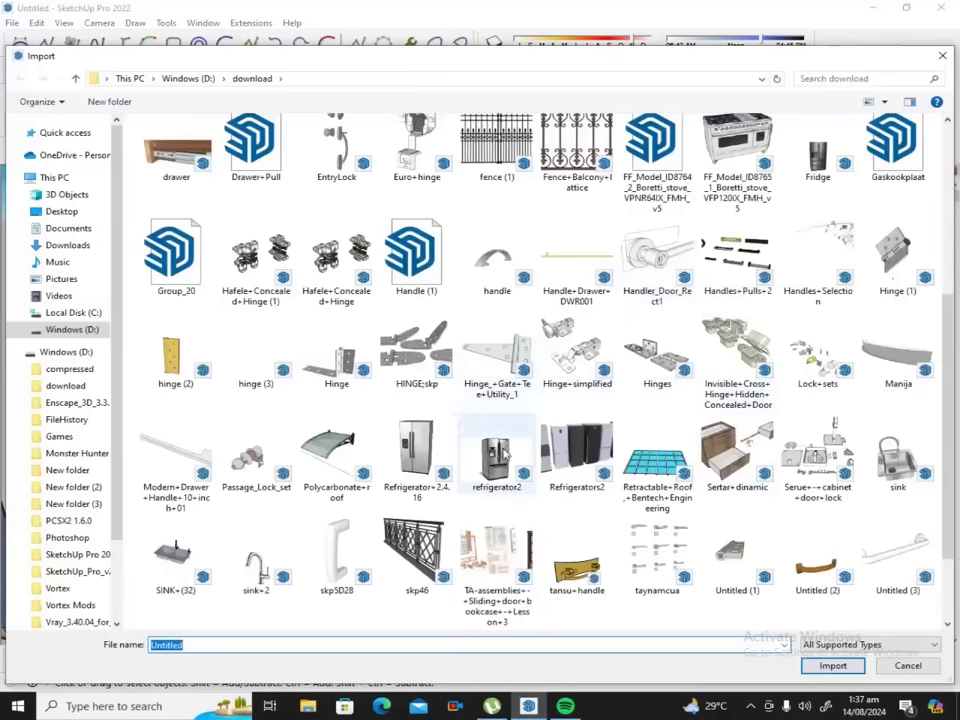
click(876, 556)
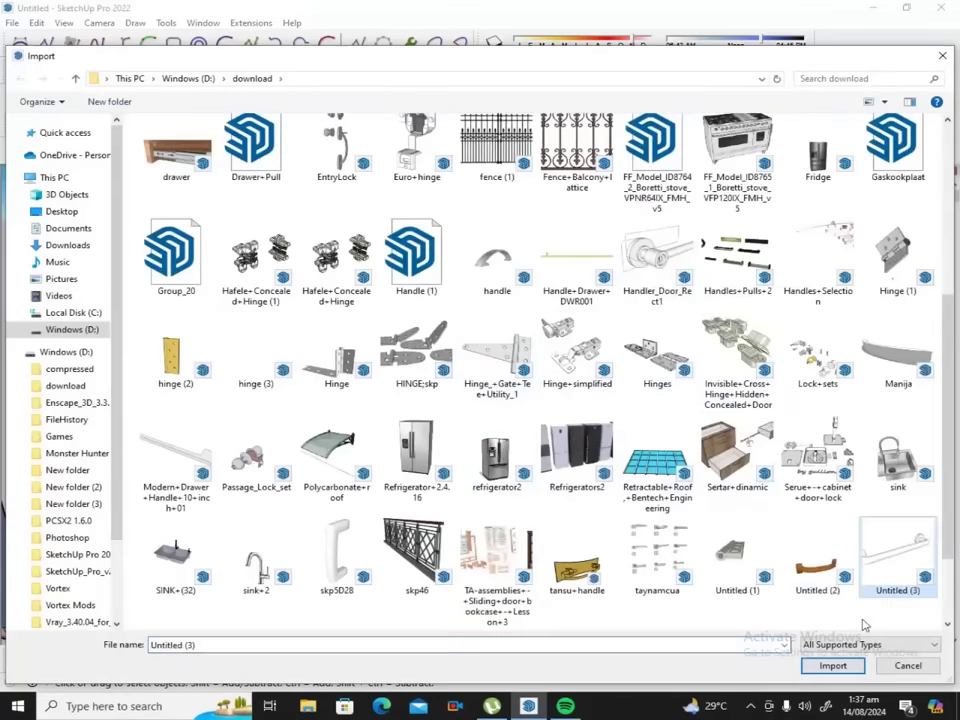
click(831, 665)
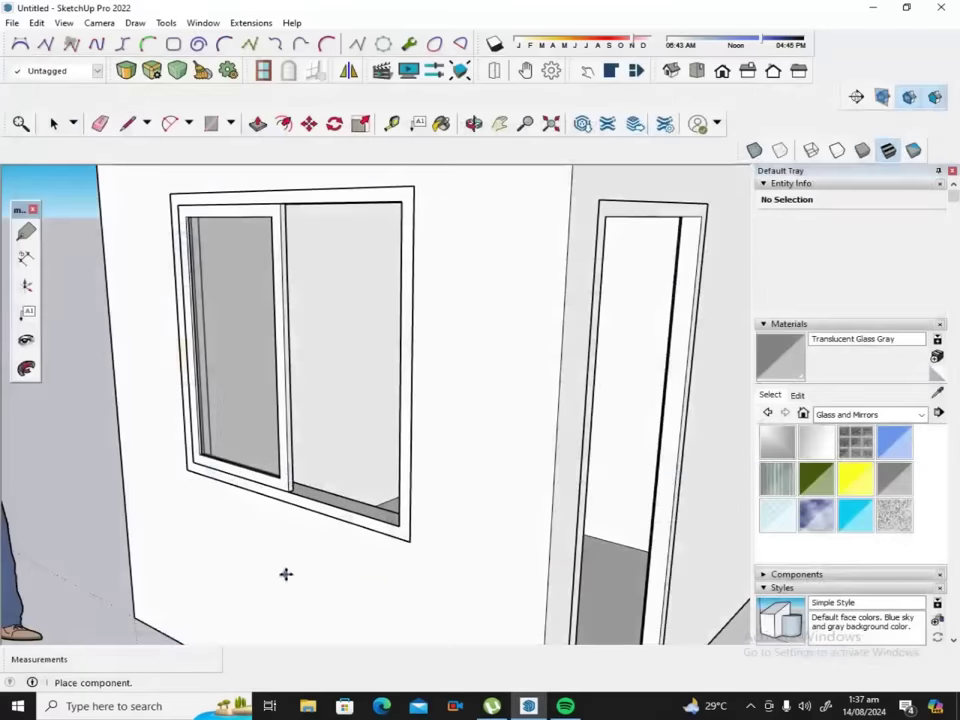
Place the imported component beside the house, then move it onto the wall below the window.
scroll(370, 517, down, 3)
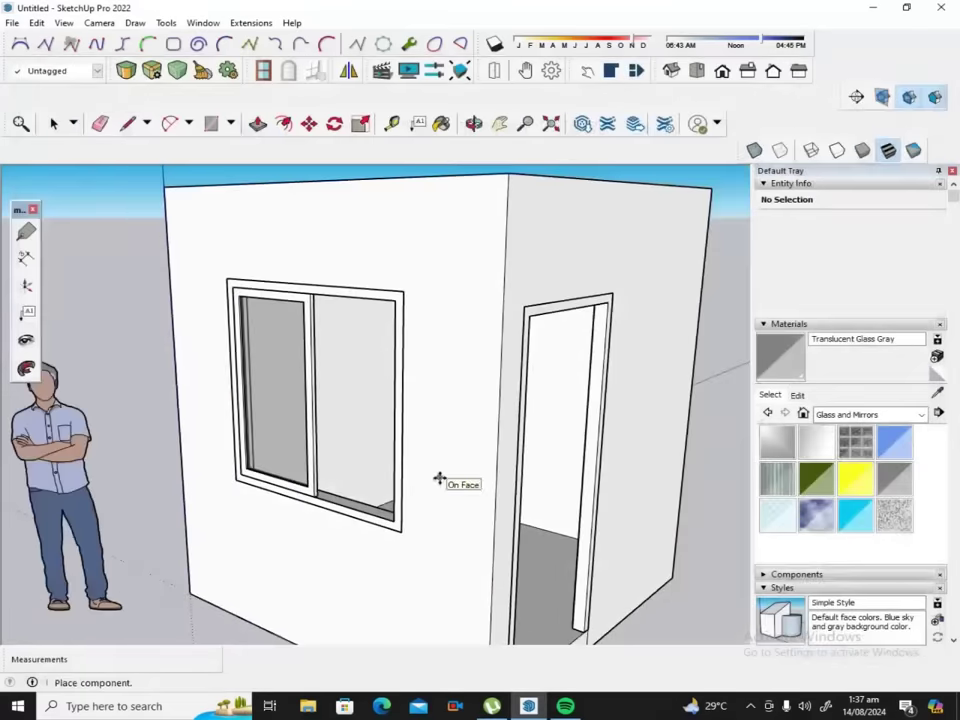
scroll(439, 479, down, 2)
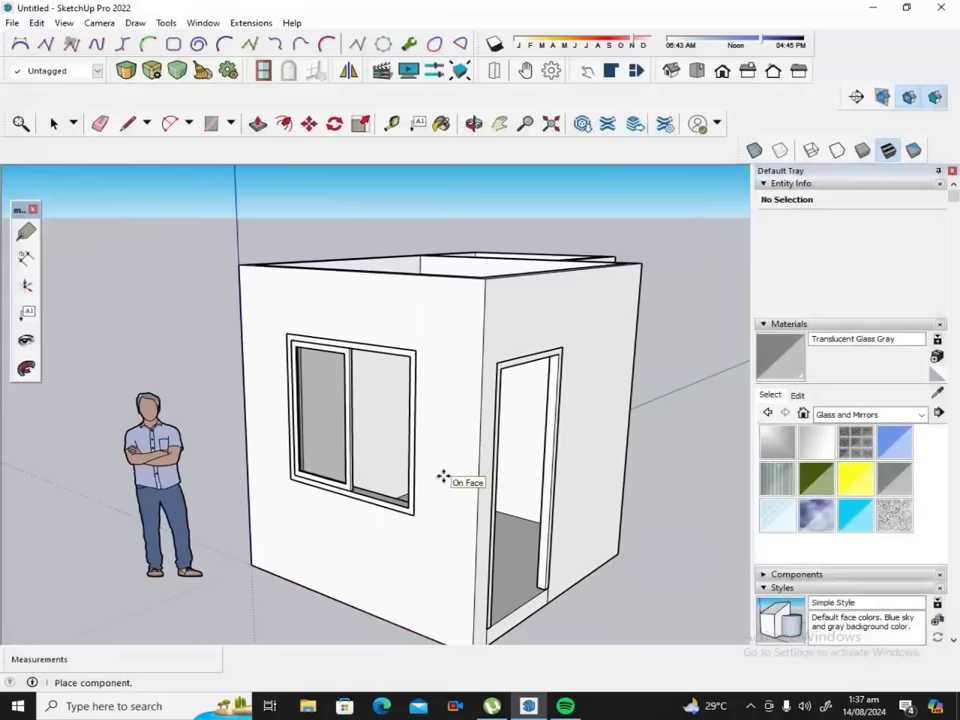
click(250, 596)
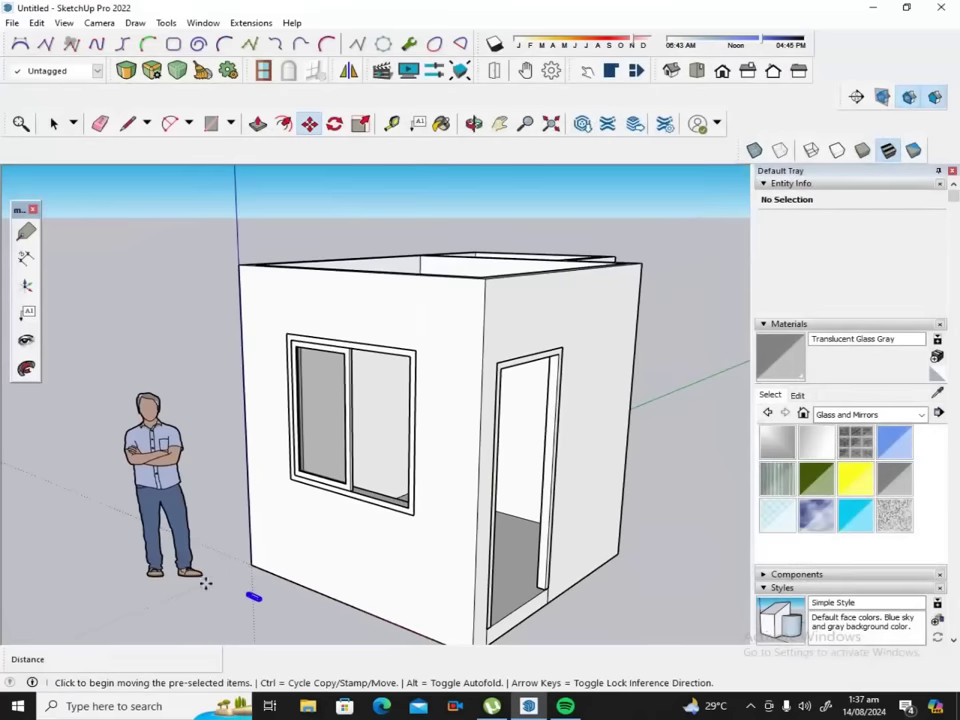
click(335, 123)
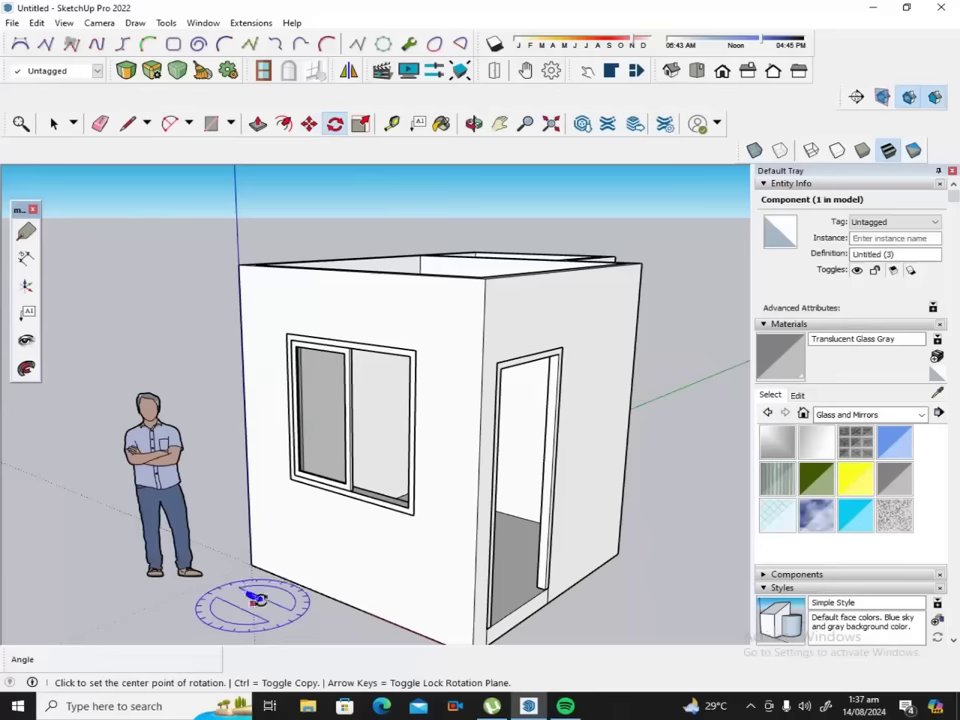
scroll(254, 605, up, 2)
scroll(254, 600, up, 2)
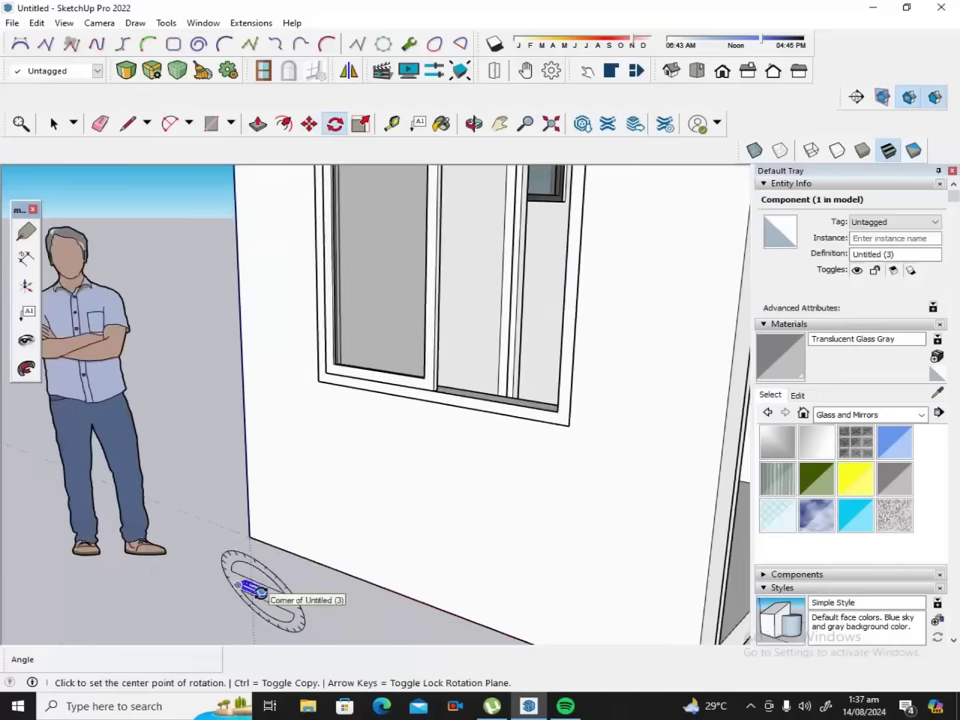
scroll(248, 585, up, 3)
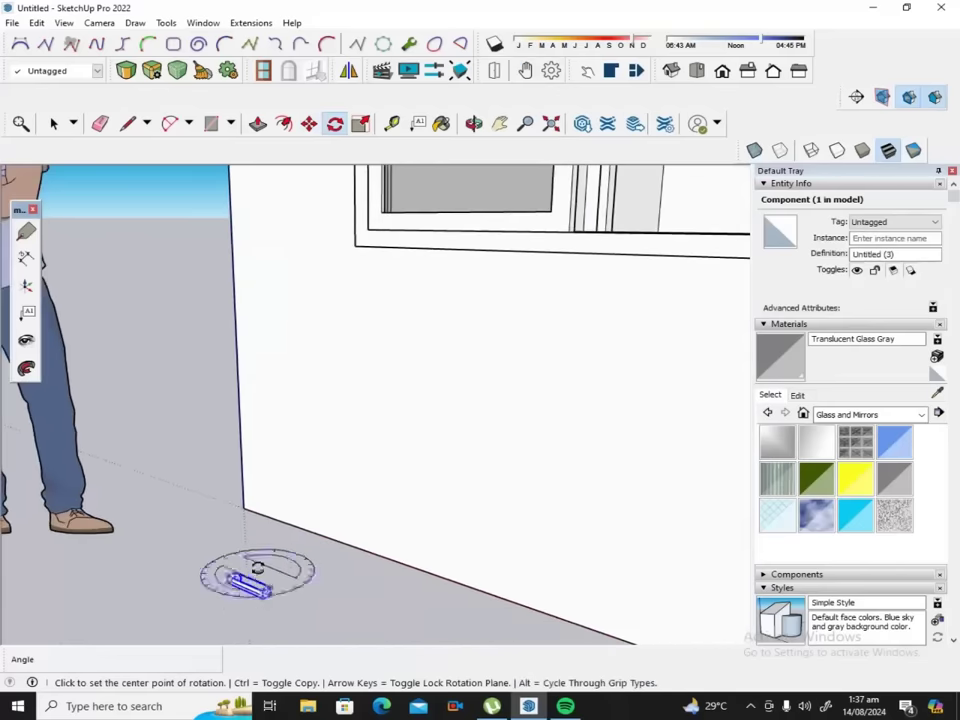
click(310, 126)
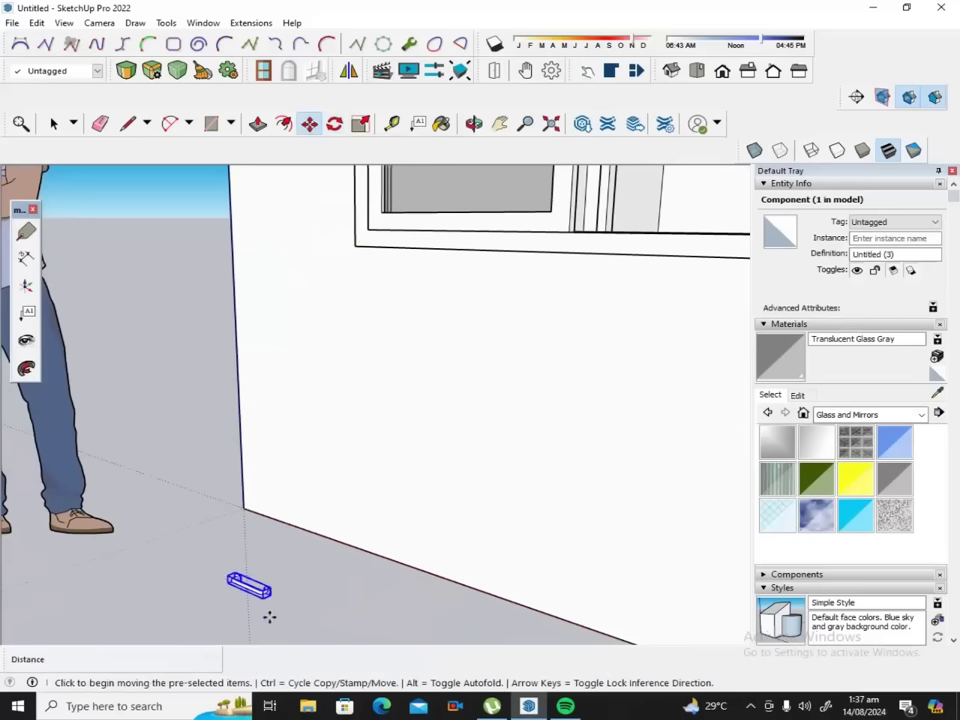
click(270, 597)
click(355, 459)
Rotate the handle 90° about its centre so it stands upright.
click(334, 124)
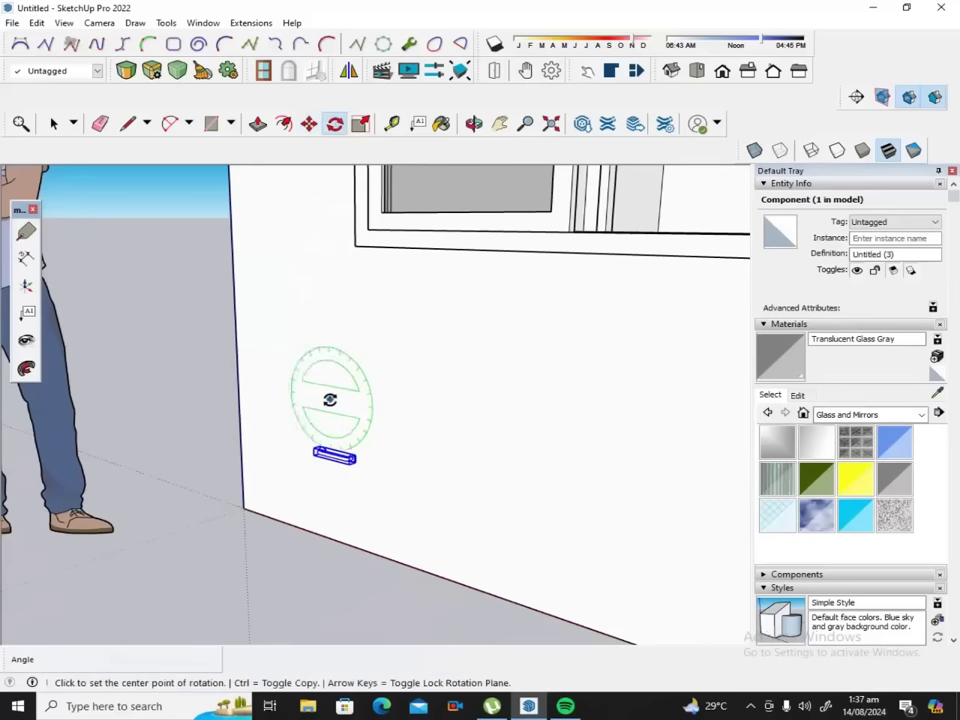
click(349, 457)
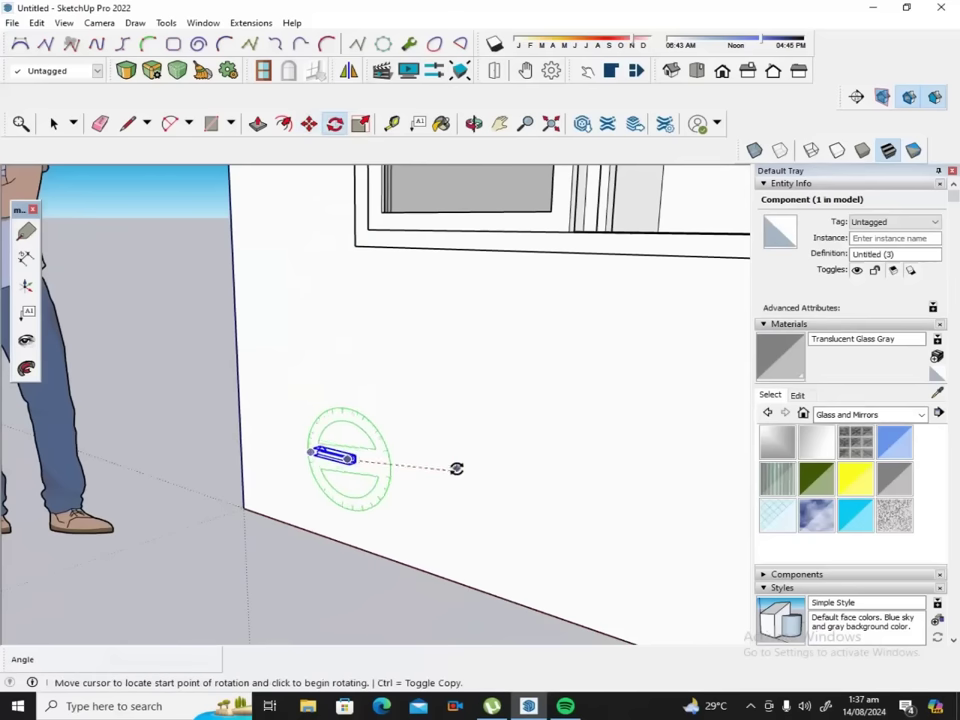
click(458, 477)
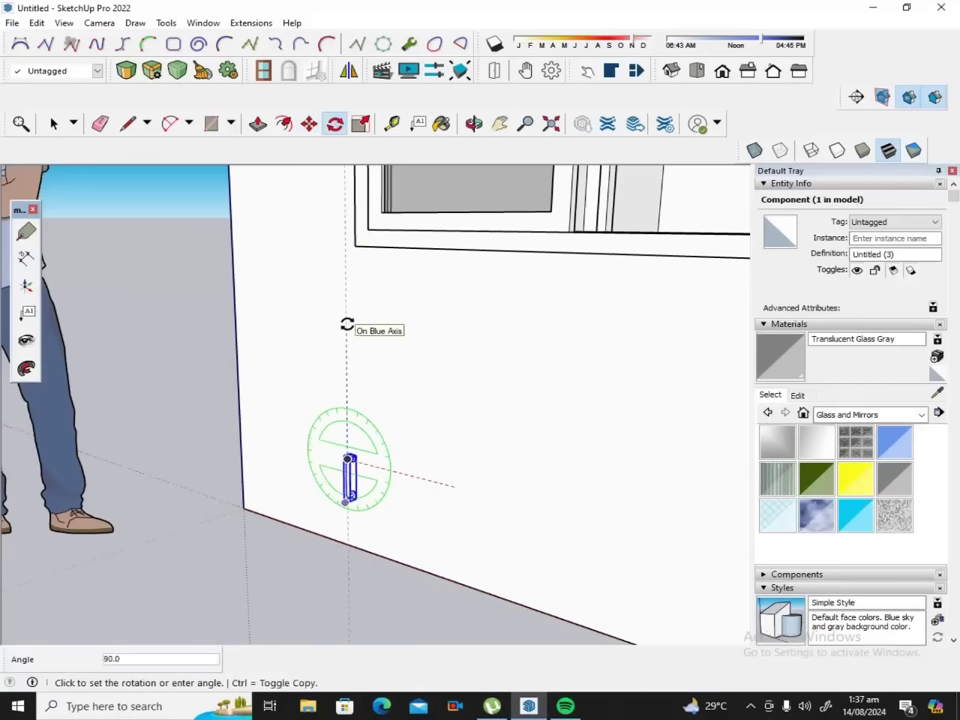
click(347, 324)
scroll(203, 336, down, 3)
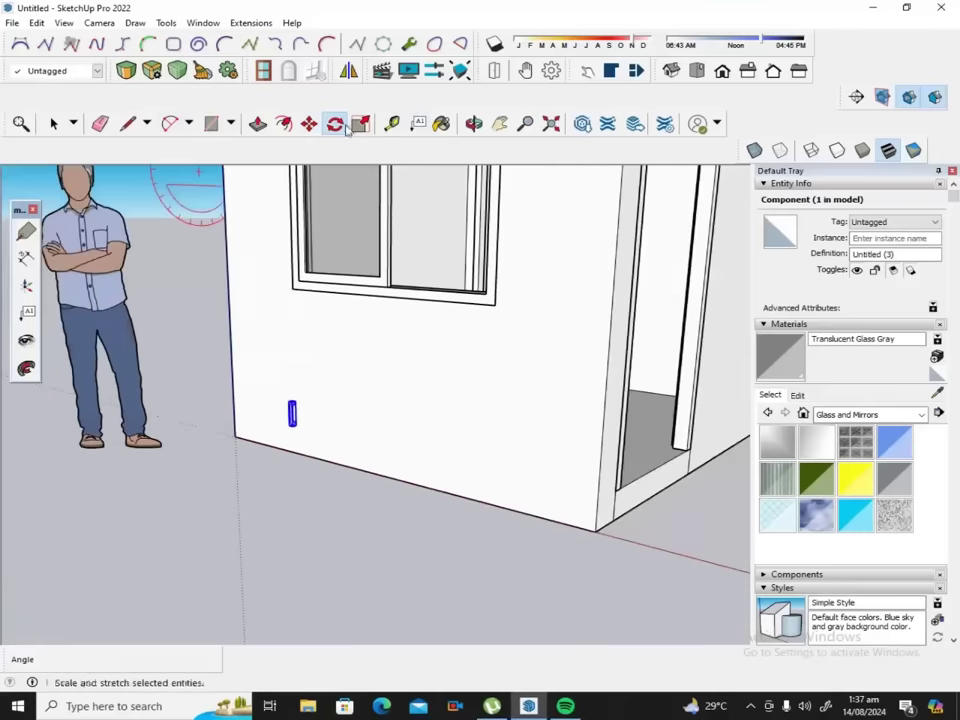
Move the handle up near the top of the window and center the view there.
click(309, 123)
scroll(472, 182, up, 3)
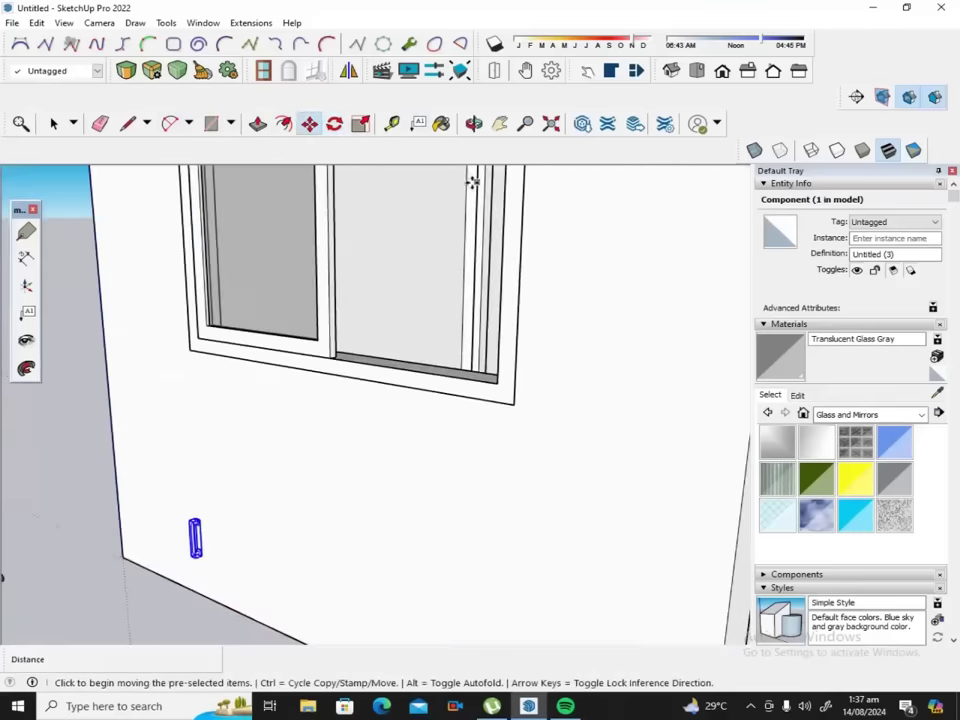
scroll(472, 182, down, 2)
scroll(472, 182, down, 1)
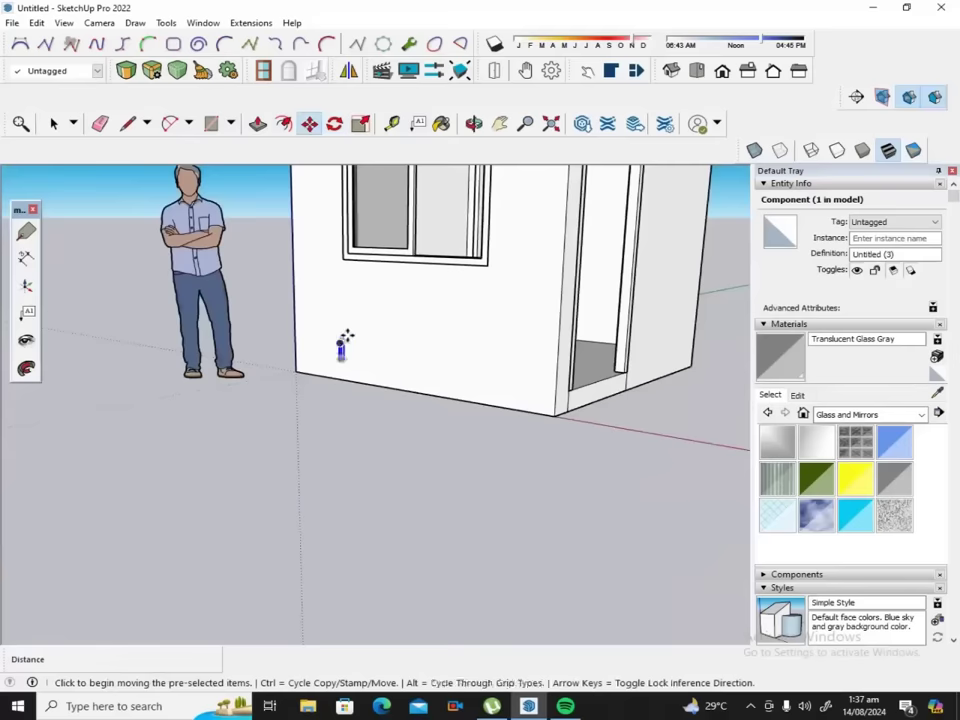
click(341, 341)
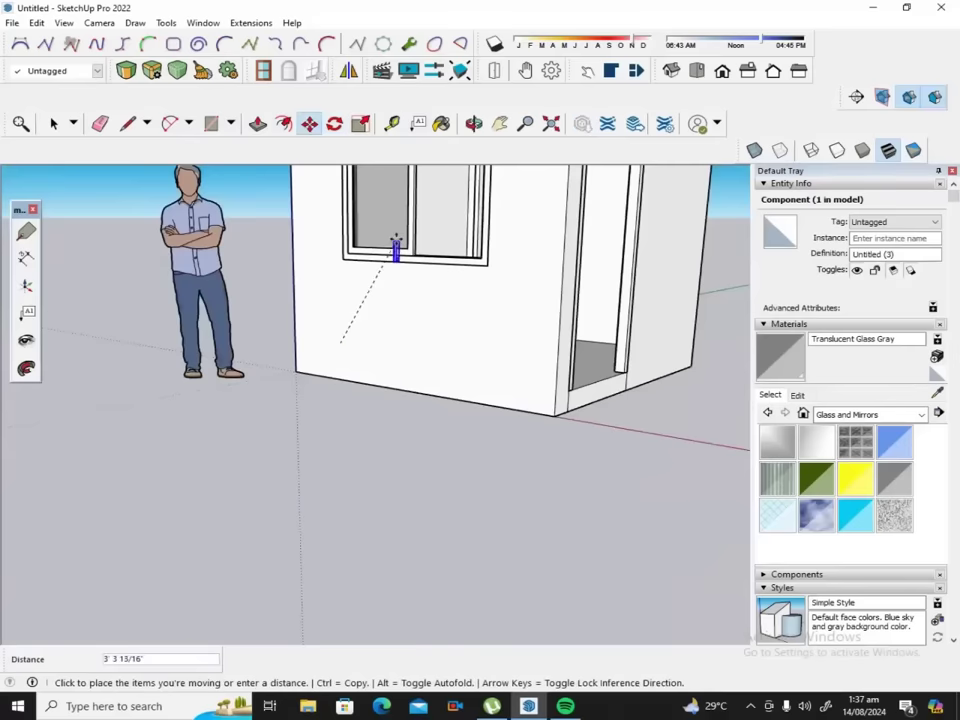
click(410, 190)
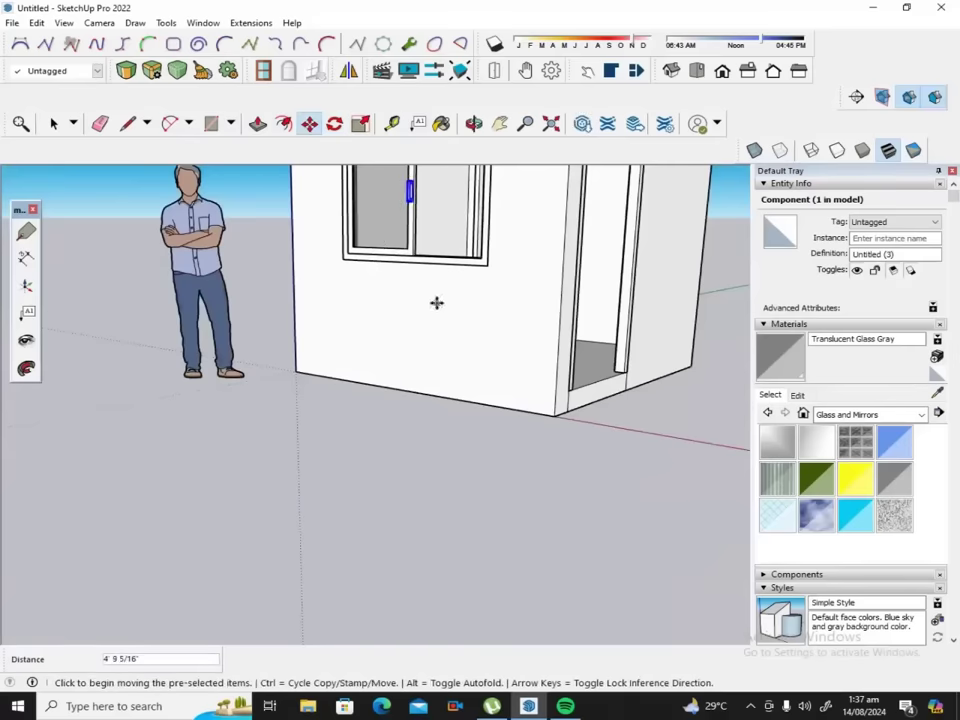
click(500, 123)
mouse_move(497, 214)
mouse_down()
mouse_move(502, 339)
mouse_move(521, 408)
mouse_up()
scroll(435, 274, up, 3)
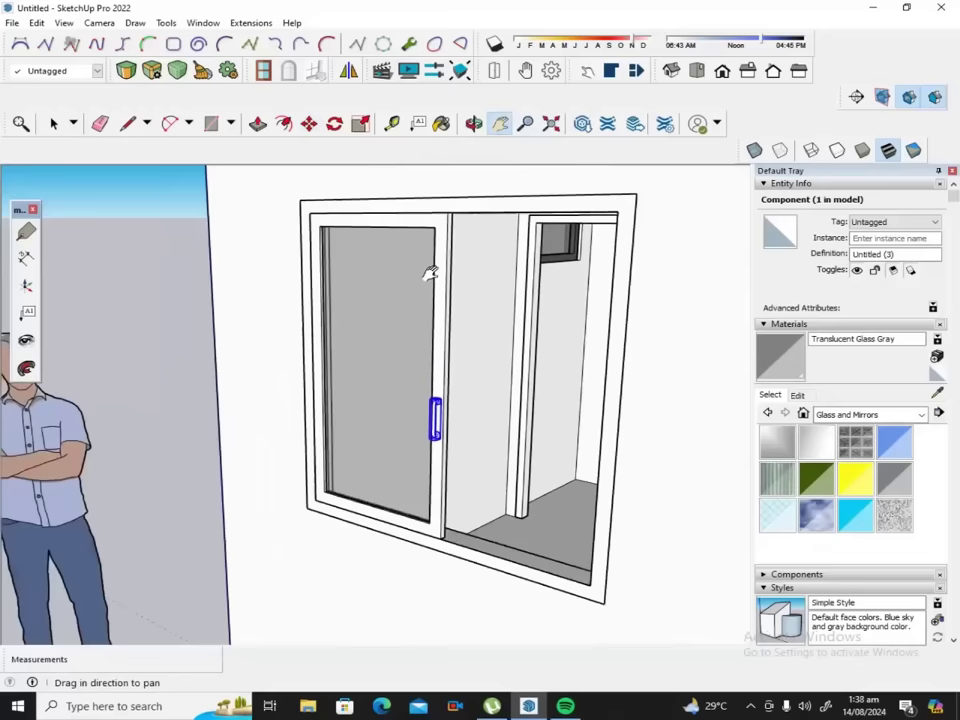
scroll(431, 274, up, 3)
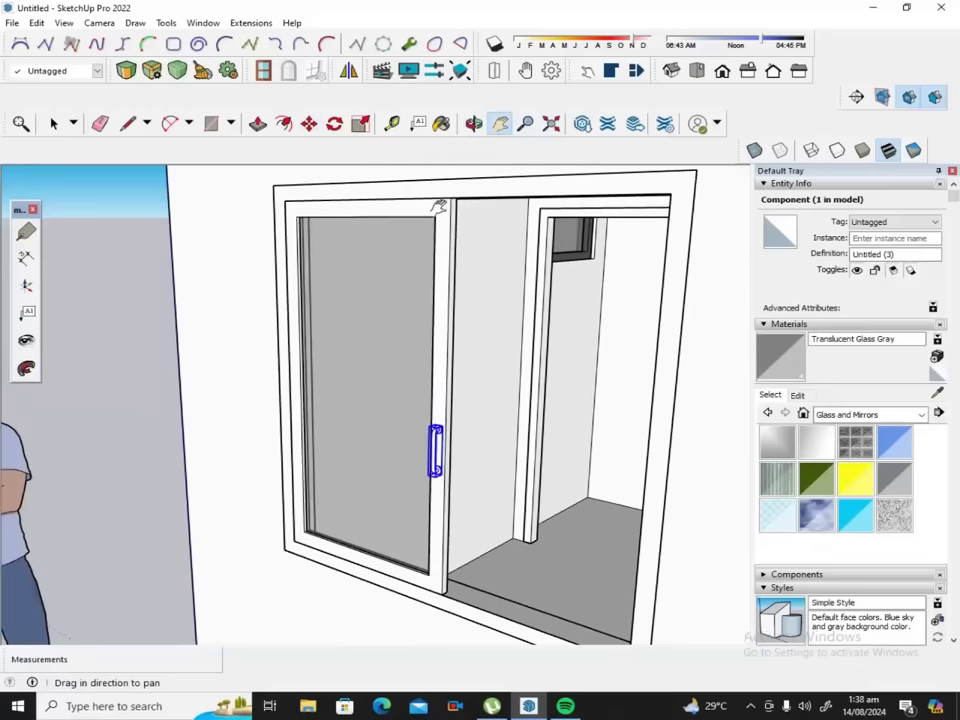
Slide the handle along the blue axis onto the sash edge at mid-height.
click(309, 123)
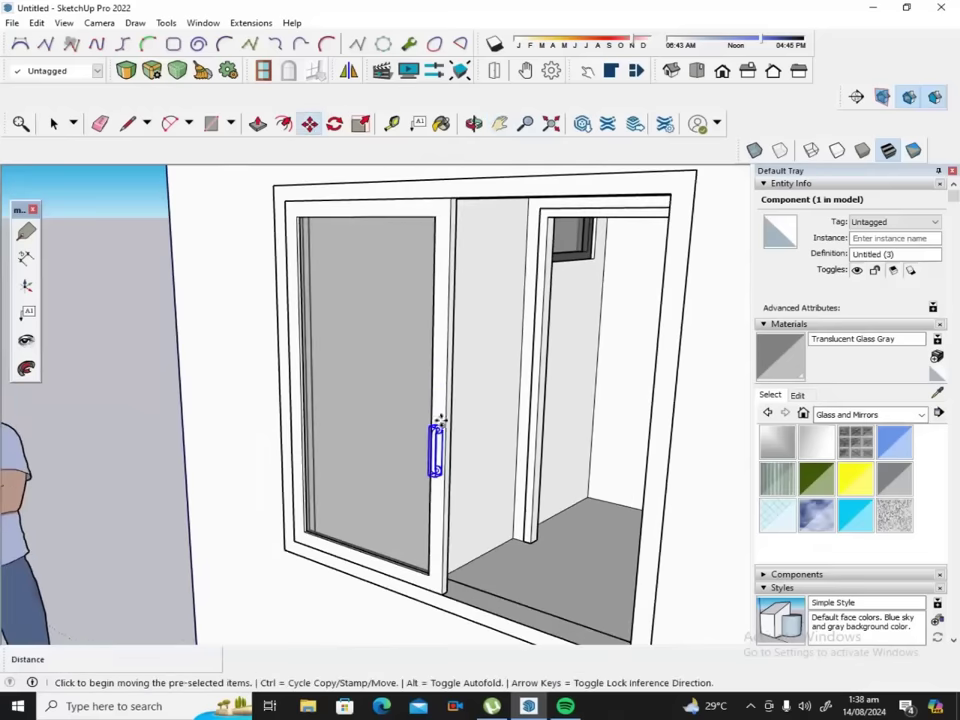
click(439, 421)
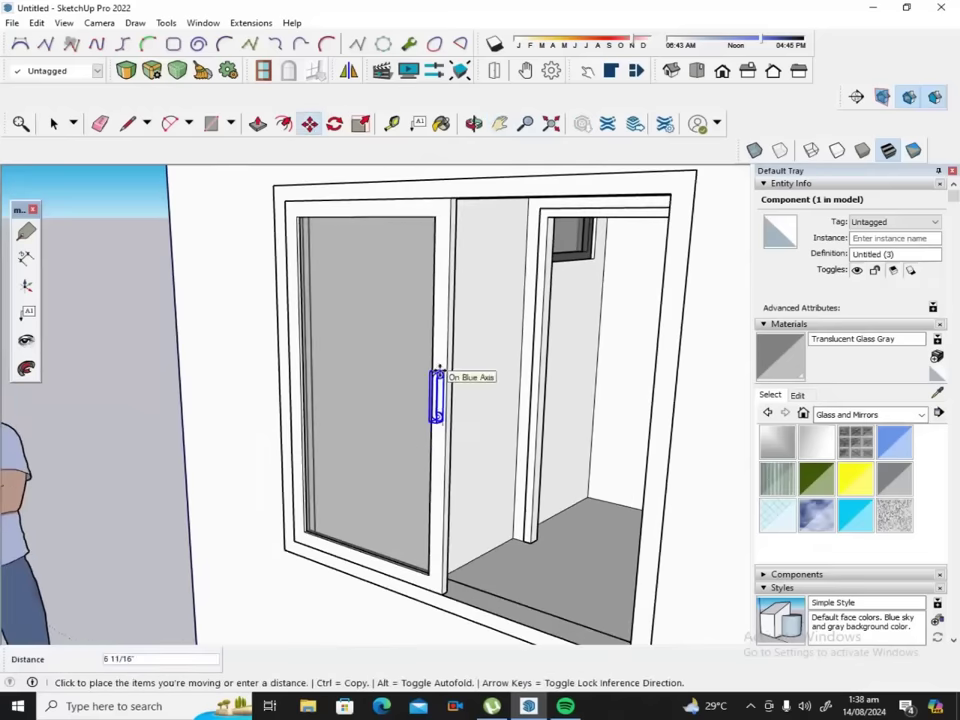
click(437, 382)
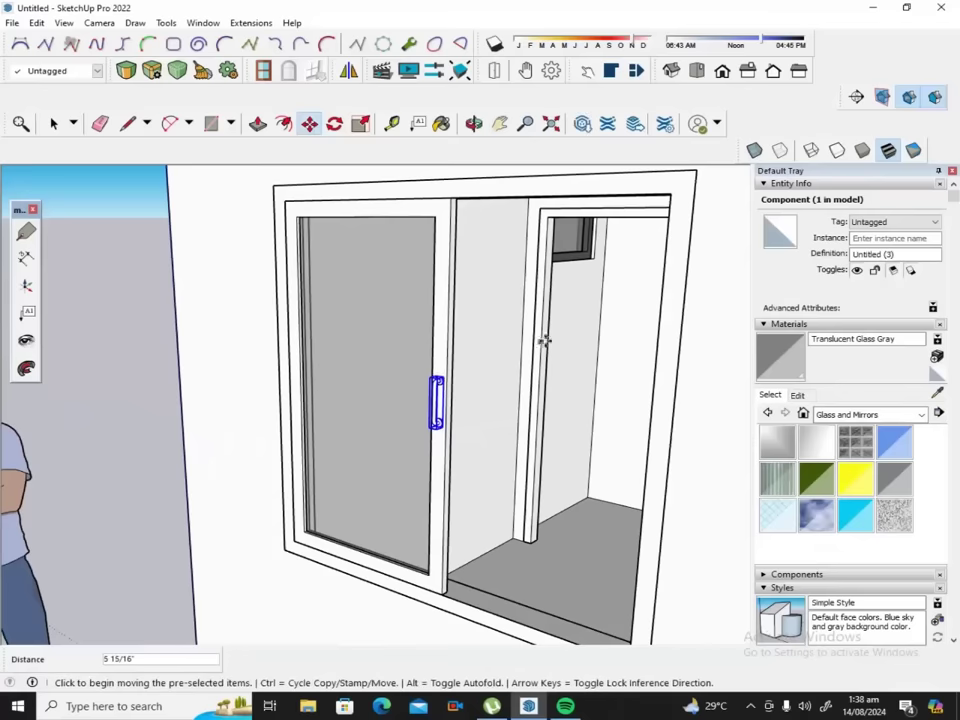
click(473, 123)
mouse_move(439, 251)
mouse_down()
mouse_move(596, 292)
mouse_move(494, 278)
mouse_up()
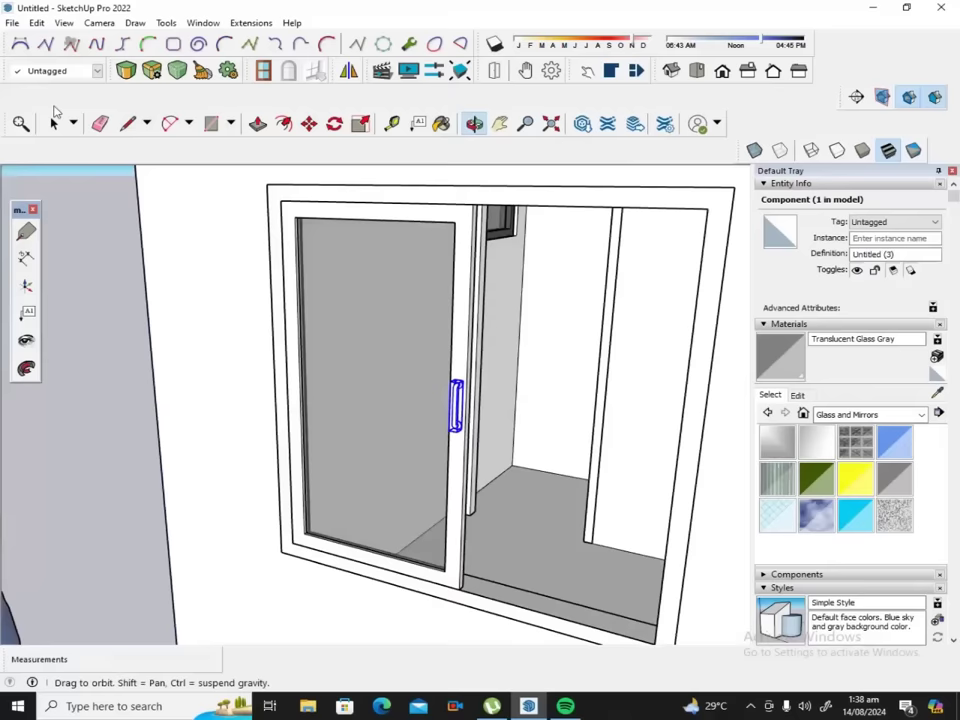
click(53, 123)
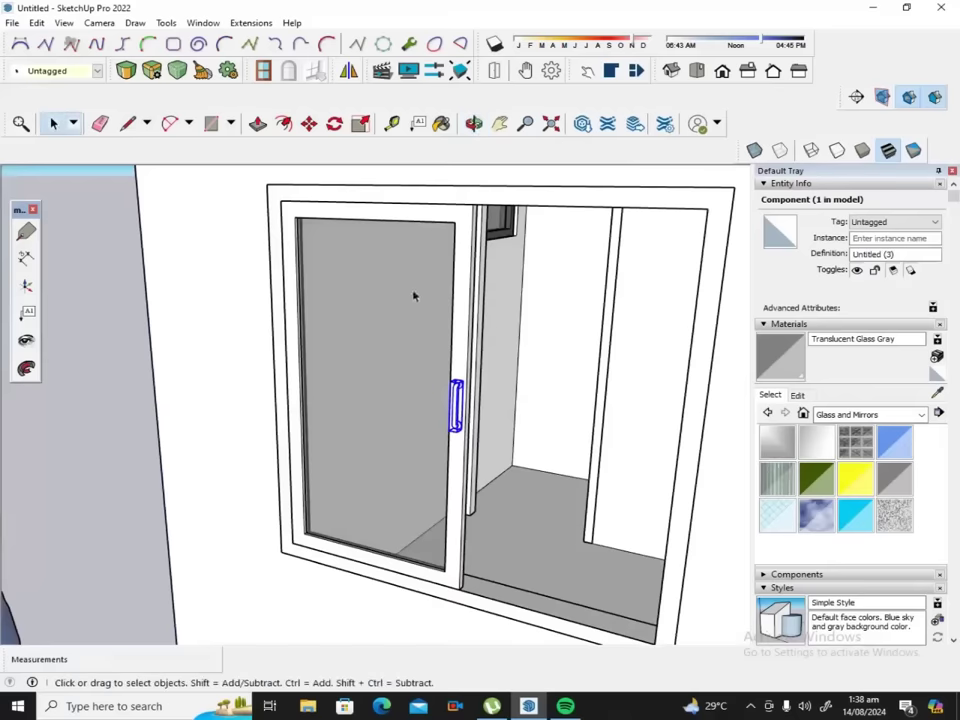
Group the left sash frame, glass pane and handle, then orbit to inspect the panel's bottom.
shift+click(460, 330)
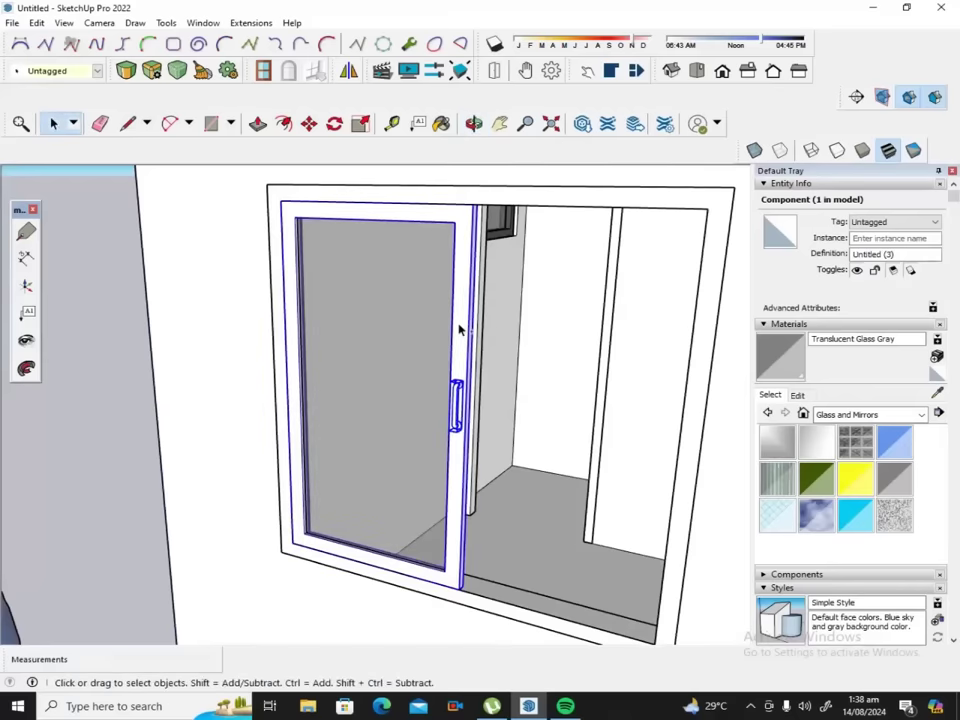
right_click(395, 335)
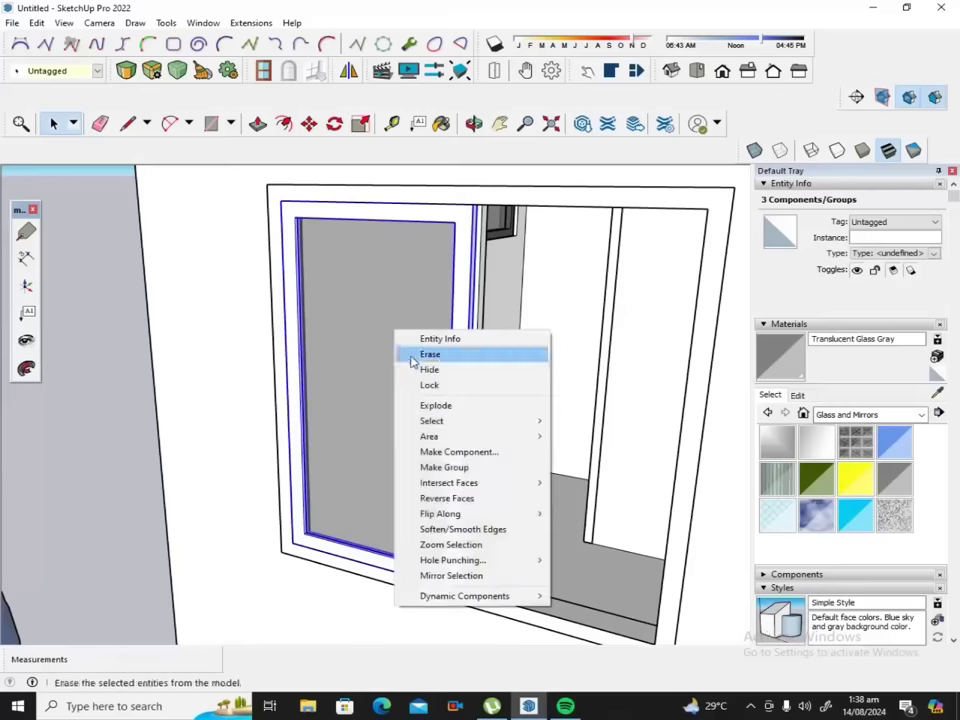
click(444, 467)
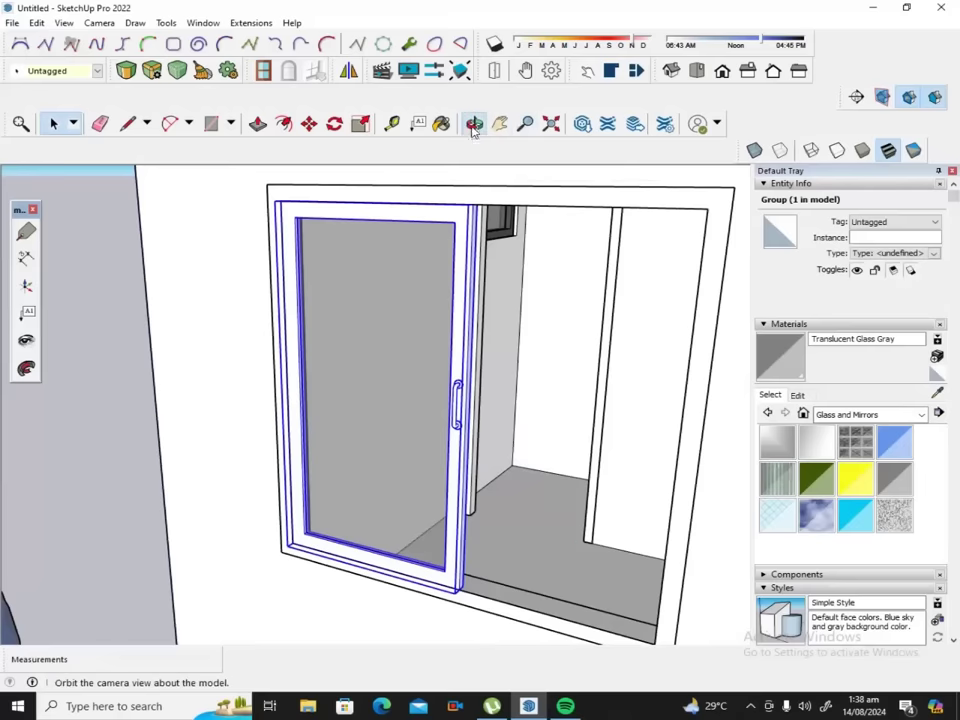
click(473, 123)
drag(521, 534, 445, 614)
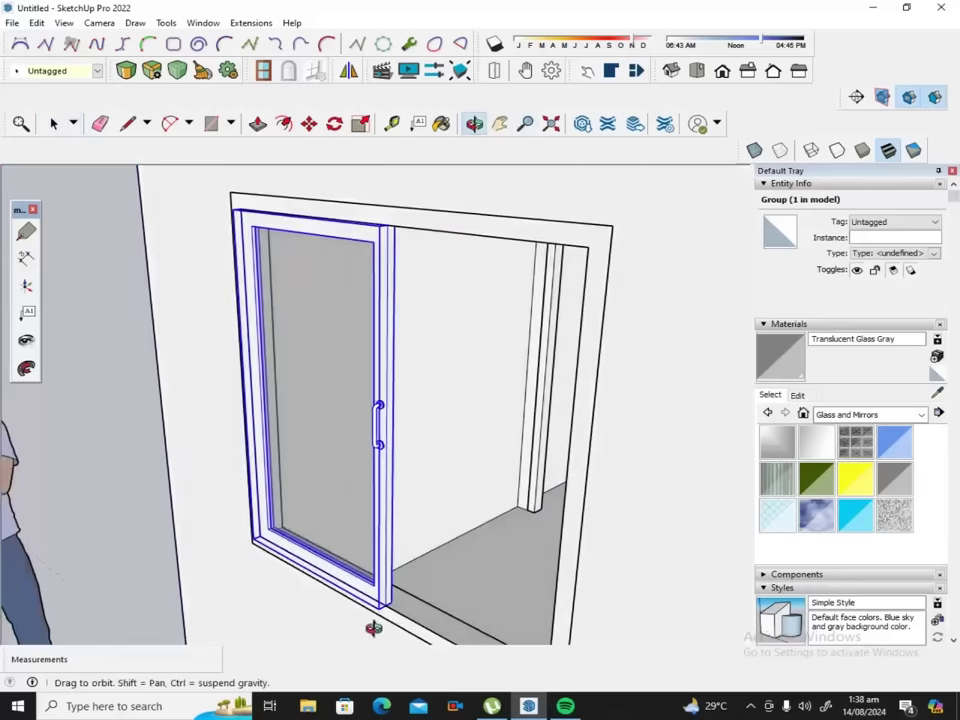
scroll(375, 628, up, 2)
scroll(381, 621, up, 2)
scroll(388, 608, up, 2)
scroll(400, 600, up, 2)
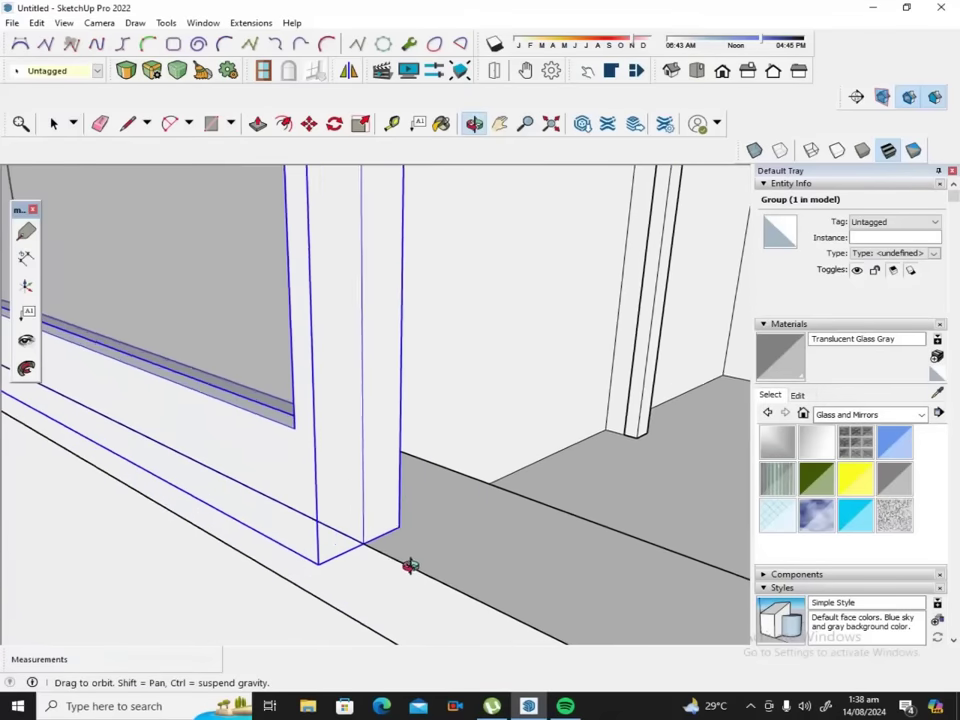
mouse_move(410, 565)
mouse_down()
mouse_move(431, 553)
mouse_move(390, 592)
mouse_move(358, 534)
mouse_up()
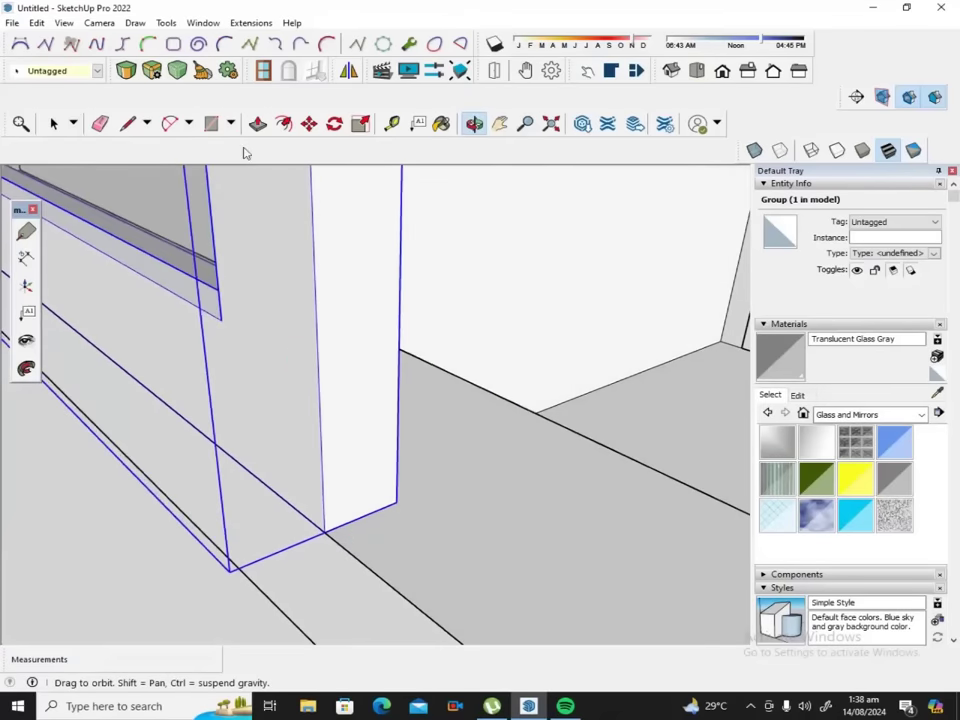
Move the sash group by its bottom corner to snap against the window frame corner.
click(309, 123)
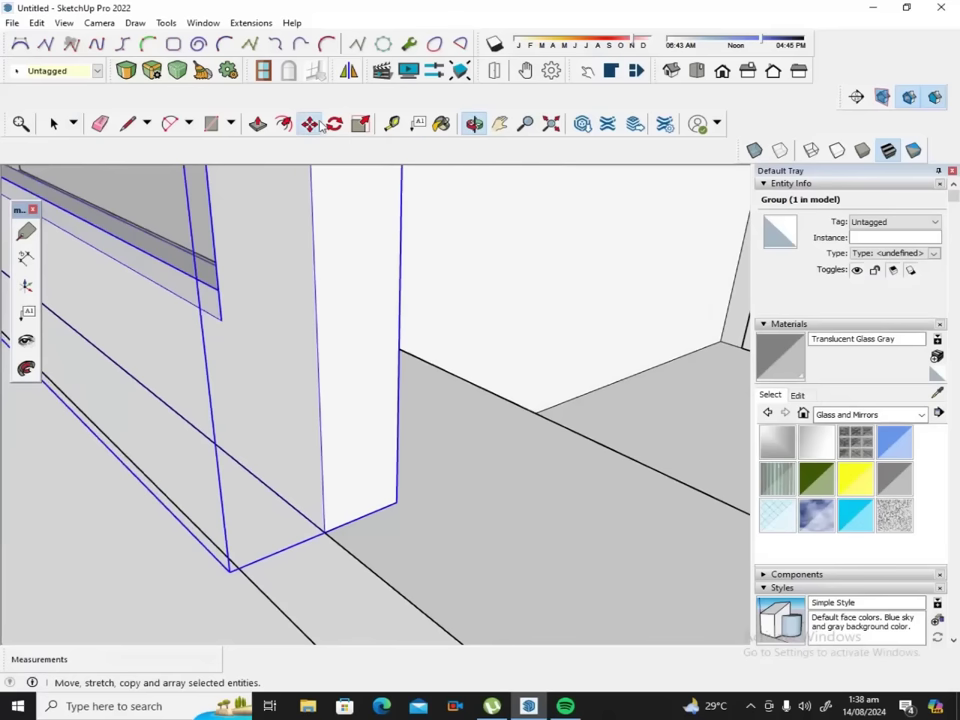
click(324, 531)
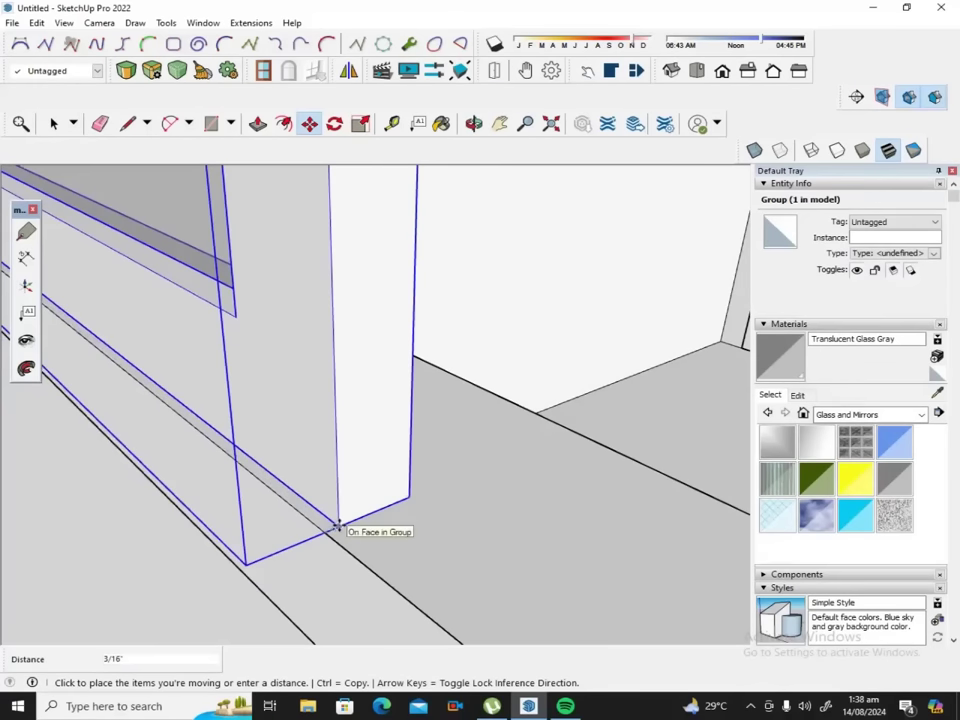
click(338, 527)
middle_drag(367, 525, 481, 494)
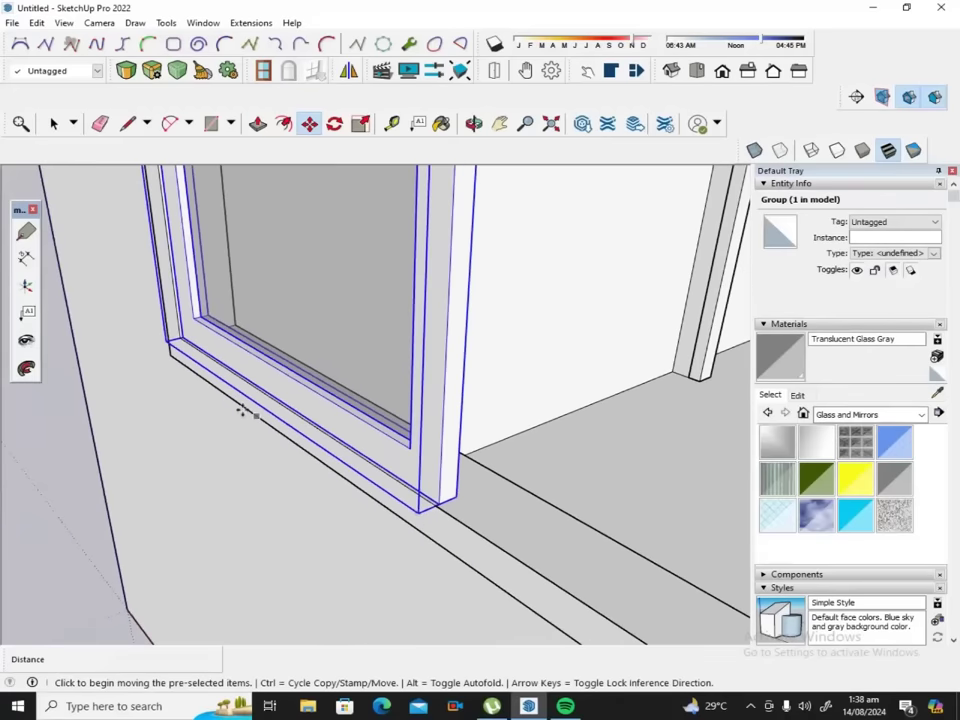
scroll(144, 328, up, 3)
scroll(214, 327, up, 2)
scroll(214, 326, up, 2)
scroll(213, 323, up, 2)
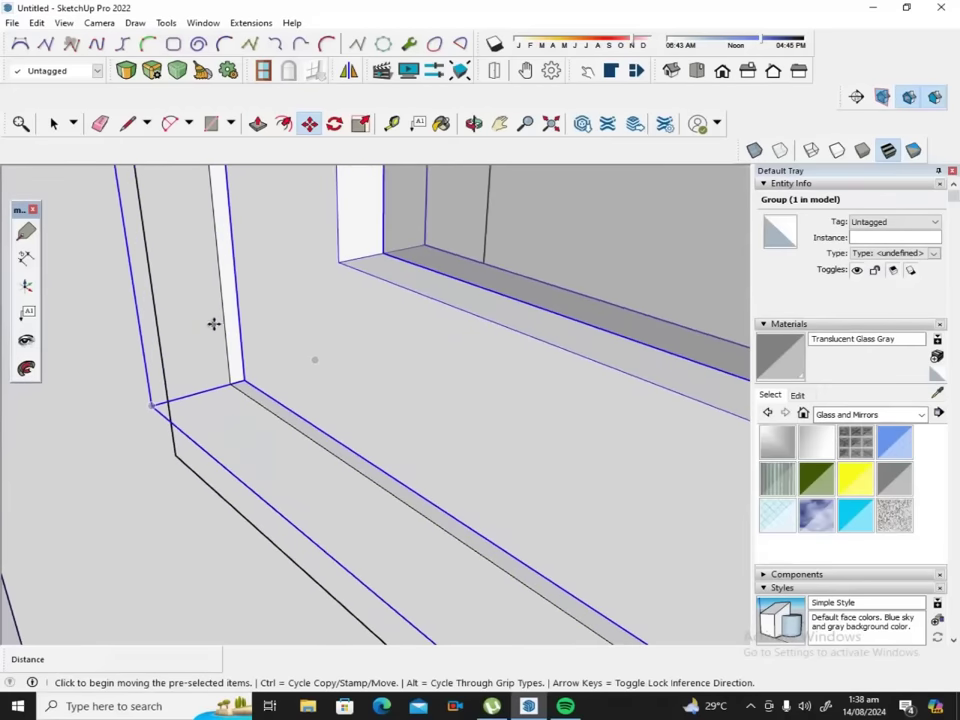
click(474, 123)
mouse_move(446, 171)
mouse_down()
mouse_move(375, 381)
mouse_move(477, 394)
mouse_move(574, 439)
mouse_move(489, 444)
mouse_move(358, 407)
mouse_move(308, 366)
mouse_move(311, 358)
mouse_move(583, 493)
mouse_move(379, 417)
mouse_move(234, 411)
mouse_up()
mouse_move(476, 498)
mouse_down()
mouse_move(469, 484)
mouse_move(330, 545)
mouse_move(392, 549)
mouse_move(392, 523)
mouse_up()
drag(281, 544, 287, 535)
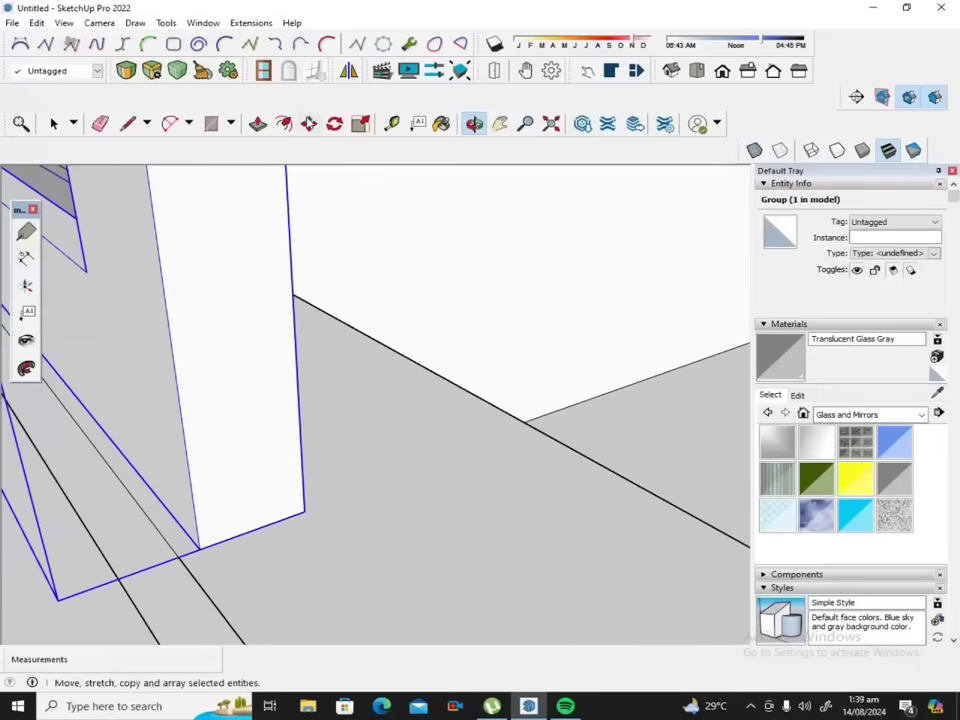
Copy the sash group 1 1/16" beside the original to make a second panel.
click(309, 123)
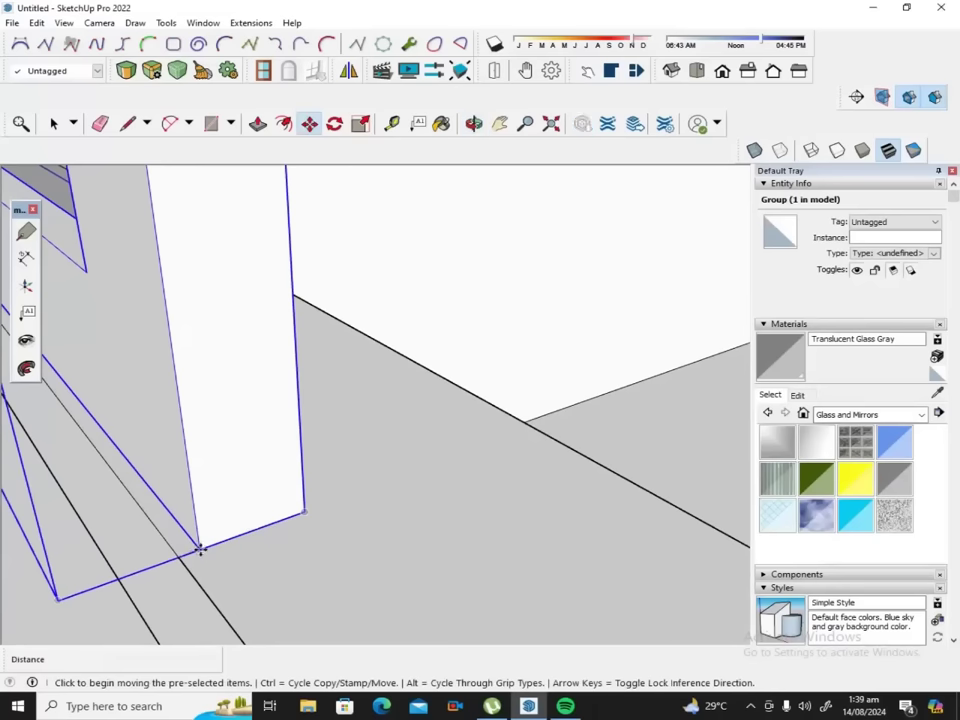
key(ctrl)
click(200, 551)
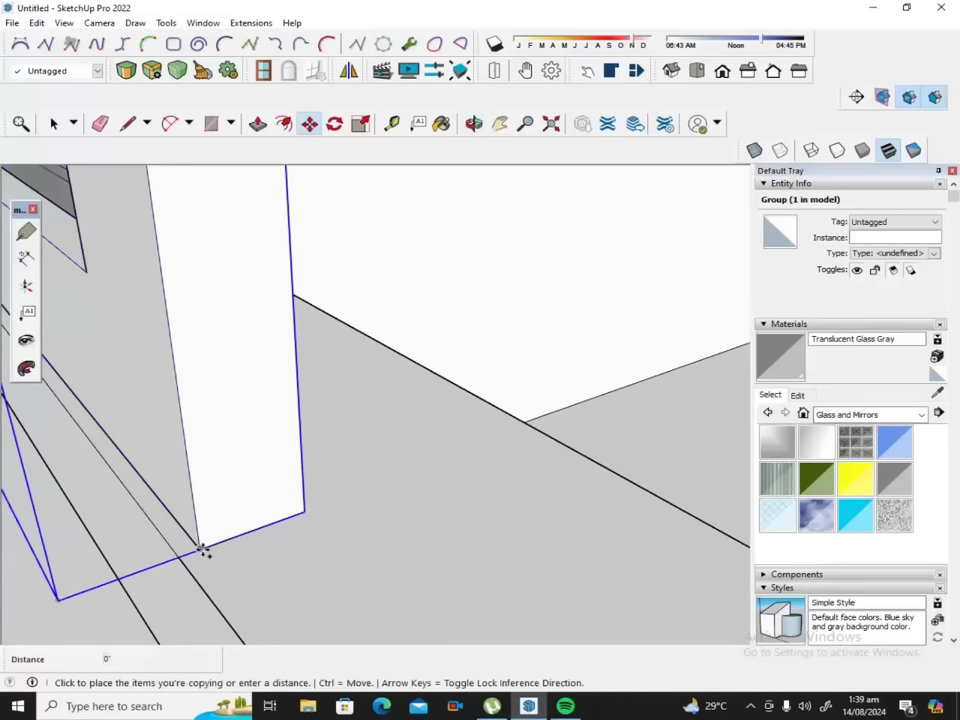
click(311, 516)
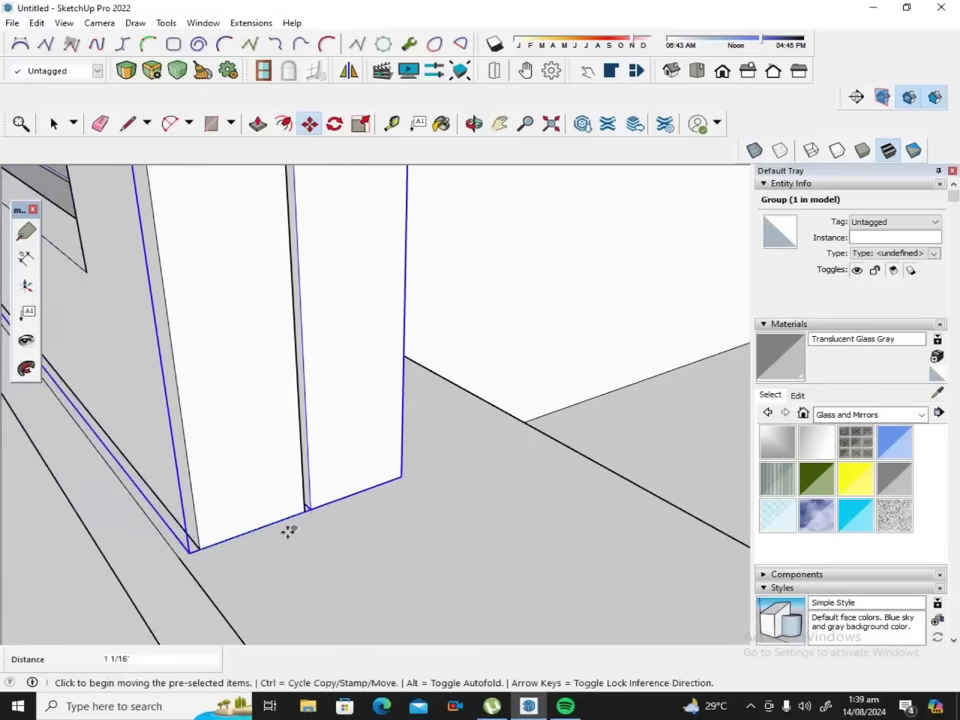
scroll(291, 544, down, 2)
scroll(304, 546, down, 2)
scroll(307, 540, down, 2)
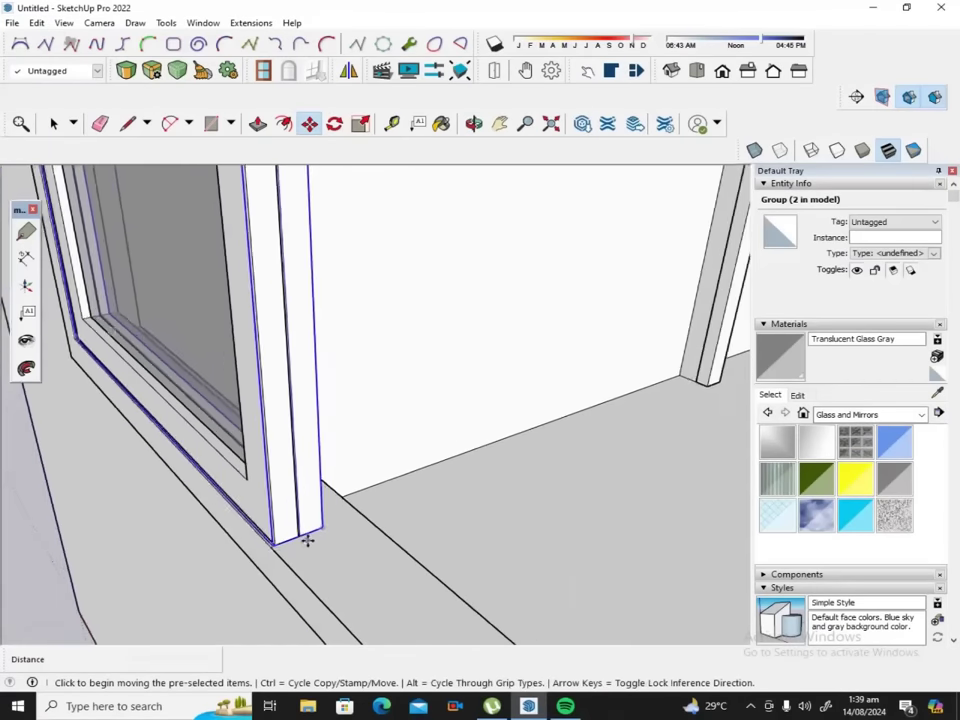
scroll(307, 540, down, 2)
scroll(306, 540, down, 2)
scroll(306, 538, down, 2)
scroll(305, 533, down, 2)
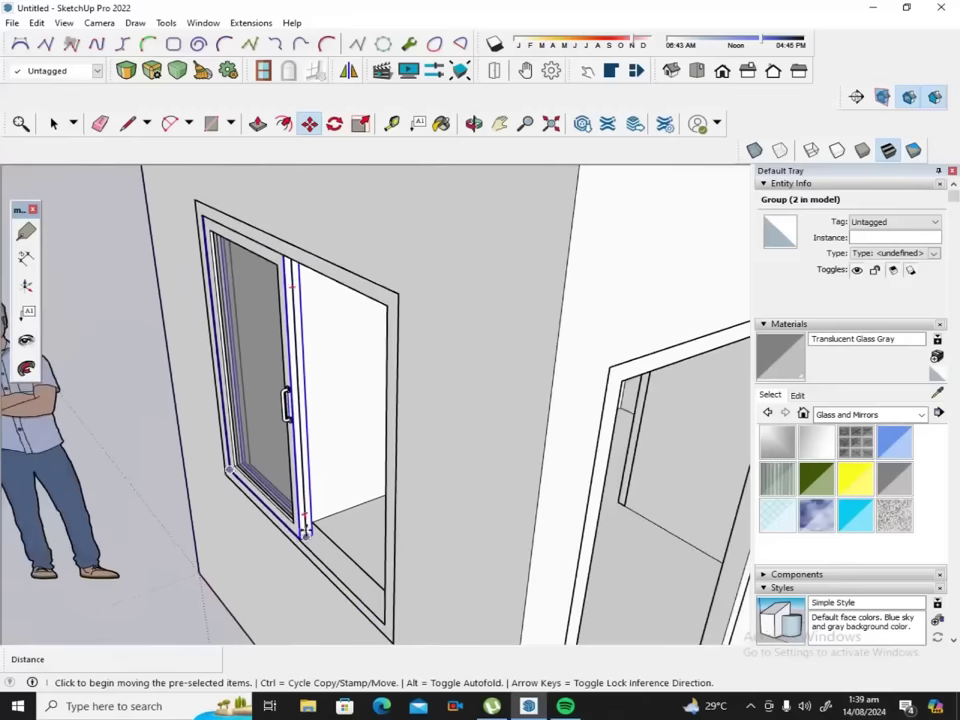
click(54, 123)
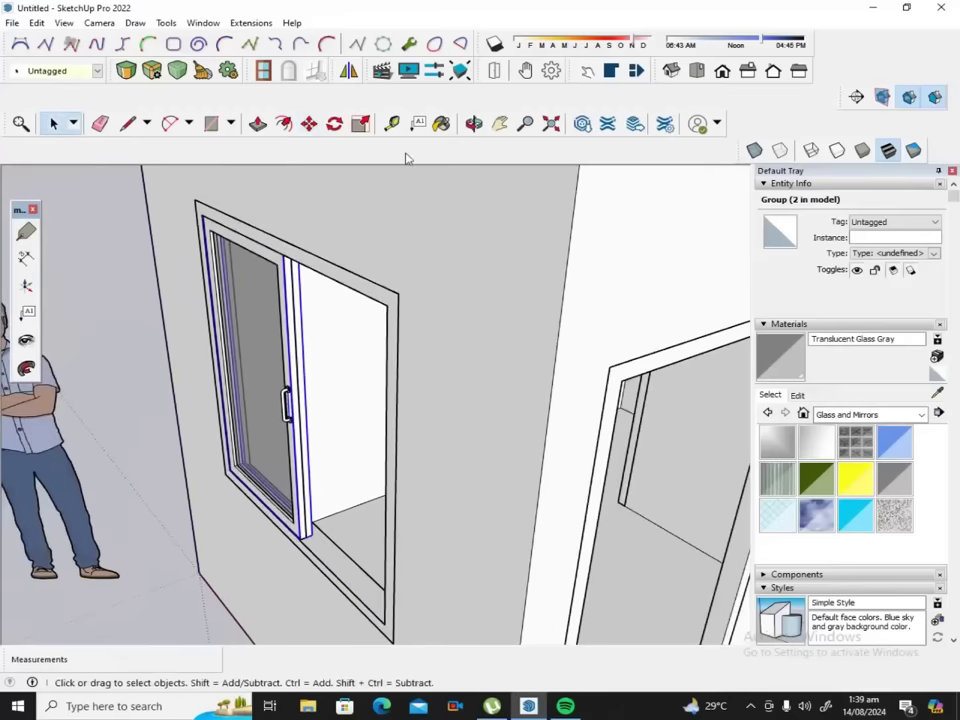
Flip the copied sash along Group's Green so its handle sits beside the central divider.
click(474, 123)
mouse_move(516, 285)
mouse_down()
mouse_move(512, 317)
mouse_move(83, 427)
mouse_move(30, 330)
mouse_move(3, 250)
mouse_up()
drag(441, 352, 481, 246)
drag(424, 282, 415, 212)
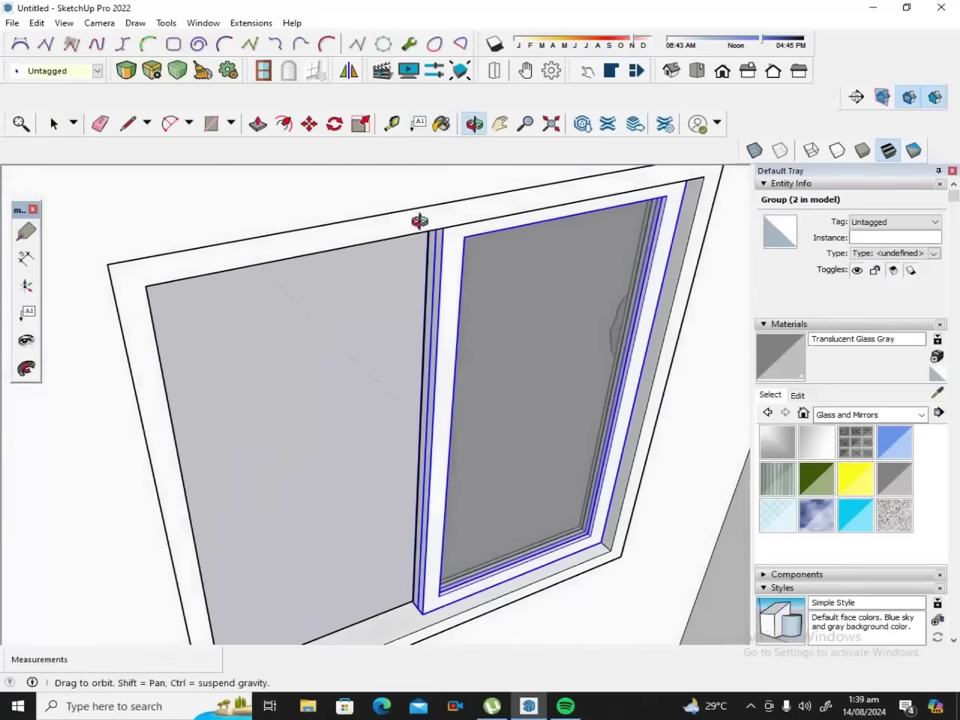
click(53, 123)
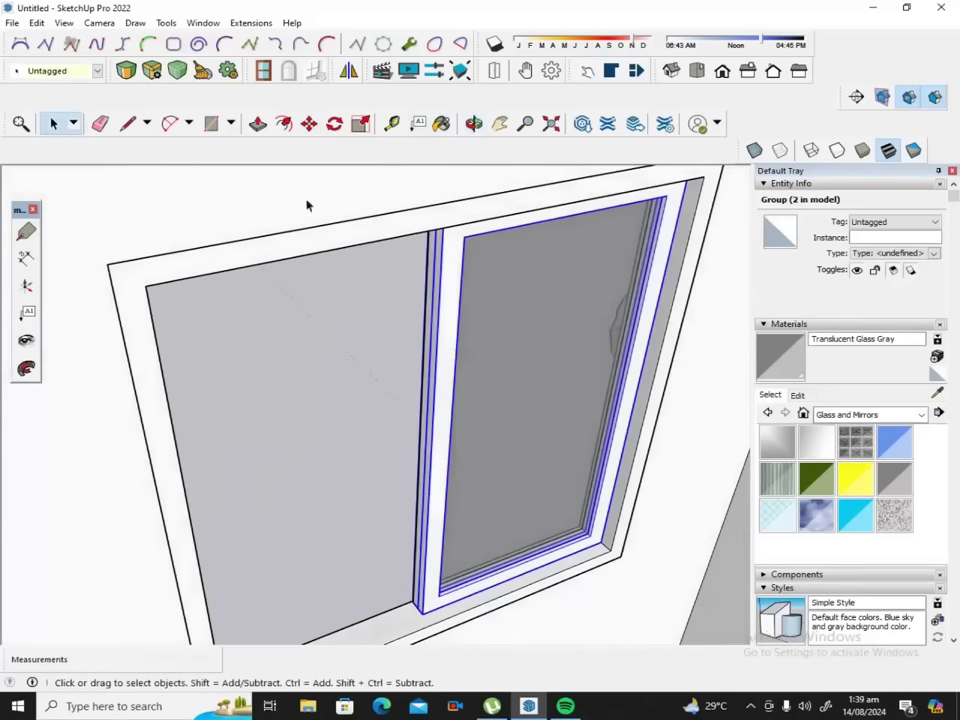
right_click(449, 298)
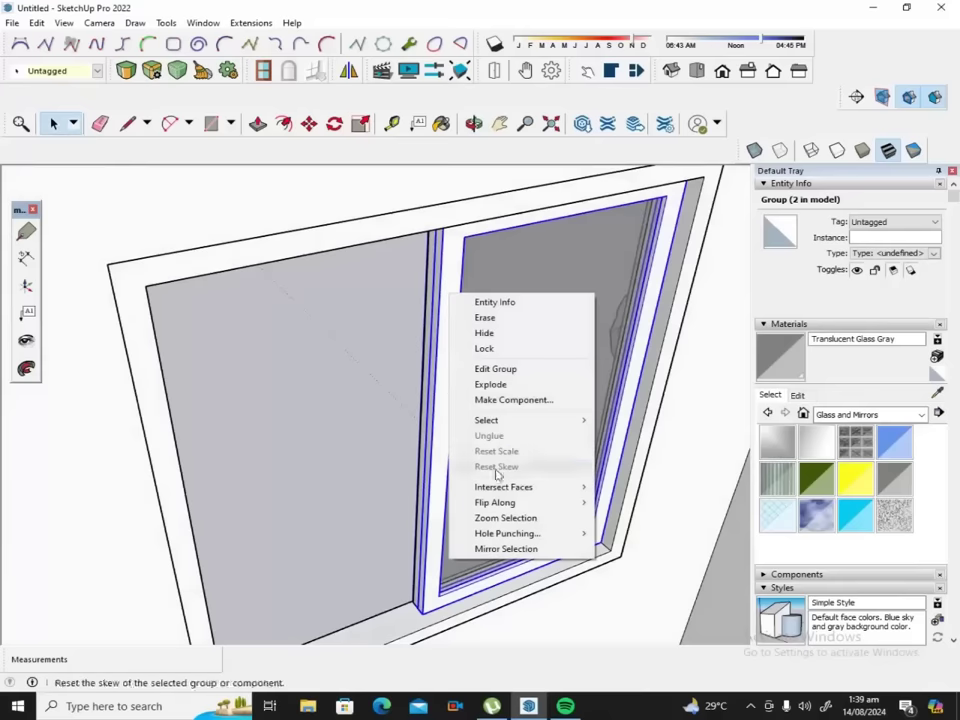
mouse_move(495, 502)
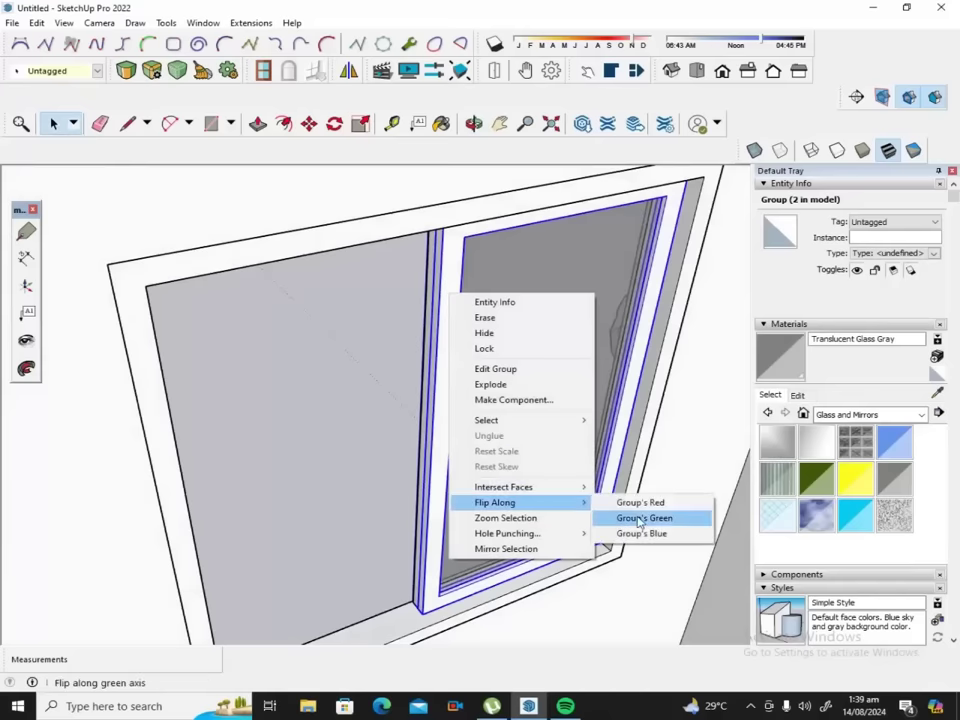
click(632, 518)
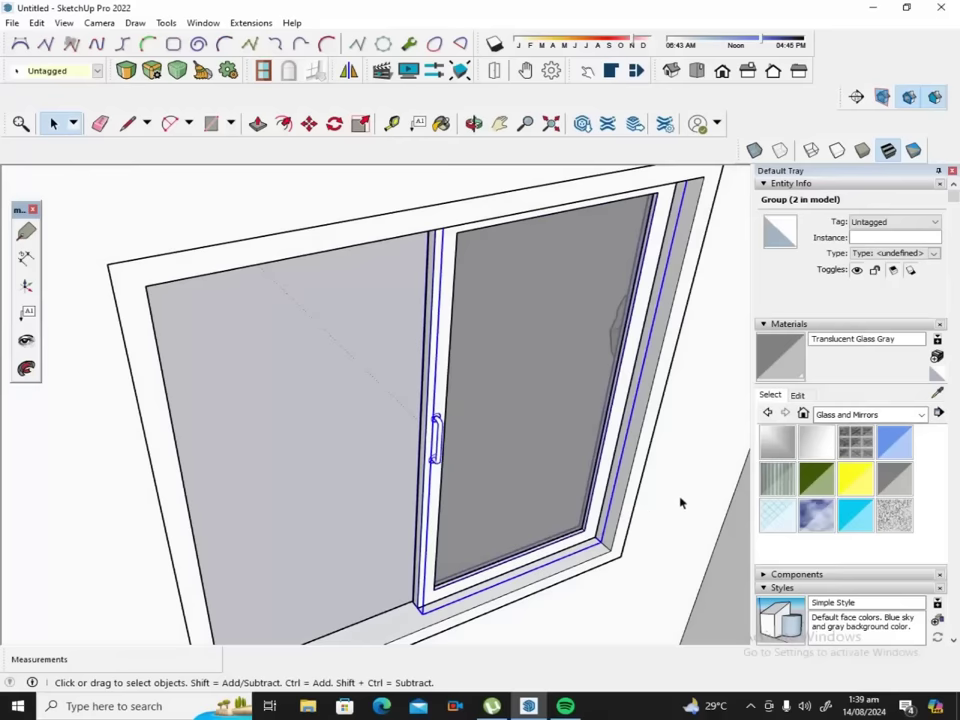
click(474, 123)
mouse_move(326, 321)
mouse_down()
mouse_move(411, 351)
mouse_move(583, 381)
mouse_move(696, 396)
mouse_move(761, 392)
mouse_move(654, 438)
mouse_up()
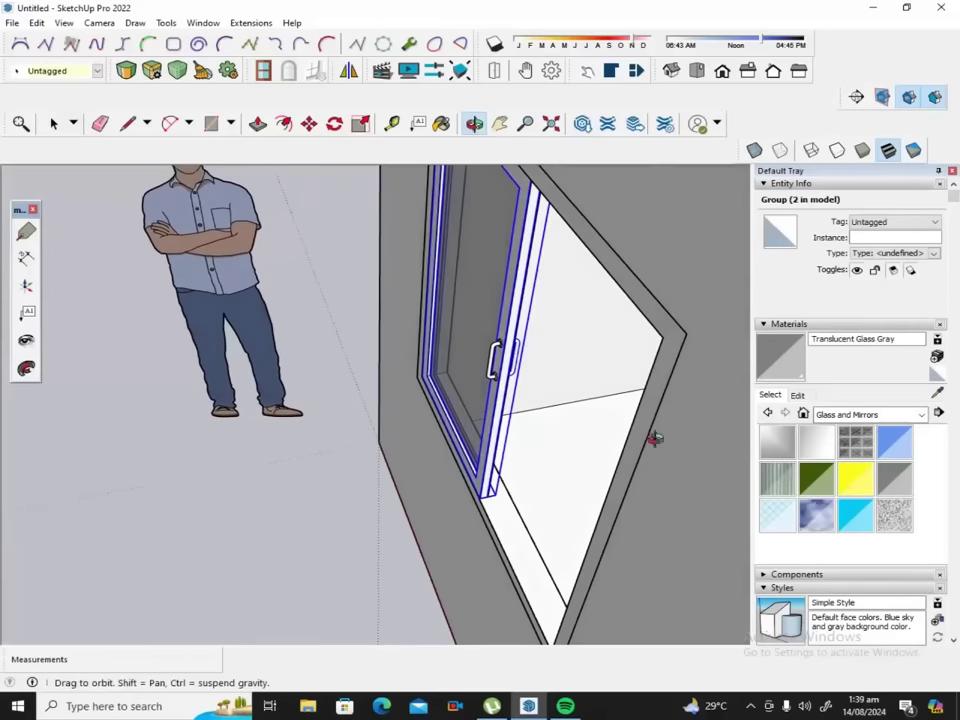
scroll(469, 484, up, 2)
scroll(512, 471, up, 2)
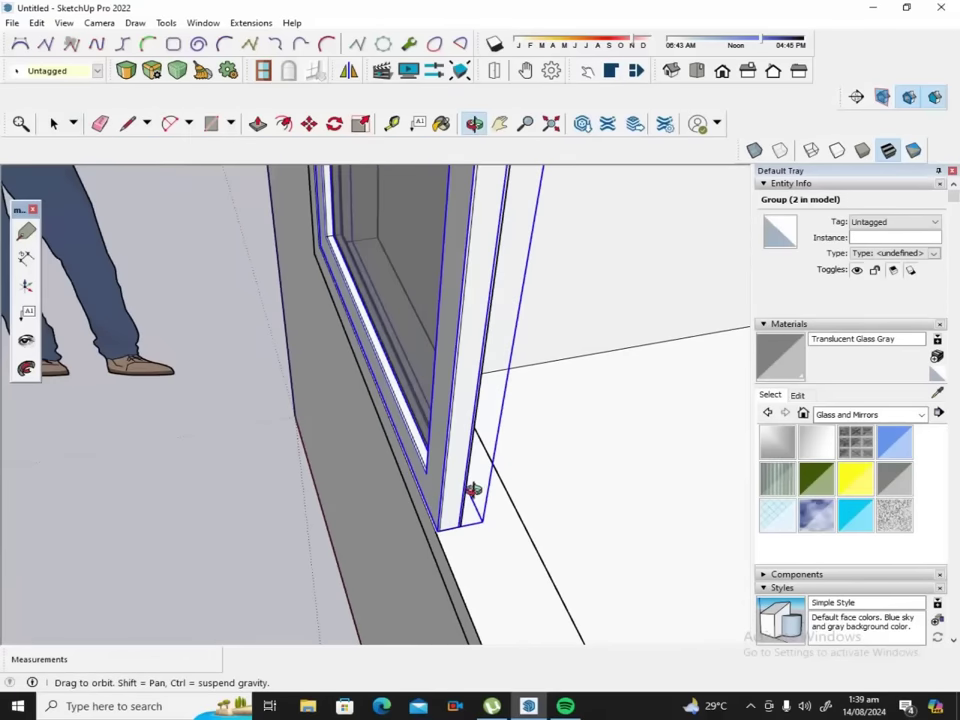
scroll(475, 487, up, 1)
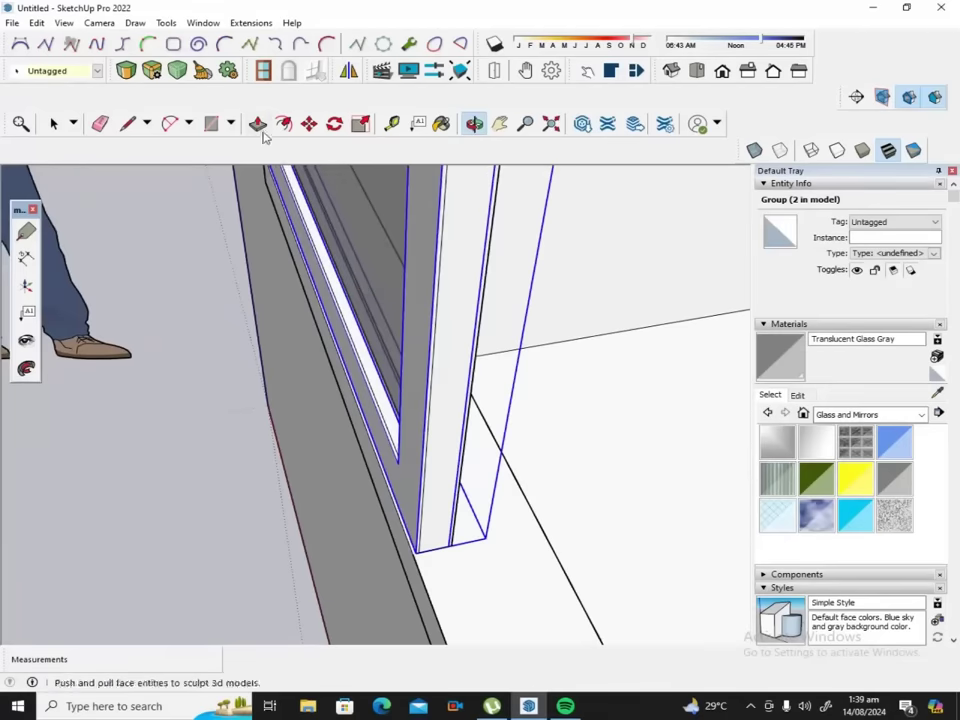
Move the right-hand sash 1 1/2" further over.
click(309, 123)
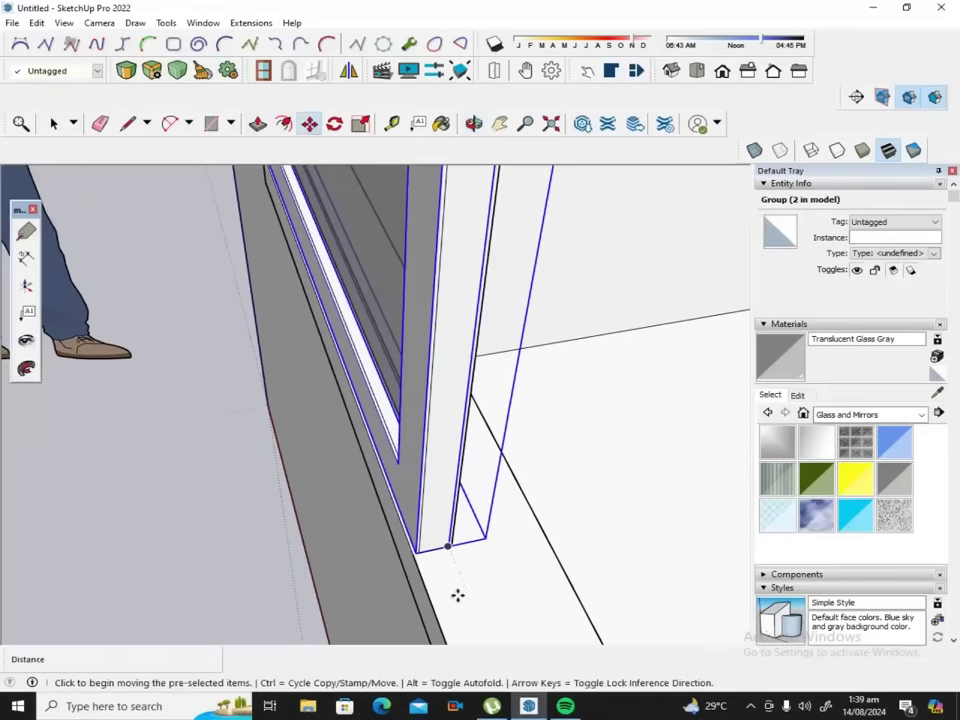
click(487, 541)
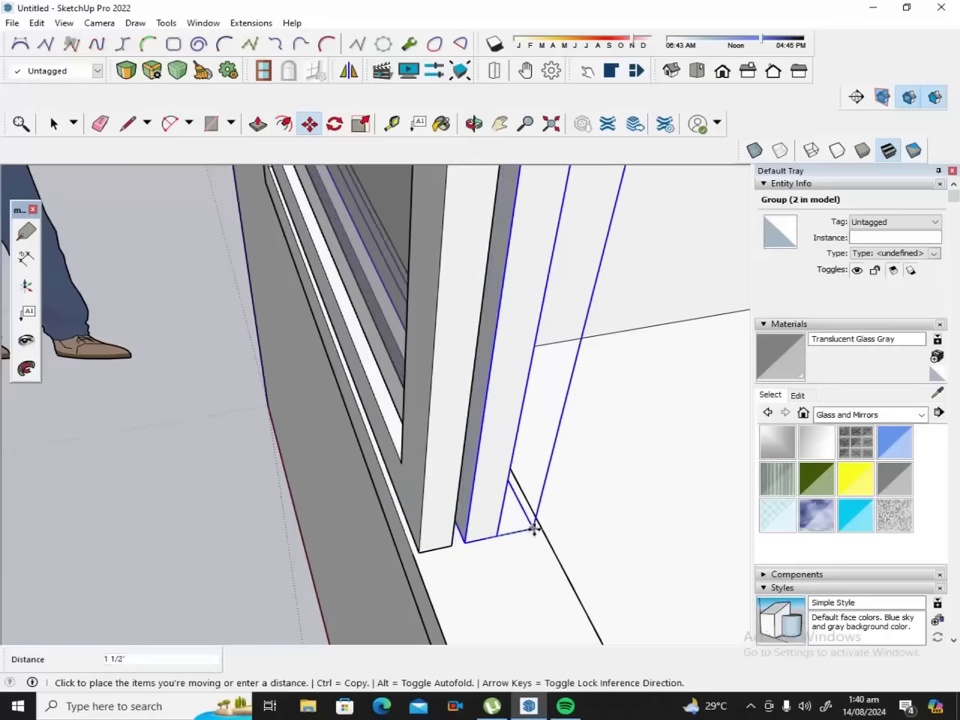
click(540, 527)
scroll(432, 532, up, 1)
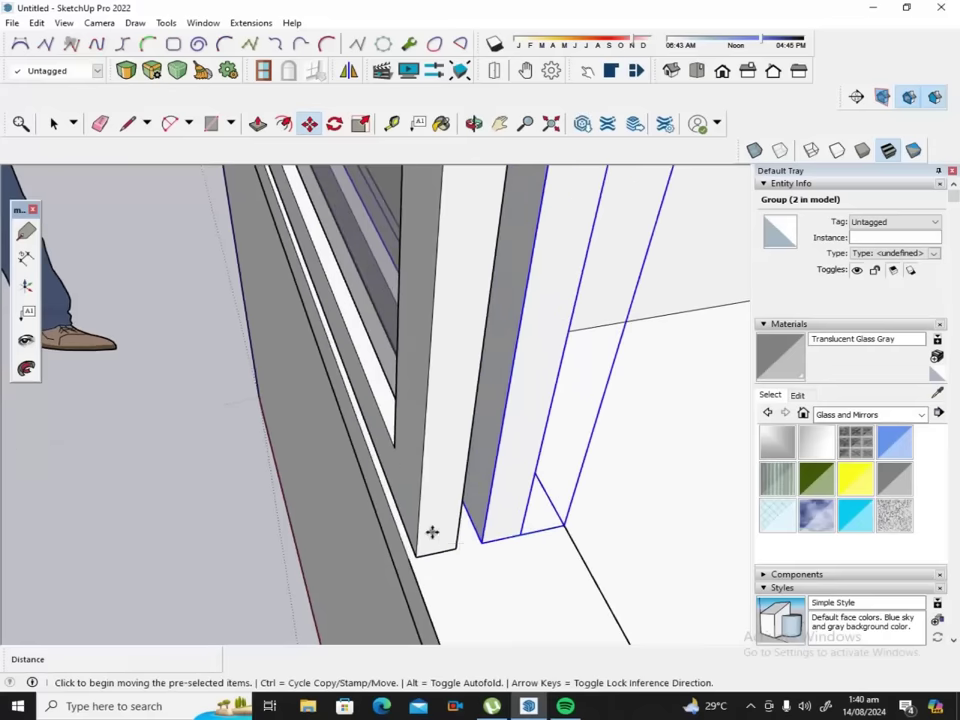
Select the left sash, shift it 1/2", and zoom out.
click(53, 123)
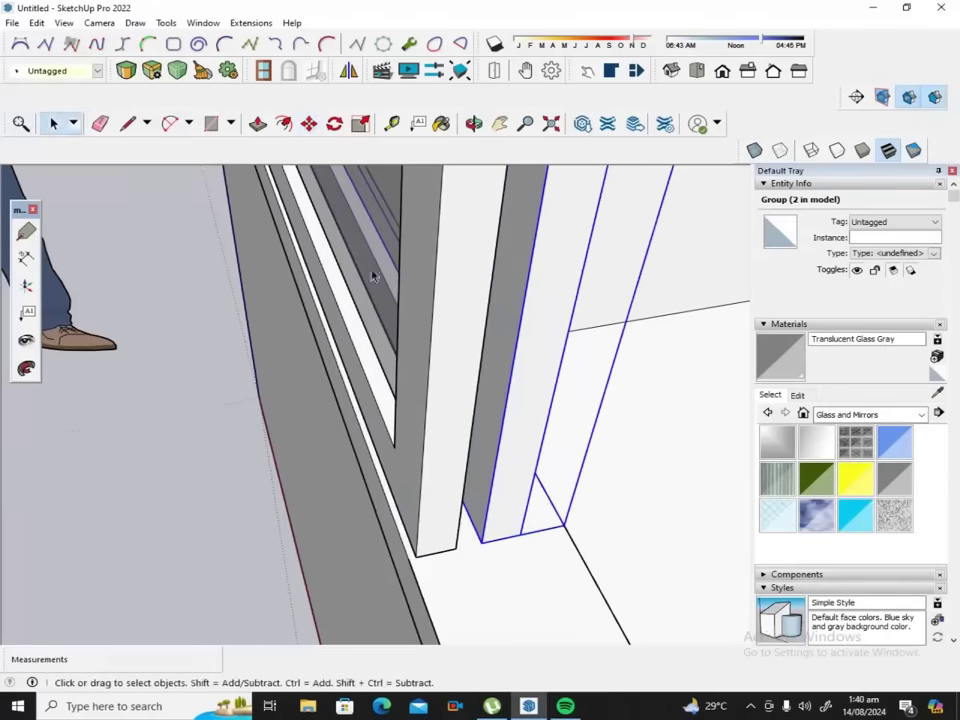
click(448, 433)
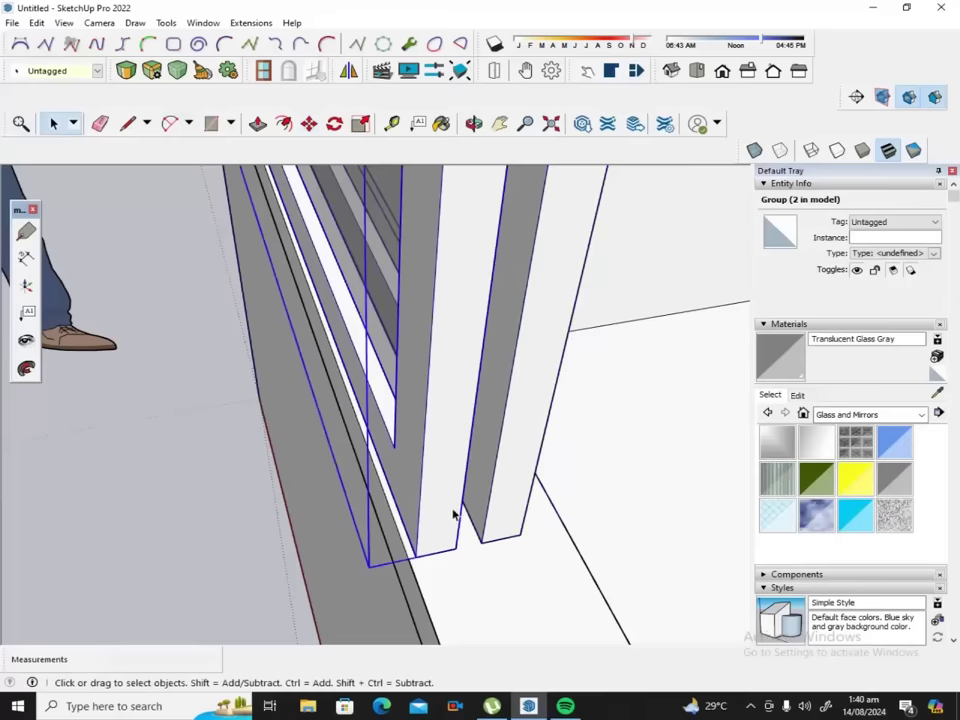
click(309, 123)
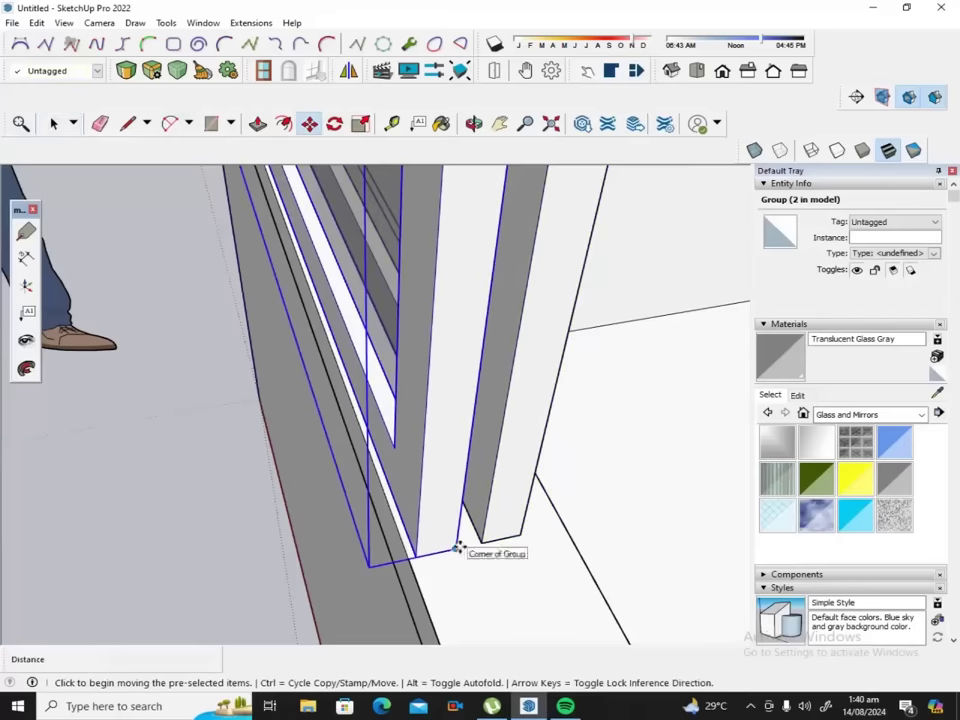
click(460, 546)
scroll(332, 519, down, 3)
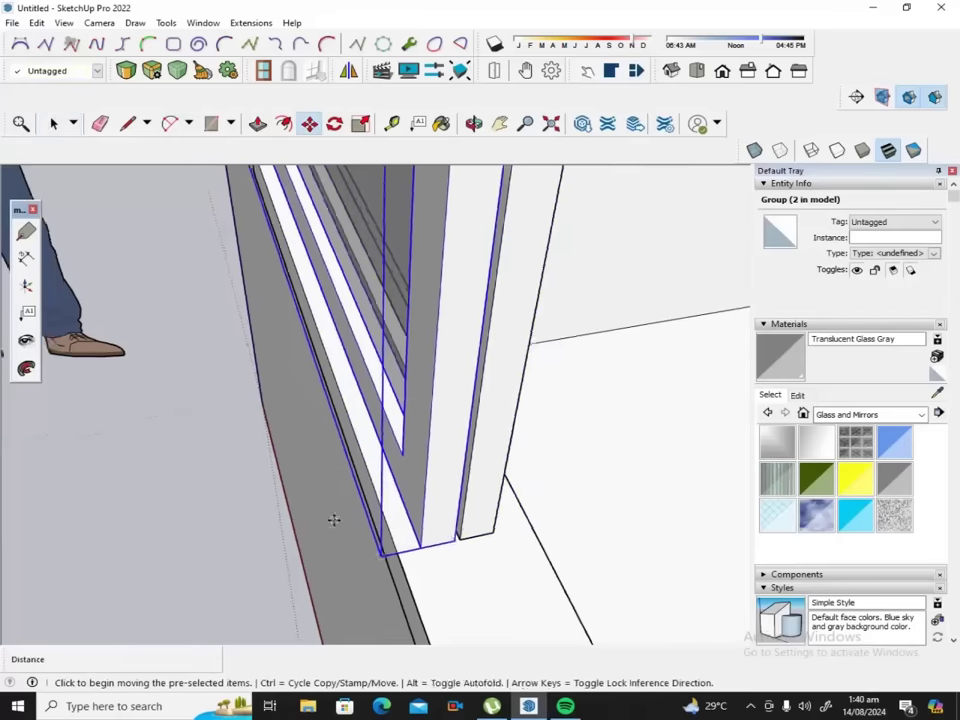
scroll(381, 506, down, 3)
scroll(486, 501, down, 3)
scroll(499, 498, down, 2)
scroll(499, 498, down, 2)
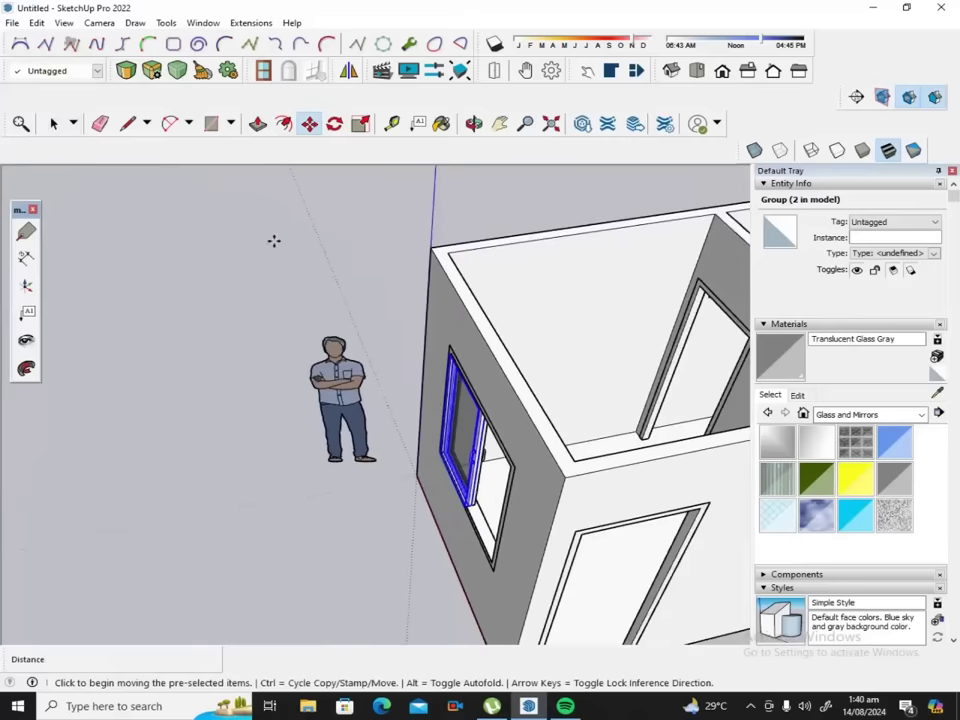
click(474, 124)
drag(300, 285, 499, 199)
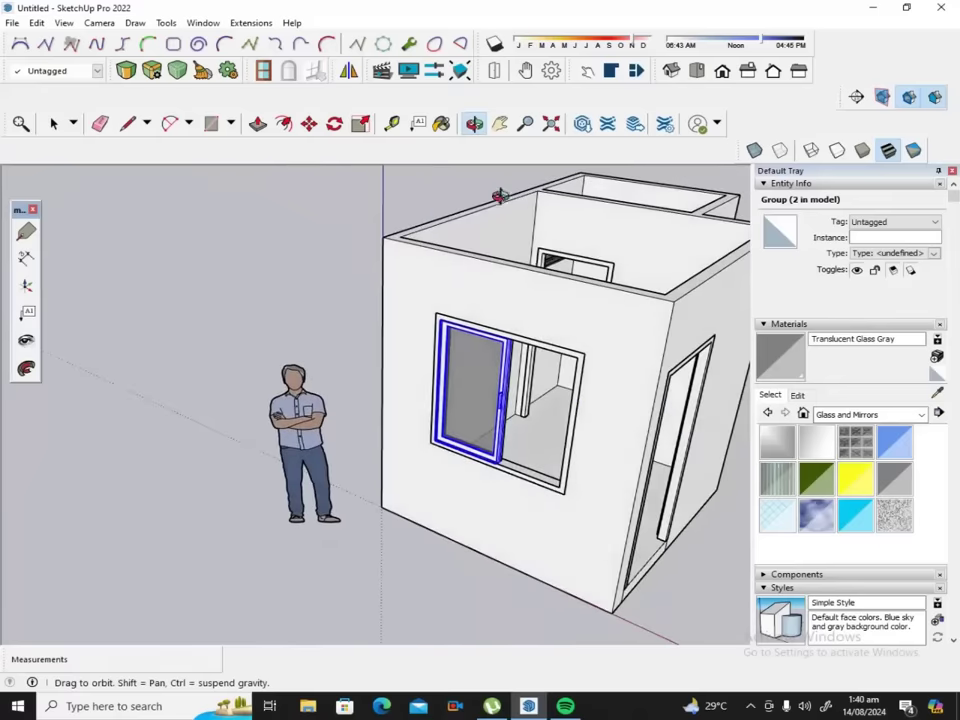
click(56, 123)
click(163, 210)
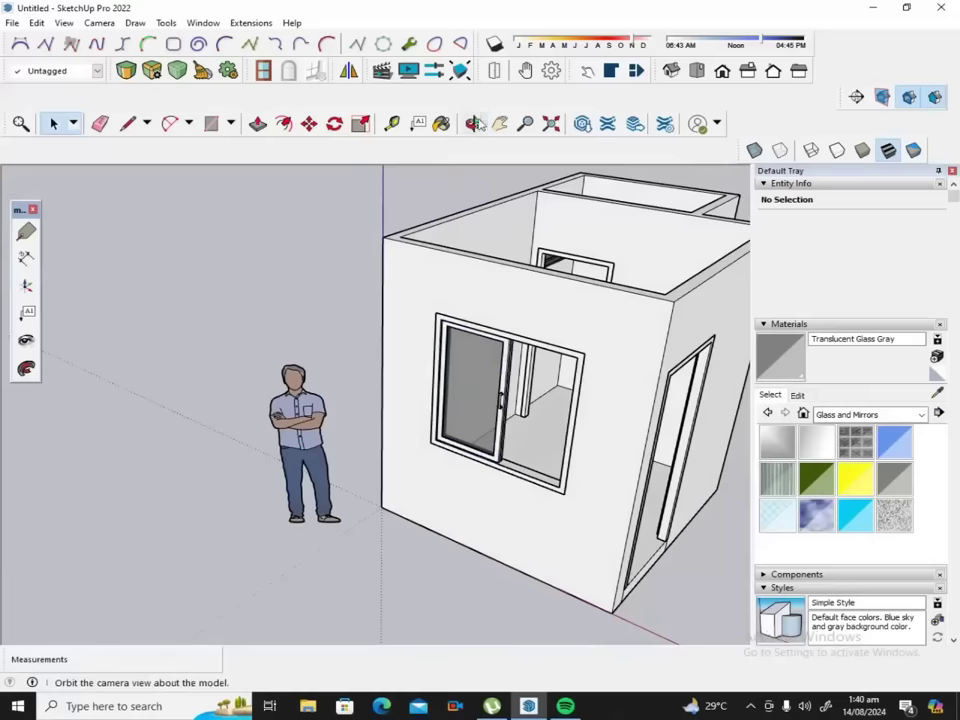
click(474, 124)
mouse_move(623, 322)
mouse_down()
mouse_move(175, 444)
mouse_move(246, 420)
mouse_move(477, 381)
mouse_move(542, 330)
mouse_move(536, 306)
mouse_move(583, 313)
mouse_move(640, 403)
mouse_move(662, 413)
mouse_move(671, 399)
mouse_up()
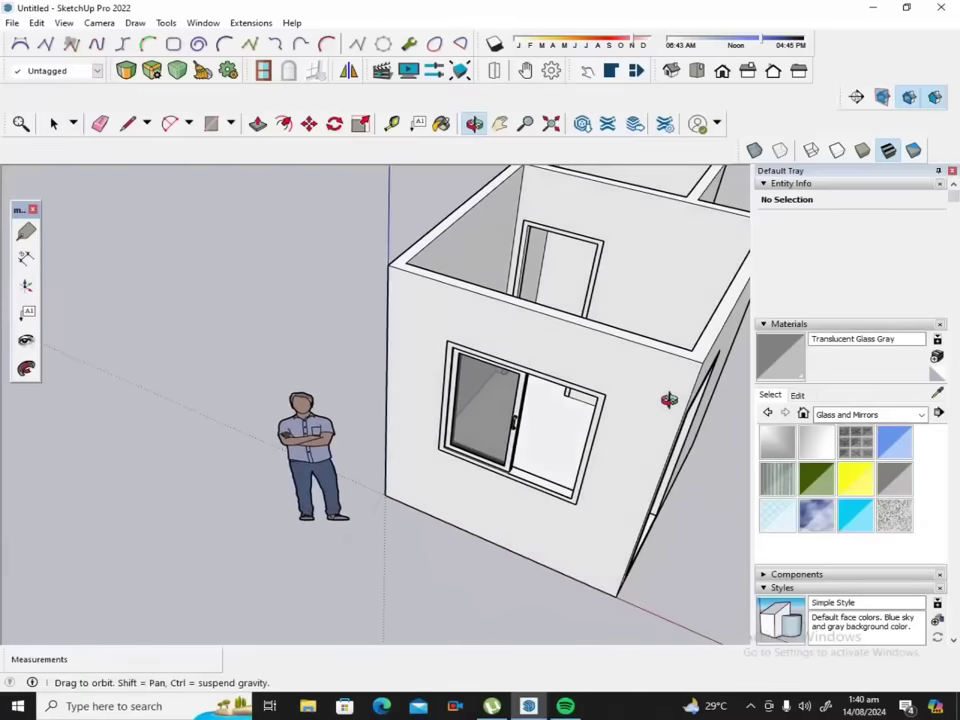
mouse_move(491, 324)
mouse_down()
mouse_move(536, 353)
mouse_move(555, 285)
mouse_up()
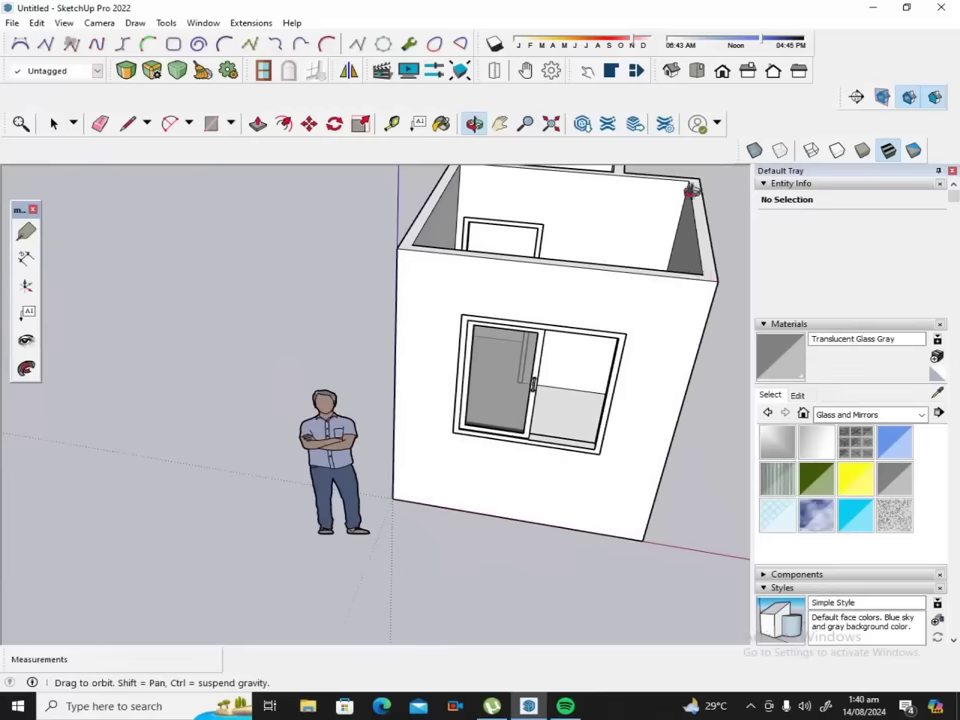
drag(690, 189, 664, 154)
mouse_move(692, 326)
mouse_down()
mouse_move(532, 267)
mouse_move(480, 346)
mouse_up()
mouse_move(541, 392)
mouse_down()
mouse_move(612, 326)
mouse_move(574, 332)
mouse_move(489, 306)
mouse_move(449, 308)
mouse_up()
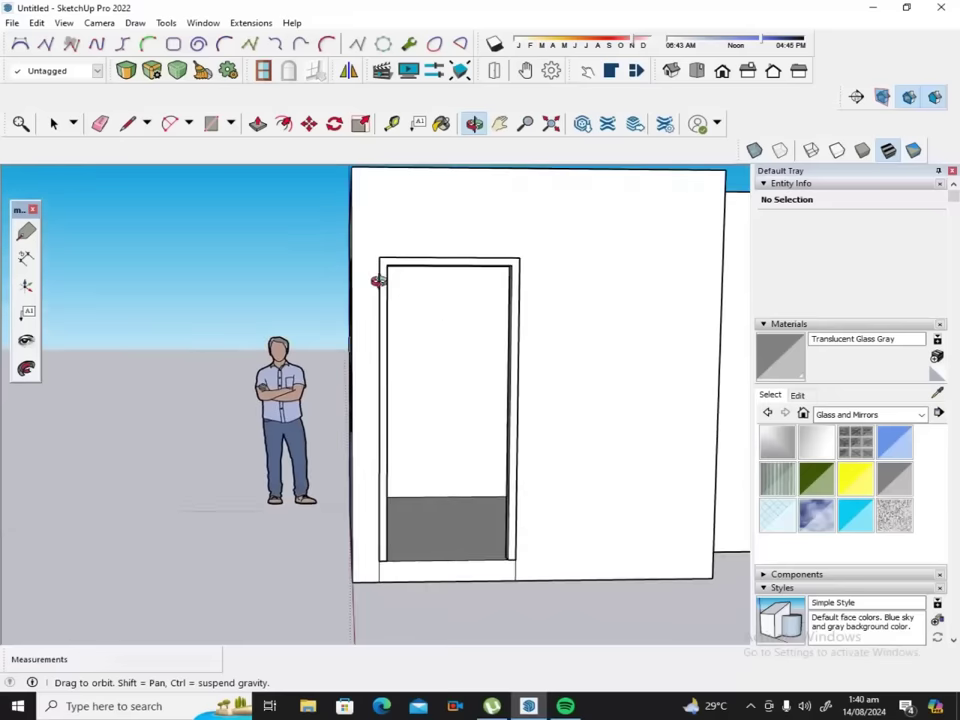
Zoom and orbit to an angled close-up of the doorway's bottom-left corner and grey panel.
click(211, 123)
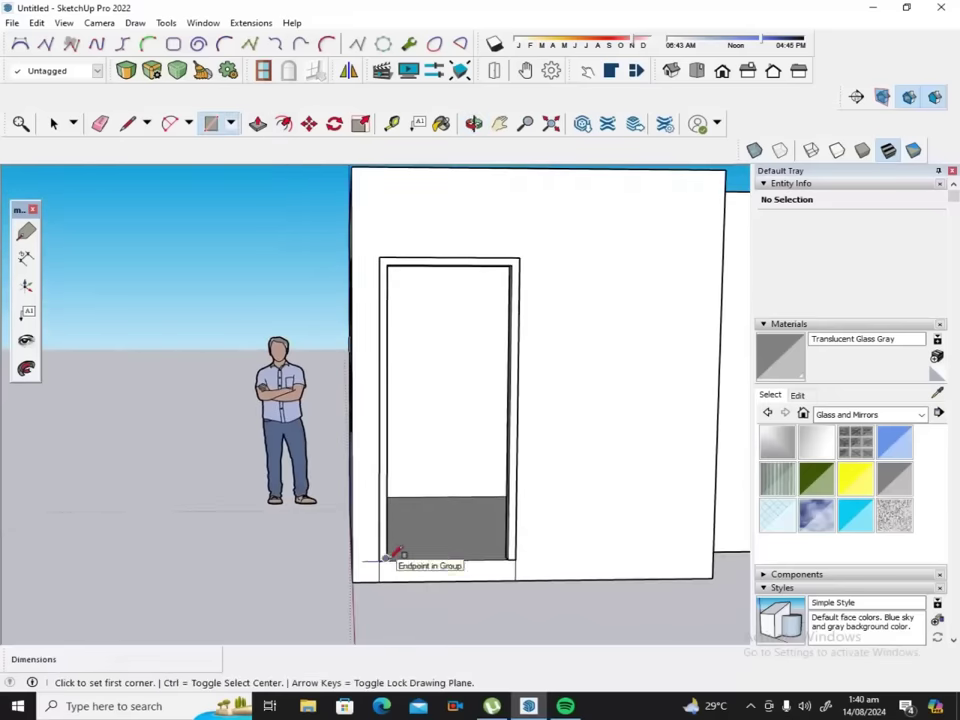
scroll(395, 556, up, 2)
scroll(398, 550, up, 3)
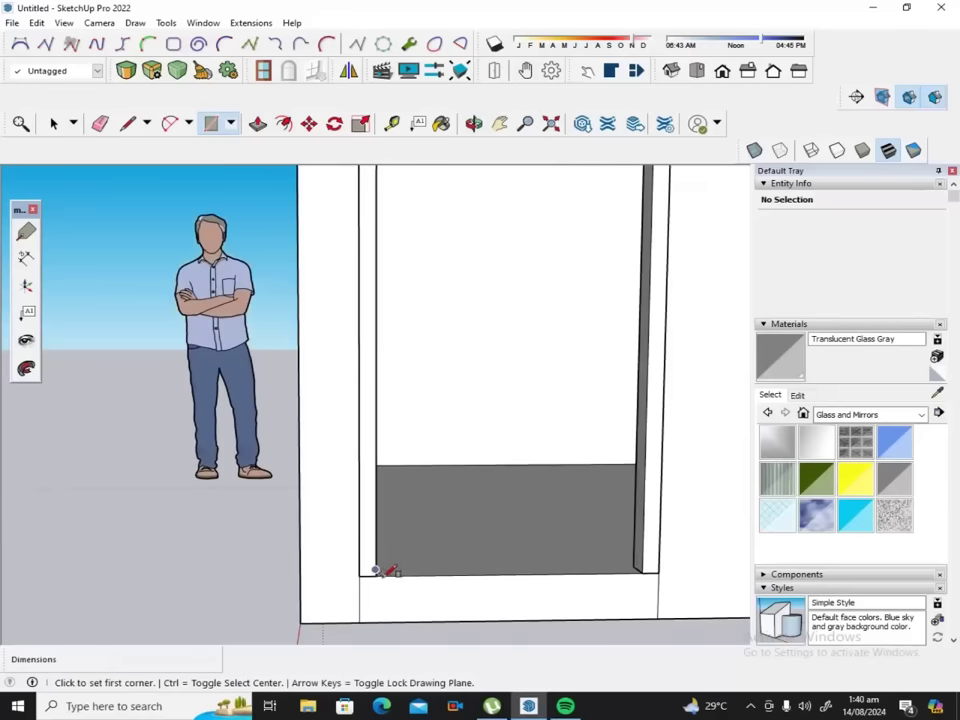
scroll(386, 529, down, 2)
scroll(386, 529, down, 1)
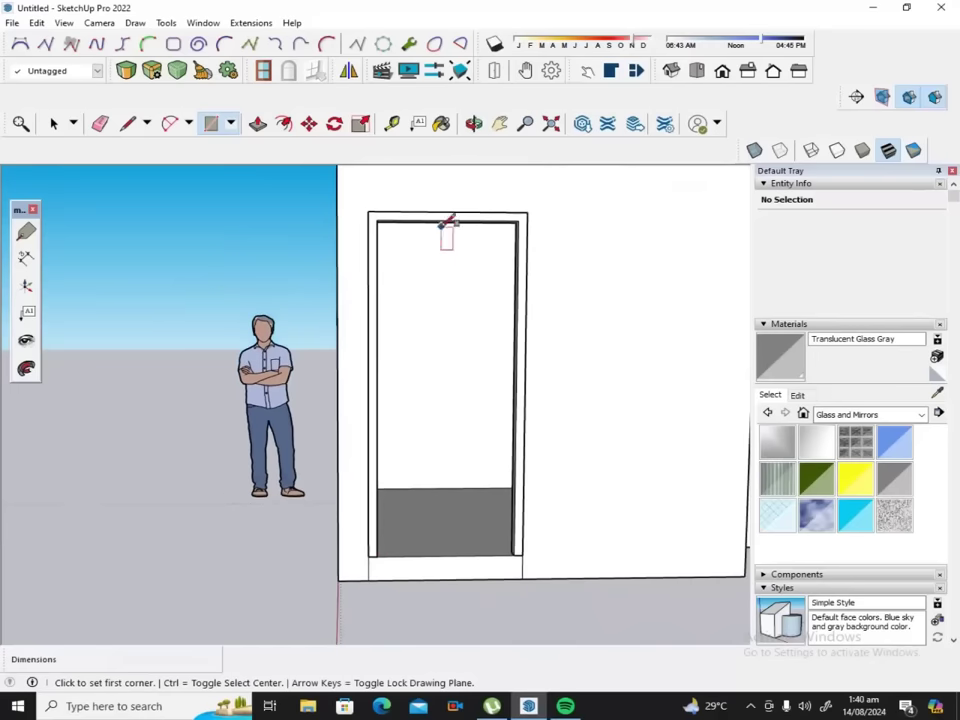
click(474, 135)
mouse_move(553, 231)
mouse_down()
mouse_move(426, 314)
mouse_move(423, 336)
mouse_move(259, 287)
mouse_move(274, 393)
mouse_up()
scroll(270, 530, up, 3)
scroll(272, 522, up, 3)
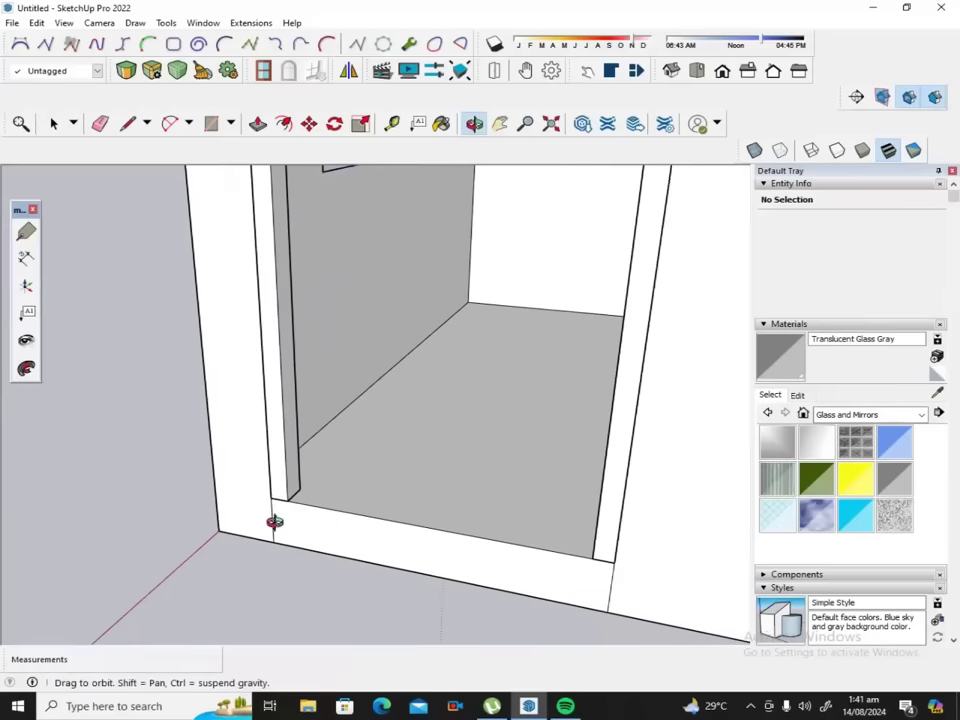
scroll(275, 505, up, 2)
Select the grey doorway panel group and move it exactly 1" from its edge.
click(53, 123)
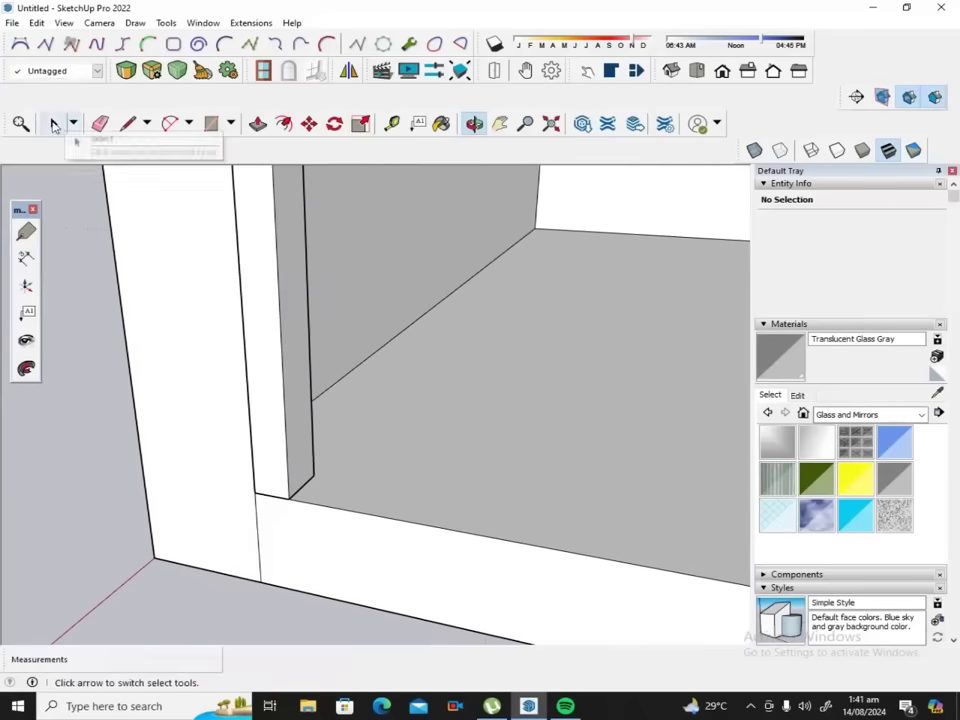
click(274, 447)
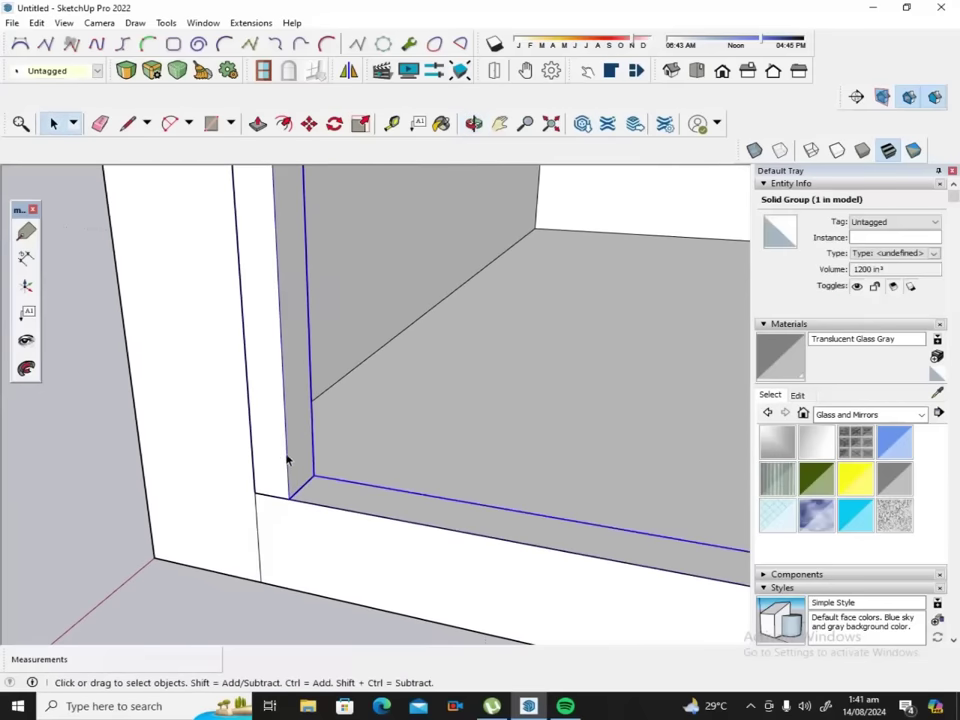
scroll(280, 458, up, 1)
scroll(280, 462, up, 1)
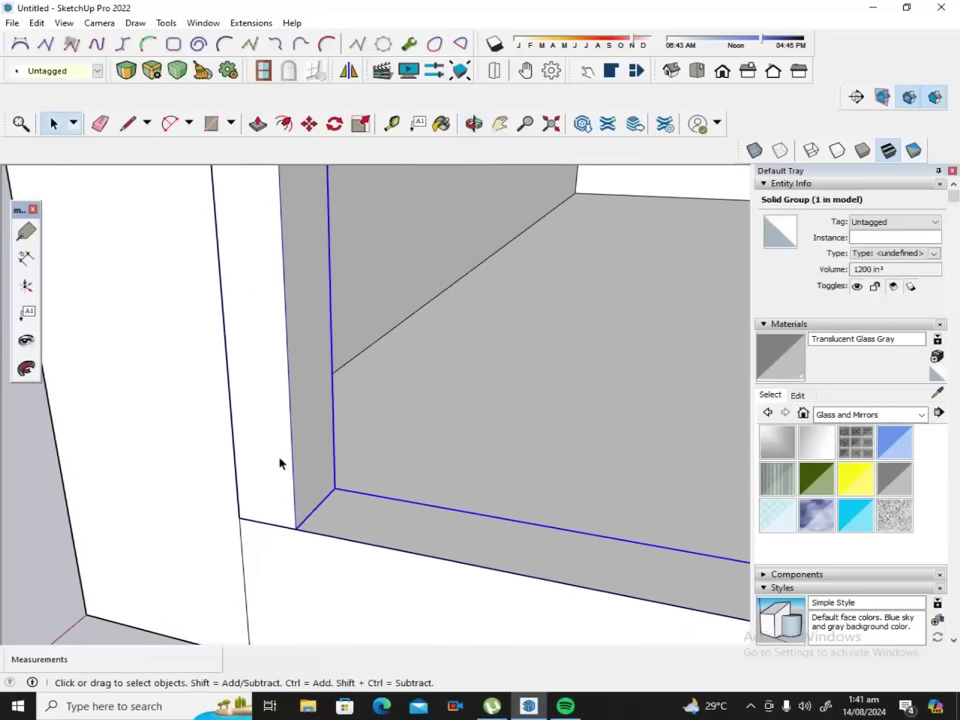
click(308, 123)
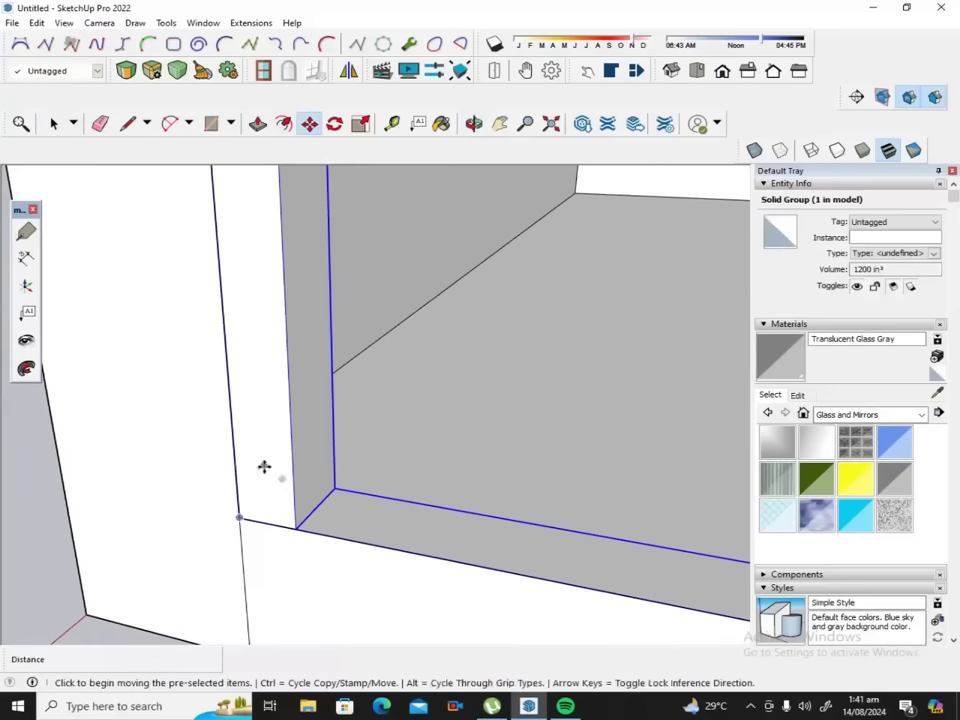
click(240, 518)
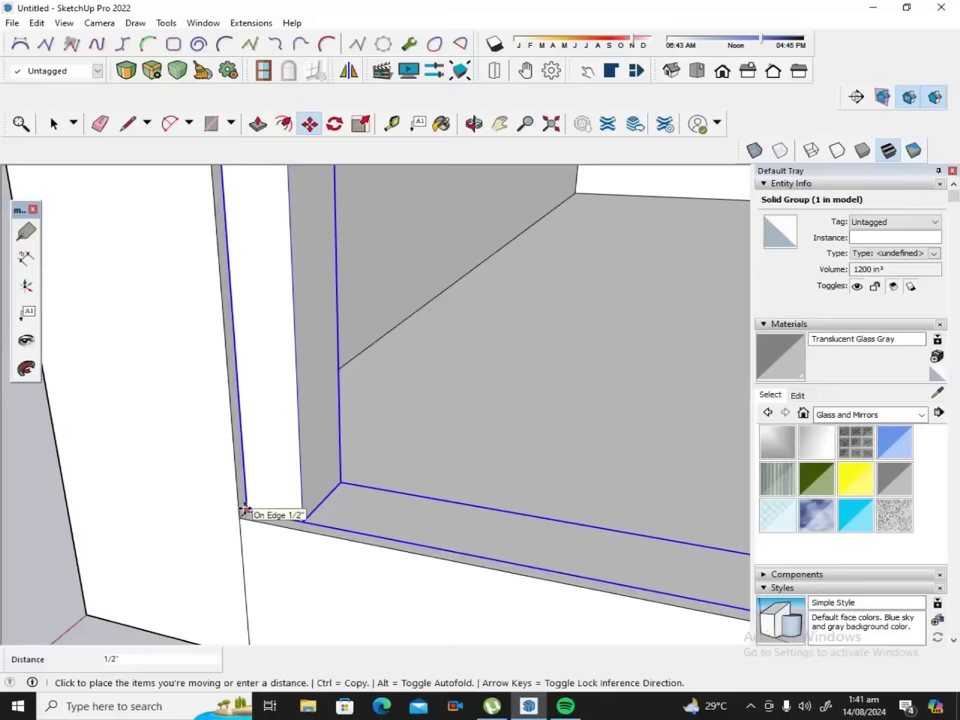
text(1)
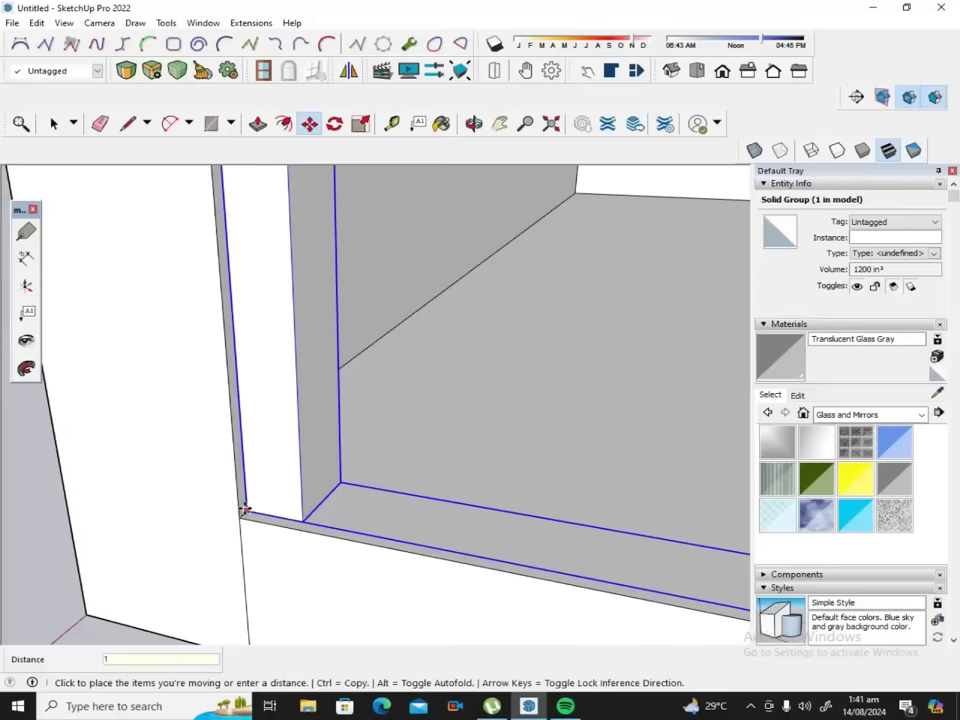
key(Return)
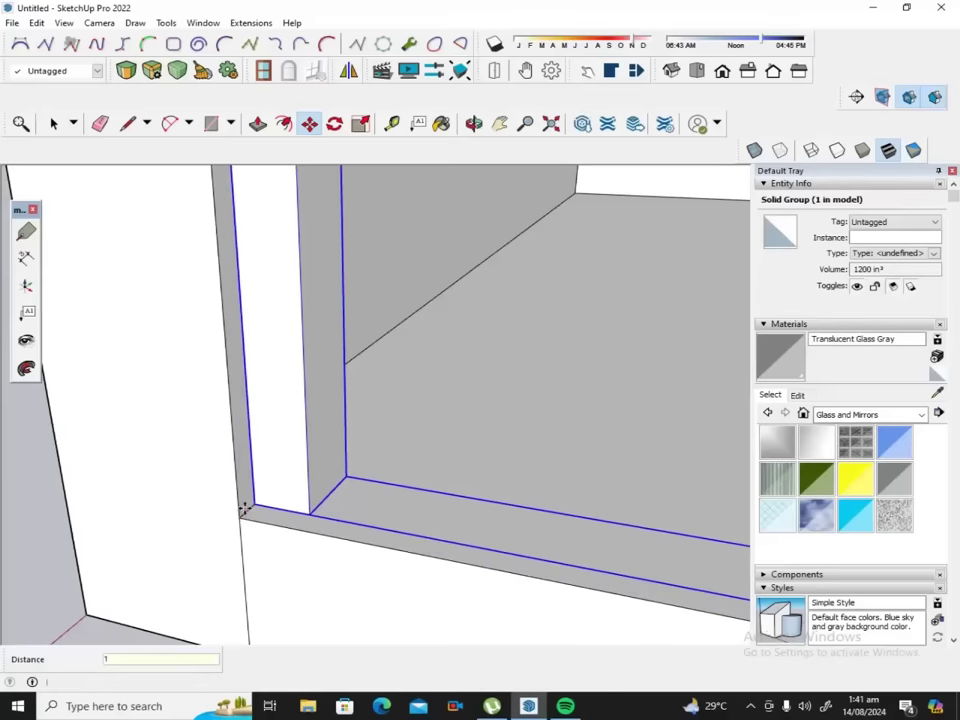
scroll(240, 465, down, 2)
scroll(255, 457, down, 2)
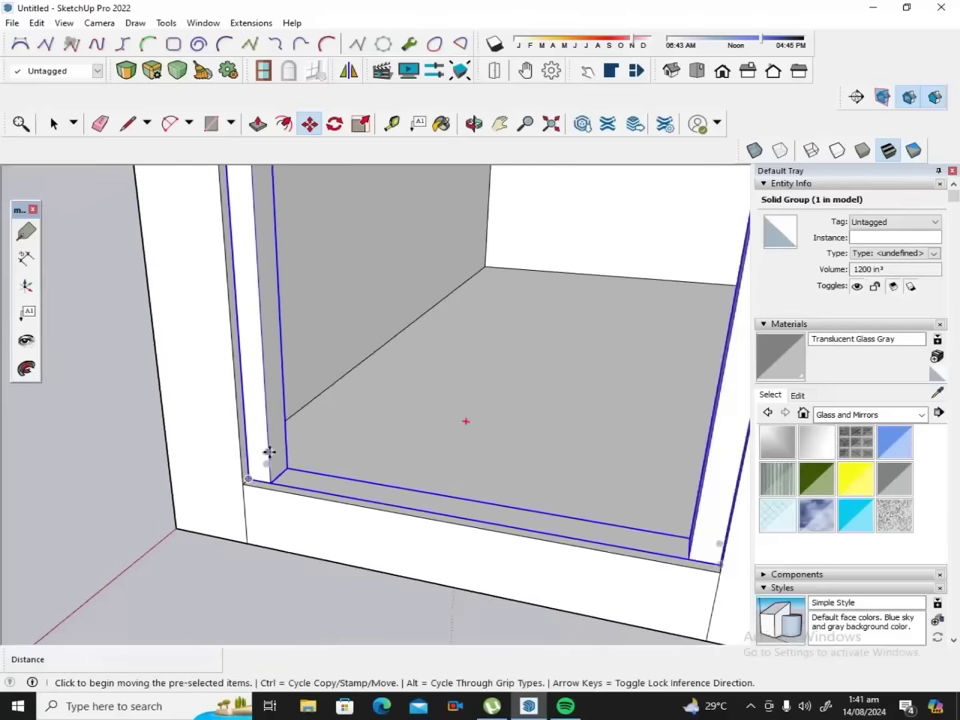
scroll(268, 453, down, 1)
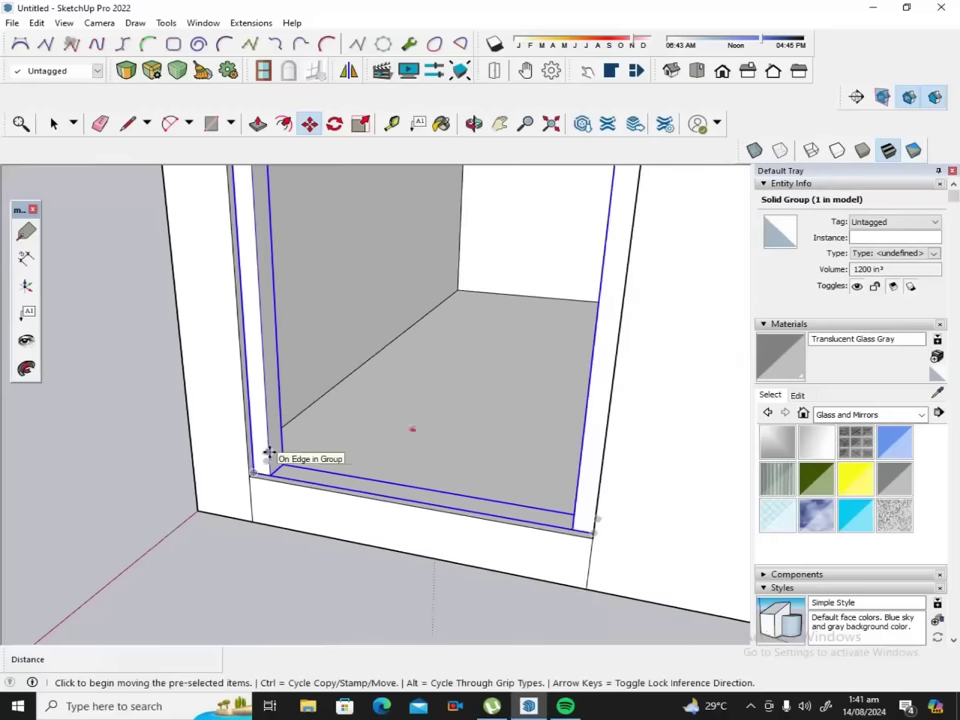
Draw a 6'10" by 2'8" rectangle from the doorway's bottom-left to top-right corner.
click(212, 123)
scroll(283, 511, up, 1)
scroll(257, 449, up, 1)
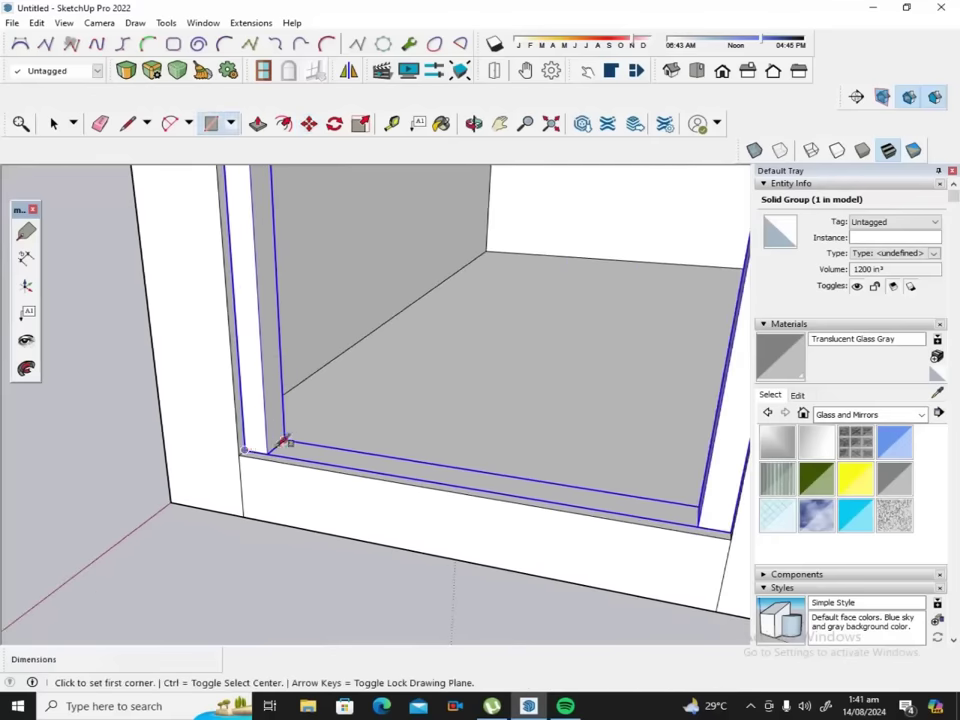
click(277, 445)
scroll(278, 447, down, 2)
scroll(280, 447, down, 2)
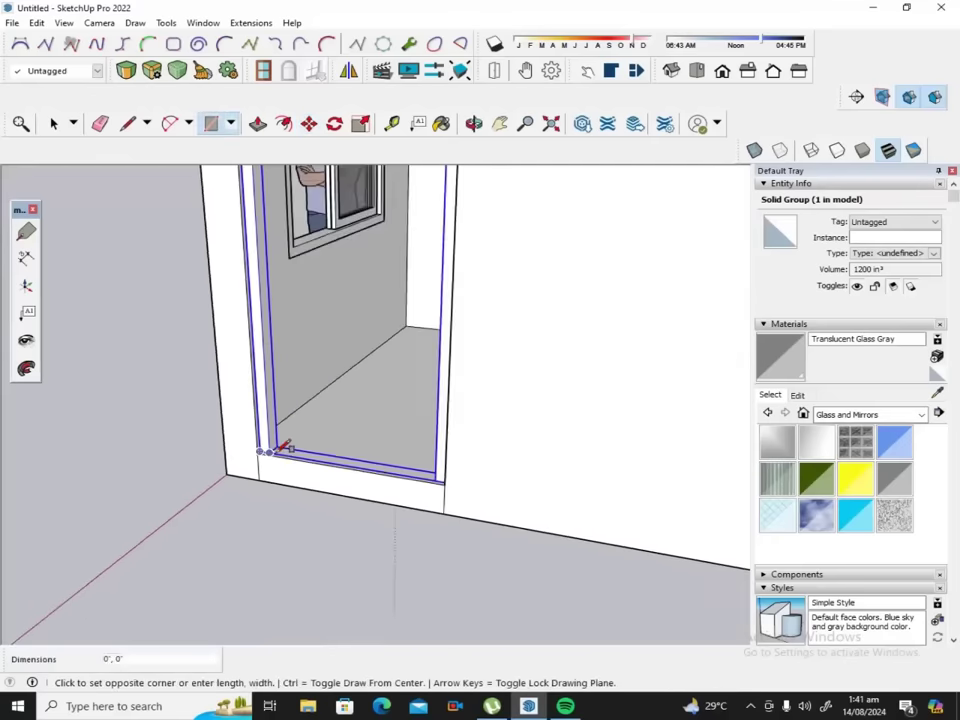
scroll(283, 447, down, 1)
scroll(281, 449, down, 1)
scroll(332, 252, up, 1)
scroll(336, 254, up, 2)
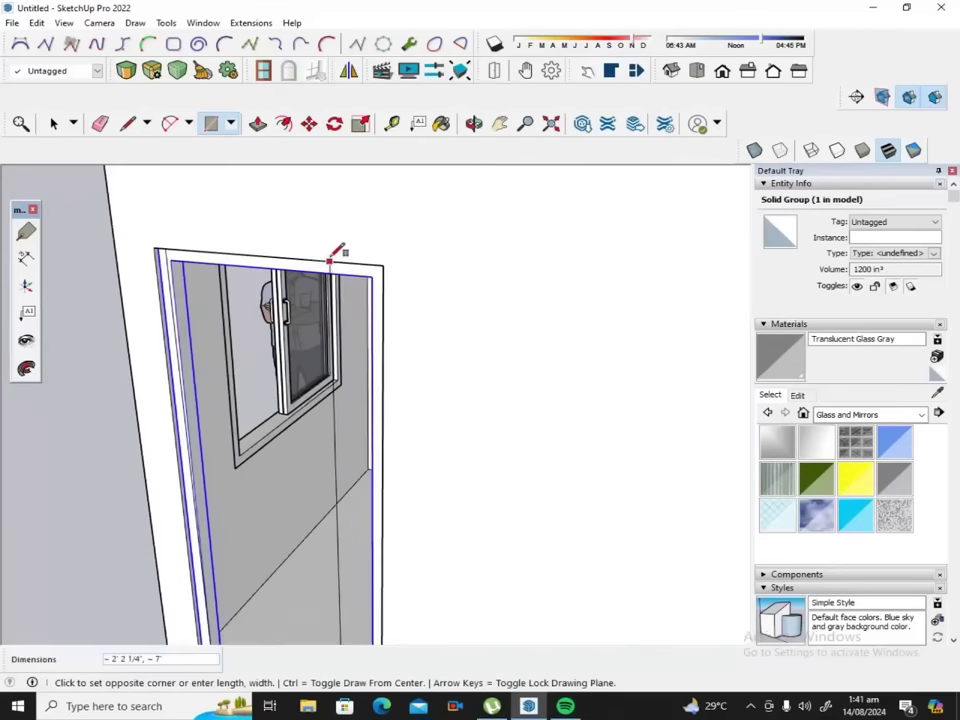
click(377, 274)
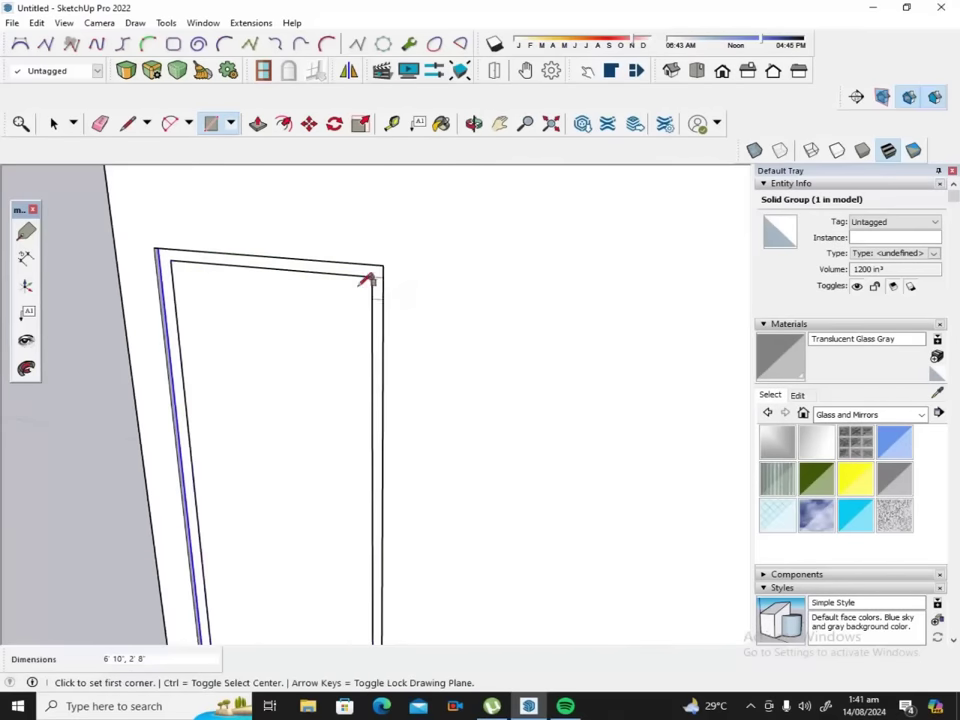
scroll(364, 214, down, 1)
scroll(364, 300, down, 2)
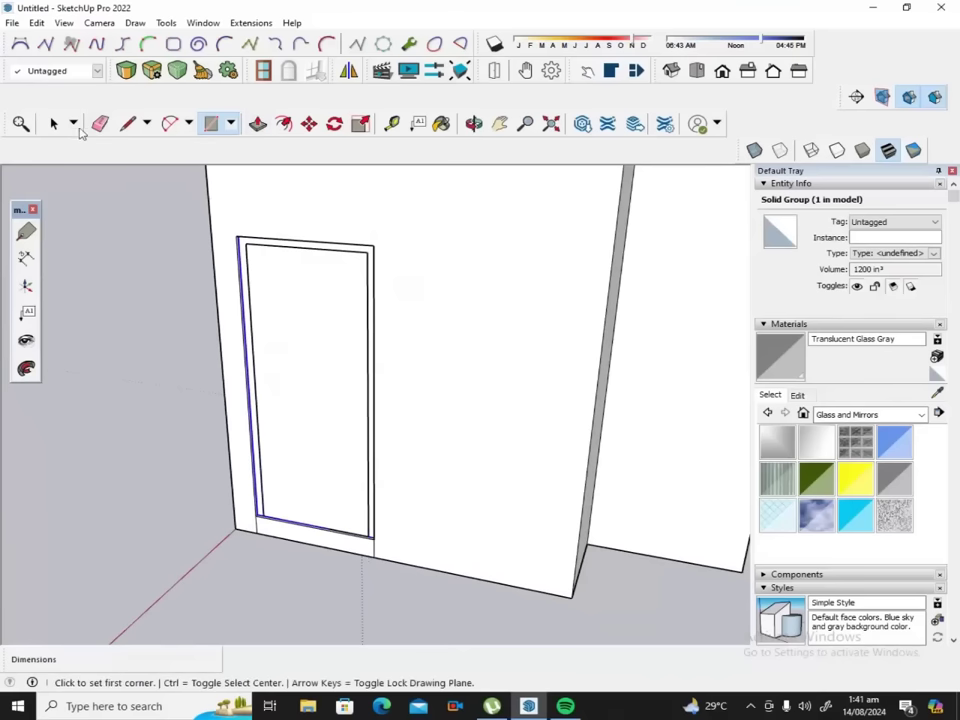
Group the door face with its edges and push/pull it 2" thick.
click(54, 123)
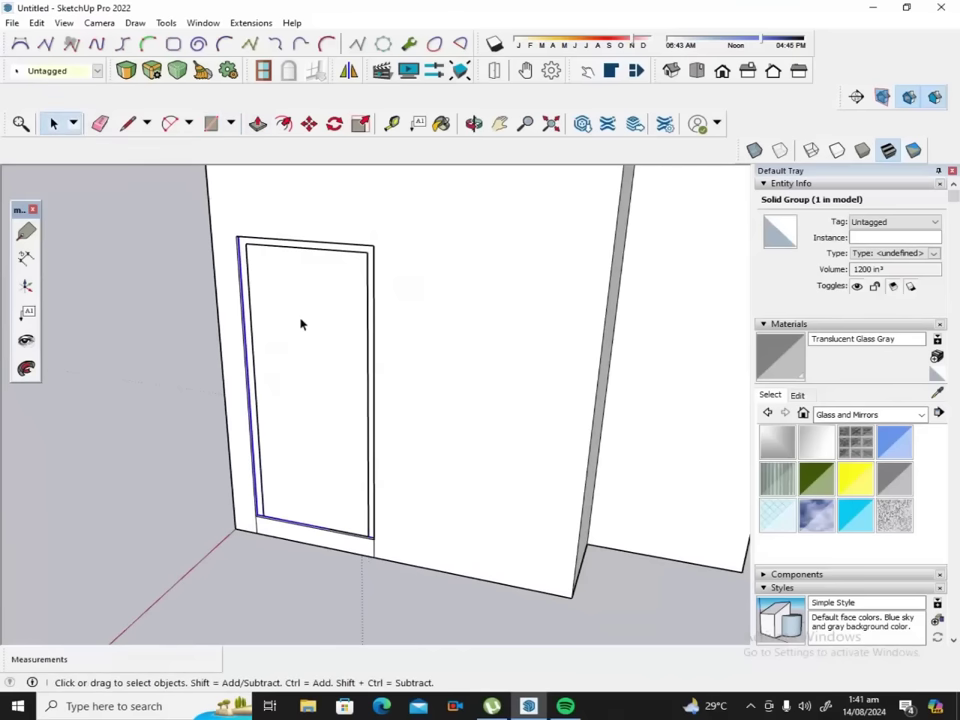
click(300, 323)
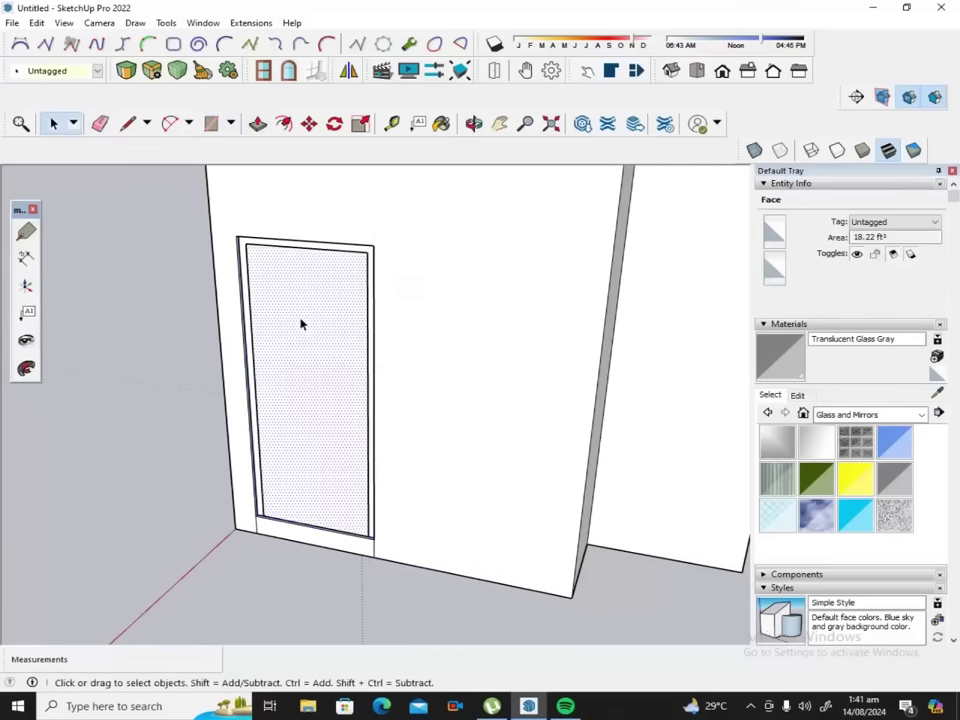
double_click(300, 323)
right_click(300, 323)
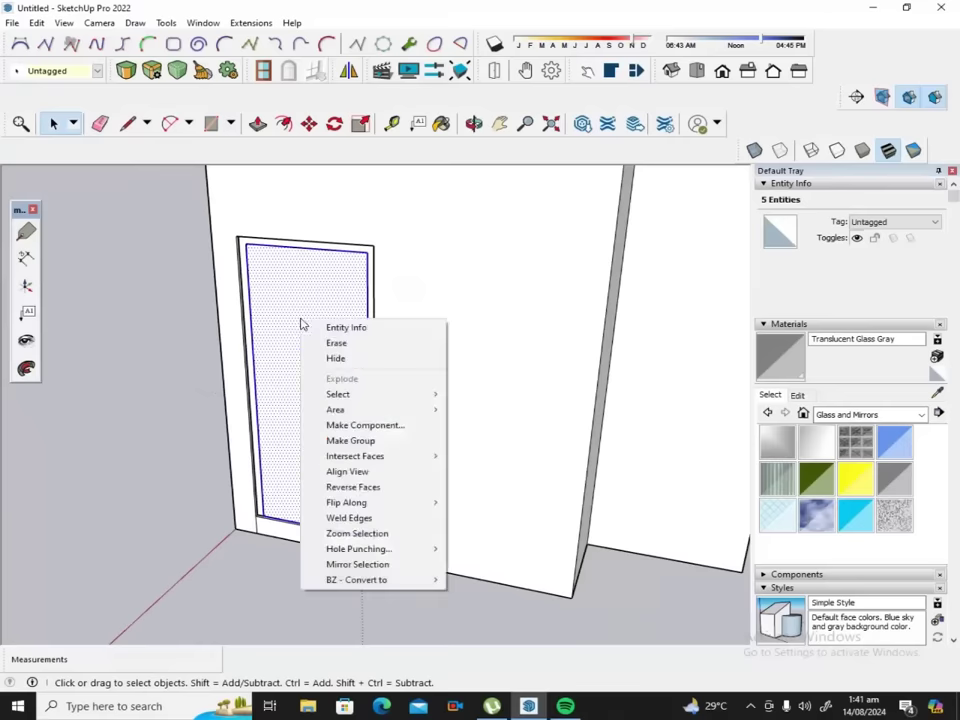
click(386, 441)
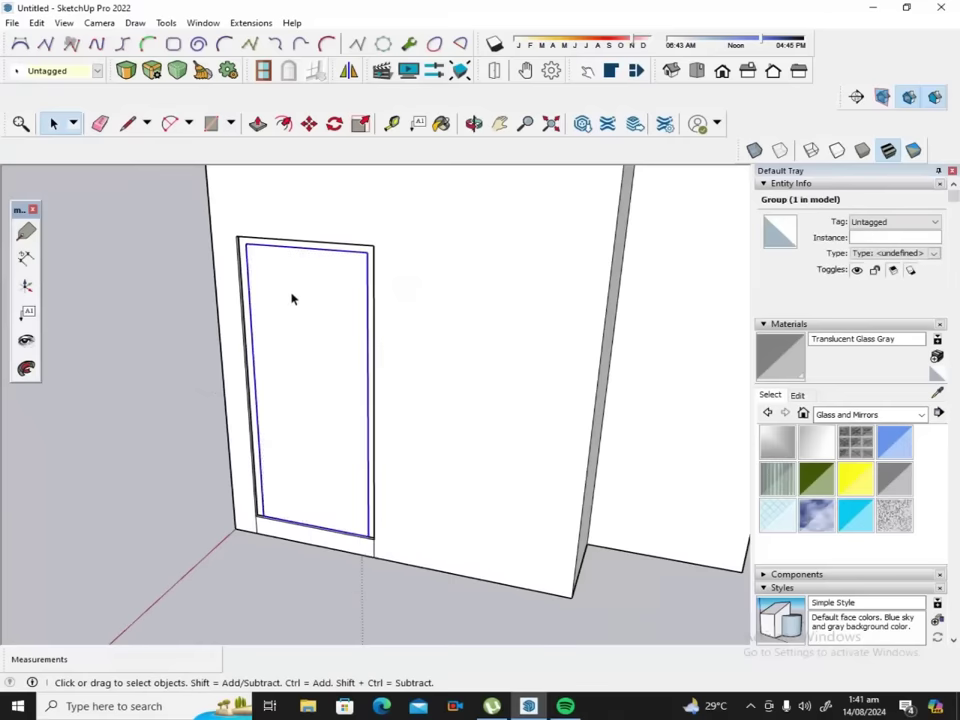
click(257, 123)
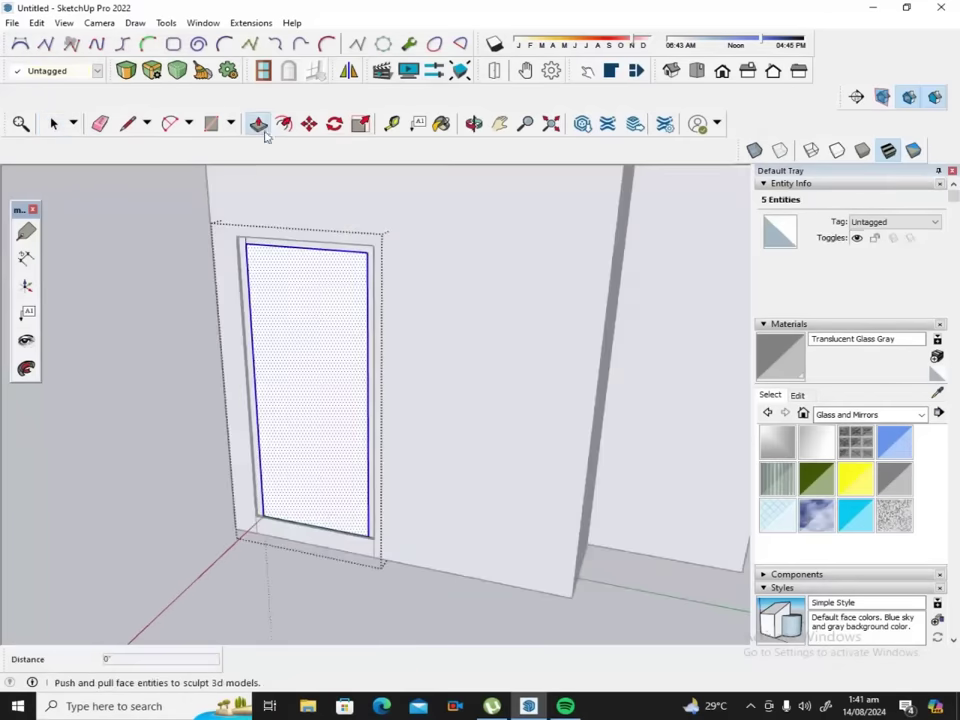
click(280, 303)
text(2)
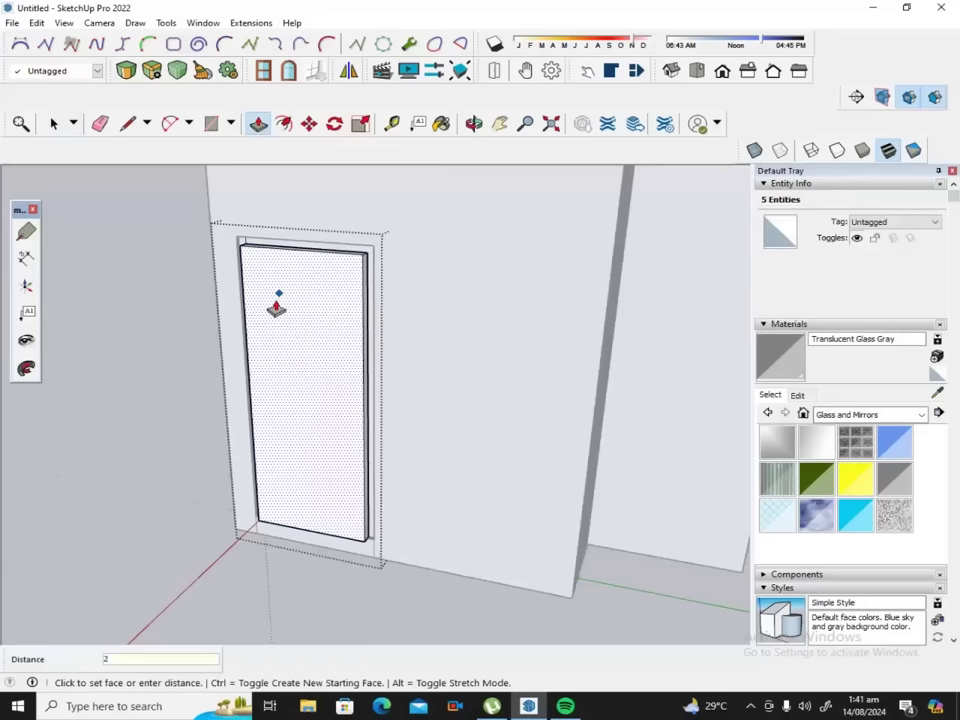
key(Return)
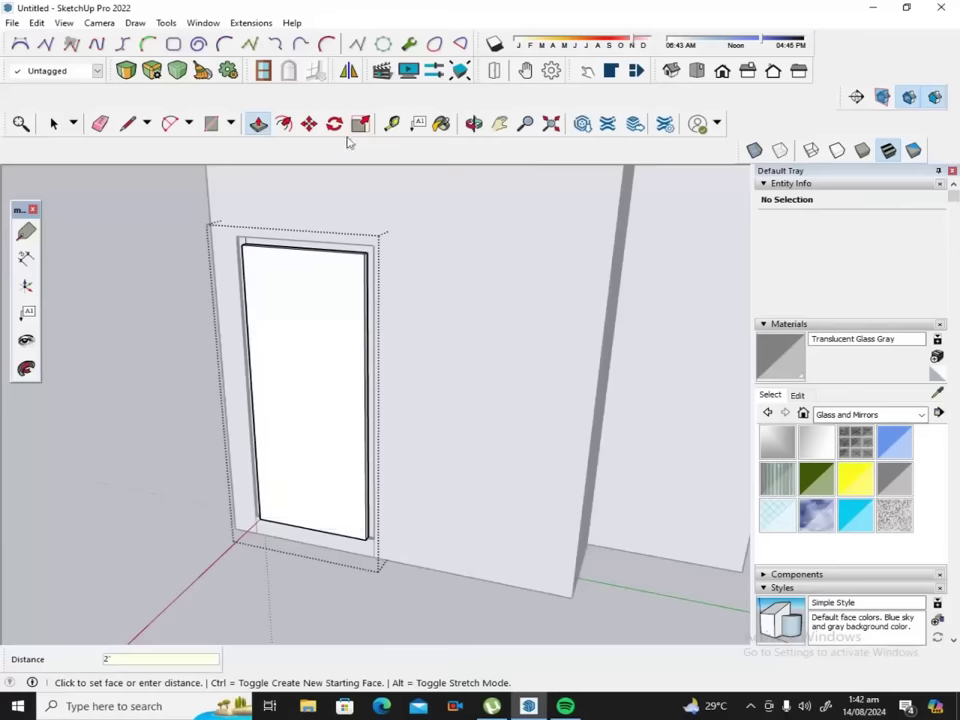
click(474, 123)
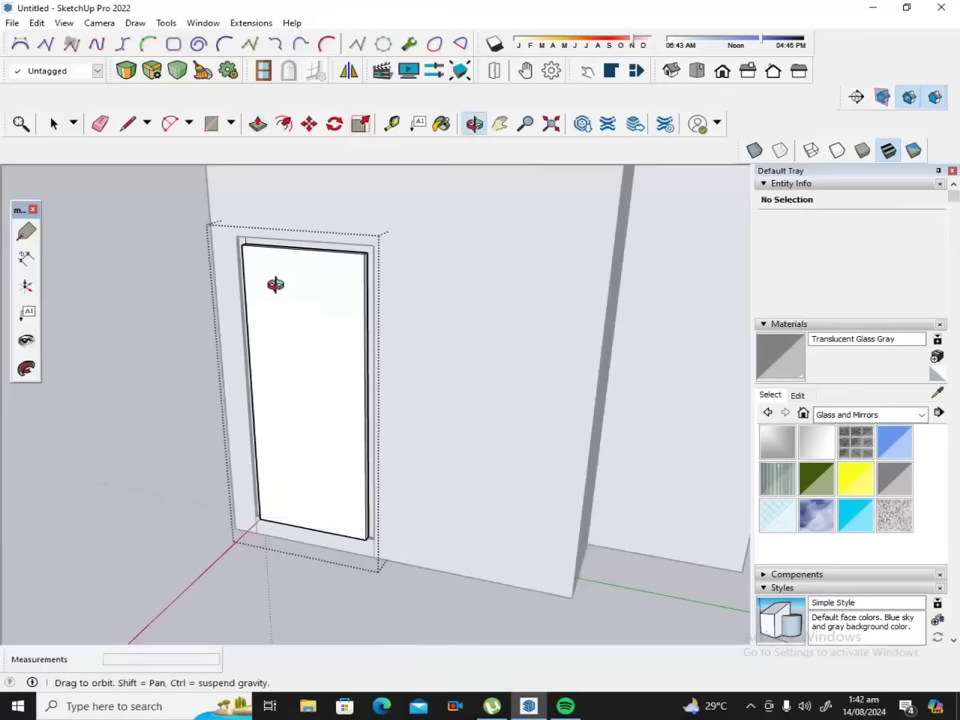
Select all the door panel geometry, including its top edge.
scroll(264, 287, up, 1)
scroll(259, 261, up, 2)
scroll(259, 255, up, 3)
scroll(230, 220, up, 3)
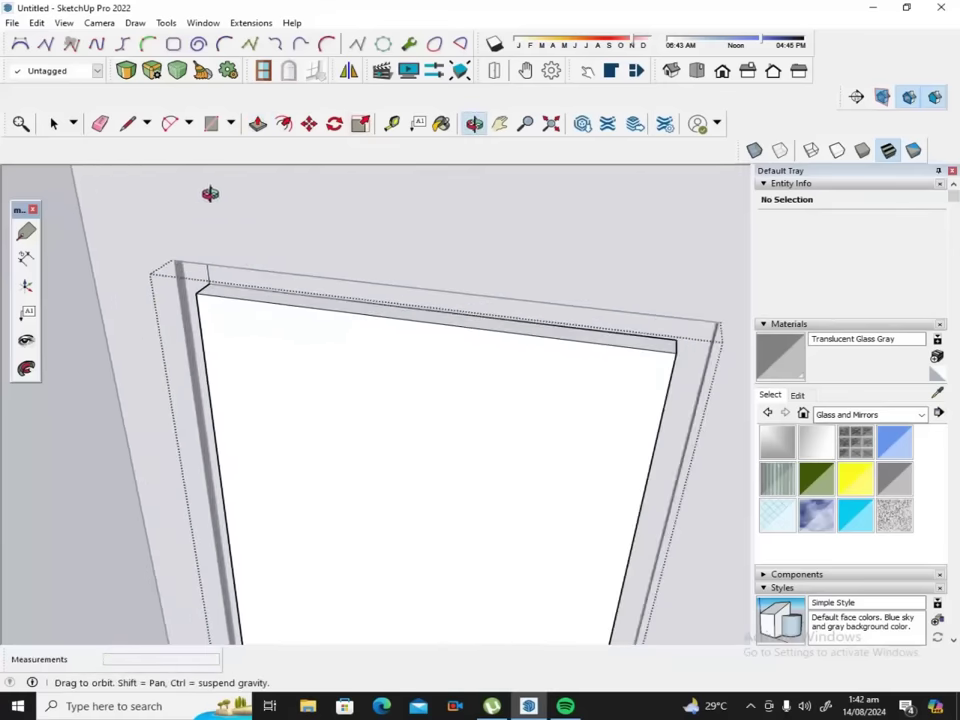
click(53, 123)
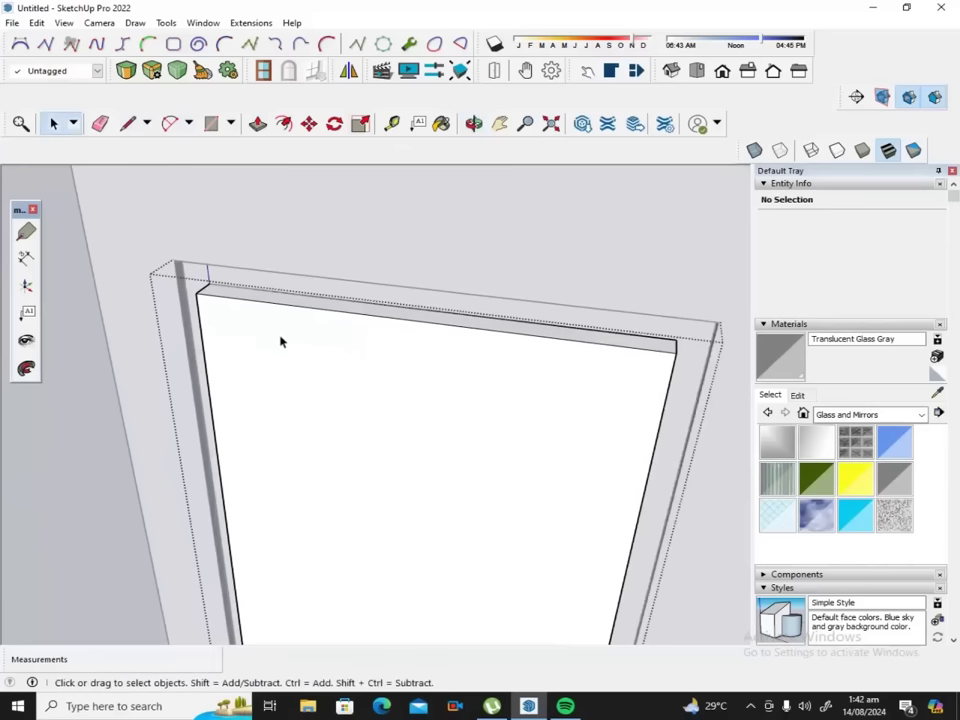
click(279, 338)
double_click(268, 335)
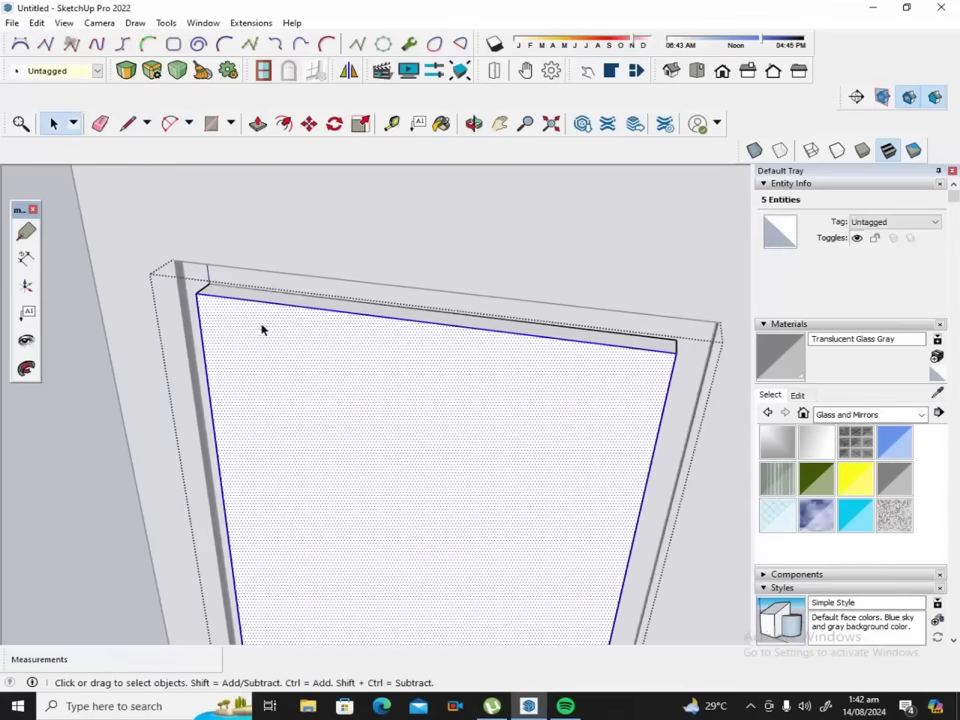
scroll(230, 290, up, 2)
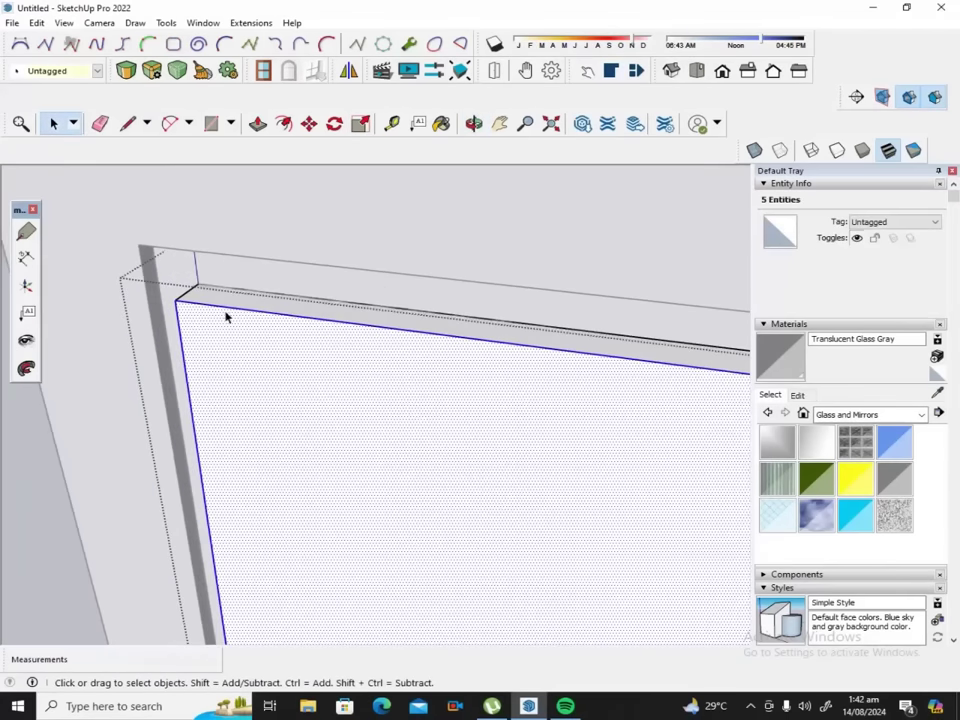
triple_click(232, 335)
middle_drag(208, 293, 212, 287)
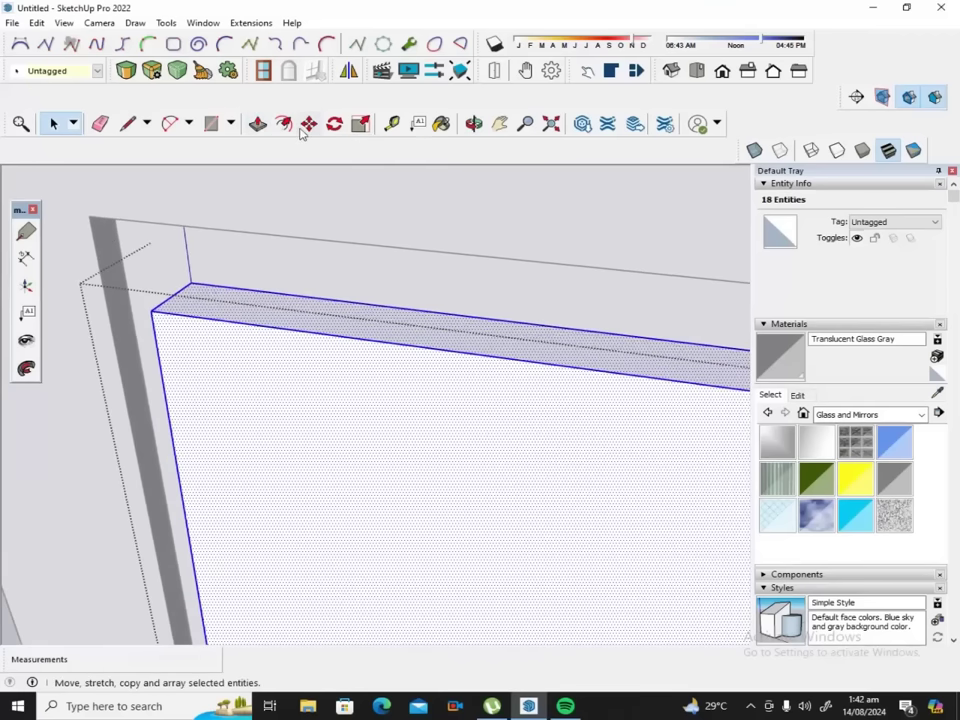
Move the glass panel from its corner to a new position and inspect the frame edge.
click(309, 123)
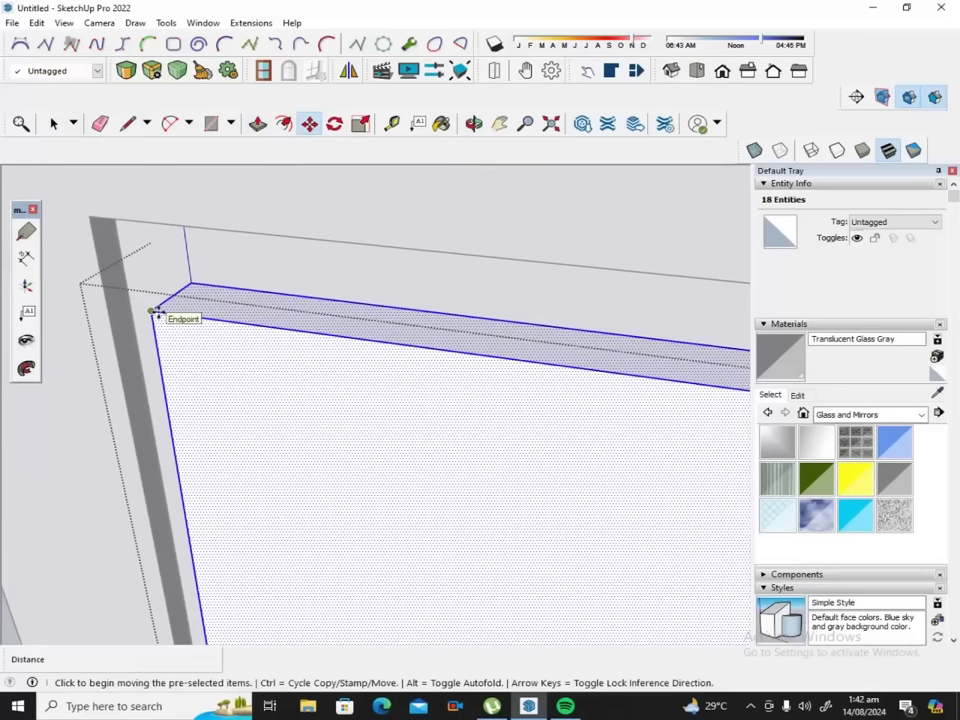
click(156, 313)
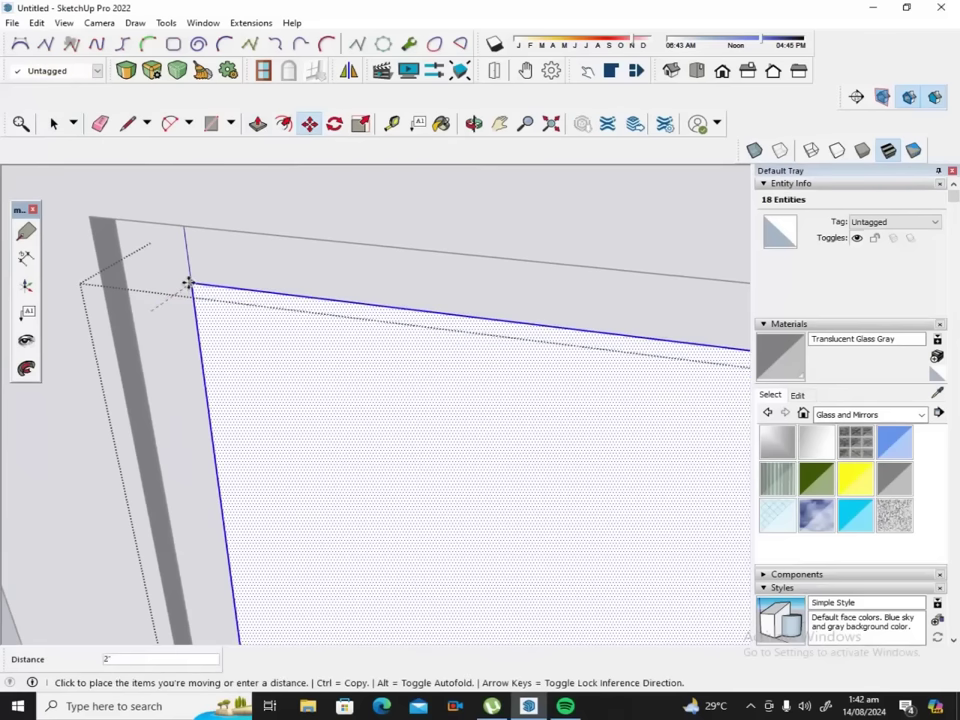
click(188, 283)
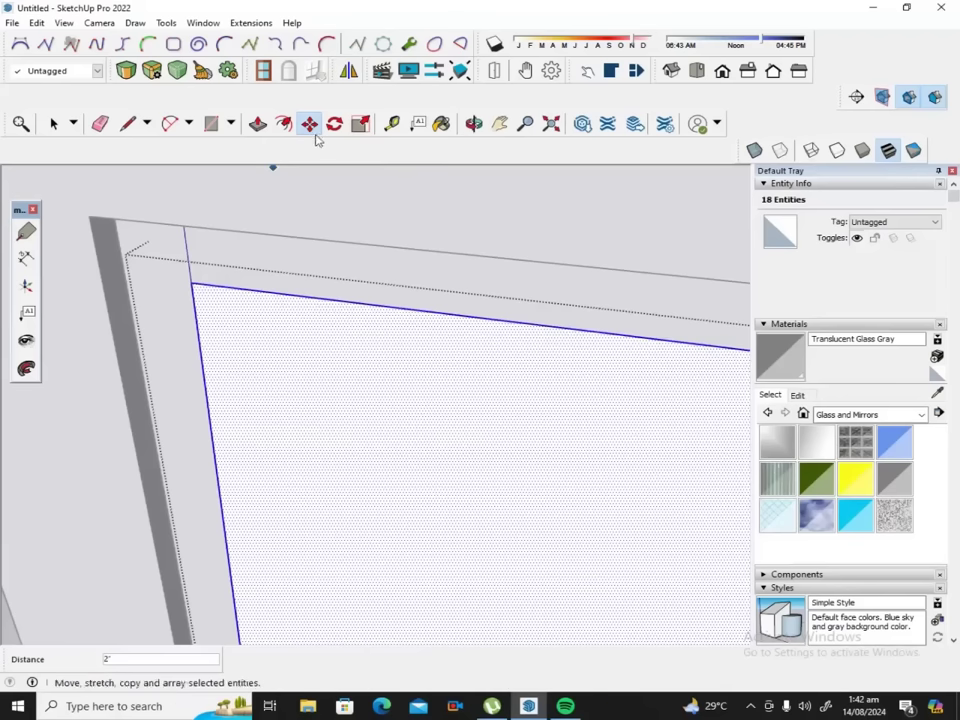
click(474, 123)
mouse_move(354, 418)
mouse_down()
mouse_move(349, 330)
mouse_move(358, 422)
mouse_move(422, 341)
mouse_move(401, 351)
mouse_move(317, 317)
mouse_up()
drag(190, 265, 267, 301)
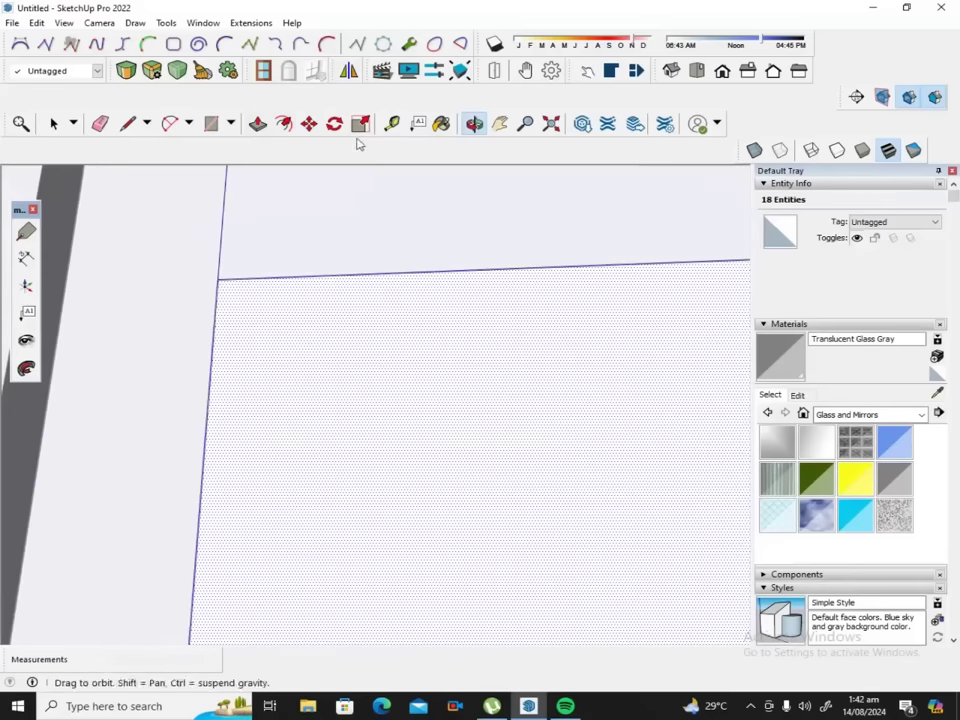
Move the glass panel exactly 1" from its corner, then zoom out.
click(309, 123)
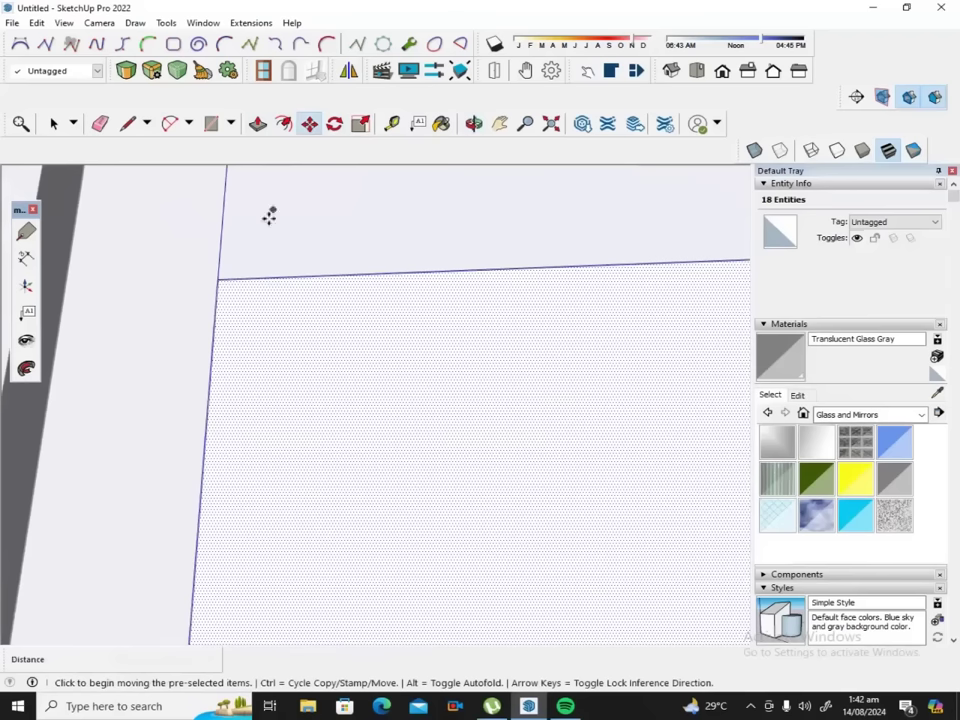
click(217, 285)
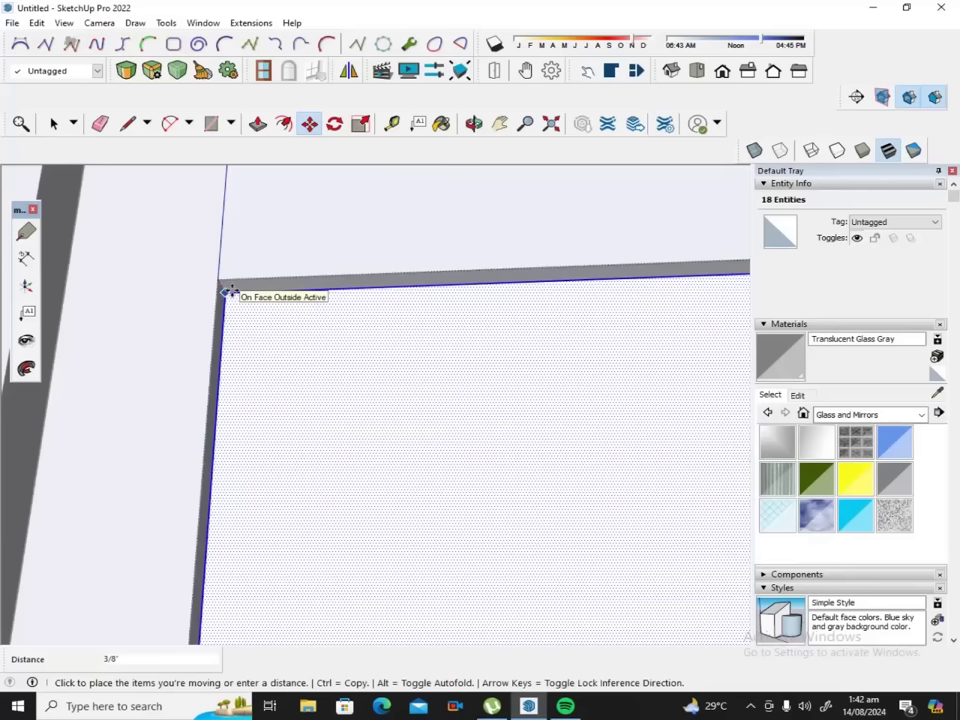
text(1)
key(Return)
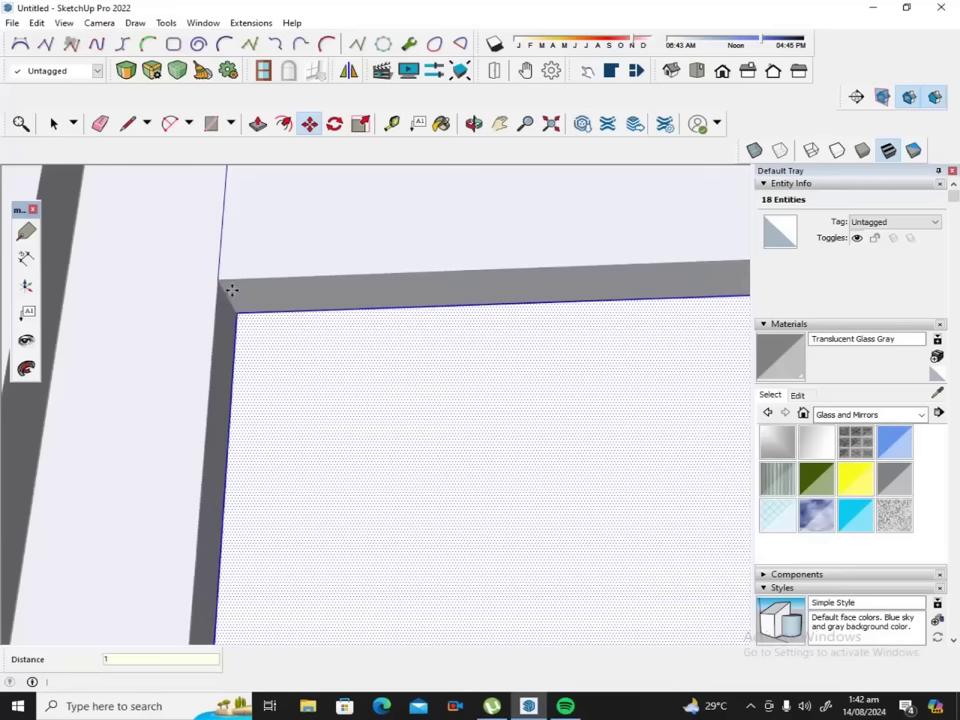
scroll(287, 259, down, 2)
scroll(287, 238, down, 2)
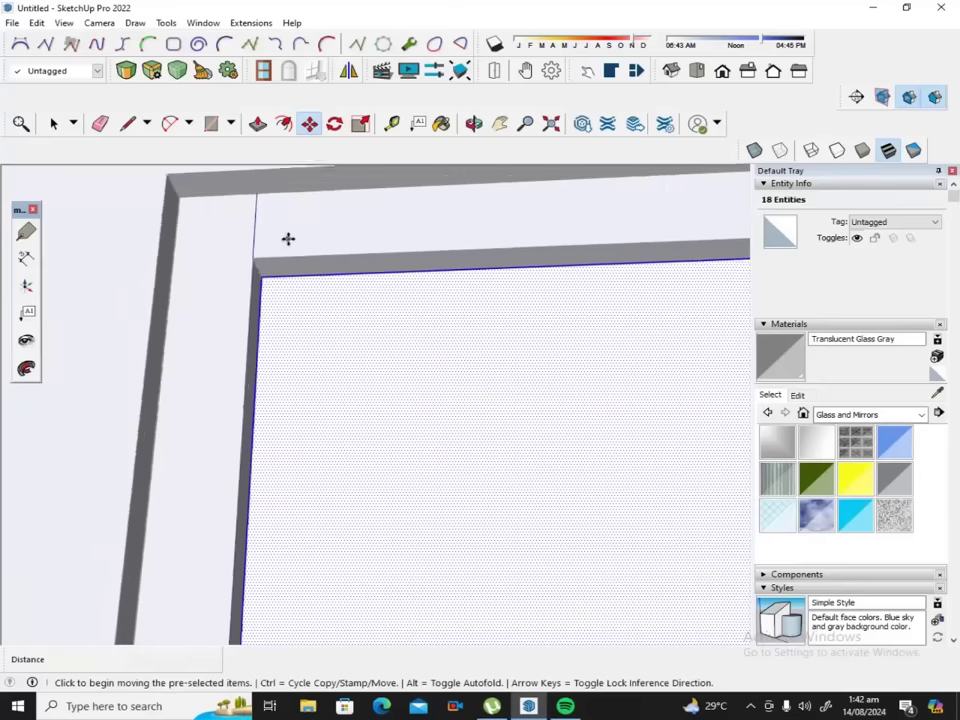
scroll(288, 240, down, 2)
scroll(288, 242, down, 2)
scroll(288, 242, down, 2)
scroll(288, 242, down, 1)
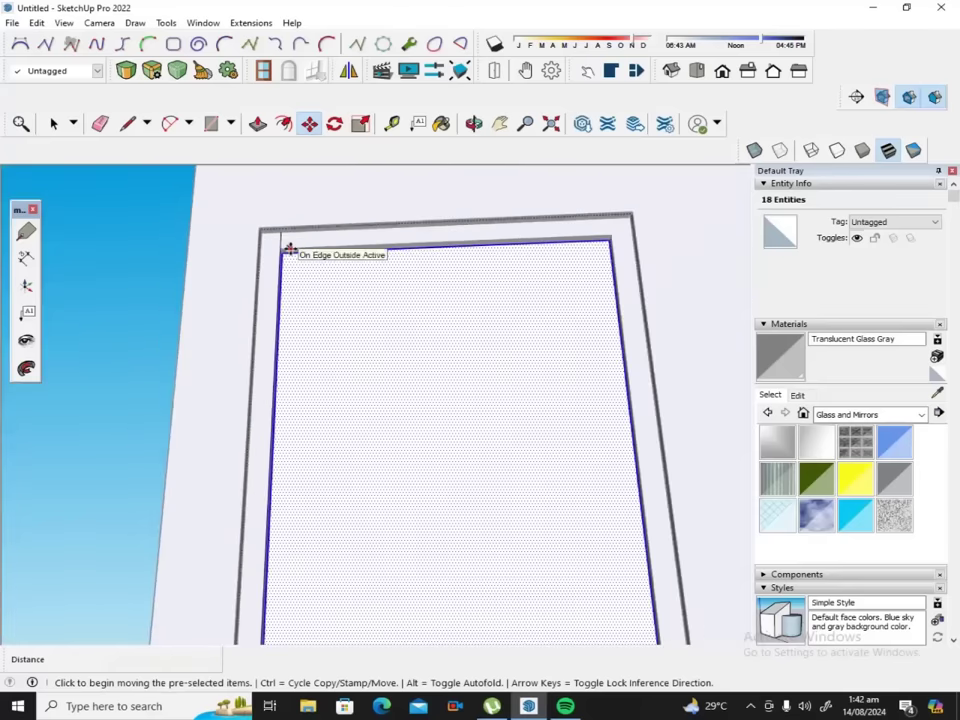
Orbit and zoom out to see the top of the door frame and the side wall.
click(474, 123)
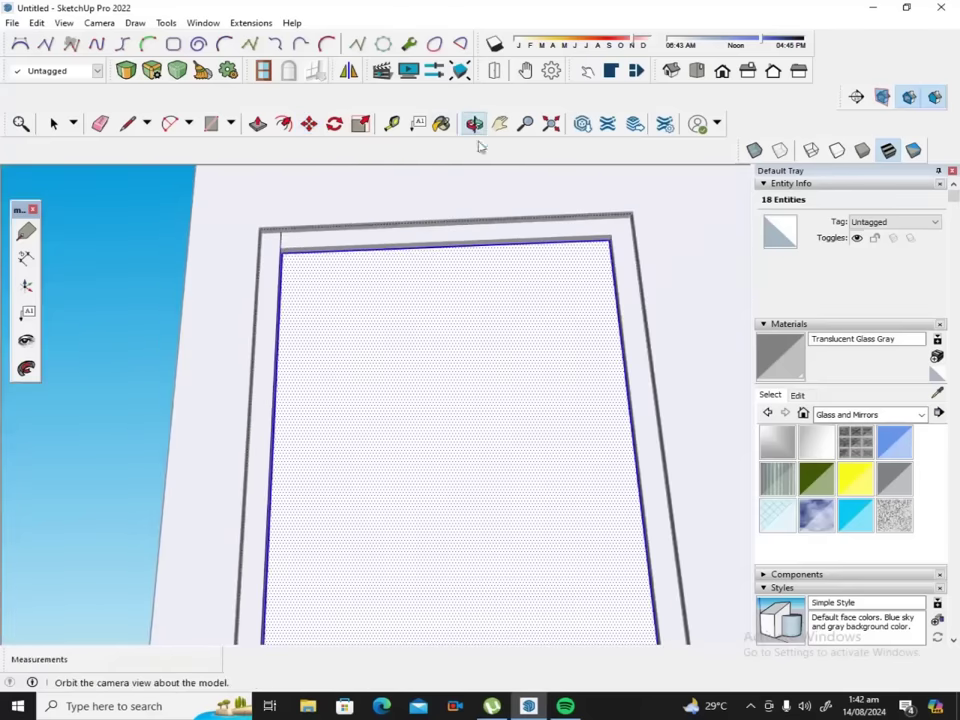
mouse_move(486, 199)
mouse_down()
mouse_move(446, 249)
mouse_move(407, 266)
mouse_move(456, 243)
mouse_move(435, 489)
mouse_move(516, 542)
mouse_move(510, 514)
mouse_move(562, 512)
mouse_up()
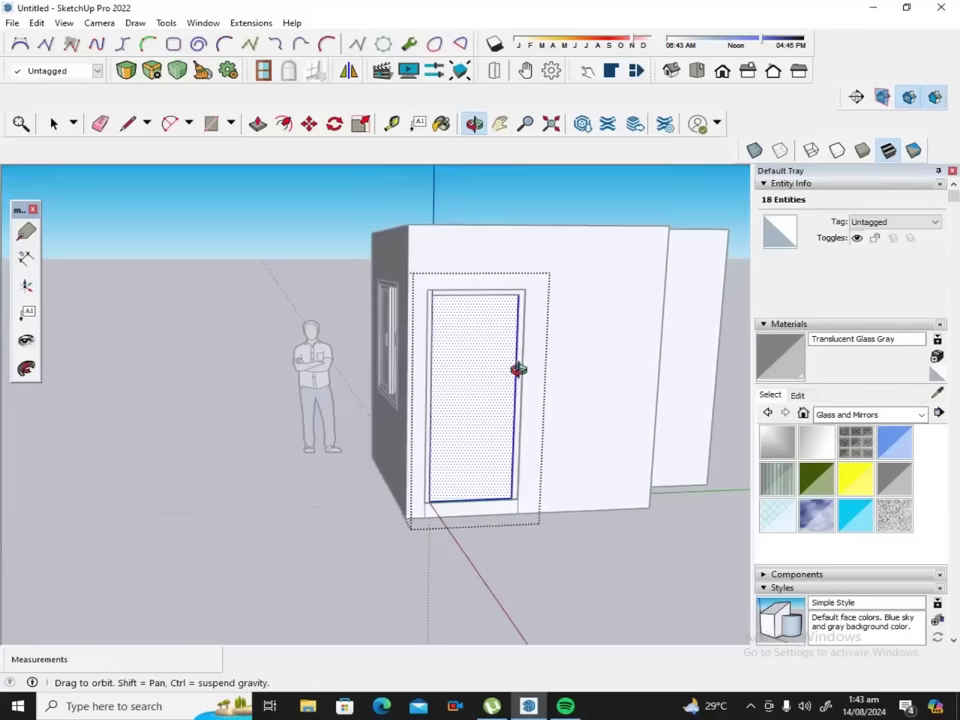
scroll(514, 368, up, 3)
mouse_move(516, 373)
mouse_down()
mouse_move(489, 407)
mouse_move(583, 422)
mouse_move(611, 412)
mouse_move(491, 422)
mouse_move(421, 397)
mouse_up()
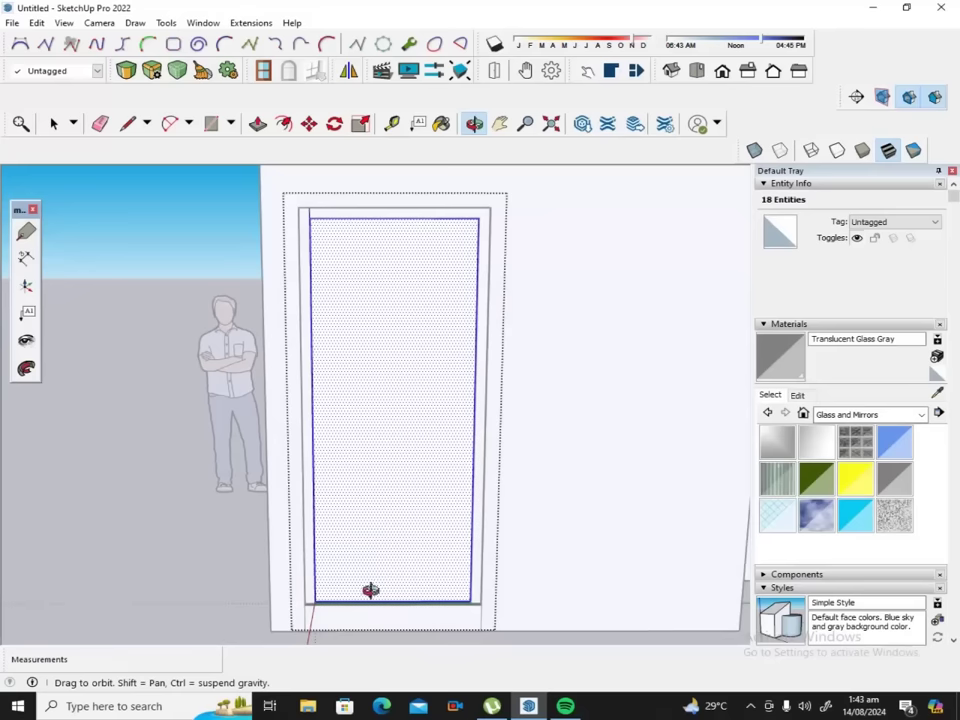
scroll(370, 560, up, 2)
scroll(366, 569, up, 1)
scroll(366, 569, up, 1)
scroll(365, 553, up, 1)
Orbit and zoom so the glass door panel is seen head-on in full.
mouse_move(365, 552)
mouse_down()
mouse_move(364, 570)
mouse_move(403, 493)
mouse_move(419, 520)
mouse_up()
scroll(435, 500, down, 2)
scroll(440, 514, down, 2)
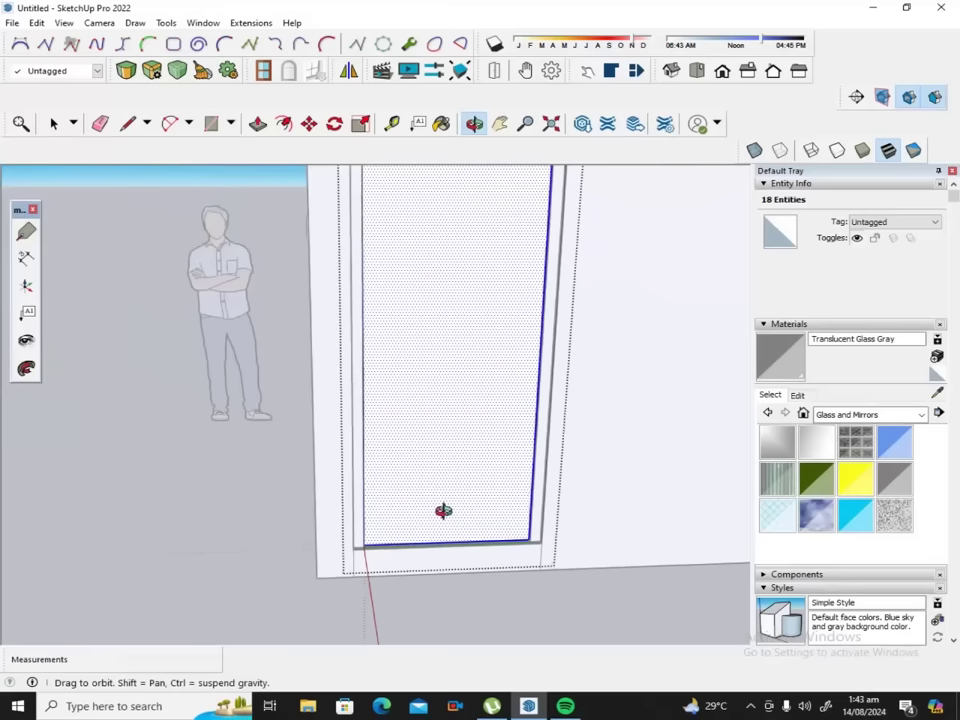
scroll(444, 511, down, 1)
scroll(446, 512, down, 1)
scroll(445, 198, up, 2)
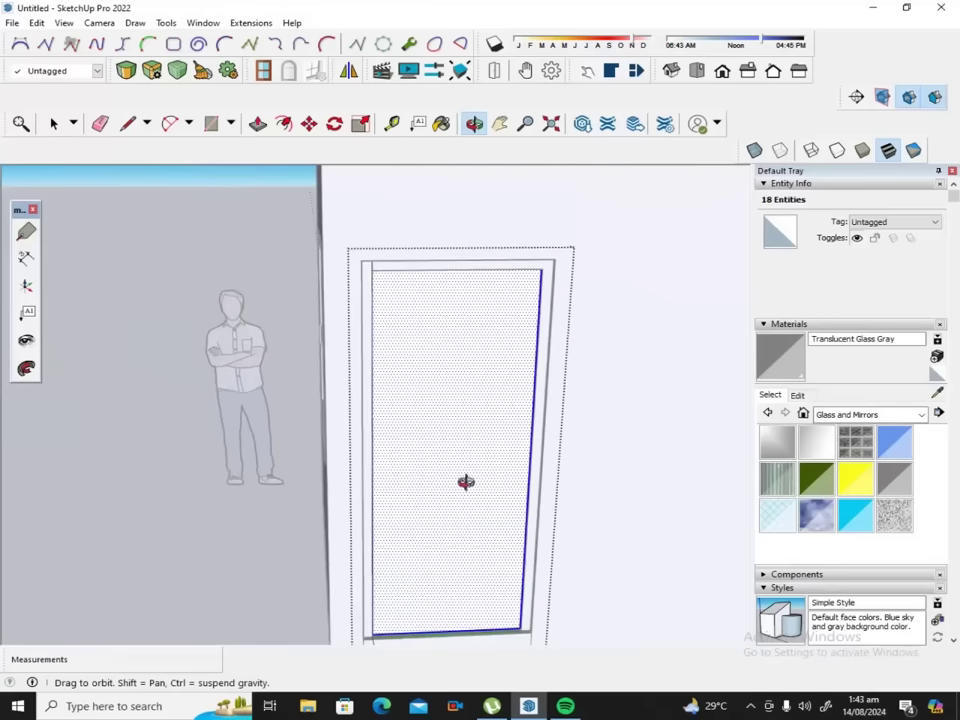
drag(479, 551, 466, 429)
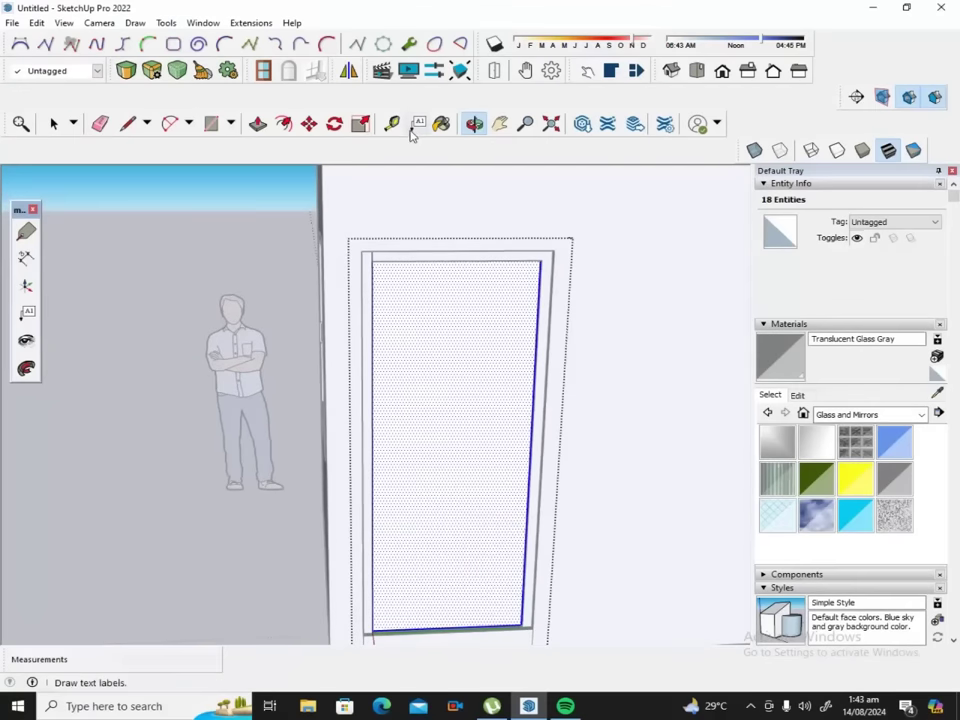
Place a horizontal guide 3' above the midpoint of the door panel's bottom edge.
click(392, 123)
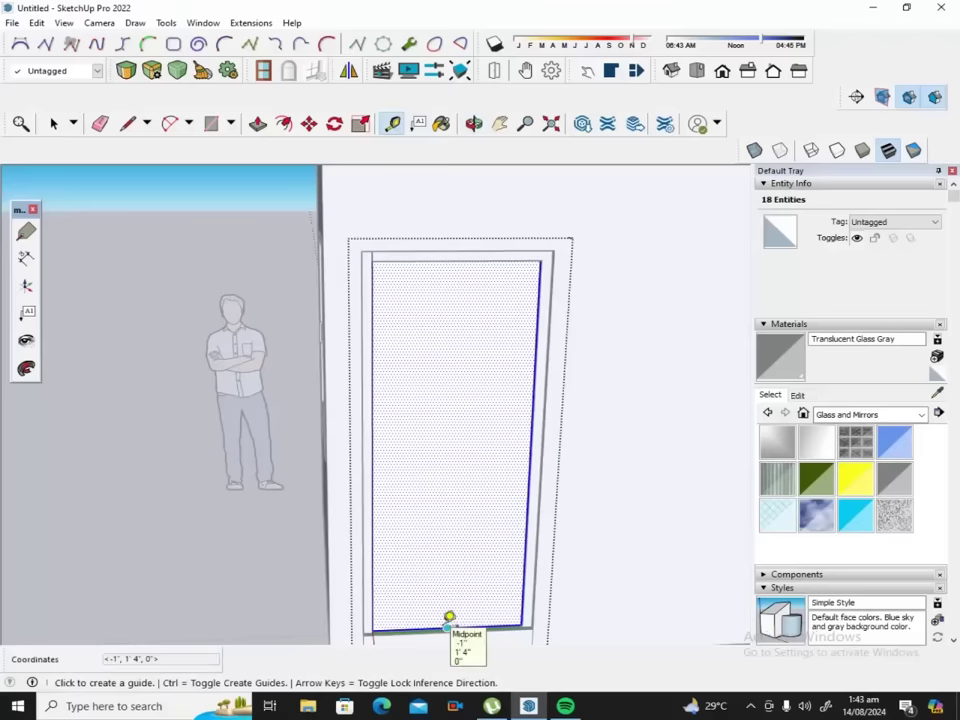
click(447, 627)
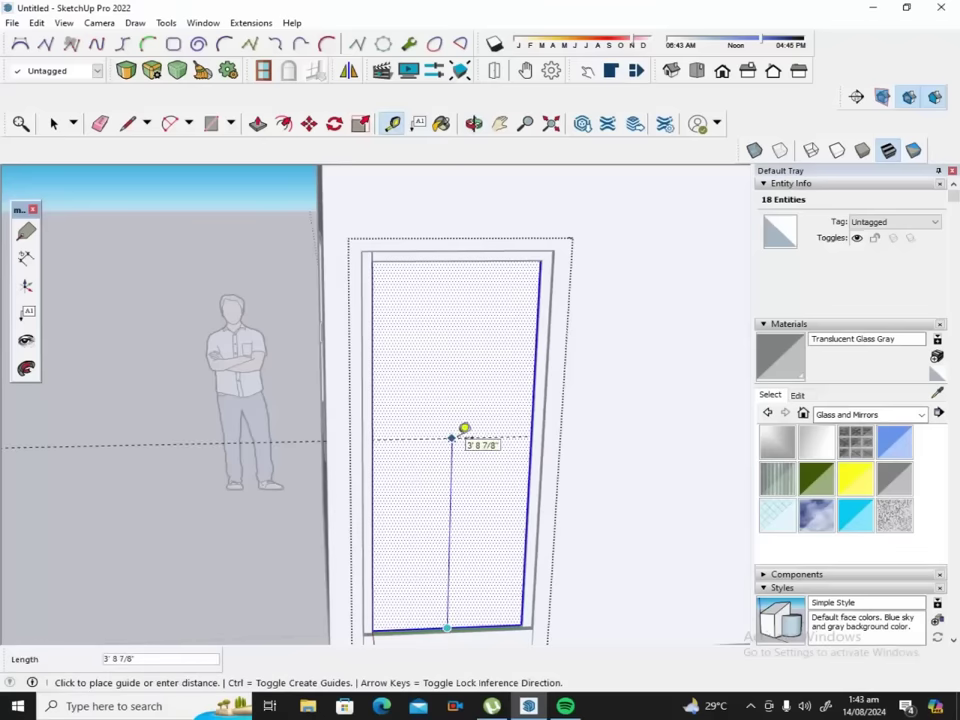
text(3)
text(')
key(Return)
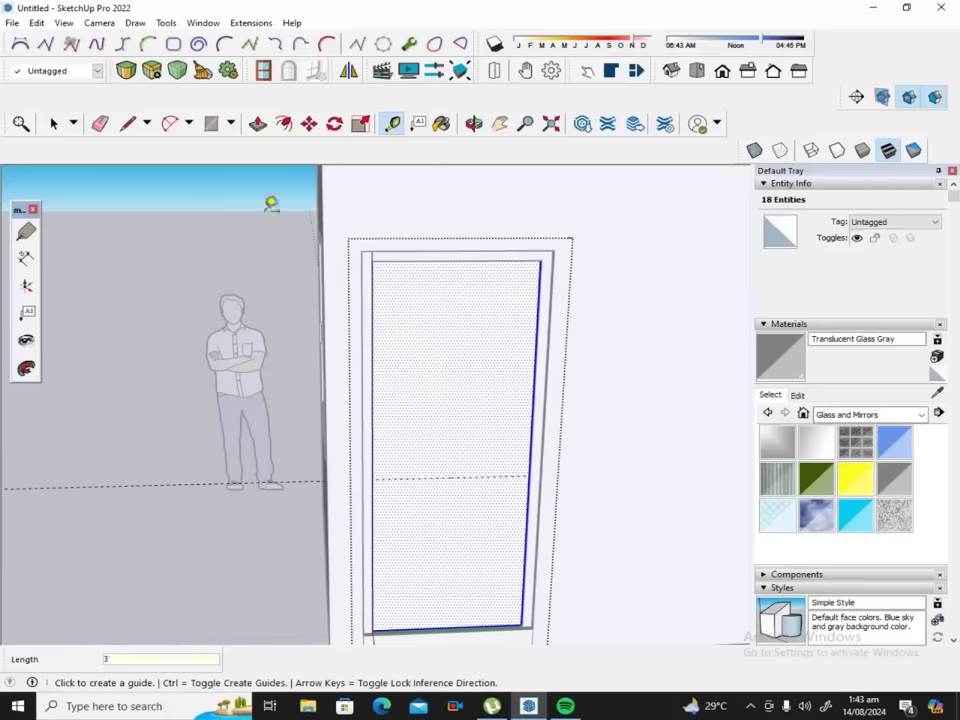
click(36, 22)
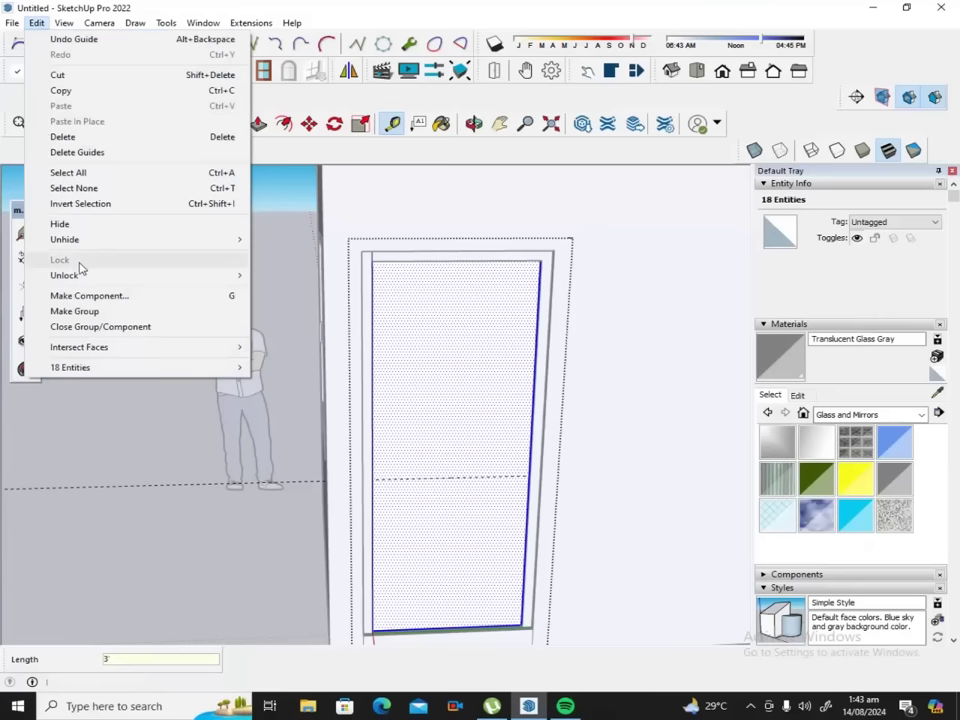
Import the Cylindrical+Door+Knob model from the download folder.
mouse_move(12, 22)
click(40, 260)
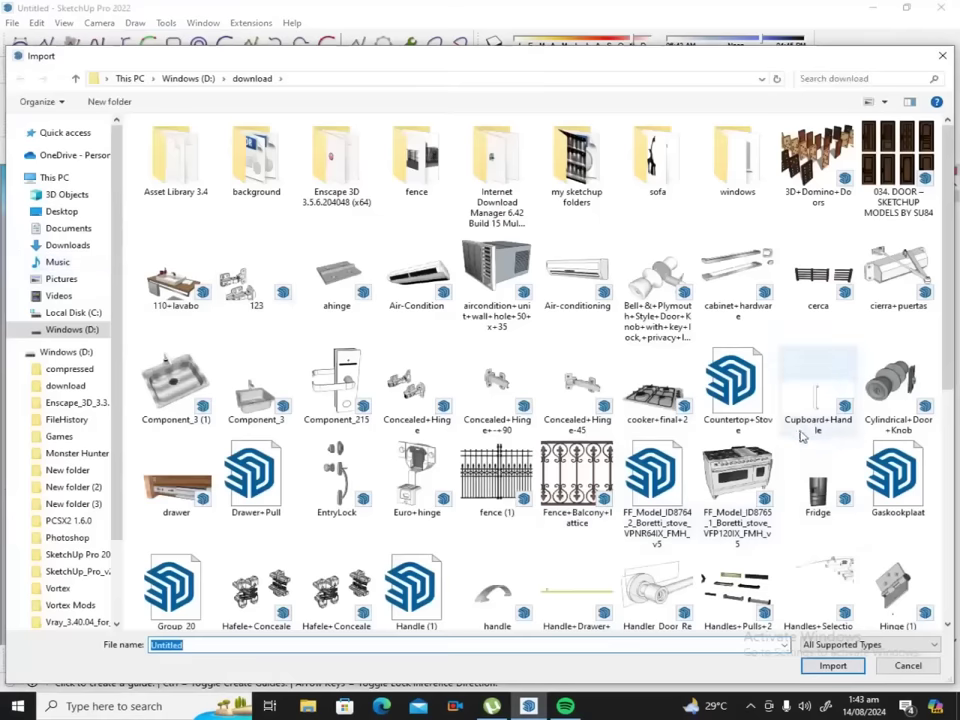
click(880, 382)
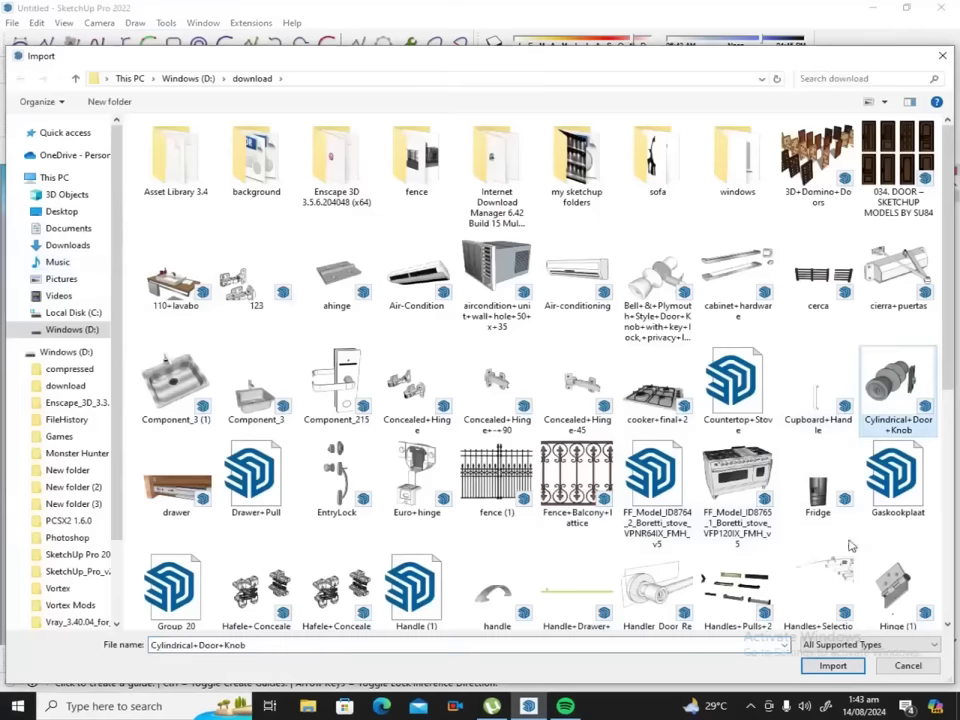
click(829, 666)
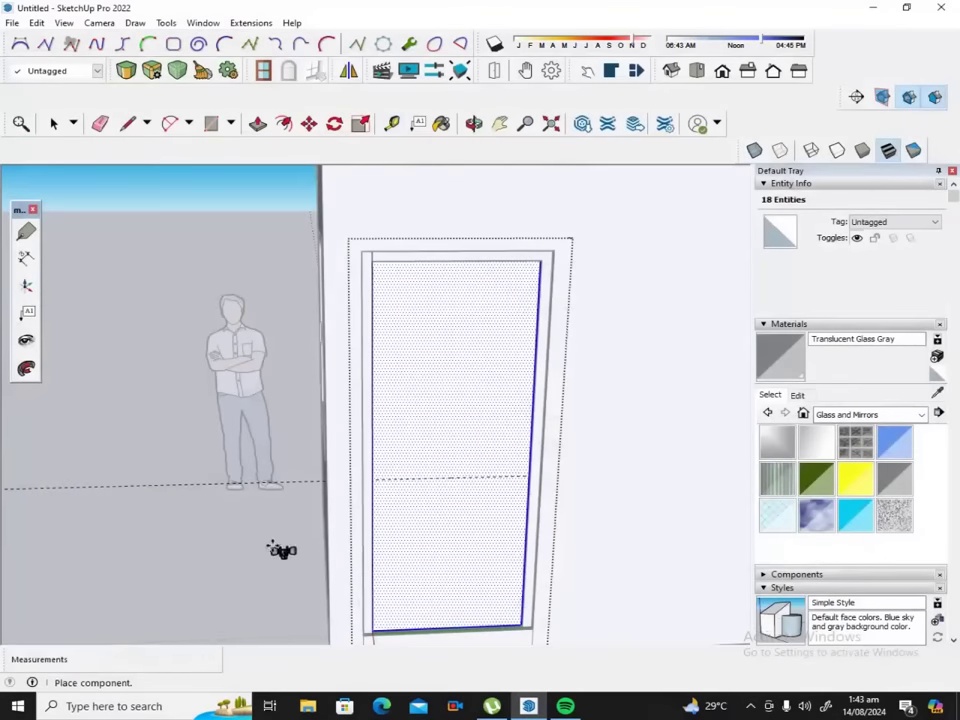
Drop the knob component into the model near the doorway.
click(613, 578)
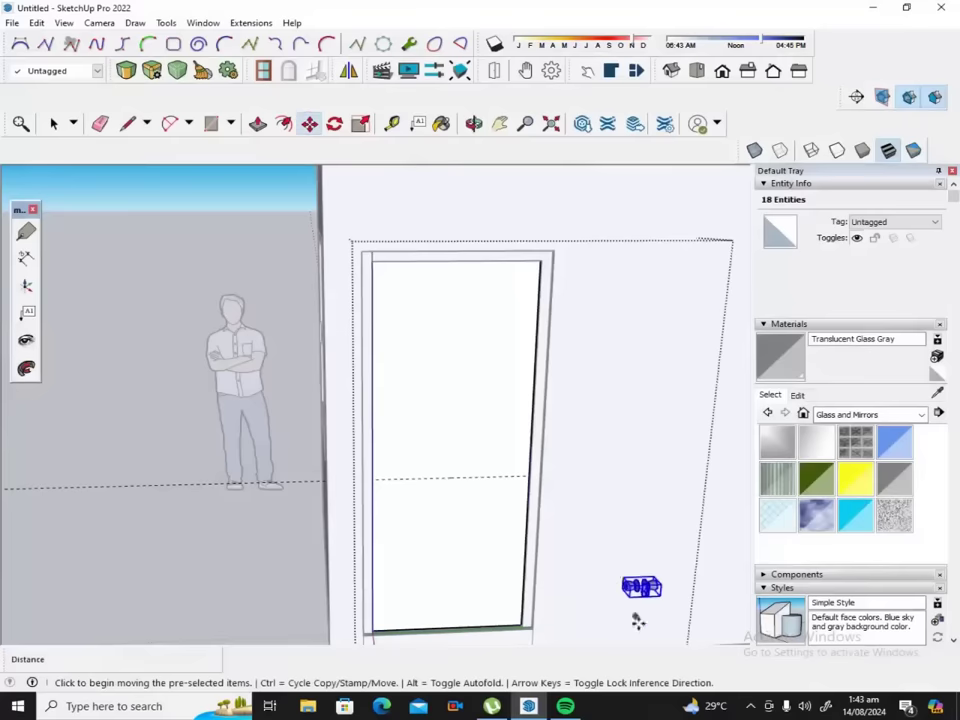
scroll(670, 605, up, 2)
scroll(662, 563, up, 2)
scroll(662, 563, up, 1)
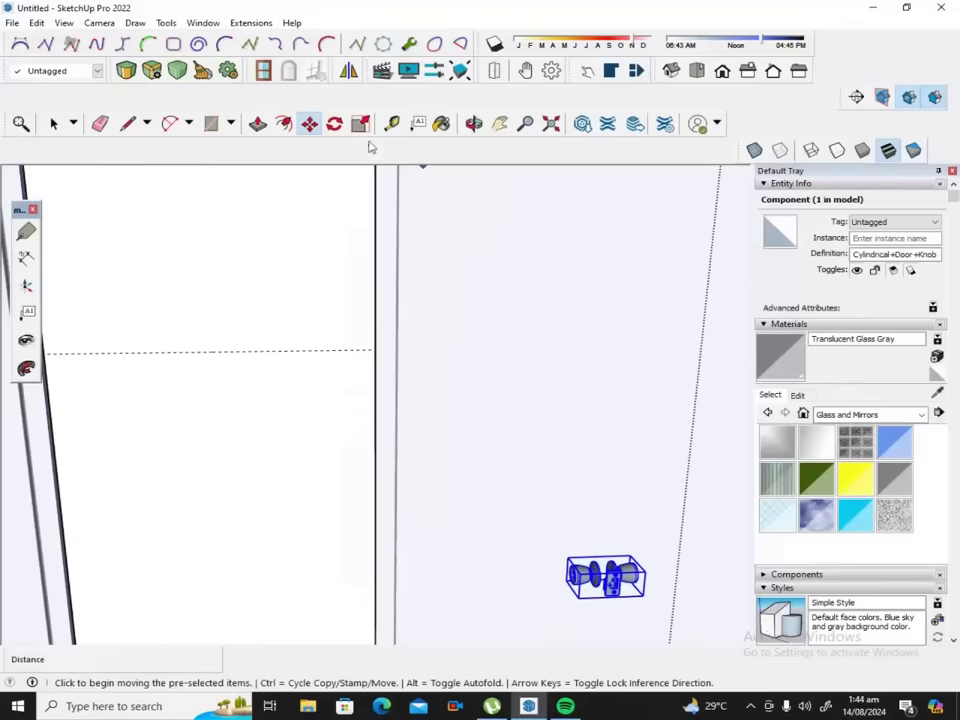
click(335, 123)
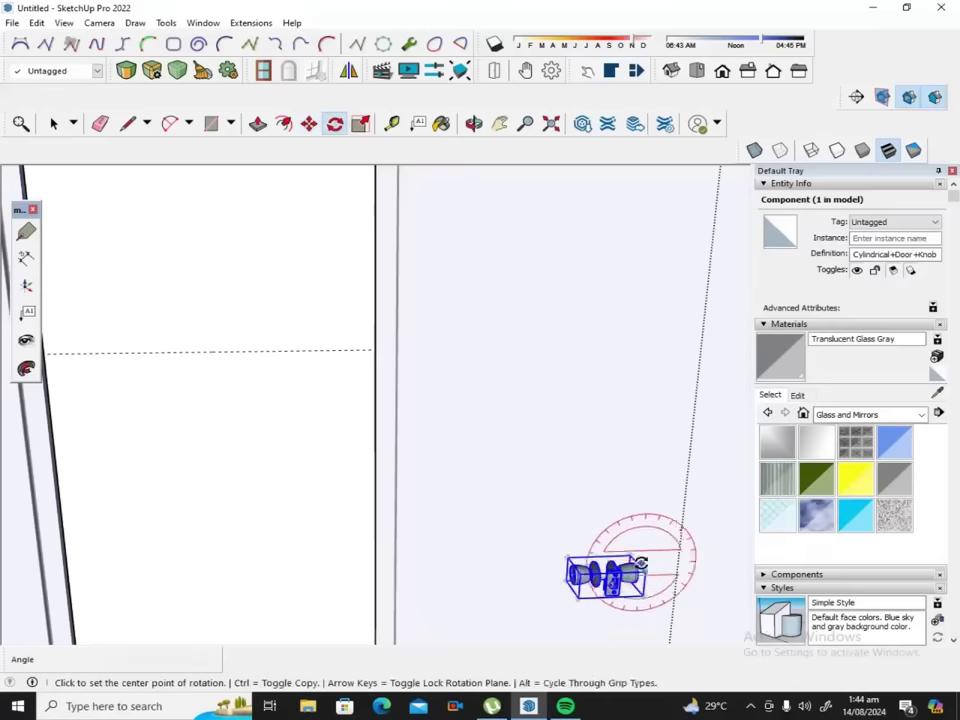
scroll(604, 491, down, 3)
scroll(666, 456, down, 1)
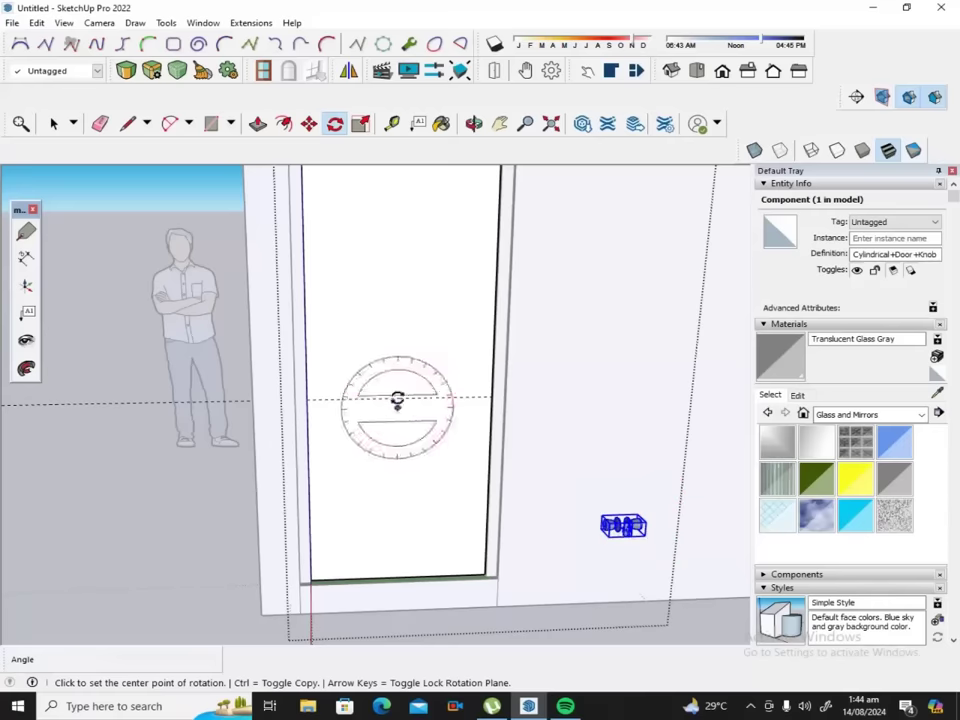
Move the knob to a spot left of the door.
click(309, 123)
click(607, 538)
click(174, 565)
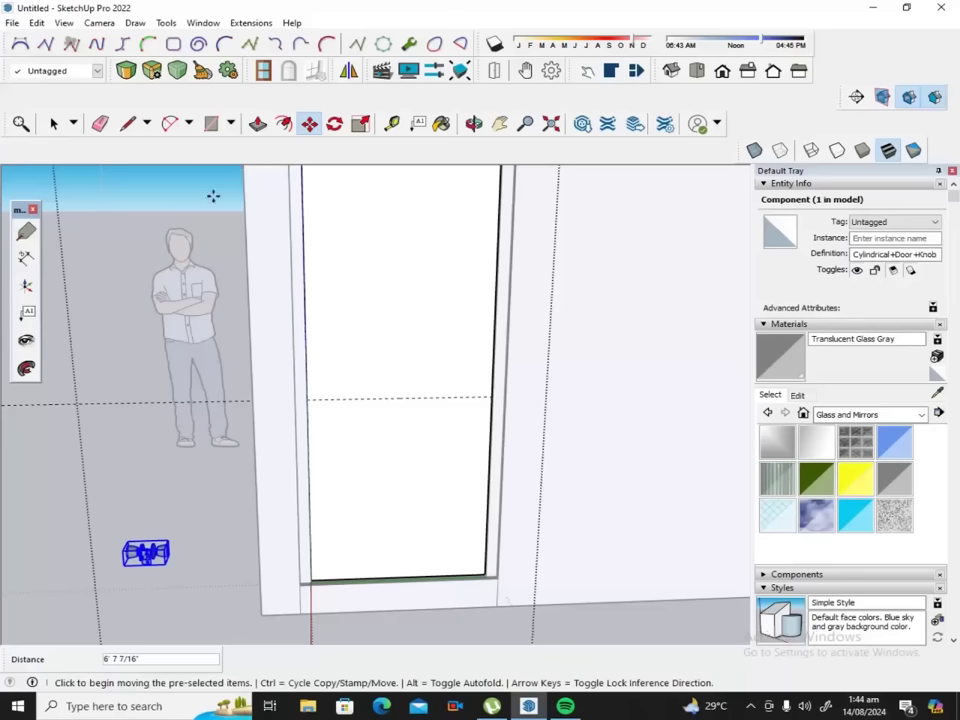
Begin rotating the knob about its centre, then cancel the rotation.
click(334, 123)
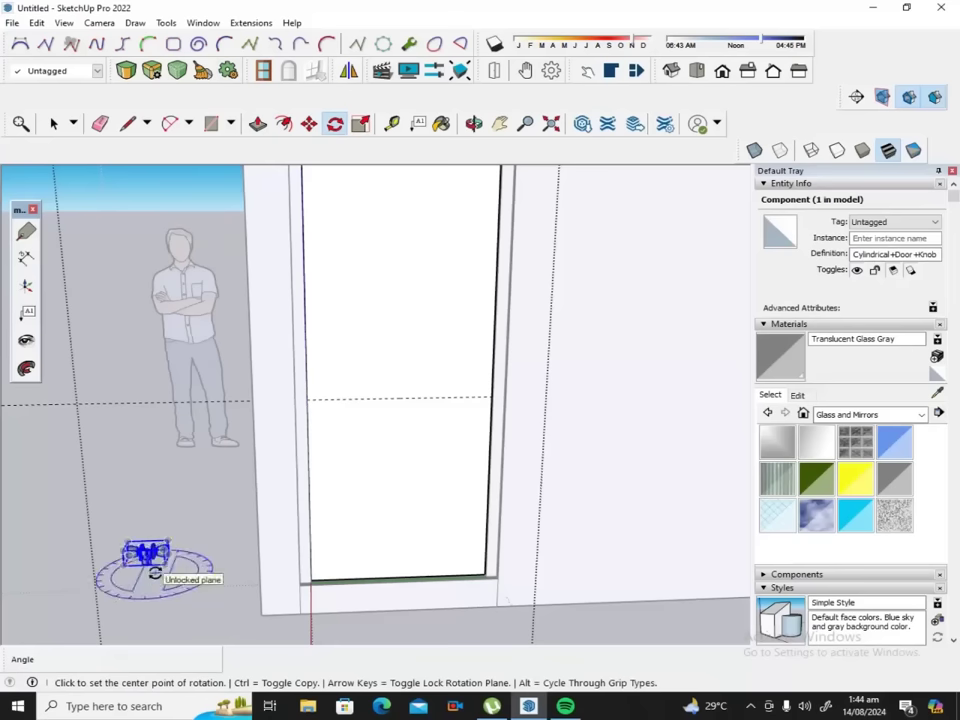
click(154, 572)
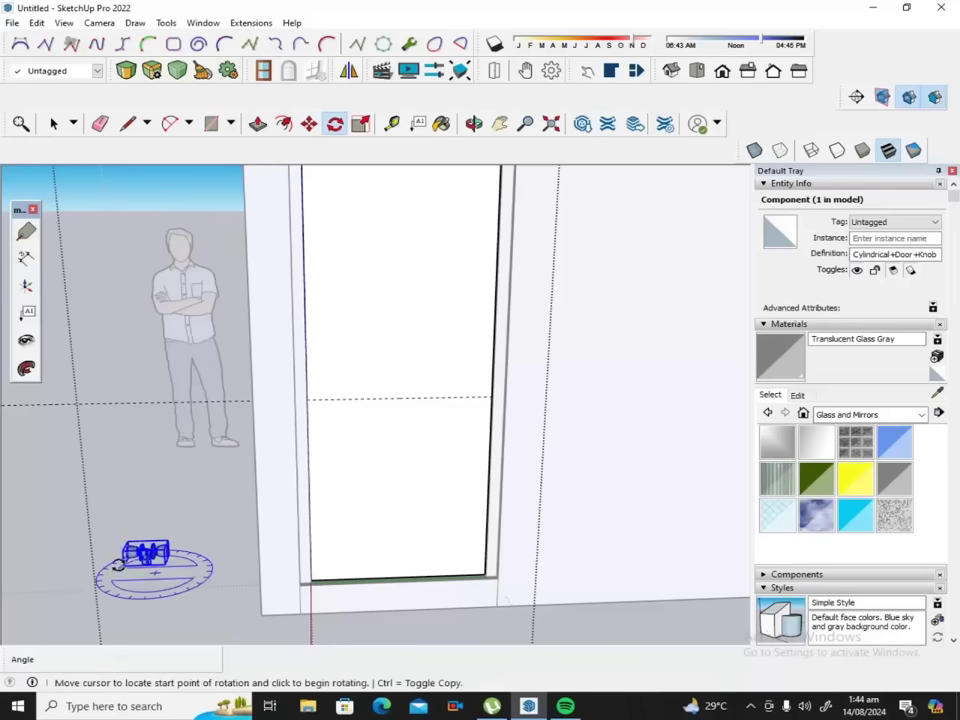
click(49, 572)
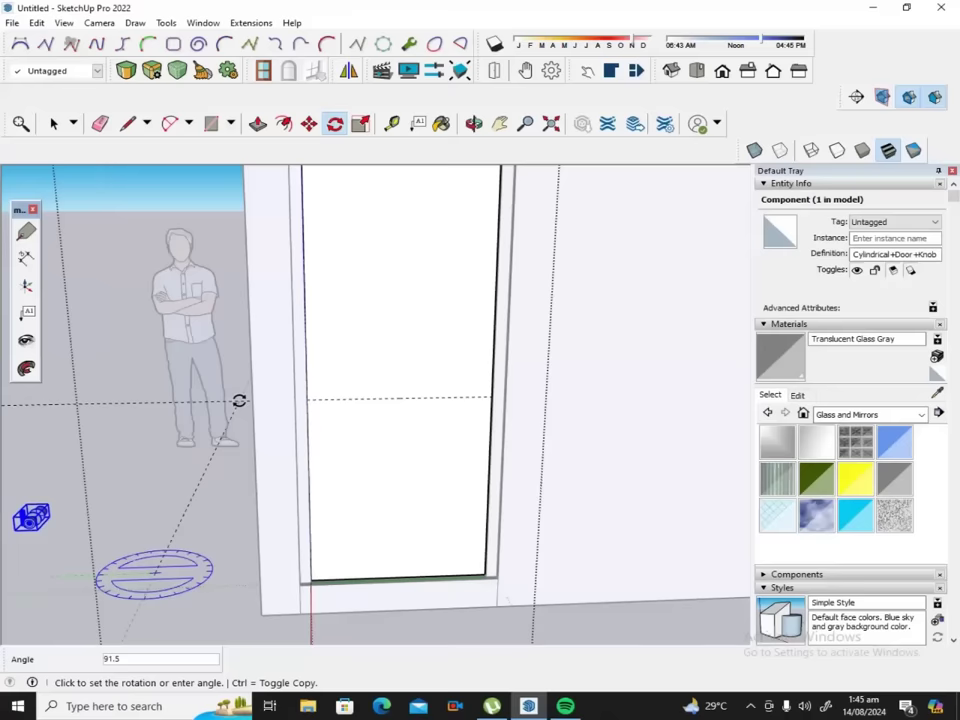
key(Escape)
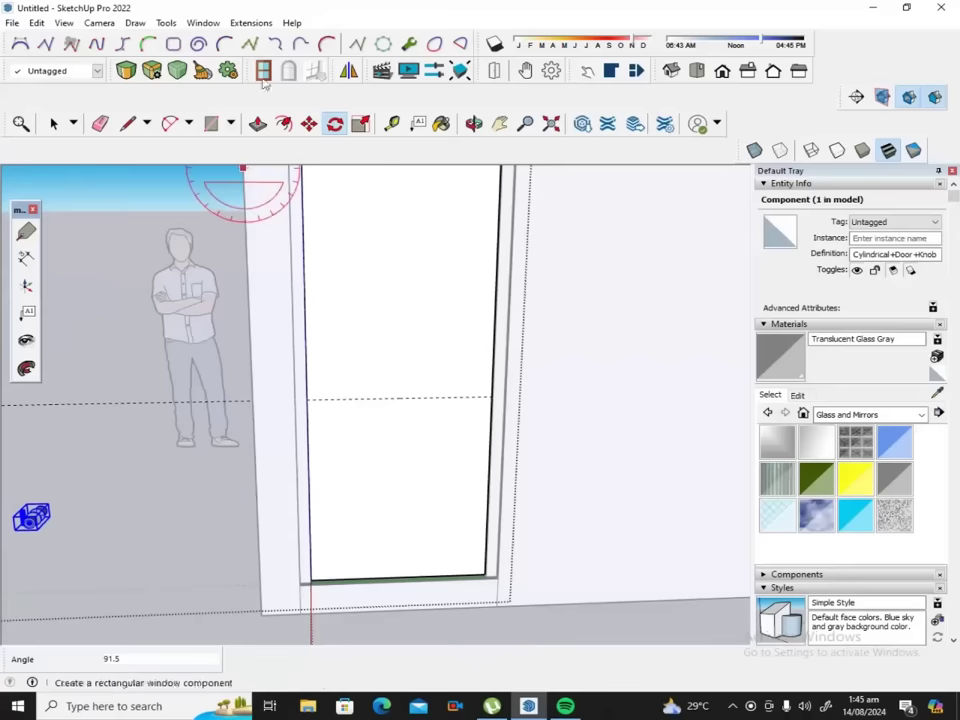
Move the knob by its endpoint onto the door face.
click(308, 123)
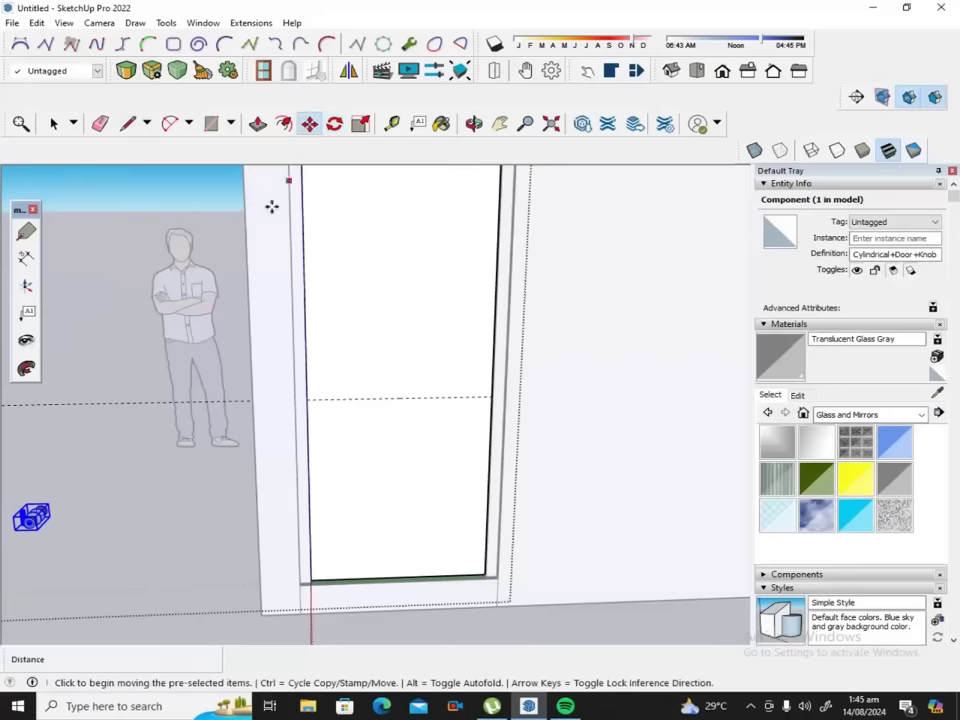
click(34, 517)
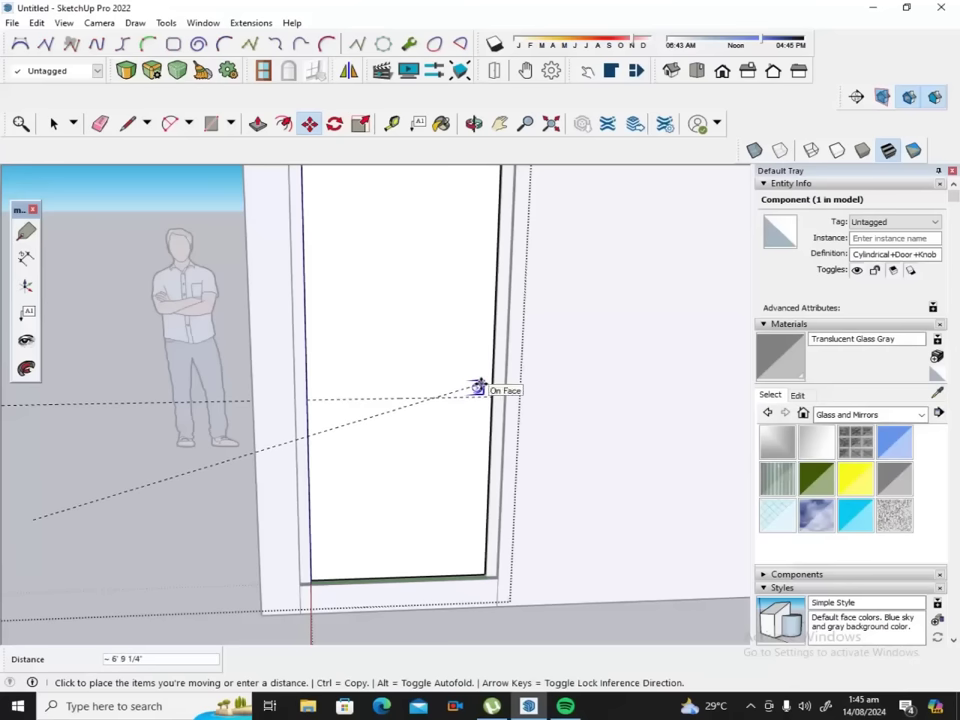
click(476, 387)
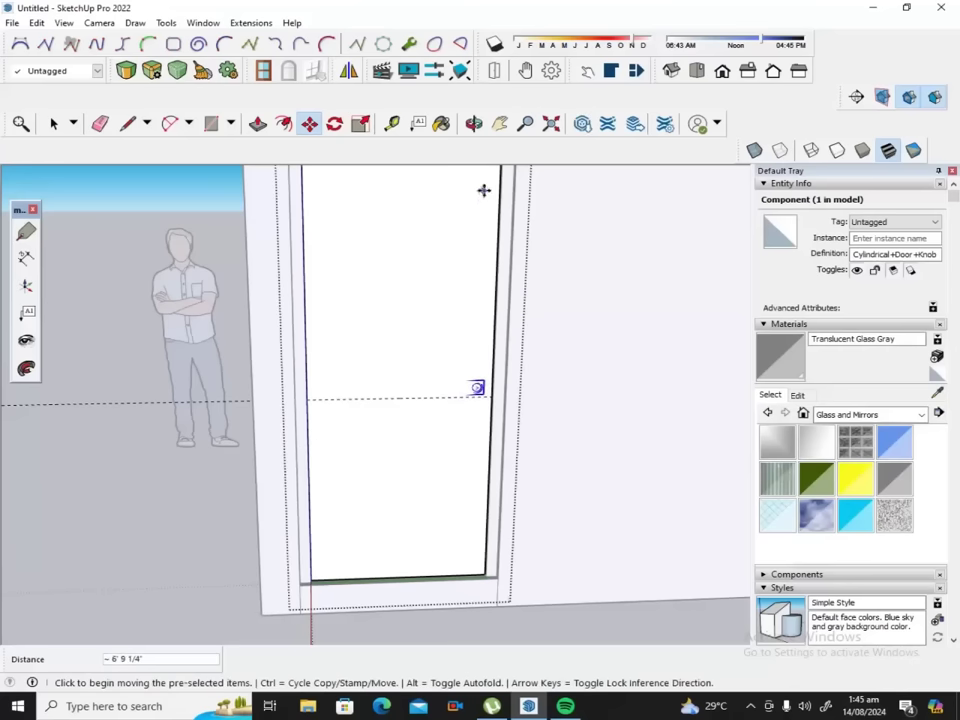
click(474, 123)
drag(519, 264, 472, 351)
scroll(443, 446, up, 3)
scroll(446, 444, up, 2)
scroll(447, 439, up, 2)
drag(447, 439, 450, 437)
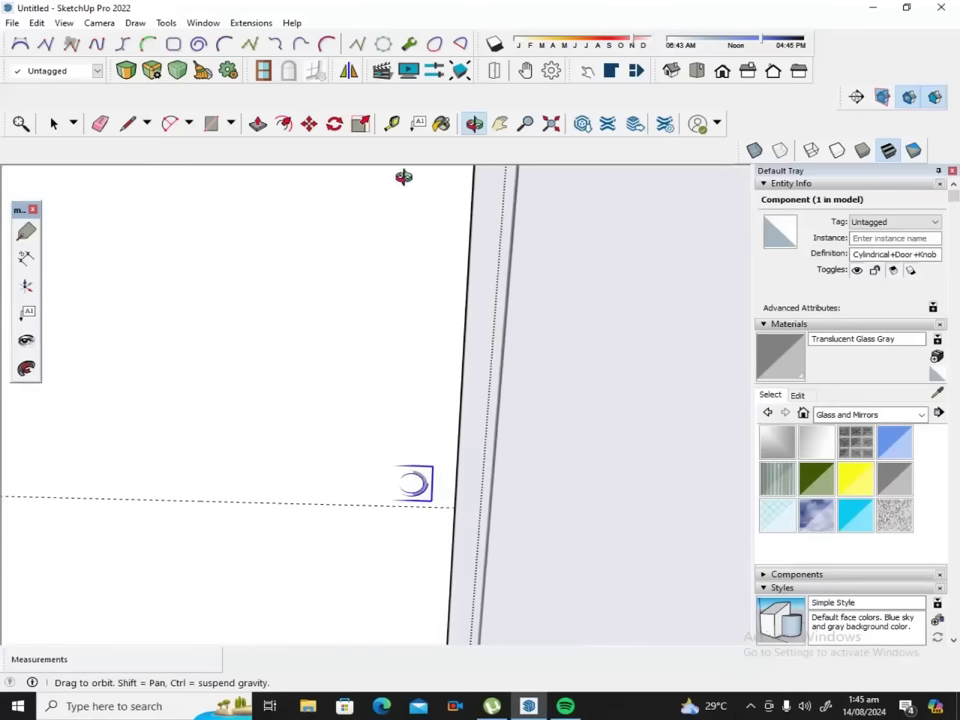
Nudge the knob along the red axis to sit beside the door's edge.
click(309, 123)
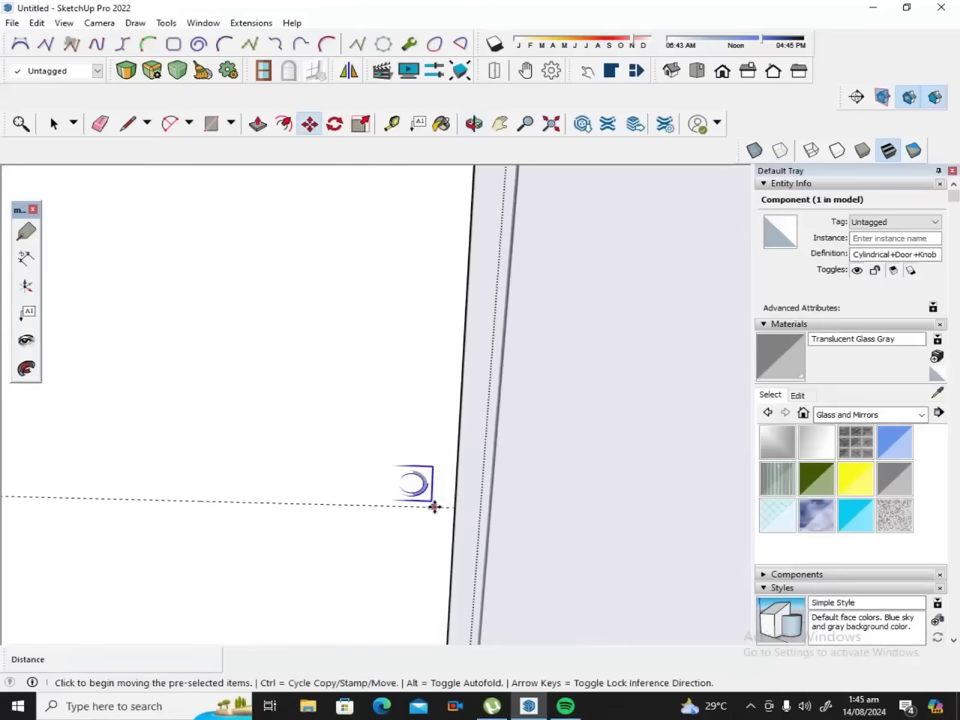
click(435, 510)
click(433, 530)
scroll(440, 450, up, 2)
scroll(440, 450, up, 2)
scroll(441, 452, up, 2)
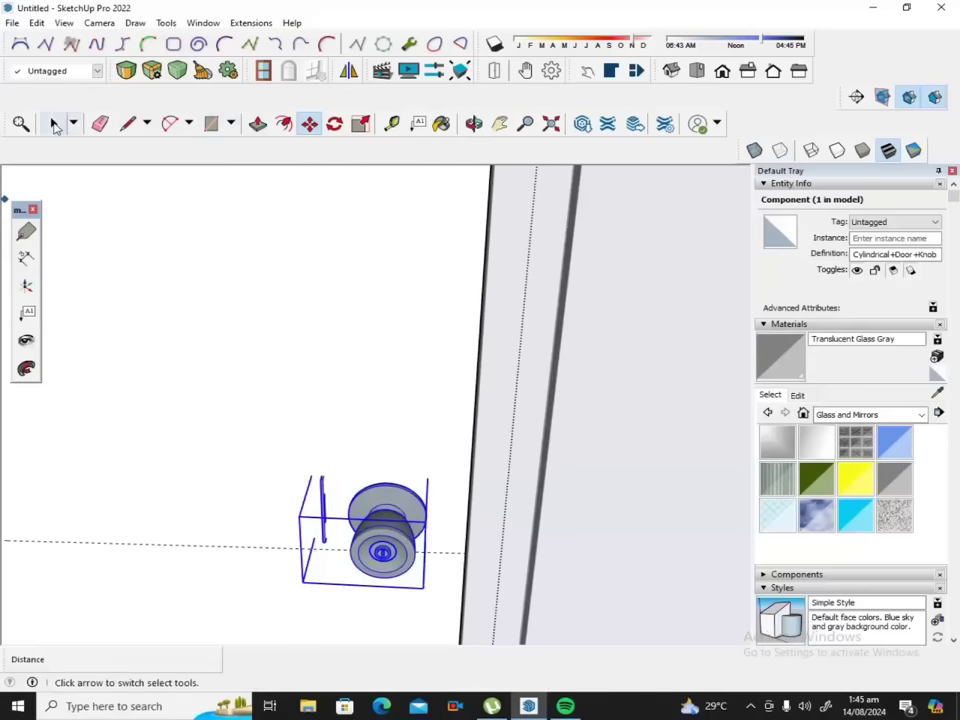
Flip the knob along its component green and red axes so its back plate faces the door.
click(54, 123)
right_click(385, 512)
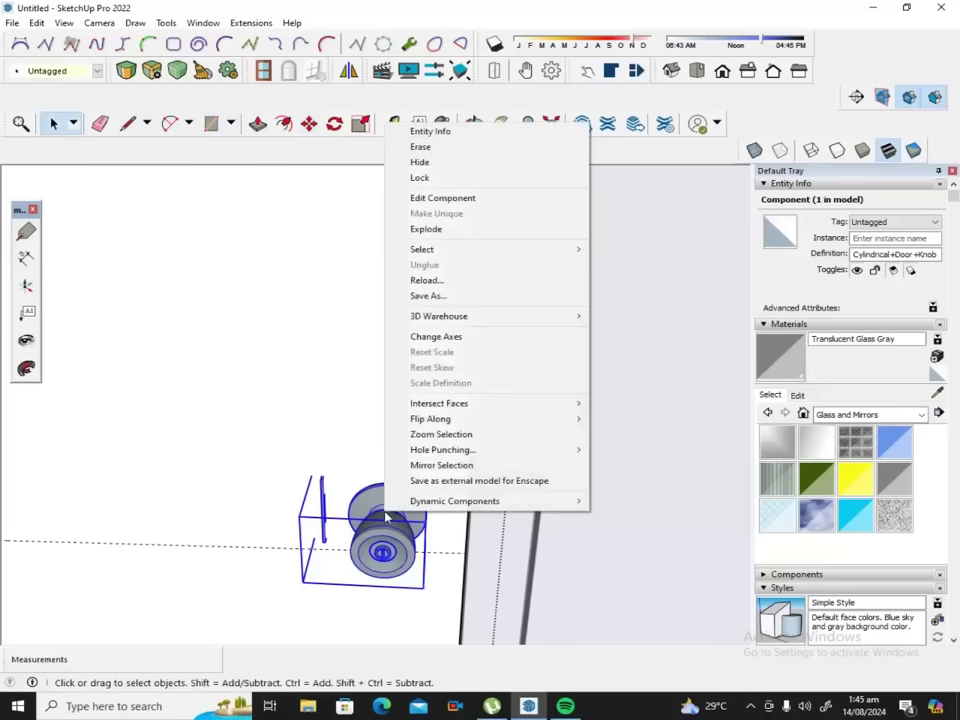
mouse_move(450, 419)
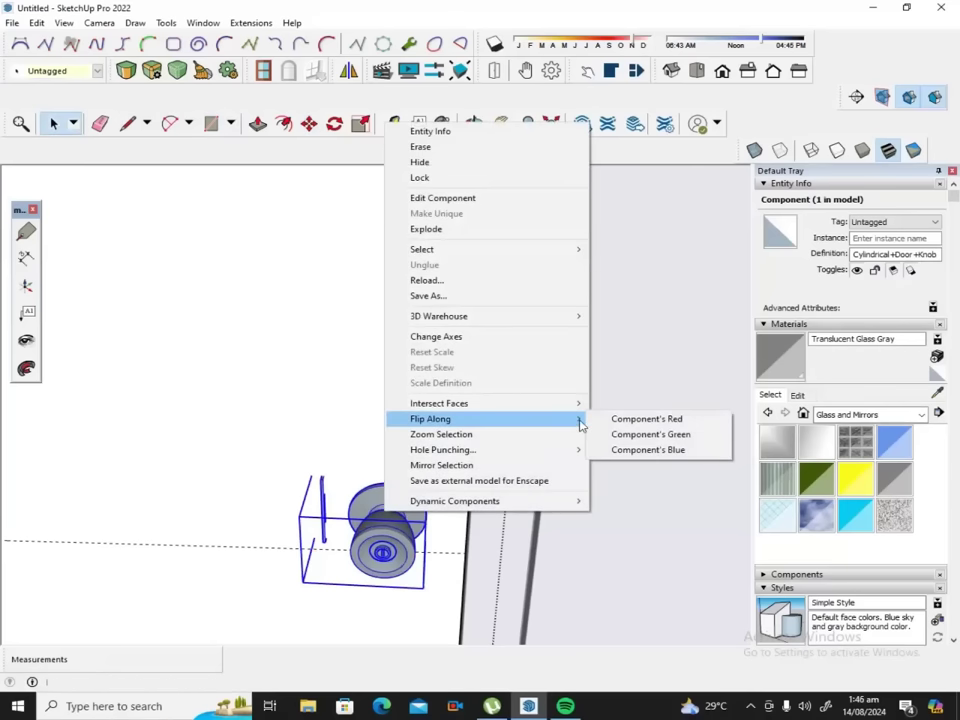
click(622, 436)
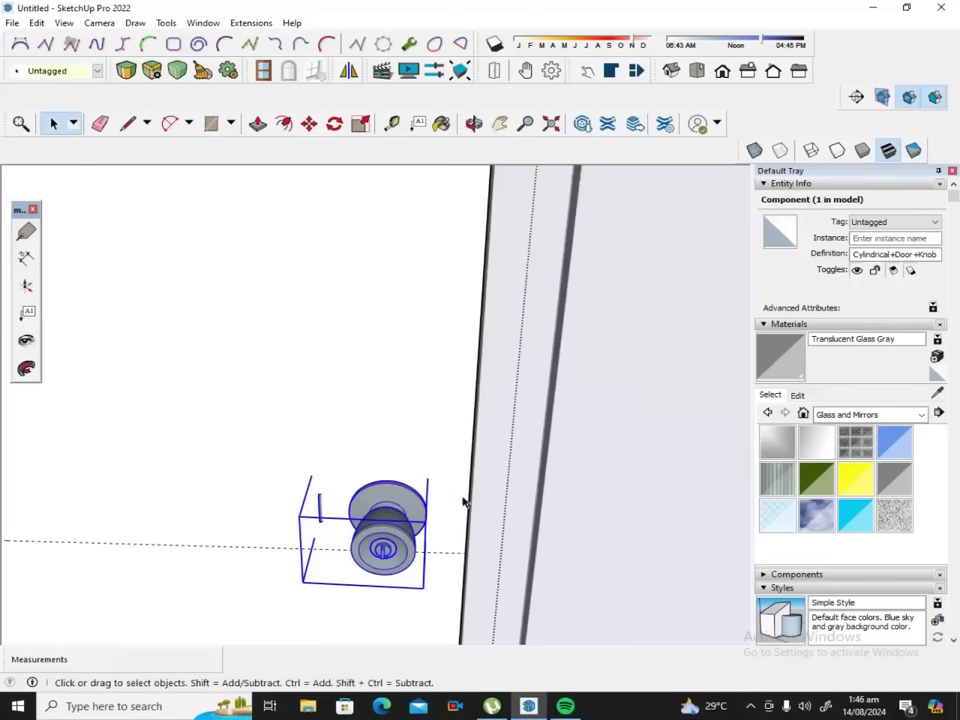
right_click(396, 522)
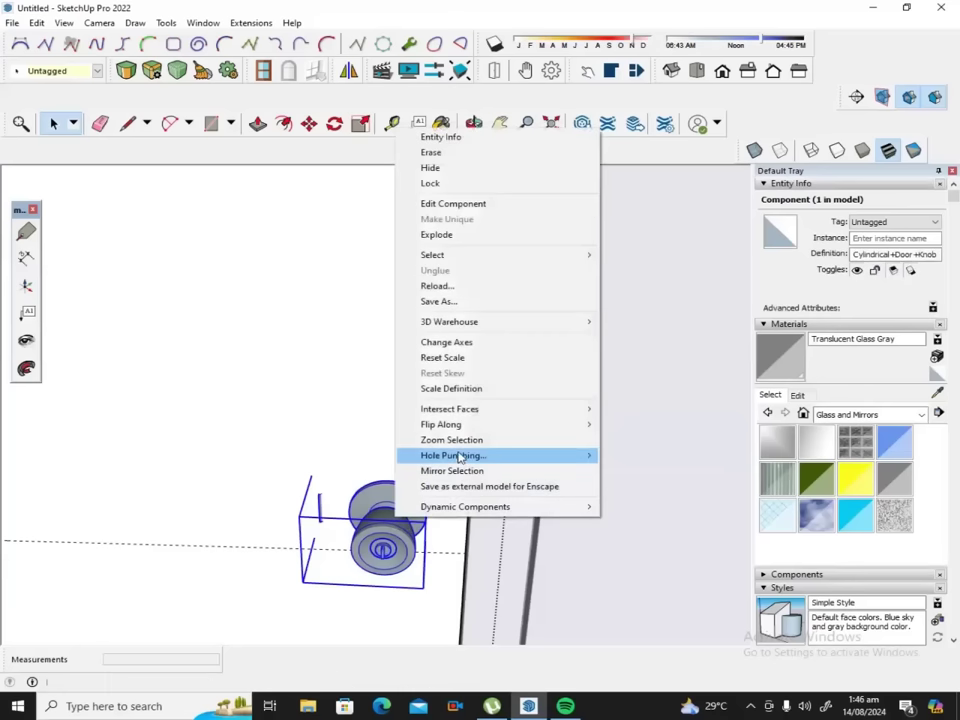
mouse_move(441, 424)
click(630, 425)
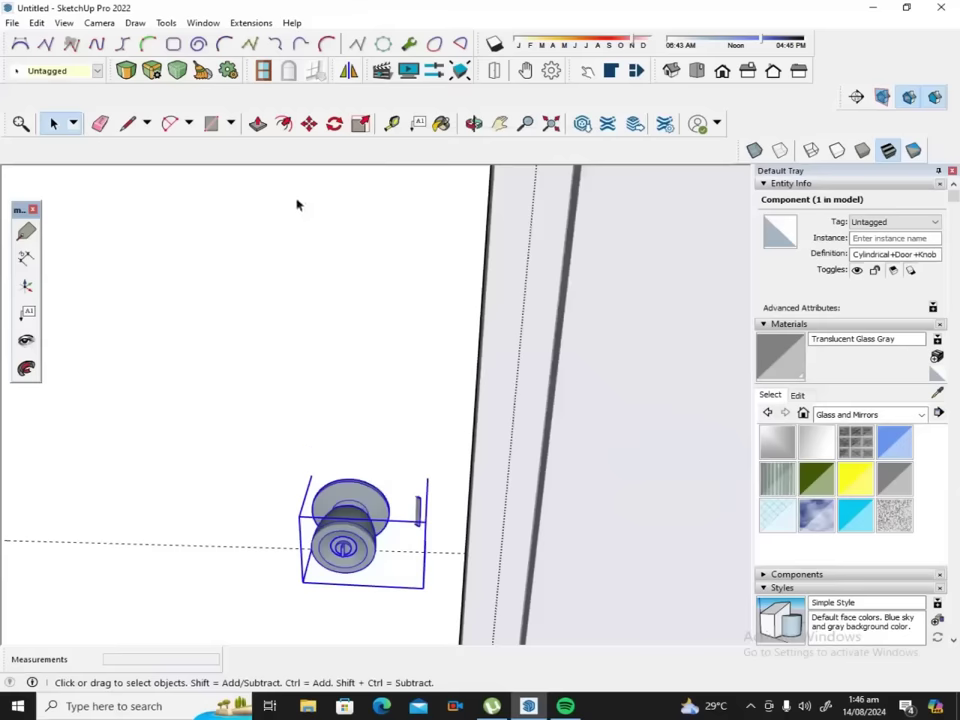
click(309, 123)
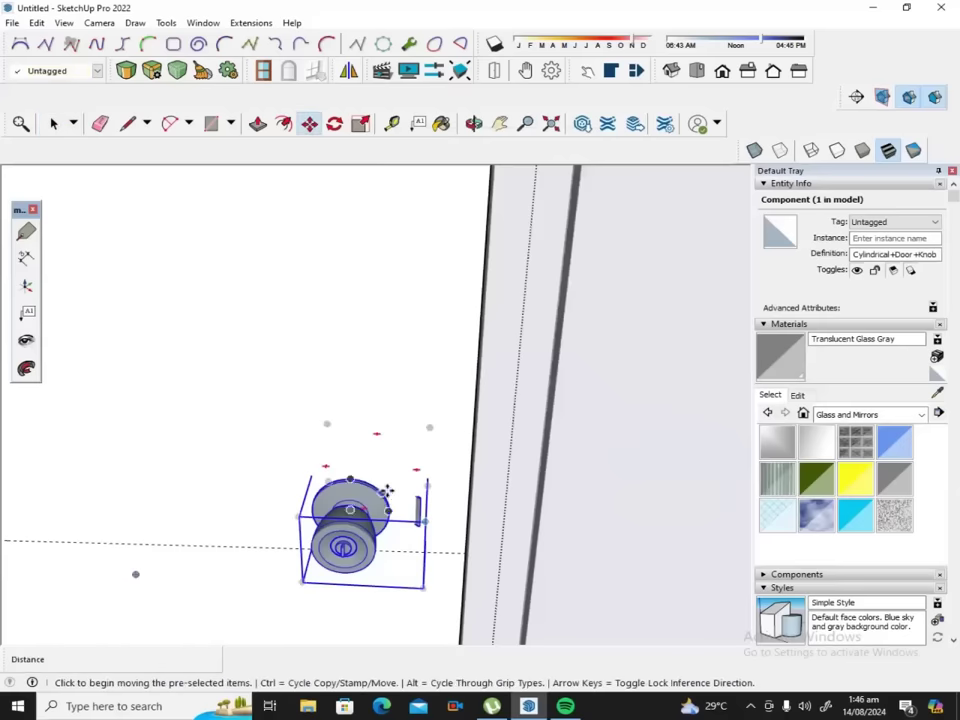
Slide the knob 1 3/5" against the door face at guide-line height, then zoom out.
click(384, 491)
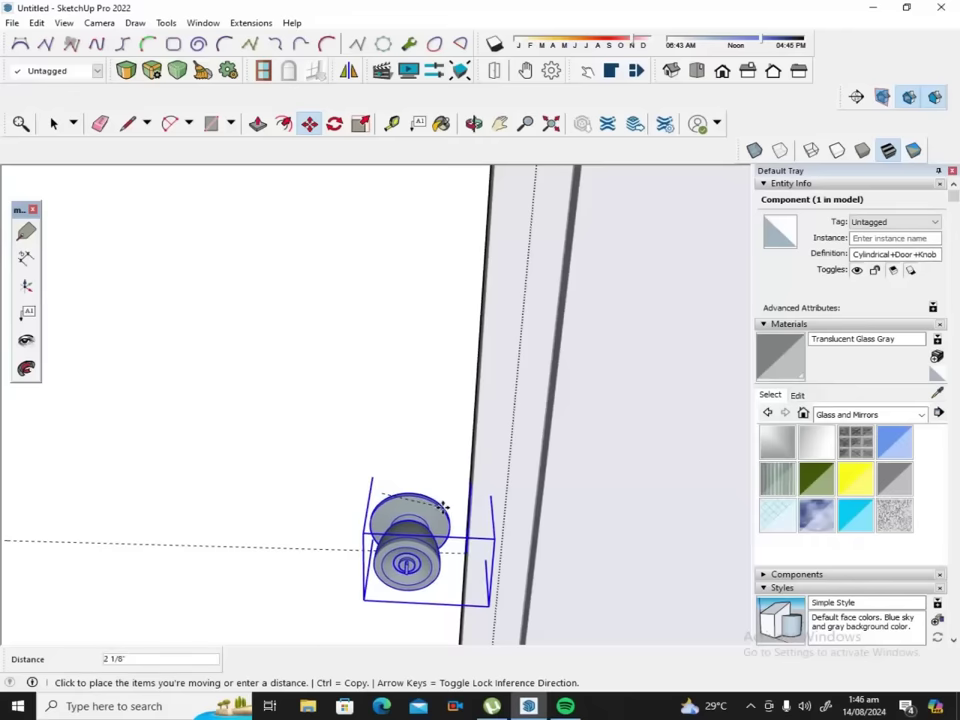
click(444, 507)
scroll(396, 274, down, 2)
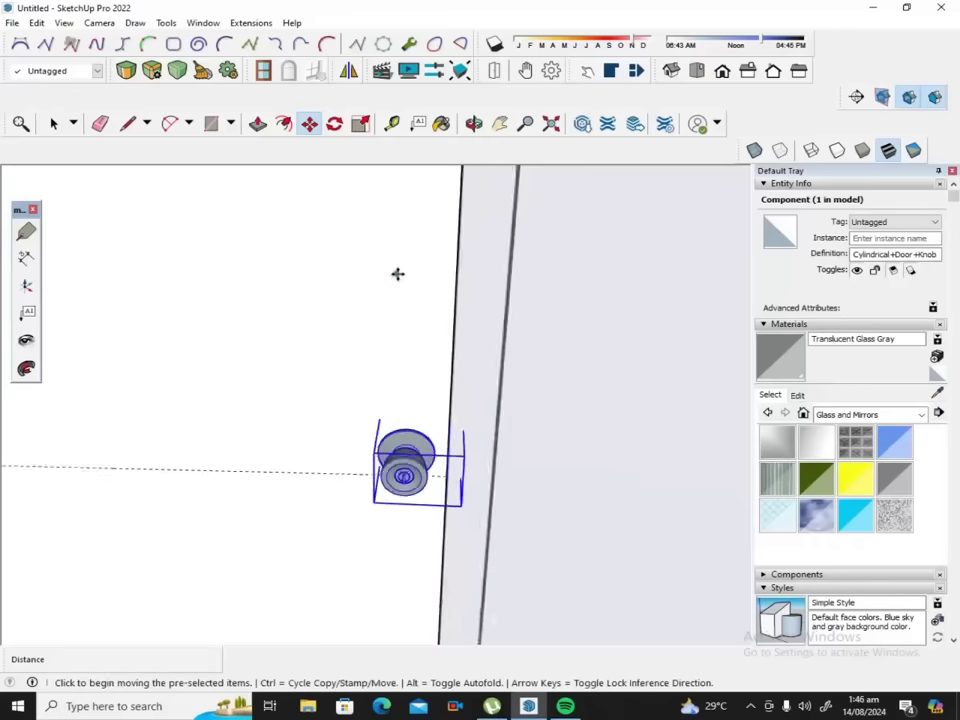
scroll(400, 273, down, 2)
scroll(402, 274, down, 2)
scroll(405, 273, down, 2)
scroll(405, 273, down, 1)
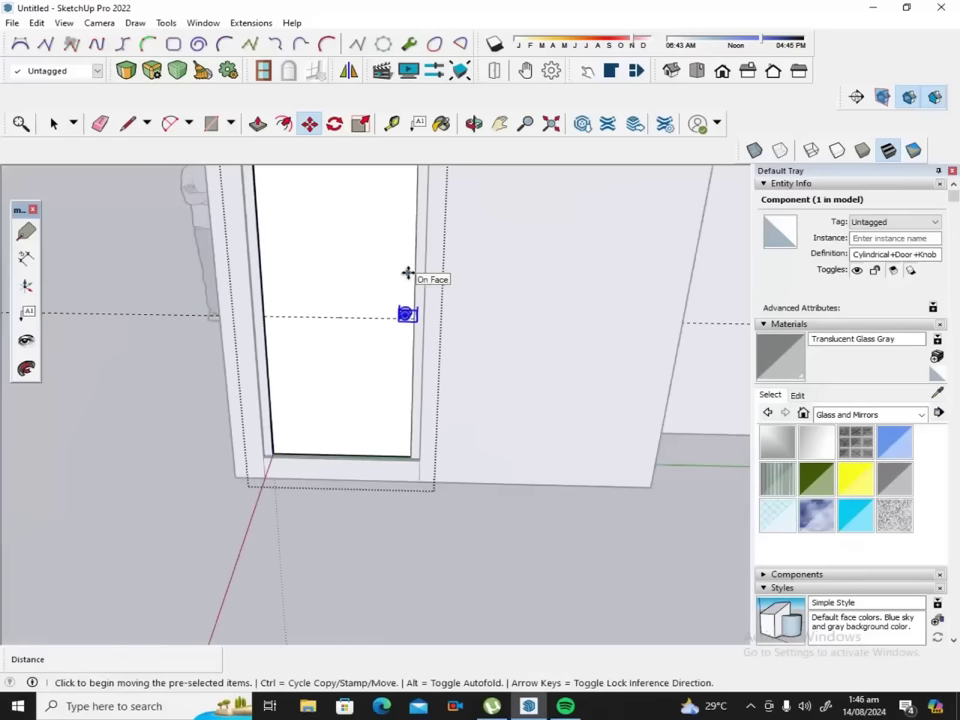
click(53, 123)
click(107, 242)
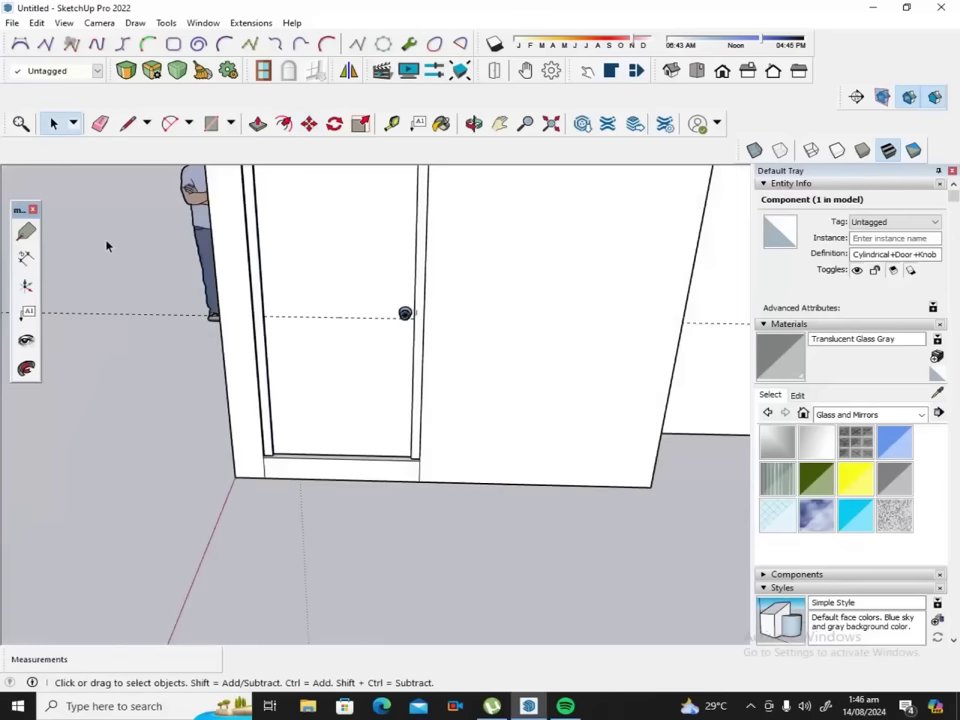
scroll(111, 270, down, 2)
scroll(114, 278, down, 1)
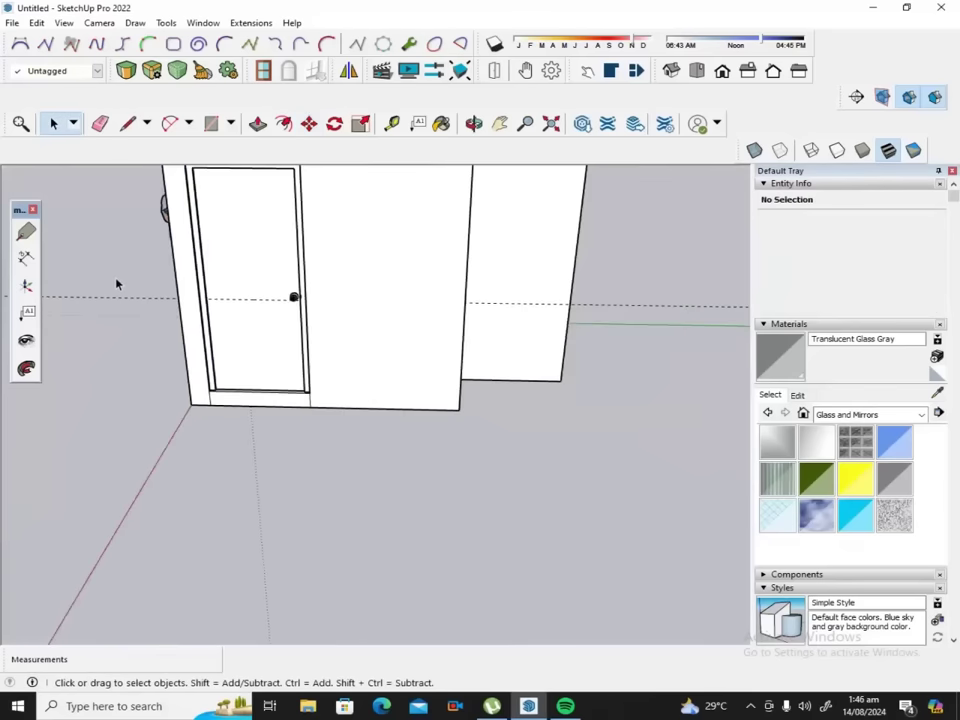
scroll(207, 290, down, 2)
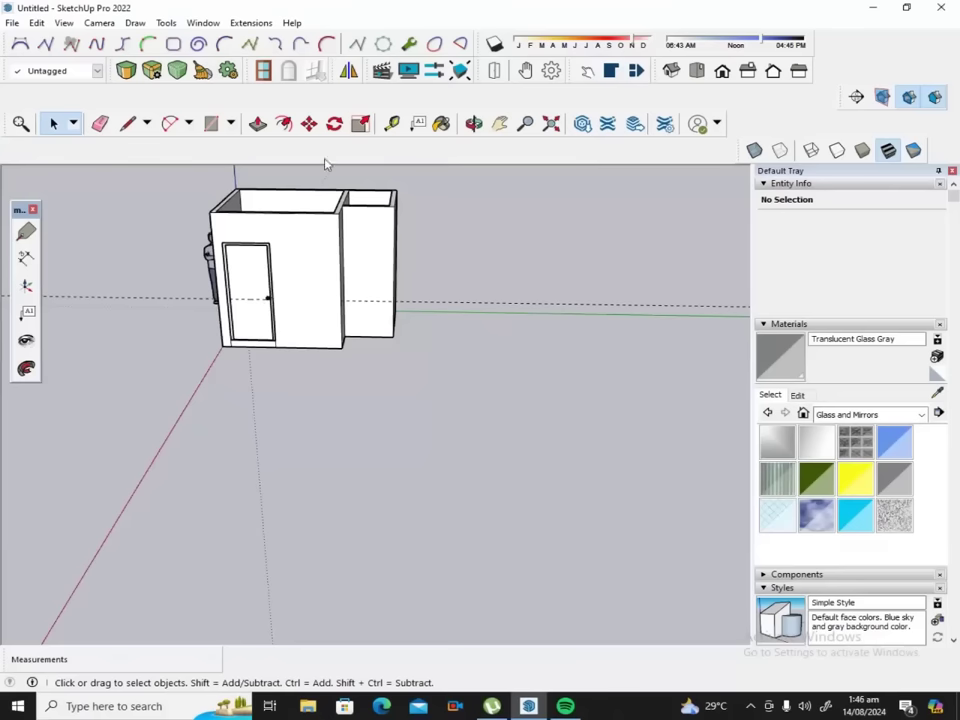
scroll(324, 172, up, 2)
scroll(322, 188, up, 3)
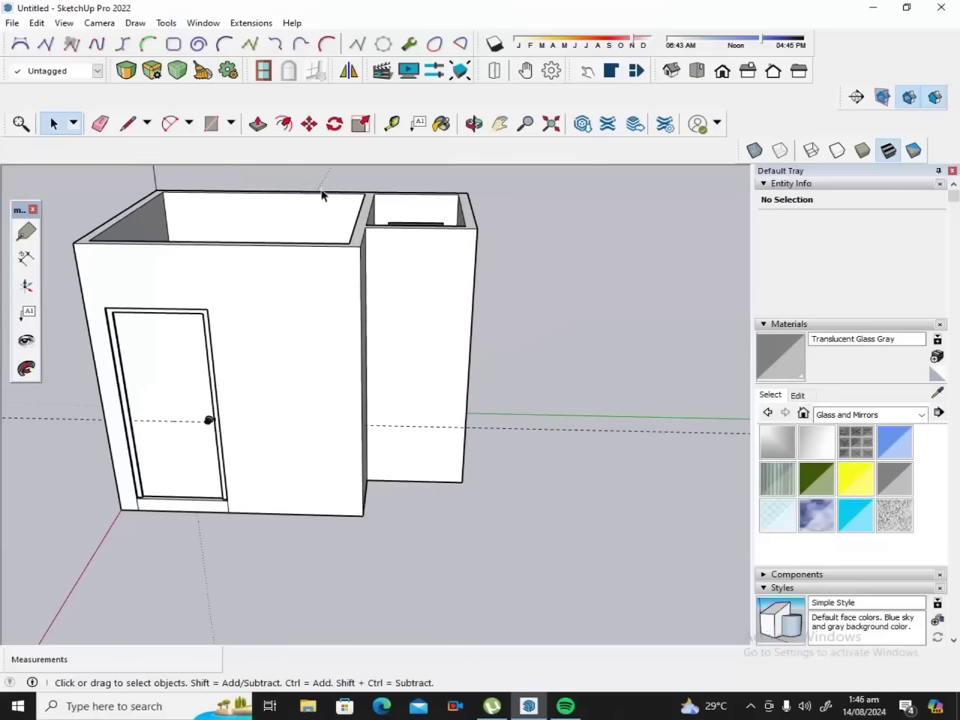
click(473, 124)
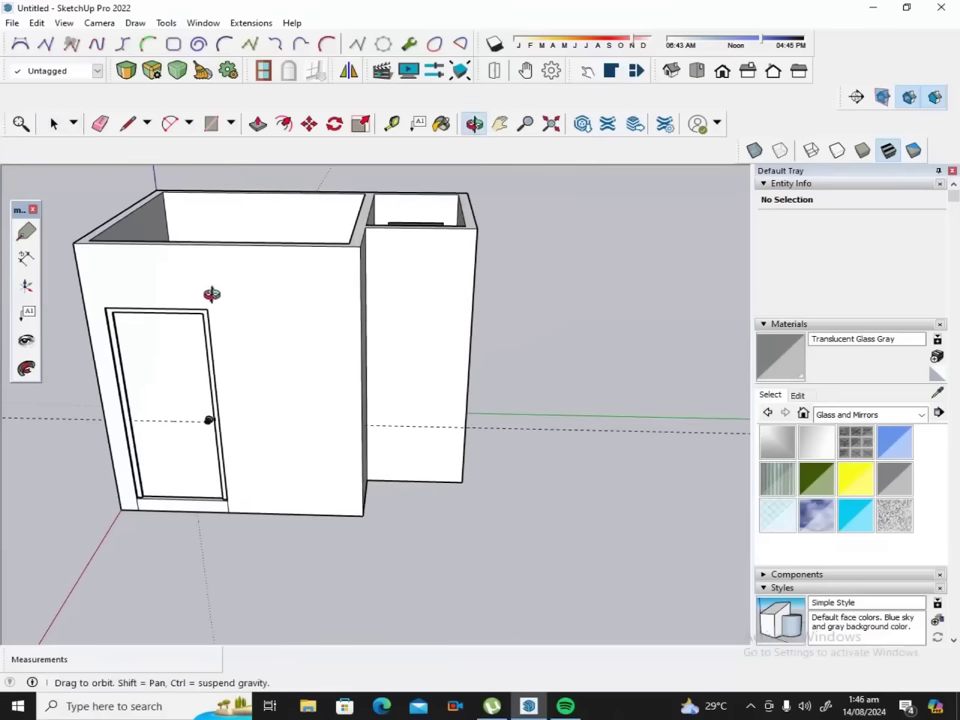
drag(211, 293, 438, 302)
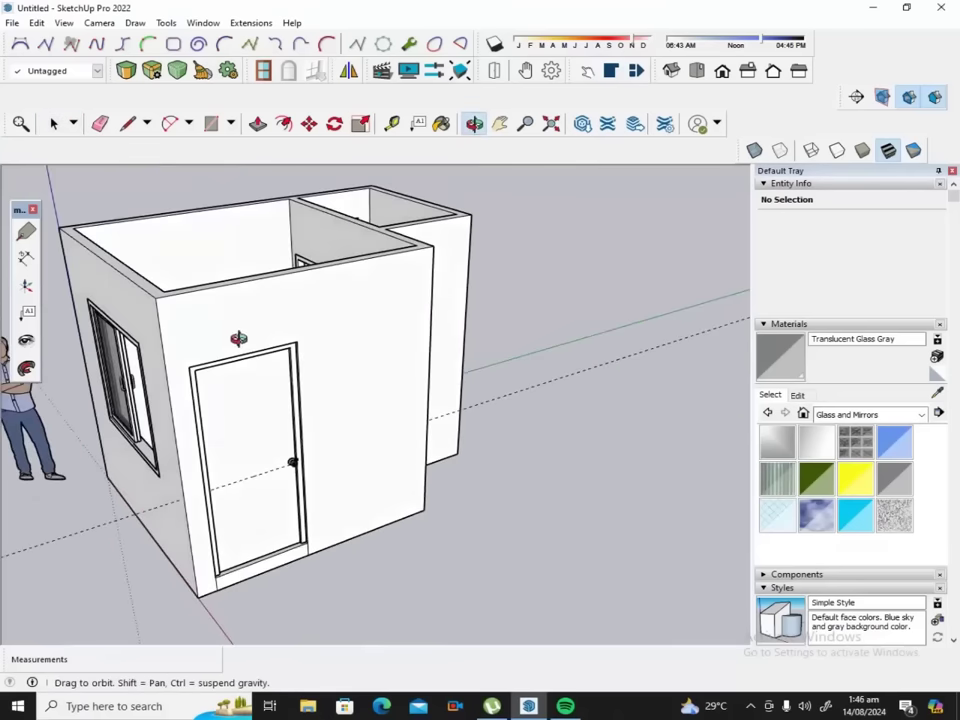
mouse_move(236, 345)
mouse_down()
mouse_move(484, 400)
mouse_move(381, 386)
mouse_up()
mouse_move(266, 416)
mouse_down()
mouse_move(381, 364)
mouse_move(405, 266)
mouse_move(143, 289)
mouse_move(135, 313)
mouse_move(204, 332)
mouse_move(339, 450)
mouse_move(345, 440)
mouse_up()
mouse_move(171, 436)
mouse_down()
mouse_move(286, 458)
mouse_move(264, 456)
mouse_move(210, 416)
mouse_move(146, 287)
mouse_move(102, 362)
mouse_move(204, 402)
mouse_up()
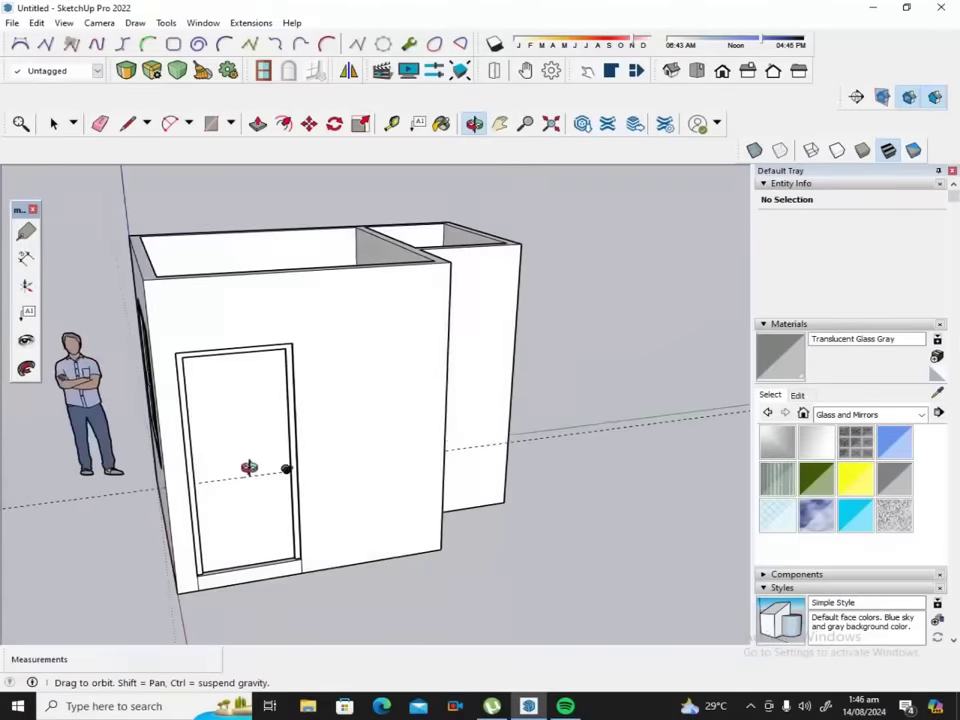
drag(249, 467, 189, 459)
scroll(189, 444, up, 3)
scroll(199, 436, up, 1)
Select the whole door panel plus the knob and make them one group.
click(53, 123)
scroll(345, 489, up, 2)
scroll(335, 480, up, 2)
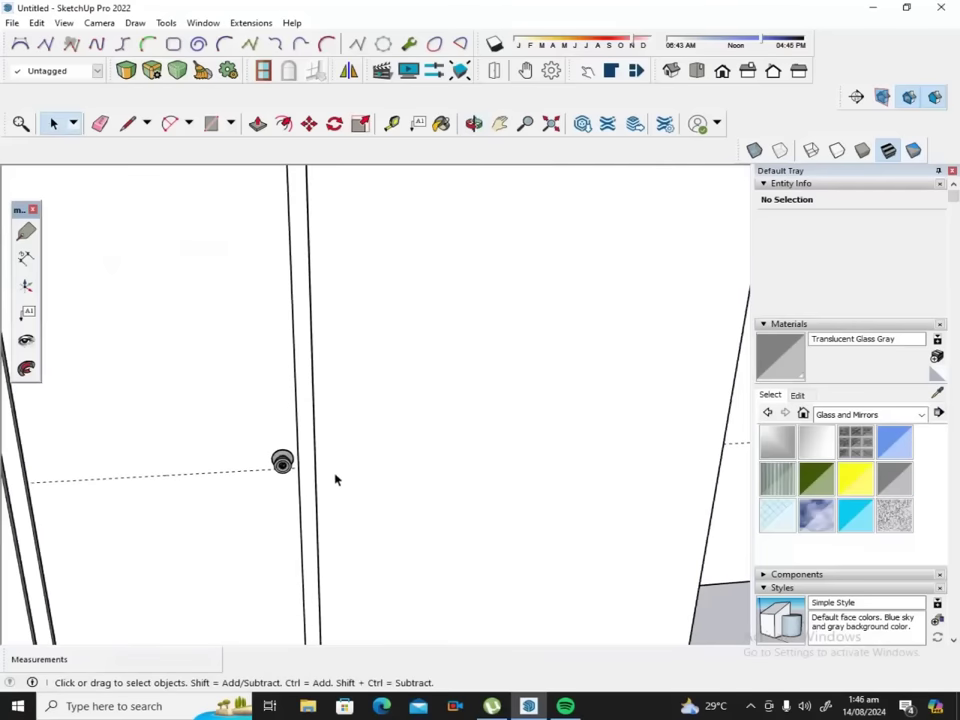
triple_click(172, 353)
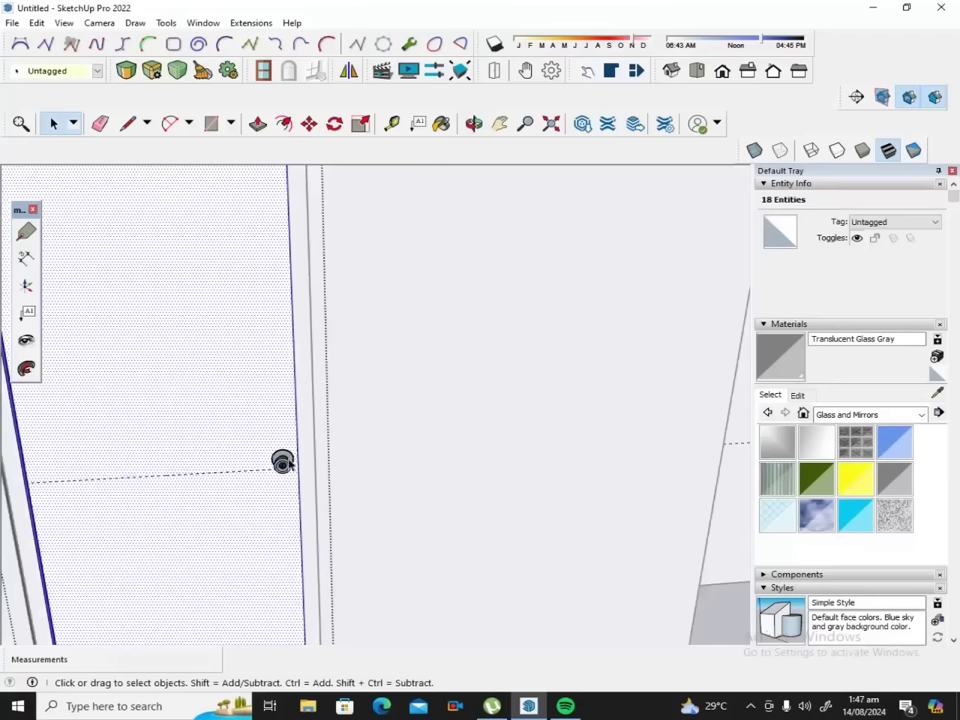
shift+click(286, 464)
right_click(182, 350)
mouse_move(233, 500)
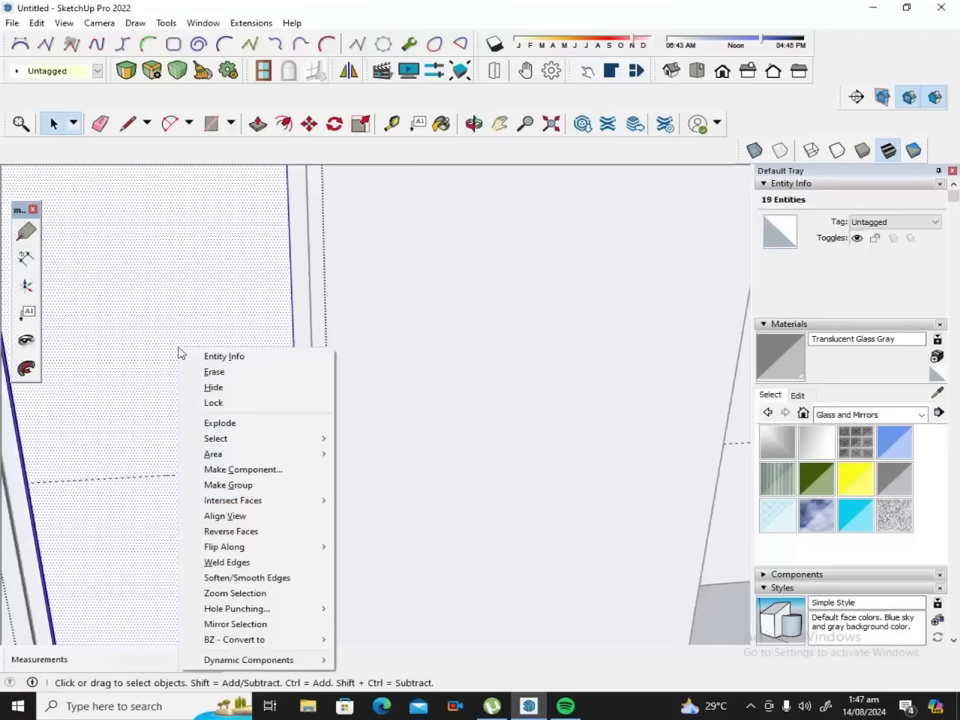
click(238, 485)
Zoom and orbit to bring the grouped door back into view.
scroll(204, 488, down, 3)
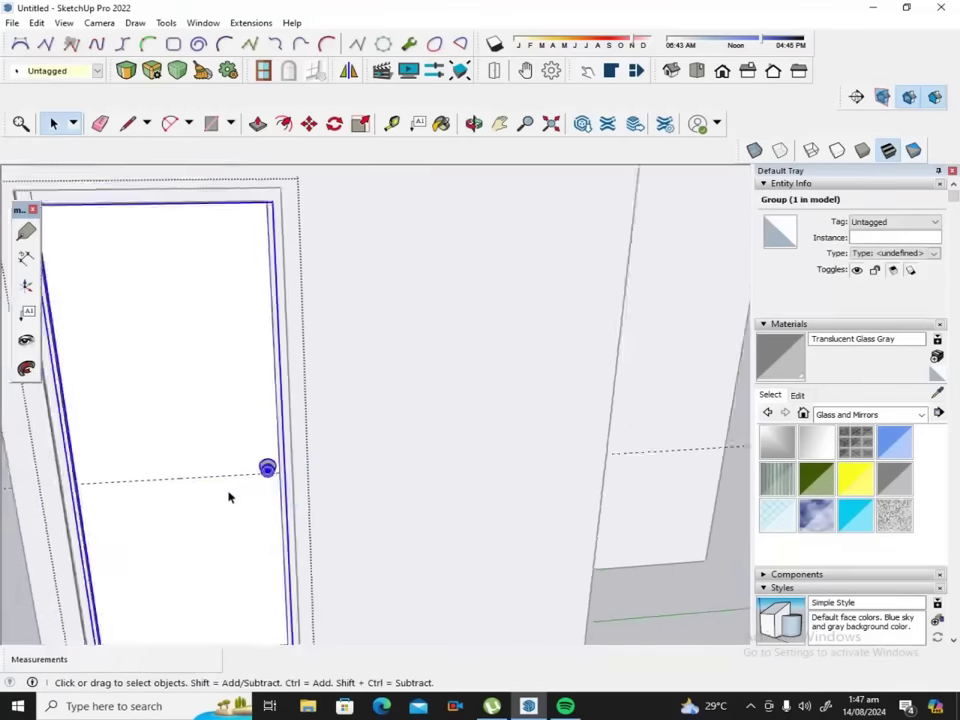
scroll(229, 497, down, 3)
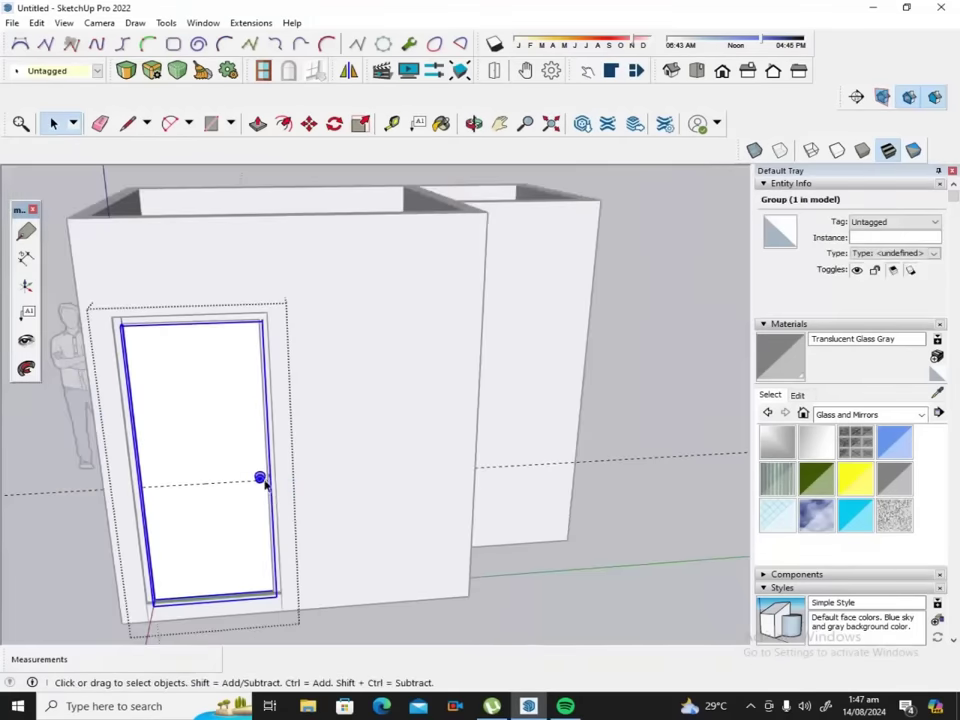
scroll(265, 481, down, 2)
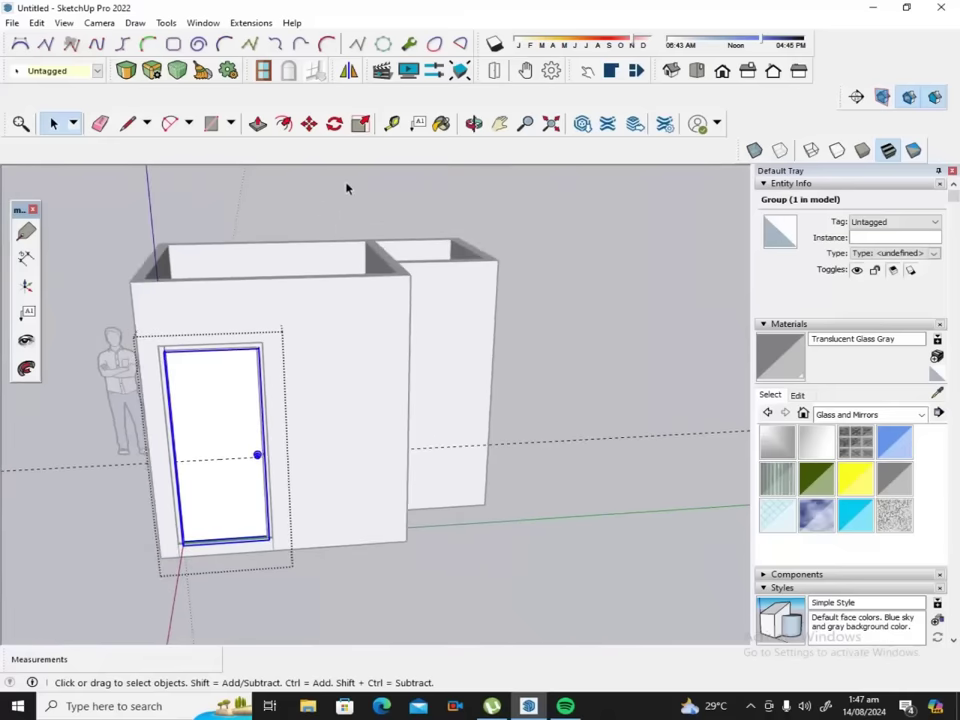
click(474, 123)
mouse_move(317, 388)
mouse_down()
mouse_move(258, 399)
mouse_move(189, 351)
mouse_up()
scroll(204, 336, up, 2)
scroll(219, 316, up, 4)
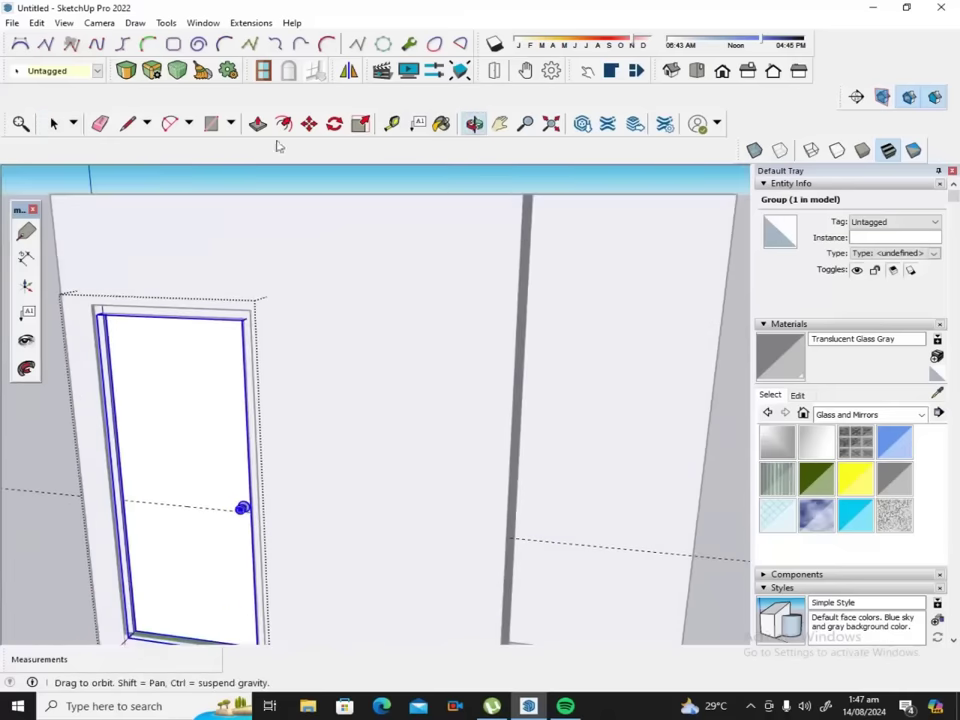
click(309, 123)
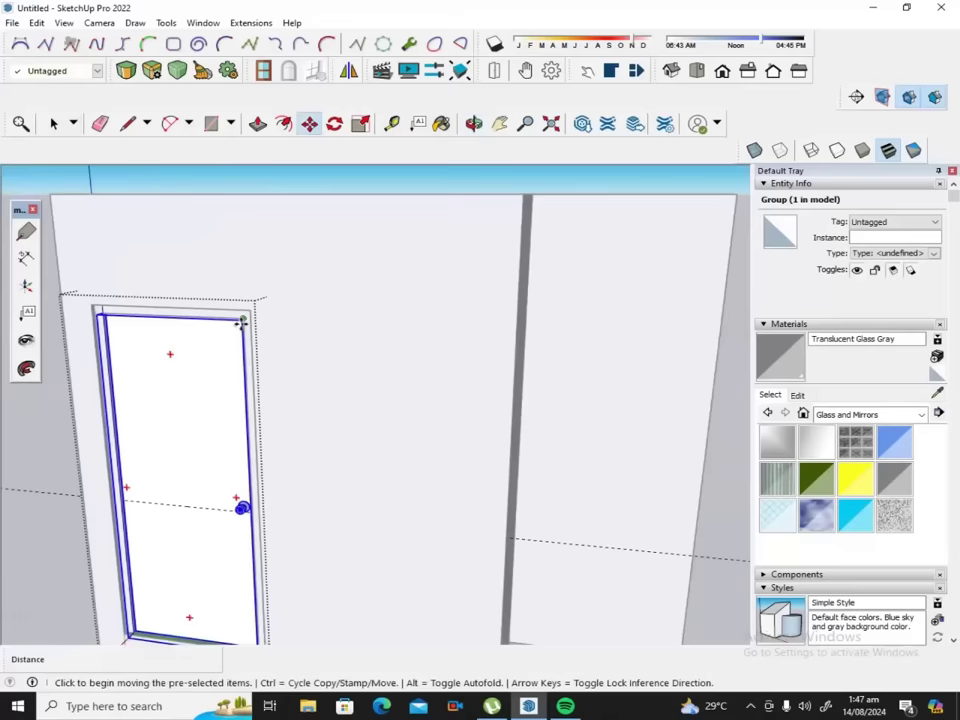
click(237, 323)
middle_drag(153, 372, 150, 380)
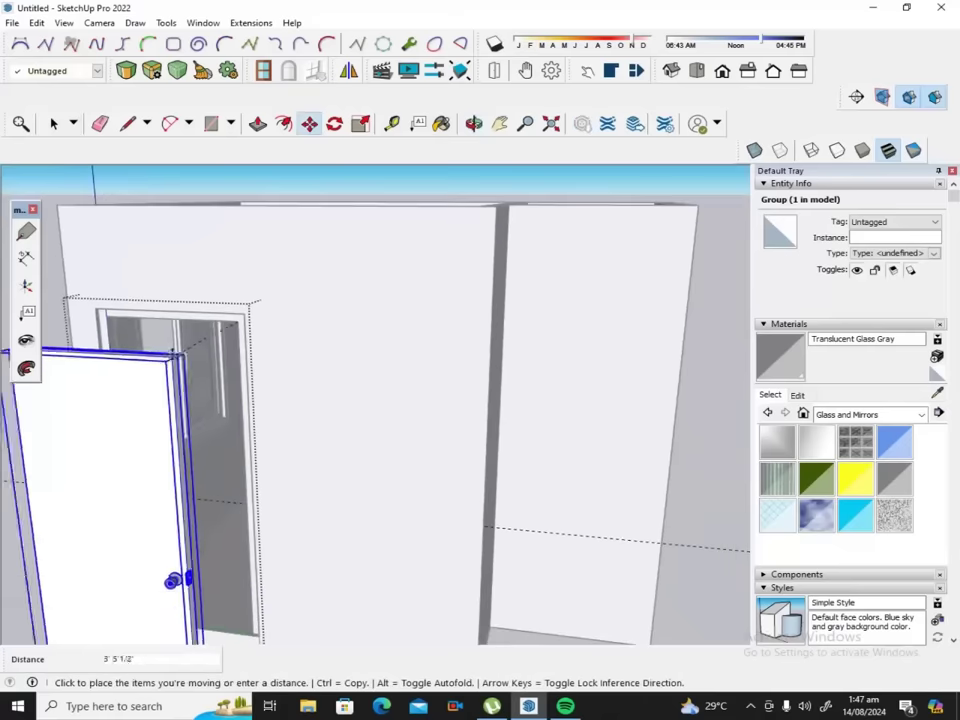
click(150, 382)
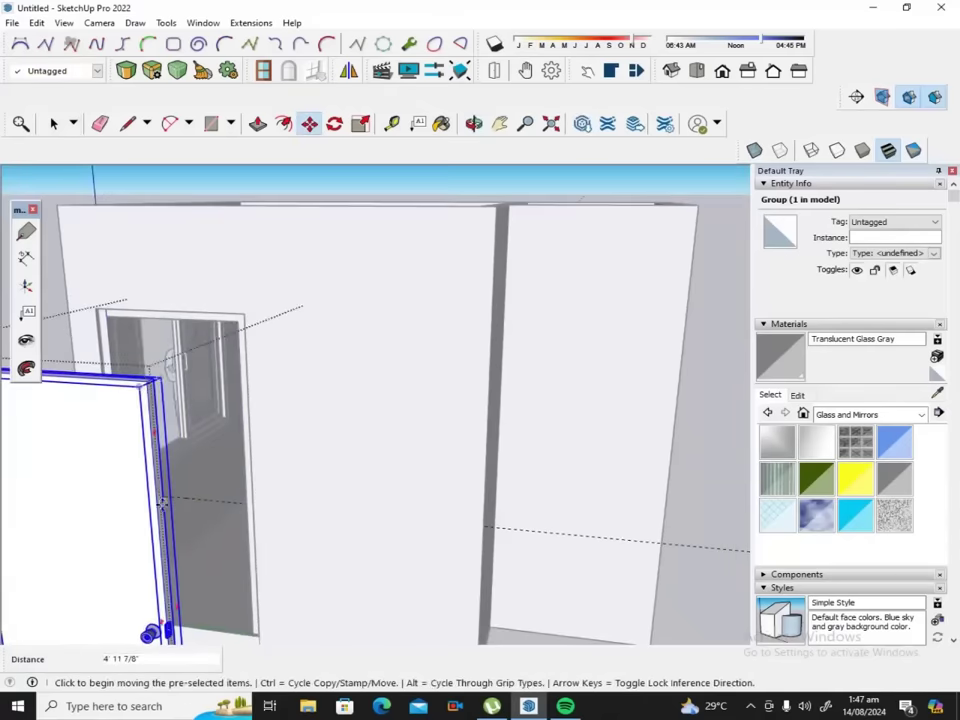
scroll(158, 487, down, 2)
scroll(163, 625, up, 2)
scroll(150, 540, up, 2)
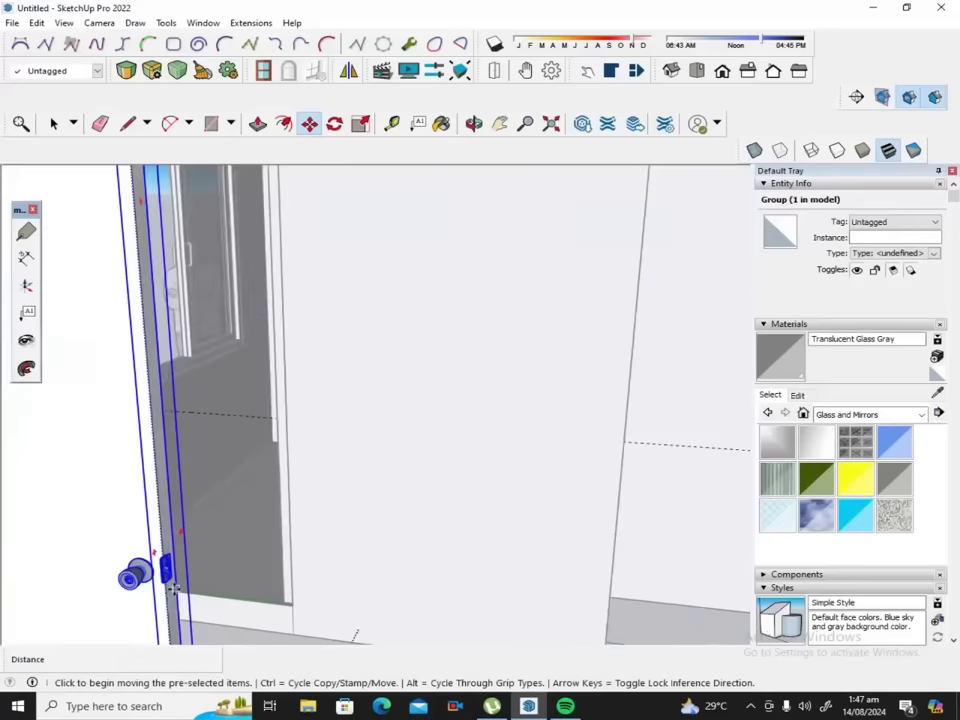
scroll(140, 570, up, 2)
scroll(172, 578, up, 1)
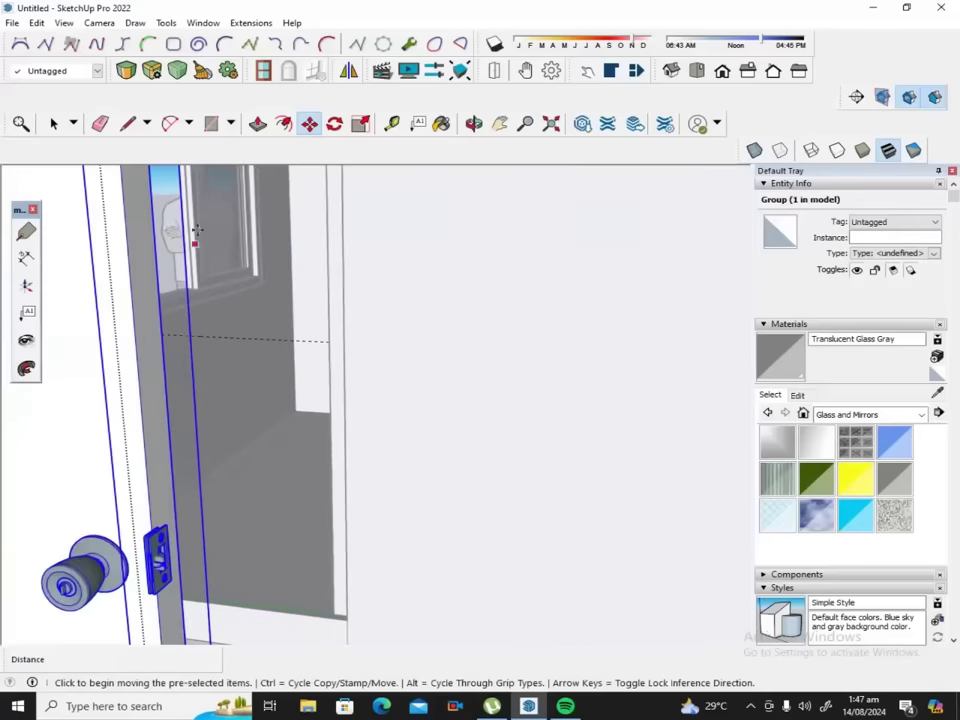
click(391, 123)
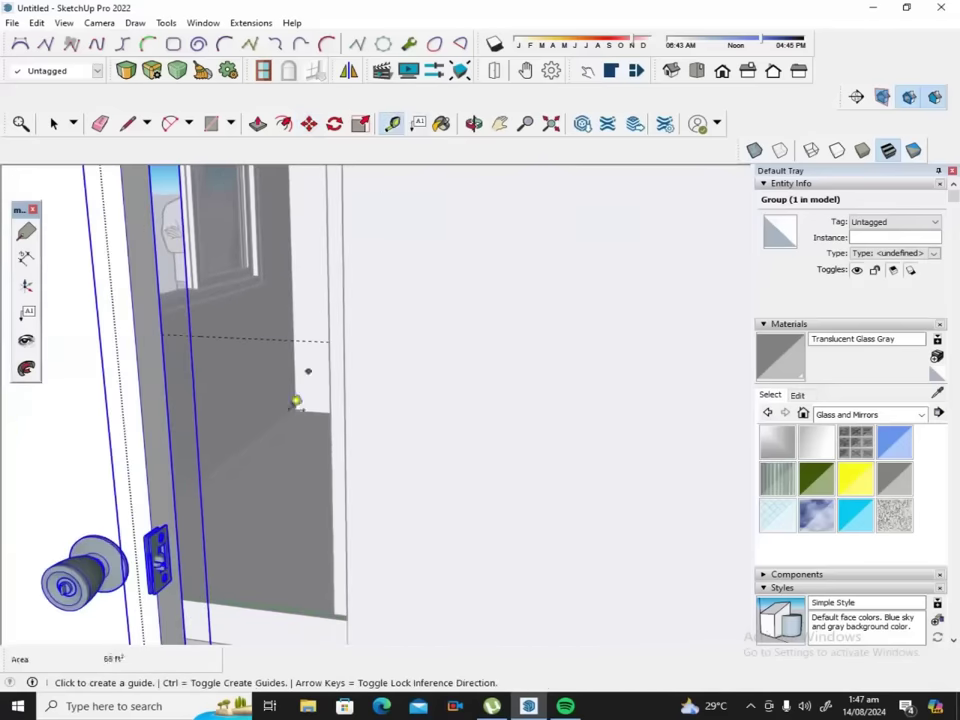
click(104, 571)
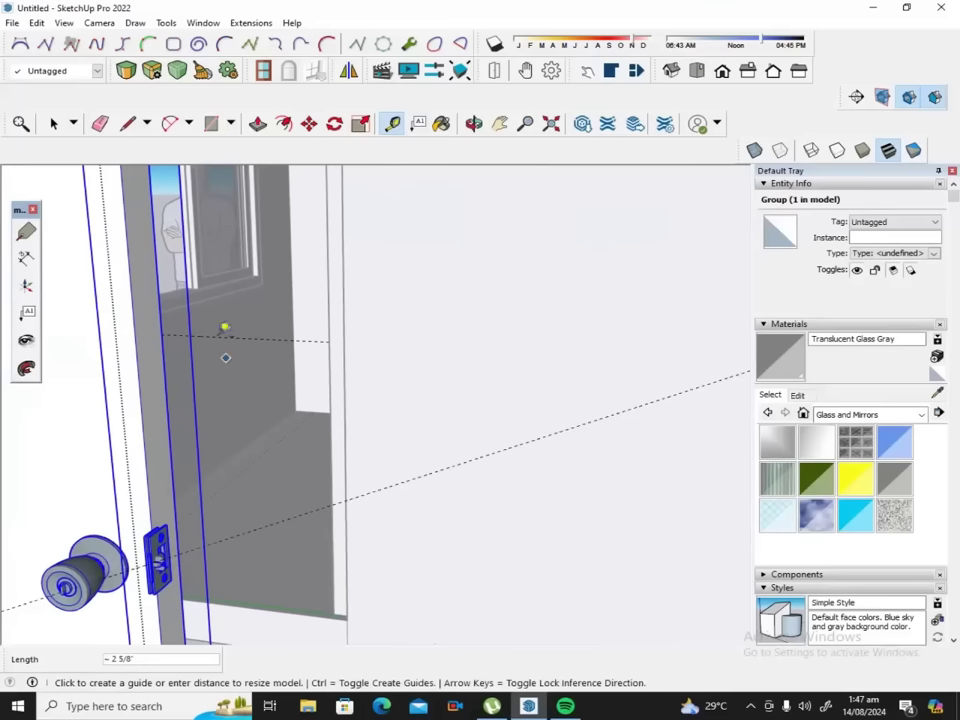
click(36, 23)
click(49, 38)
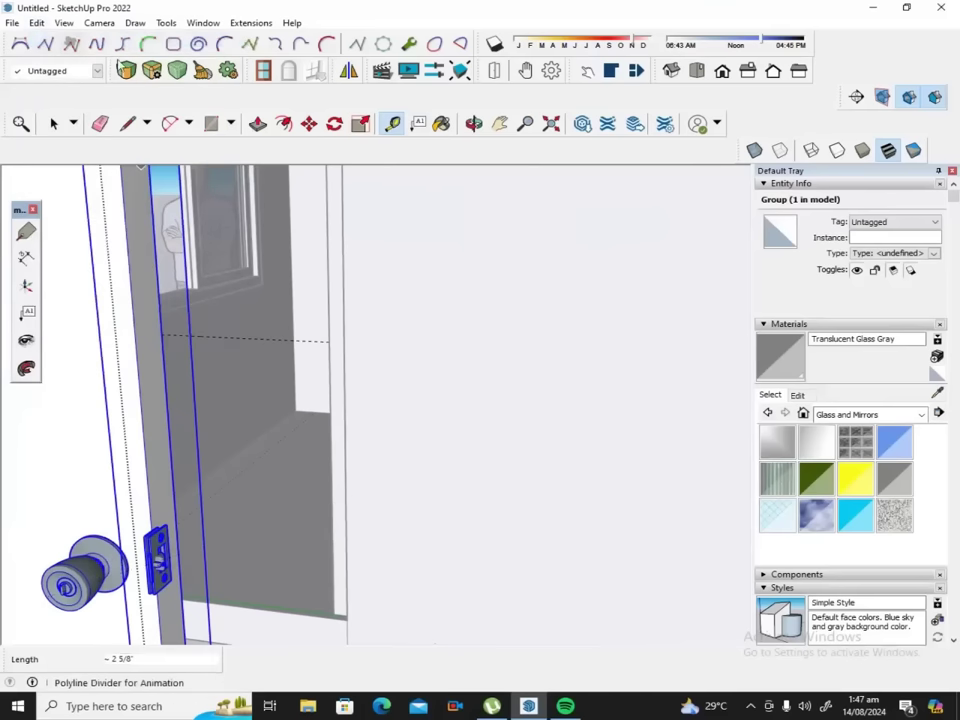
Orbit around the doorway to view the door knob from the side.
click(470, 125)
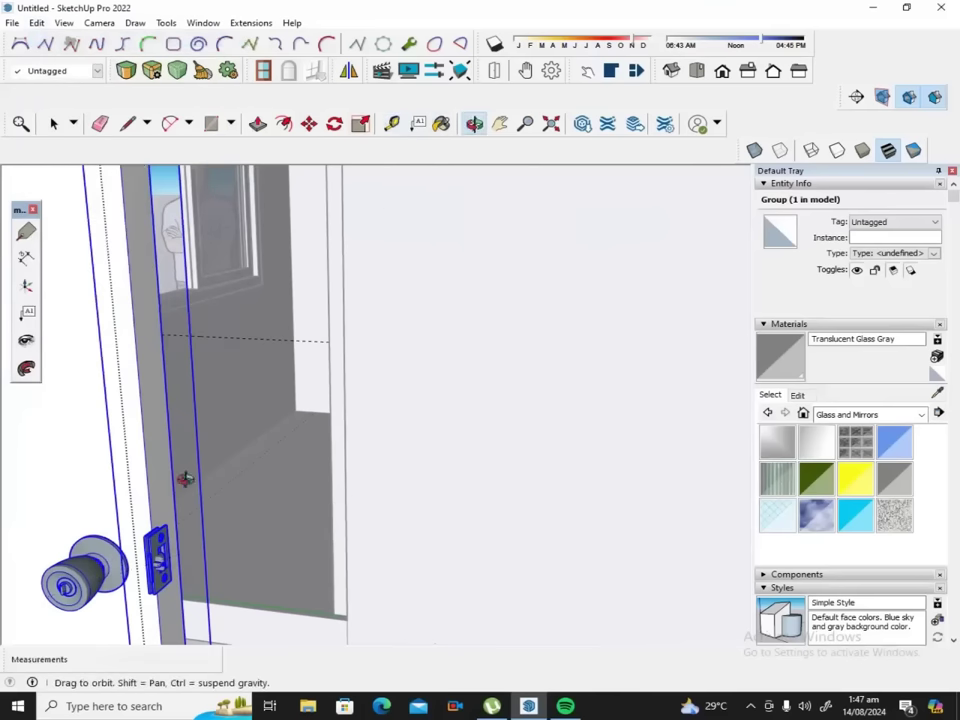
drag(199, 456, 448, 636)
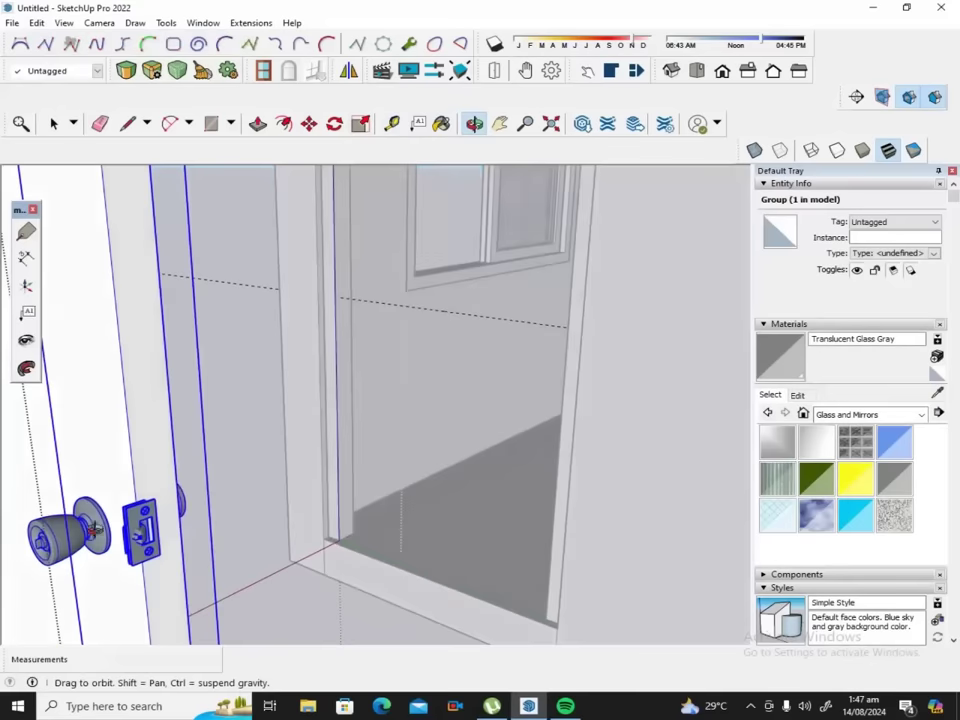
mouse_move(133, 530)
mouse_down()
mouse_move(58, 476)
mouse_move(200, 452)
mouse_move(32, 455)
mouse_up()
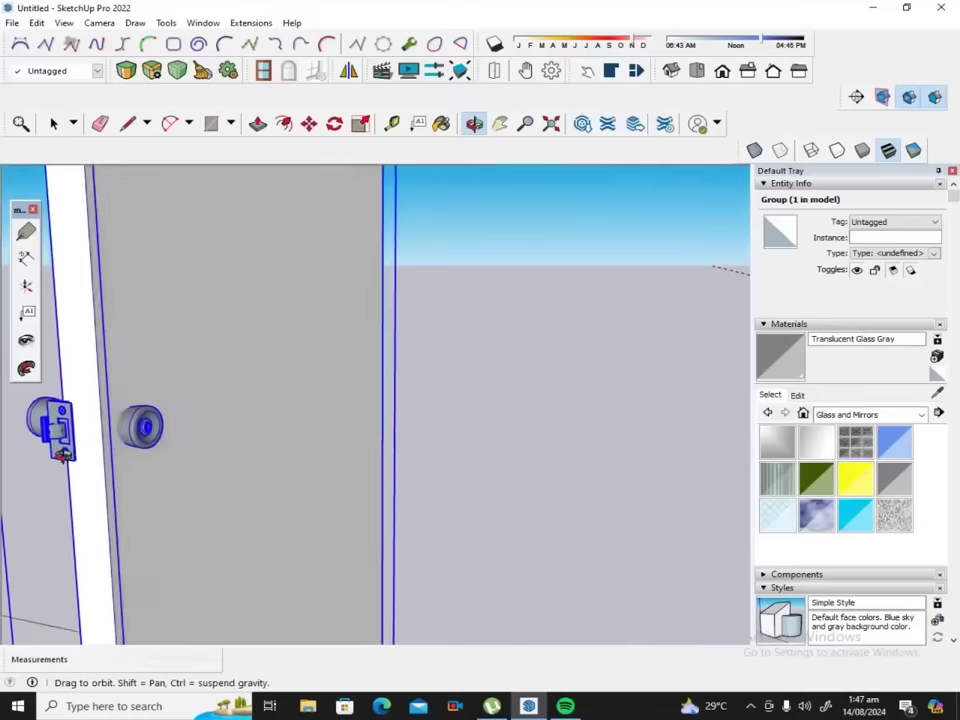
mouse_move(32, 452)
mouse_down()
mouse_move(19, 421)
mouse_move(281, 463)
mouse_move(182, 531)
mouse_move(228, 569)
mouse_move(253, 557)
mouse_move(240, 548)
mouse_up()
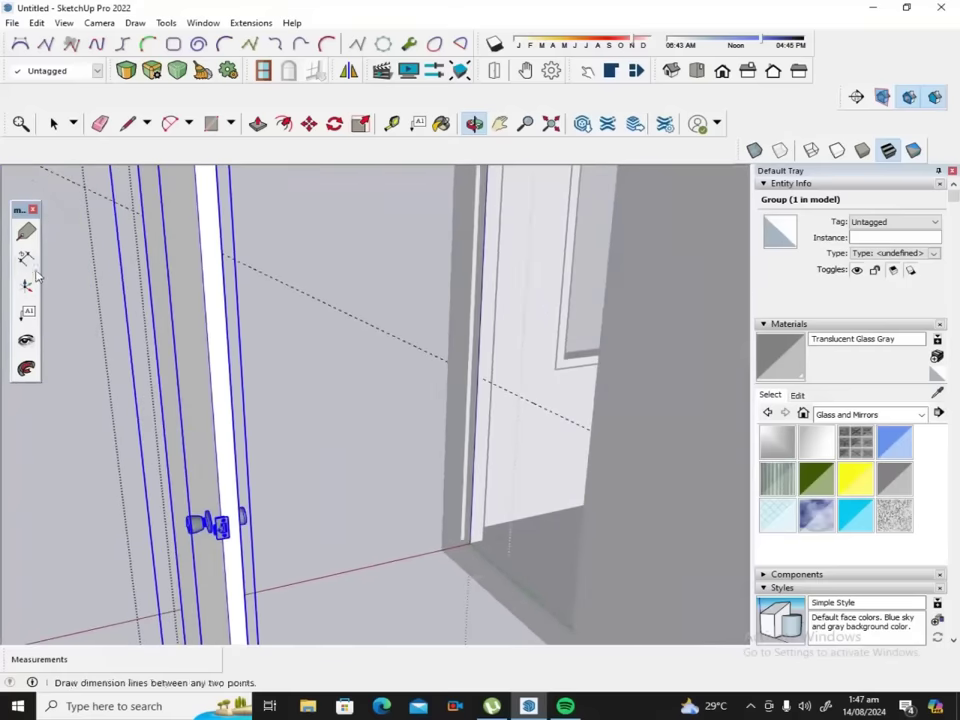
Open the door group for editing and select the knob component inside.
click(53, 123)
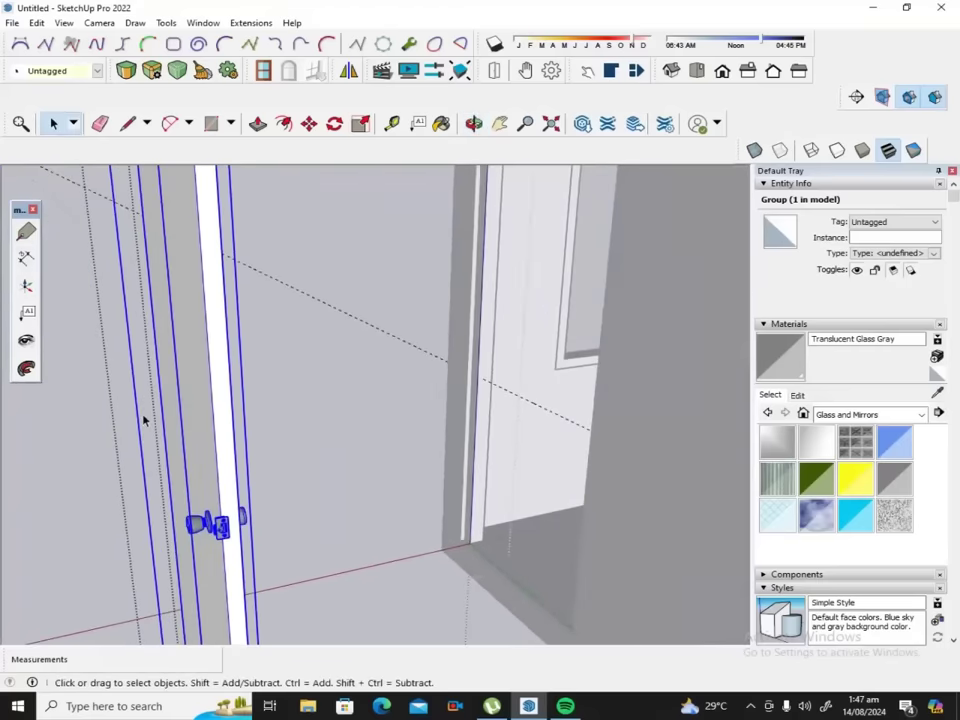
click(92, 468)
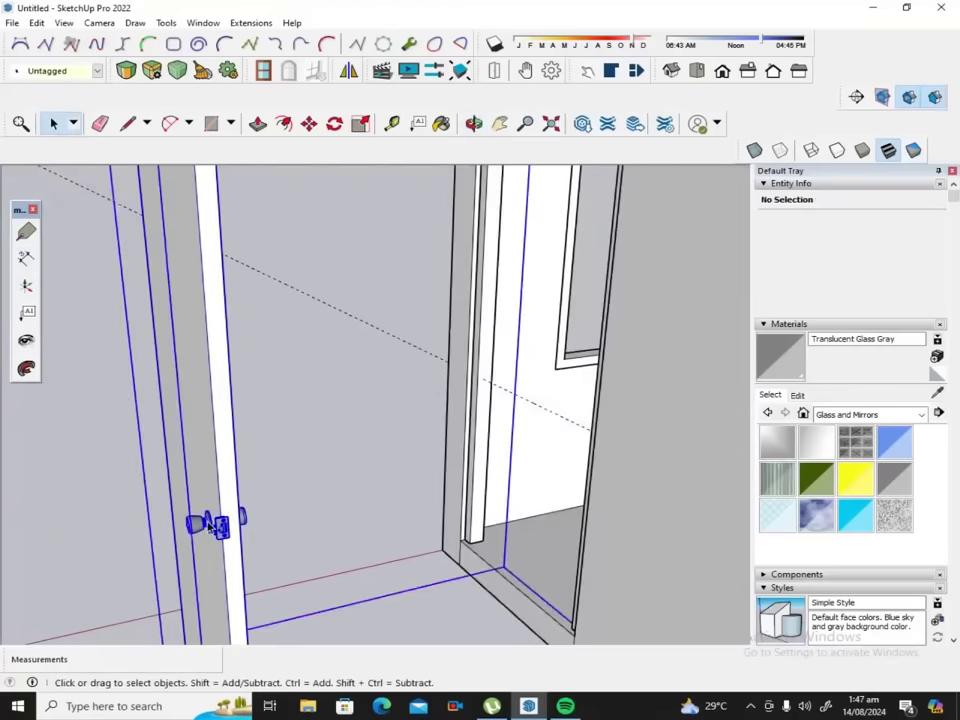
double_click(212, 528)
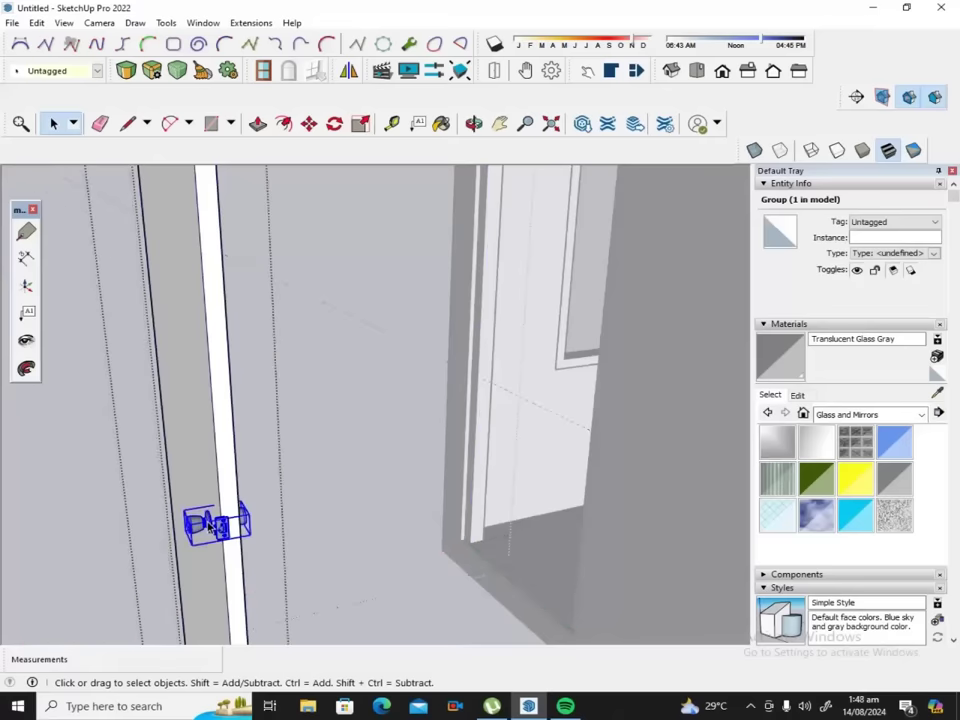
click(212, 526)
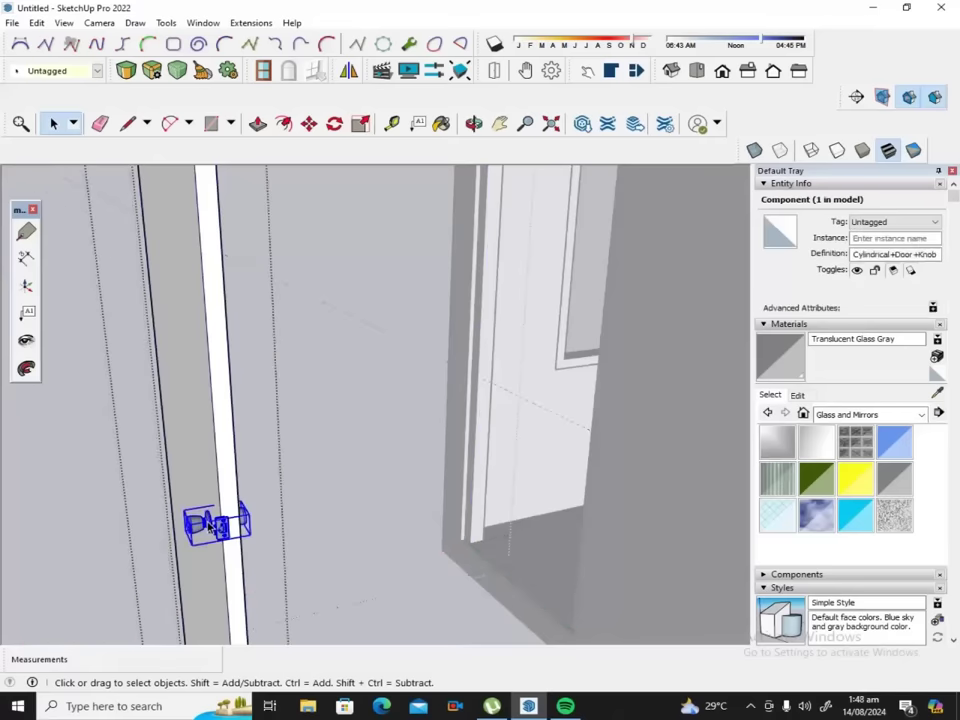
Rotate the knob 180 degrees about its centre.
click(335, 125)
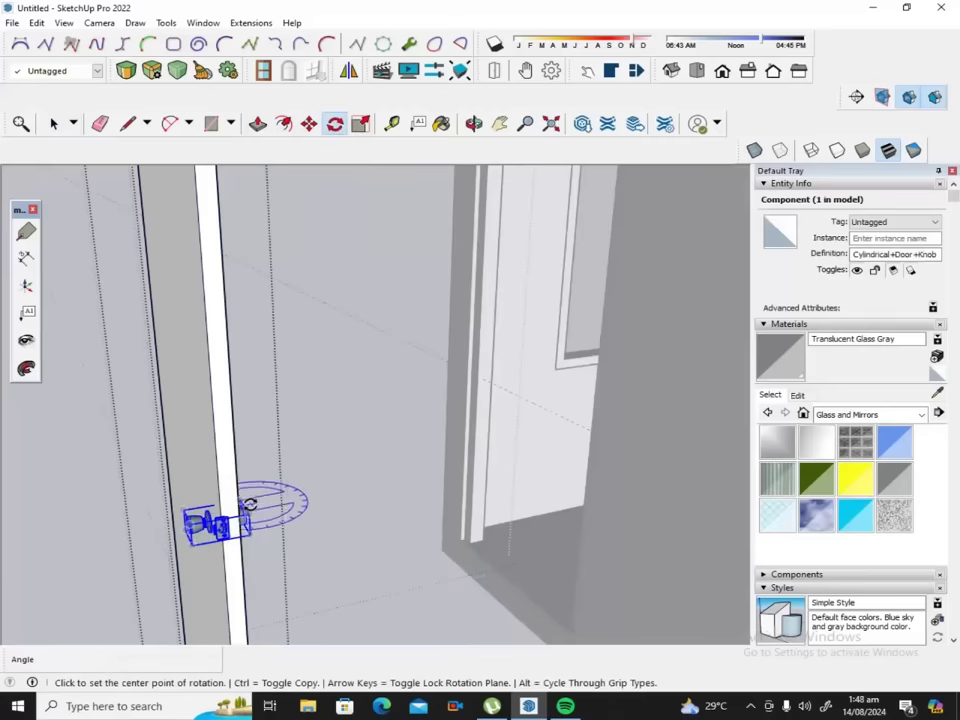
click(245, 503)
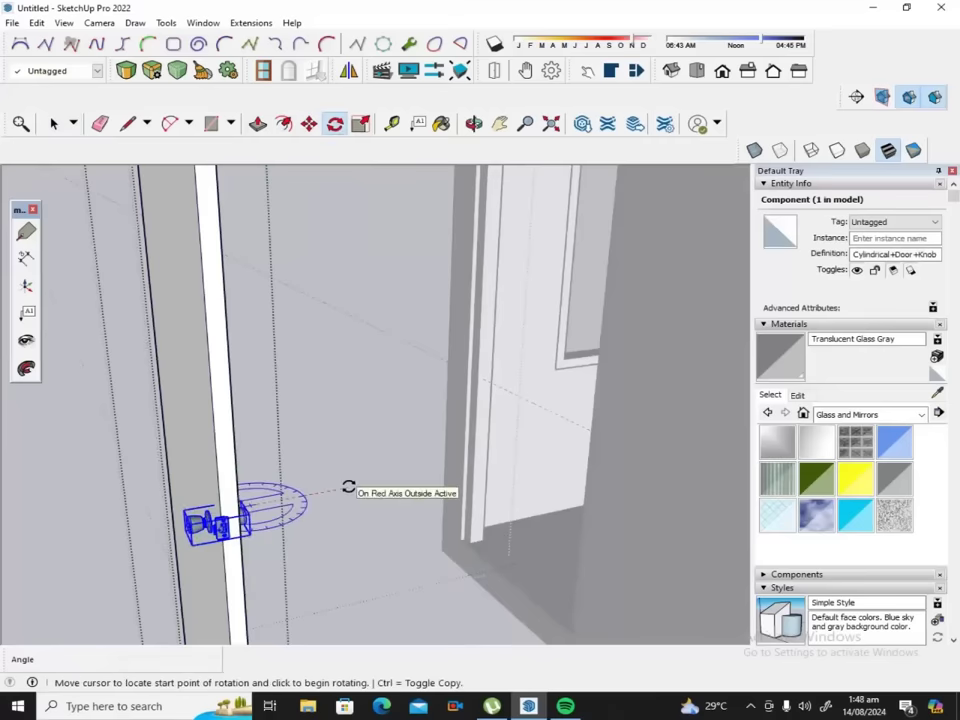
click(348, 487)
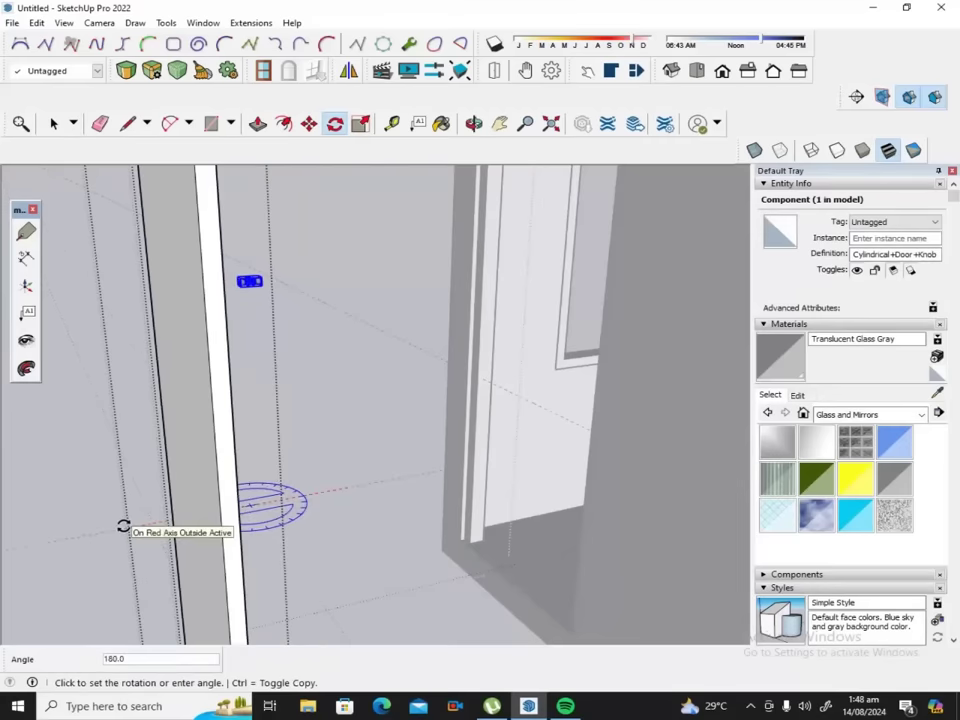
click(123, 527)
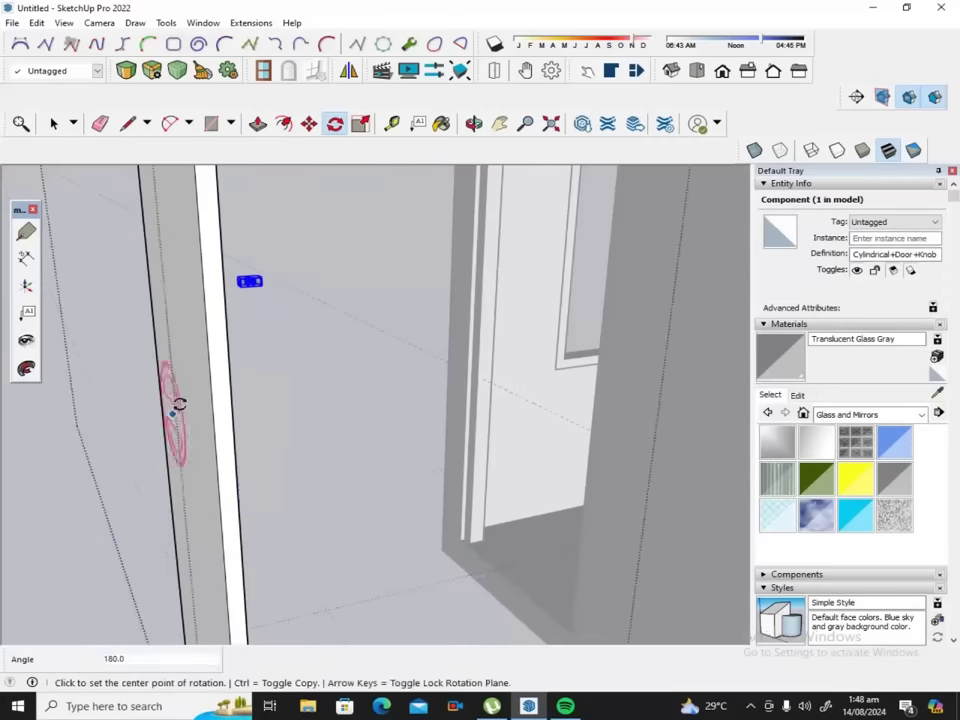
Move the knob lower on the door panel, then shift it over beside the edge.
click(309, 123)
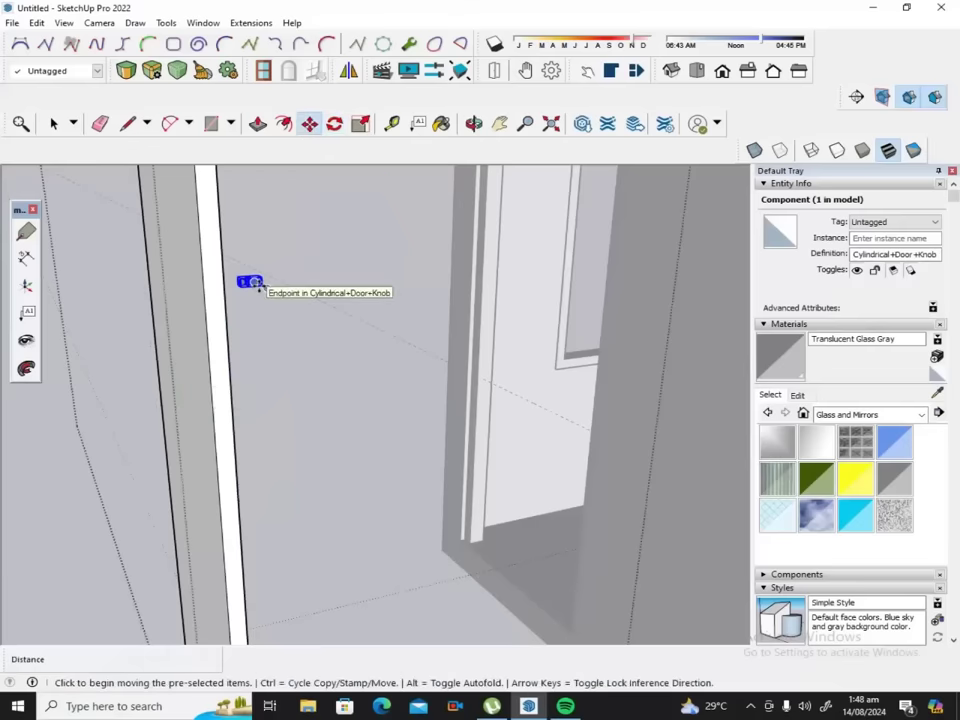
click(257, 281)
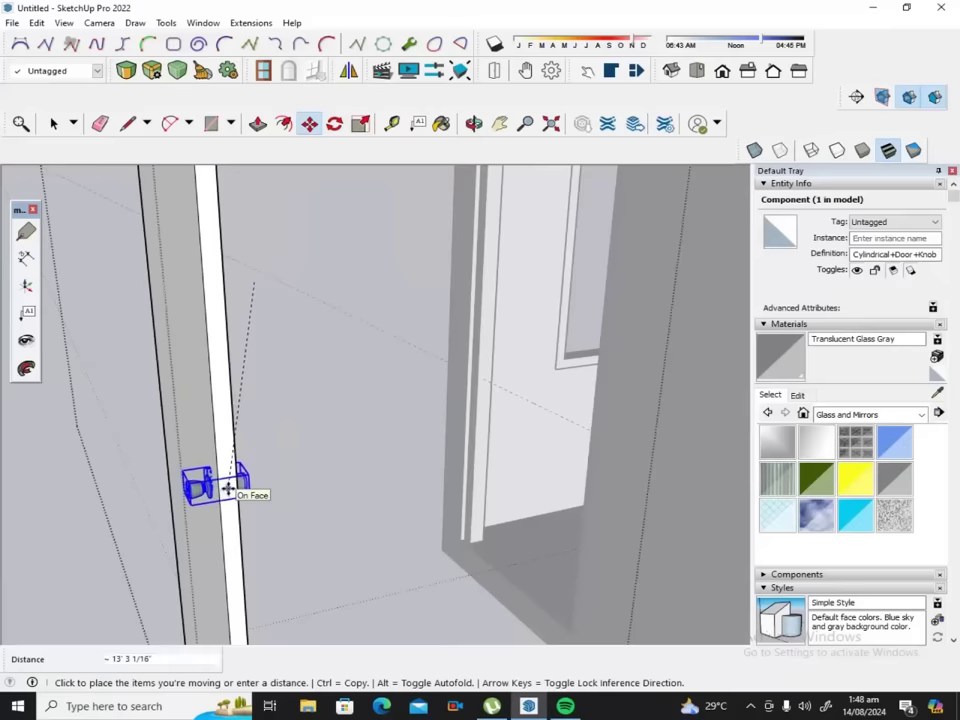
click(228, 488)
scroll(258, 472, up, 2)
scroll(253, 465, up, 2)
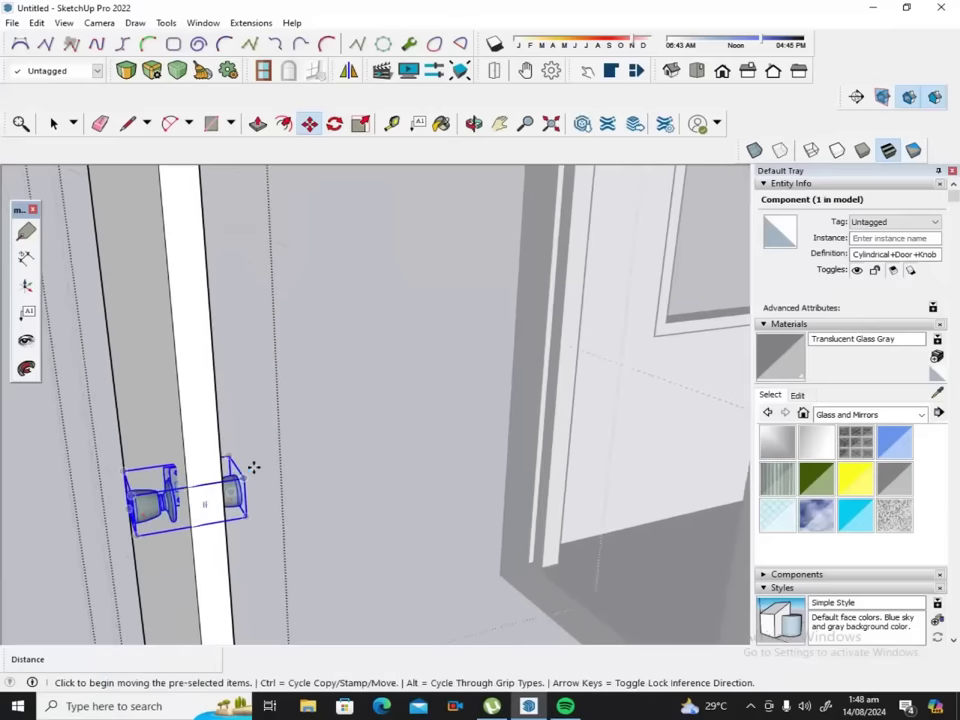
click(205, 500)
click(338, 508)
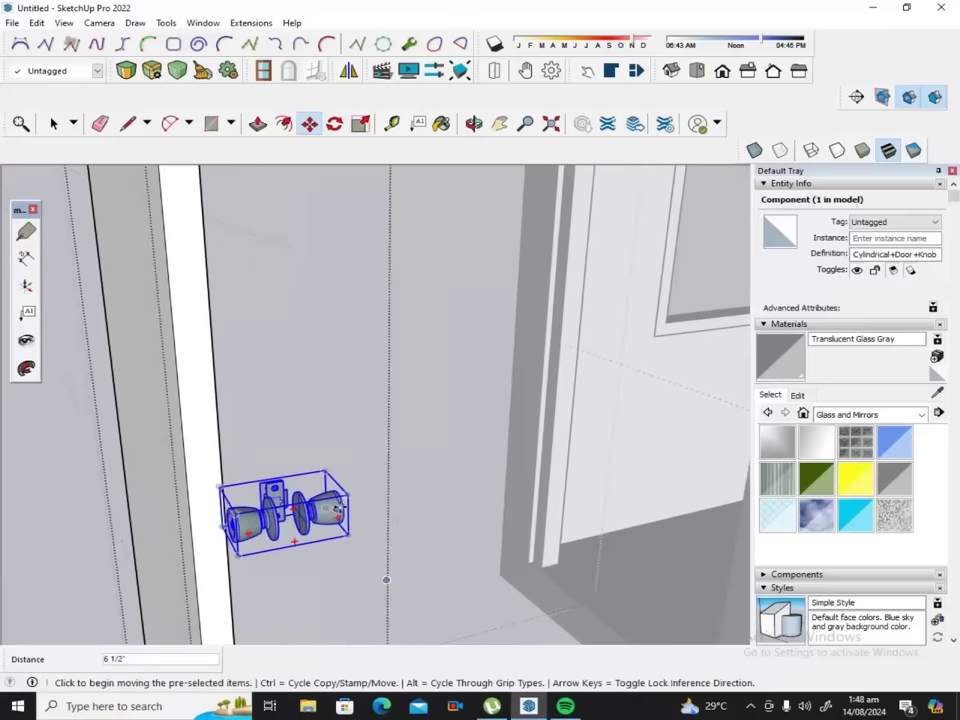
click(338, 508)
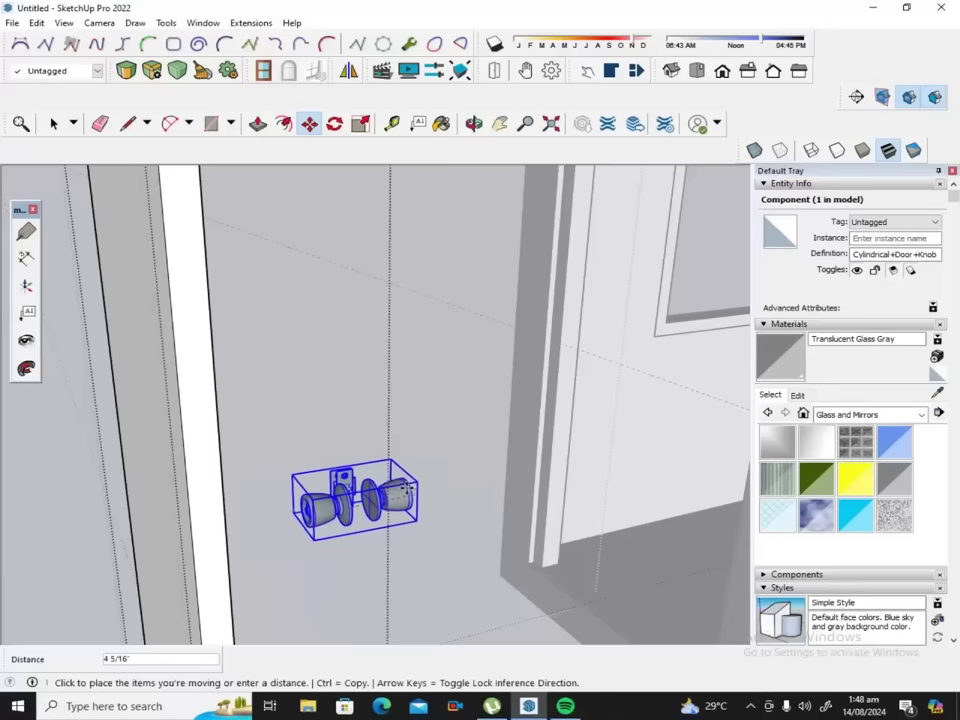
click(406, 488)
click(335, 123)
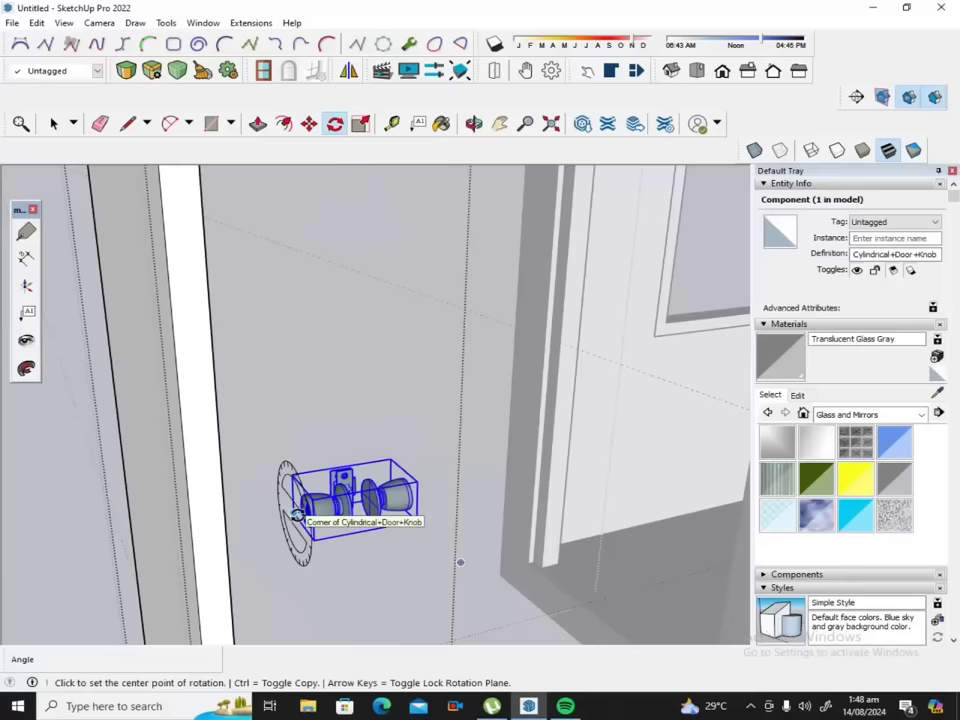
Start rotating the knob about its corner against the door, zooming out to see the swing.
click(297, 514)
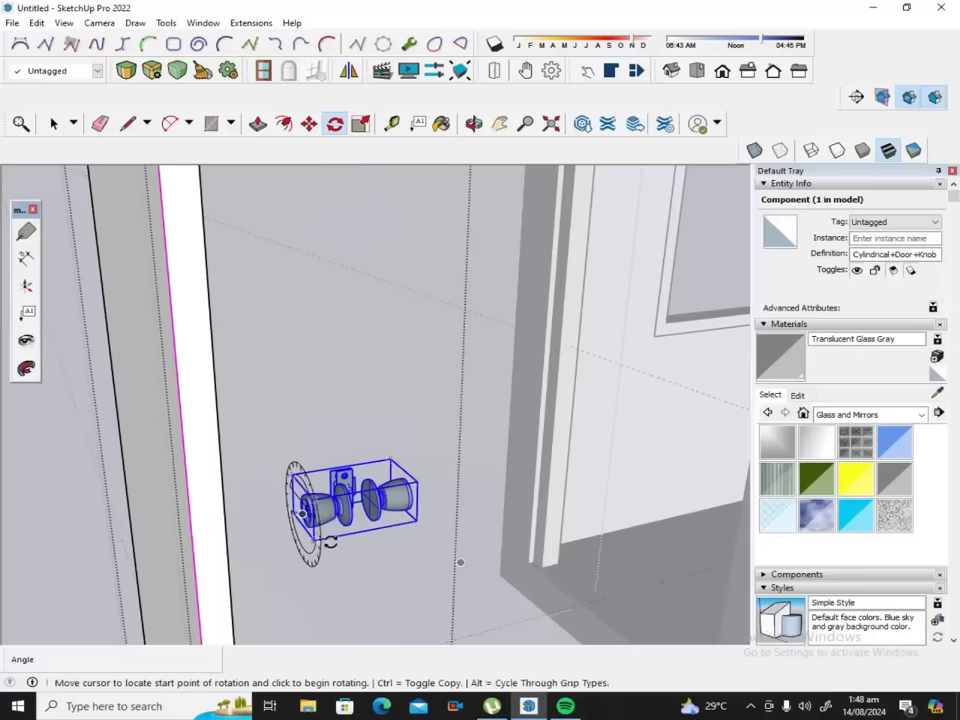
click(356, 570)
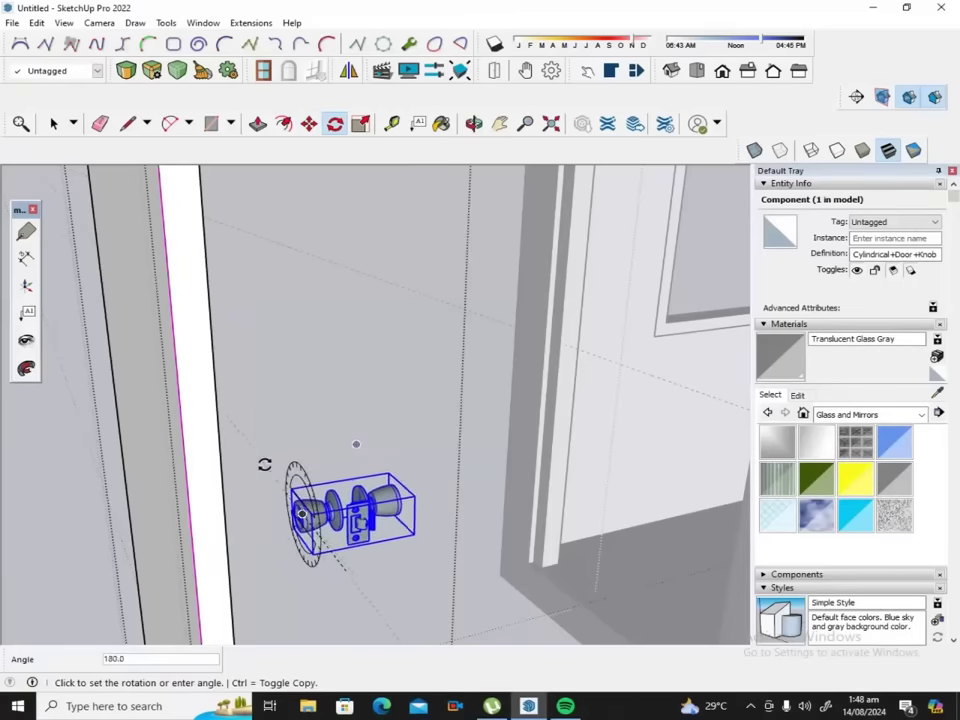
scroll(264, 464, down, 1)
scroll(268, 463, down, 1)
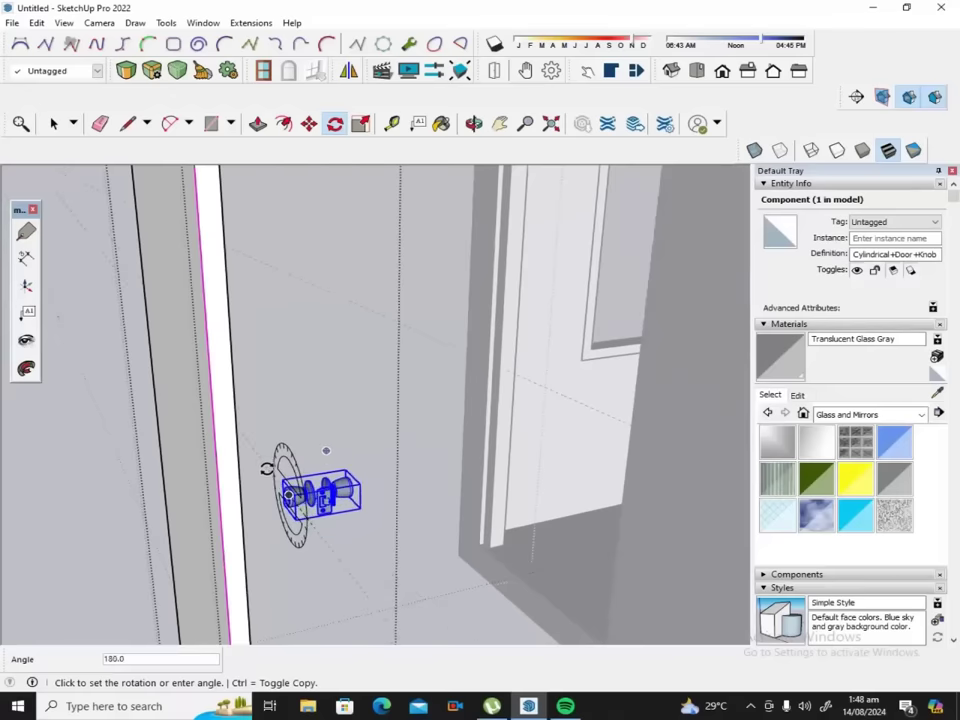
scroll(265, 468, down, 1)
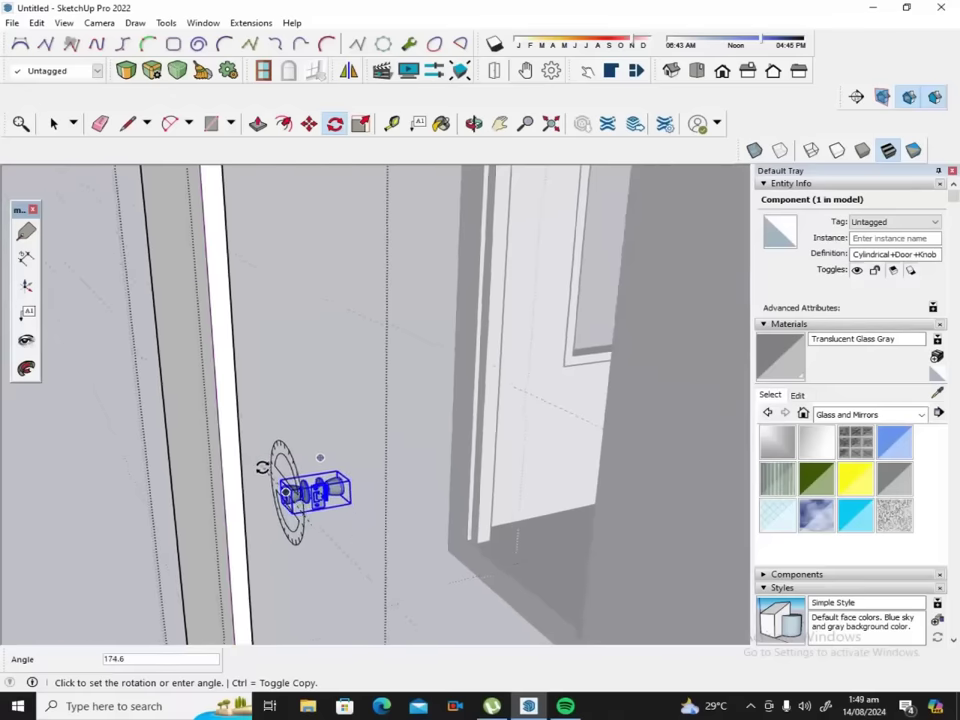
scroll(264, 468, down, 1)
scroll(262, 467, down, 1)
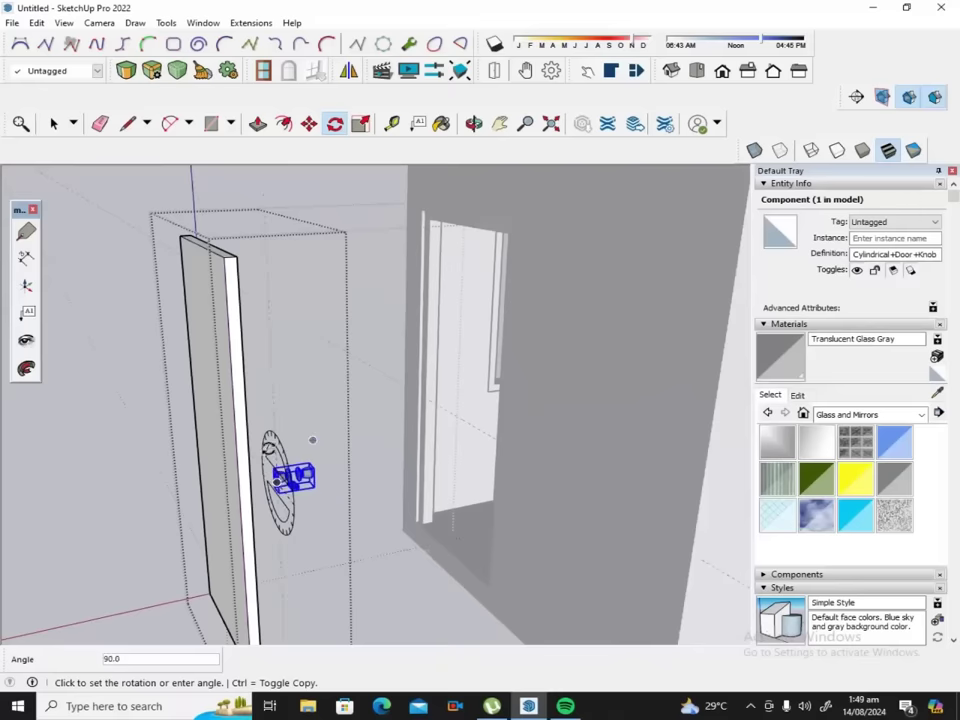
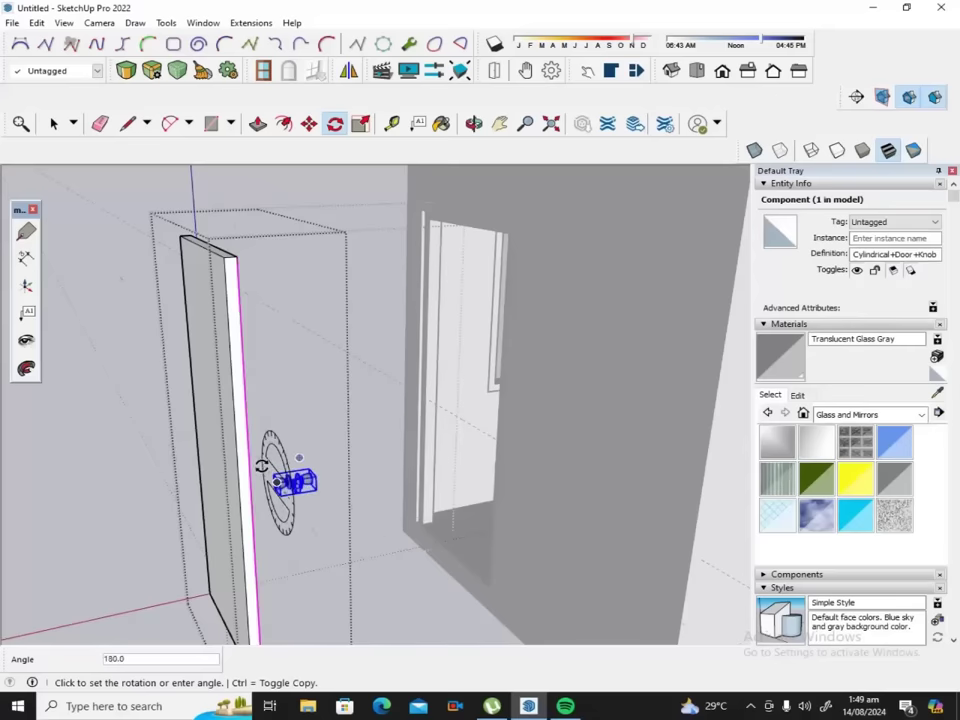
Finish turning the knob 180° and move it next to the door's edge.
click(262, 466)
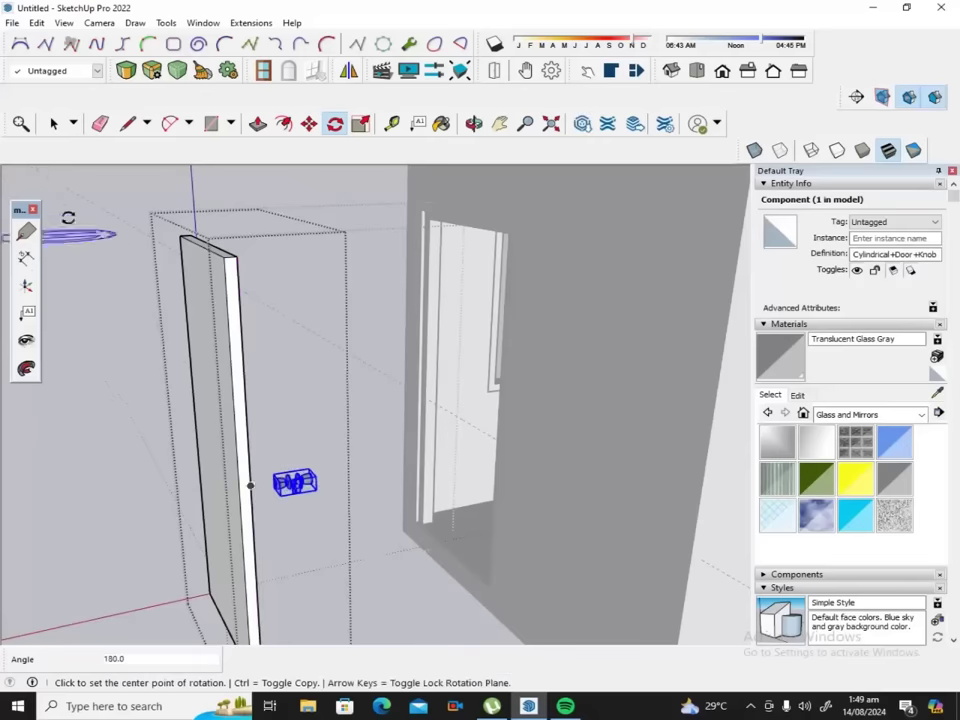
click(53, 123)
click(309, 123)
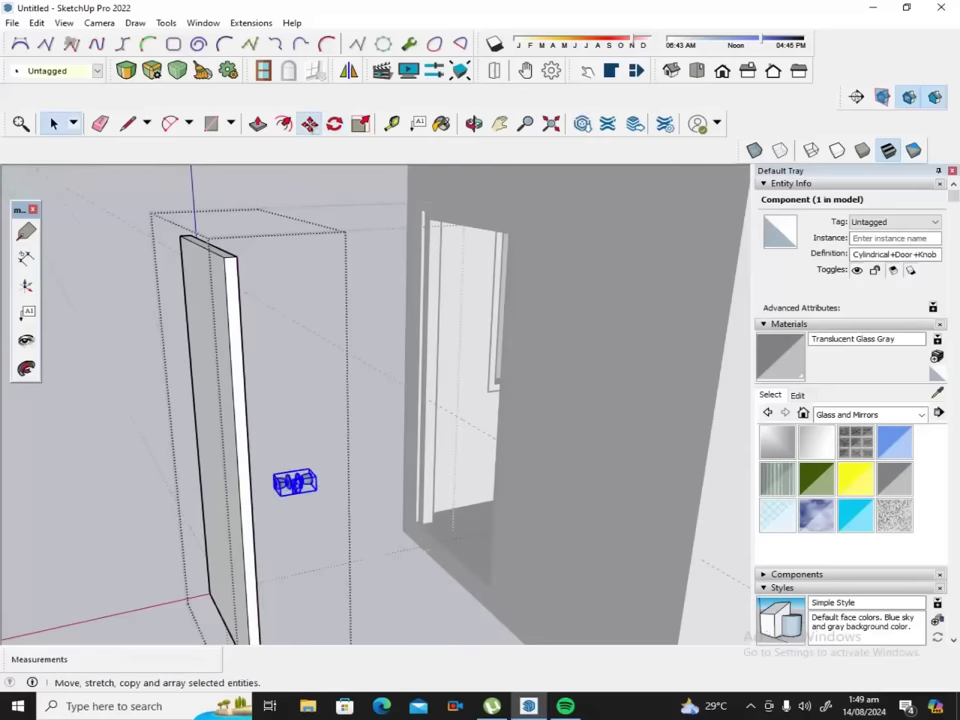
click(322, 481)
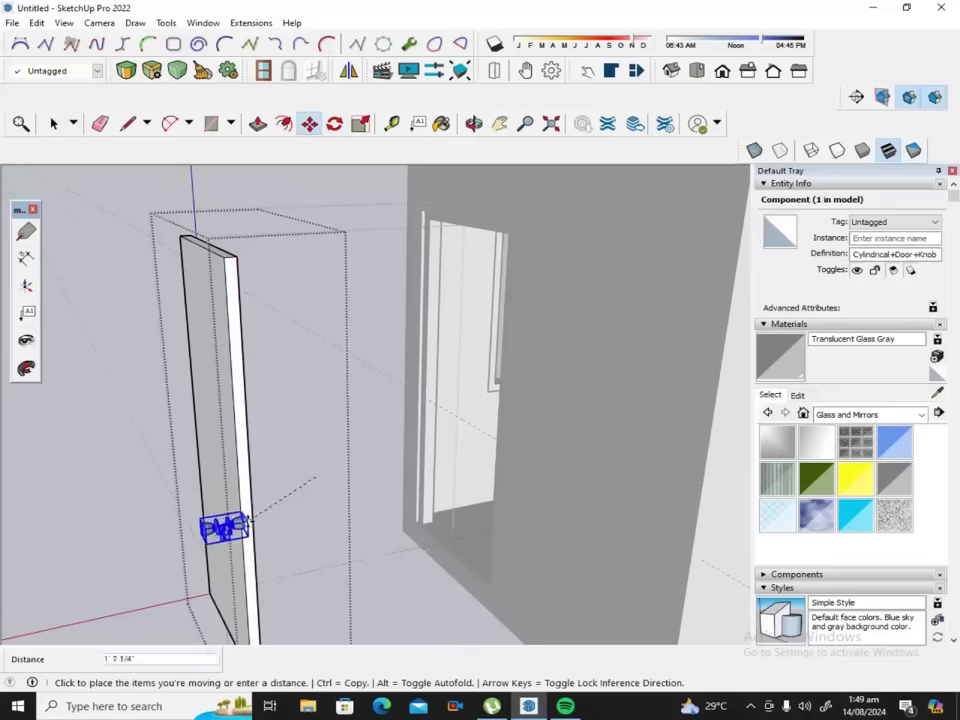
click(236, 472)
Lower the knob and nudge it into alignment against the door edge.
scroll(235, 465, up, 2)
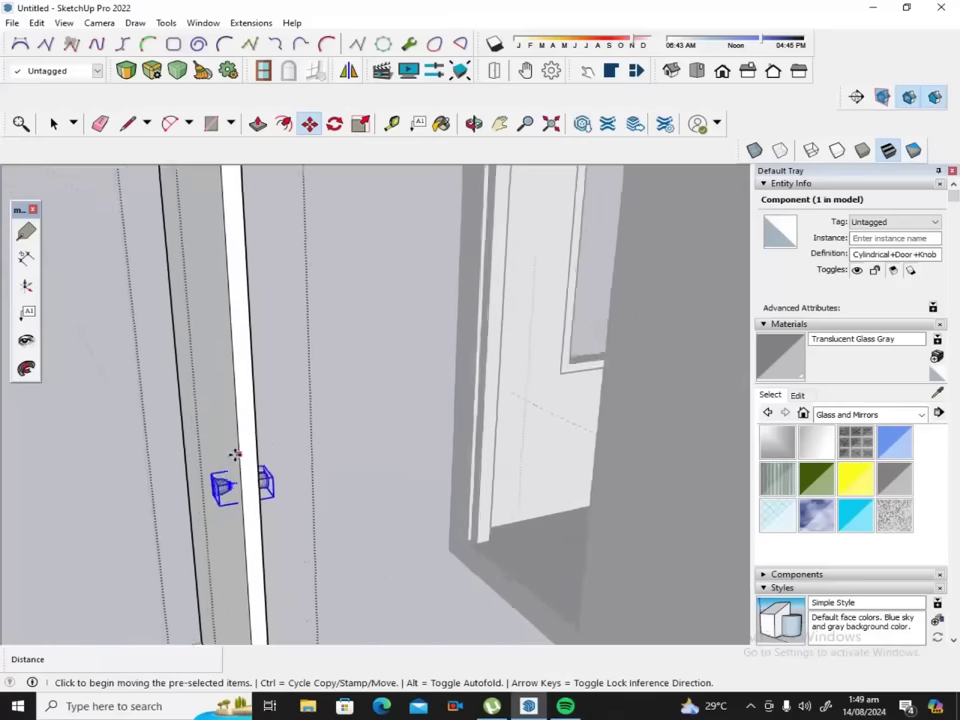
scroll(237, 457, up, 2)
scroll(236, 455, up, 1)
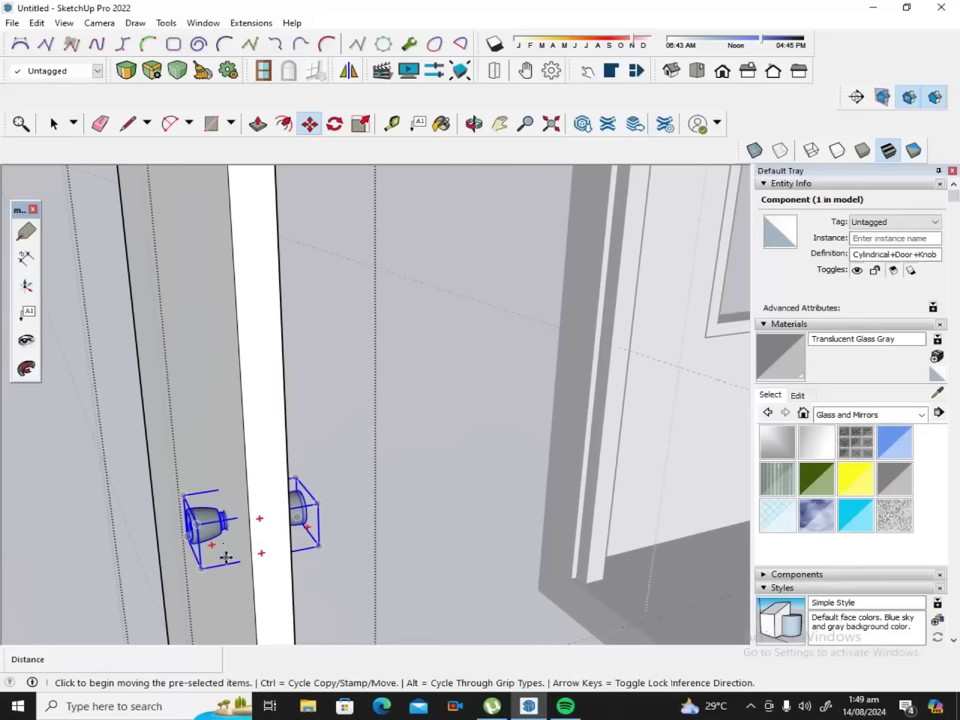
click(237, 563)
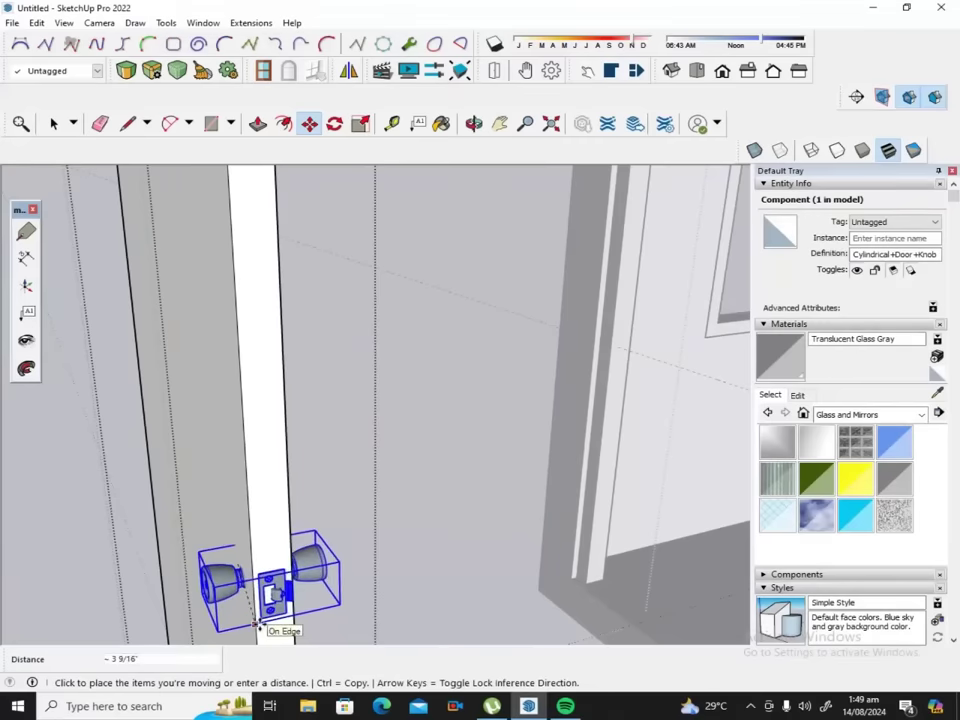
click(257, 624)
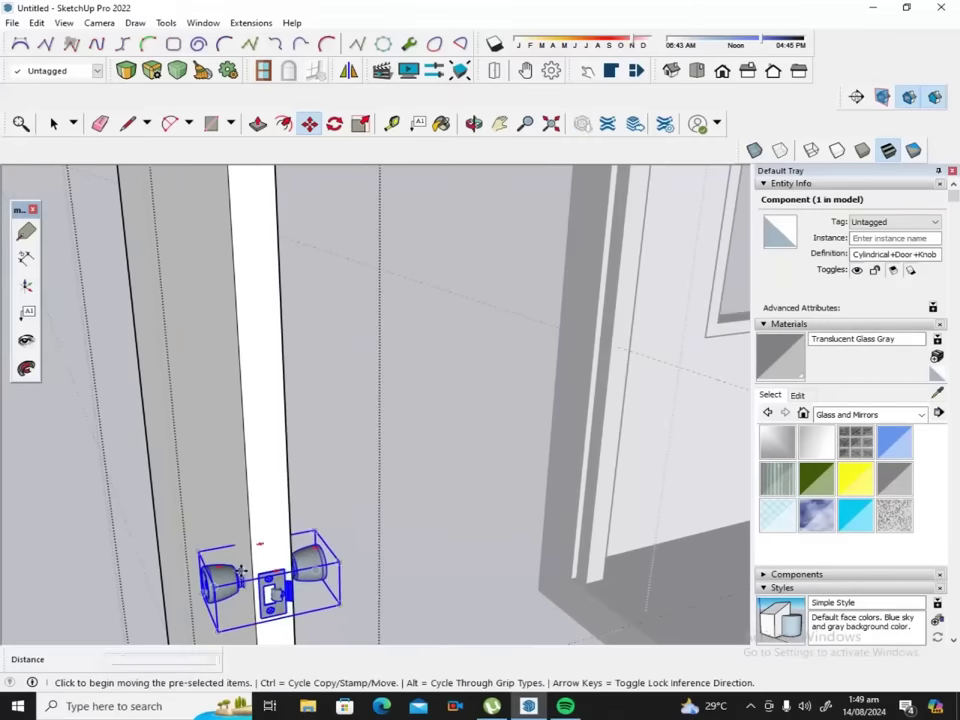
click(241, 570)
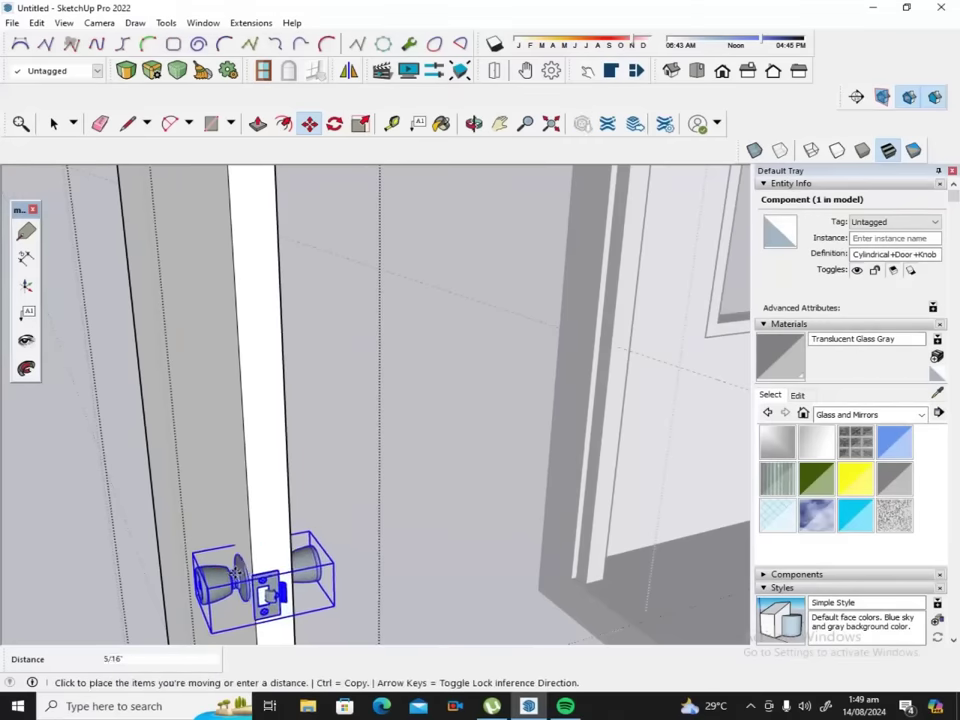
click(241, 576)
scroll(290, 625, up, 2)
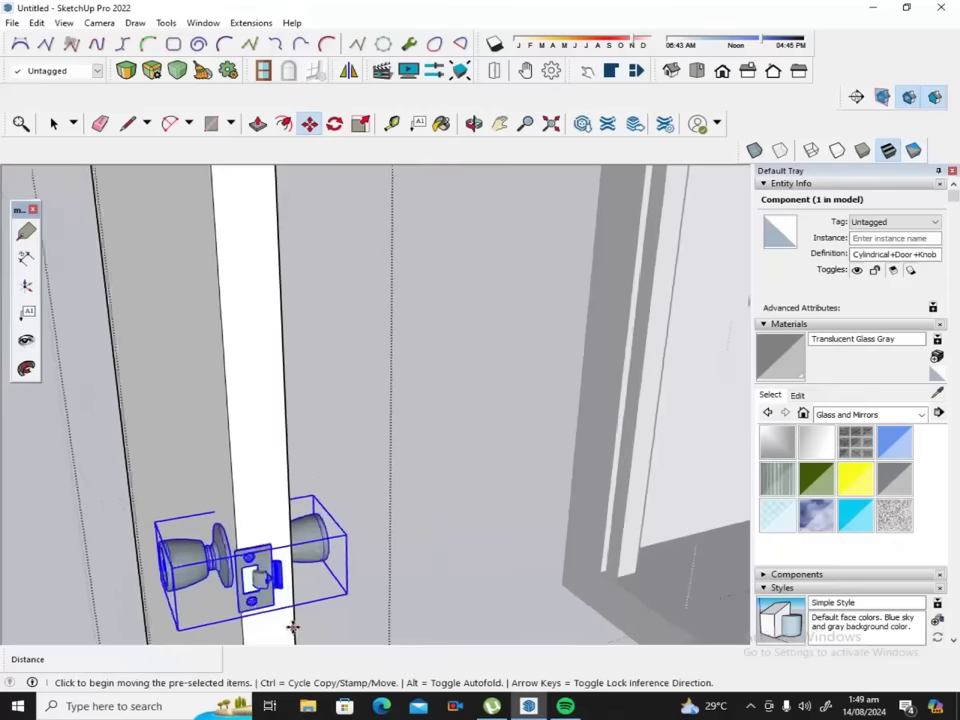
scroll(293, 627, up, 2)
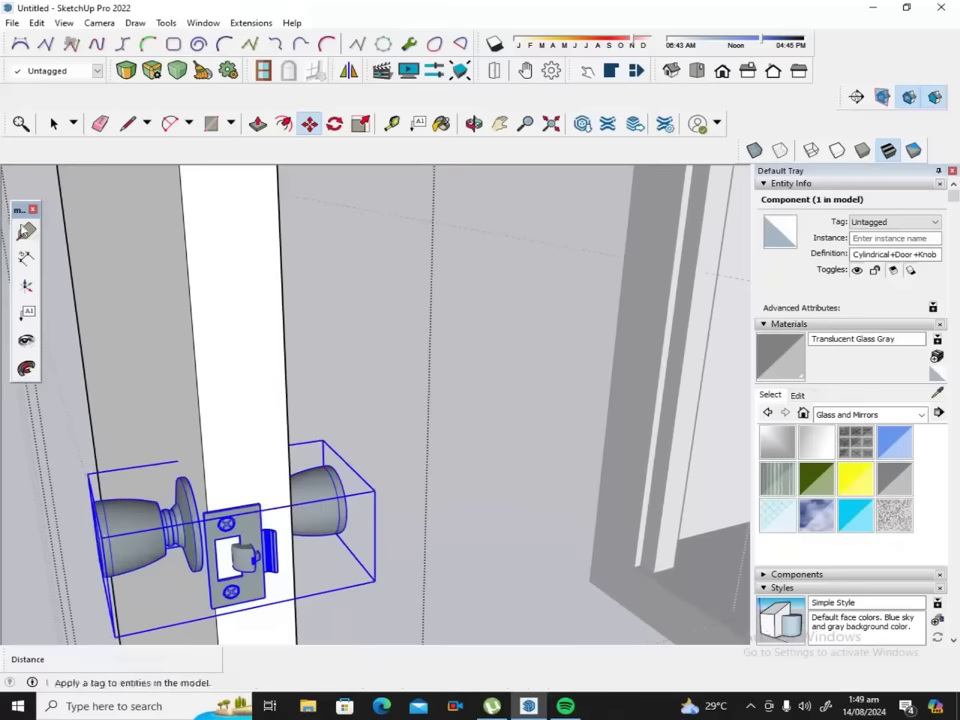
click(54, 123)
Inside the knob component, move the latch plate until it is flush with the door edge.
double_click(140, 284)
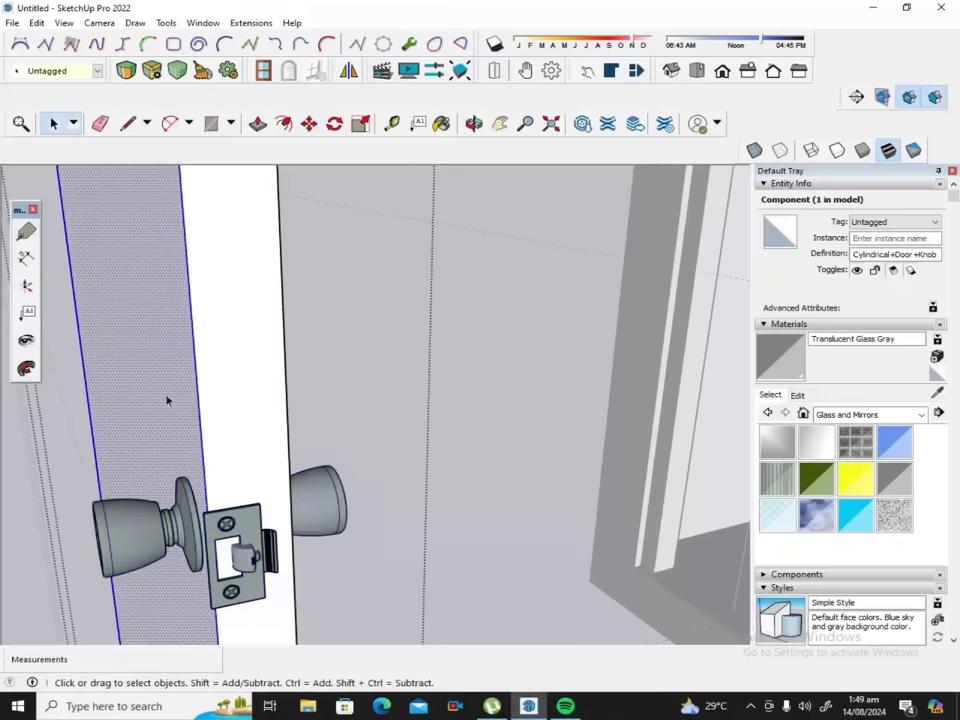
click(233, 525)
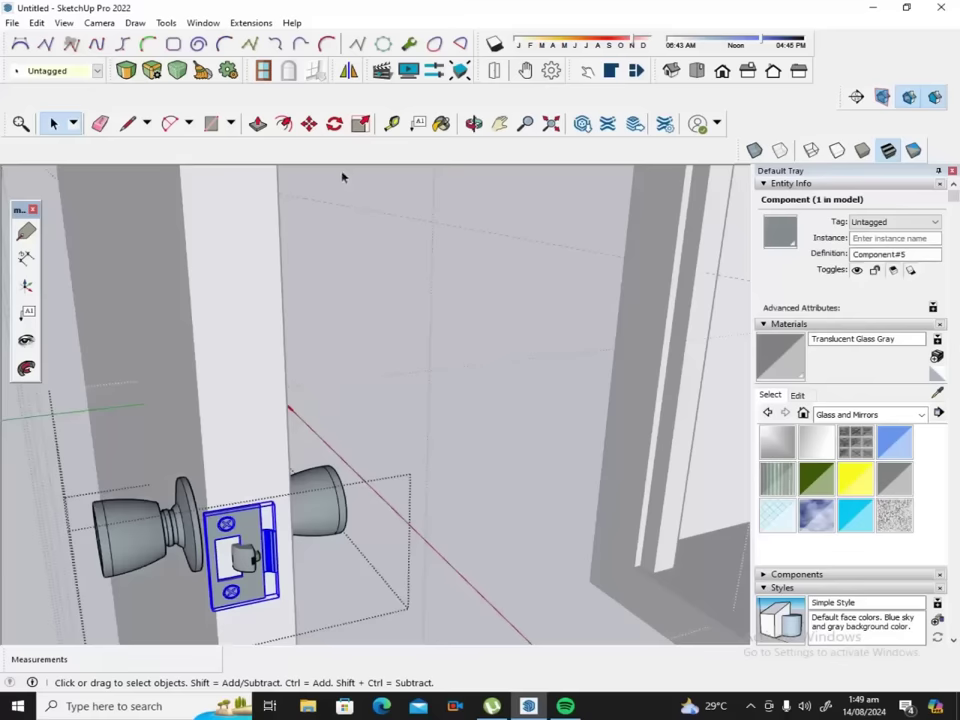
click(309, 123)
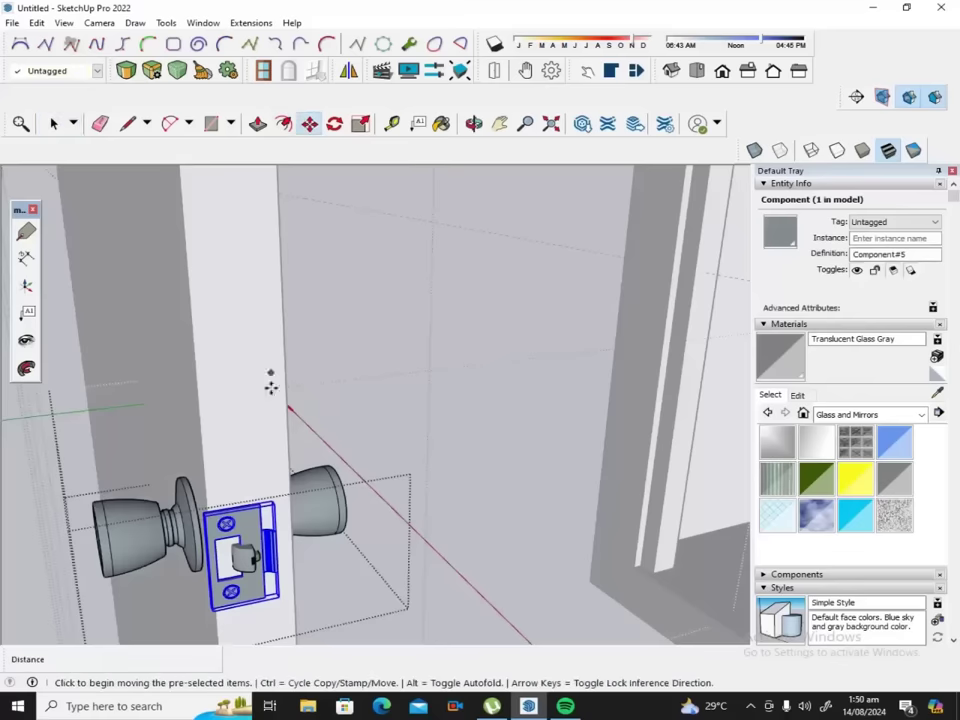
click(277, 506)
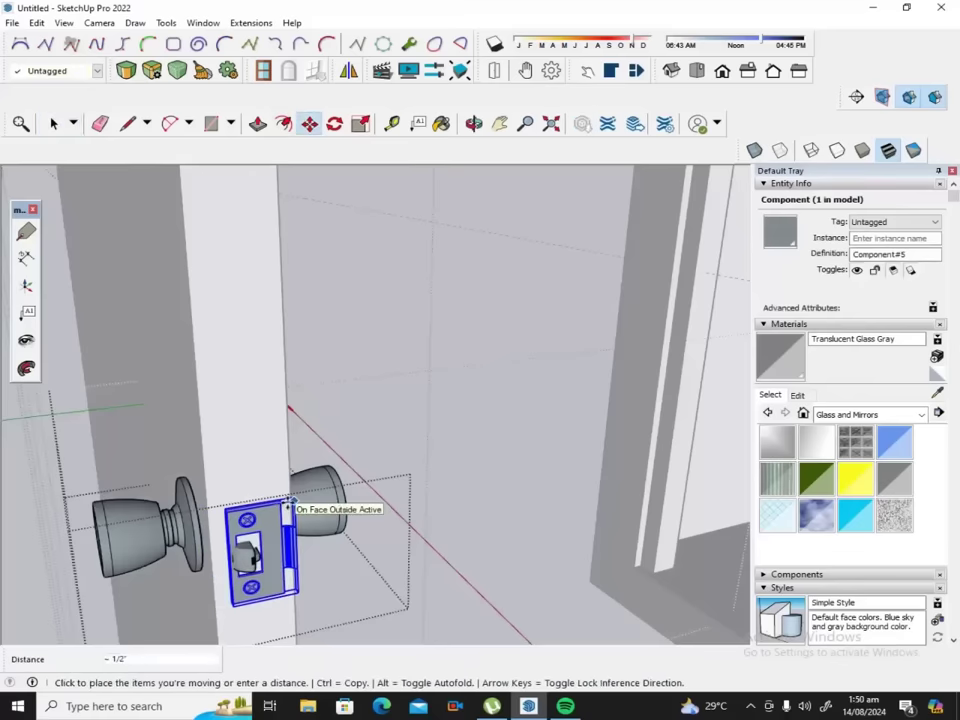
click(288, 505)
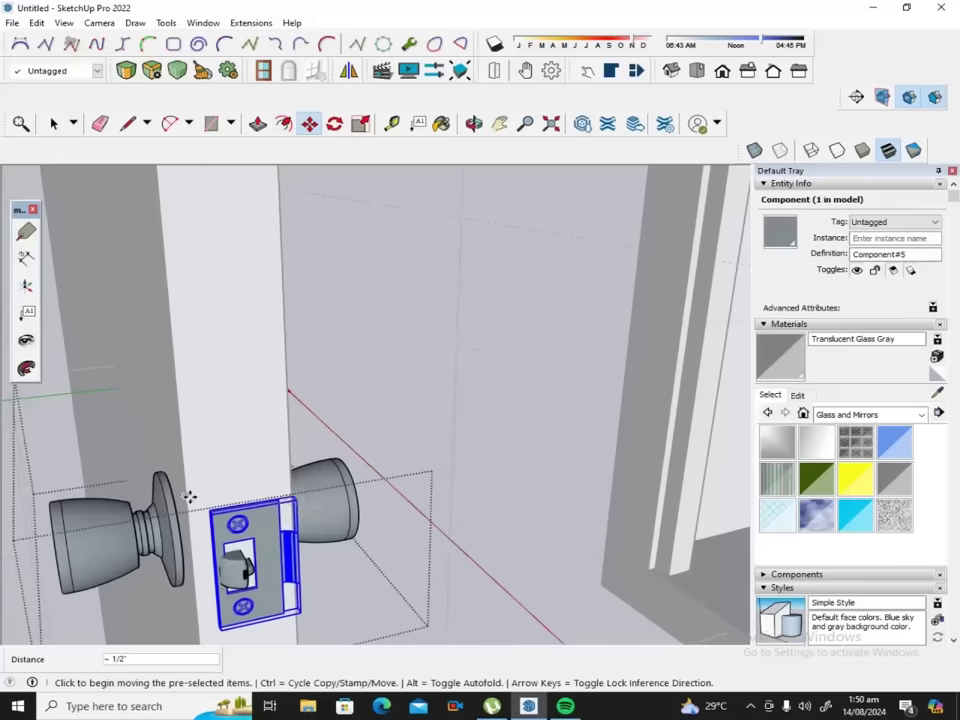
scroll(200, 500, up, 3)
click(218, 513)
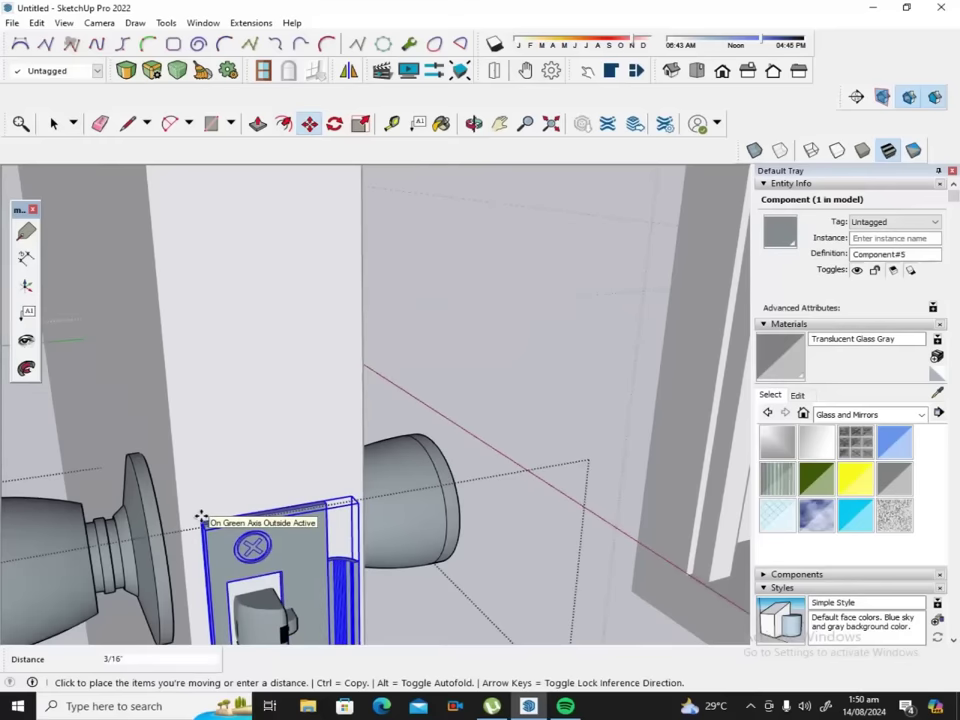
click(200, 515)
scroll(272, 433, down, 2)
scroll(290, 428, down, 2)
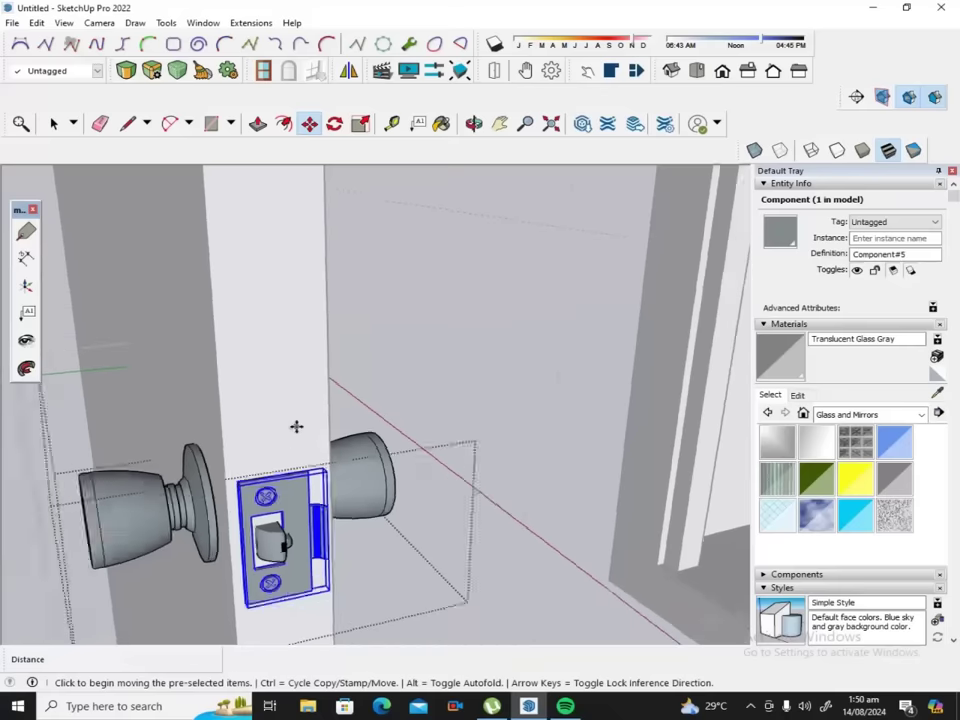
scroll(296, 427, down, 2)
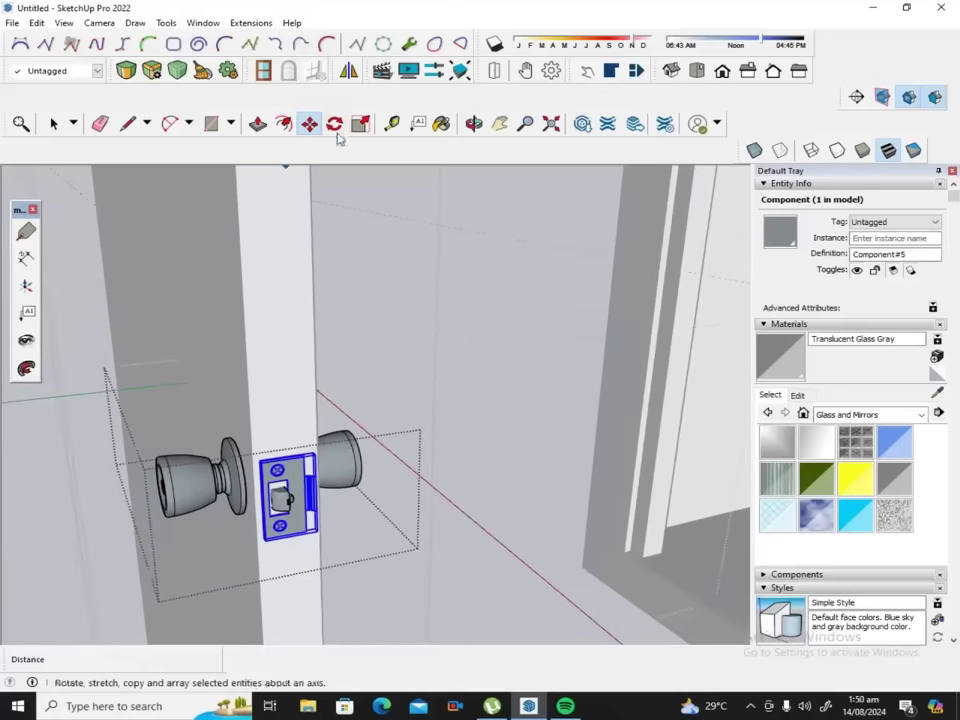
Orbit around the door to face it squarely and check the latch plate.
click(474, 123)
mouse_move(272, 324)
mouse_down()
mouse_move(306, 339)
mouse_move(452, 287)
mouse_move(478, 264)
mouse_up()
mouse_move(304, 460)
mouse_down()
mouse_move(377, 499)
mouse_move(377, 461)
mouse_up()
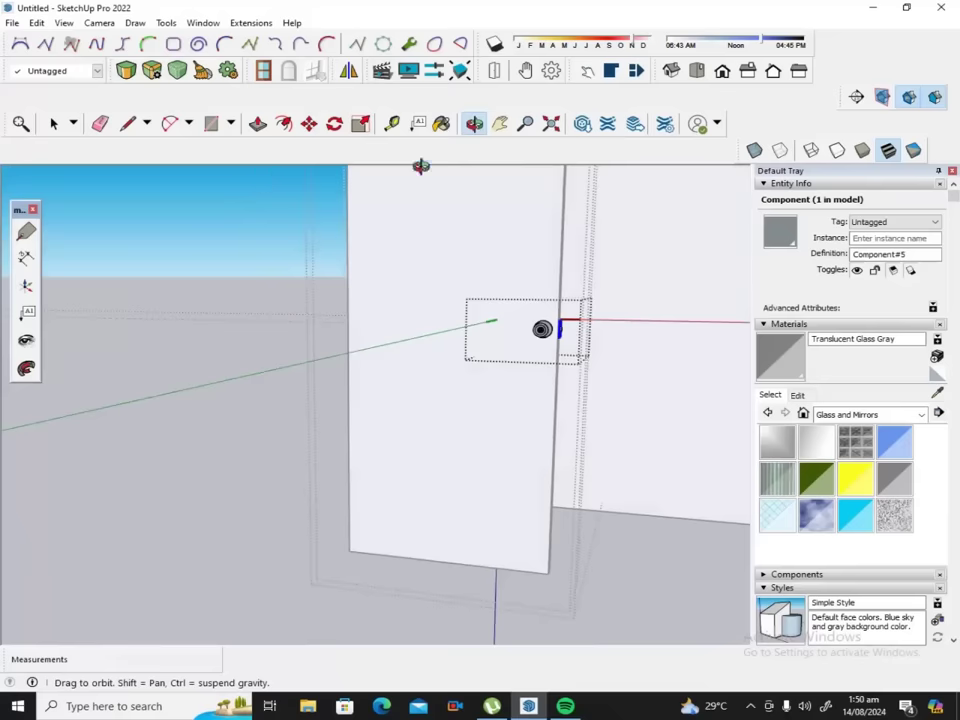
Place a Tape Measure guide 3 inches up from the door's bottom edge, then zoom to the knob.
click(393, 124)
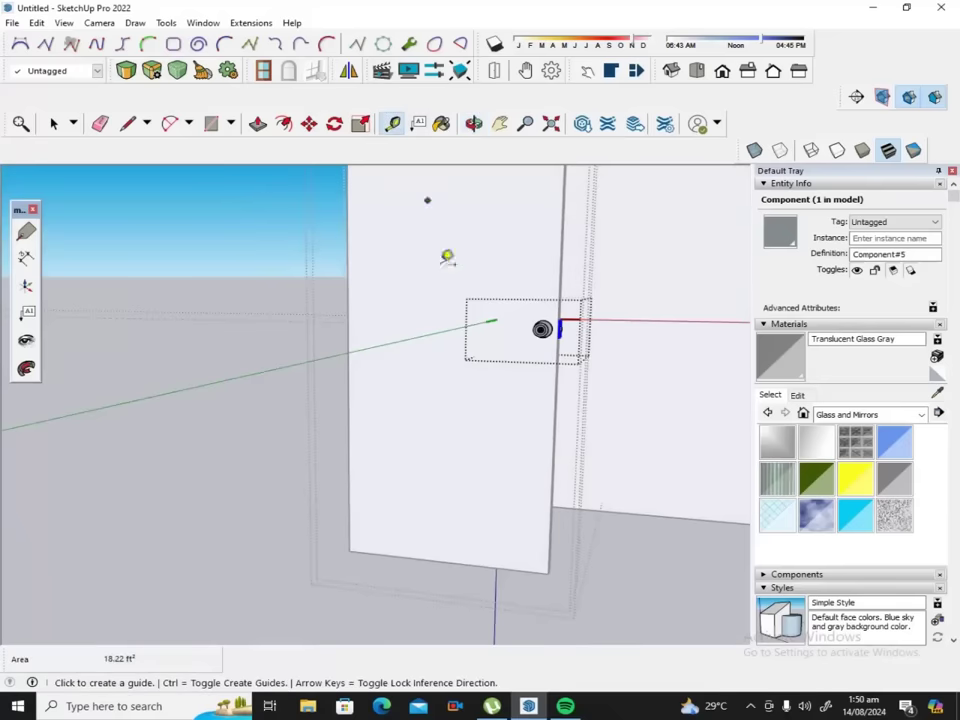
click(483, 557)
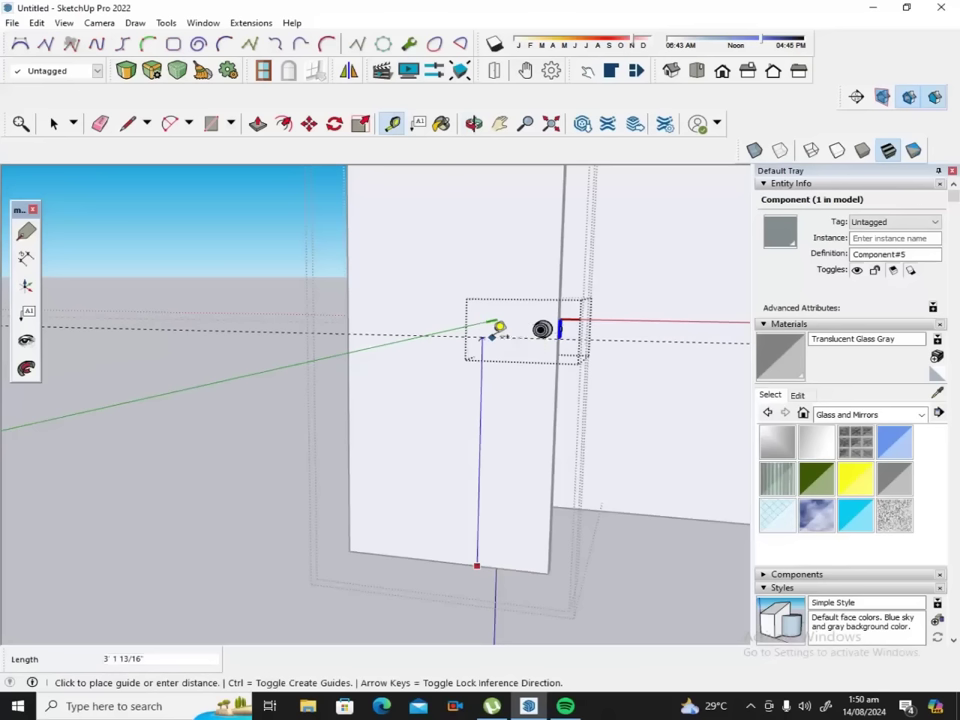
text(3)
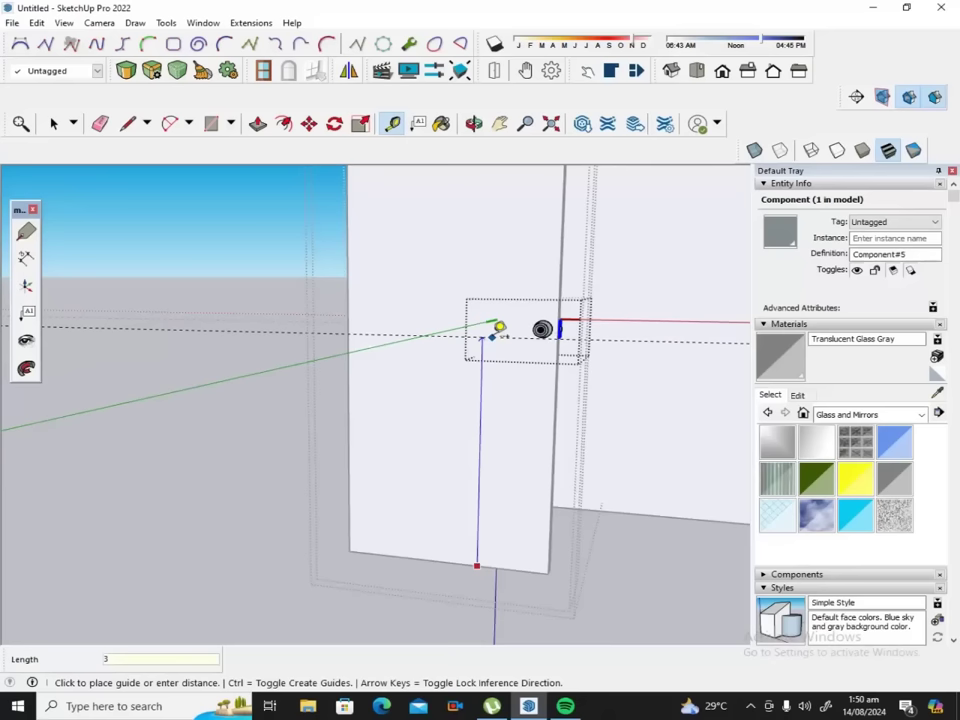
key(Return)
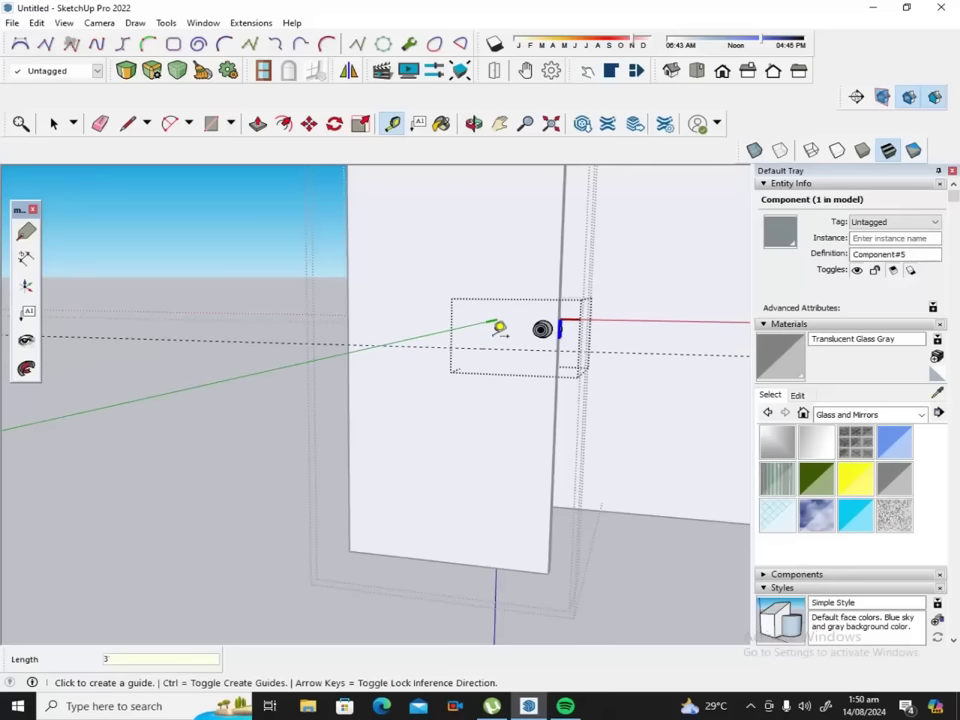
scroll(485, 327, down, 2)
scroll(467, 330, down, 2)
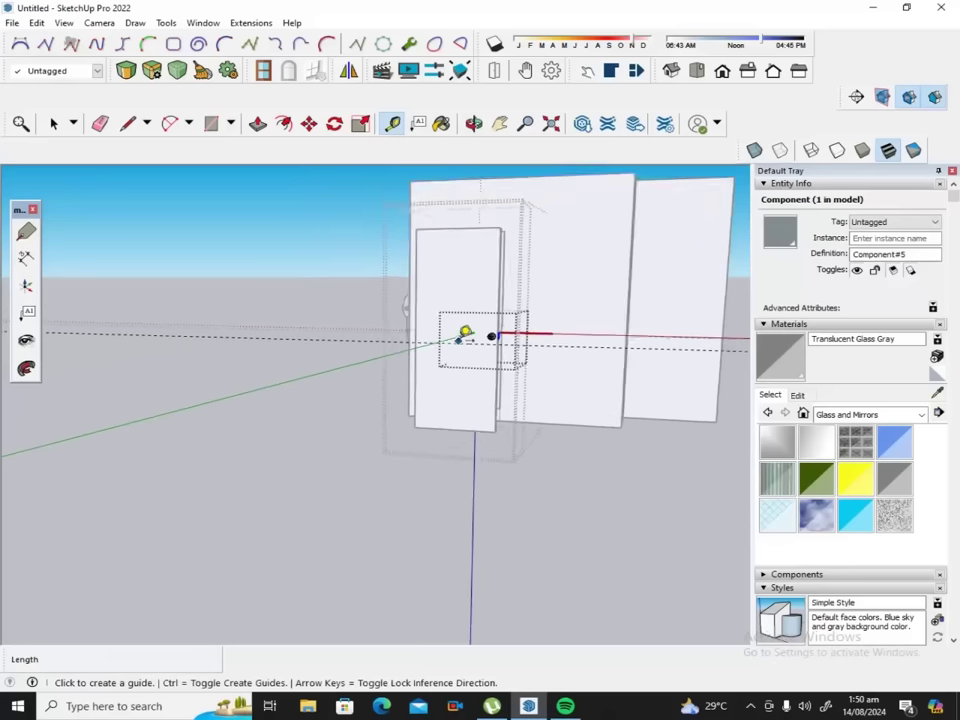
scroll(456, 330, down, 2)
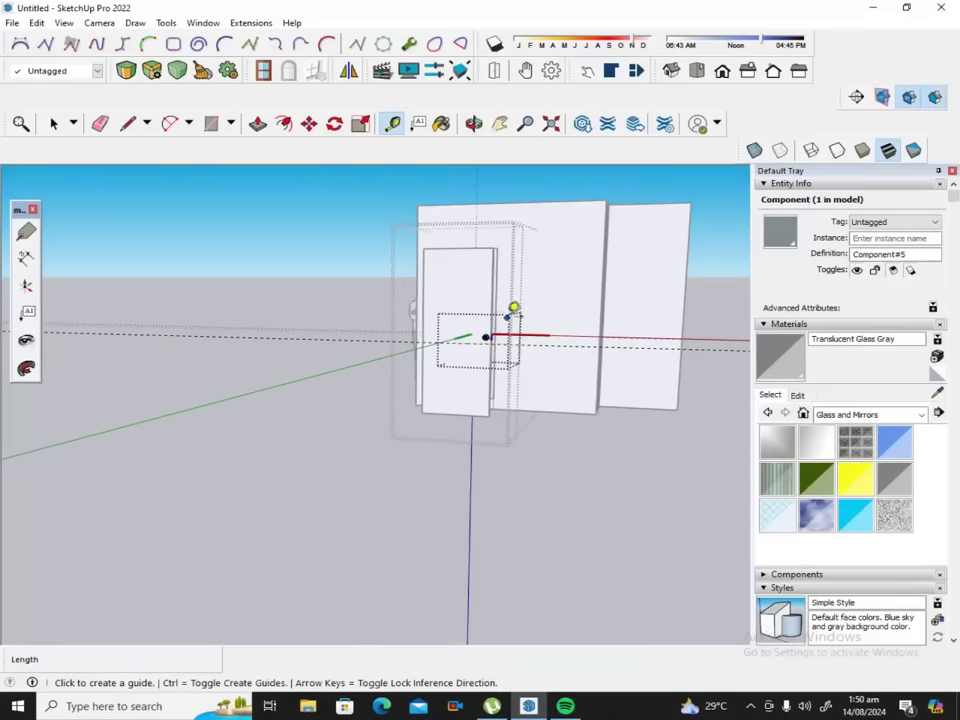
scroll(508, 310, up, 2)
scroll(508, 332, up, 2)
scroll(478, 354, up, 2)
scroll(479, 281, up, 2)
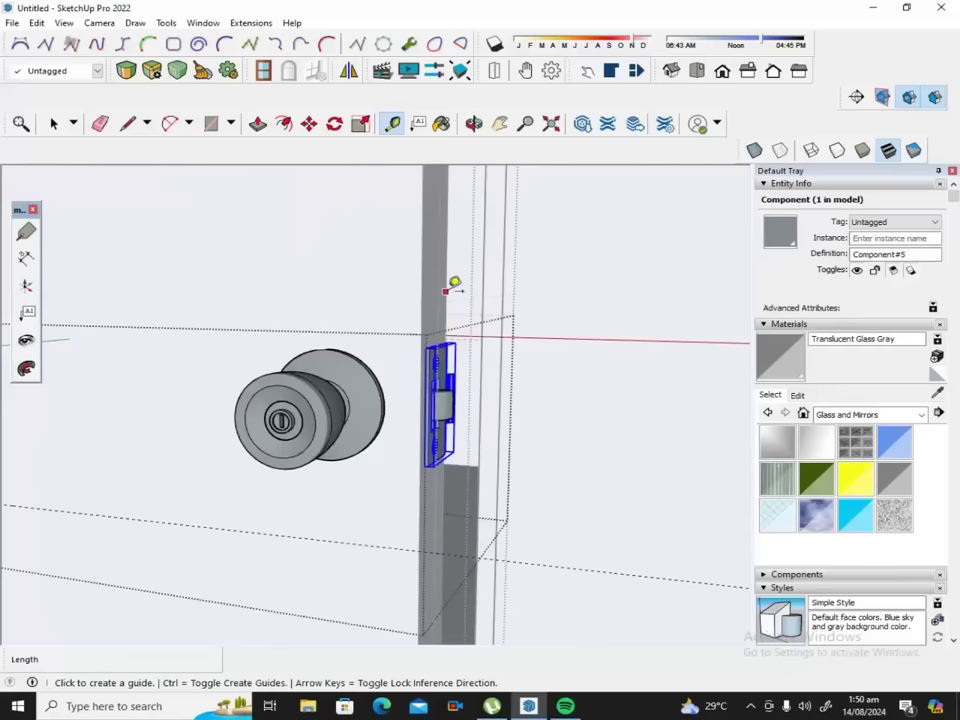
scroll(341, 353, up, 1)
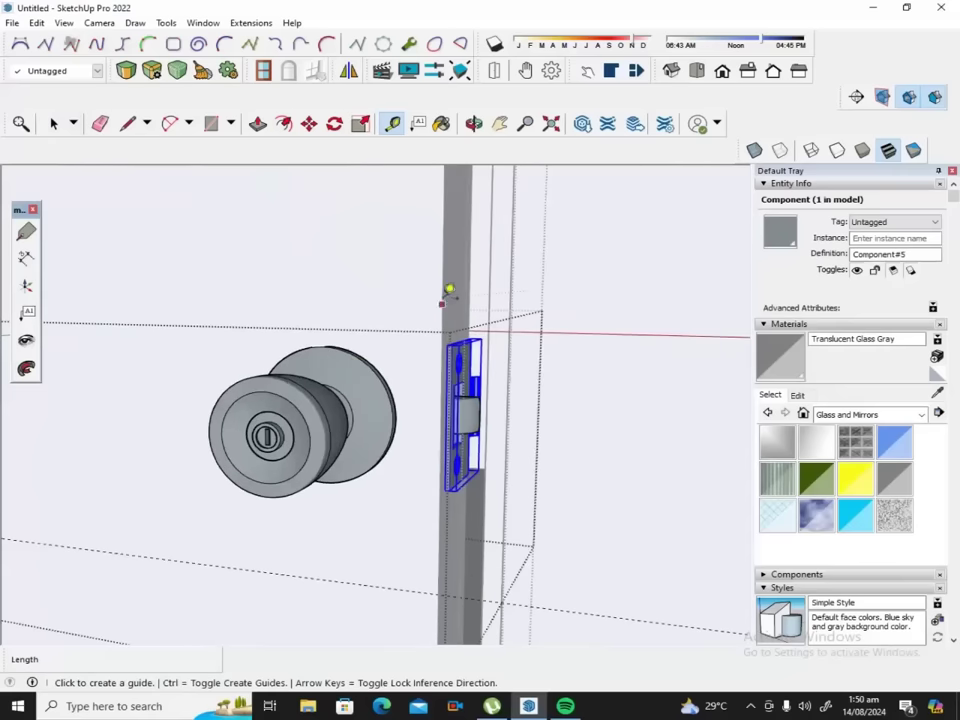
scroll(450, 313, down, 1)
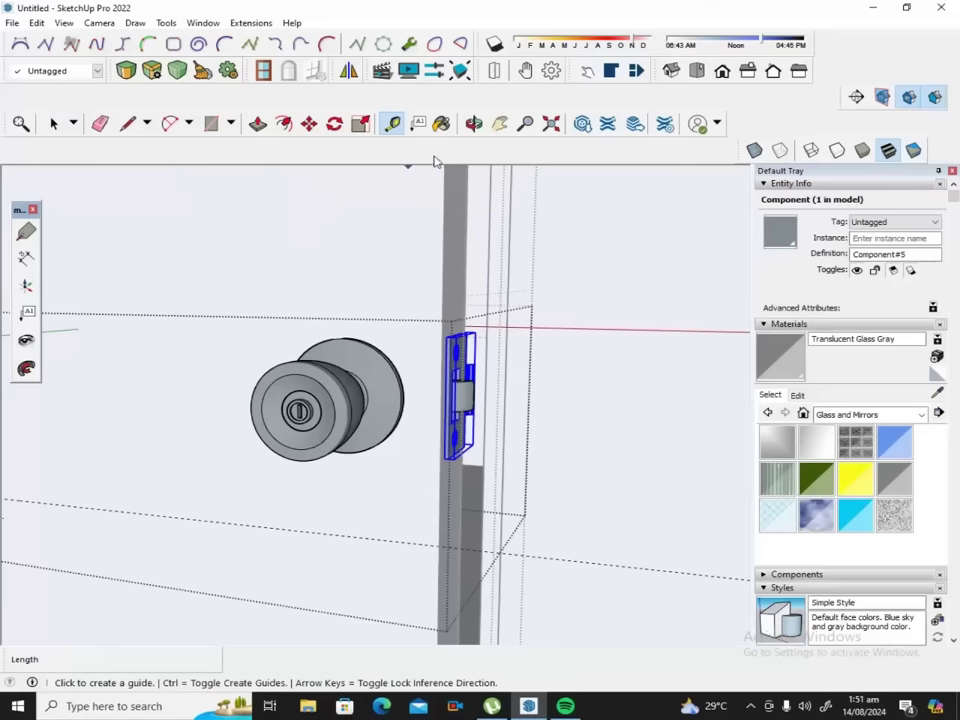
Orbit to the jamb side and move the latch plate down onto the door edge.
click(474, 123)
drag(432, 259, 362, 250)
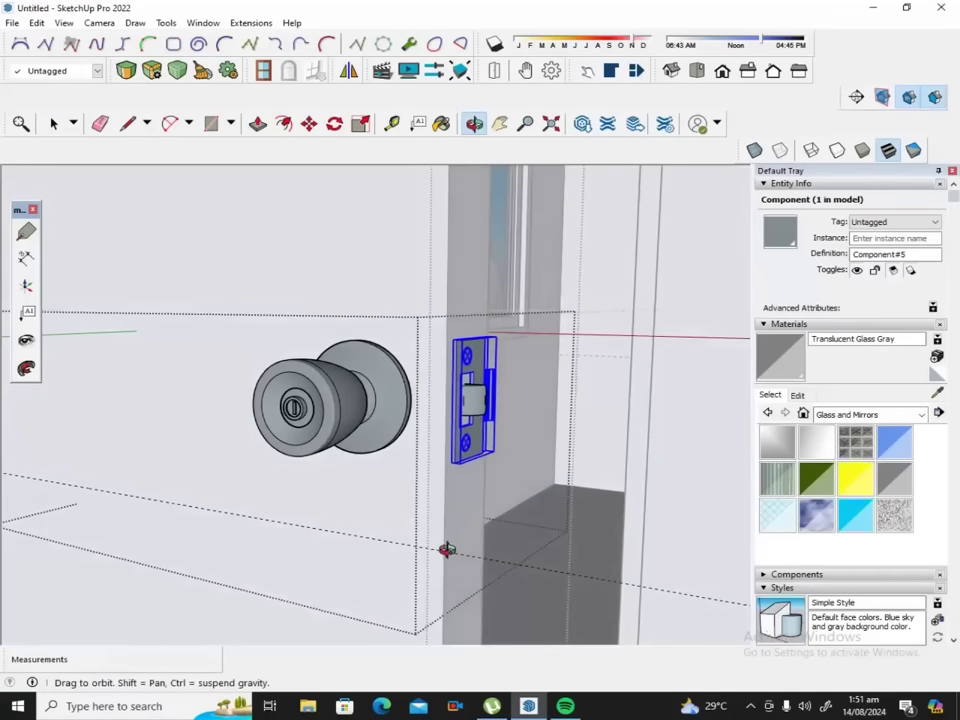
scroll(447, 549, up, 1)
scroll(446, 549, up, 2)
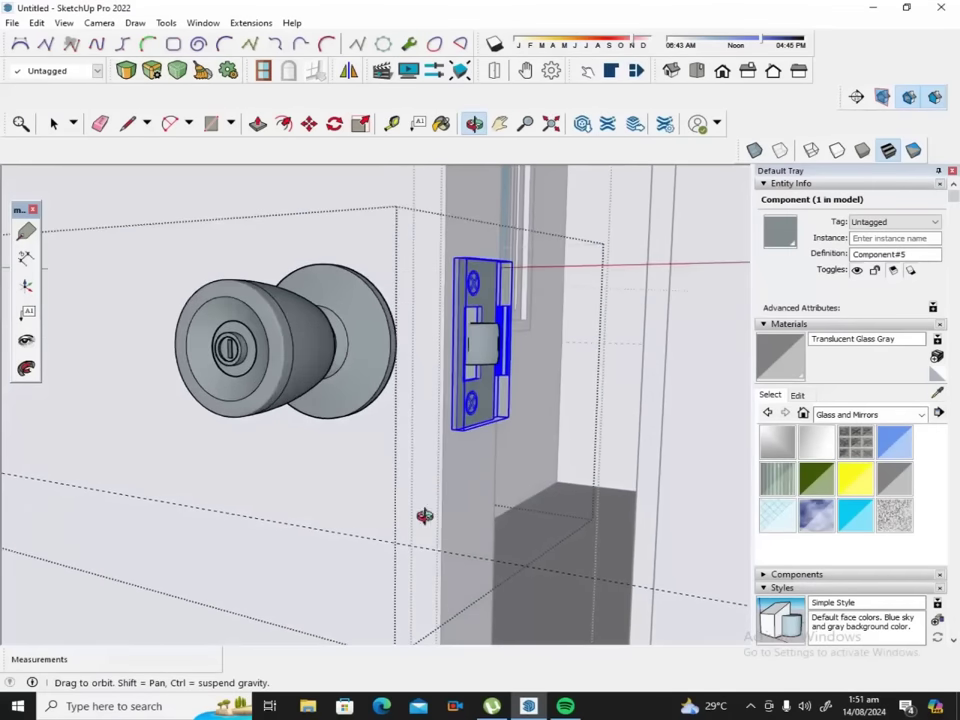
click(310, 126)
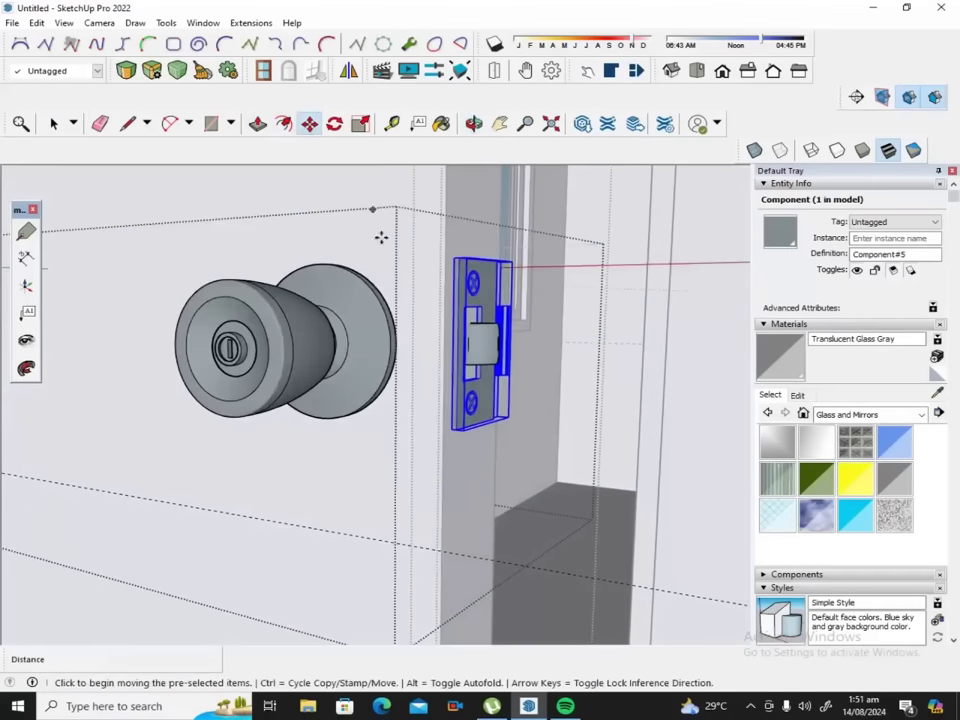
click(450, 428)
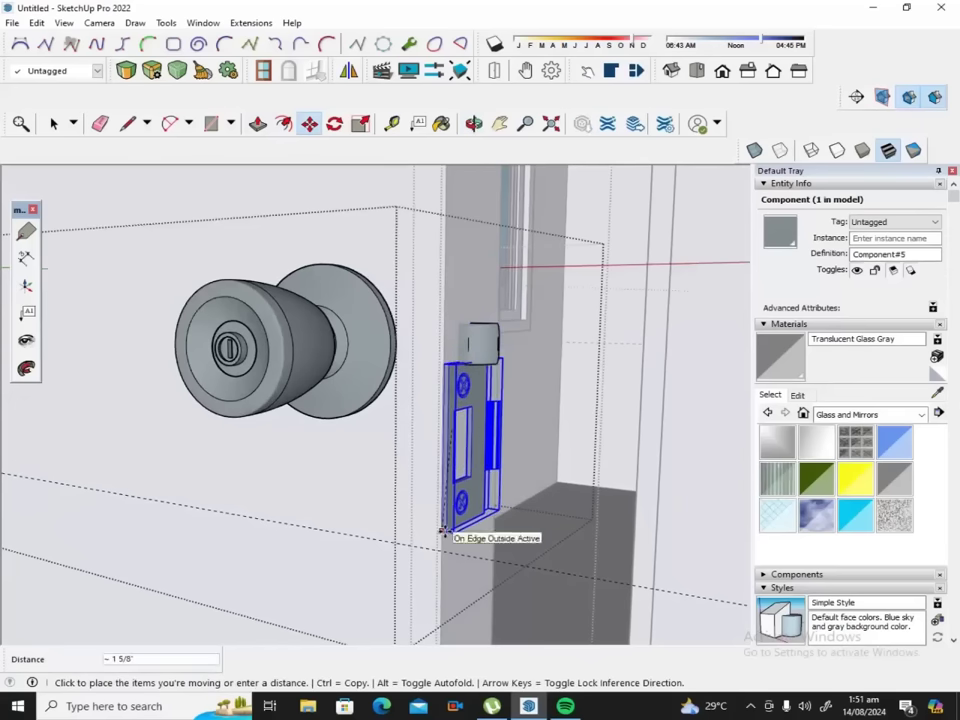
click(450, 535)
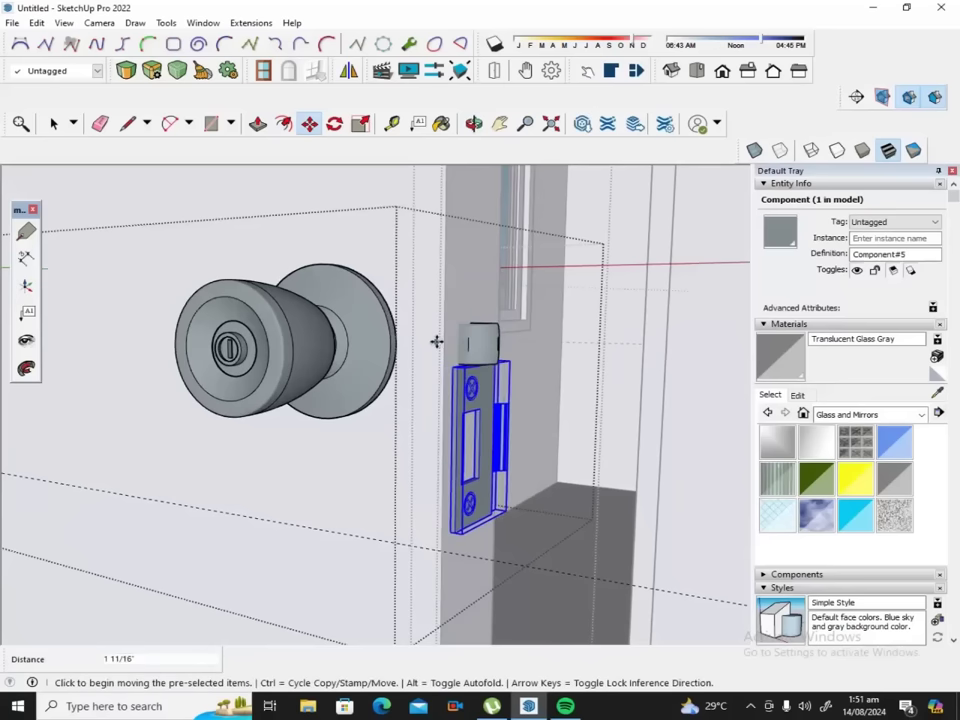
scroll(434, 343, up, 3)
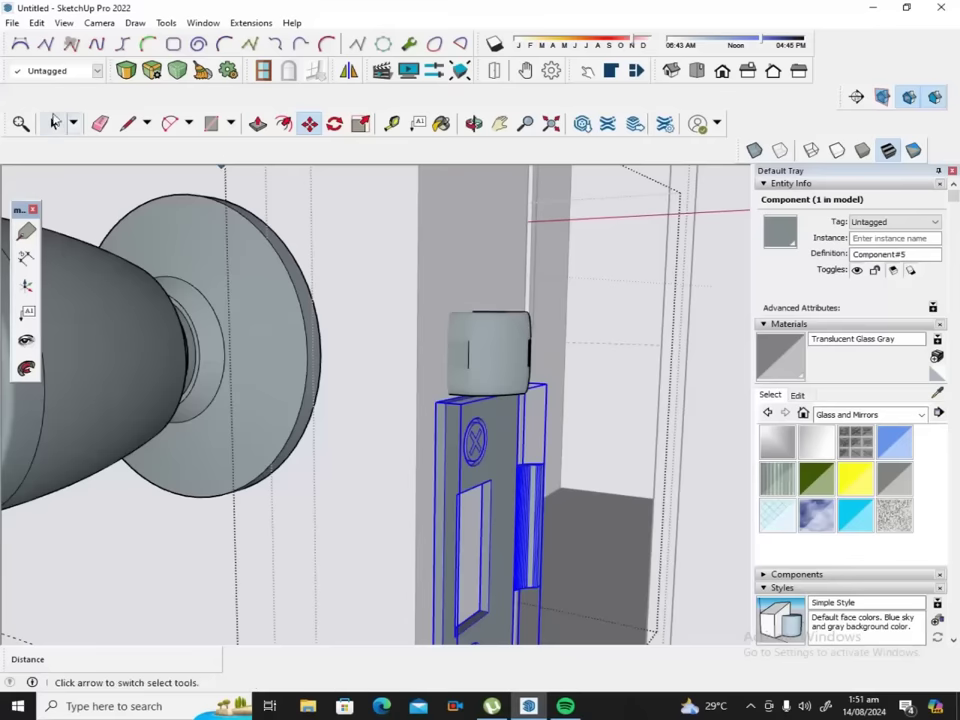
Erase the small stray cube sitting above the latch plate.
click(55, 122)
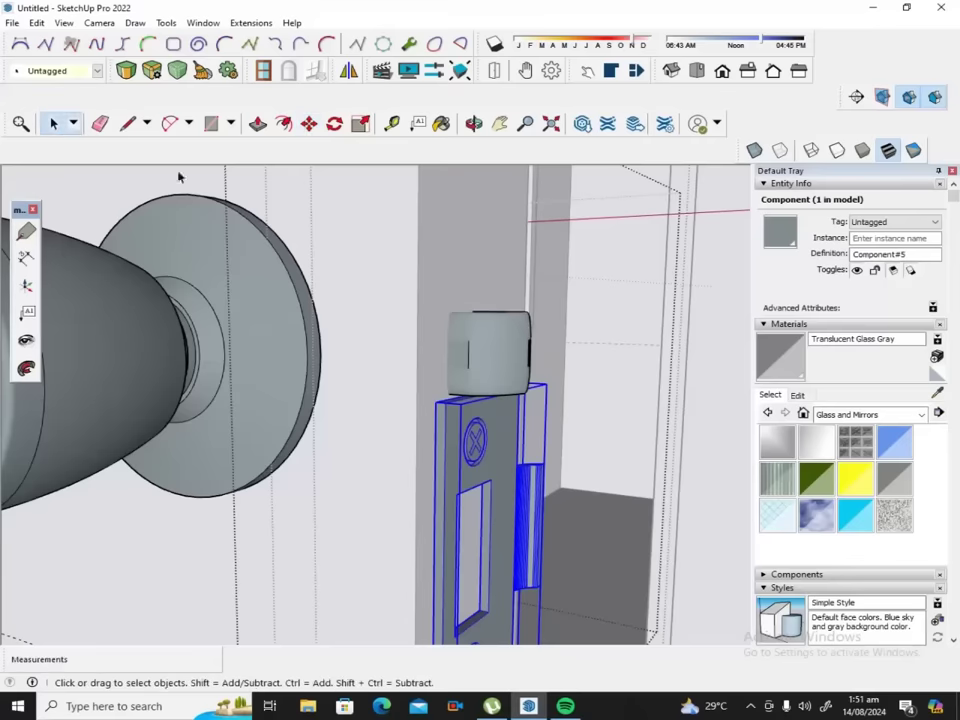
click(511, 357)
right_click(513, 355)
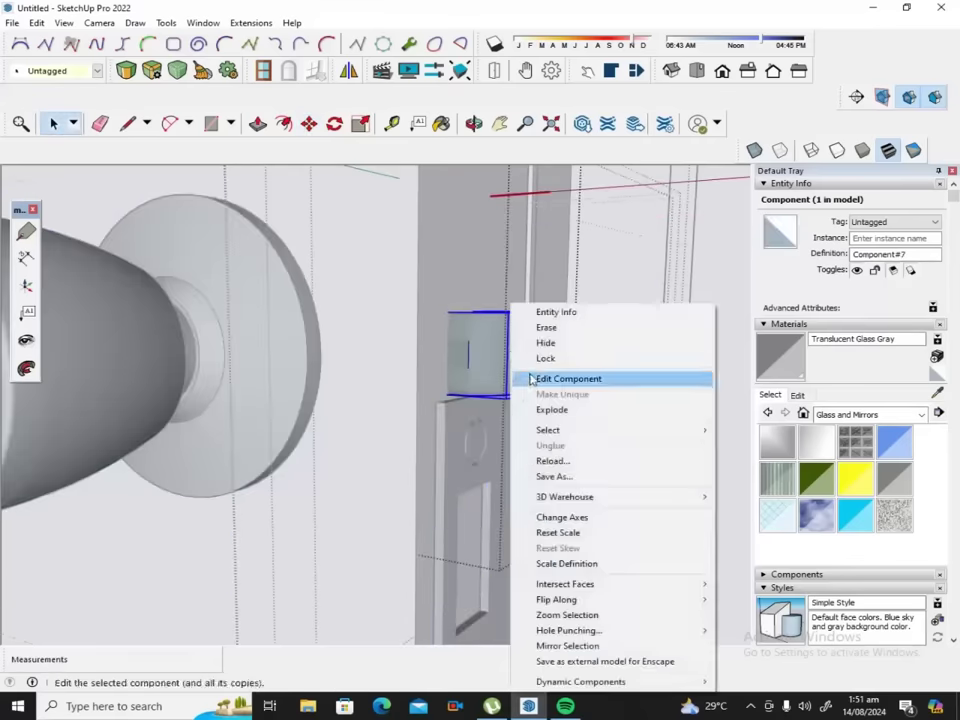
click(557, 327)
middle_drag(471, 304, 465, 301)
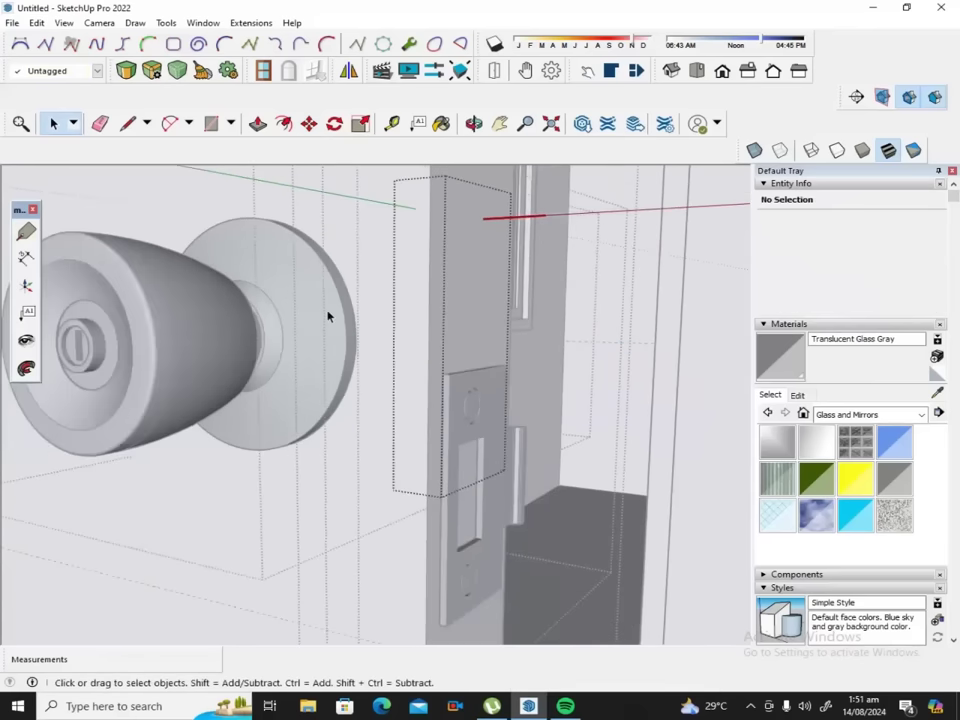
Move the knob set about 2 inches lower so it sits beside the latch plate.
middle_drag(344, 306, 328, 317)
click(328, 317)
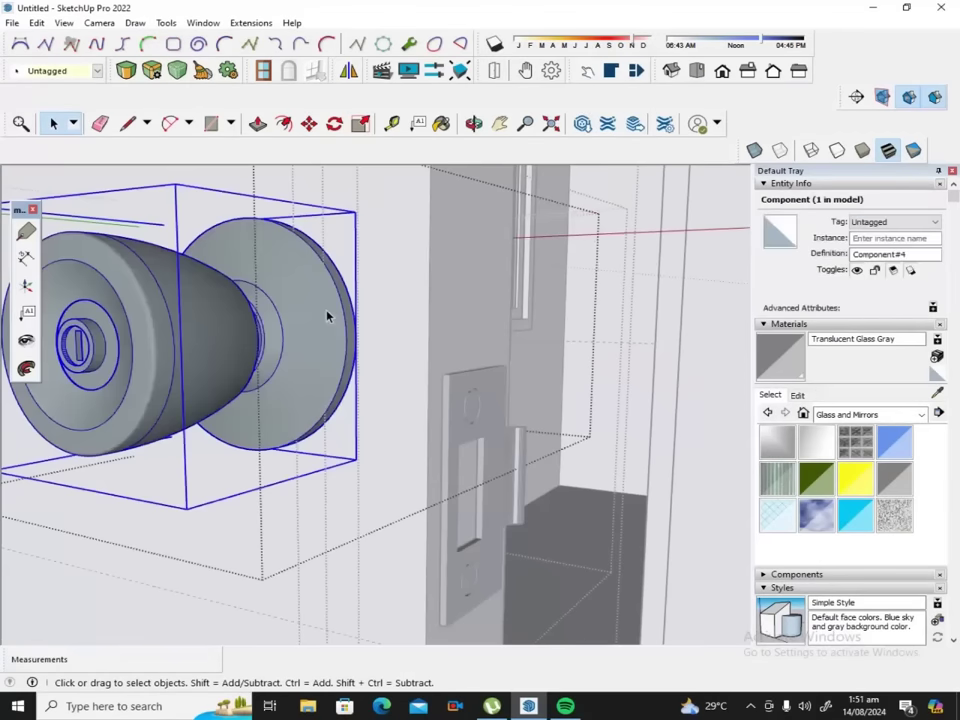
scroll(327, 316, down, 1)
scroll(338, 313, down, 1)
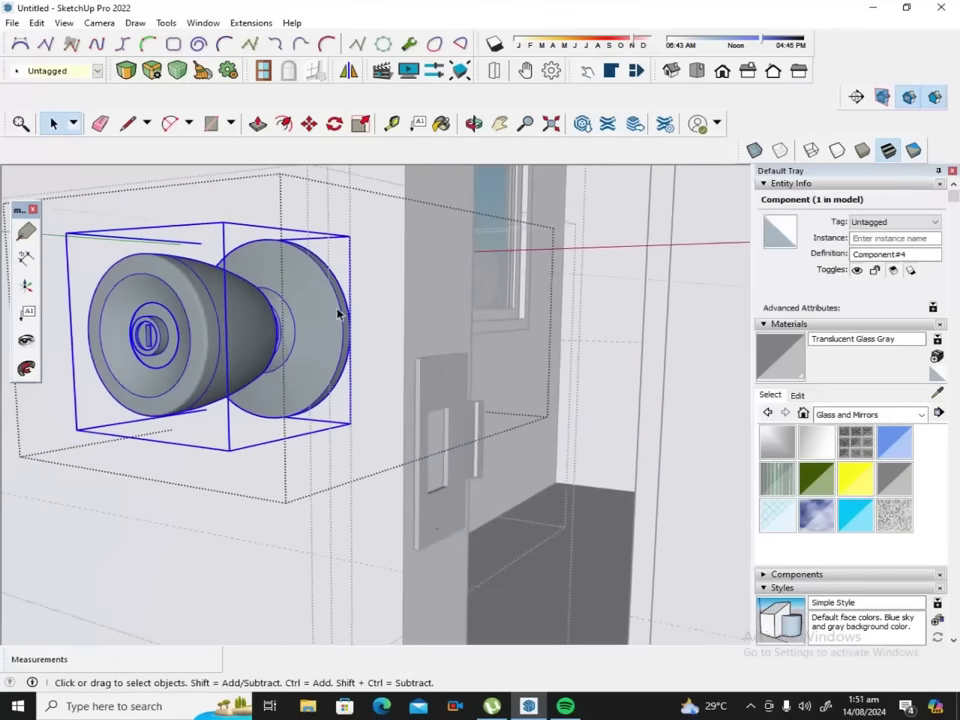
click(309, 125)
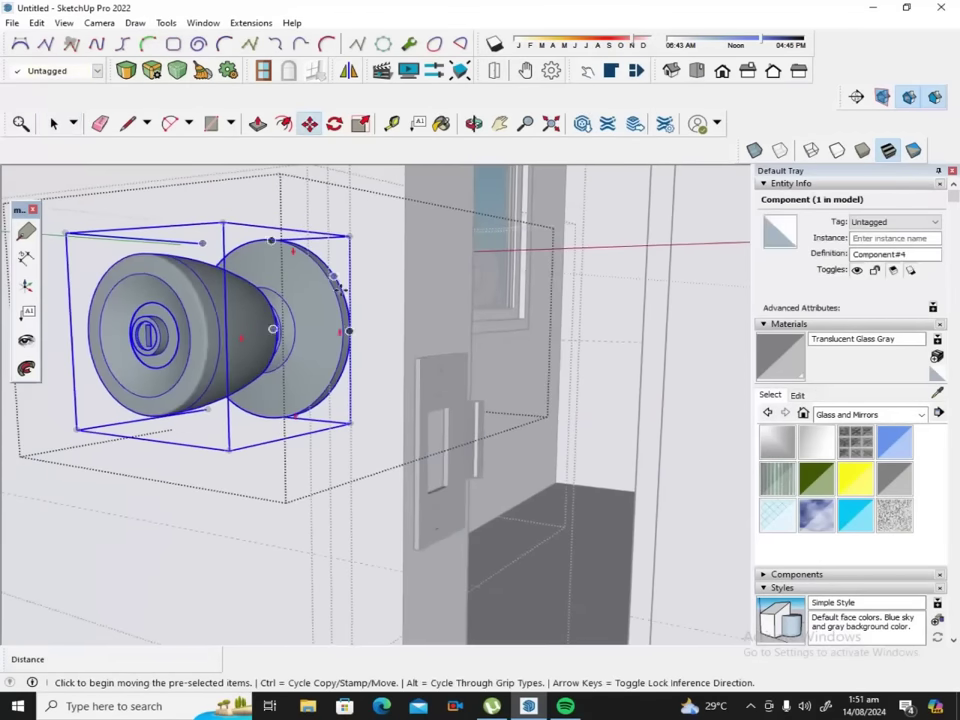
click(351, 426)
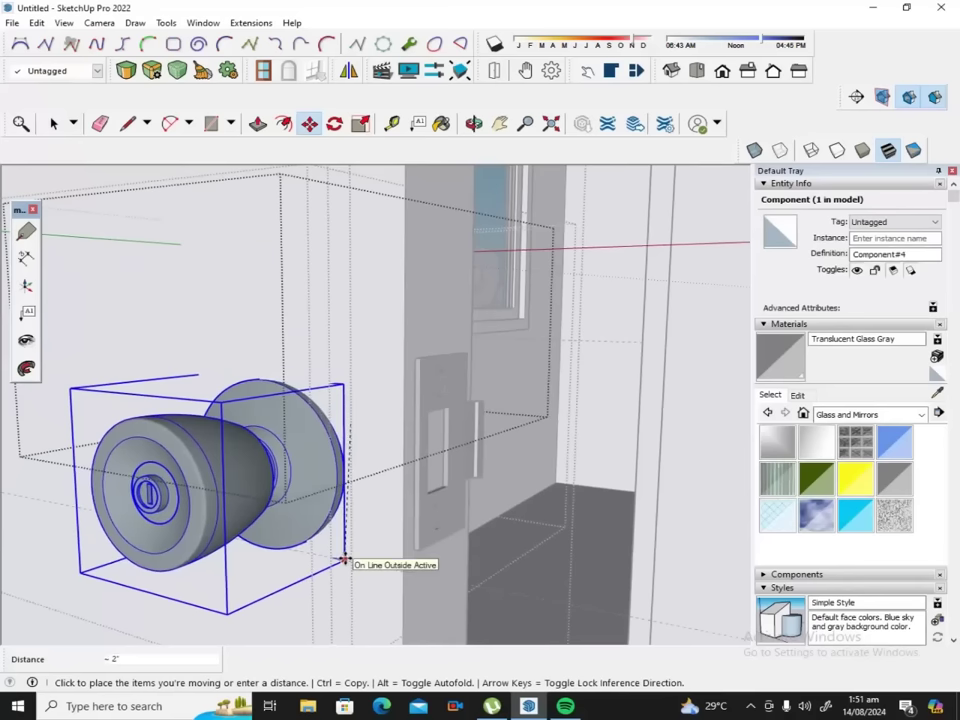
click(344, 558)
scroll(400, 430, down, 2)
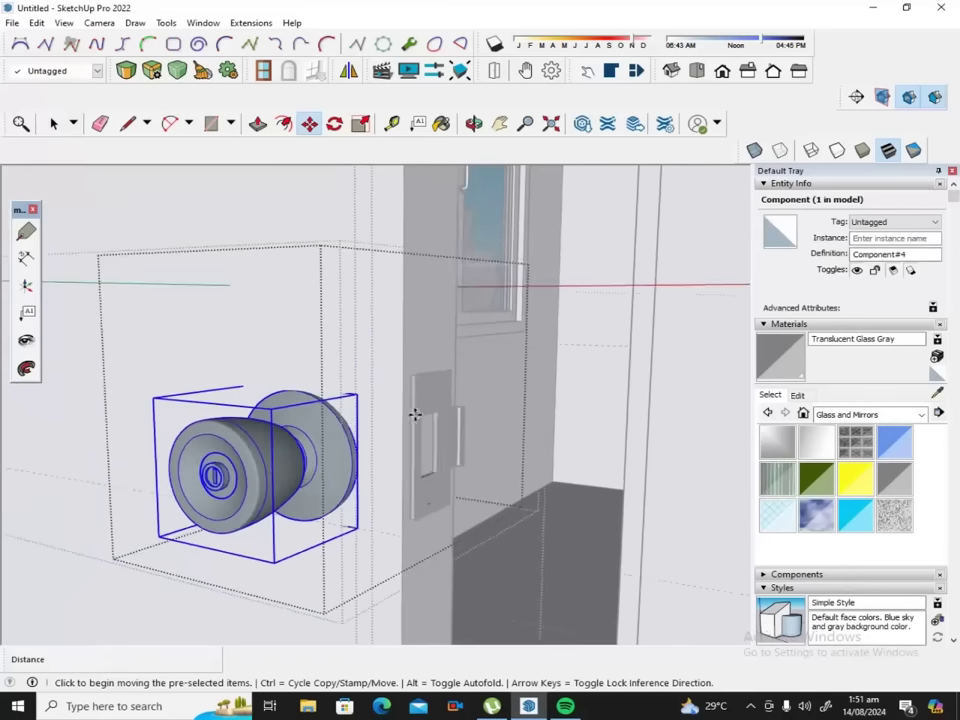
scroll(414, 414, down, 3)
scroll(450, 400, down, 1)
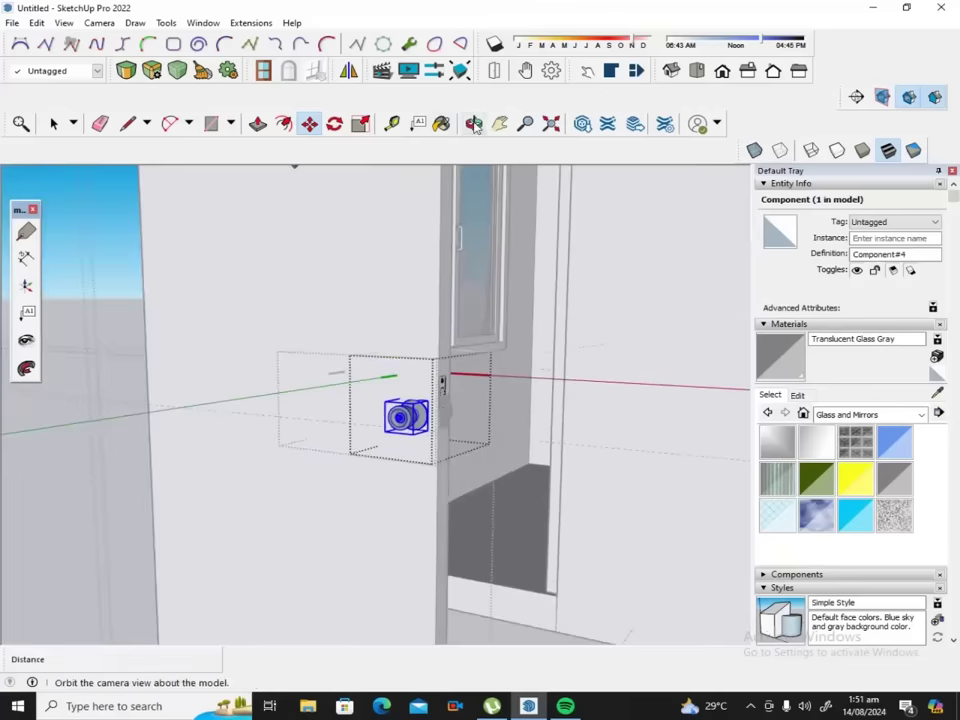
click(474, 123)
mouse_move(437, 229)
mouse_down()
mouse_move(386, 366)
mouse_move(348, 338)
mouse_up()
click(54, 123)
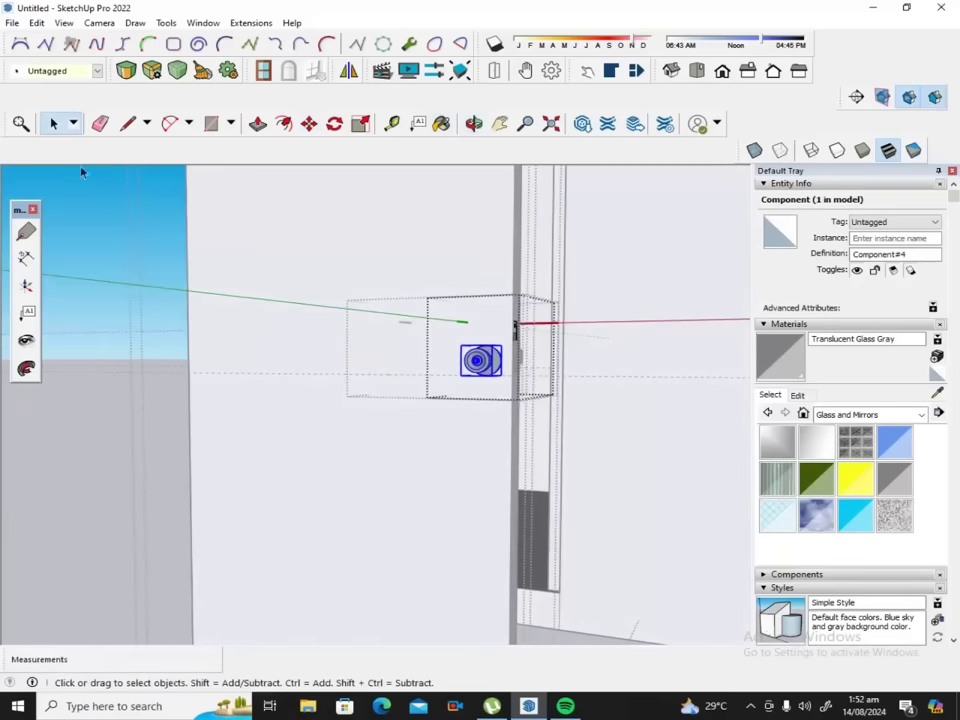
click(94, 206)
scroll(322, 337, down, 1)
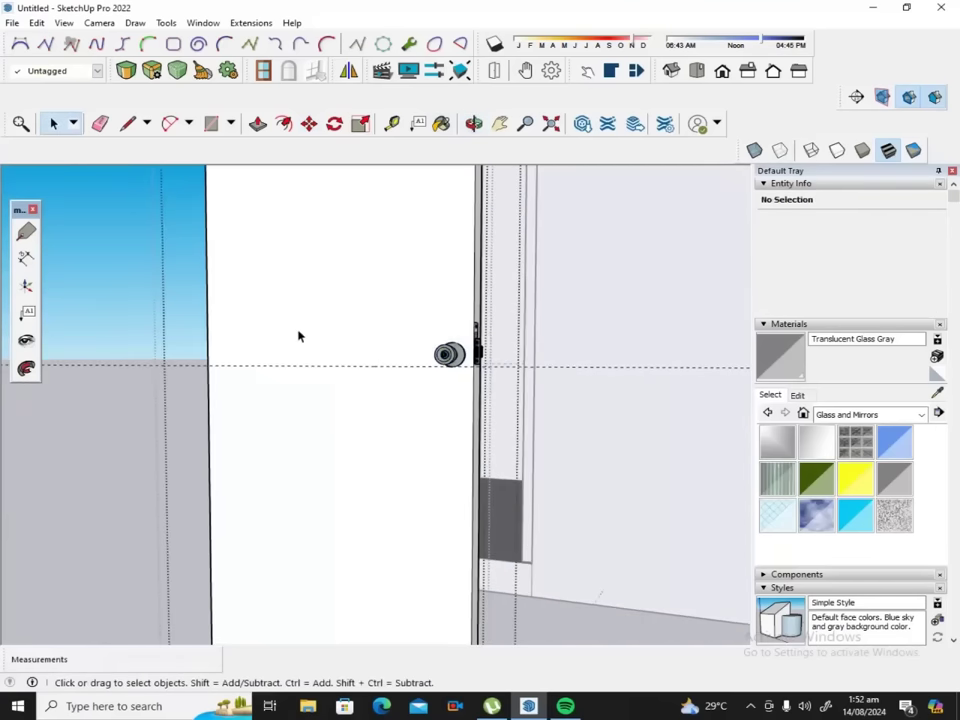
scroll(298, 336, down, 2)
scroll(441, 304, up, 5)
scroll(379, 300, down, 2)
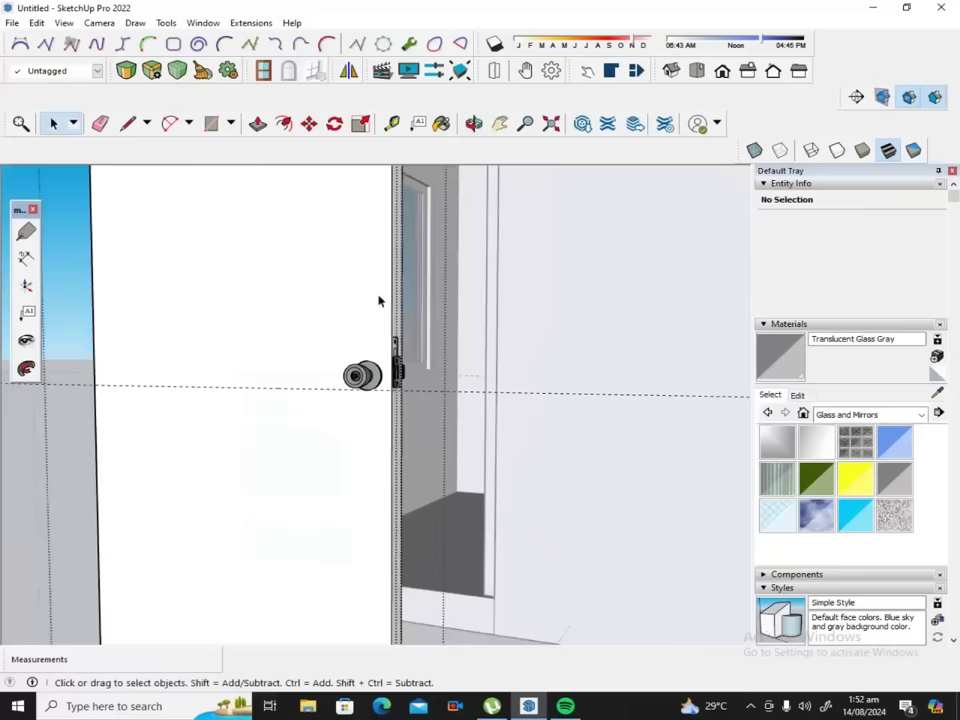
scroll(379, 300, down, 1)
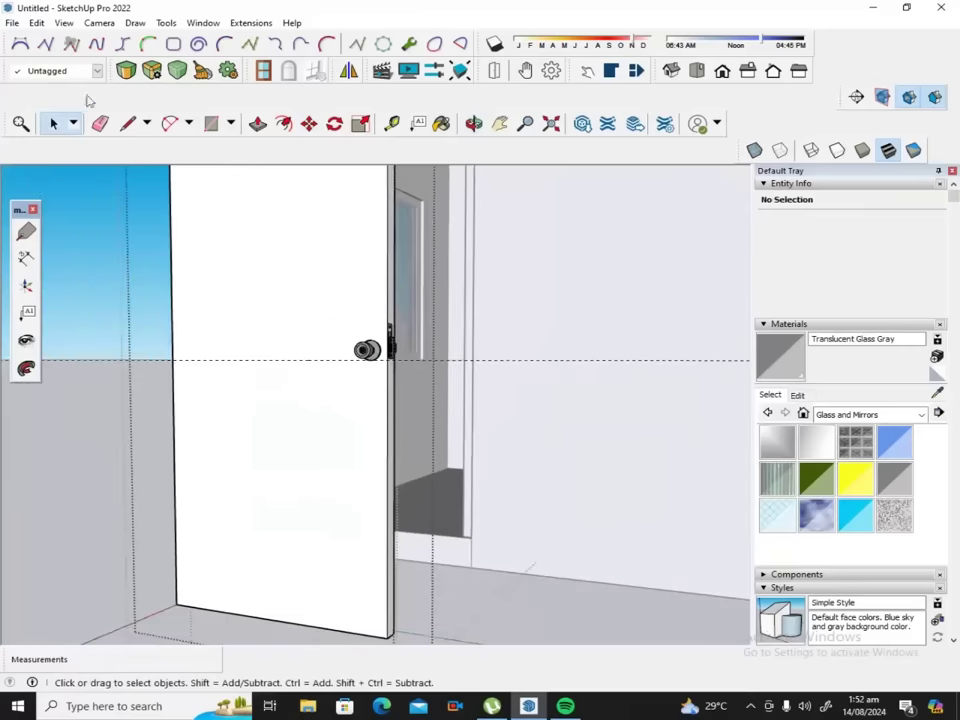
Delete all guide lines with Edit > Delete Guides and orbit out around the doorway.
click(36, 22)
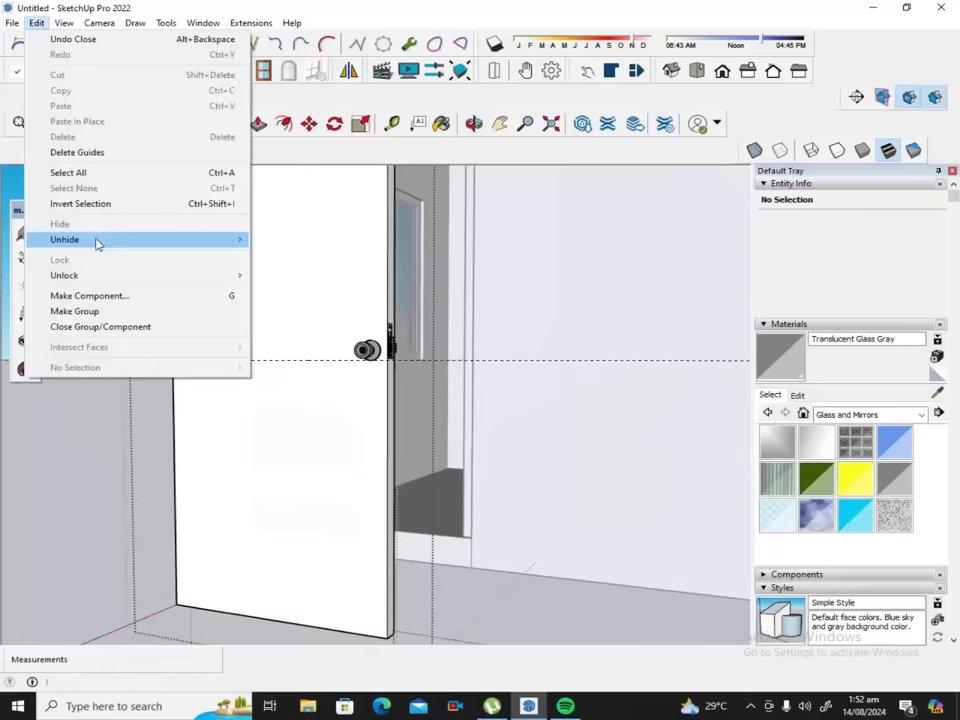
click(108, 156)
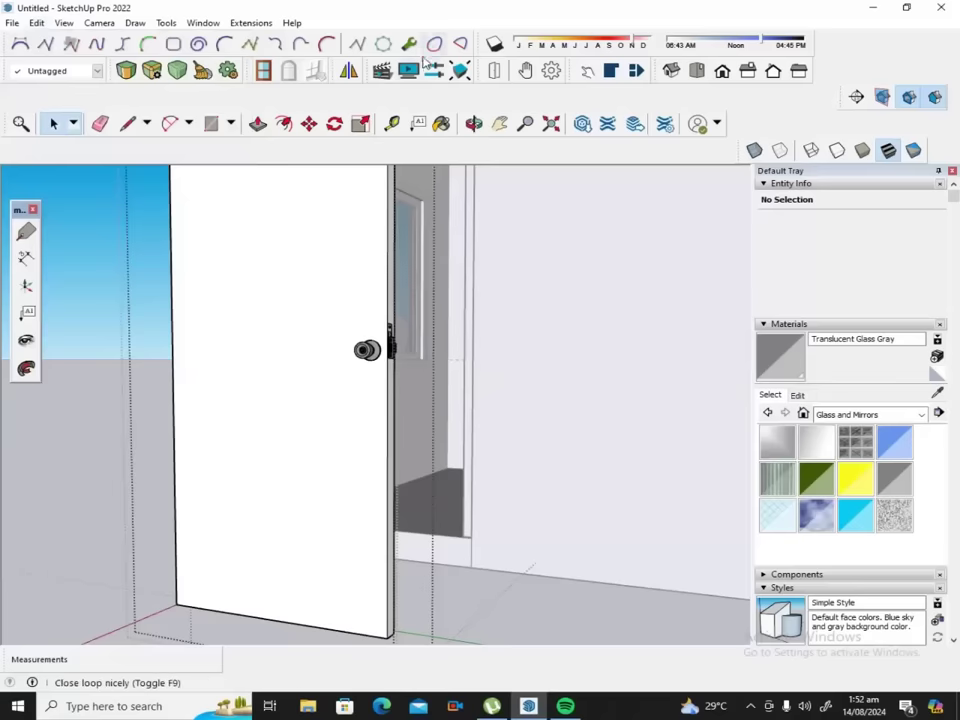
click(474, 123)
drag(422, 214, 360, 276)
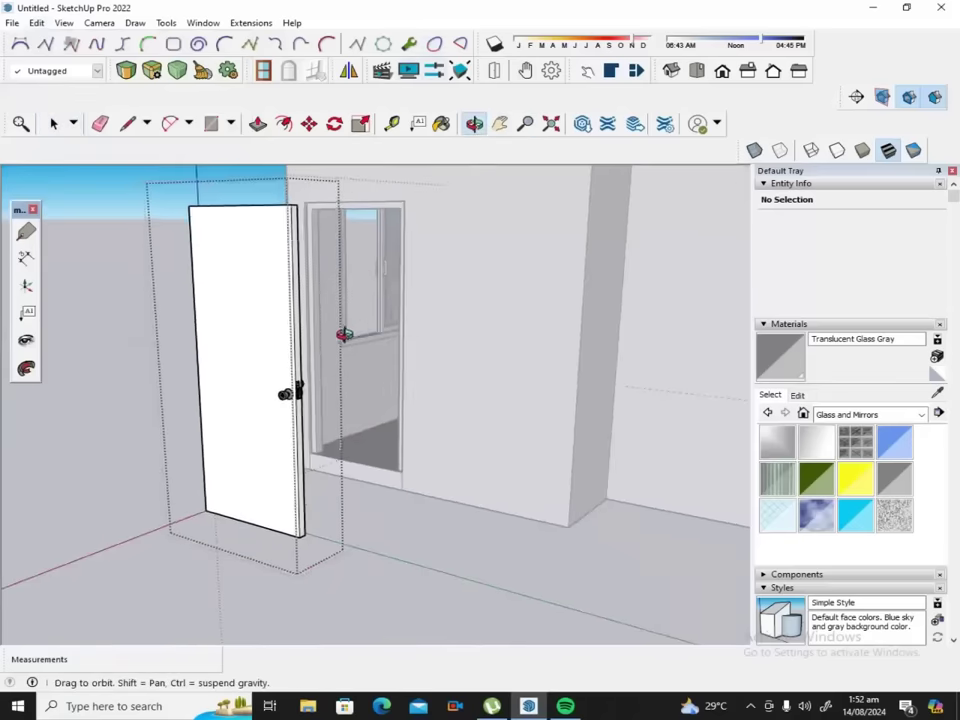
drag(343, 334, 275, 337)
scroll(275, 337, down, 1)
scroll(275, 337, down, 2)
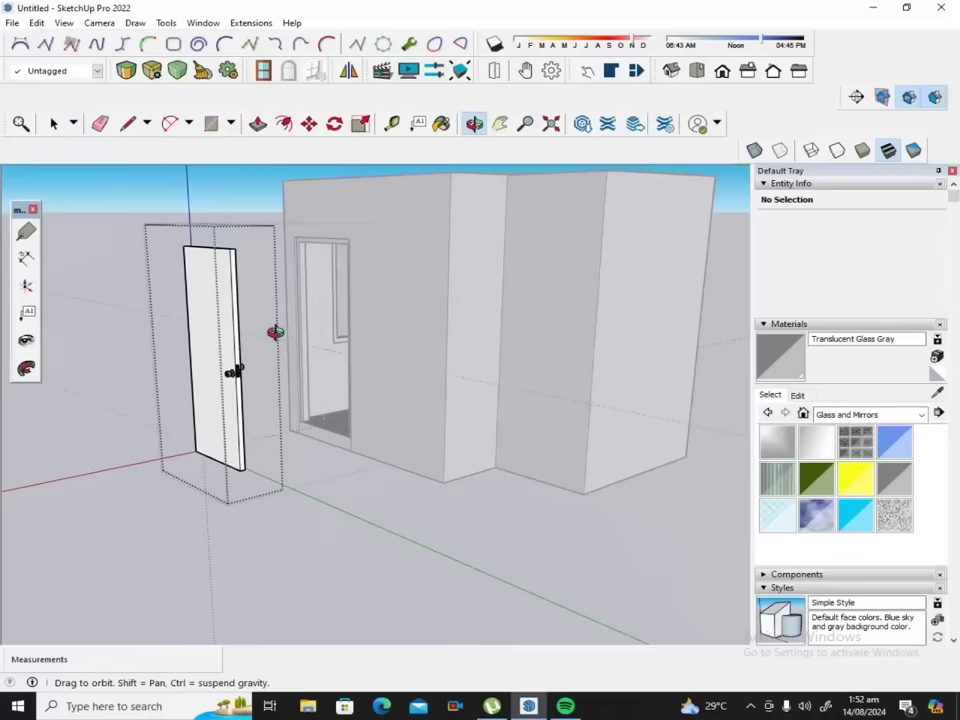
Close the group edit and select the door group.
click(53, 122)
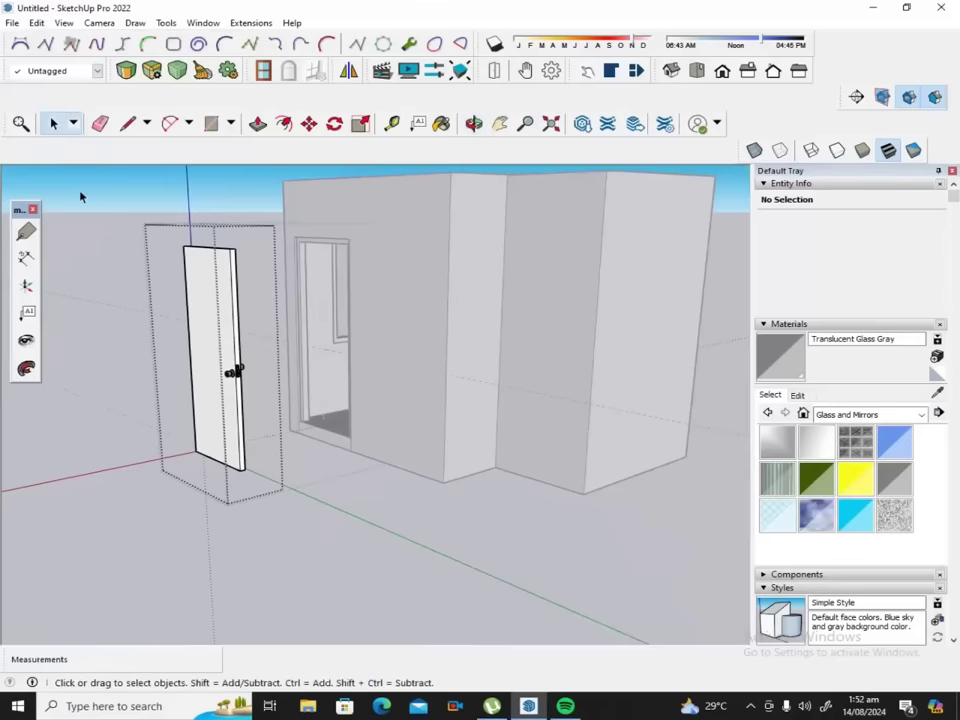
click(81, 197)
drag(157, 210, 261, 510)
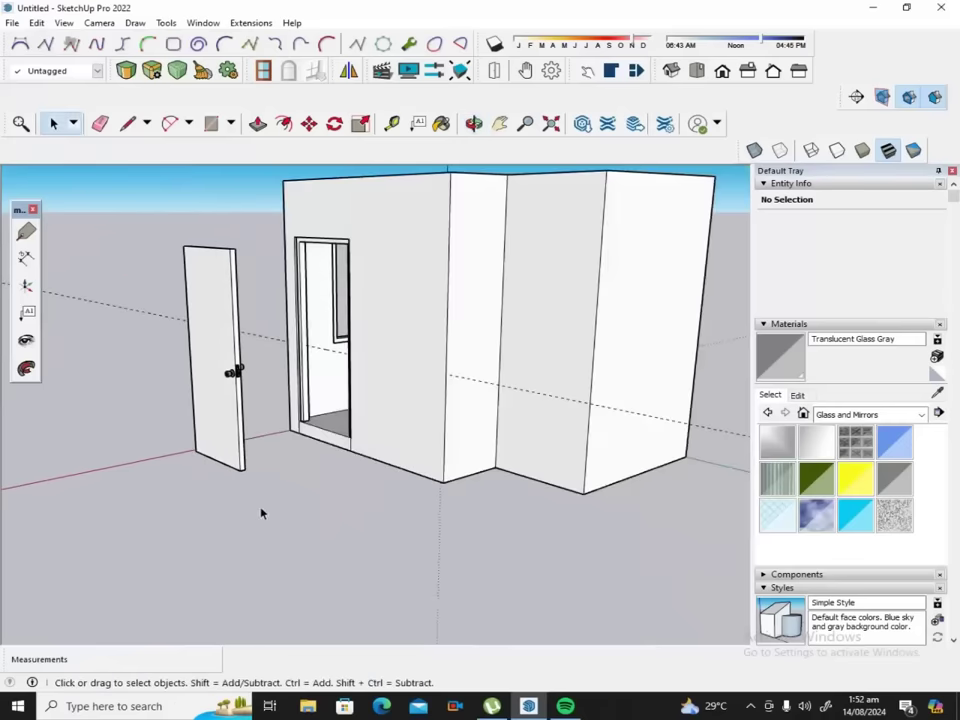
click(202, 300)
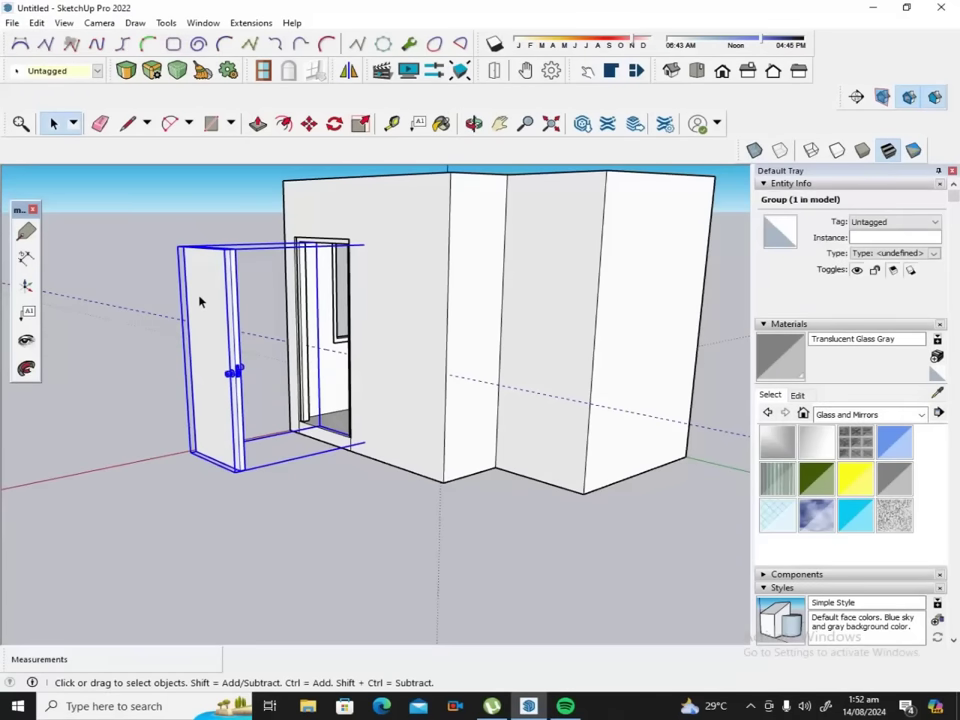
Explode the door group twice, then regroup the leaf, knob and latch with Make Group.
right_click(200, 300)
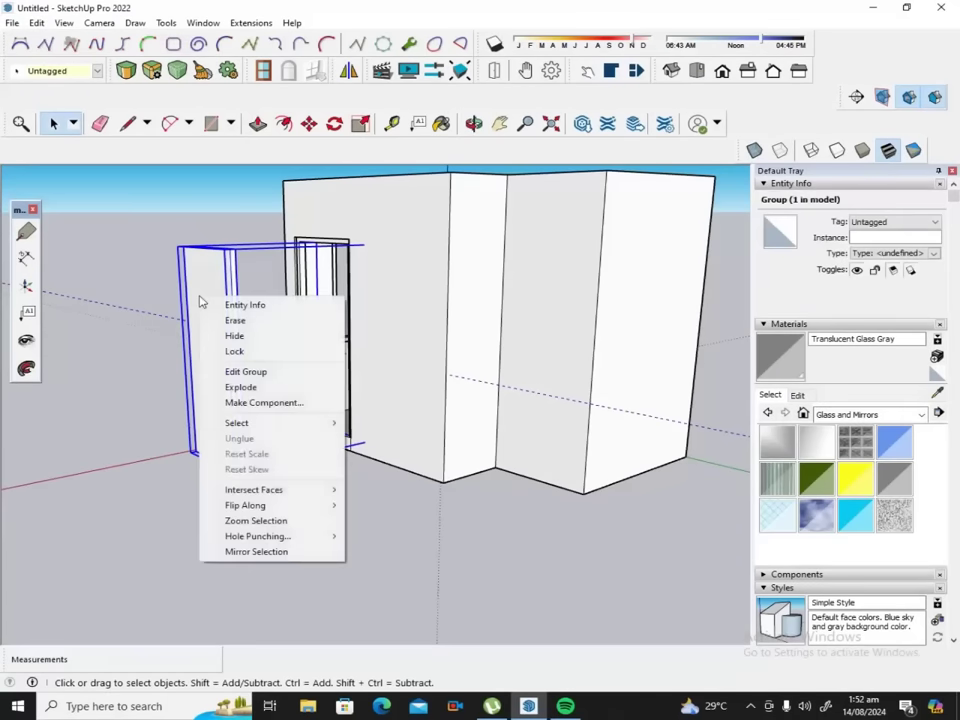
click(243, 387)
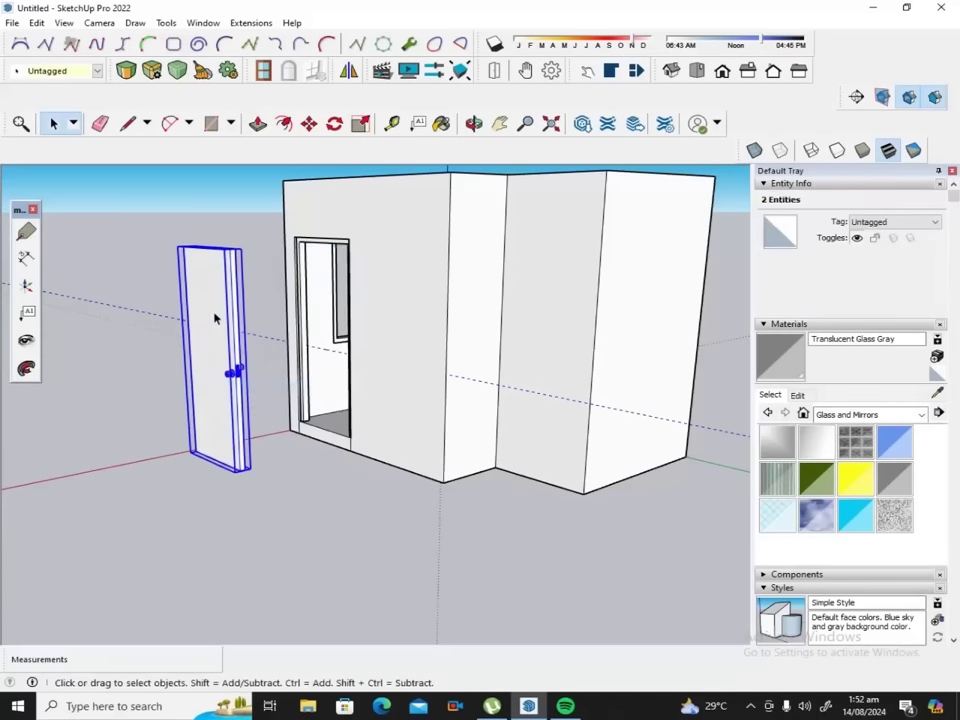
mouse_move(153, 211)
mouse_down()
mouse_move(193, 357)
mouse_move(261, 497)
mouse_up()
right_click(215, 356)
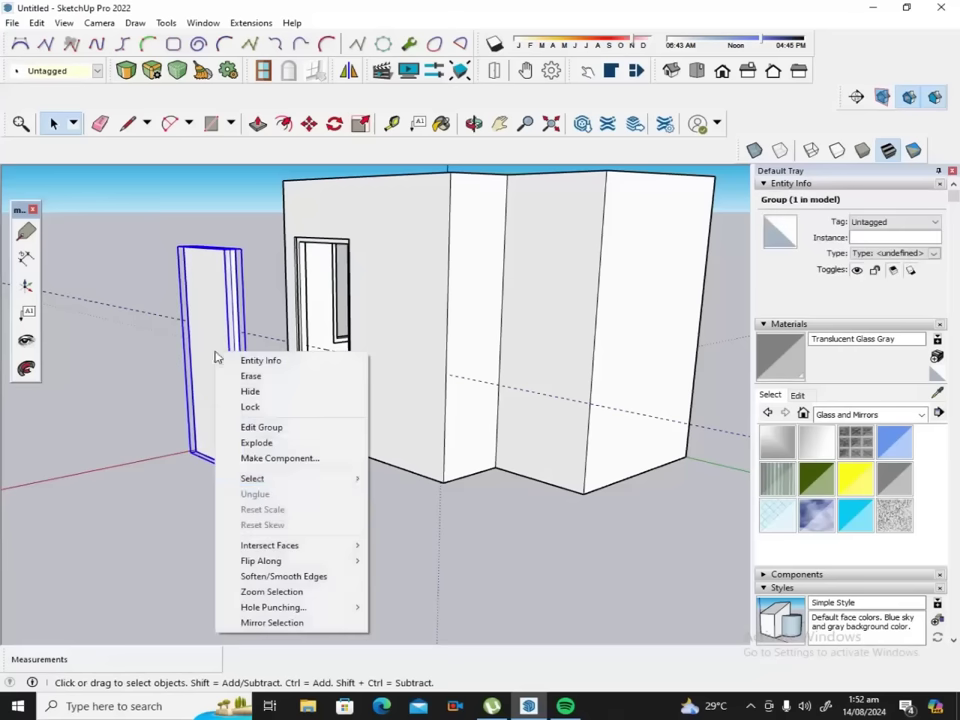
mouse_move(252, 478)
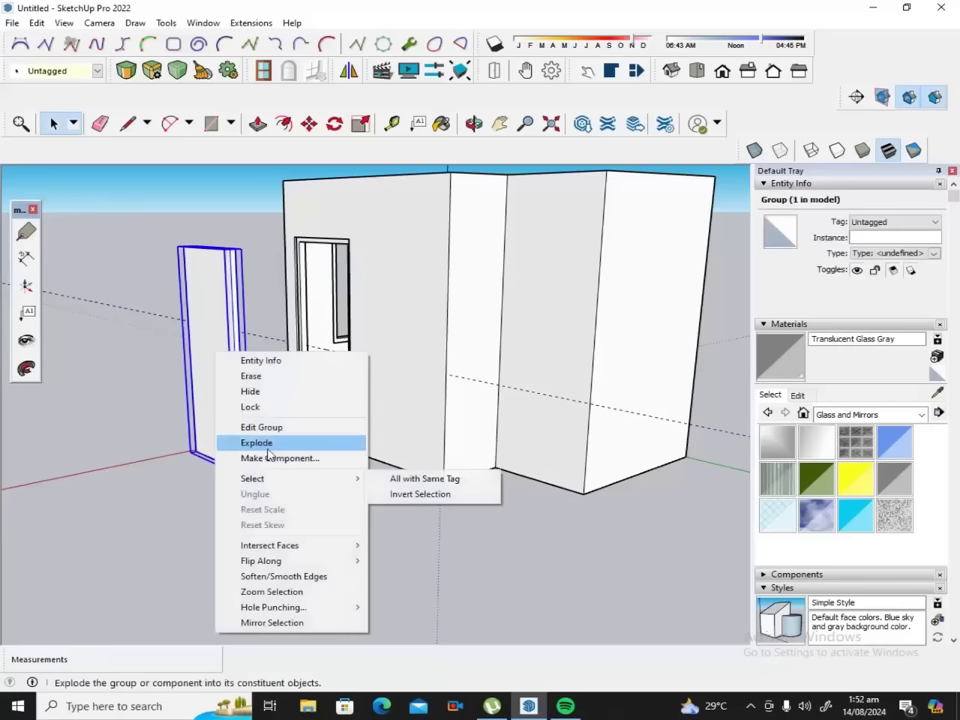
click(257, 442)
drag(153, 214, 270, 513)
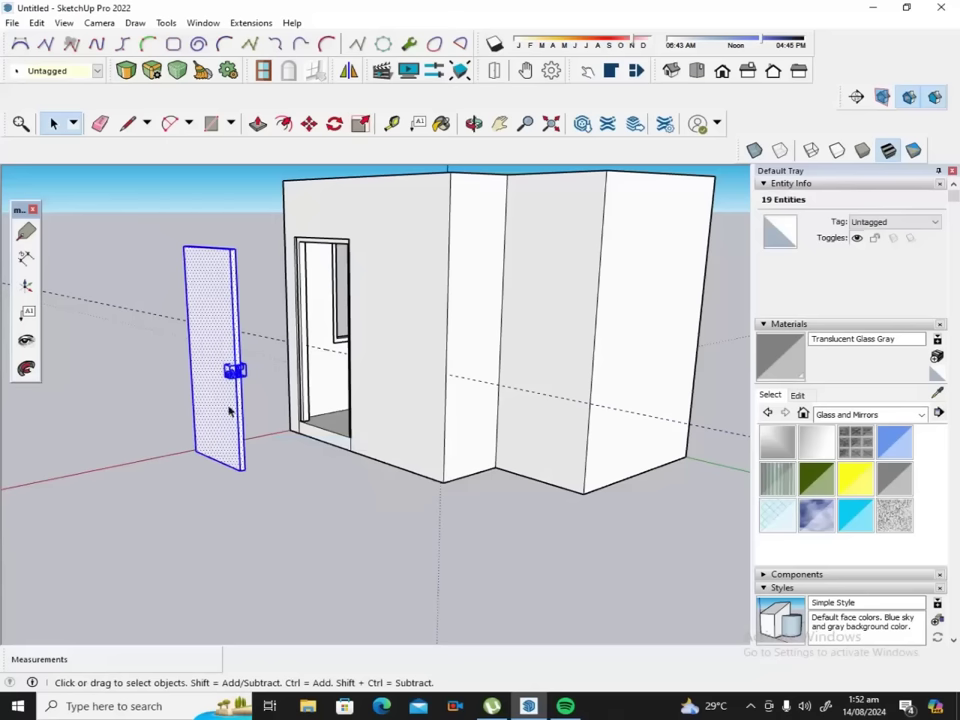
right_click(218, 369)
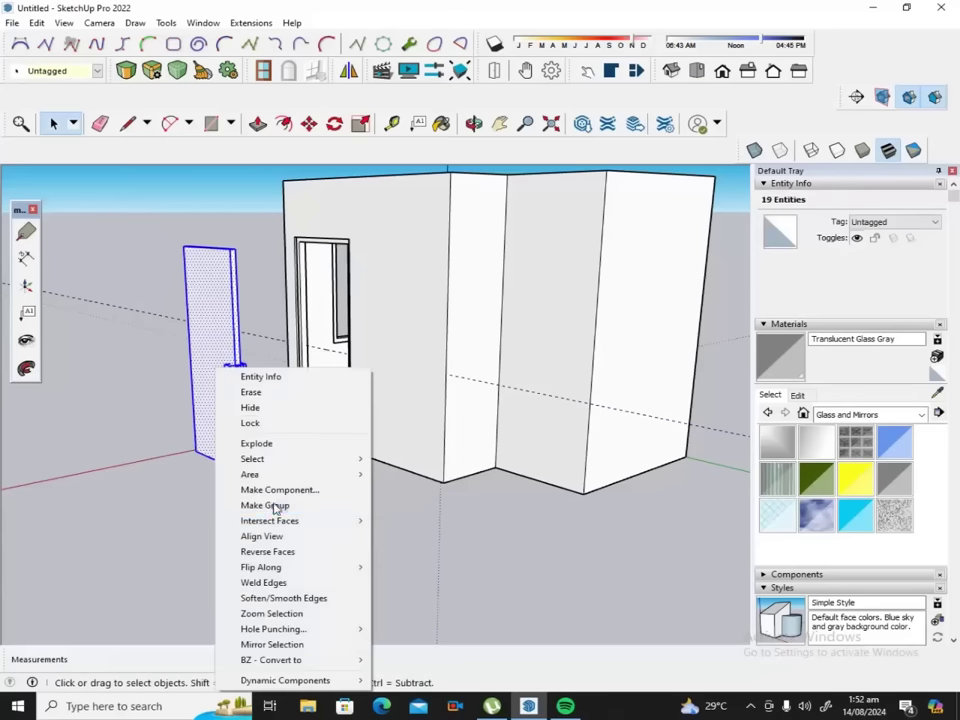
click(275, 507)
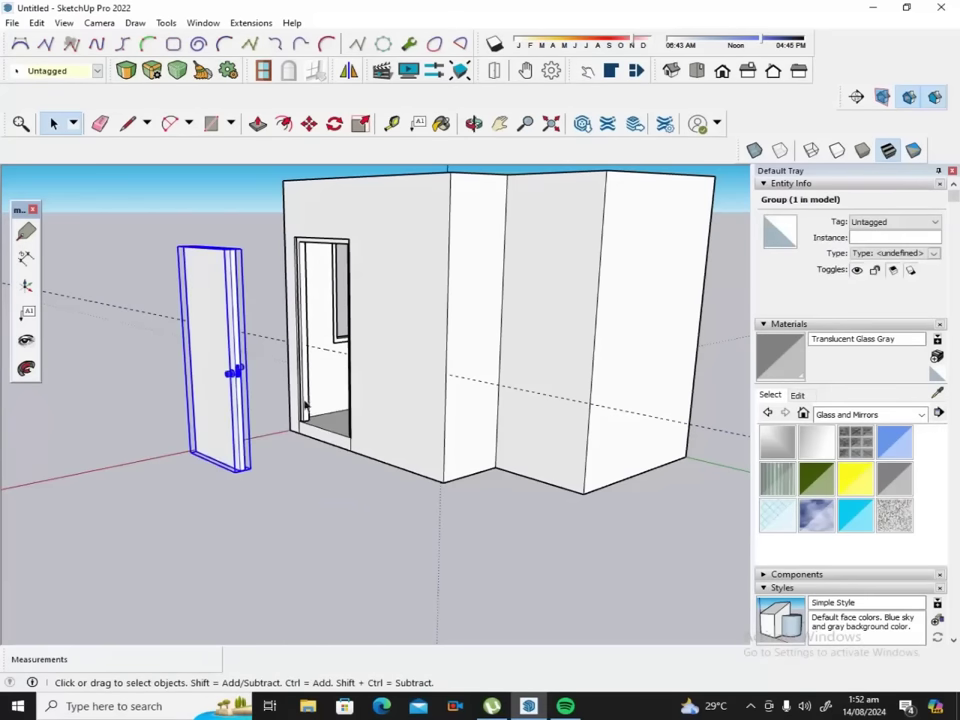
Orbit above the building and move the door group into the wall's doorway.
click(473, 123)
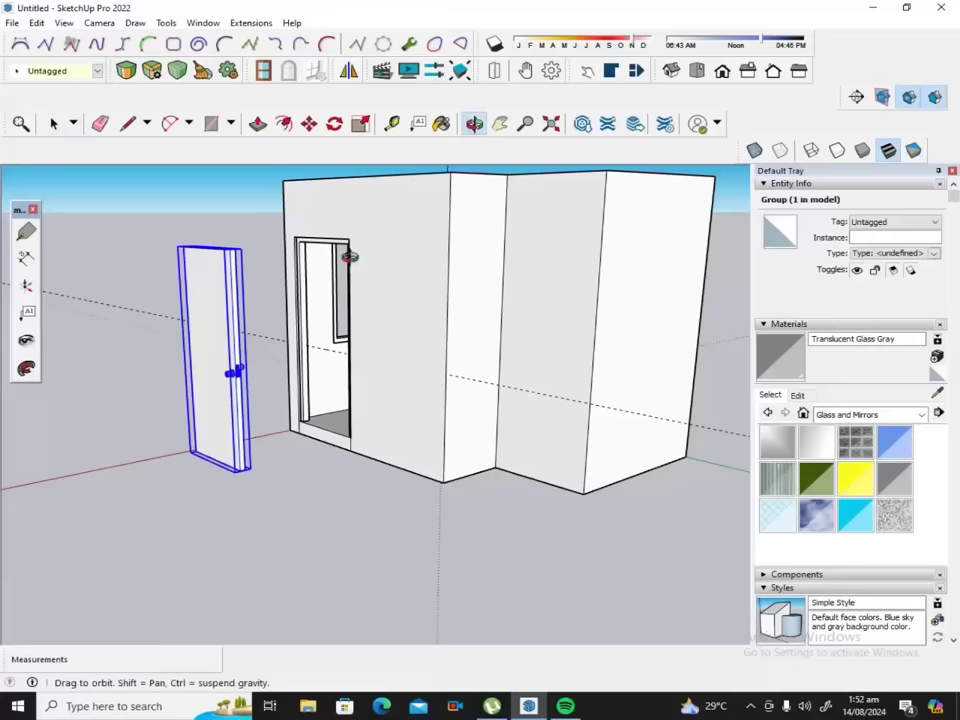
drag(356, 255, 219, 227)
scroll(219, 227, up, 3)
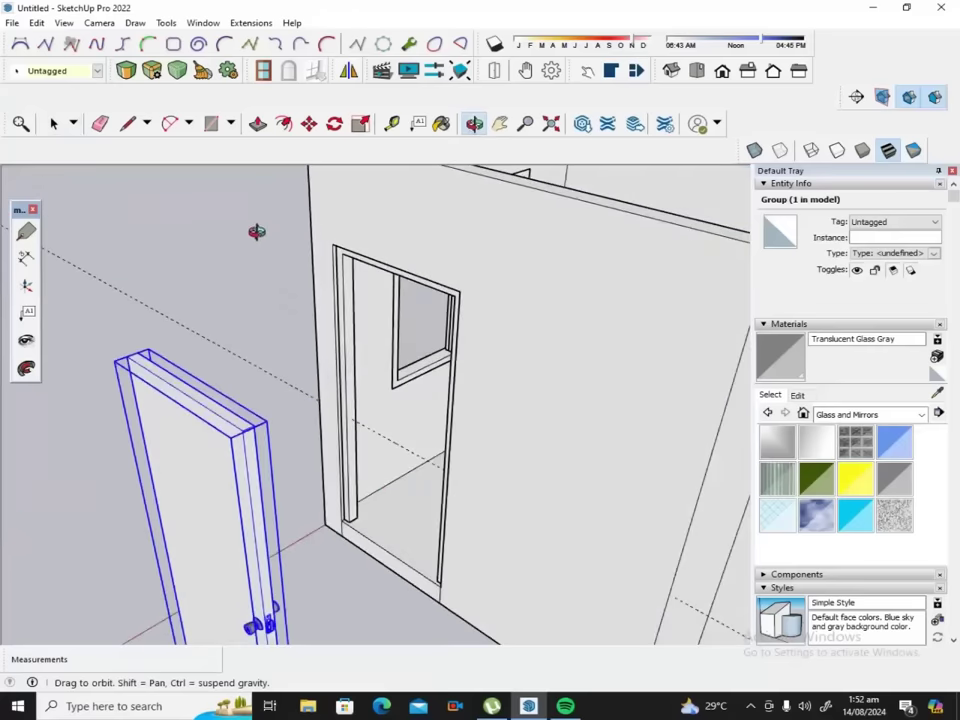
click(309, 123)
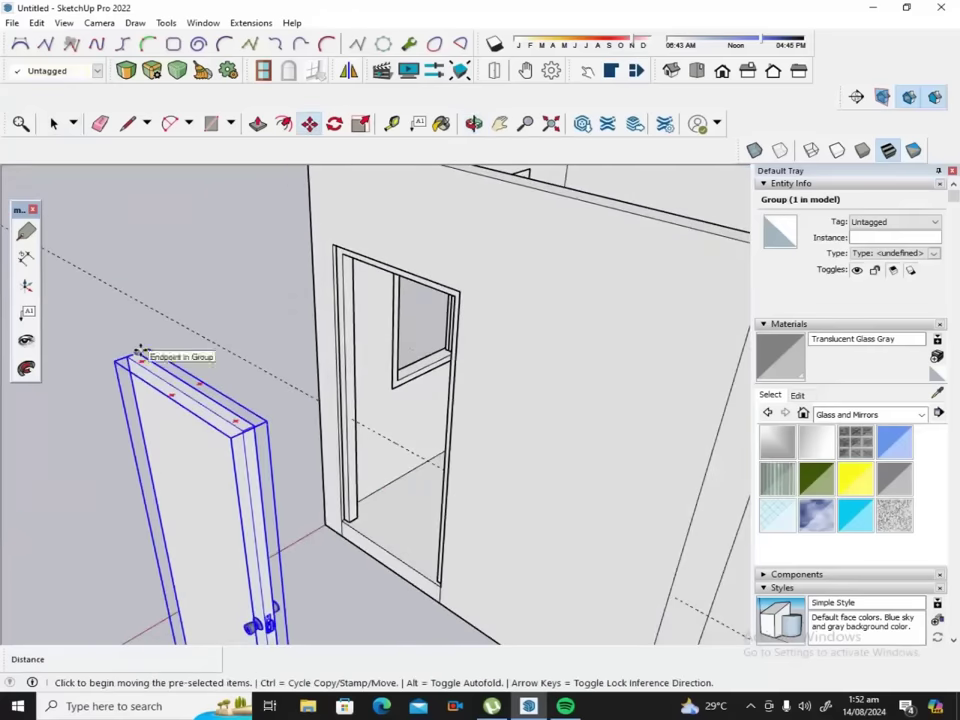
click(140, 348)
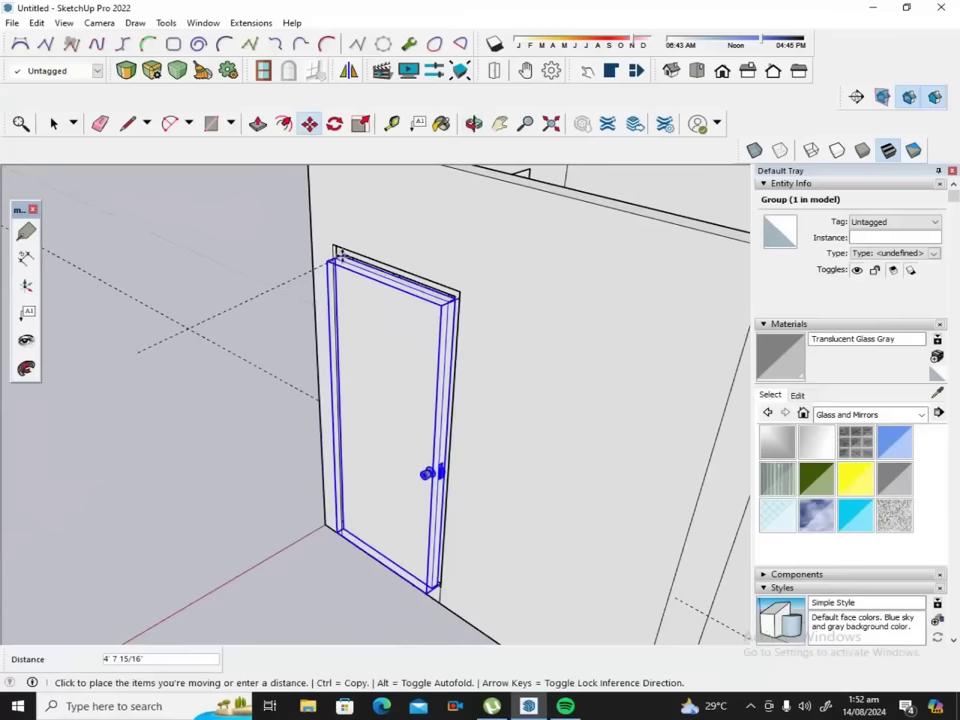
click(340, 252)
Snap the door's top corner to the frame's inner corner endpoint.
scroll(334, 236, up, 3)
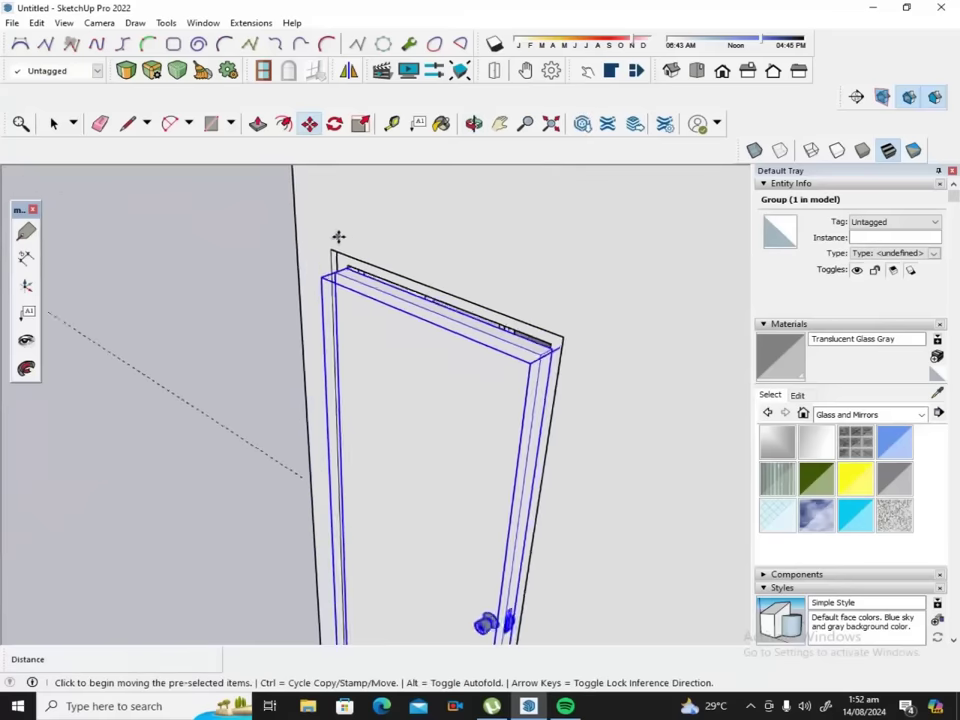
scroll(338, 236, up, 2)
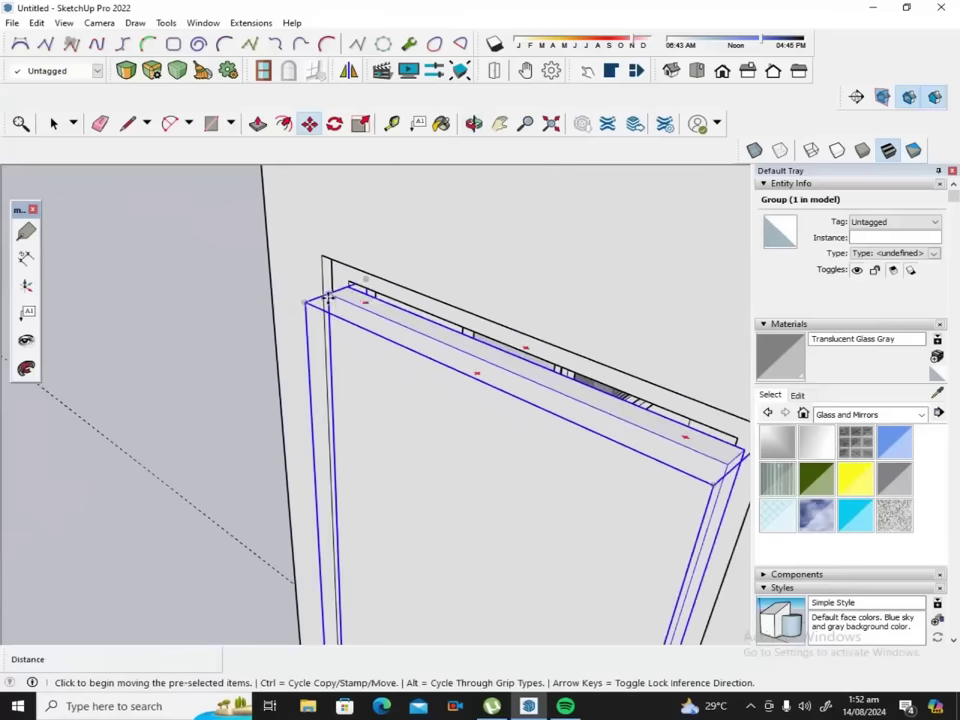
click(330, 297)
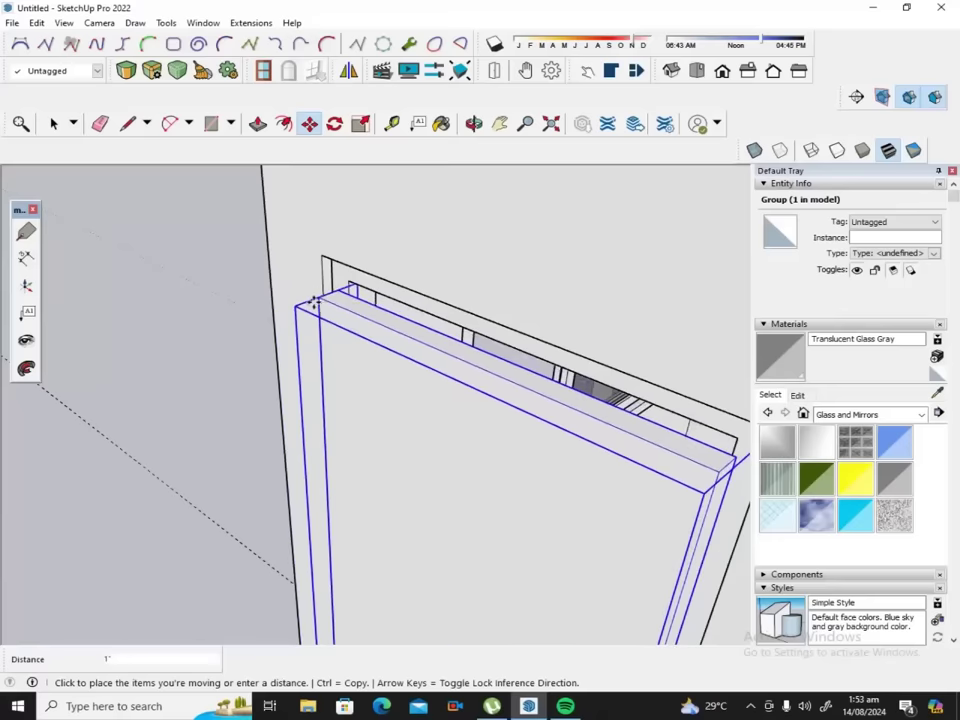
click(316, 302)
click(322, 298)
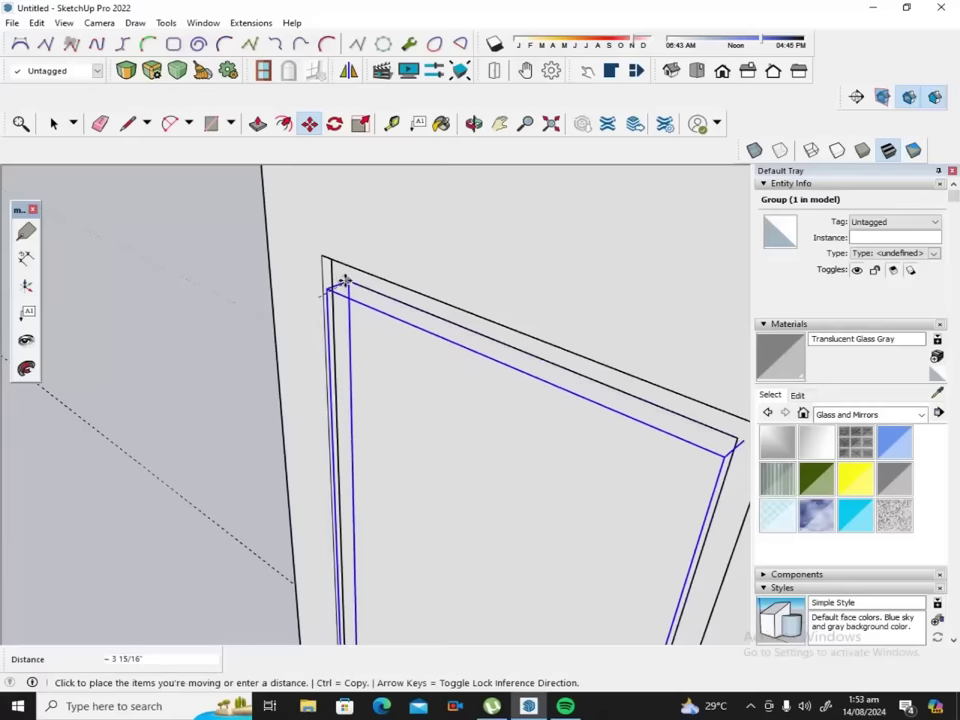
click(312, 295)
scroll(264, 298, down, 2)
scroll(264, 298, down, 3)
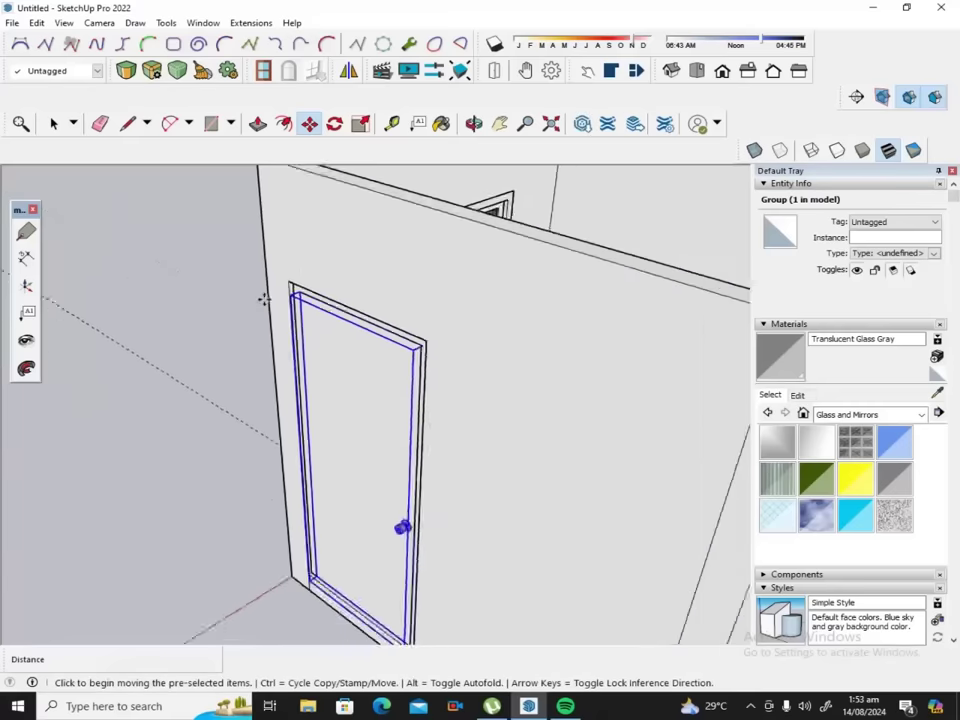
scroll(263, 298, down, 3)
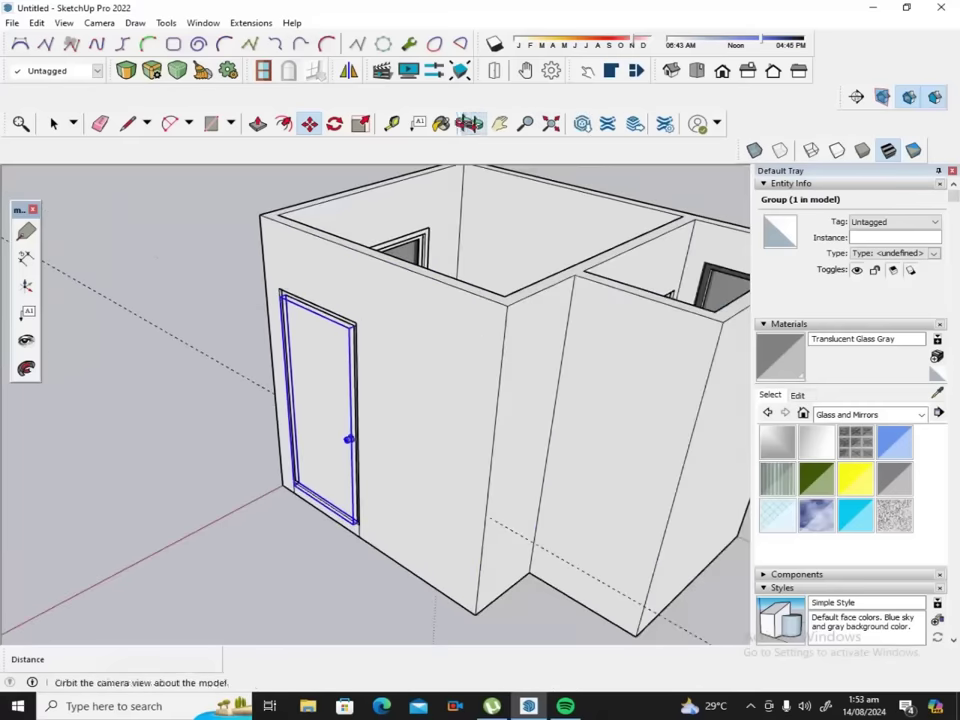
Zoom to the door's bottom hinge corner and move the door to snap it to the jamb endpoint.
click(473, 123)
mouse_move(340, 250)
mouse_down()
mouse_move(230, 391)
mouse_move(242, 366)
mouse_up()
scroll(371, 349, up, 2)
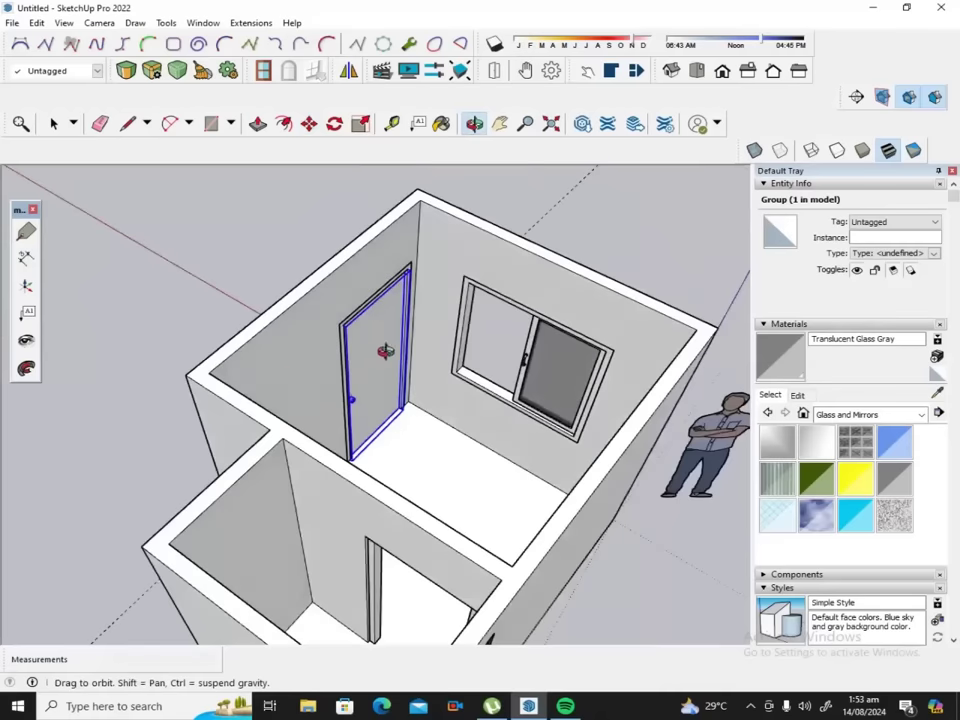
scroll(390, 377, up, 3)
drag(390, 377, 395, 301)
scroll(413, 364, up, 2)
scroll(407, 461, up, 2)
scroll(418, 476, up, 2)
scroll(401, 475, up, 2)
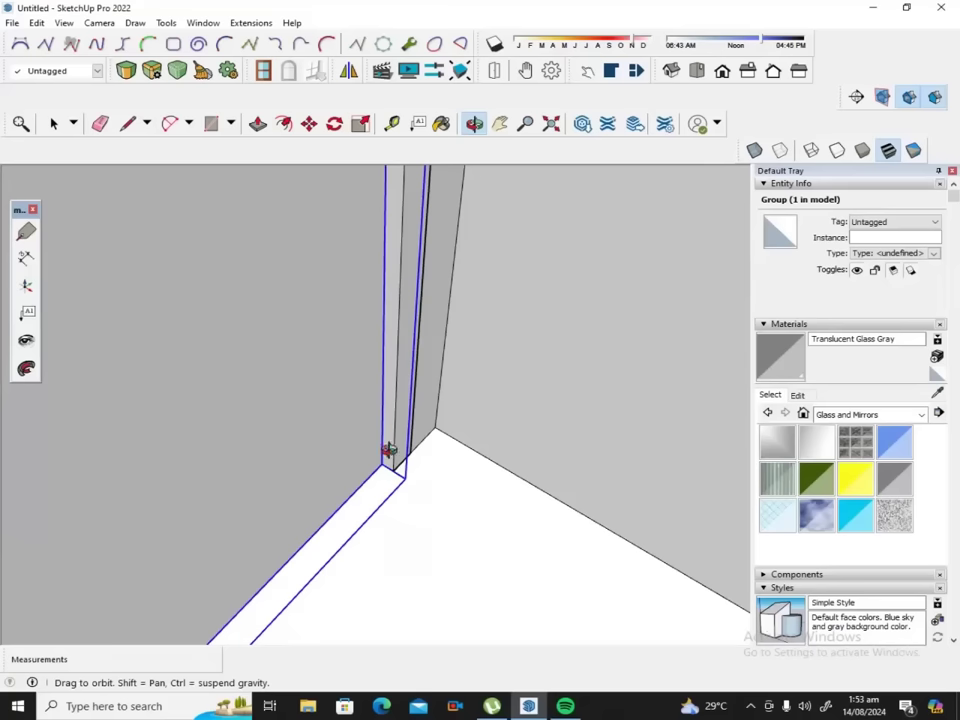
click(309, 123)
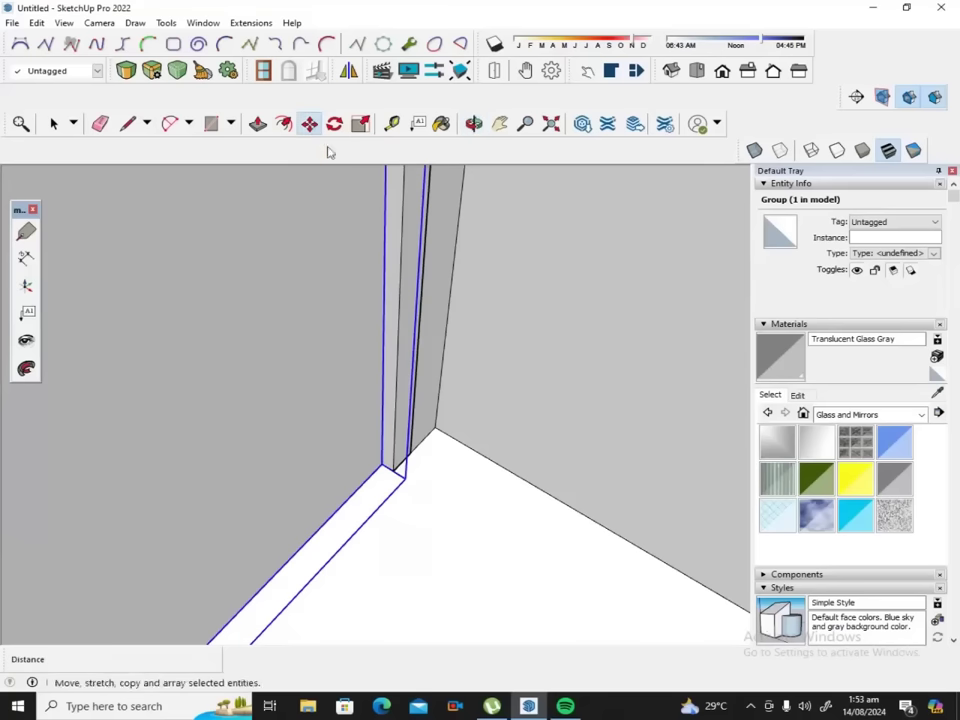
click(385, 466)
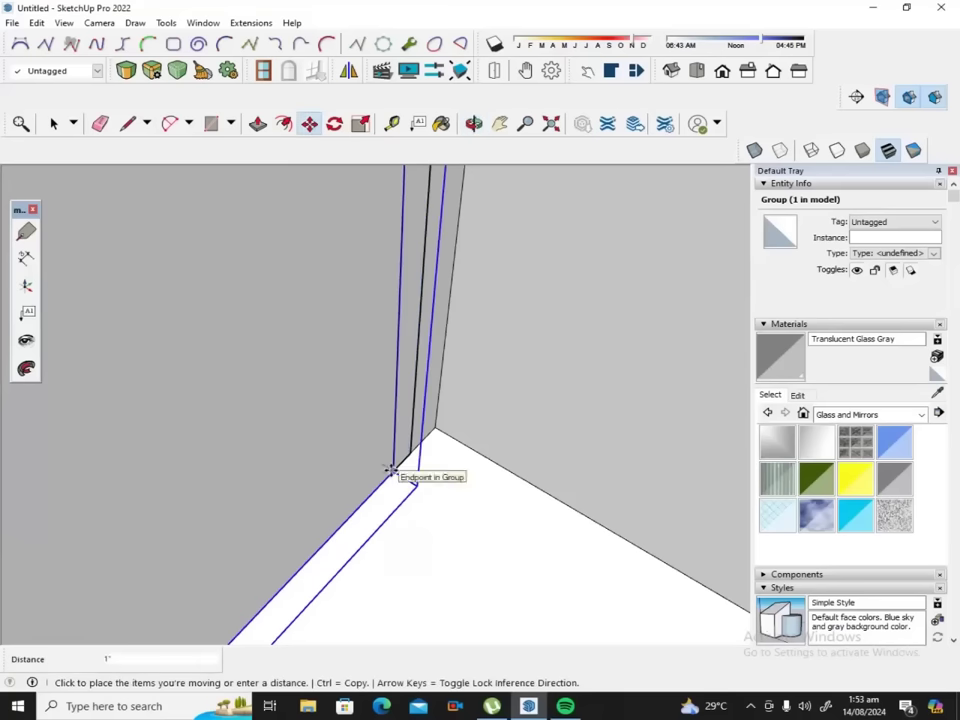
scroll(375, 440, down, 1)
scroll(373, 409, down, 2)
scroll(369, 414, down, 2)
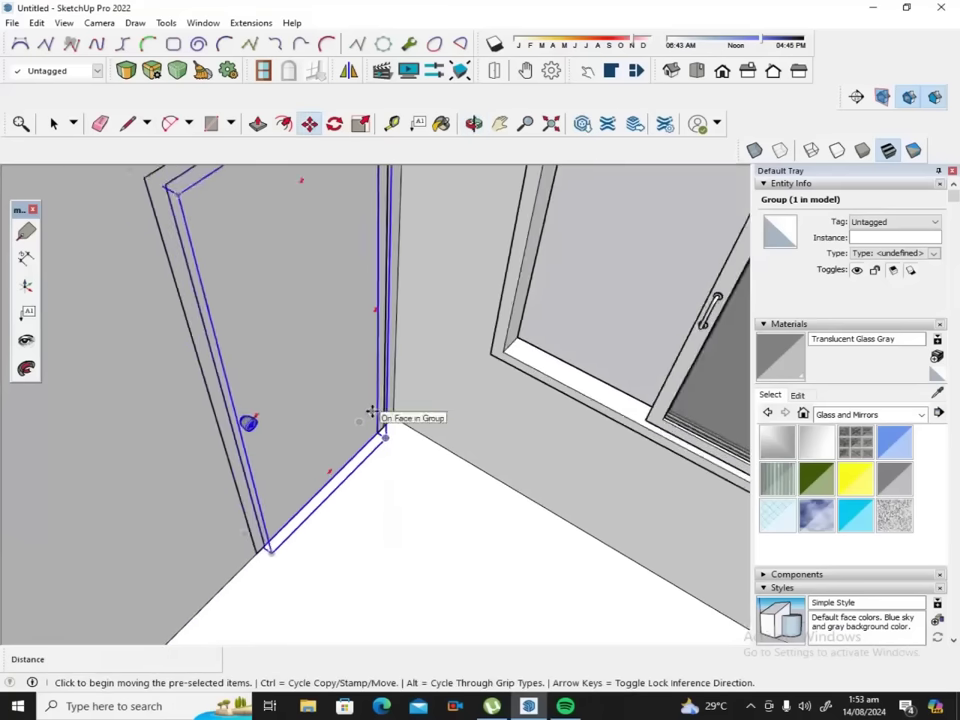
scroll(372, 412, down, 2)
scroll(373, 412, down, 3)
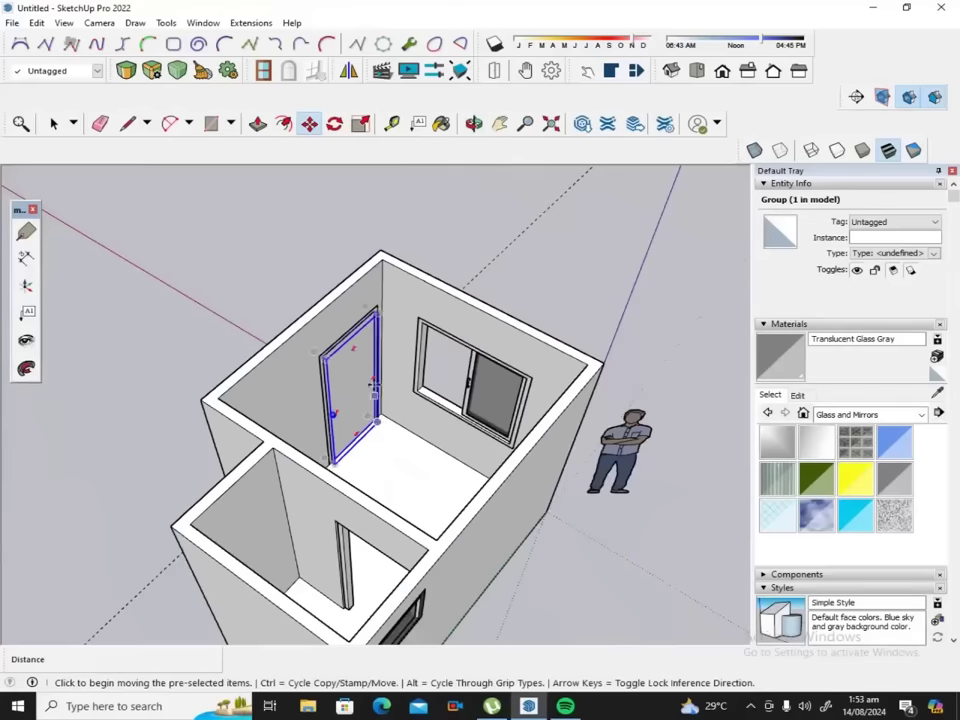
Orbit around the room to inspect the door's fit in the outer wall.
click(474, 123)
mouse_move(286, 371)
mouse_down()
mouse_move(272, 407)
mouse_move(536, 339)
mouse_up()
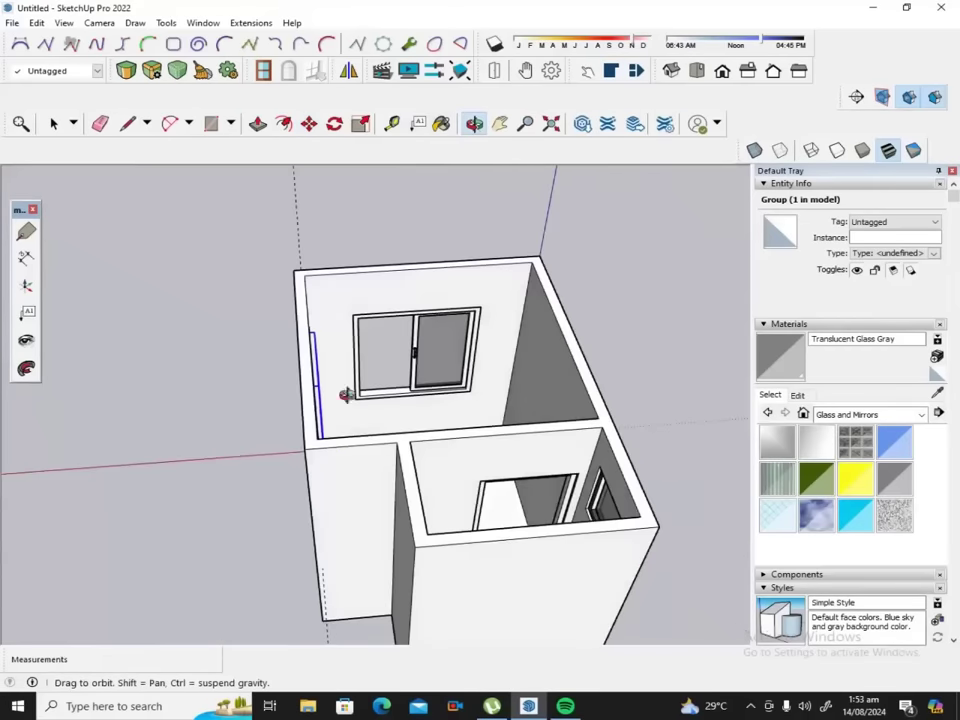
drag(259, 435, 576, 361)
mouse_move(422, 411)
mouse_down()
mouse_move(484, 414)
mouse_move(456, 448)
mouse_up()
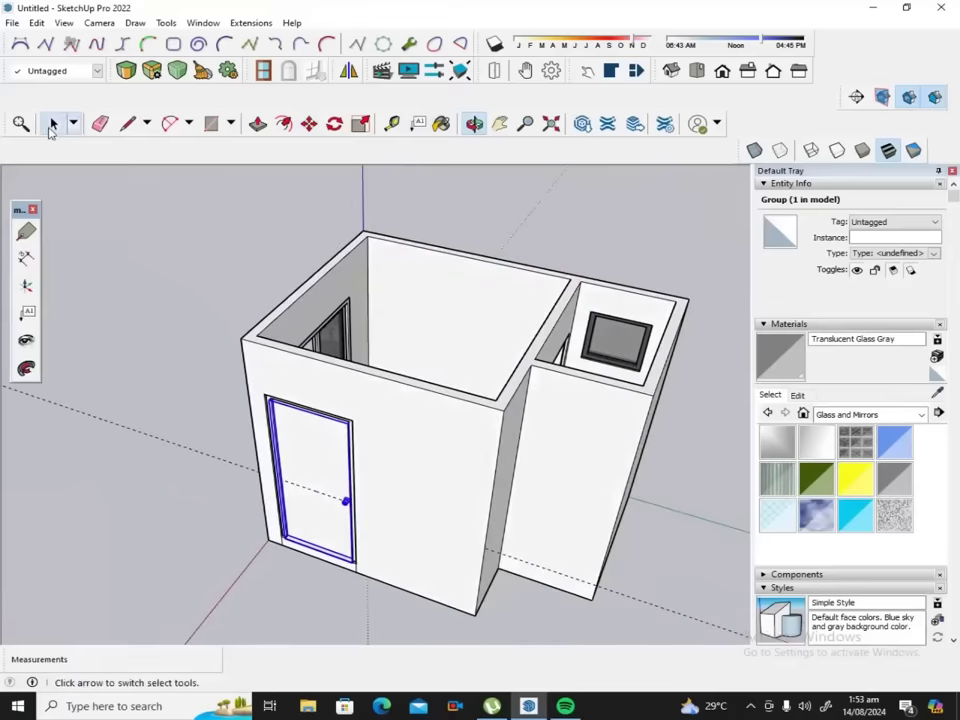
Click empty space to deselect the door.
click(51, 125)
click(184, 593)
scroll(294, 544, up, 3)
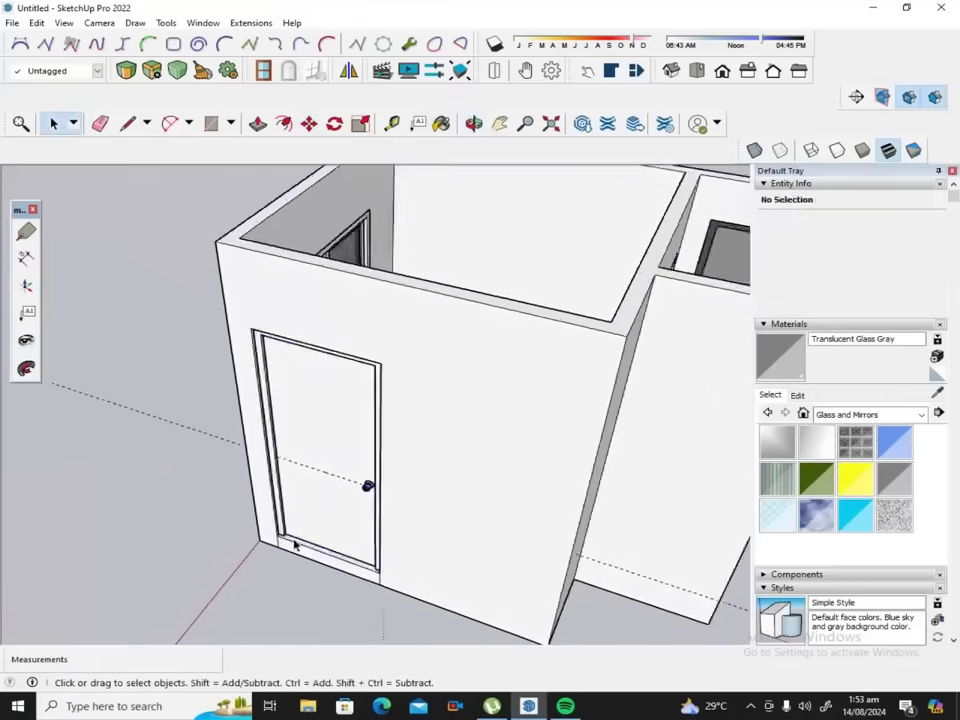
scroll(300, 538, up, 3)
scroll(300, 536, up, 2)
scroll(300, 536, down, 1)
scroll(300, 536, down, 2)
scroll(300, 536, down, 3)
scroll(300, 536, down, 2)
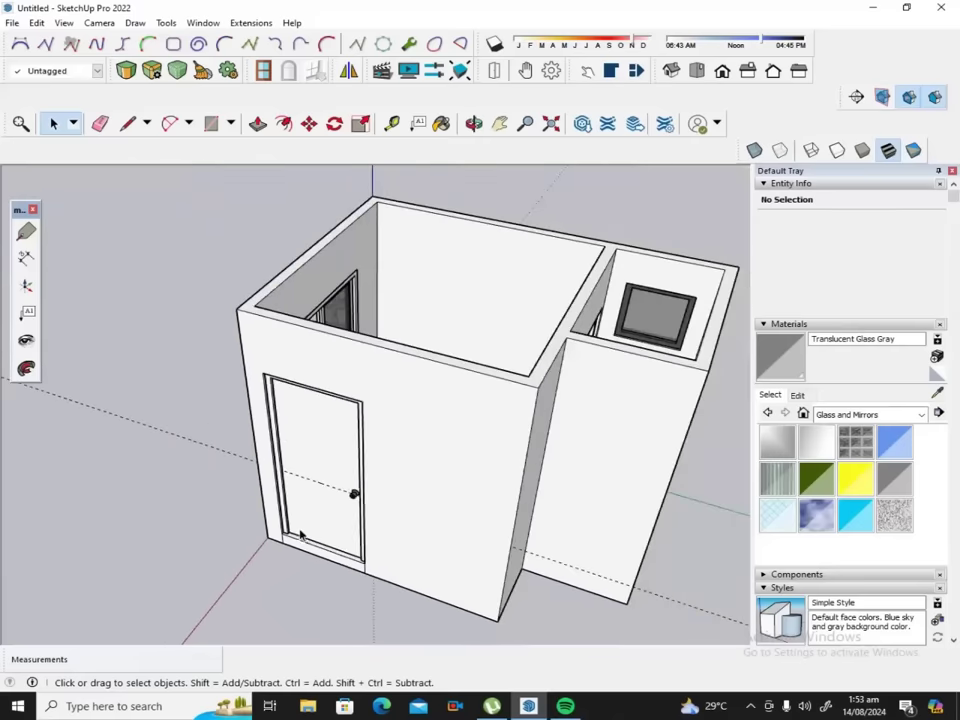
Orbit and zoom in on the empty interior doorway frame.
click(474, 123)
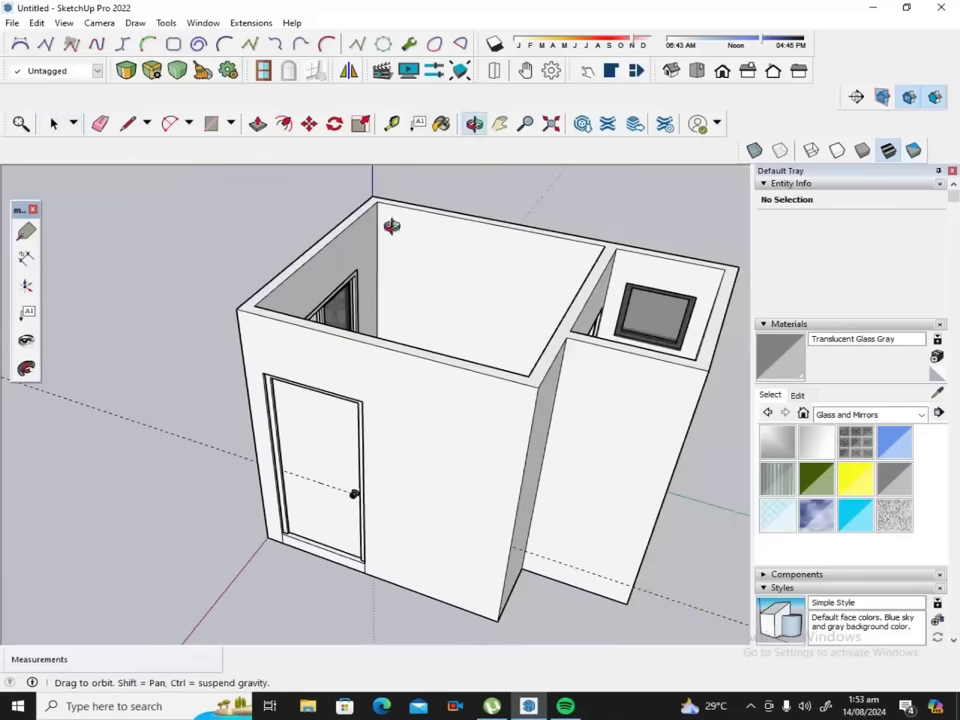
drag(278, 388, 593, 393)
drag(312, 418, 585, 407)
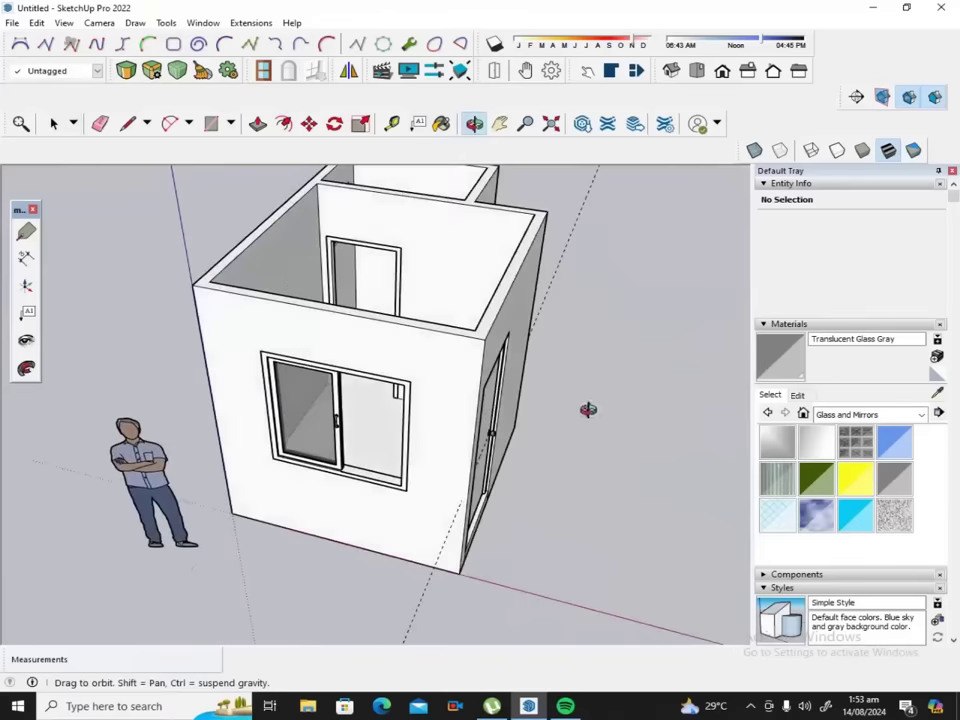
mouse_move(306, 279)
mouse_down()
mouse_move(325, 246)
mouse_move(396, 259)
mouse_move(360, 306)
mouse_move(313, 315)
mouse_move(324, 404)
mouse_move(326, 390)
mouse_move(360, 377)
mouse_move(402, 389)
mouse_up()
scroll(279, 223, up, 3)
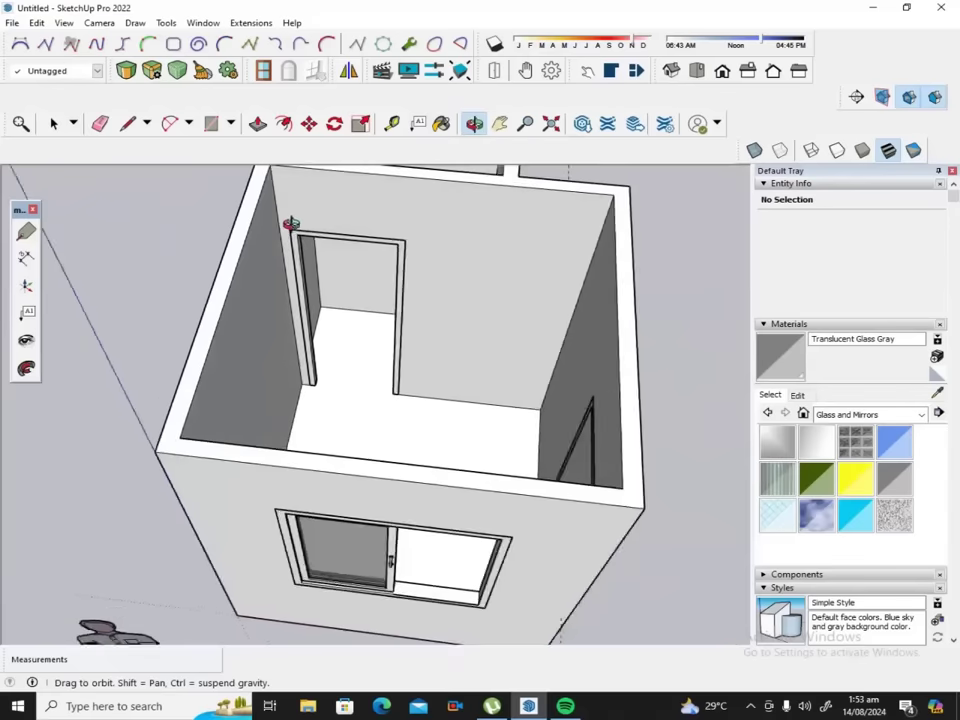
scroll(300, 221, up, 3)
scroll(306, 231, up, 1)
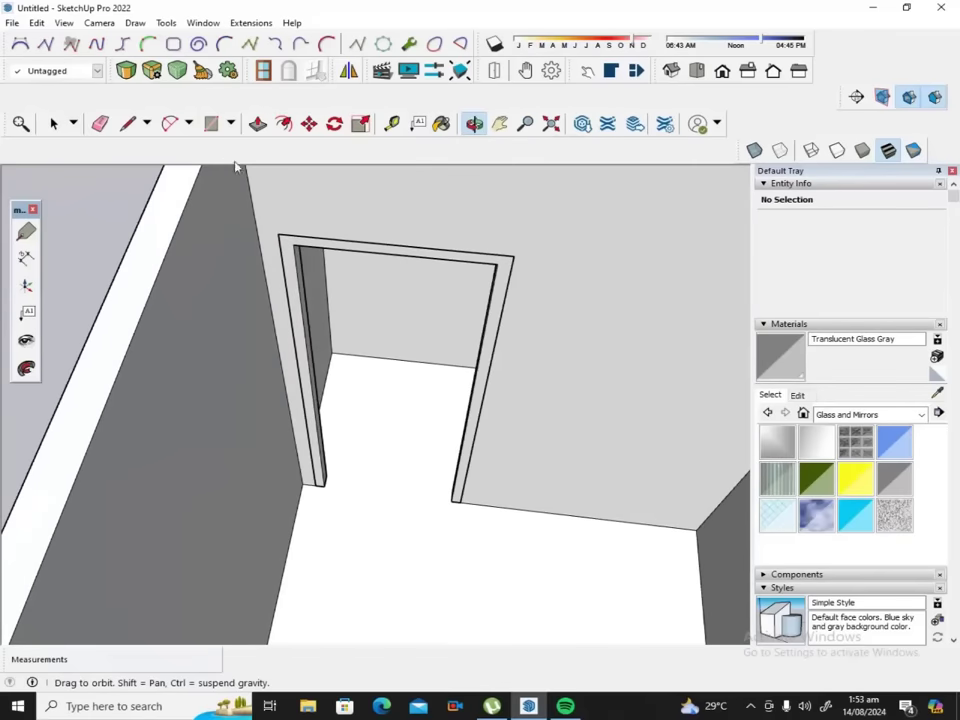
Draw a rectangle across the interior doorway and make it a group.
click(211, 123)
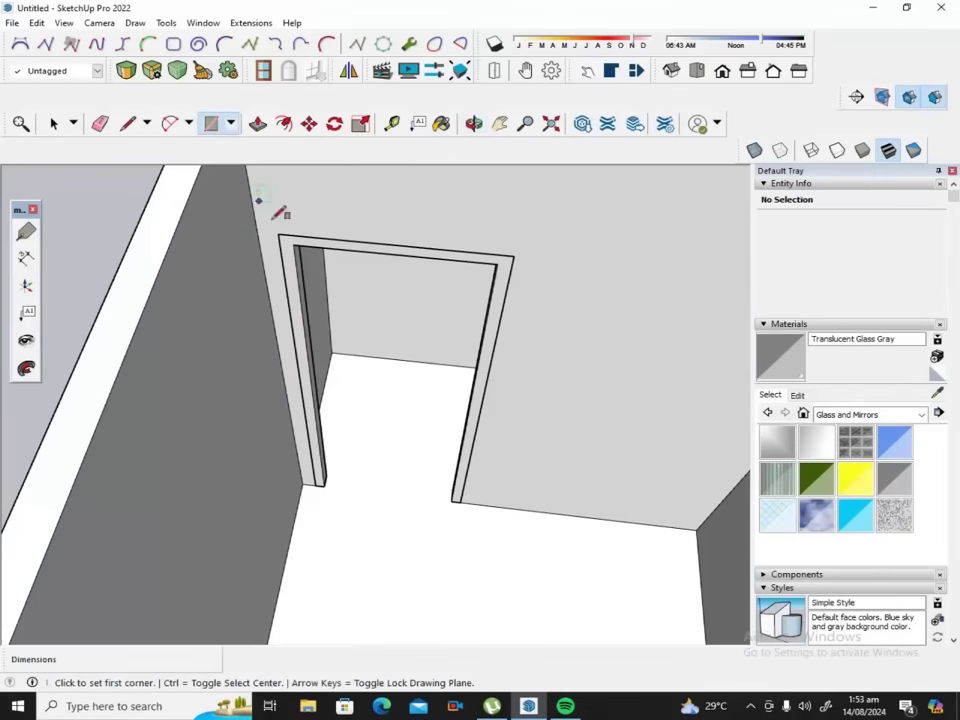
click(323, 485)
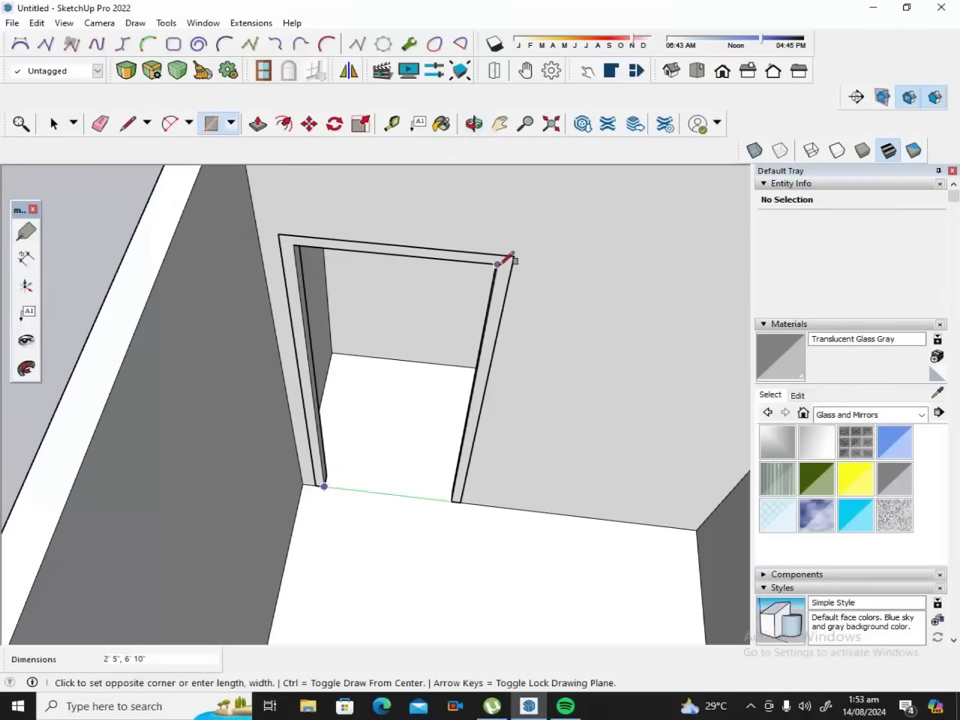
click(512, 259)
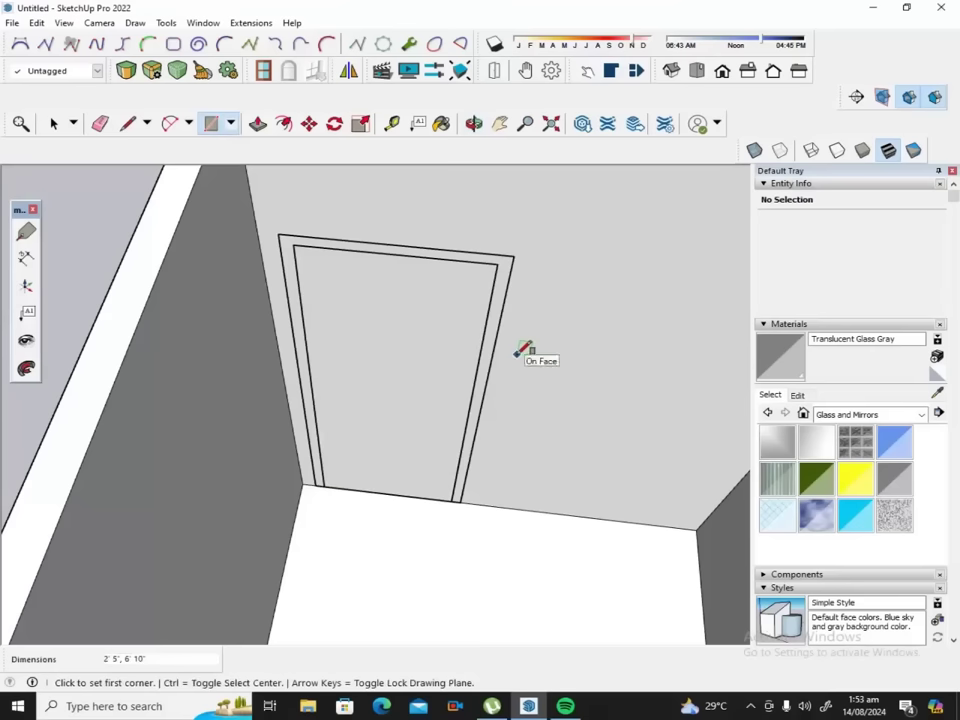
click(63, 120)
double_click(377, 317)
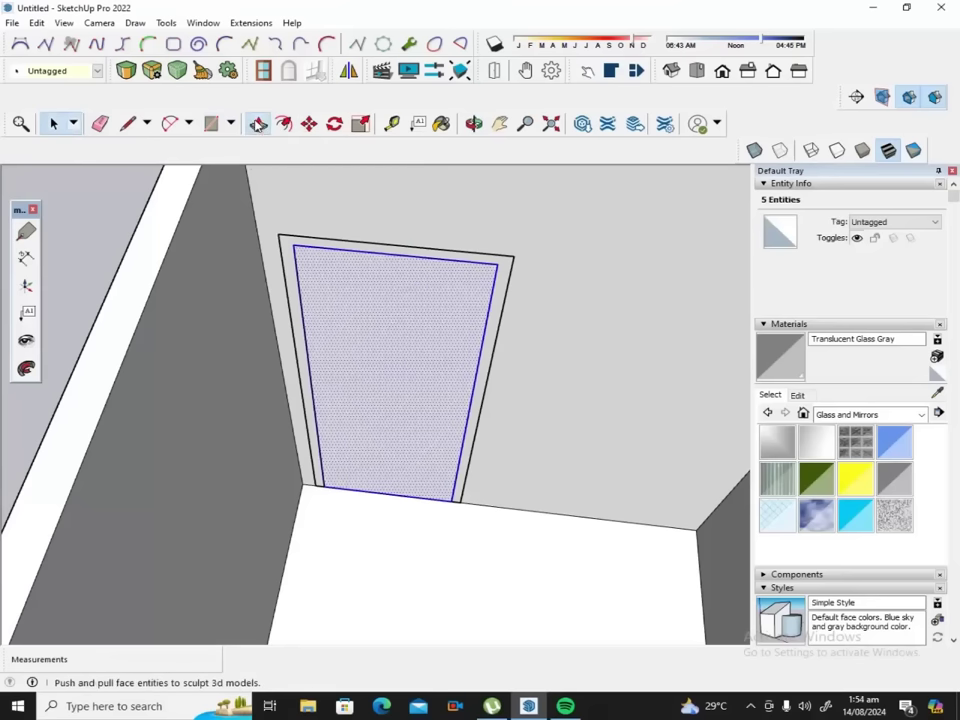
click(258, 123)
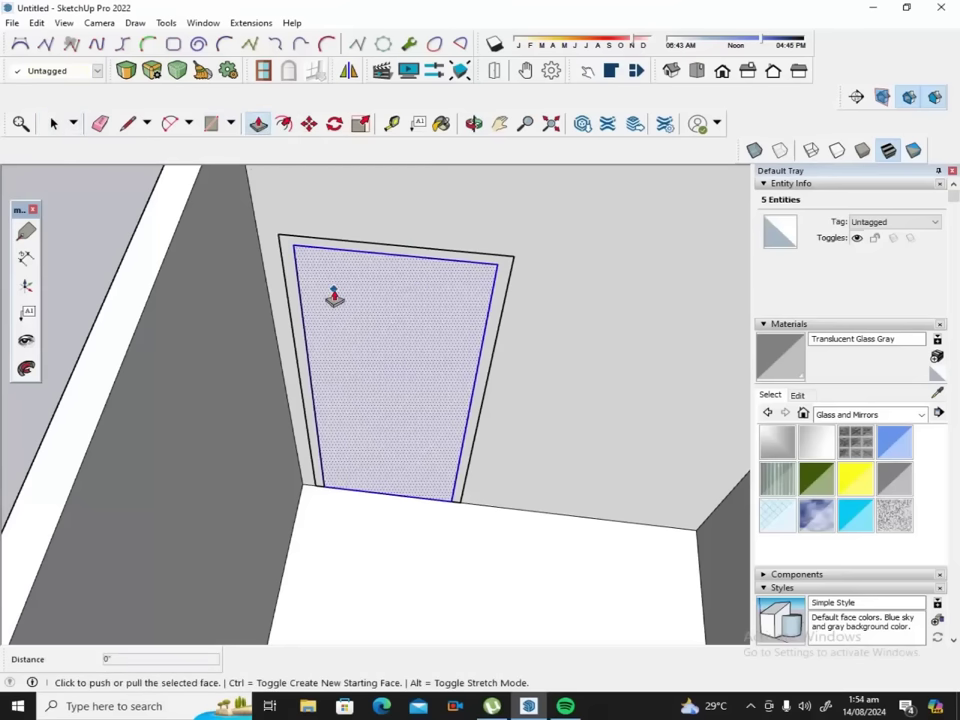
click(54, 123)
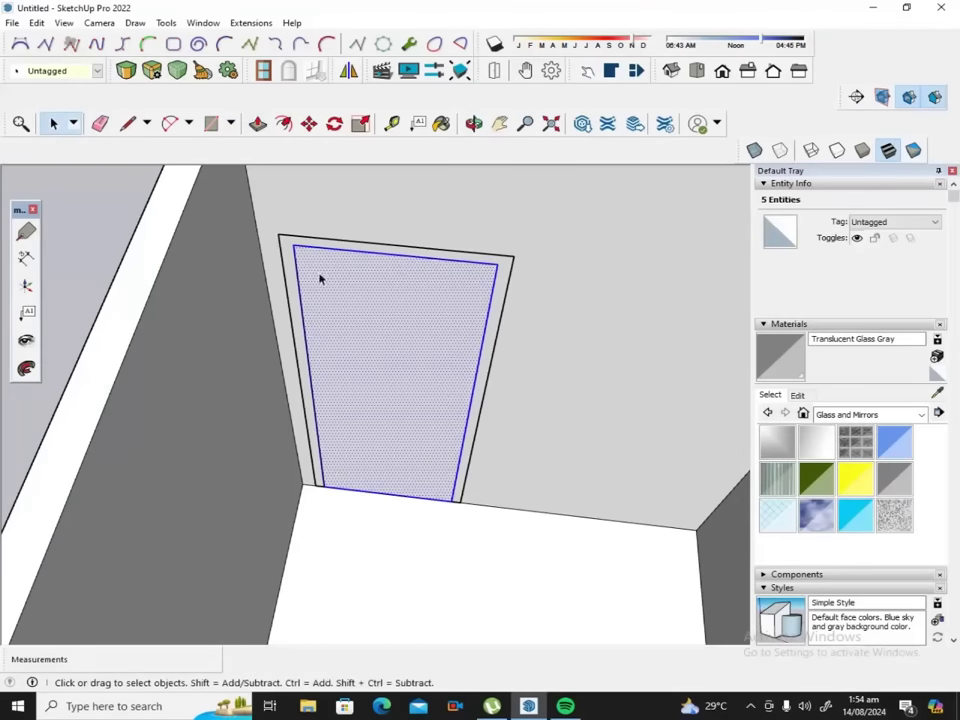
right_click(340, 296)
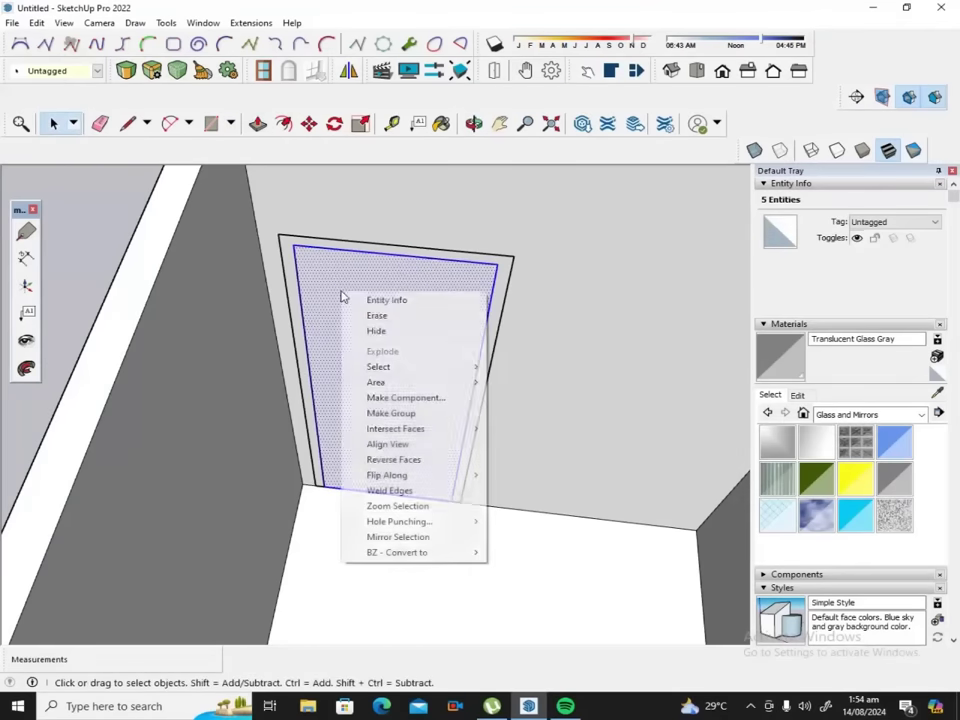
click(398, 413)
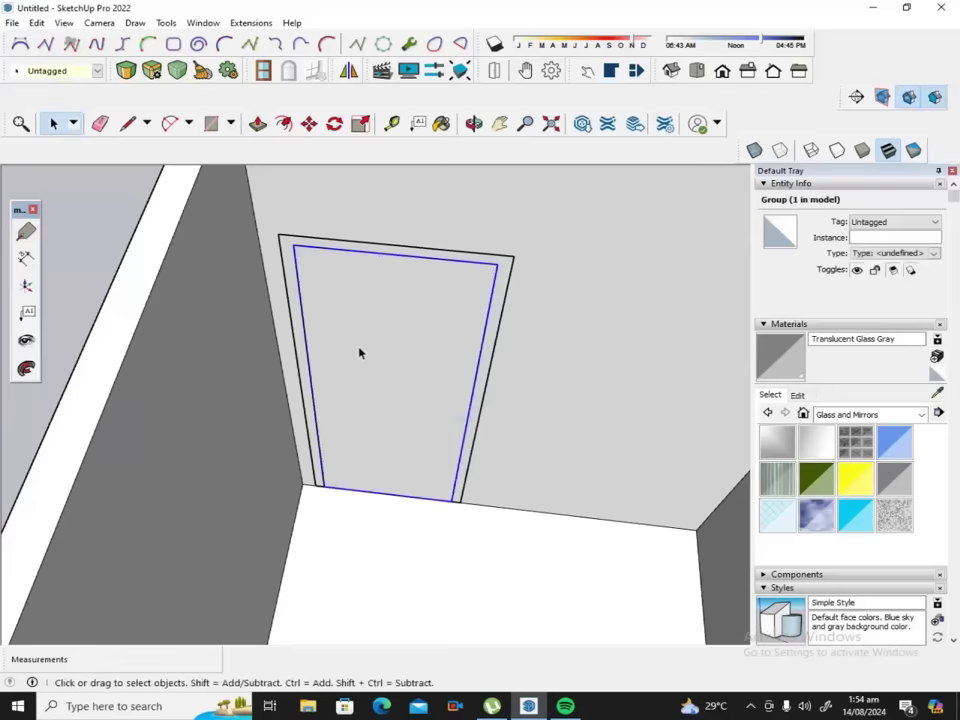
Inside the group, push/pull the door face into a 2-inch-thick slab.
double_click(360, 352)
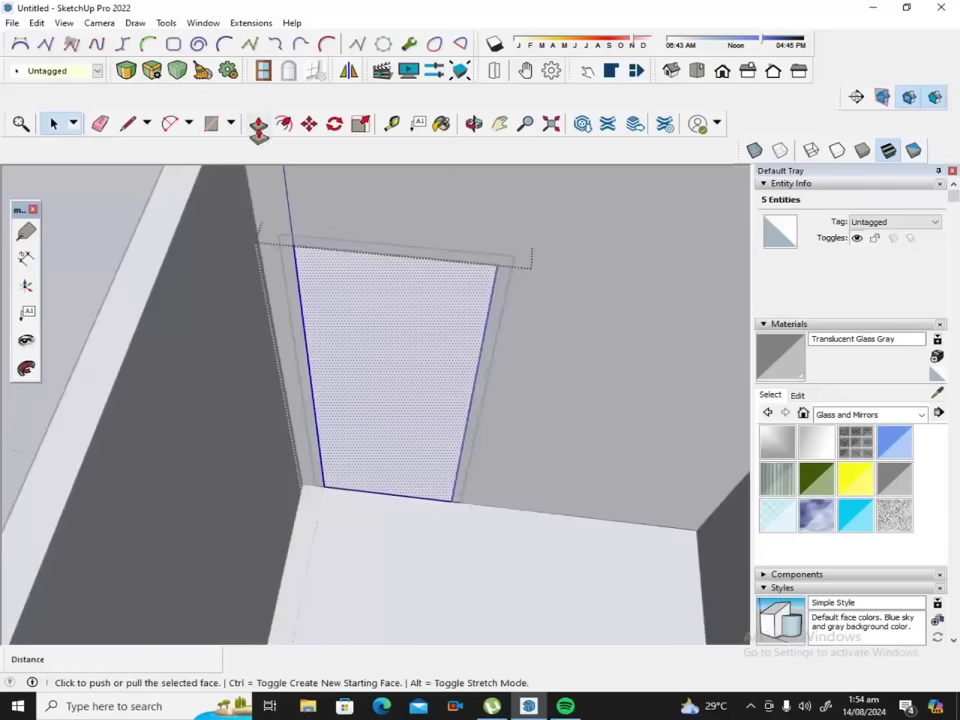
click(257, 123)
click(345, 309)
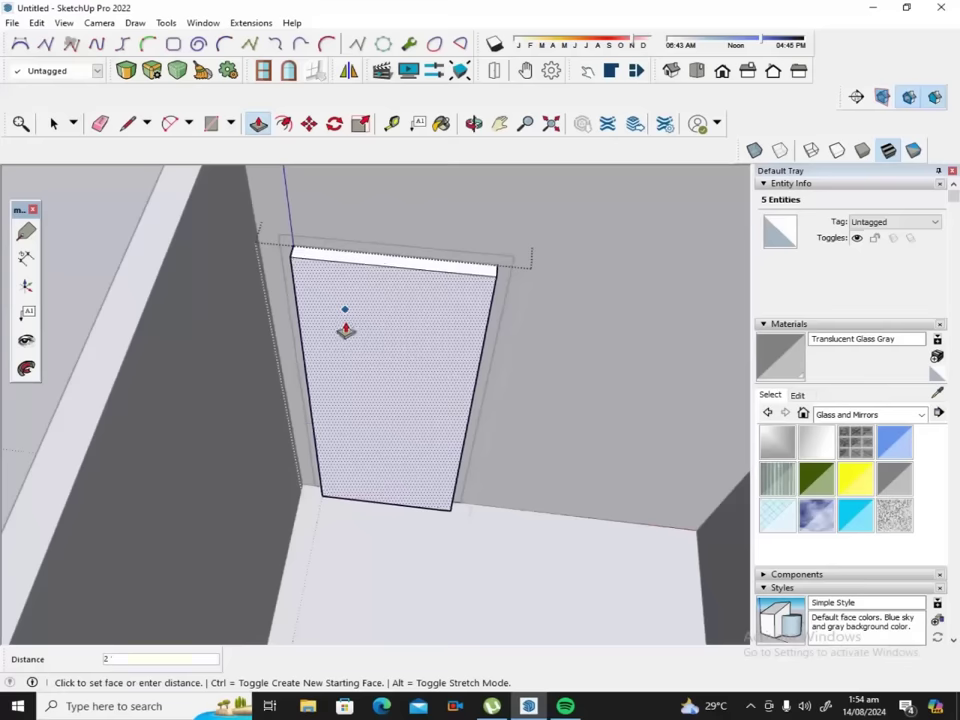
key(Return)
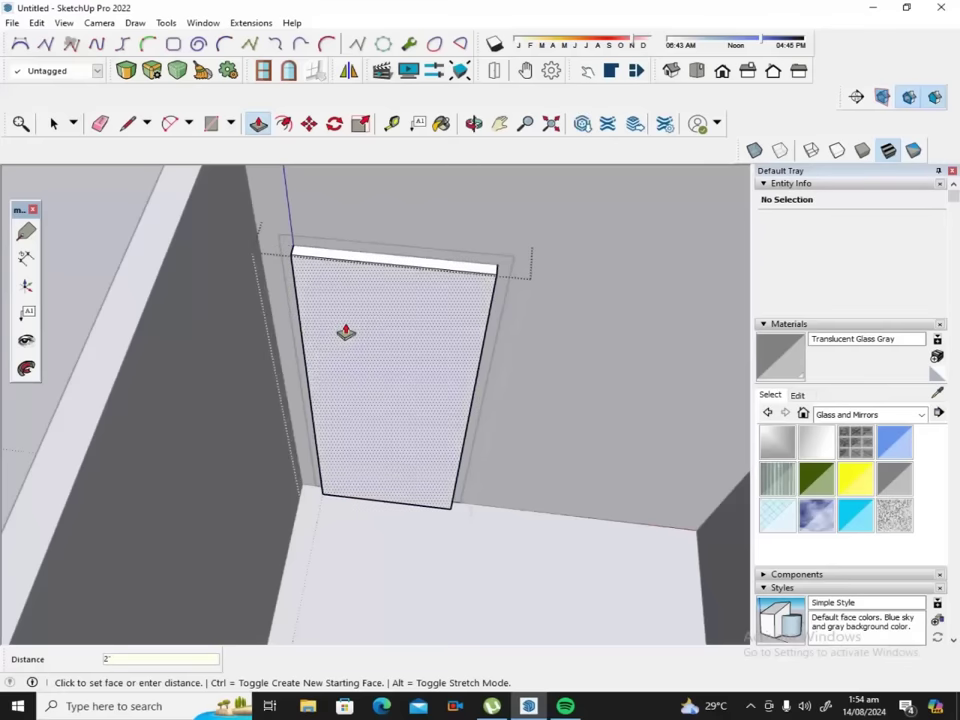
click(53, 123)
double_click(395, 322)
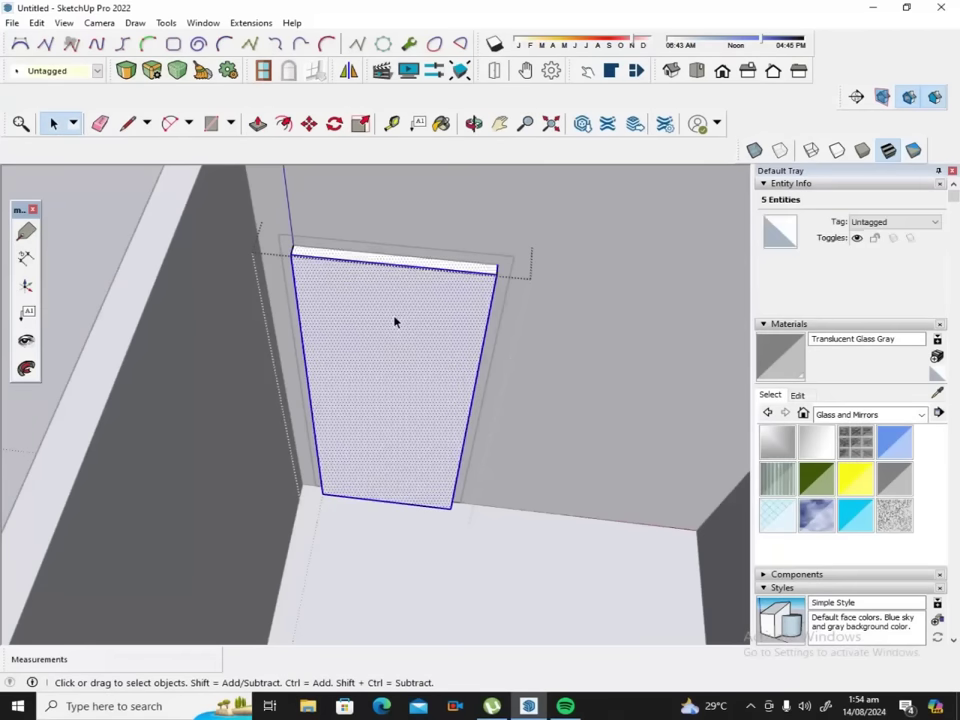
Move the glass panel so its corner snaps to the top of the door frame.
scroll(393, 320, up, 2)
scroll(349, 264, up, 2)
scroll(270, 231, up, 2)
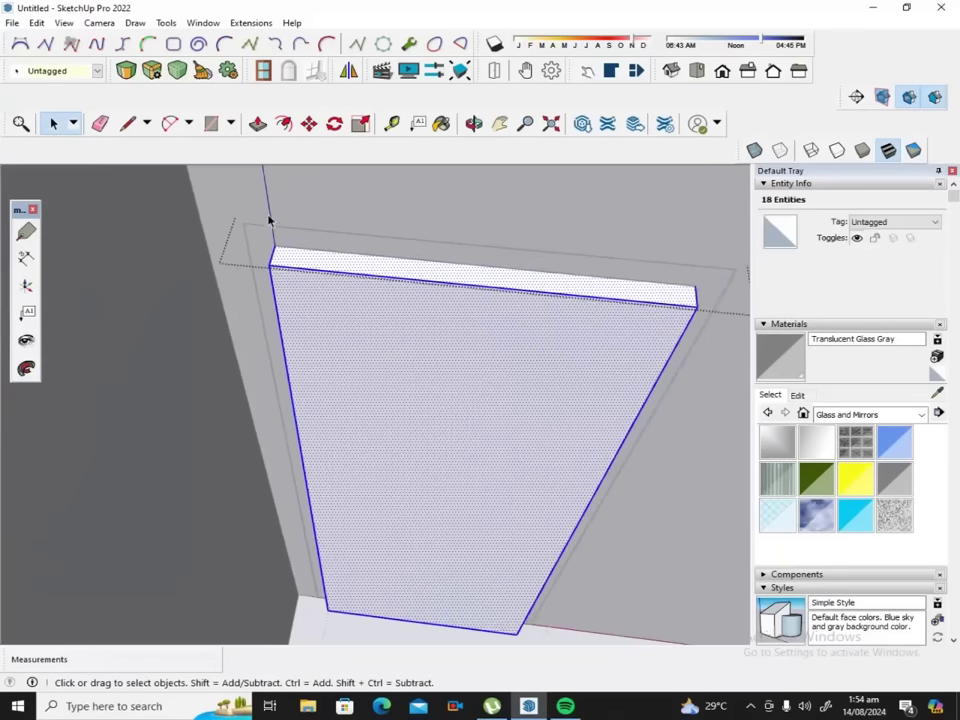
click(309, 123)
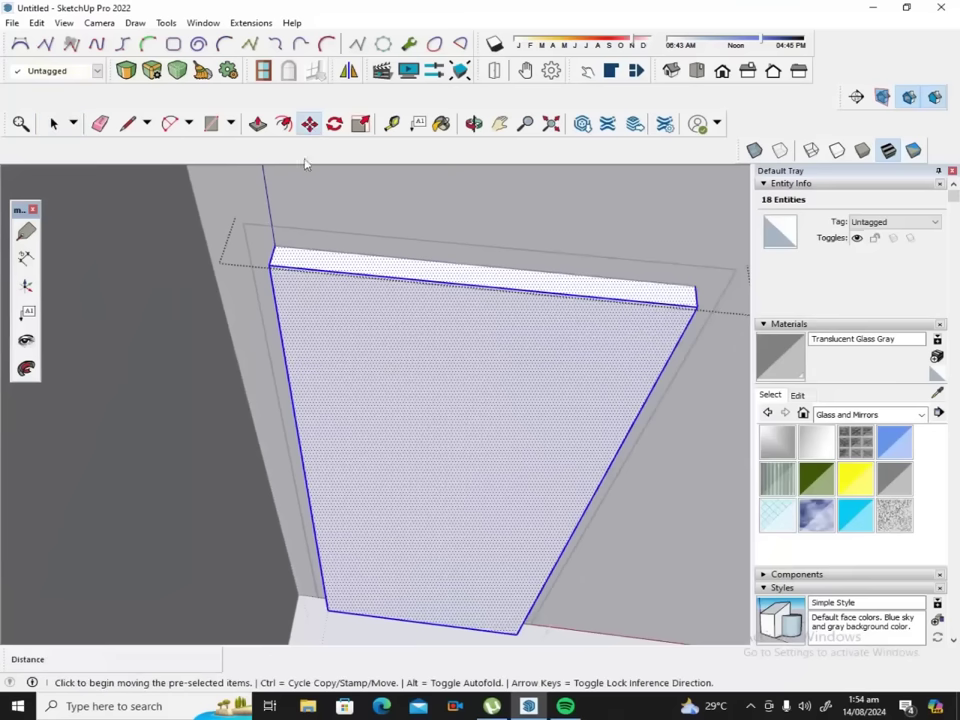
click(269, 268)
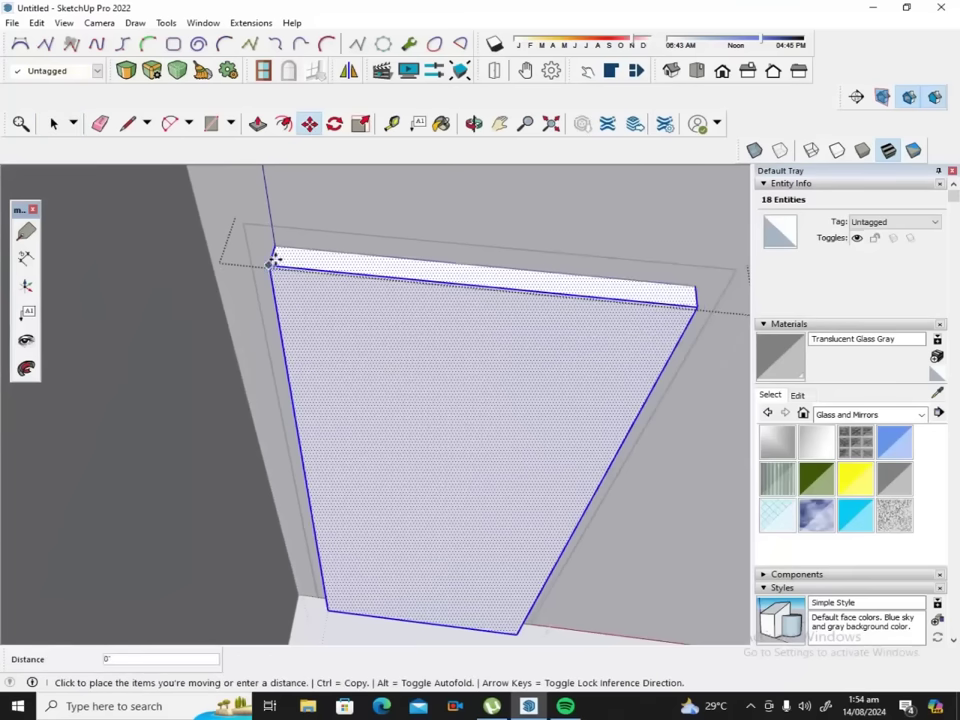
click(273, 240)
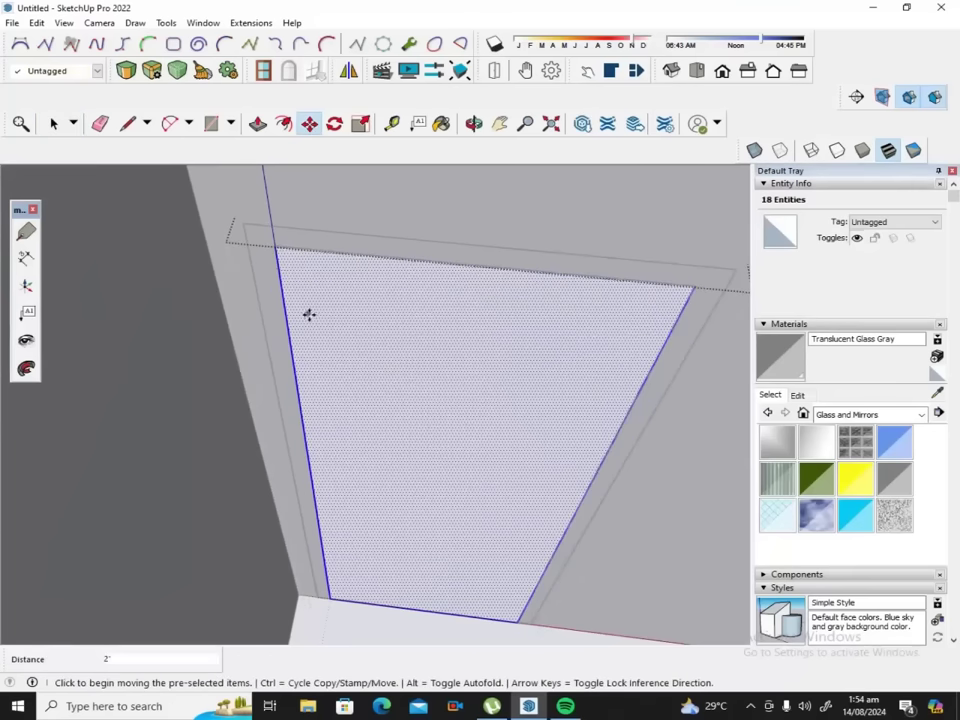
Nudge the glass panel a further 1 inch to seat it in the frame.
scroll(347, 625, up, 2)
scroll(340, 600, up, 1)
scroll(330, 570, up, 1)
scroll(315, 558, up, 1)
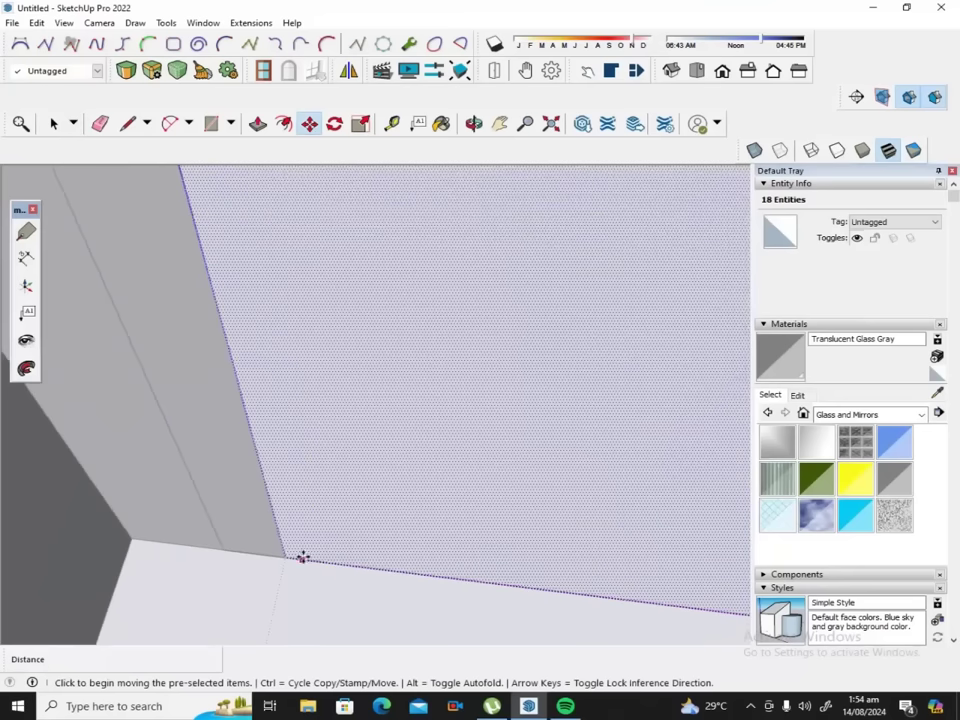
click(285, 560)
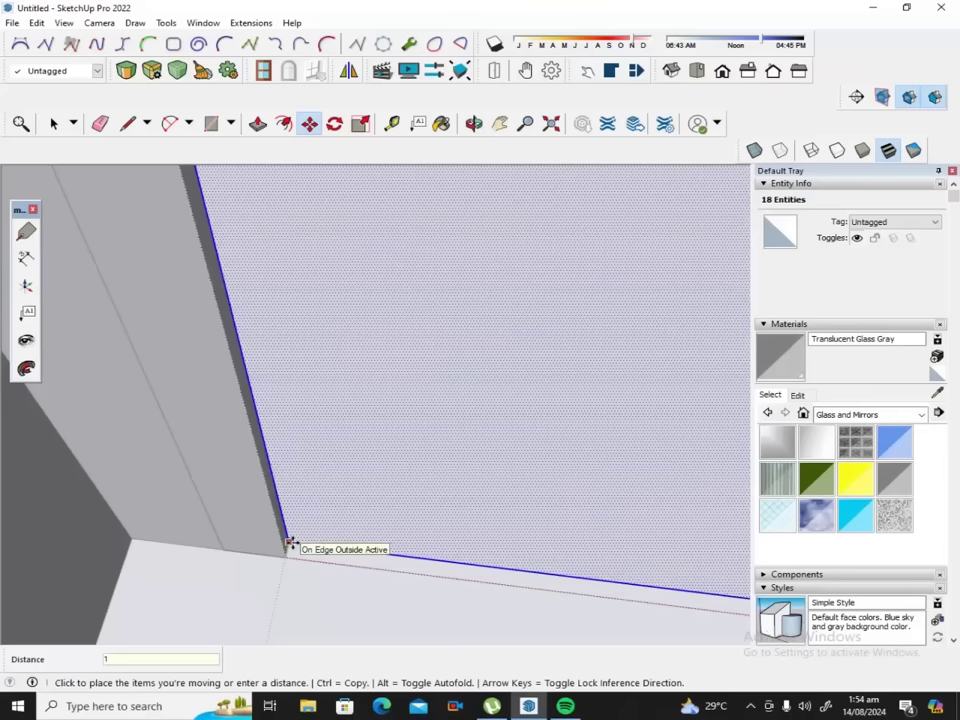
text(1)
key(Return)
scroll(292, 545, down, 1)
scroll(292, 545, down, 2)
scroll(292, 545, down, 2)
scroll(292, 545, down, 2)
scroll(292, 545, down, 2)
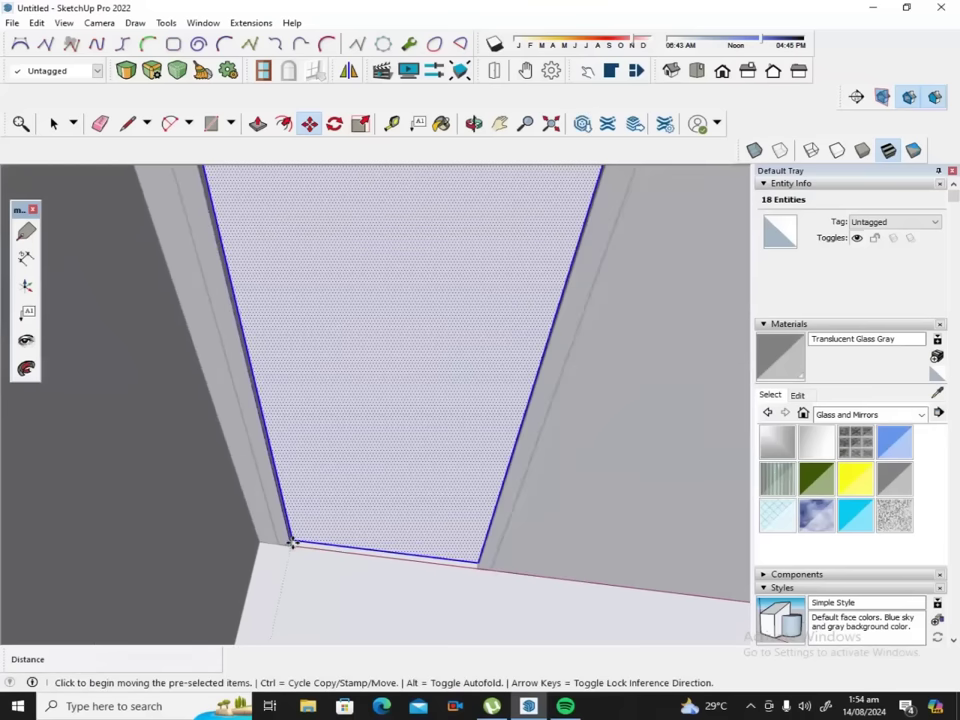
key(t)
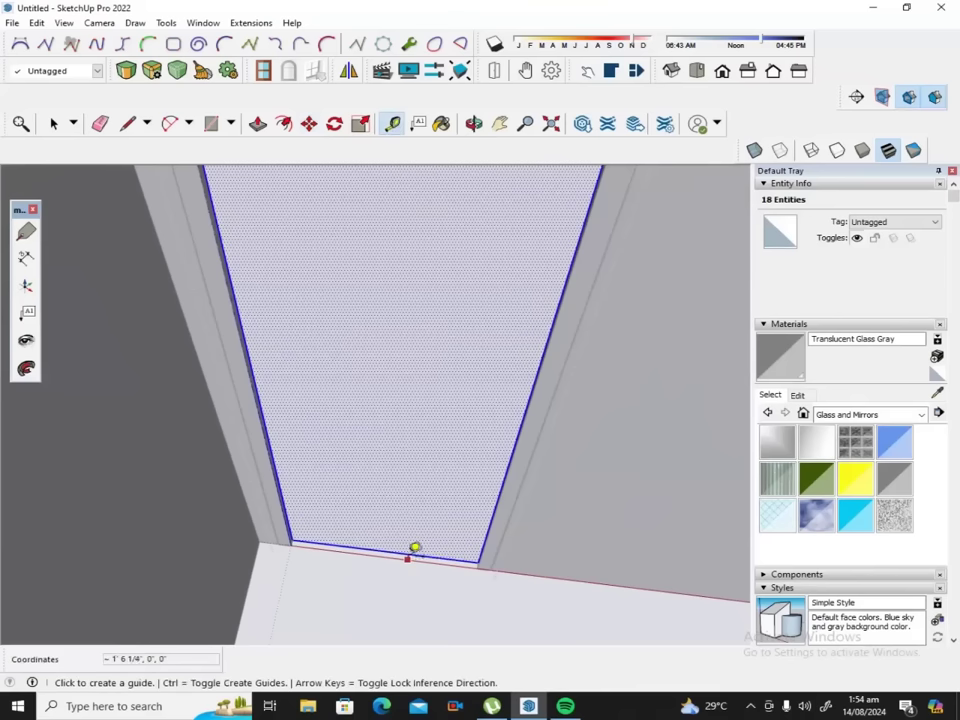
Place a Tape Measure guide 3 above the glass door's bottom edge.
click(410, 552)
text(3)
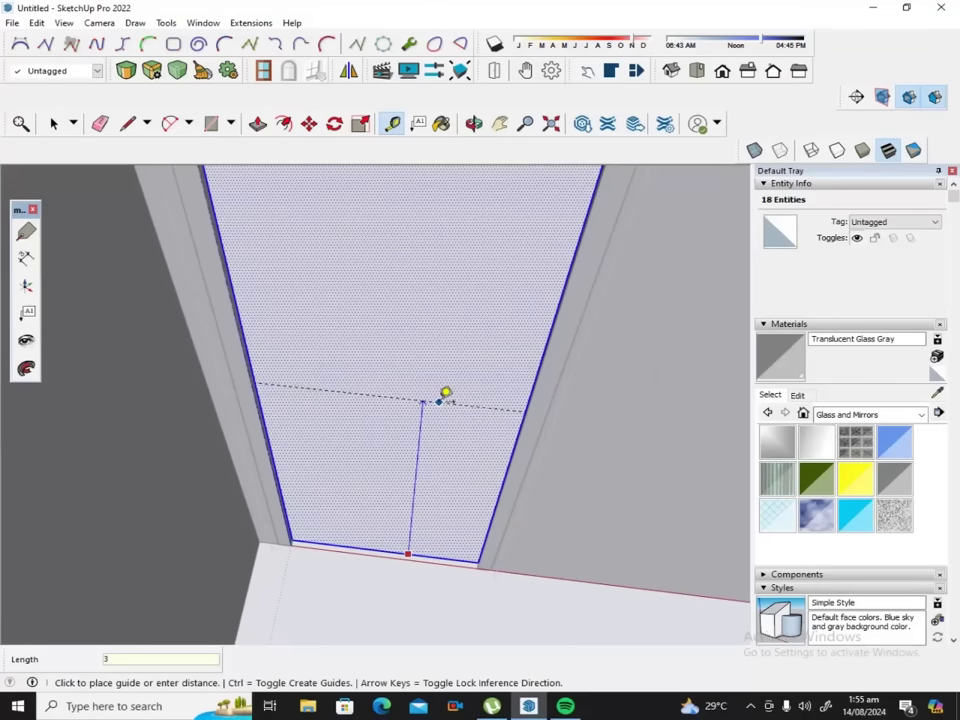
key(Return)
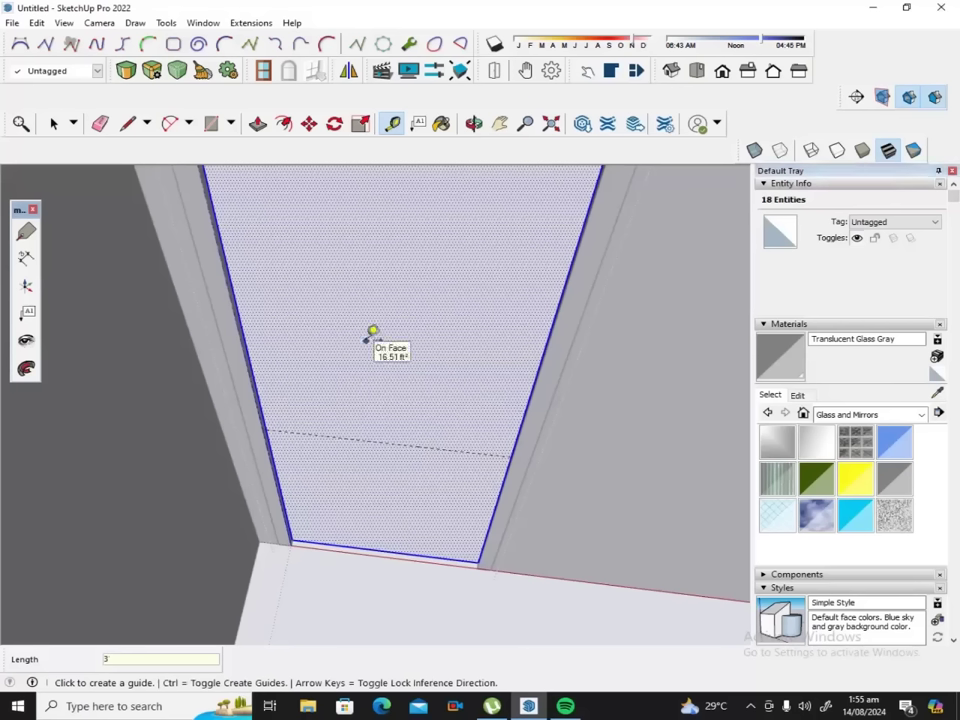
Import the Cylindrical+Door+Knob model file from the download folder.
click(12, 24)
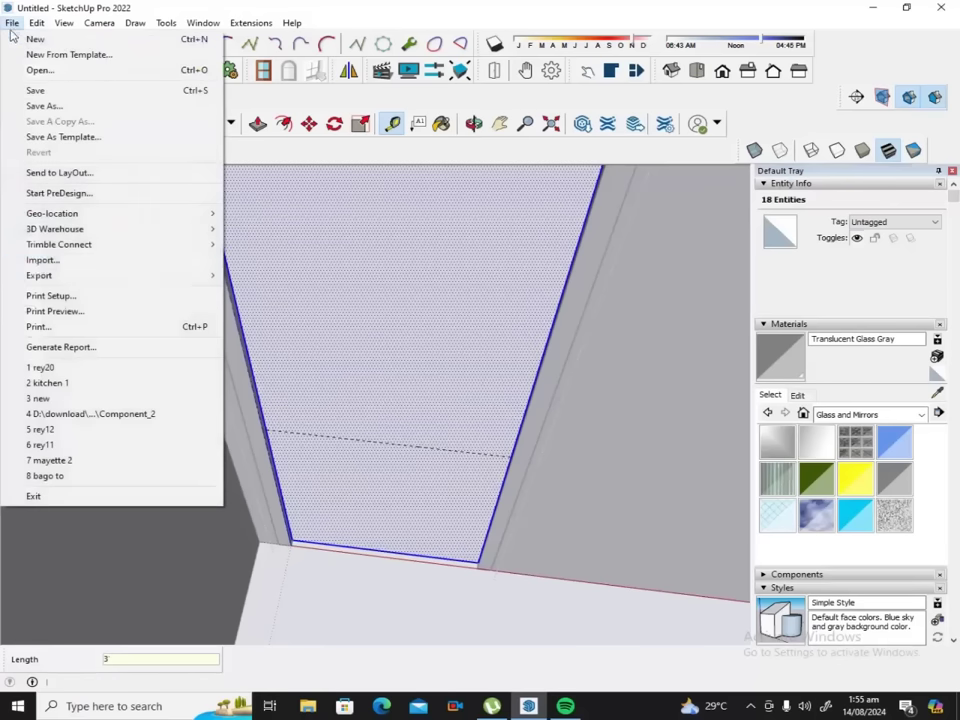
click(40, 262)
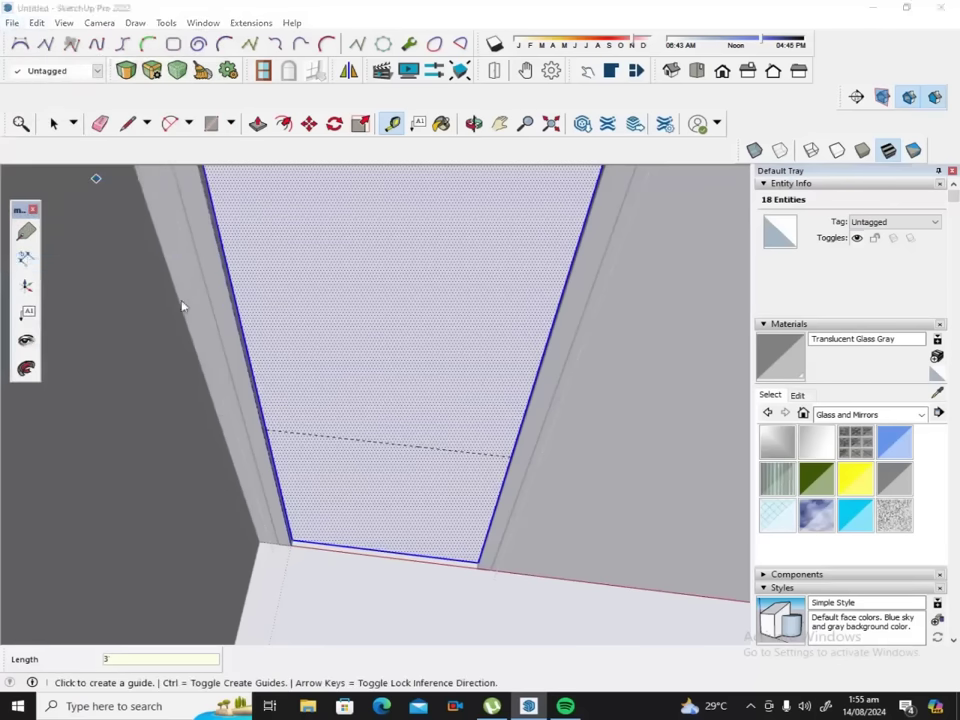
scroll(182, 306, down, 3)
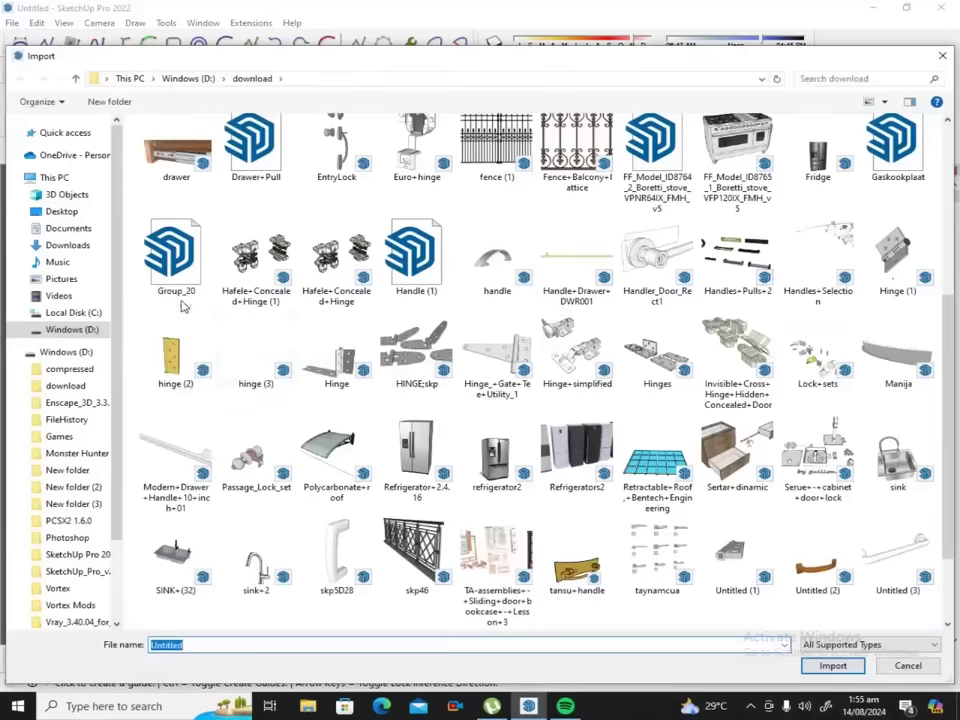
scroll(650, 245, up, 3)
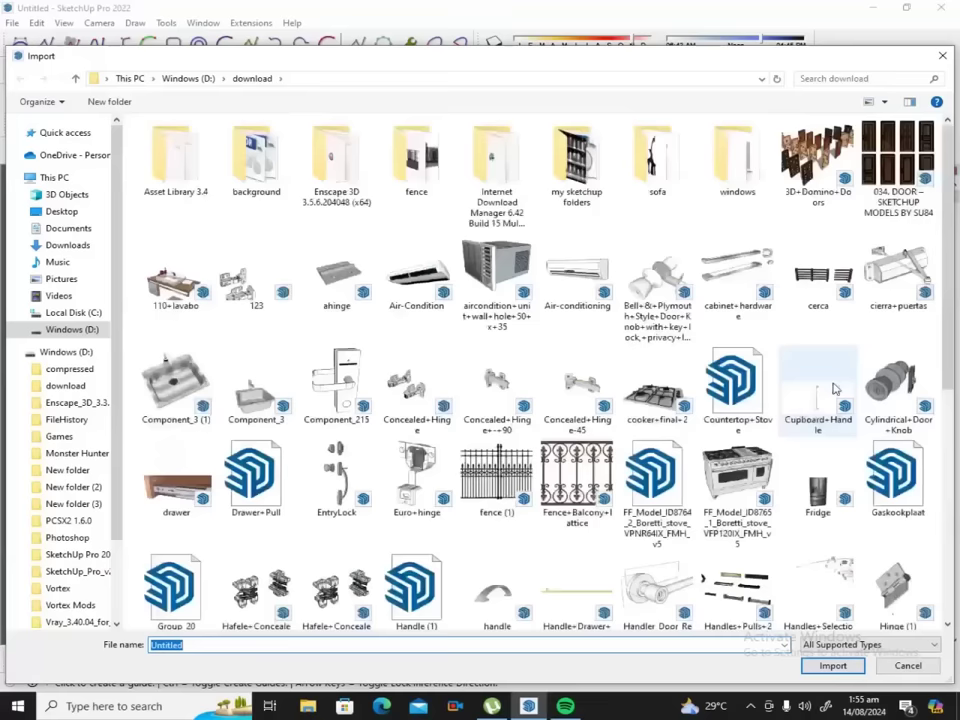
click(885, 362)
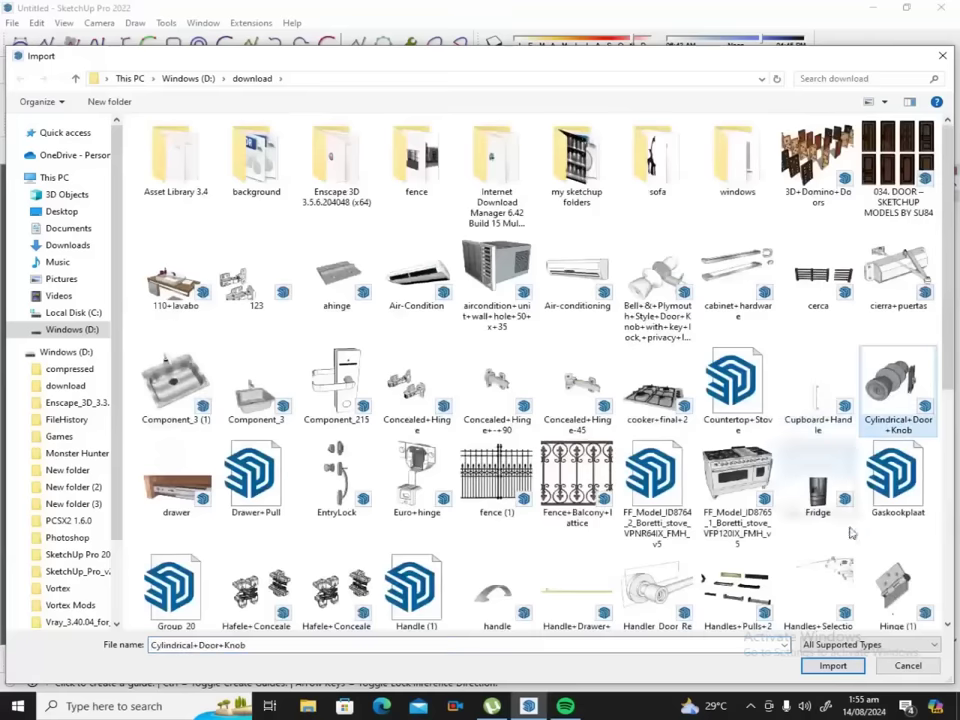
click(832, 671)
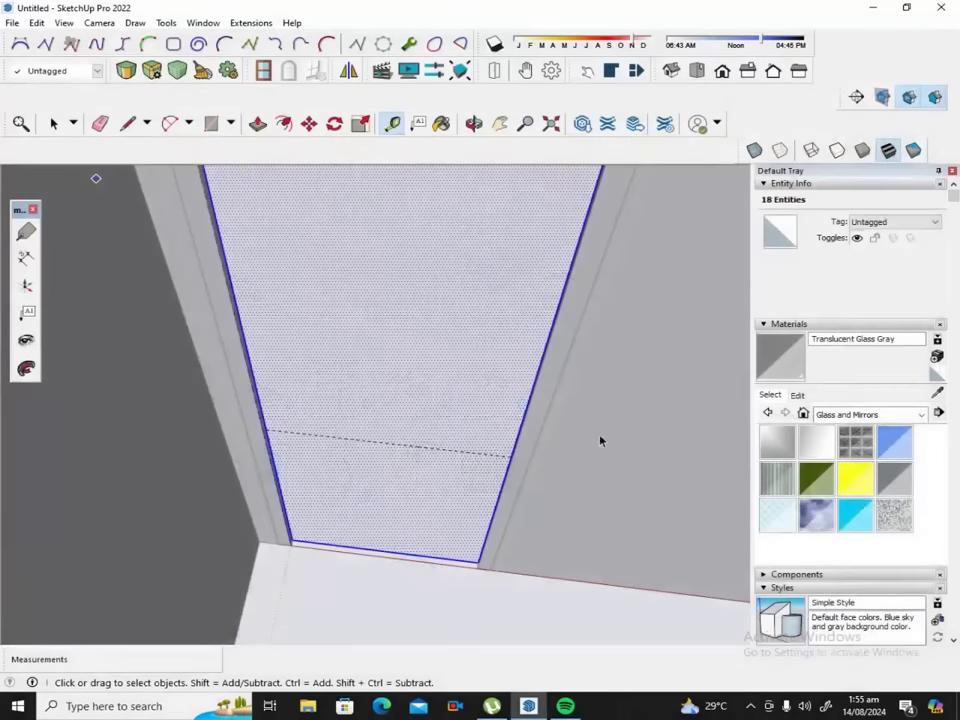
Drop the imported knob into the model beside the glass door.
click(478, 494)
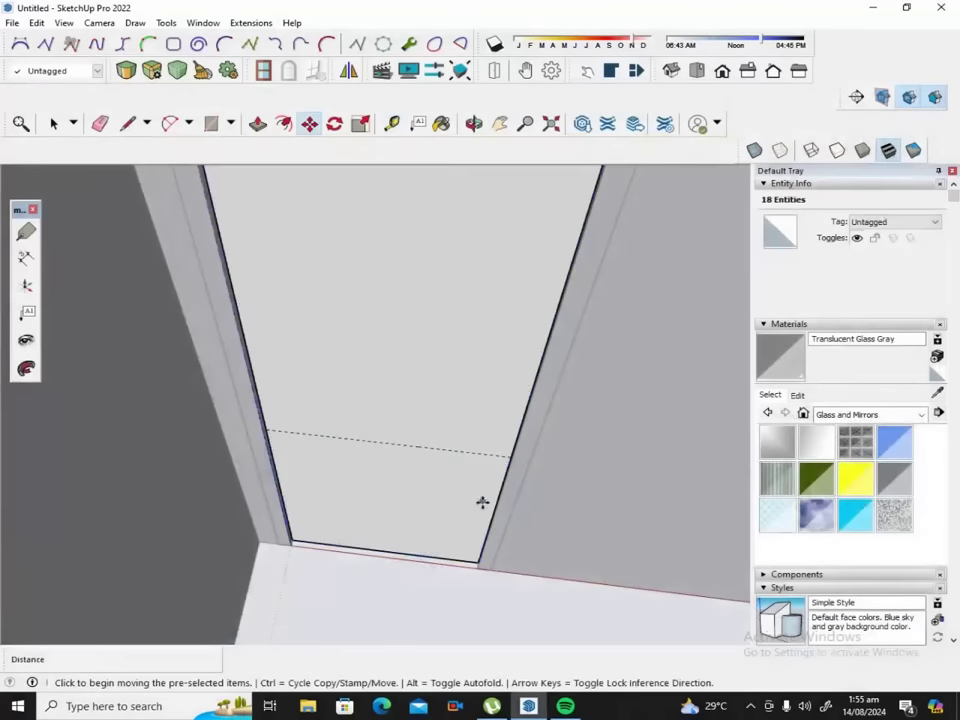
click(428, 608)
key(Escape)
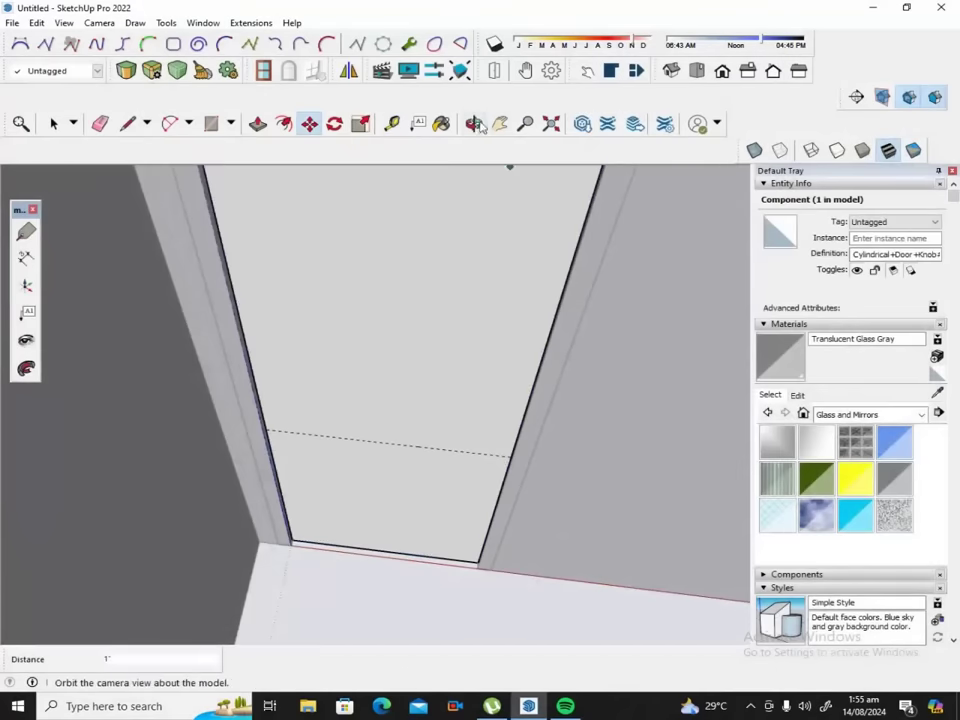
click(474, 123)
mouse_move(561, 328)
mouse_down()
mouse_move(484, 373)
mouse_move(391, 459)
mouse_move(369, 441)
mouse_move(339, 458)
mouse_up()
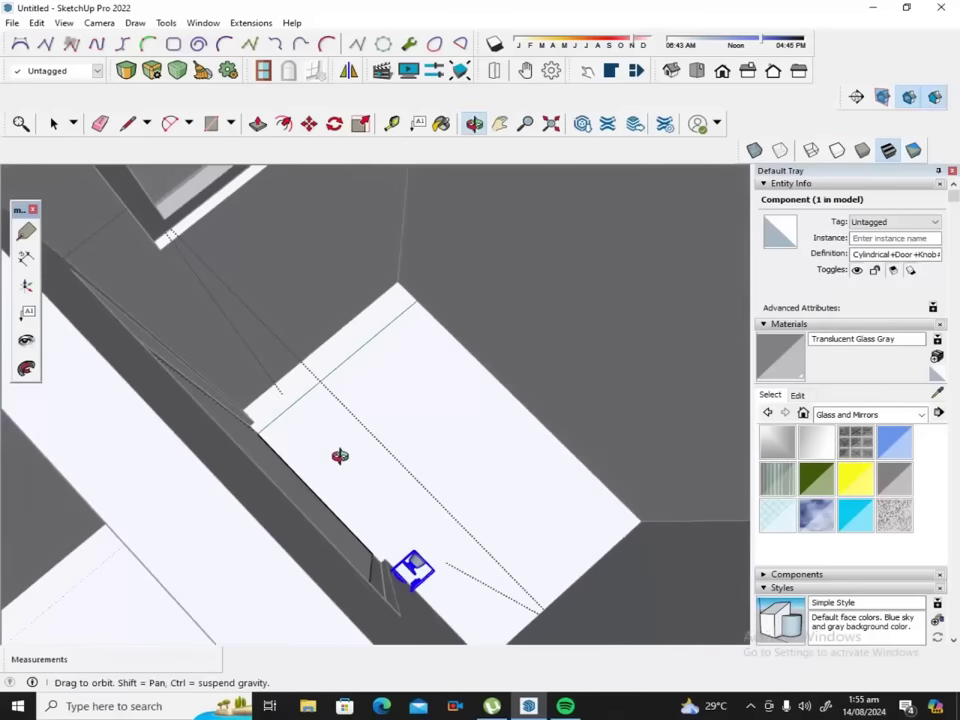
Move the knob up to the glass door's upper corner.
click(309, 123)
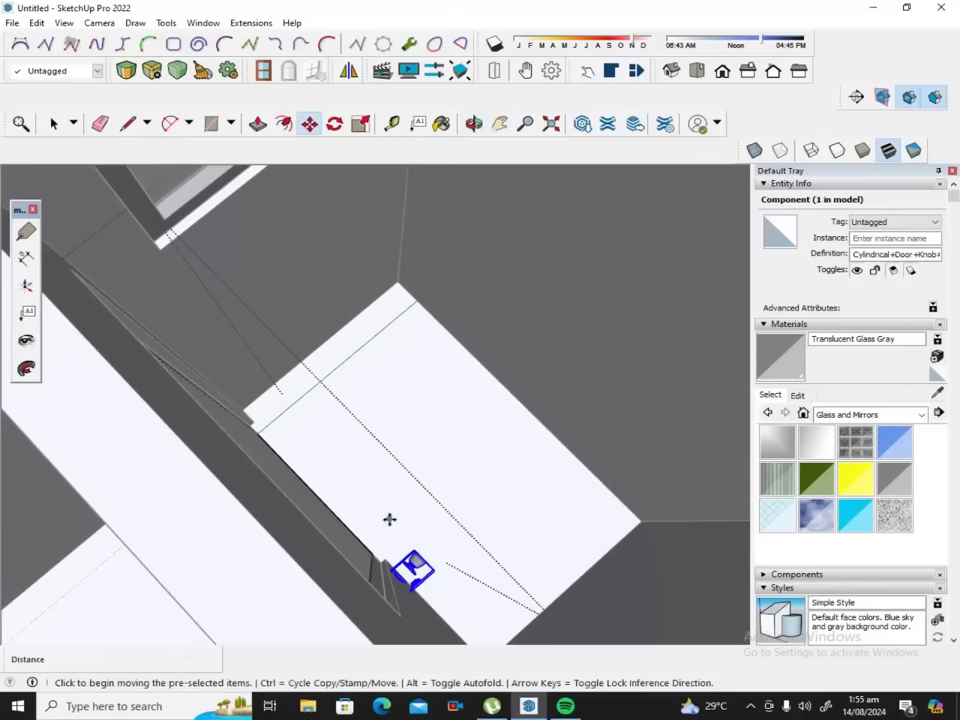
click(416, 560)
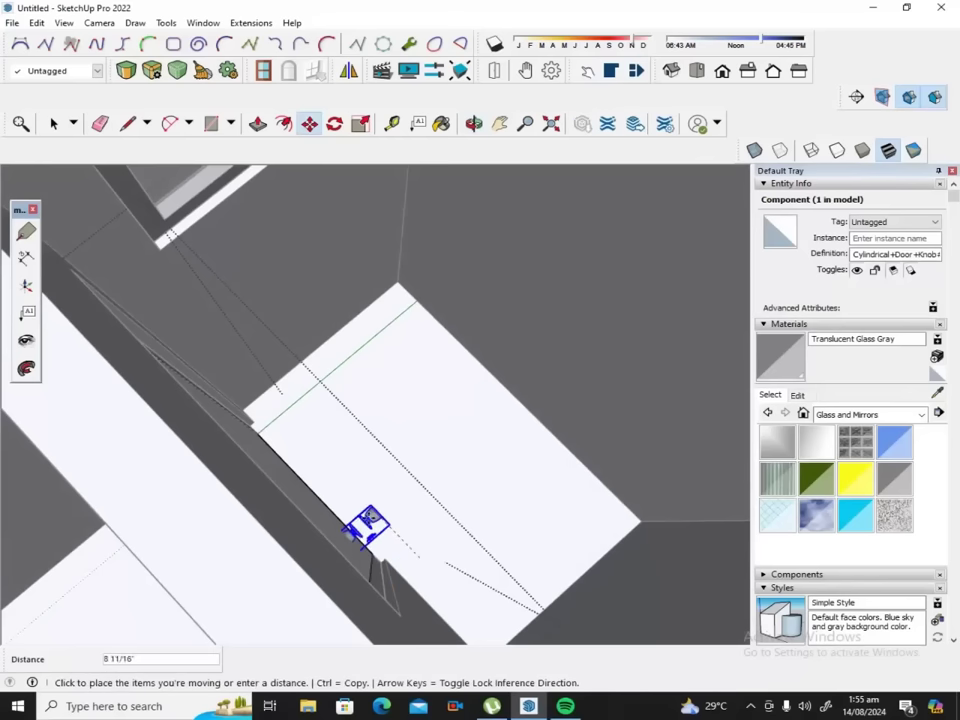
click(399, 187)
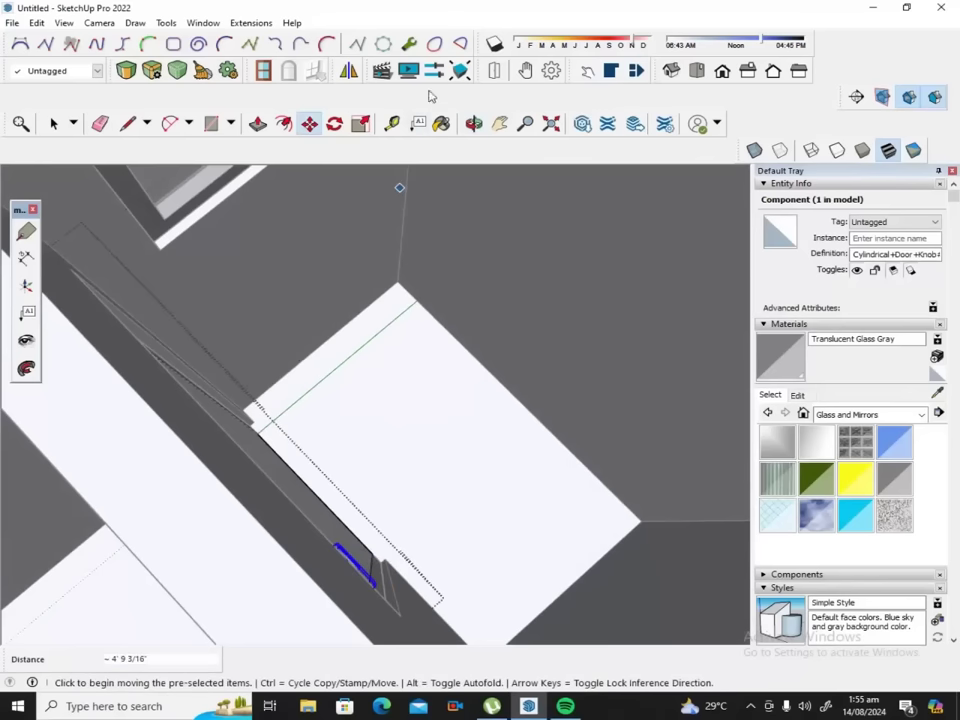
click(474, 123)
mouse_move(279, 411)
mouse_down()
mouse_move(409, 218)
mouse_move(435, 261)
mouse_move(426, 210)
mouse_move(435, 211)
mouse_up()
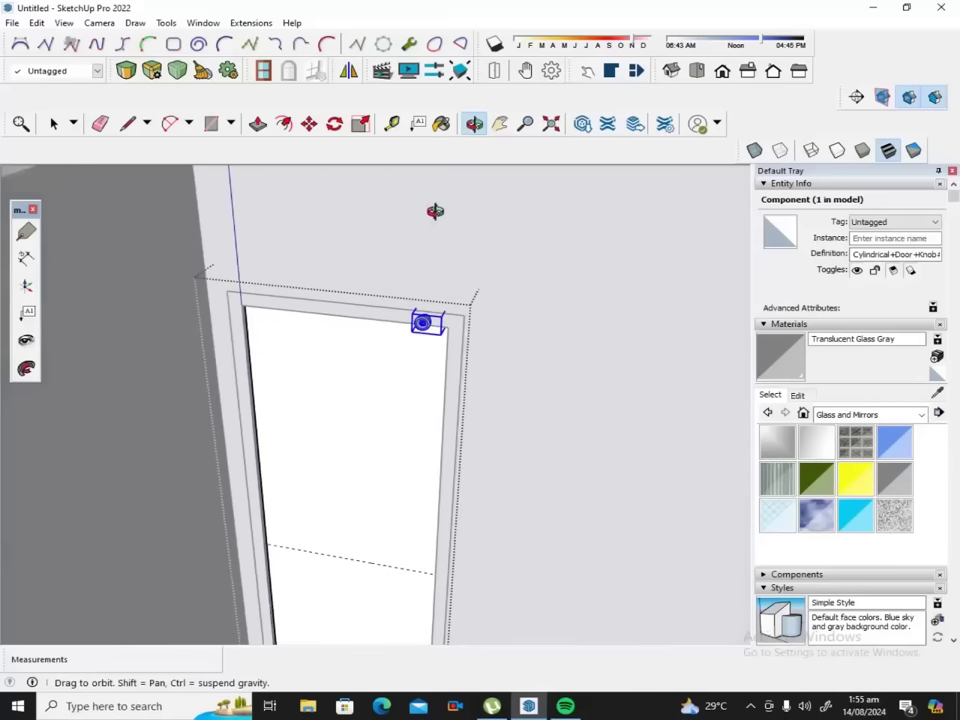
mouse_move(480, 512)
mouse_down()
mouse_move(491, 452)
mouse_move(493, 503)
mouse_up()
click(500, 123)
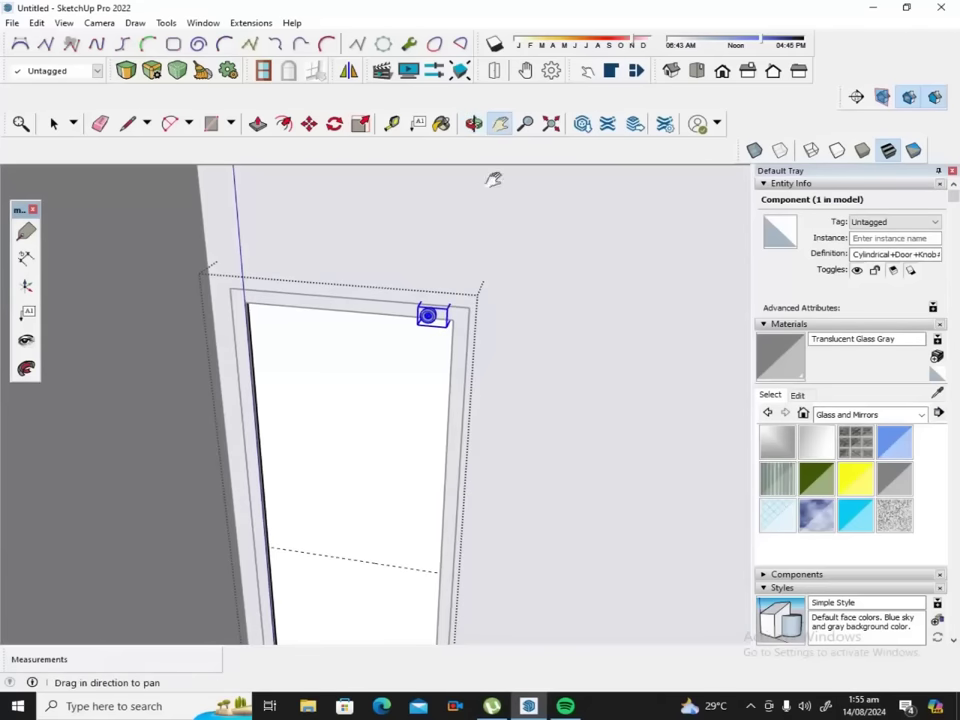
mouse_move(455, 435)
mouse_down()
mouse_move(450, 375)
mouse_move(452, 437)
mouse_up()
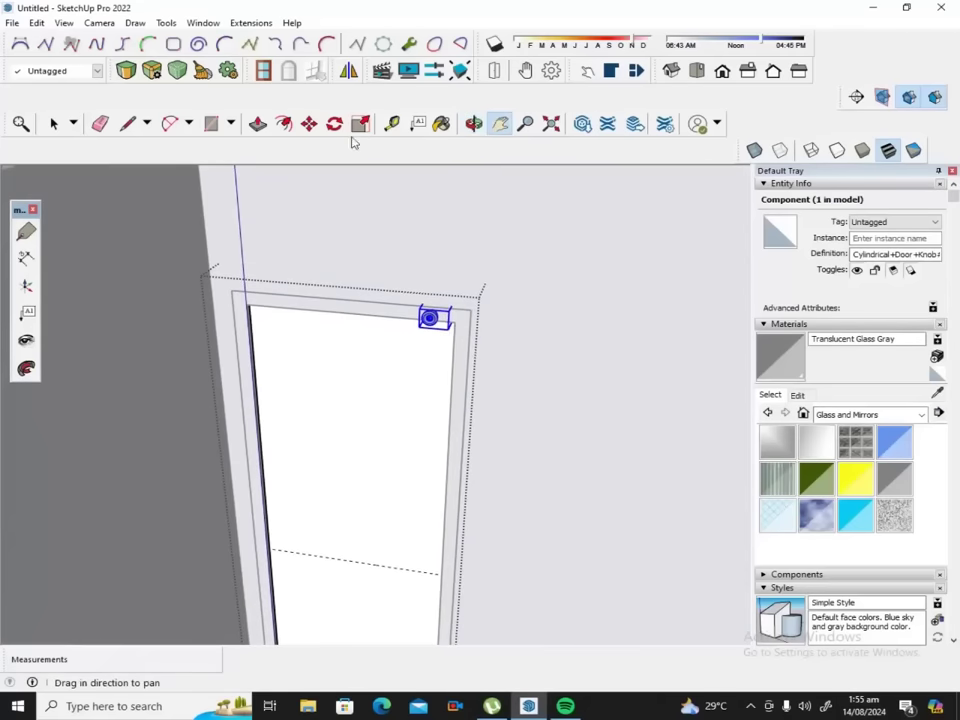
Bring the knob down onto the guide line at handle height against the door.
click(310, 124)
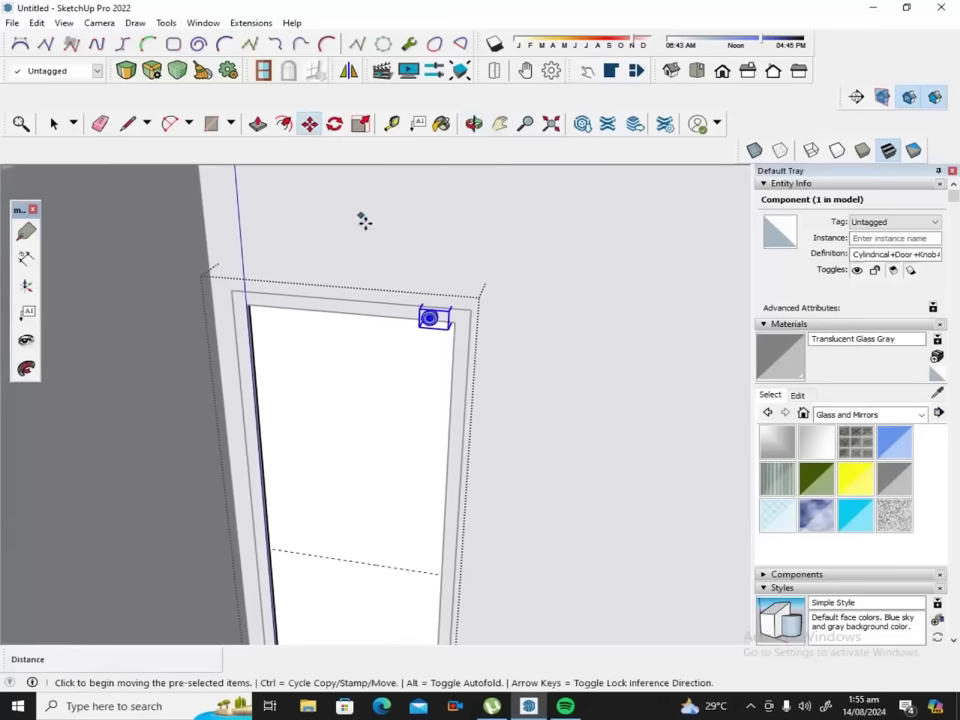
click(450, 334)
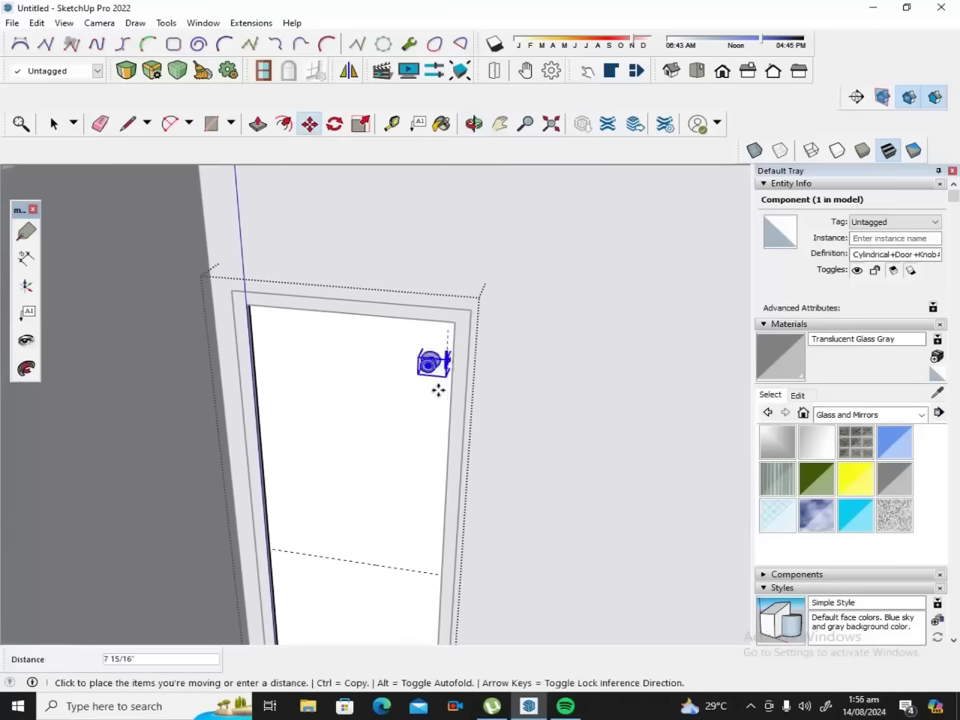
click(419, 581)
scroll(449, 603, up, 2)
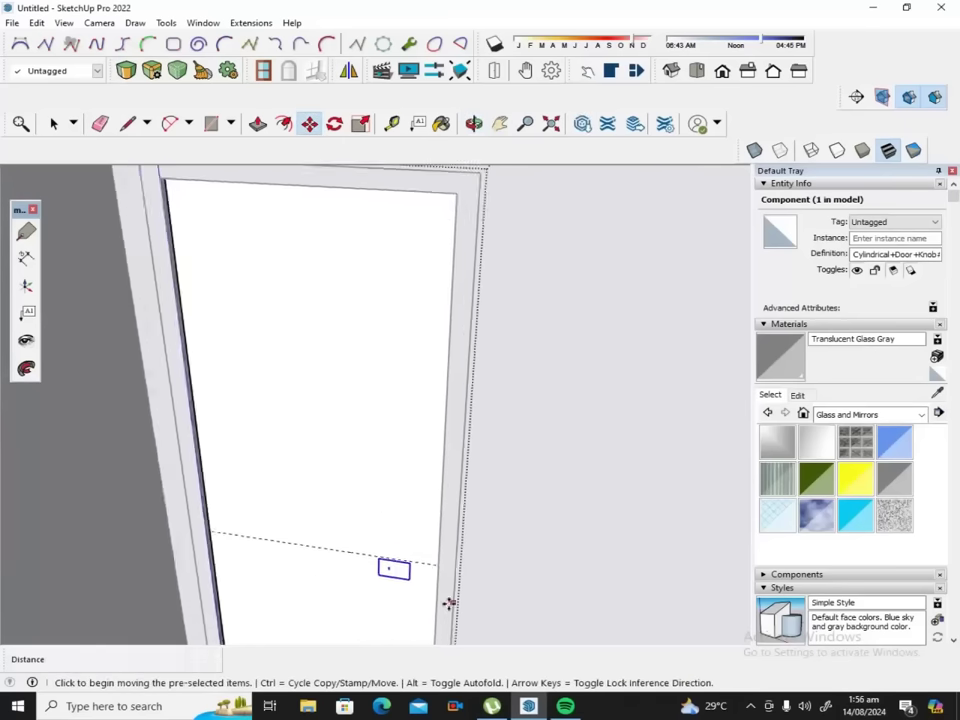
scroll(449, 603, up, 2)
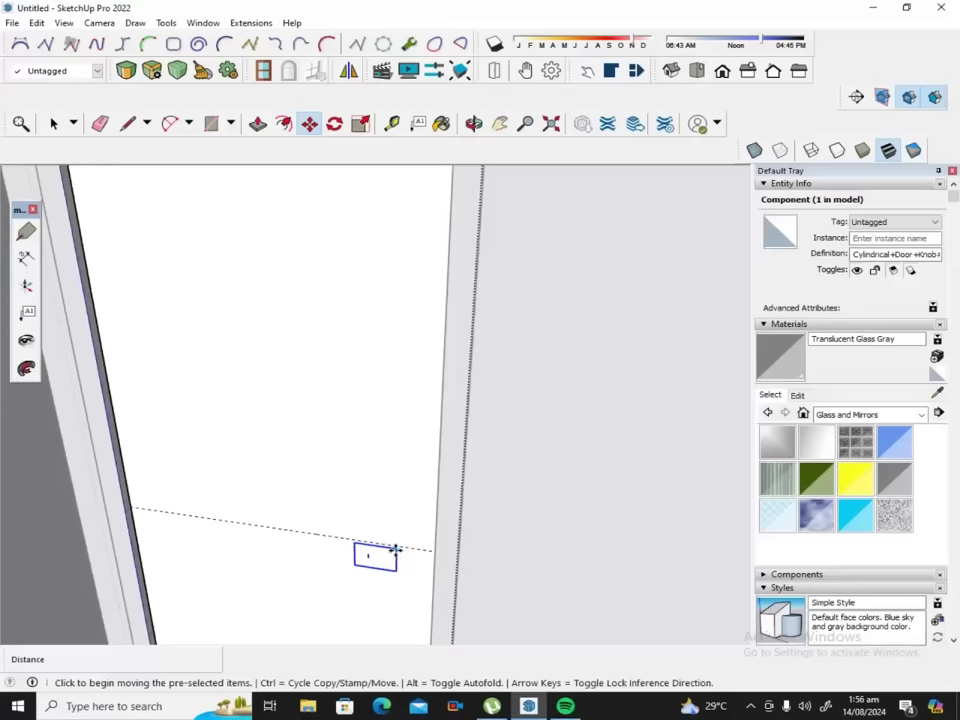
click(396, 550)
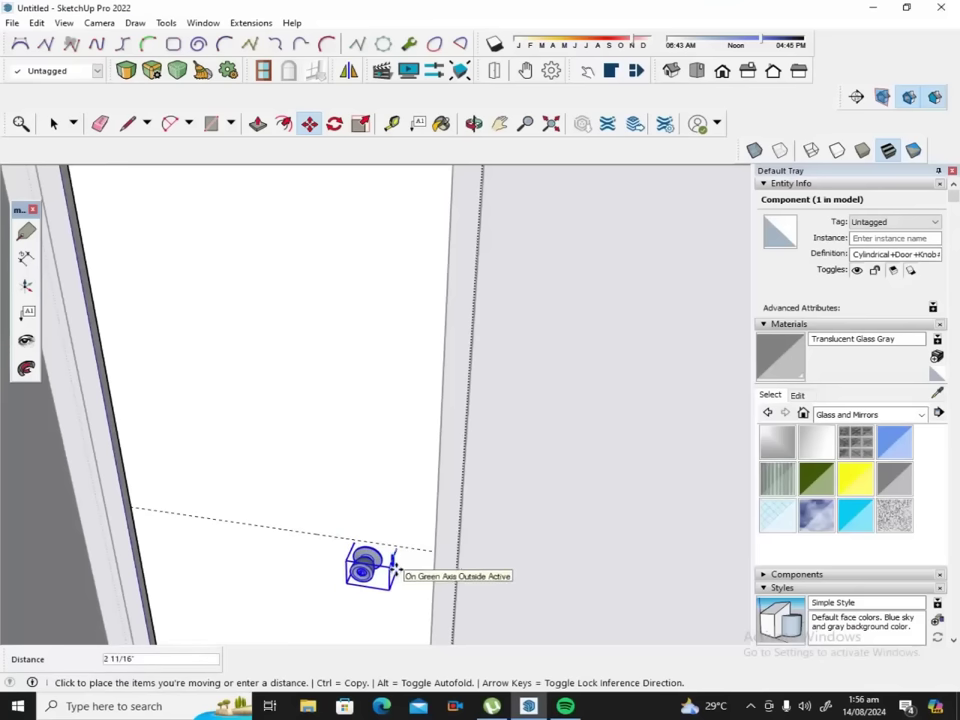
click(394, 566)
scroll(396, 546, up, 2)
scroll(396, 536, up, 2)
scroll(410, 545, up, 1)
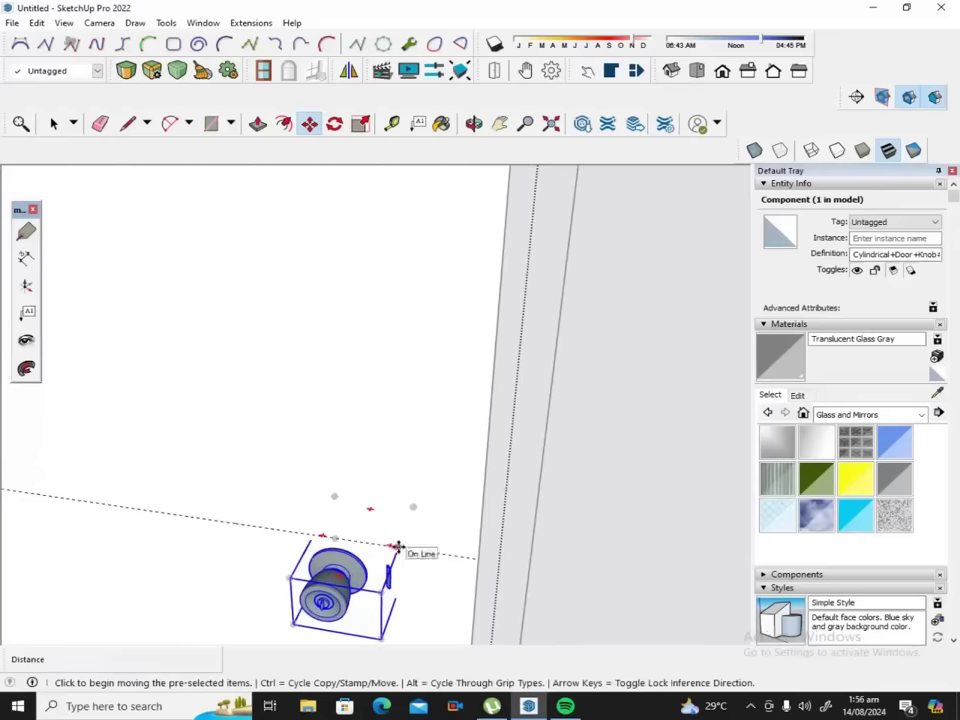
click(397, 546)
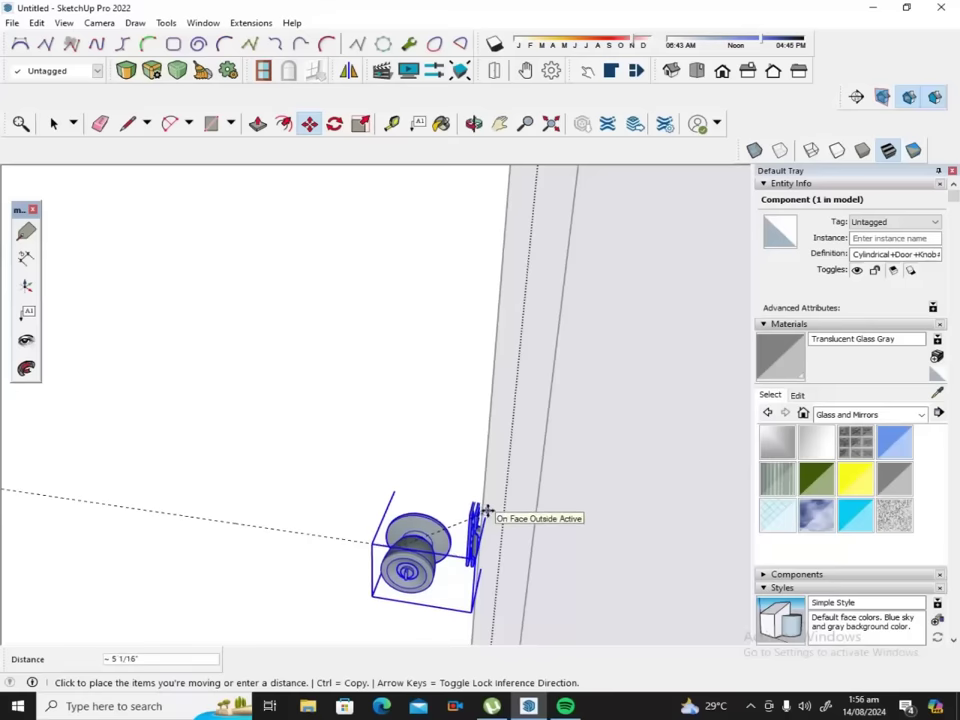
click(488, 503)
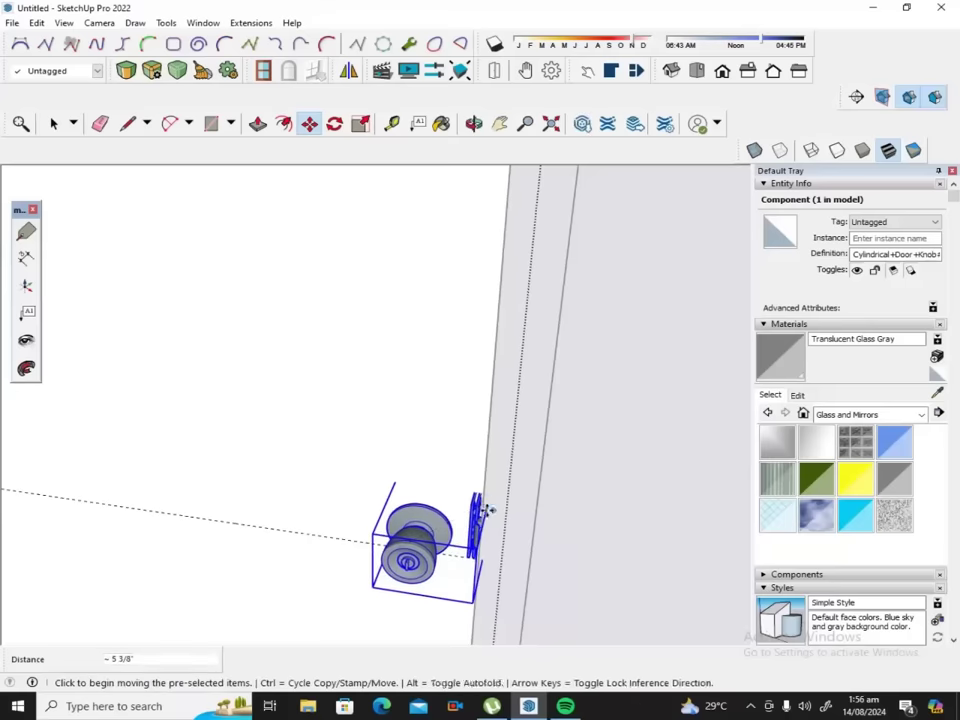
Move the knob by its endpoint so it sits flush with the door face.
click(474, 123)
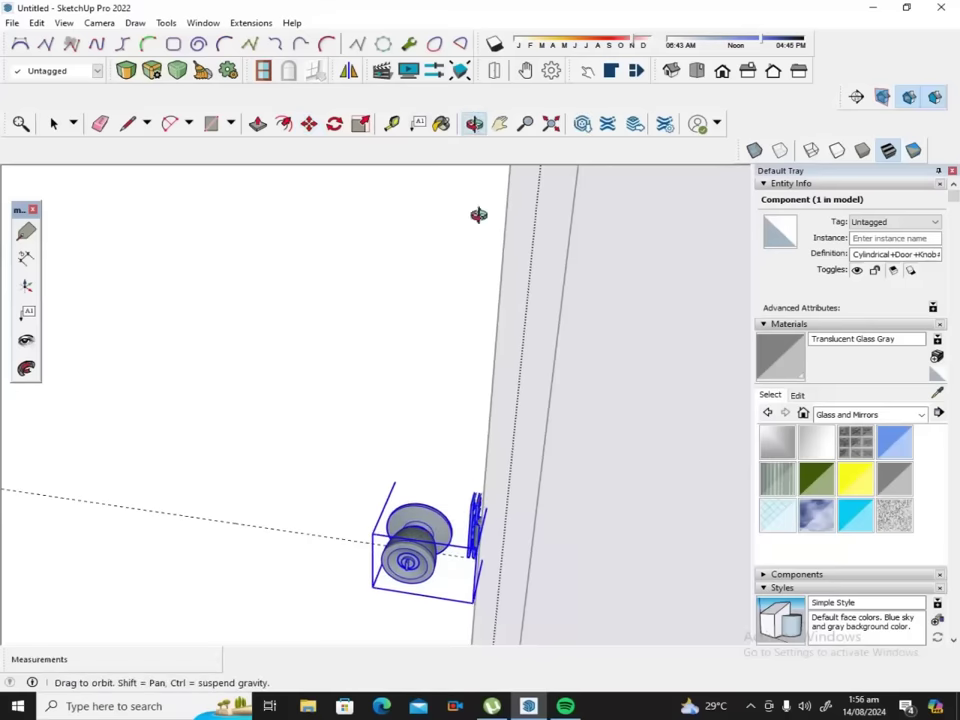
drag(489, 413, 374, 505)
mouse_move(507, 513)
mouse_down()
mouse_move(498, 509)
mouse_move(394, 583)
mouse_up()
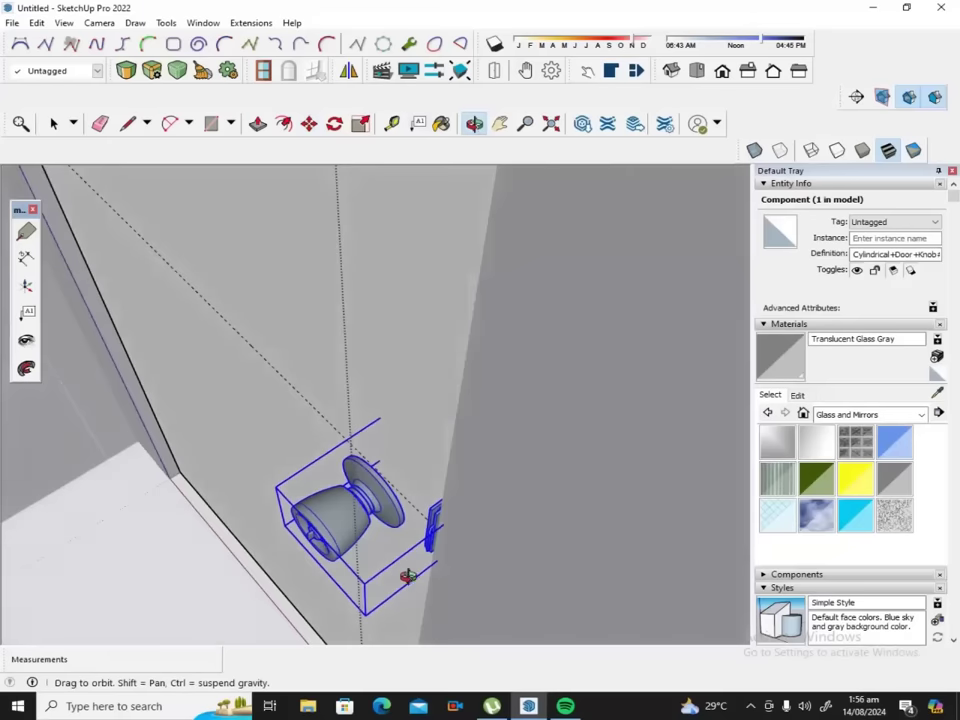
scroll(416, 495, up, 3)
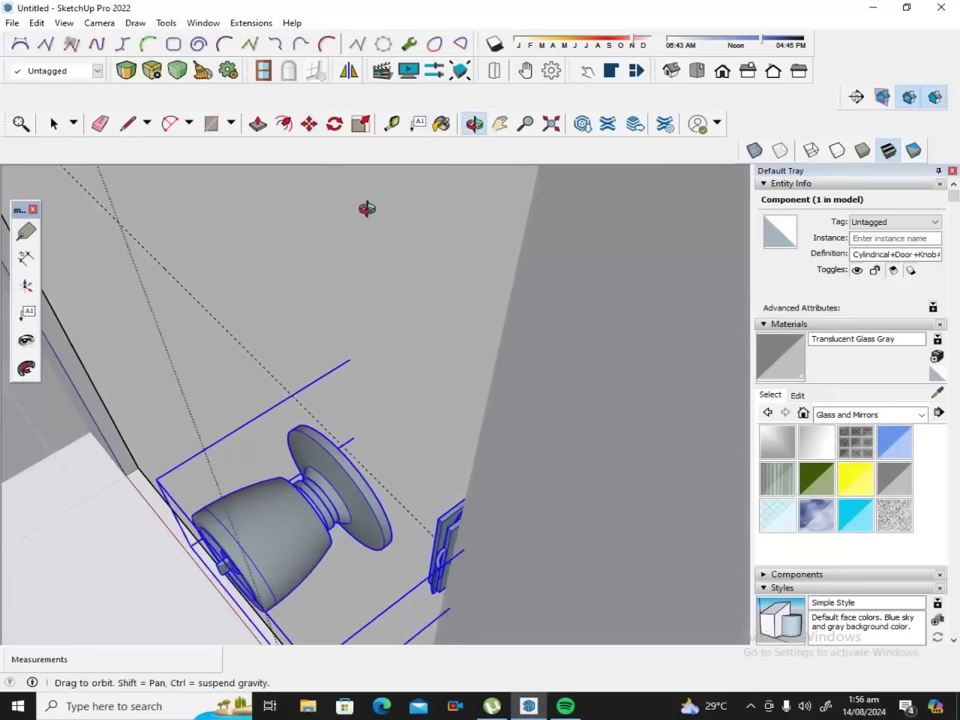
click(309, 123)
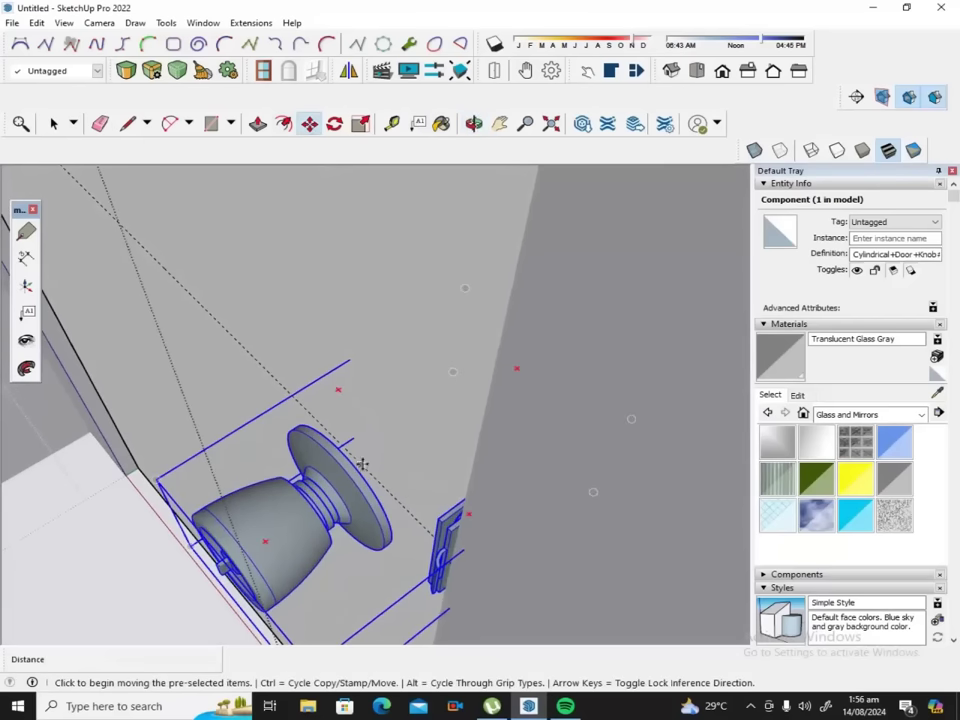
mouse_move(360, 466)
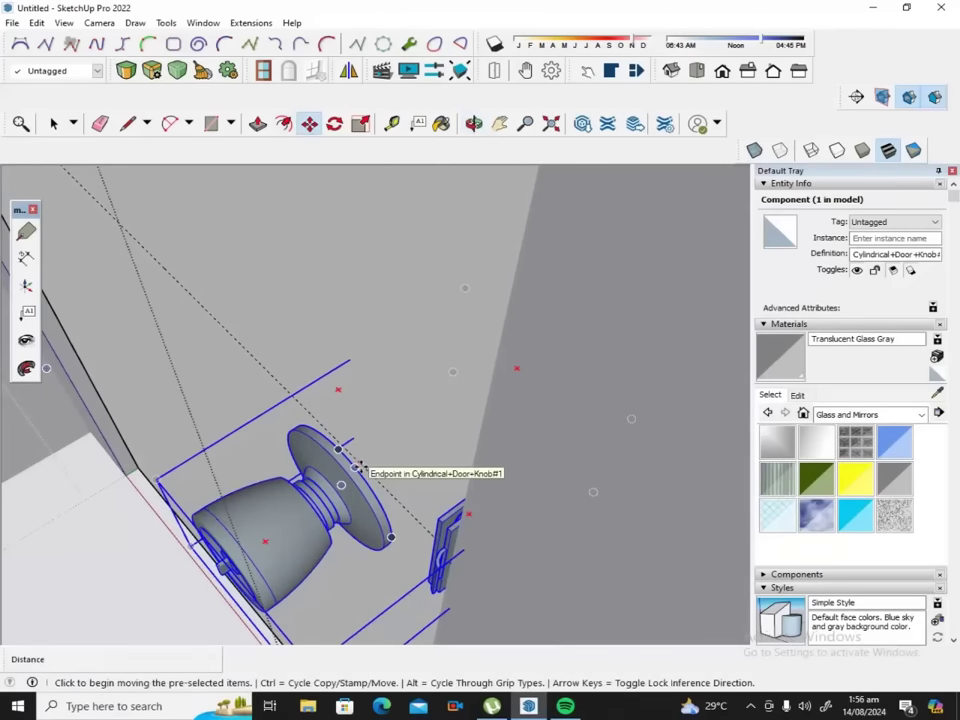
click(361, 466)
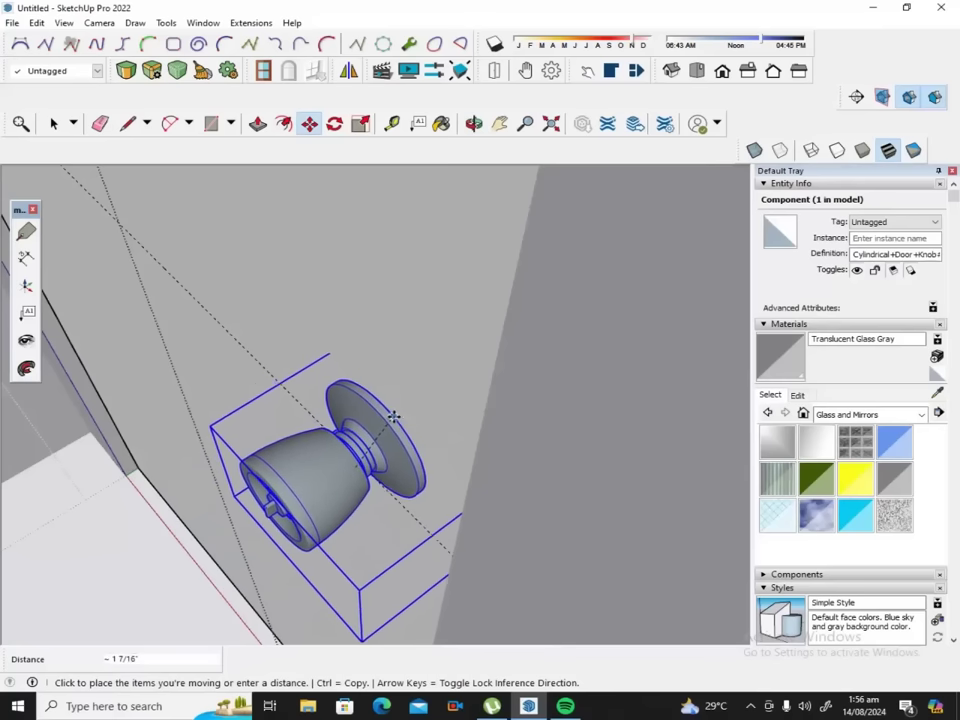
click(394, 418)
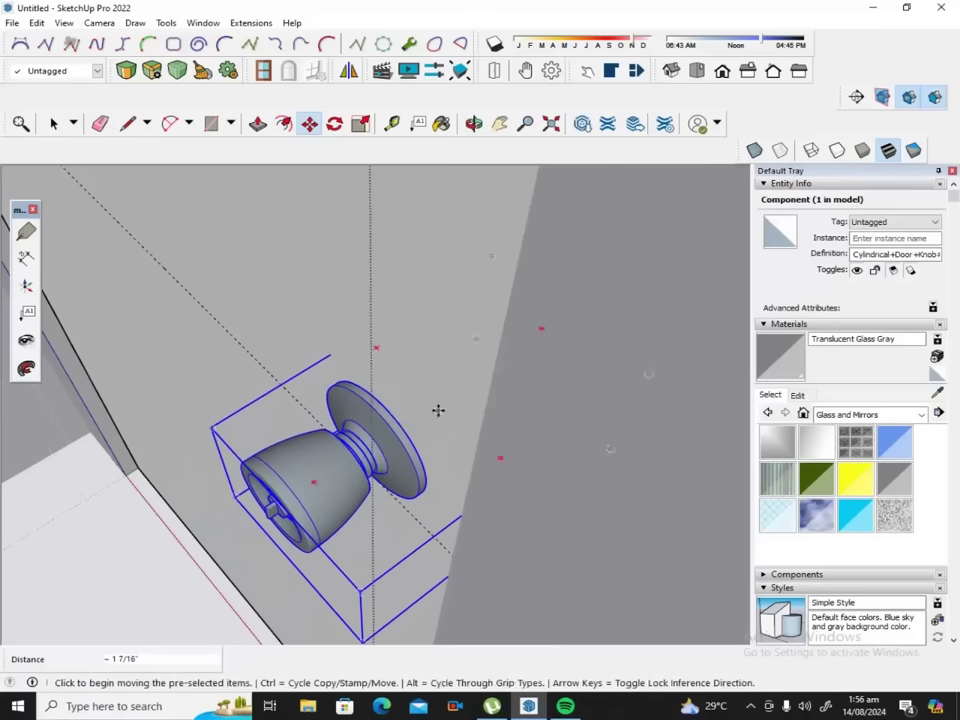
scroll(470, 370, down, 2)
scroll(537, 336, down, 2)
scroll(537, 336, down, 2)
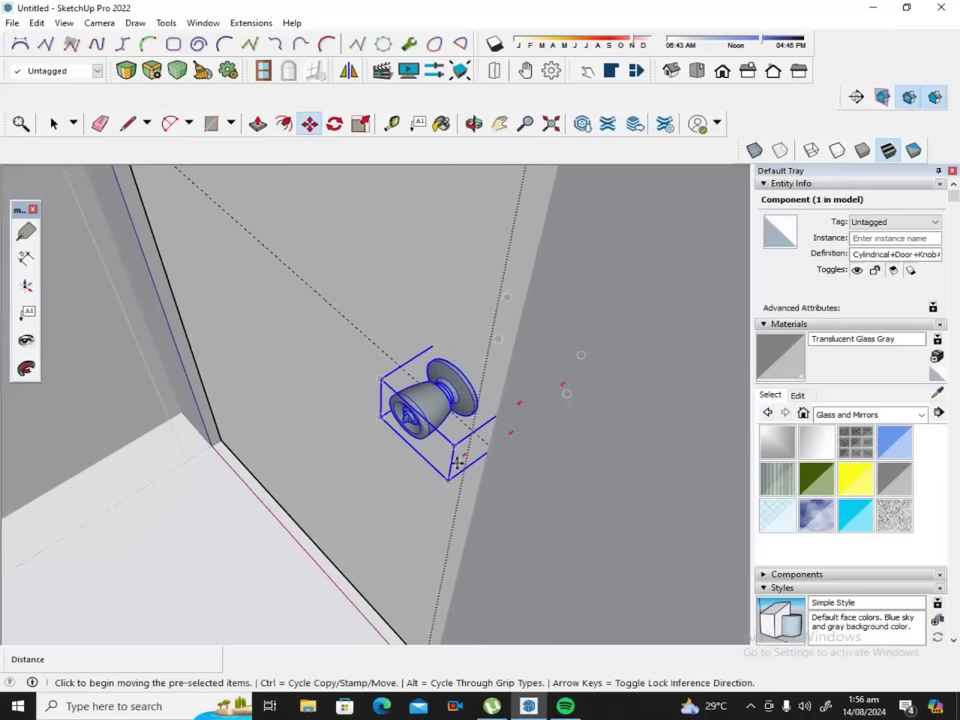
Delete all guide lines from the model with Edit > Delete Guides.
click(475, 124)
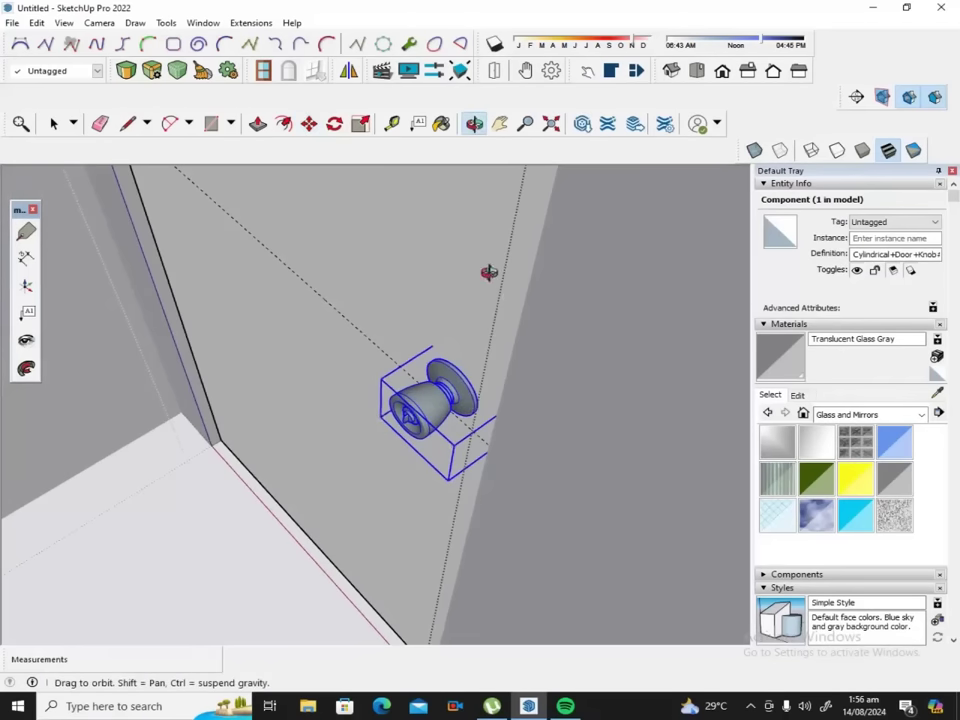
click(37, 23)
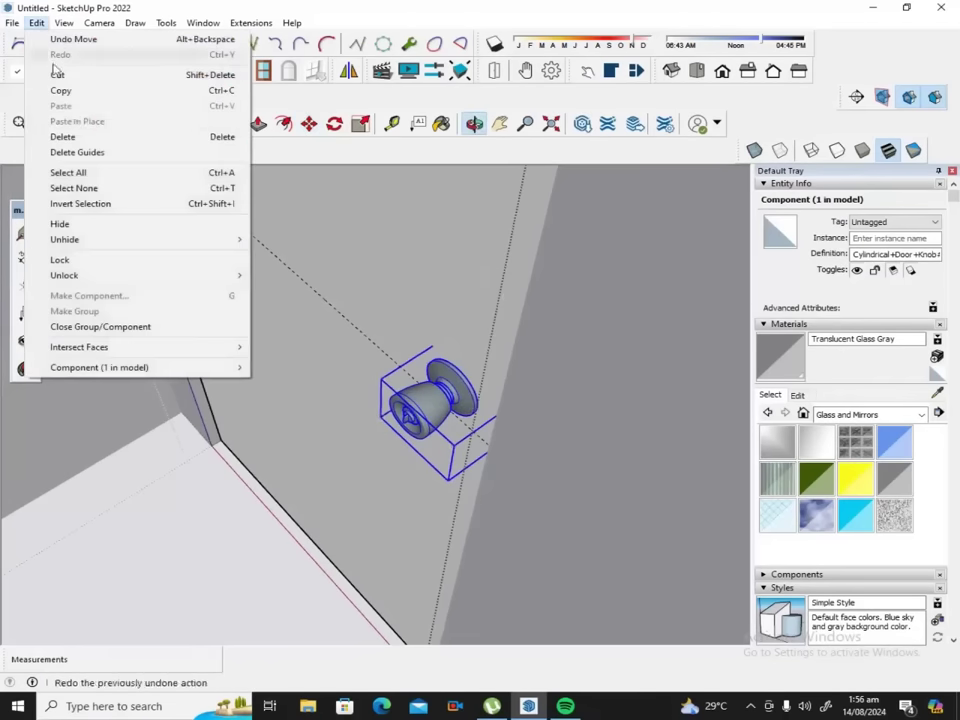
click(88, 152)
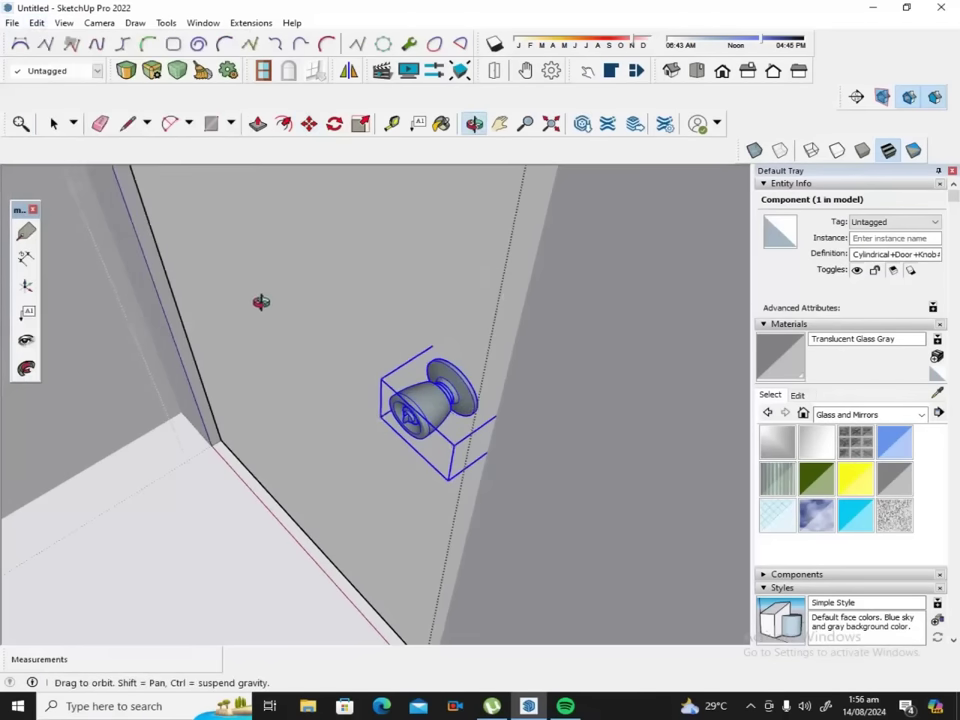
drag(261, 302, 333, 288)
scroll(330, 284, down, 3)
scroll(336, 278, down, 2)
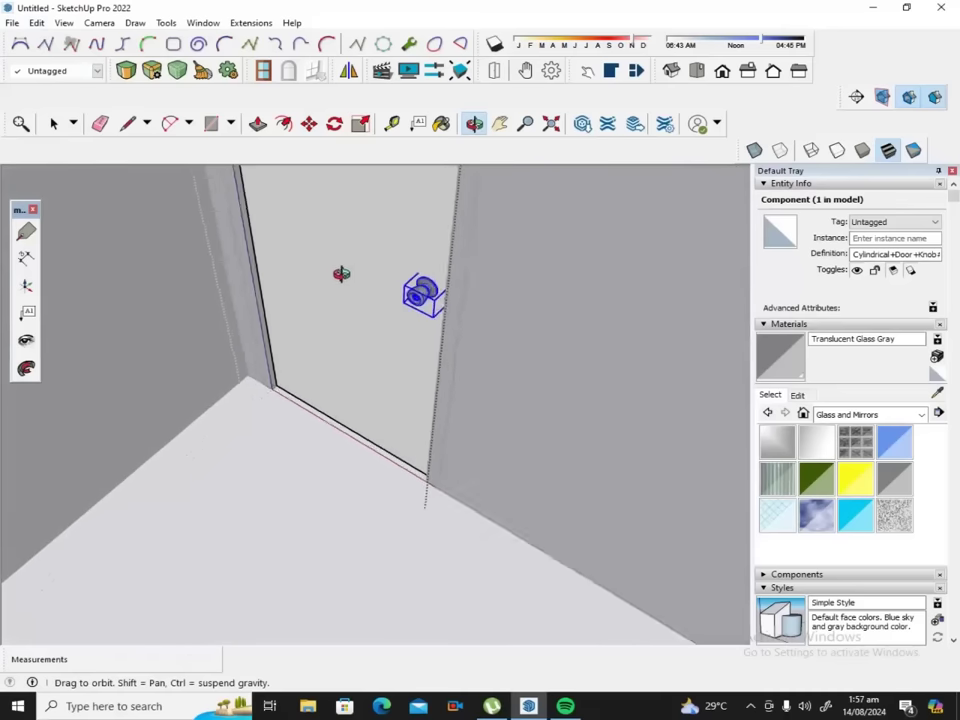
scroll(355, 274, down, 3)
scroll(370, 270, down, 4)
scroll(378, 272, down, 3)
drag(279, 332, 514, 289)
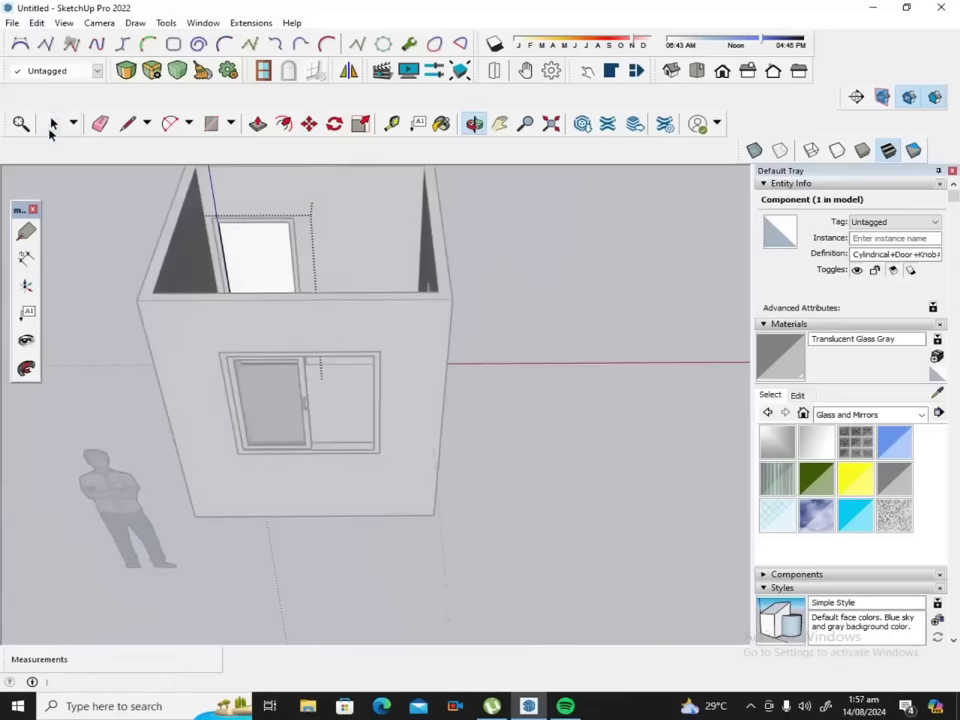
Exit the knob component and select the door's face and edges inside its group.
click(53, 123)
click(96, 229)
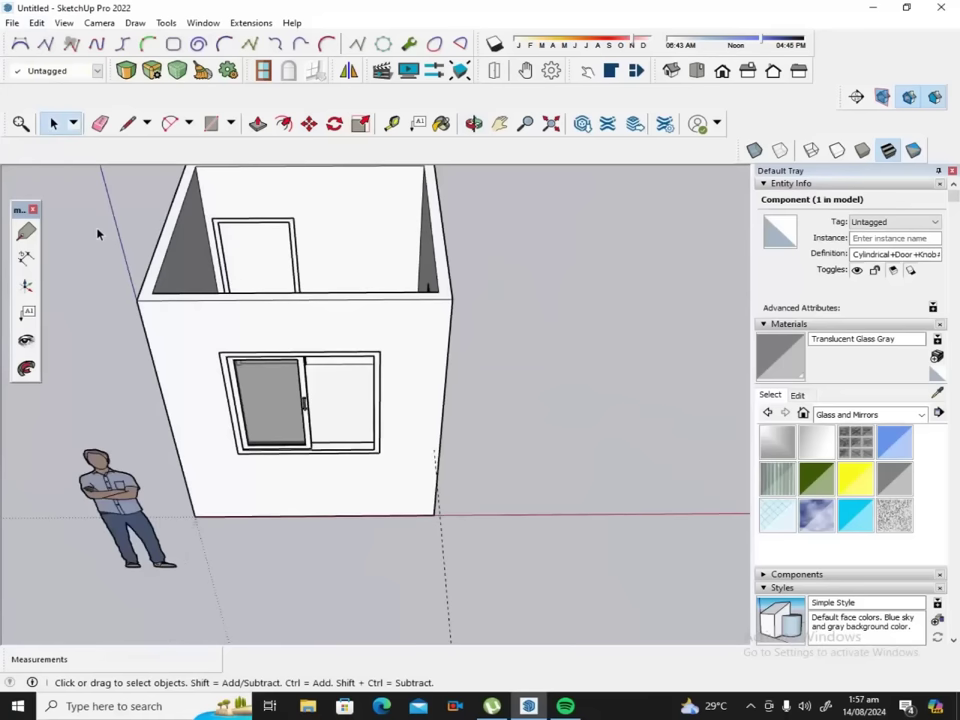
scroll(226, 229, up, 2)
scroll(251, 219, up, 1)
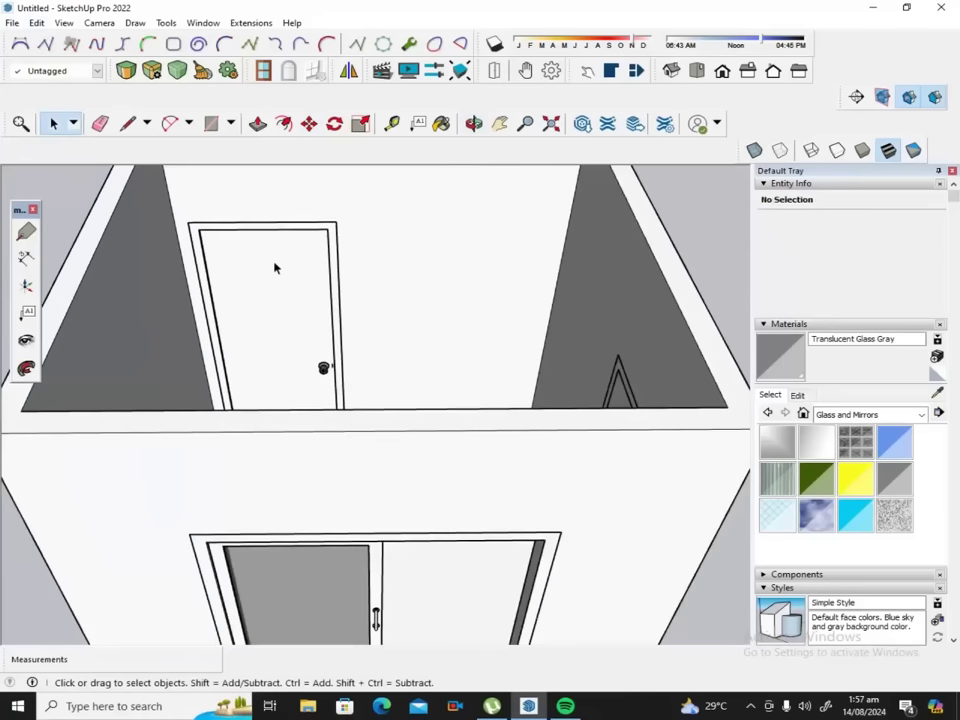
scroll(318, 364, up, 1)
scroll(322, 360, up, 1)
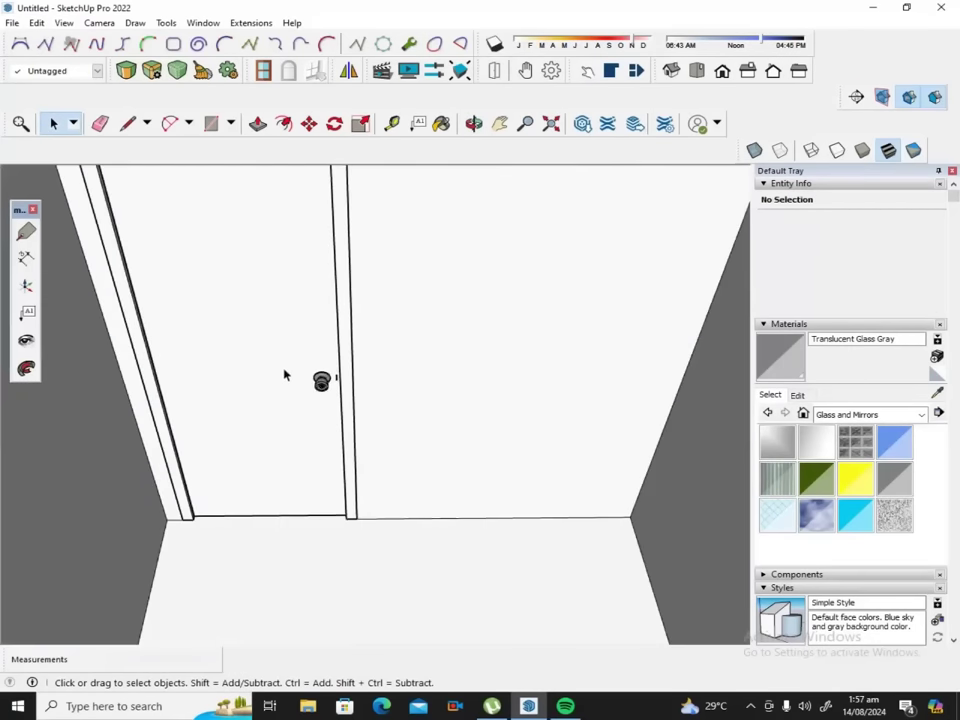
double_click(284, 375)
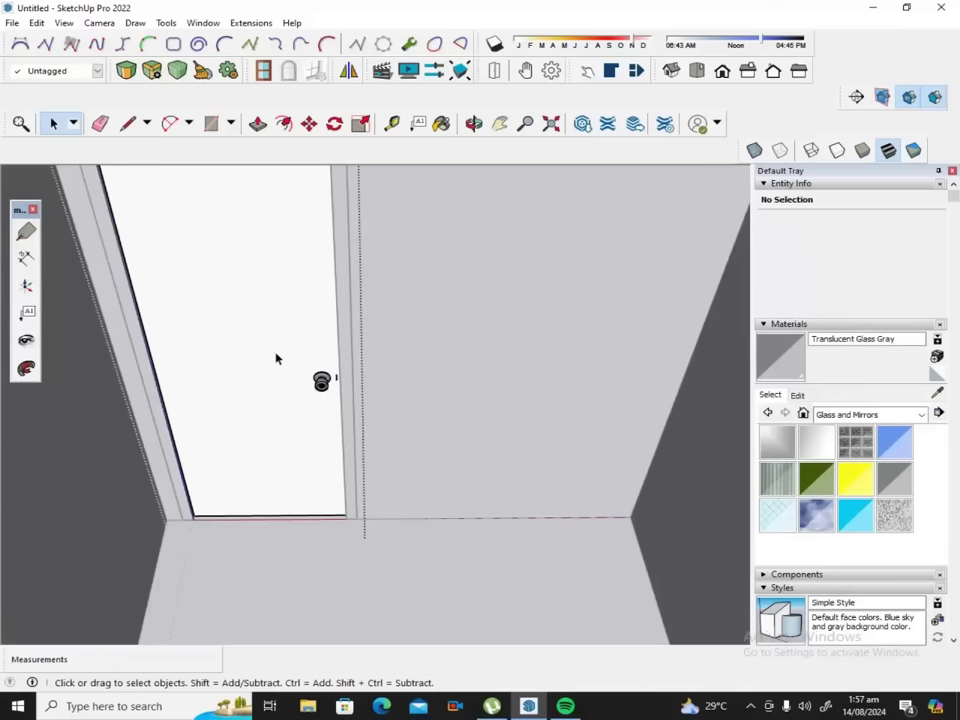
double_click(277, 358)
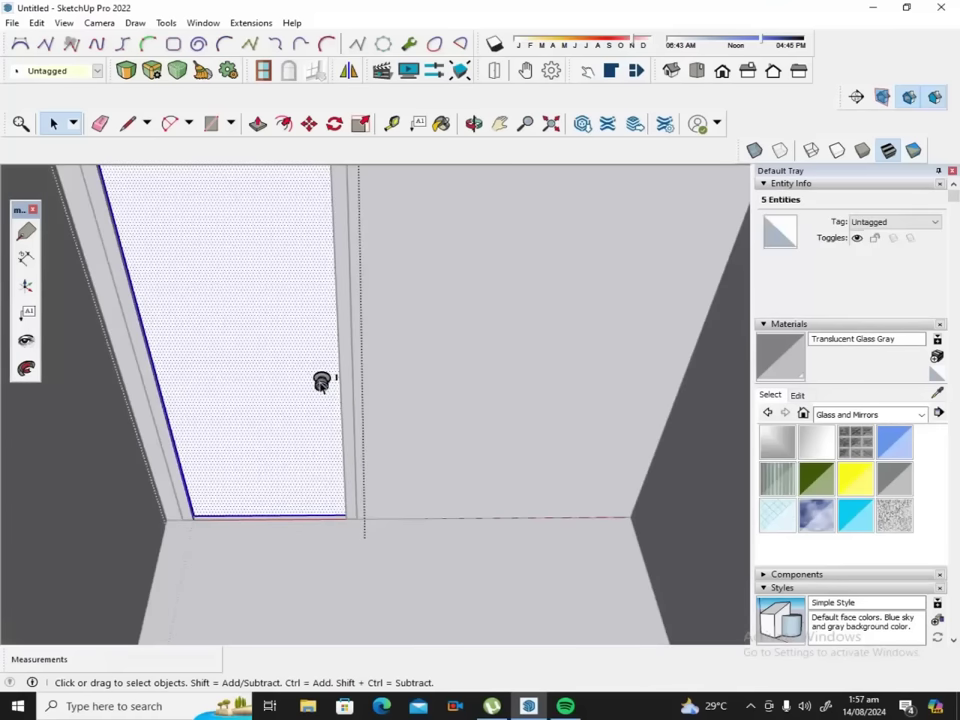
Add the knob to the door selection and make them one group.
shift+click(326, 384)
right_click(266, 341)
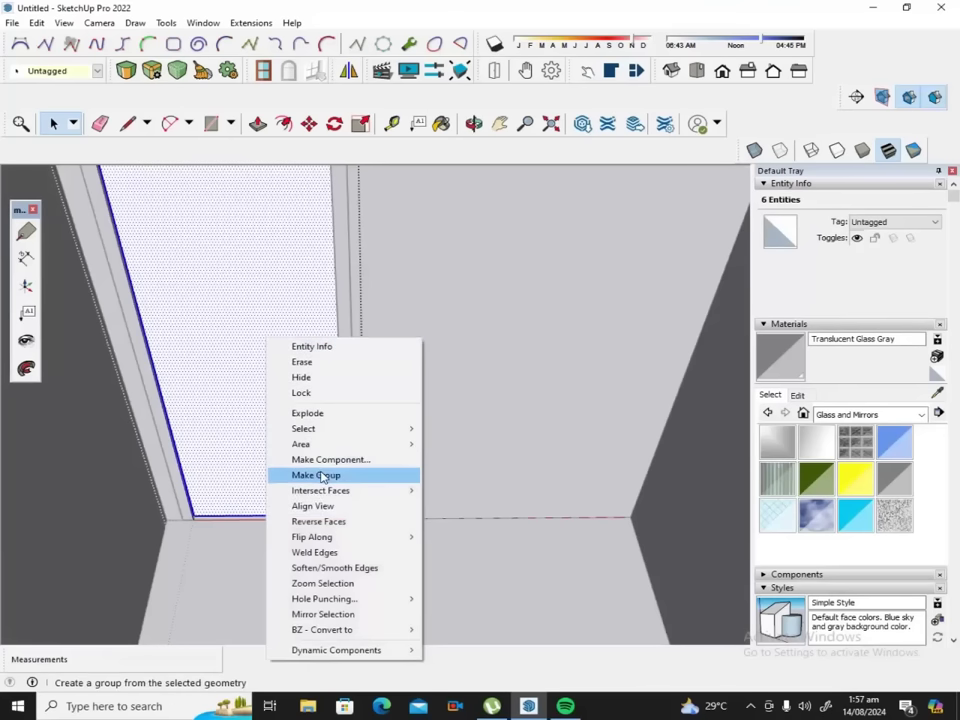
click(304, 475)
scroll(256, 433, down, 2)
scroll(256, 424, down, 2)
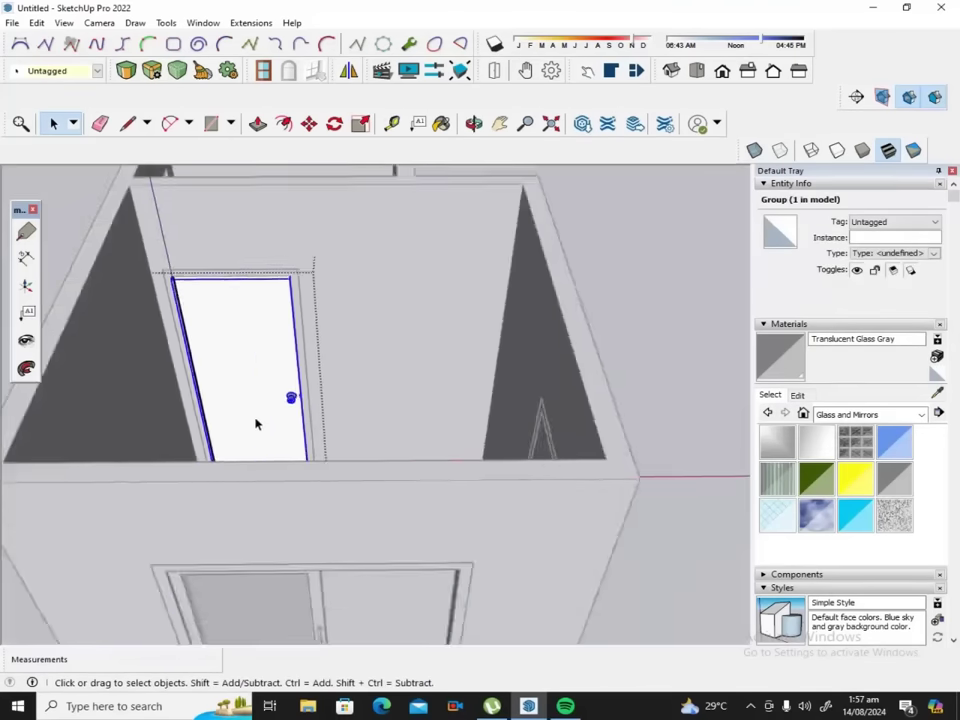
scroll(257, 422, down, 2)
scroll(259, 414, down, 1)
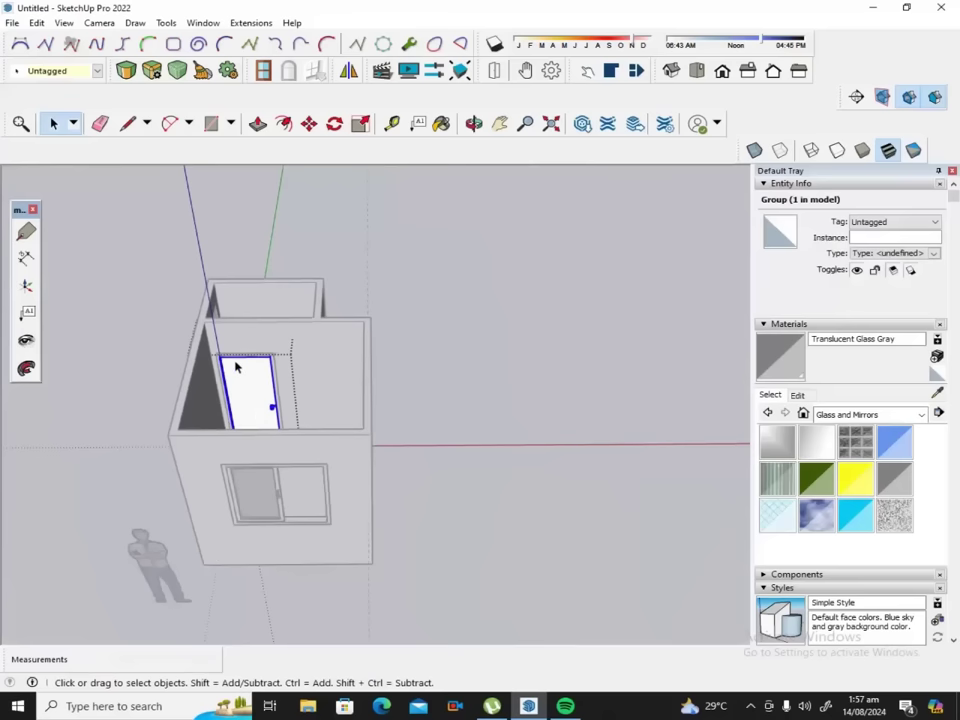
scroll(236, 372, up, 2)
scroll(245, 400, up, 1)
scroll(251, 413, up, 2)
scroll(251, 413, up, 1)
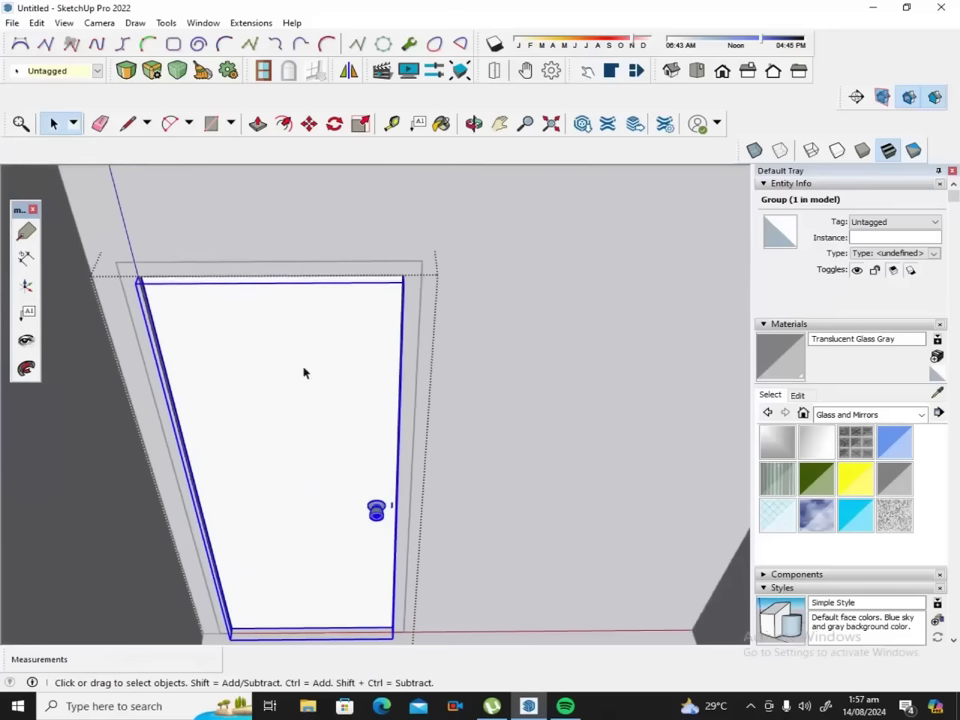
Orbit to an angled view of the door's bottom hinge corner.
click(474, 123)
mouse_move(461, 280)
mouse_down()
mouse_move(456, 311)
mouse_move(345, 364)
mouse_move(94, 396)
mouse_up()
mouse_move(420, 312)
mouse_down()
mouse_move(146, 362)
mouse_move(298, 332)
mouse_move(302, 306)
mouse_move(326, 330)
mouse_up()
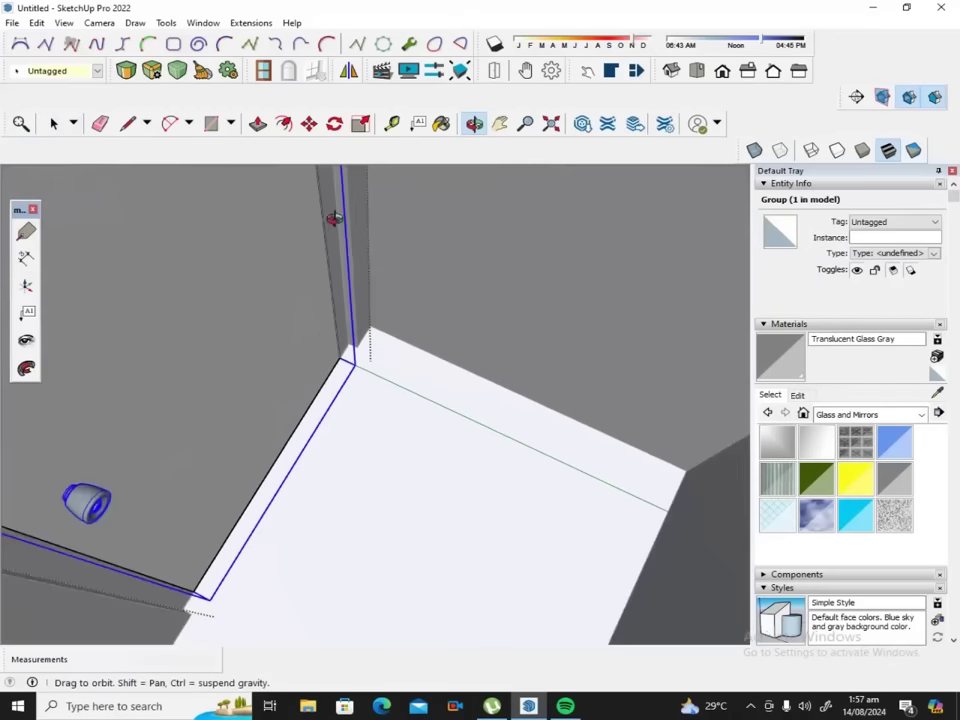
Select the door group instead of the wall and choose Make Component.
click(54, 123)
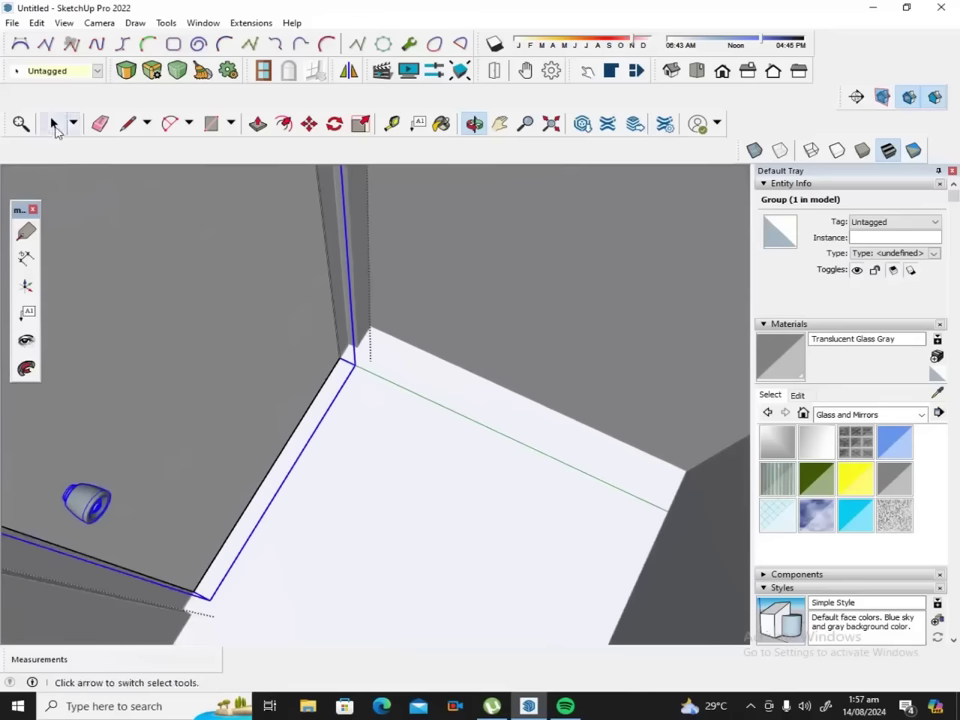
right_click(134, 292)
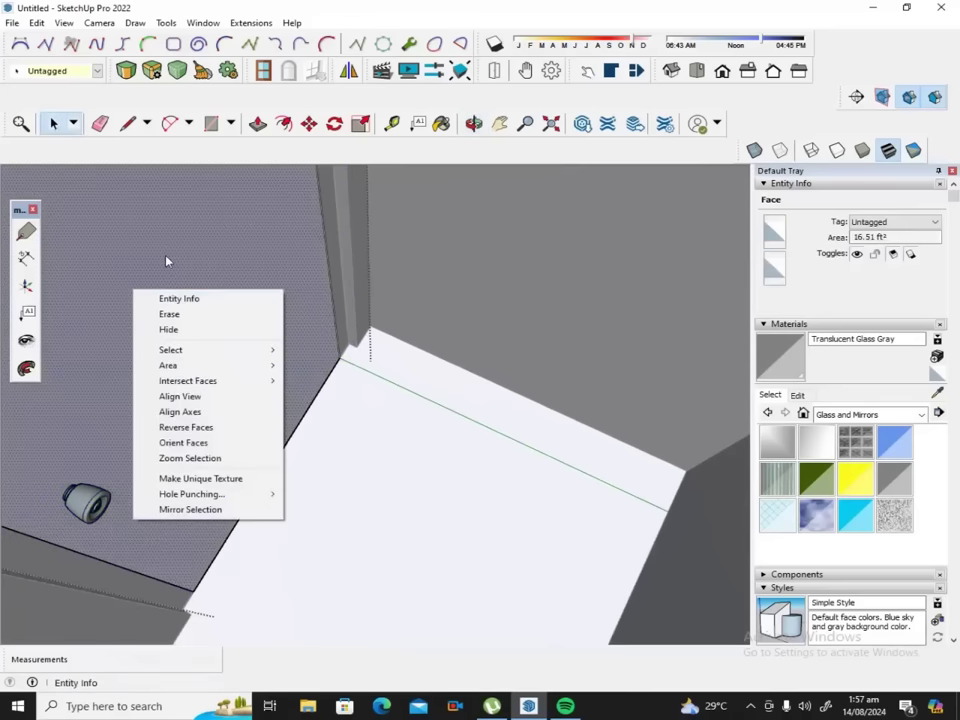
right_click(166, 258)
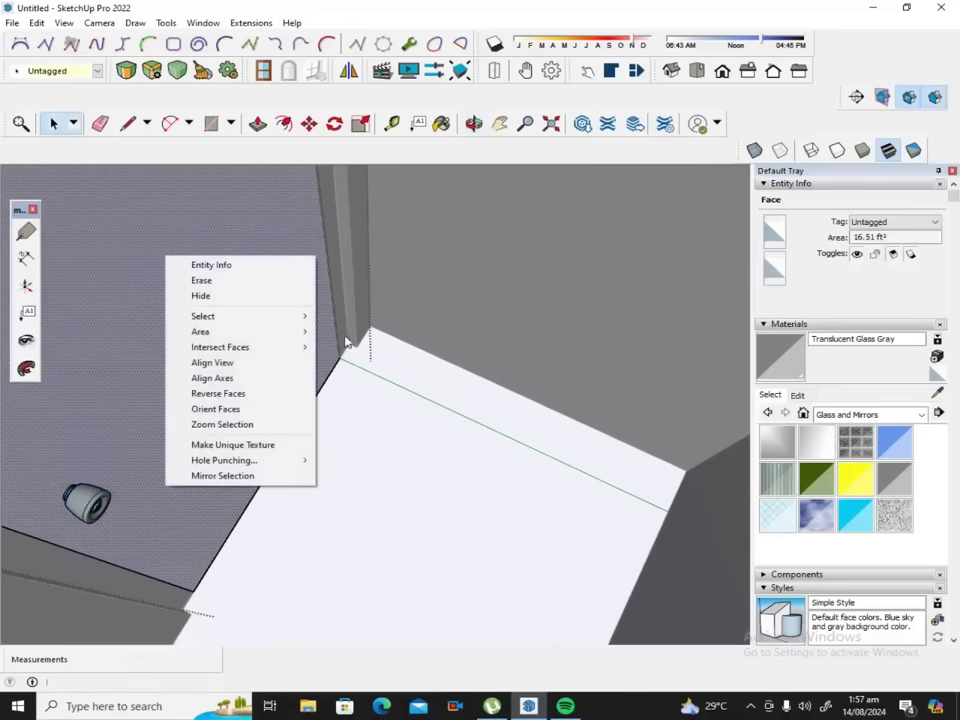
click(371, 388)
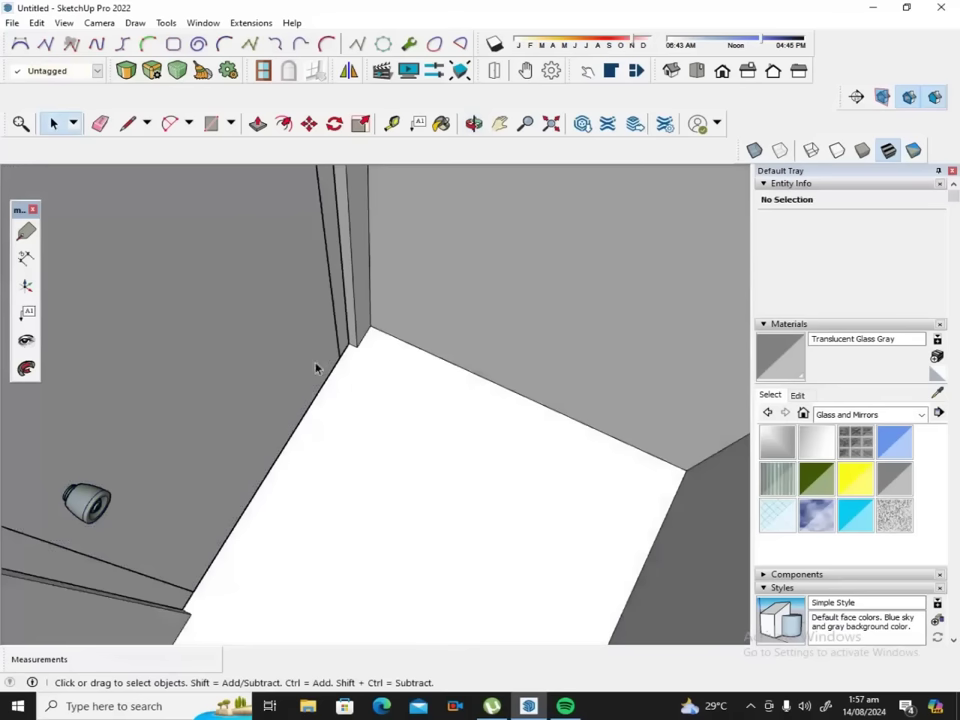
right_click(246, 343)
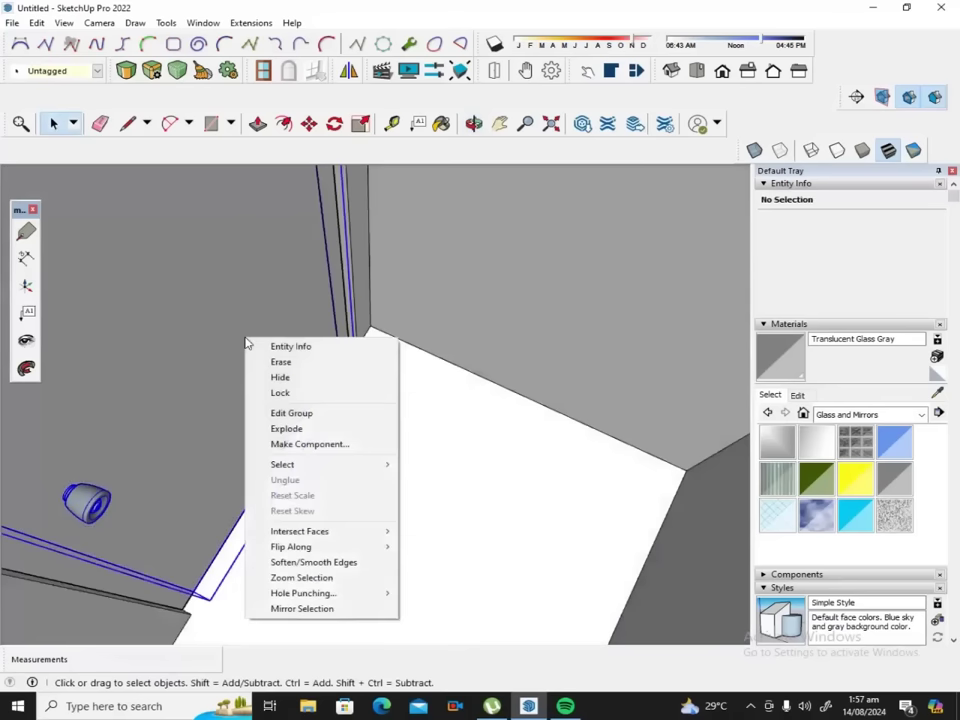
click(316, 446)
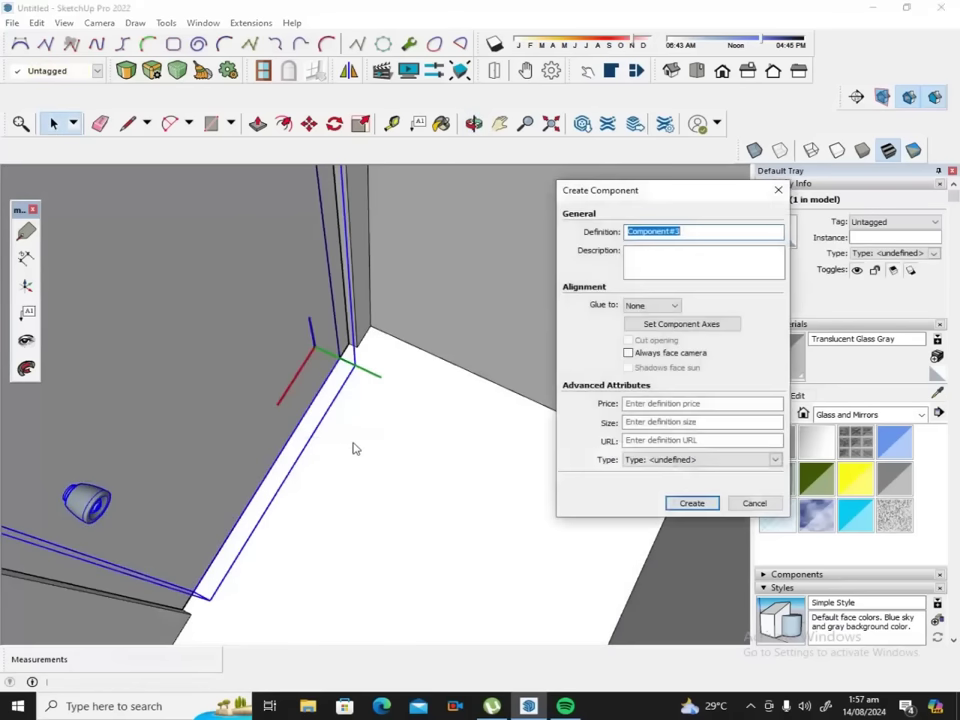
Set Component#3's axes at the bottom hinge corner along the door edges and create it.
click(684, 325)
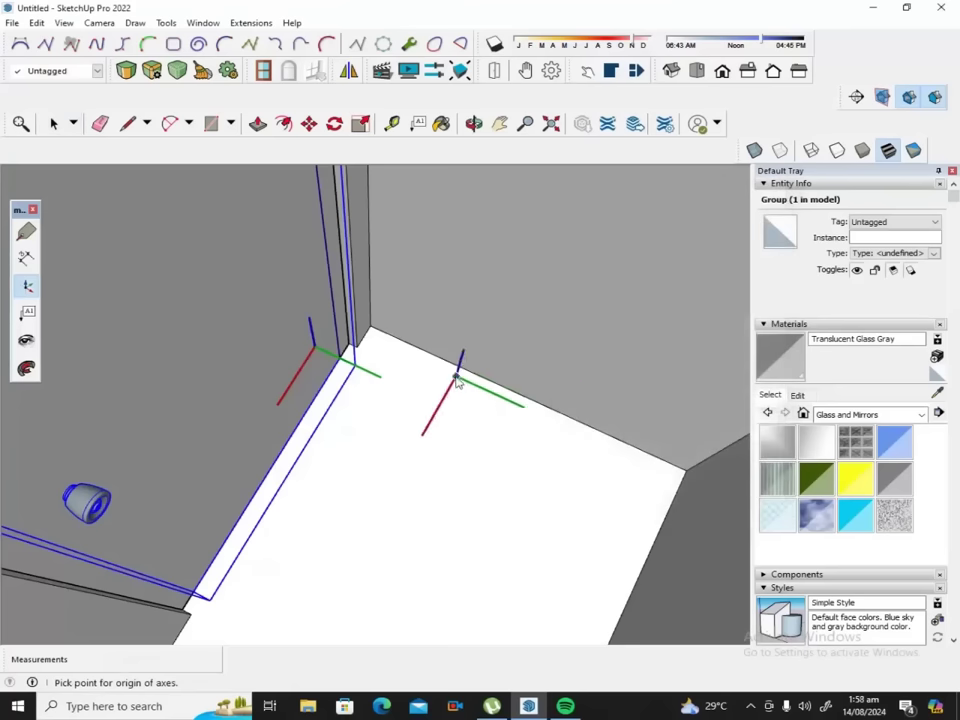
click(340, 359)
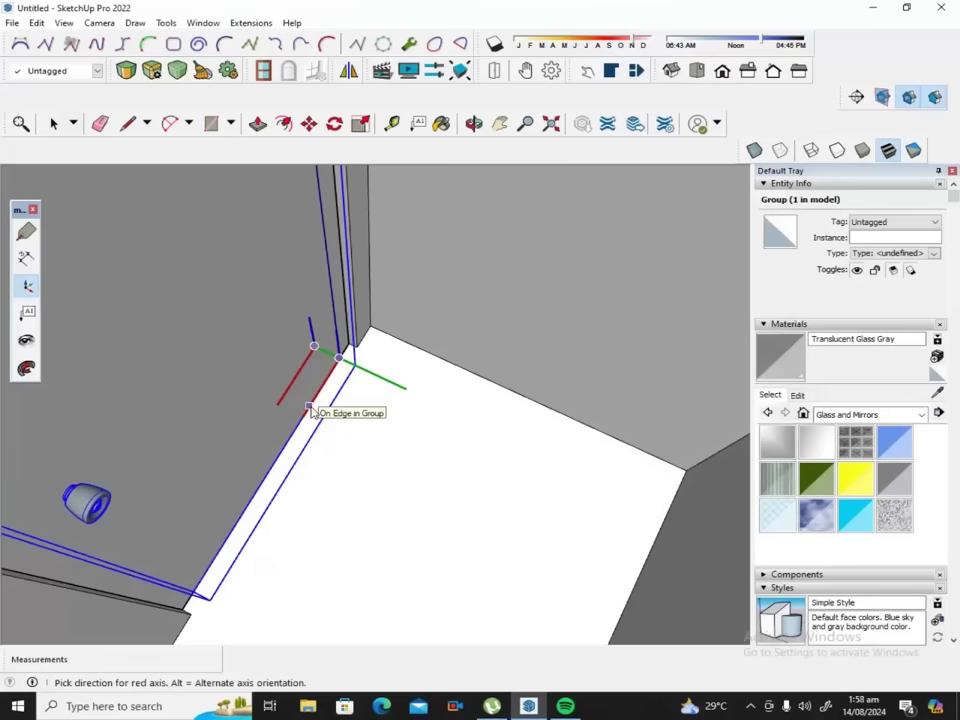
click(288, 440)
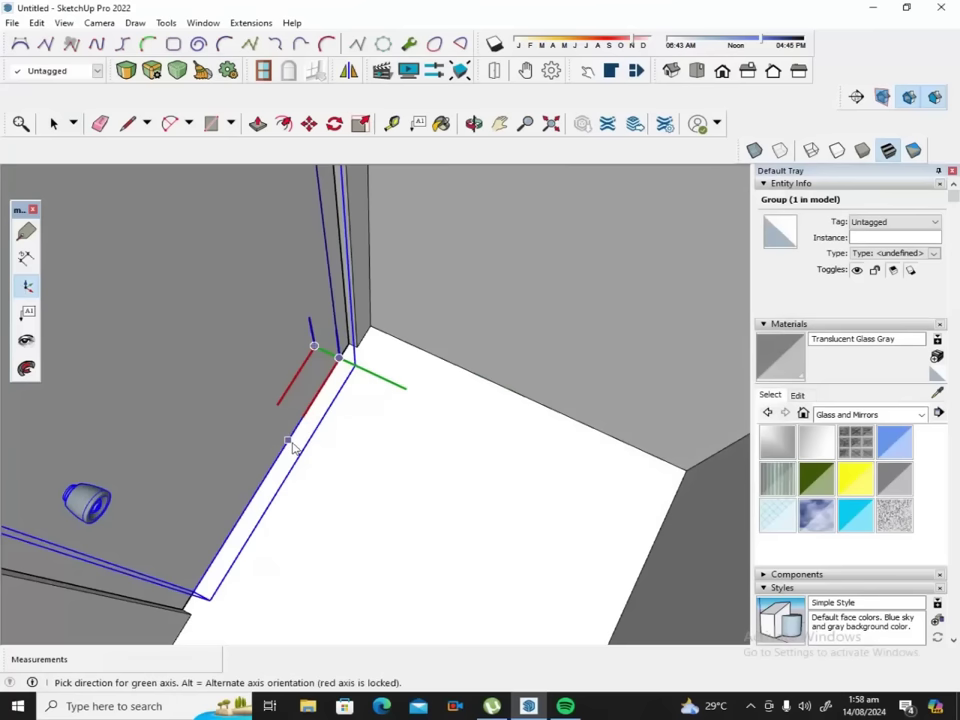
click(428, 406)
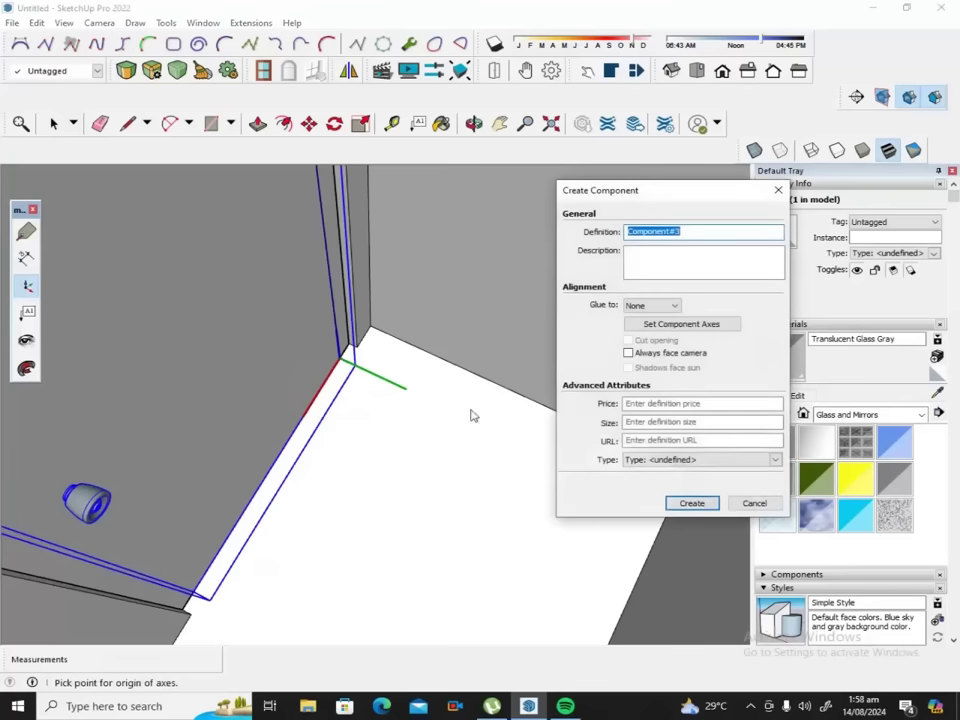
click(690, 502)
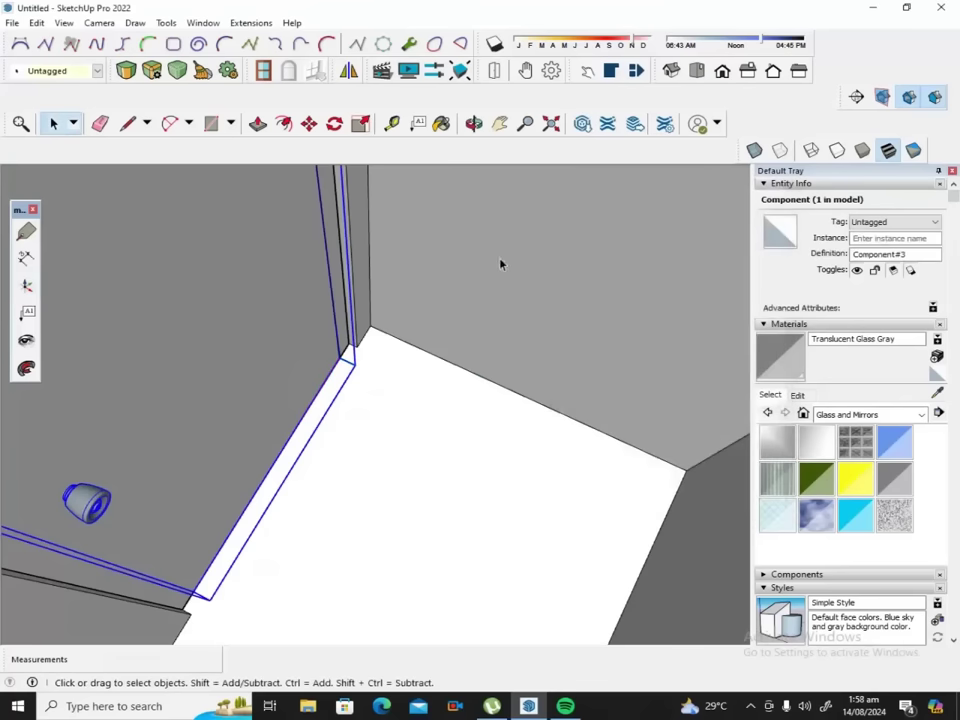
click(474, 123)
mouse_move(238, 484)
mouse_down()
mouse_move(430, 506)
mouse_move(650, 416)
mouse_move(647, 407)
mouse_up()
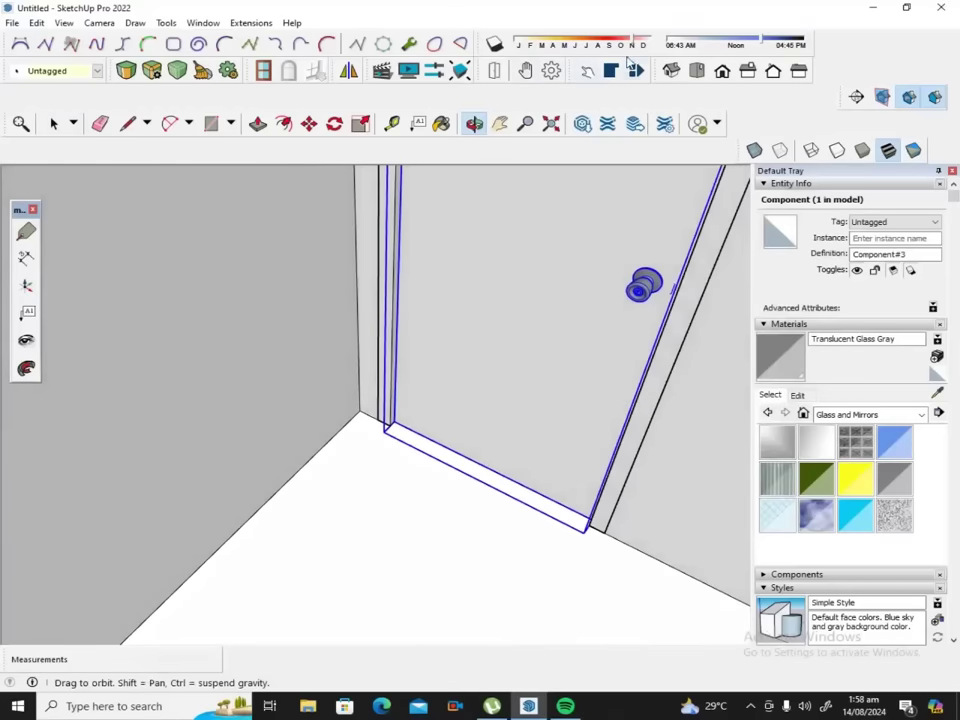
Give the door component a RotZ attribute and onClick = animateslow("RotZ",0,90).
click(636, 70)
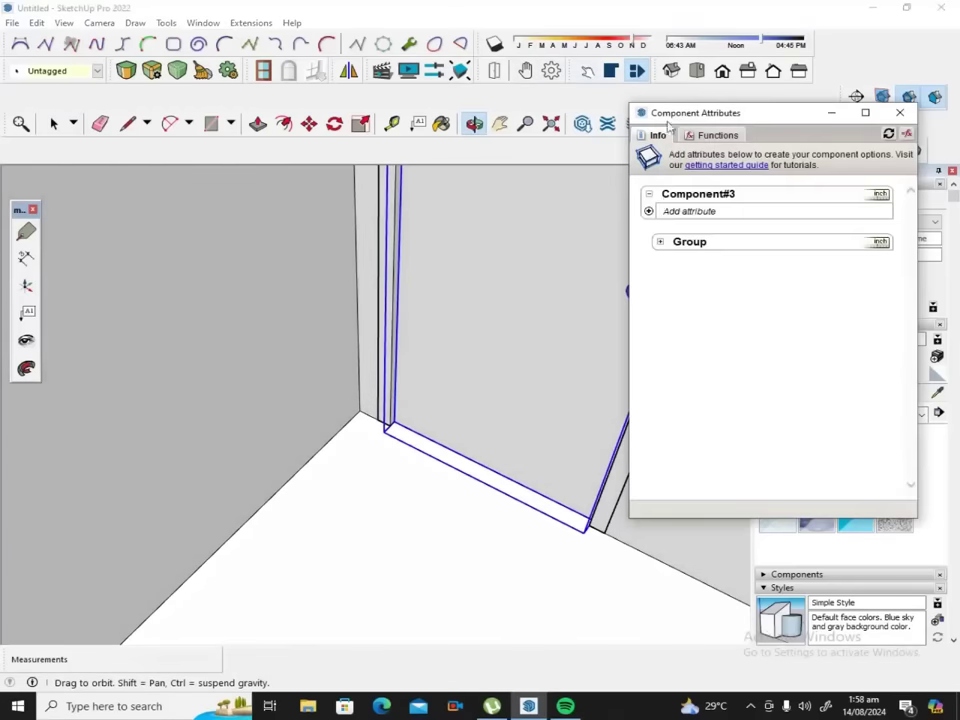
click(648, 212)
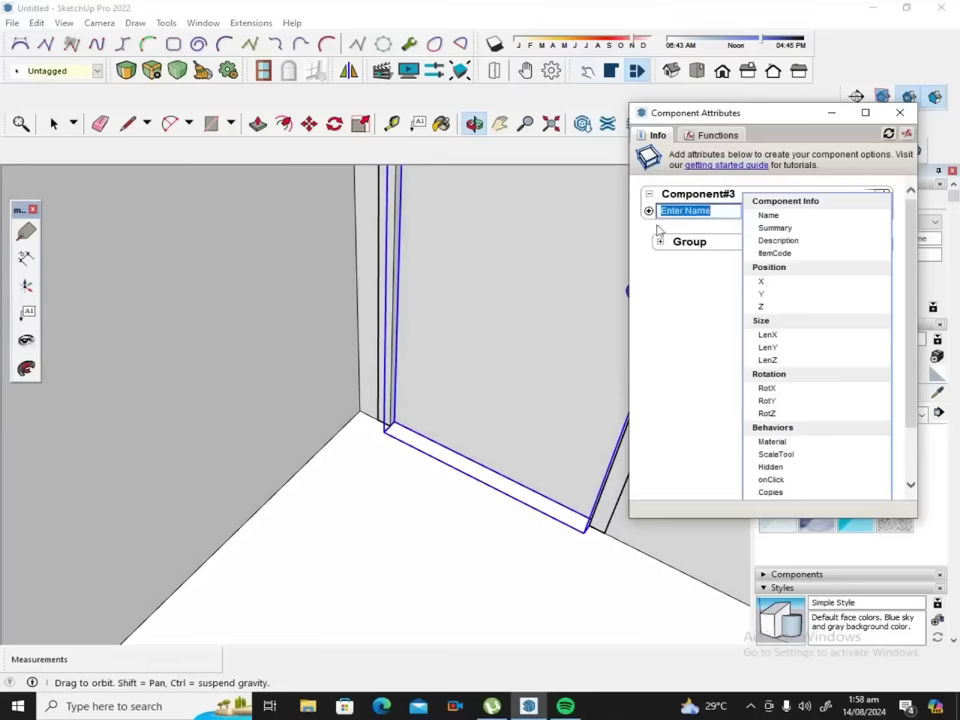
click(768, 413)
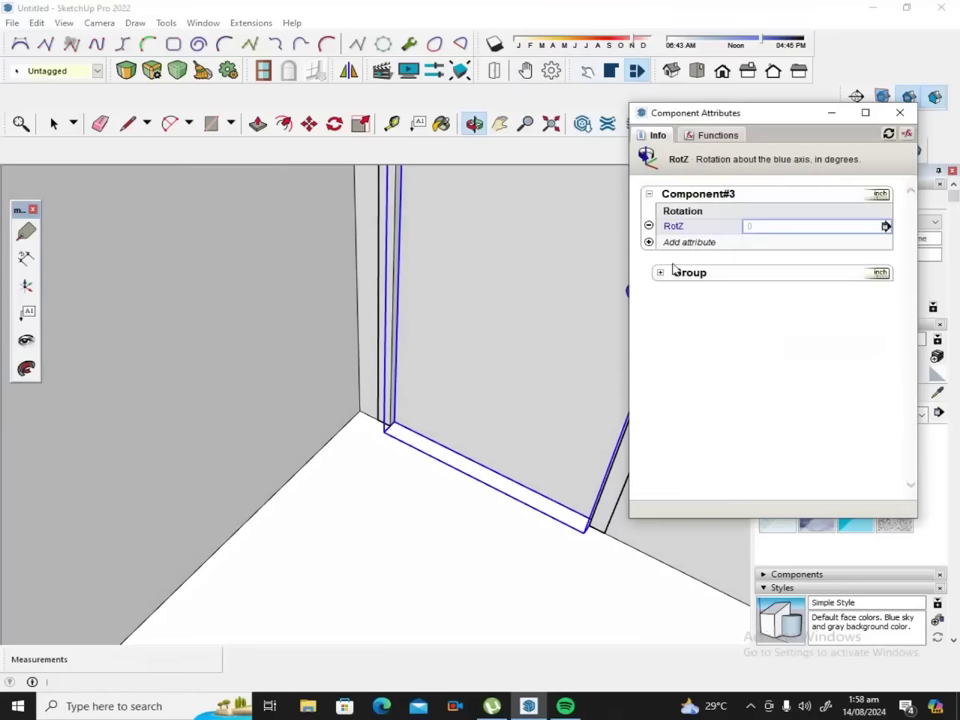
click(649, 243)
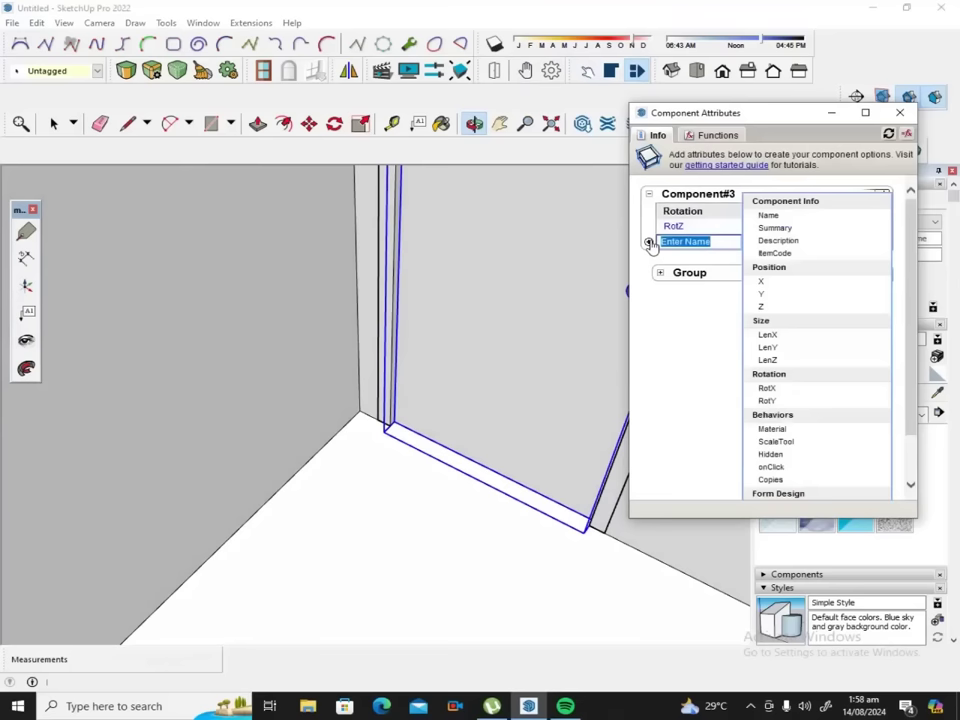
click(820, 468)
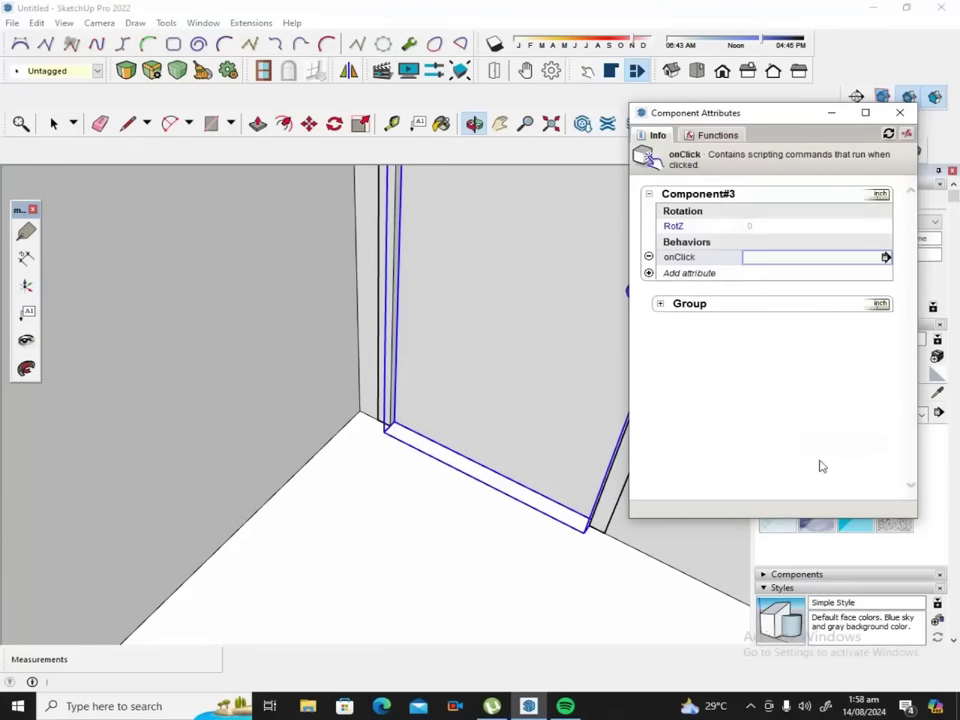
click(760, 260)
text(animateslow()
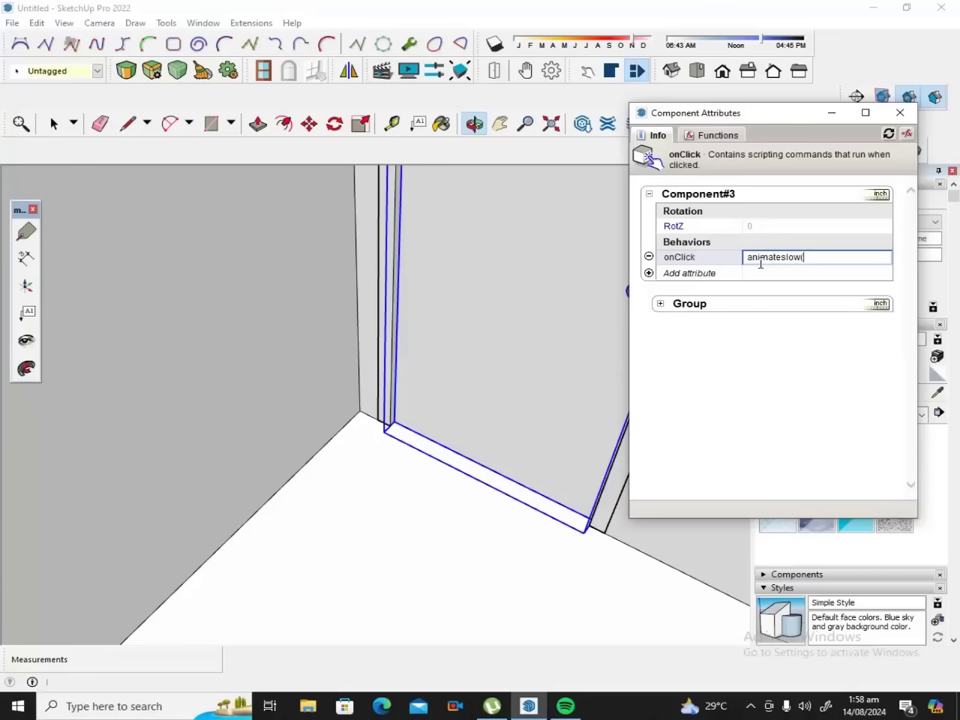
click(755, 258)
text("RotZ",0,90))
key(Return)
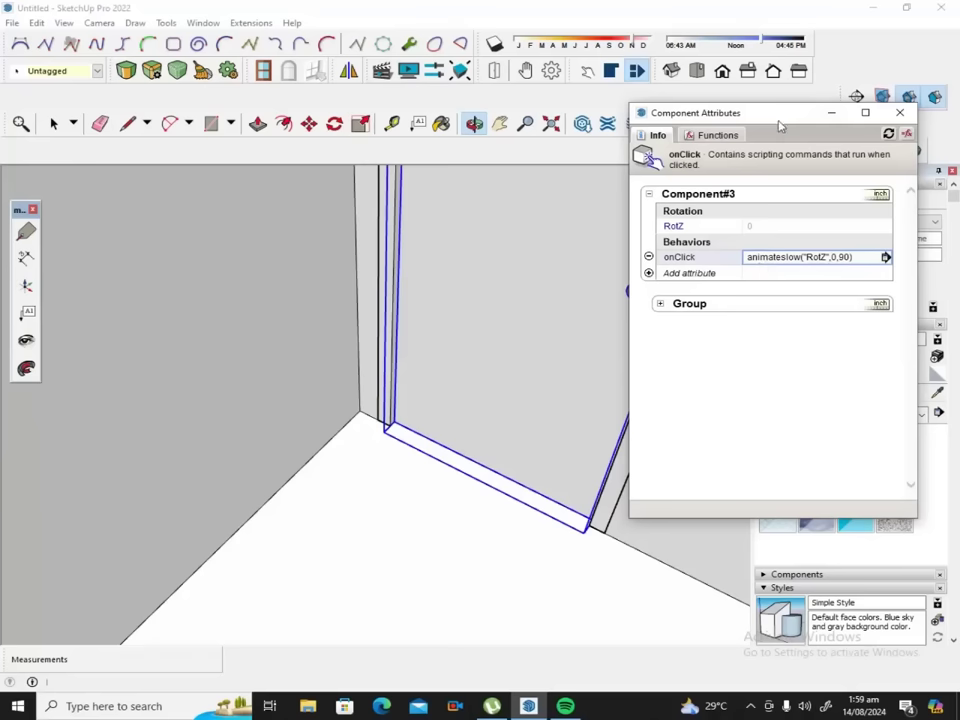
Test with the Interact tool that the door swings open and closed, then close the attributes panel.
drag(780, 125, 831, 121)
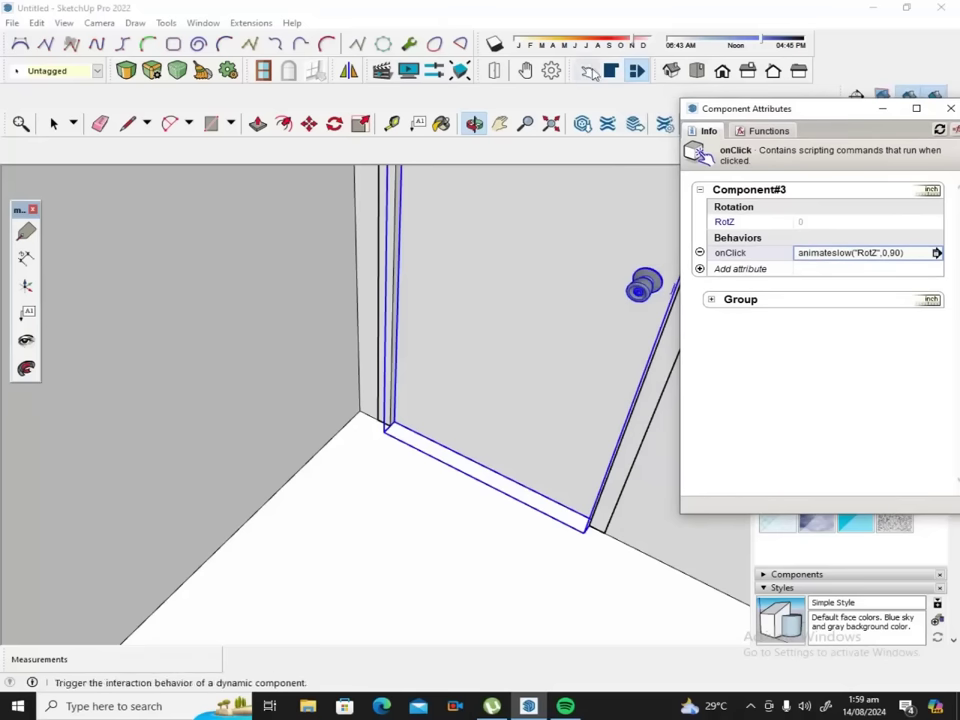
click(593, 75)
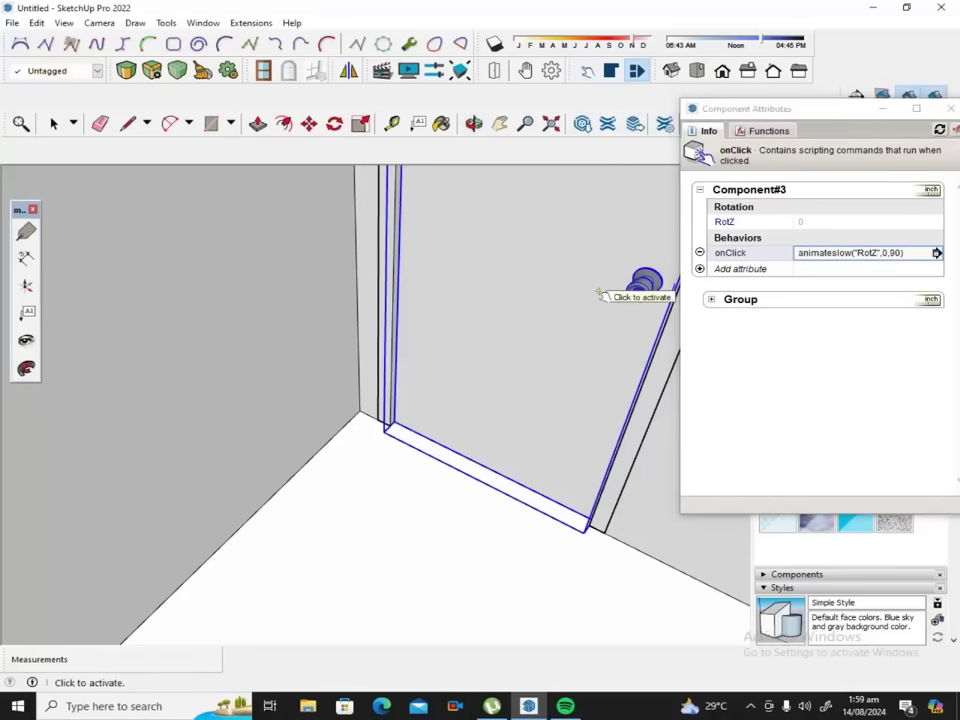
click(600, 295)
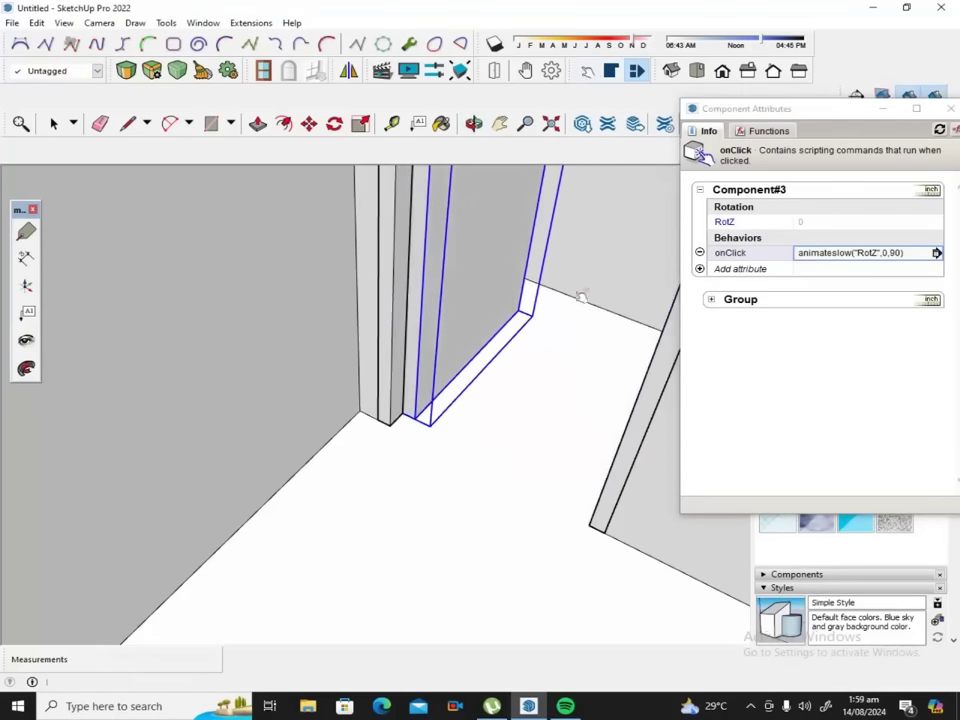
click(493, 306)
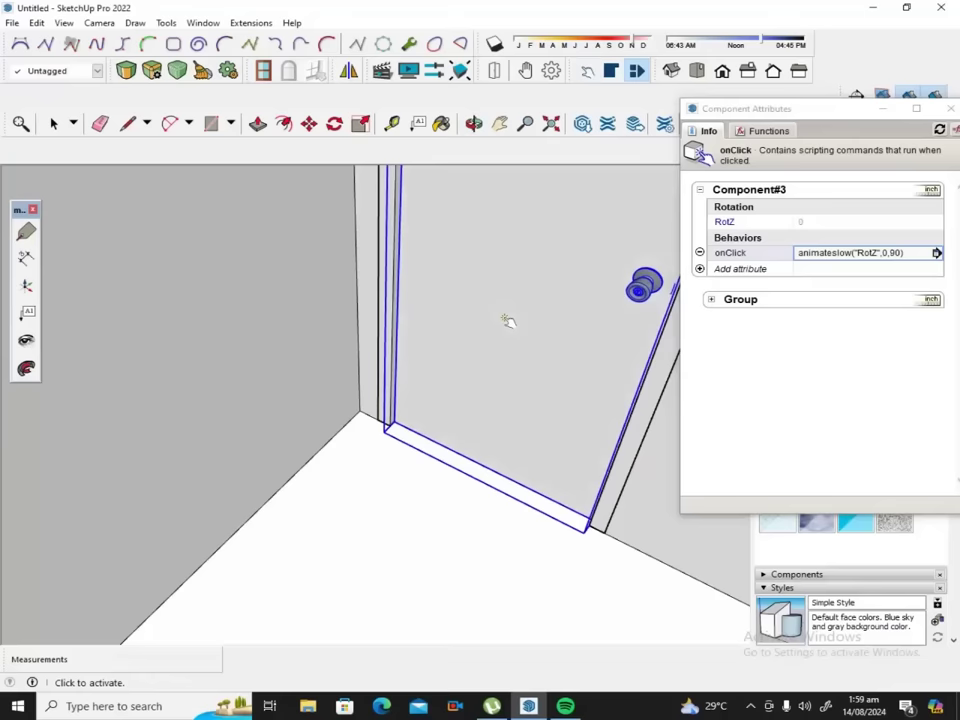
click(514, 327)
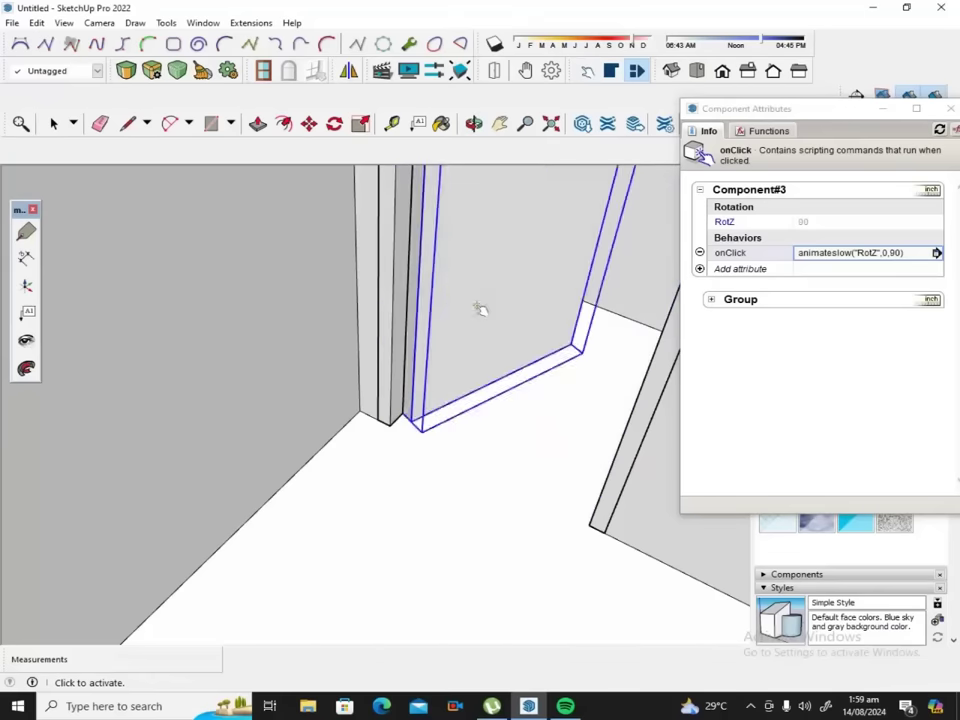
click(950, 108)
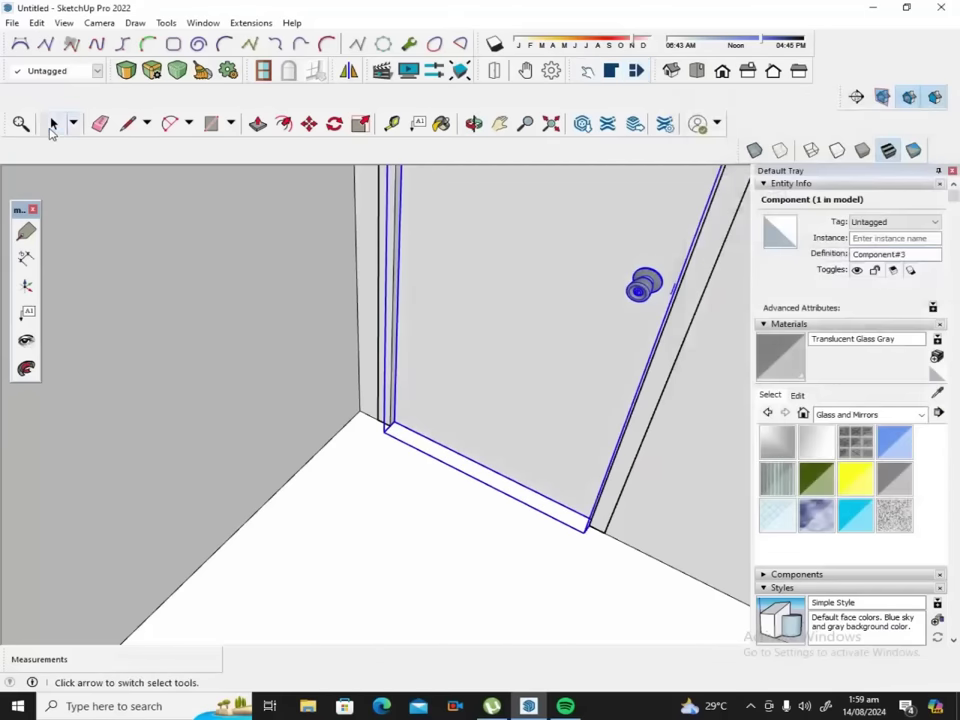
Zoom out to the full room, clear the selection, and swing the door open with Interact.
click(53, 125)
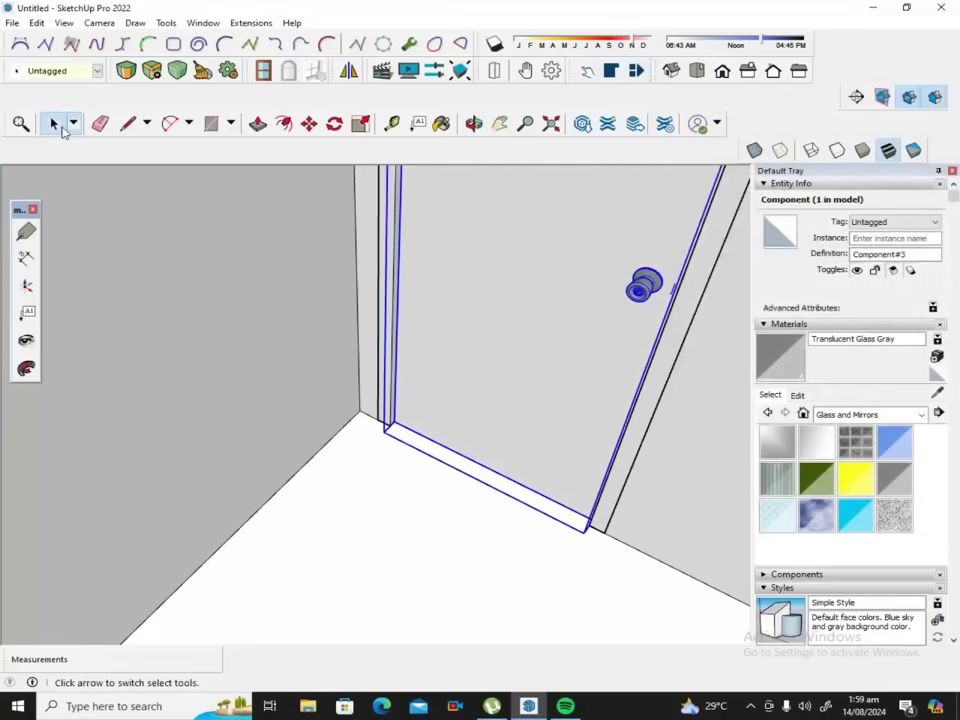
scroll(454, 326, down, 3)
scroll(454, 326, down, 3)
scroll(456, 330, down, 2)
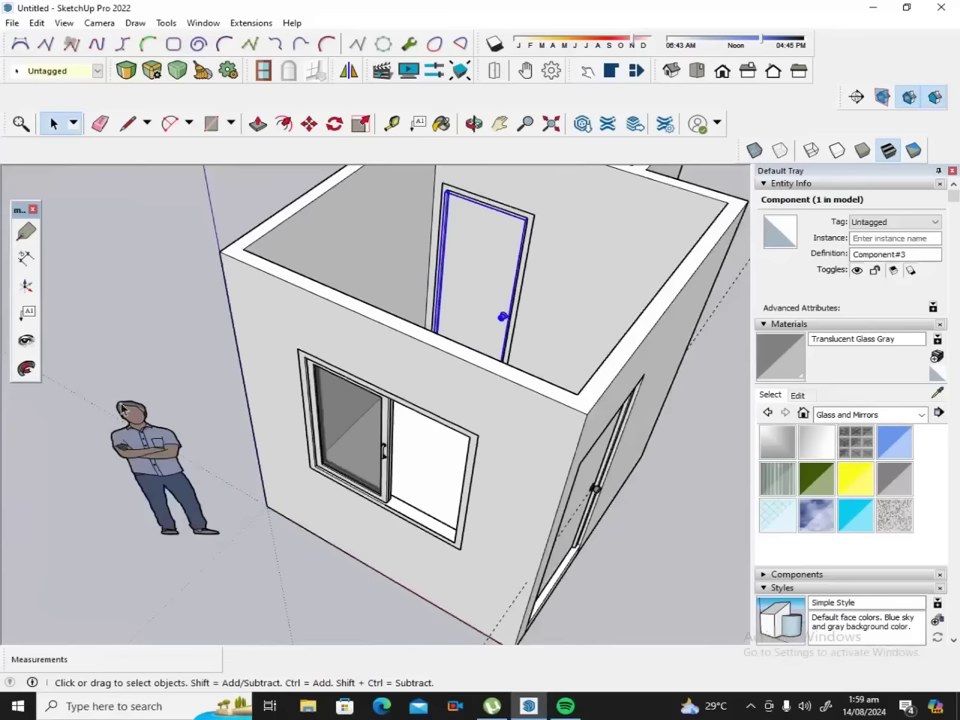
click(600, 197)
scroll(590, 200, up, 3)
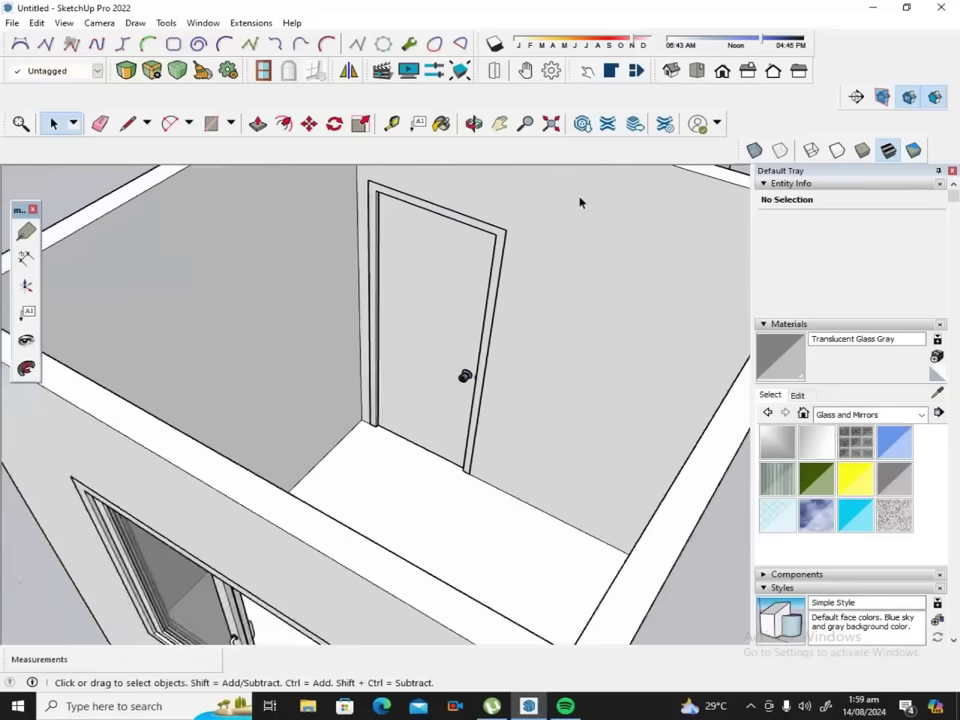
scroll(579, 201, up, 2)
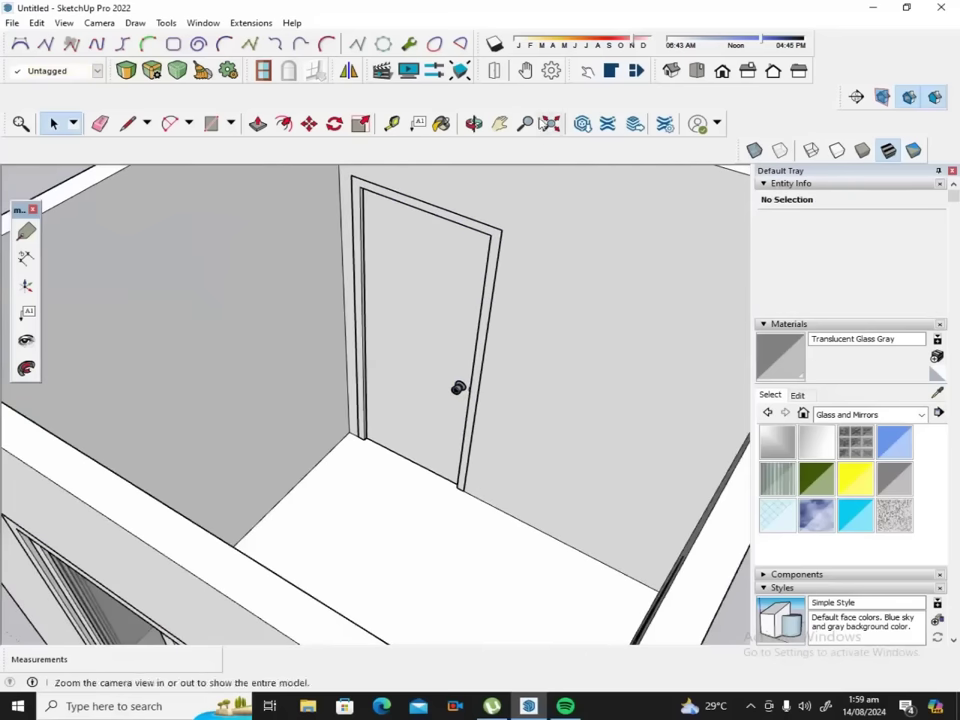
click(585, 75)
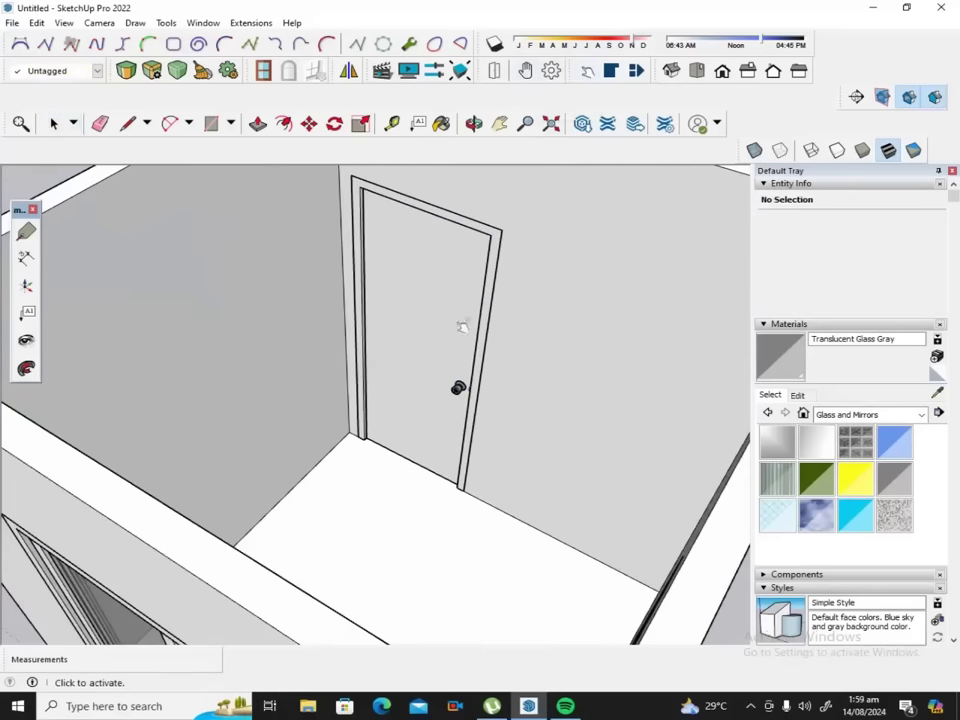
click(458, 388)
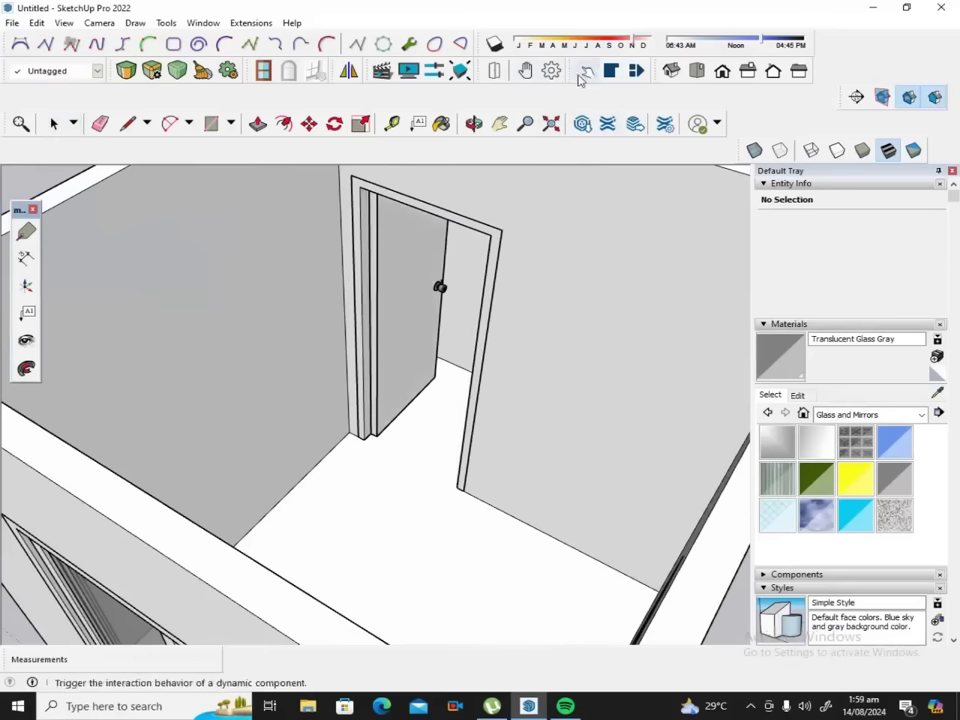
Orbit and zoom in close on the door knob, then select the door group.
click(474, 123)
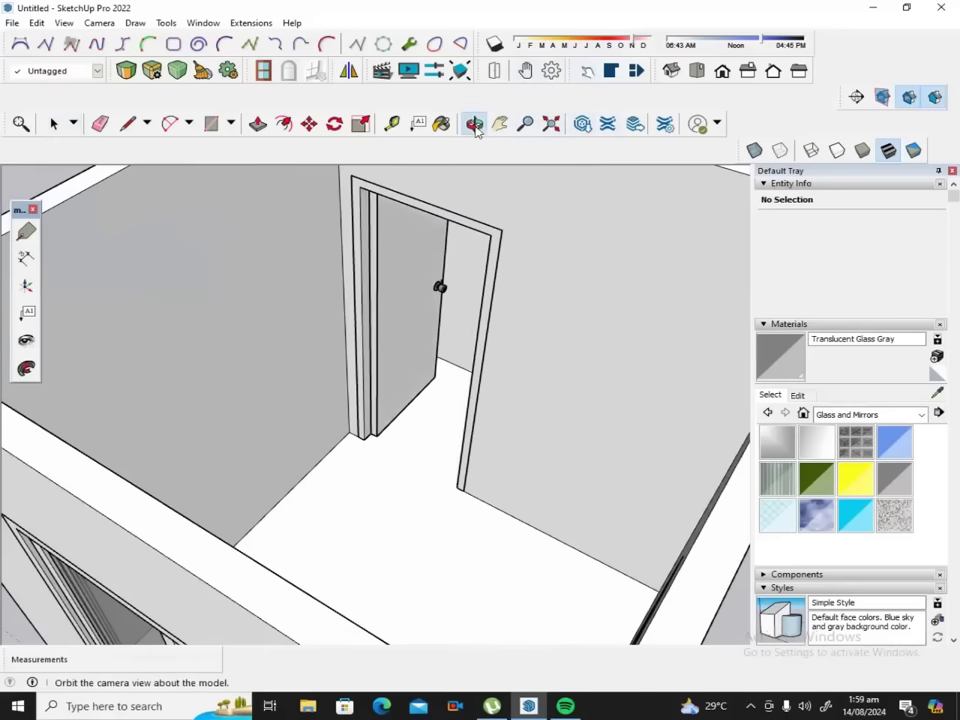
mouse_move(632, 225)
mouse_down()
mouse_move(587, 255)
mouse_move(369, 317)
mouse_move(236, 281)
mouse_up()
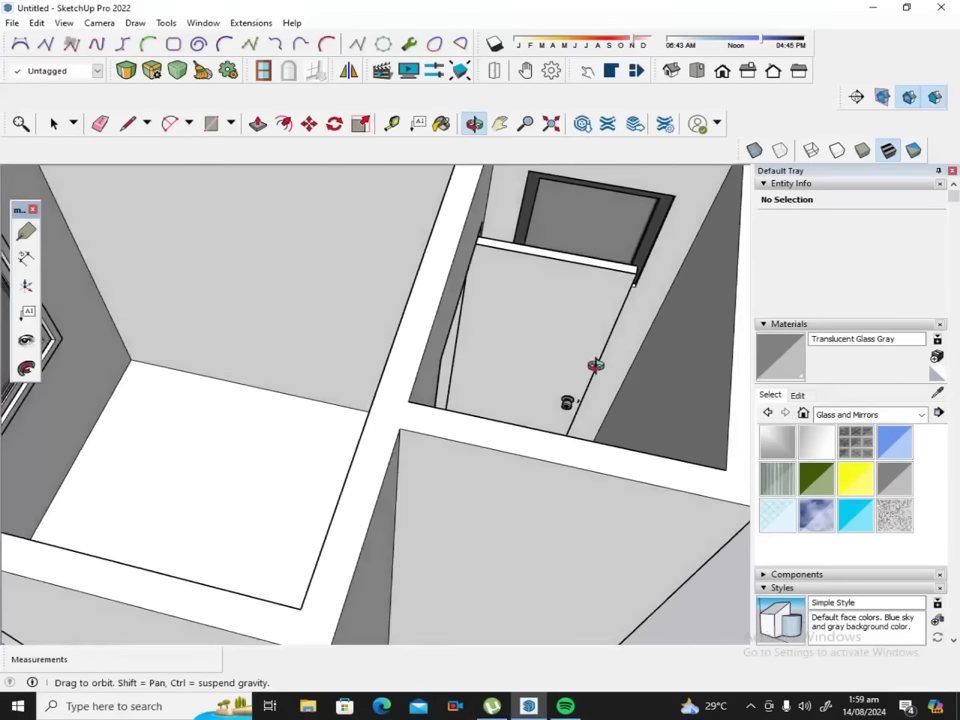
scroll(595, 368, up, 3)
scroll(600, 380, up, 3)
scroll(497, 379, up, 2)
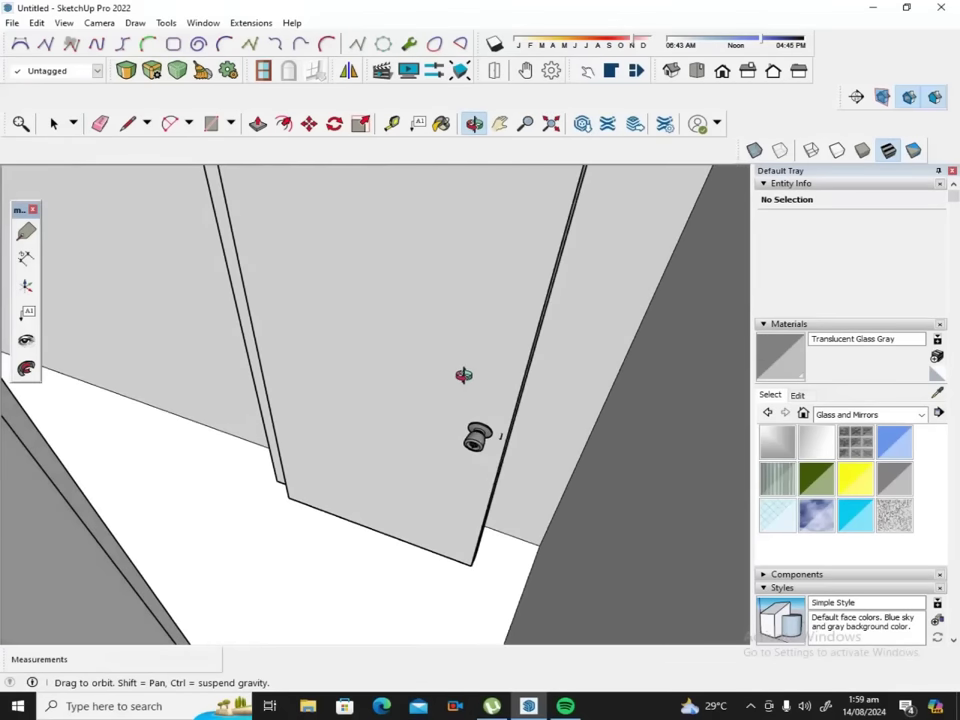
scroll(508, 448, up, 3)
scroll(505, 425, up, 3)
drag(497, 400, 503, 407)
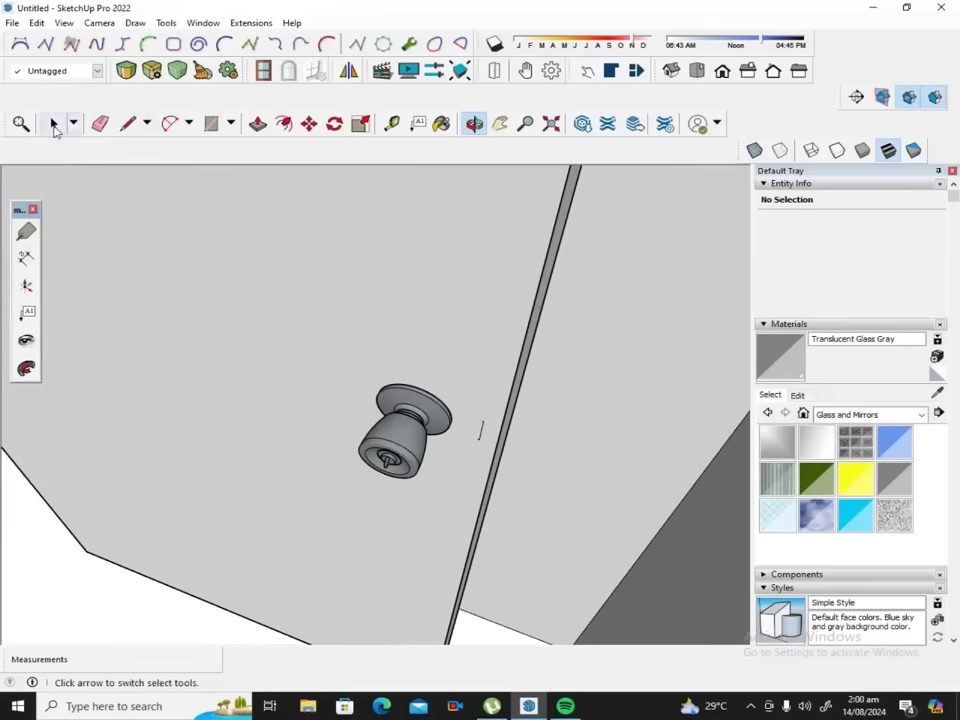
click(54, 123)
click(406, 422)
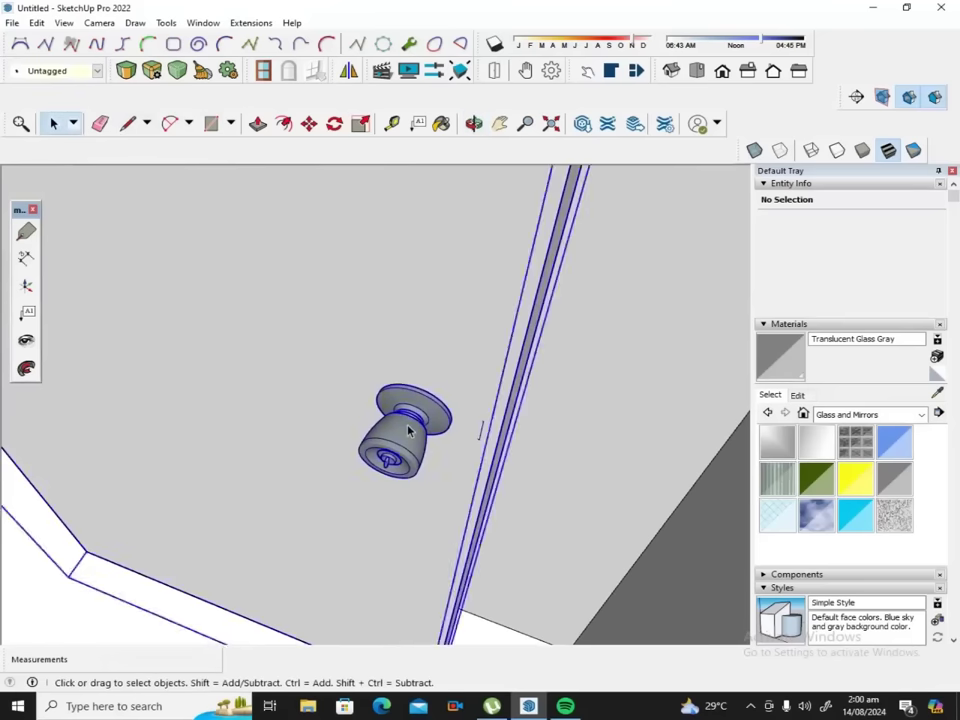
Inside the door group, move the cylindrical knob to its new spot beside the latch.
double_click(420, 433)
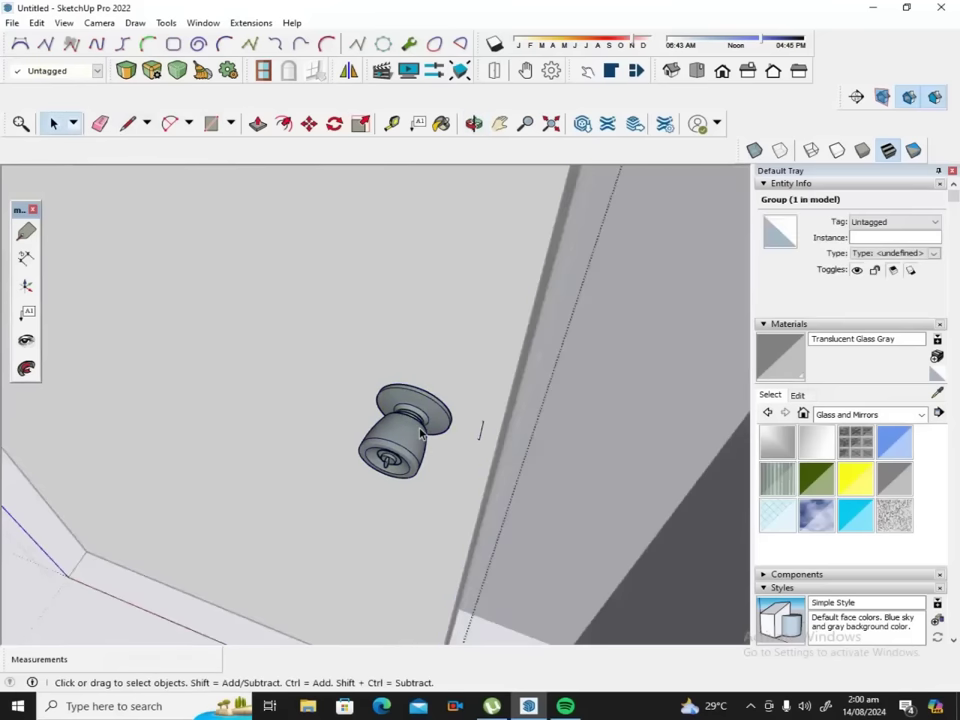
click(415, 432)
scroll(509, 440, up, 3)
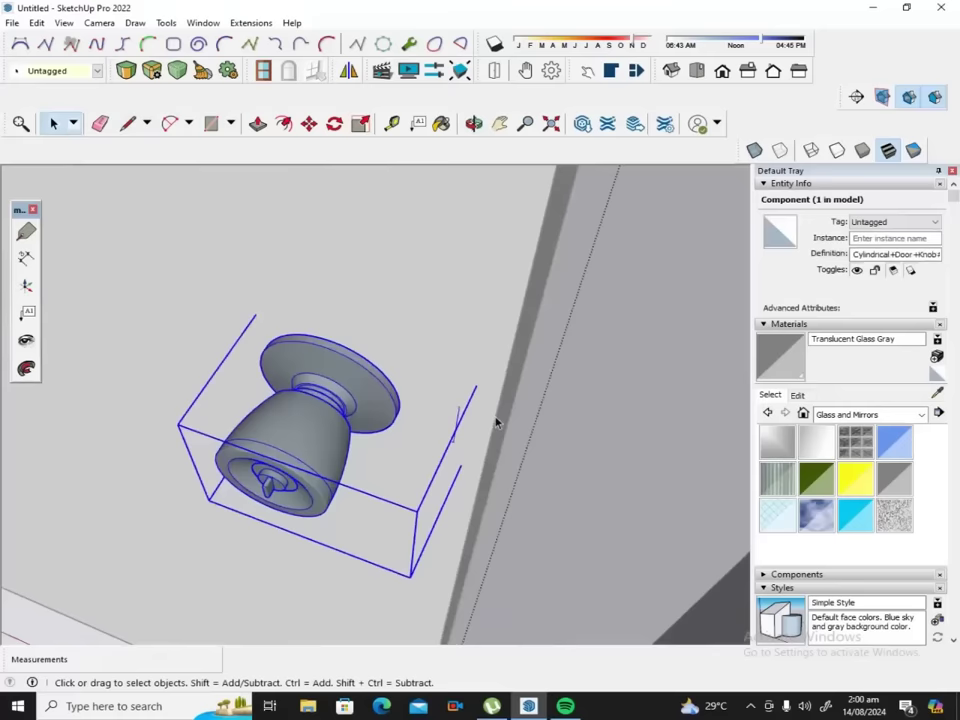
click(309, 123)
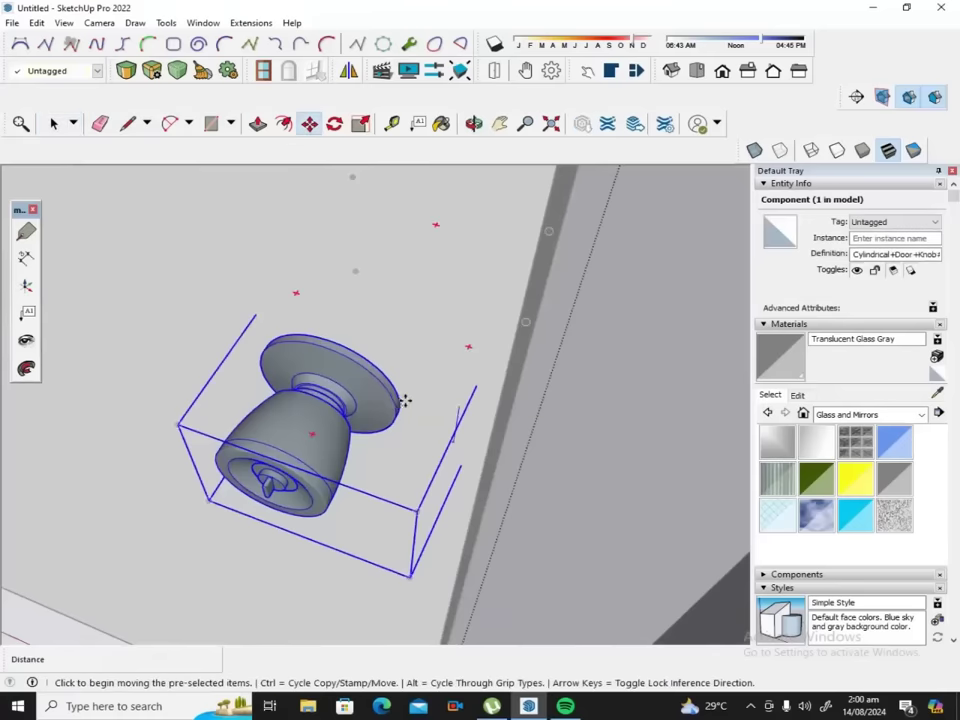
click(404, 400)
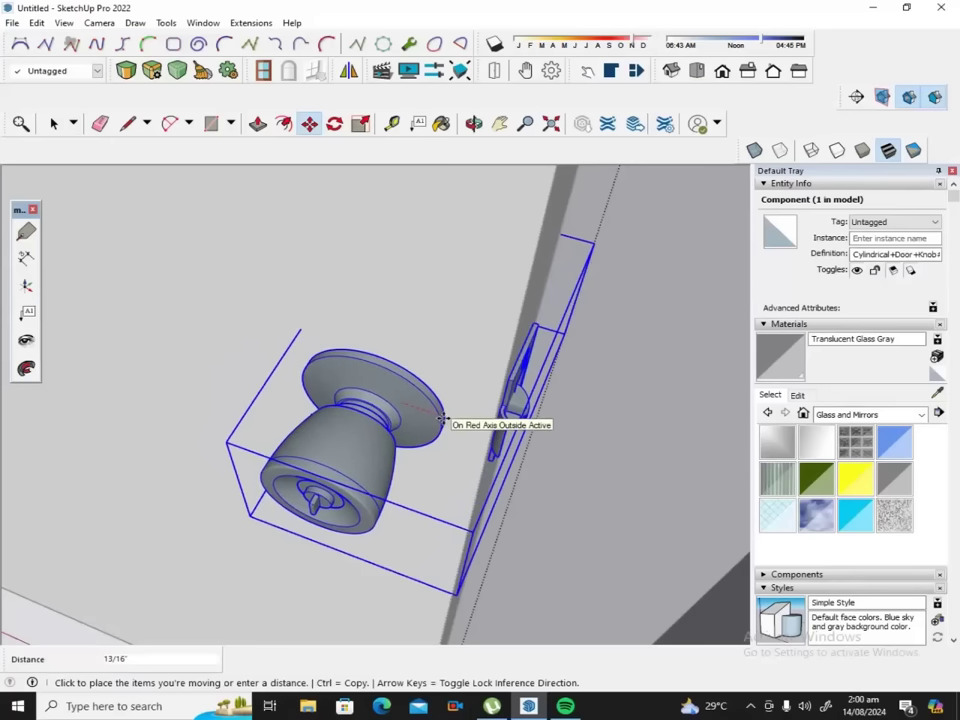
click(442, 418)
Zoom and tilt the close-up view to check the knob's new position.
scroll(572, 341, up, 2)
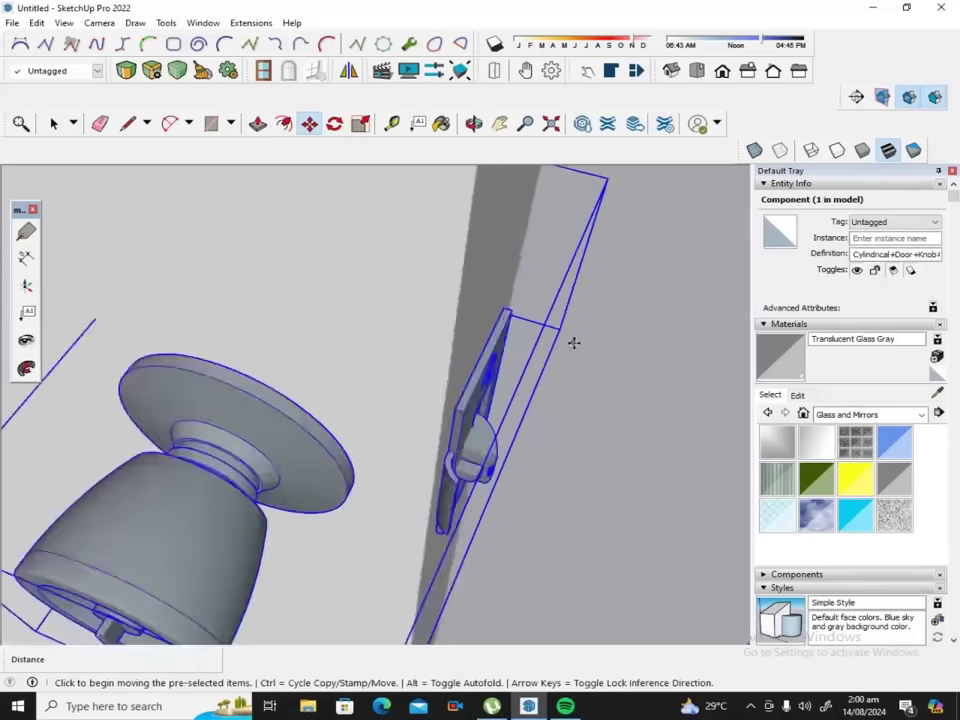
scroll(572, 341, up, 2)
scroll(528, 332, down, 3)
scroll(528, 332, down, 2)
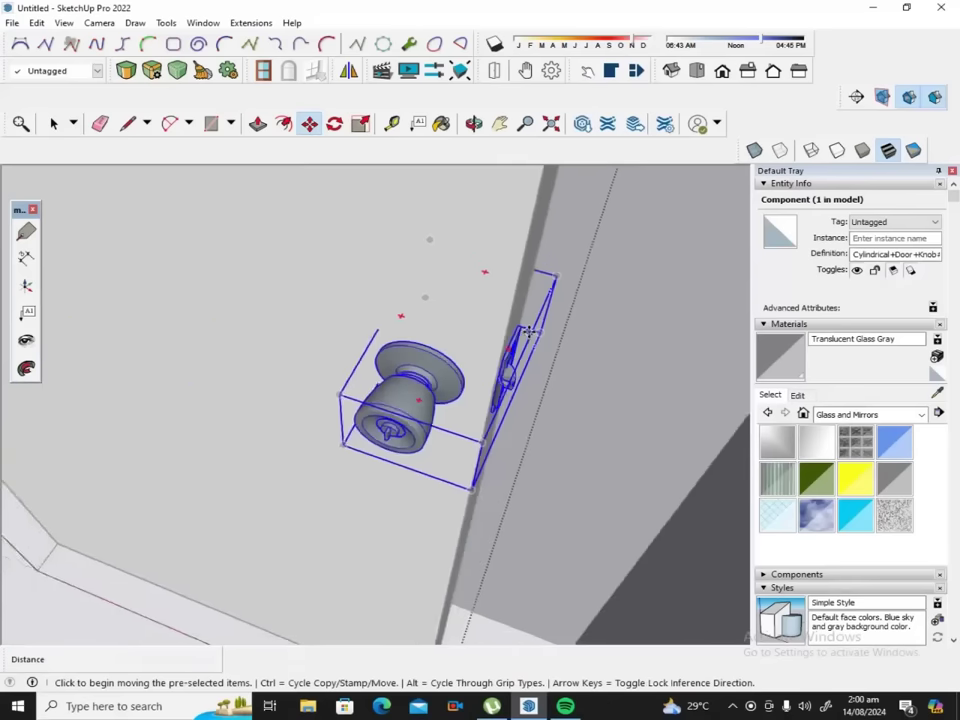
scroll(528, 332, down, 2)
scroll(529, 330, down, 1)
scroll(528, 326, up, 3)
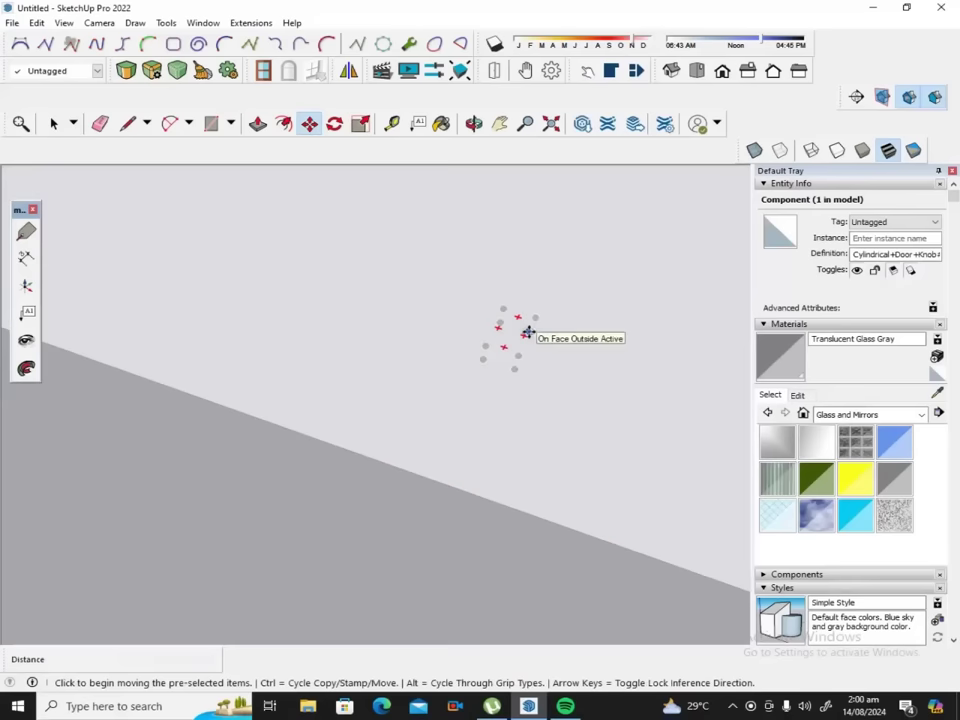
click(55, 124)
middle_drag(278, 283, 307, 318)
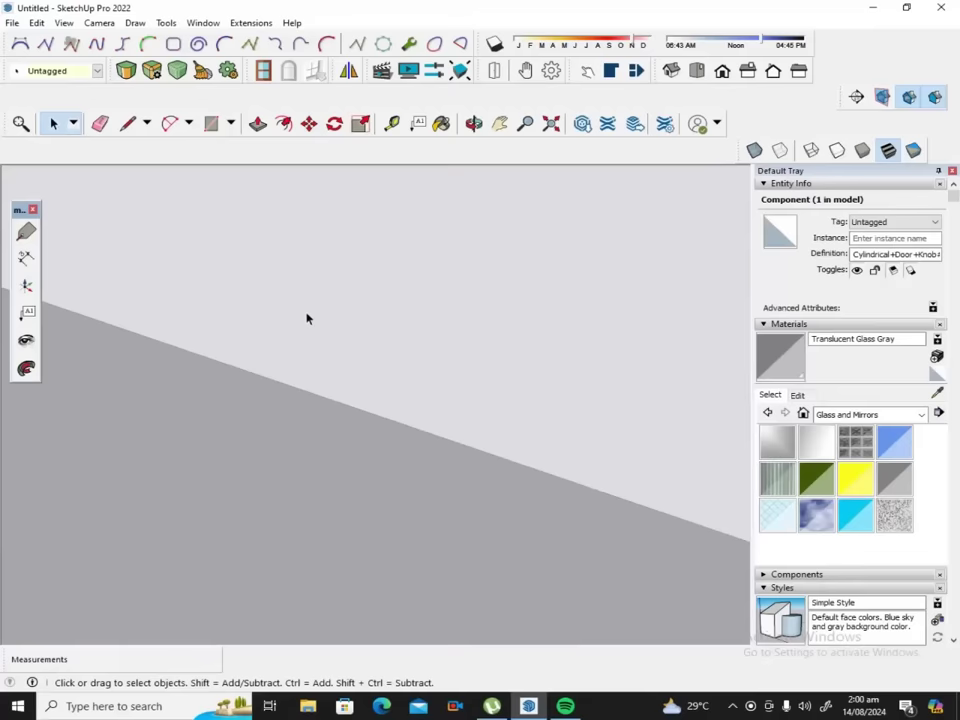
Zoom to the whole room, exit the knob component, and delete all guide lines.
click(551, 123)
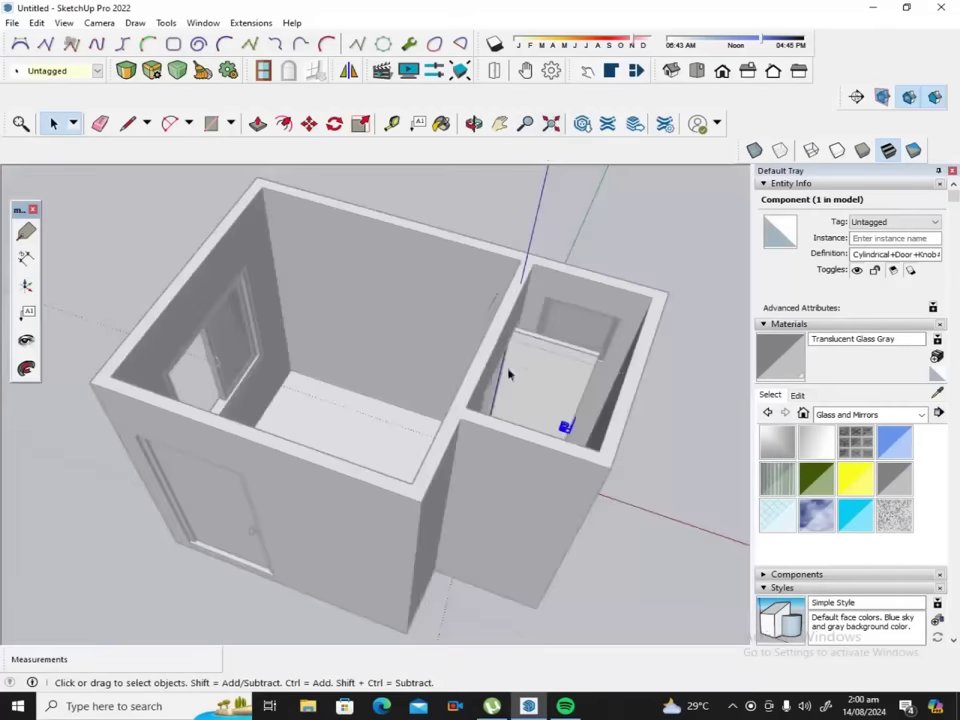
click(122, 194)
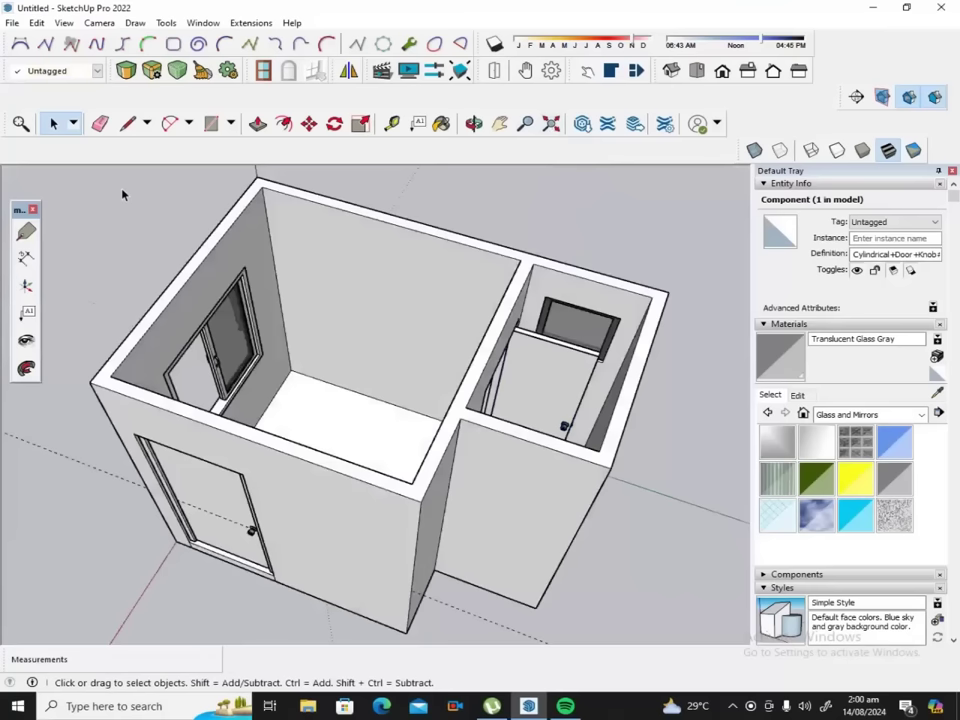
click(473, 123)
mouse_move(255, 360)
mouse_down()
mouse_move(468, 378)
mouse_move(454, 300)
mouse_up()
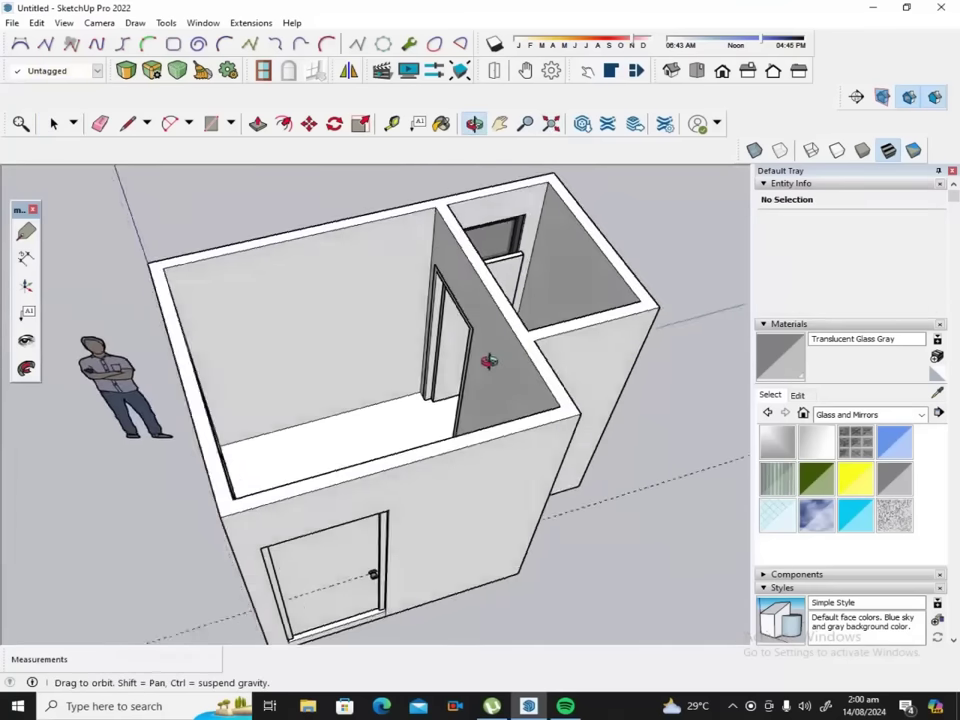
click(36, 22)
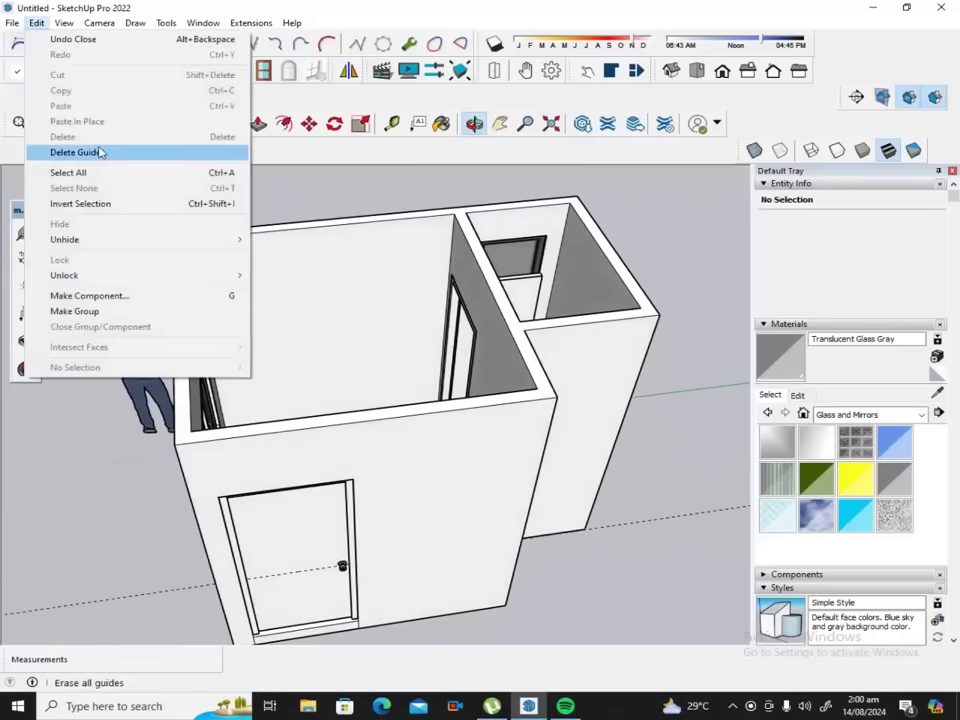
click(100, 152)
Orbit in to a close view of the inner door.
scroll(216, 557, down, 2)
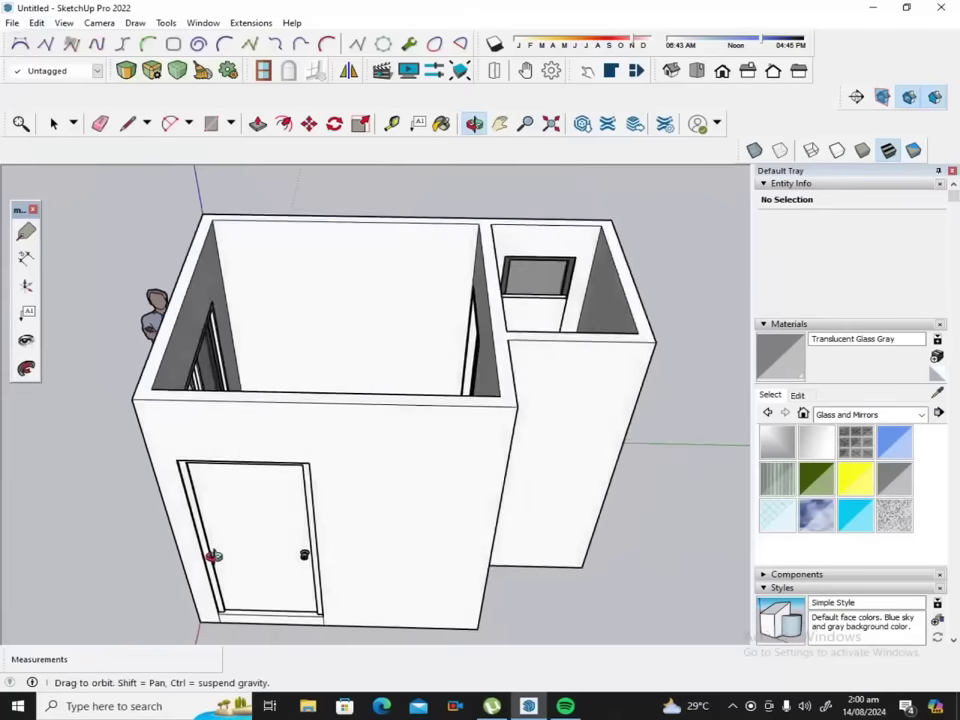
scroll(229, 538, down, 2)
scroll(238, 591, down, 1)
scroll(246, 593, up, 5)
scroll(250, 590, up, 1)
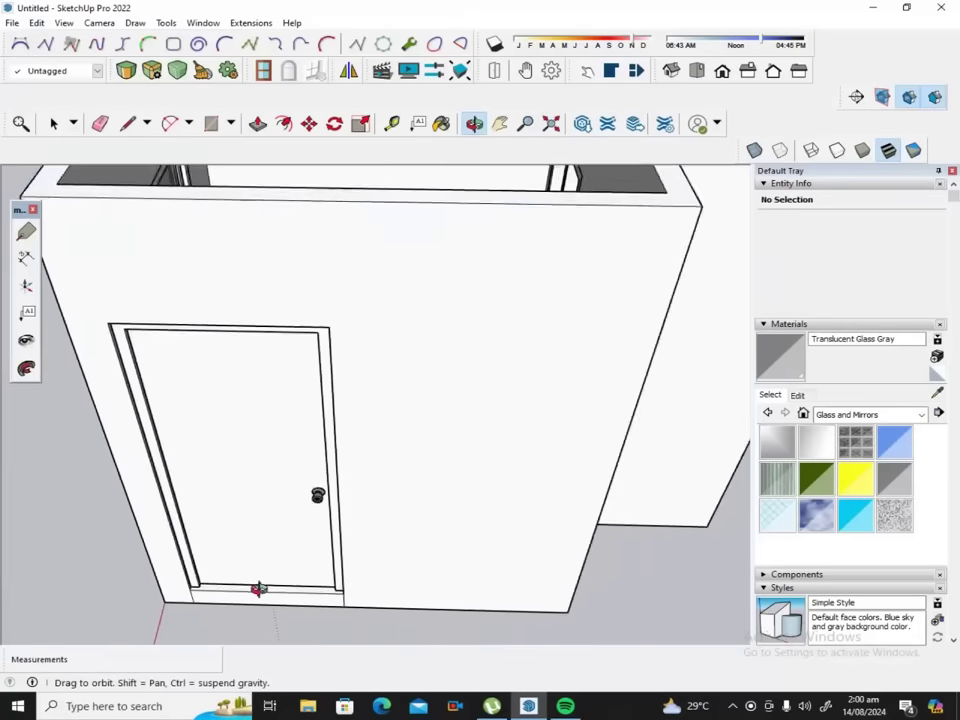
scroll(257, 587, up, 1)
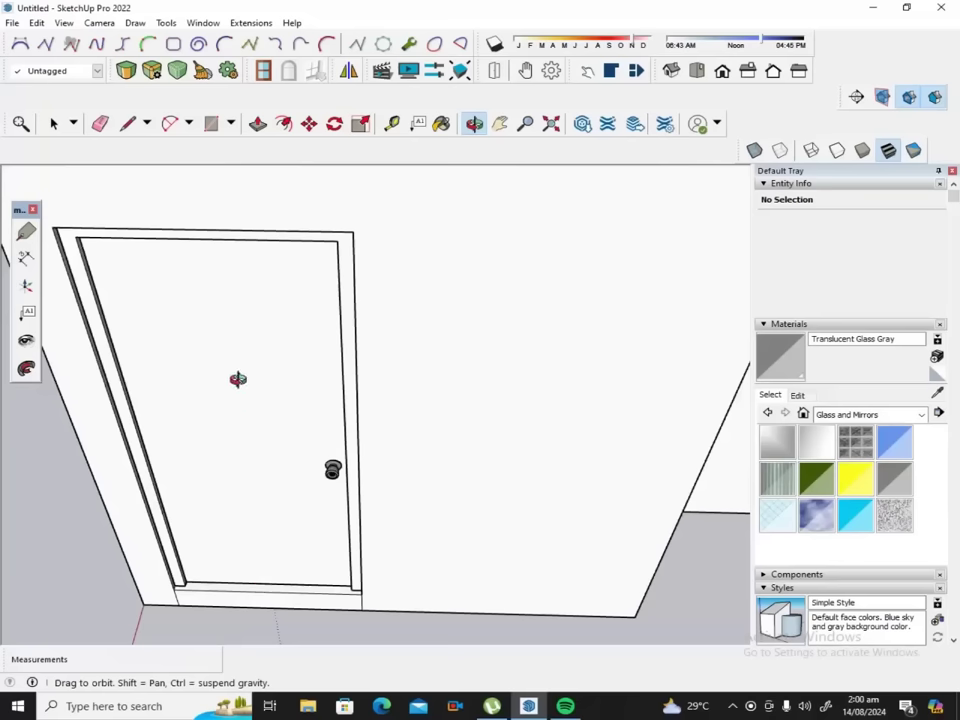
mouse_move(418, 319)
mouse_down()
mouse_move(351, 394)
mouse_move(240, 400)
mouse_move(37, 275)
mouse_up()
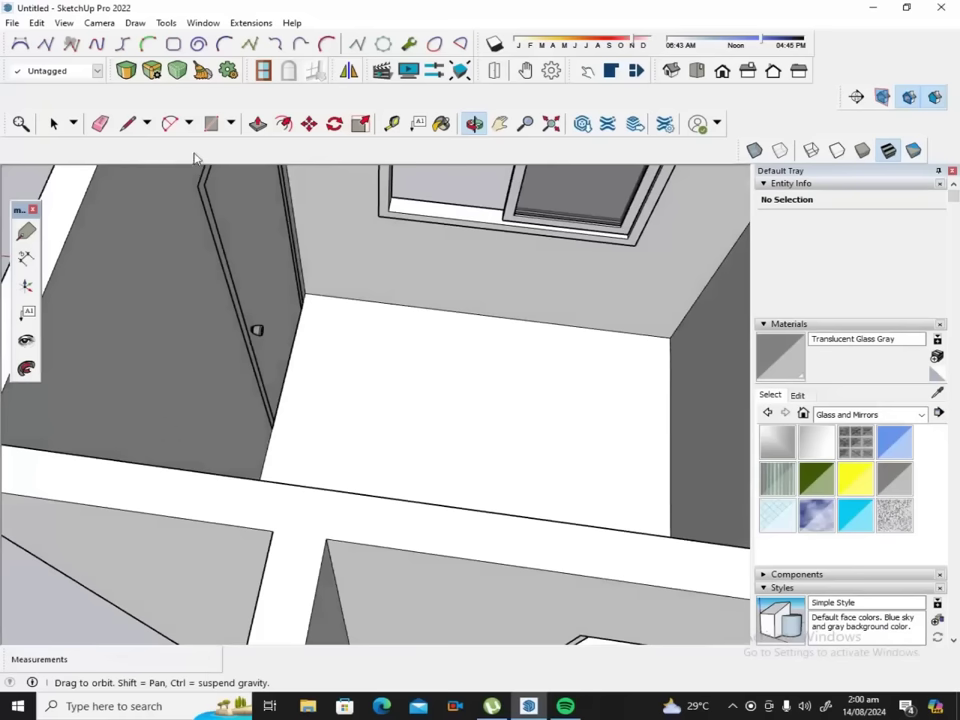
mouse_move(186, 294)
mouse_down()
mouse_move(510, 254)
mouse_move(354, 251)
mouse_up()
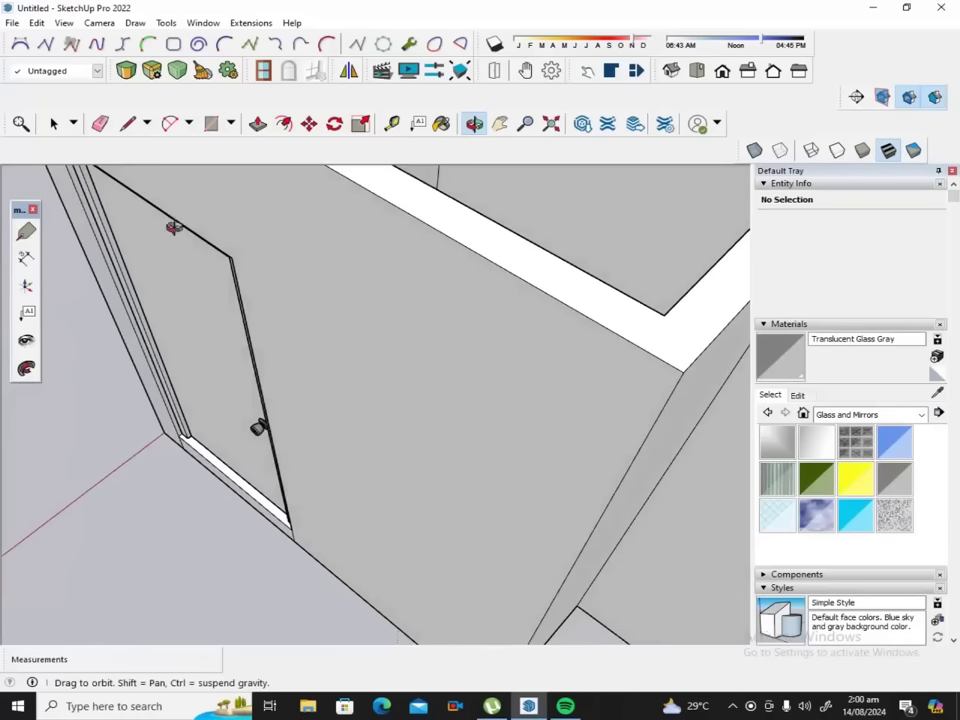
click(53, 123)
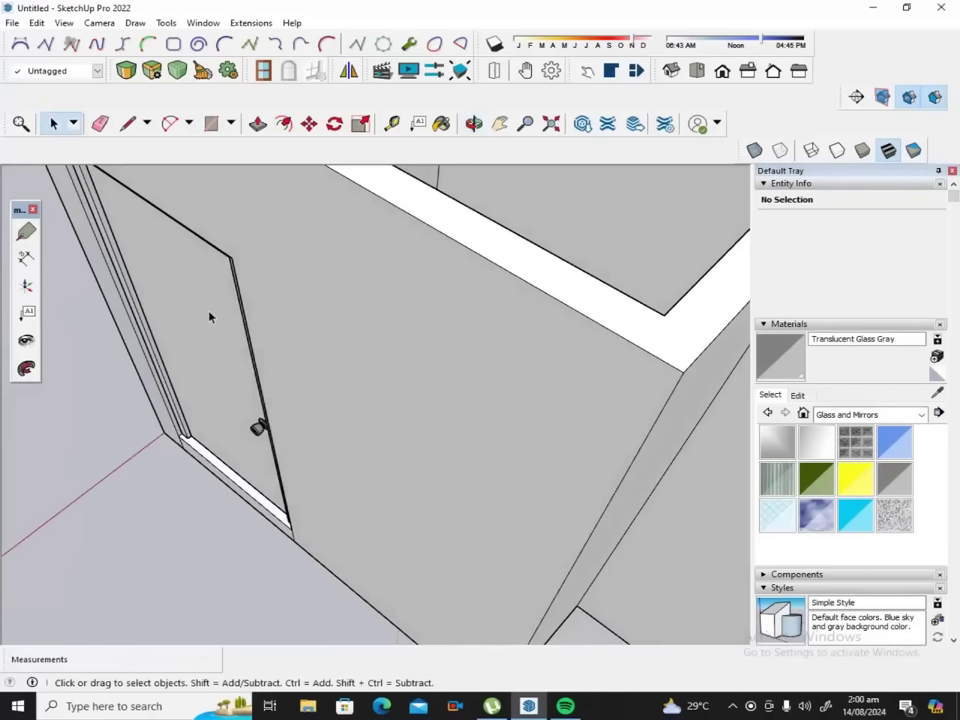
Select the inner door as one whole group and orbit to its bottom corner.
double_click(208, 317)
click(208, 336)
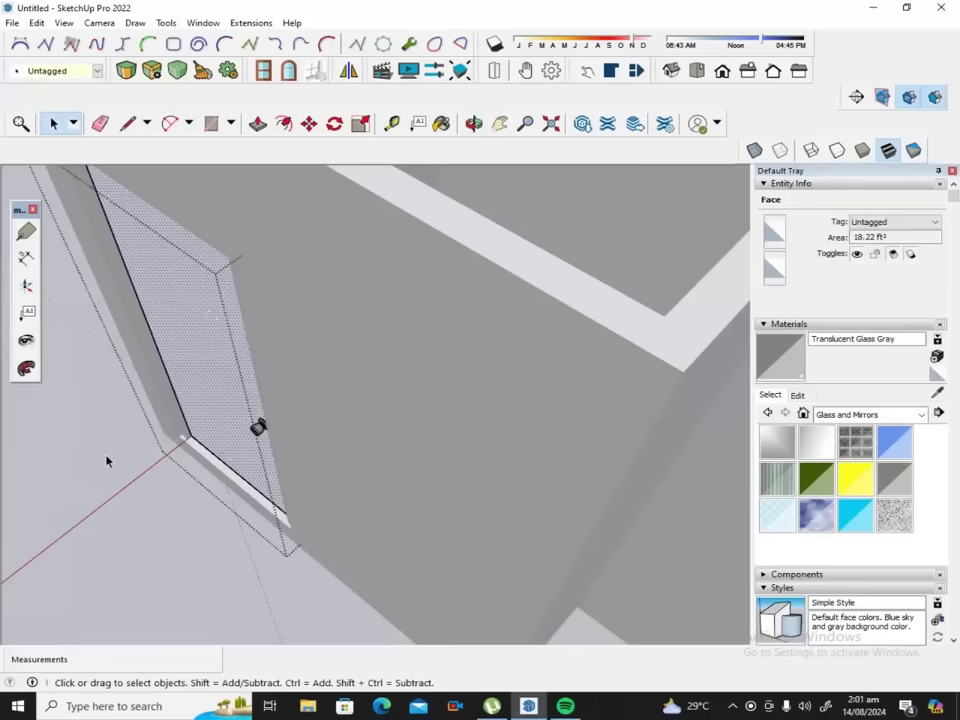
click(107, 454)
click(197, 373)
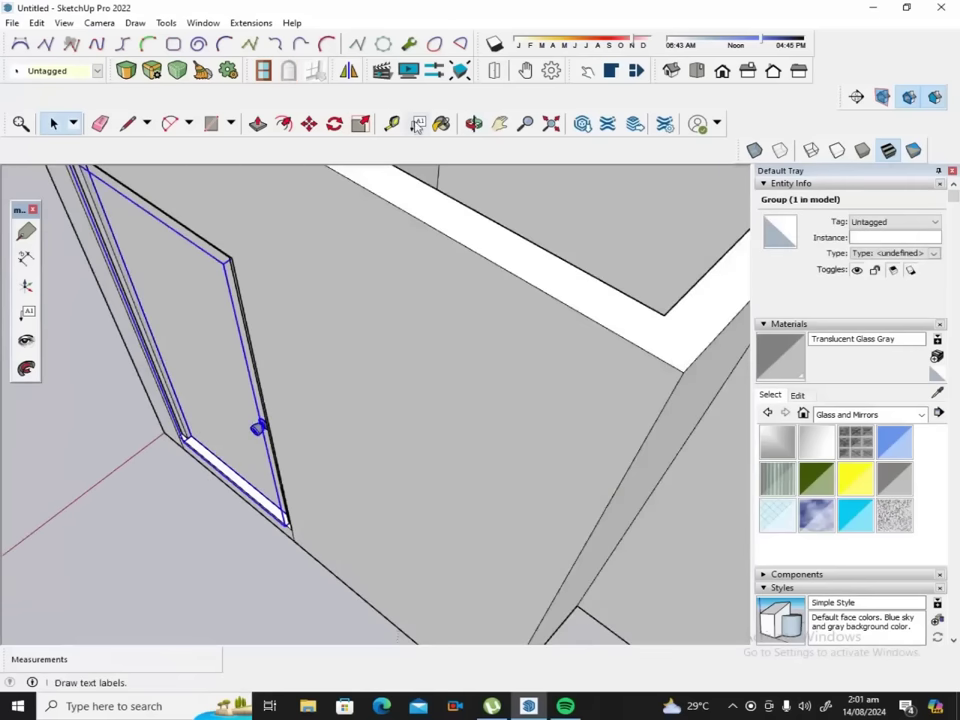
click(474, 123)
mouse_move(476, 200)
mouse_down()
mouse_move(472, 259)
mouse_move(148, 358)
mouse_up()
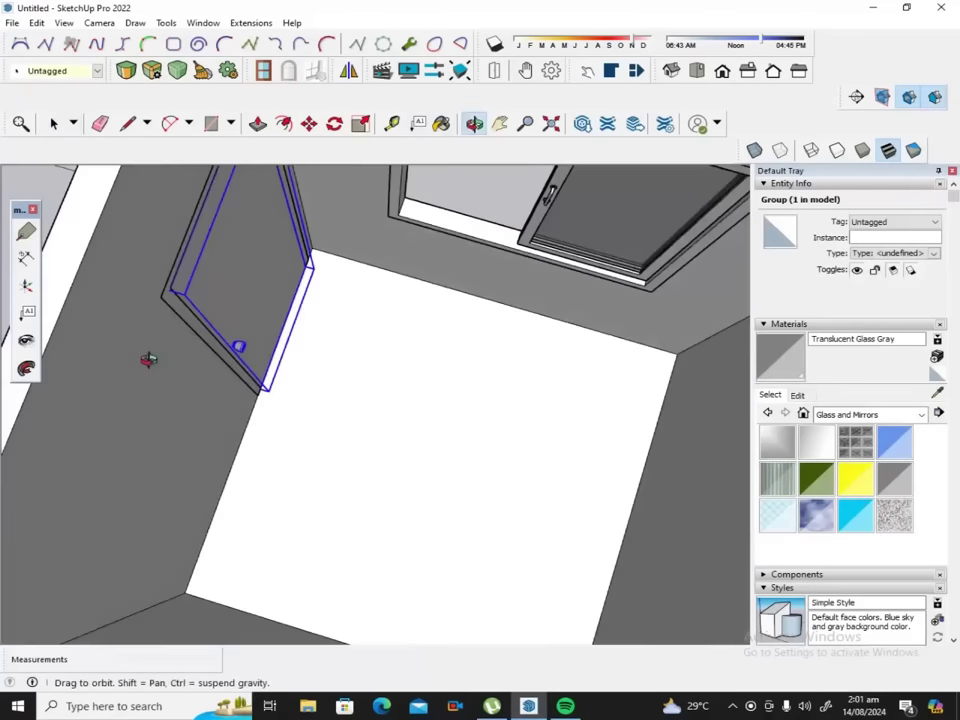
scroll(273, 297, up, 5)
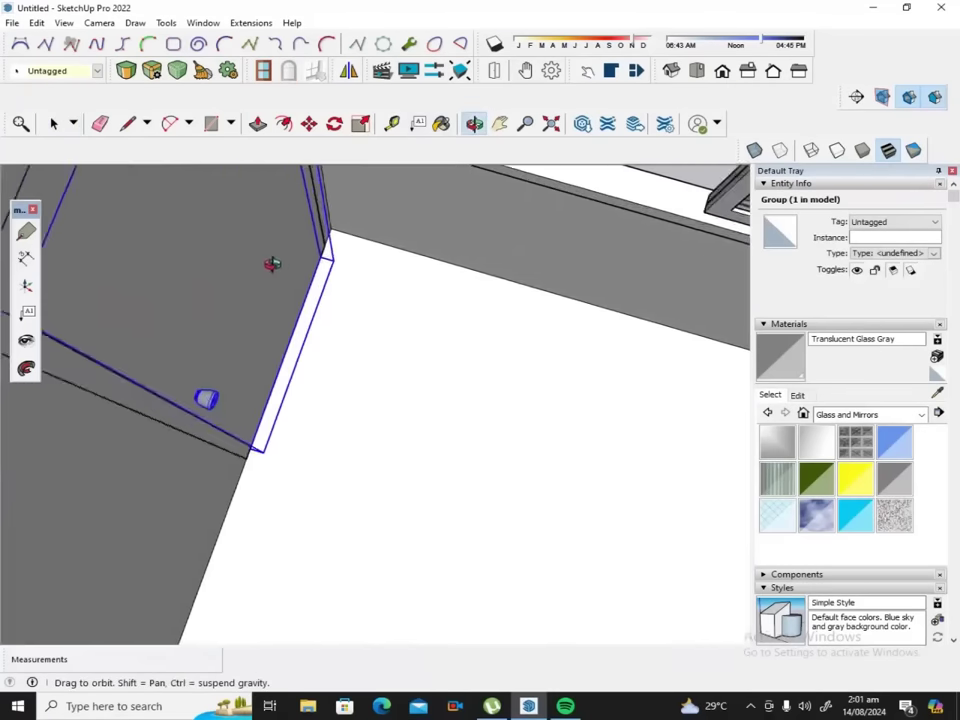
mouse_move(324, 366)
mouse_down()
mouse_move(277, 363)
mouse_move(201, 322)
mouse_up()
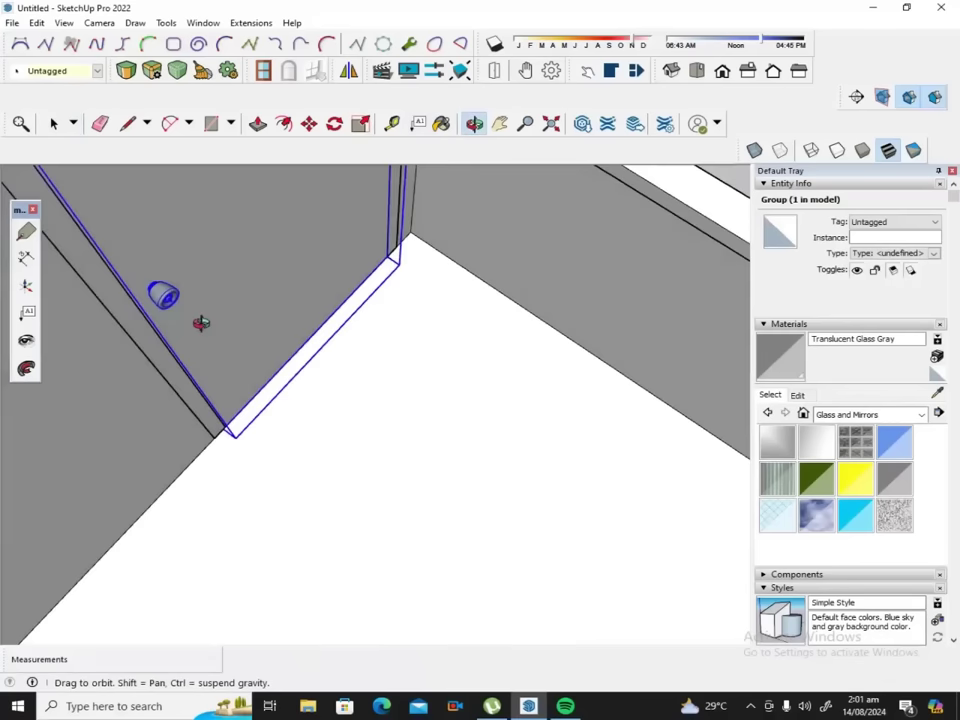
scroll(433, 242, up, 2)
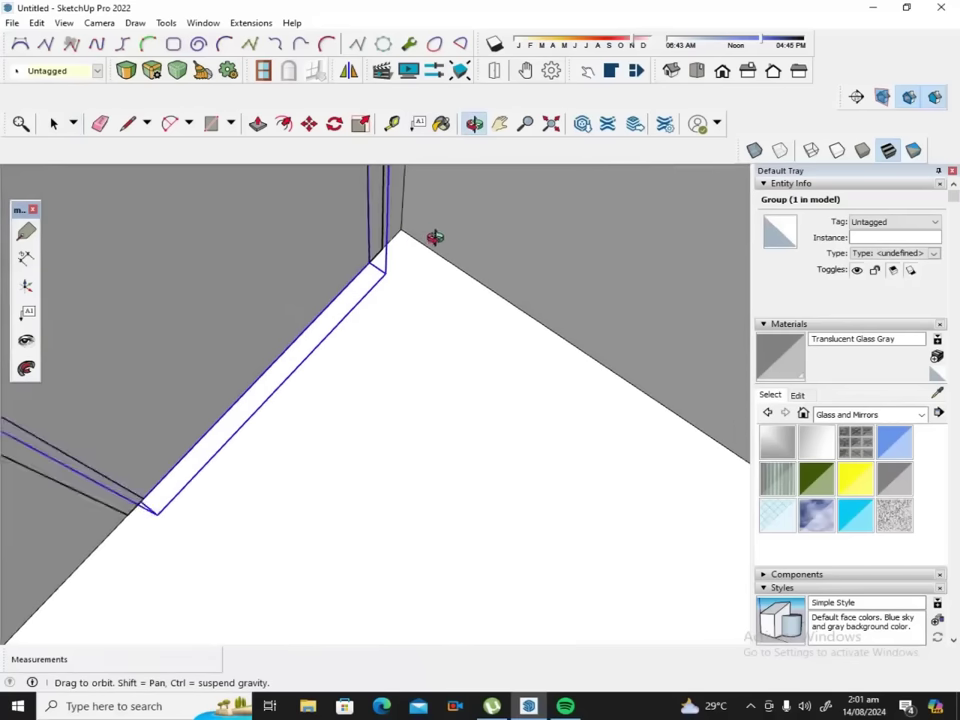
scroll(437, 240, up, 2)
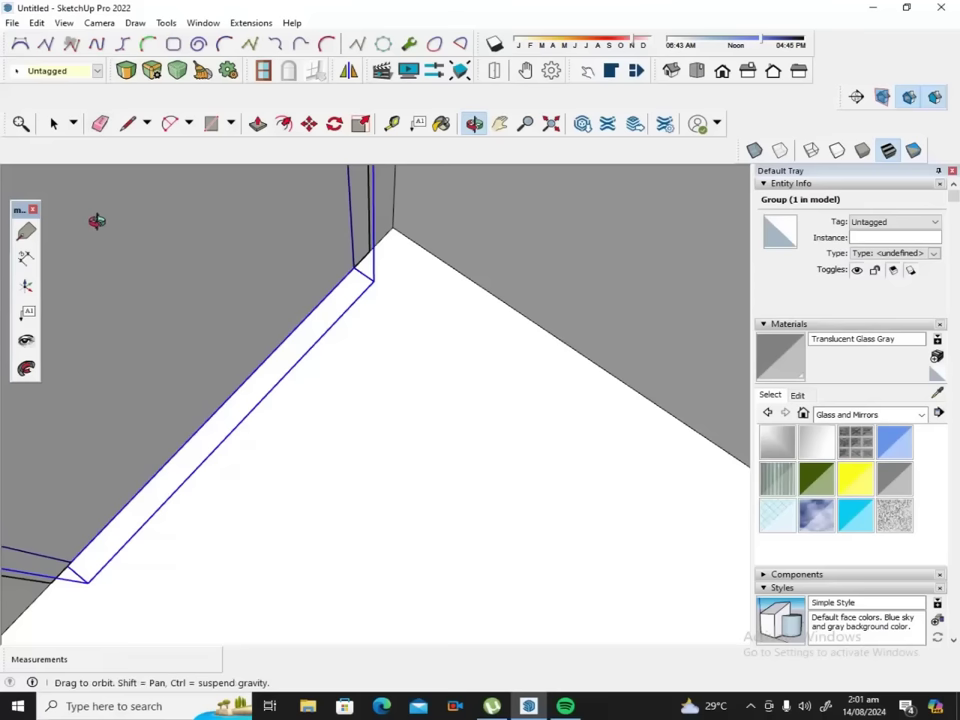
click(54, 123)
Make the door group Component#10 with its axes origin at the bottom corner by the wall.
right_click(168, 243)
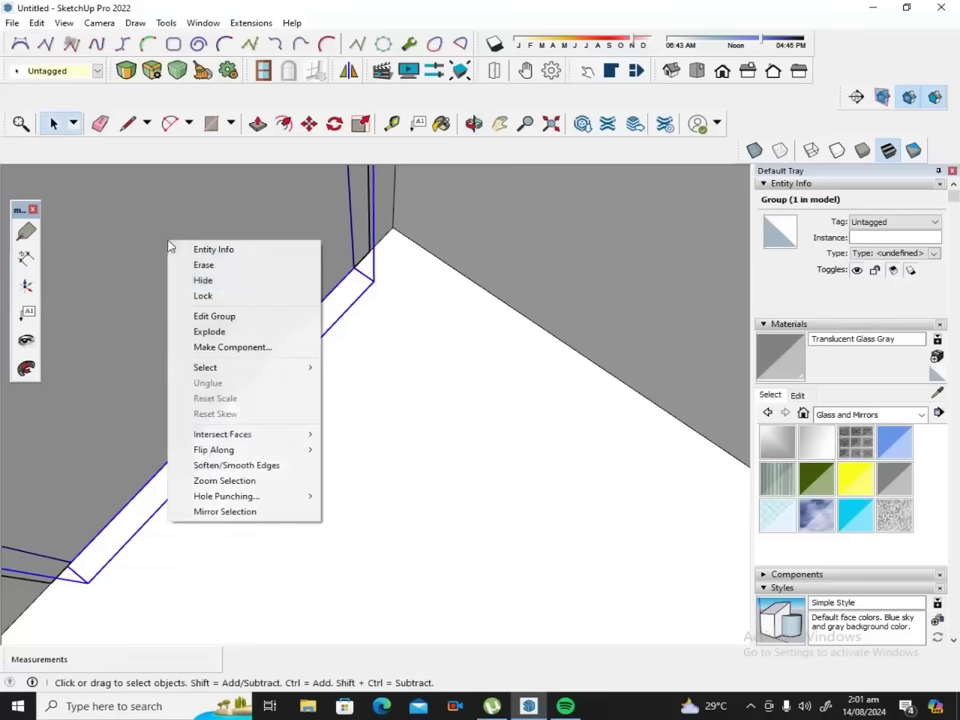
click(233, 348)
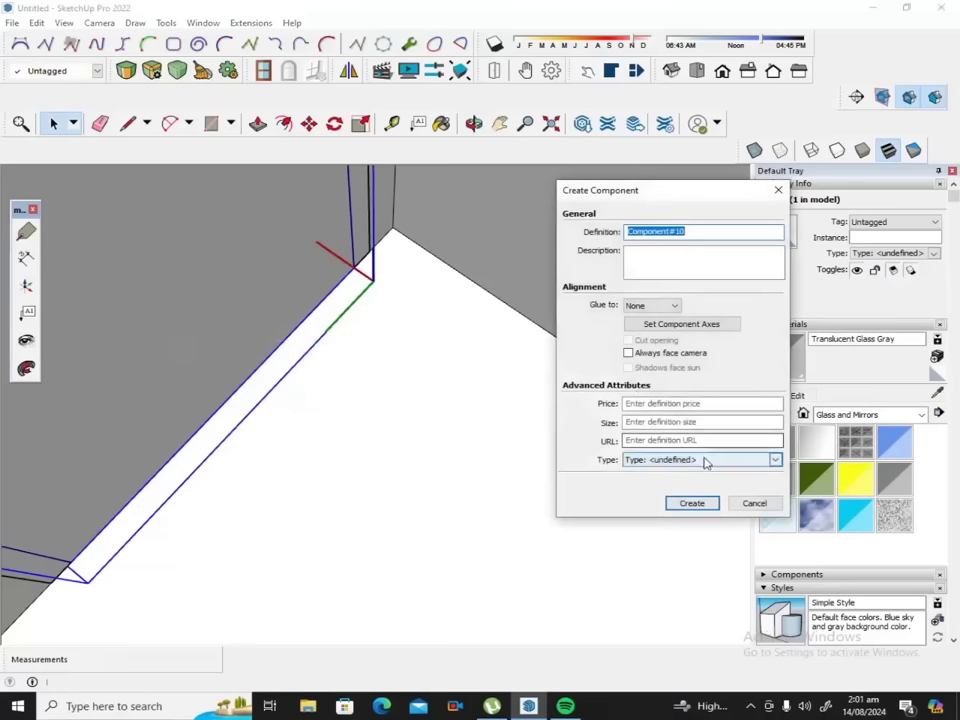
click(692, 327)
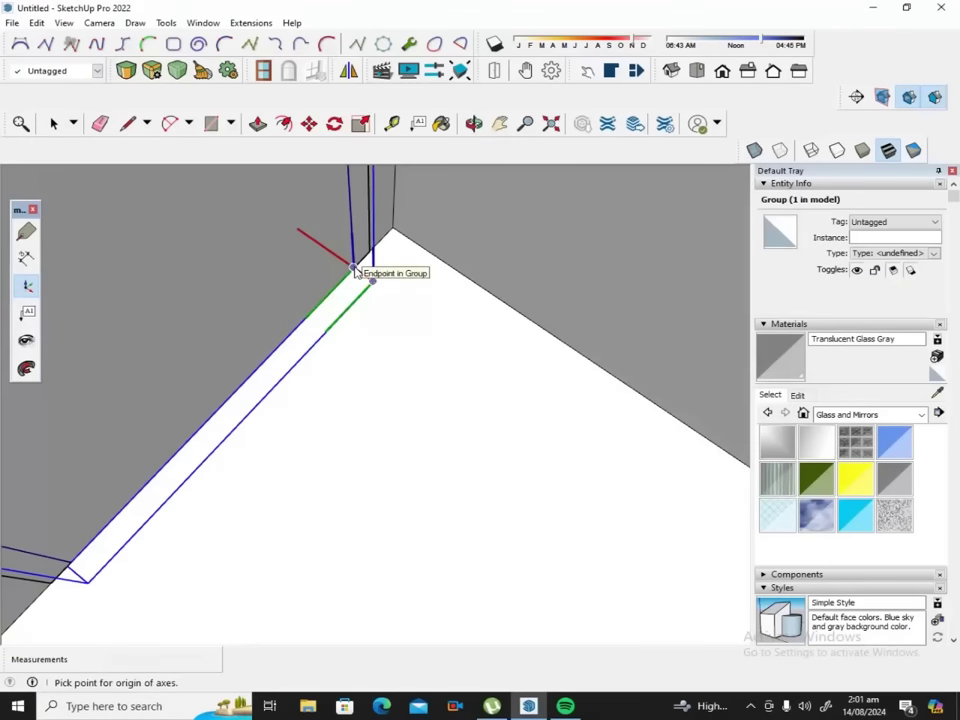
click(353, 268)
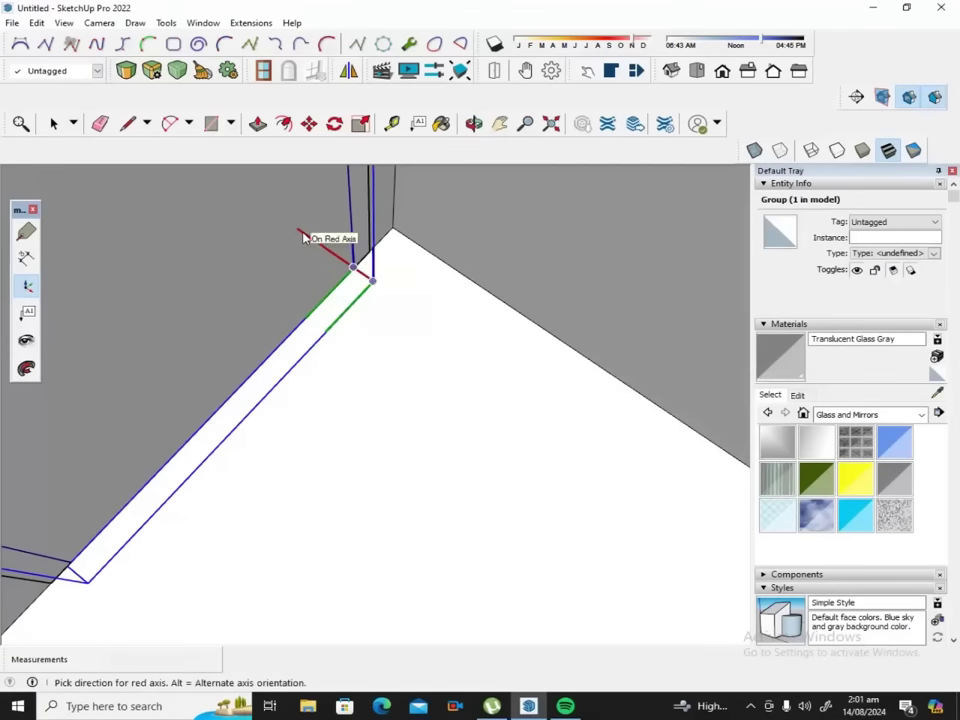
click(304, 237)
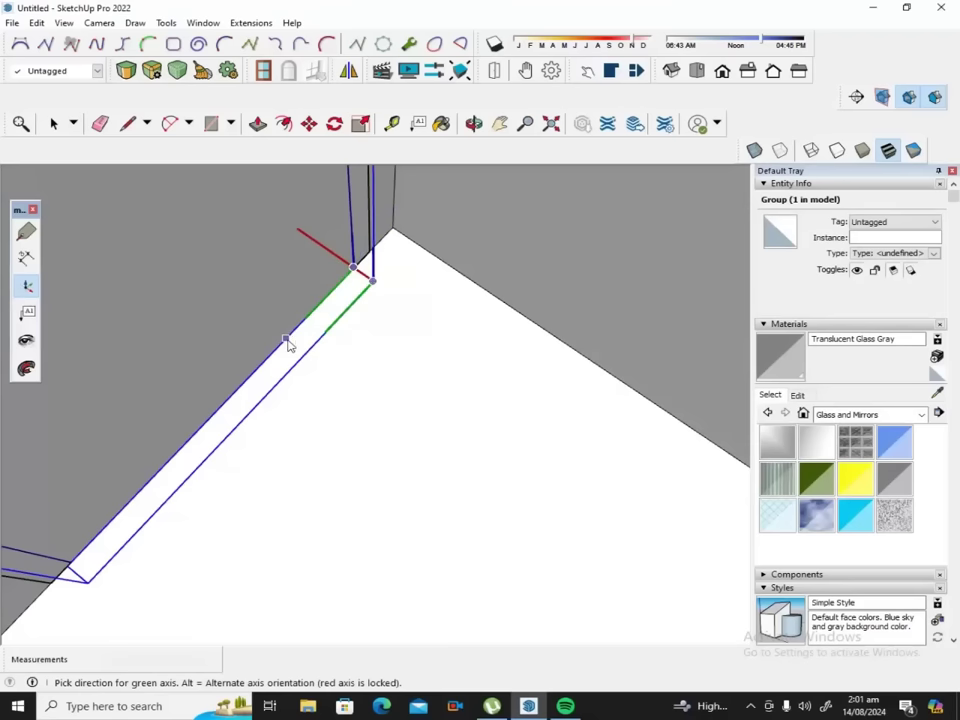
click(288, 343)
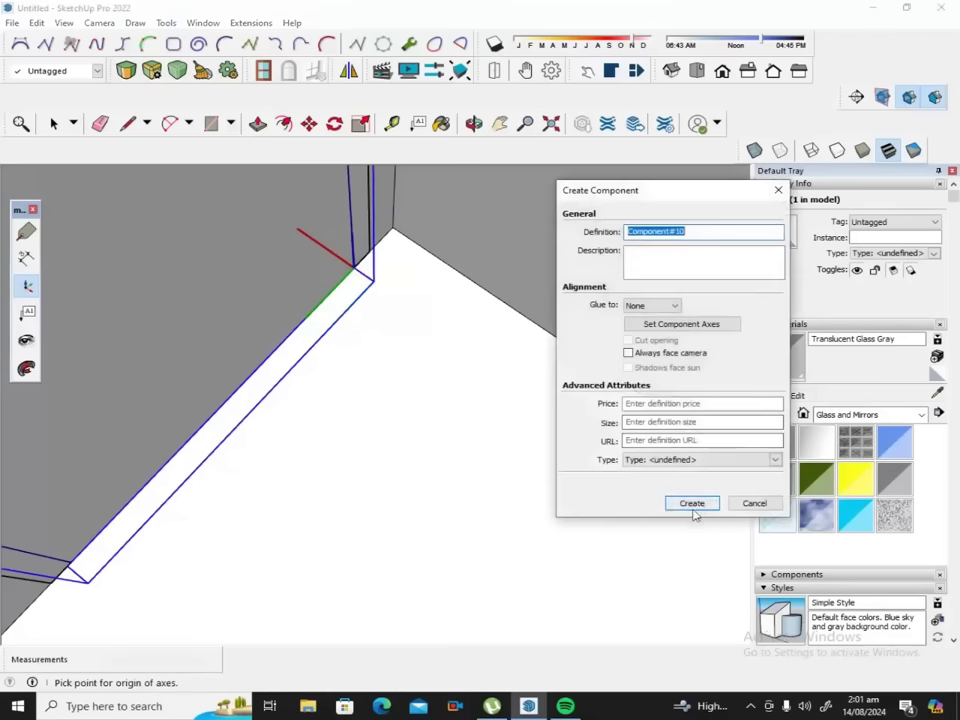
click(691, 504)
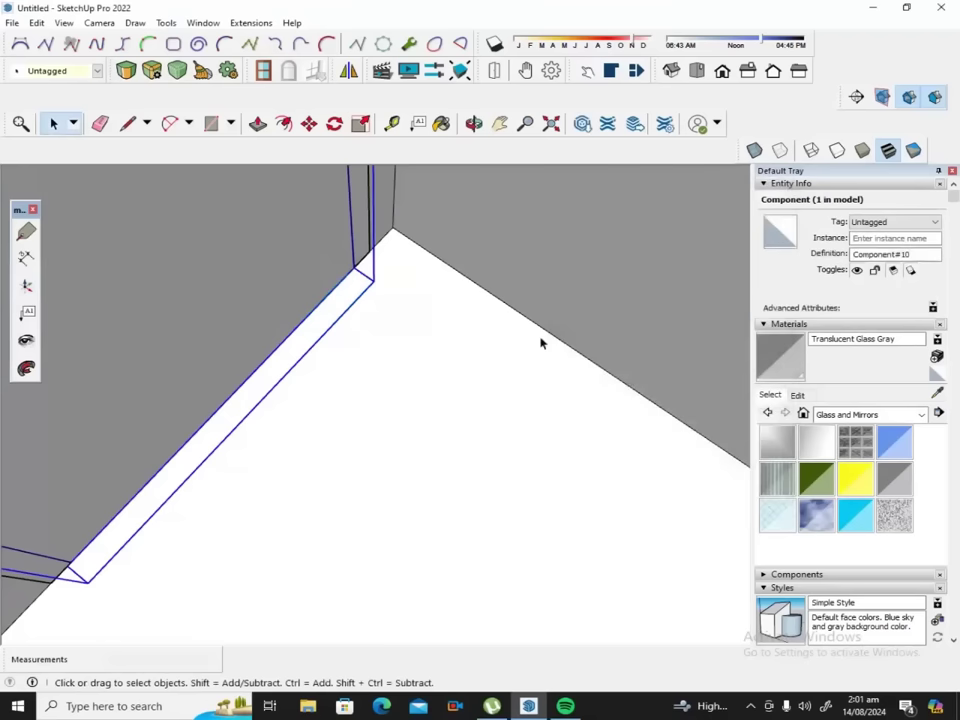
Face the door frontally, open Component#10's dynamic attributes, and add a RotZ attribute.
click(474, 123)
mouse_move(229, 319)
mouse_down()
mouse_move(231, 359)
mouse_move(422, 364)
mouse_move(594, 272)
mouse_up()
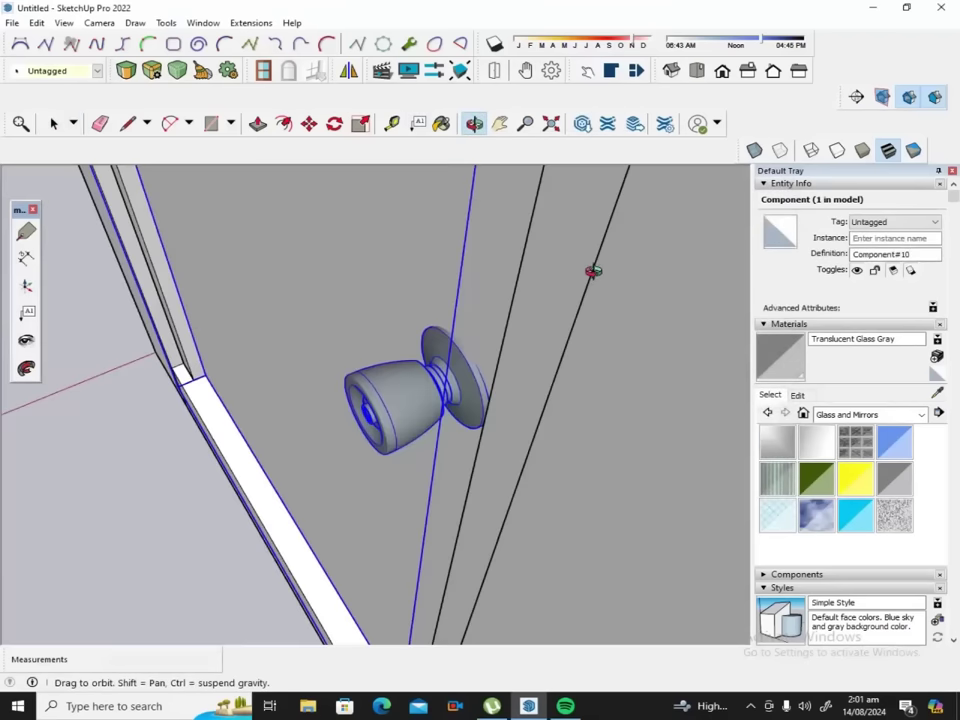
mouse_move(534, 300)
mouse_down()
mouse_move(370, 424)
mouse_move(540, 330)
mouse_up()
scroll(541, 328, down, 2)
scroll(543, 326, down, 2)
scroll(543, 326, down, 2)
drag(431, 476, 505, 475)
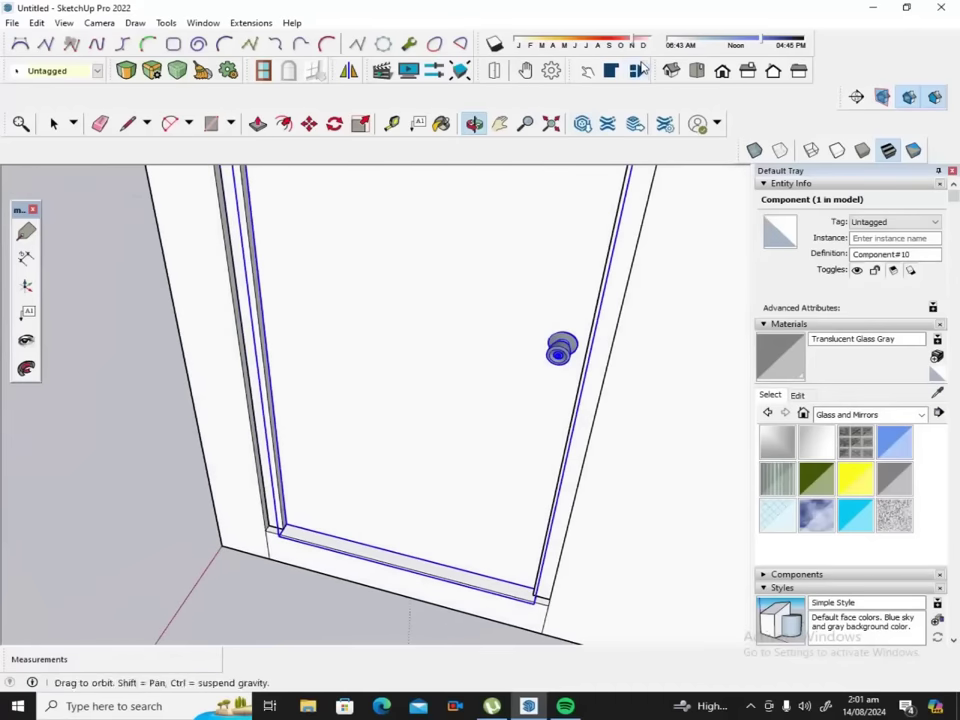
click(639, 69)
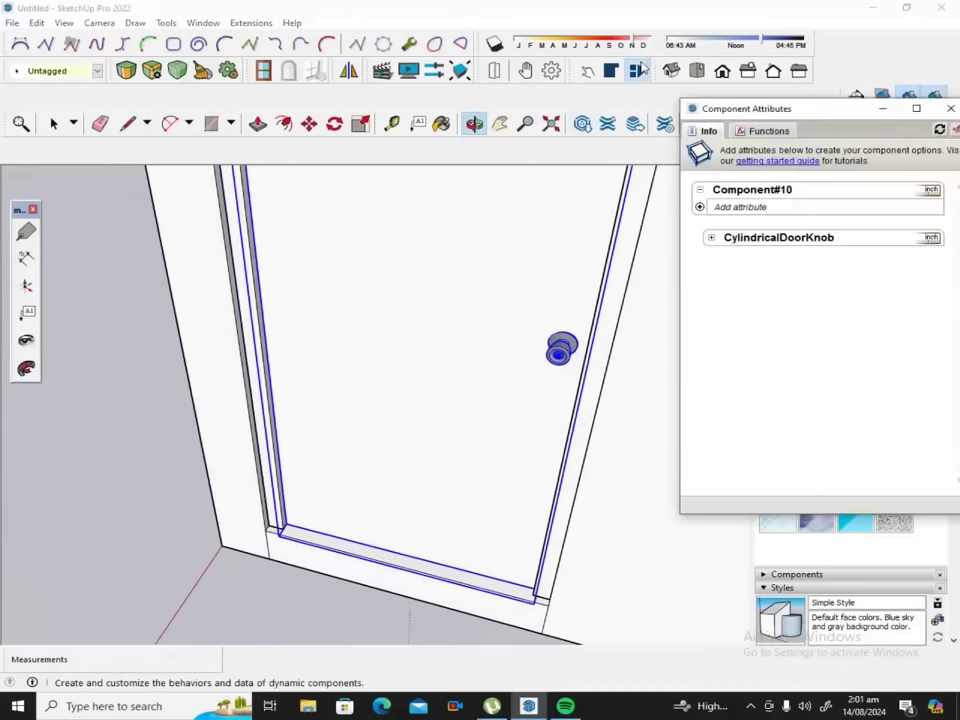
click(700, 207)
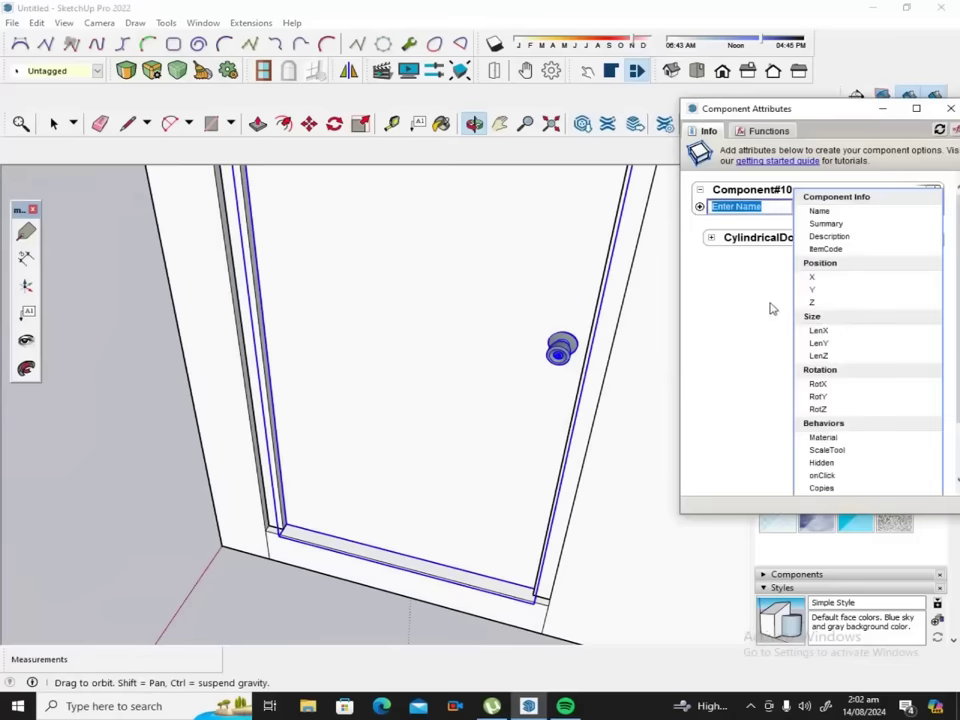
click(818, 410)
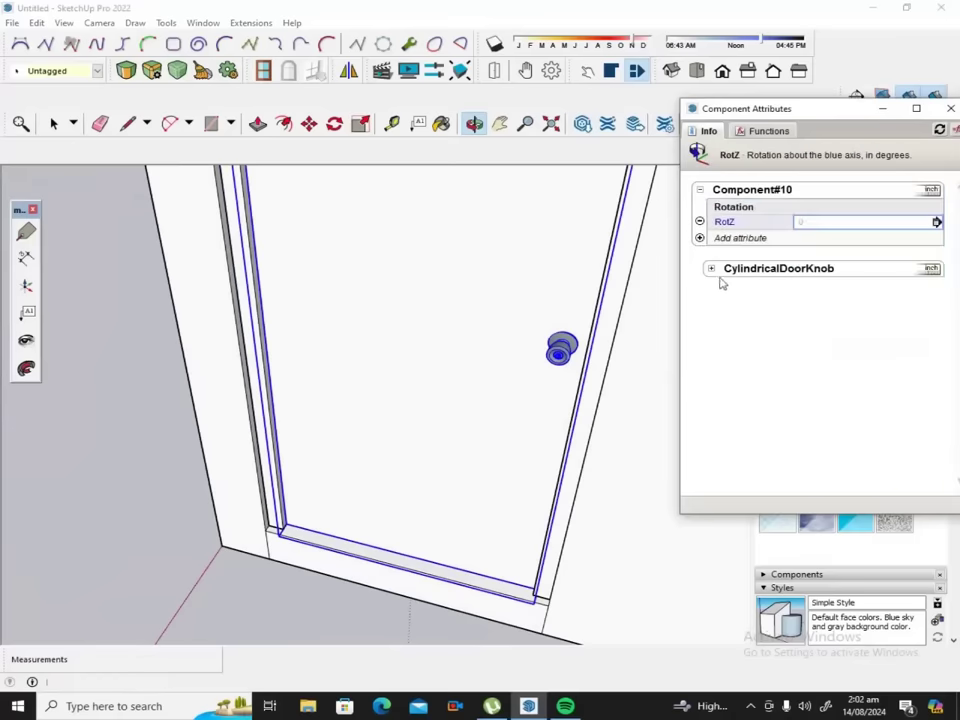
Add an onClick attribute with the formula animateslow("RotZ",0,90).
click(699, 239)
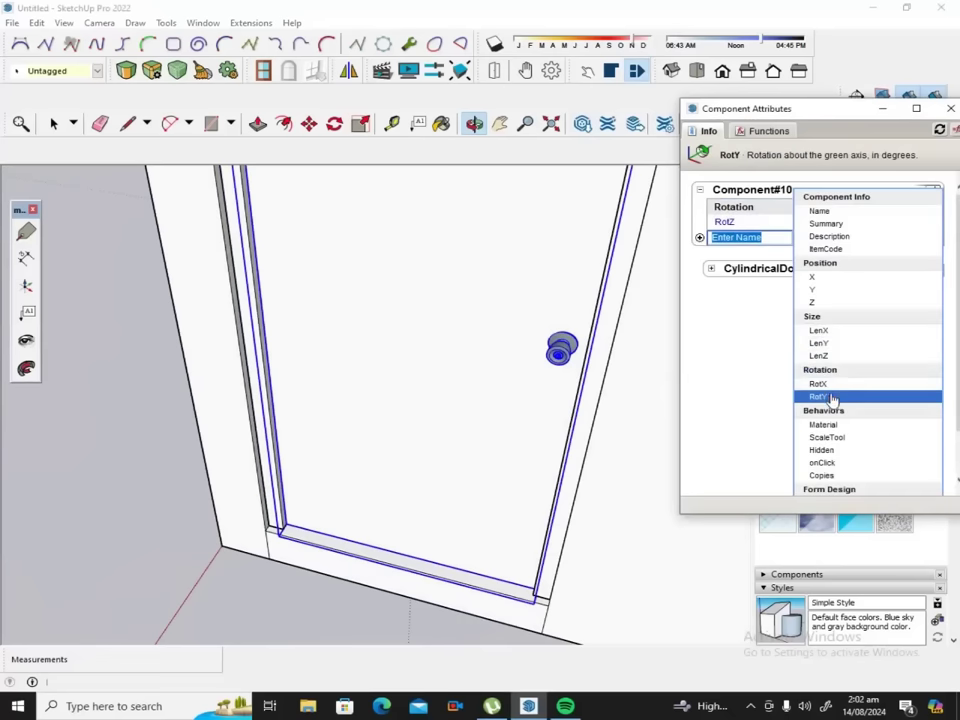
click(840, 463)
click(810, 254)
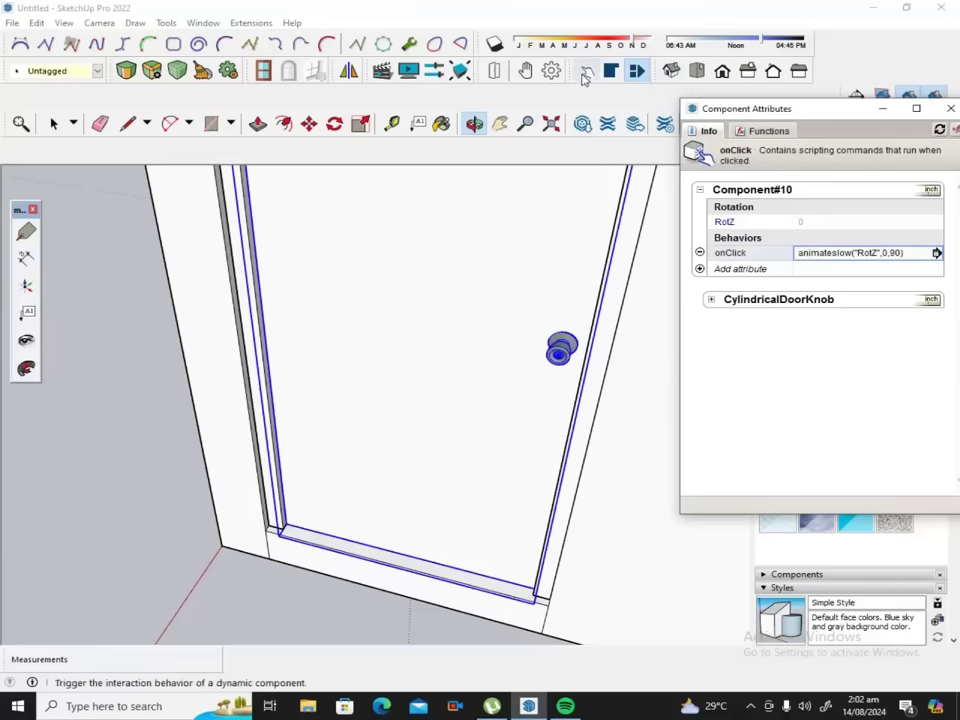
Test the door swinging open and shut with Interact, then close Component Attributes.
click(587, 71)
click(562, 350)
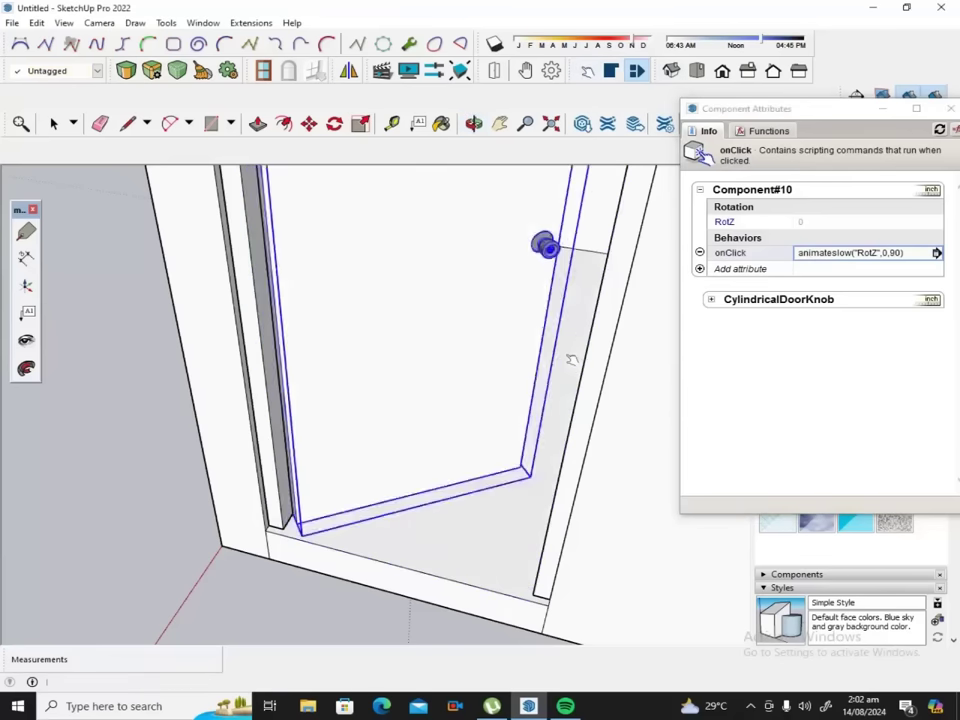
click(360, 319)
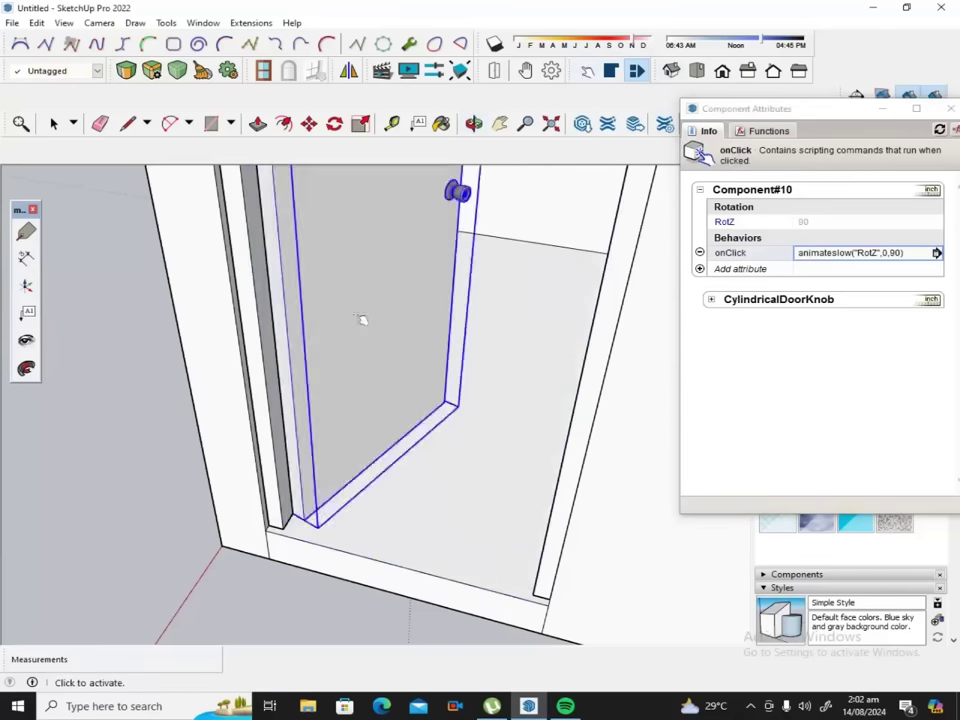
scroll(424, 360, down, 3)
scroll(422, 358, down, 2)
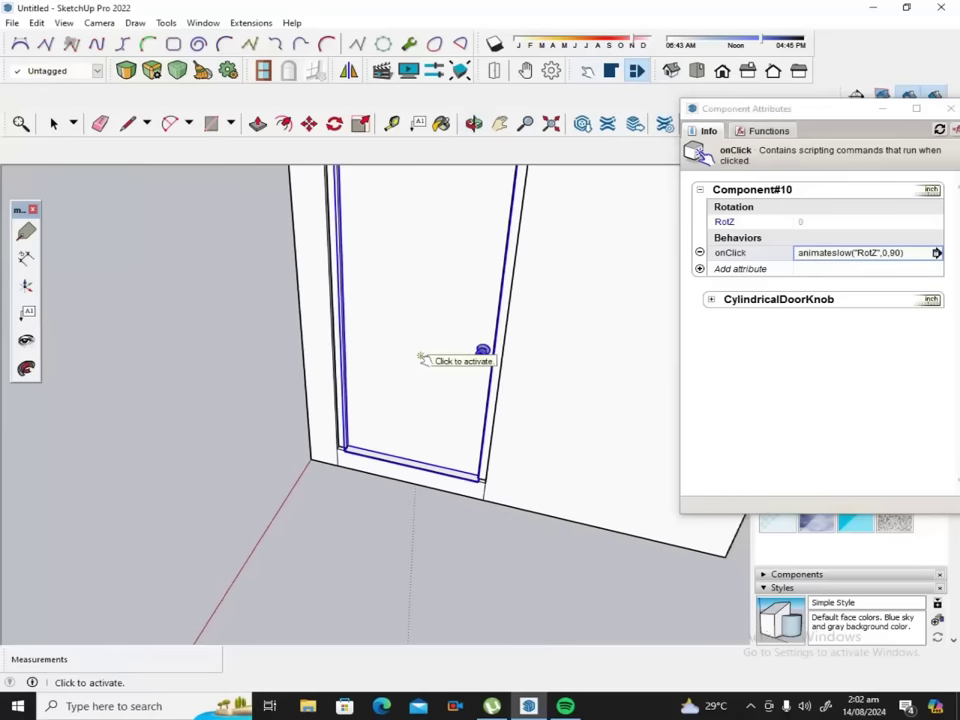
click(950, 108)
Orbit to an eye-level view squarely facing the sliding window.
click(474, 123)
mouse_move(396, 281)
mouse_down()
mouse_move(510, 318)
mouse_move(611, 294)
mouse_up()
scroll(611, 294, down, 3)
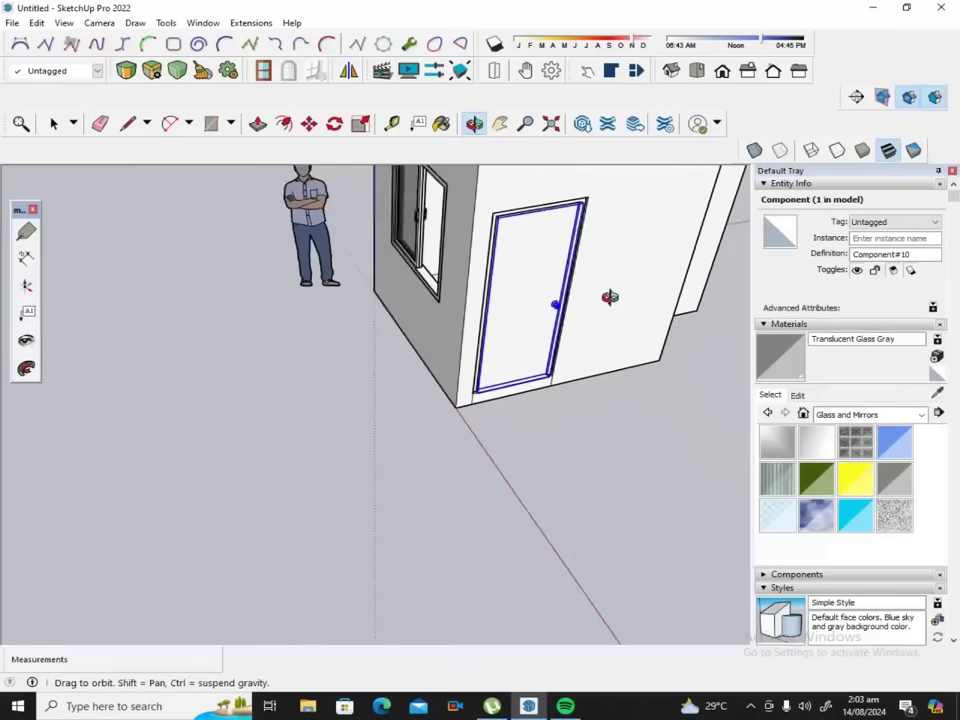
scroll(611, 285, down, 3)
mouse_move(522, 281)
mouse_down()
mouse_move(455, 192)
mouse_move(446, 390)
mouse_move(456, 216)
mouse_up()
scroll(455, 192, up, 2)
scroll(458, 202, up, 3)
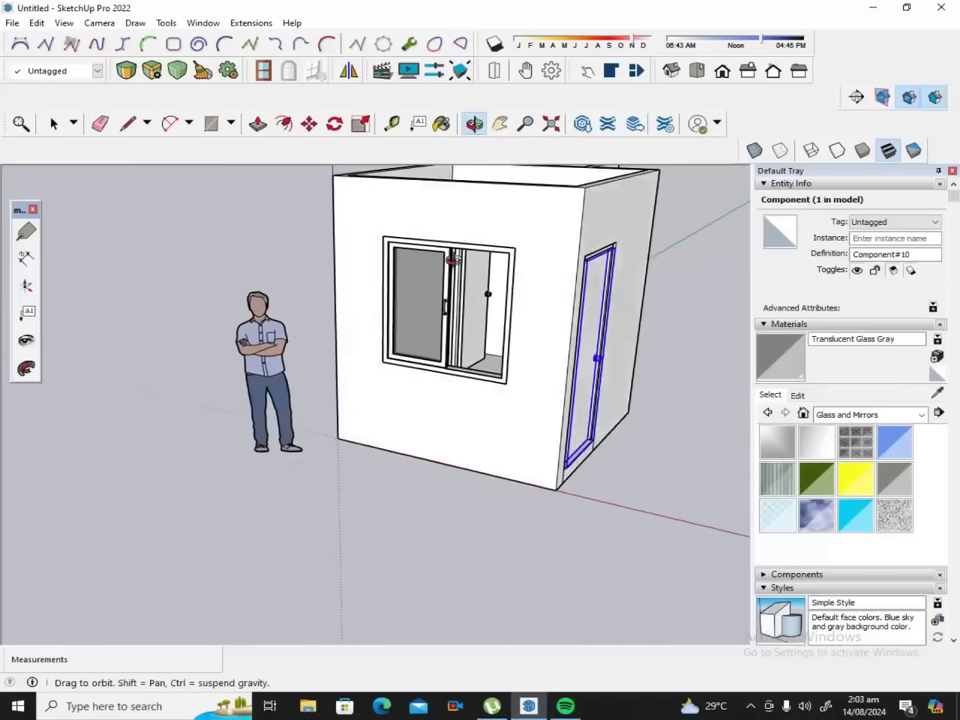
scroll(456, 216, up, 2)
scroll(577, 334, up, 2)
drag(596, 326, 486, 416)
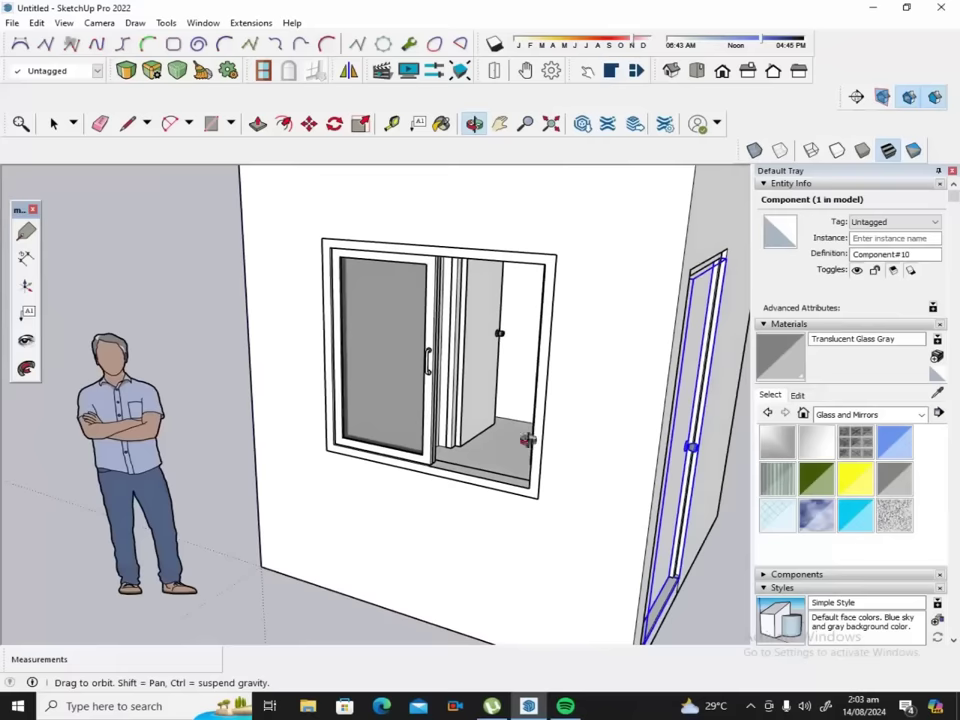
drag(456, 531, 547, 533)
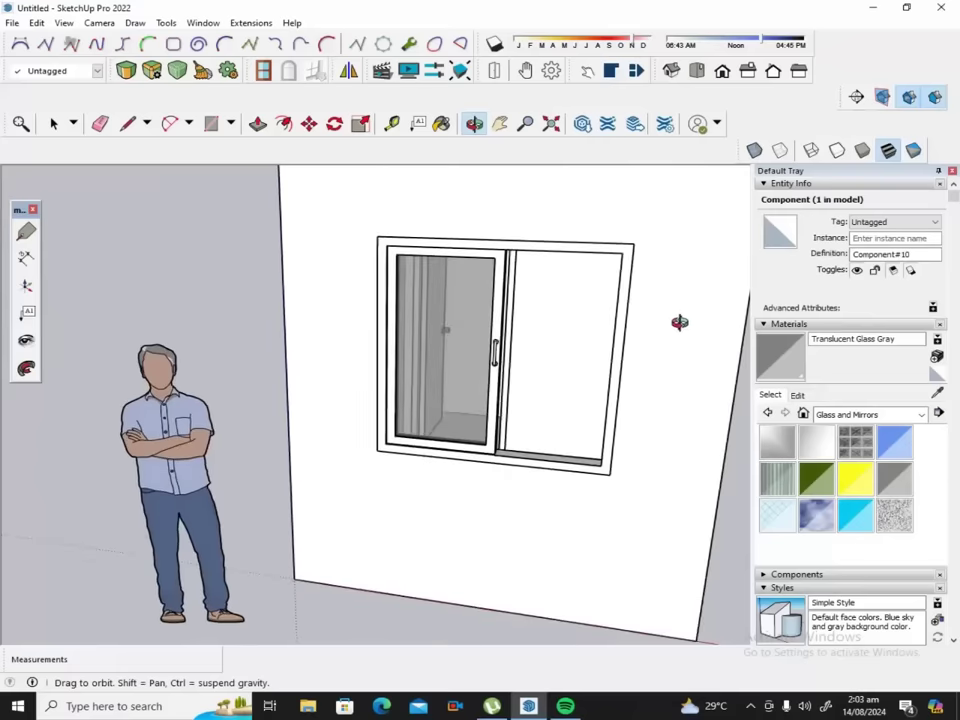
scroll(681, 336, up, 2)
mouse_move(673, 328)
mouse_down()
mouse_move(638, 344)
mouse_move(614, 333)
mouse_up()
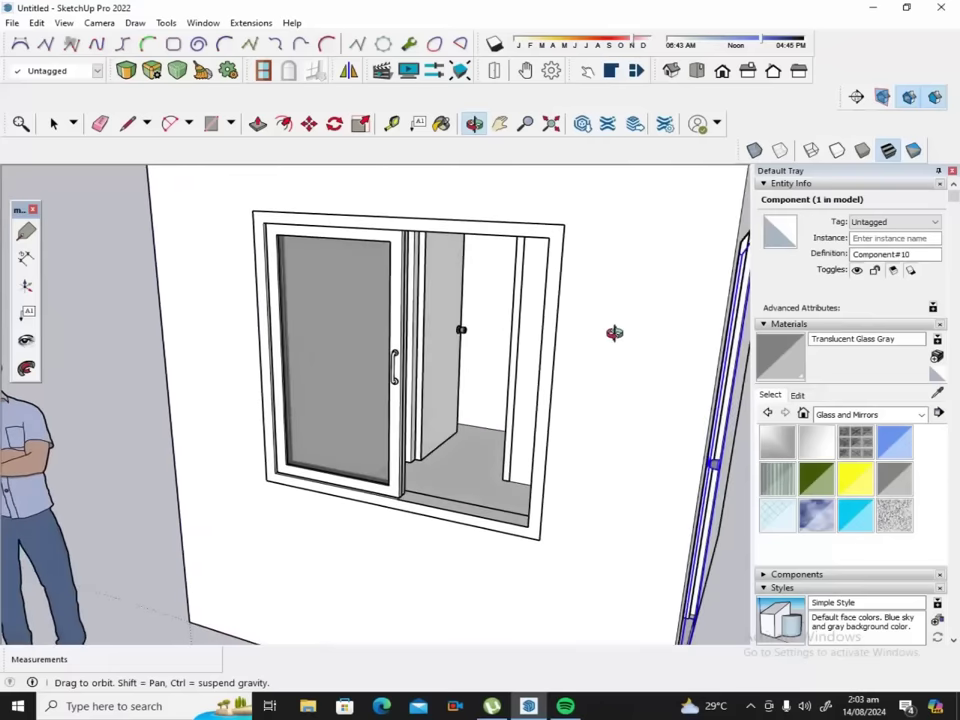
drag(657, 470, 677, 439)
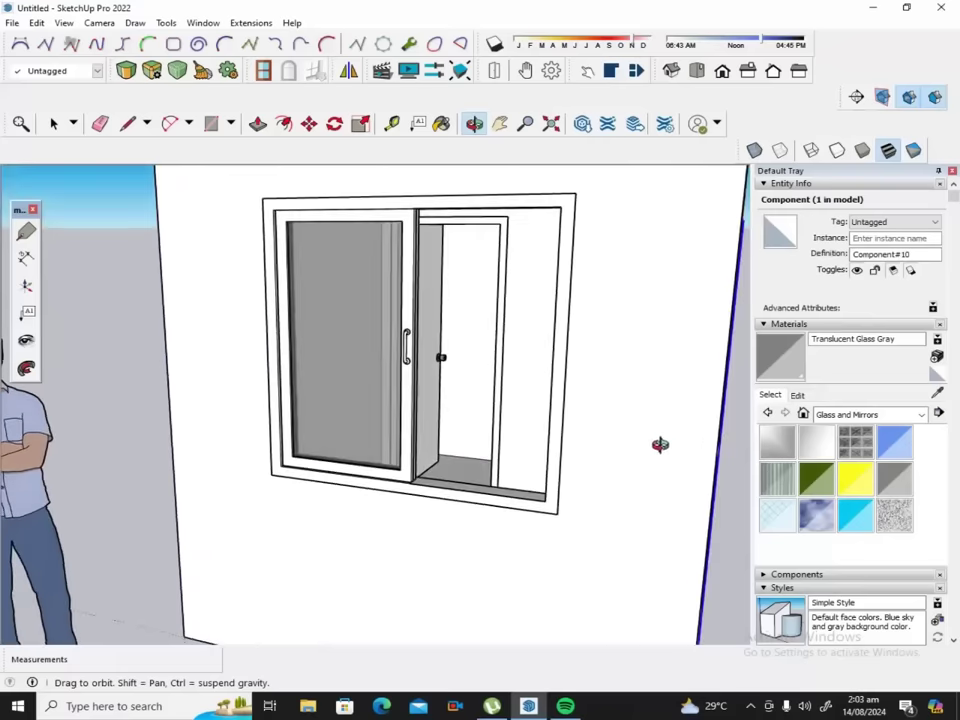
mouse_move(424, 540)
mouse_down()
mouse_move(418, 569)
mouse_move(581, 578)
mouse_up()
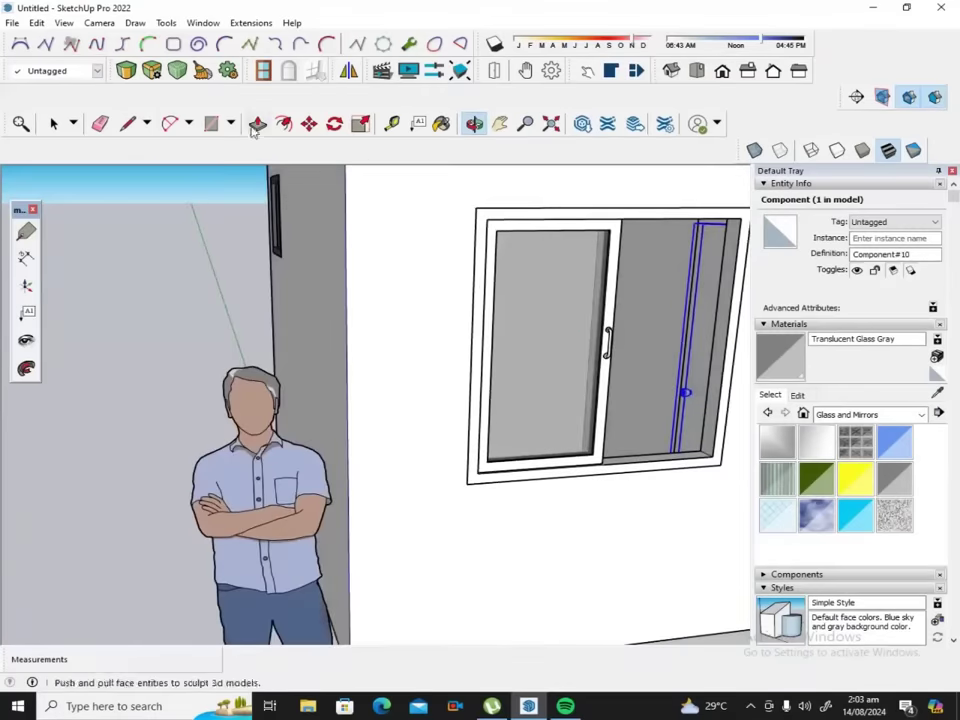
click(53, 123)
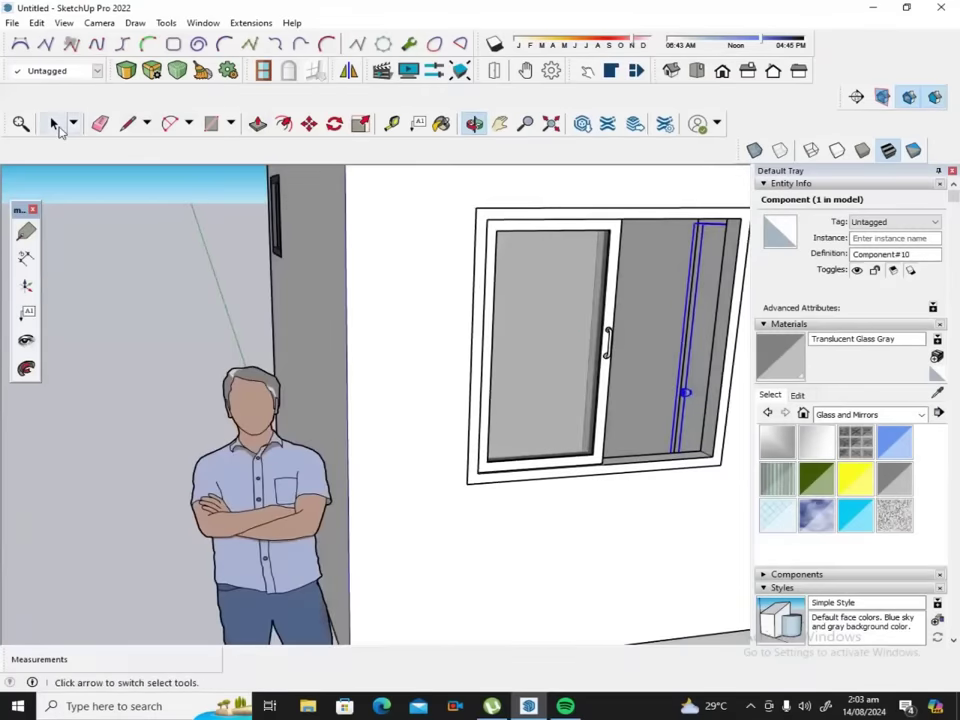
Make the left sliding glass panel into its own component, Component#11.
click(607, 355)
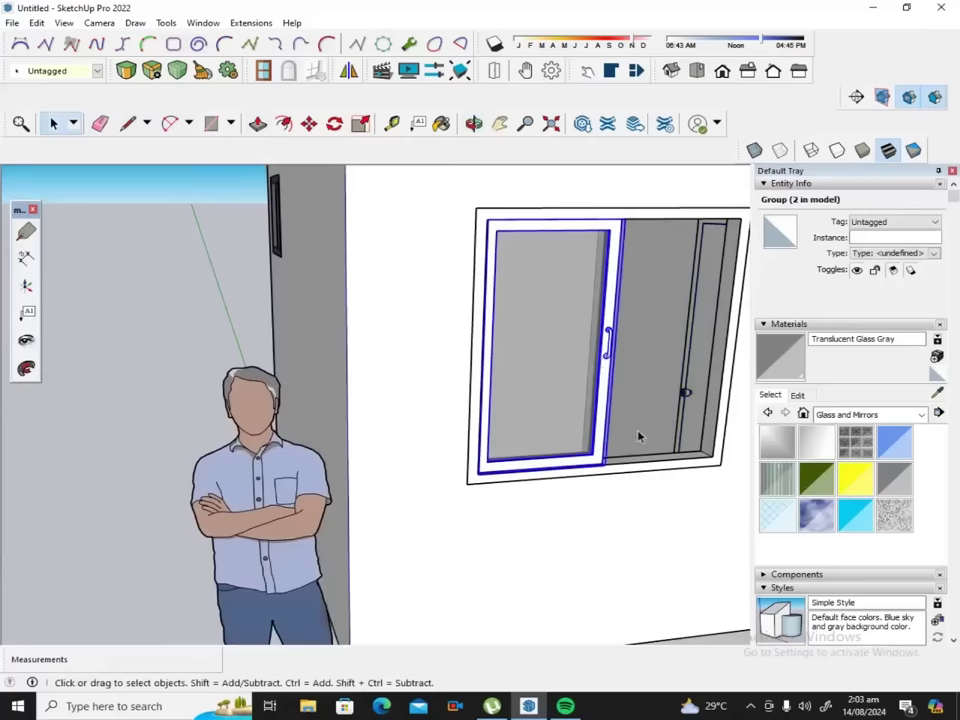
scroll(648, 448, up, 3)
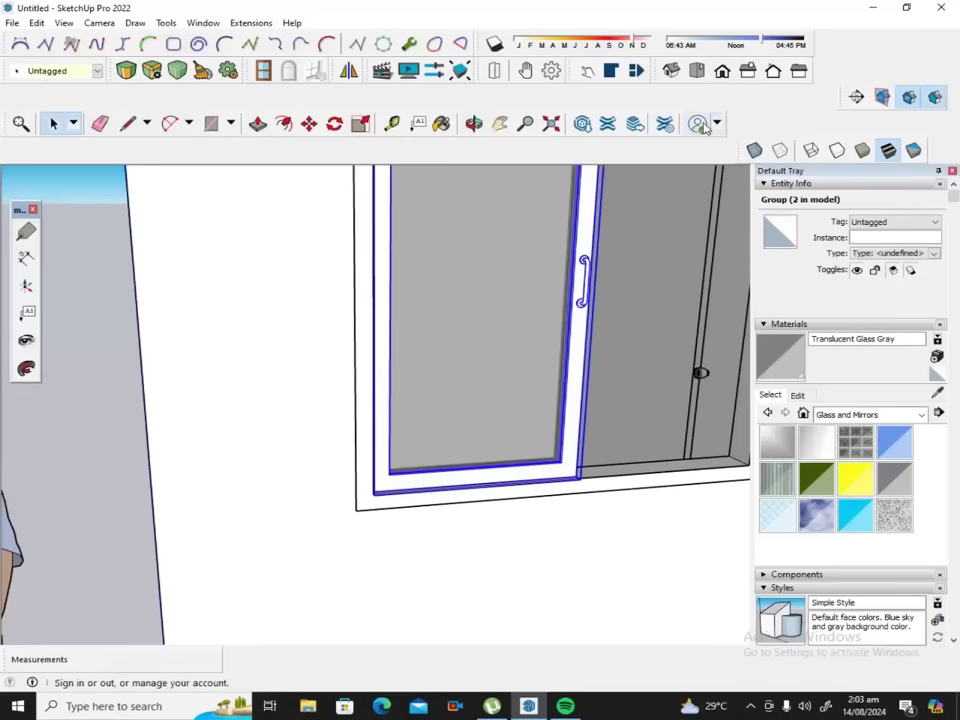
right_click(433, 288)
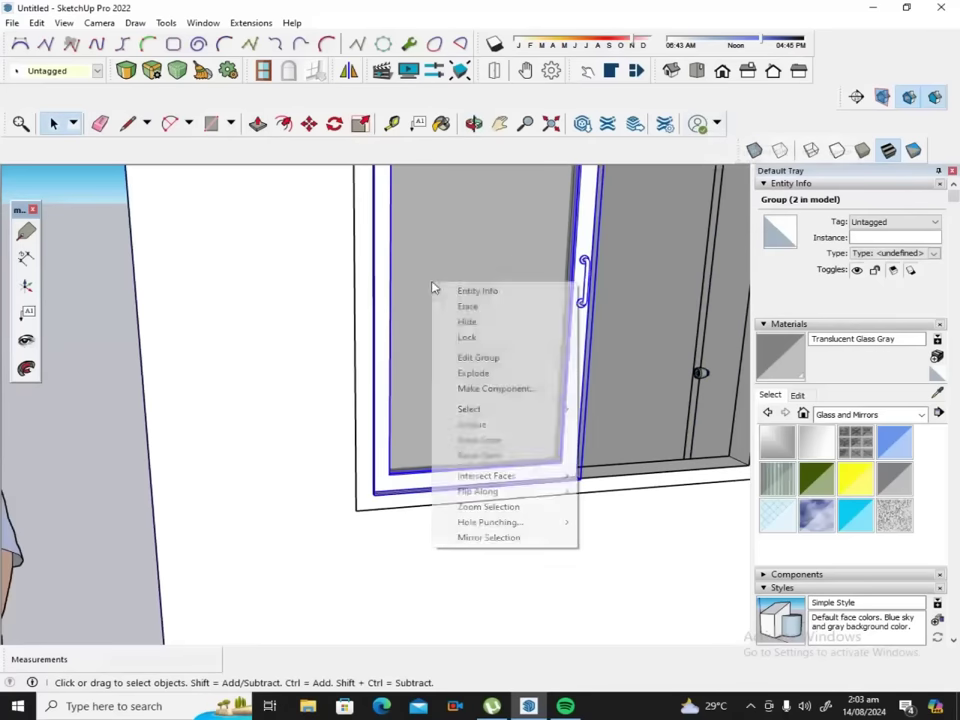
click(496, 389)
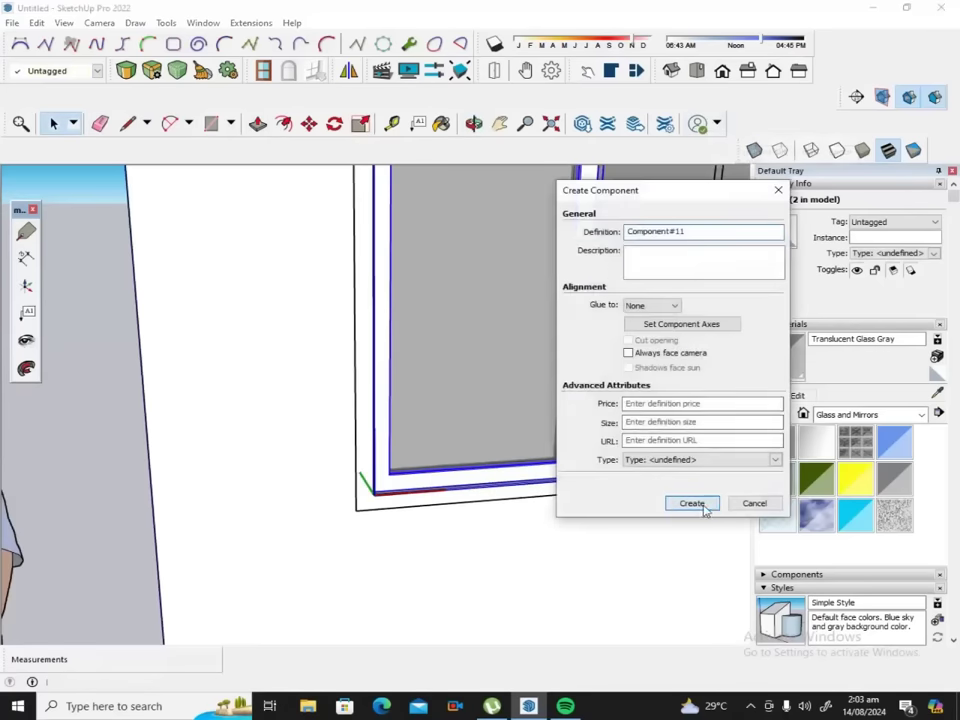
click(705, 505)
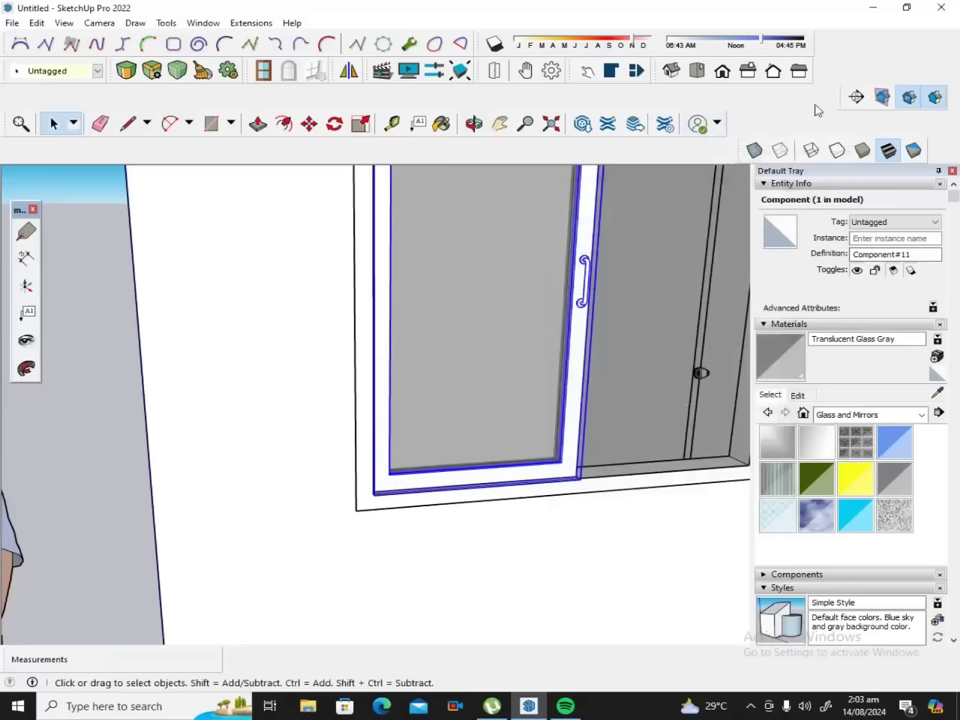
Add a Position X attribute to the panel component and pan onto the window.
click(637, 74)
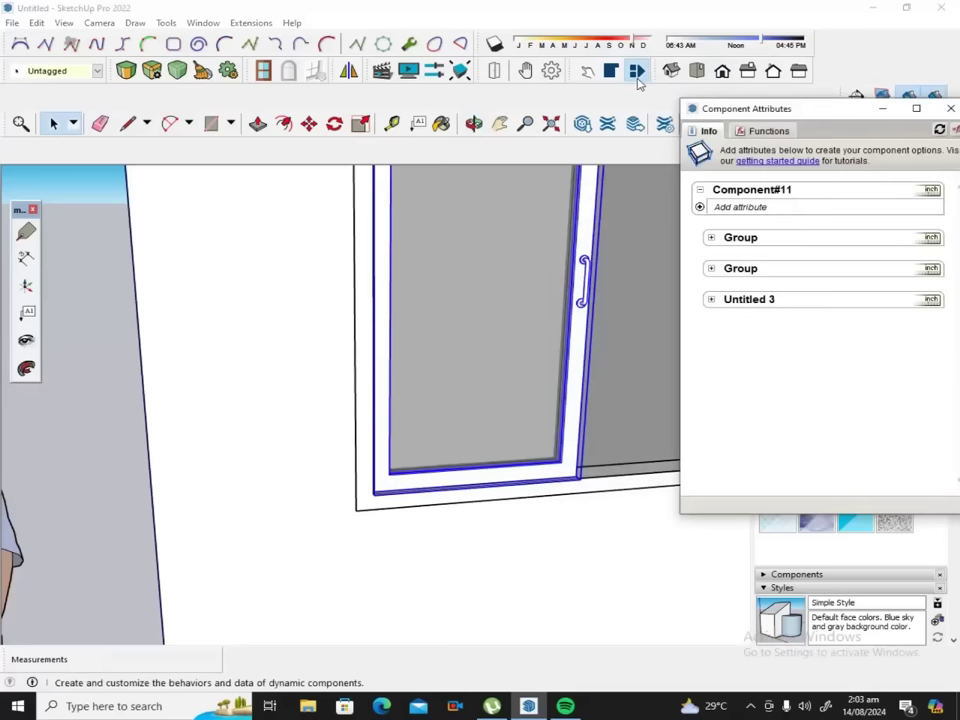
click(700, 208)
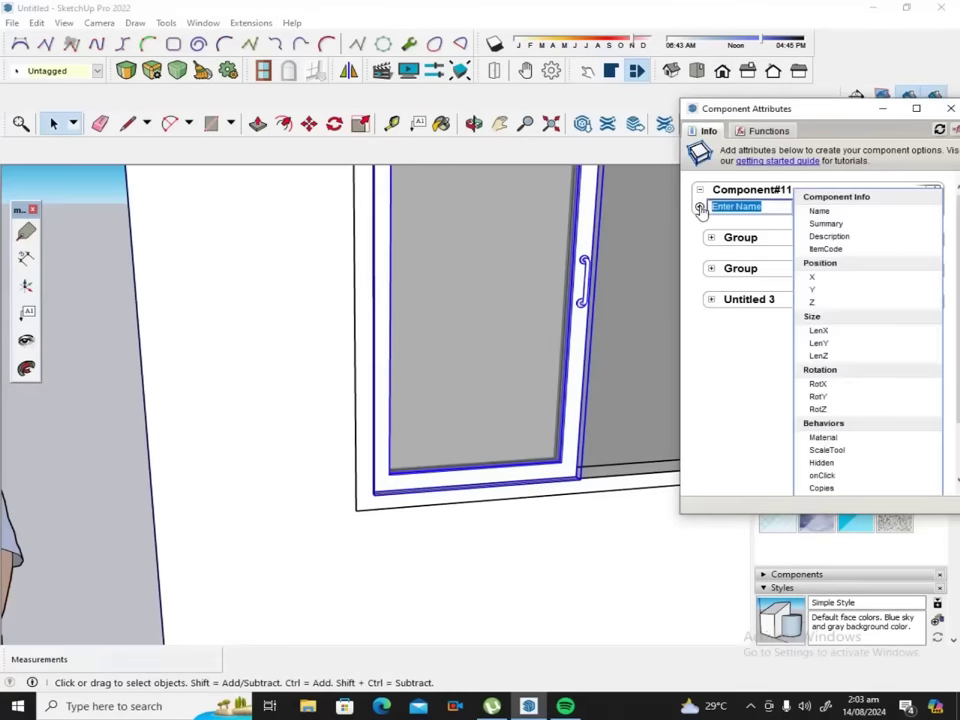
click(822, 280)
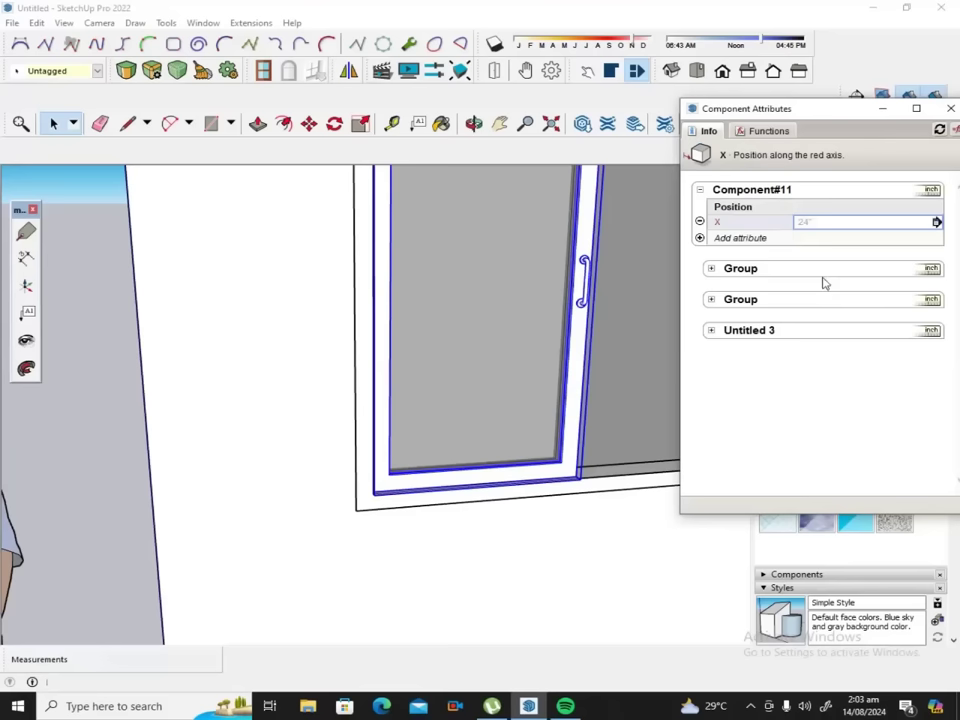
mouse_move(812, 110)
mouse_down()
mouse_move(955, 110)
mouse_move(929, 110)
mouse_up()
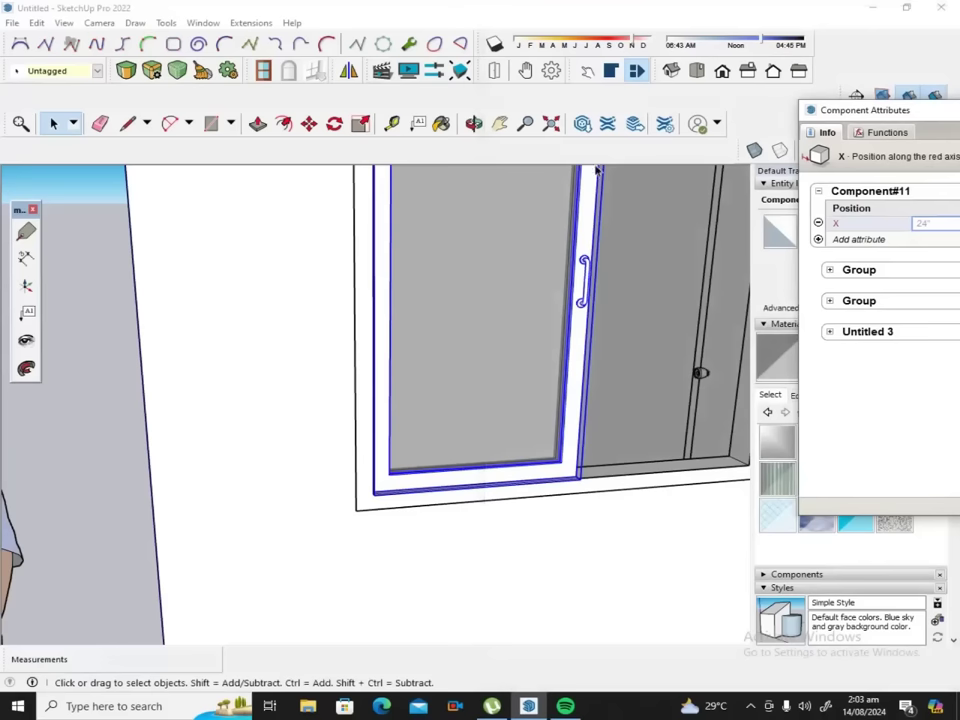
click(500, 123)
mouse_move(542, 208)
mouse_down()
mouse_move(484, 236)
mouse_move(436, 240)
mouse_up()
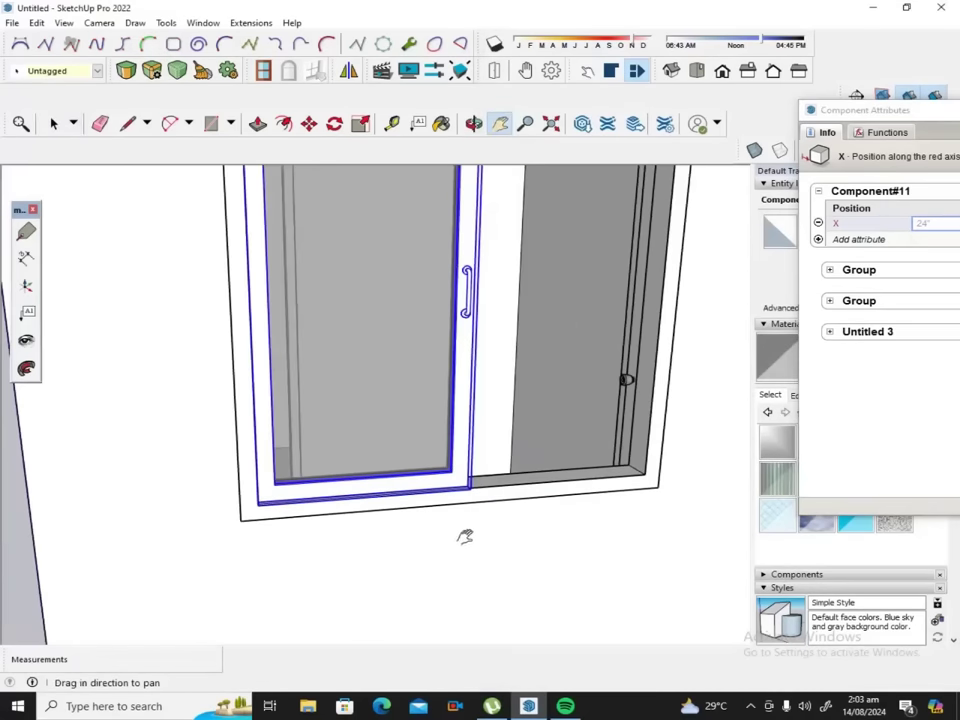
Slide the panel 1' 11" to the right frame corner so X reads 47".
click(310, 127)
scroll(463, 482, up, 2)
scroll(470, 485, up, 1)
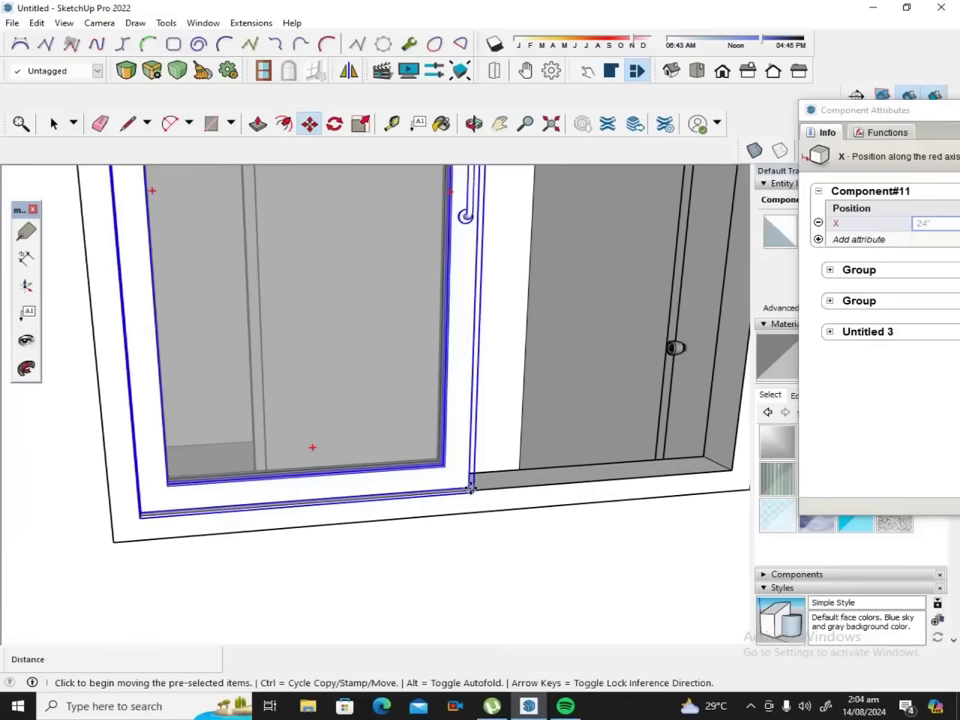
click(471, 487)
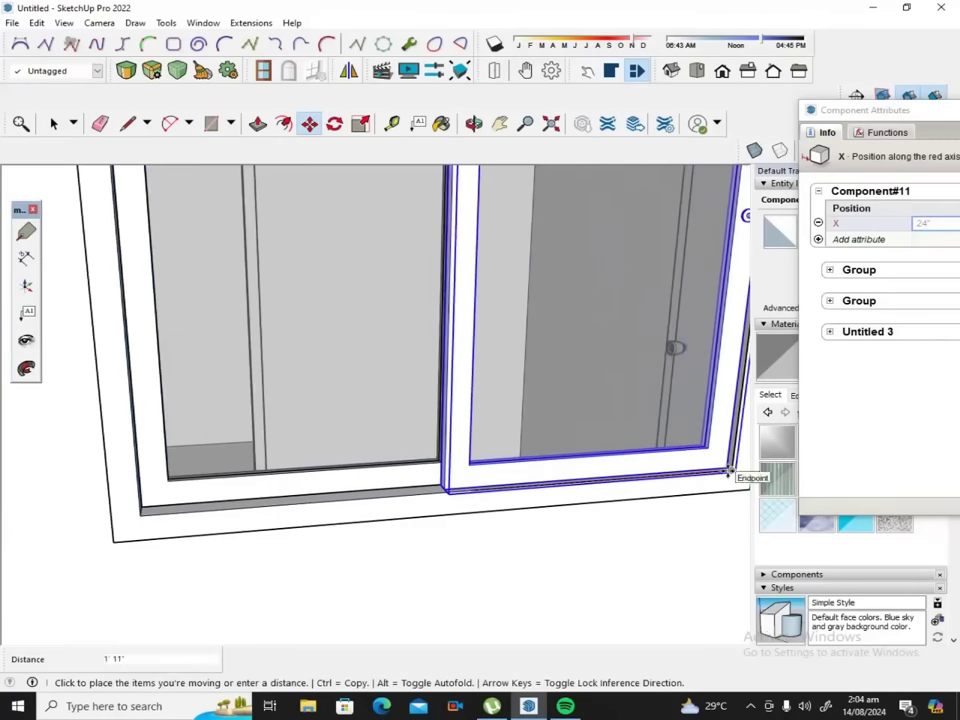
click(729, 471)
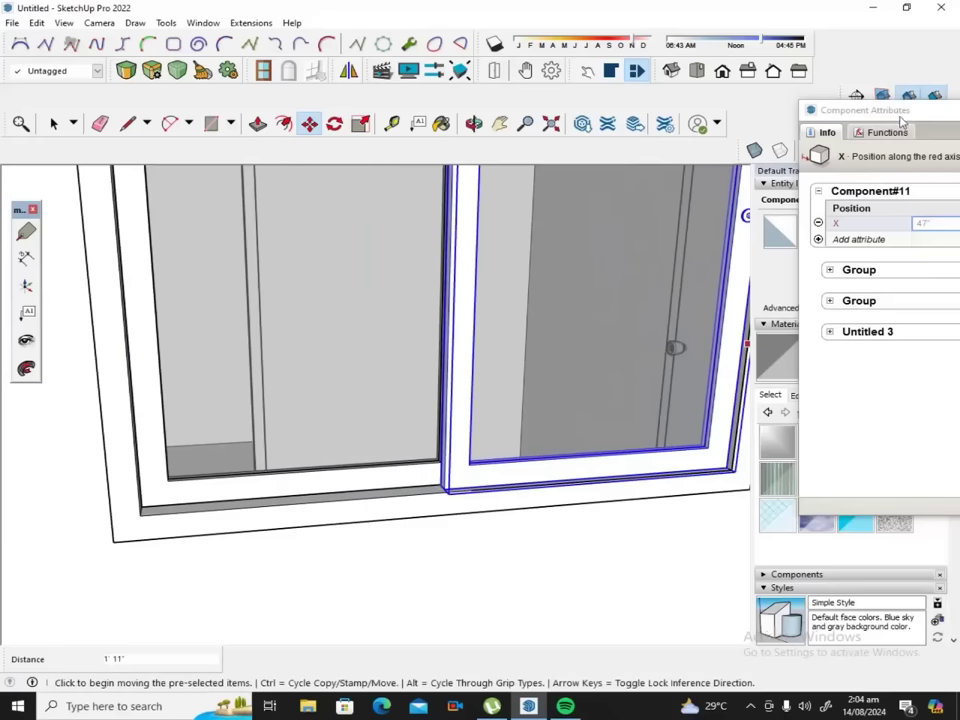
mouse_move(895, 112)
mouse_down()
mouse_move(729, 146)
mouse_move(538, 127)
mouse_up()
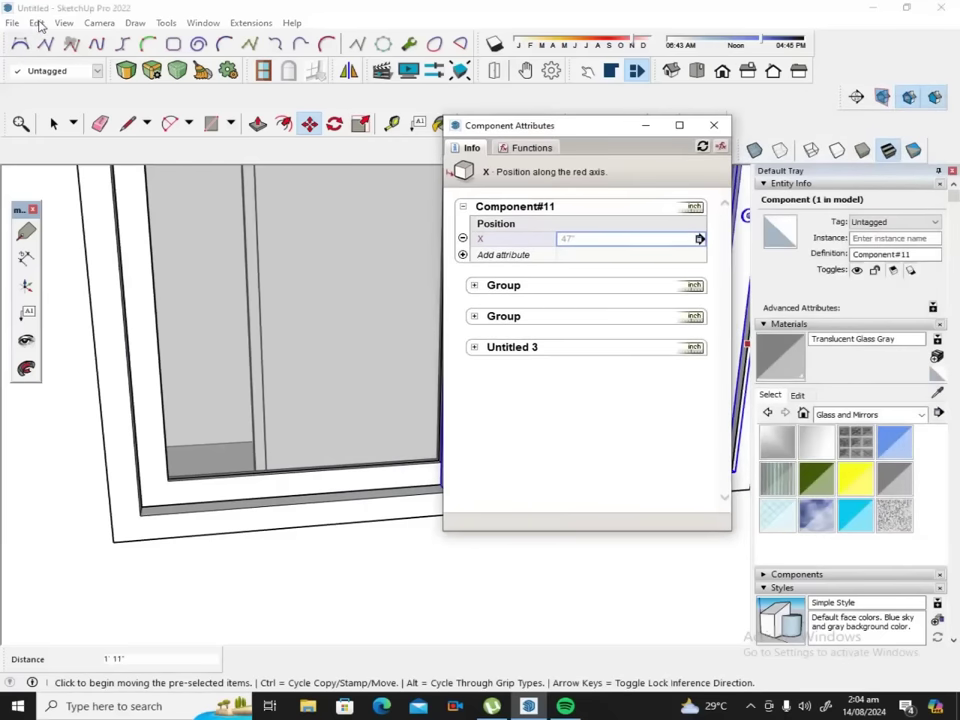
Undo the panel move to return X to 24" and add an onClick attribute.
click(36, 22)
click(54, 35)
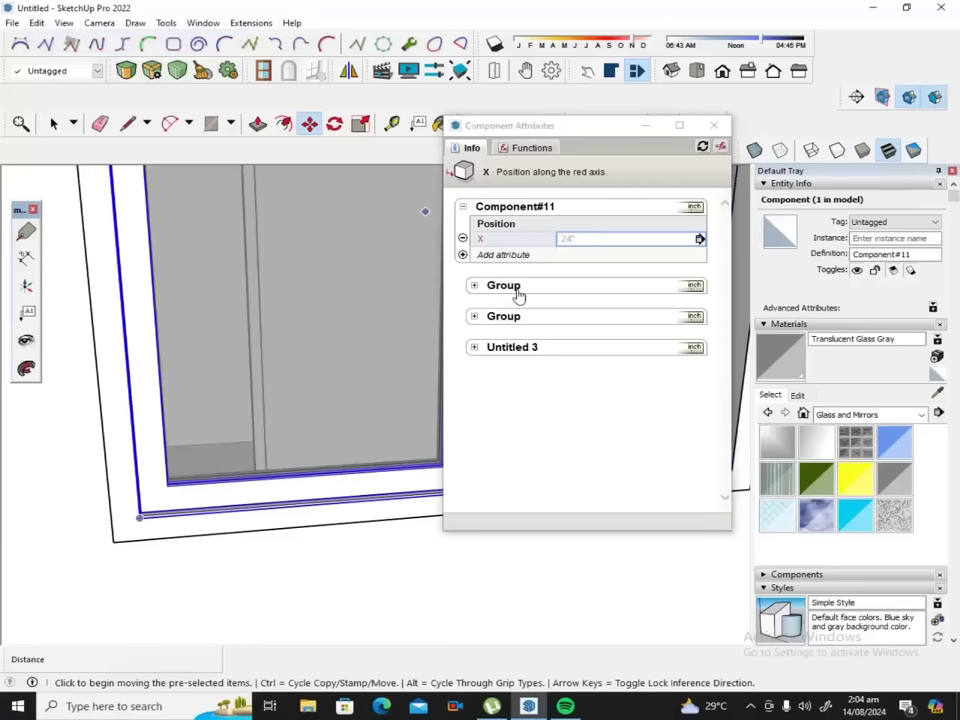
click(462, 255)
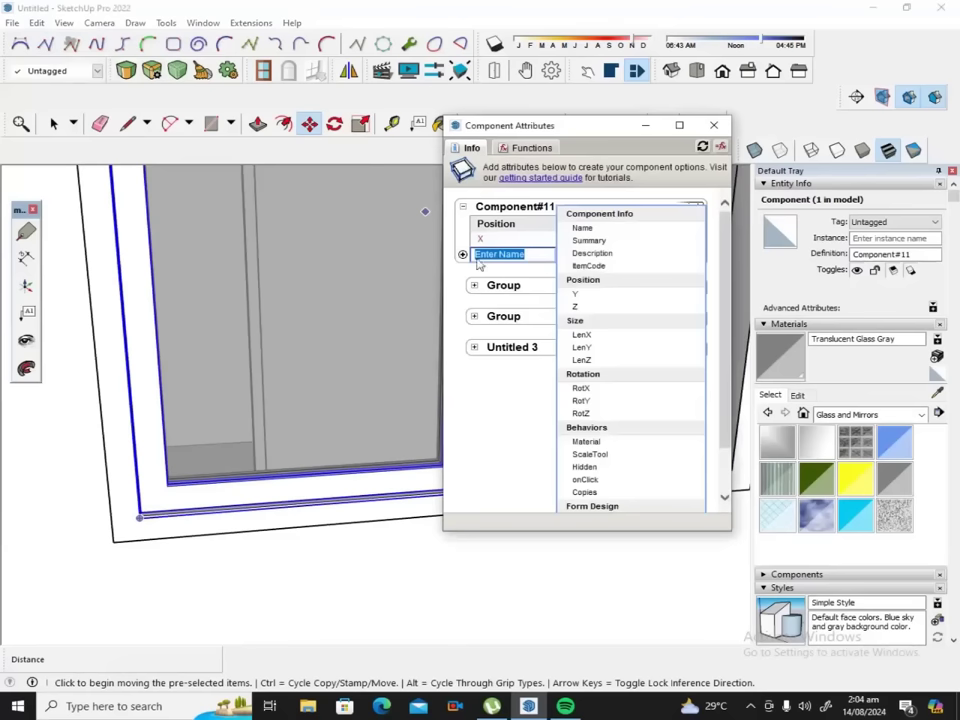
click(595, 481)
Set the onClick formula to animate("X",24,47).
click(576, 271)
text(animate)
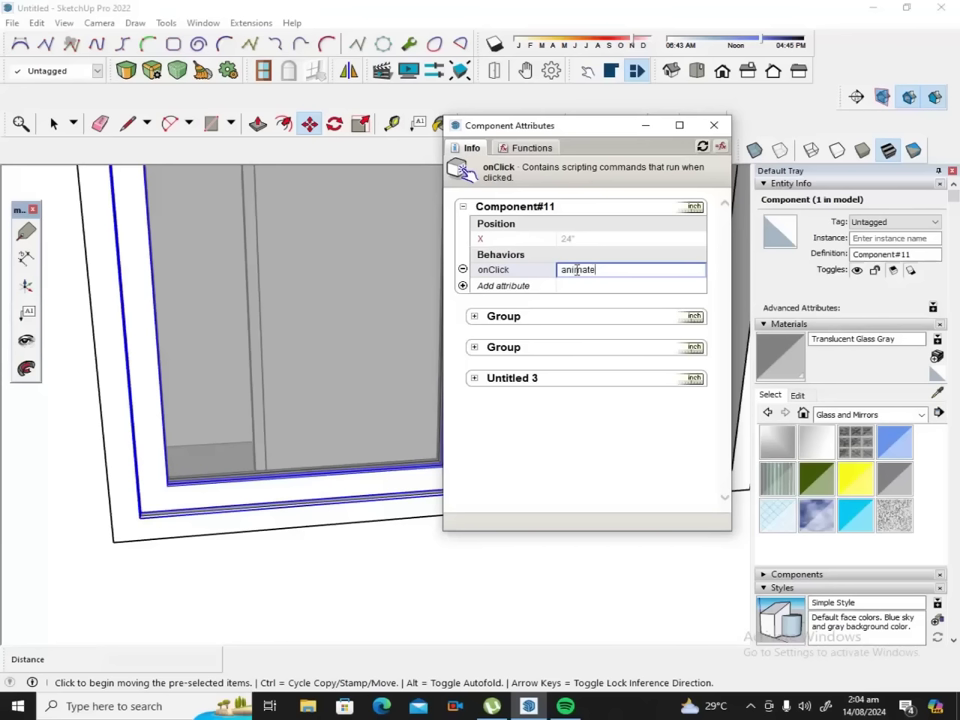
text(("X",24,47)
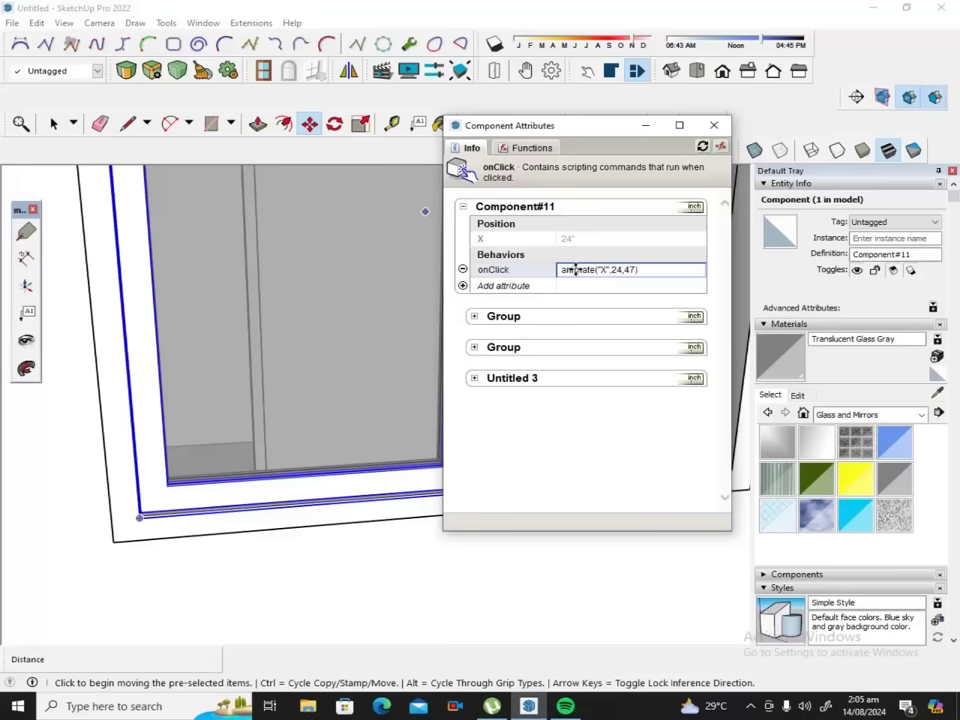
text())
key(Return)
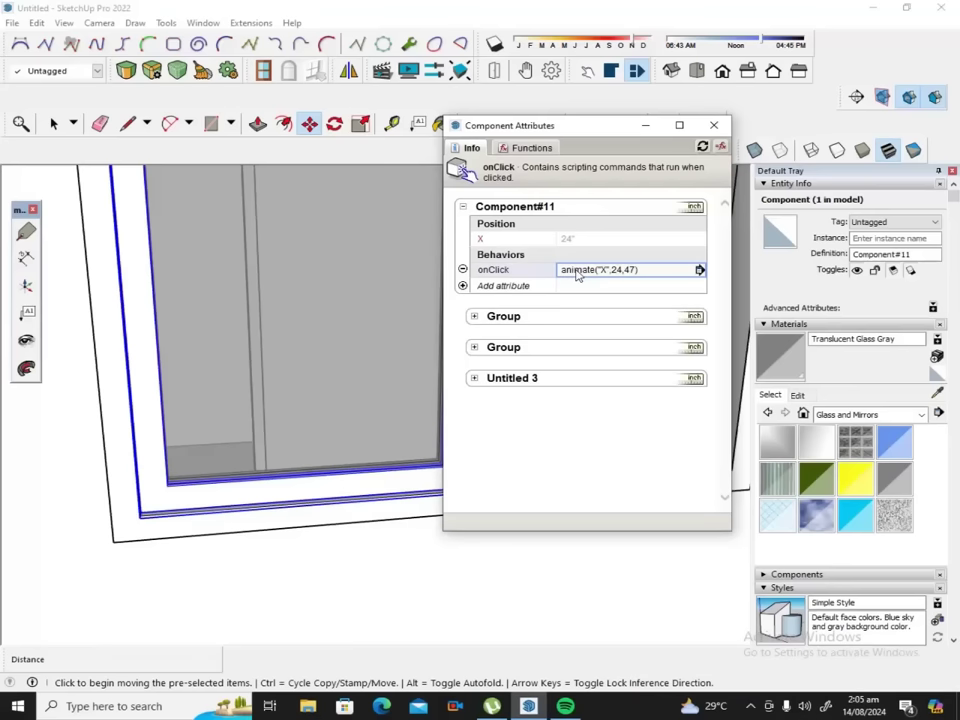
Test the Component#11 glass pane with Interact three times, leaving it slid open to X 47".
drag(609, 126, 823, 111)
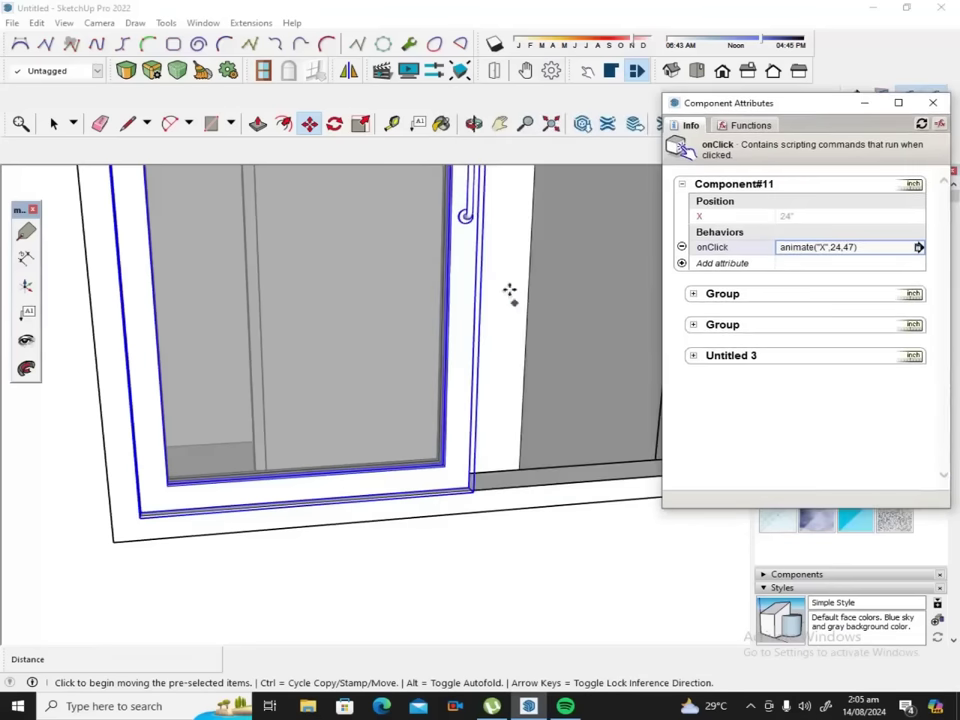
click(582, 123)
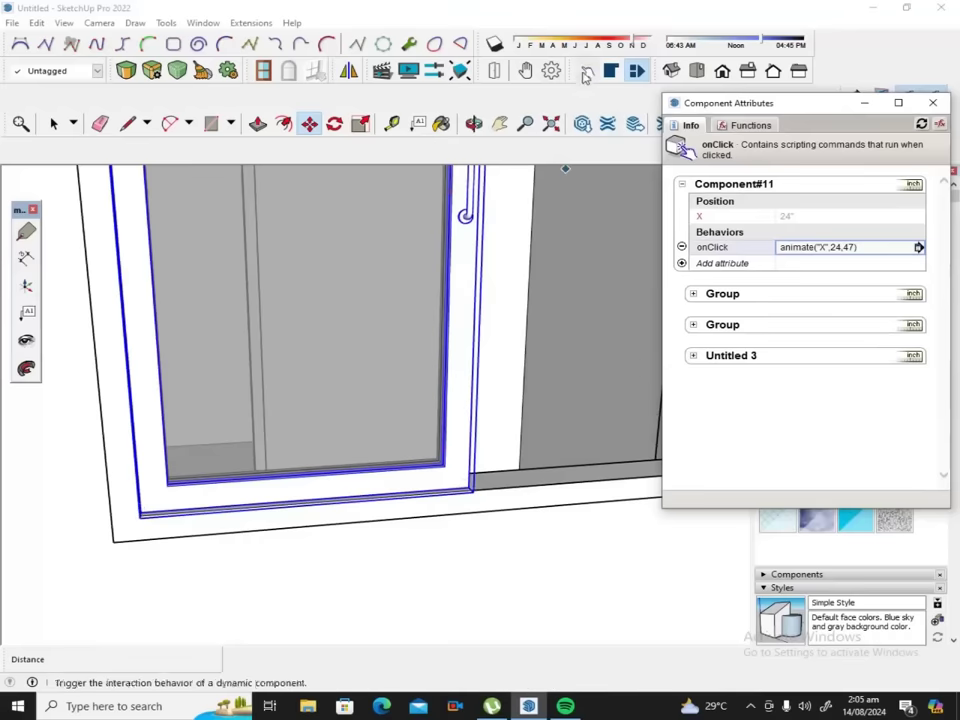
click(468, 295)
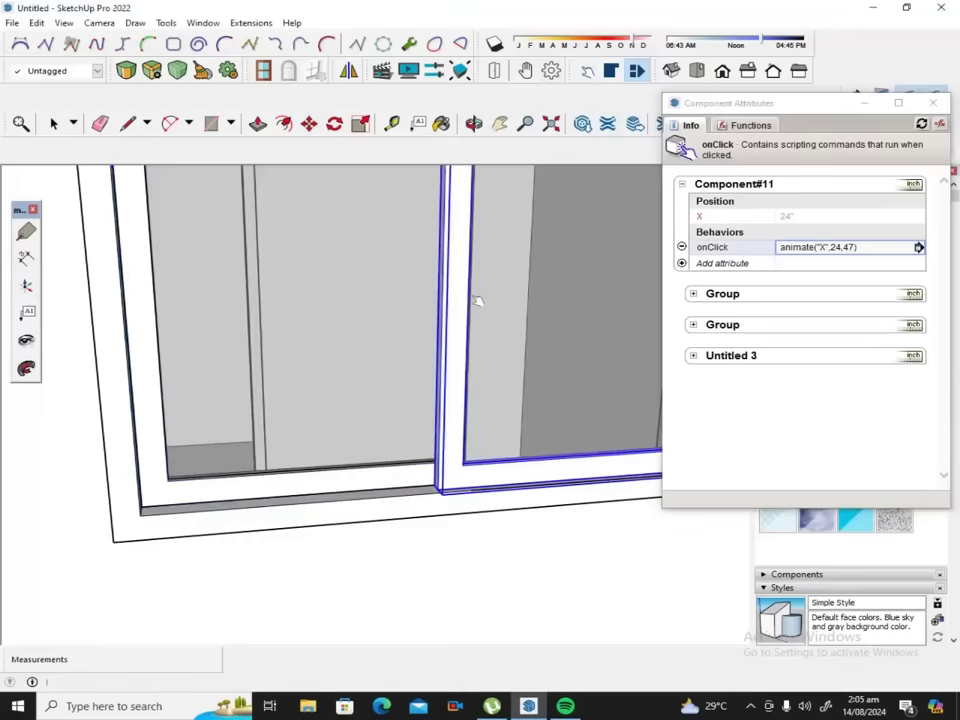
click(468, 310)
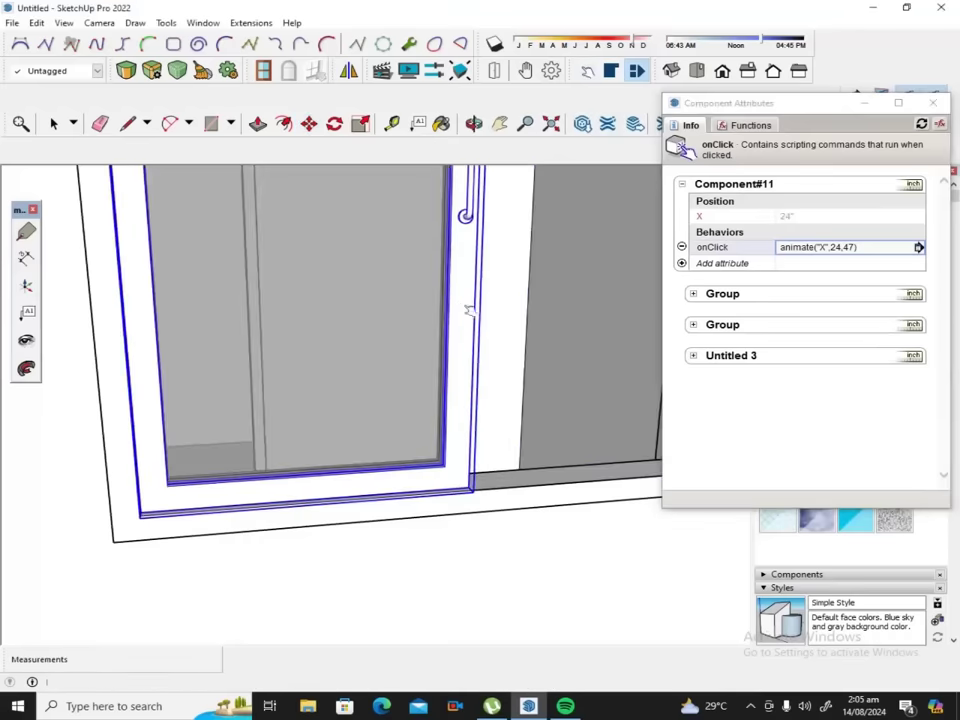
click(468, 310)
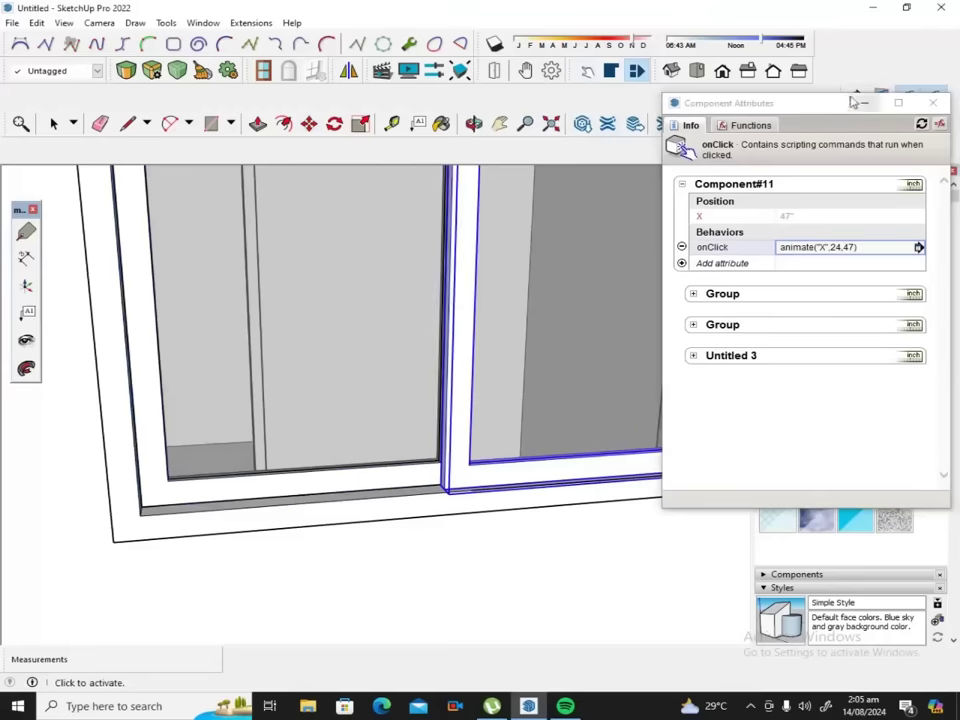
Close the Component Attributes window.
click(933, 103)
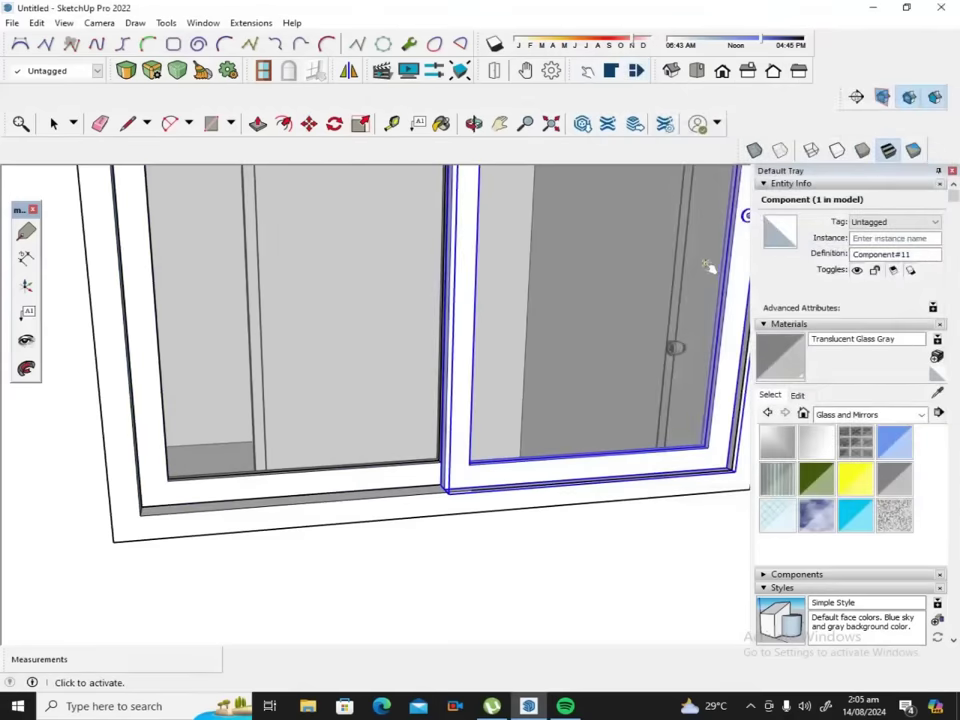
scroll(559, 253, down, 3)
scroll(552, 258, down, 2)
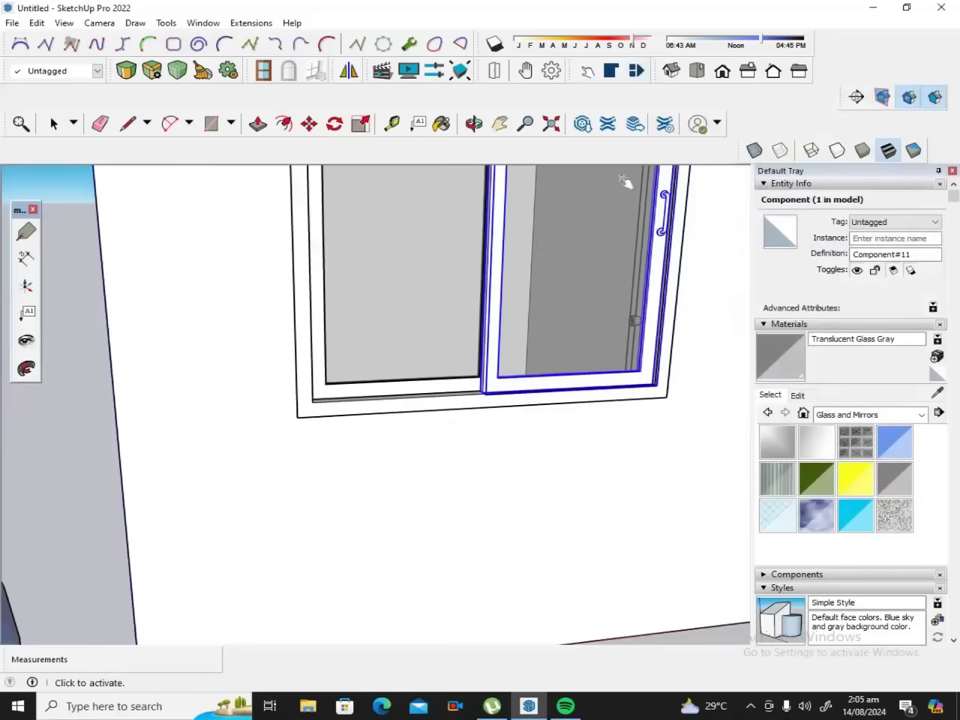
Orbit to the back-wall window and slide its glass pane open with Interact.
click(476, 130)
mouse_move(563, 223)
mouse_down()
mouse_move(553, 257)
mouse_move(420, 306)
mouse_move(340, 320)
mouse_up()
mouse_move(448, 300)
mouse_down()
mouse_move(358, 345)
mouse_move(311, 332)
mouse_move(378, 328)
mouse_up()
scroll(306, 343, down, 3)
scroll(311, 347, down, 3)
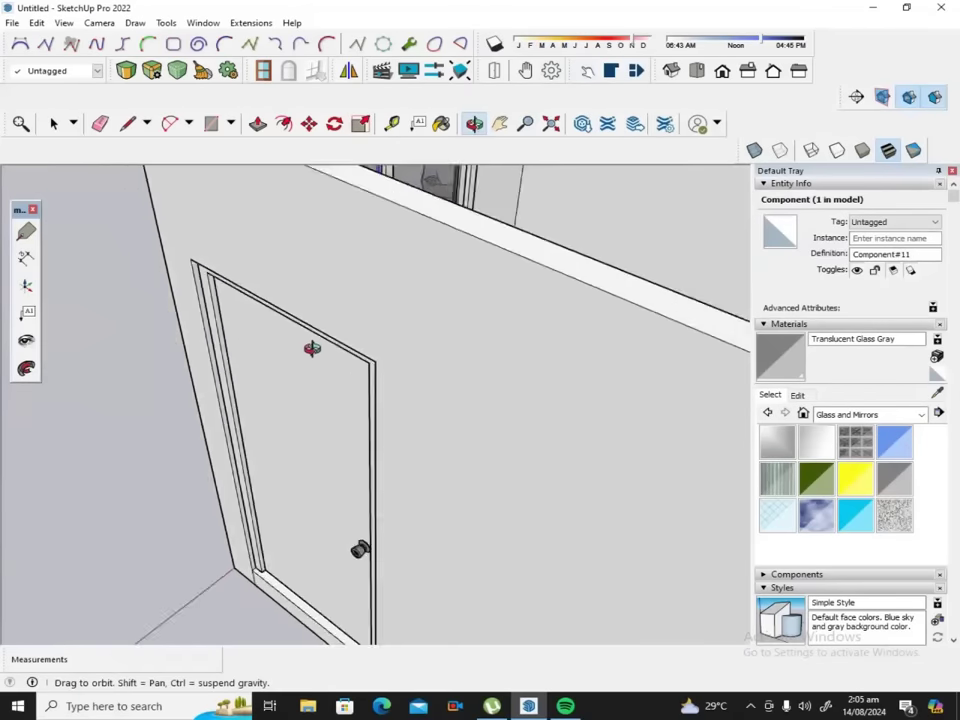
scroll(317, 343, down, 3)
scroll(317, 343, down, 2)
scroll(472, 240, up, 5)
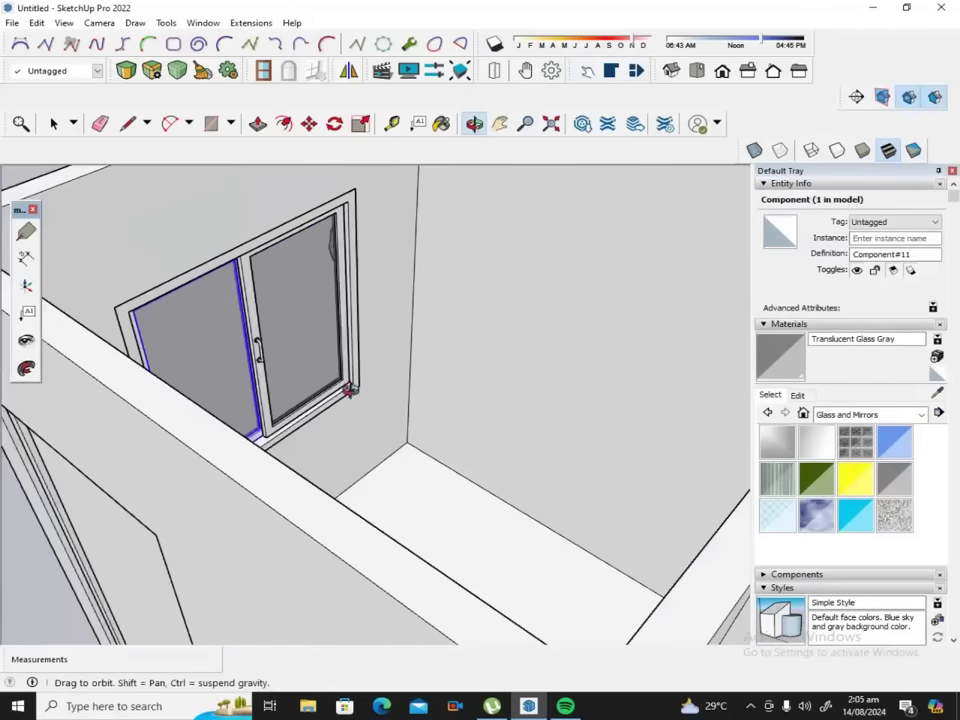
scroll(300, 410, up, 2)
scroll(220, 425, up, 2)
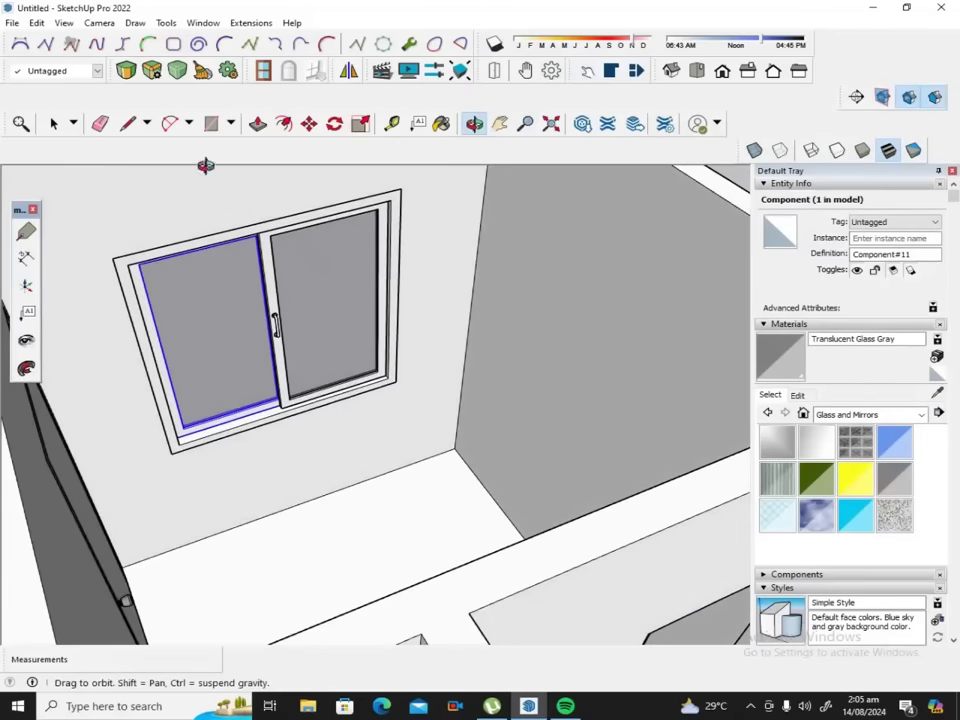
click(586, 70)
click(213, 331)
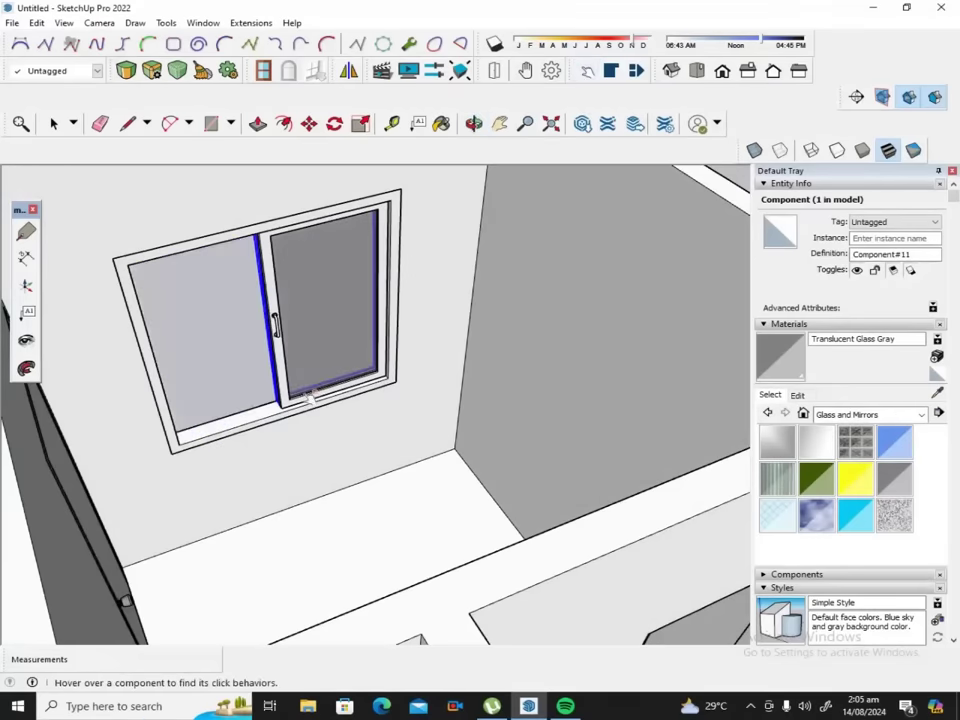
Zoom in and select the back-wall window's sash frame group.
scroll(240, 300, up, 2)
scroll(314, 388, up, 2)
scroll(314, 388, up, 2)
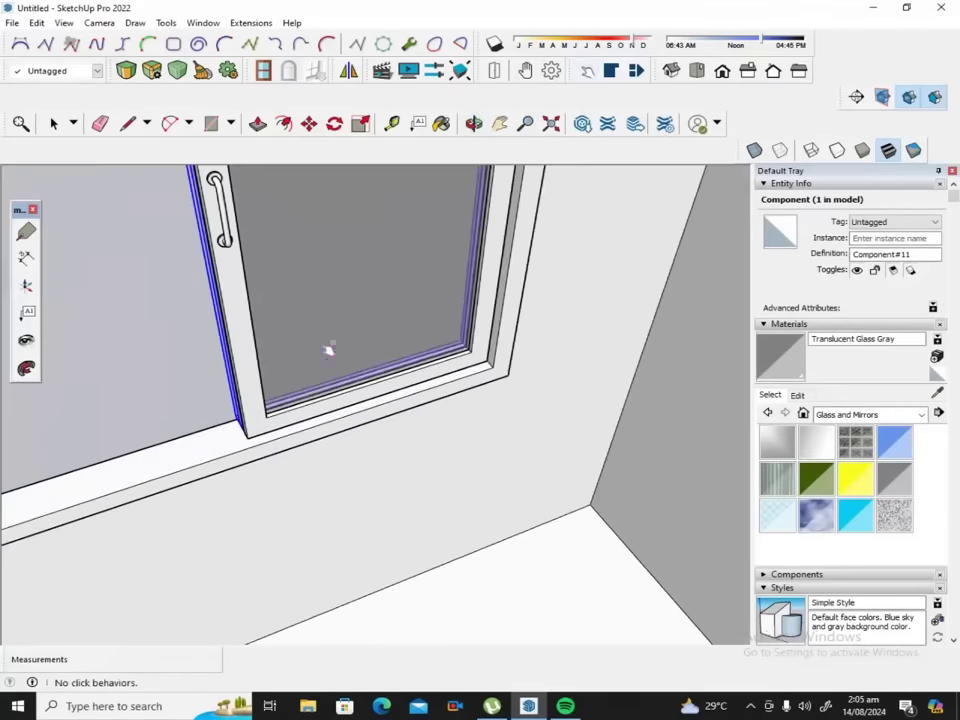
click(53, 123)
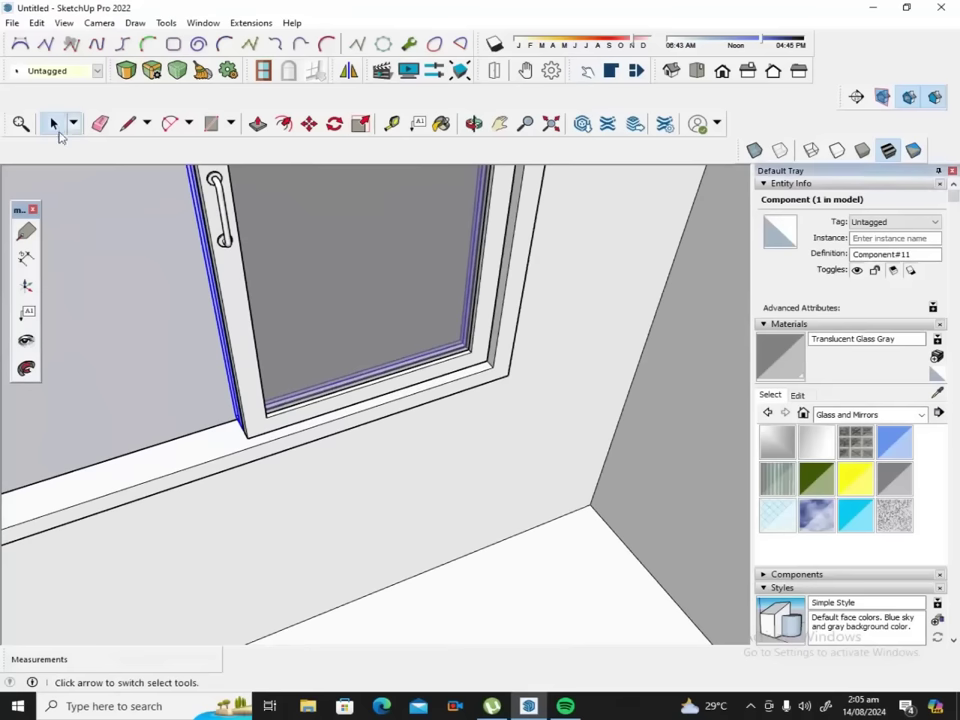
click(240, 306)
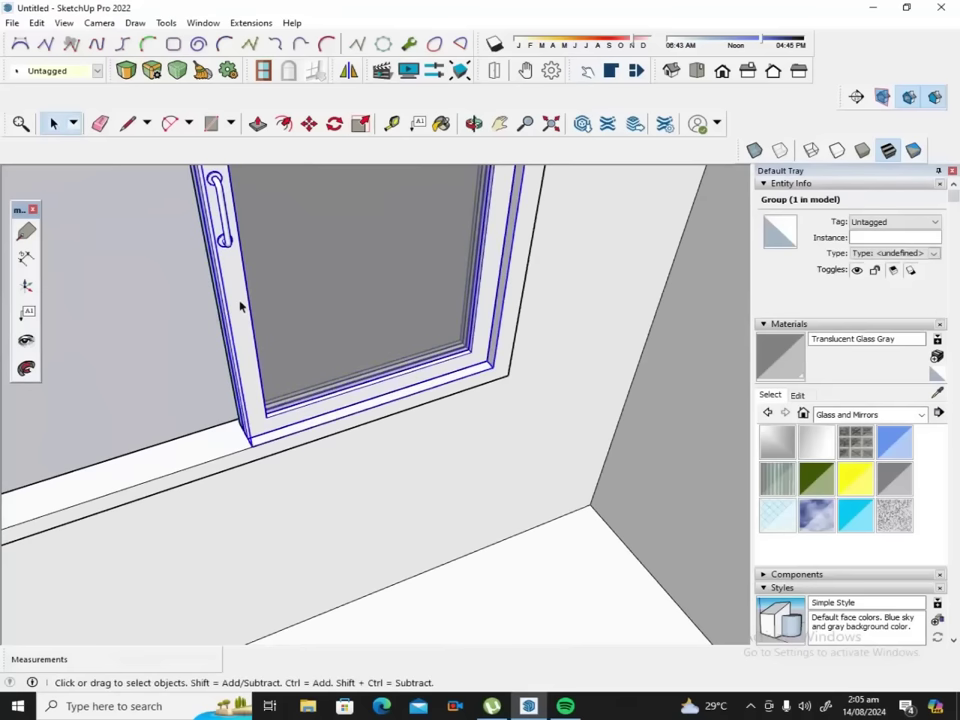
Make the sash frame group into a new component, Component#12.
right_click(240, 306)
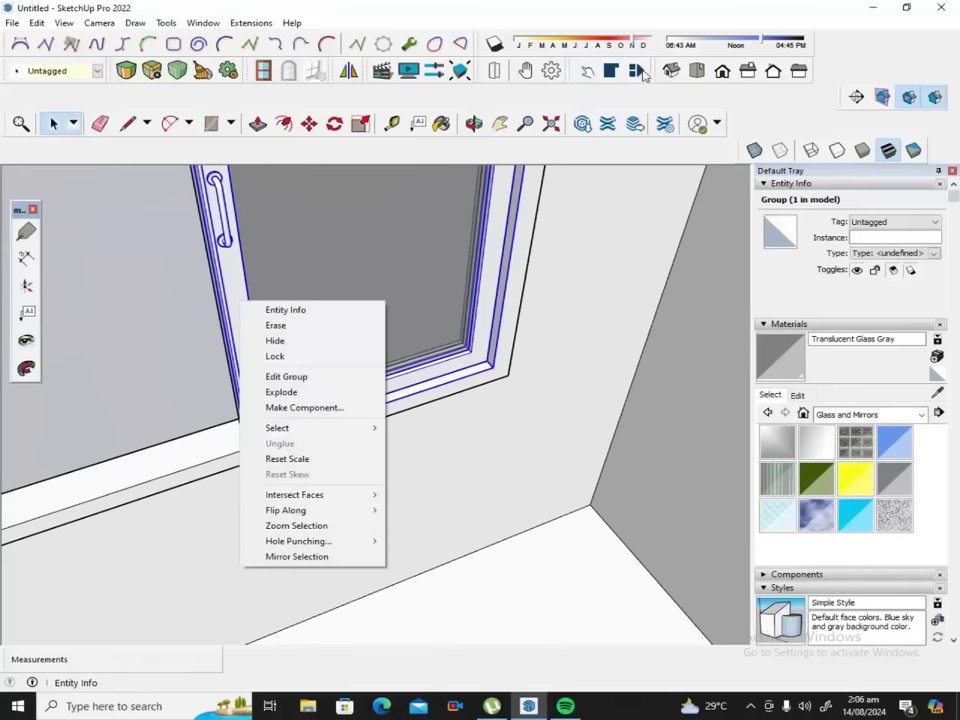
click(643, 76)
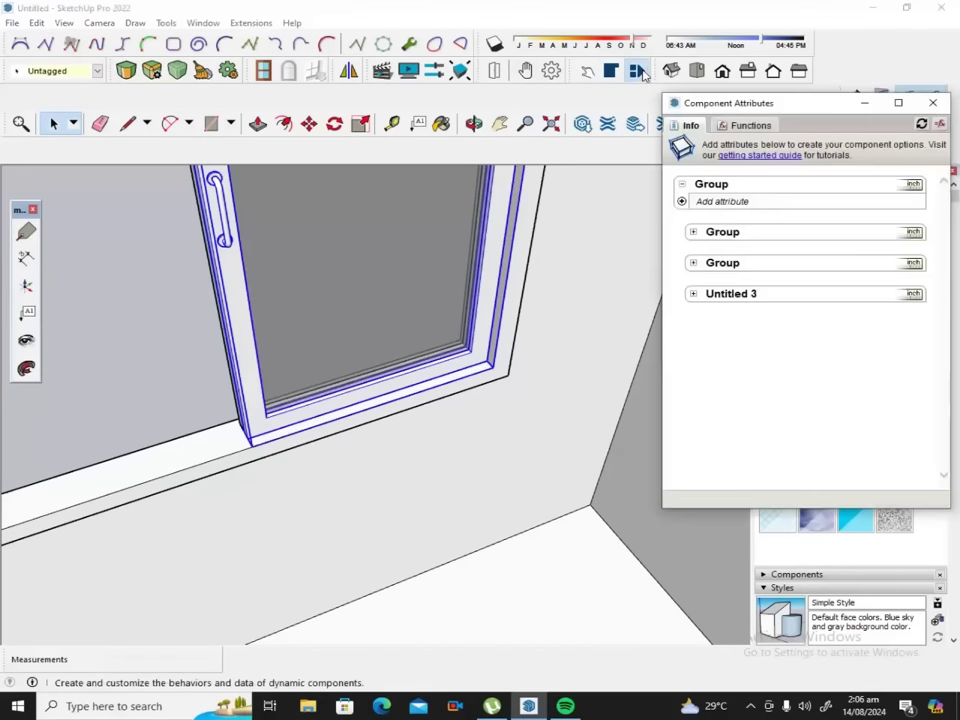
right_click(397, 231)
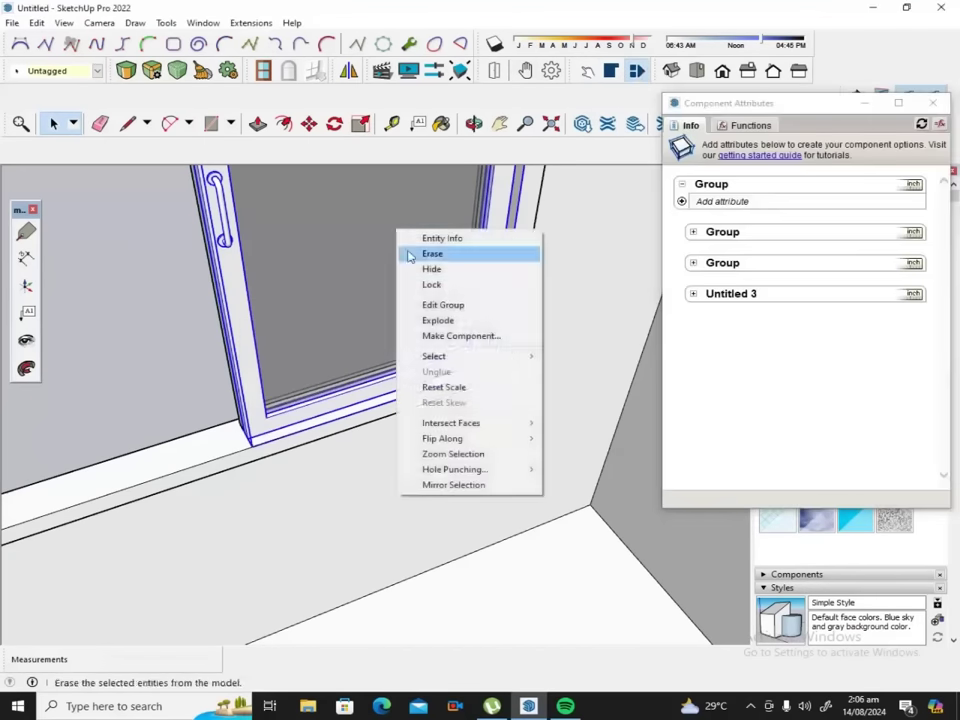
click(446, 340)
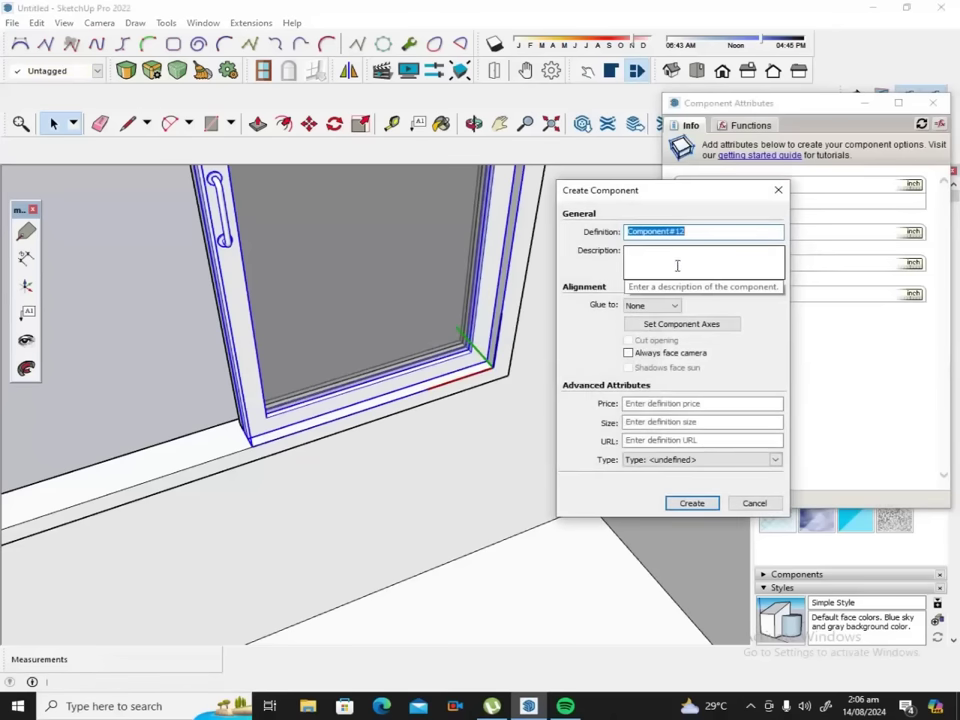
click(690, 503)
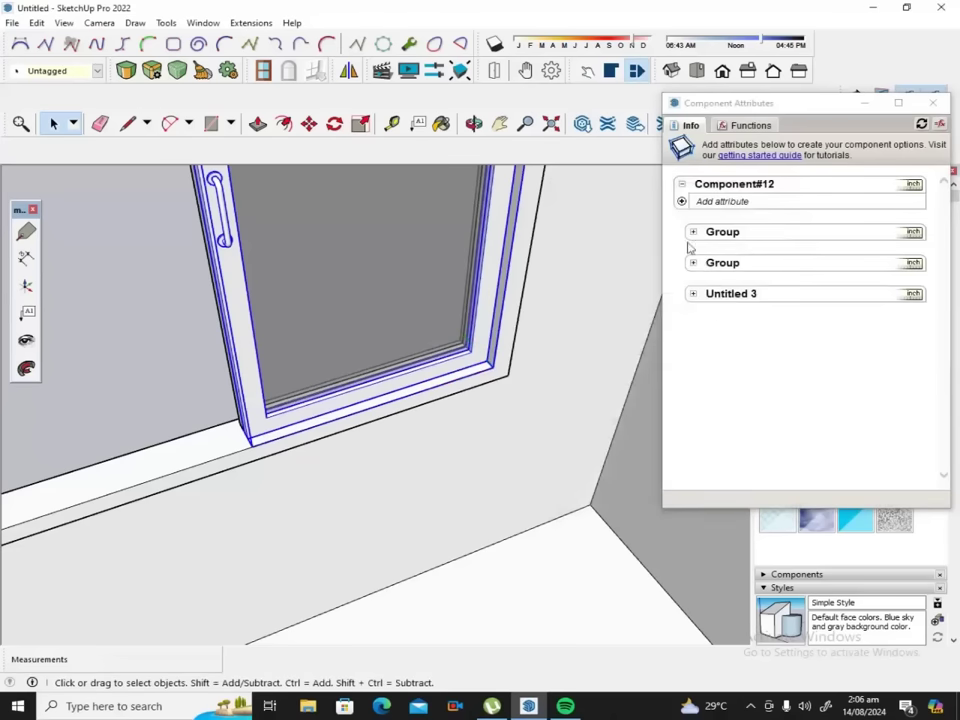
Add a Position X attribute (24") and an onClick attribute to Component#12, then begin editing onClick.
click(682, 201)
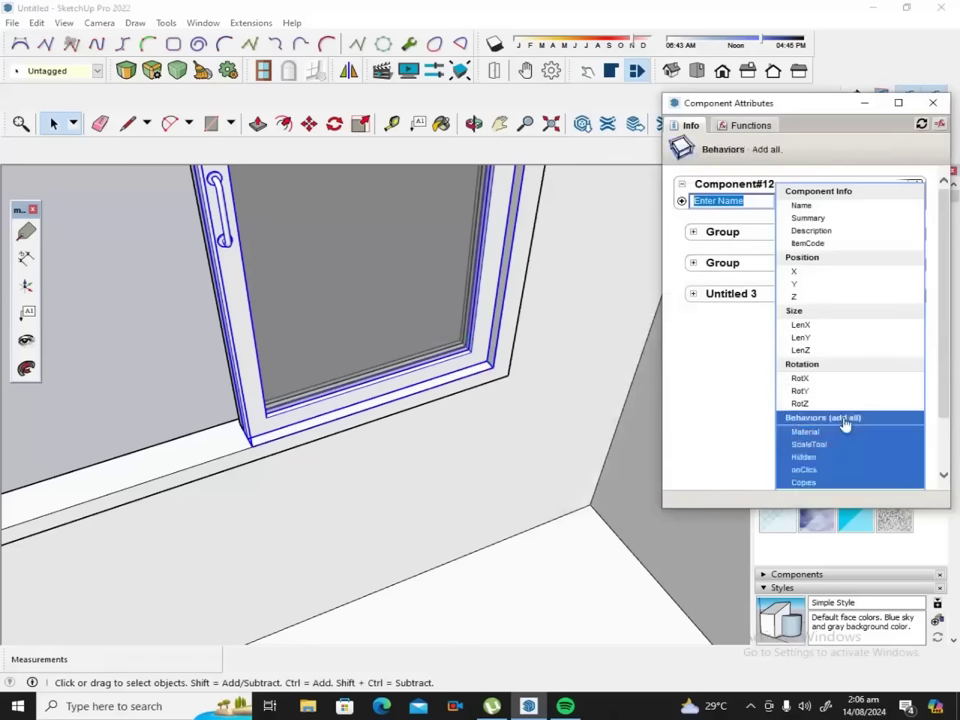
click(810, 272)
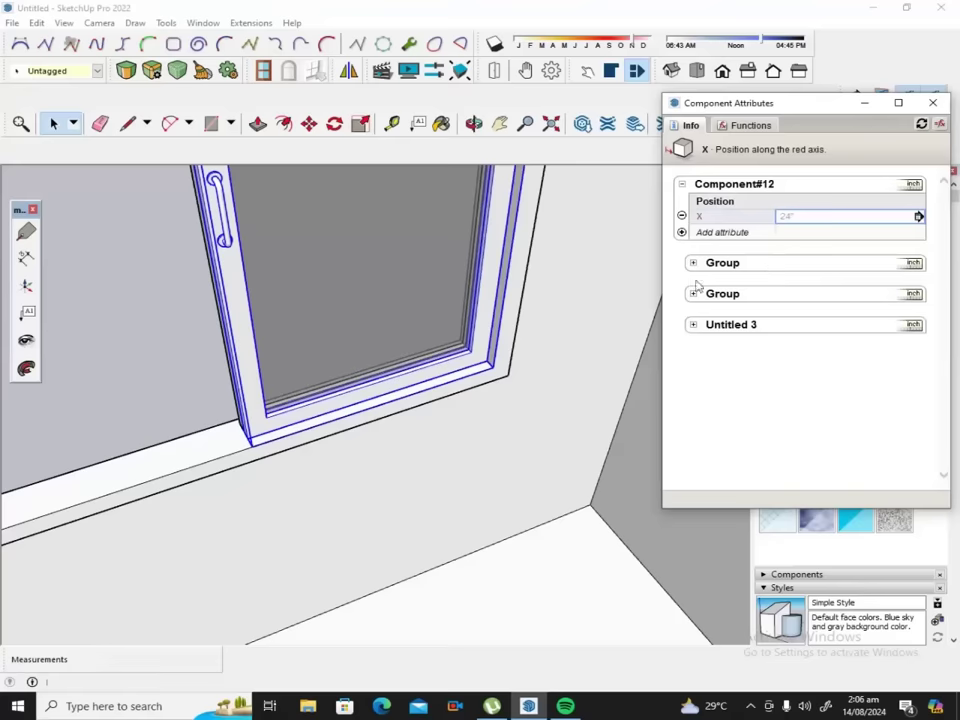
click(683, 232)
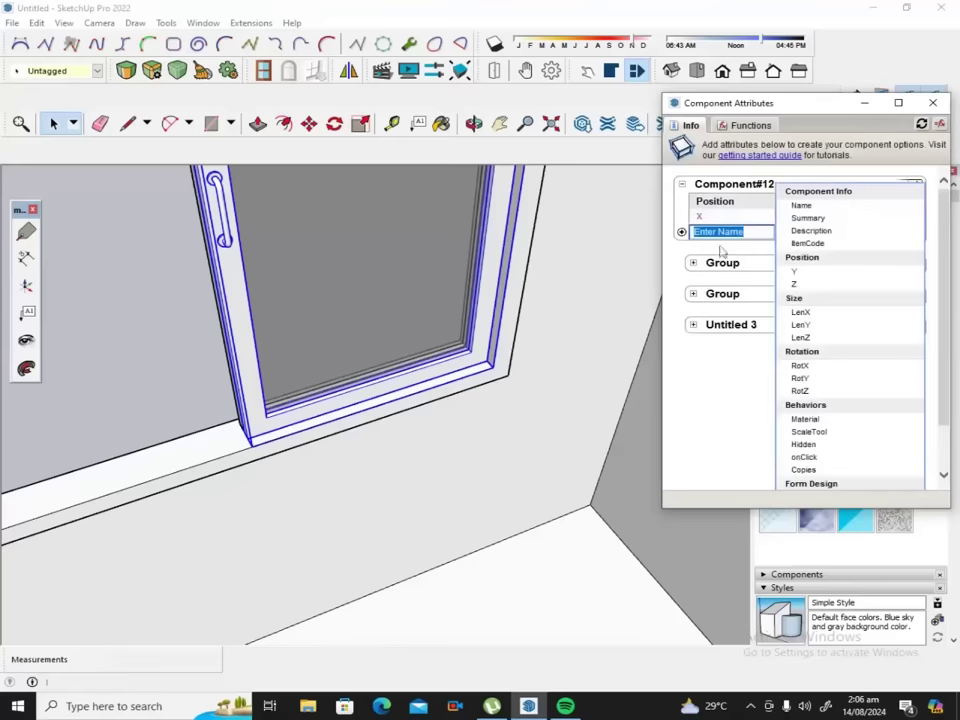
click(812, 460)
click(785, 250)
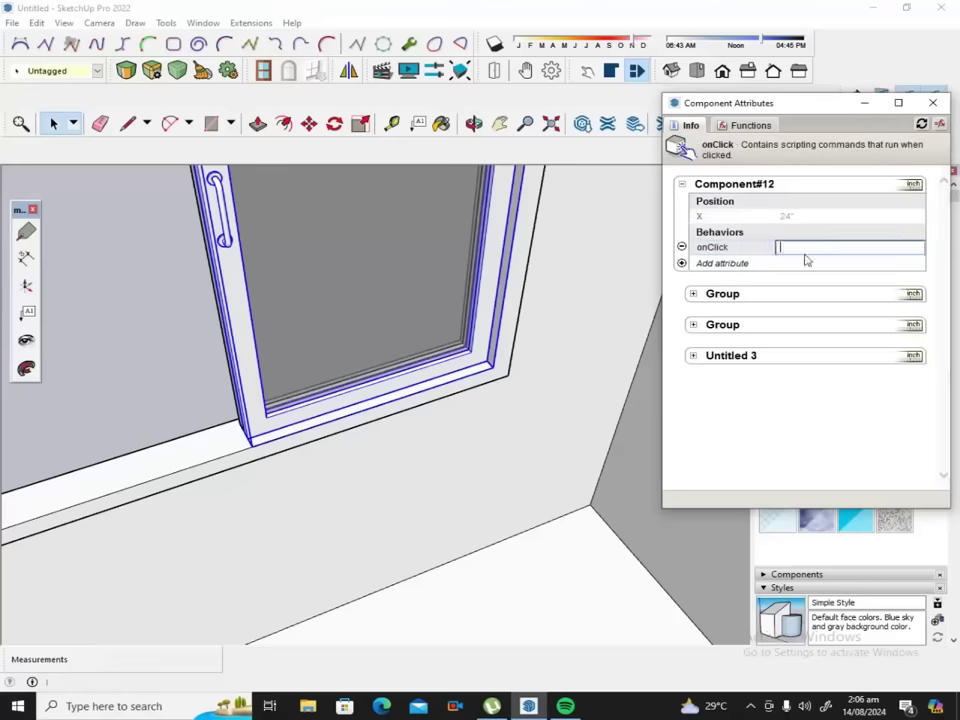
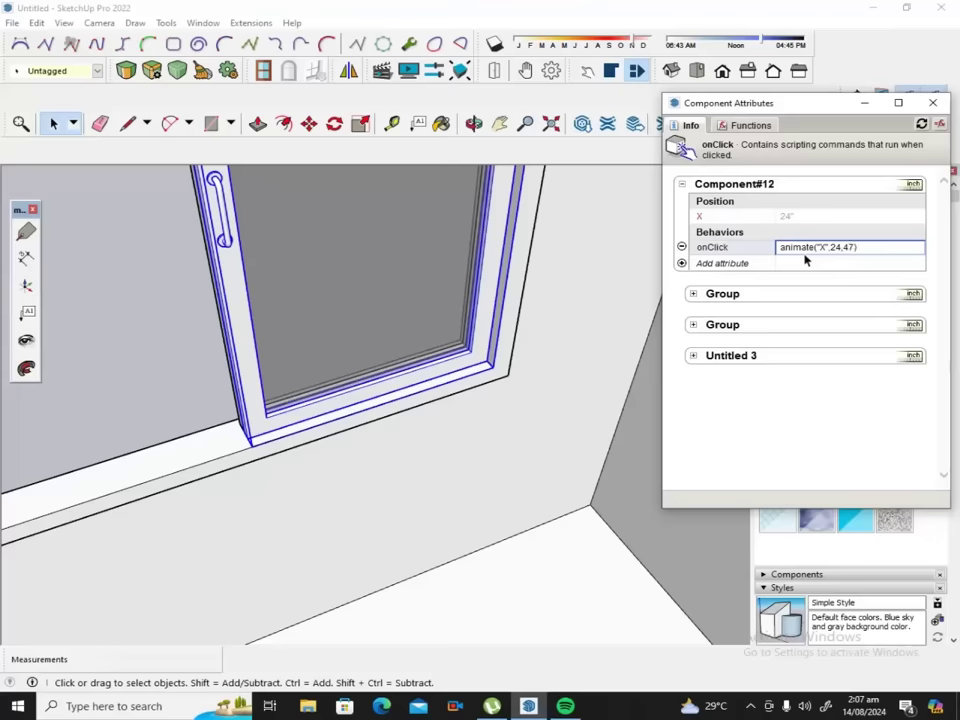
Commit the sash's animate("X",24,47) slide, test it by clicking the sash, and close Component Attributes.
key(Return)
click(434, 45)
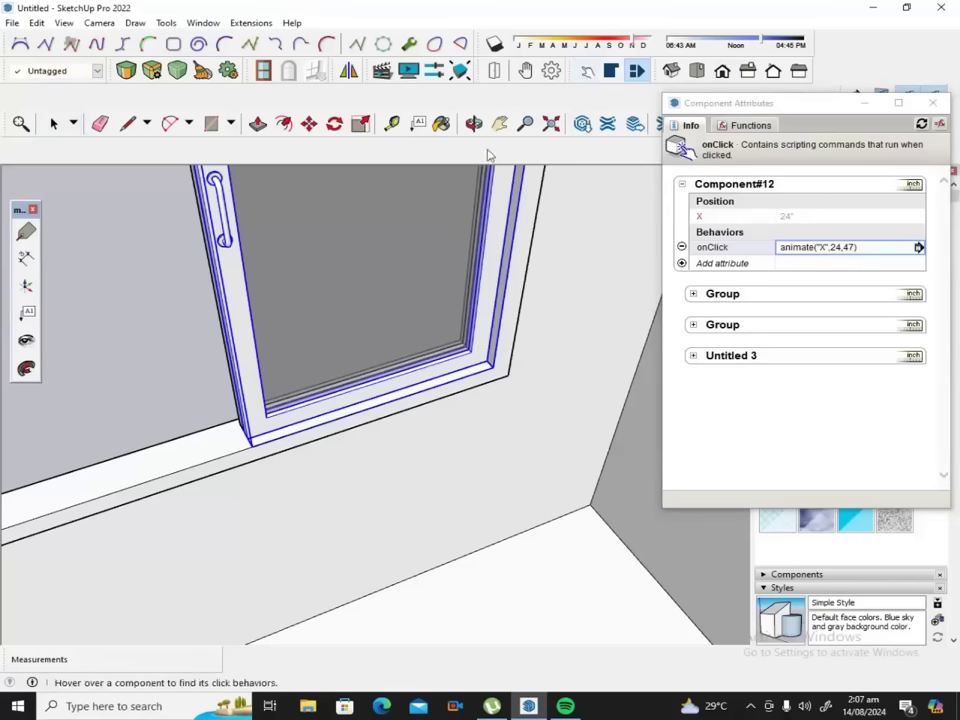
click(242, 284)
click(244, 287)
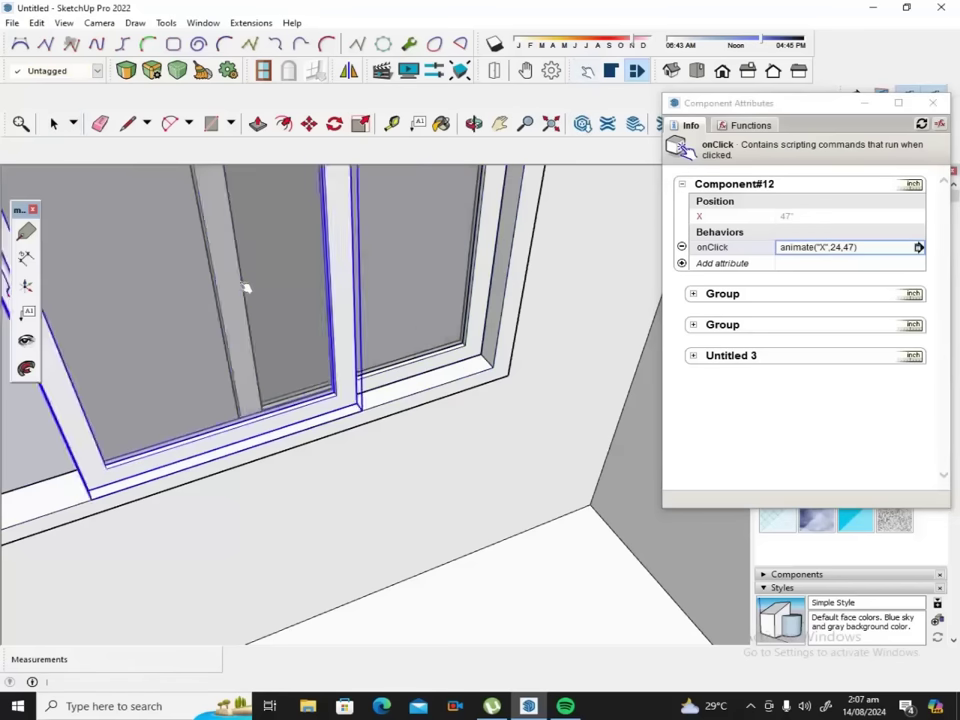
click(244, 305)
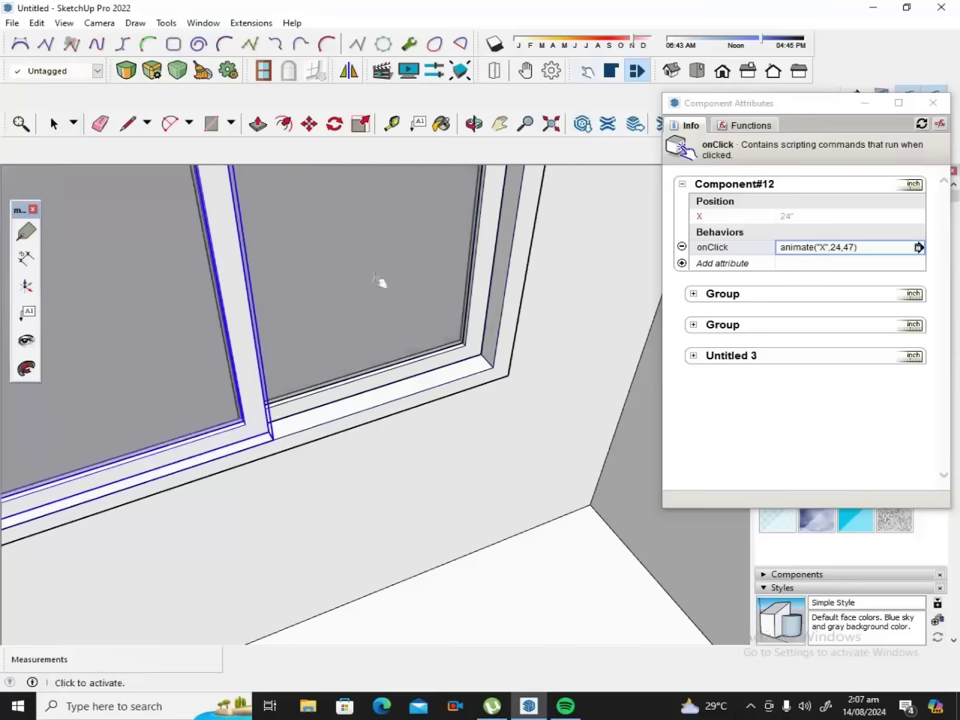
click(933, 103)
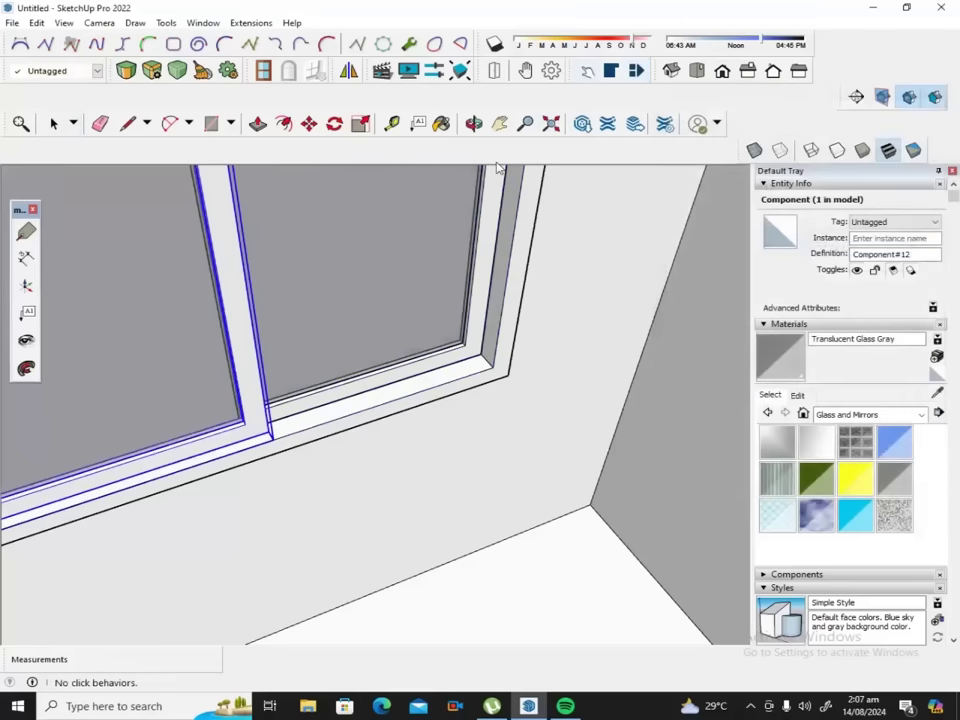
Orbit round to face the window wall and test both sashes' slide animations.
click(474, 123)
mouse_move(444, 207)
mouse_down()
mouse_move(407, 279)
mouse_move(416, 281)
mouse_move(368, 300)
mouse_up()
mouse_move(311, 354)
mouse_down()
mouse_move(461, 364)
mouse_move(395, 341)
mouse_move(591, 334)
mouse_up()
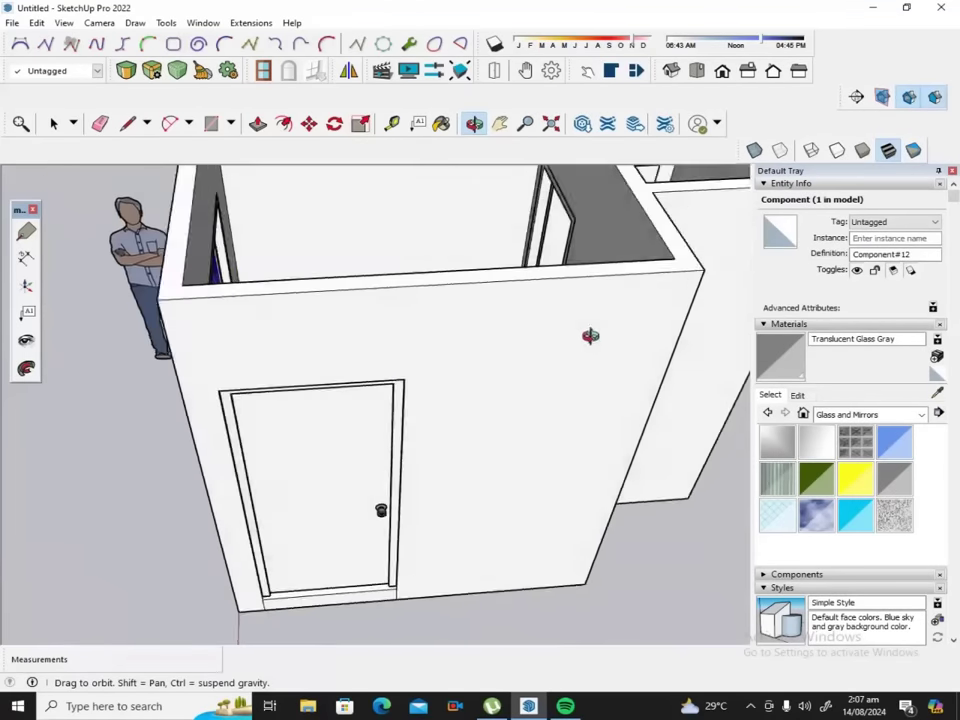
mouse_move(291, 324)
mouse_down()
mouse_move(444, 303)
mouse_move(489, 285)
mouse_up()
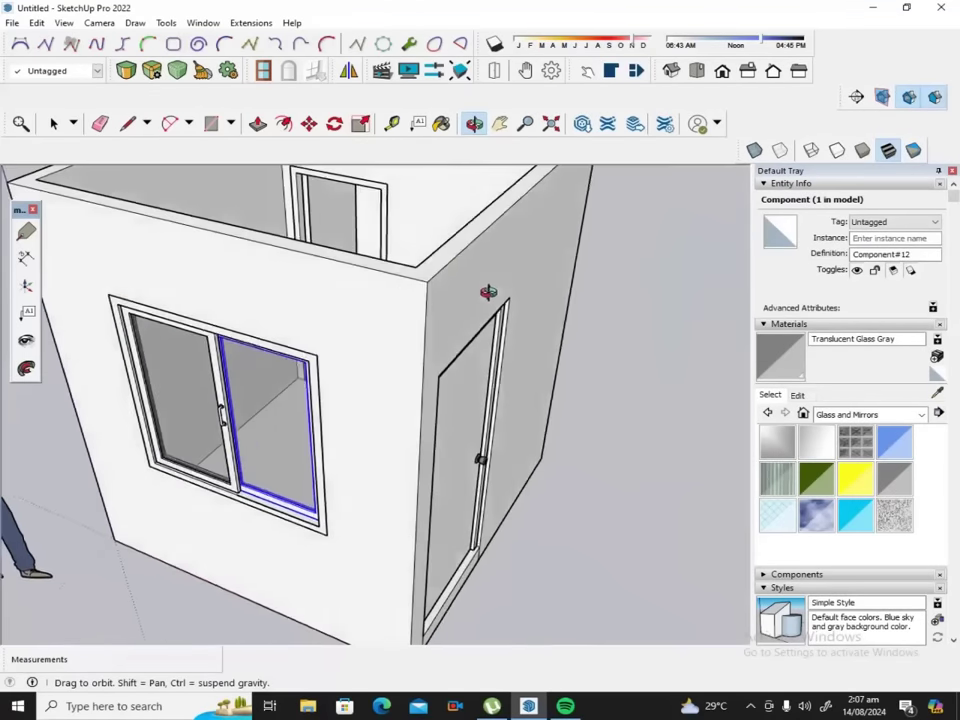
drag(362, 324, 454, 326)
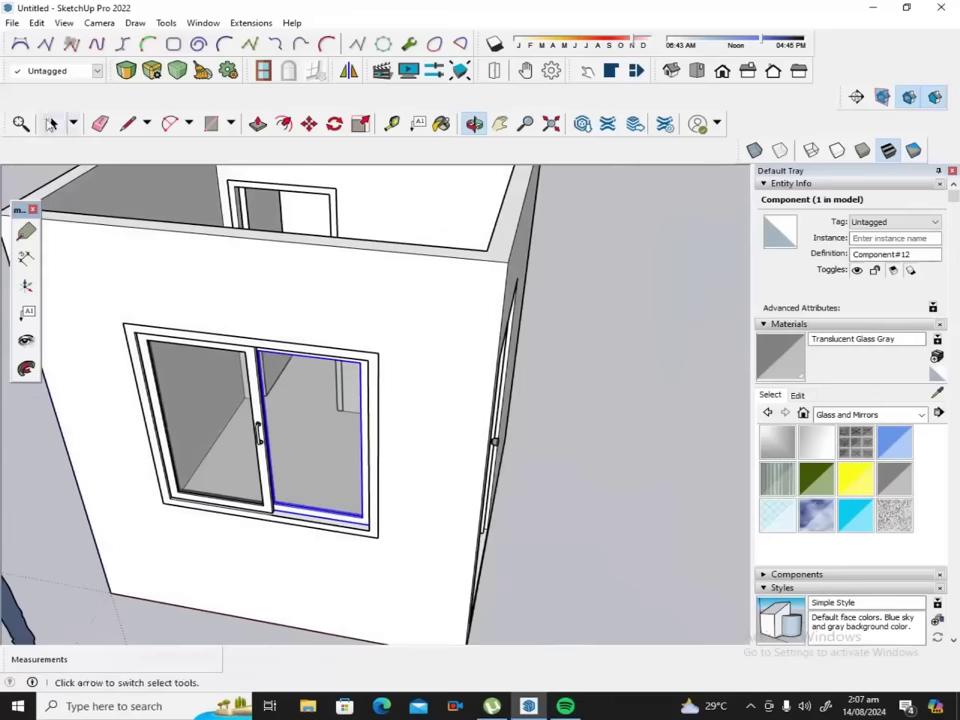
click(54, 123)
click(668, 299)
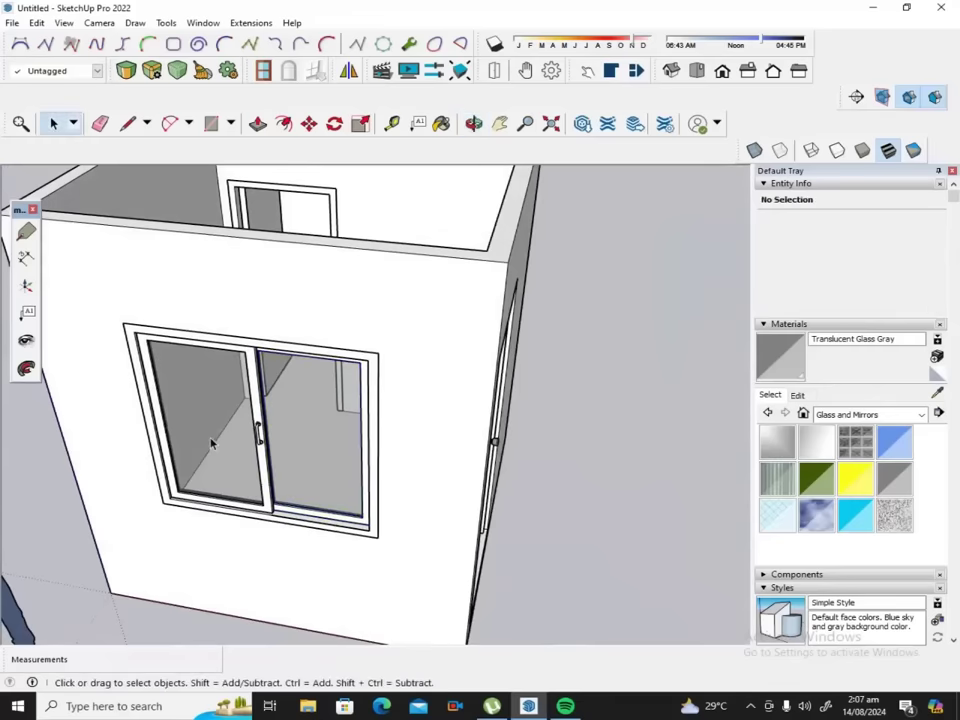
click(588, 70)
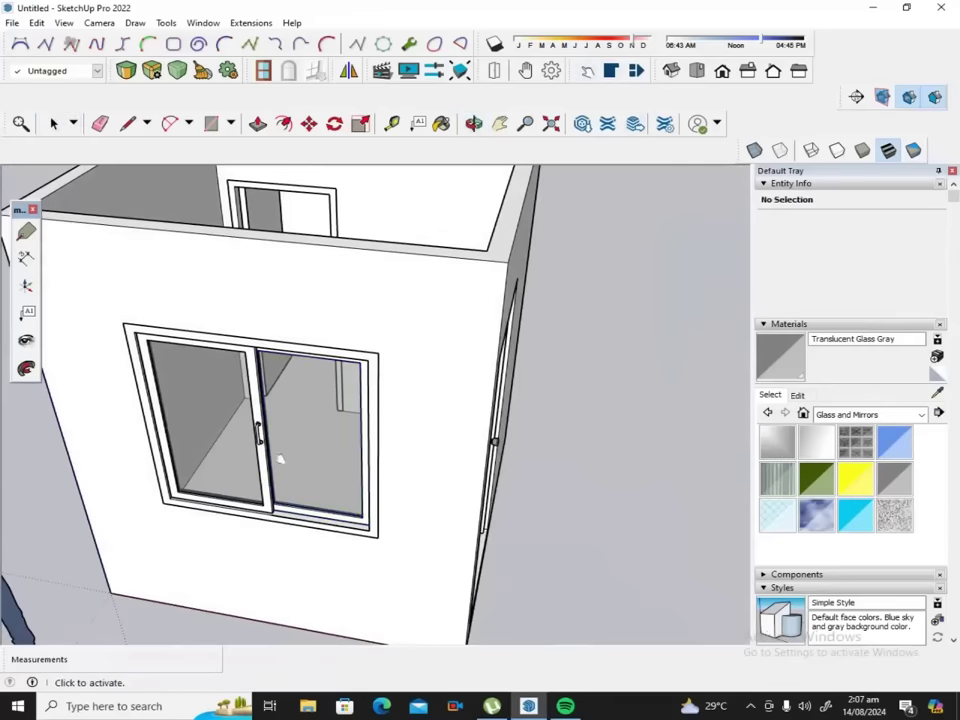
click(268, 462)
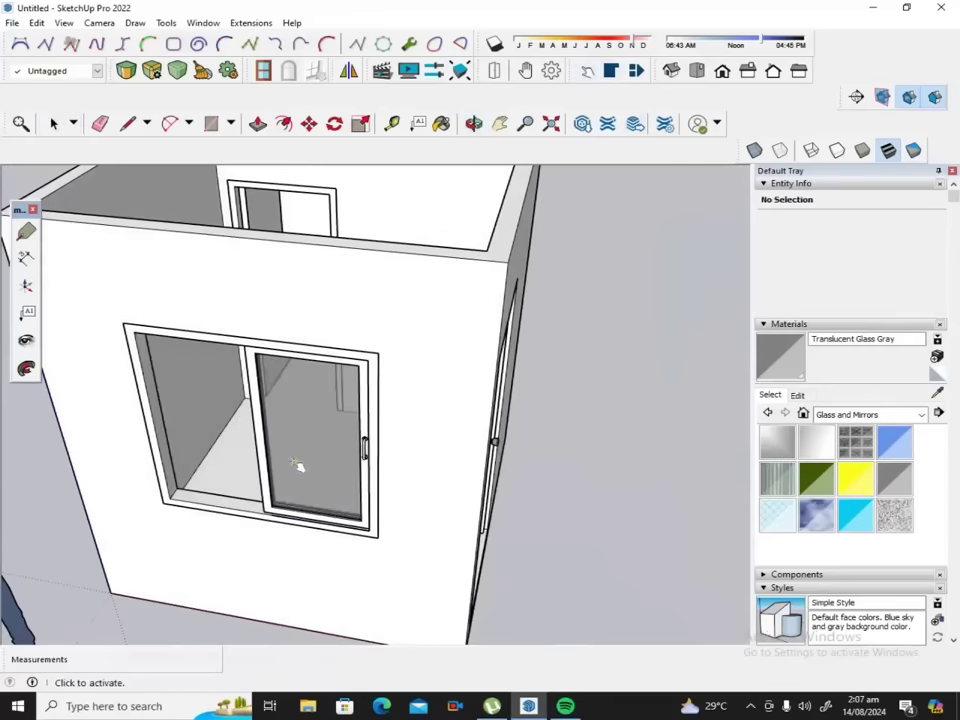
click(302, 467)
click(341, 462)
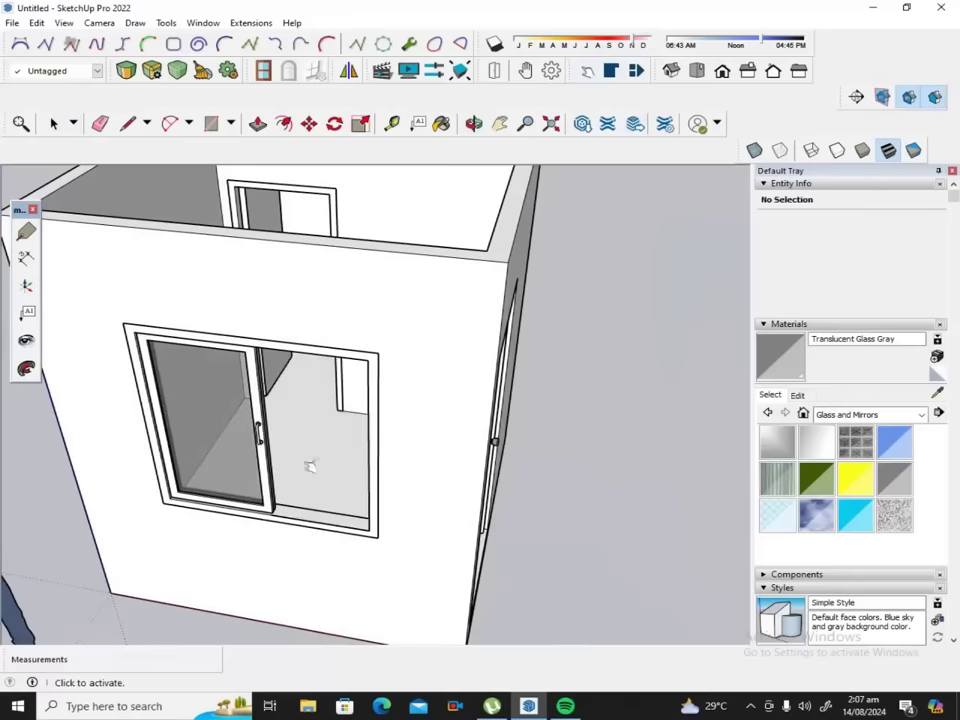
click(226, 460)
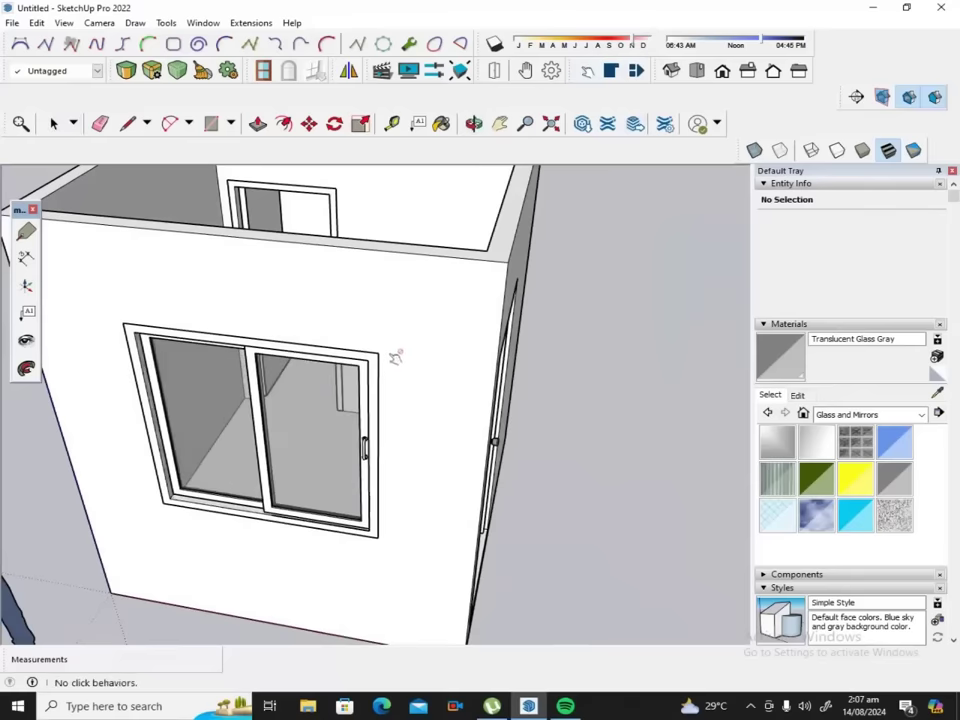
Swing the door open, then orbit back until the window wall faces the camera.
click(474, 123)
mouse_move(488, 259)
mouse_down()
mouse_move(343, 285)
mouse_move(511, 271)
mouse_move(291, 281)
mouse_move(364, 287)
mouse_move(326, 266)
mouse_up()
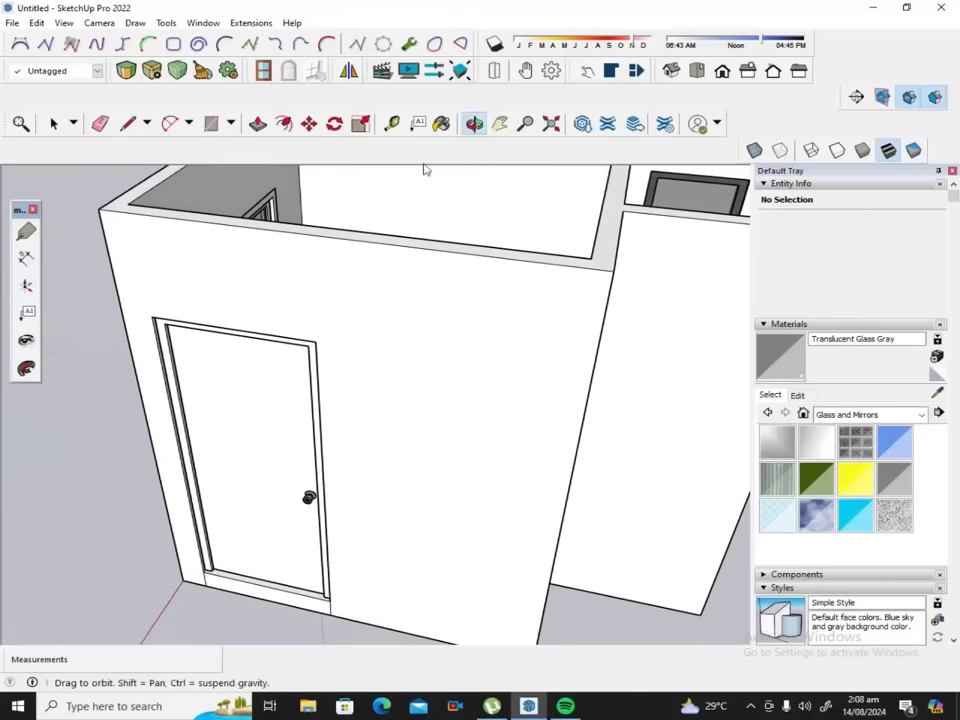
click(587, 71)
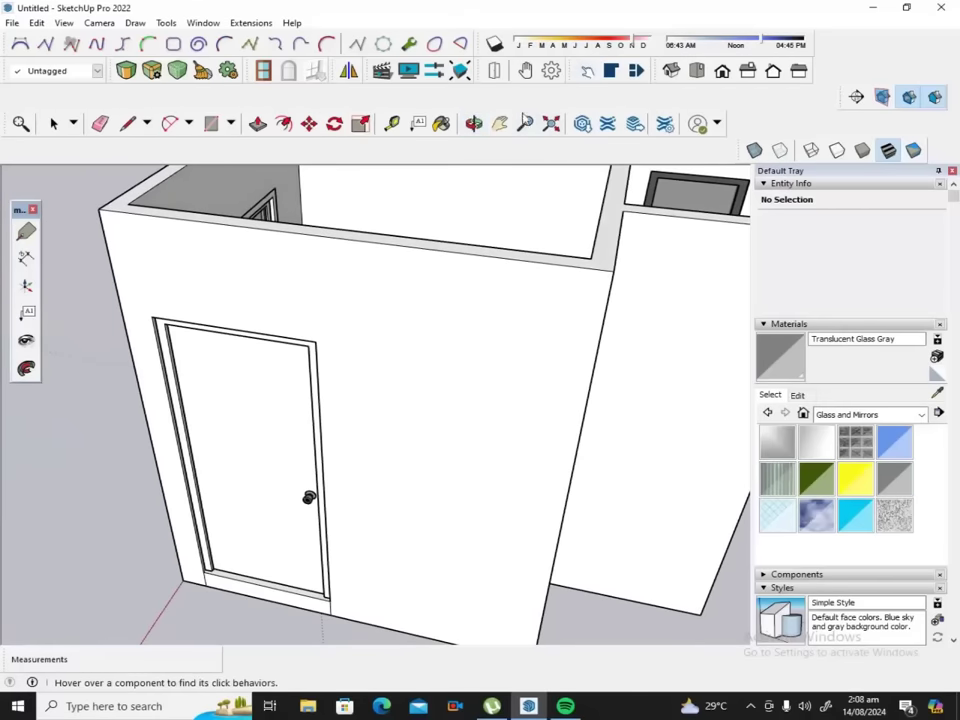
click(289, 440)
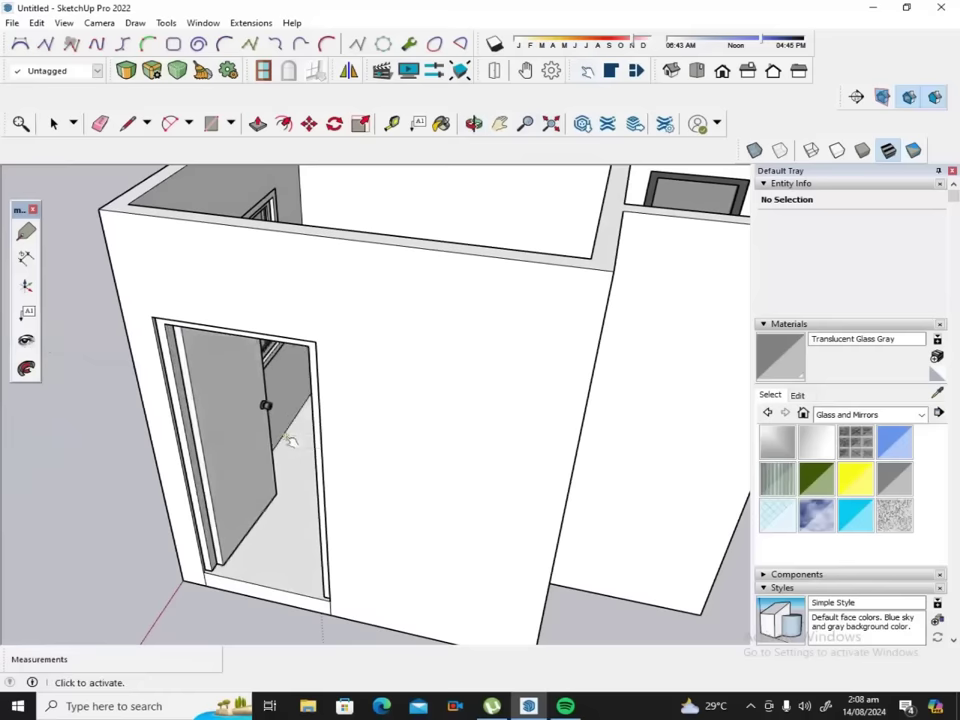
click(474, 123)
mouse_move(349, 309)
mouse_down()
mouse_move(521, 296)
mouse_move(570, 270)
mouse_up()
mouse_move(348, 284)
mouse_down()
mouse_move(570, 257)
mouse_move(377, 306)
mouse_move(420, 302)
mouse_move(495, 268)
mouse_up()
mouse_move(79, 227)
mouse_down()
mouse_move(433, 227)
mouse_move(482, 216)
mouse_move(361, 226)
mouse_move(347, 251)
mouse_move(294, 231)
mouse_move(266, 242)
mouse_up()
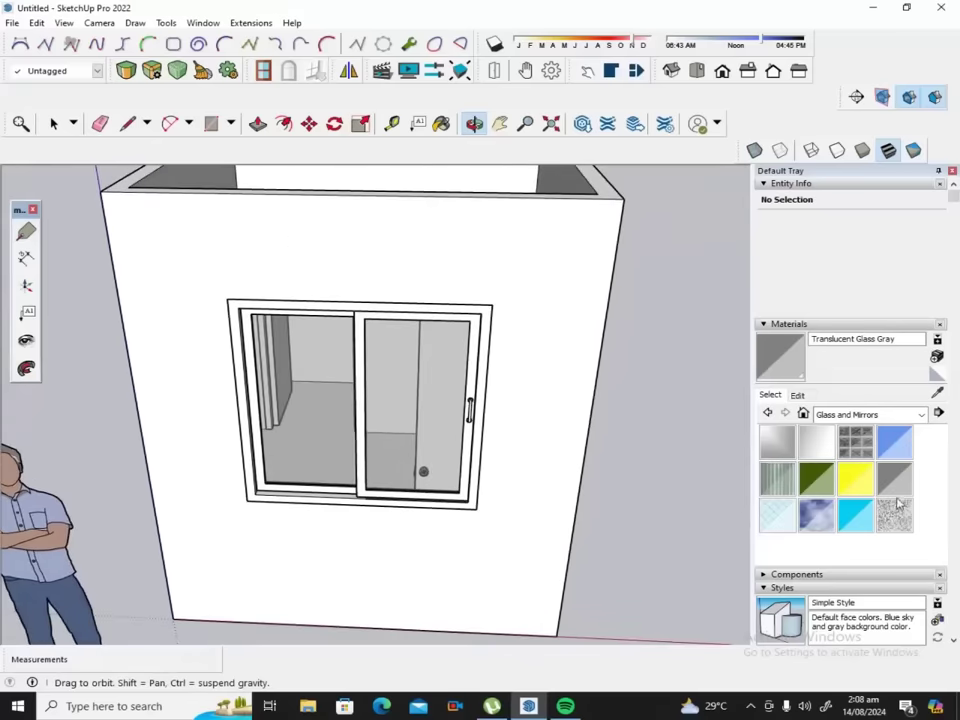
Switch the Materials browser to the Colors-Named collection and scroll down its swatches.
click(923, 415)
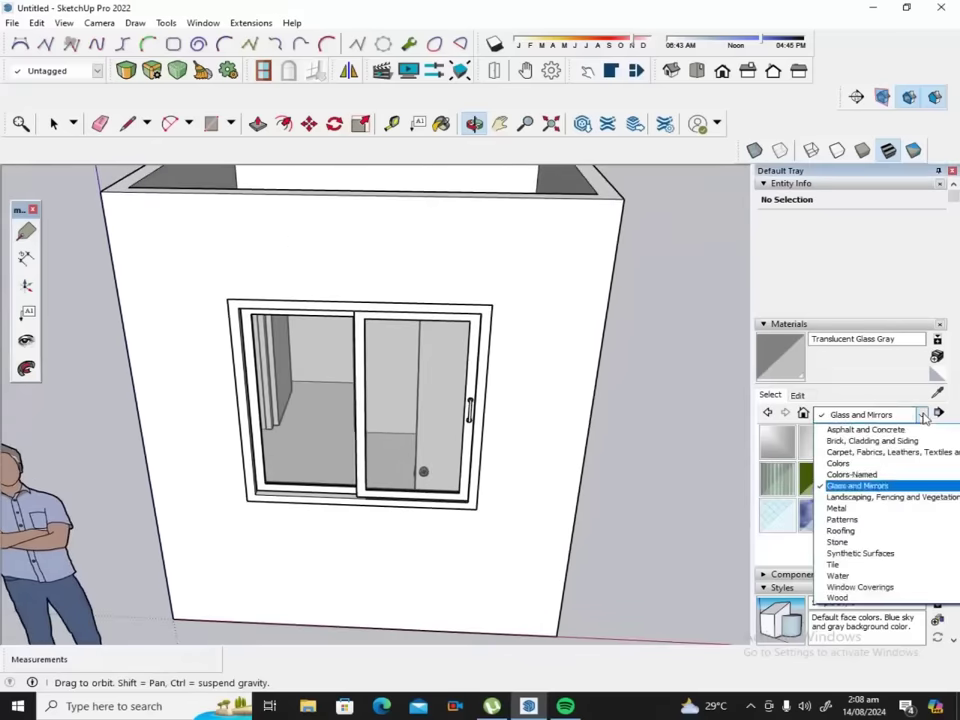
click(872, 475)
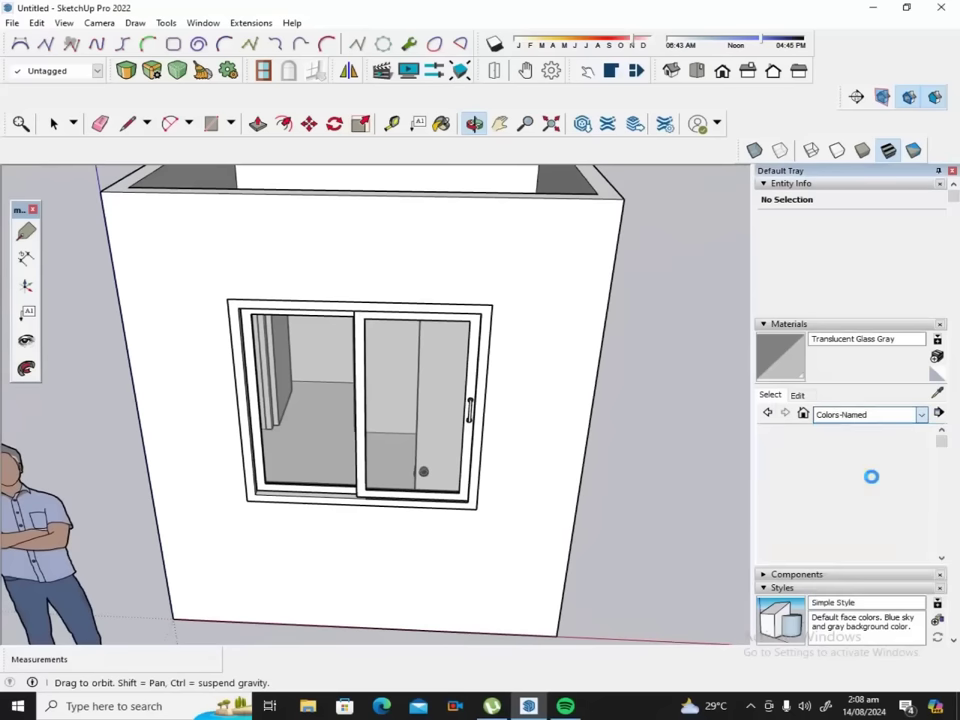
scroll(872, 480, down, 3)
scroll(873, 483, down, 3)
scroll(873, 483, down, 3)
scroll(873, 483, down, 3)
scroll(873, 483, down, 3)
scroll(873, 483, down, 2)
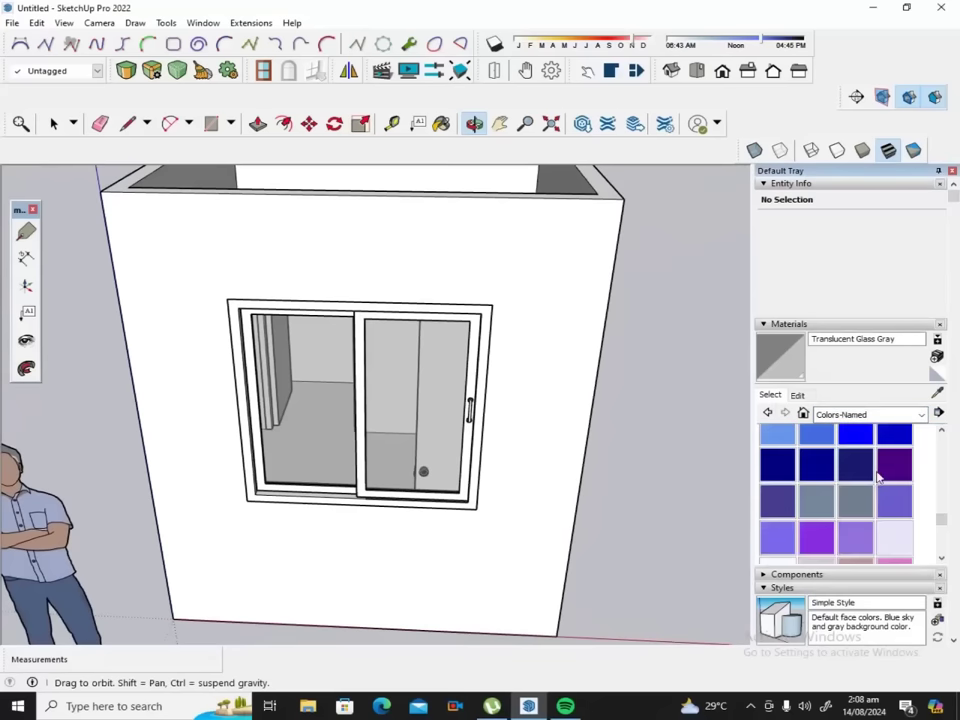
scroll(878, 477, down, 3)
scroll(878, 477, down, 3)
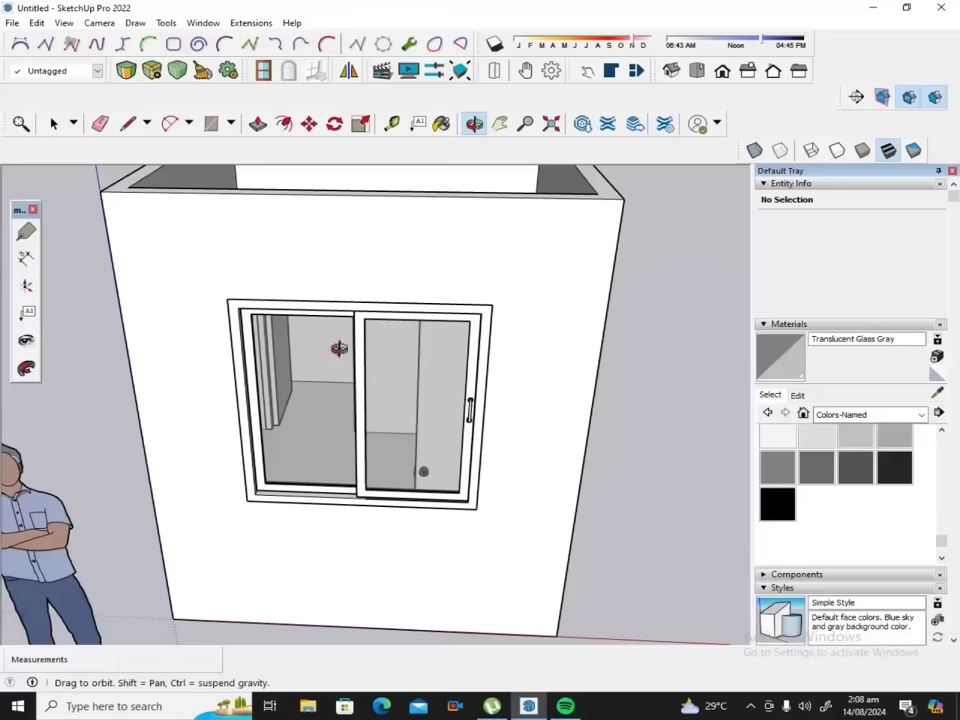
Paint the window group's outer frame 0134_DimGray.
click(53, 123)
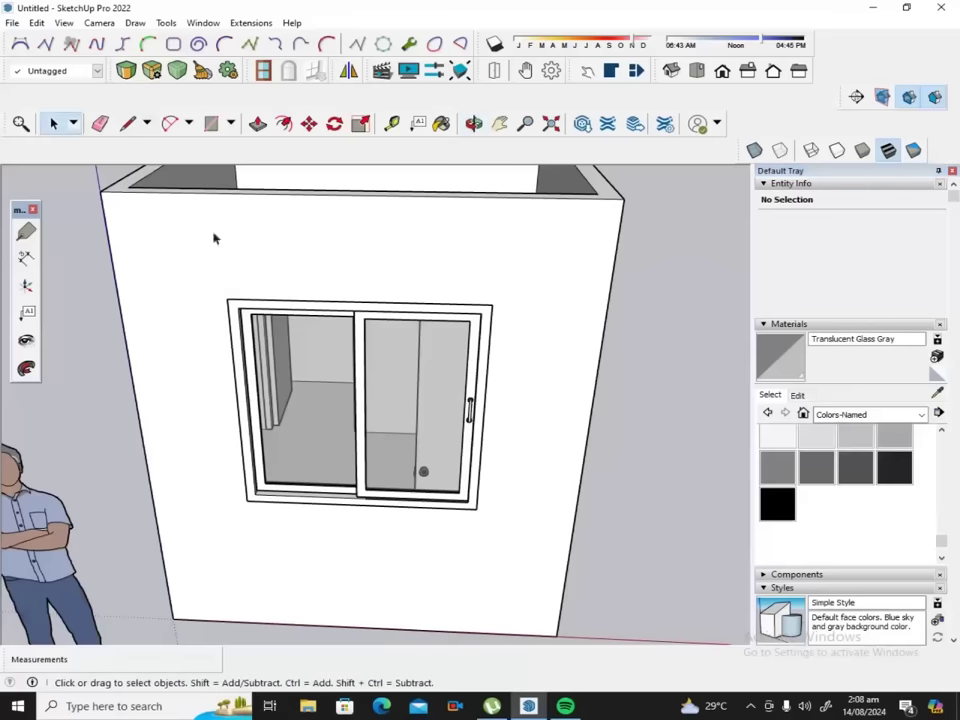
click(237, 318)
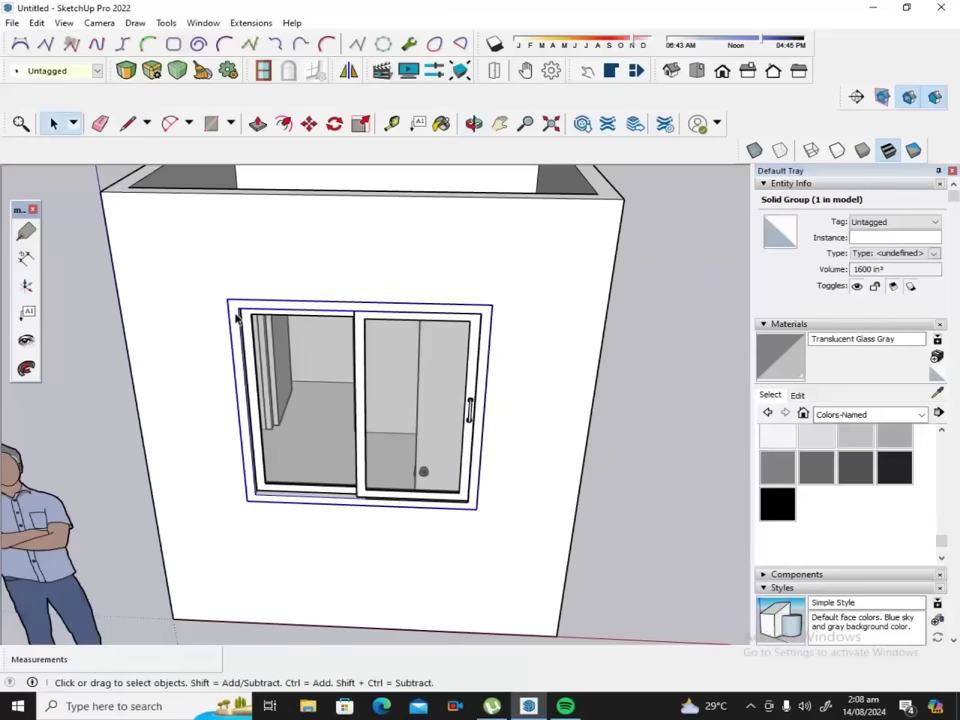
double_click(237, 318)
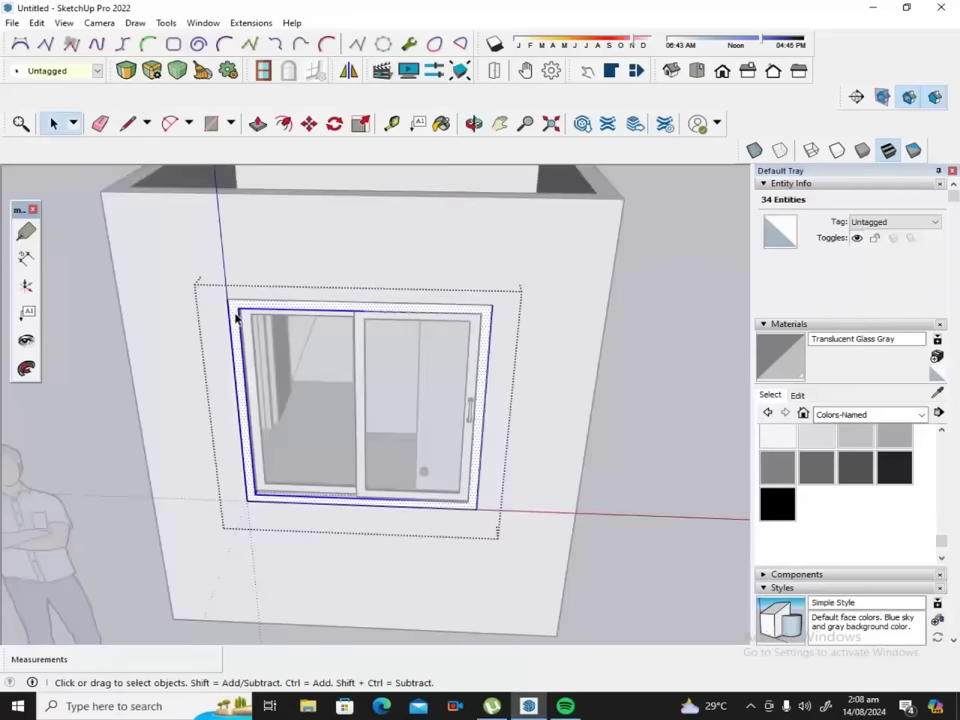
click(816, 467)
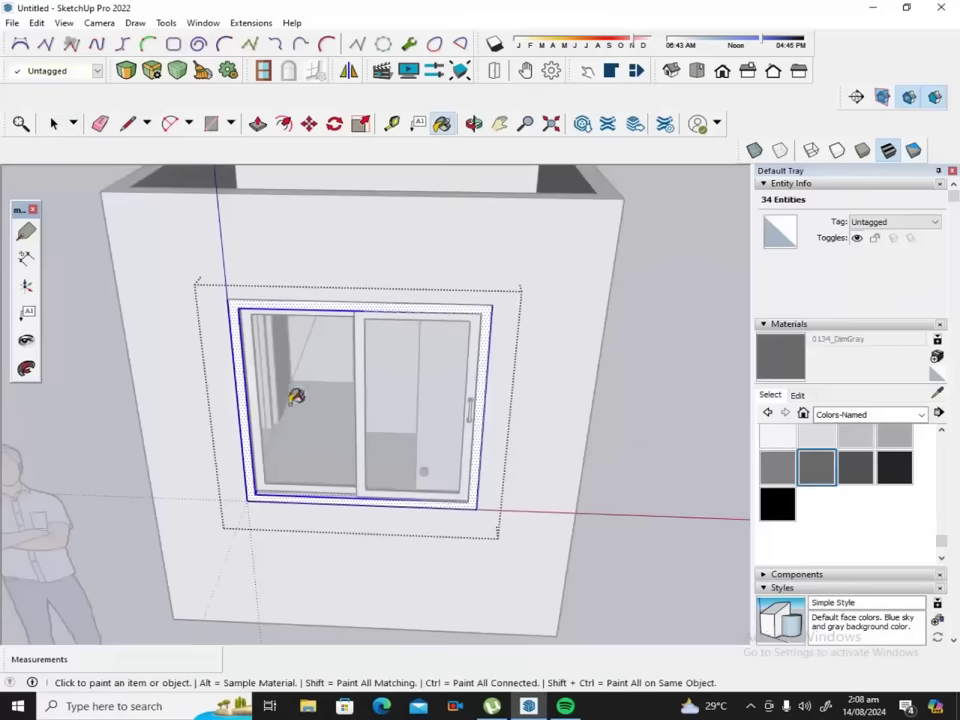
click(245, 383)
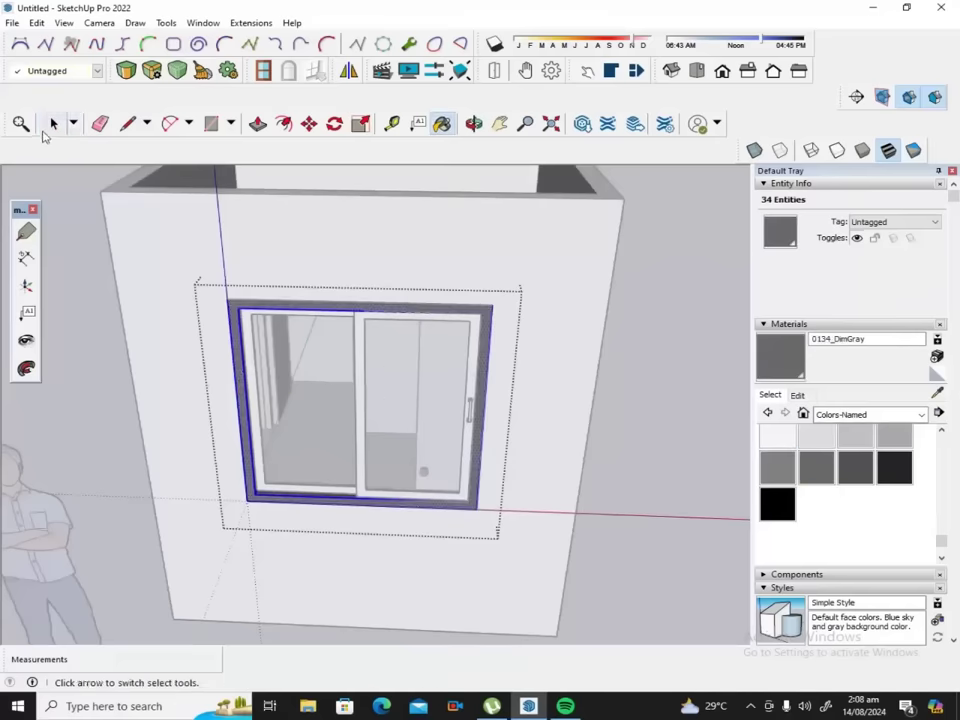
Leave the window group and open the left sash's nested part, selecting its front faces.
click(53, 123)
click(70, 201)
click(70, 201)
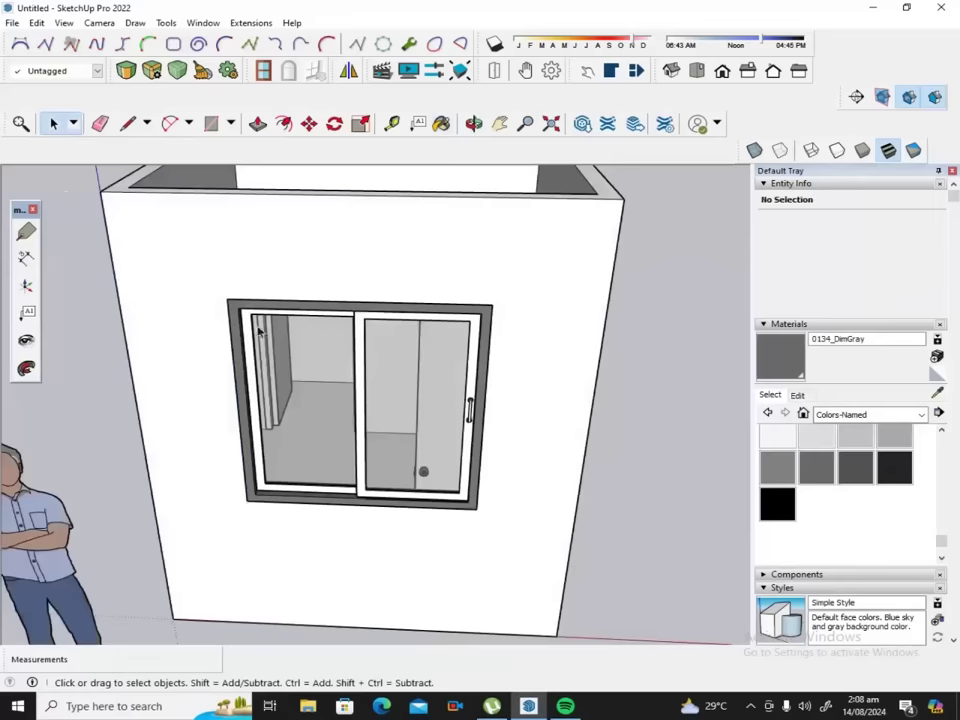
double_click(250, 362)
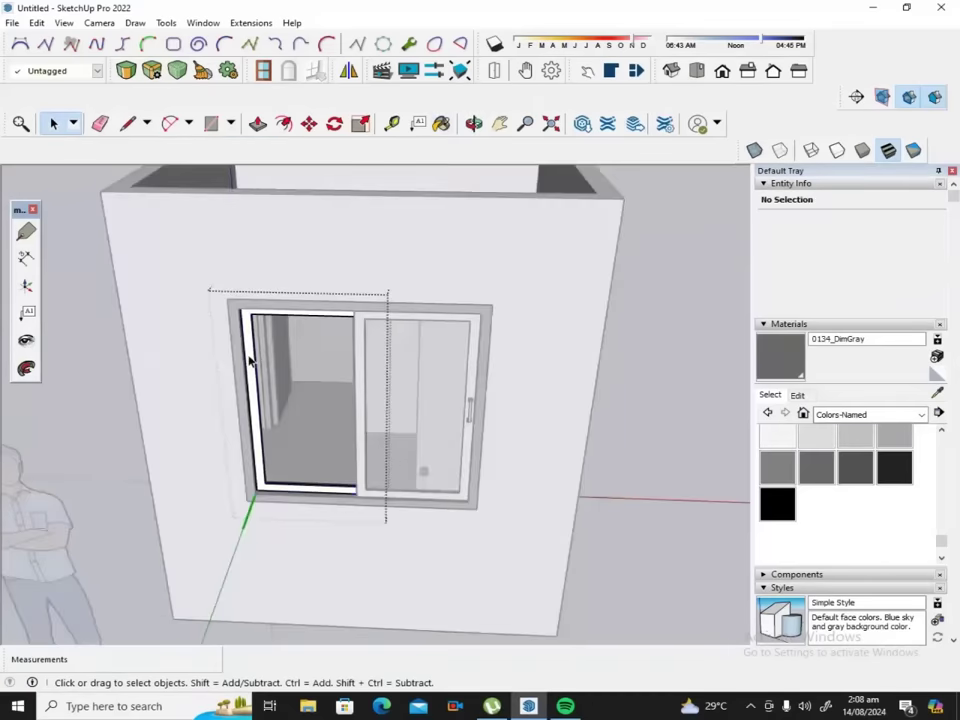
double_click(250, 362)
double_click(250, 362)
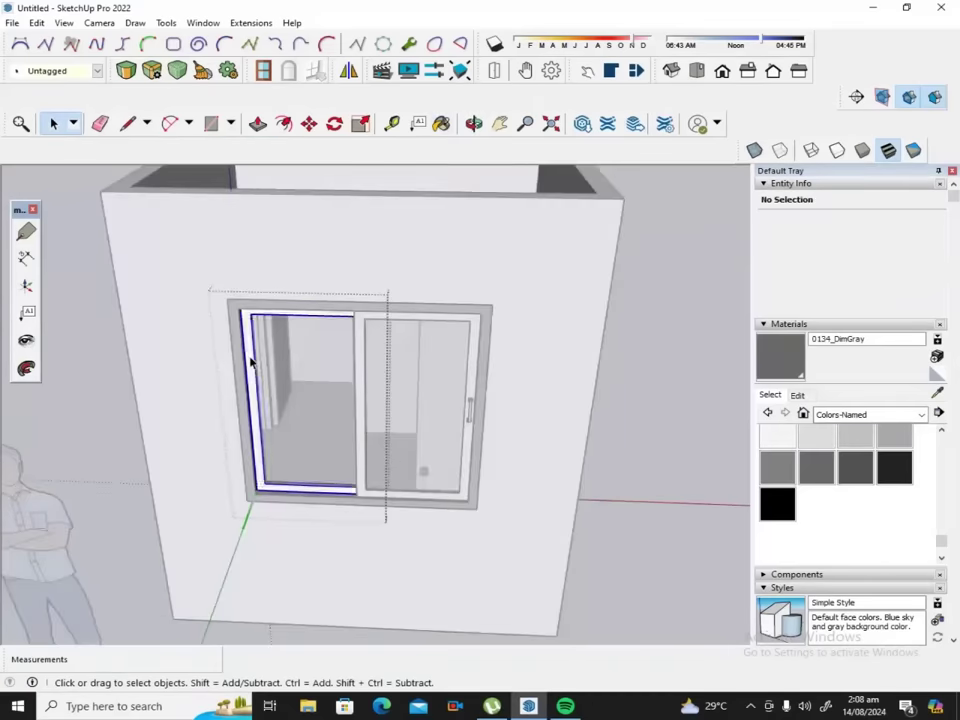
Paint the left sash's frame 0134_DimGray.
click(817, 467)
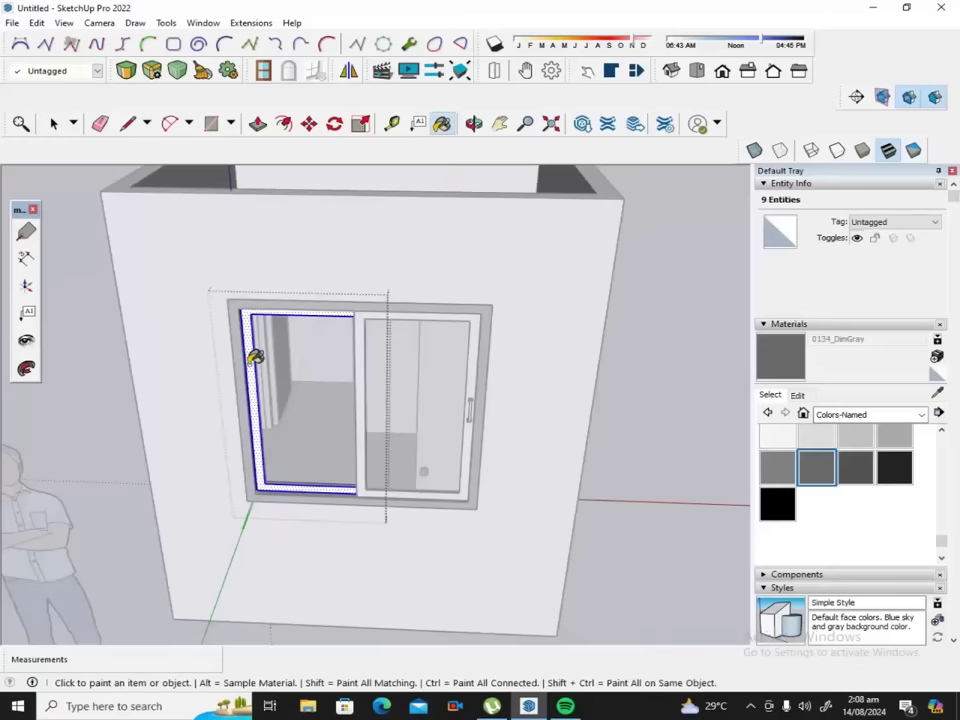
click(252, 357)
click(54, 123)
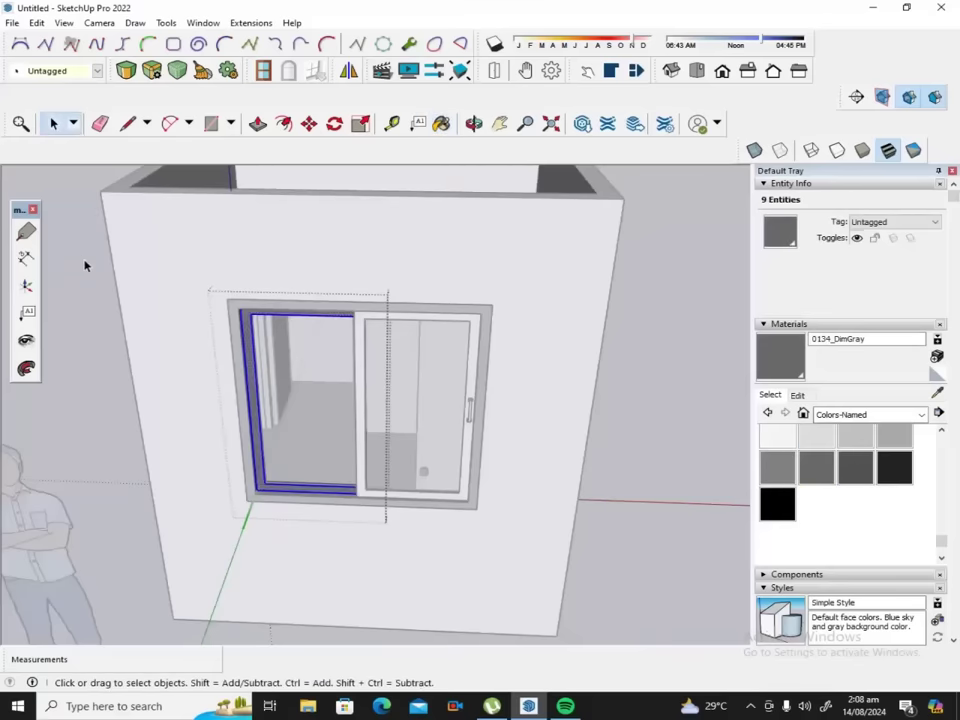
click(86, 265)
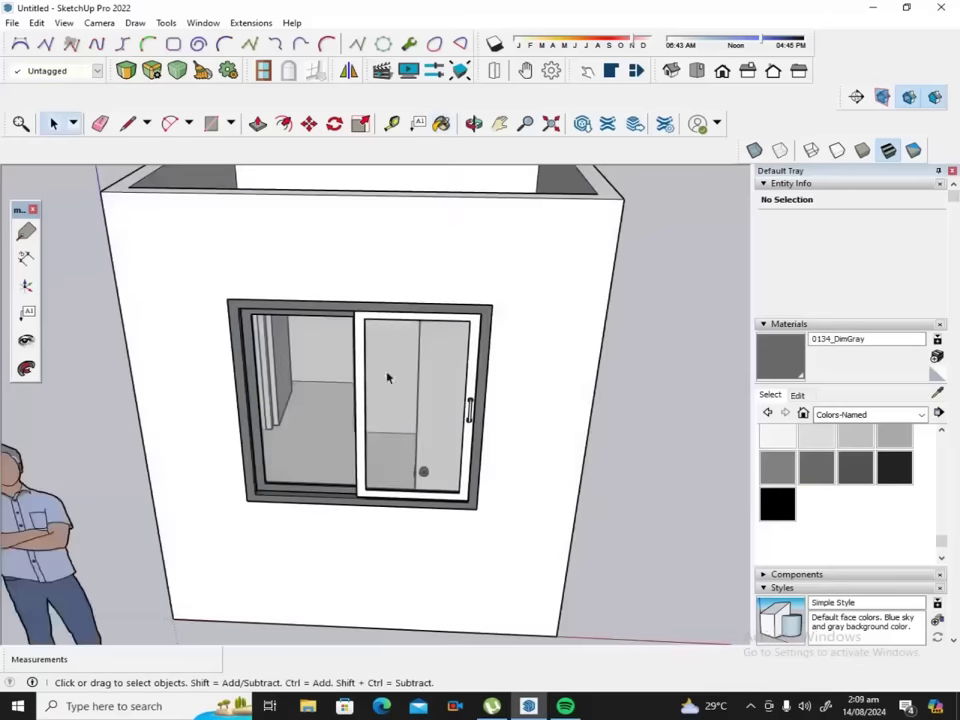
Open the right sash component, select all its geometry, and paint it 0134_DimGray.
click(360, 373)
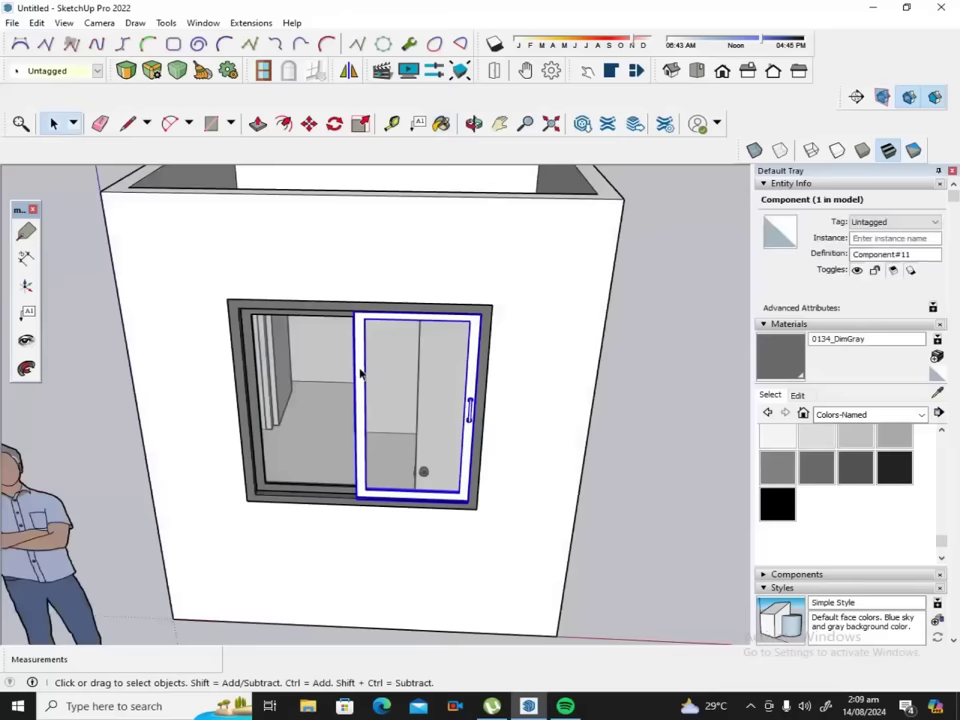
double_click(360, 373)
click(360, 373)
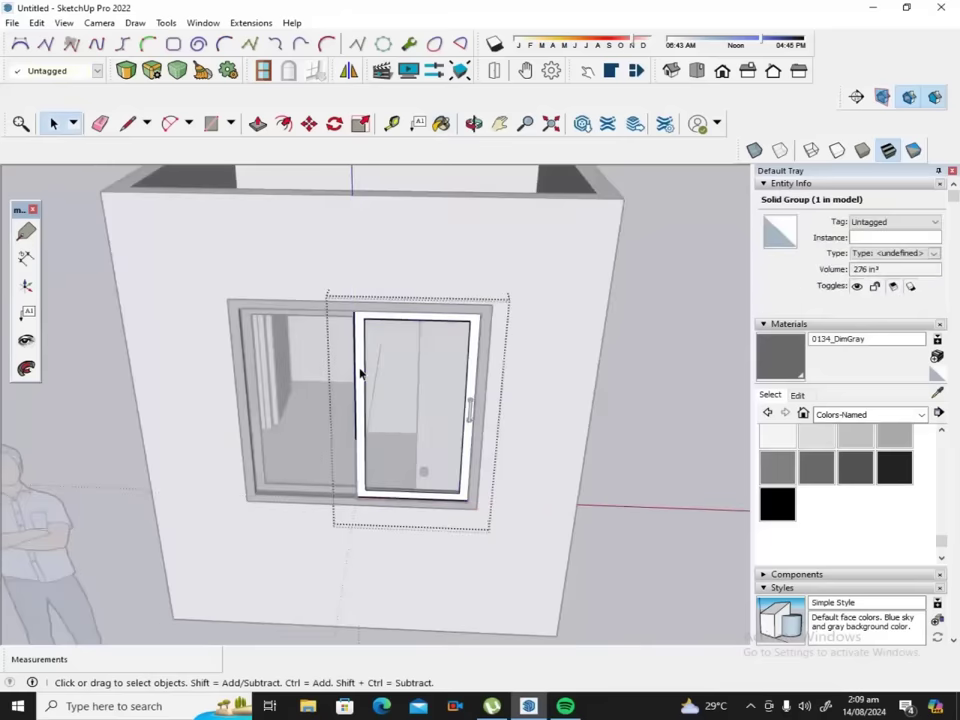
key(ctrl+a)
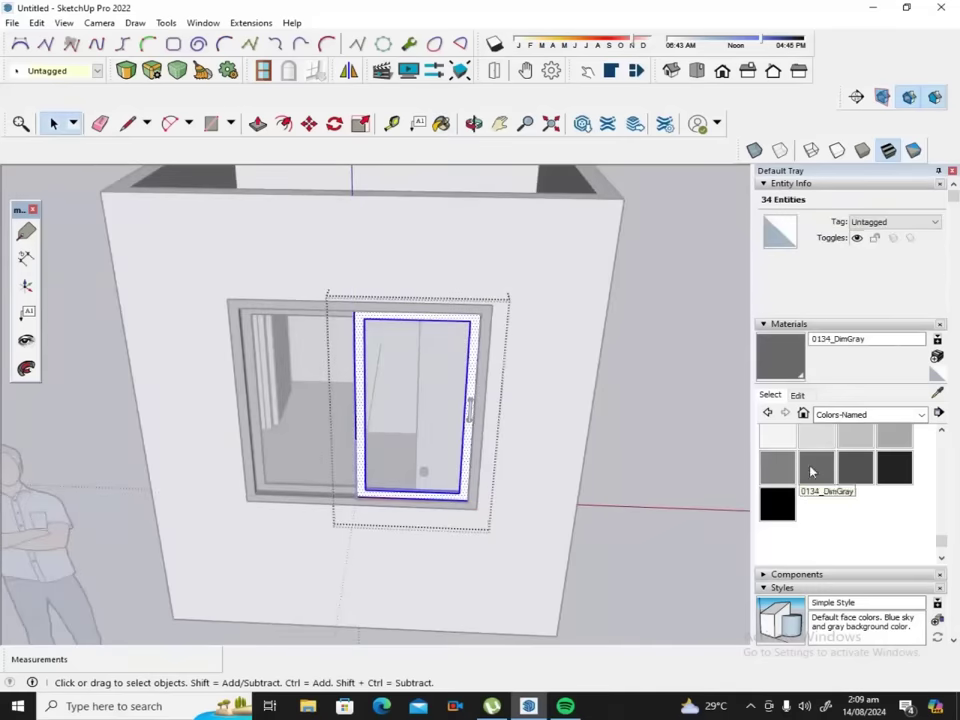
click(816, 467)
click(365, 407)
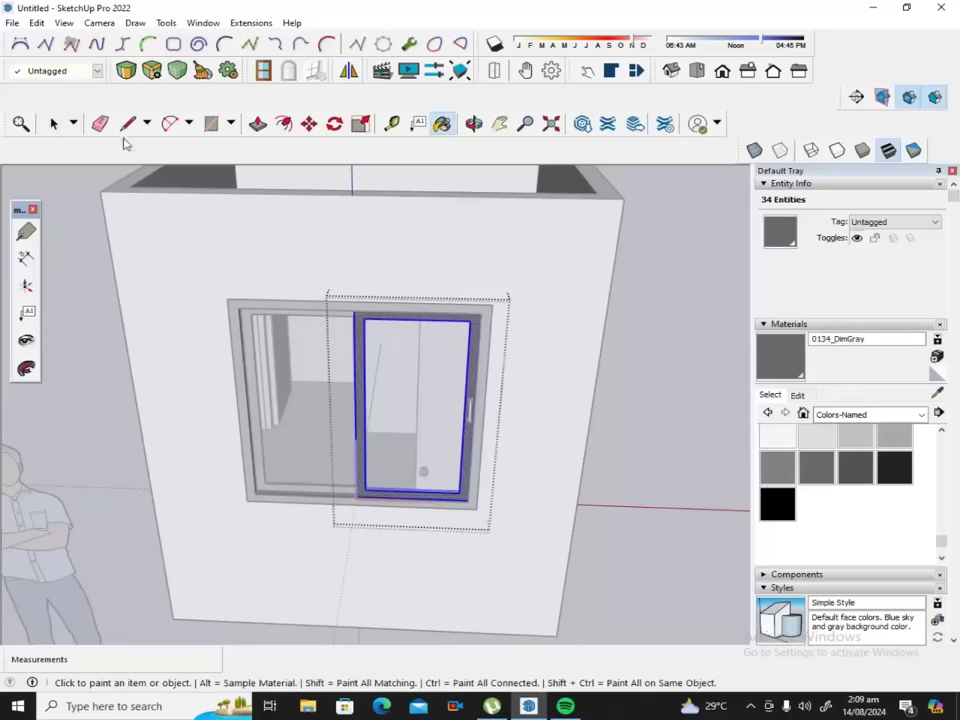
click(54, 126)
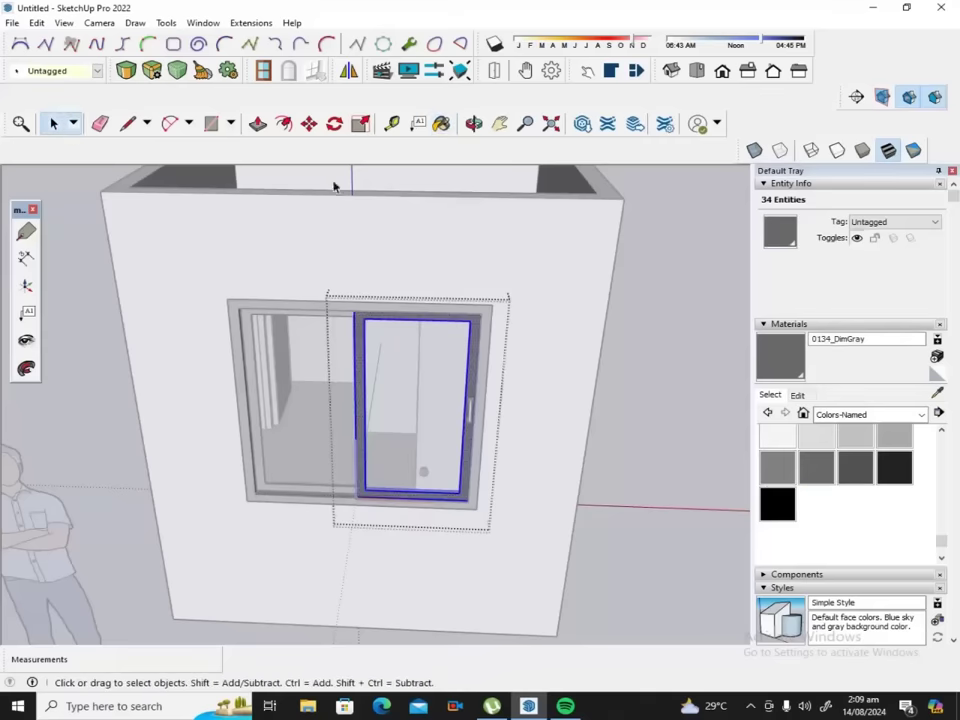
click(474, 123)
Zoom to the side-wall window and select all the geometry inside its sash.
mouse_move(561, 214)
mouse_down()
mouse_move(527, 273)
mouse_move(249, 392)
mouse_move(135, 366)
mouse_move(246, 349)
mouse_move(147, 357)
mouse_up()
click(54, 123)
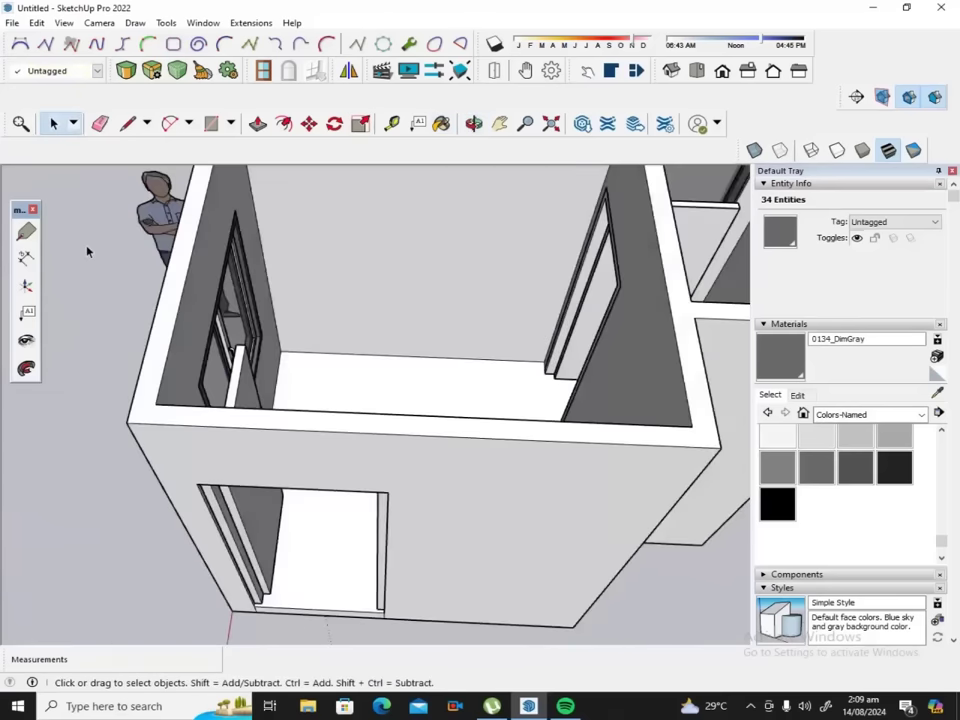
click(87, 252)
scroll(211, 323, up, 2)
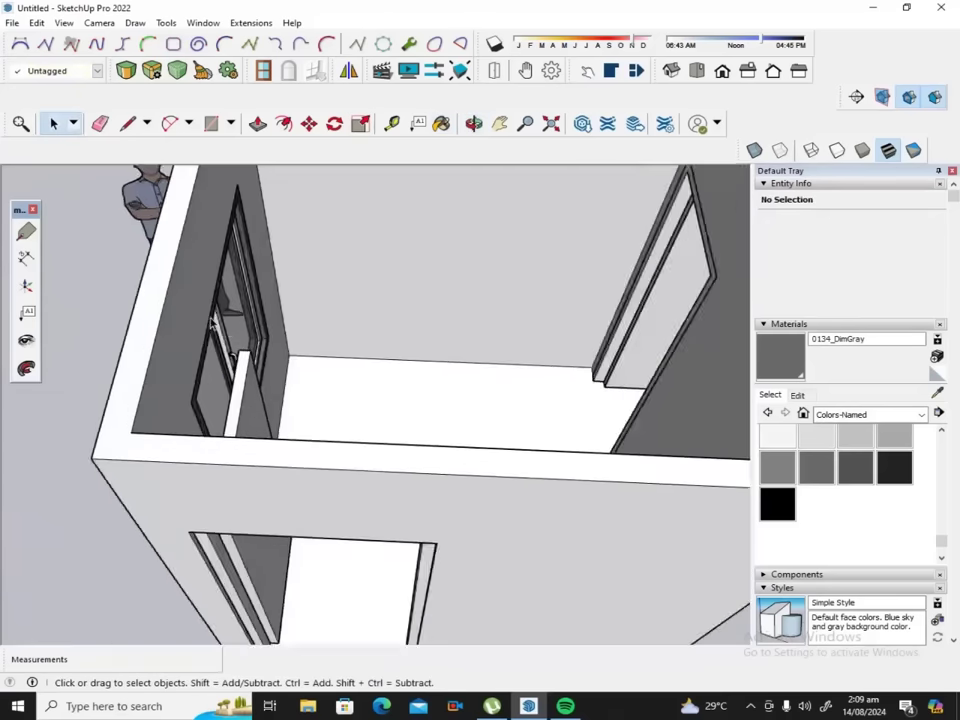
scroll(211, 323, up, 3)
scroll(211, 323, up, 2)
scroll(249, 348, up, 2)
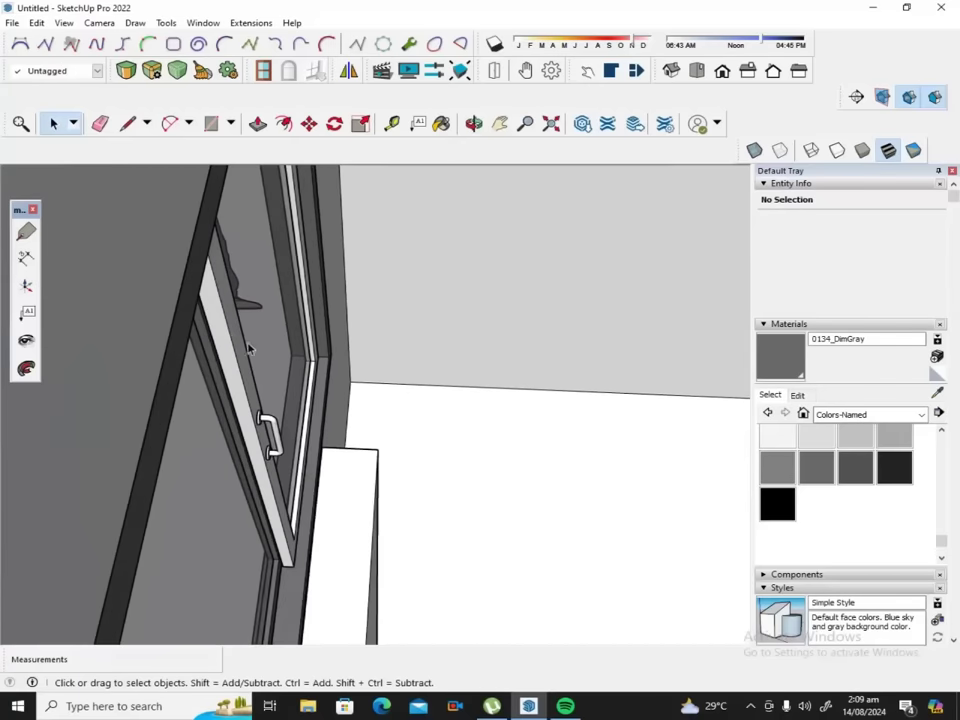
click(231, 364)
double_click(231, 364)
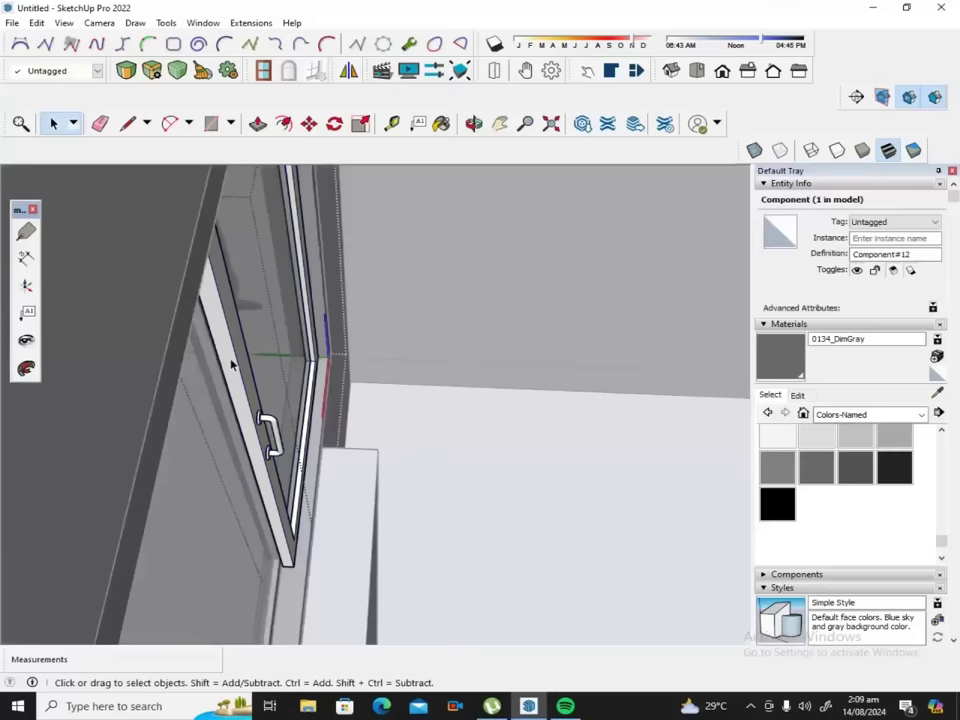
triple_click(231, 364)
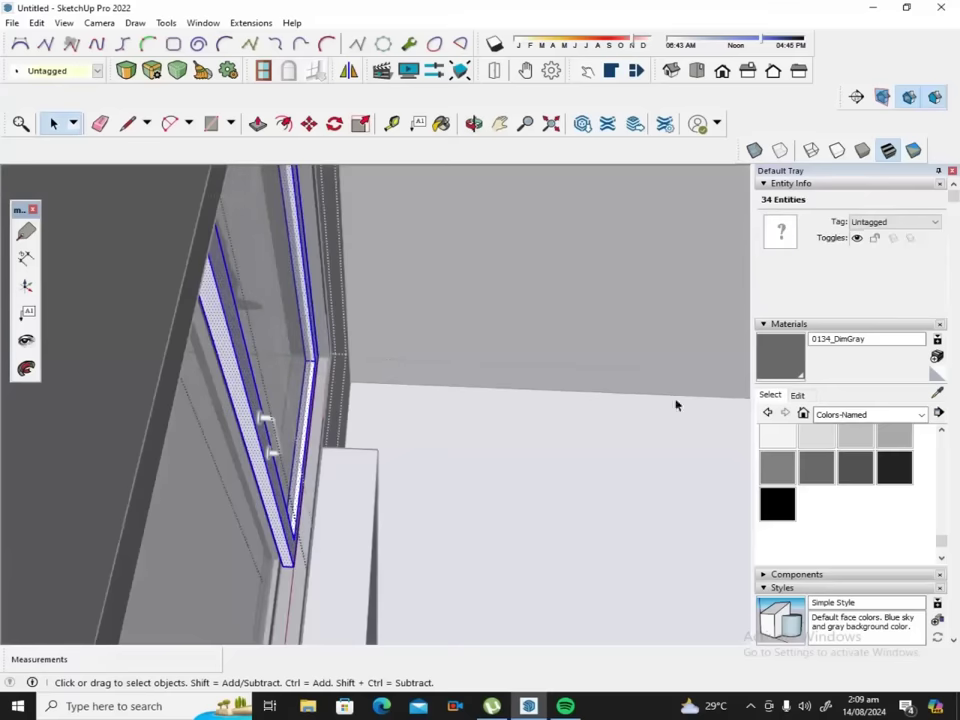
Paint the side window's sash 0134_DimGray and zoom back out.
click(816, 466)
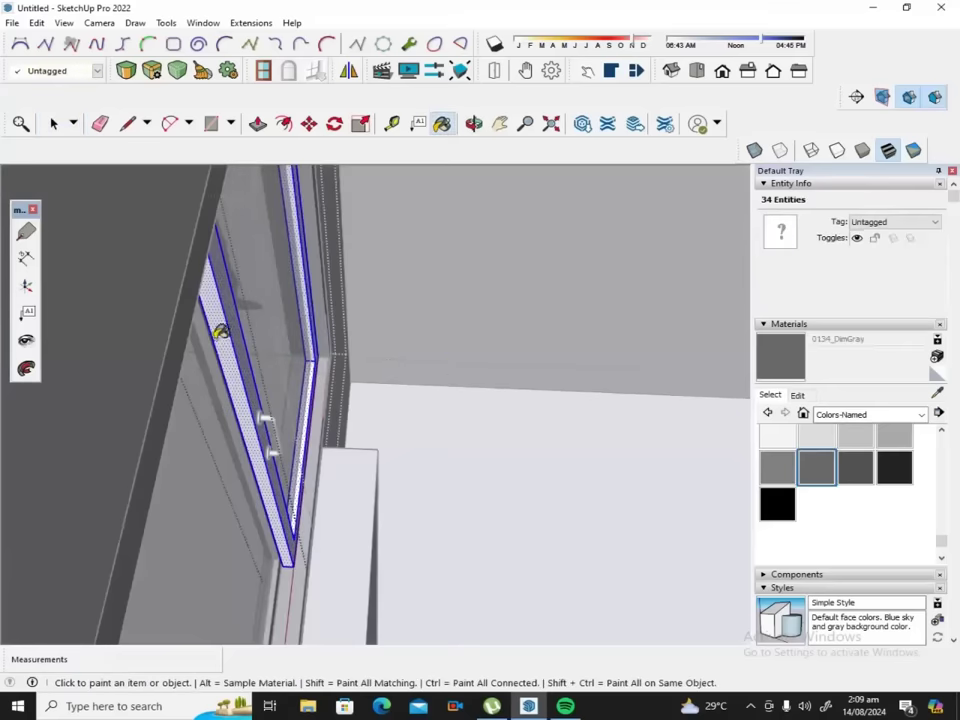
click(222, 333)
scroll(222, 333, down, 2)
scroll(222, 333, down, 2)
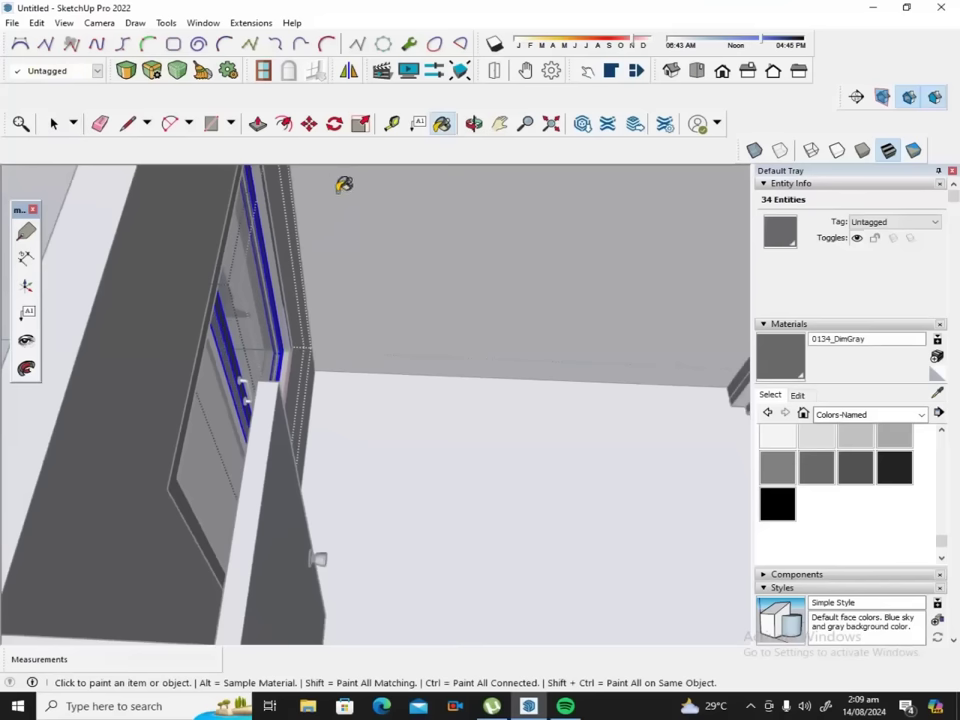
click(53, 123)
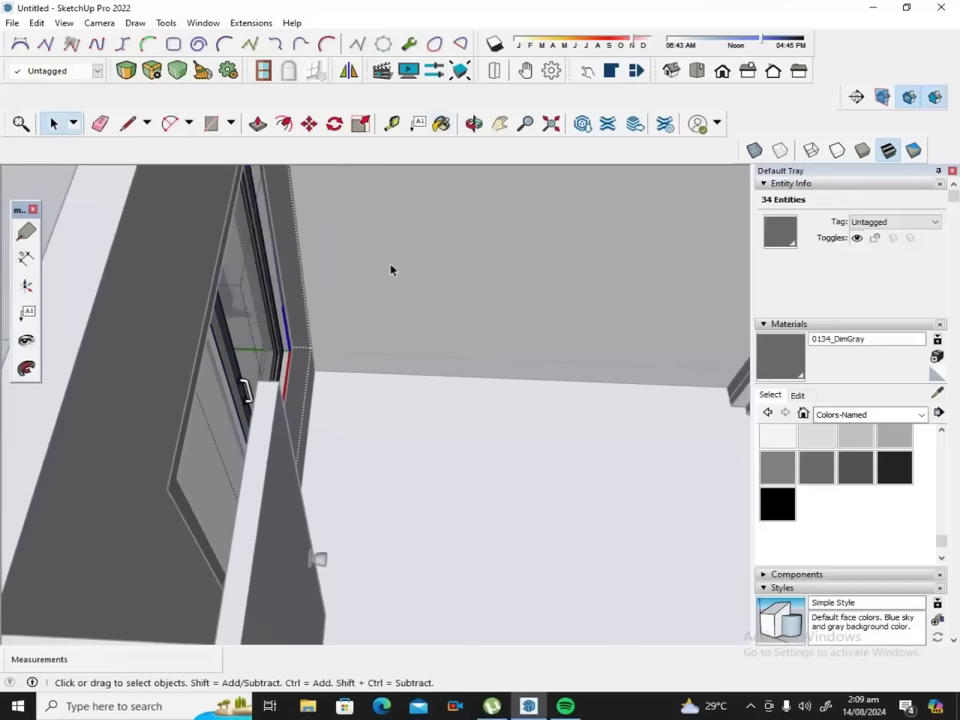
scroll(390, 270, down, 3)
scroll(407, 272, down, 3)
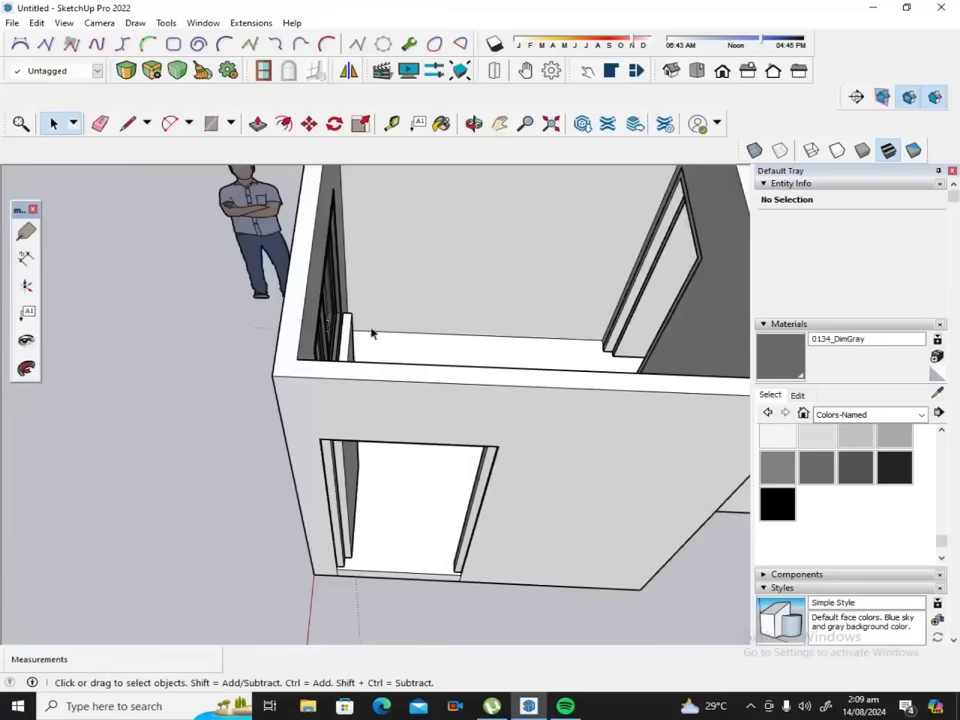
Face the window wall and pick Metal Corrugated Shiny from the Metal collection.
click(474, 123)
mouse_move(362, 274)
mouse_down()
mouse_move(218, 369)
mouse_move(572, 112)
mouse_up()
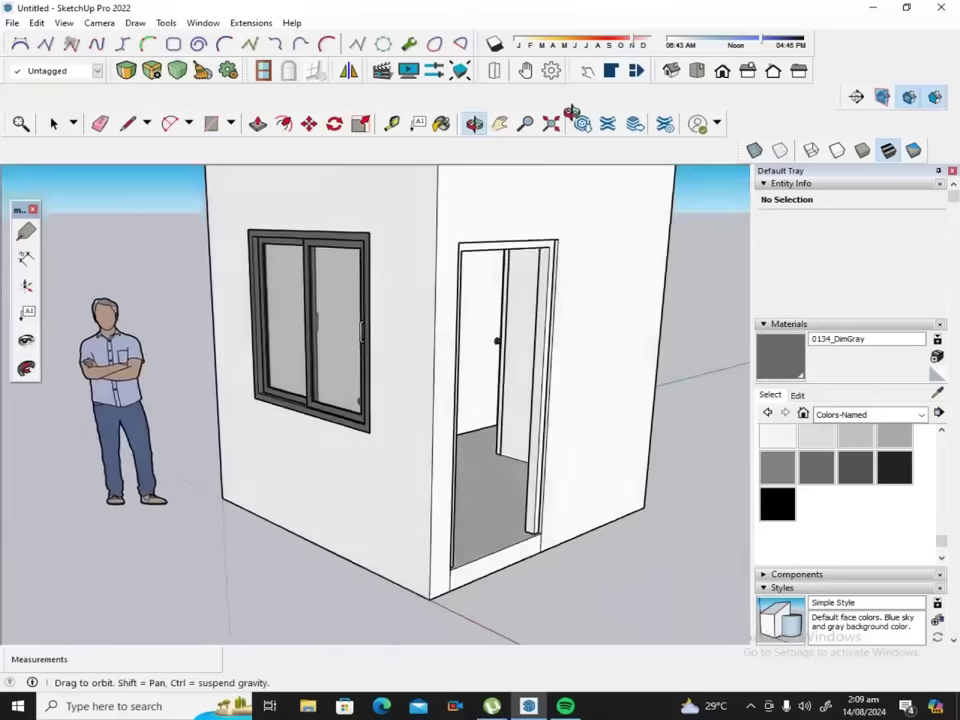
drag(304, 274, 677, 296)
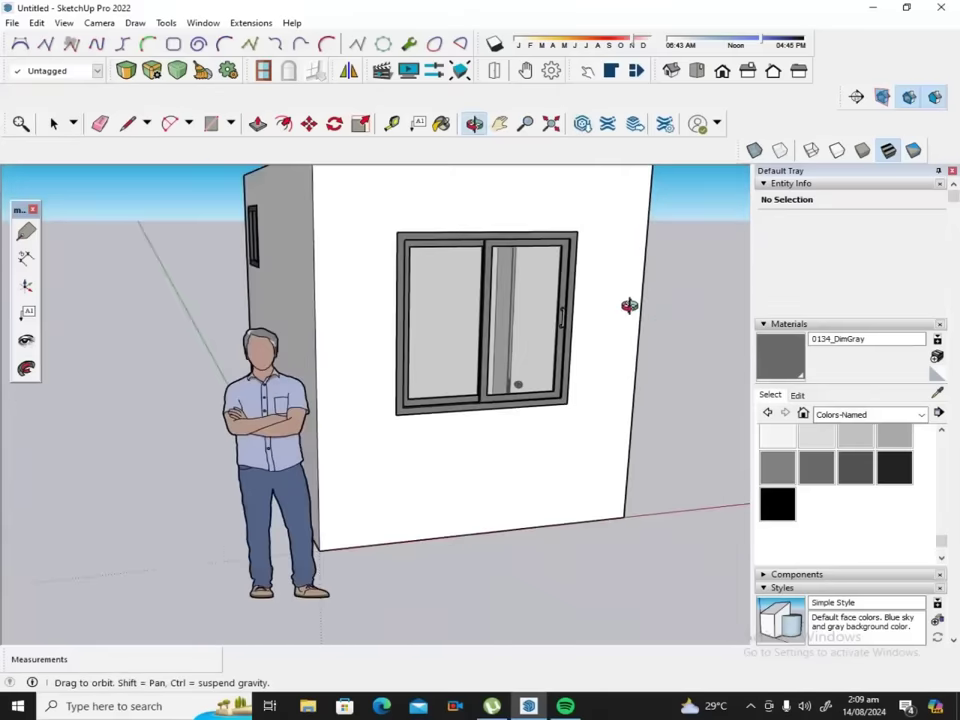
scroll(594, 291, up, 2)
scroll(575, 312, up, 1)
scroll(557, 336, up, 1)
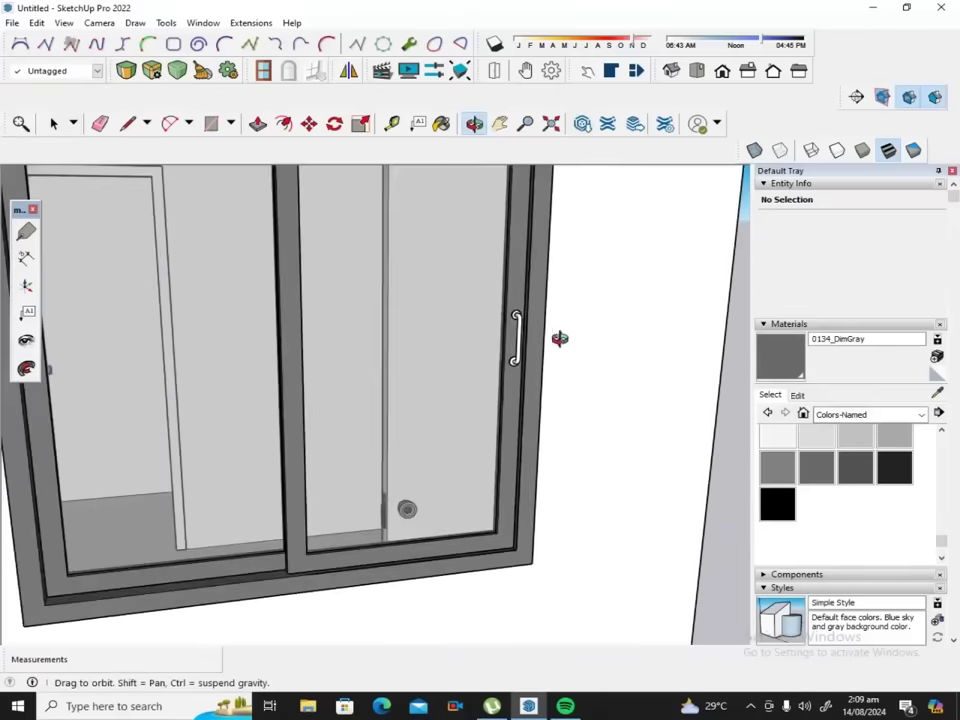
click(922, 416)
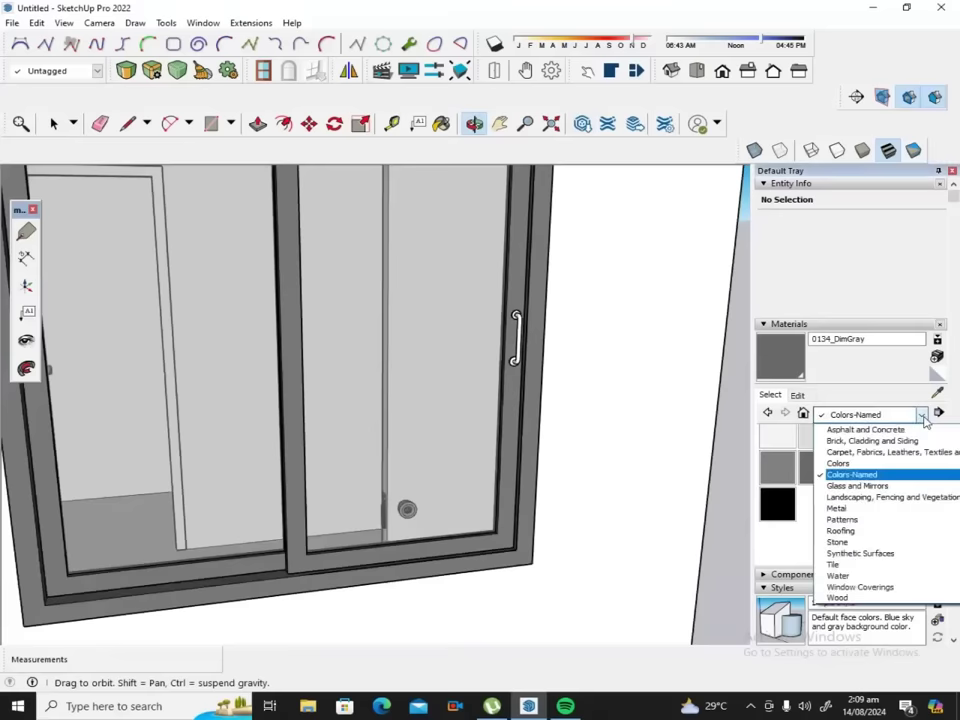
click(852, 508)
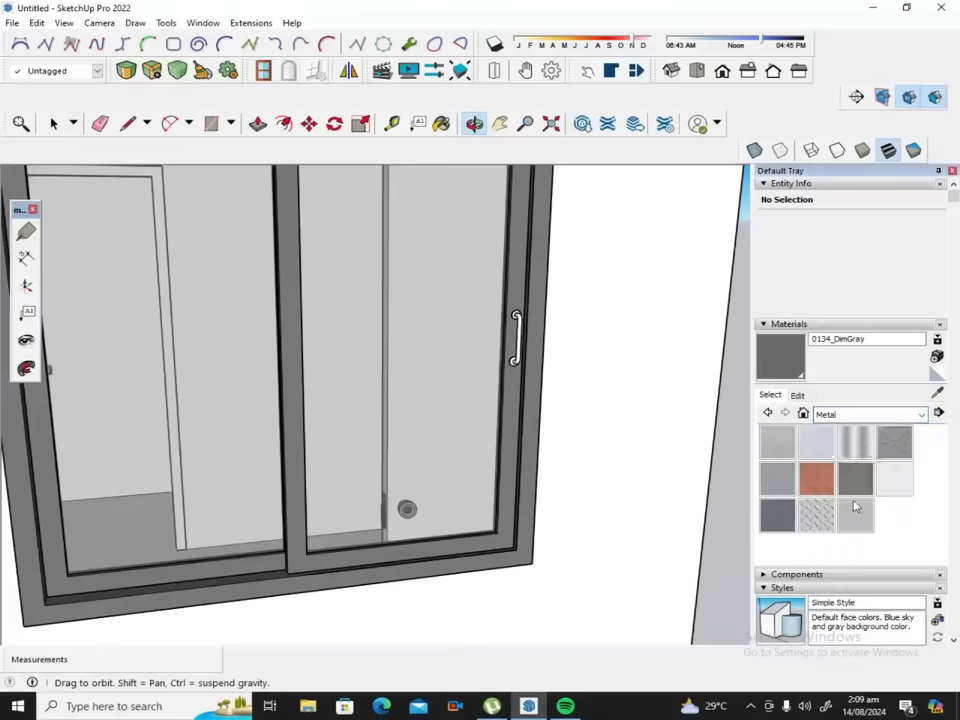
click(866, 449)
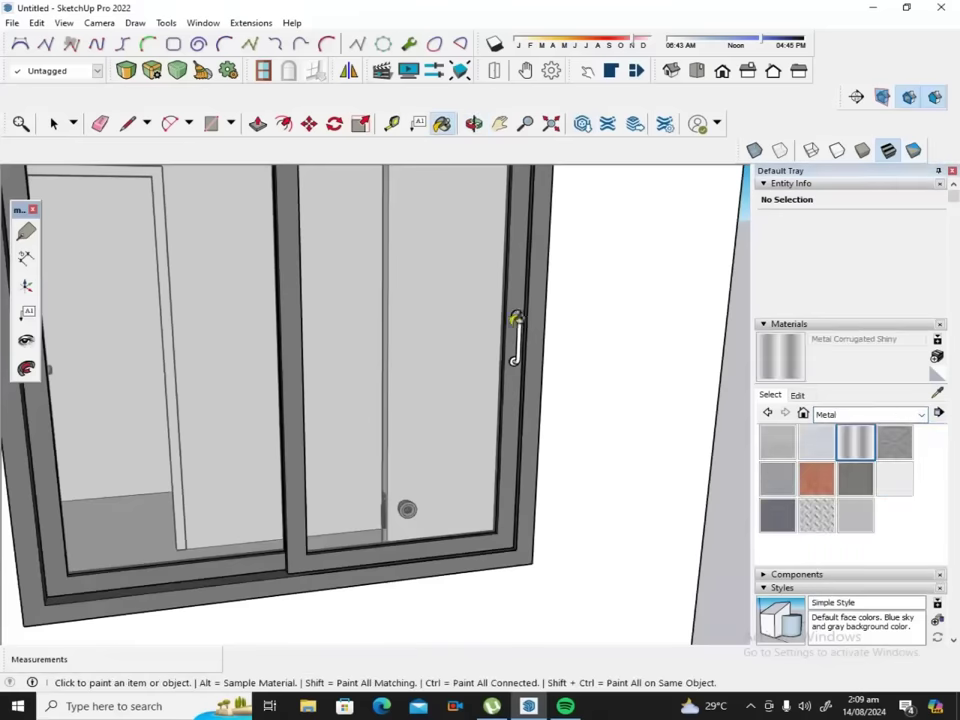
scroll(512, 305, up, 3)
Paint the sliding window's handle Metal Corrugated Shiny.
click(66, 124)
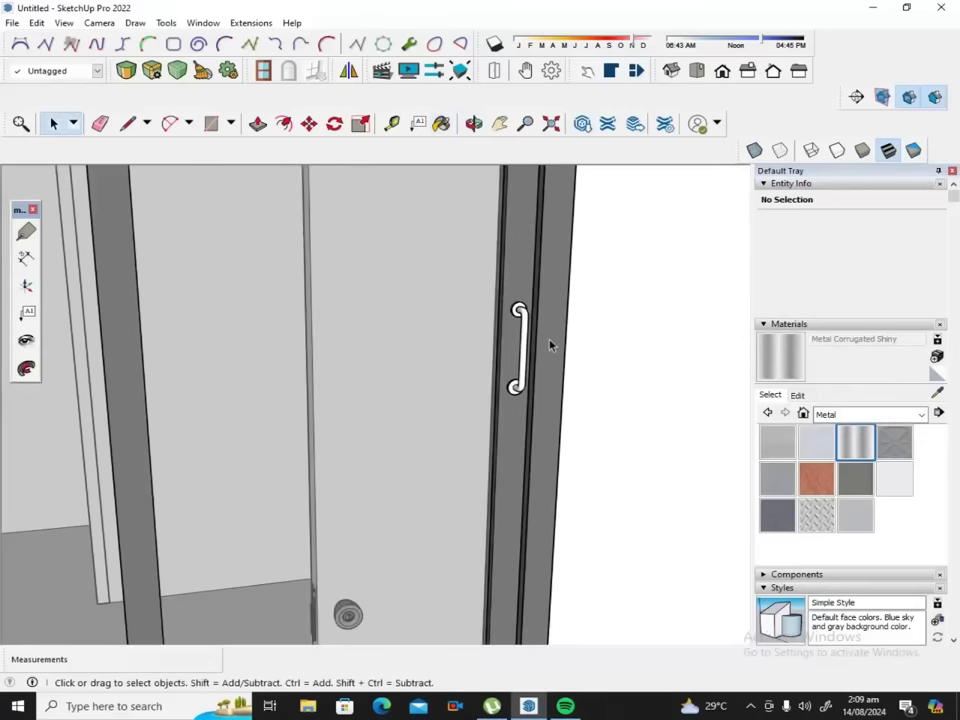
click(527, 348)
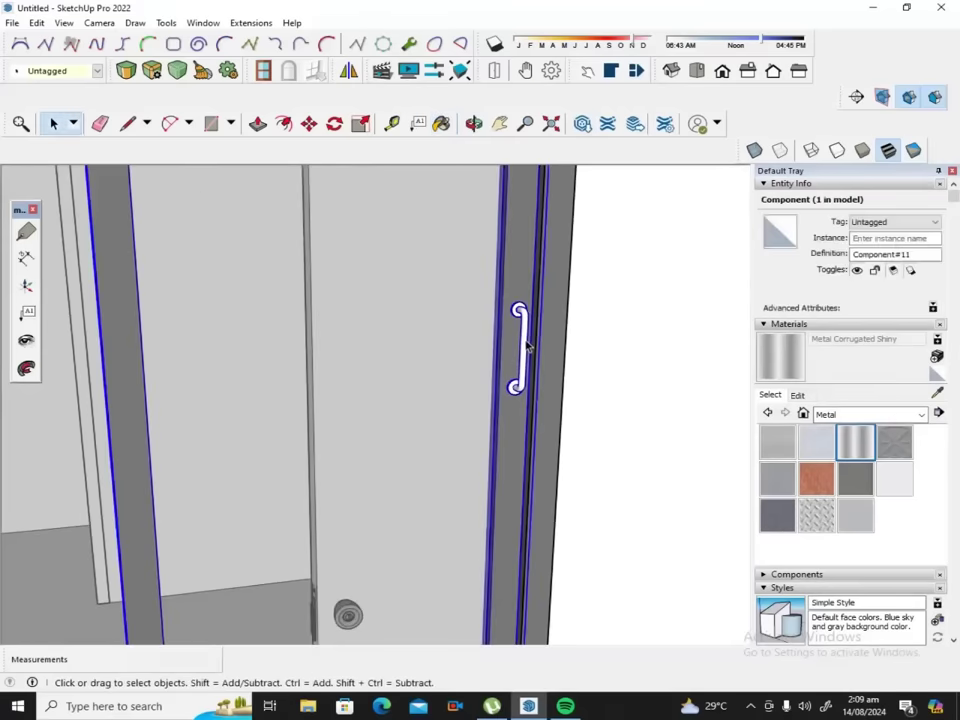
double_click(527, 347)
click(521, 344)
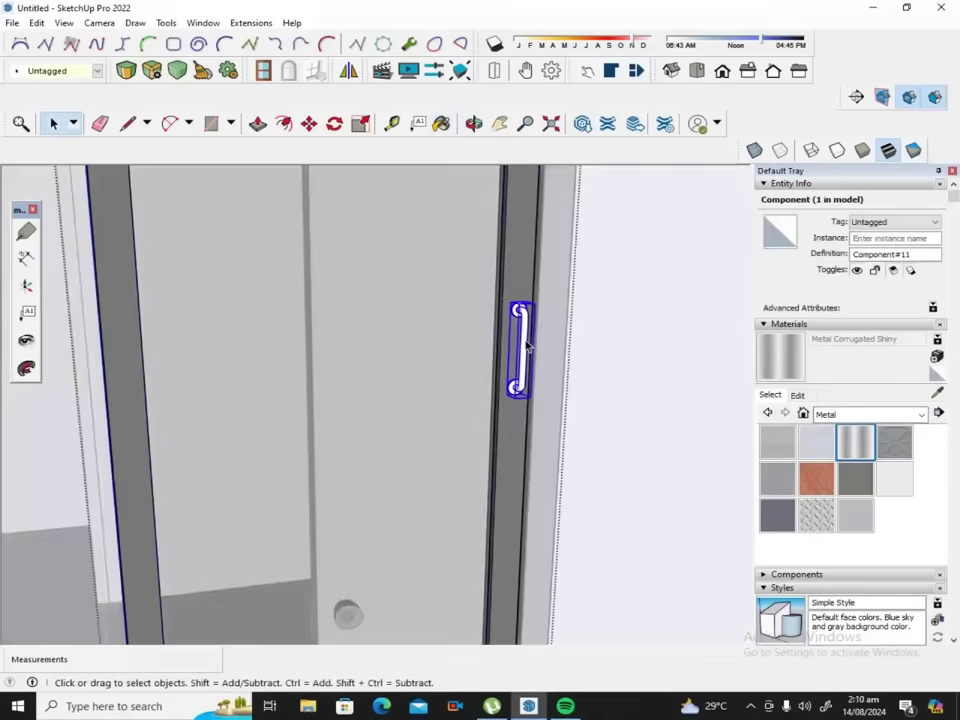
click(840, 445)
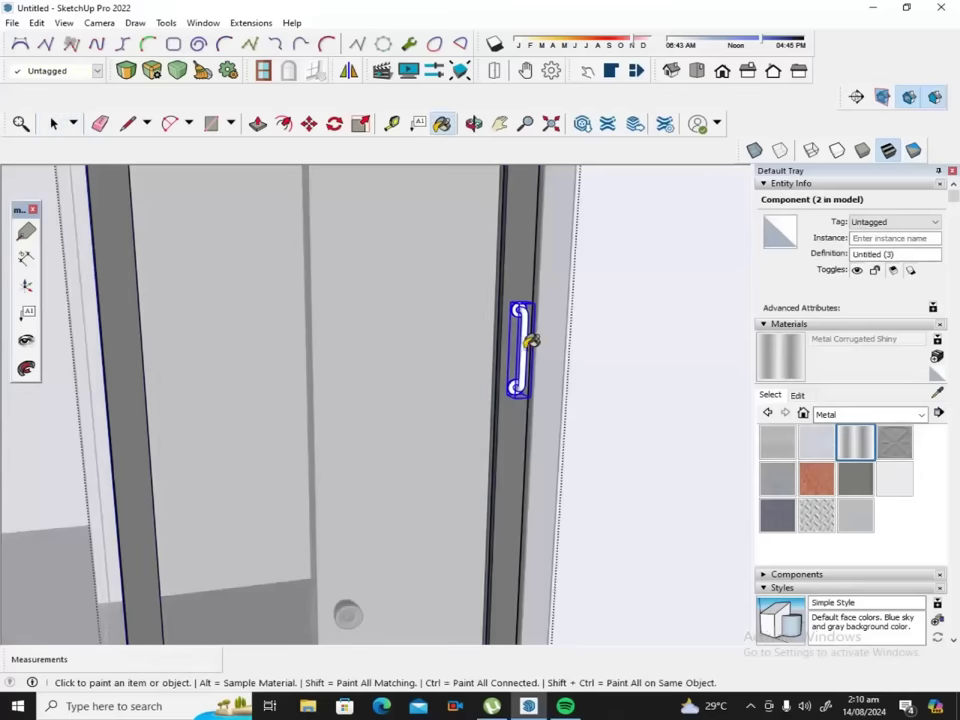
click(530, 341)
scroll(578, 412, down, 5)
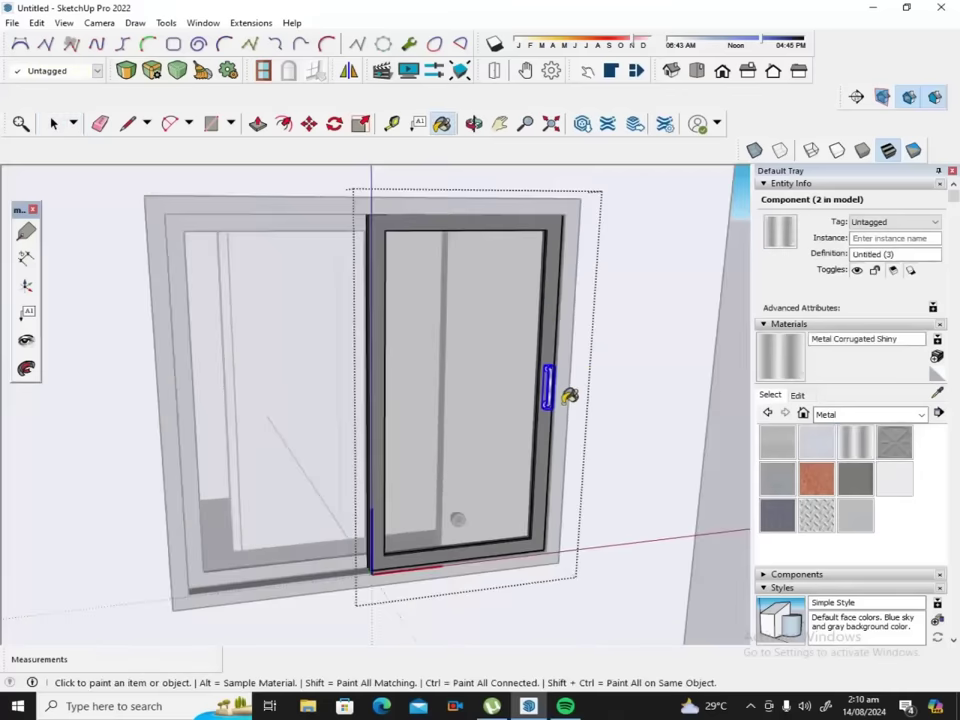
Paint the side-wall window's handle Metal Corrugated Shiny as well, then exit component editing.
click(474, 123)
mouse_move(553, 216)
mouse_down()
mouse_move(305, 438)
mouse_move(255, 428)
mouse_move(364, 362)
mouse_move(179, 379)
mouse_up()
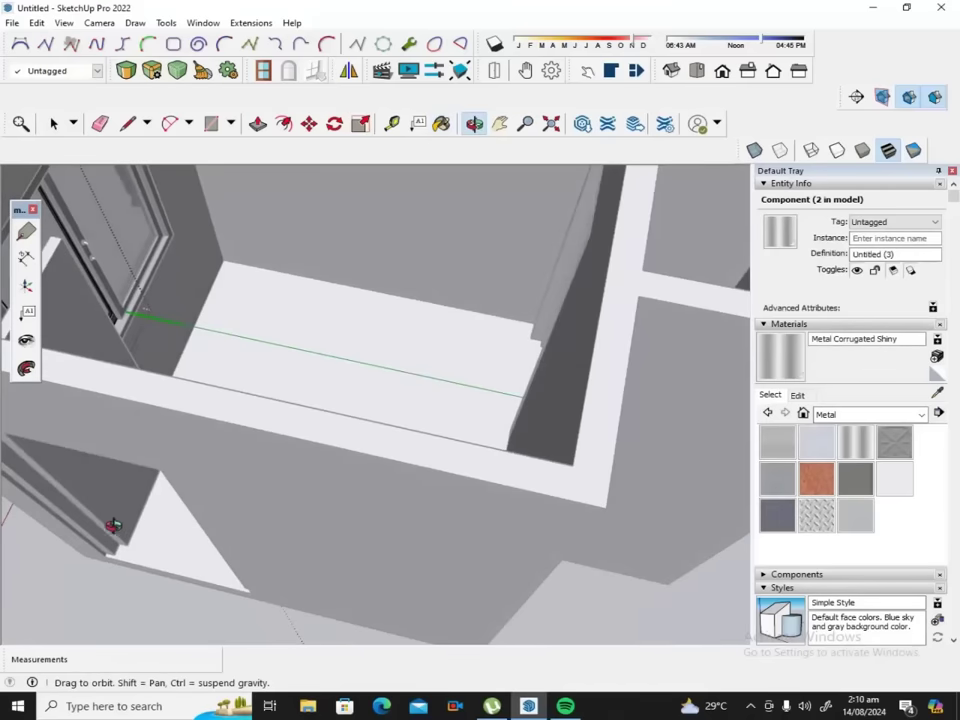
click(53, 123)
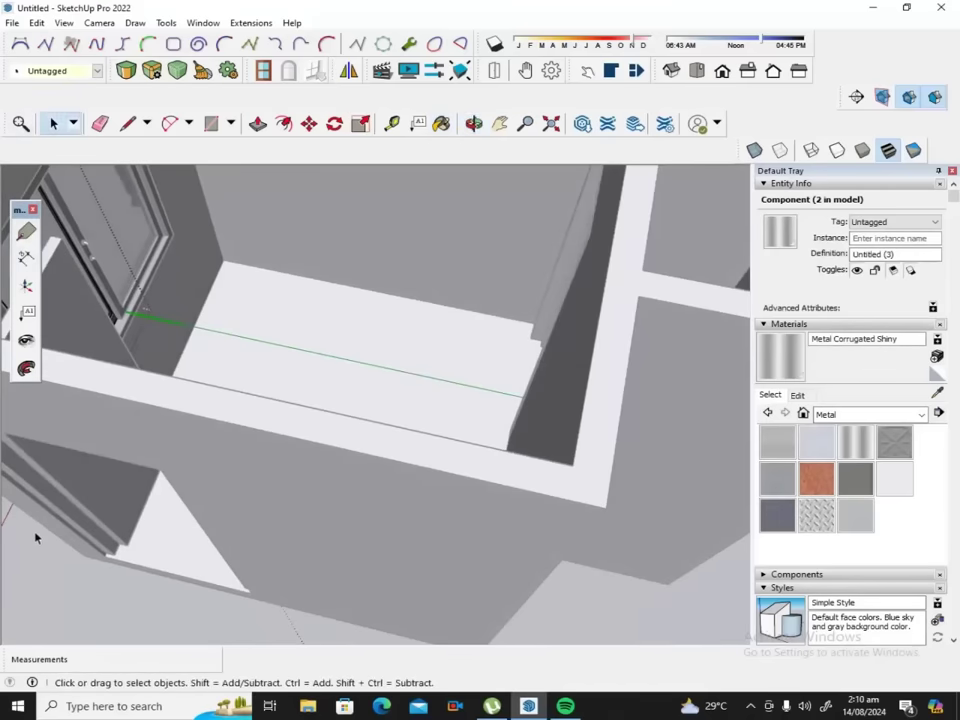
middle_drag(35, 595, 32, 433)
click(58, 223)
middle_drag(58, 223, 89, 240)
click(88, 233)
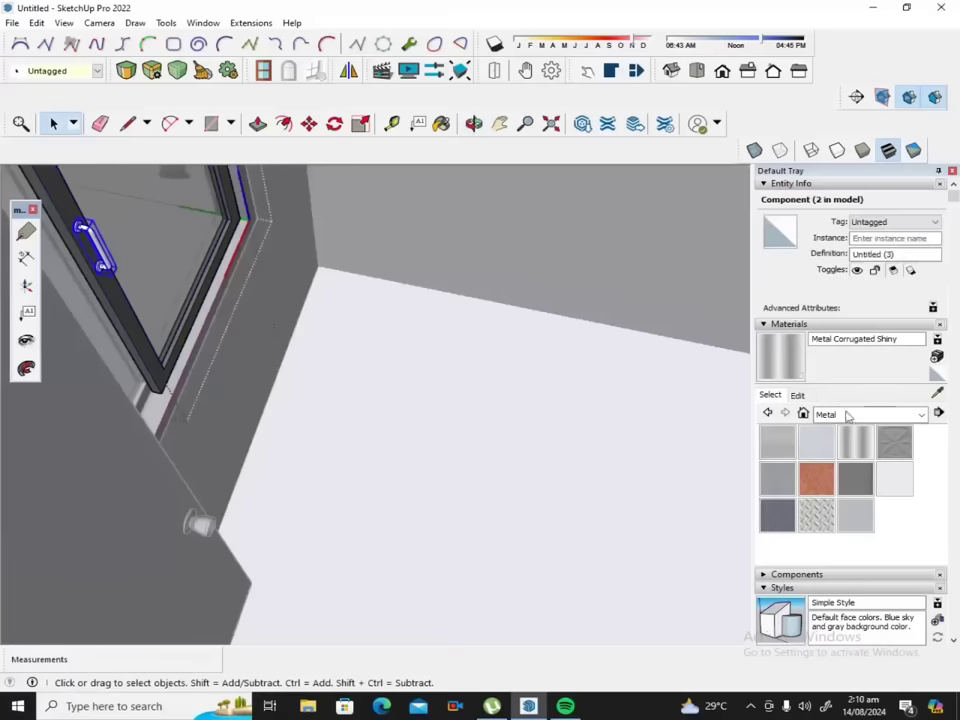
click(855, 441)
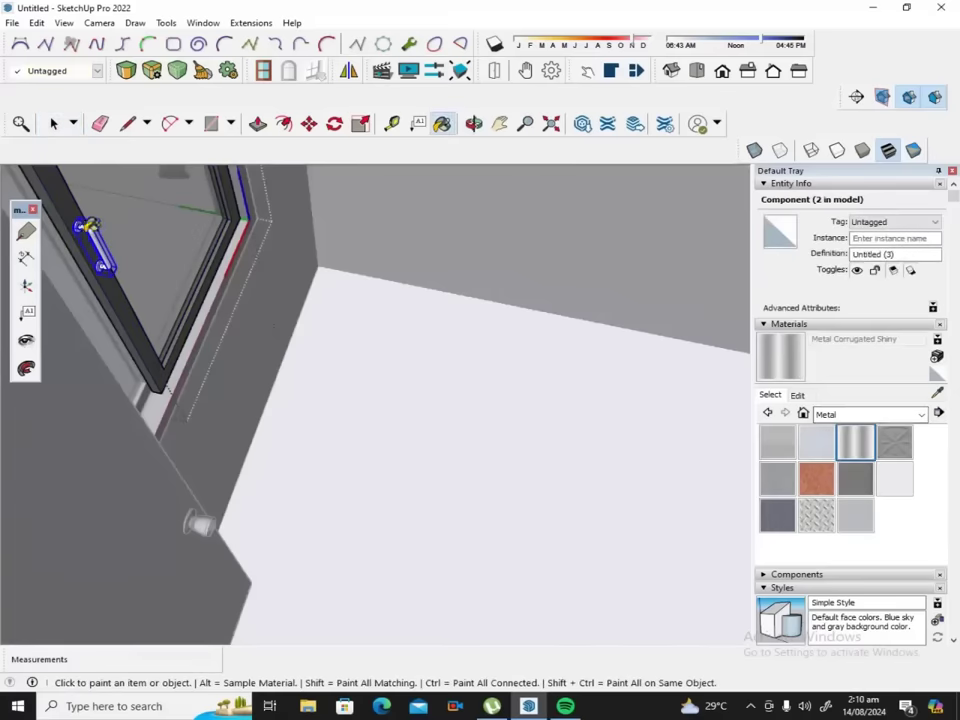
click(88, 226)
scroll(236, 326, down, 5)
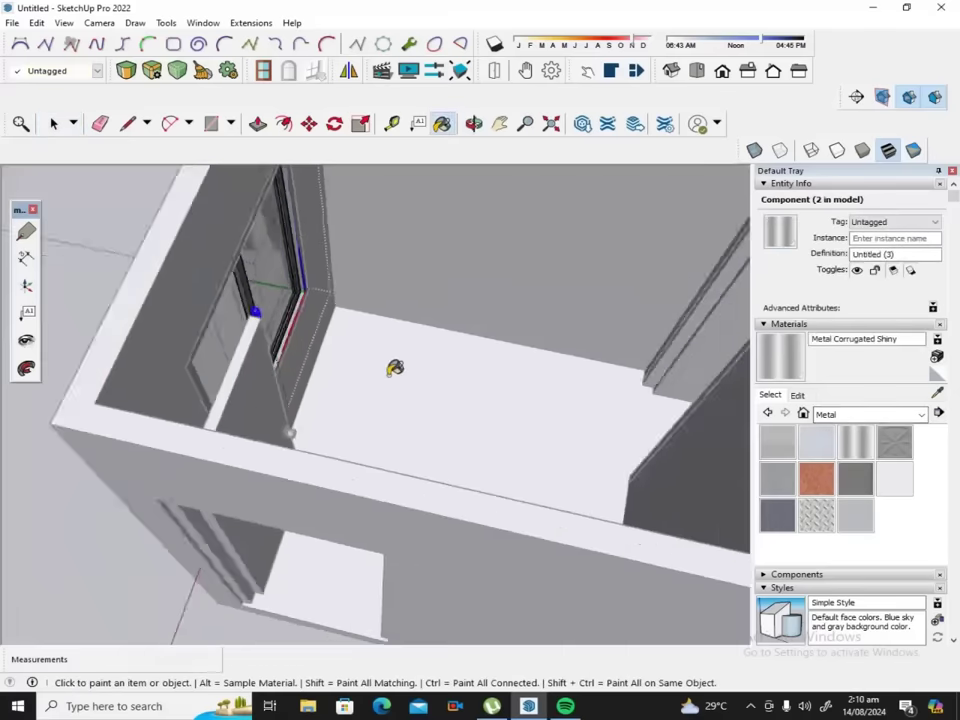
scroll(392, 368, down, 3)
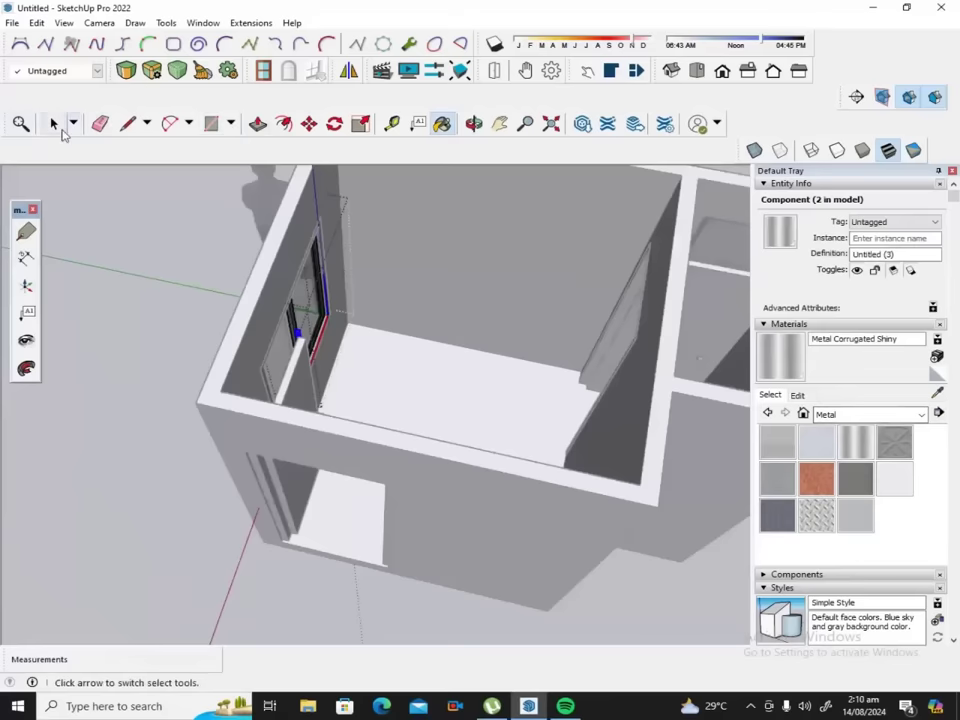
click(55, 124)
click(101, 210)
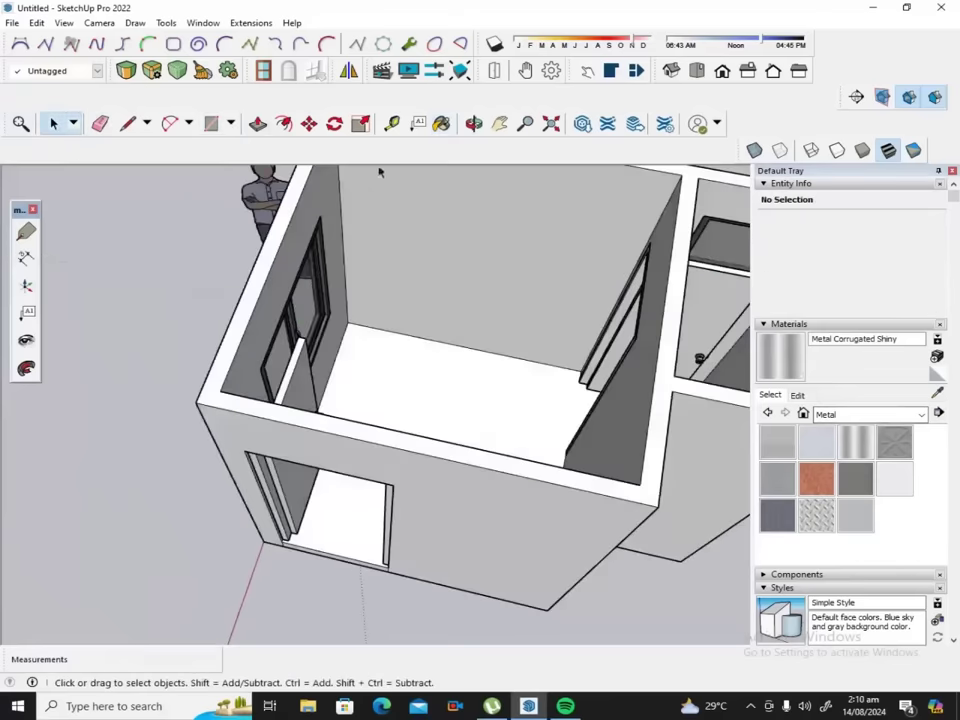
Orbit to the door wall and show the Wood materials collection.
click(474, 124)
mouse_move(328, 415)
mouse_down()
mouse_move(559, 238)
mouse_move(610, 218)
mouse_up()
scroll(540, 290, up, 3)
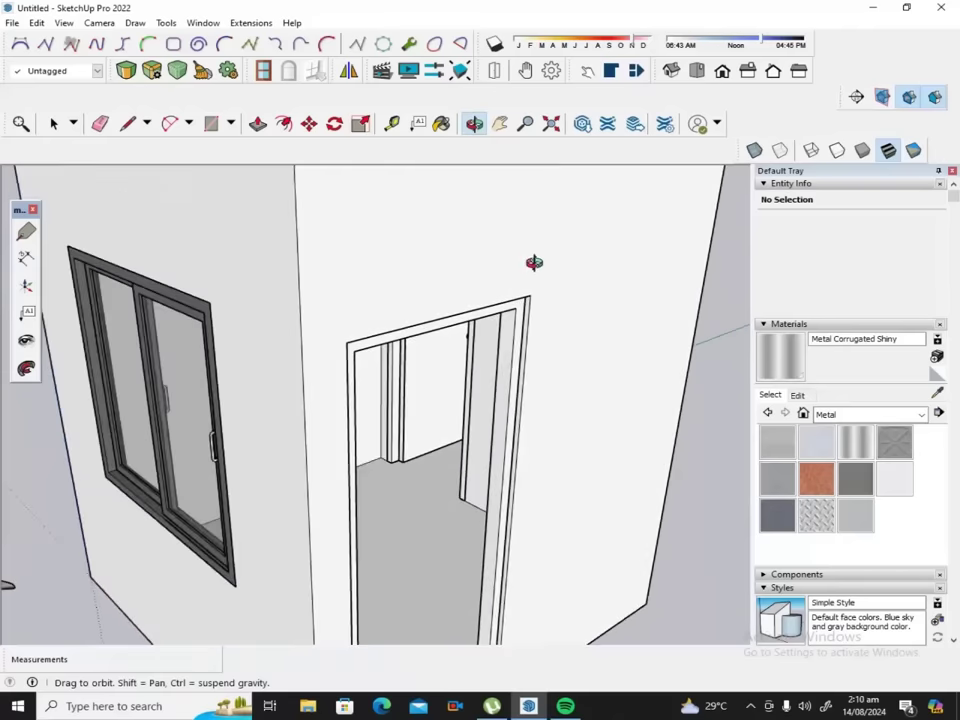
scroll(538, 330, up, 1)
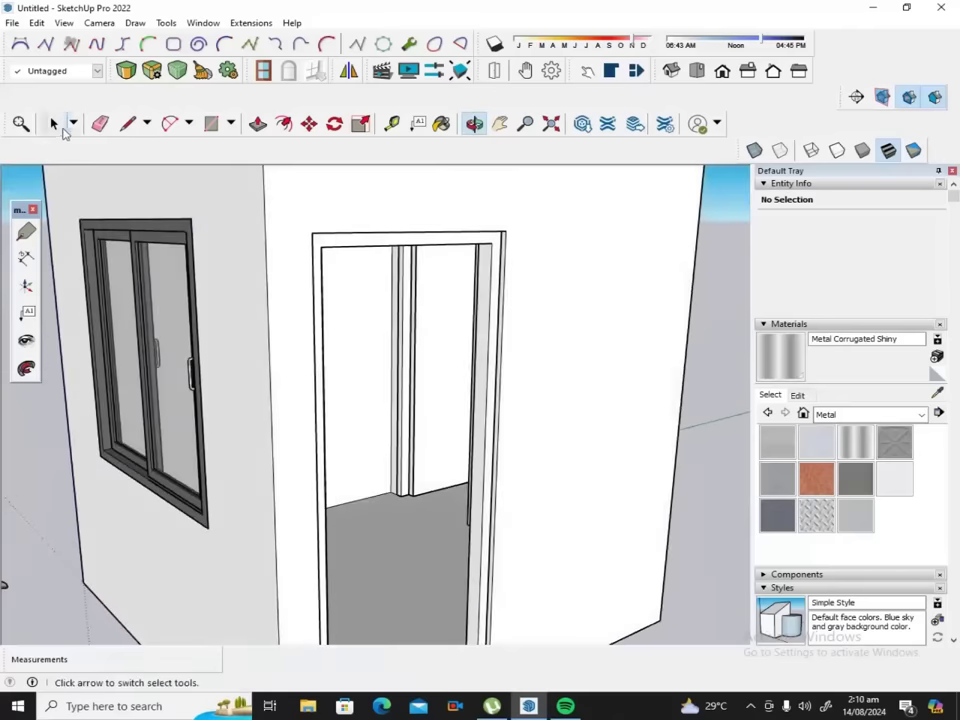
click(54, 123)
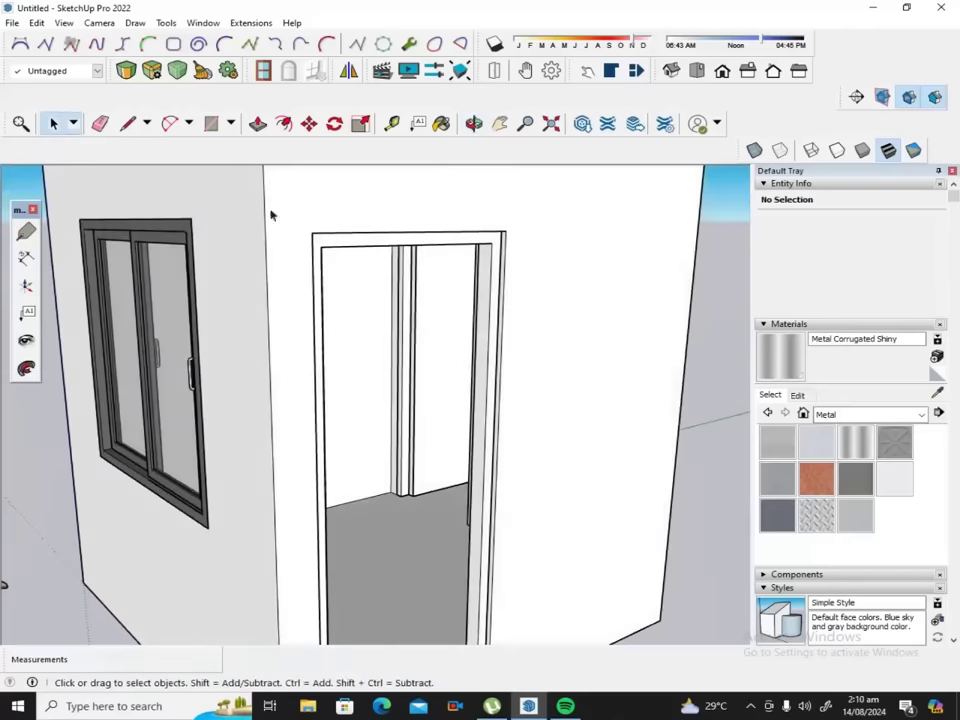
click(921, 414)
click(868, 598)
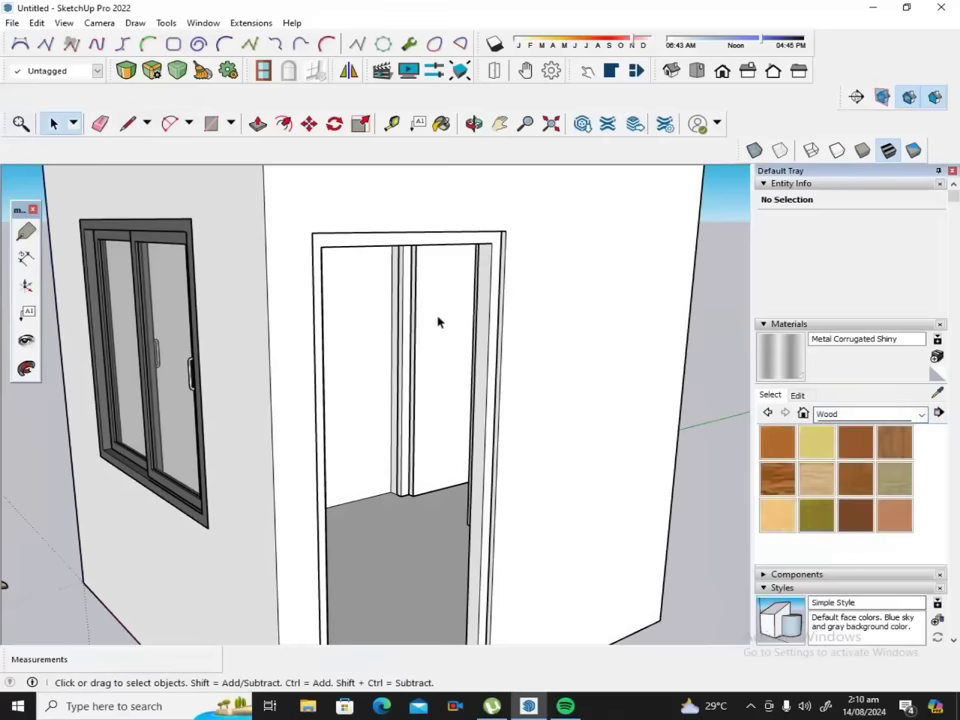
Select everything inside the door frame group and paint it Wood Veneer 01.
click(492, 290)
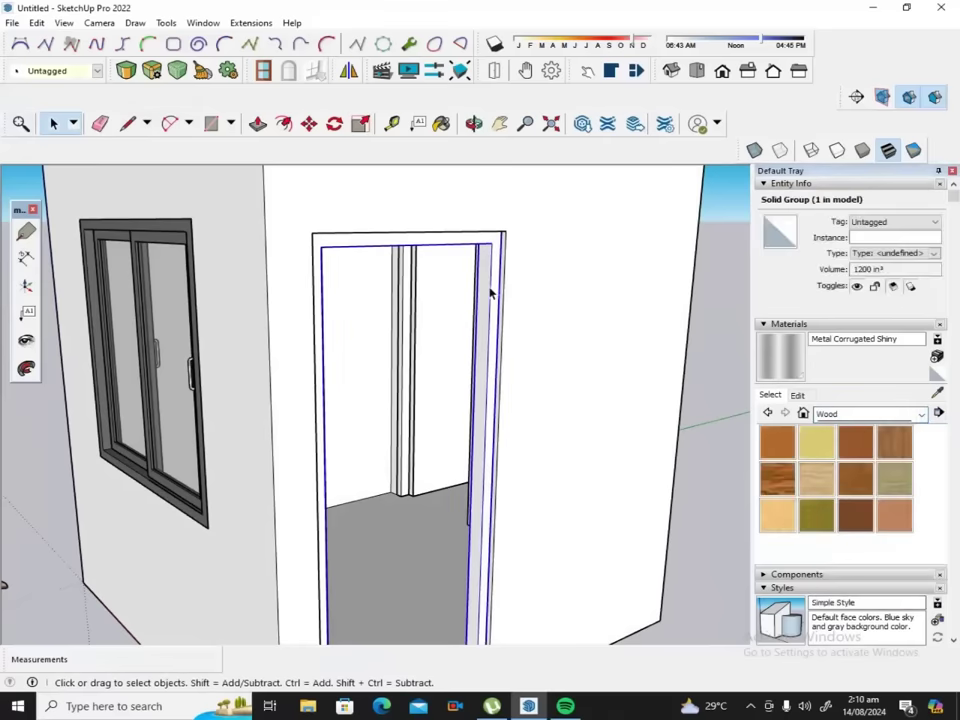
double_click(490, 291)
triple_click(490, 291)
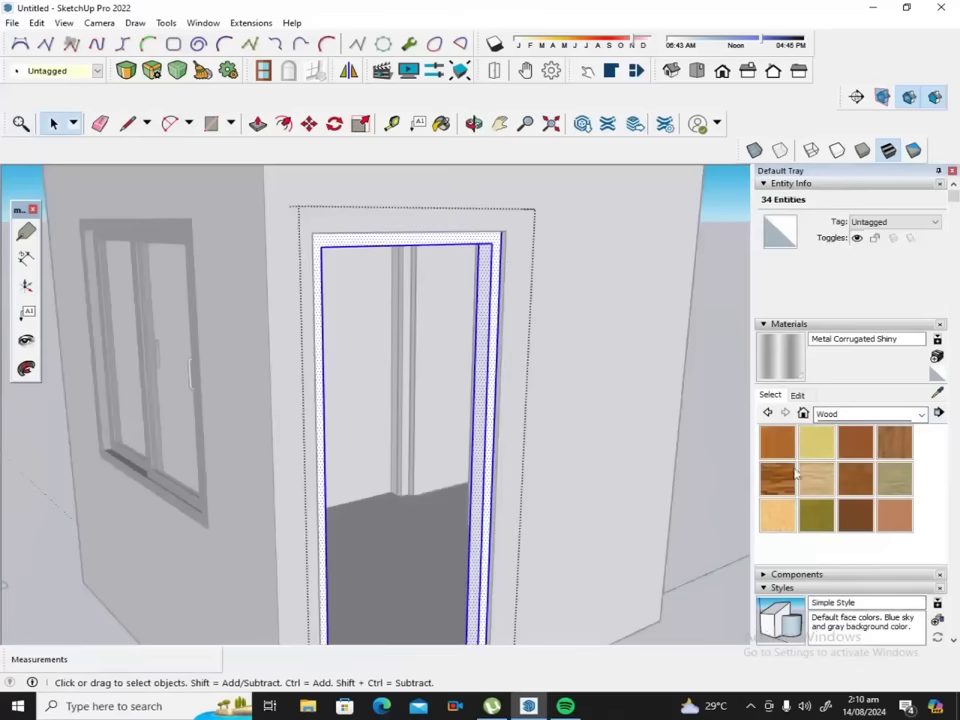
click(858, 455)
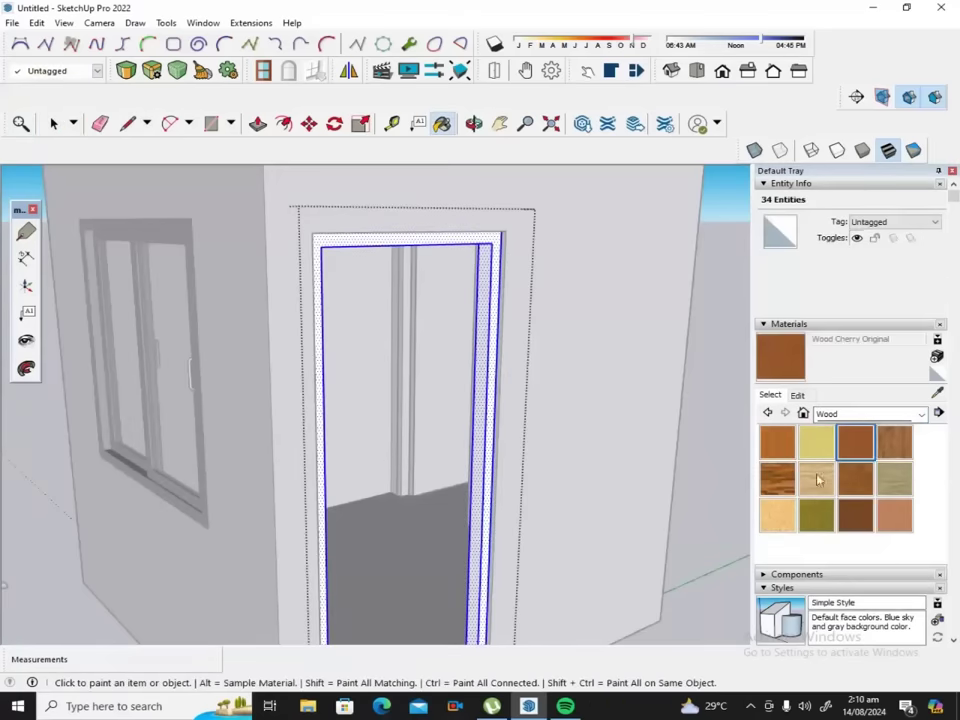
click(856, 511)
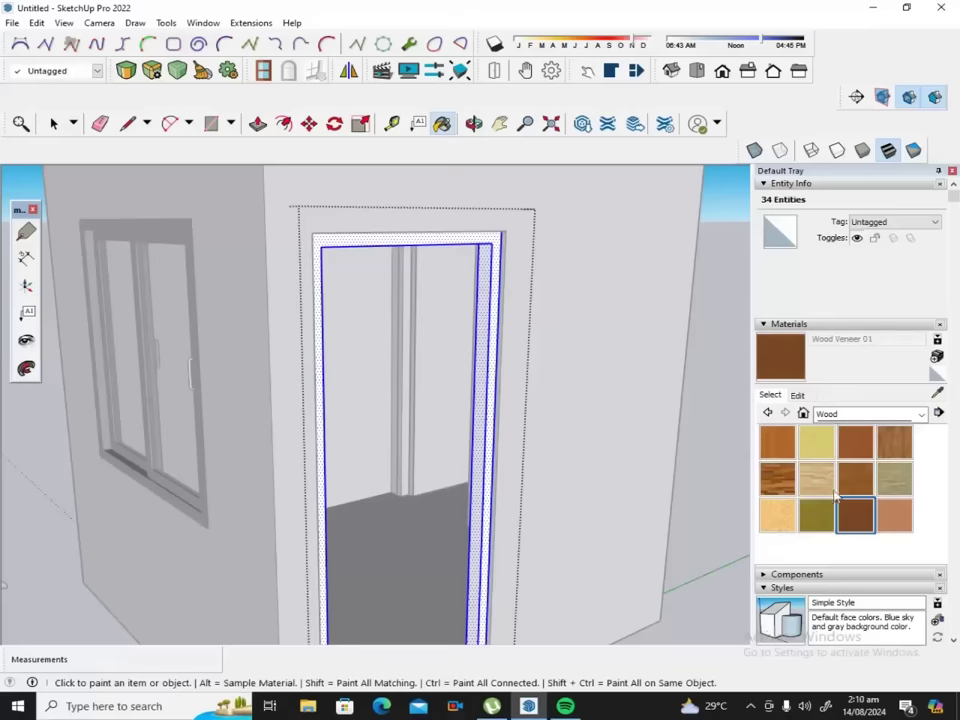
click(491, 339)
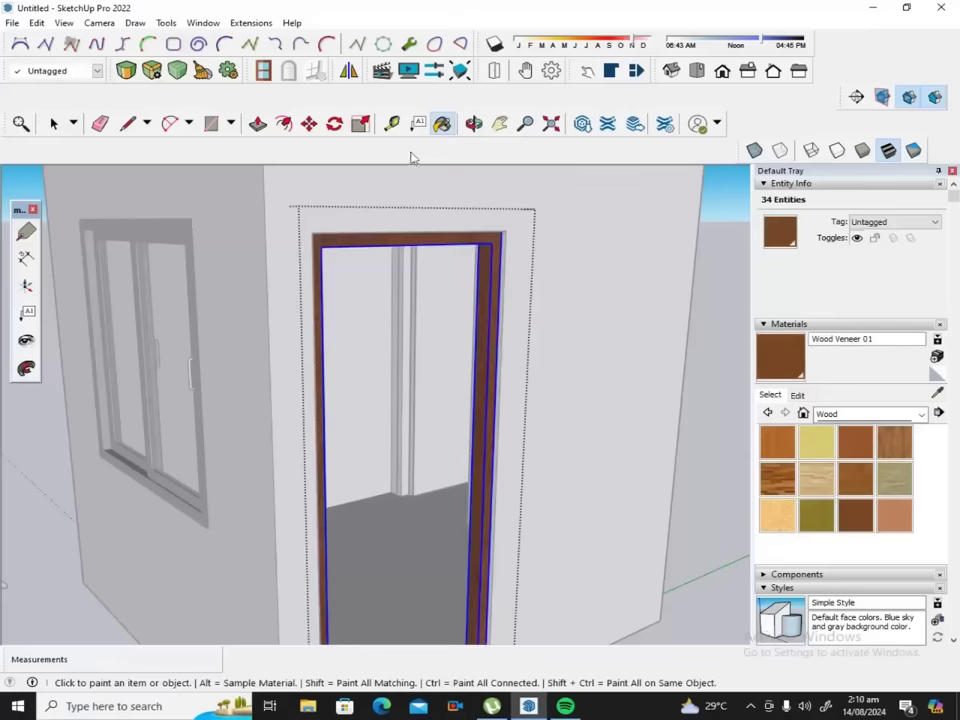
click(474, 123)
Open the door group and paint the door leaf Wood Veneer 01.
mouse_move(557, 249)
mouse_down()
mouse_move(360, 270)
mouse_move(347, 261)
mouse_up()
click(53, 123)
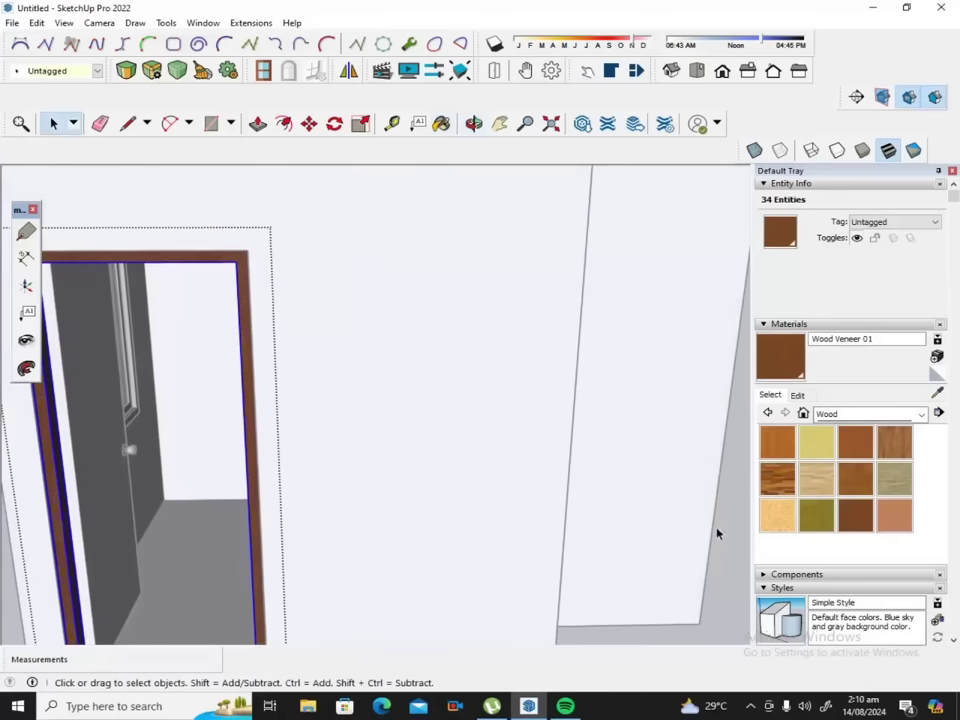
click(717, 534)
click(76, 427)
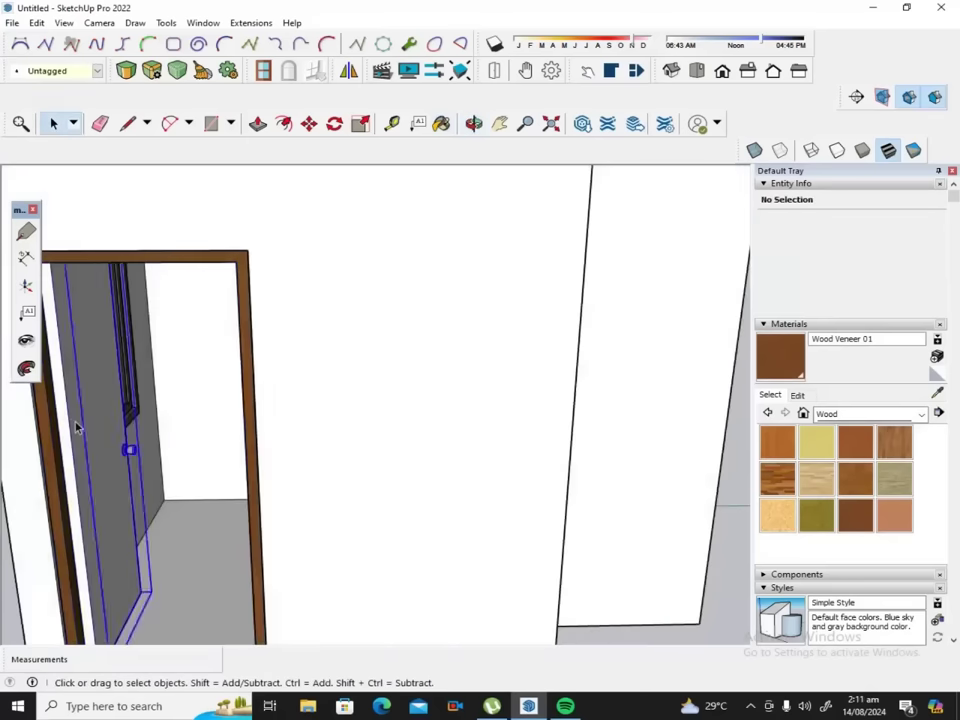
double_click(76, 427)
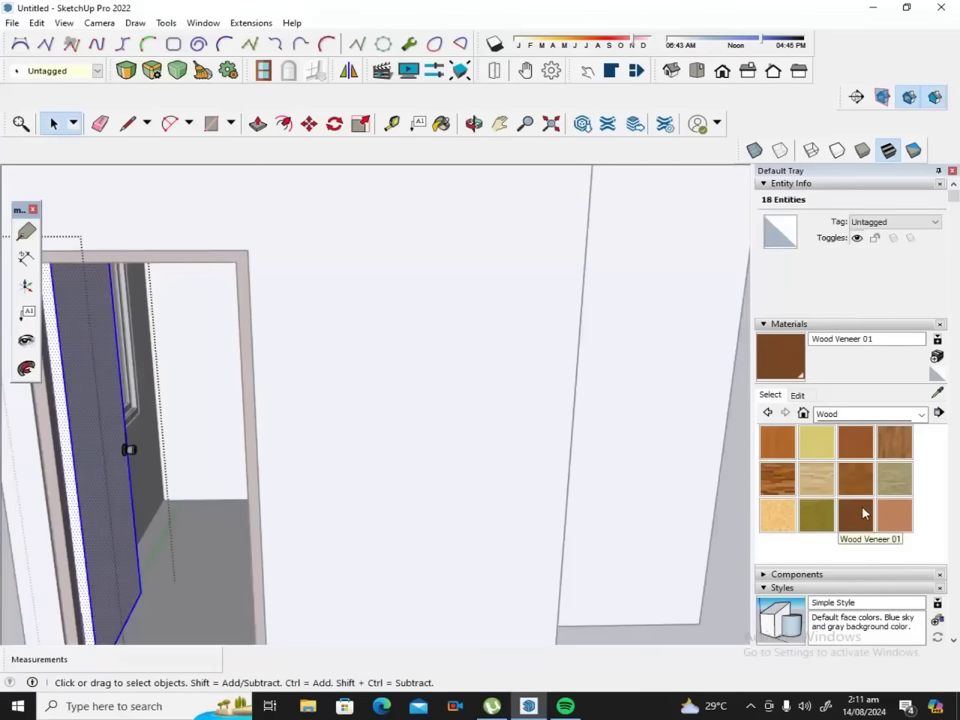
click(856, 514)
click(98, 452)
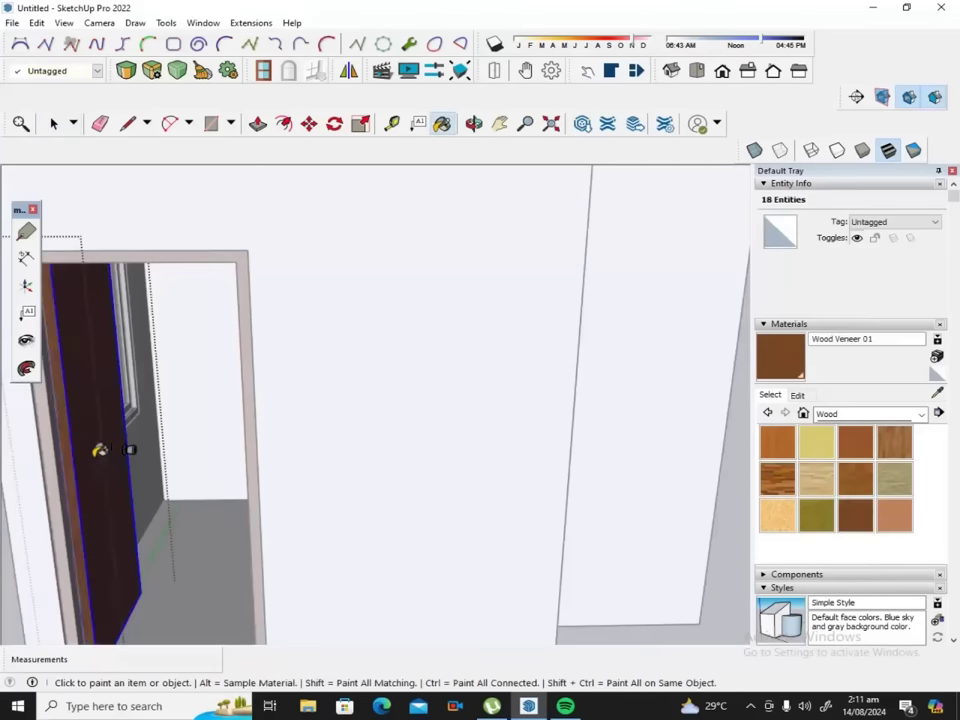
scroll(100, 450, down, 2)
scroll(125, 460, down, 2)
scroll(135, 472, down, 1)
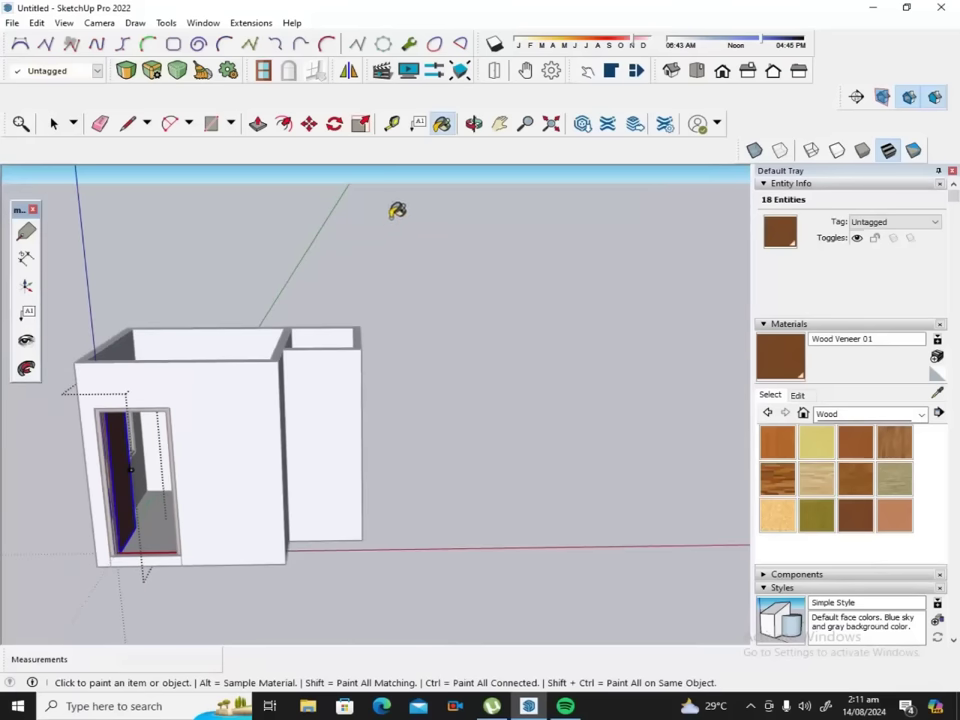
Swing the door shut with its built-in click behaviour.
click(499, 123)
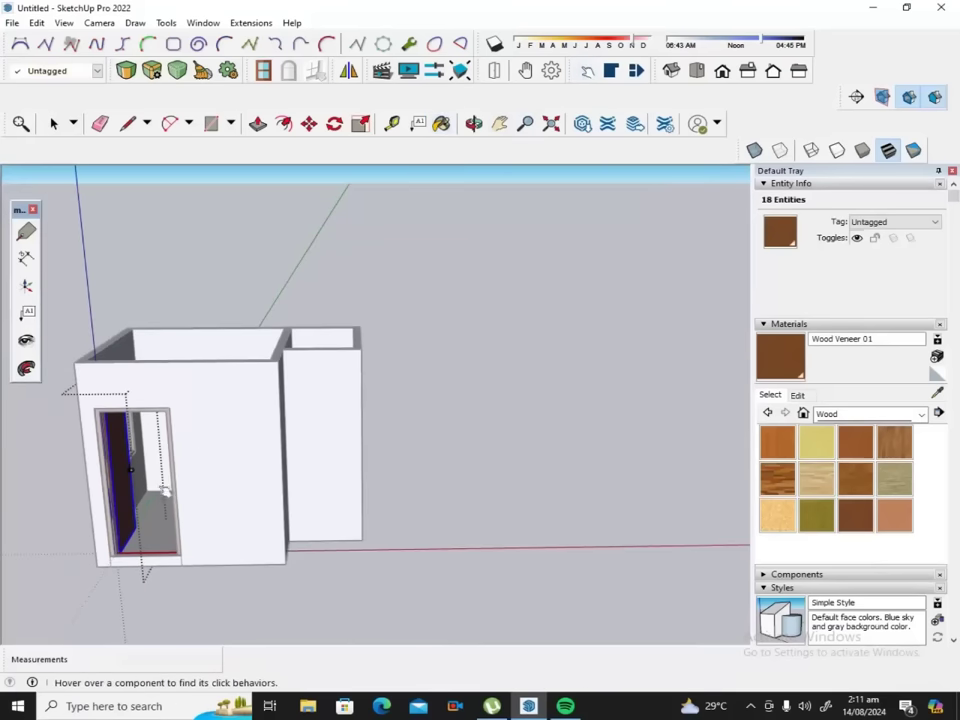
scroll(150, 480, up, 2)
scroll(130, 470, up, 2)
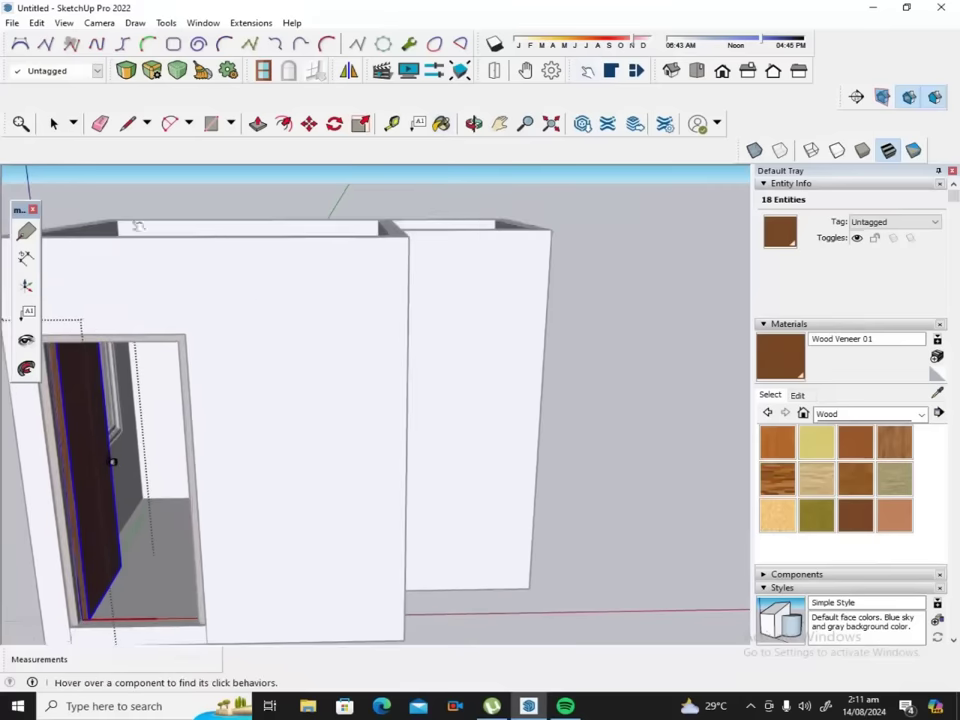
click(54, 123)
click(171, 182)
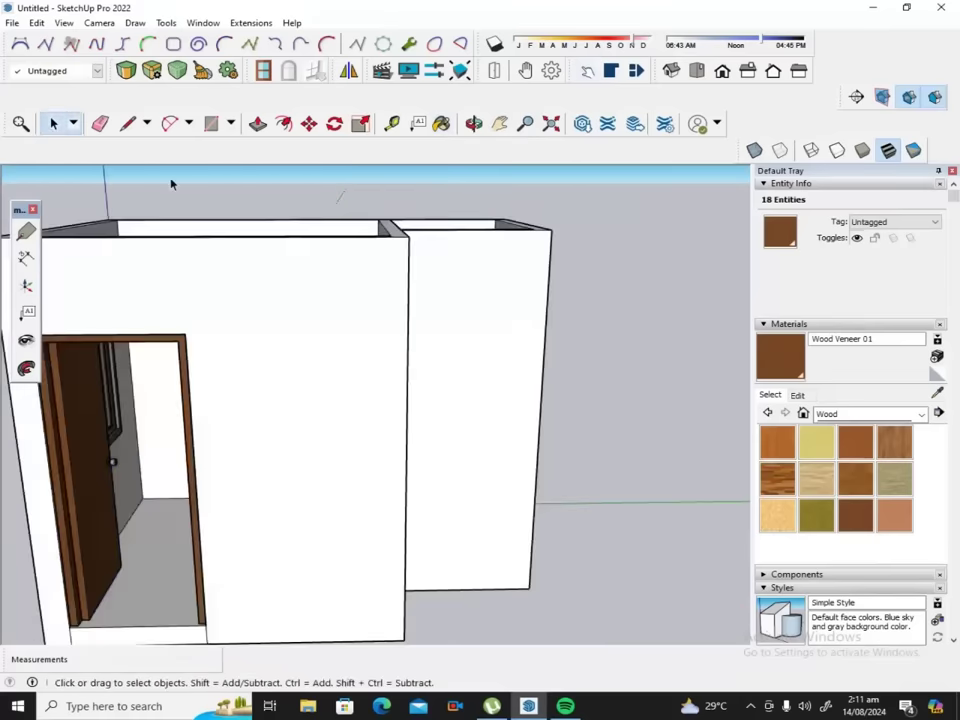
click(586, 71)
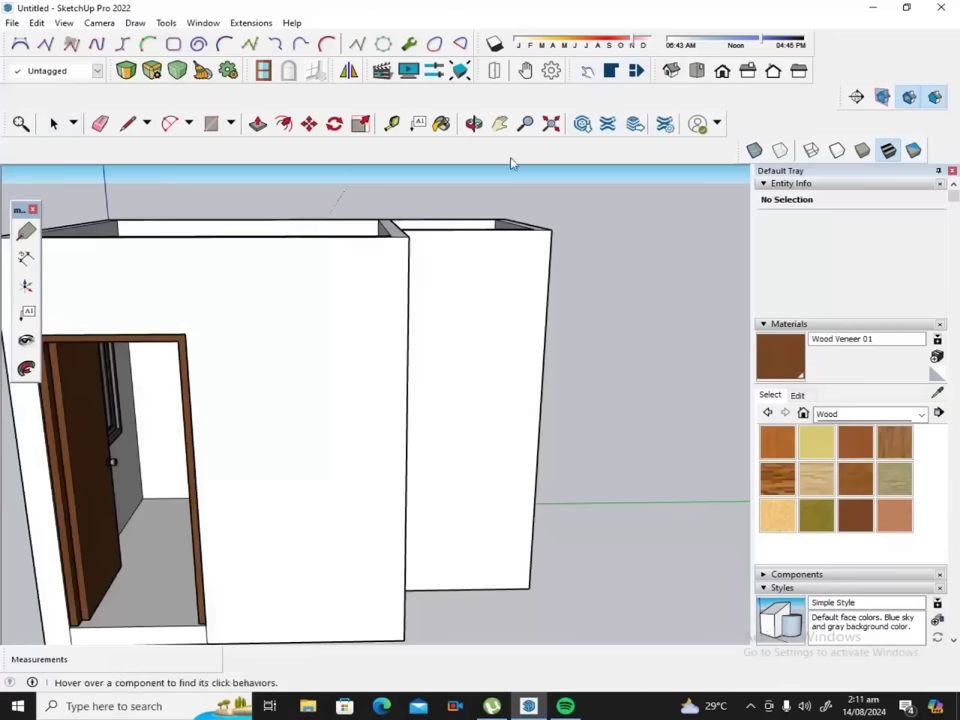
click(110, 495)
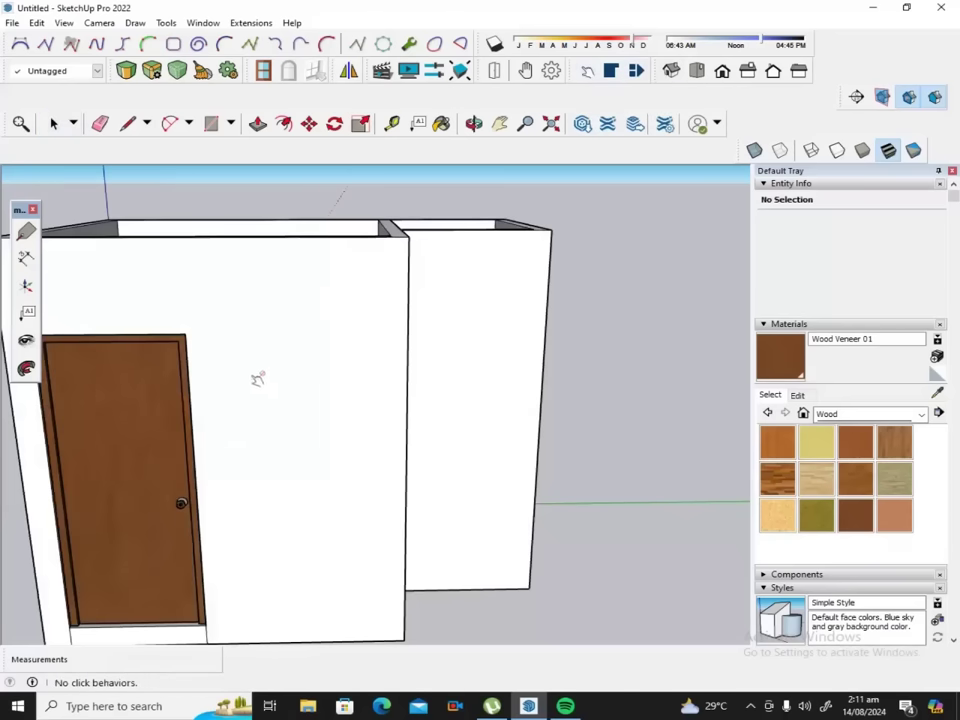
Zoom in on the door and open the door and knob components to select the knob.
scroll(180, 508, up, 3)
scroll(186, 512, up, 2)
scroll(195, 512, up, 1)
scroll(198, 512, up, 1)
click(52, 122)
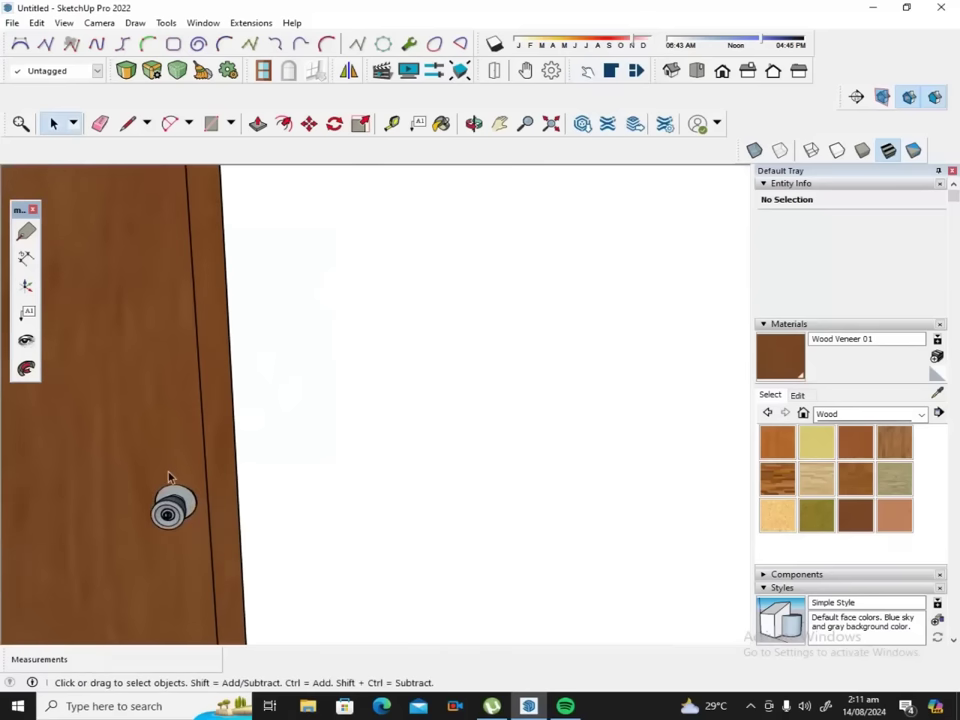
double_click(180, 509)
click(181, 510)
double_click(180, 509)
click(180, 509)
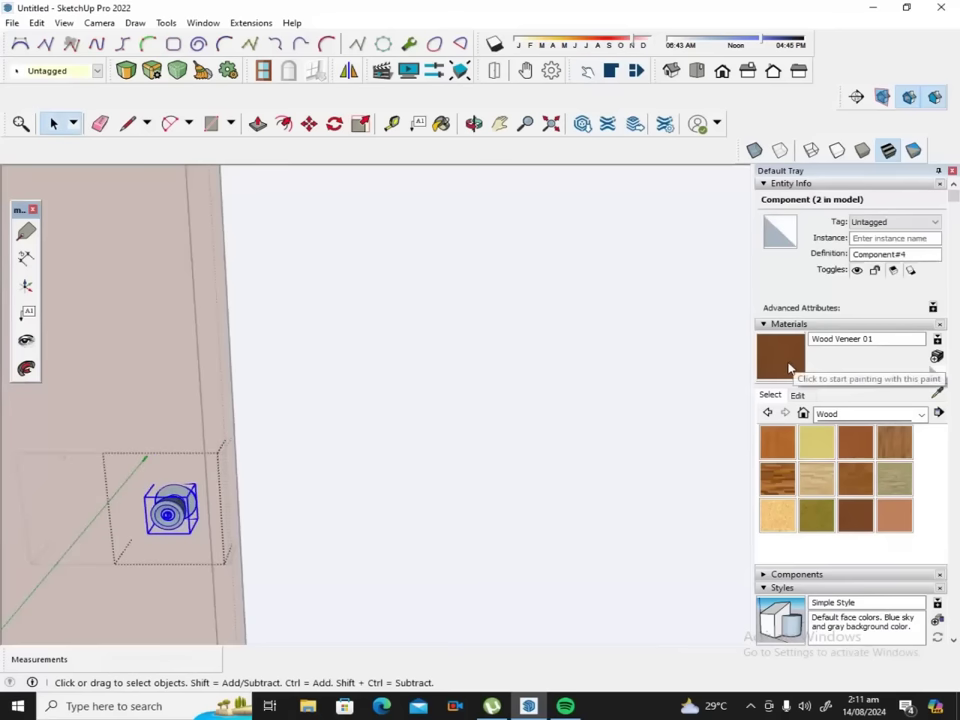
Apply Metal Corrugated Shiny from the Metal collection to the knob, then exit editing.
click(922, 414)
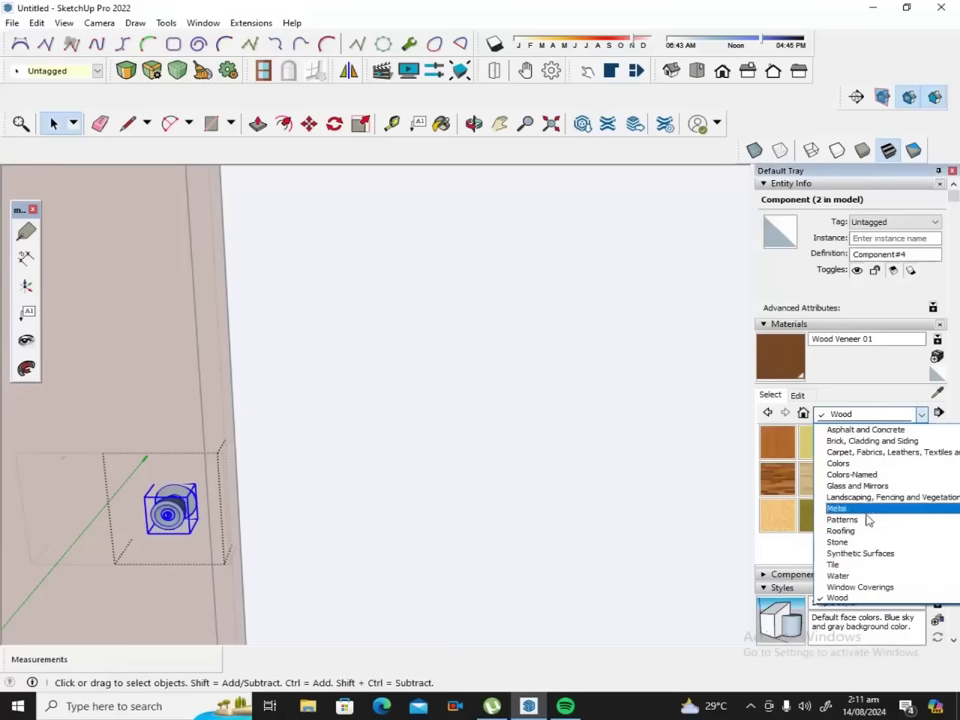
click(850, 509)
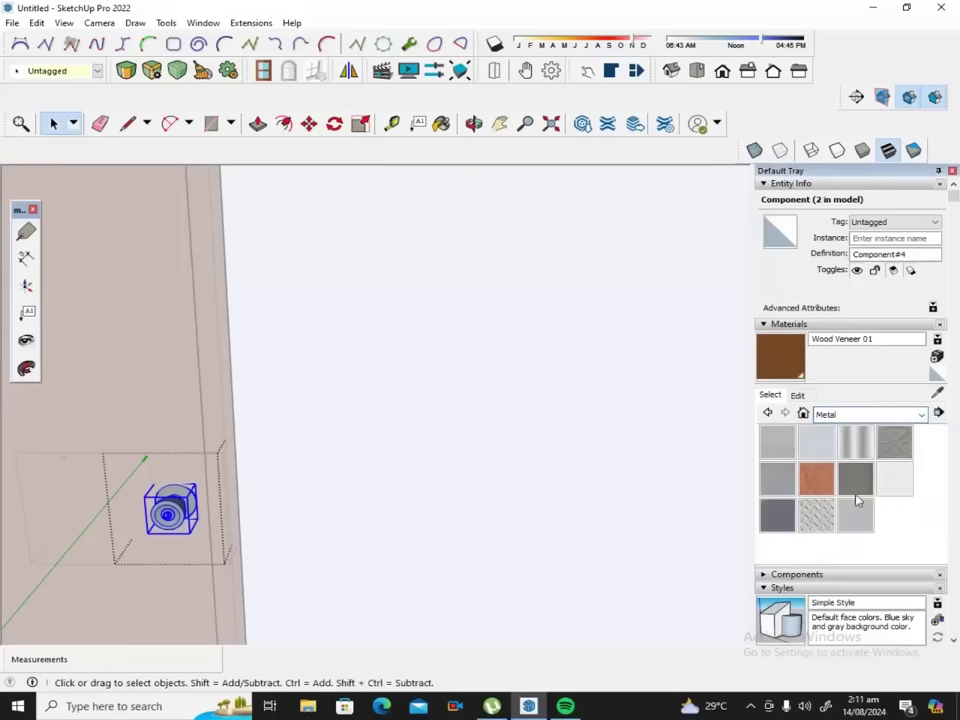
click(855, 442)
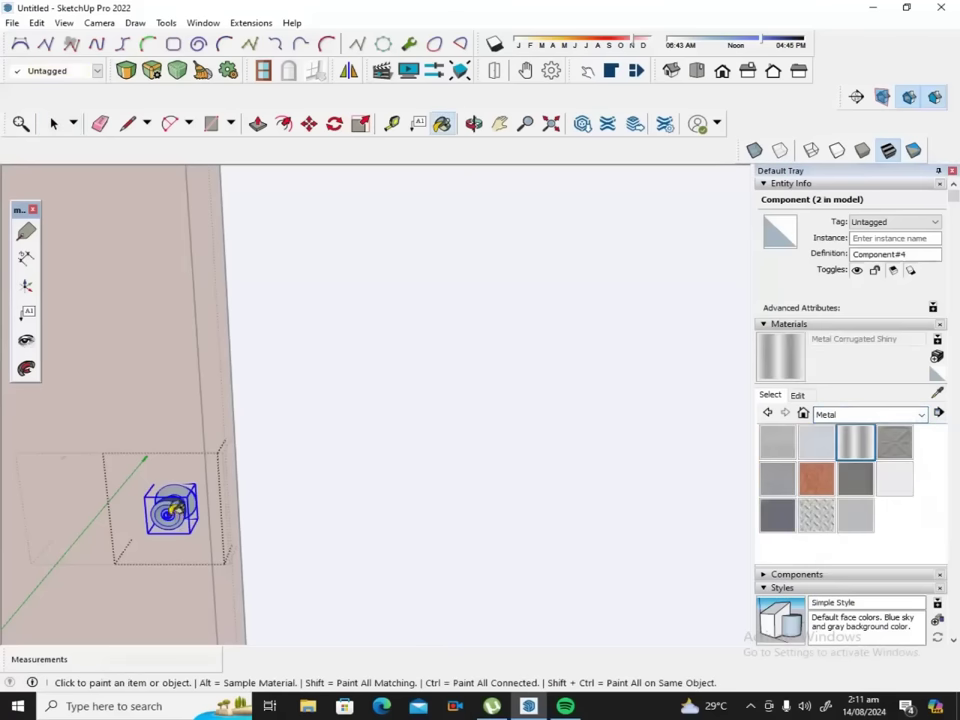
scroll(264, 527, down, 2)
scroll(312, 550, down, 2)
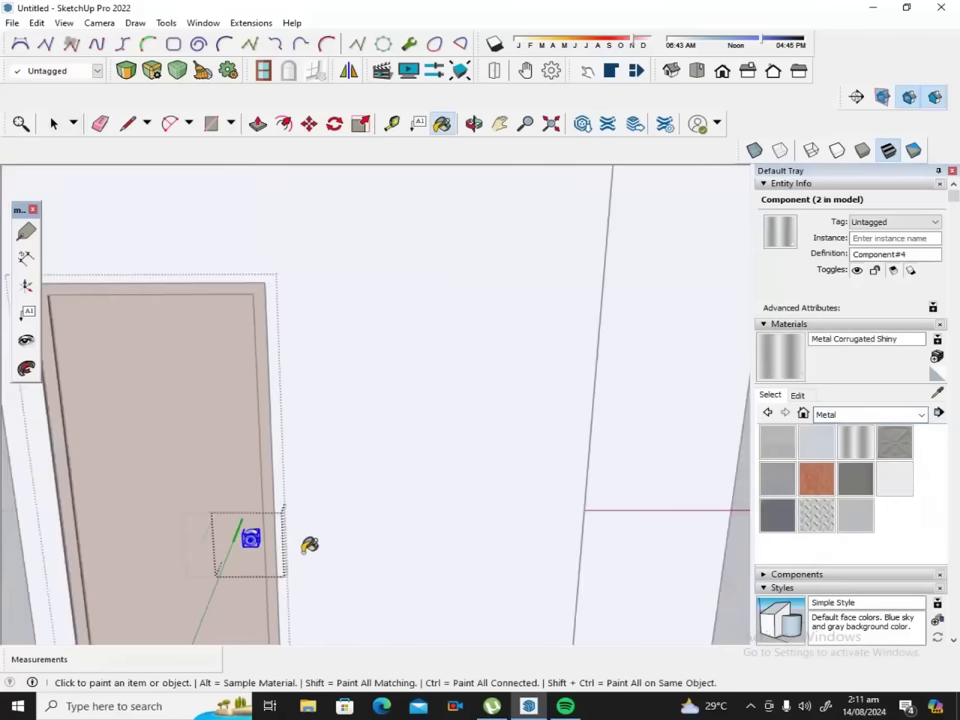
scroll(309, 544, down, 2)
scroll(309, 540, down, 1)
click(53, 123)
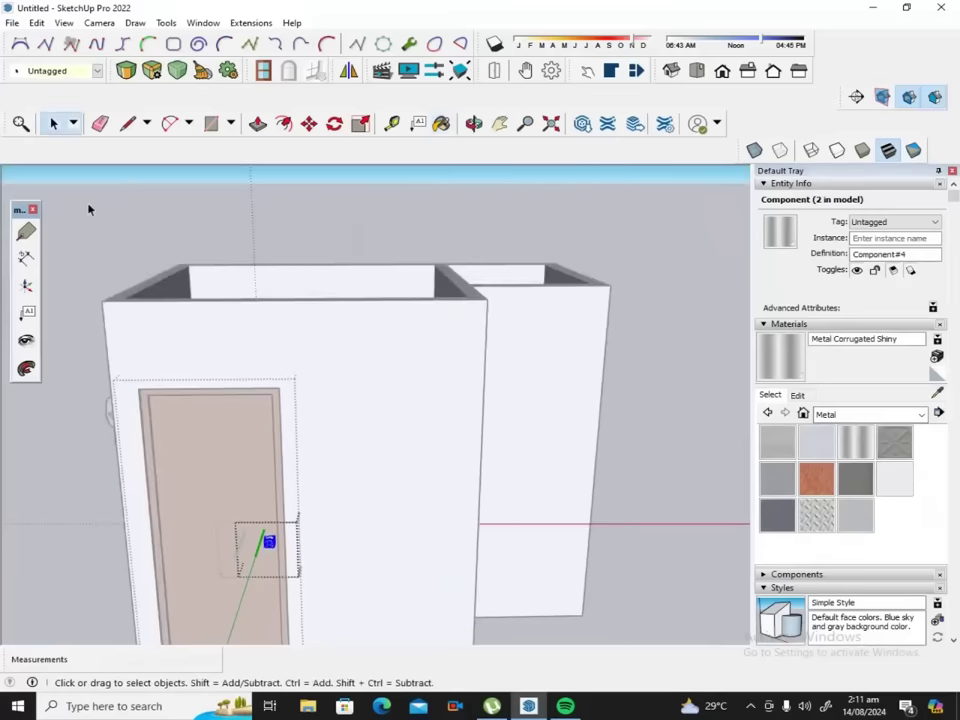
click(88, 208)
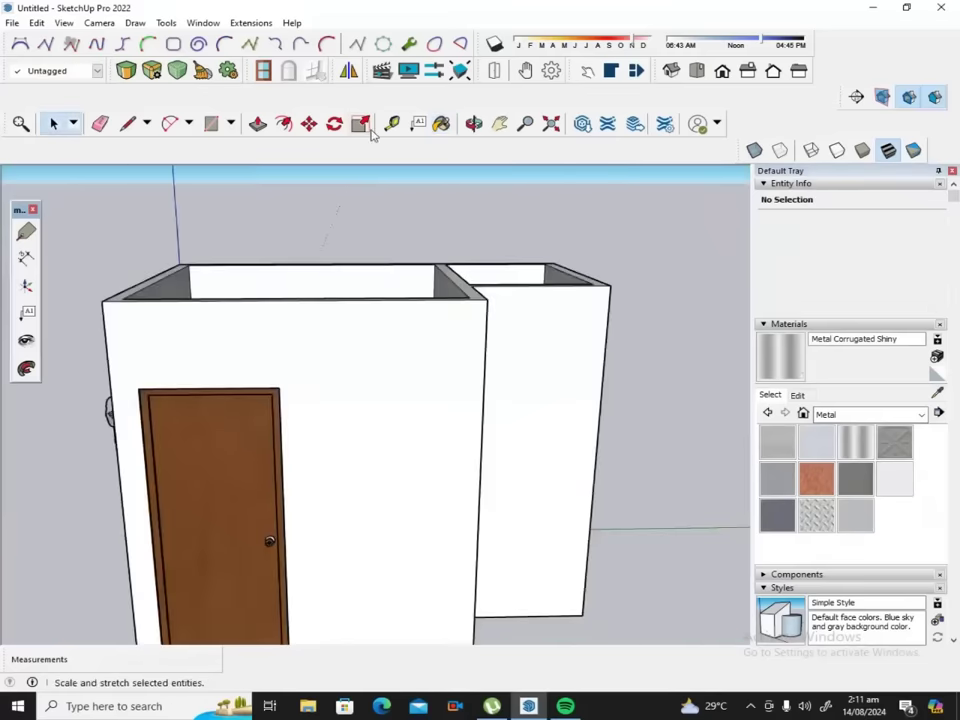
Orbit to face the door, open it, and paint the knob Metal Corrugated Shiny.
click(474, 123)
mouse_move(452, 345)
mouse_down()
mouse_move(396, 411)
mouse_move(252, 428)
mouse_move(261, 413)
mouse_move(140, 311)
mouse_up()
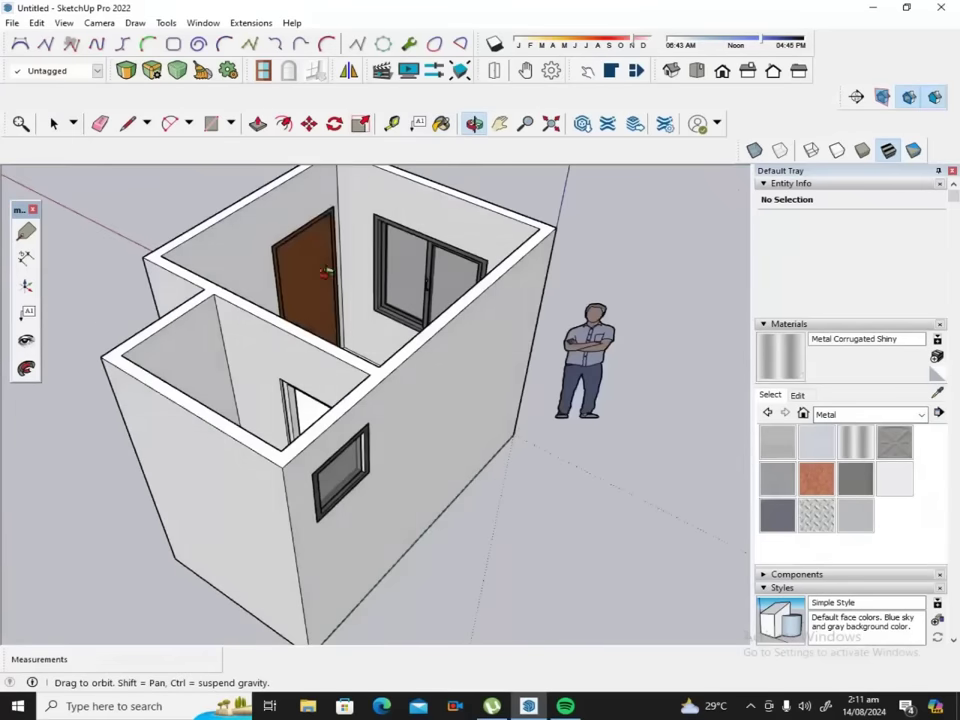
scroll(343, 261, up, 5)
drag(338, 259, 221, 375)
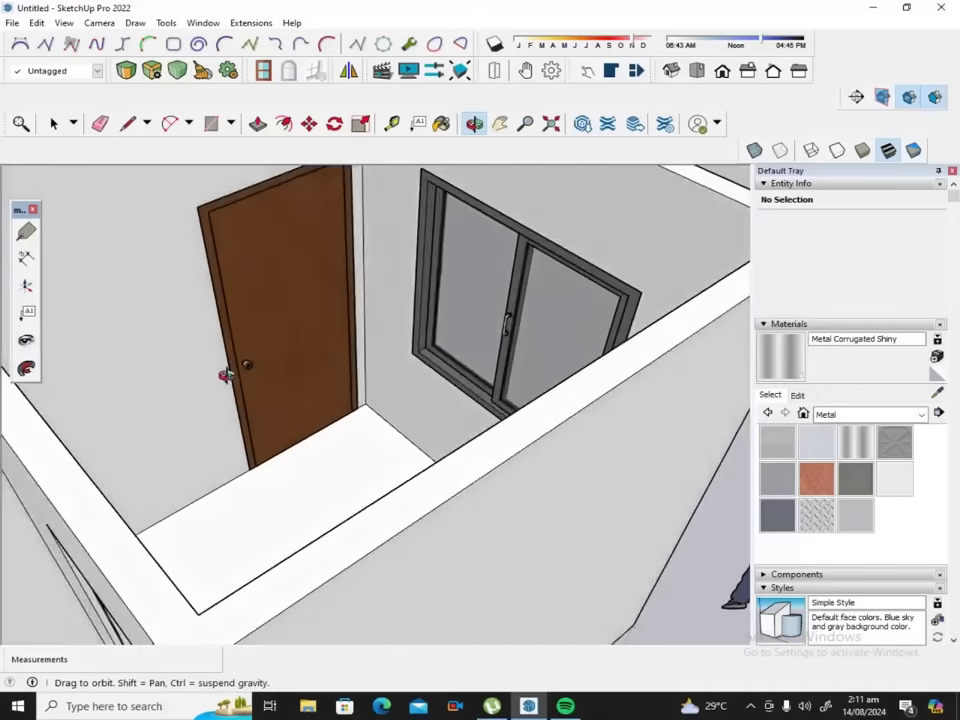
scroll(221, 375, up, 3)
scroll(245, 360, up, 3)
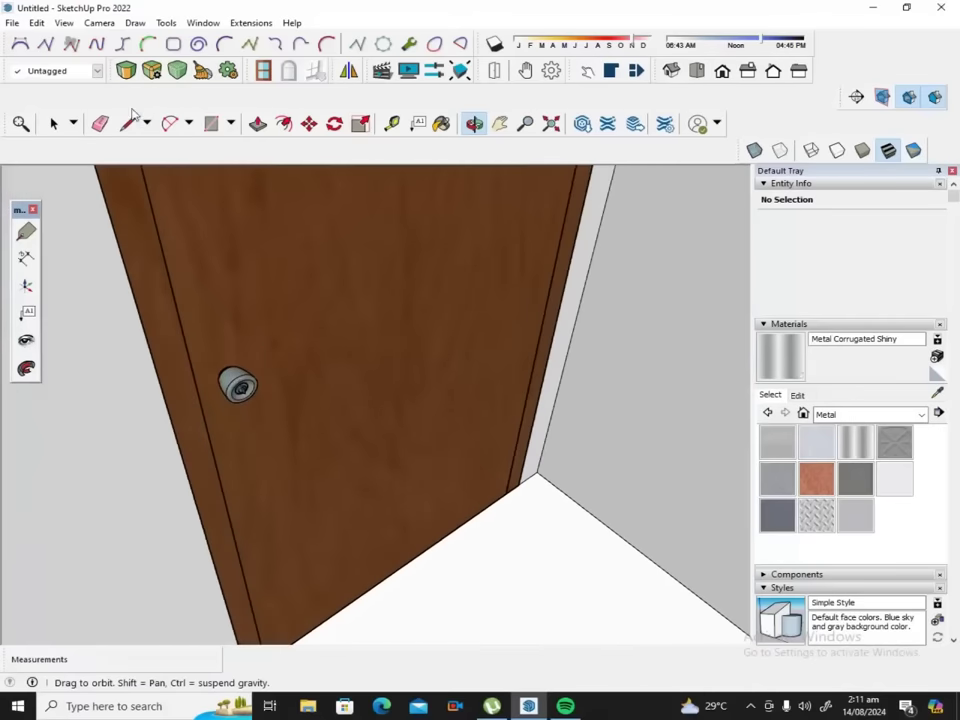
click(53, 124)
click(240, 386)
double_click(240, 386)
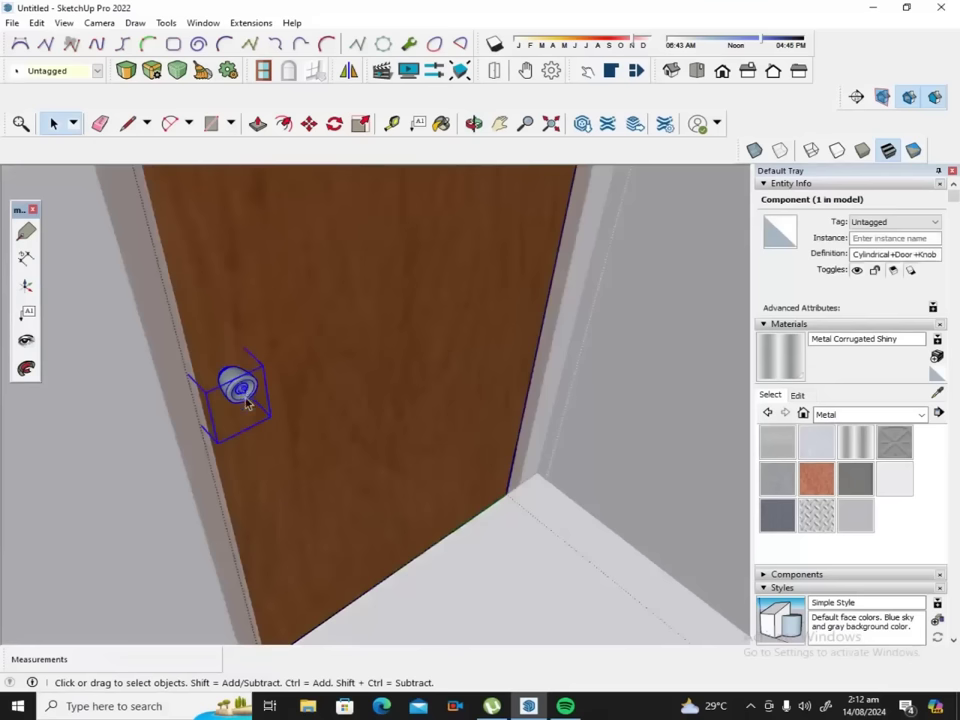
click(855, 441)
click(243, 382)
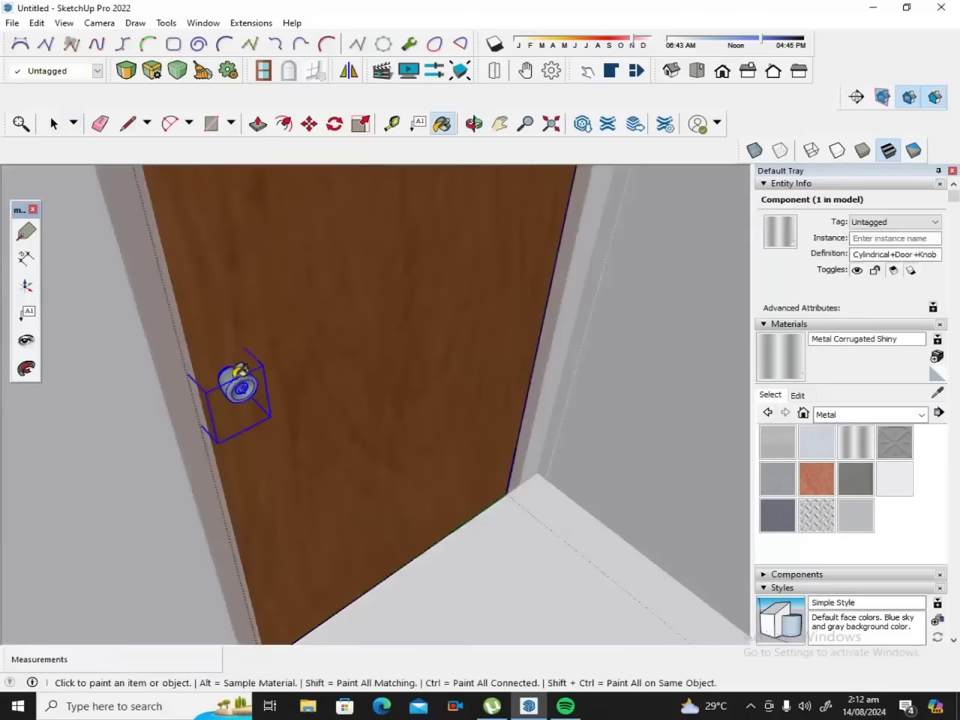
Re-enter the door and knob components and select all knob faces for painting.
scroll(240, 372, up, 1)
scroll(241, 369, up, 2)
scroll(242, 366, up, 1)
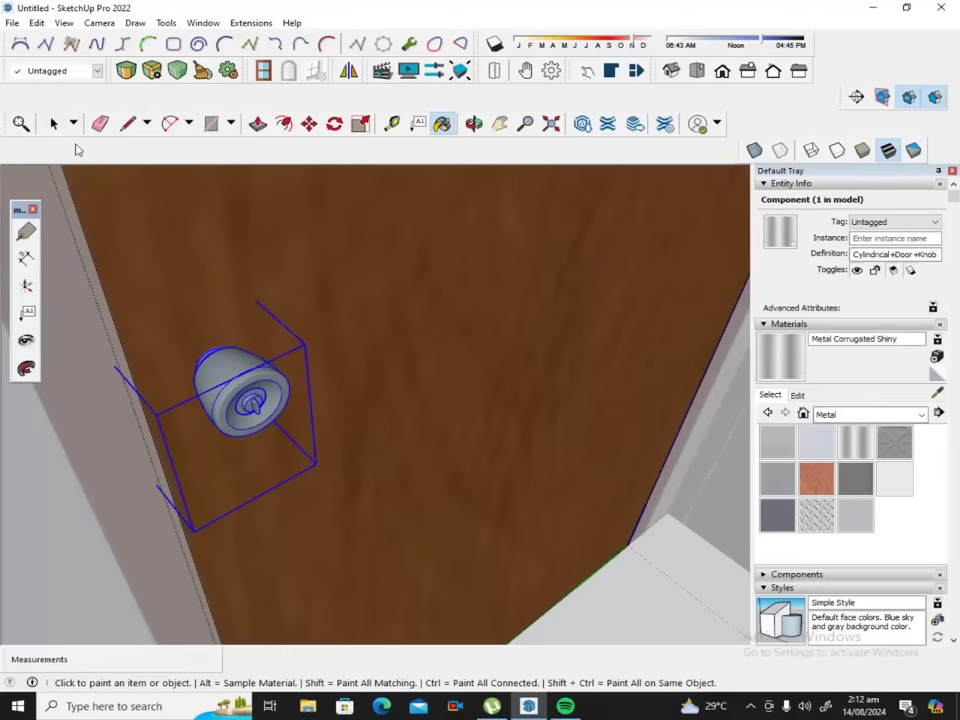
click(54, 123)
double_click(195, 300)
click(238, 392)
double_click(238, 388)
triple_click(237, 385)
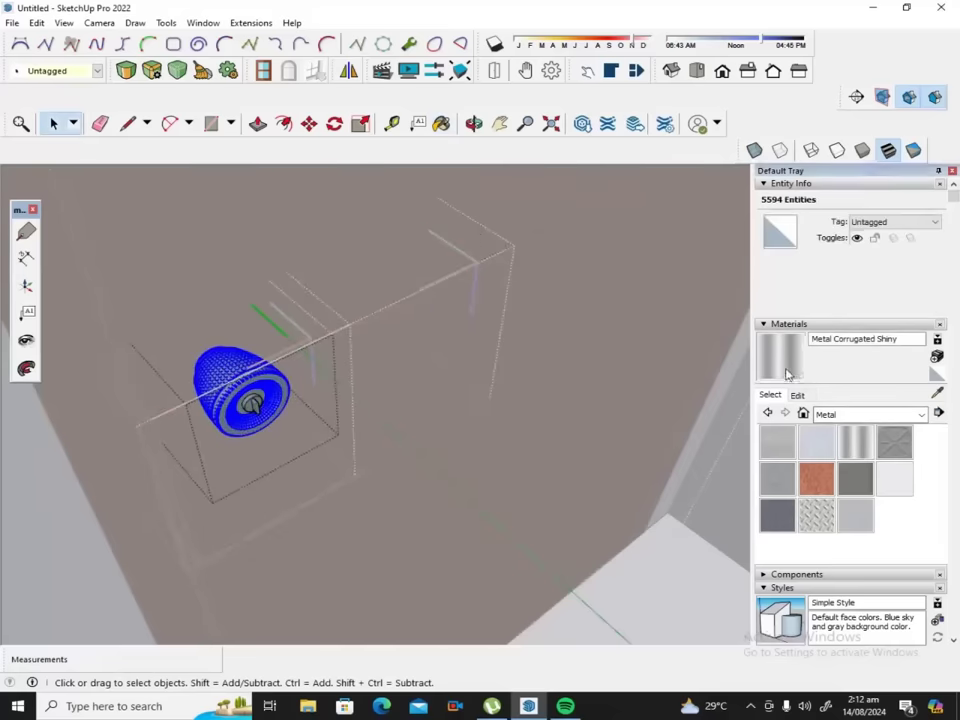
key(b)
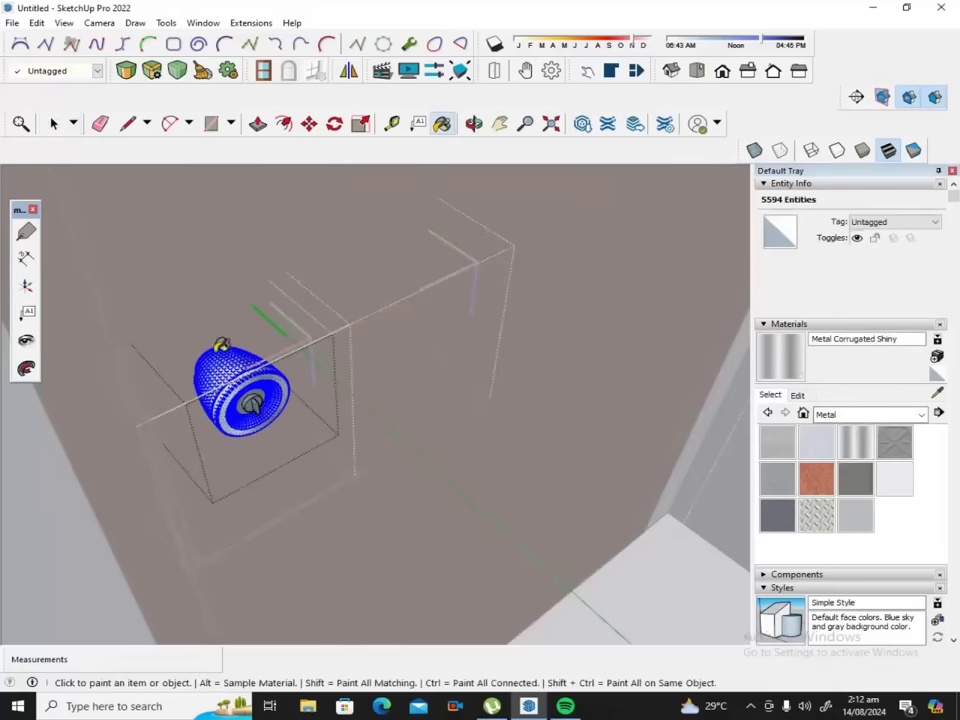
Zoom out and fit the whole house in view with Zoom Extents.
click(53, 123)
scroll(180, 200, down, 3)
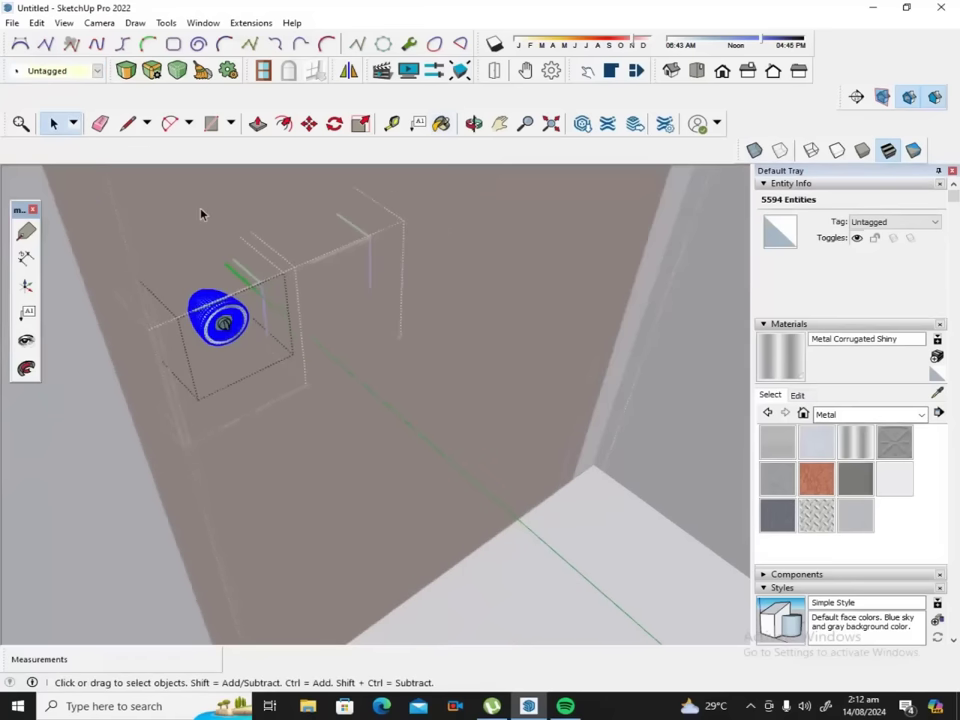
scroll(201, 214, down, 2)
scroll(201, 214, down, 2)
scroll(202, 216, down, 3)
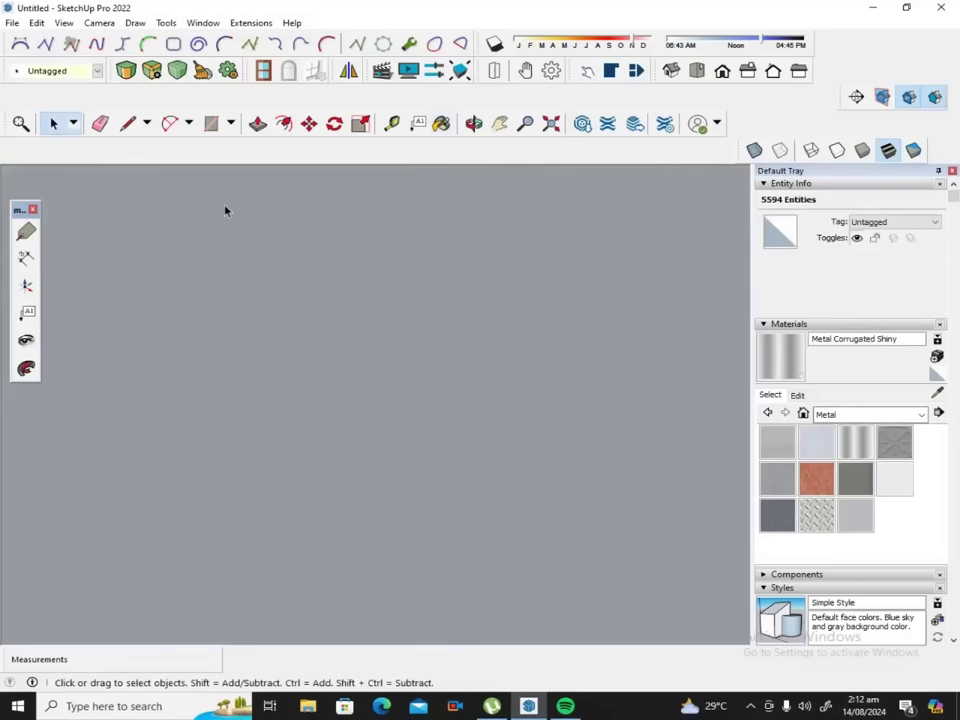
click(474, 124)
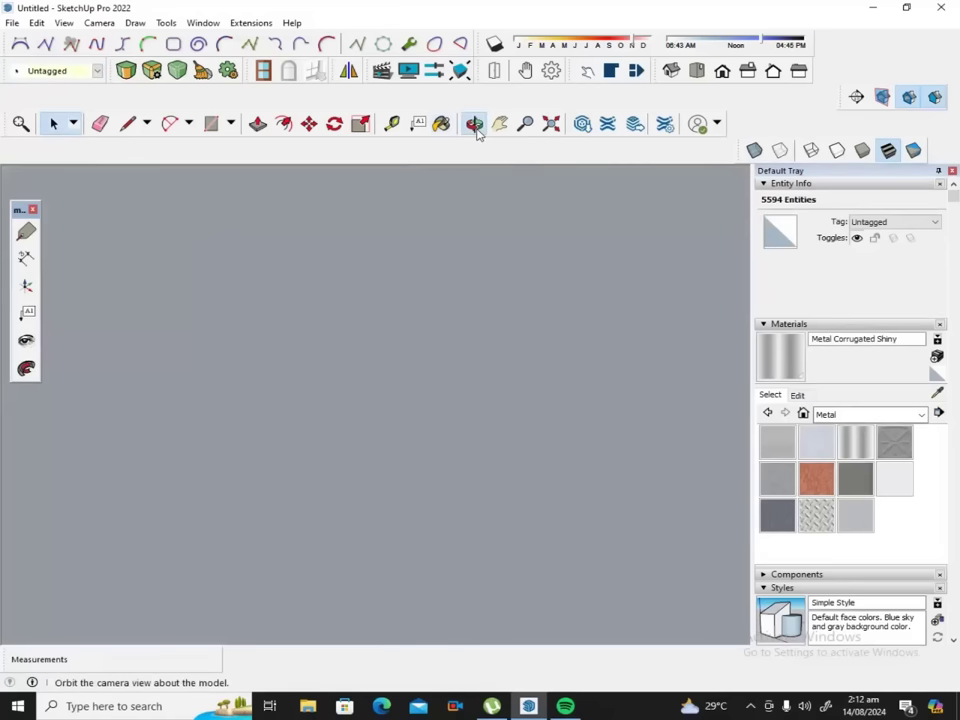
click(550, 124)
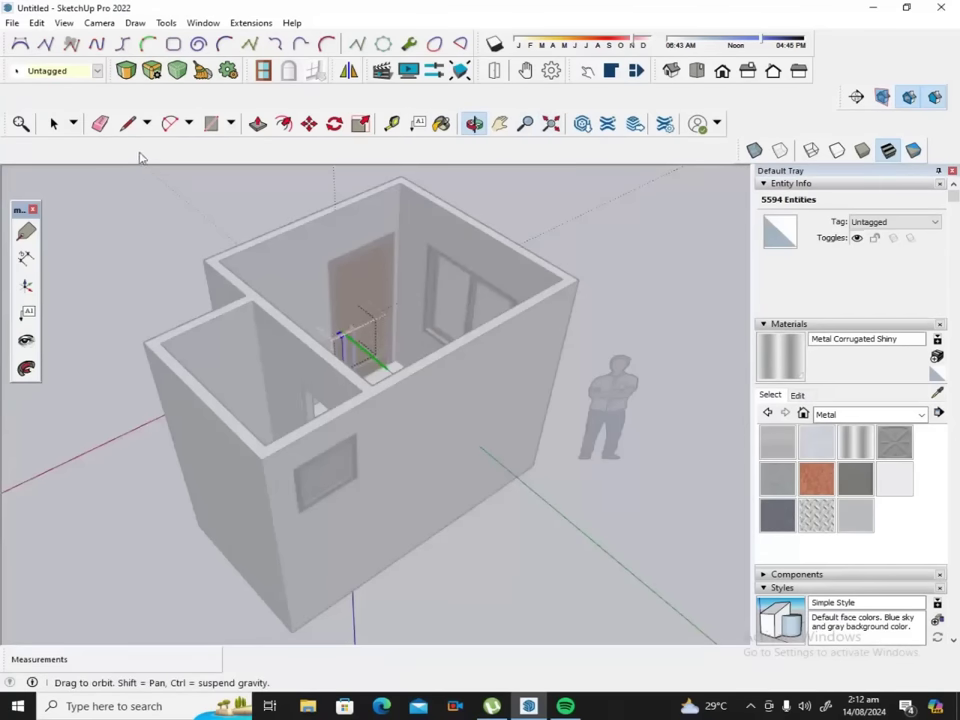
click(54, 123)
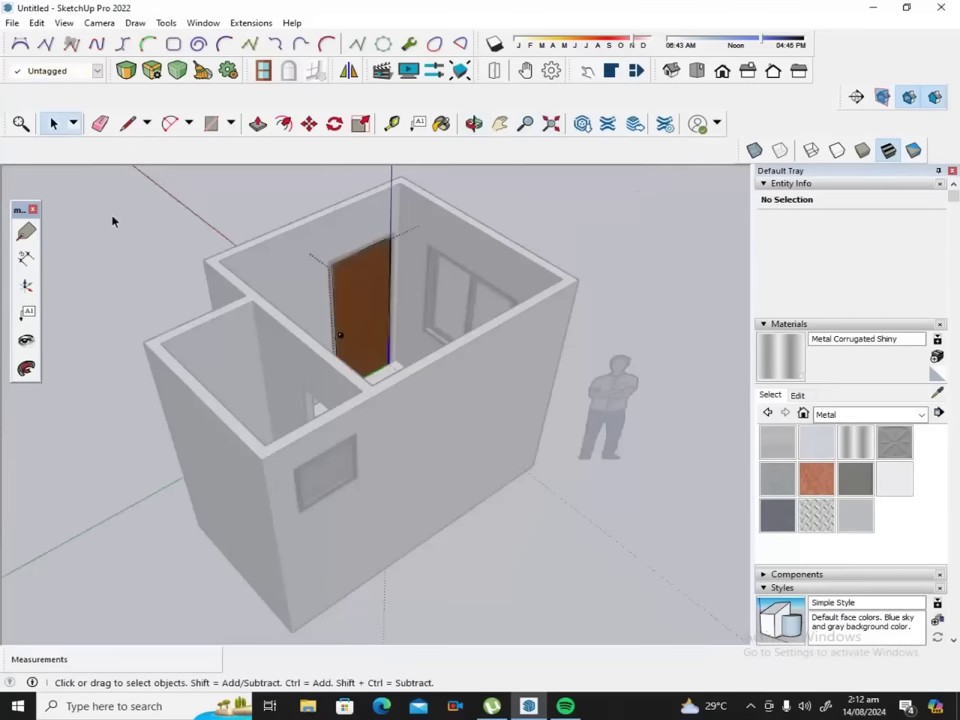
Orbit and zoom in on the interior doorway to see its plain grey door and frame.
click(473, 124)
mouse_move(477, 320)
mouse_down()
mouse_move(645, 280)
mouse_move(197, 338)
mouse_up()
drag(496, 334, 358, 251)
mouse_move(497, 347)
mouse_down()
mouse_move(258, 229)
mouse_move(257, 388)
mouse_move(294, 456)
mouse_up()
drag(350, 251, 456, 315)
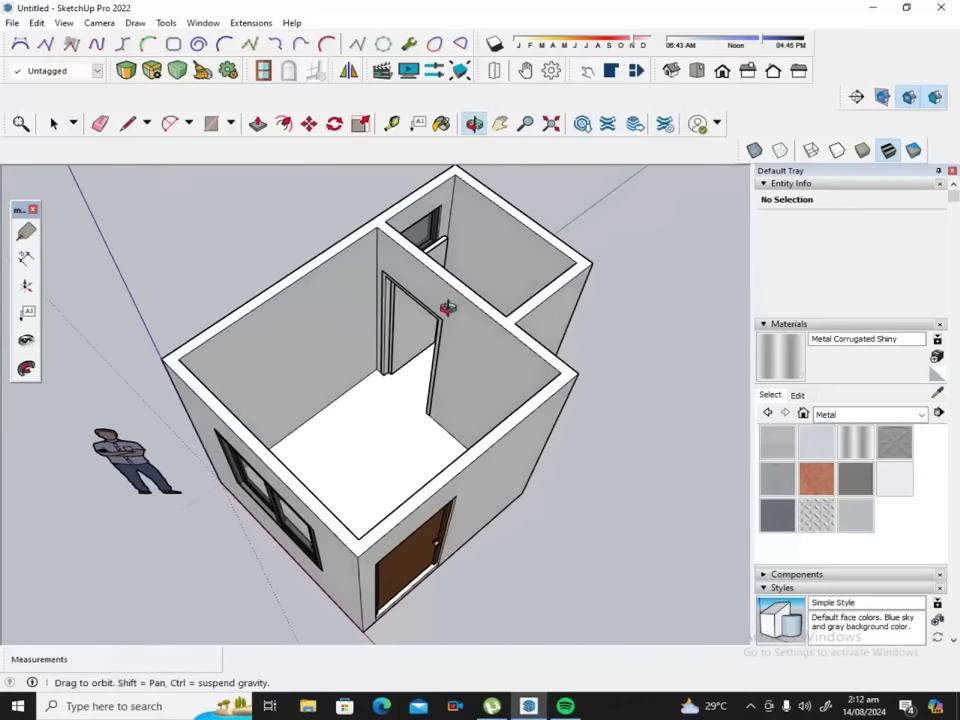
scroll(377, 270, up, 2)
scroll(377, 255, up, 3)
scroll(381, 266, up, 3)
scroll(392, 273, up, 2)
mouse_move(392, 273)
mouse_down()
mouse_move(424, 261)
mouse_move(432, 237)
mouse_move(450, 264)
mouse_up()
scroll(513, 480, up, 2)
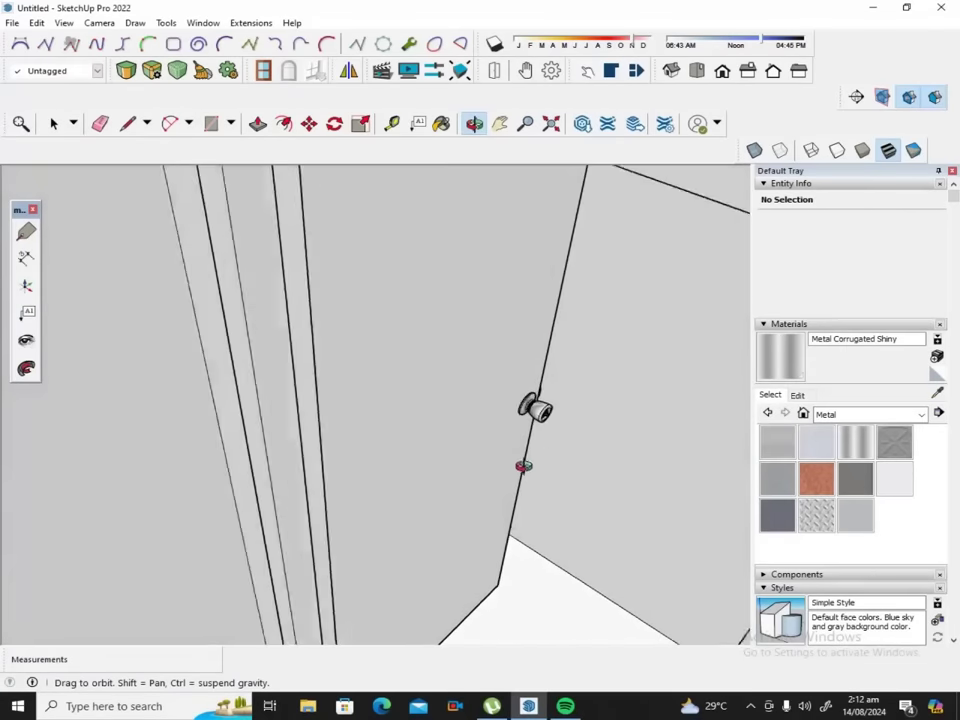
scroll(521, 463, up, 2)
scroll(539, 437, down, 3)
scroll(534, 422, down, 1)
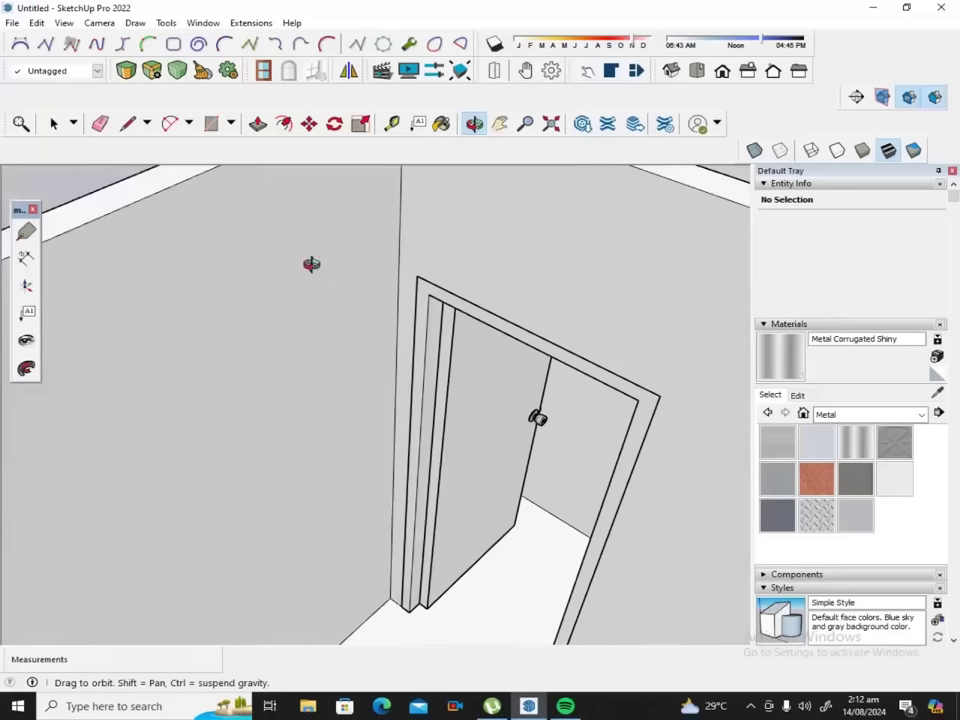
click(53, 123)
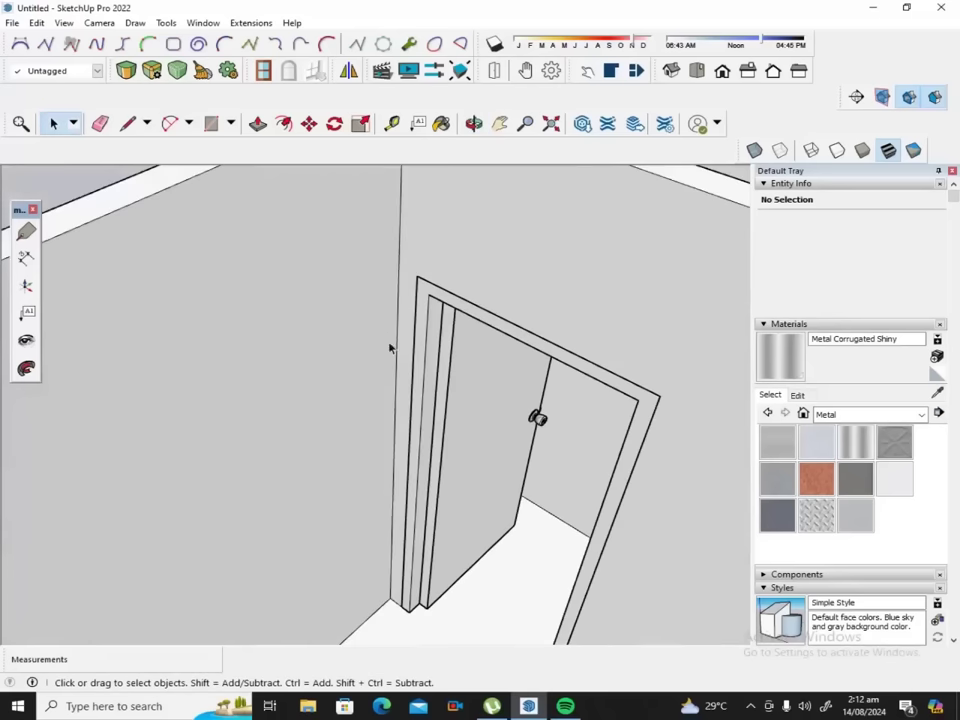
Paint the interior door frame with Wood Veneer 01 from the Wood collection.
double_click(422, 407)
triple_click(422, 407)
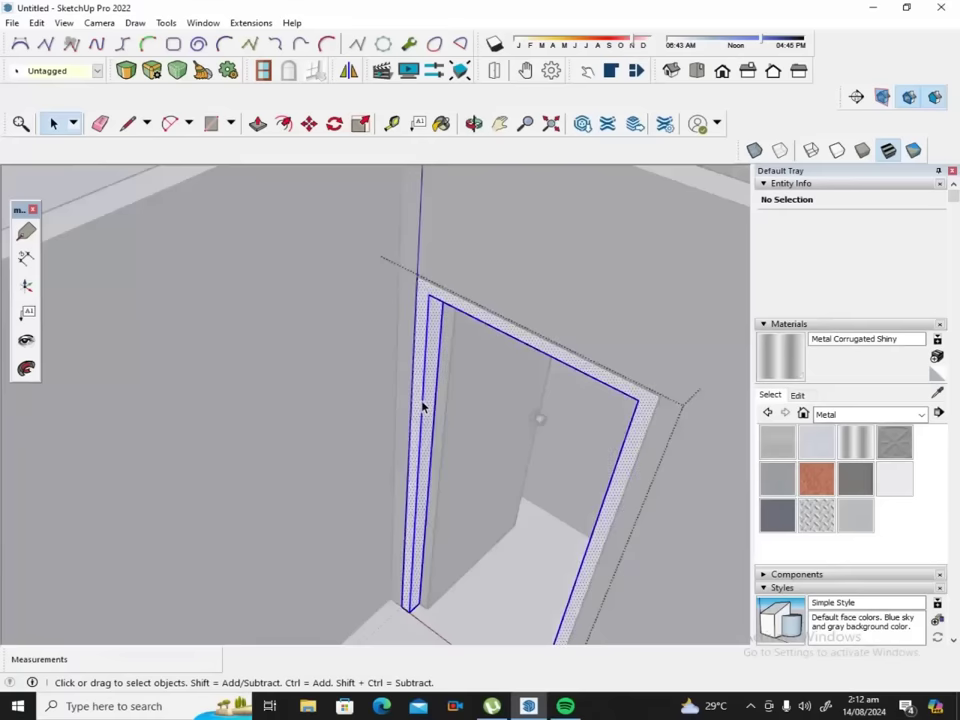
click(921, 414)
click(882, 600)
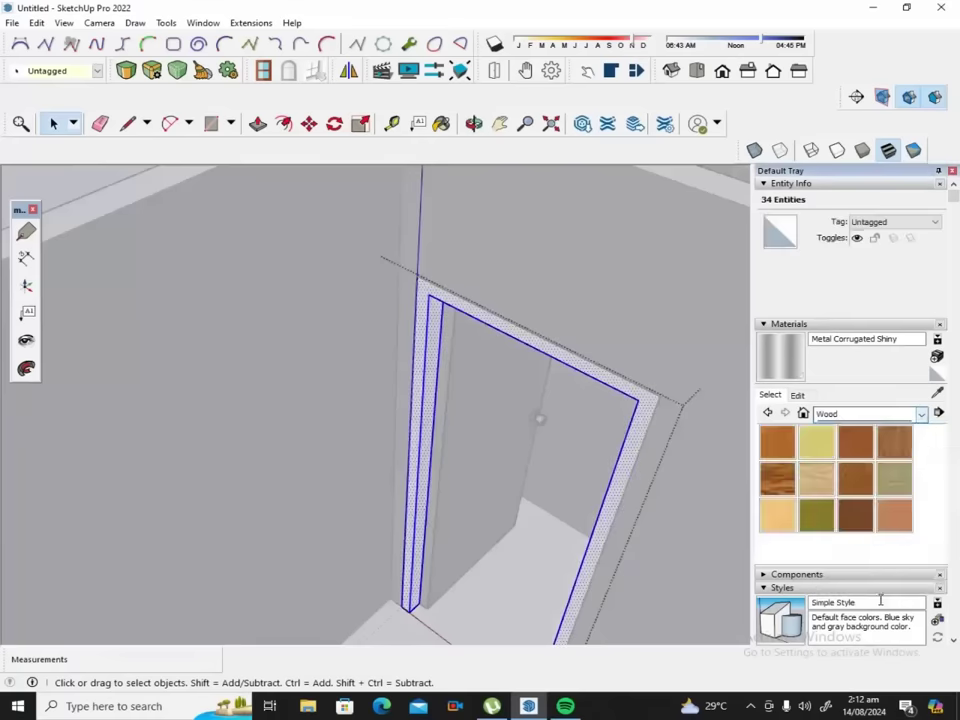
click(855, 515)
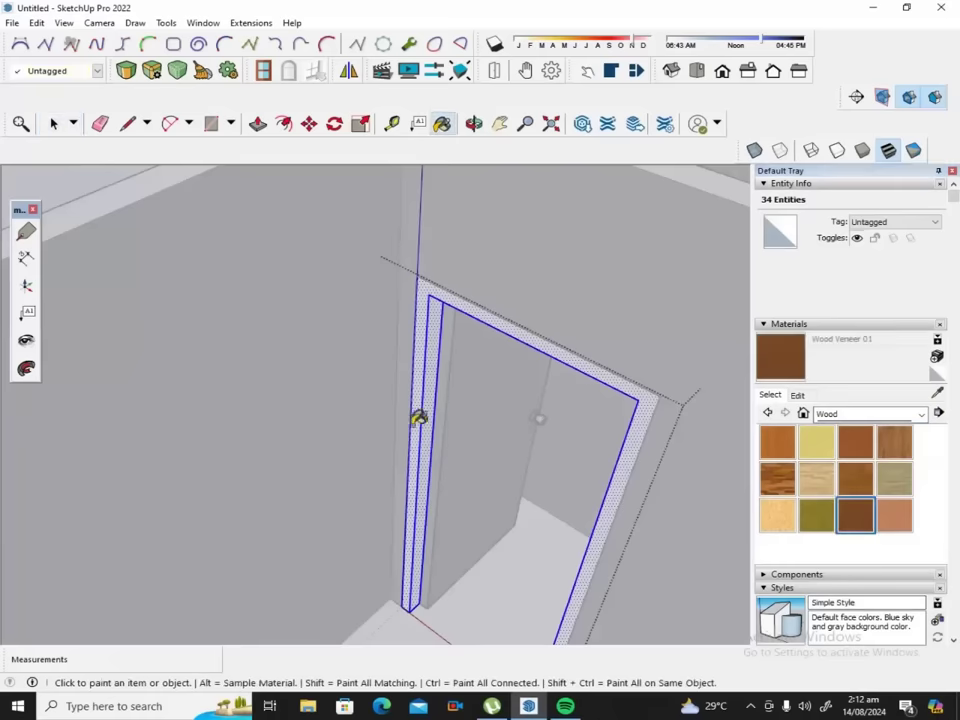
click(430, 410)
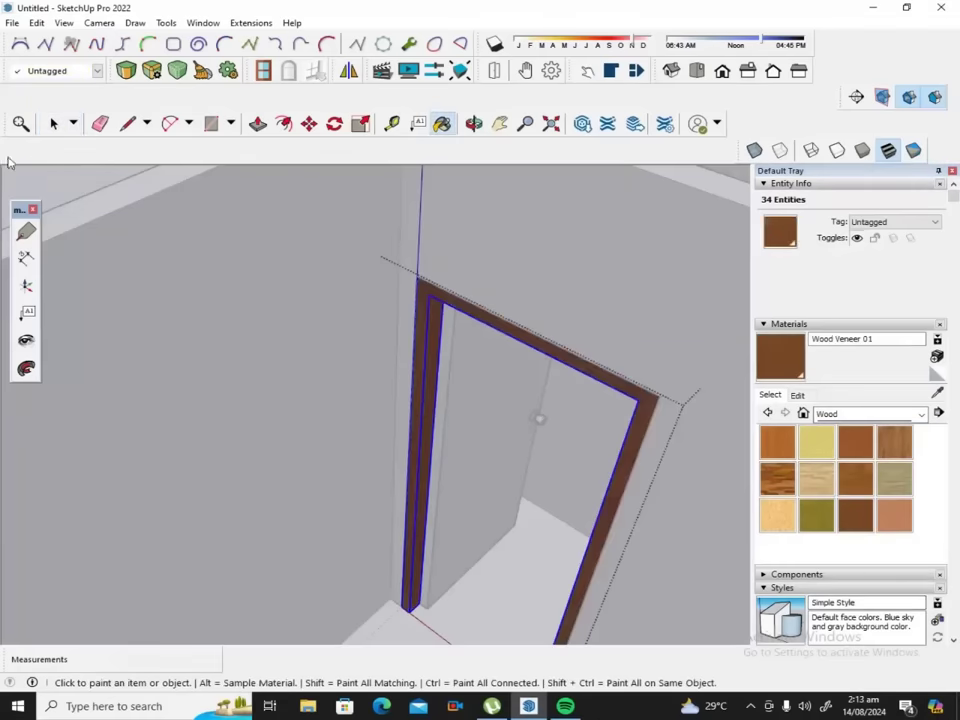
click(53, 123)
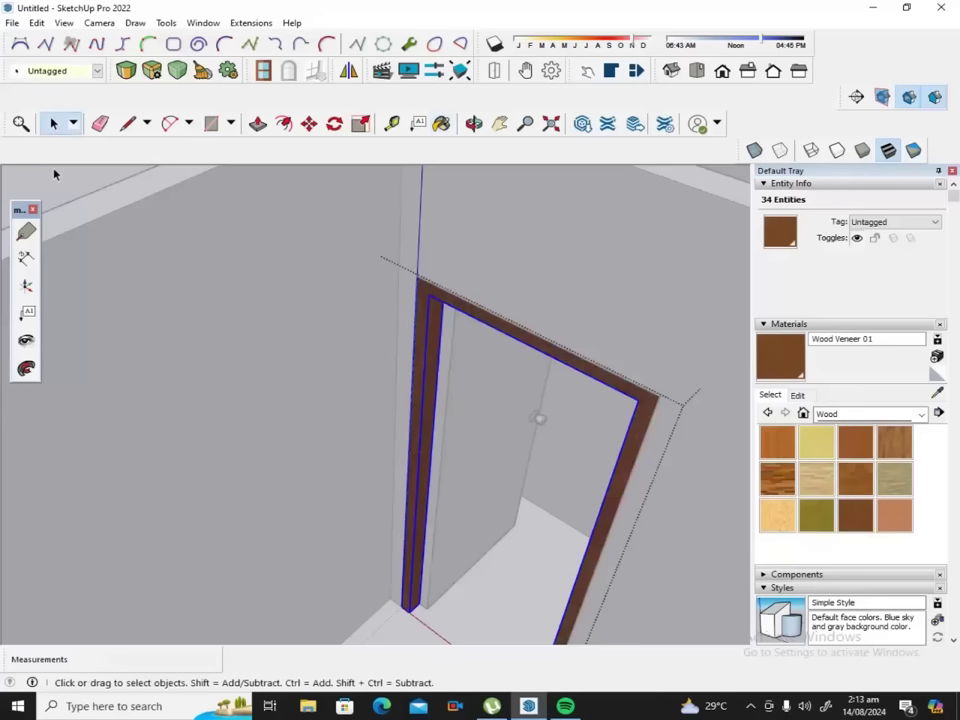
click(55, 174)
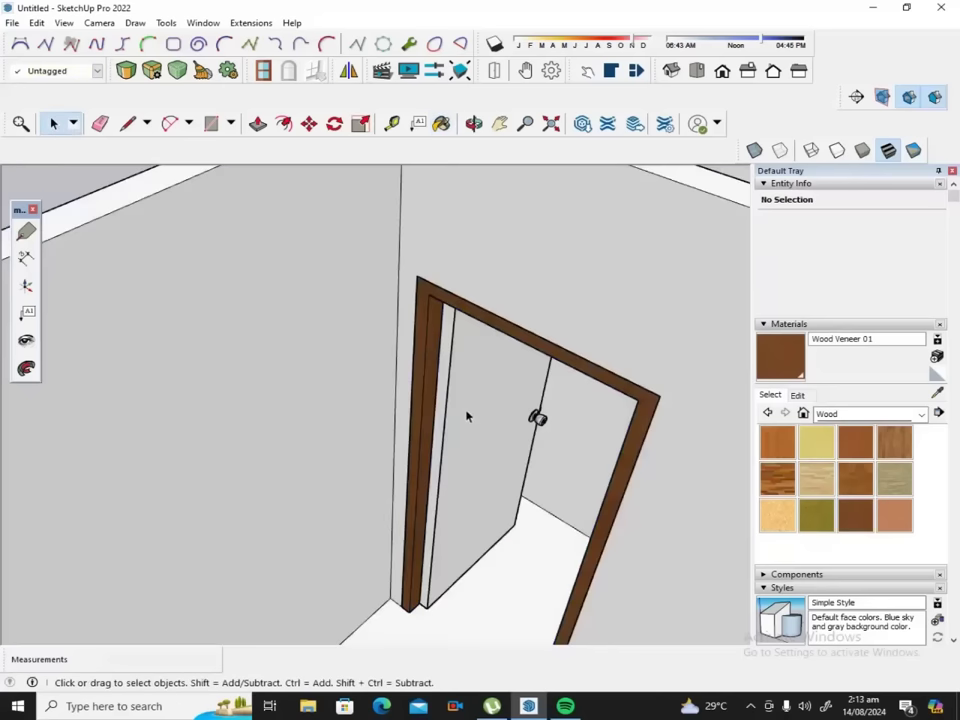
Paint the door leaf face with Wood Veneer 01.
double_click(467, 413)
click(465, 416)
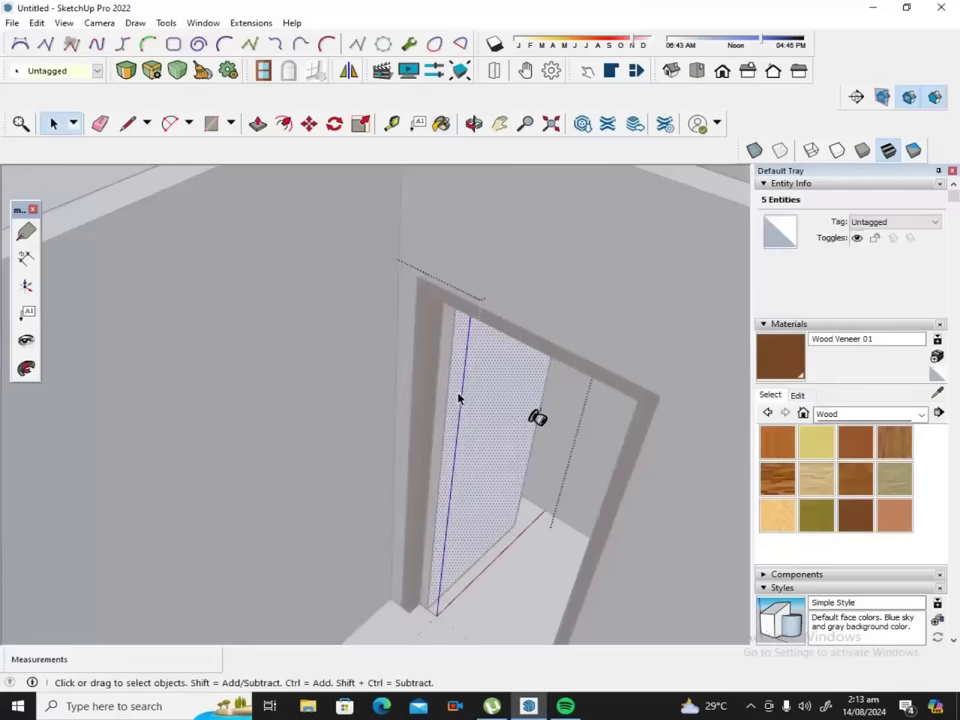
click(856, 519)
click(488, 432)
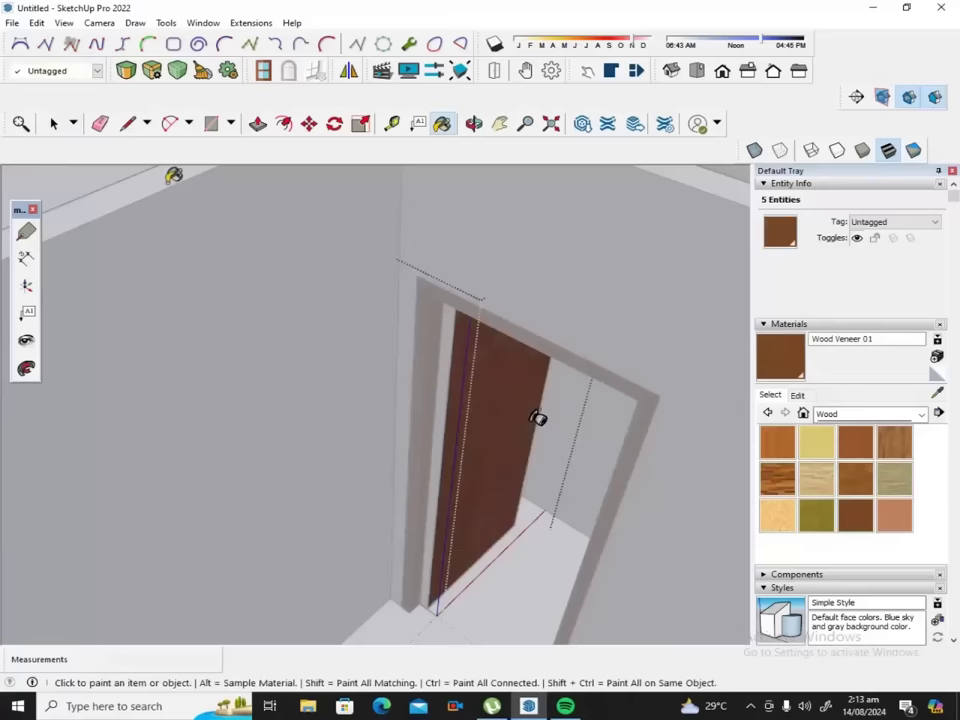
click(54, 123)
click(68, 188)
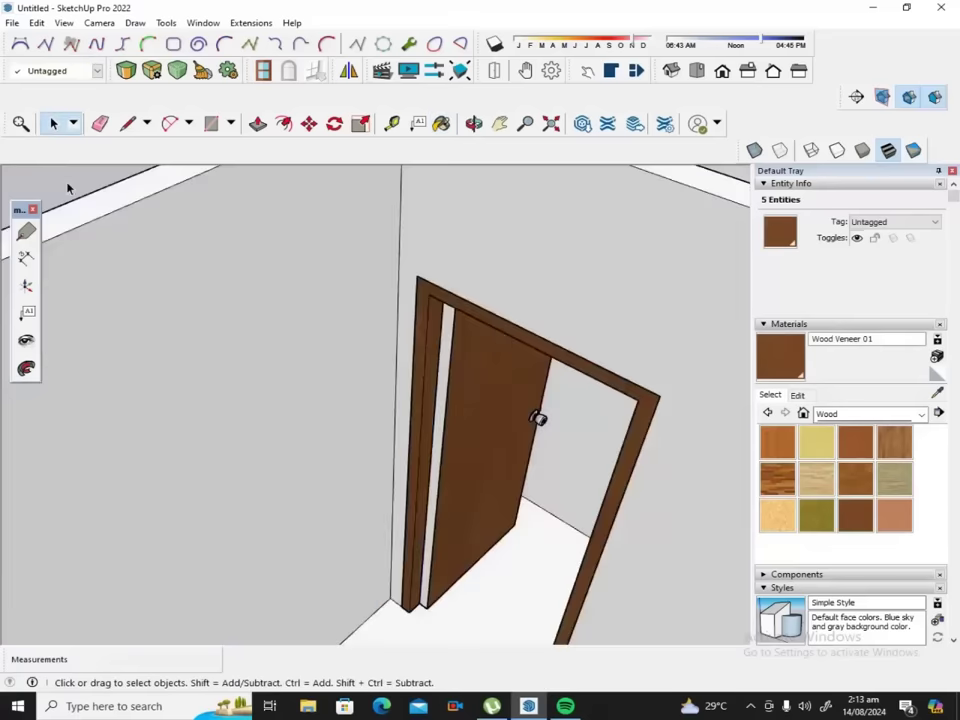
Paint the rest of the door, including its left edge strip, with Wood Veneer 01.
click(445, 387)
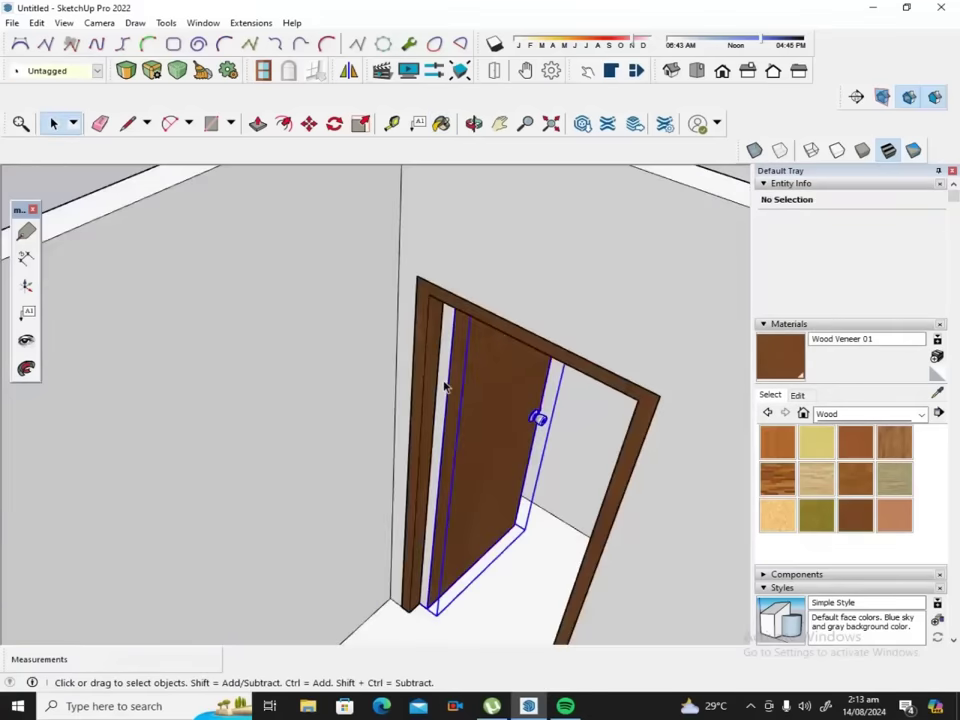
triple_click(445, 387)
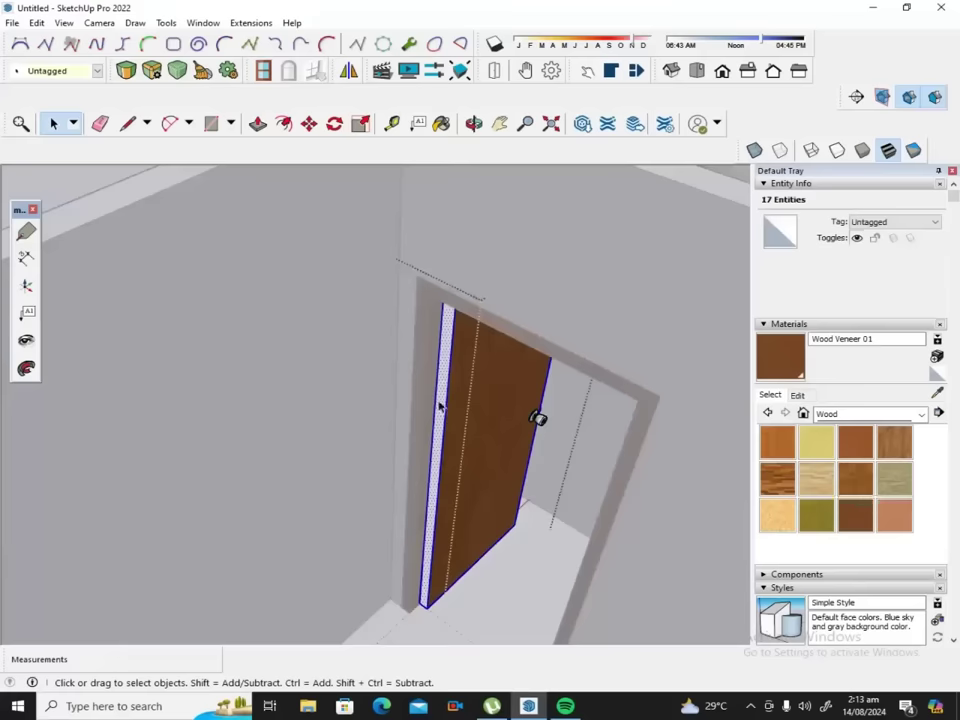
click(855, 514)
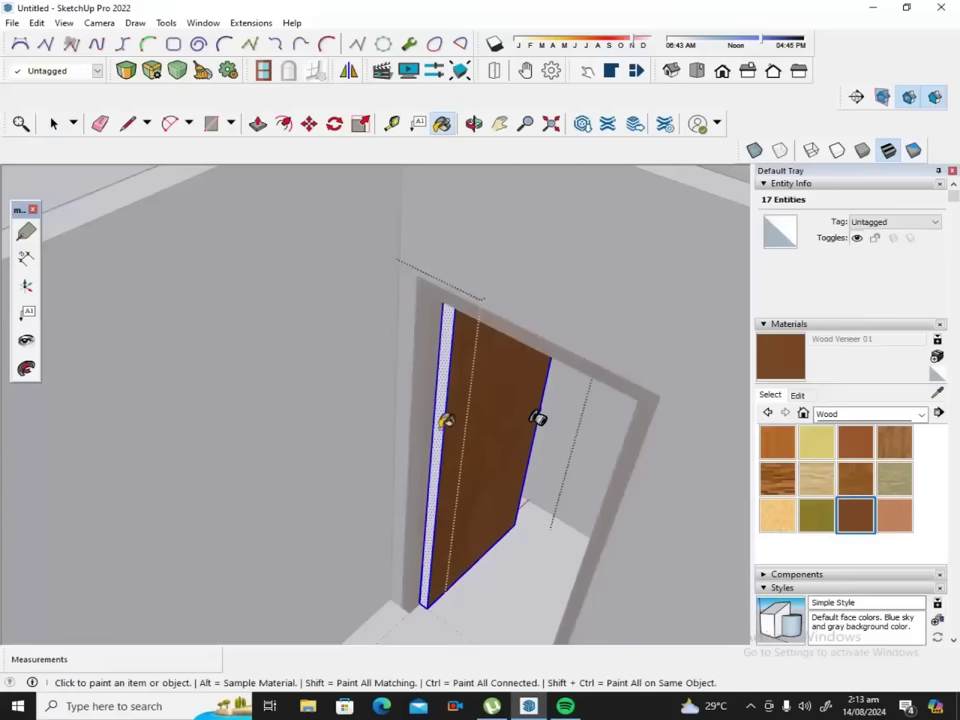
click(446, 421)
scroll(452, 428, down, 3)
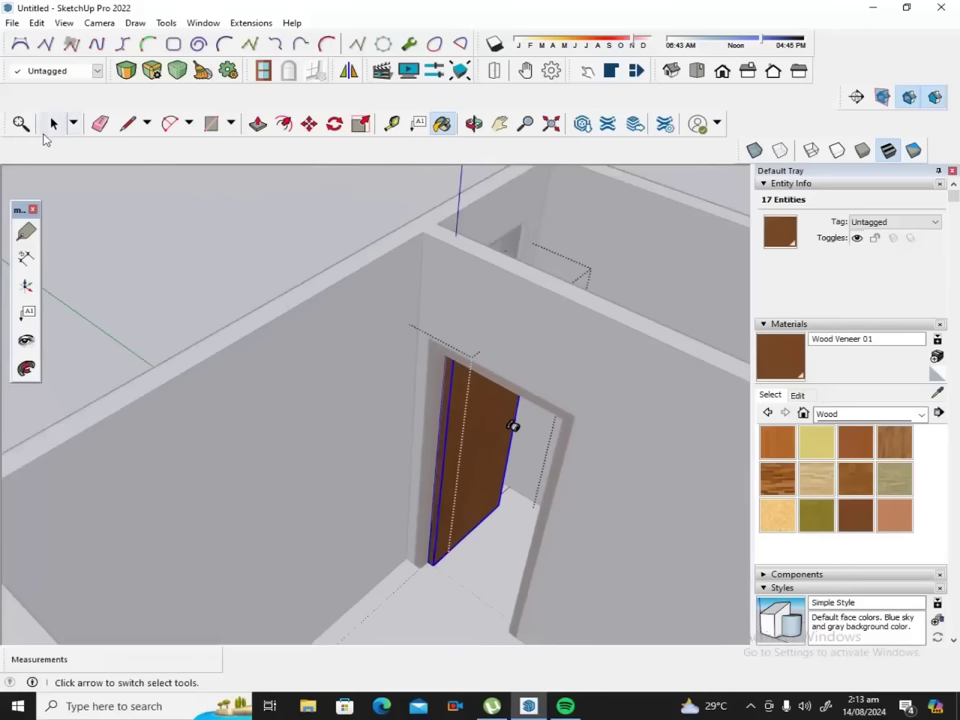
click(50, 123)
click(158, 218)
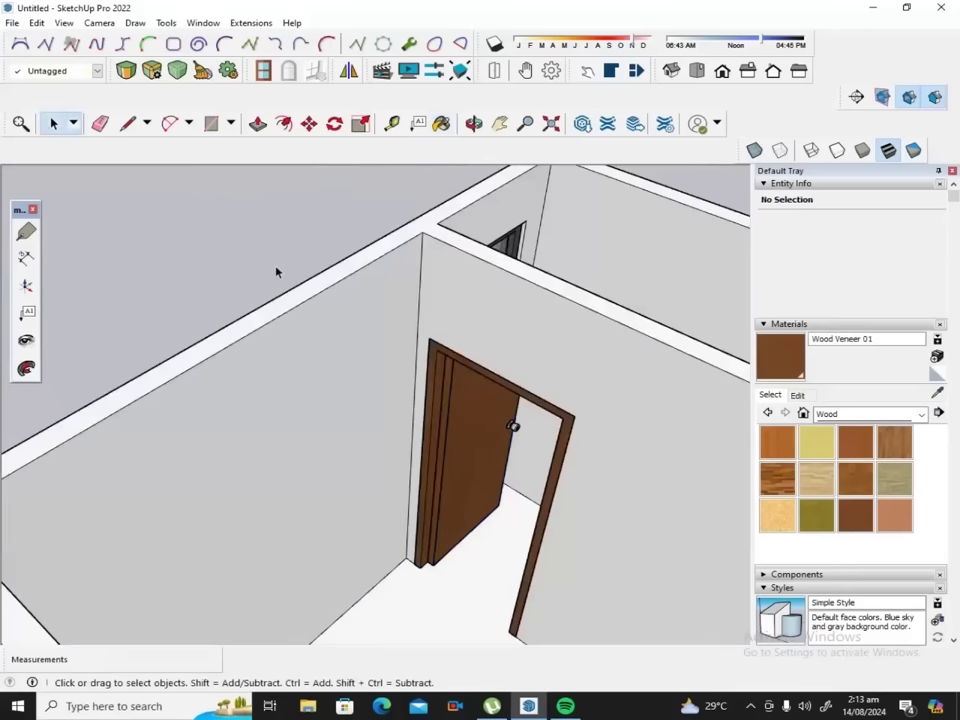
scroll(527, 430, up, 2)
scroll(525, 428, up, 2)
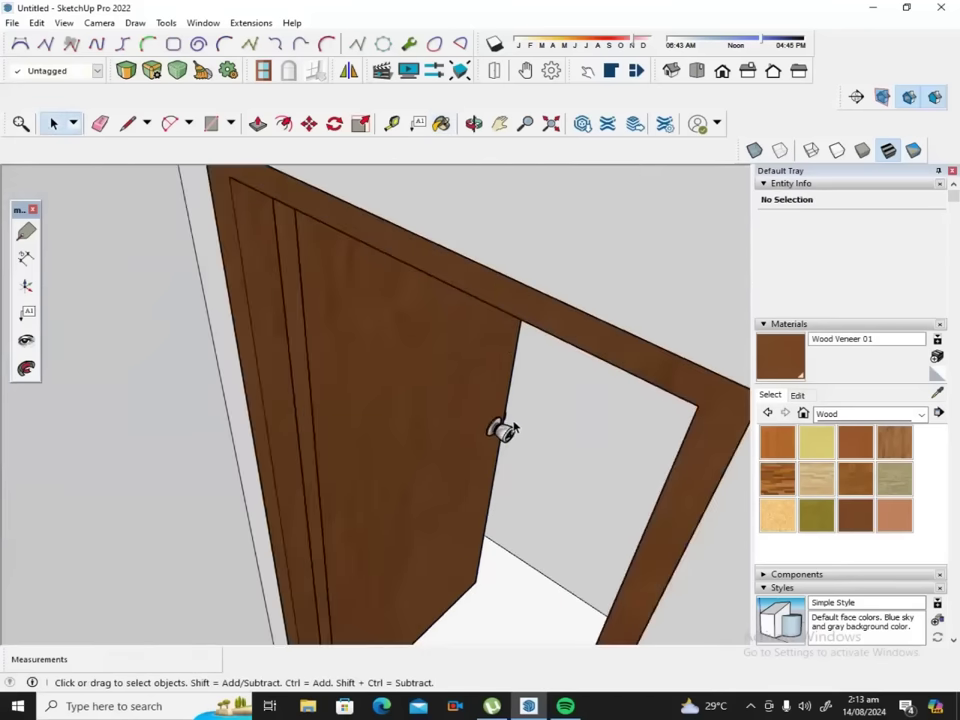
scroll(505, 430, up, 2)
scroll(497, 450, up, 1)
Swing the inner door shut in its frame with the Interact tool.
scroll(497, 445, down, 2)
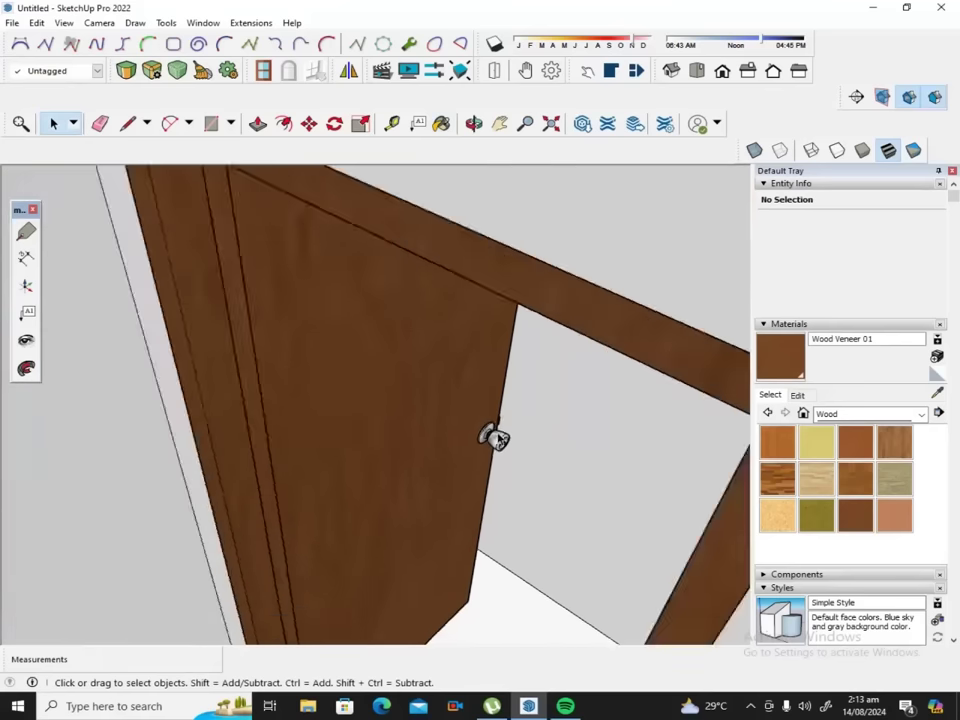
scroll(494, 436, down, 2)
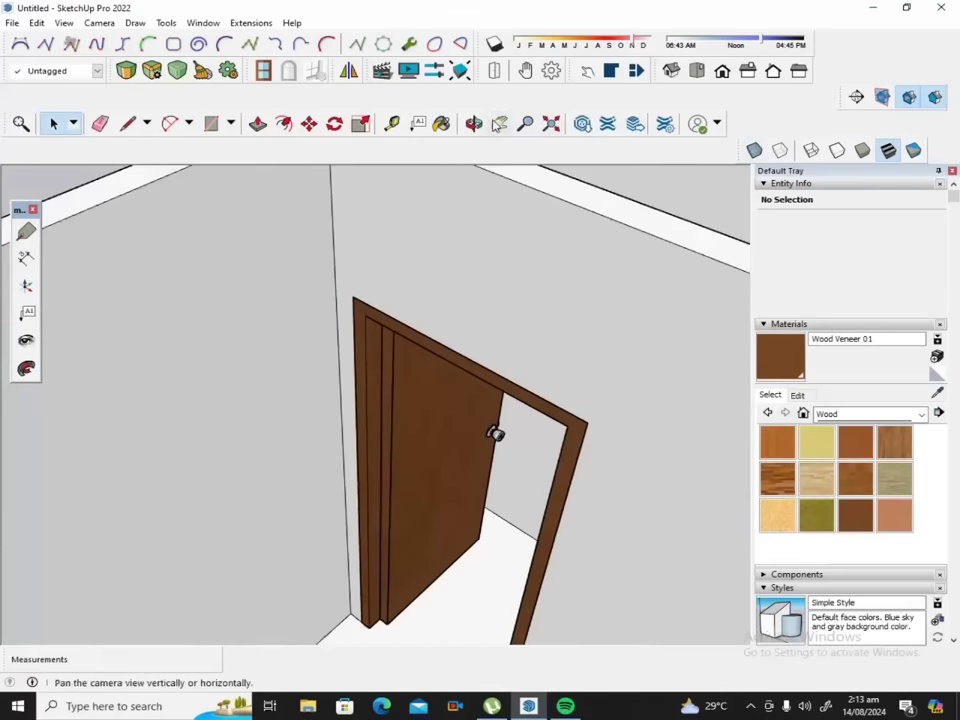
click(525, 70)
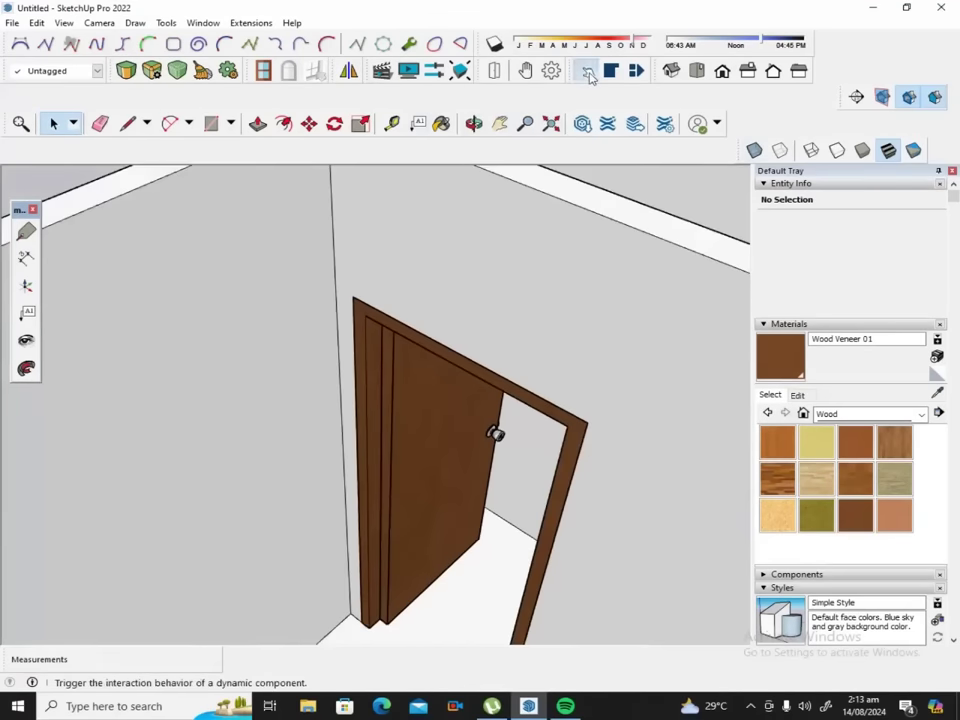
click(493, 468)
click(497, 478)
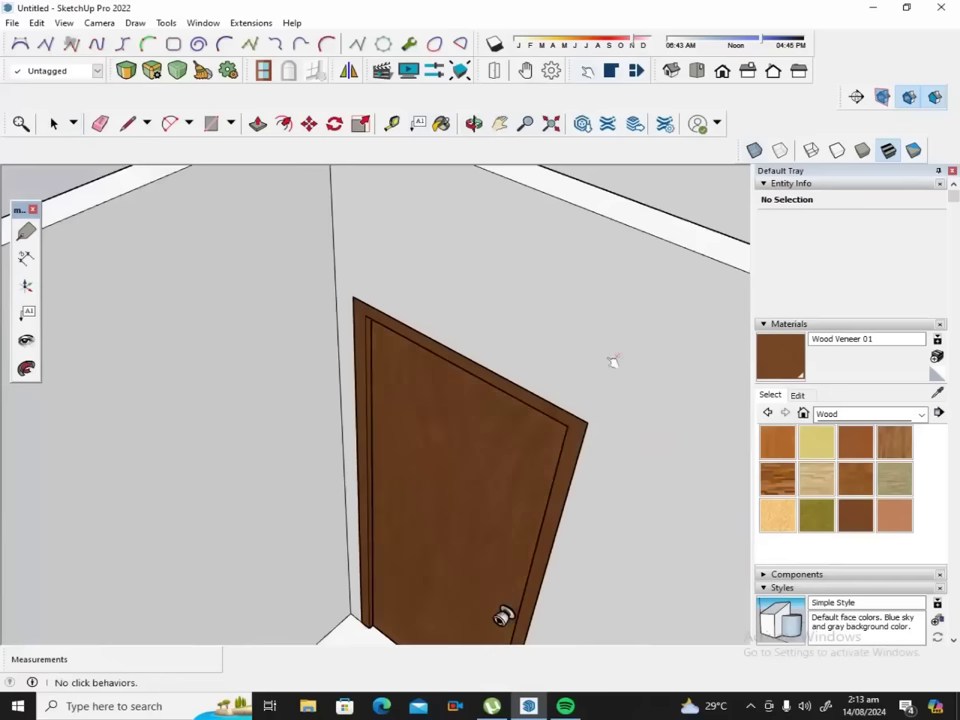
Orbit and zoom in close on the door knob, then select the door.
click(474, 123)
mouse_move(658, 244)
mouse_down()
mouse_move(648, 262)
mouse_move(161, 319)
mouse_up()
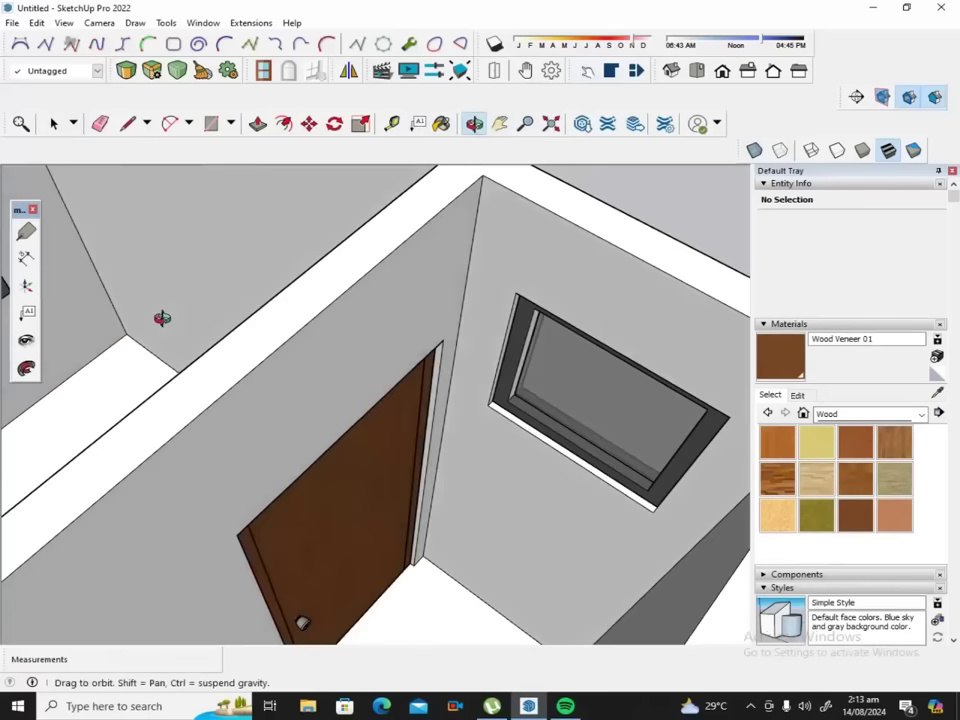
mouse_move(340, 388)
mouse_down()
mouse_move(212, 379)
mouse_move(204, 362)
mouse_move(328, 418)
mouse_move(341, 396)
mouse_move(304, 396)
mouse_move(392, 399)
mouse_move(276, 405)
mouse_move(459, 386)
mouse_move(459, 369)
mouse_move(389, 438)
mouse_move(285, 501)
mouse_up()
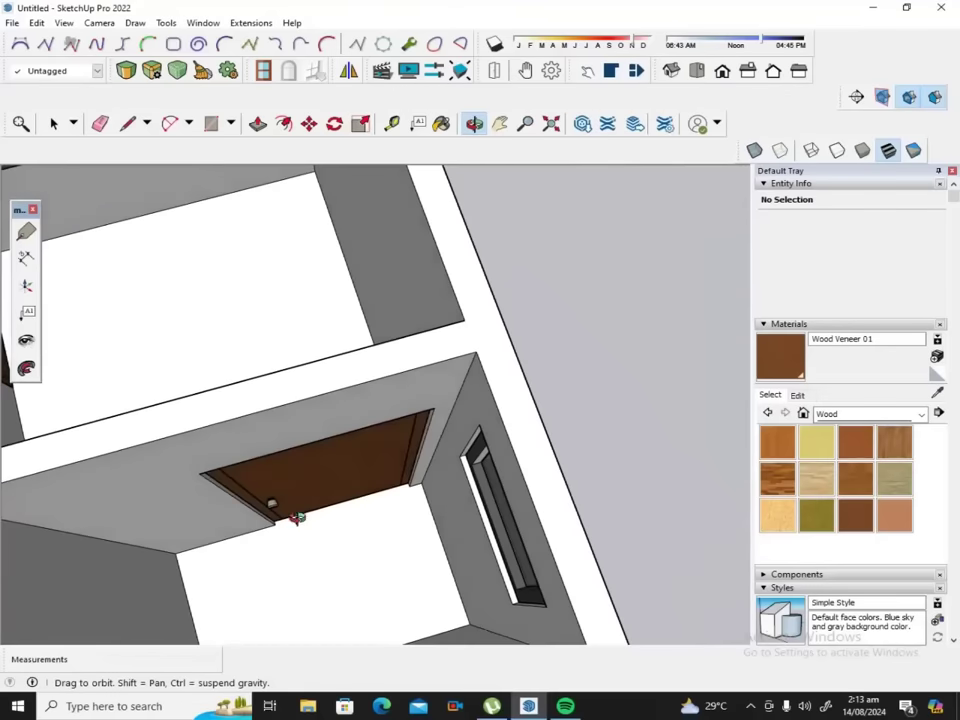
scroll(262, 512, up, 2)
scroll(268, 497, up, 3)
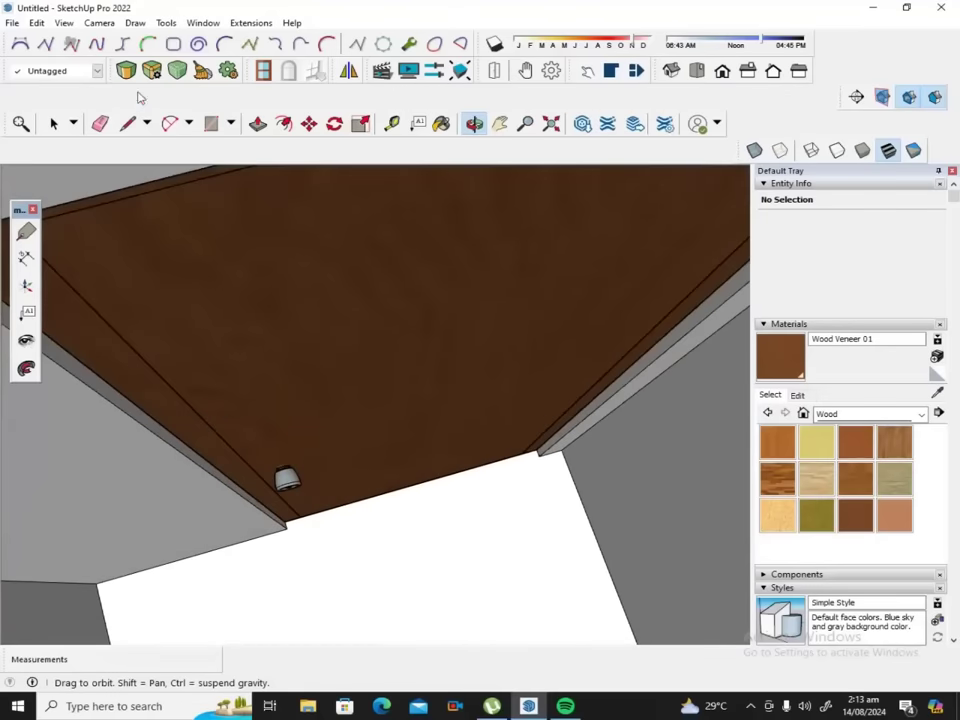
click(53, 123)
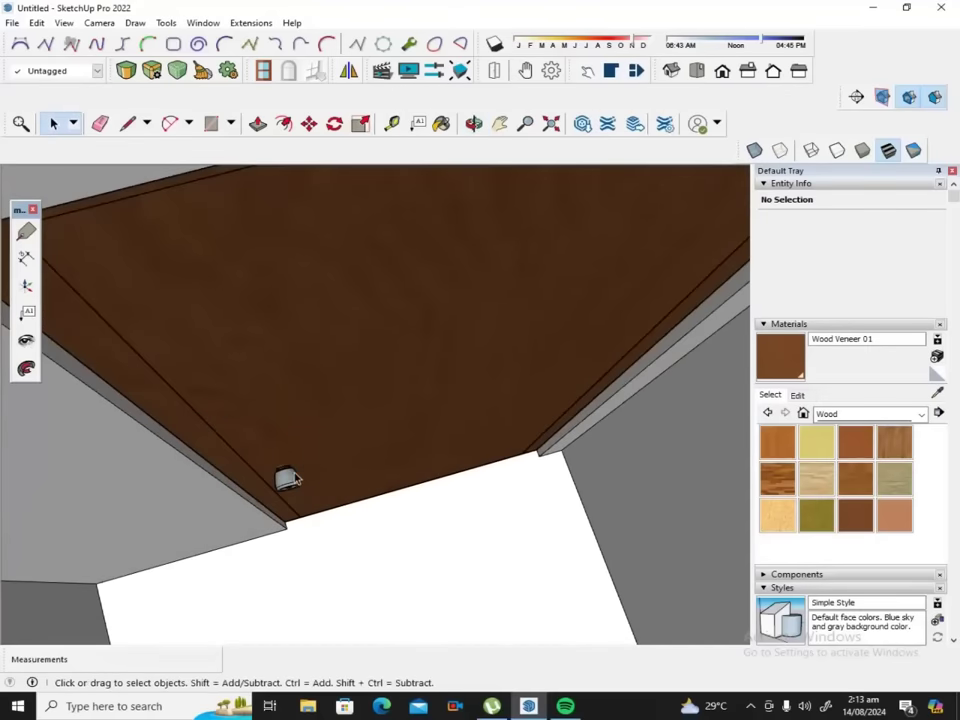
click(290, 484)
Open the door and knob components and select the knob's surfaces.
double_click(290, 484)
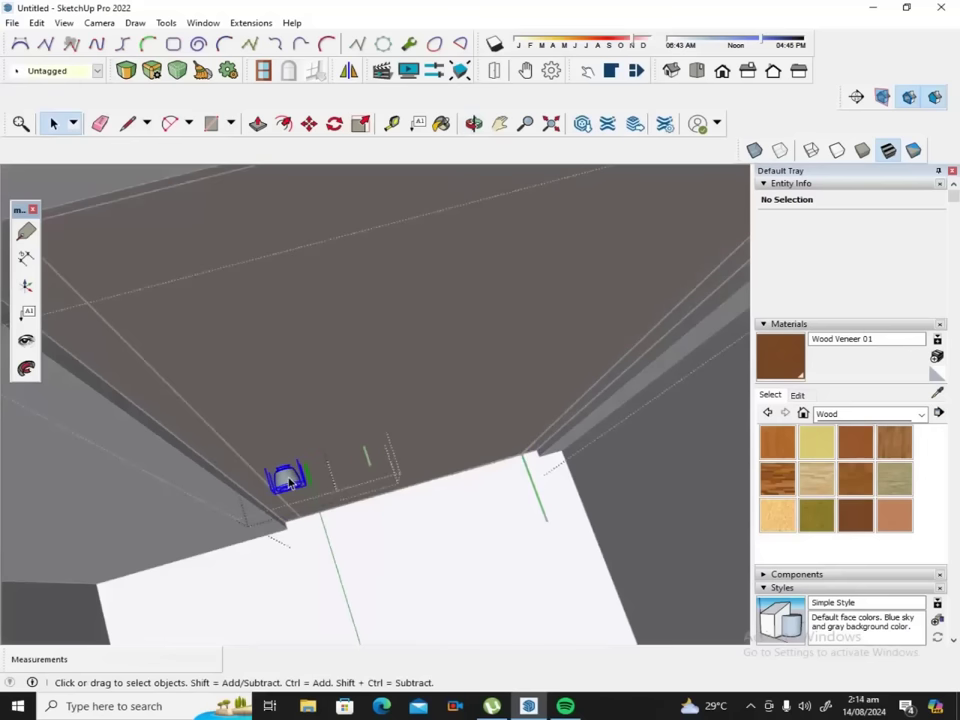
click(288, 483)
double_click(288, 483)
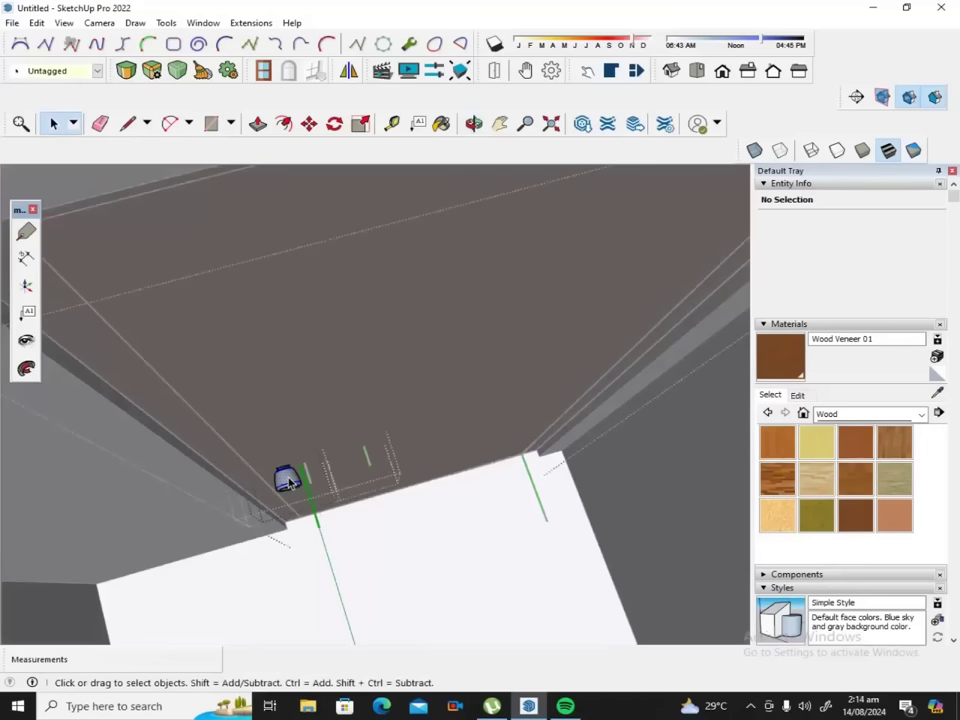
key(ctrl+a)
click(288, 483)
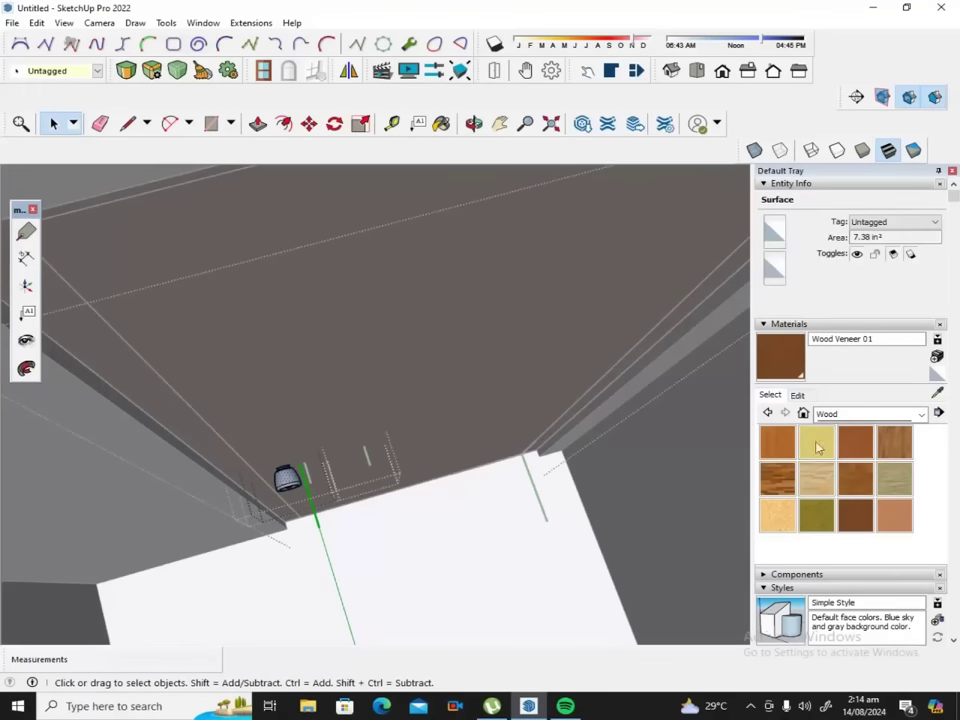
Paint the knob with Metal Corrugated Shiny from the Metal collection.
click(921, 414)
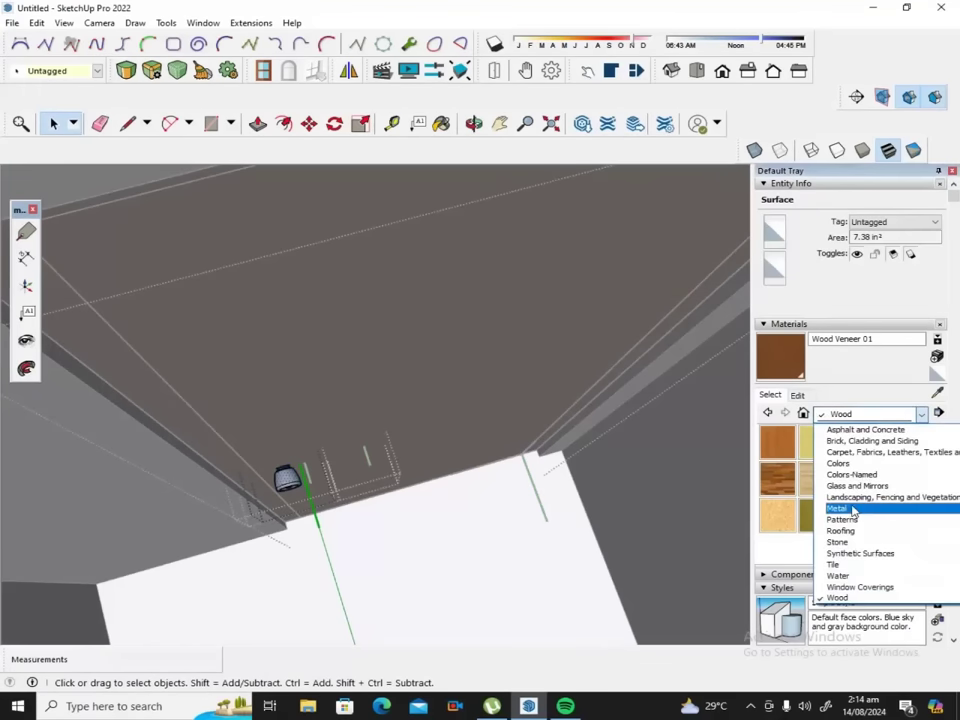
click(838, 508)
click(855, 441)
click(288, 478)
scroll(288, 472, up, 2)
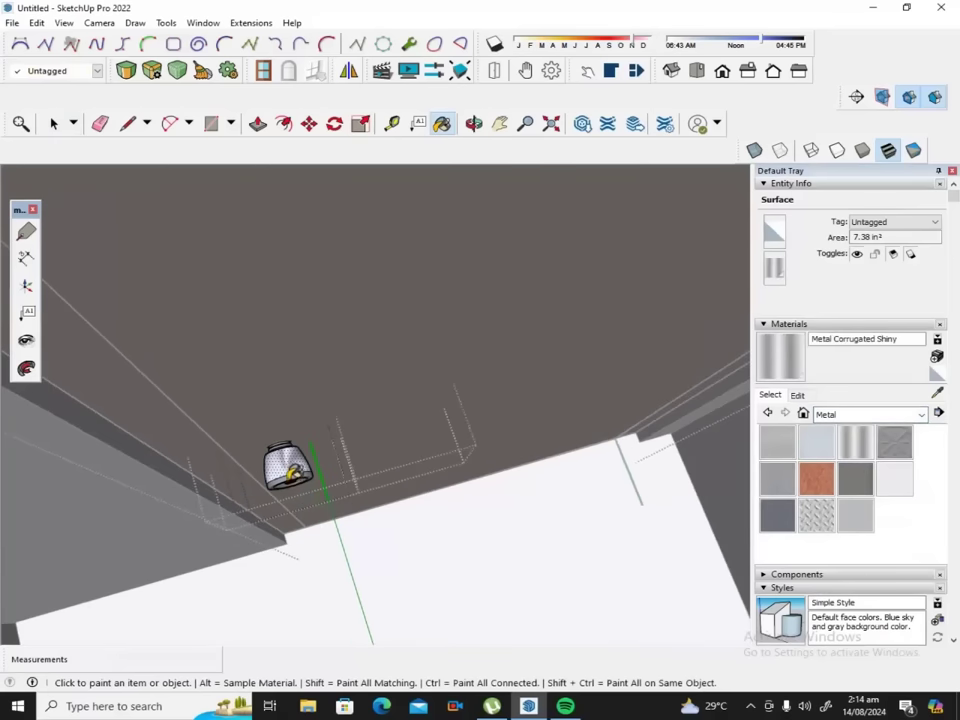
scroll(296, 472, up, 1)
scroll(300, 471, up, 1)
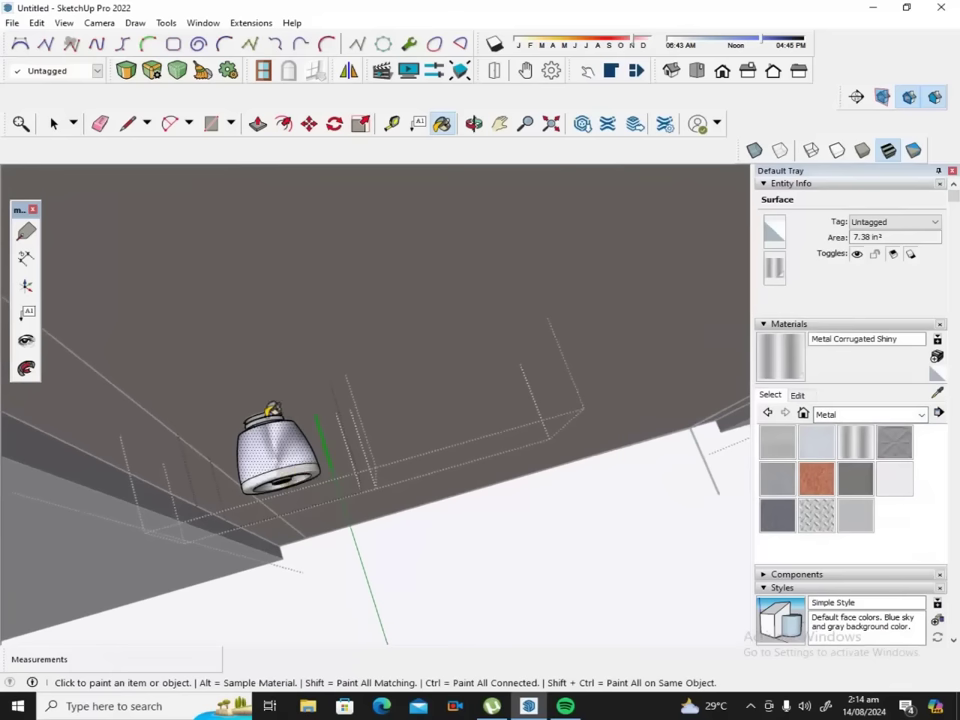
scroll(300, 439, down, 2)
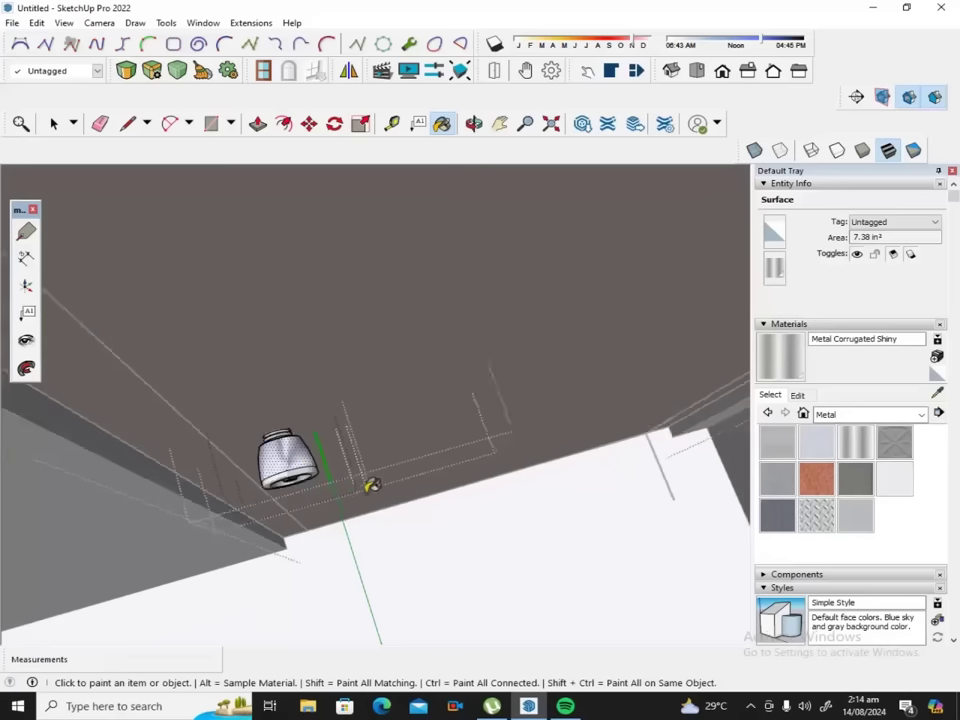
scroll(369, 482, down, 3)
scroll(381, 476, down, 3)
scroll(387, 470, down, 2)
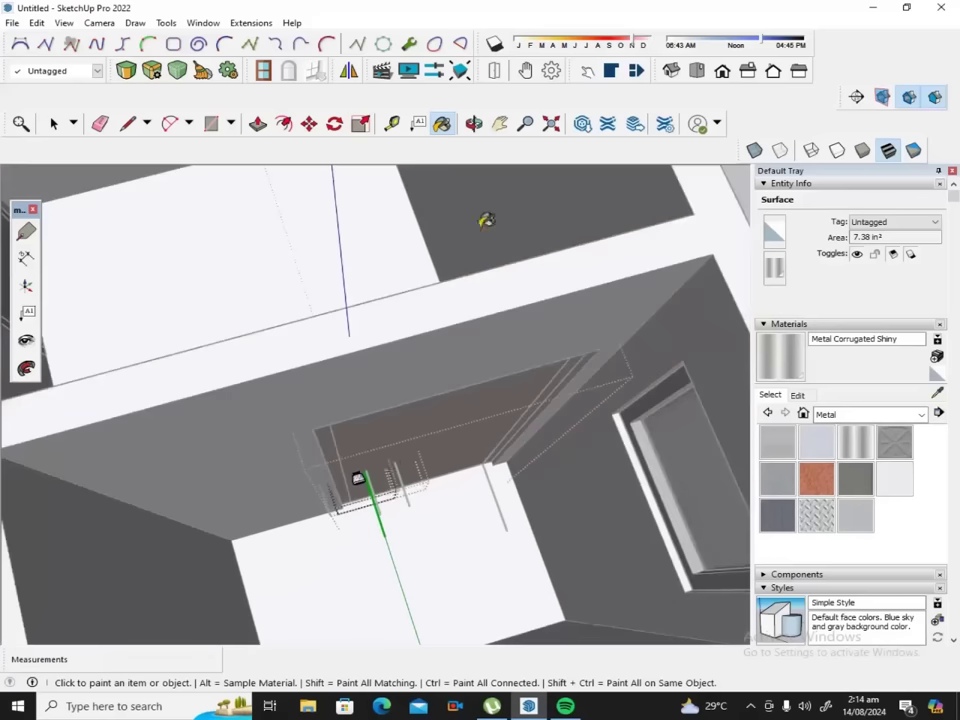
Orbit and zoom back out to view the whole room model.
click(474, 123)
mouse_move(321, 399)
mouse_down()
mouse_move(594, 467)
mouse_move(350, 462)
mouse_move(542, 379)
mouse_move(531, 386)
mouse_move(610, 387)
mouse_up()
mouse_move(273, 366)
mouse_down()
mouse_move(368, 486)
mouse_move(435, 471)
mouse_move(424, 463)
mouse_up()
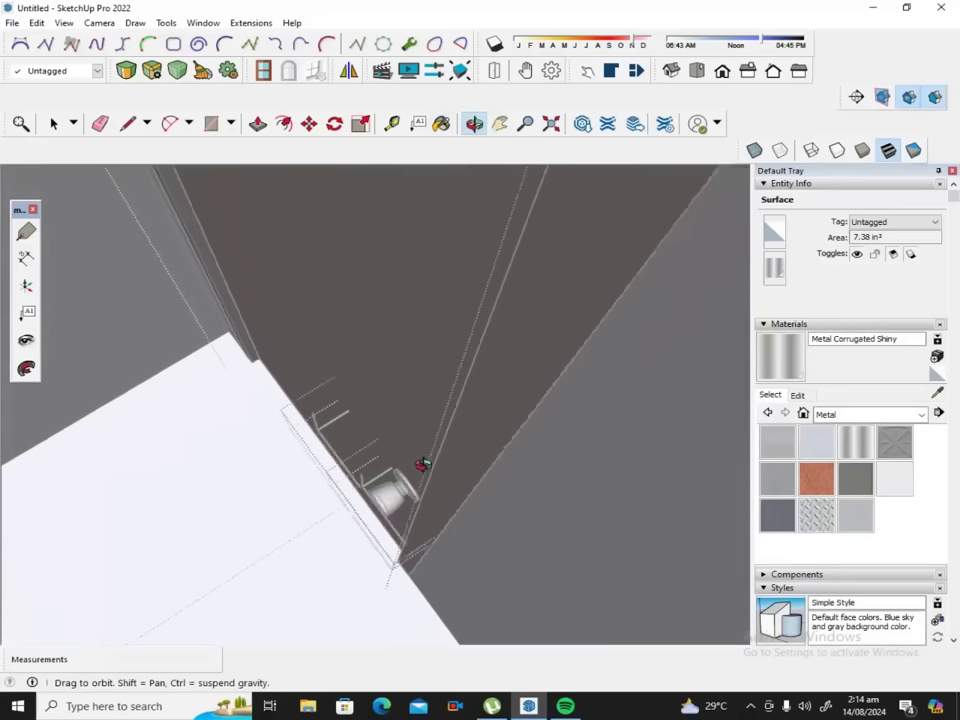
scroll(403, 454, down, 2)
scroll(404, 454, down, 3)
scroll(403, 454, down, 3)
scroll(403, 454, down, 2)
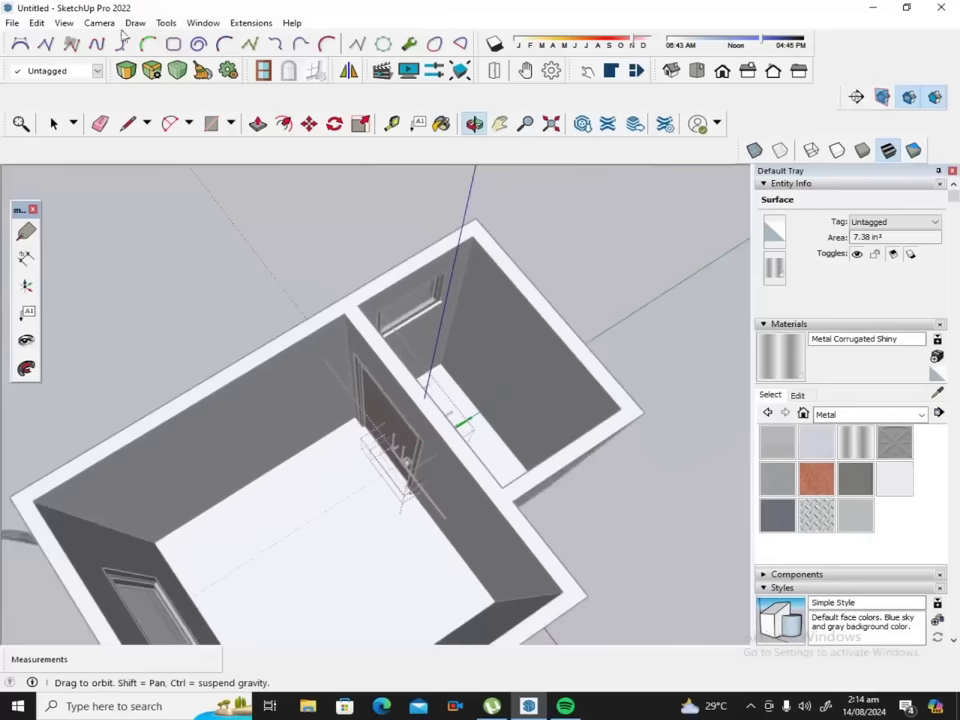
click(54, 123)
Leave the knob editing, orbit to a frontal view and select the main room's floor.
click(107, 210)
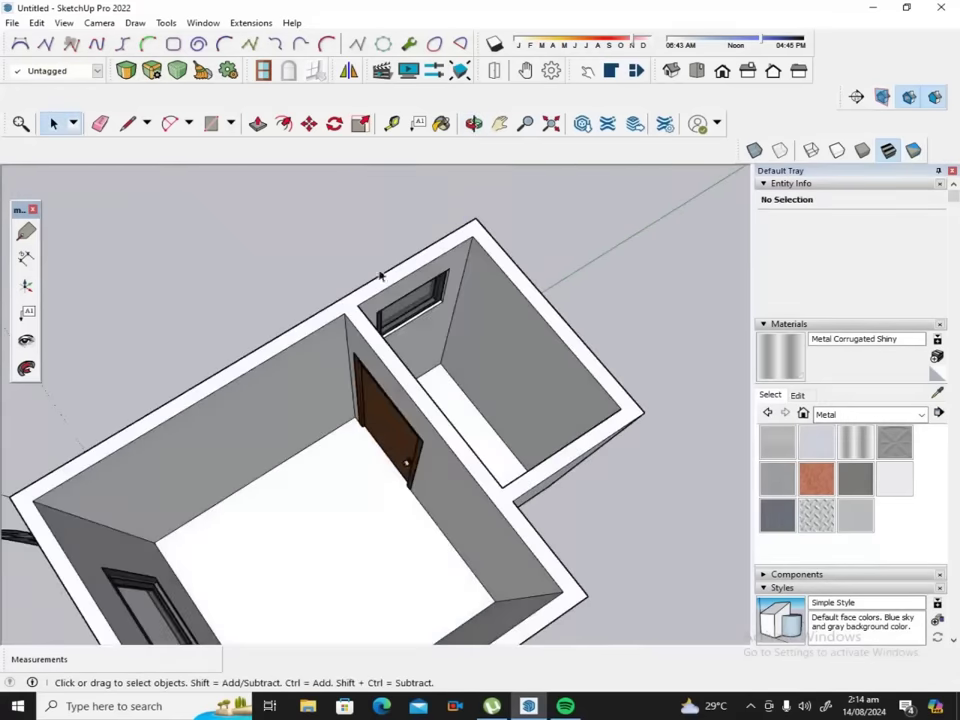
click(474, 123)
mouse_move(386, 336)
mouse_down()
mouse_move(392, 274)
mouse_move(421, 200)
mouse_up()
mouse_move(441, 300)
mouse_down()
mouse_move(484, 347)
mouse_move(300, 392)
mouse_move(272, 561)
mouse_move(382, 563)
mouse_up()
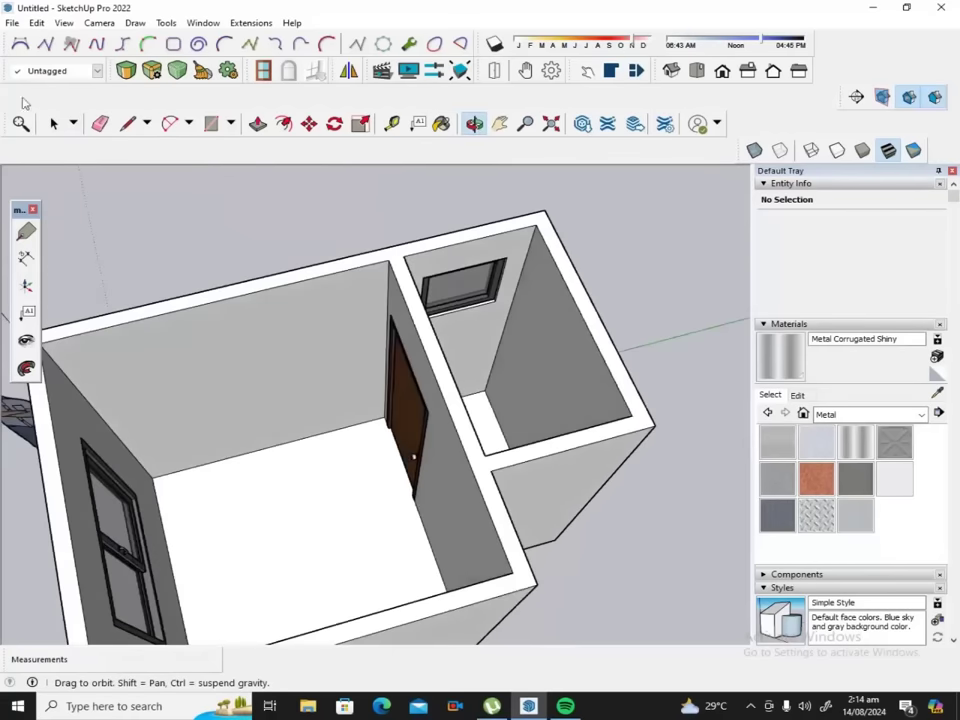
click(54, 123)
click(266, 518)
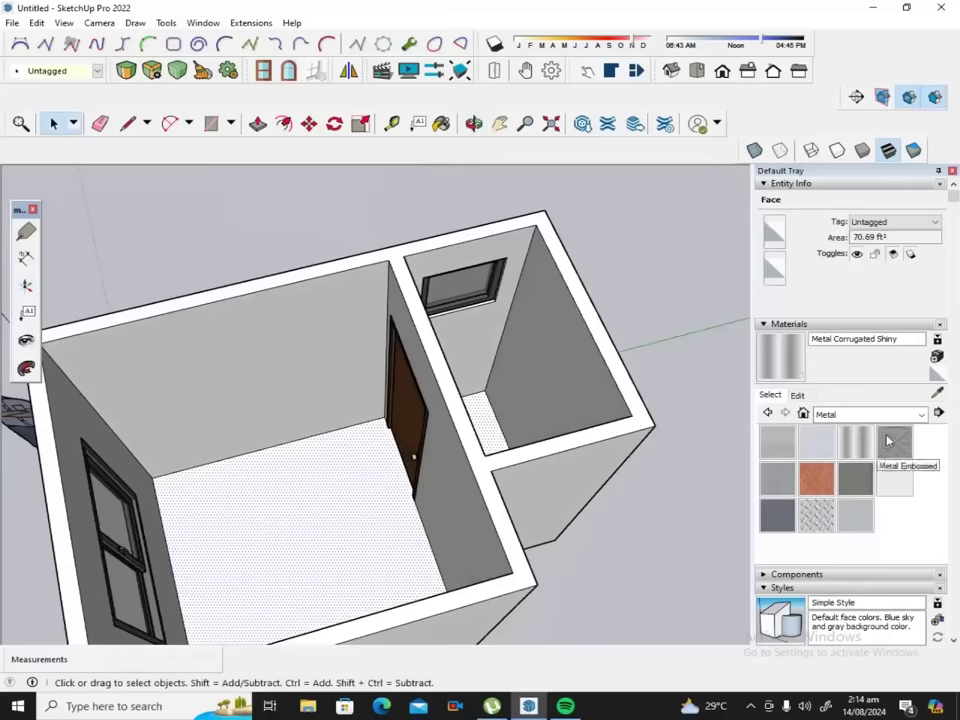
Cover the main room's floor with Tile Ceramic Natural from the Tile collection.
click(923, 420)
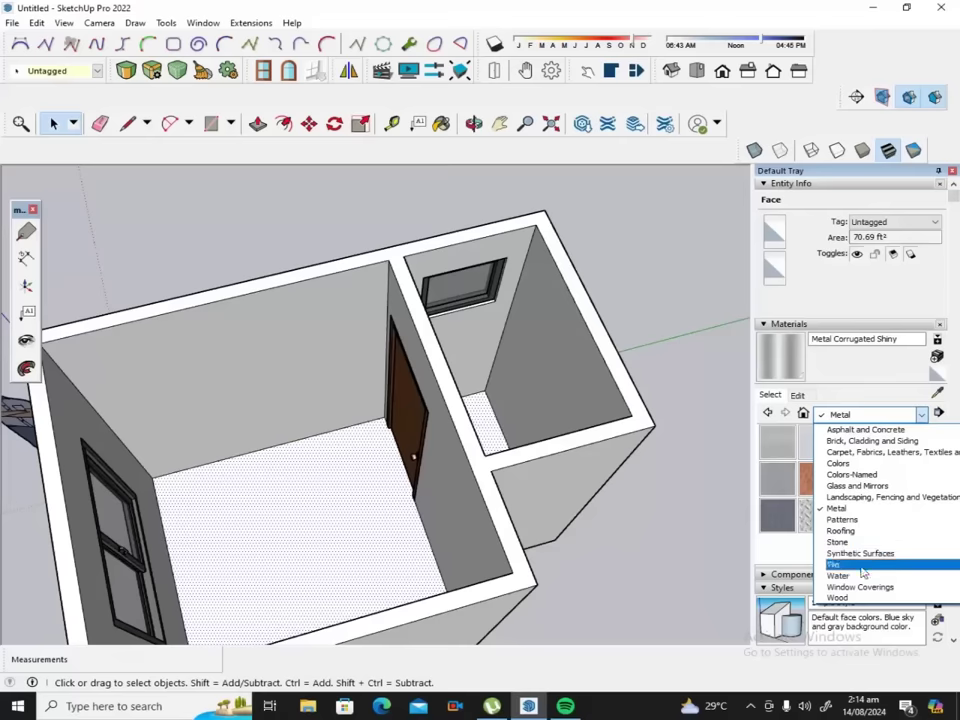
click(856, 566)
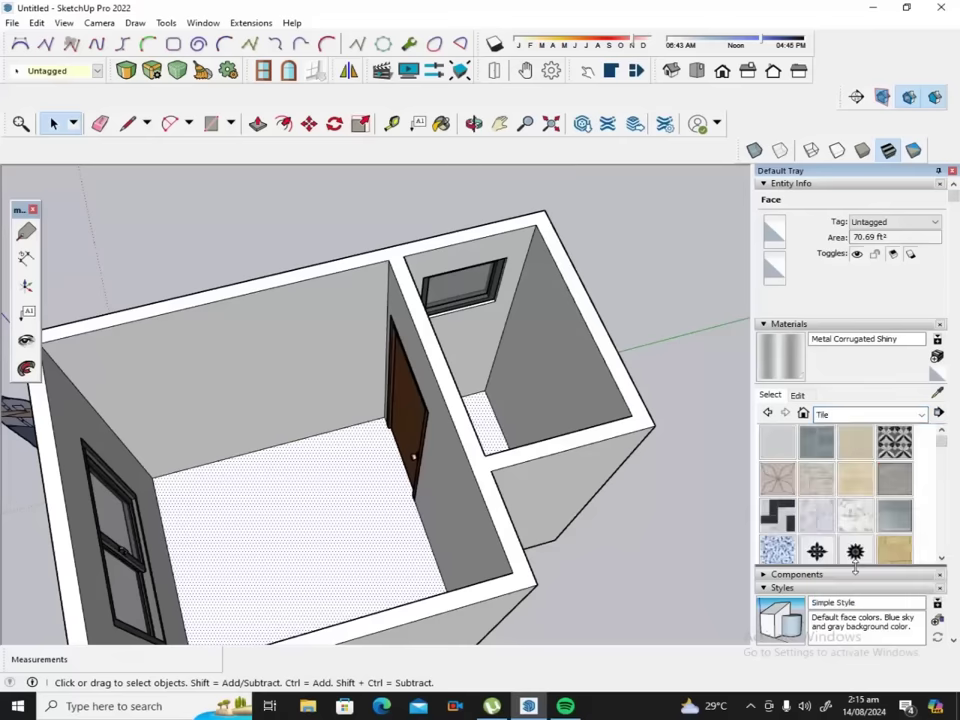
scroll(828, 513, down, 3)
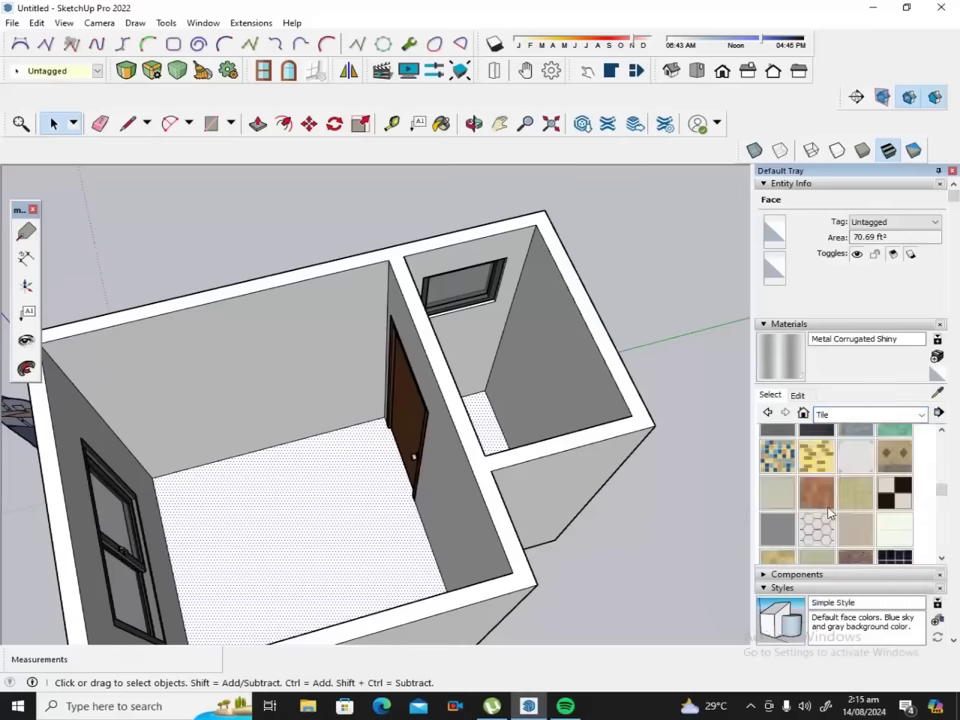
scroll(828, 513, down, 2)
scroll(828, 513, down, 2)
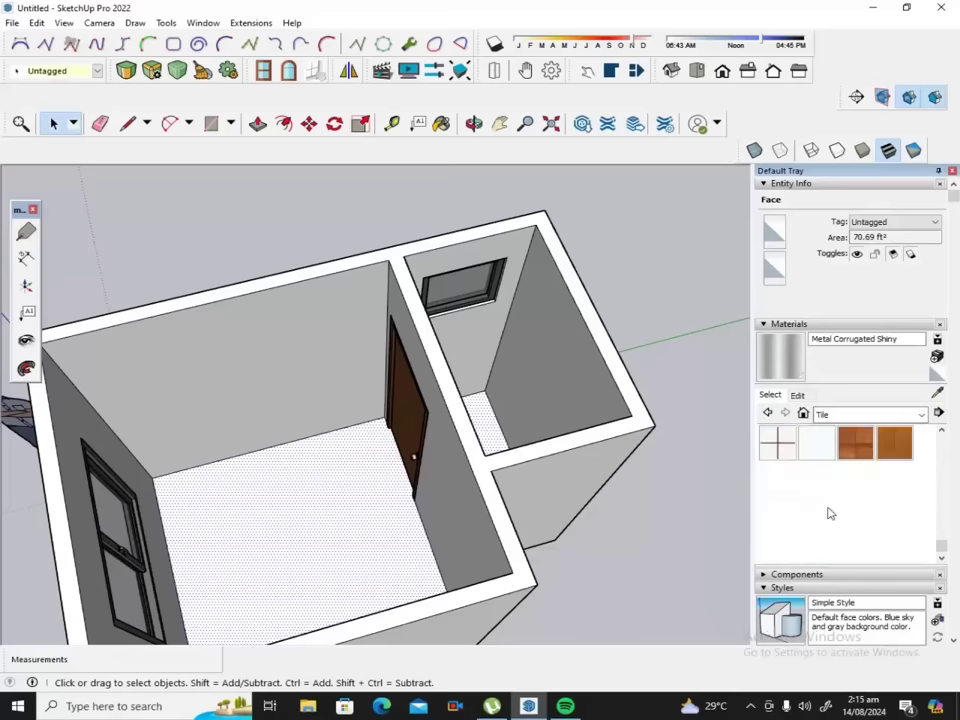
scroll(828, 513, up, 2)
scroll(828, 513, up, 2)
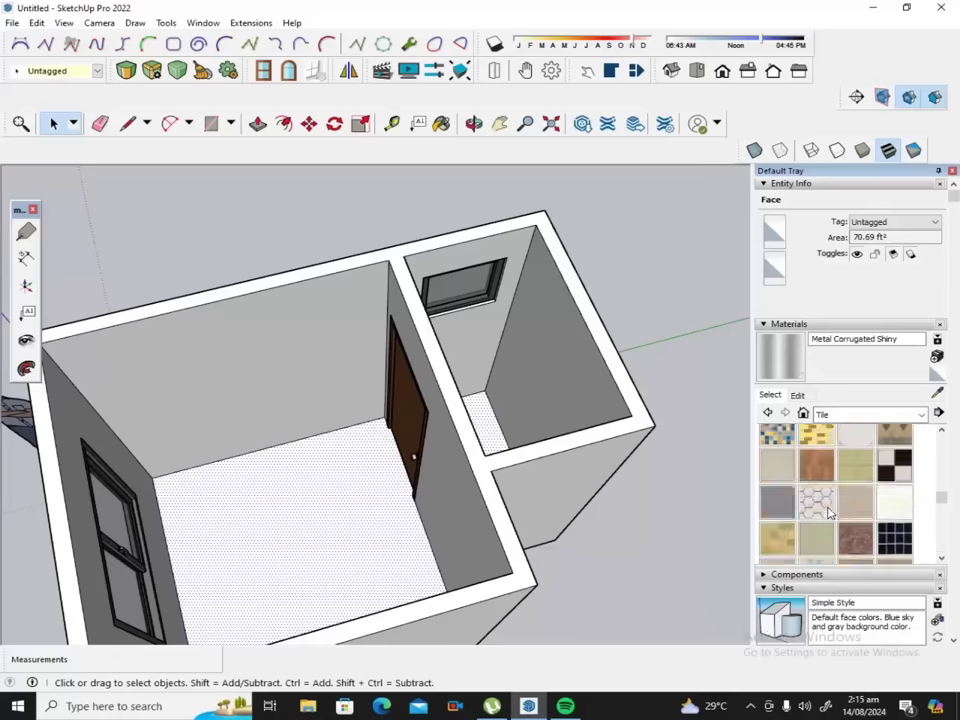
click(855, 548)
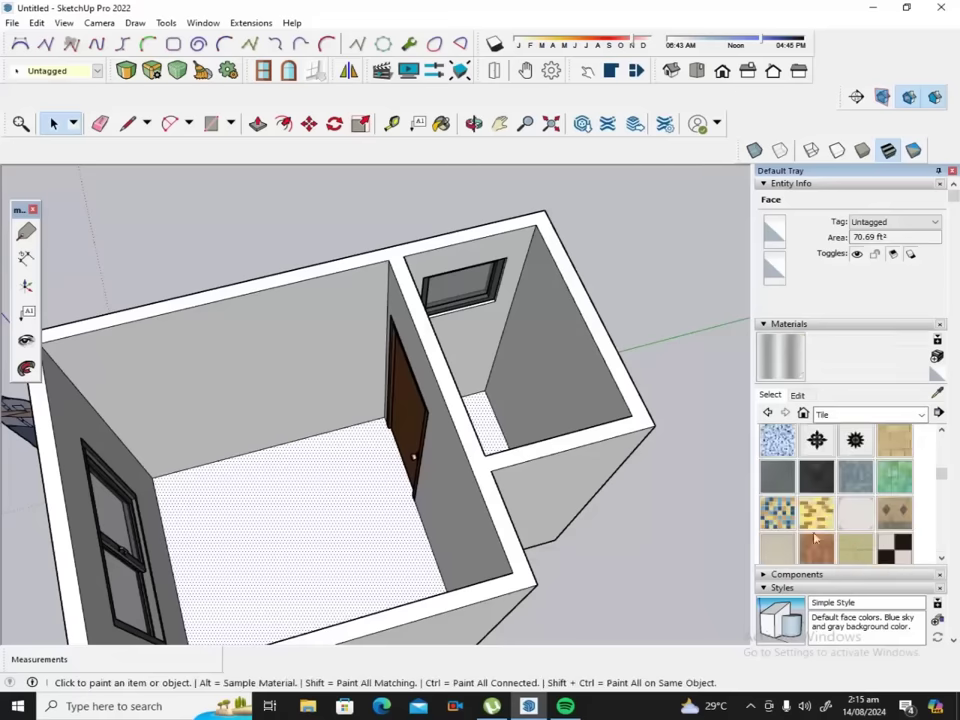
click(369, 522)
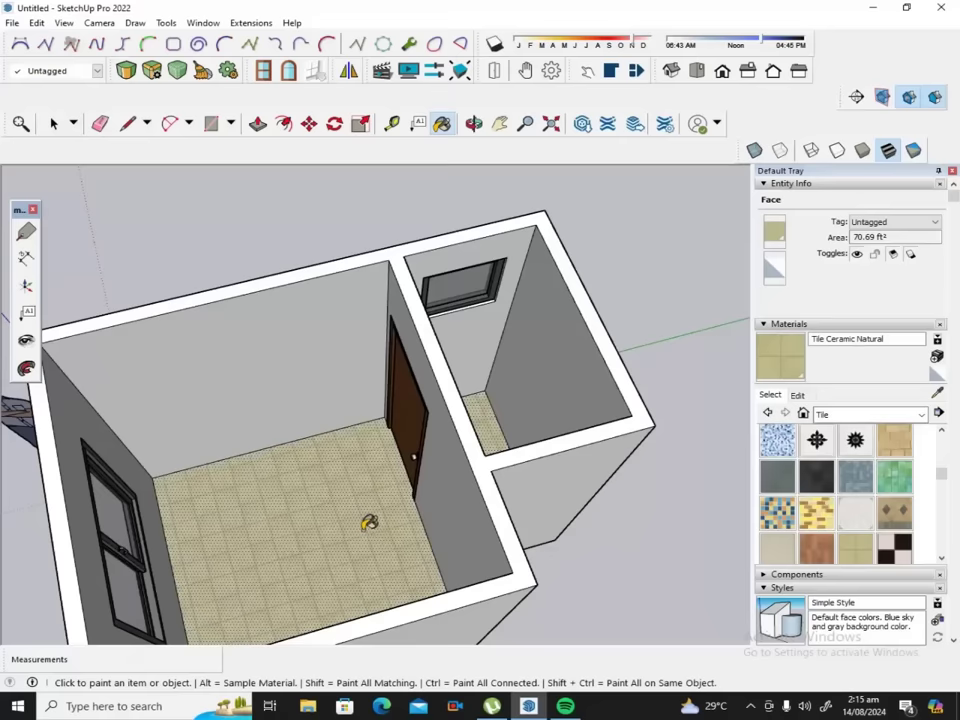
click(474, 124)
mouse_move(456, 471)
mouse_down()
mouse_move(482, 336)
mouse_move(486, 382)
mouse_move(594, 465)
mouse_move(407, 615)
mouse_move(336, 621)
mouse_move(290, 590)
mouse_move(471, 534)
mouse_move(501, 399)
mouse_up()
scroll(501, 390, down, 3)
scroll(446, 388, down, 3)
scroll(374, 430, down, 2)
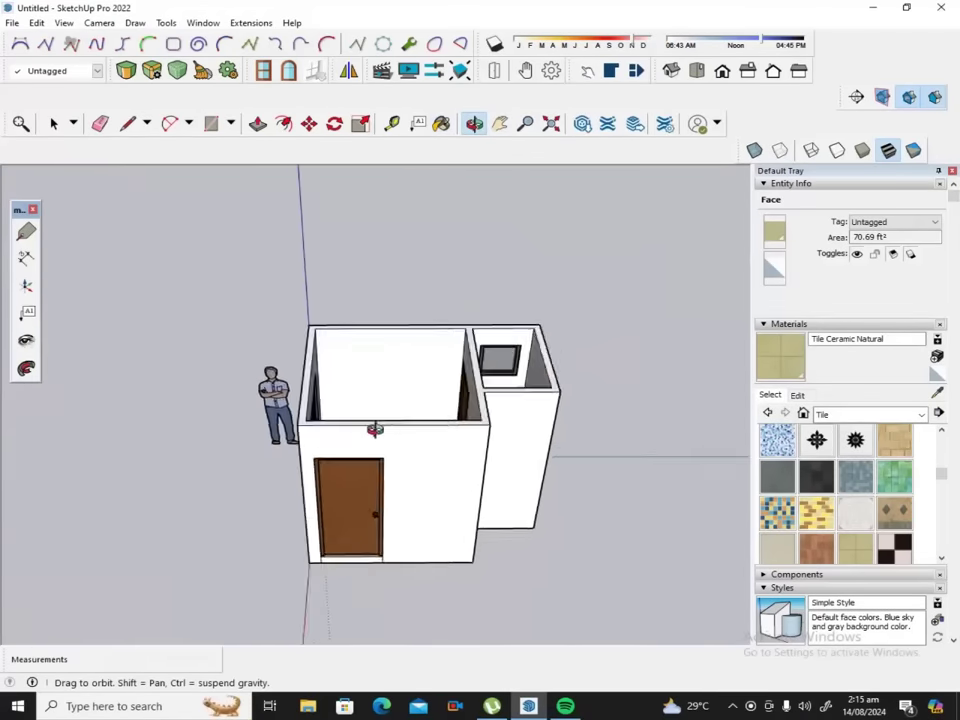
drag(374, 428, 456, 388)
mouse_move(381, 446)
mouse_down()
mouse_move(403, 400)
mouse_move(420, 403)
mouse_up()
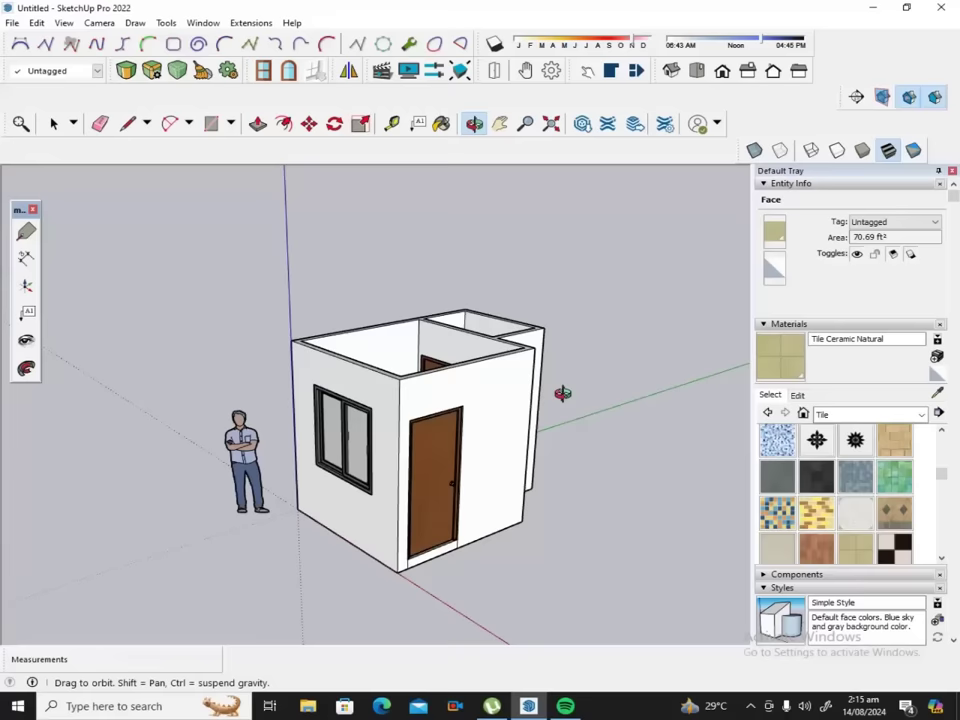
drag(514, 400, 440, 476)
mouse_move(497, 460)
mouse_down()
mouse_move(362, 386)
mouse_move(279, 418)
mouse_up()
mouse_move(406, 414)
mouse_down()
mouse_move(426, 469)
mouse_move(454, 417)
mouse_up()
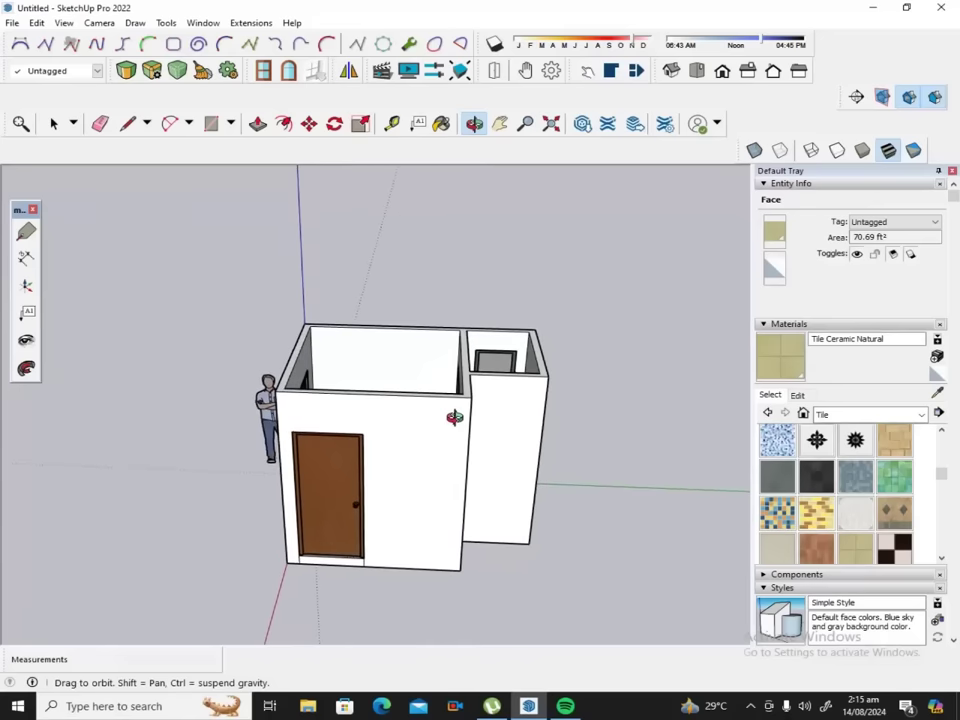
click(53, 123)
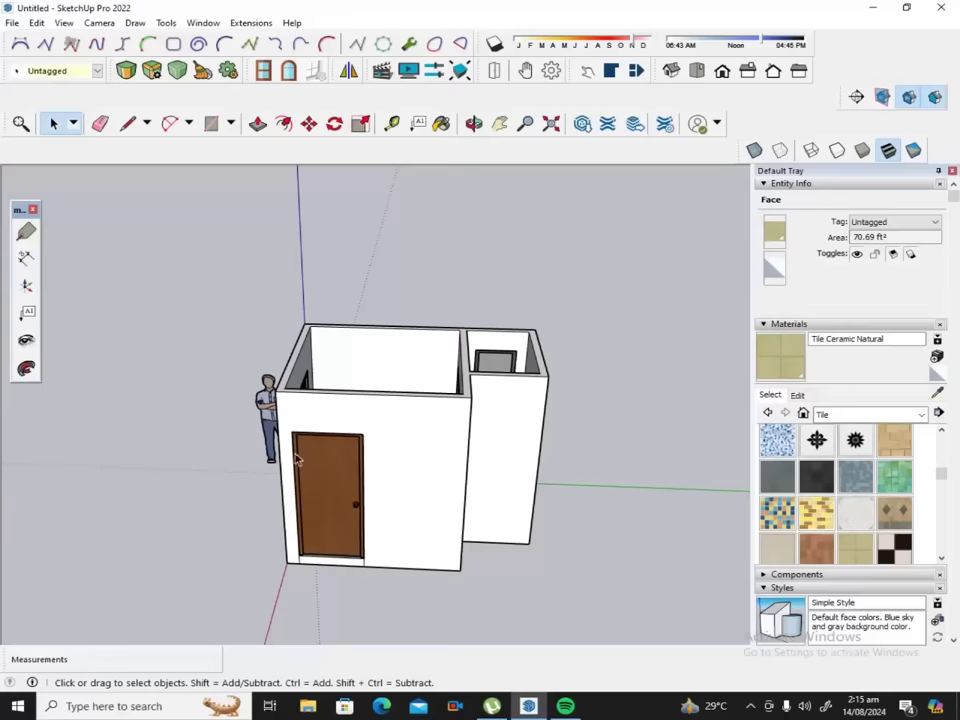
Select the front door panel and frame, restarting after a stray wall face was picked.
click(335, 463)
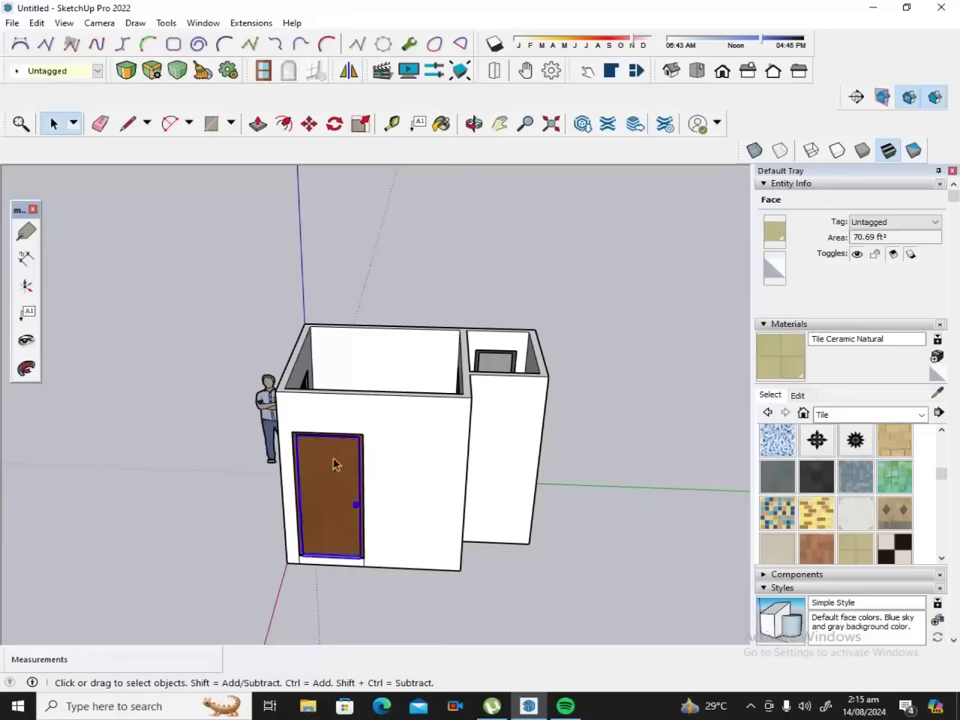
scroll(330, 450, up, 2)
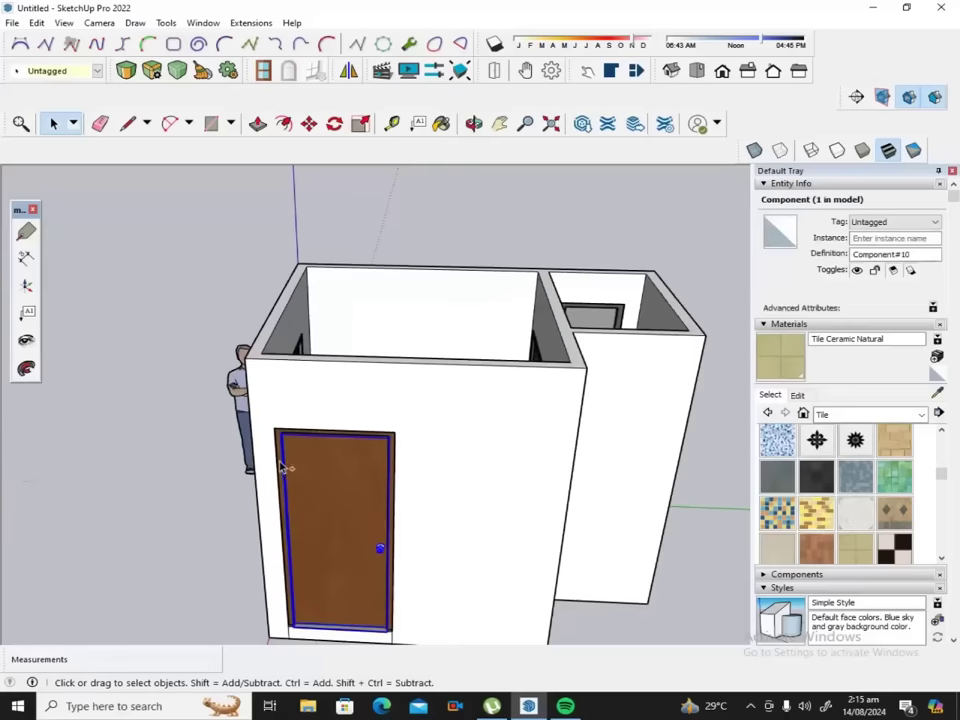
ctrl+click(297, 446)
scroll(311, 407, up, 2)
scroll(311, 407, up, 1)
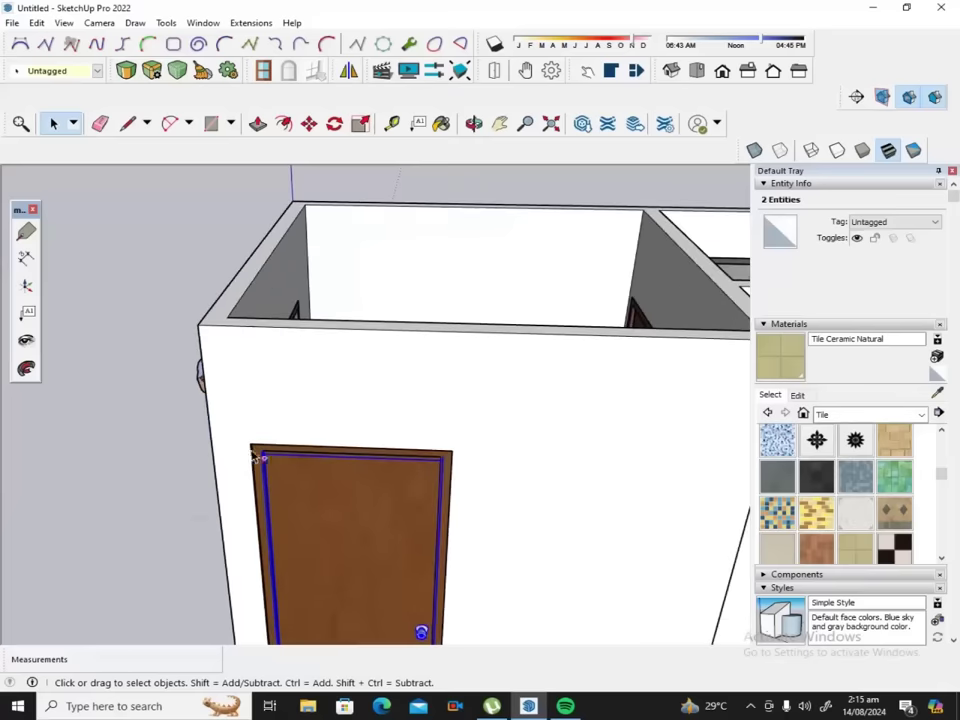
ctrl+click(250, 446)
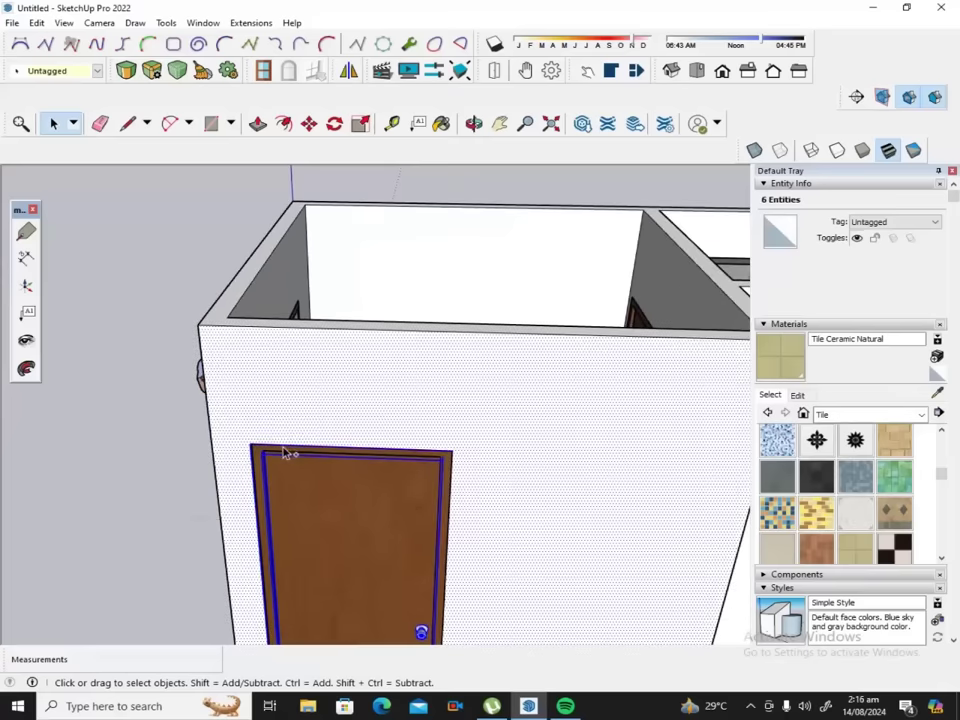
click(127, 425)
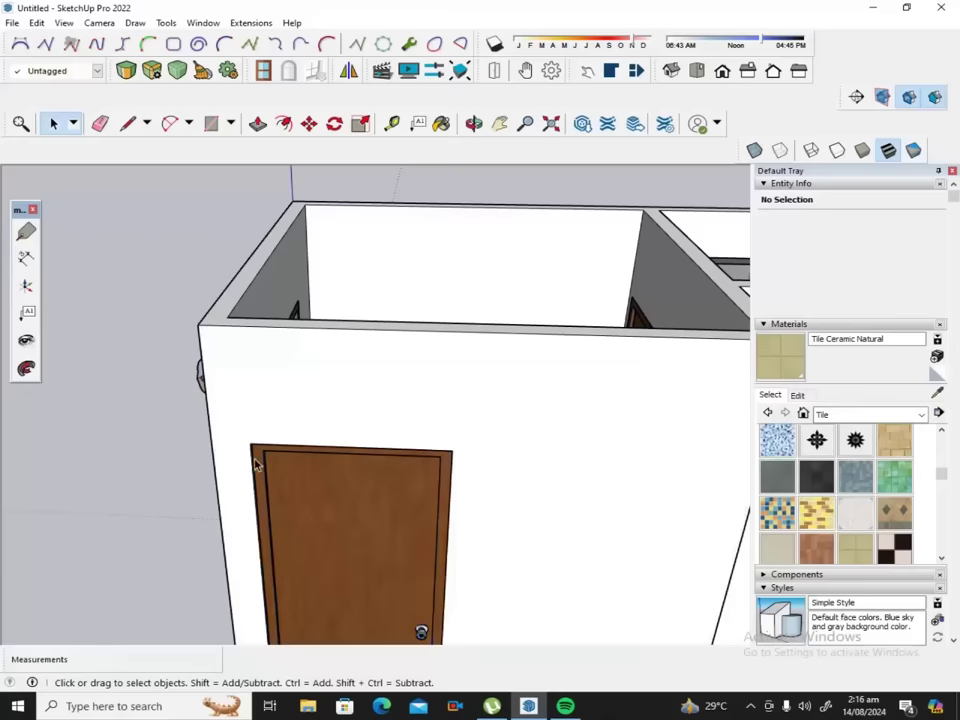
click(286, 481)
ctrl+click(288, 483)
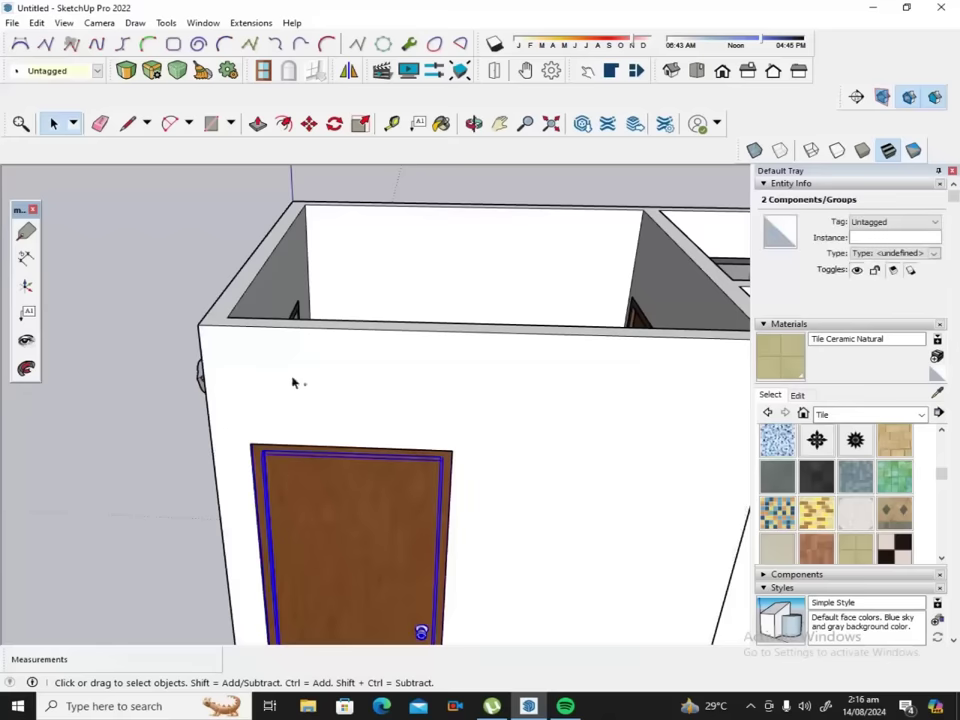
Add the side window frame, its right sash and the interior door to the selection.
click(474, 123)
mouse_move(343, 360)
mouse_down()
mouse_move(349, 407)
mouse_move(563, 412)
mouse_up()
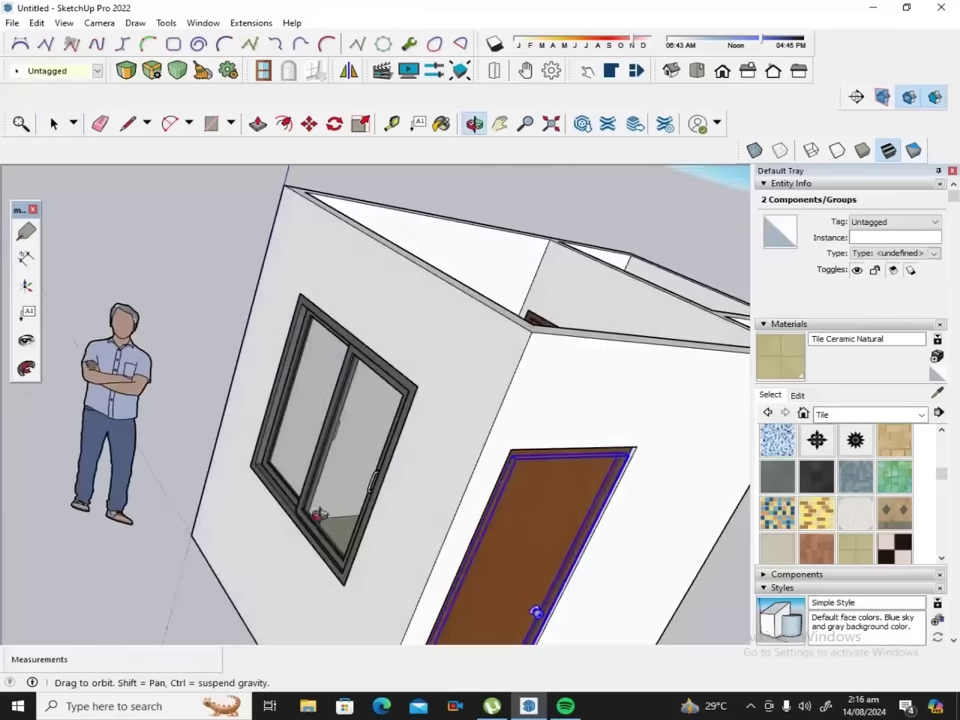
drag(321, 497, 345, 412)
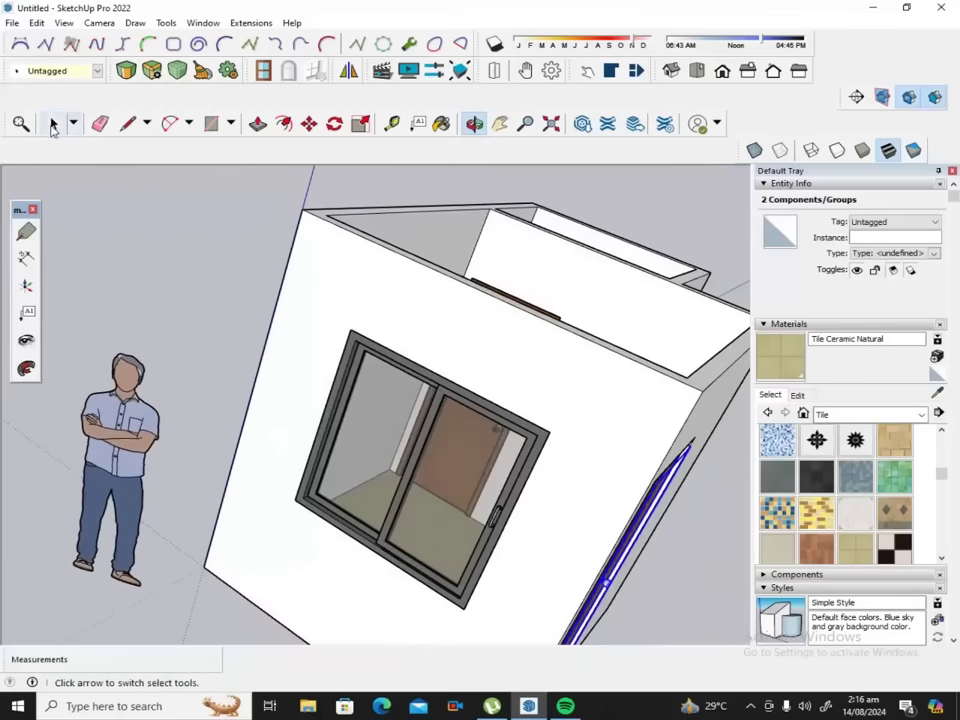
click(53, 123)
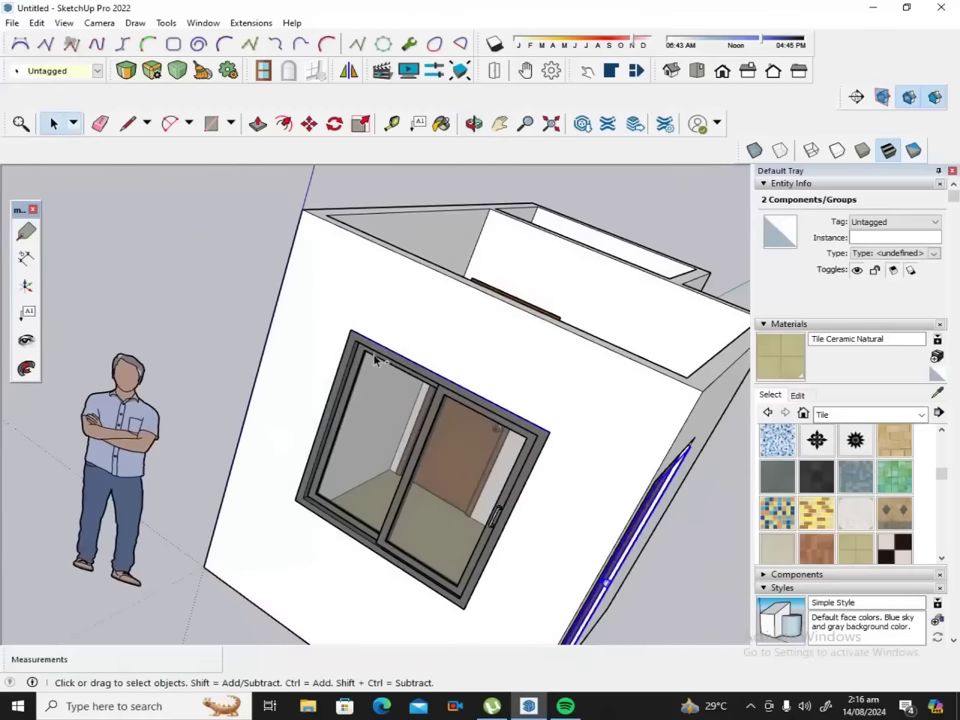
ctrl+click(363, 392)
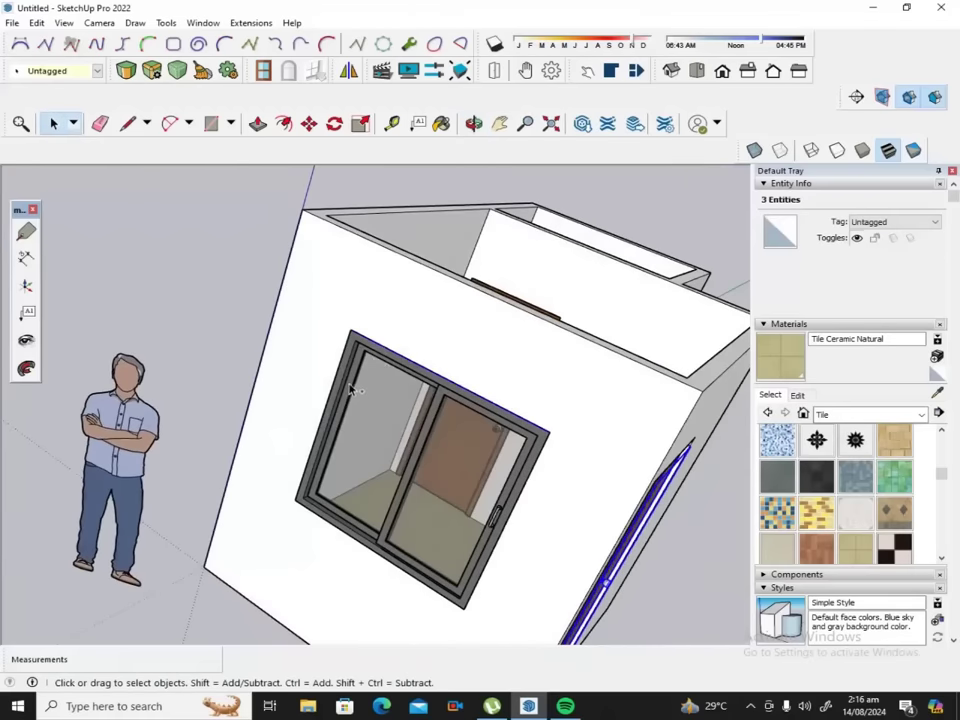
ctrl+click(425, 455)
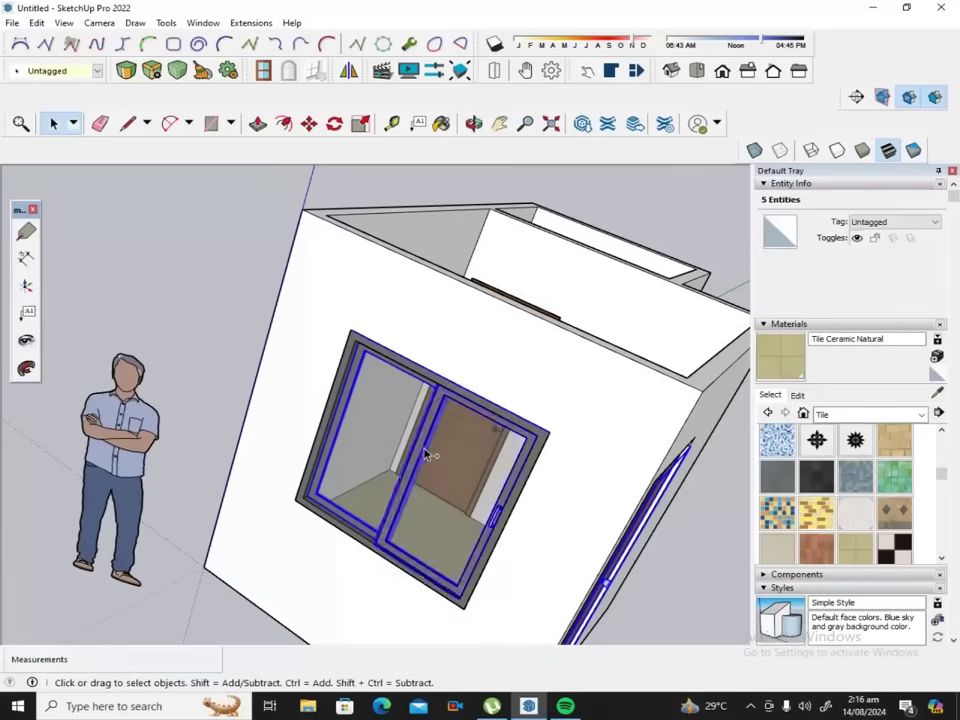
click(476, 130)
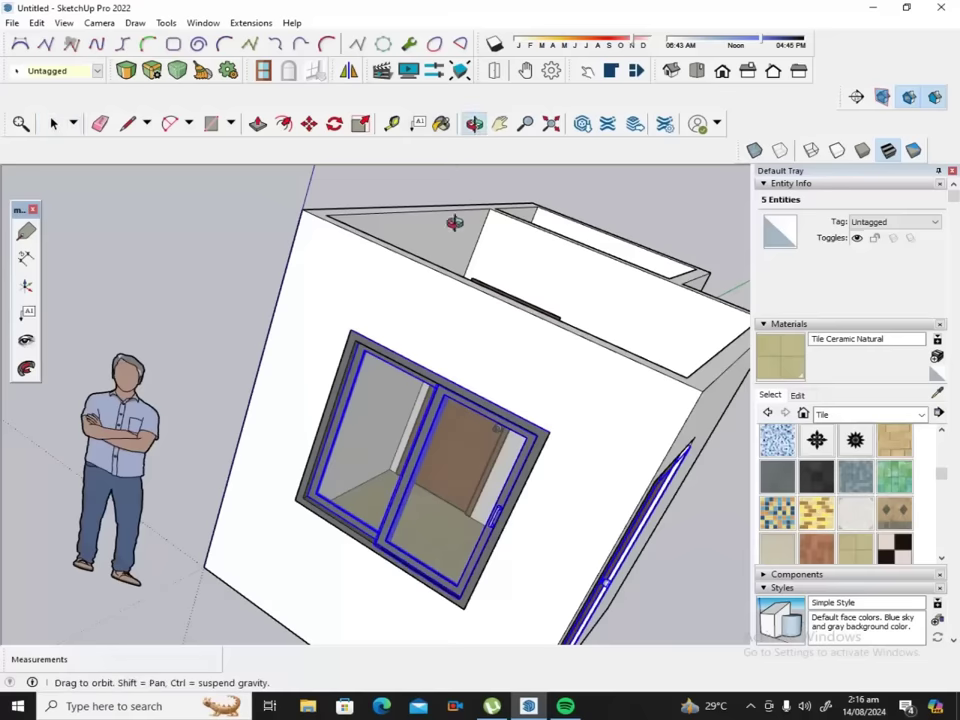
drag(333, 188, 456, 228)
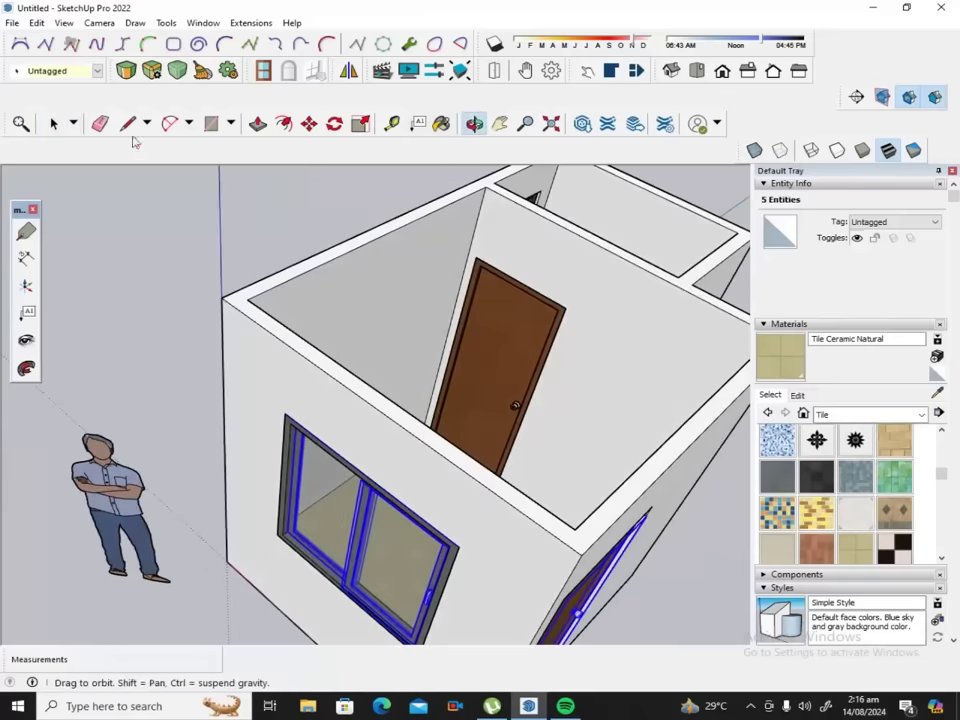
click(54, 123)
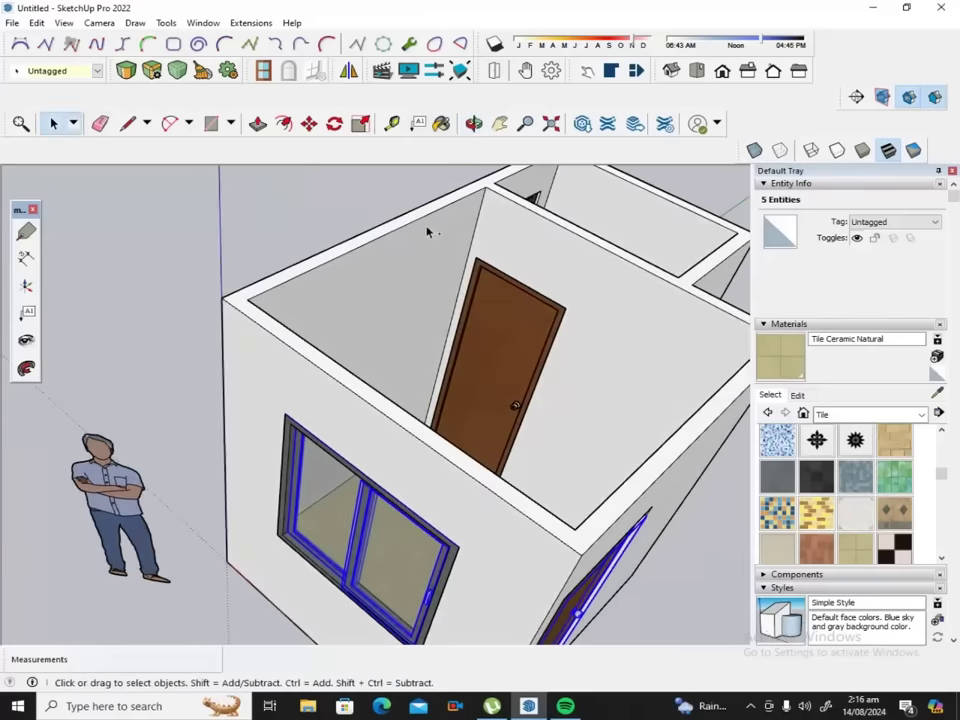
ctrl+click(480, 276)
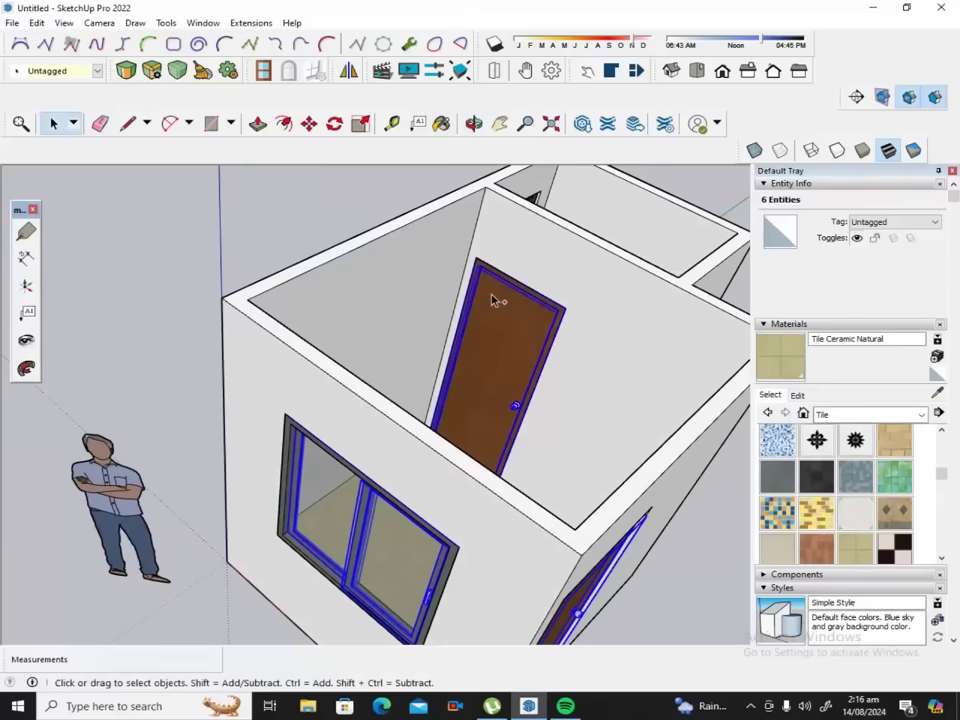
Add the small window's glass, middle part and frame to the selection.
click(474, 123)
mouse_move(317, 338)
mouse_down()
mouse_move(388, 465)
mouse_move(429, 384)
mouse_move(313, 403)
mouse_move(347, 349)
mouse_move(337, 407)
mouse_up()
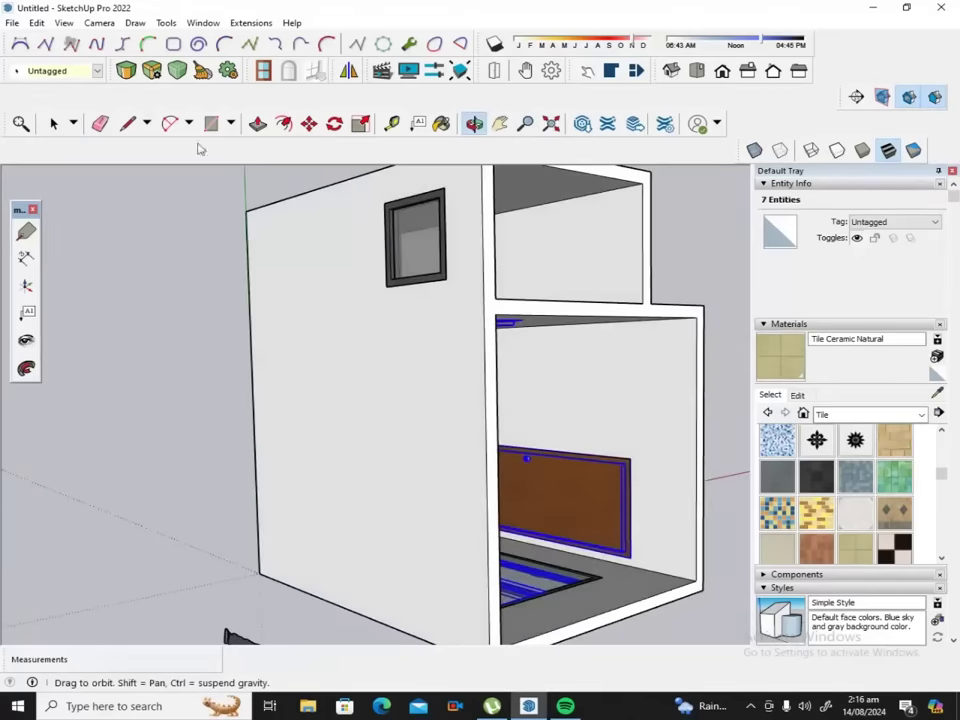
click(56, 124)
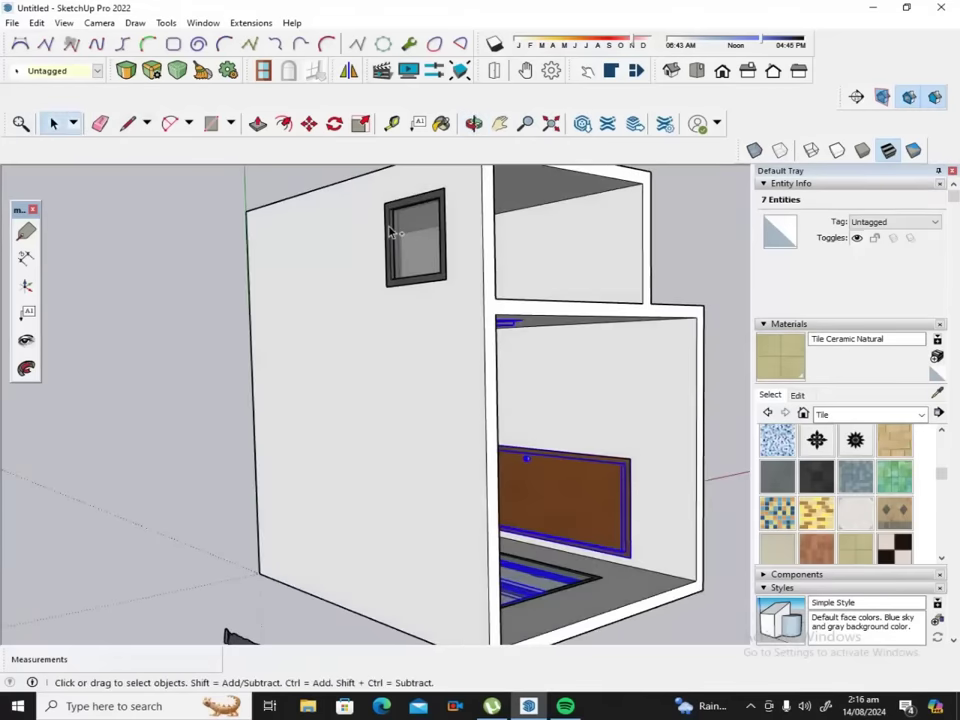
shift+click(393, 233)
shift+click(421, 251)
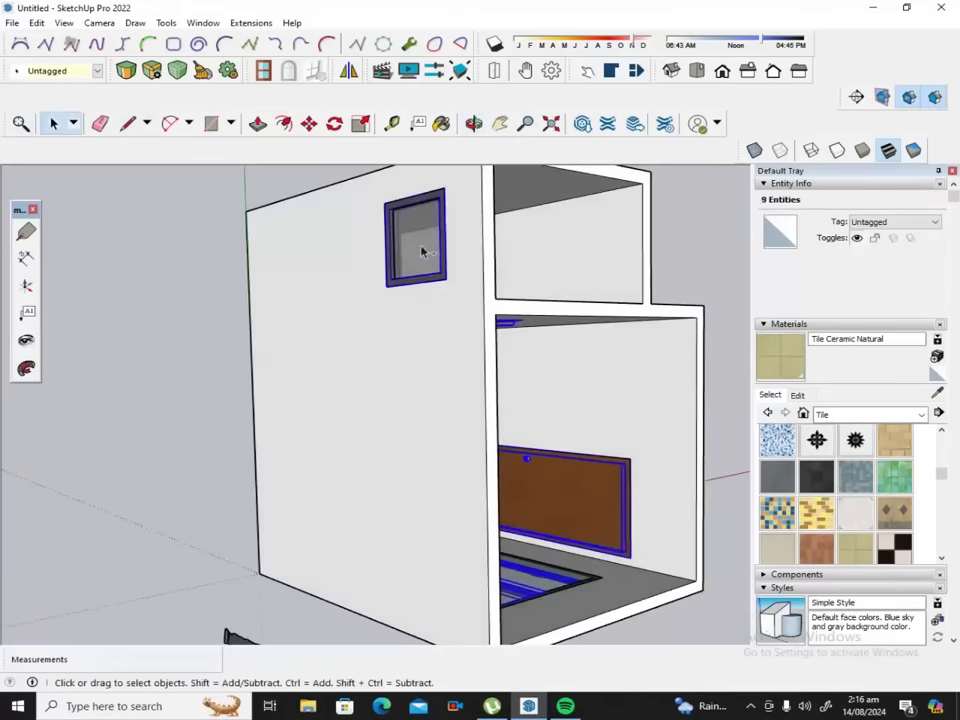
shift+click(442, 296)
View the room from above and right-click the combined door-and-window selection.
scroll(410, 278, down, 2)
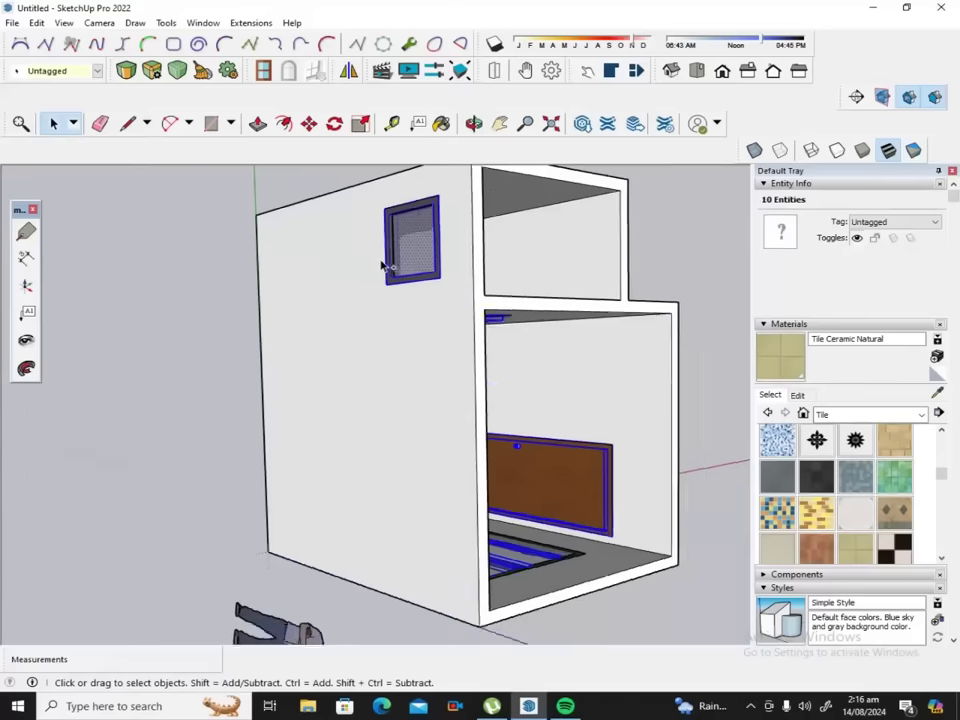
scroll(386, 264, down, 2)
scroll(380, 262, down, 2)
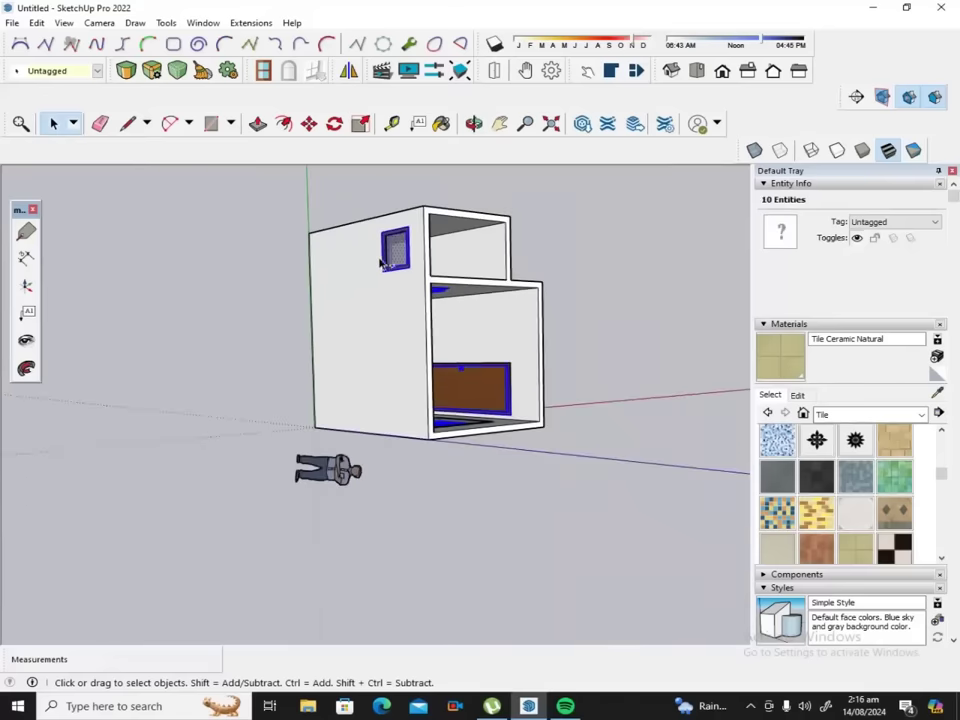
click(474, 123)
mouse_move(527, 231)
mouse_down()
mouse_move(413, 213)
mouse_move(510, 283)
mouse_move(491, 314)
mouse_up()
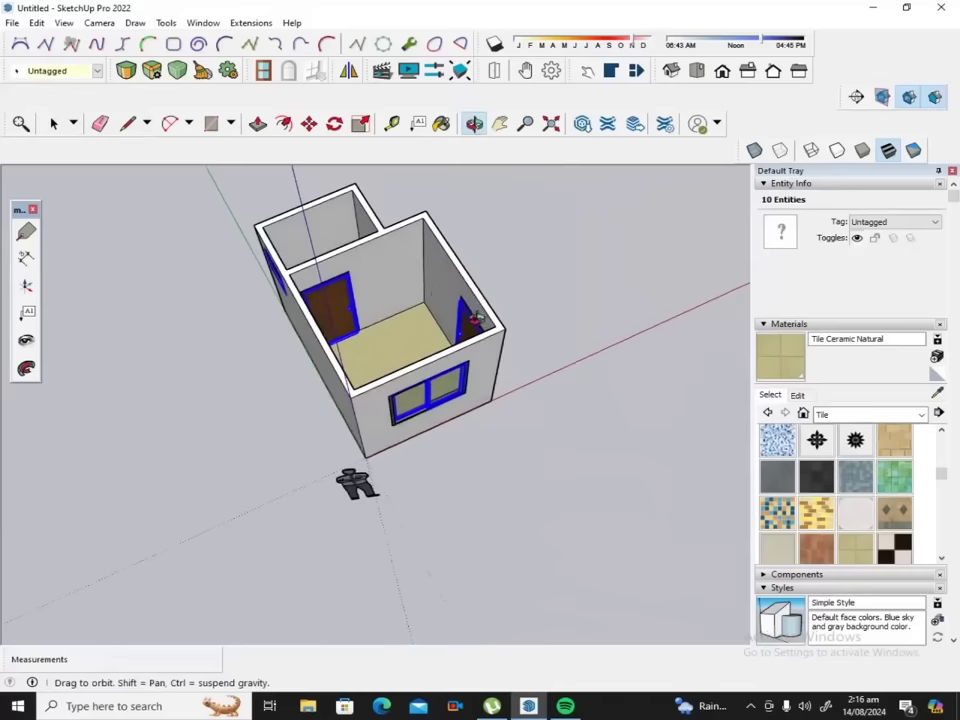
click(57, 125)
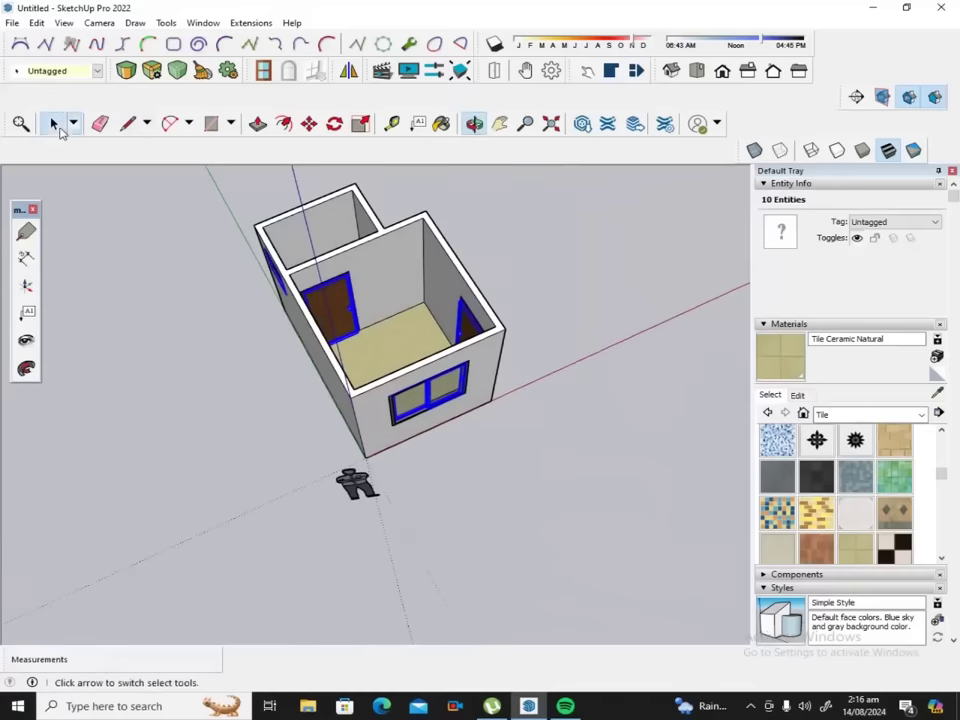
right_click(325, 305)
Make the selected doors and windows into one group.
click(407, 438)
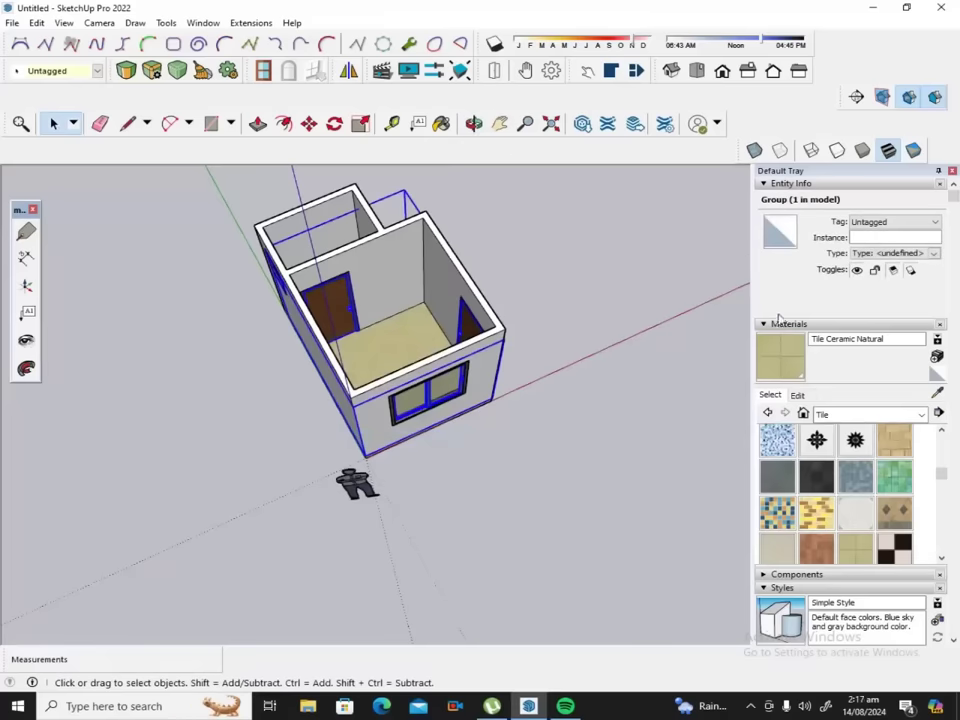
scroll(895, 460, down, 3)
scroll(939, 521, down, 5)
scroll(939, 521, down, 5)
scroll(939, 521, down, 5)
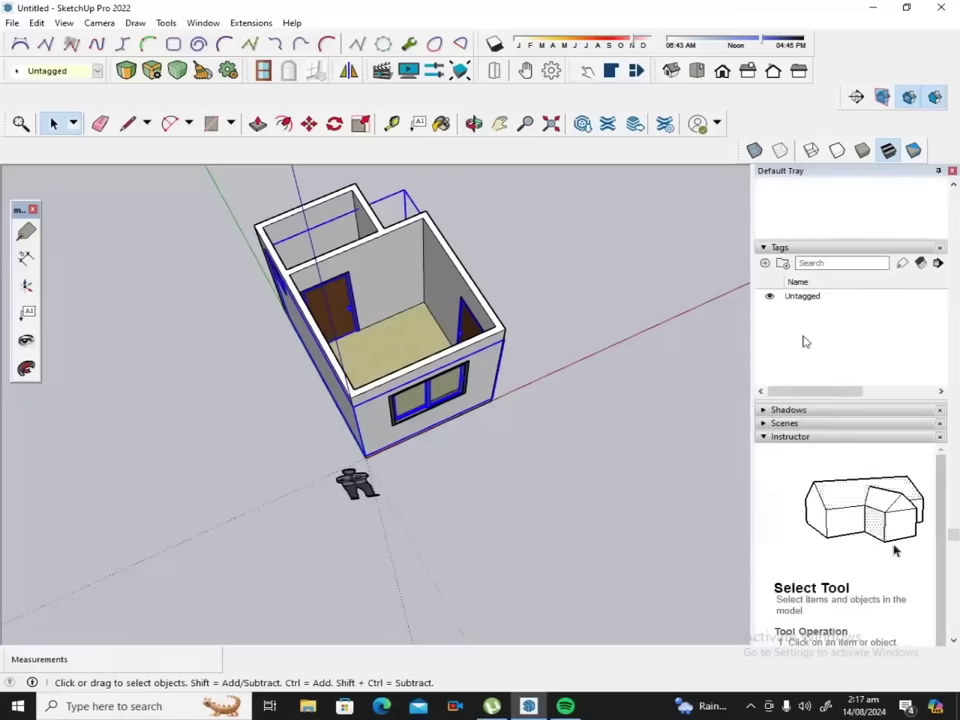
Add a new tag named 'door and windows' in the Tags panel.
click(766, 263)
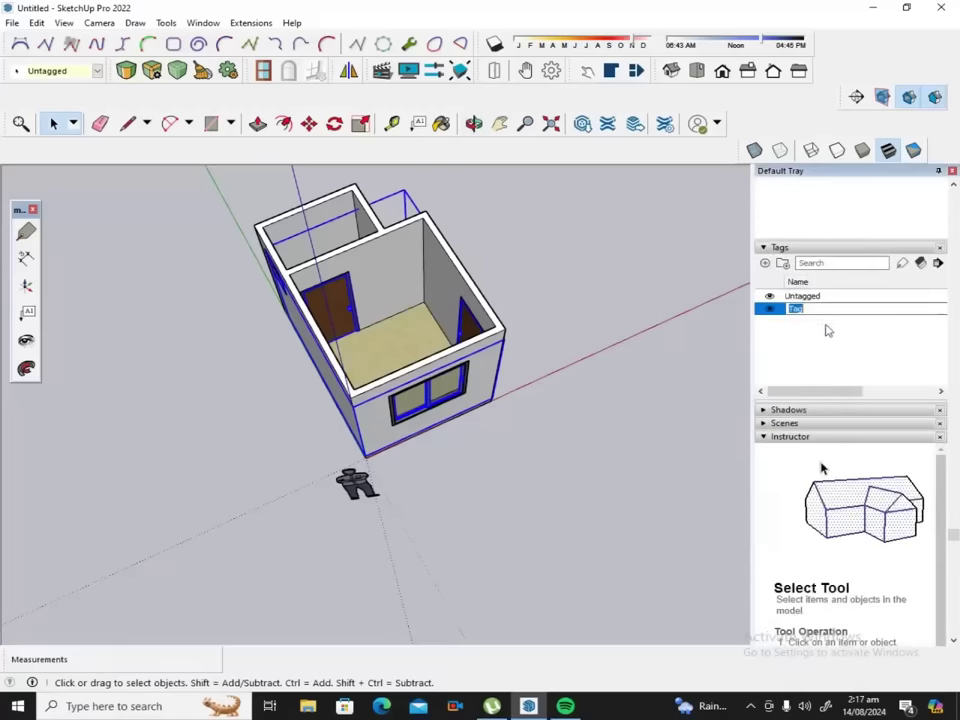
text(d)
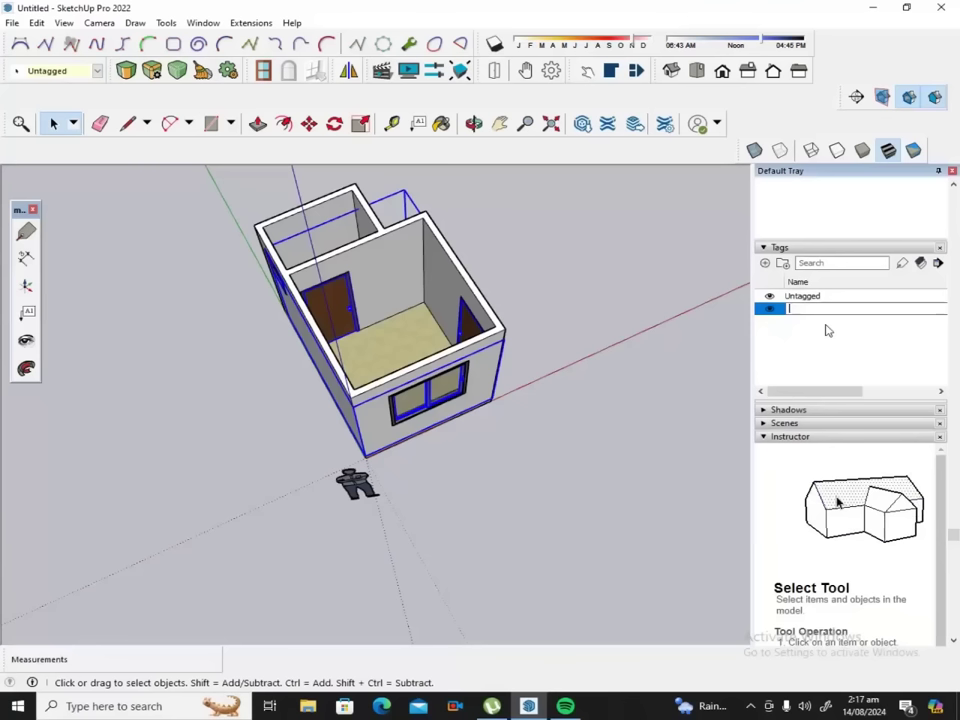
text(oor)
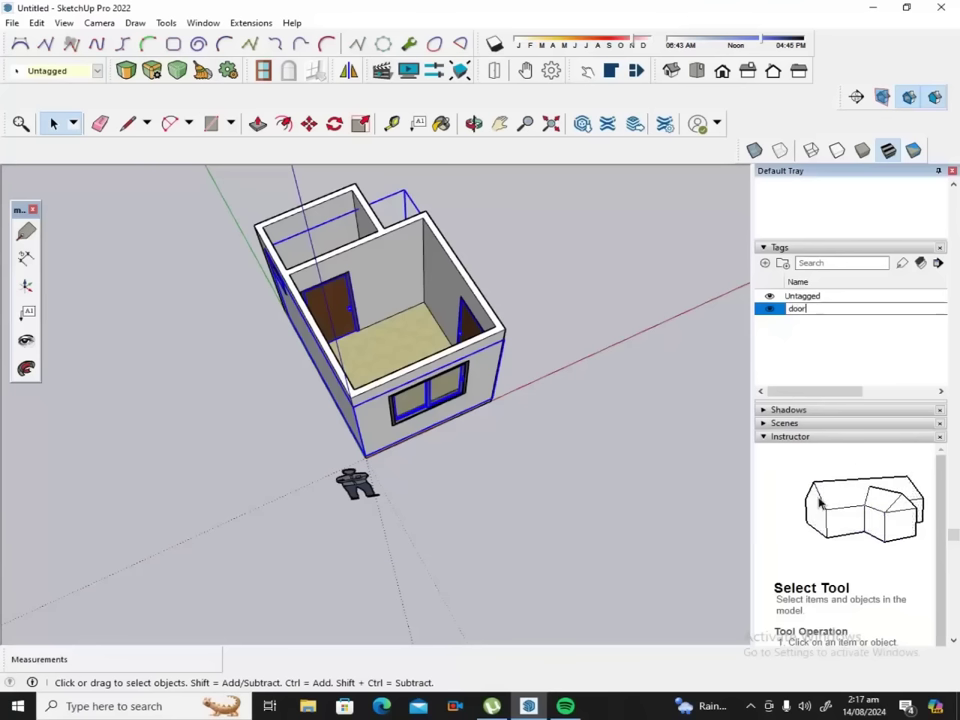
text( and w)
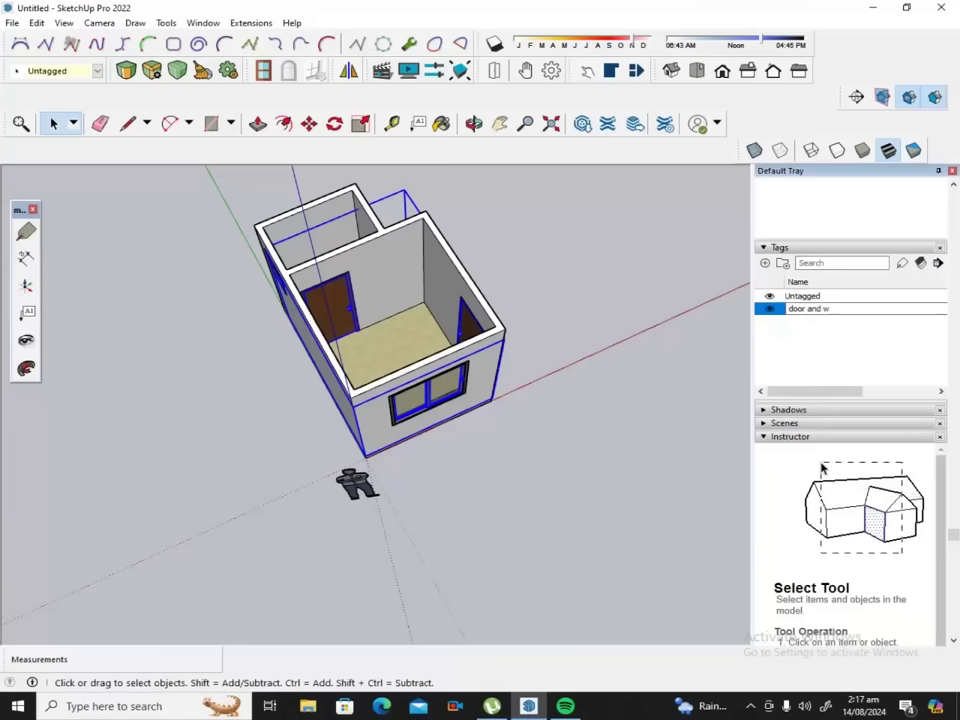
text(indow)
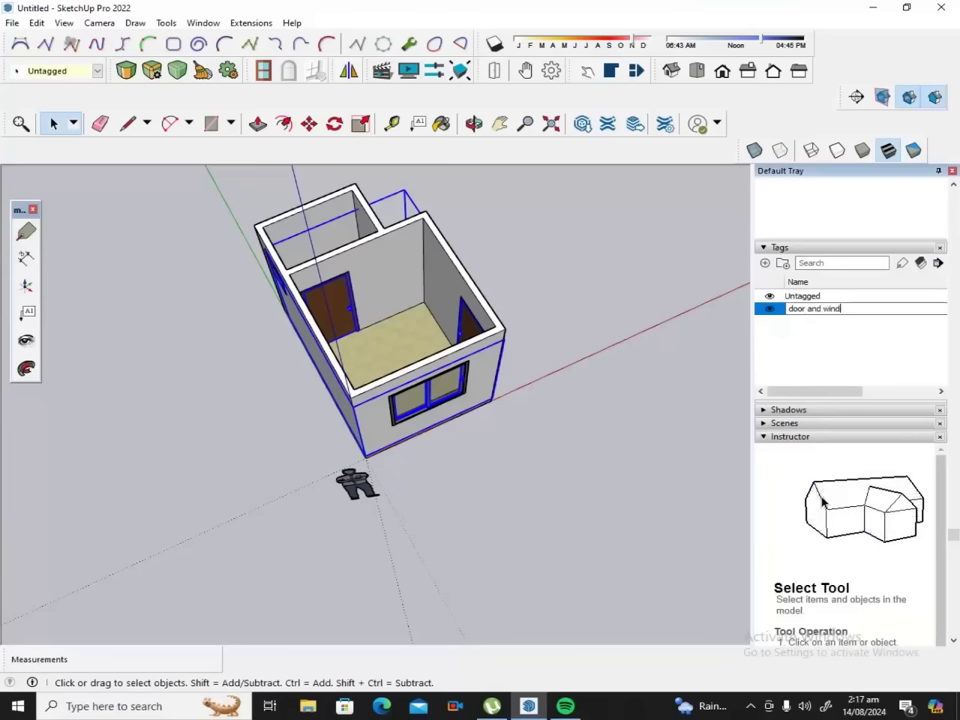
text(s)
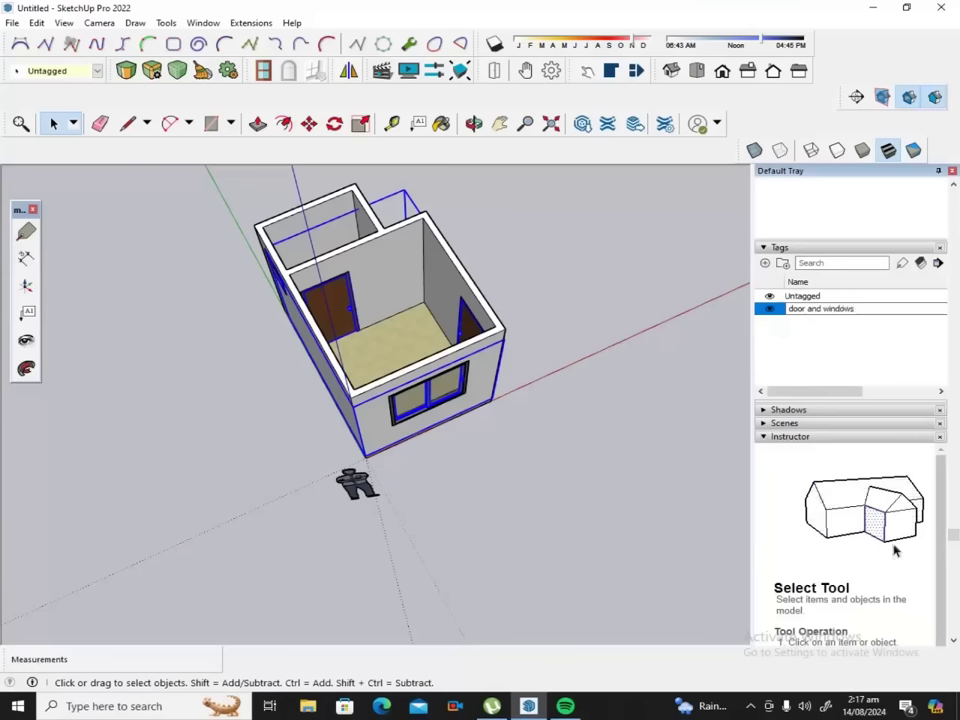
click(826, 330)
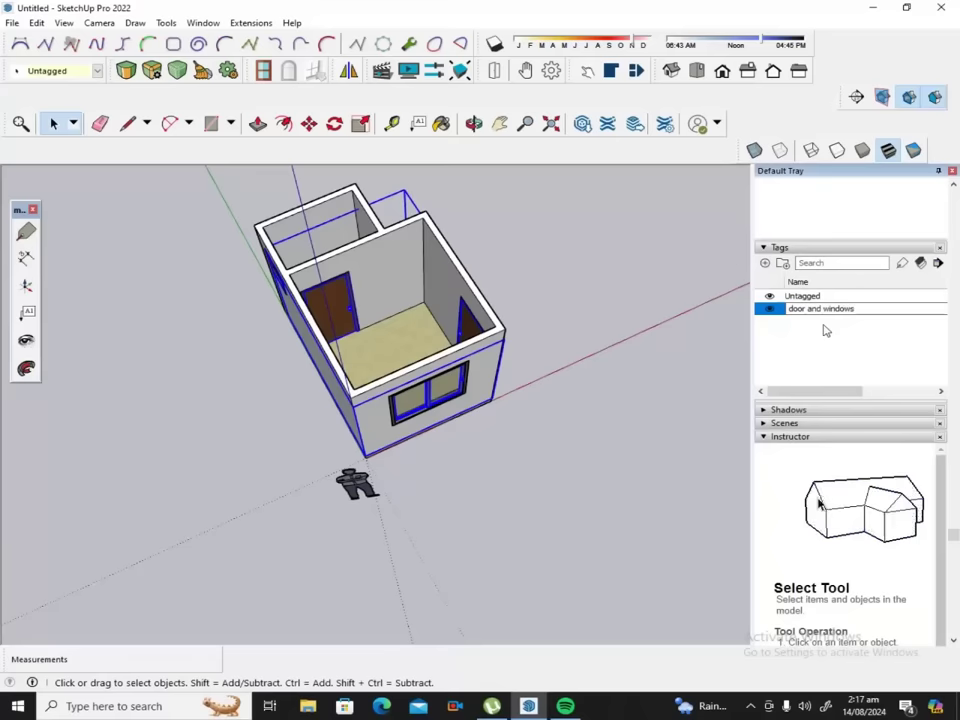
Set the doors-and-windows group's tag to 'door and windows' in Entity Info.
right_click(439, 385)
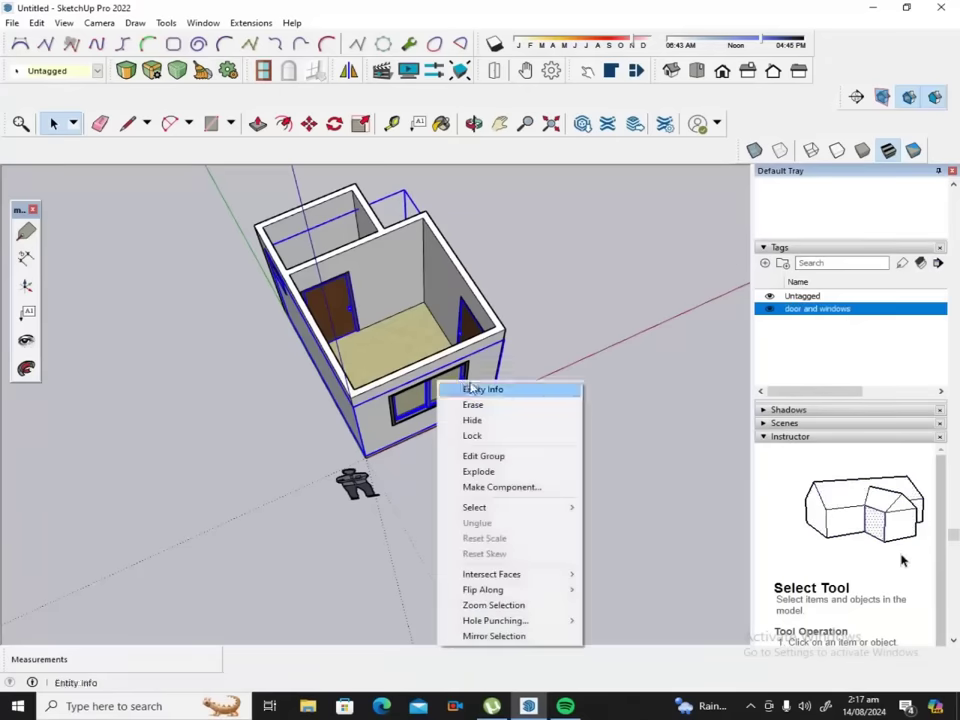
click(447, 389)
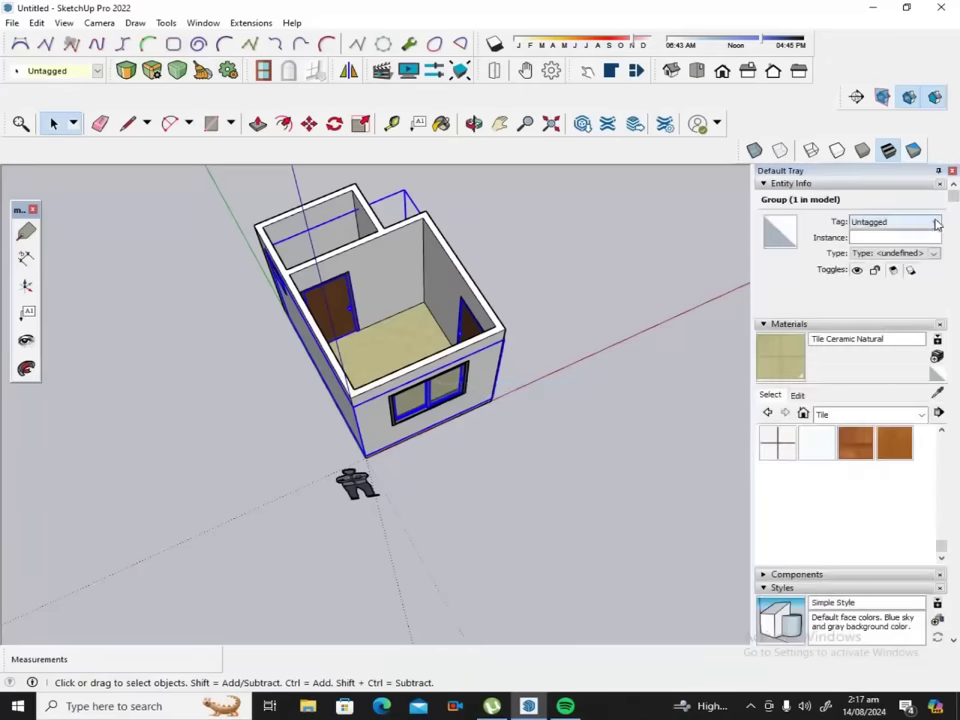
click(935, 221)
click(922, 240)
click(922, 240)
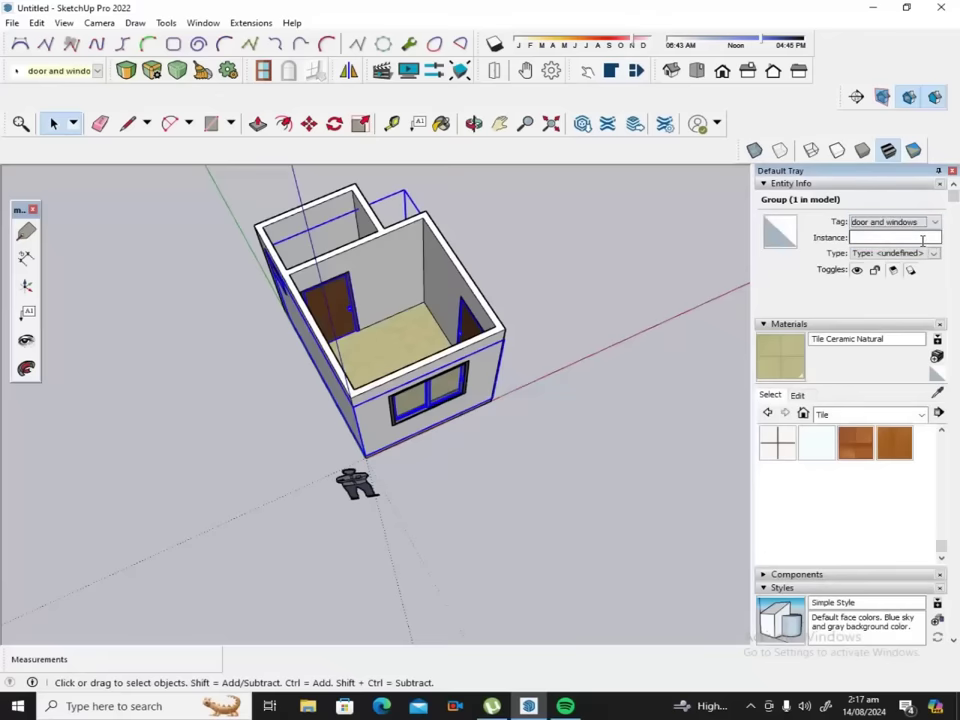
Turn off visibility of the 'door and windows' tag.
scroll(951, 420, down, 3)
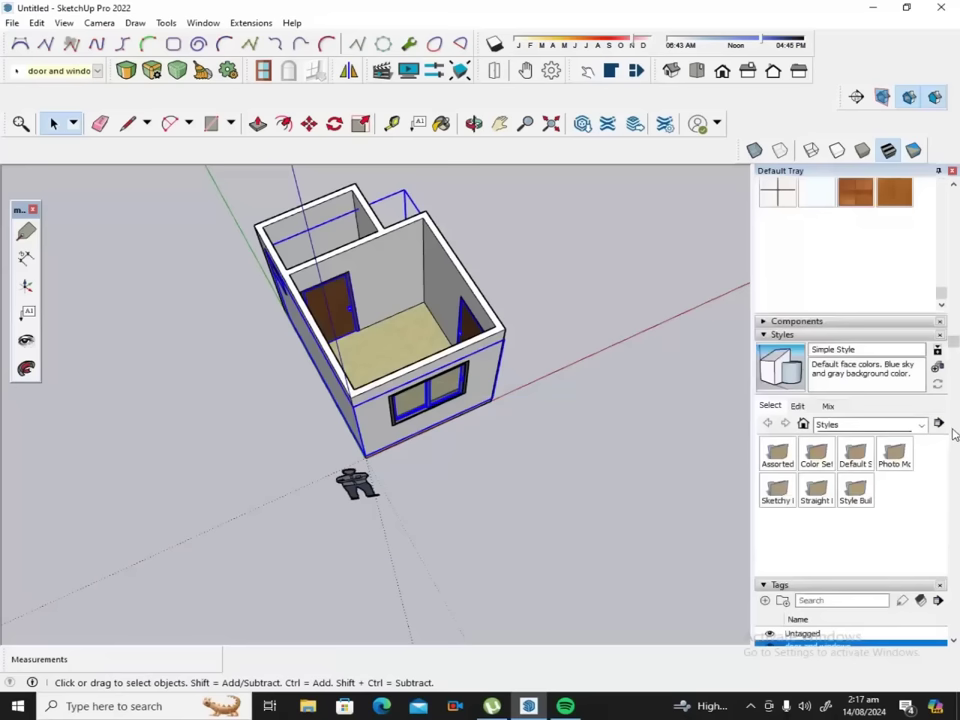
scroll(953, 428, down, 3)
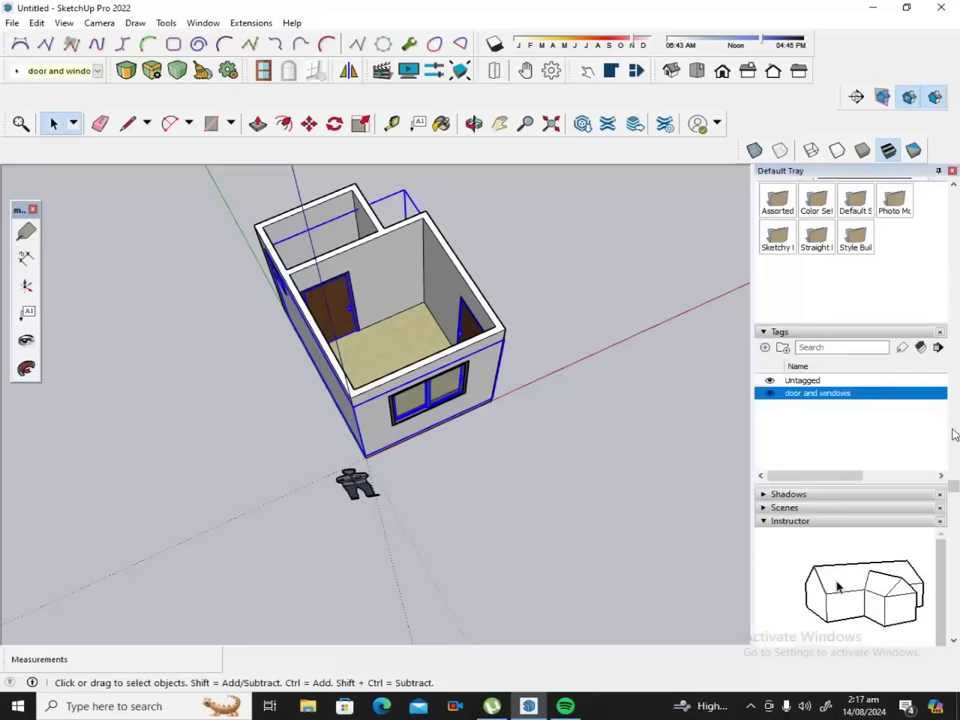
click(770, 394)
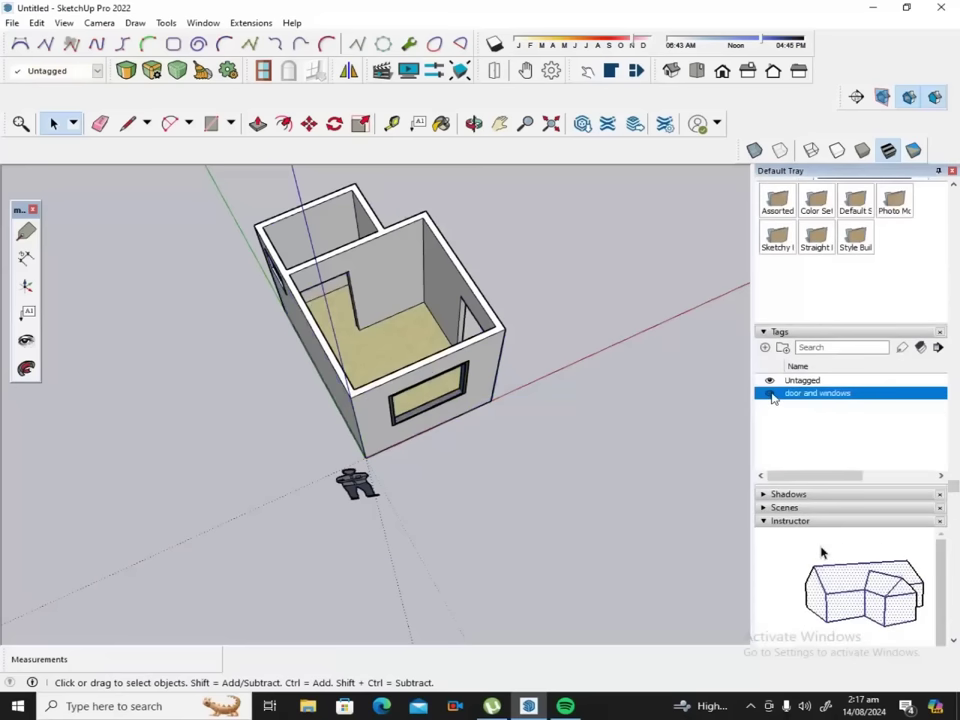
Orbit and zoom in to face the now-bare window opening head-on.
click(474, 123)
mouse_move(403, 315)
mouse_down()
mouse_move(511, 293)
mouse_move(521, 272)
mouse_move(598, 234)
mouse_move(326, 287)
mouse_move(429, 294)
mouse_up()
mouse_move(527, 294)
mouse_down()
mouse_move(437, 305)
mouse_move(478, 272)
mouse_move(384, 311)
mouse_up()
scroll(491, 268, up, 4)
scroll(491, 268, up, 2)
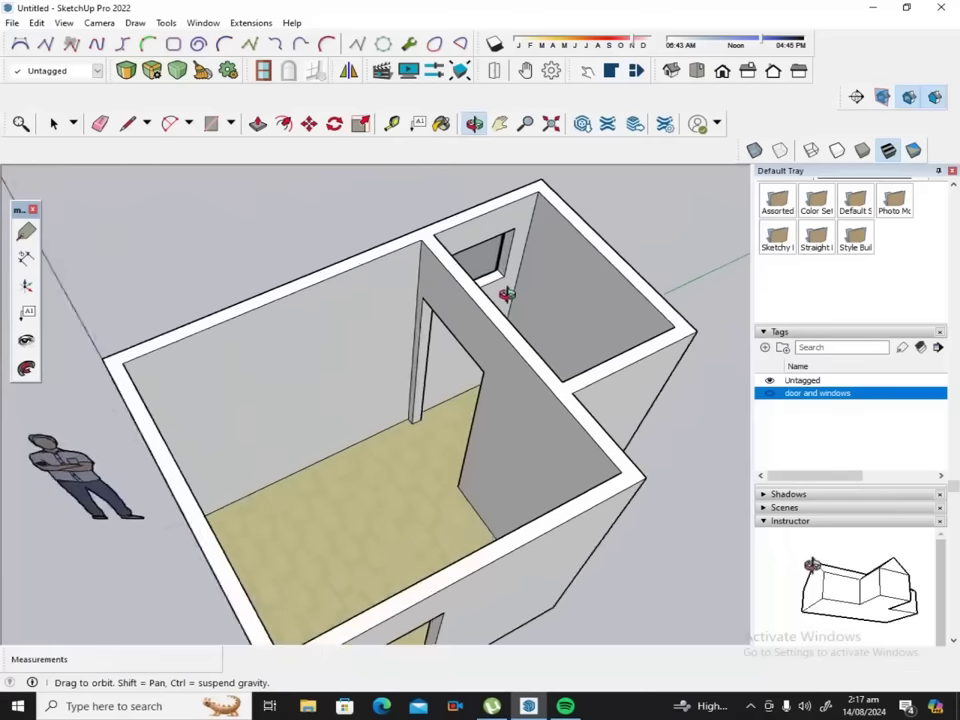
scroll(506, 291, up, 3)
mouse_move(405, 298)
mouse_down()
mouse_move(574, 354)
mouse_move(716, 347)
mouse_up()
drag(242, 296, 573, 222)
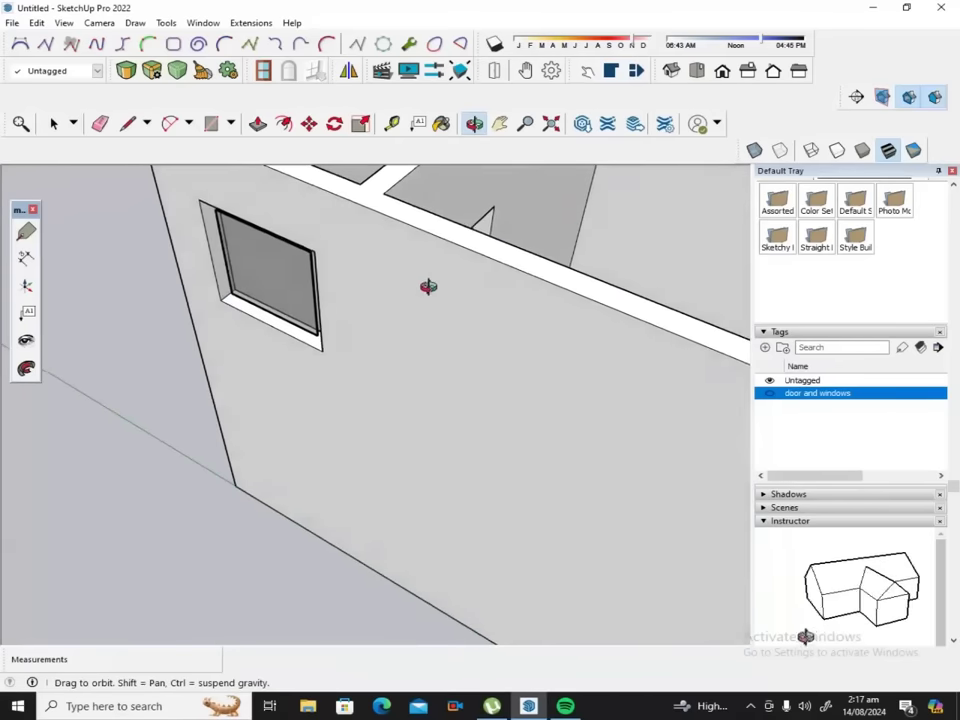
drag(426, 285, 534, 214)
scroll(285, 168, up, 2)
scroll(285, 168, up, 1)
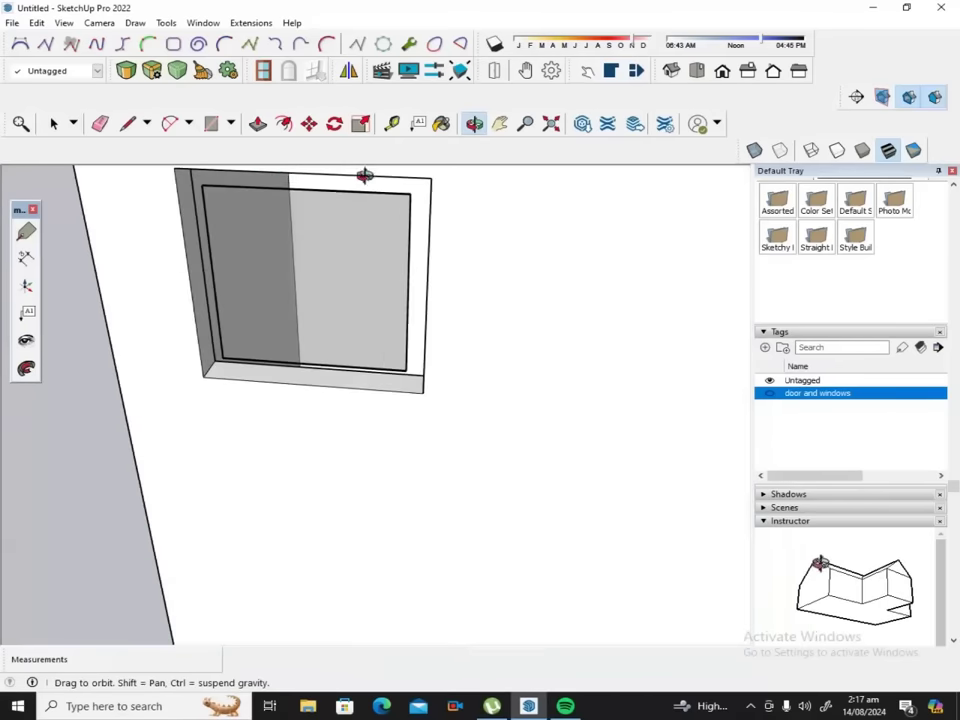
Move the leftover window glass face and its edges onto the 'door and windows' tag.
click(50, 122)
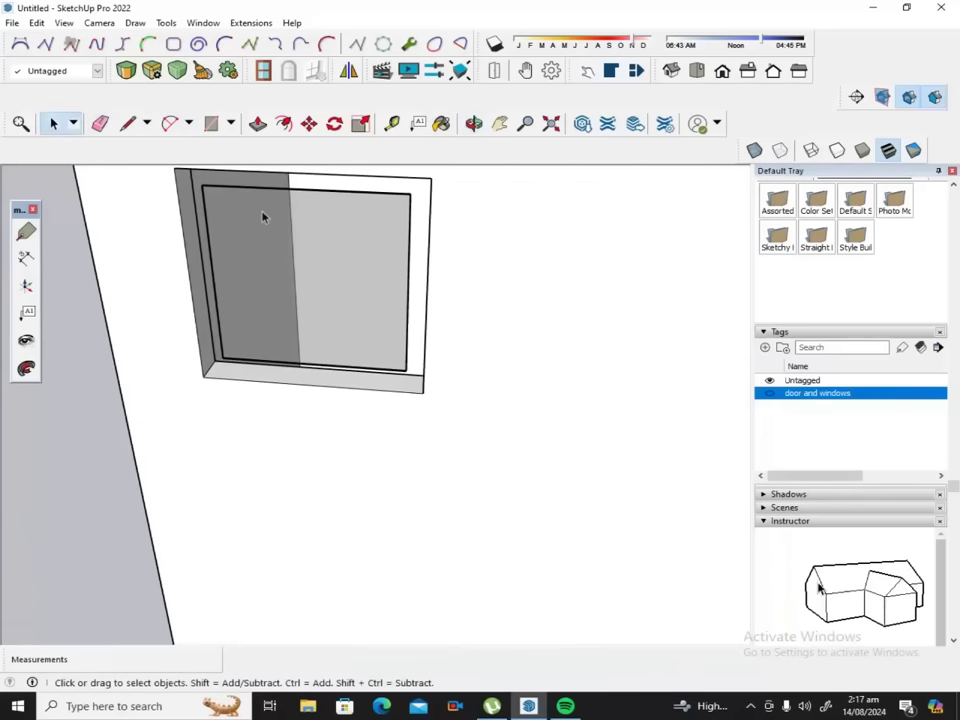
click(277, 235)
double_click(277, 235)
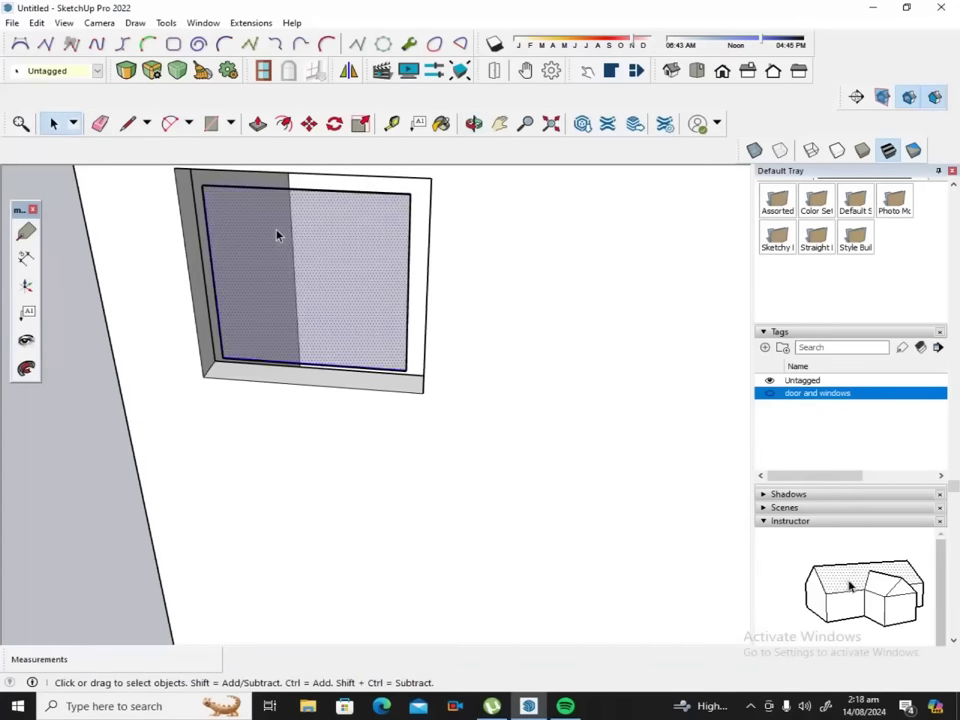
right_click(278, 236)
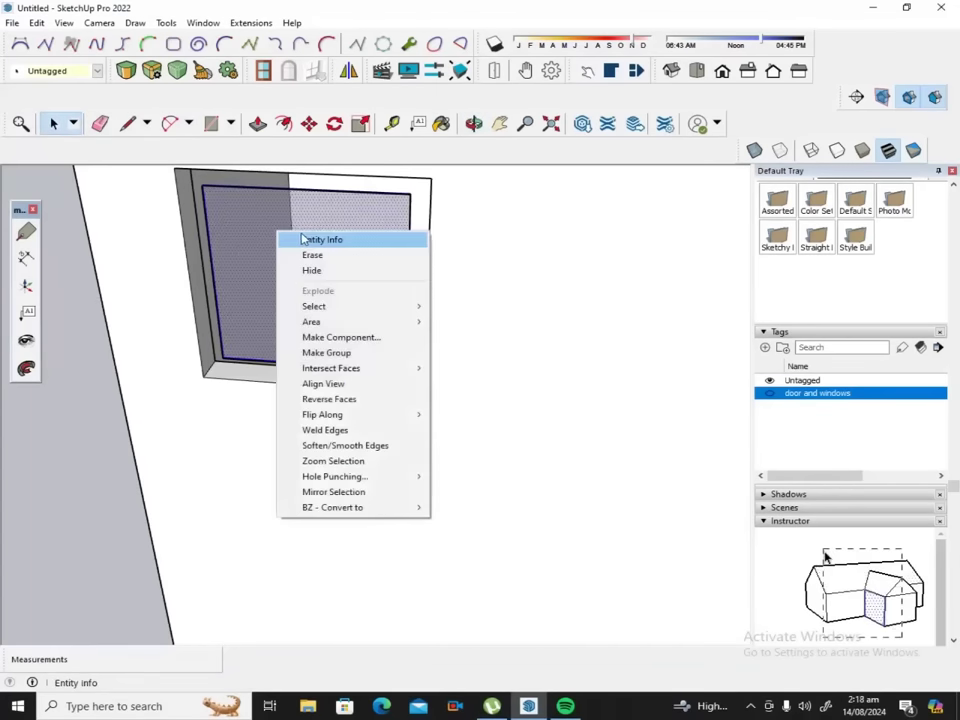
click(300, 240)
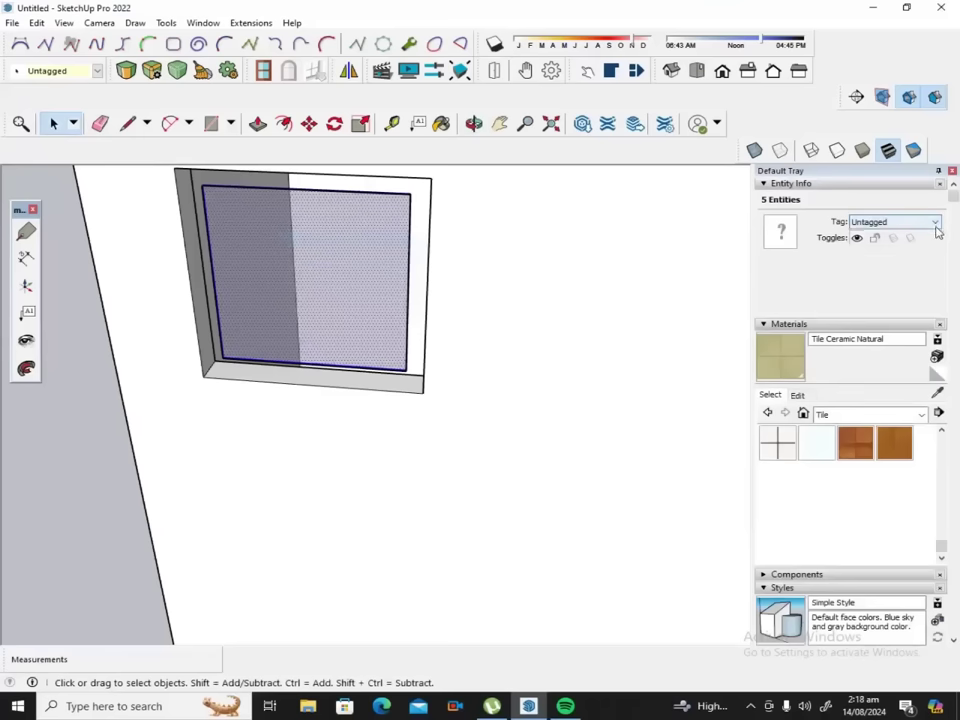
click(935, 222)
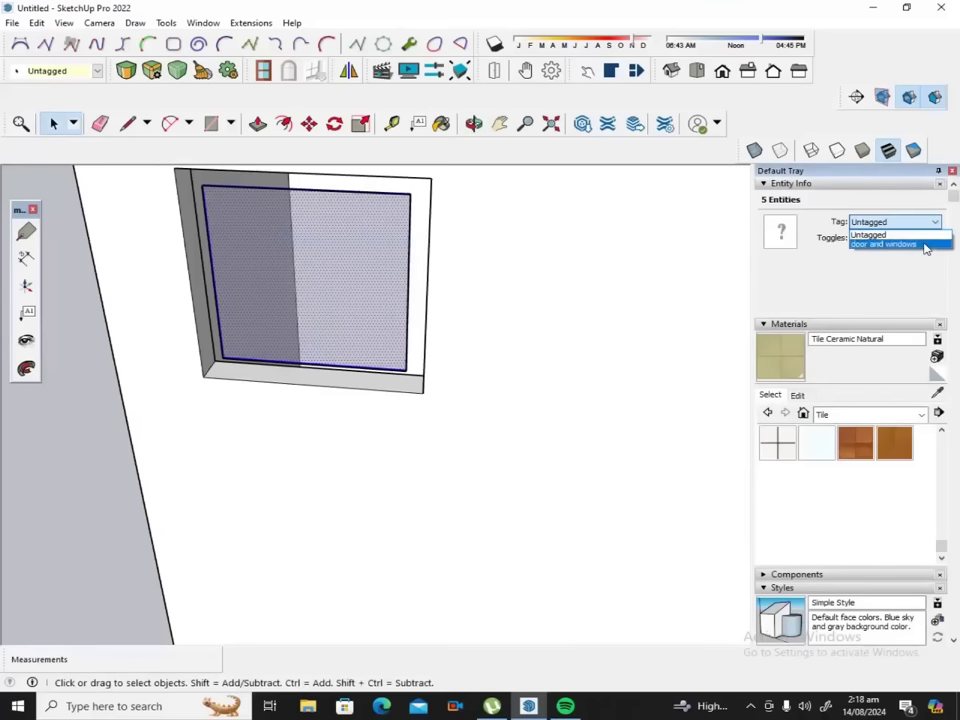
click(926, 246)
click(601, 287)
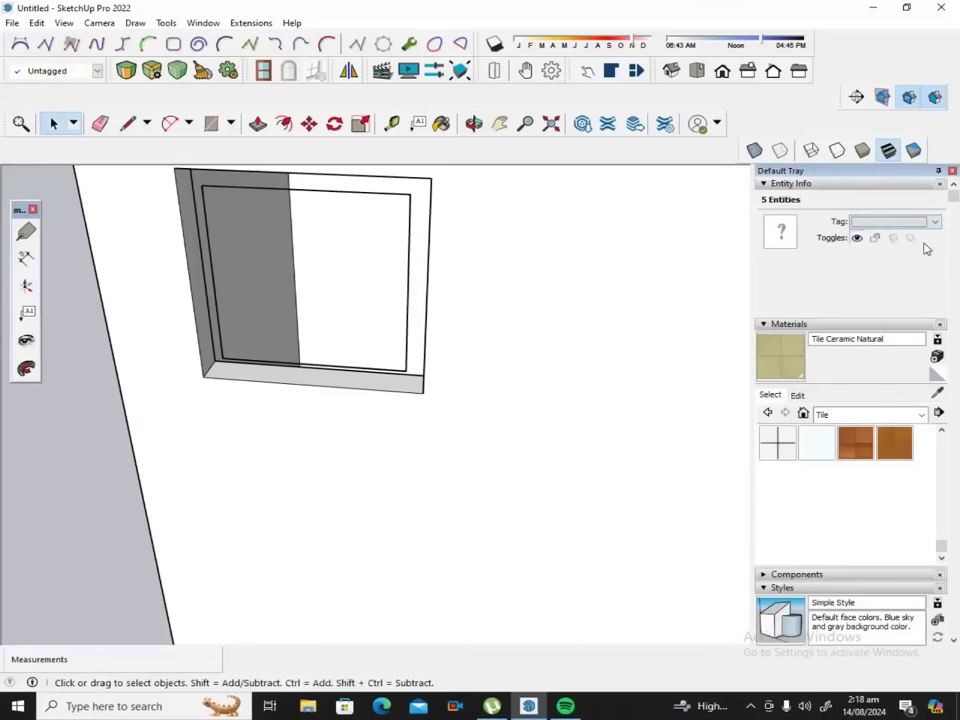
Put the top, left, right and bottom inner edges of the opening on 'door and windows'.
click(226, 188)
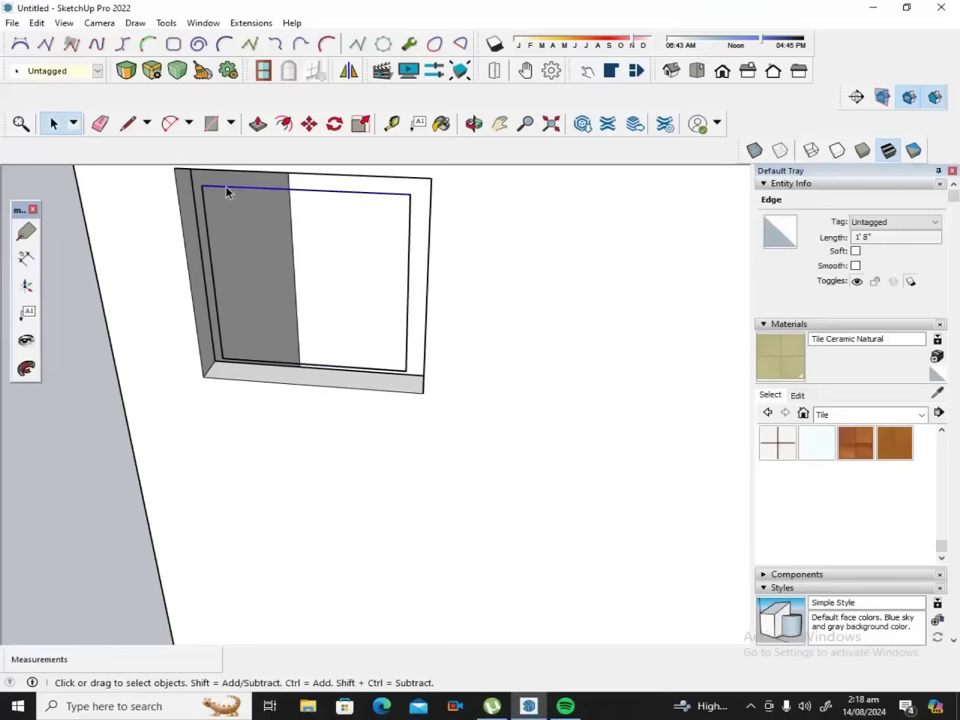
double_click(226, 190)
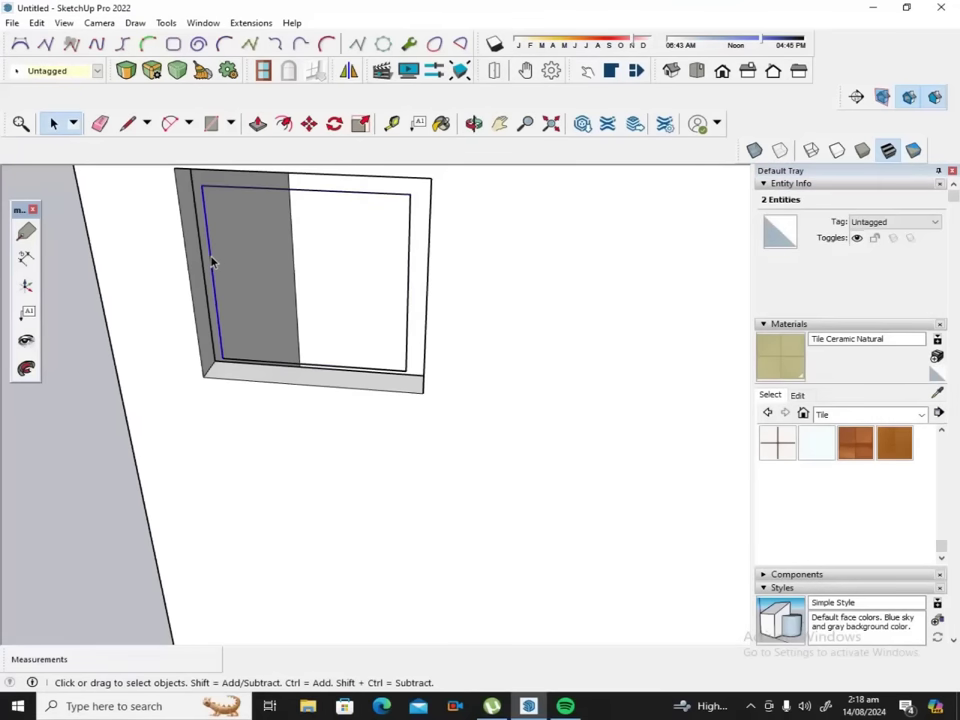
click(212, 262)
shift+click(266, 193)
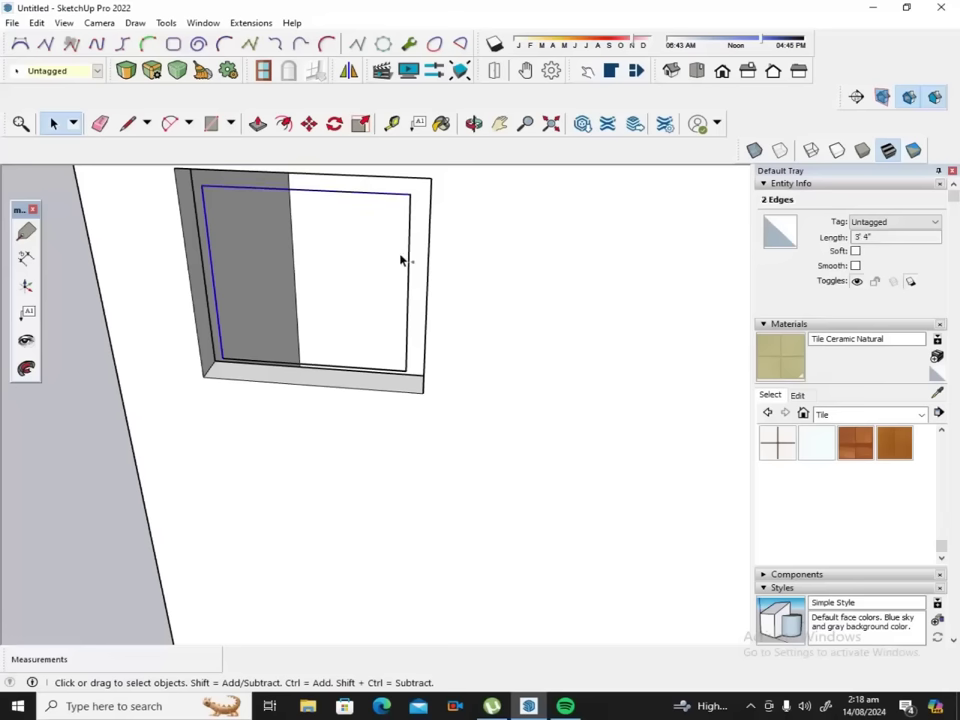
shift+click(409, 268)
shift+click(386, 368)
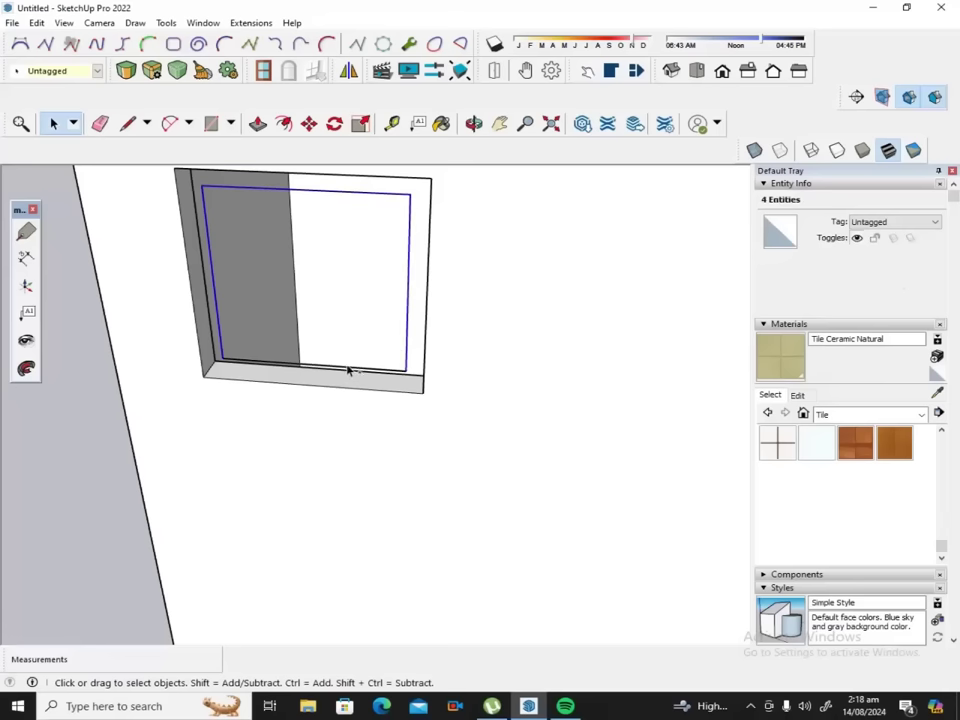
scroll(287, 374, up, 2)
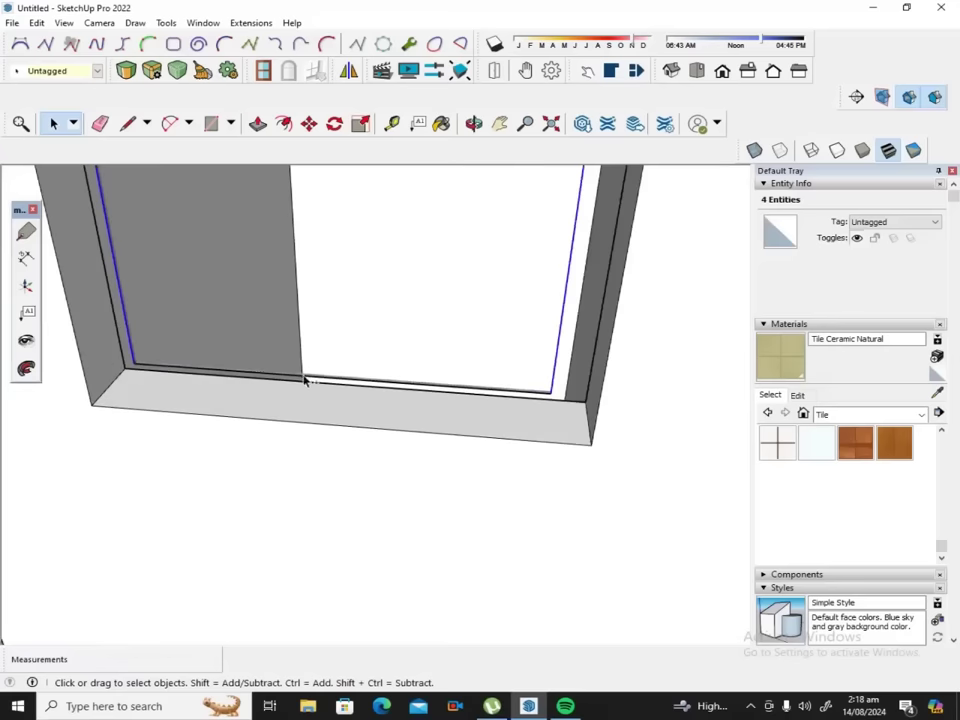
shift+click(304, 378)
right_click(130, 322)
click(177, 324)
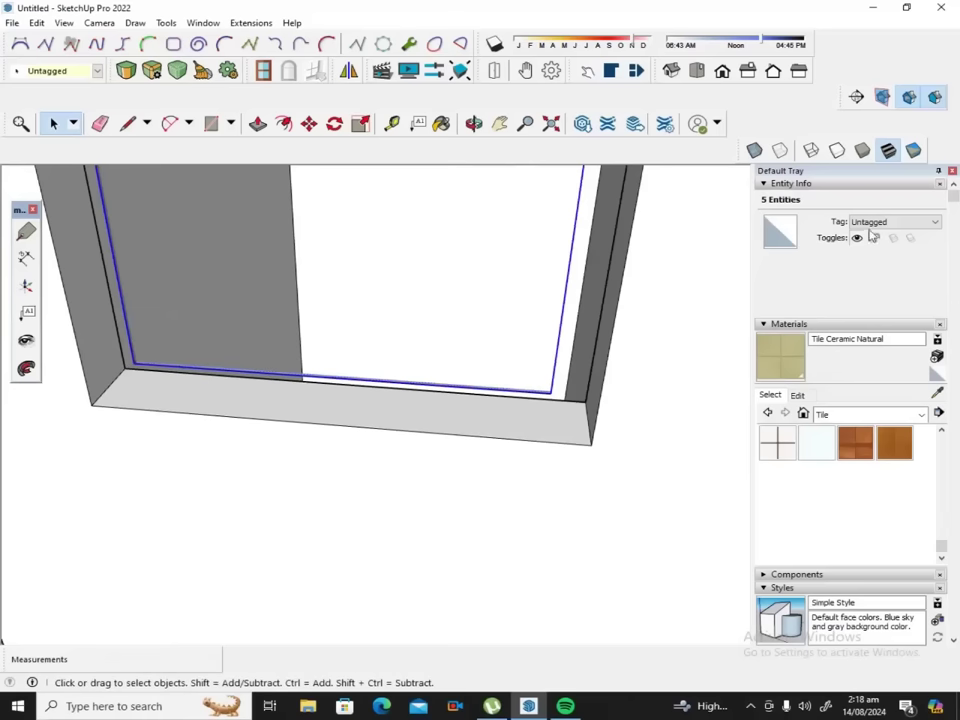
click(936, 224)
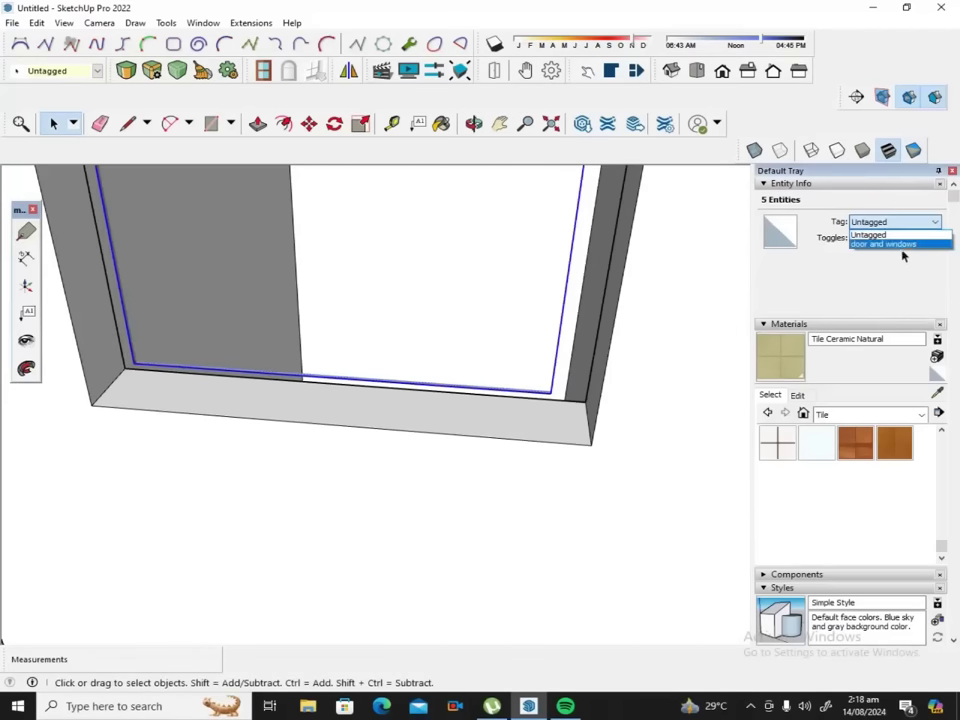
click(904, 245)
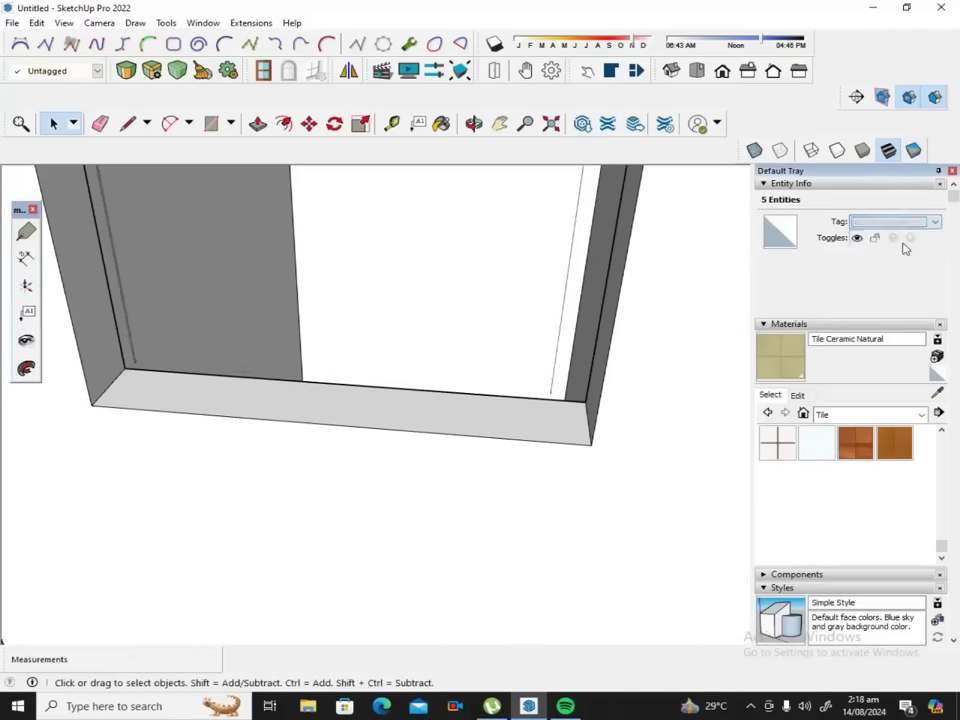
click(717, 271)
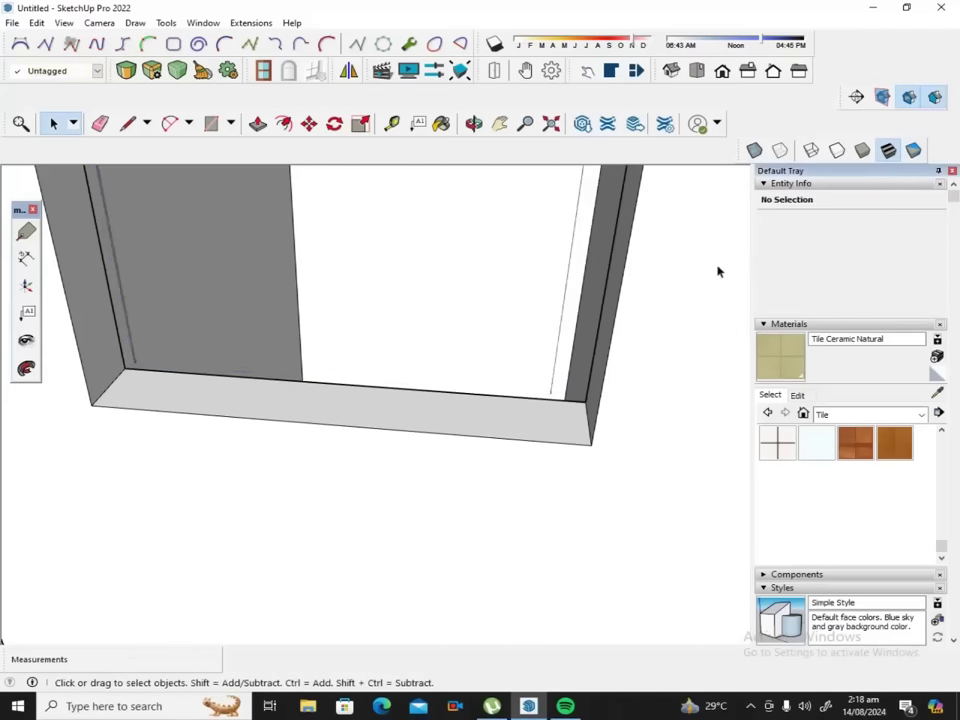
Assign the remaining vertical edge in the opening to the 'door and windows' tag.
click(126, 312)
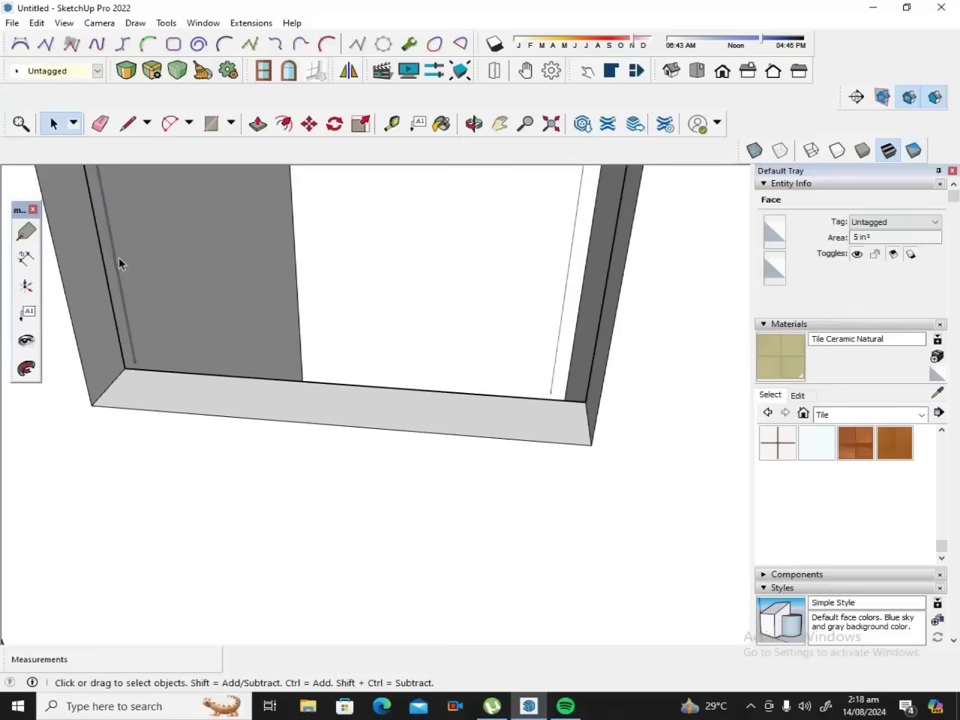
click(116, 260)
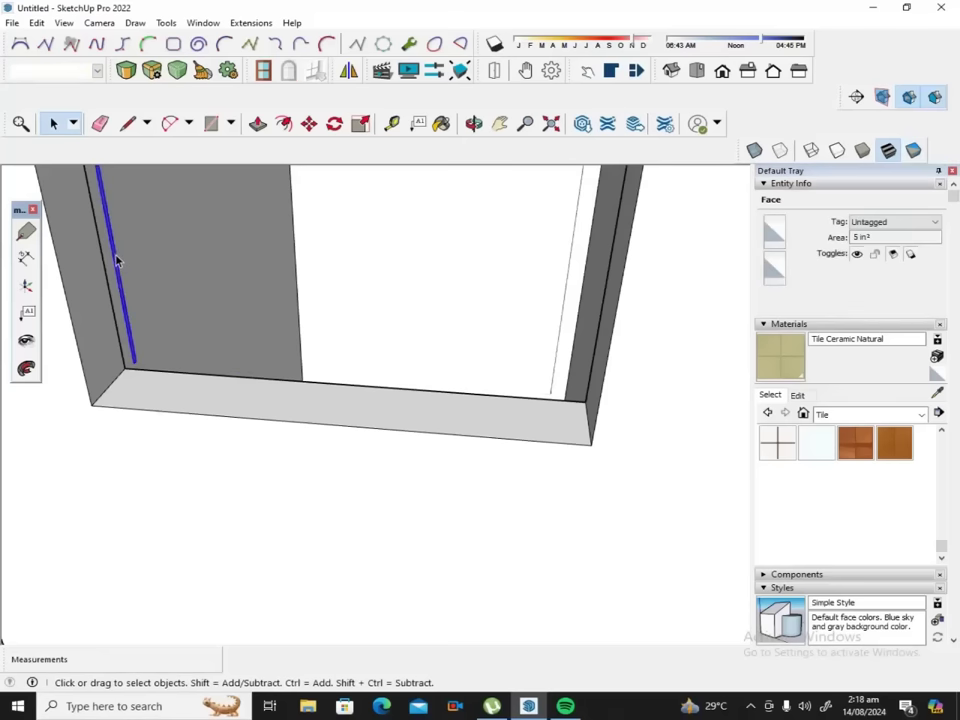
right_click(117, 258)
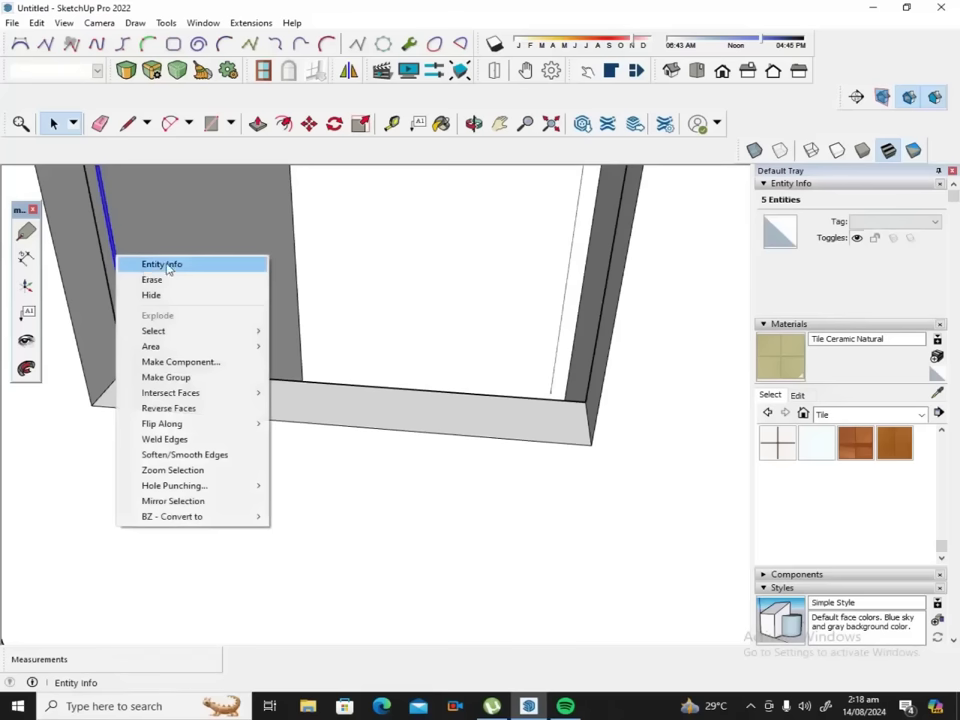
click(165, 266)
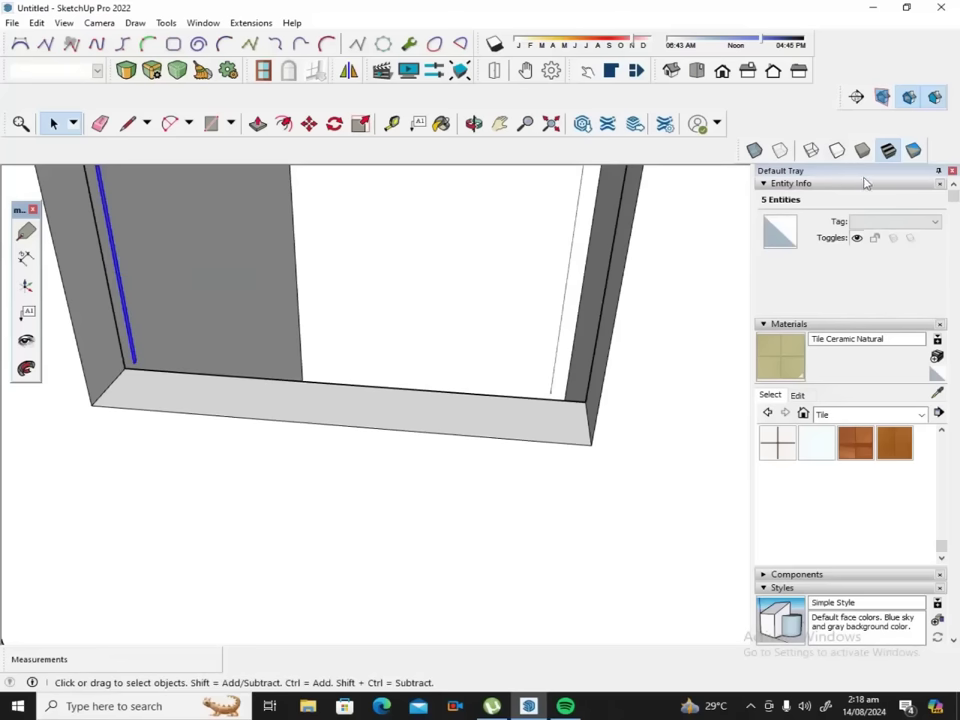
click(935, 222)
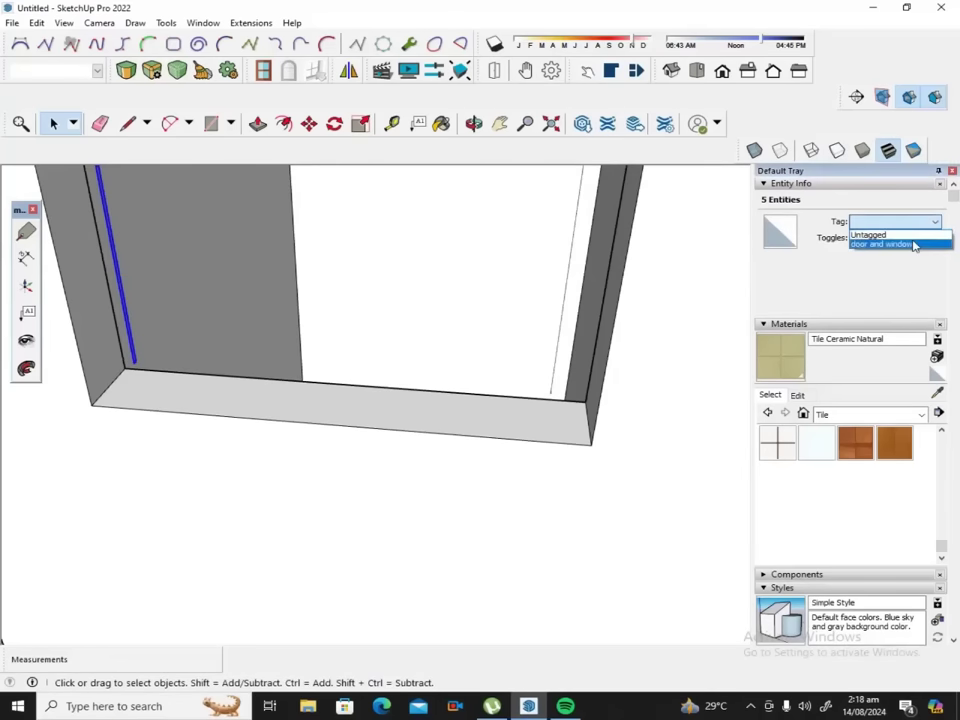
click(913, 245)
click(570, 251)
Zoom out and orbit to see the whole house, then box-select everything in it.
scroll(576, 262, down, 2)
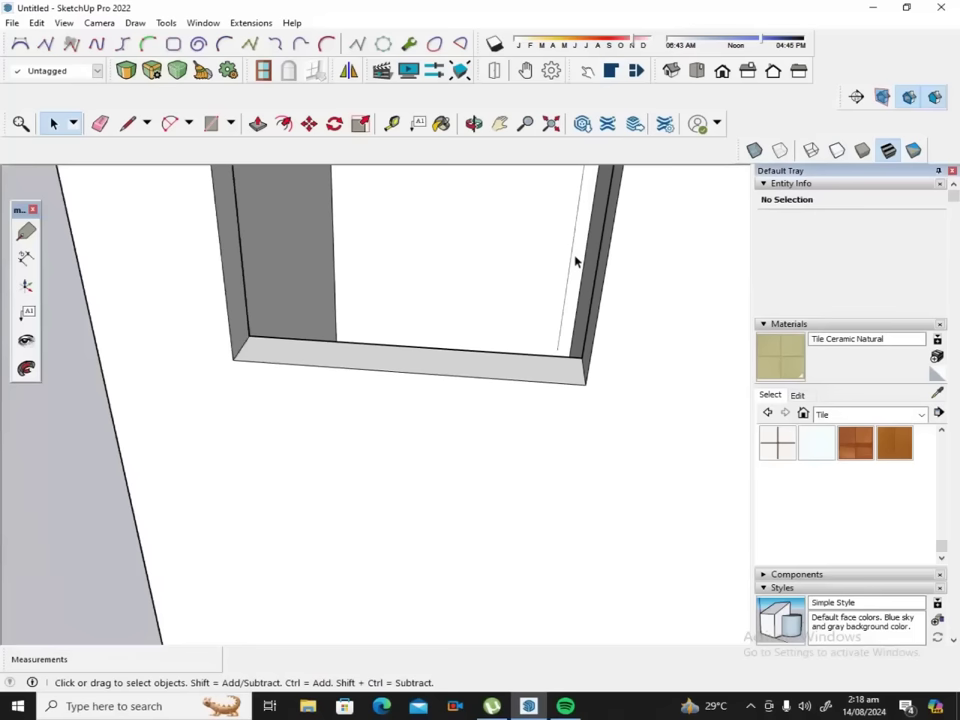
scroll(575, 261, down, 2)
scroll(575, 261, down, 1)
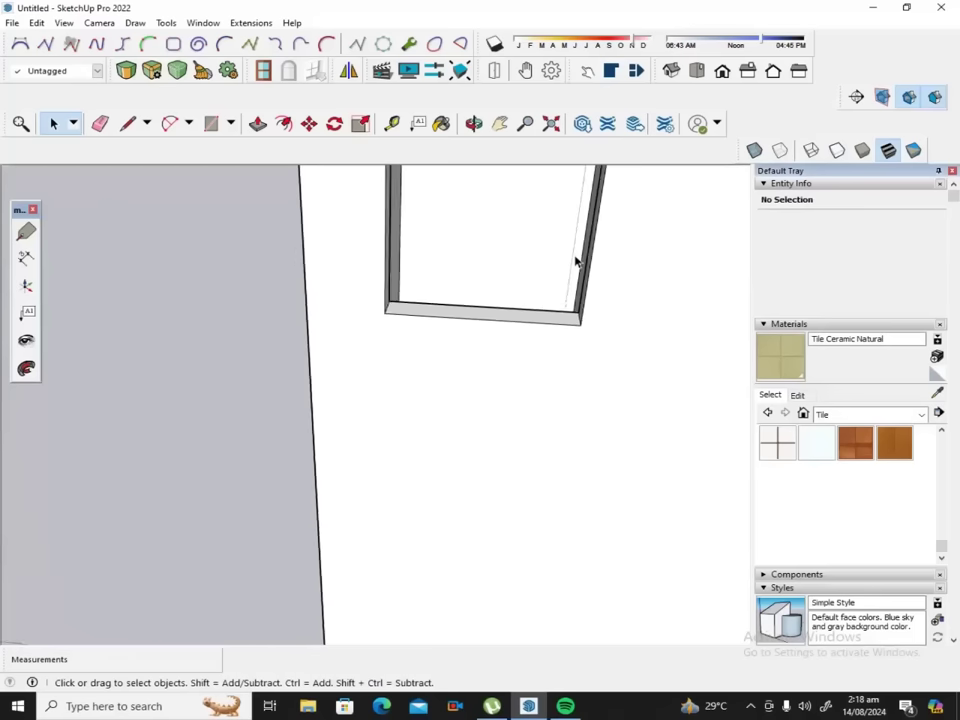
scroll(575, 261, down, 1)
scroll(575, 261, down, 2)
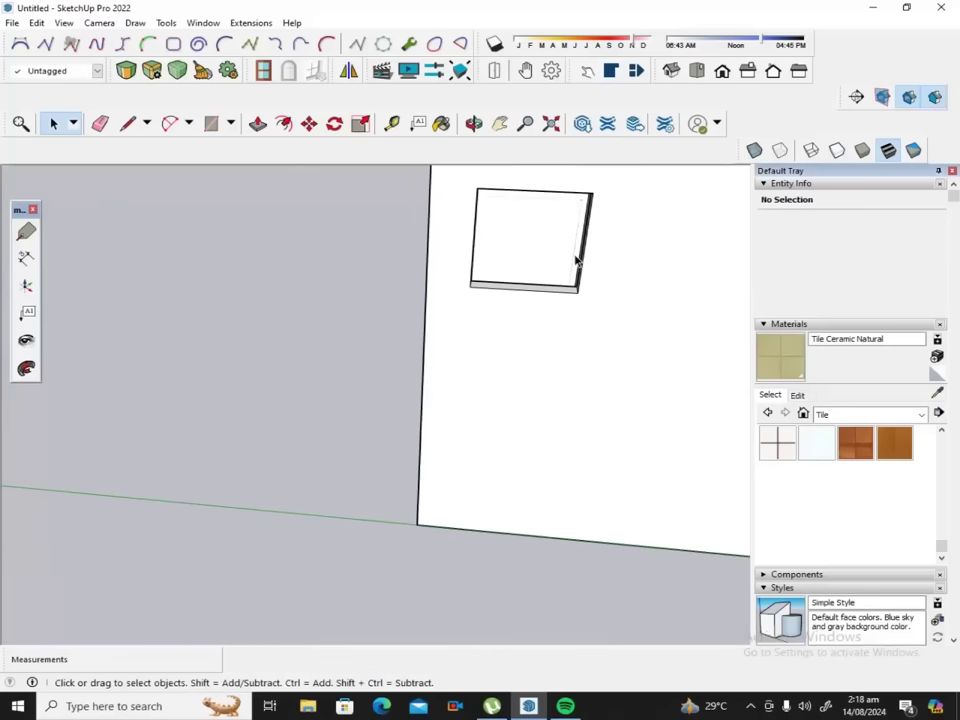
click(473, 123)
drag(619, 236, 391, 292)
scroll(391, 292, down, 3)
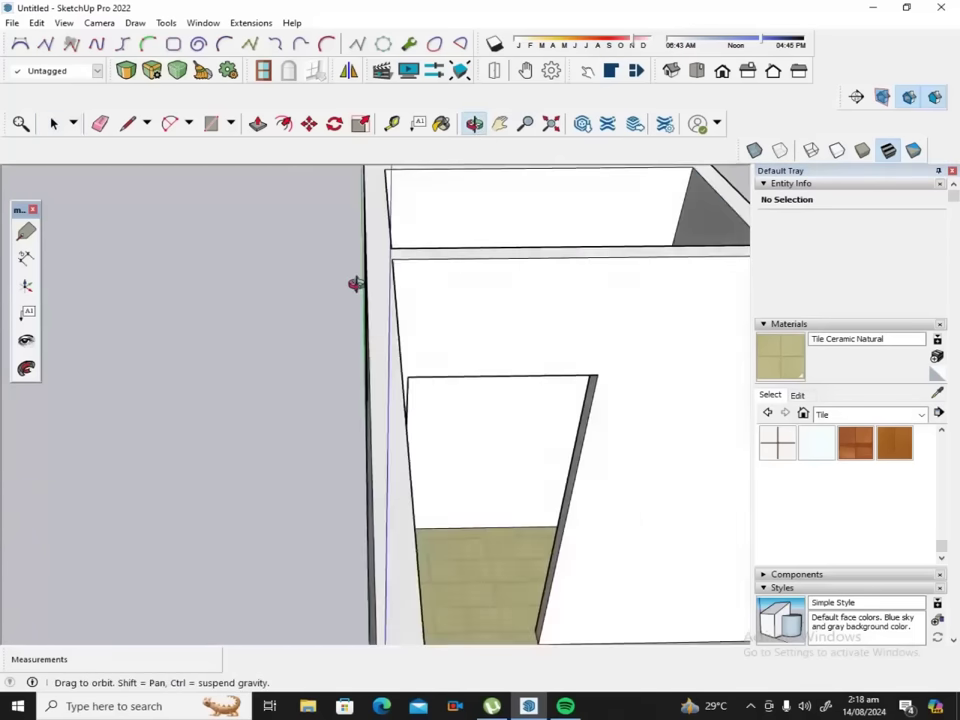
scroll(336, 242, down, 2)
scroll(334, 236, down, 3)
scroll(340, 236, down, 2)
mouse_move(491, 332)
mouse_down()
mouse_move(420, 326)
mouse_move(364, 362)
mouse_move(403, 273)
mouse_up()
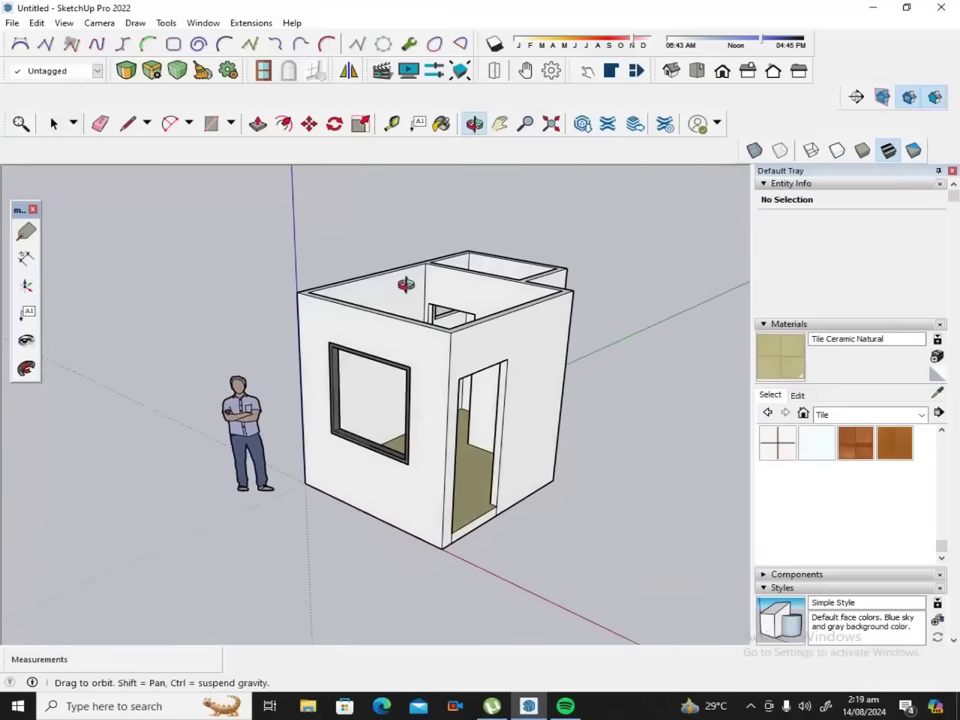
click(53, 123)
drag(263, 236, 649, 592)
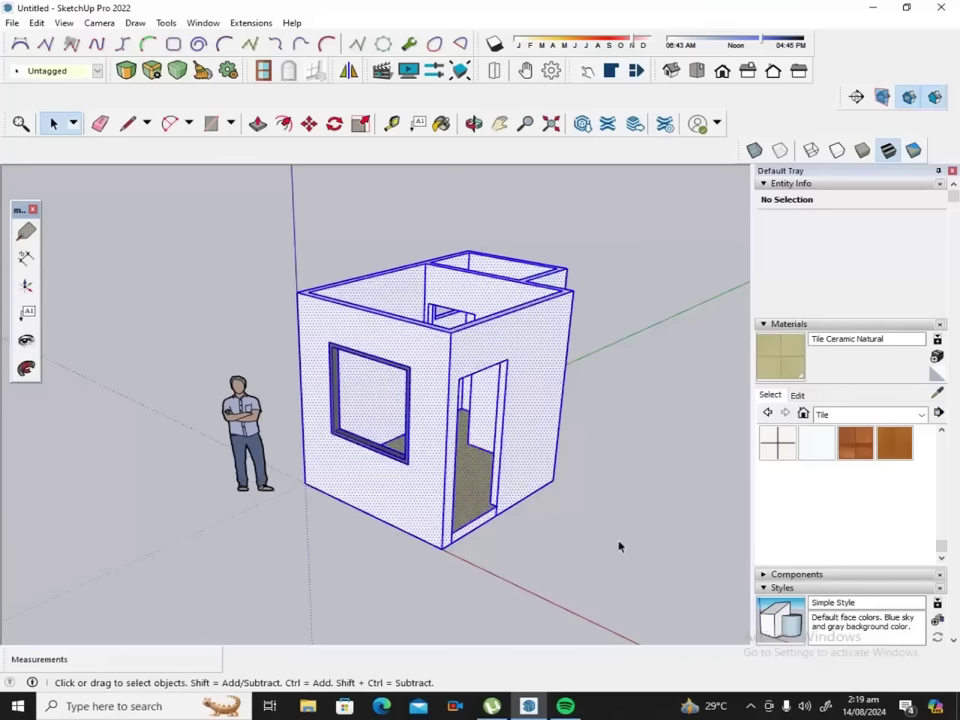
Group the selected house walls and add a new tag named 'wall'.
right_click(488, 349)
click(549, 484)
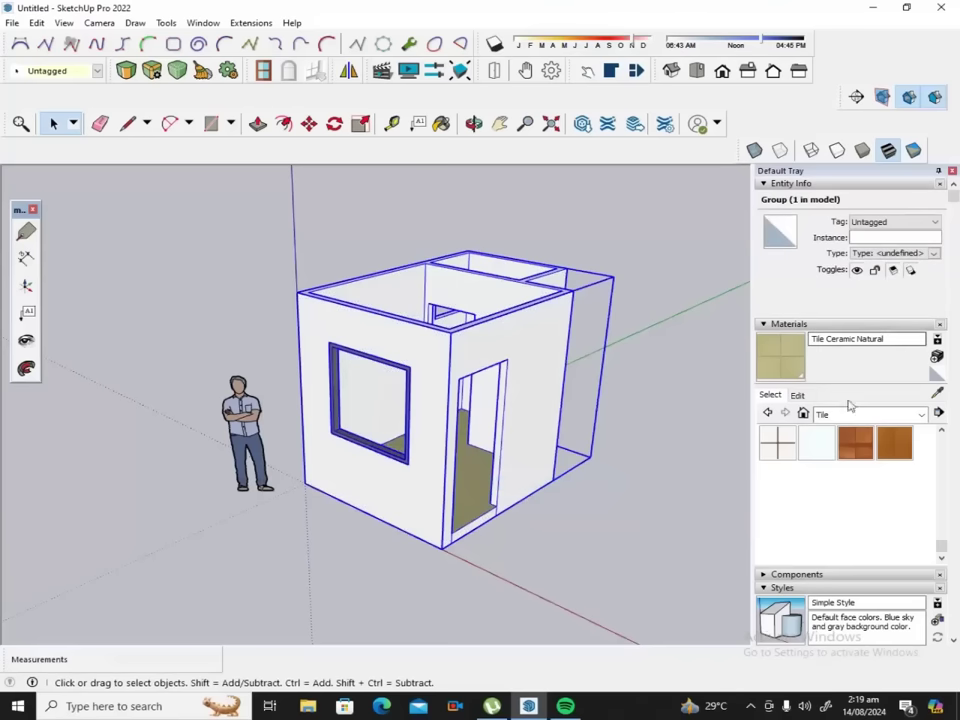
scroll(920, 538, down, 5)
scroll(828, 500, down, 2)
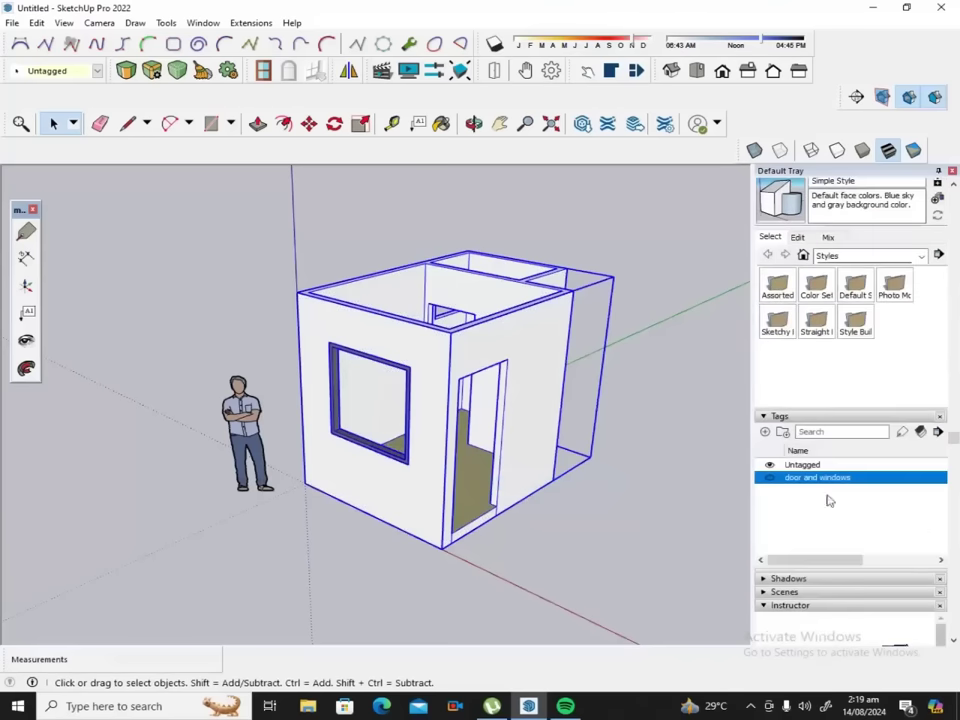
click(765, 432)
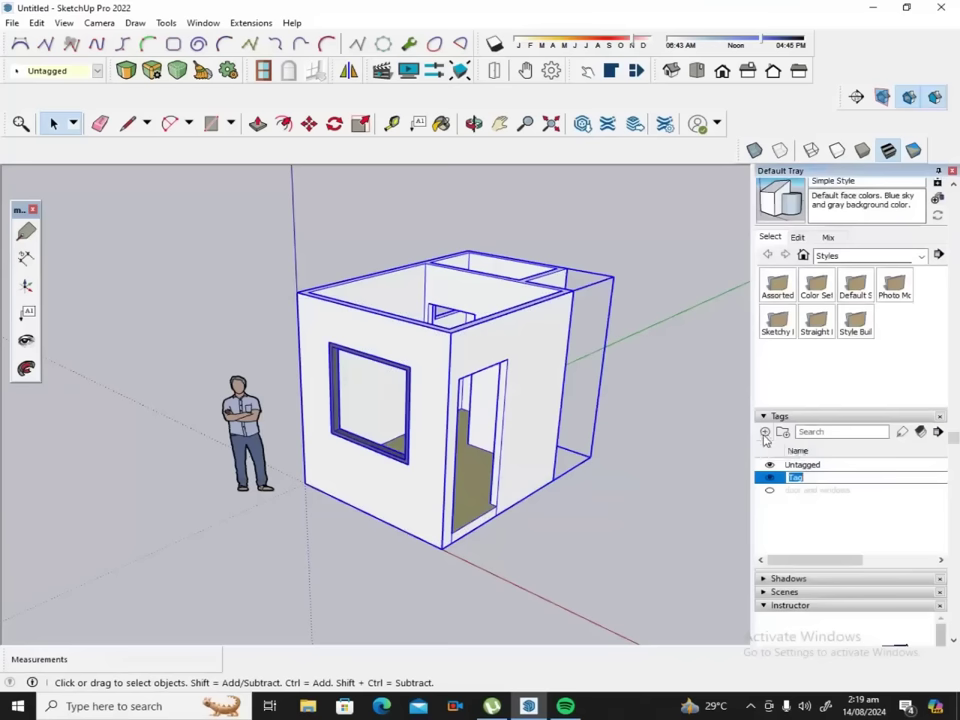
key(BackSpace)
text(wall)
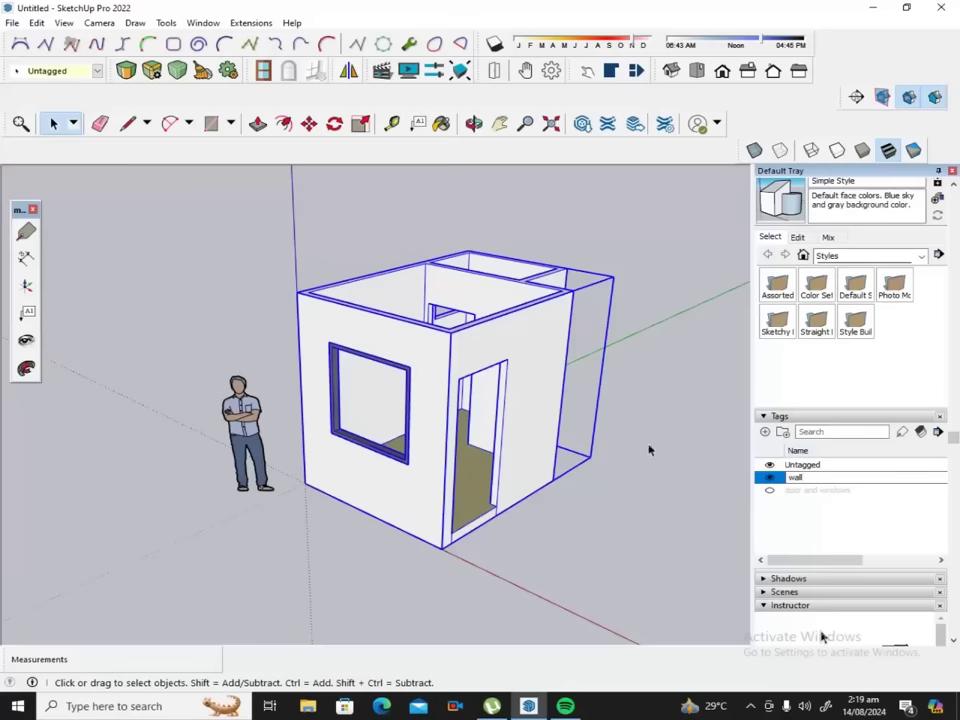
Assign the house group to the 'wall' tag in Entity Info, then deselect it.
right_click(531, 356)
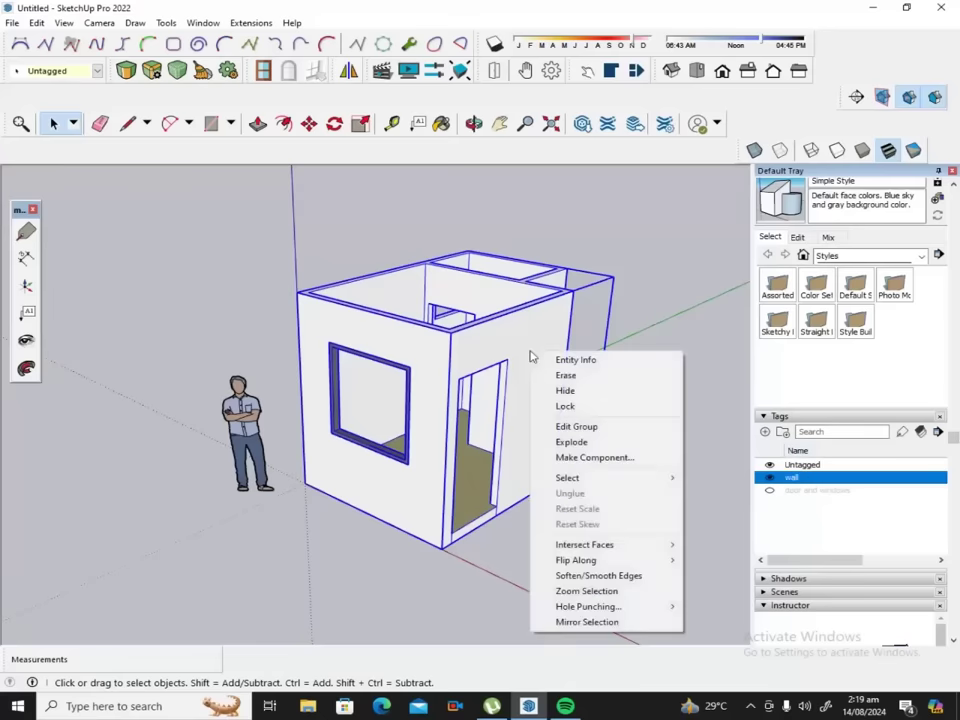
click(576, 360)
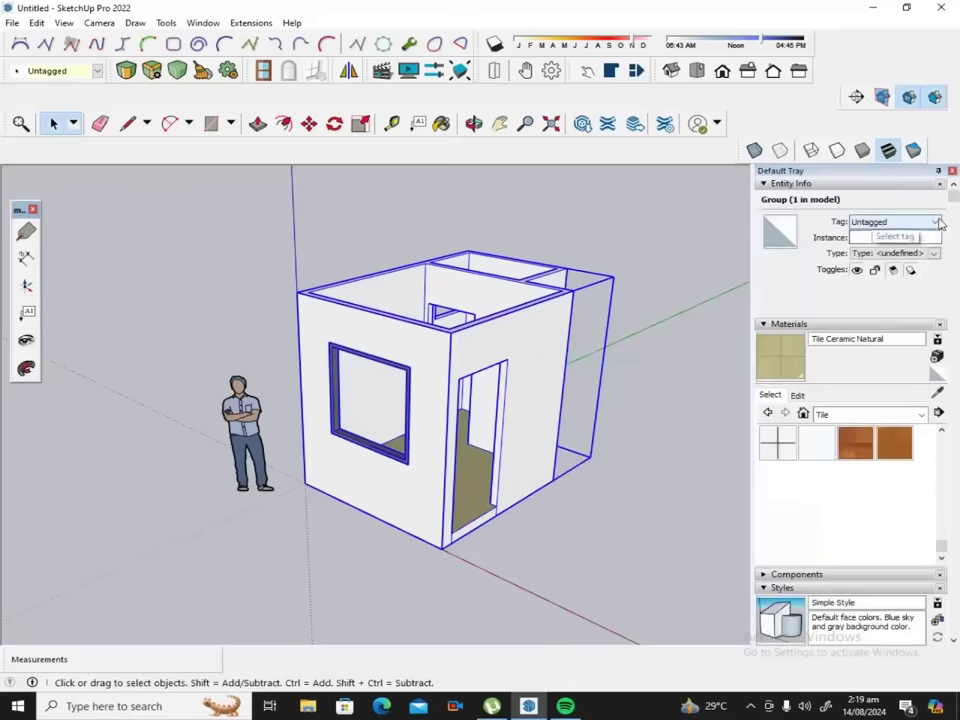
click(940, 222)
click(880, 254)
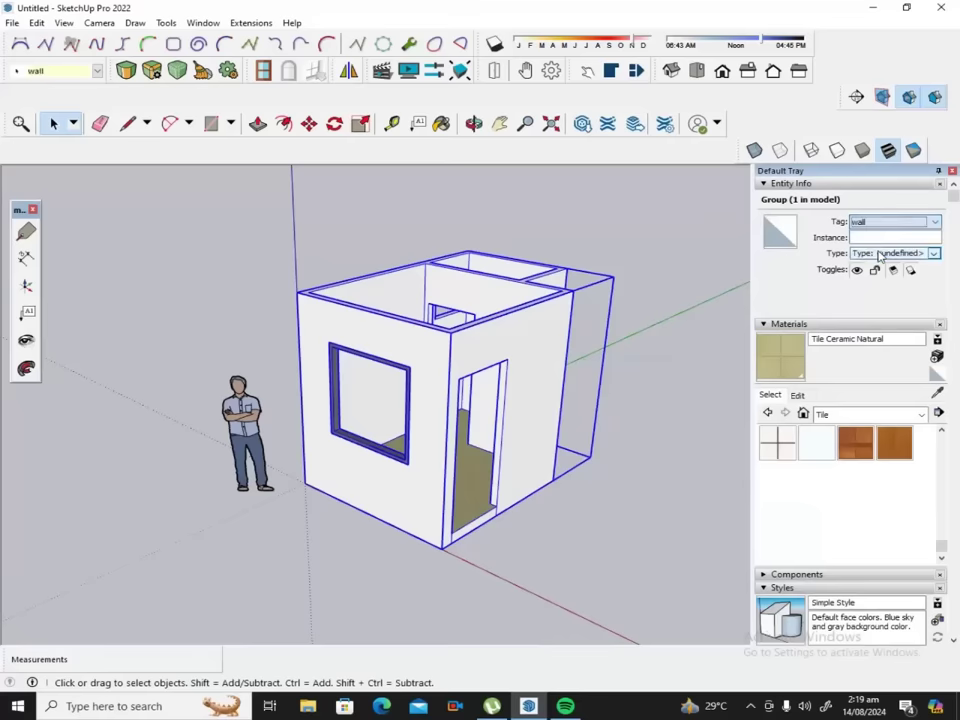
click(676, 328)
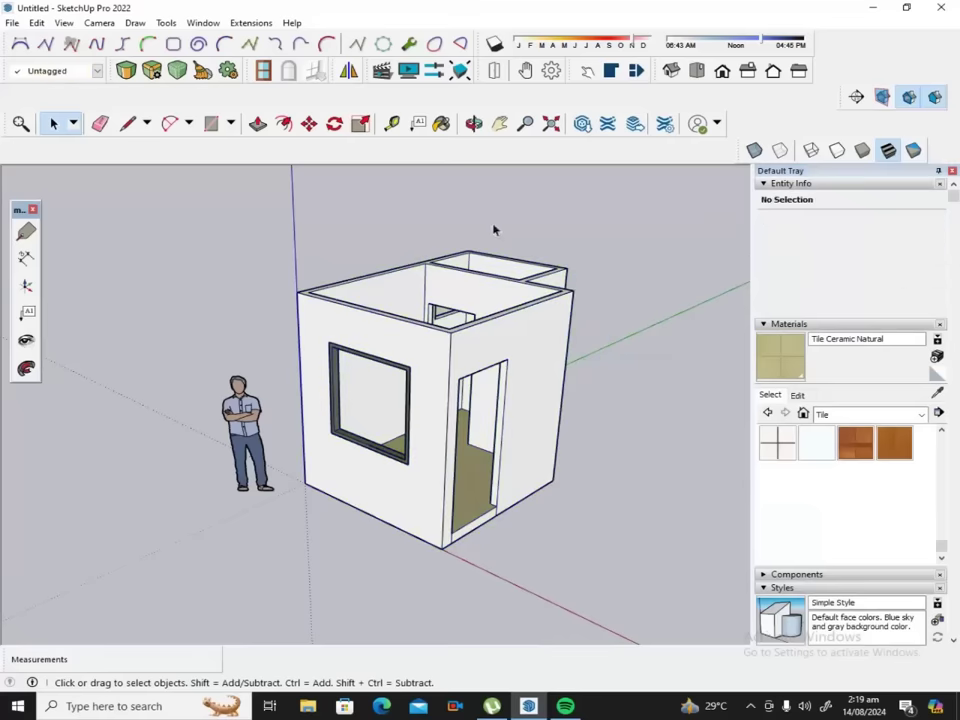
Draw a roof rectangle from one top wall corner to the opposite corner.
click(474, 124)
drag(386, 291, 369, 388)
mouse_move(574, 261)
mouse_down()
mouse_move(529, 255)
mouse_move(394, 281)
mouse_move(386, 343)
mouse_up()
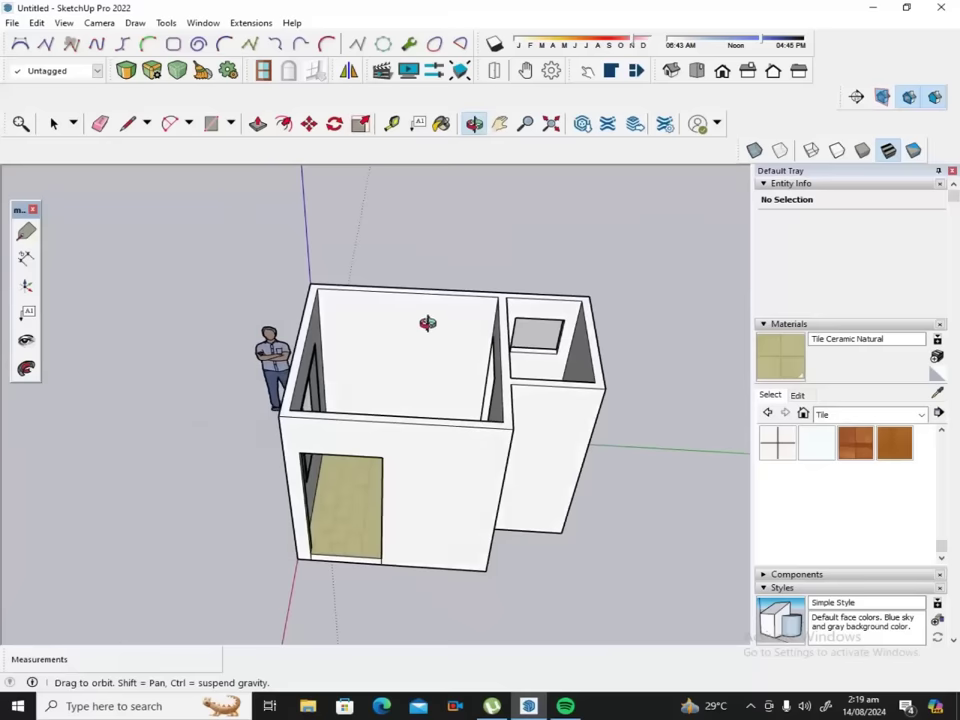
drag(420, 354, 450, 356)
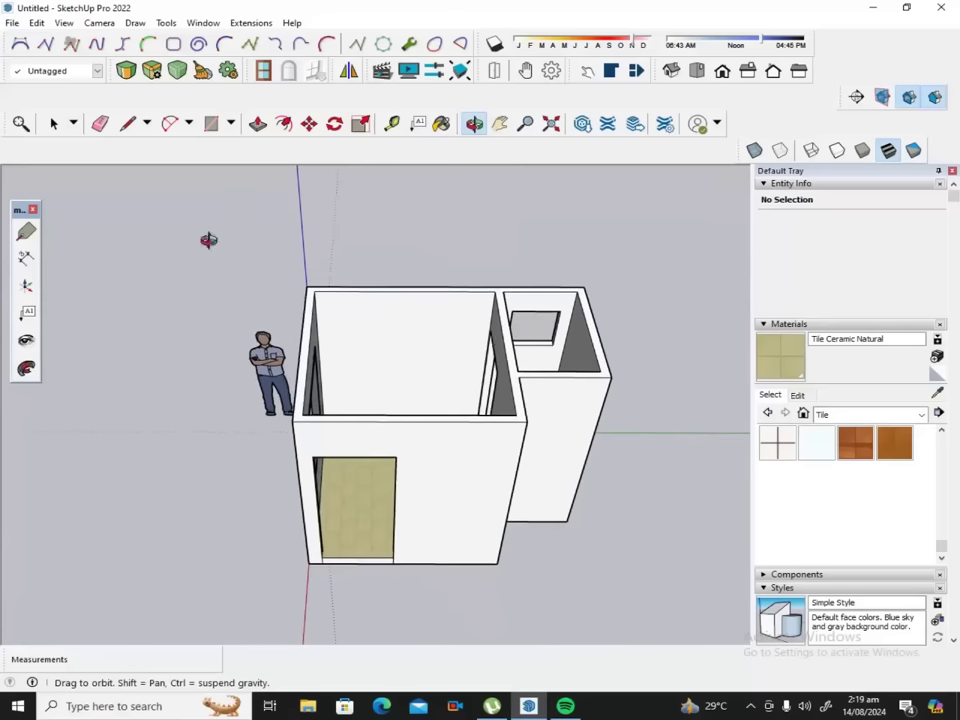
click(211, 123)
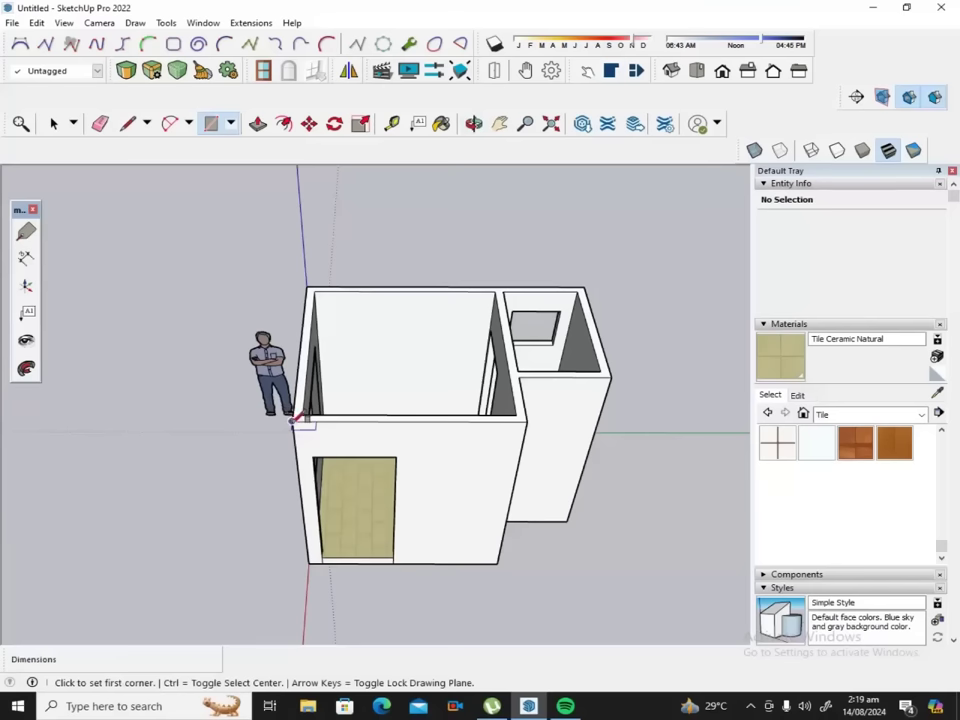
click(291, 420)
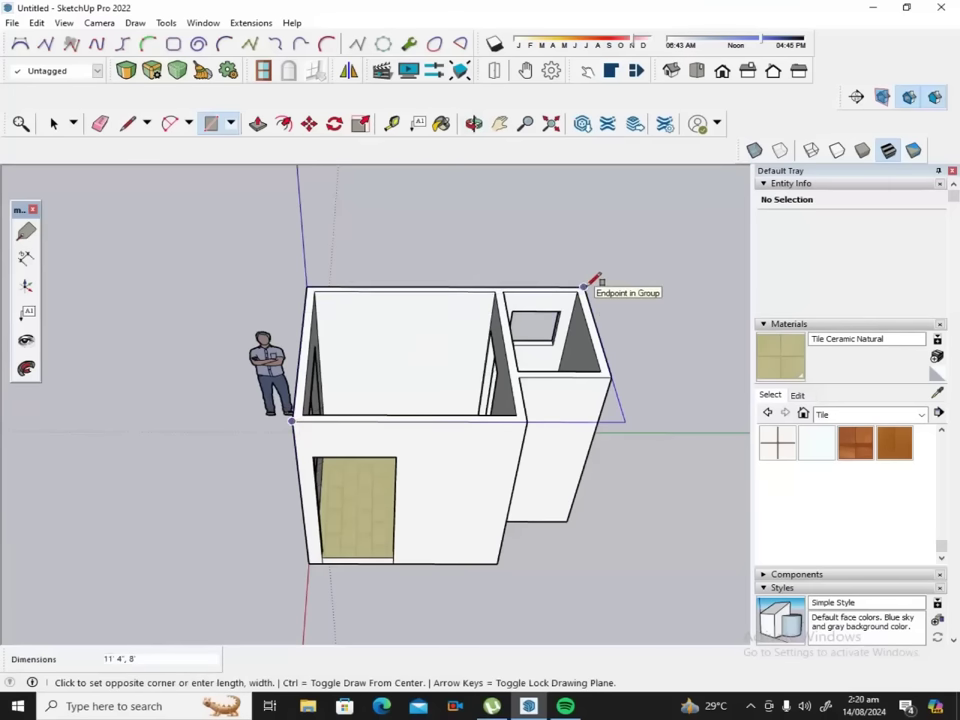
click(587, 285)
middle_drag(653, 332, 652, 284)
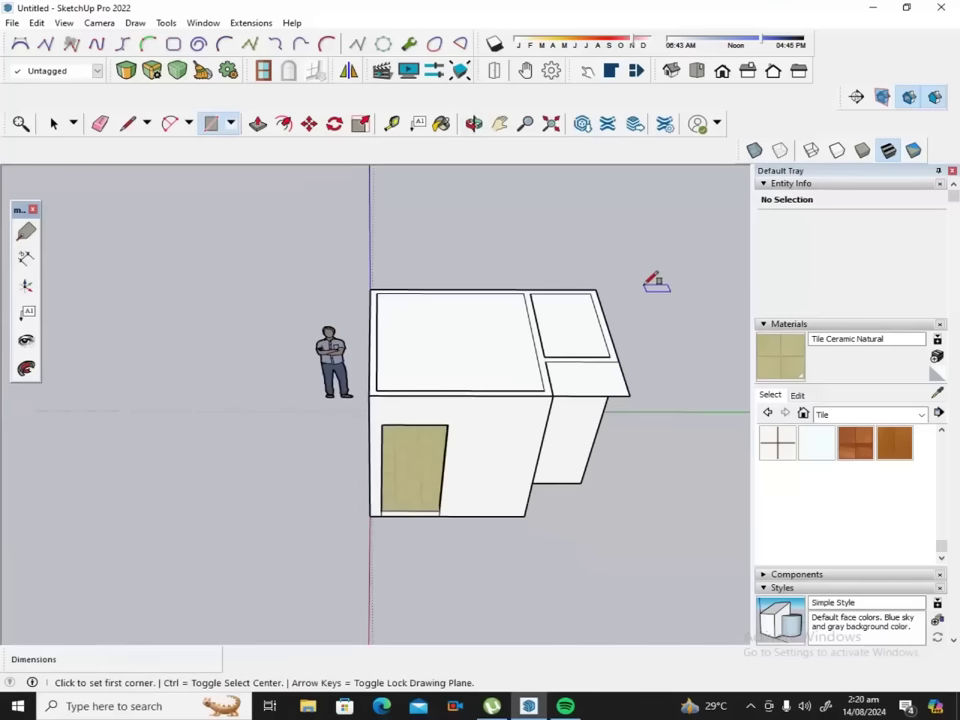
scroll(662, 336, up, 2)
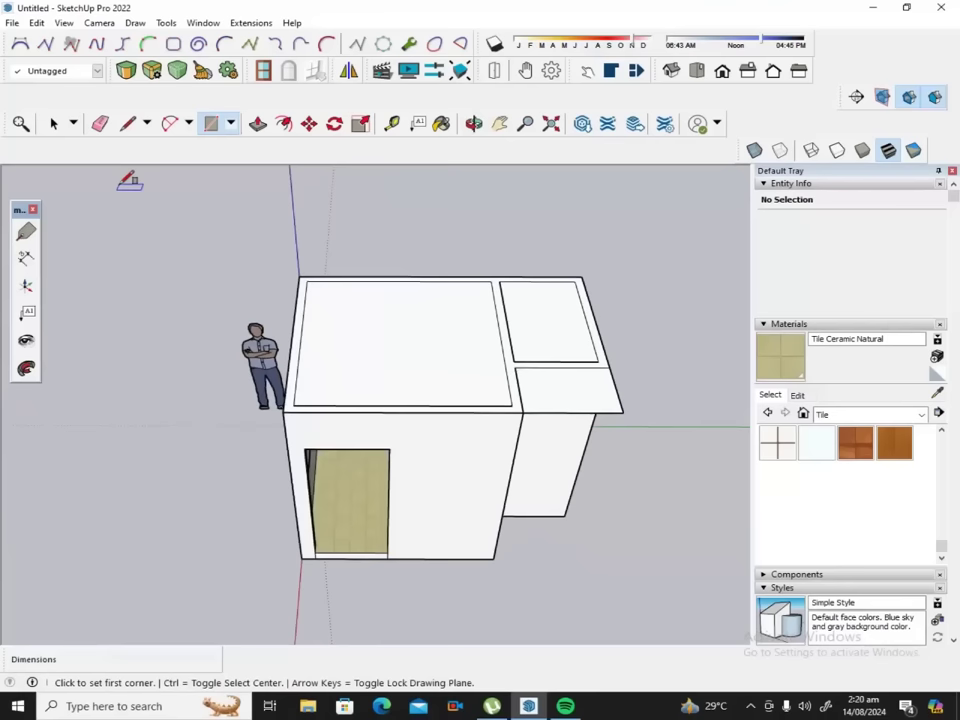
scroll(268, 192, down, 2)
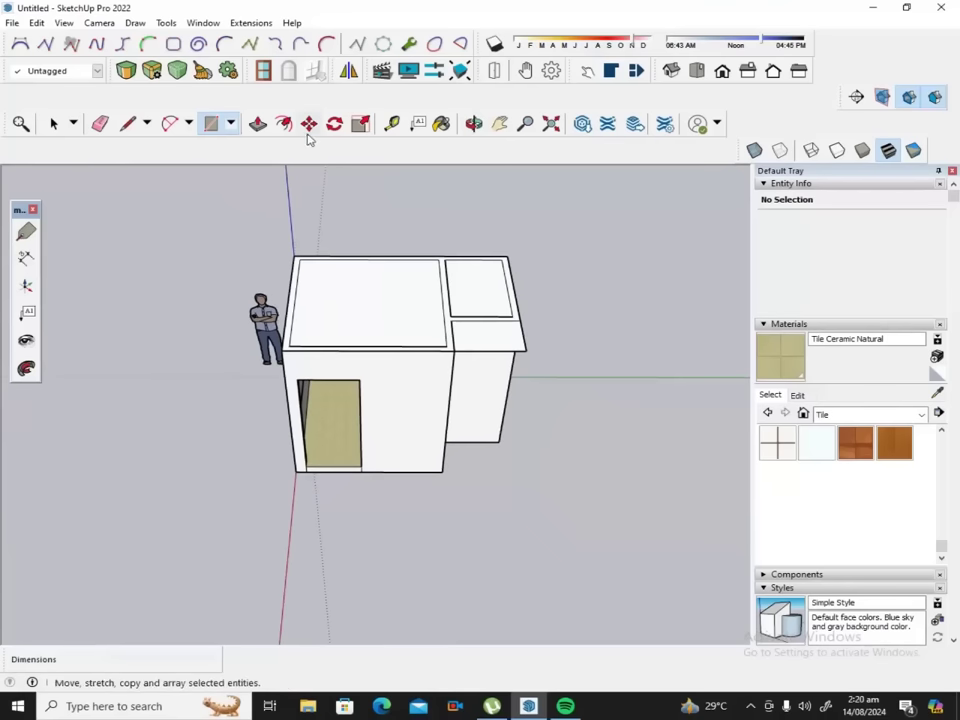
Select the main room's roof face and move it with Move (M) onto the ground beside the house.
click(53, 123)
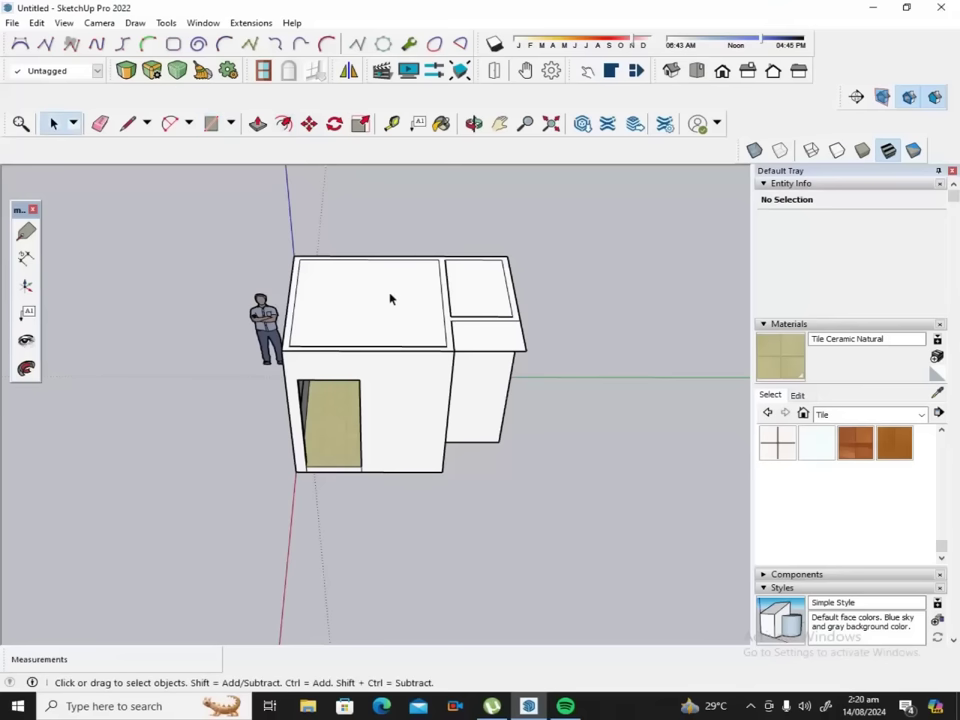
click(390, 298)
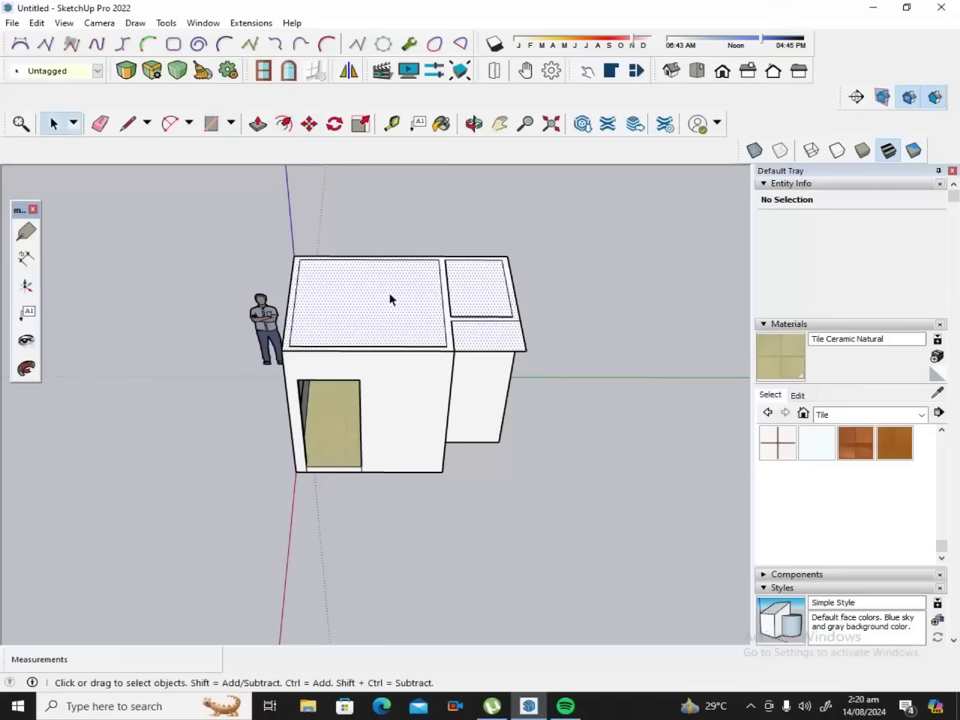
click(310, 123)
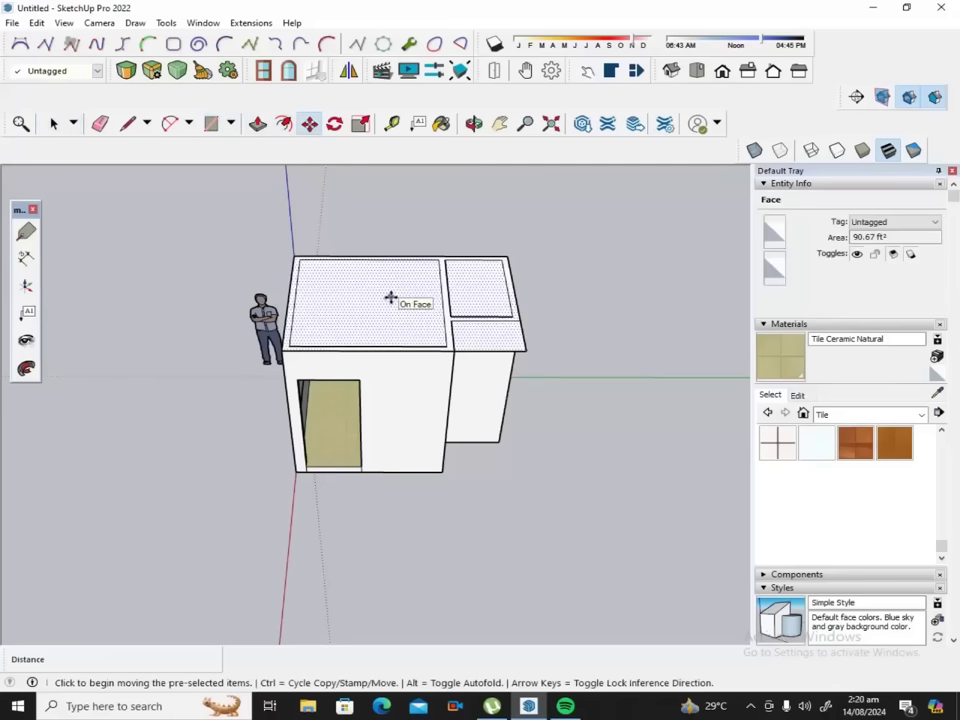
click(390, 298)
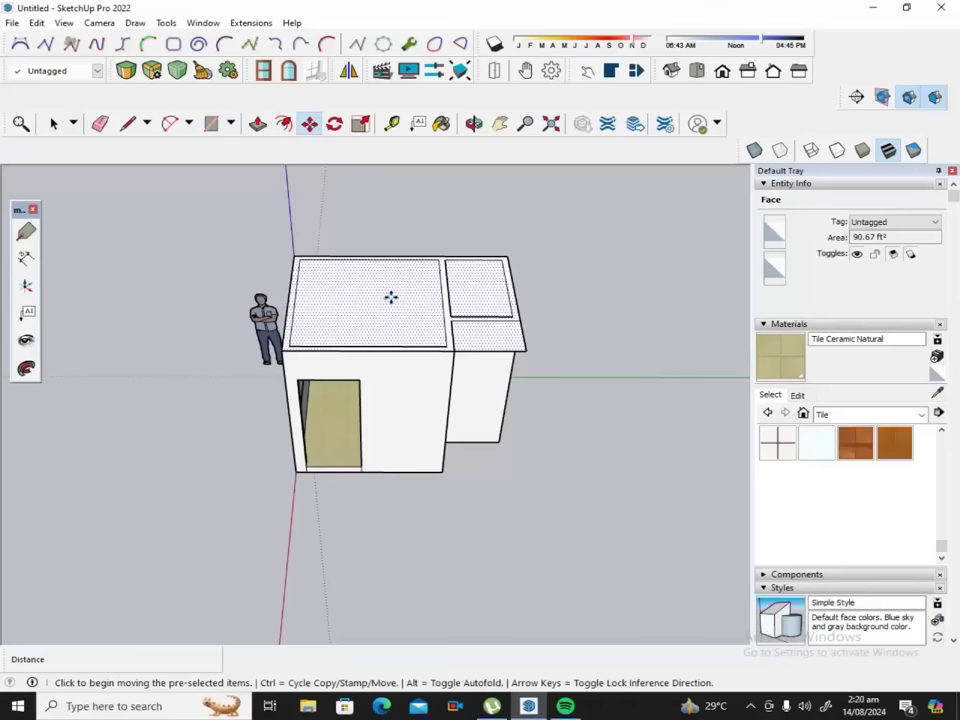
click(390, 298)
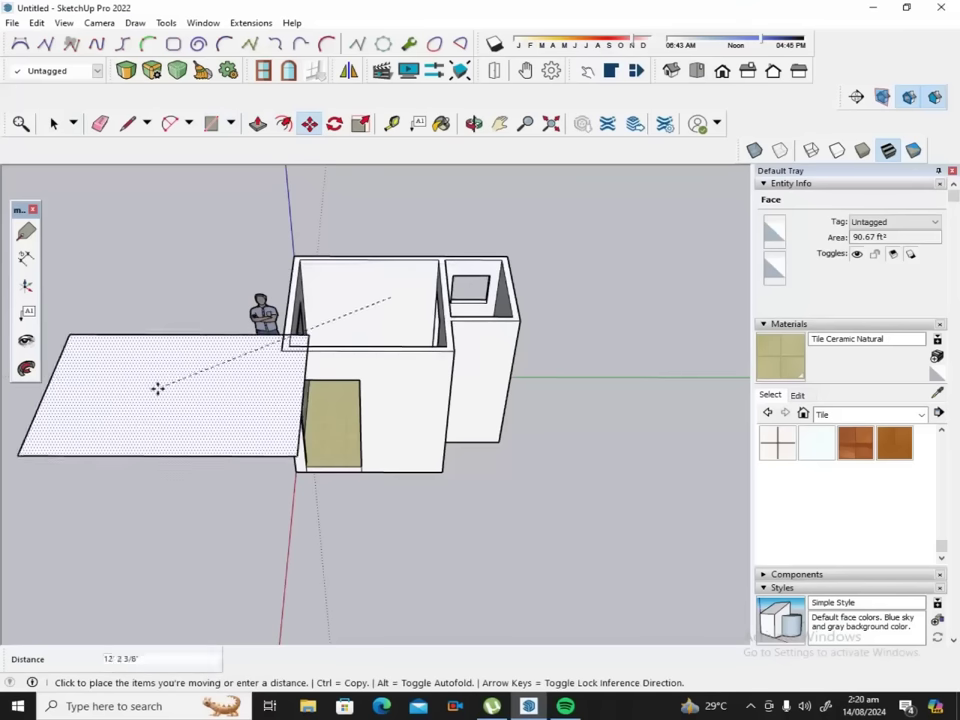
click(100, 480)
scroll(440, 318, down, 2)
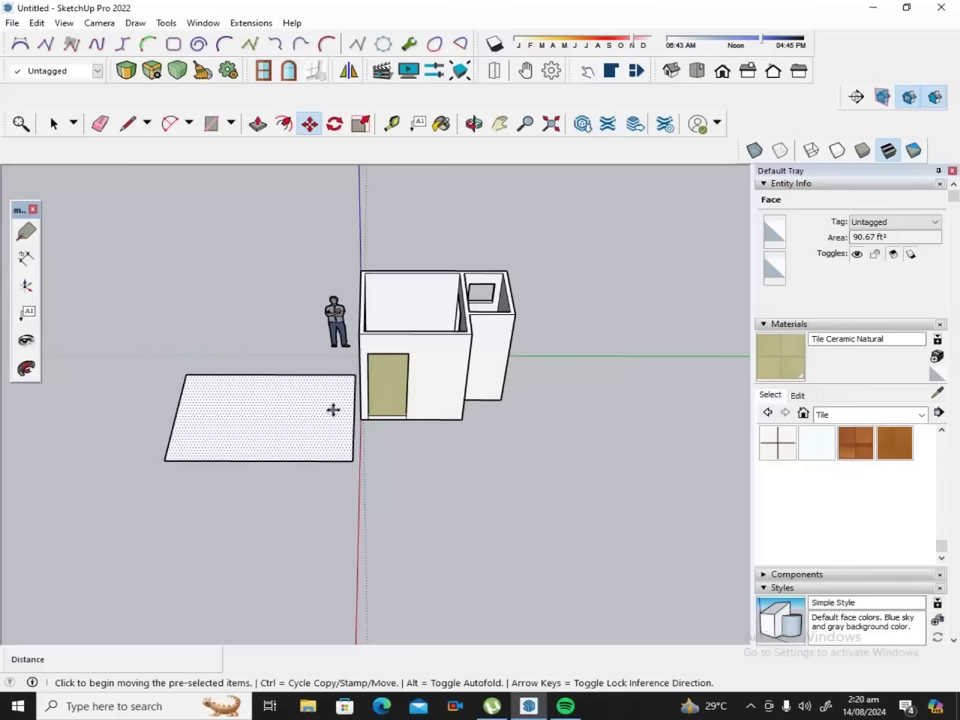
Push/Pull the flat rectangle up into an 8-inch-thick slab.
scroll(333, 409, up, 1)
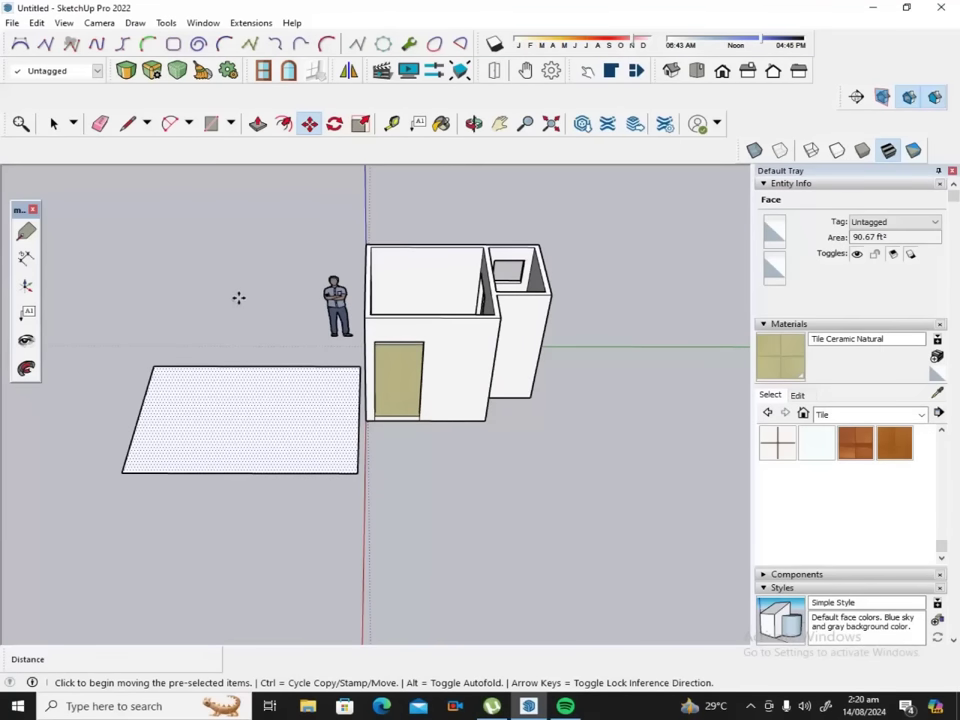
click(257, 124)
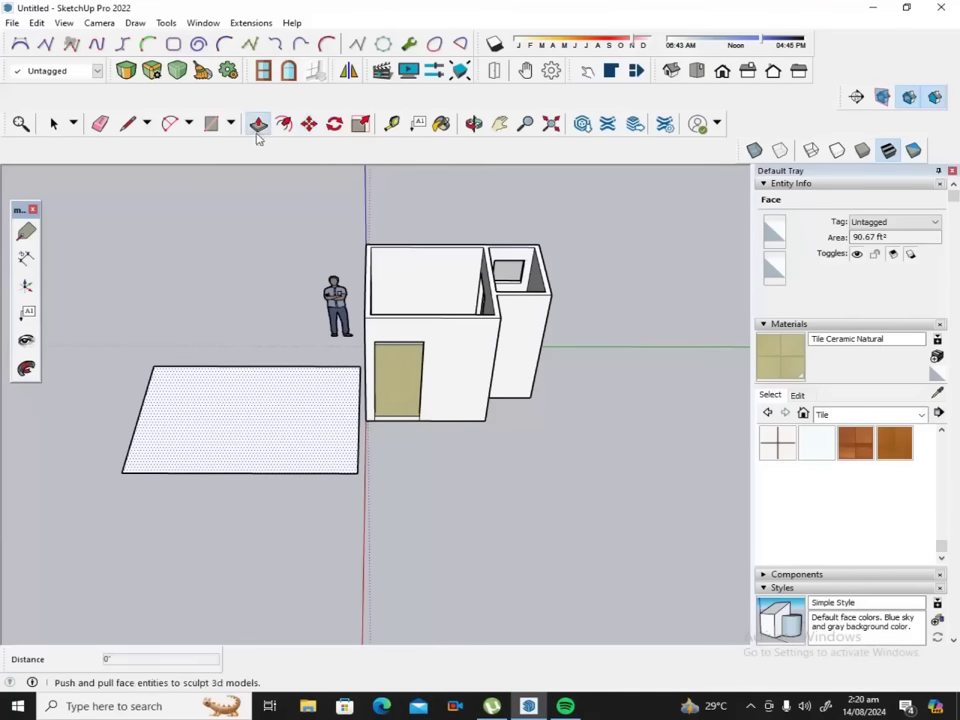
click(210, 413)
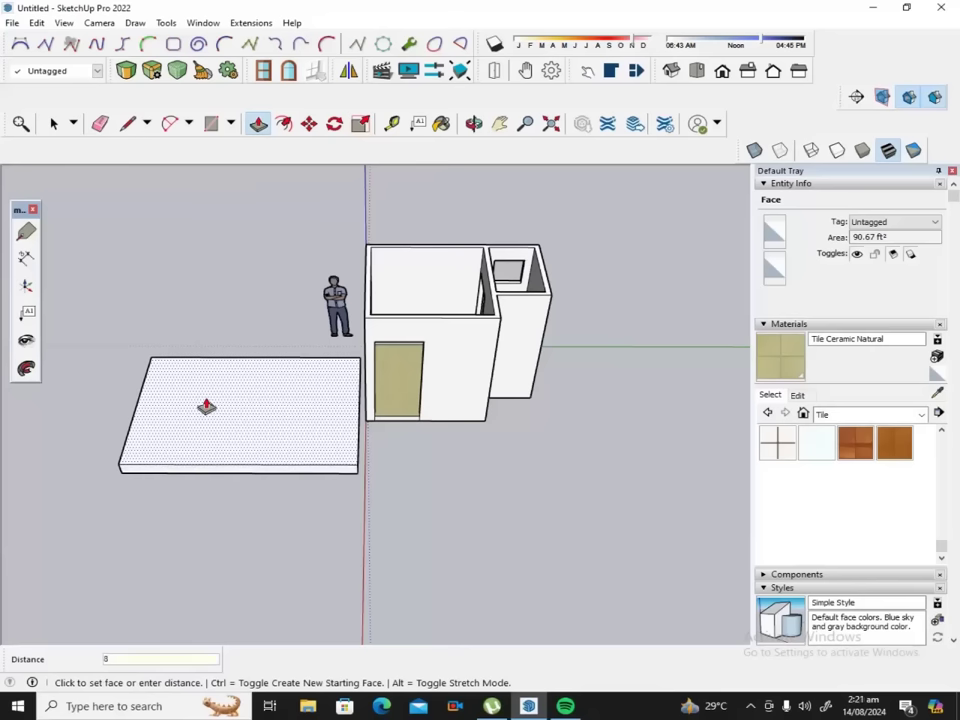
key(Return)
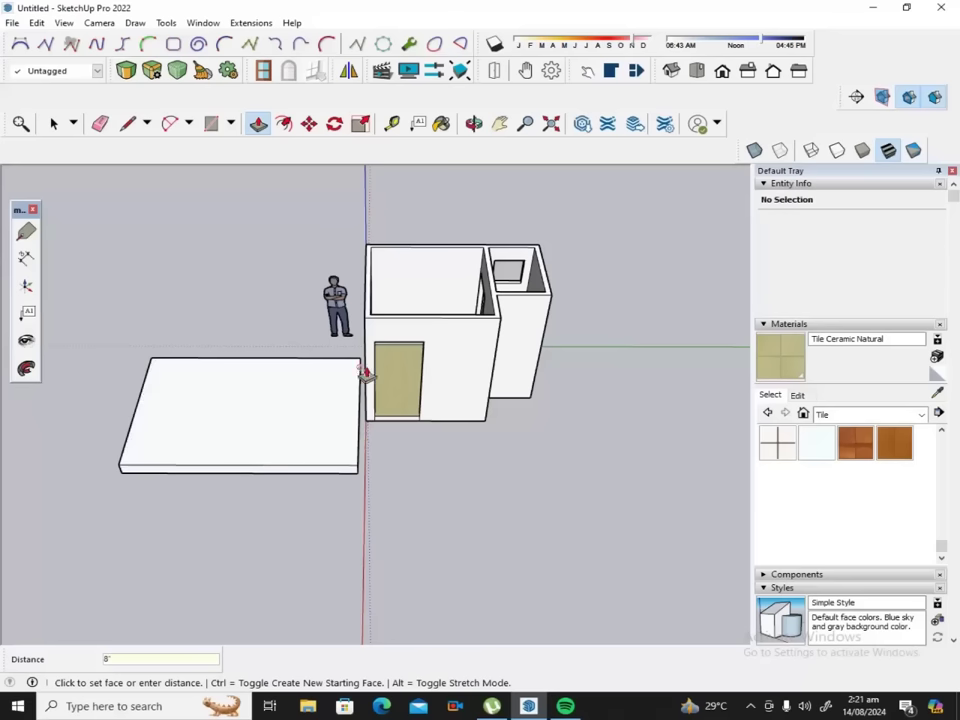
Try moving the slab by its bottom-left corner, then go to Undo in the Edit menu.
click(309, 130)
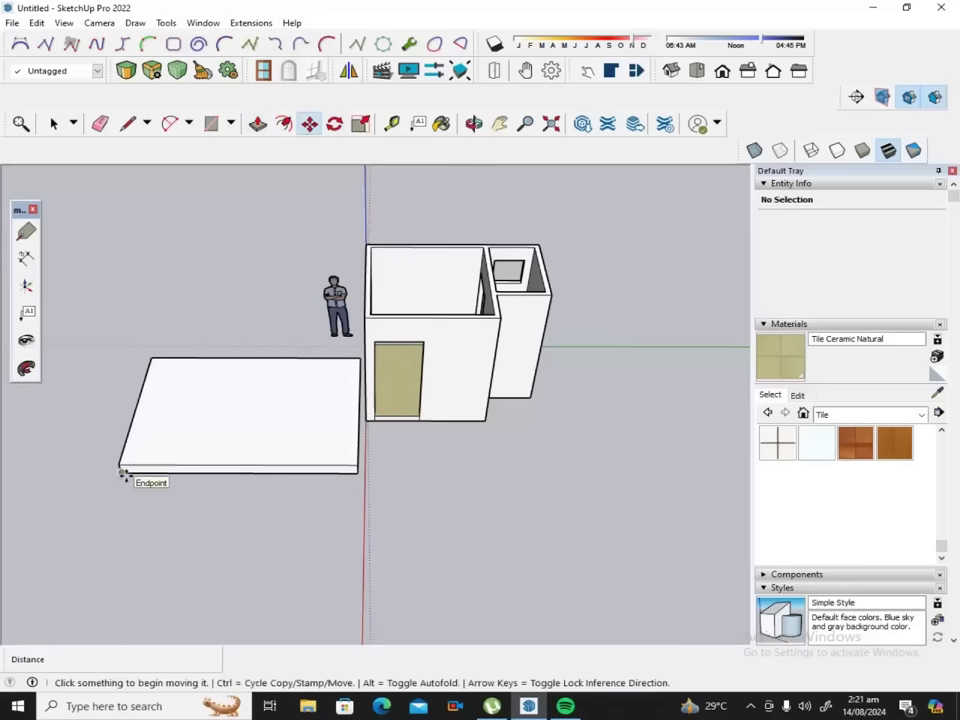
click(121, 466)
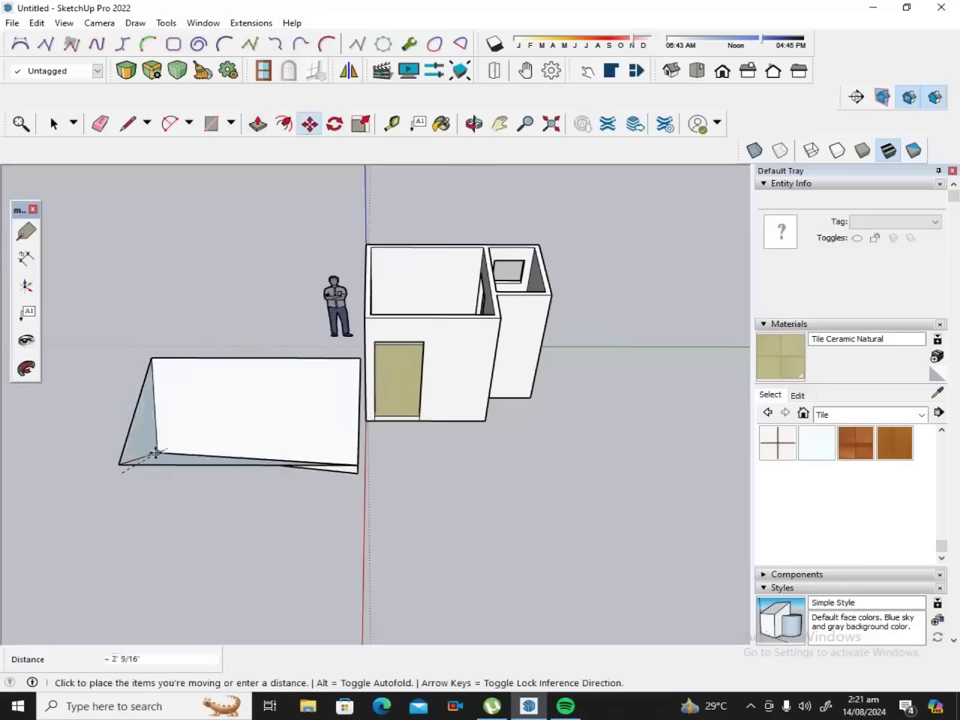
click(119, 465)
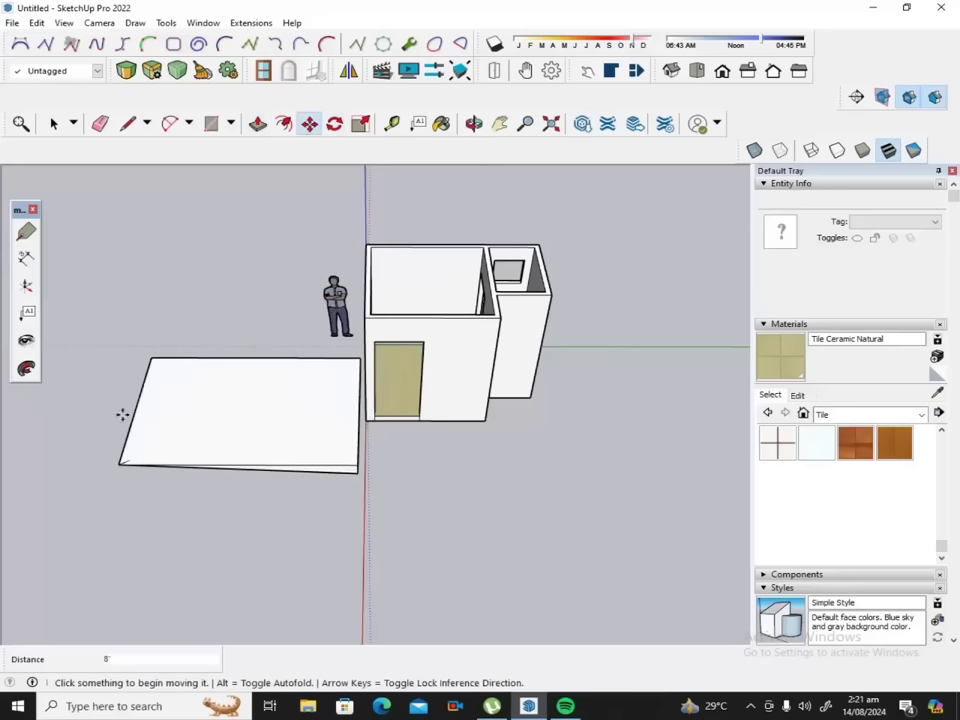
click(36, 22)
Undo the stray corner move and make the whole slab a single group.
click(42, 39)
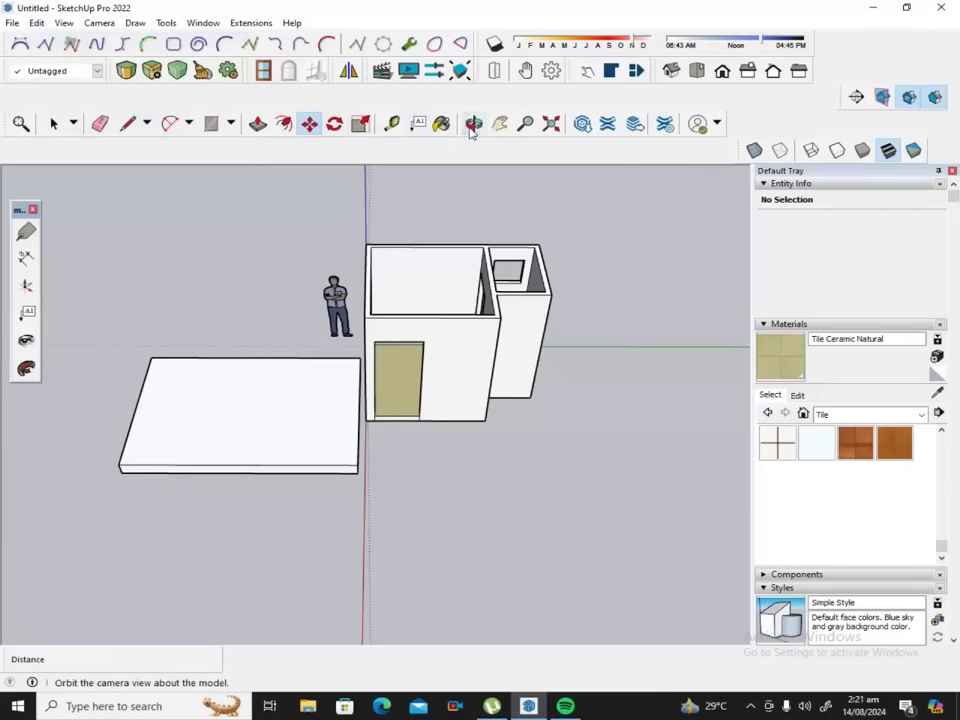
click(472, 124)
drag(356, 178, 221, 184)
click(53, 123)
drag(62, 238, 369, 534)
right_click(228, 398)
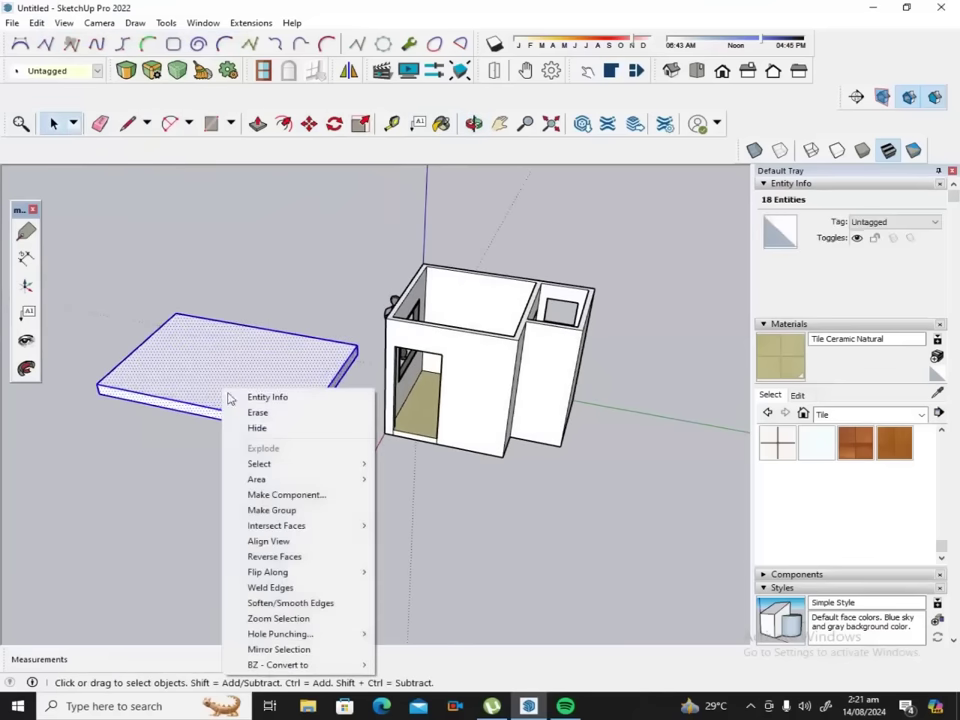
click(280, 510)
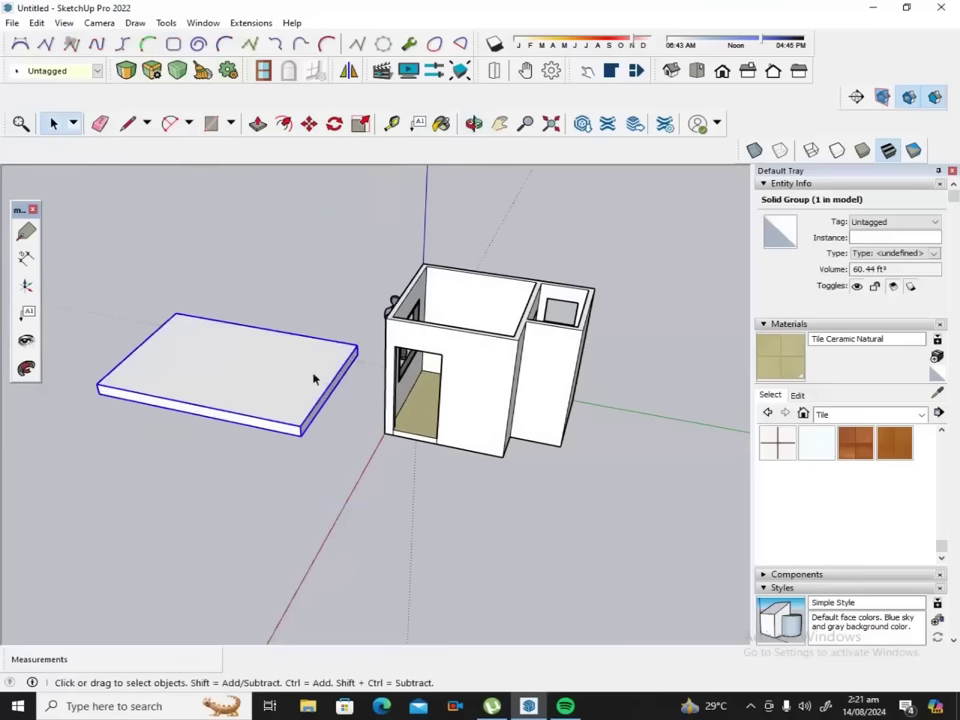
Move the slab group by its left corner onto the house's top front corner.
click(310, 124)
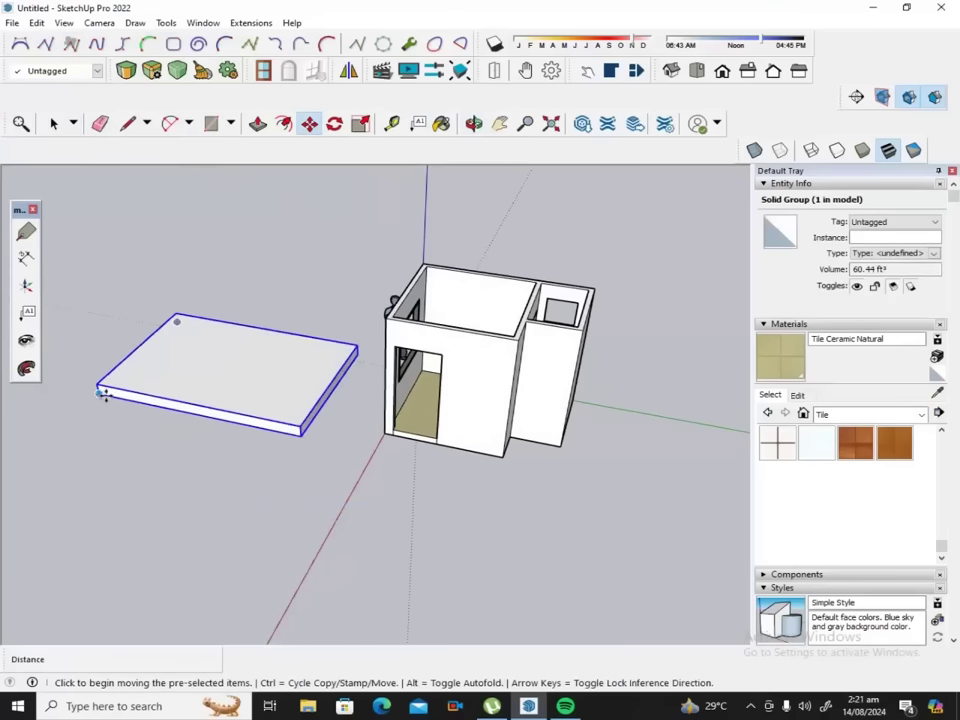
click(100, 393)
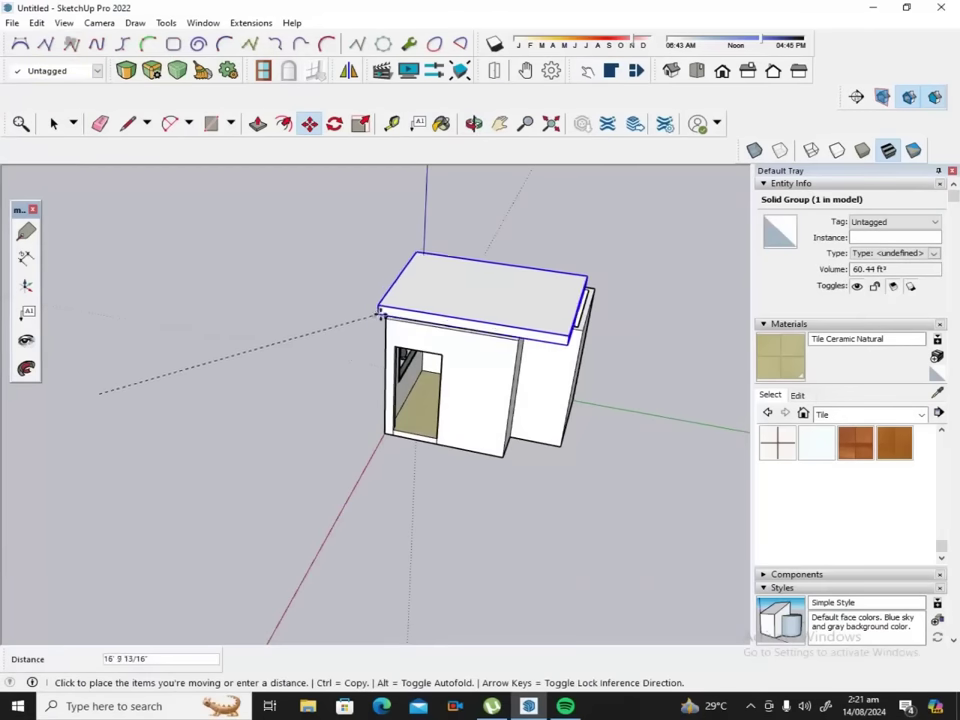
click(390, 316)
scroll(388, 314, up, 1)
scroll(387, 313, up, 3)
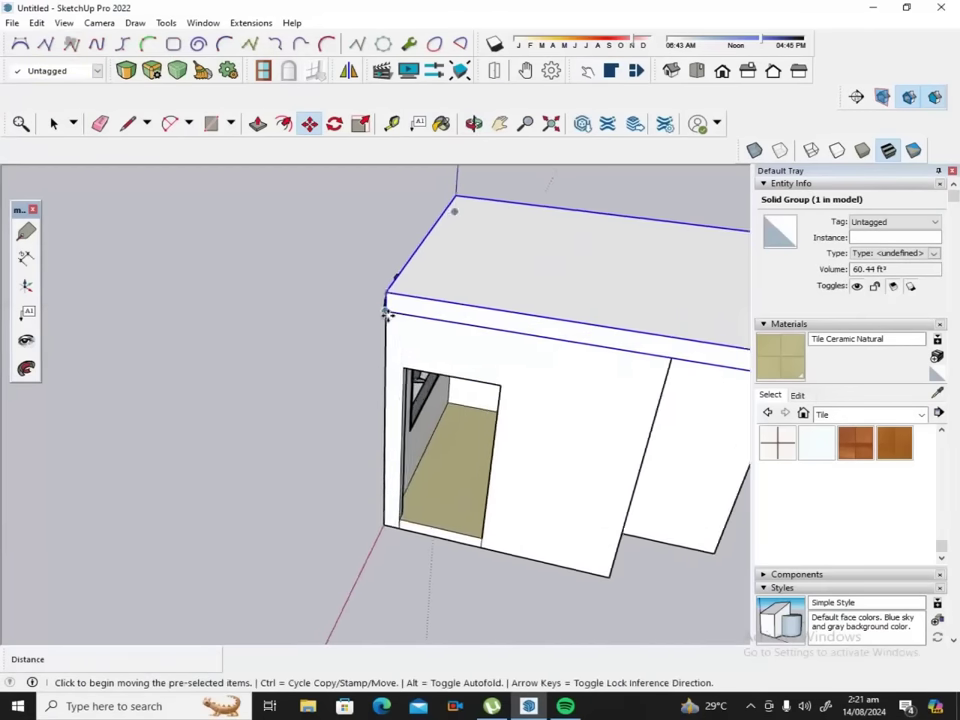
click(387, 314)
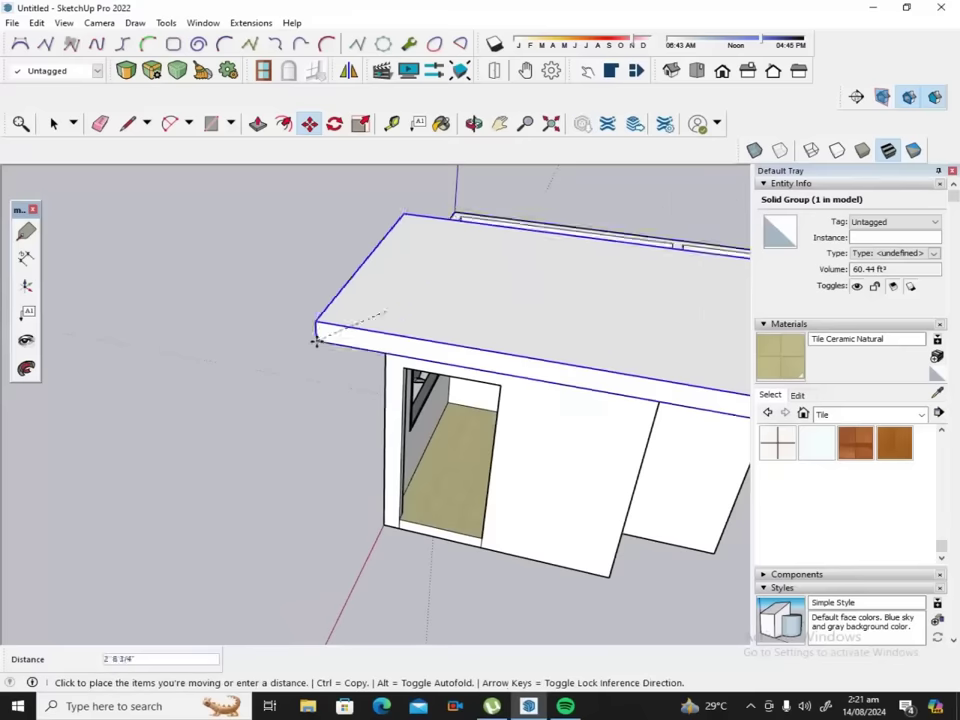
click(388, 313)
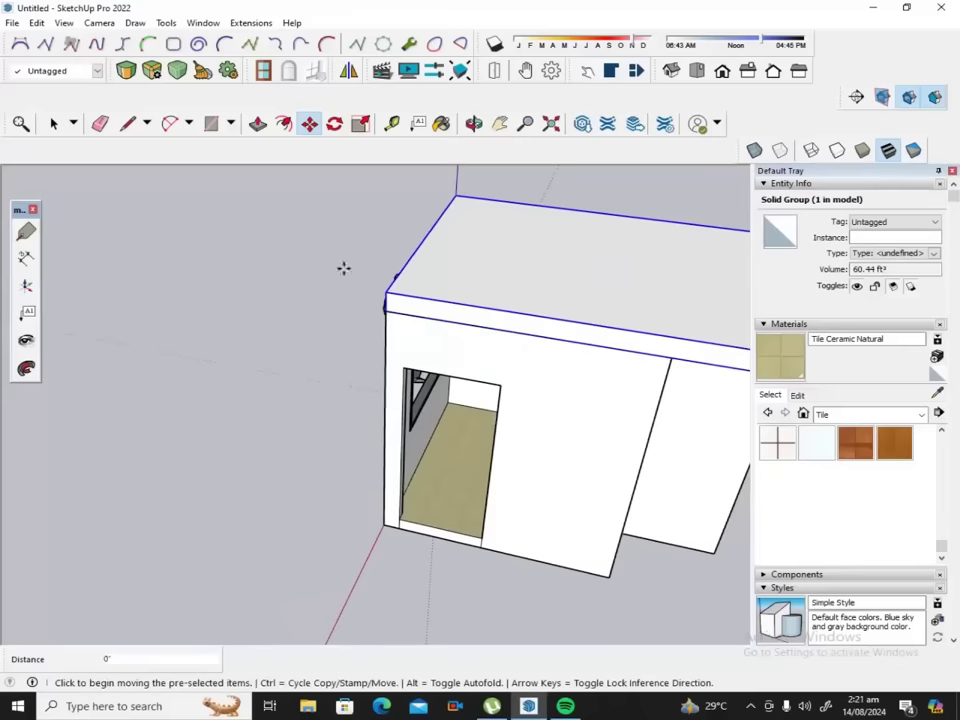
click(474, 123)
Inside the slab group, push the thin front edge face out 1 foot past the wall.
mouse_move(392, 285)
mouse_down()
mouse_move(633, 270)
mouse_move(604, 249)
mouse_move(609, 206)
mouse_move(527, 261)
mouse_up()
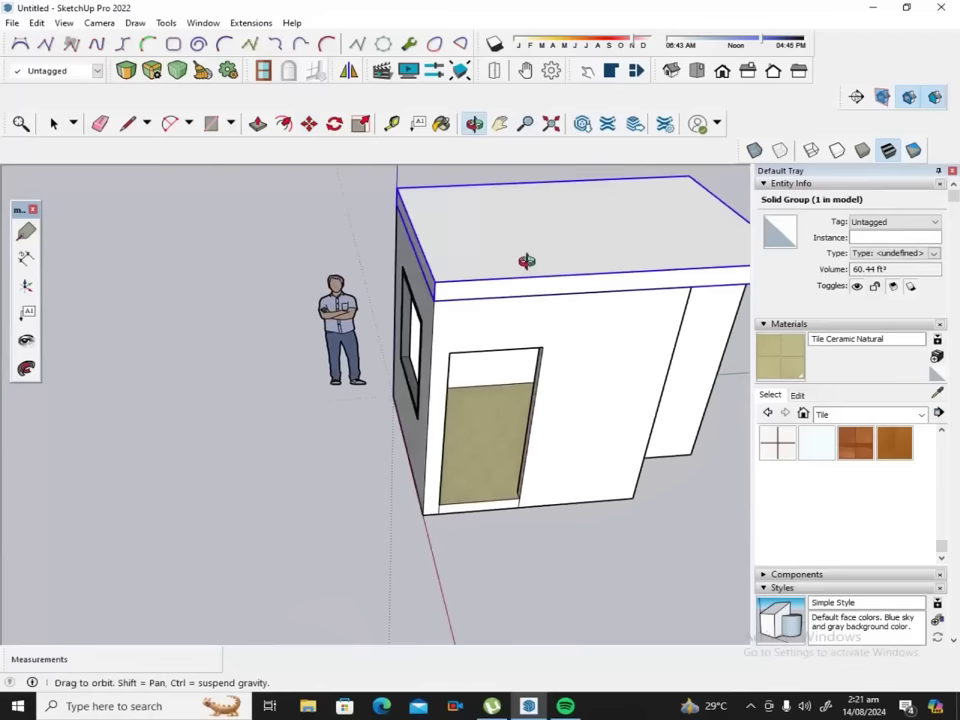
drag(596, 298, 324, 309)
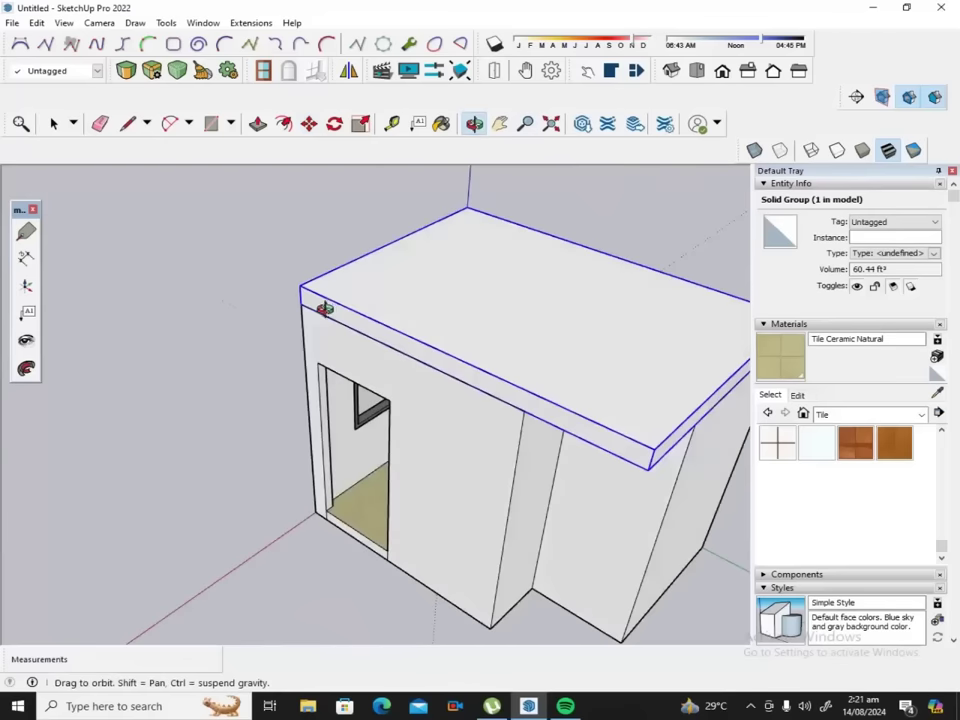
scroll(330, 309, up, 2)
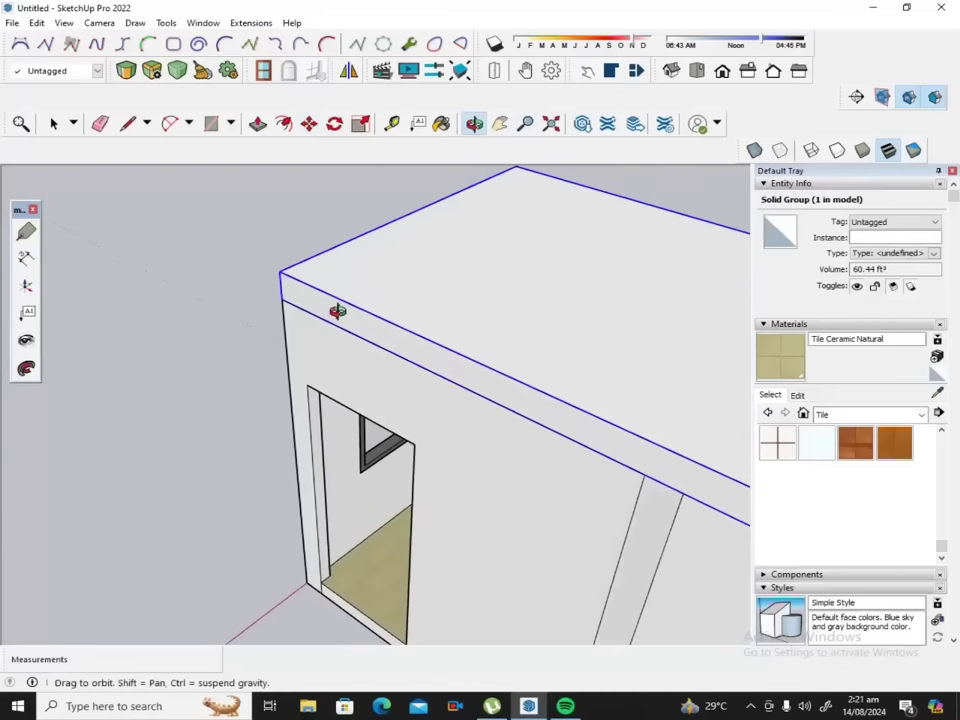
drag(343, 328, 401, 289)
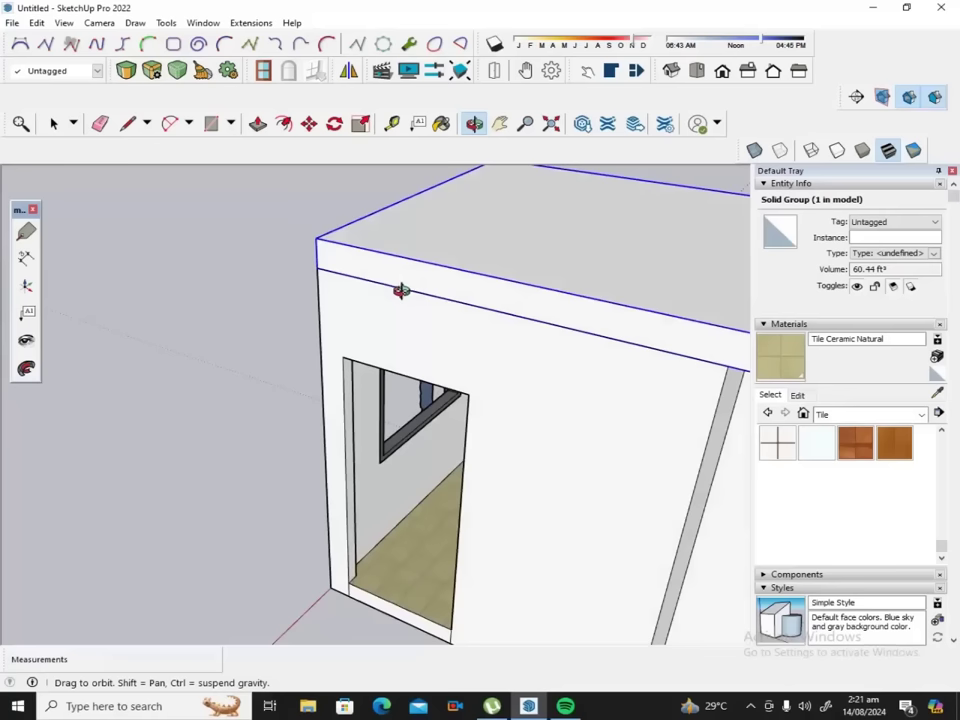
drag(407, 287, 332, 291)
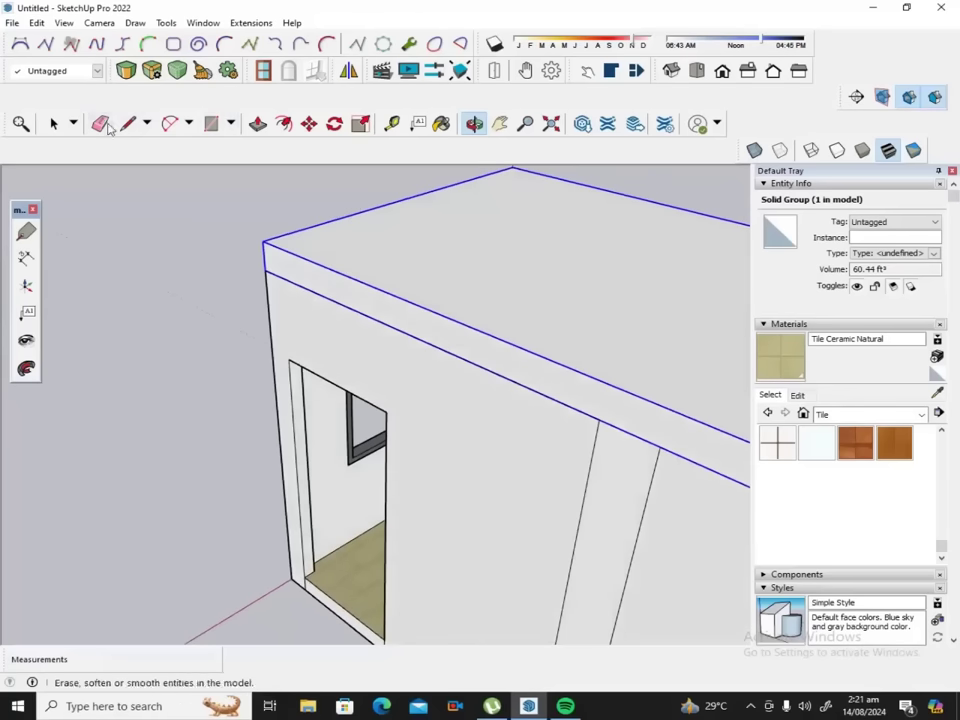
click(54, 123)
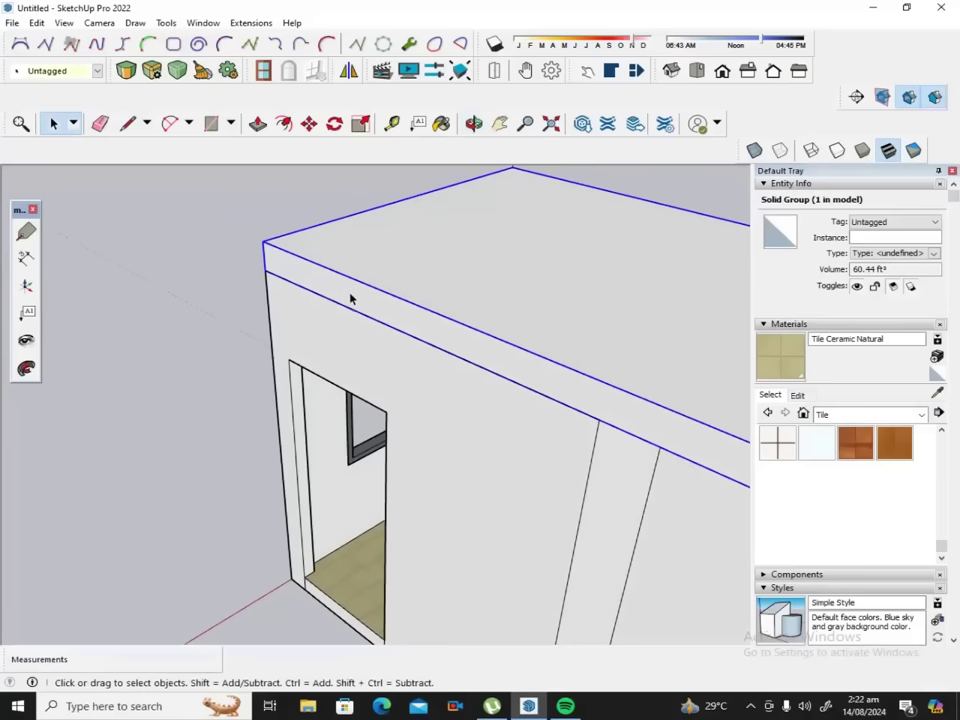
double_click(350, 298)
click(350, 298)
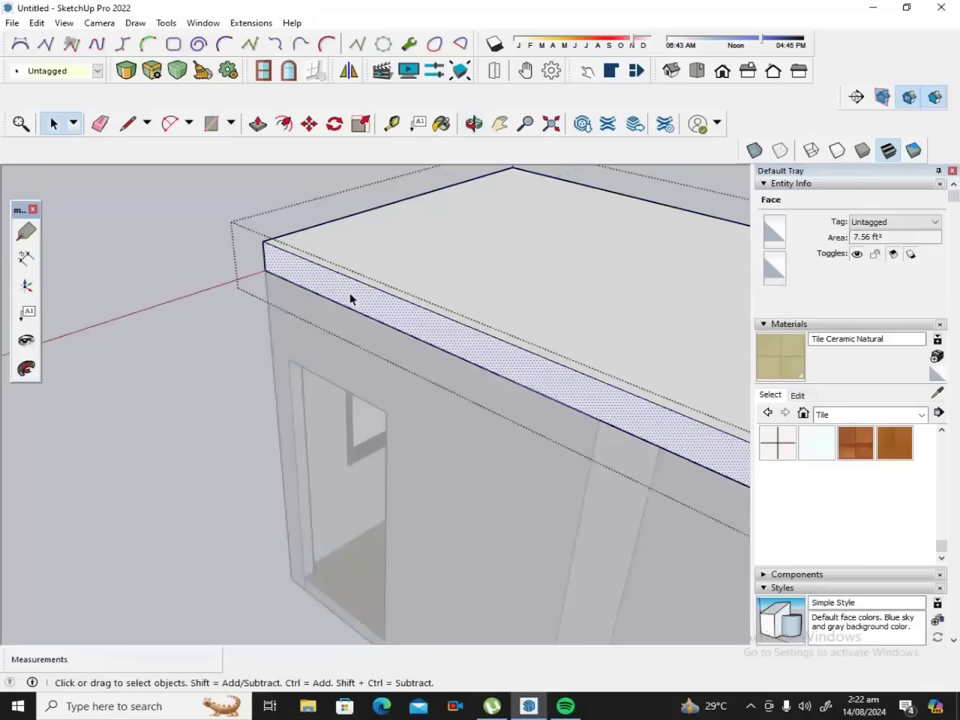
click(258, 123)
click(287, 272)
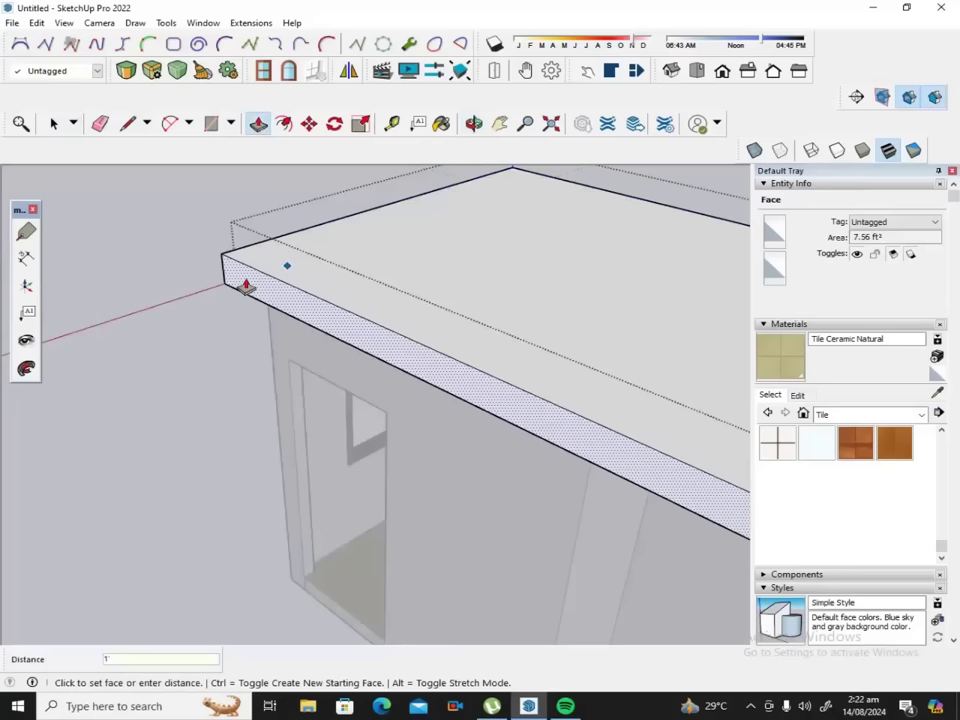
click(245, 287)
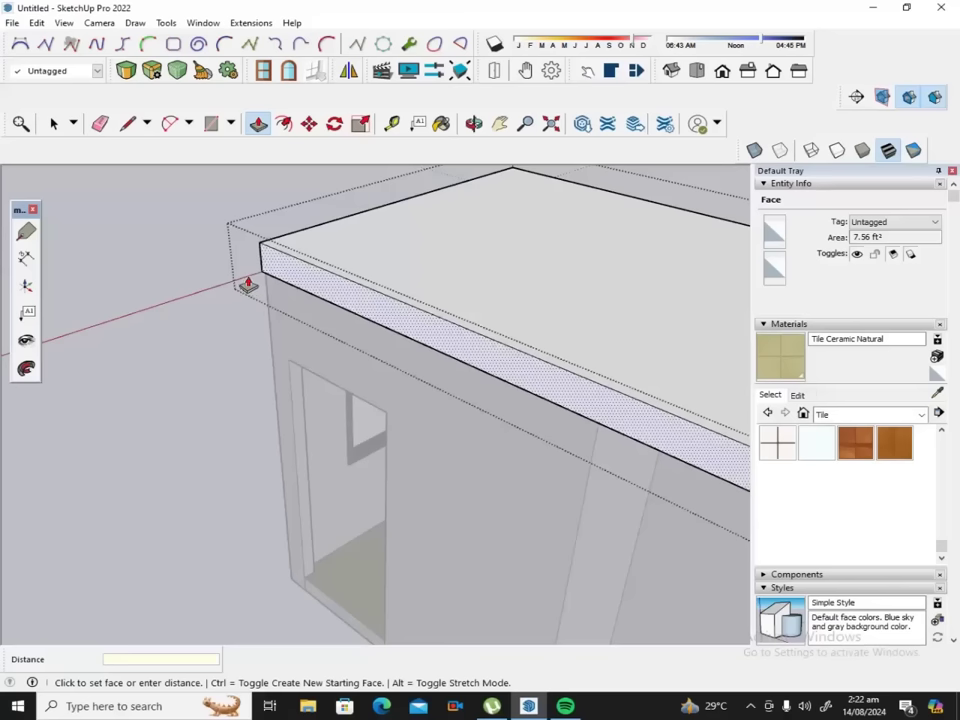
Undo that extrusion and push the slab's side face out 1 foot instead.
click(36, 22)
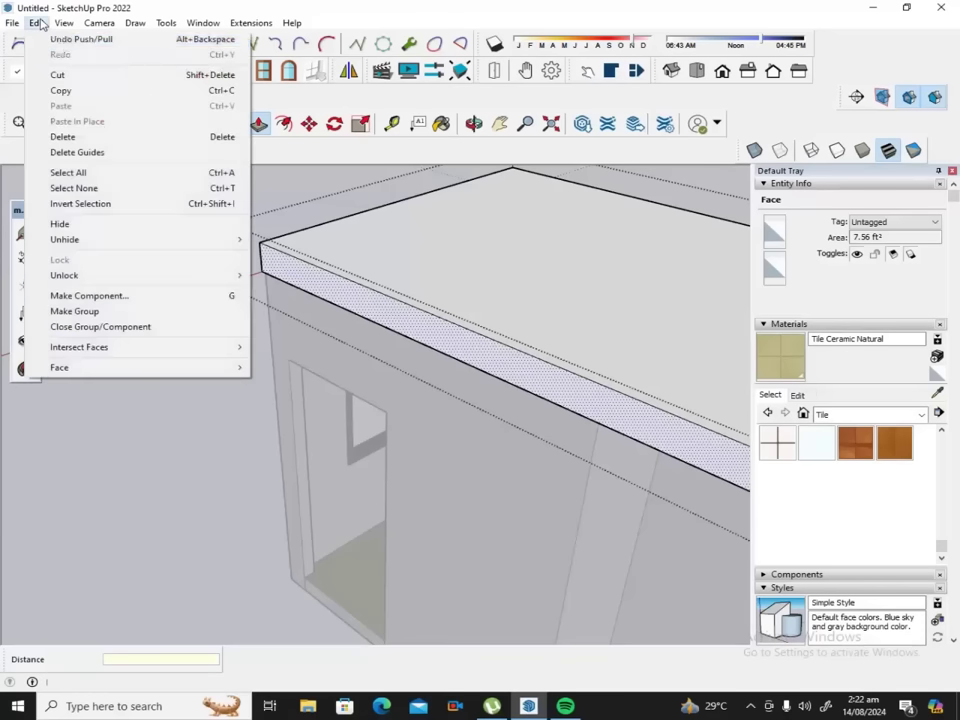
click(58, 36)
click(320, 283)
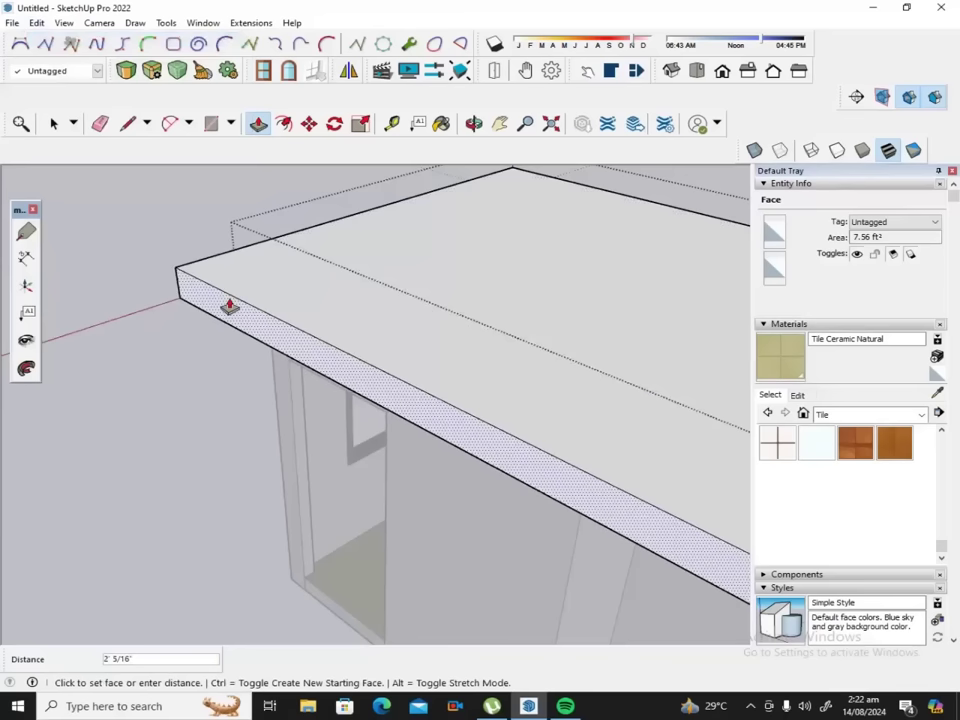
text(1)
key(Return)
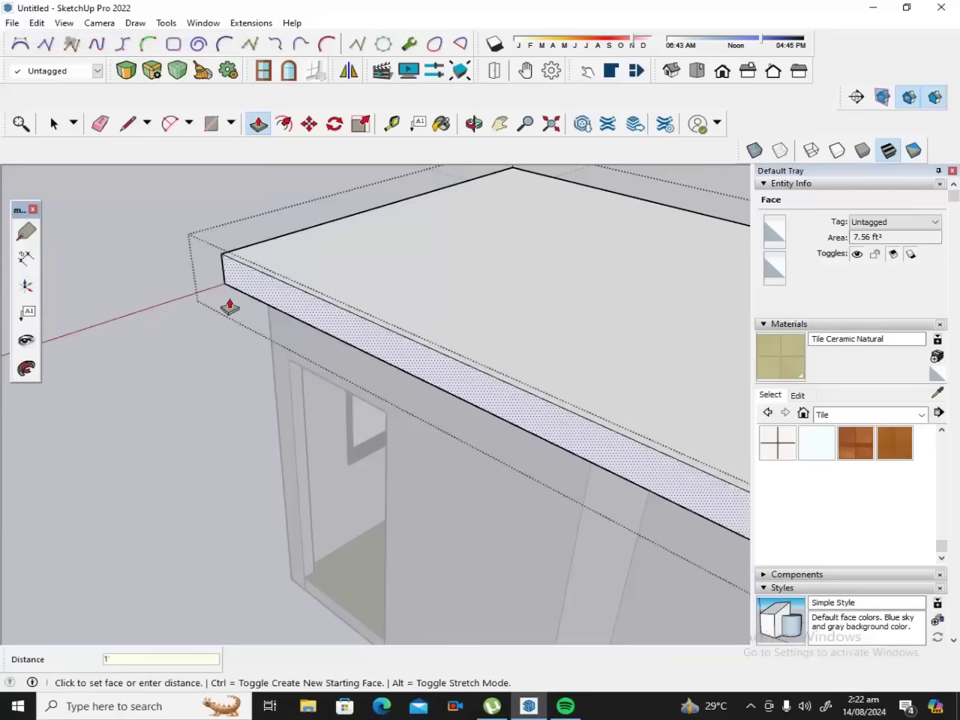
Push the roof slab's front edge face further outward to deepen the overhang.
click(474, 123)
drag(231, 304, 567, 334)
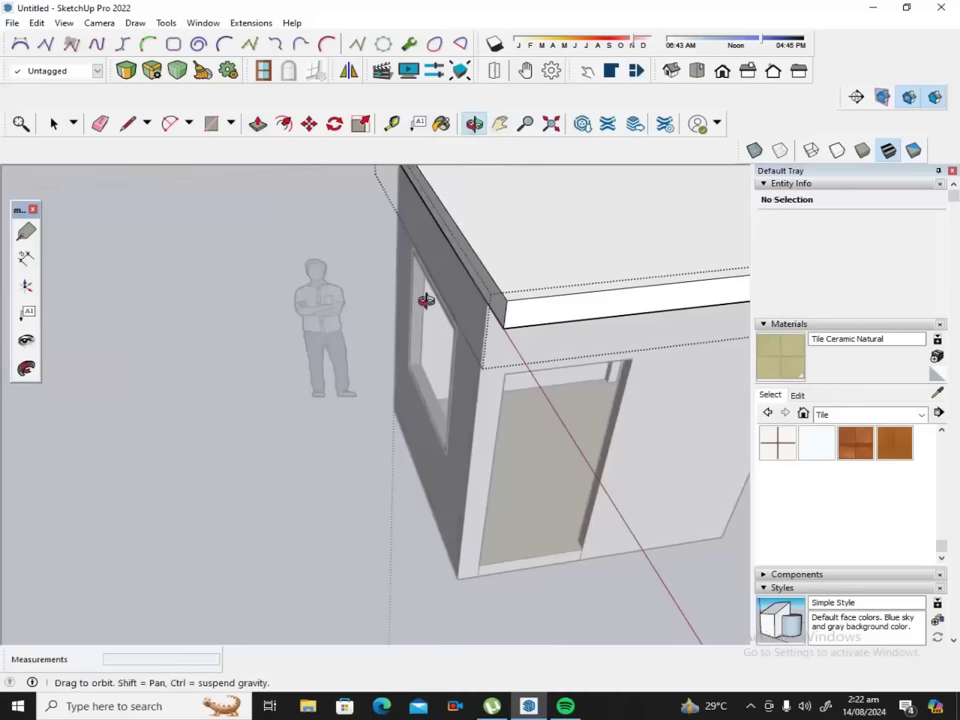
drag(424, 298, 591, 189)
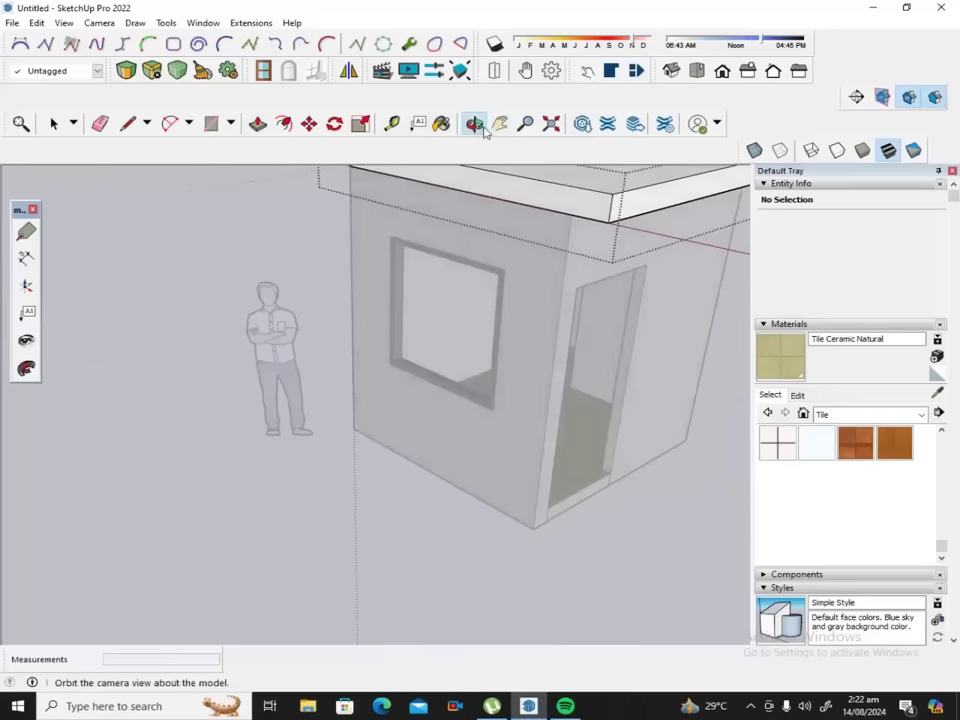
click(500, 123)
drag(407, 229, 398, 337)
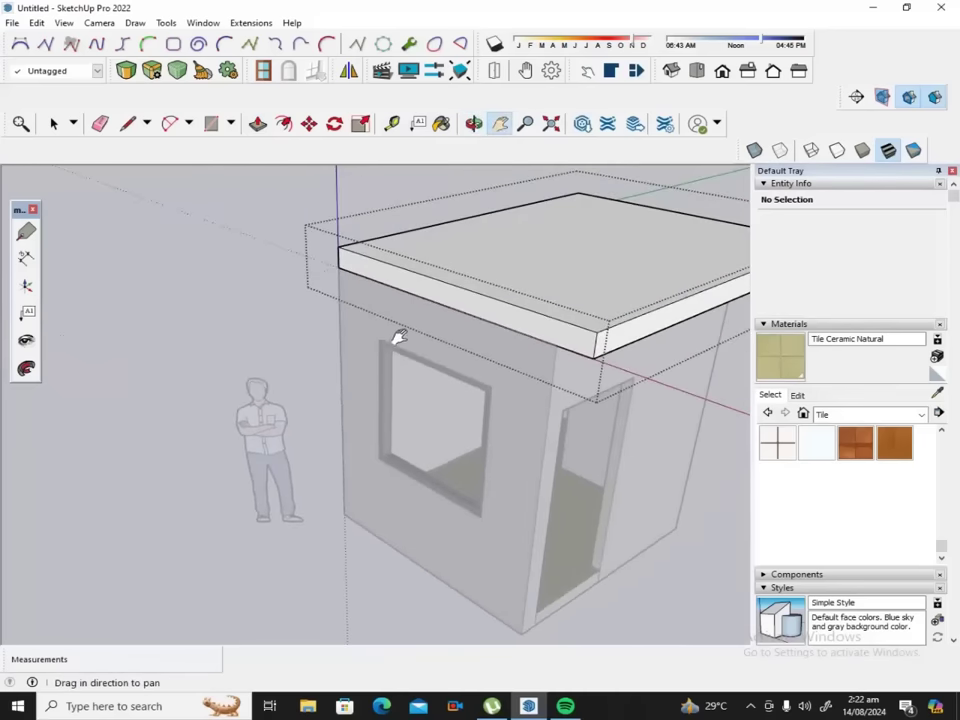
scroll(530, 268, up, 2)
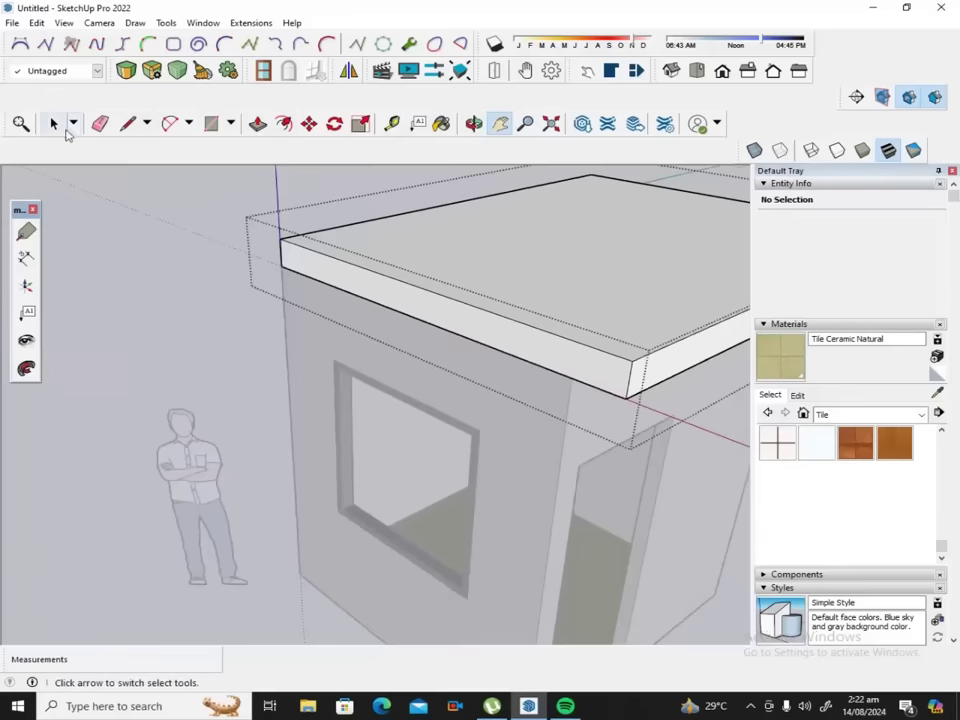
click(57, 125)
click(396, 292)
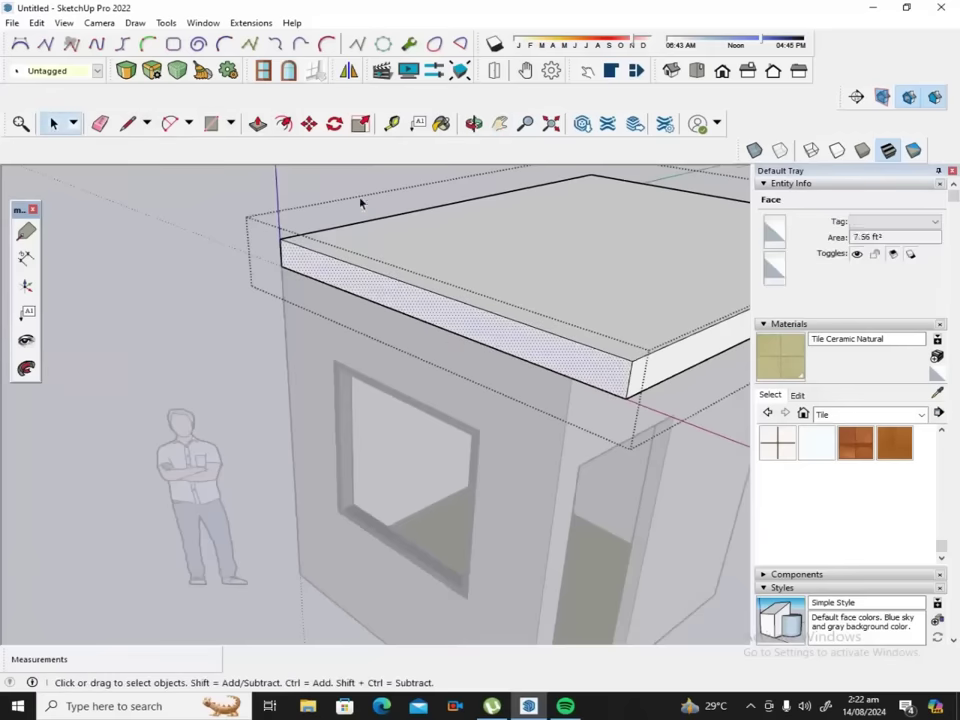
click(258, 123)
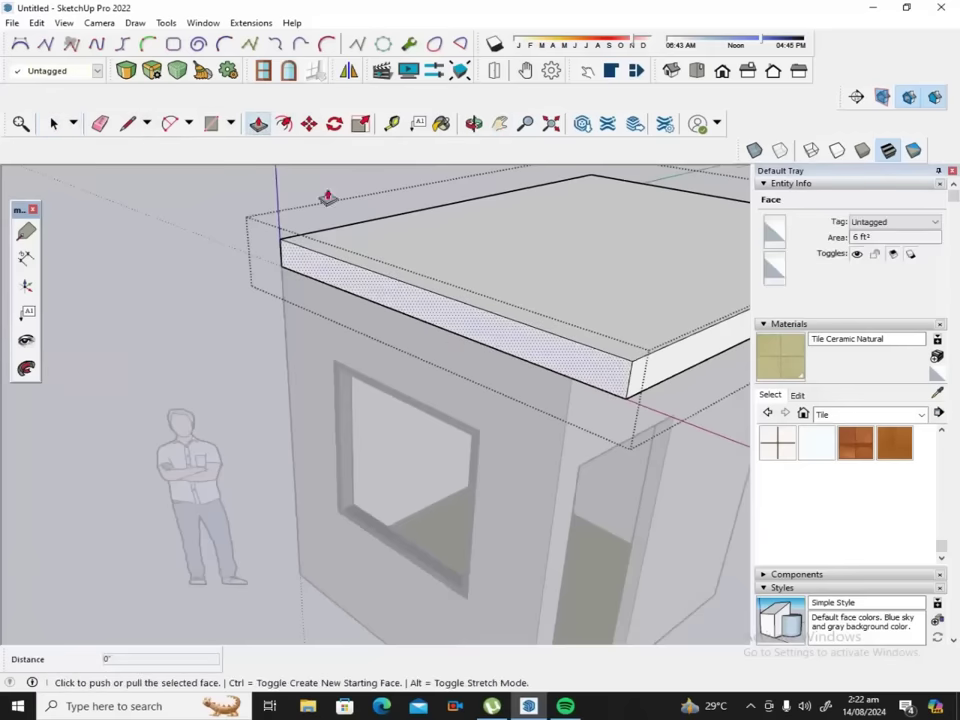
click(370, 290)
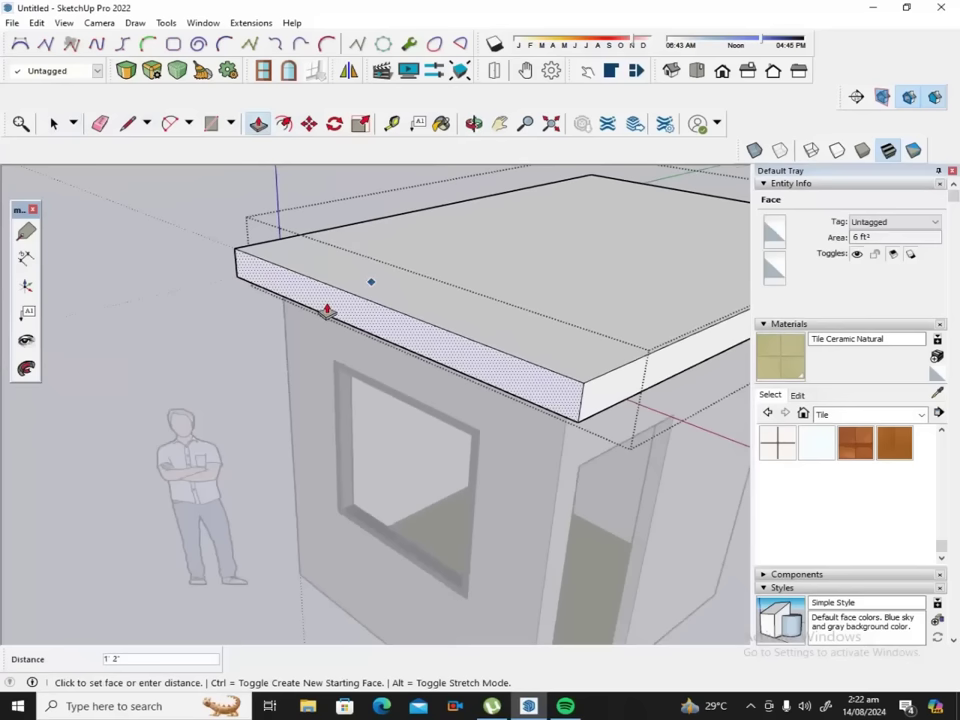
click(327, 311)
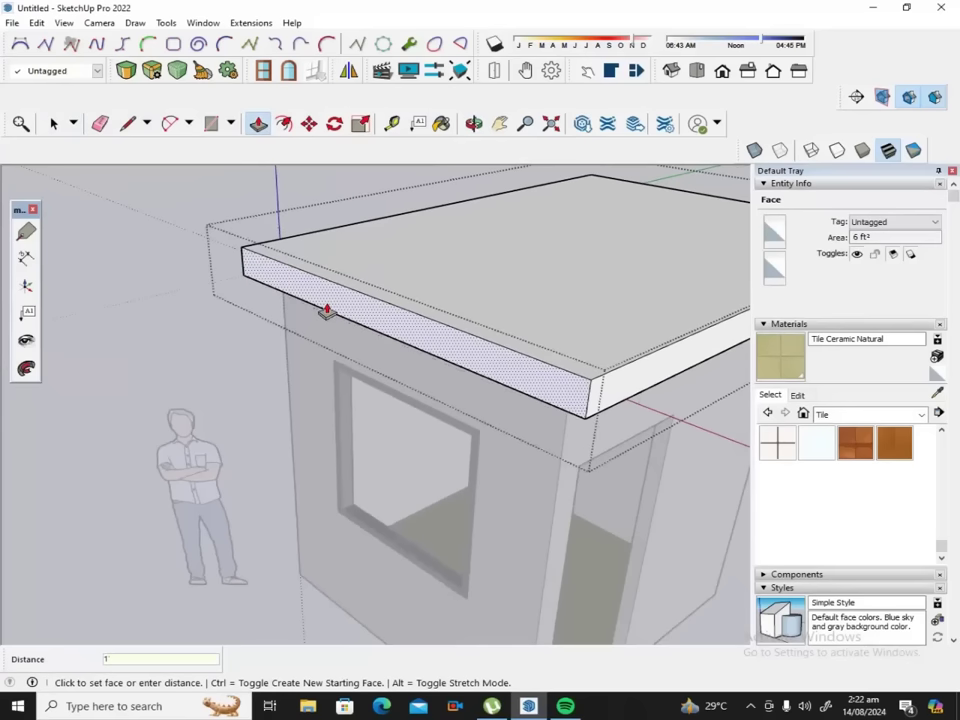
click(474, 124)
mouse_move(381, 246)
mouse_down()
mouse_move(416, 315)
mouse_move(606, 270)
mouse_up()
Extend the slab's left side face outward into an overhang.
mouse_move(269, 264)
mouse_down()
mouse_move(574, 321)
mouse_move(236, 229)
mouse_move(326, 291)
mouse_move(307, 195)
mouse_up()
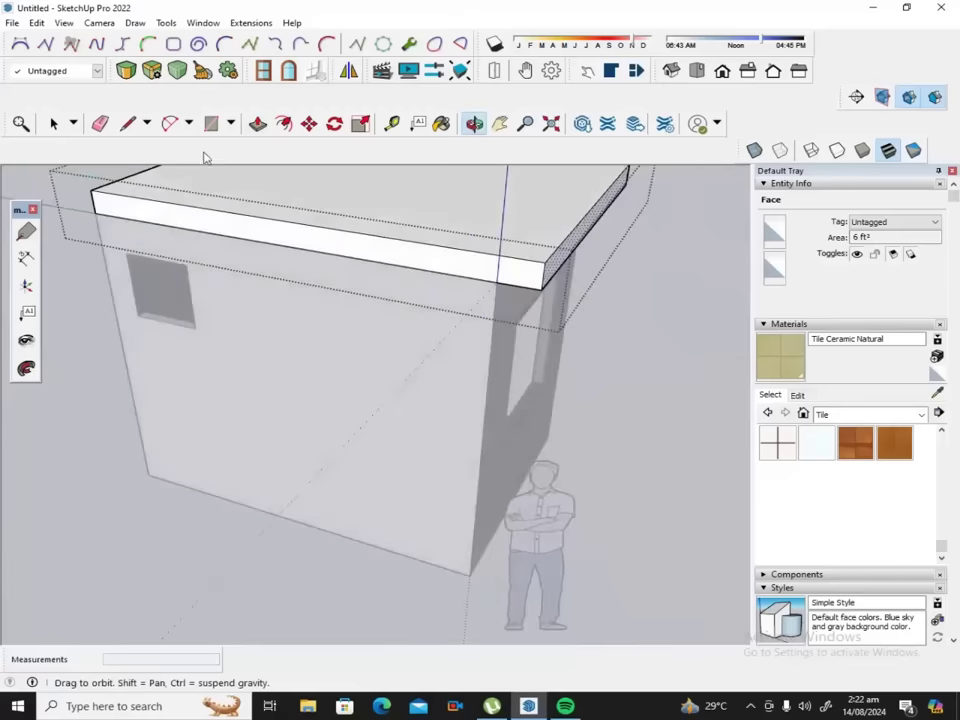
click(53, 123)
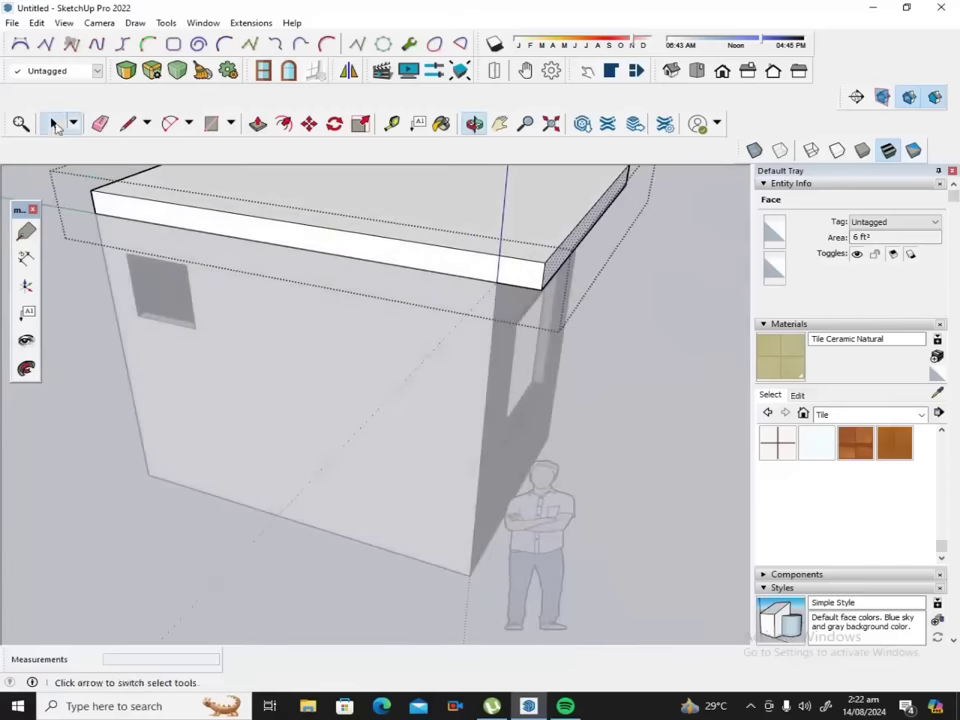
click(285, 243)
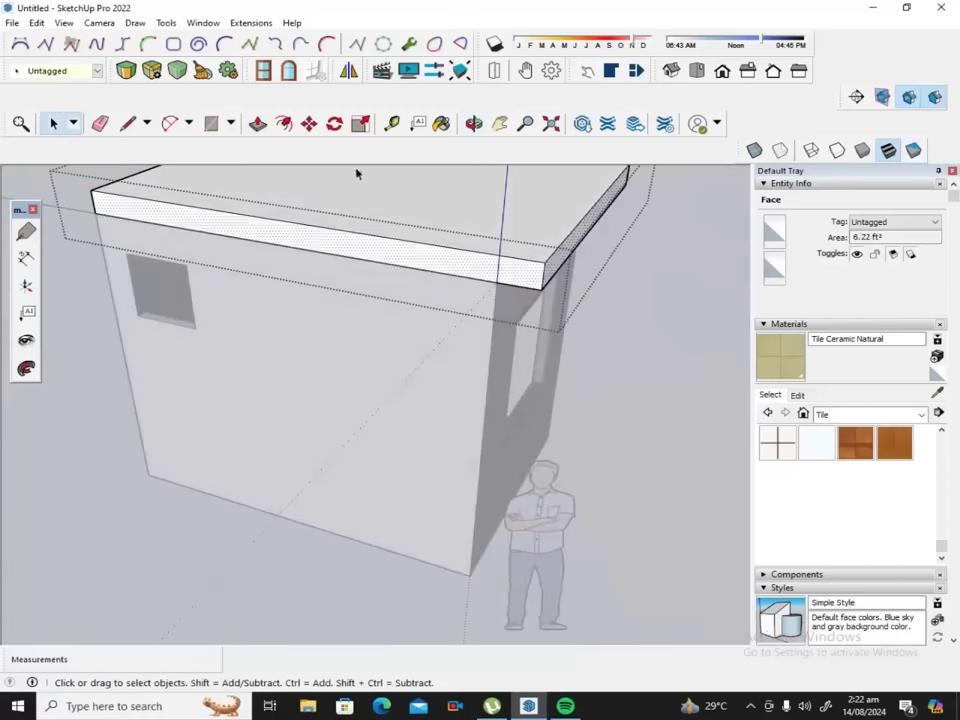
click(257, 123)
click(260, 236)
text(1')
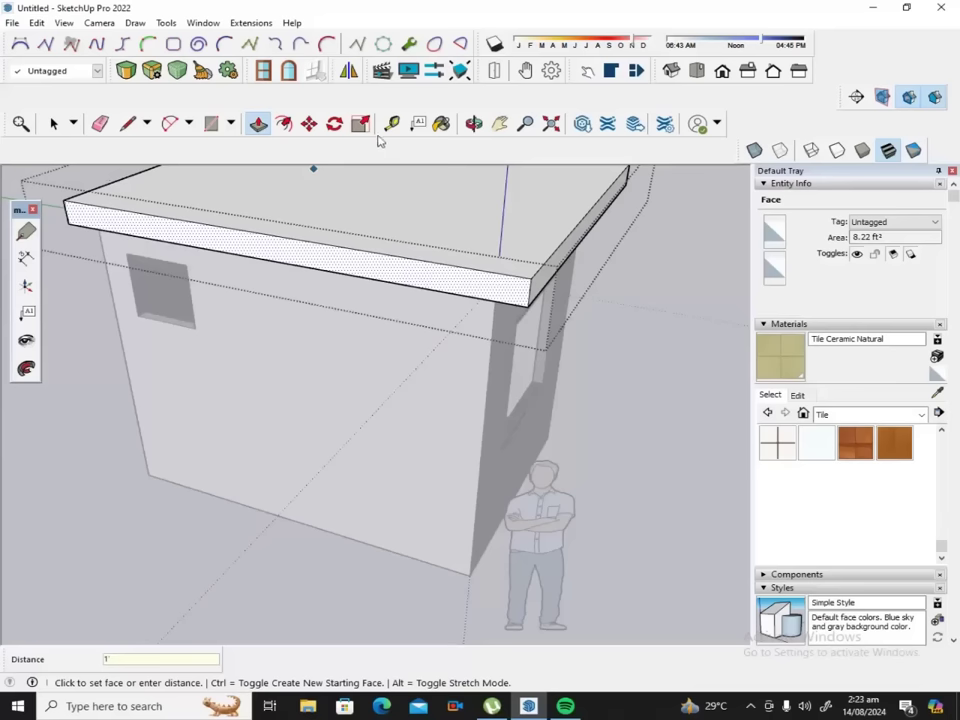
Push the slab's long front face out 1' and clear the selection.
click(474, 123)
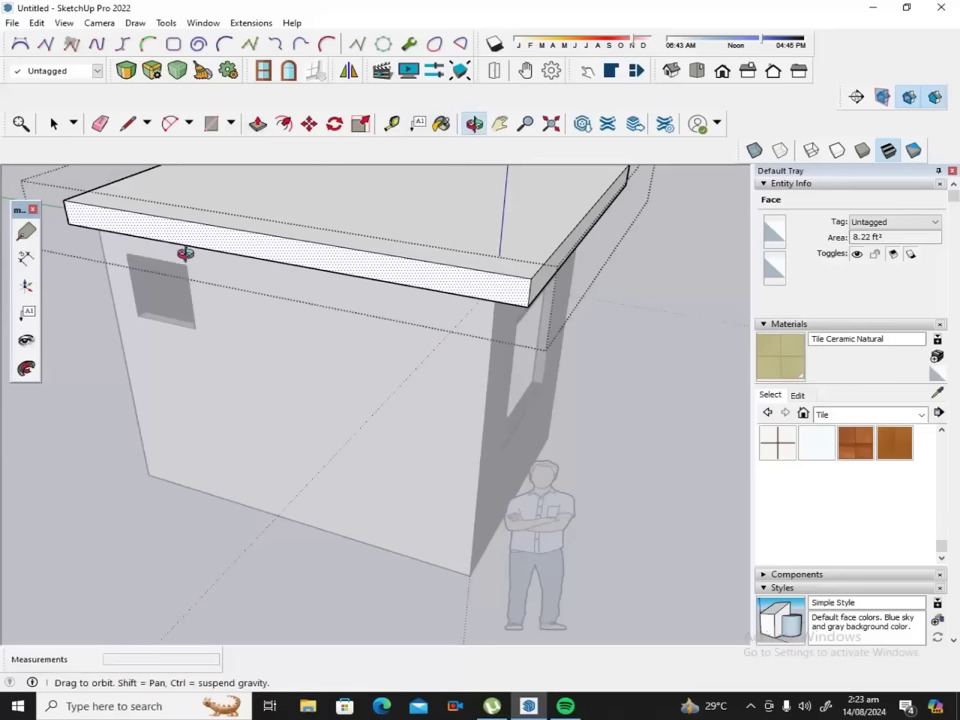
drag(179, 251, 480, 234)
mouse_move(210, 279)
mouse_down()
mouse_move(453, 265)
mouse_move(225, 287)
mouse_move(150, 240)
mouse_up()
click(54, 123)
click(175, 287)
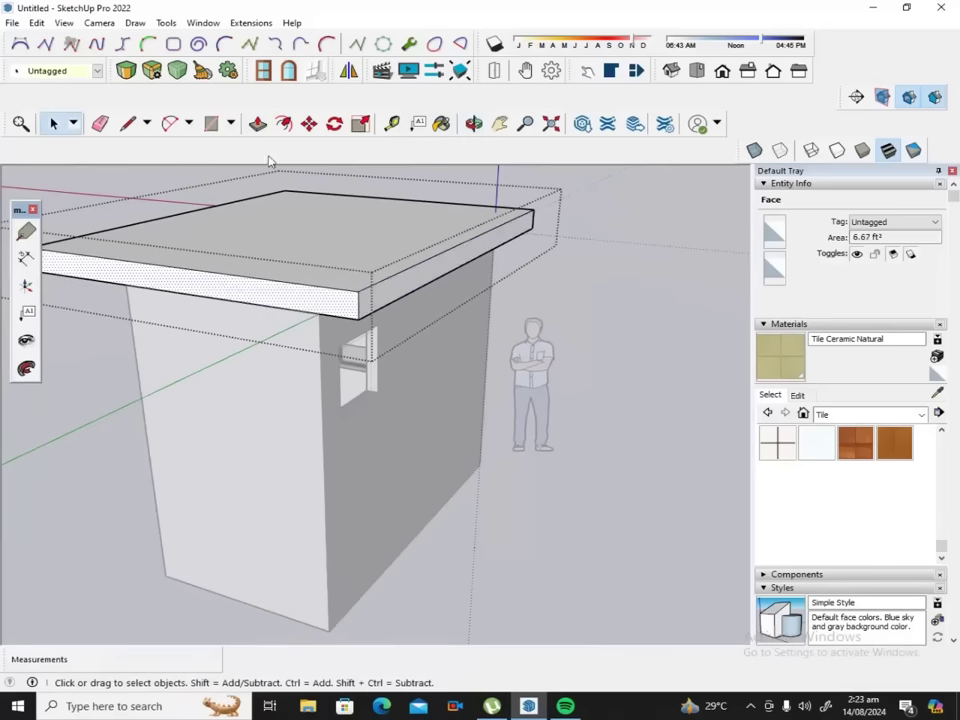
click(258, 123)
click(206, 290)
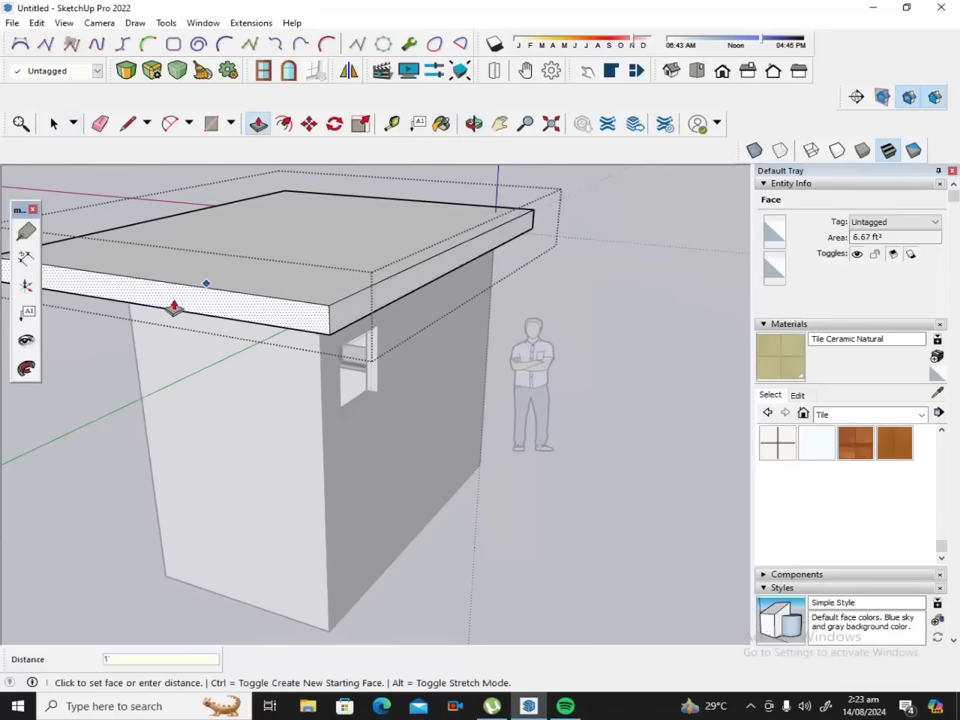
key(Return)
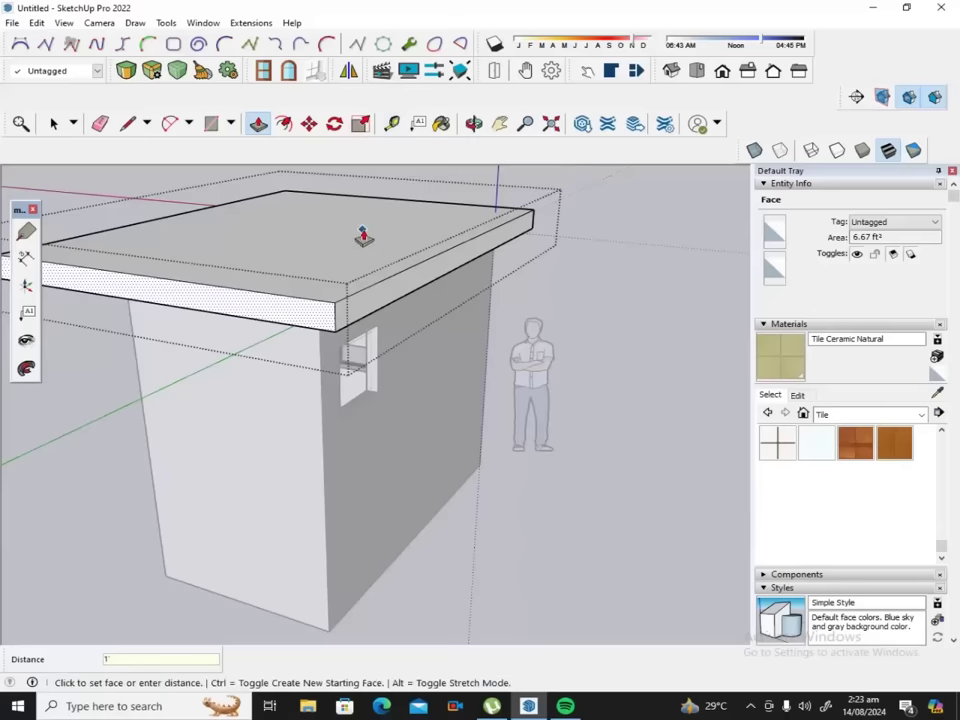
click(53, 123)
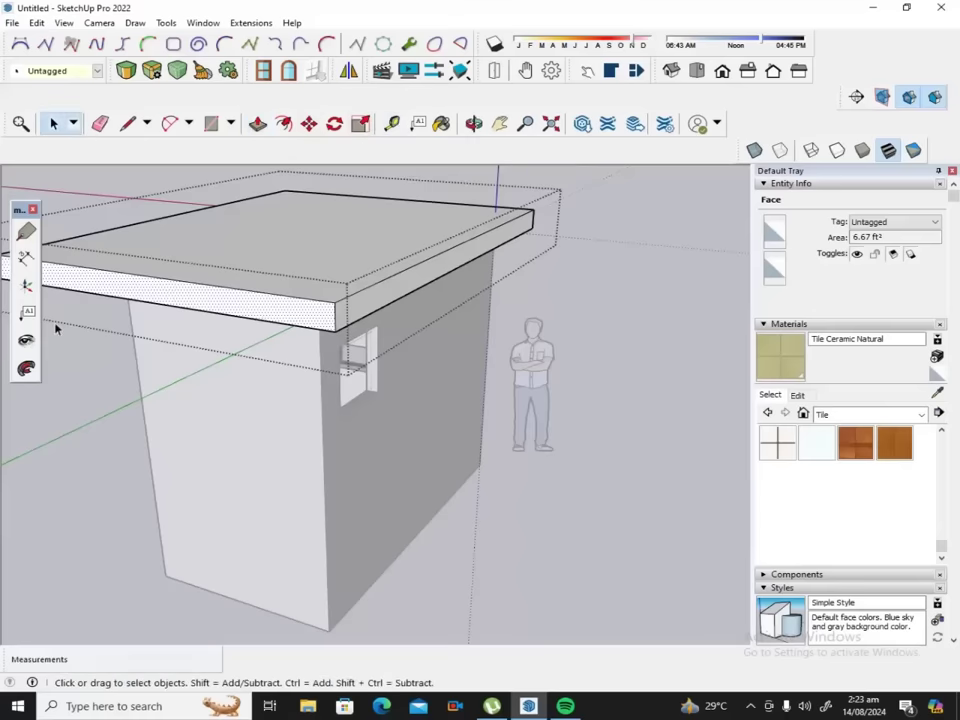
click(71, 387)
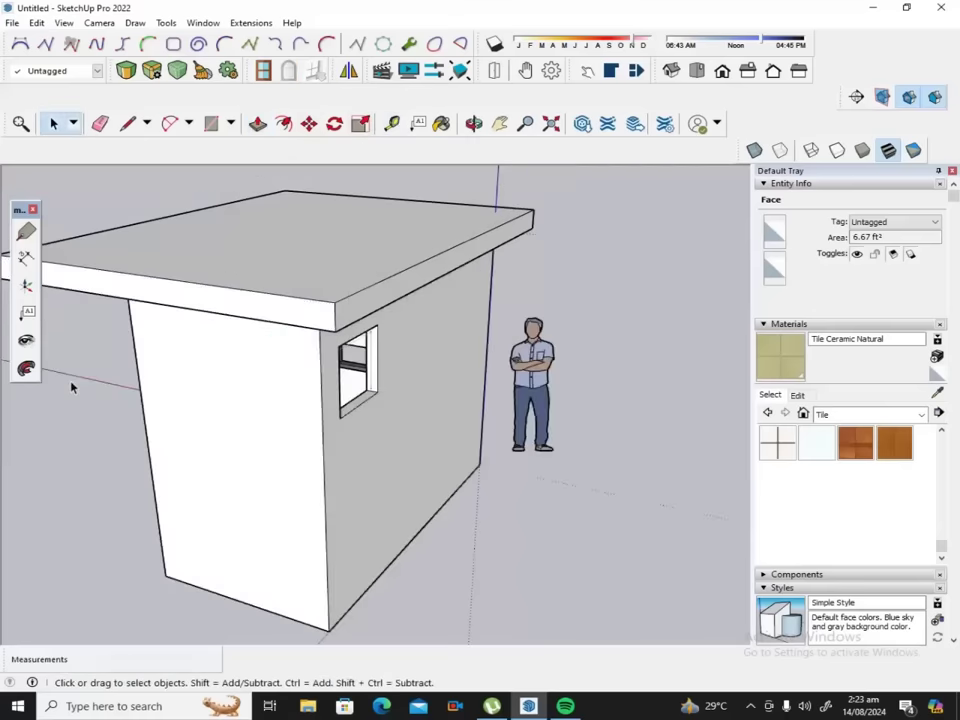
Orbit below the house, center the roof, and zoom in on the overhang's underside.
click(474, 123)
mouse_move(253, 272)
mouse_down()
mouse_move(424, 253)
mouse_move(482, 234)
mouse_move(489, 330)
mouse_move(536, 247)
mouse_move(510, 165)
mouse_move(564, 390)
mouse_move(622, 345)
mouse_move(617, 261)
mouse_move(299, 242)
mouse_move(411, 354)
mouse_up()
mouse_move(221, 401)
mouse_down()
mouse_move(377, 339)
mouse_move(397, 170)
mouse_move(414, 210)
mouse_move(435, 208)
mouse_up()
drag(350, 336, 384, 283)
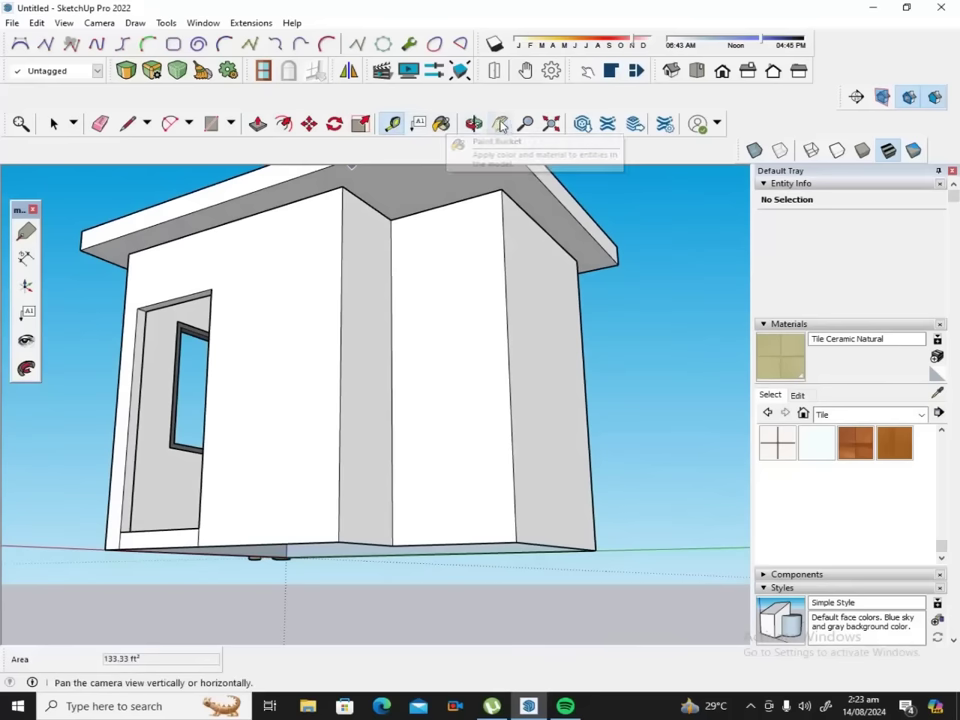
click(500, 123)
drag(372, 224, 364, 244)
scroll(330, 220, up, 1)
scroll(321, 184, up, 1)
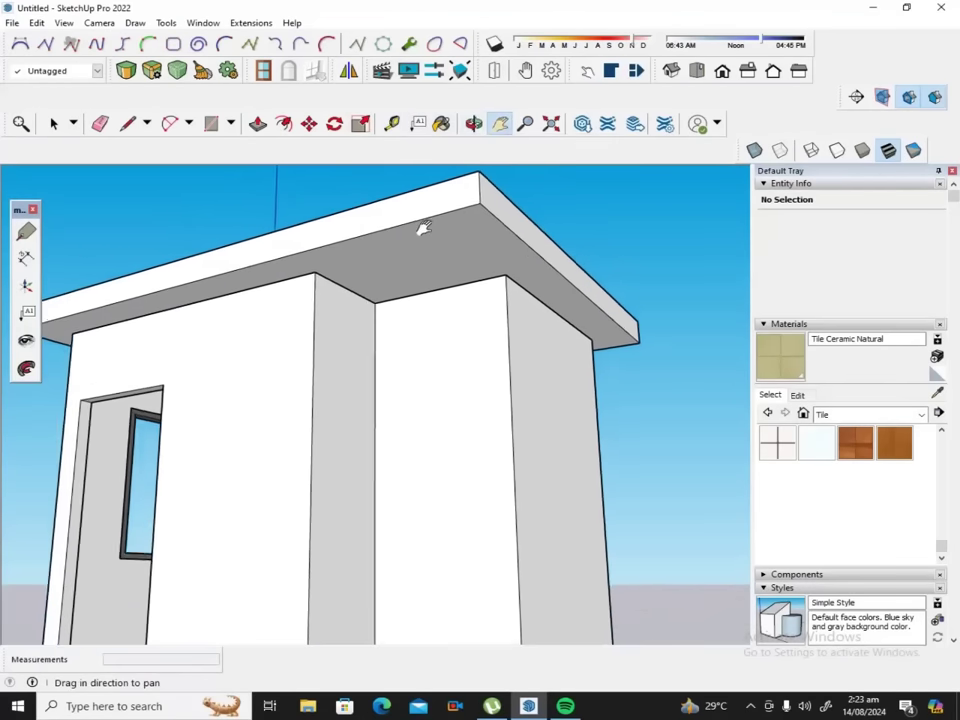
scroll(321, 184, up, 1)
scroll(322, 185, up, 1)
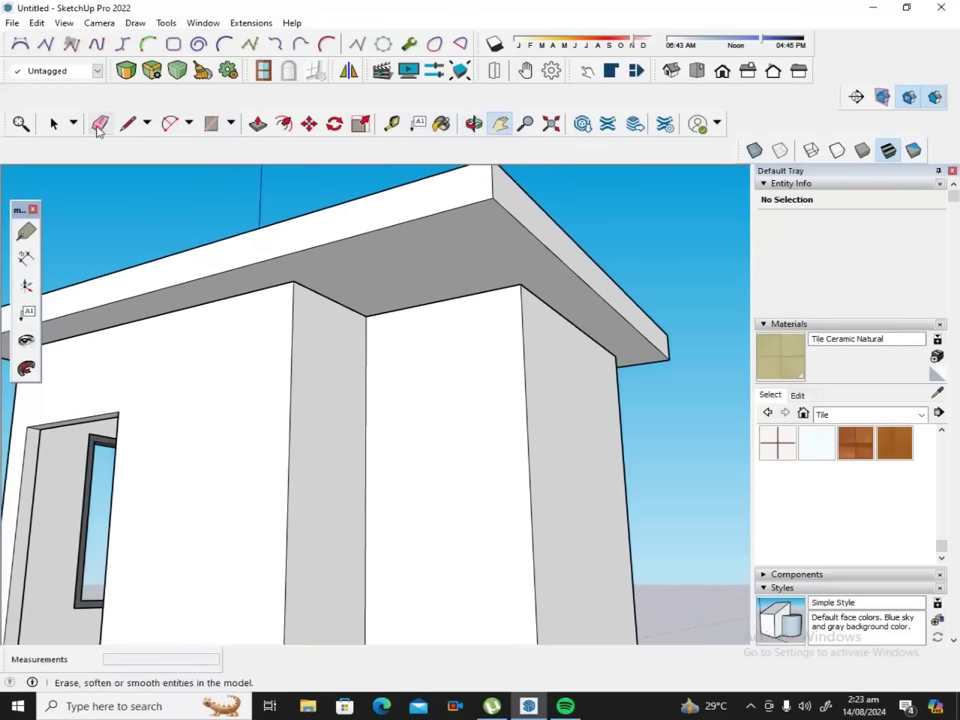
Place a Tape Measure guide on the roof underside edge and another 1' from the wall-roof corner.
click(391, 124)
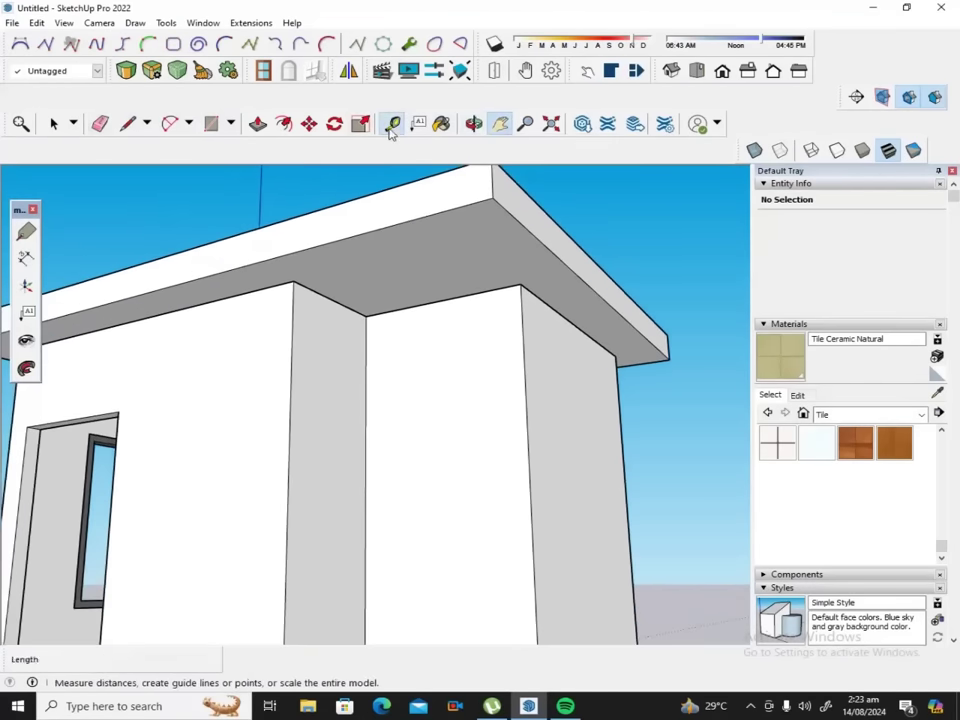
click(439, 299)
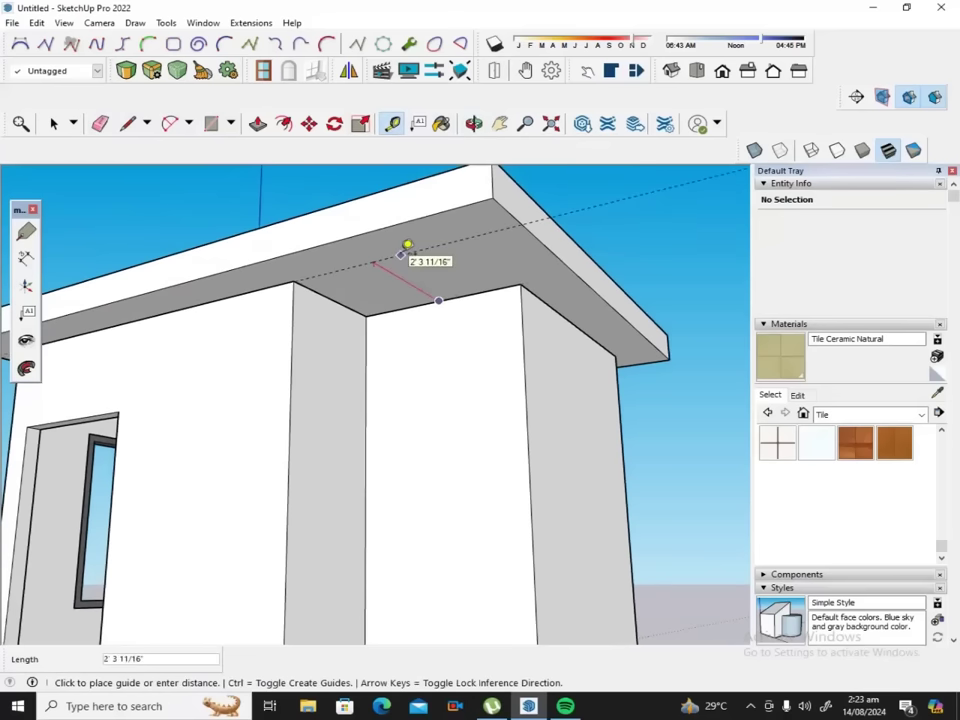
click(407, 246)
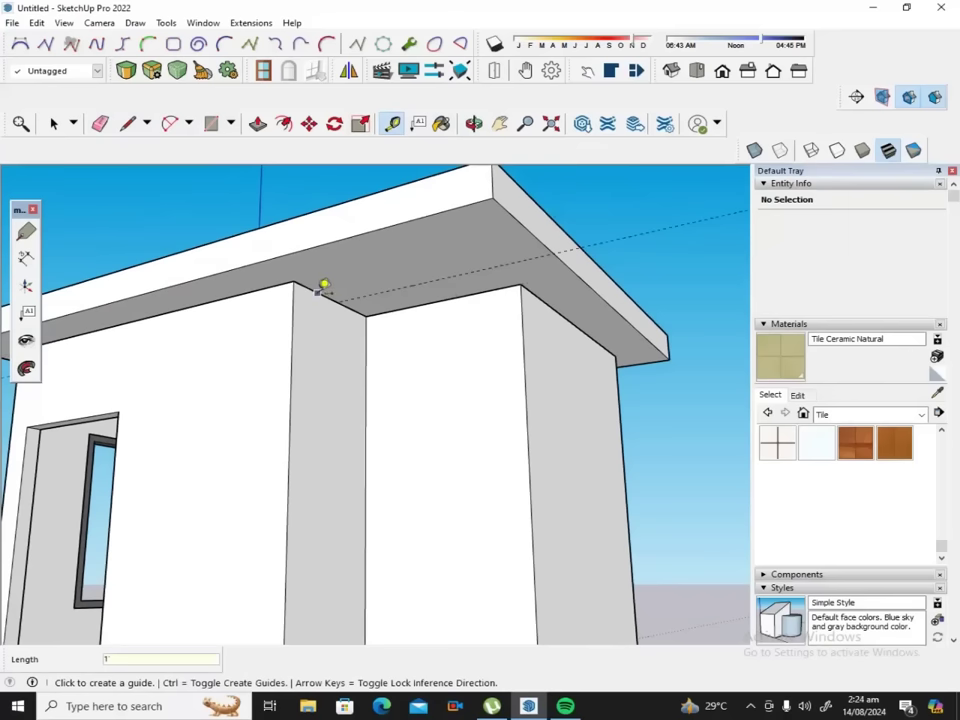
click(323, 286)
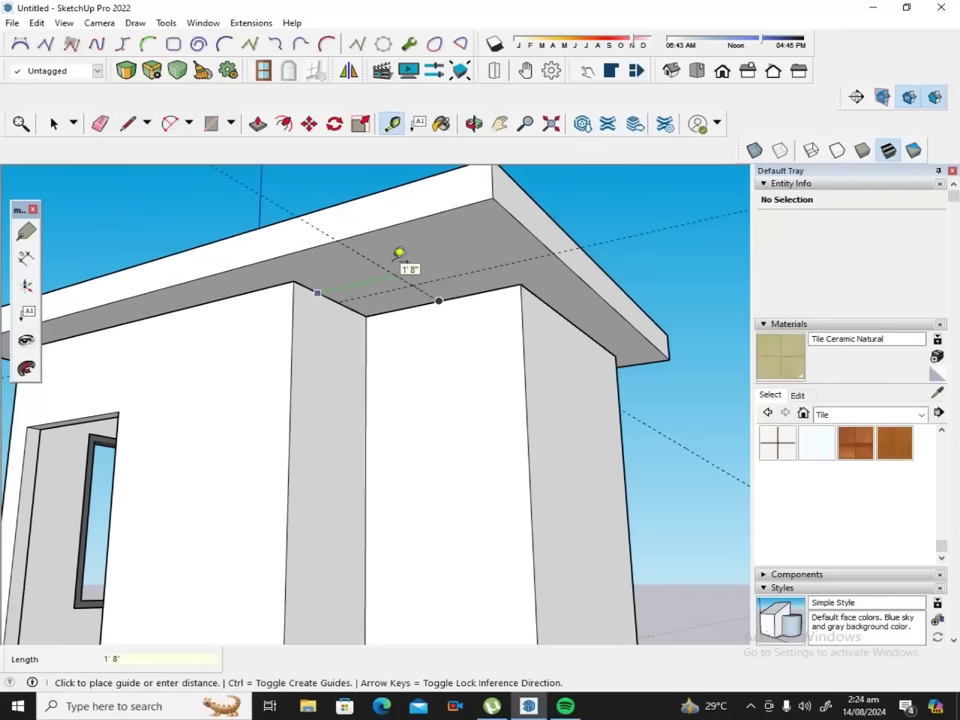
text(1')
key(Return)
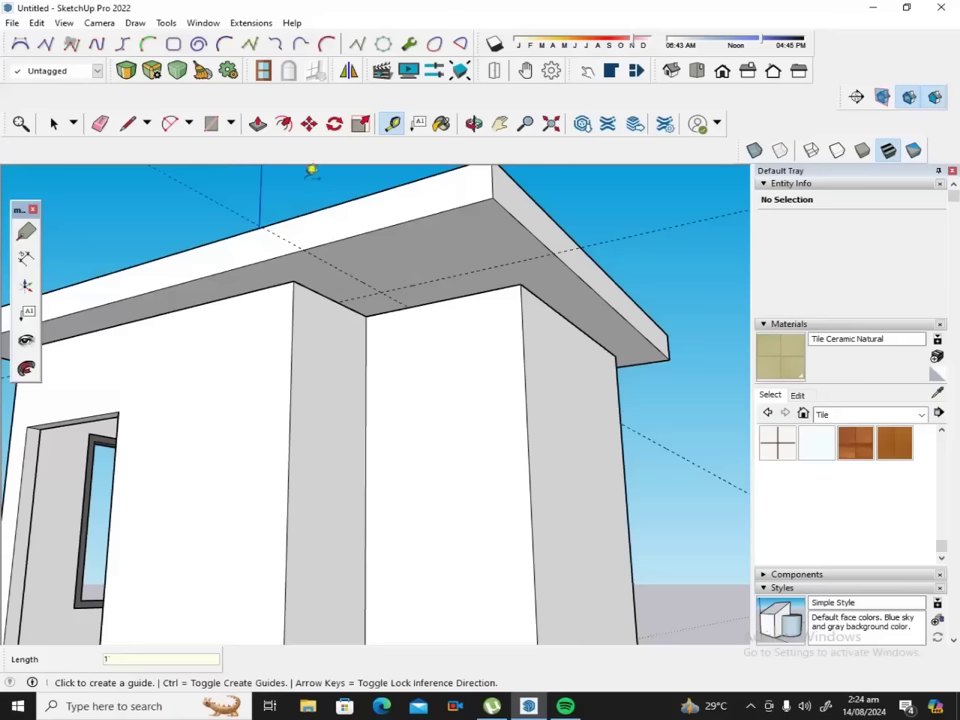
Draw a rectangle on the soffit from the guide intersection and select it with its edges.
click(230, 123)
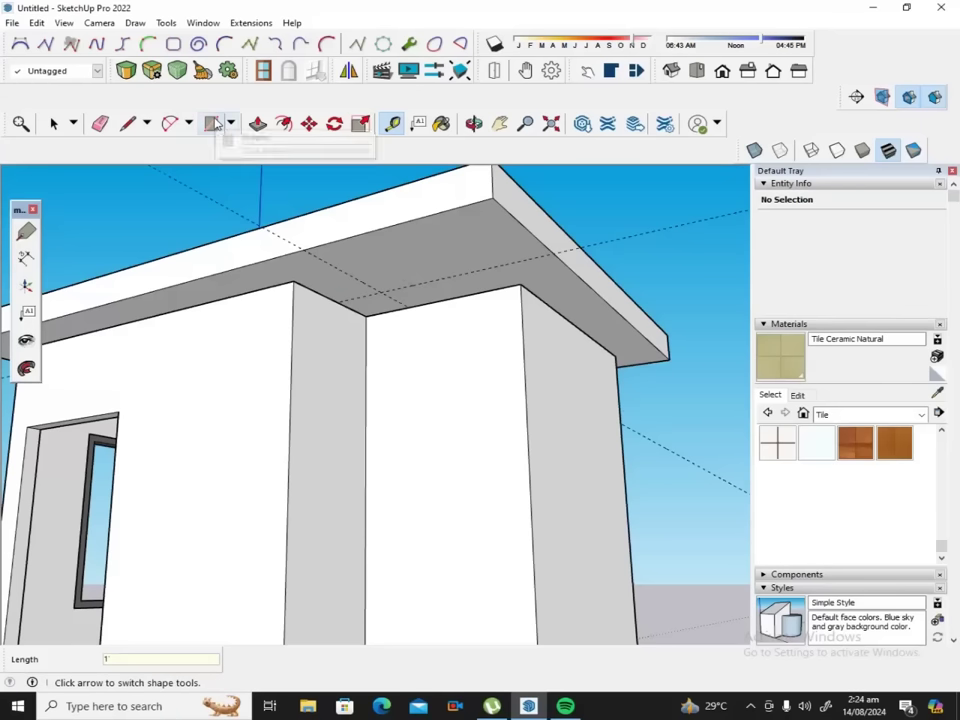
click(238, 138)
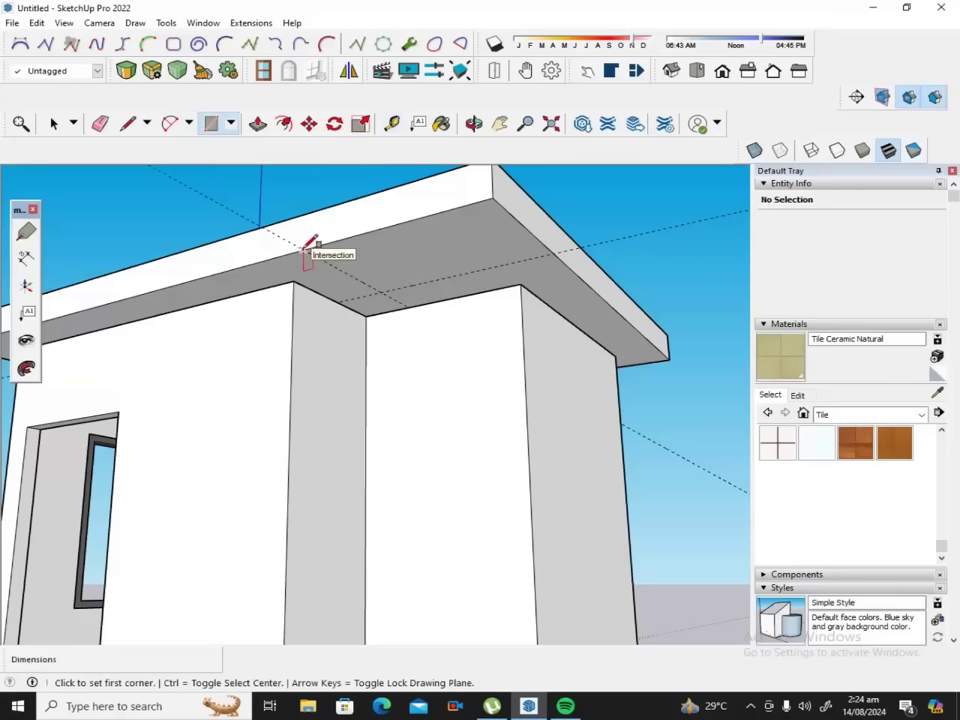
click(303, 250)
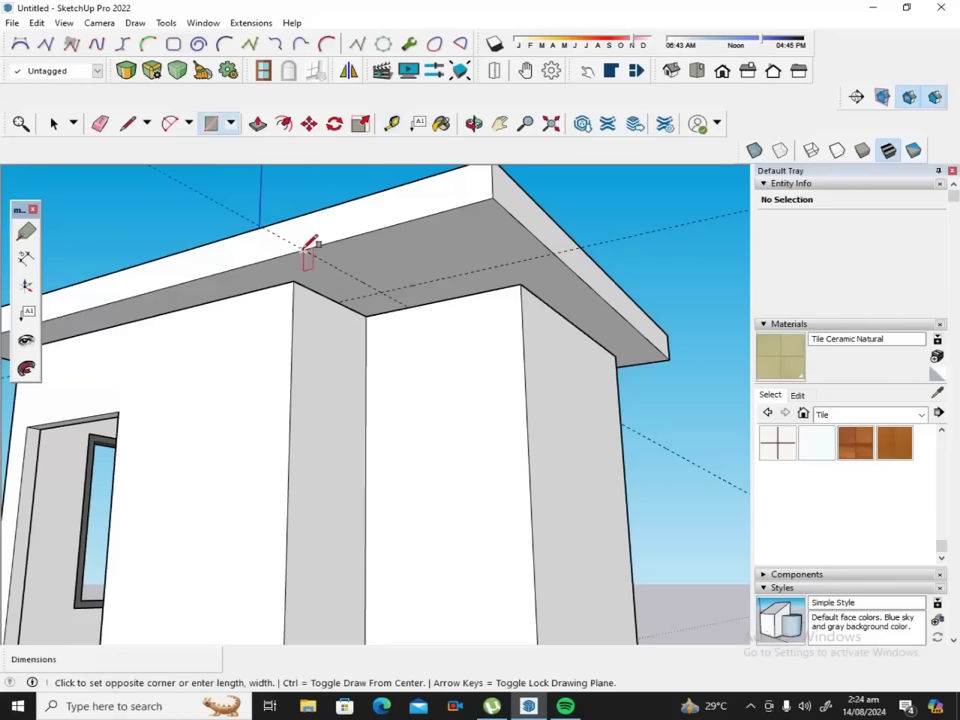
click(557, 252)
click(474, 123)
drag(488, 180, 445, 230)
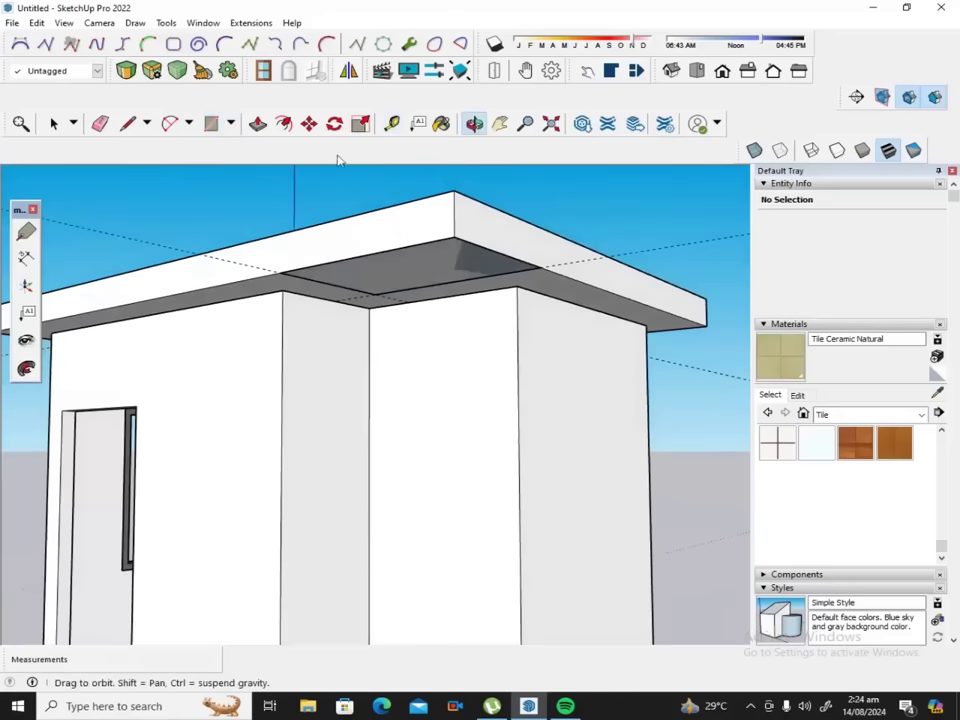
click(53, 123)
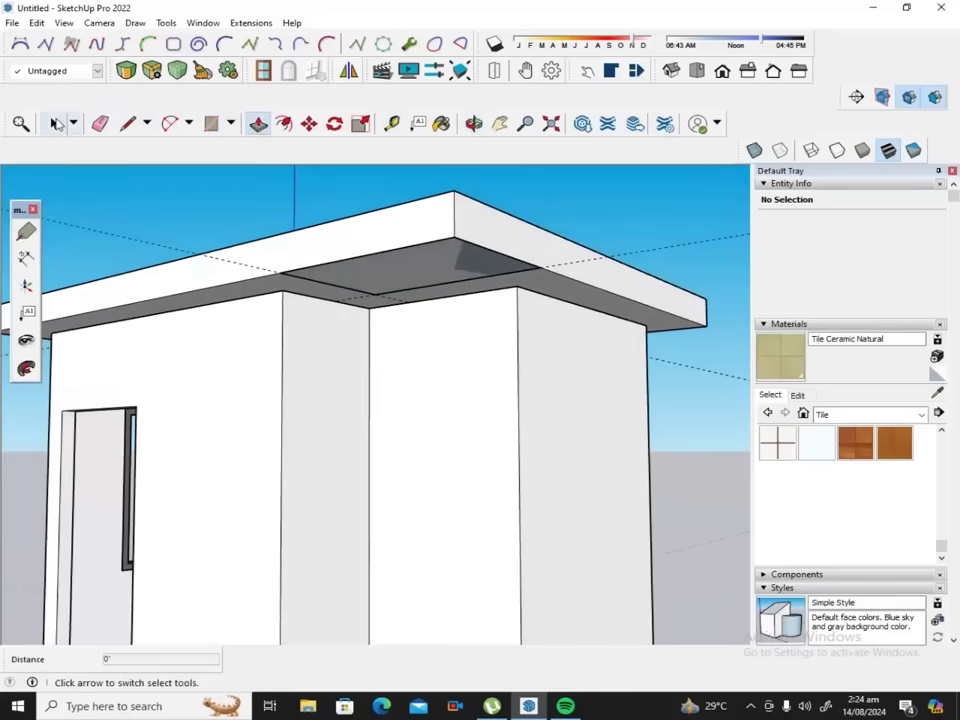
double_click(416, 270)
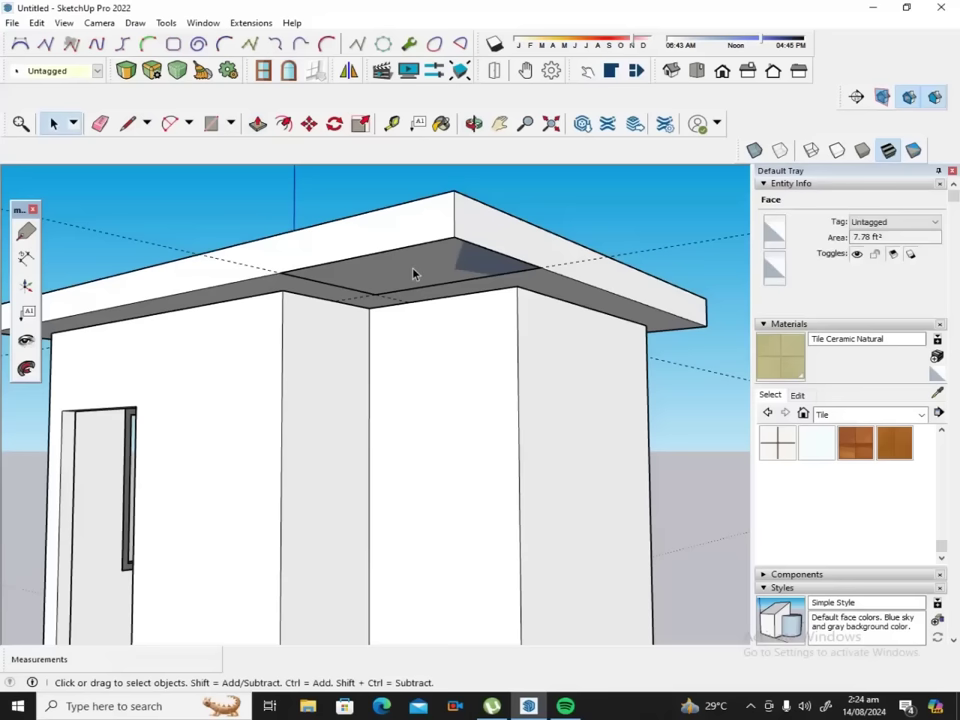
scroll(418, 268, up, 2)
scroll(418, 268, up, 1)
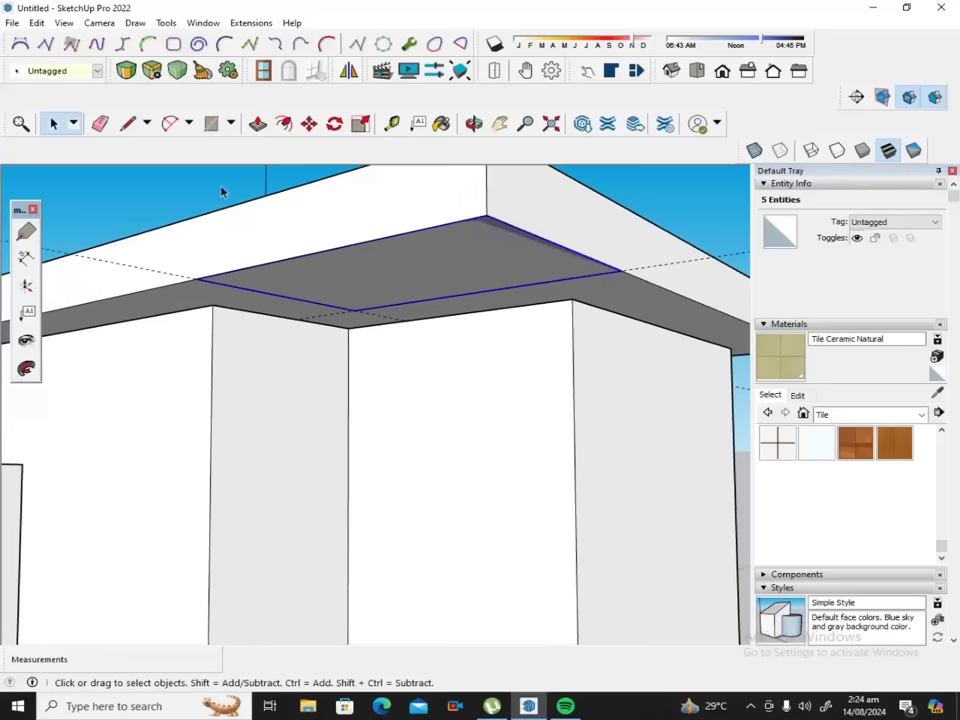
Draw a second rectangle from the soffit corner, then erase that rectangle face.
click(211, 123)
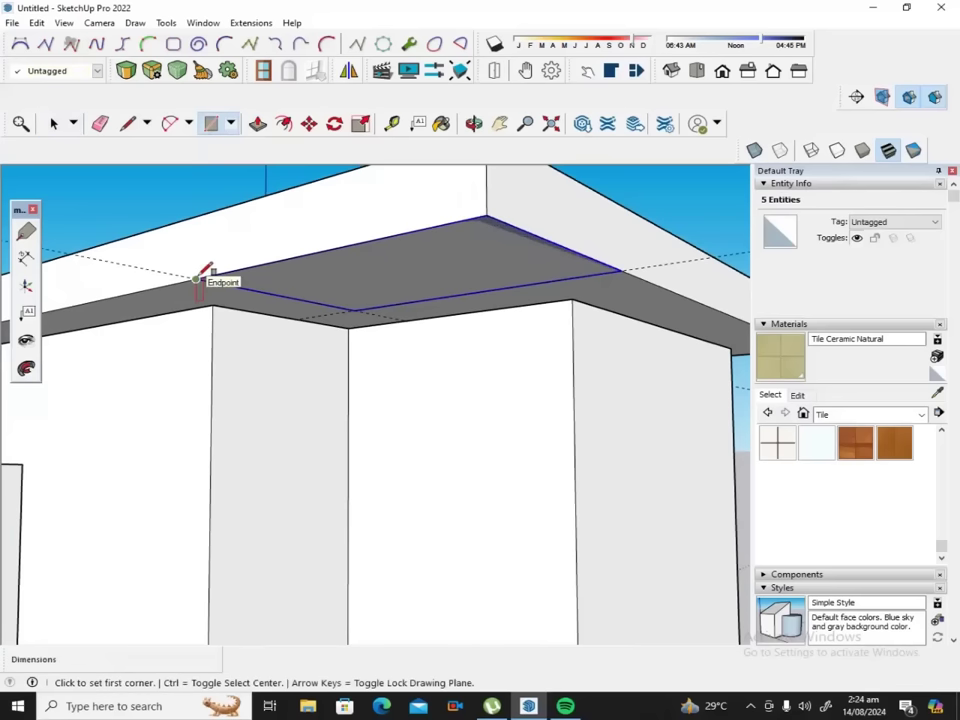
click(197, 279)
click(621, 268)
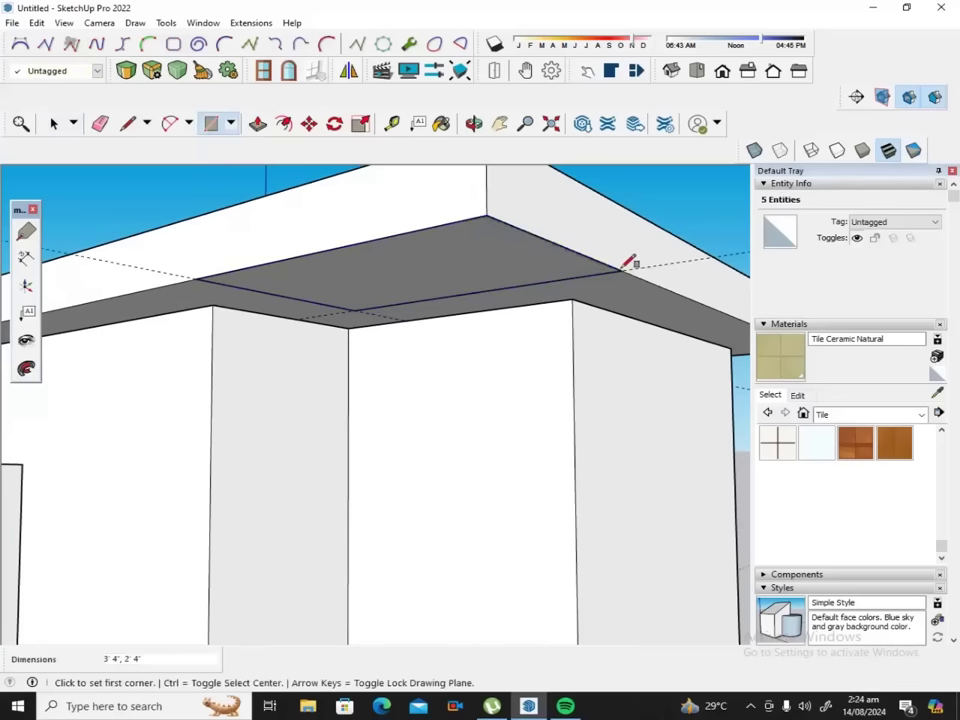
click(55, 122)
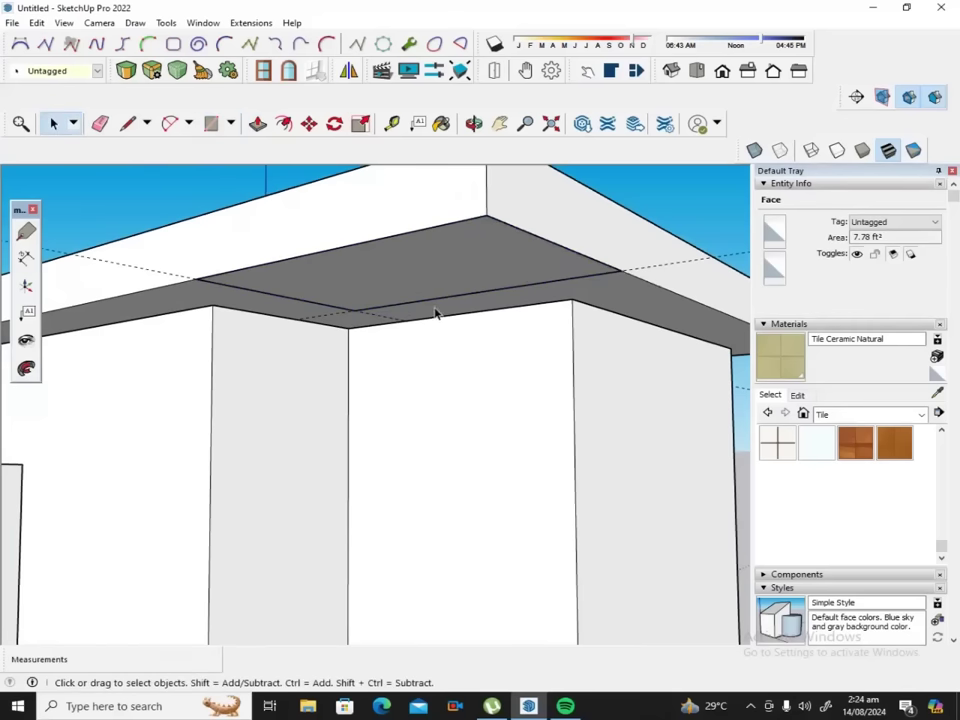
double_click(430, 282)
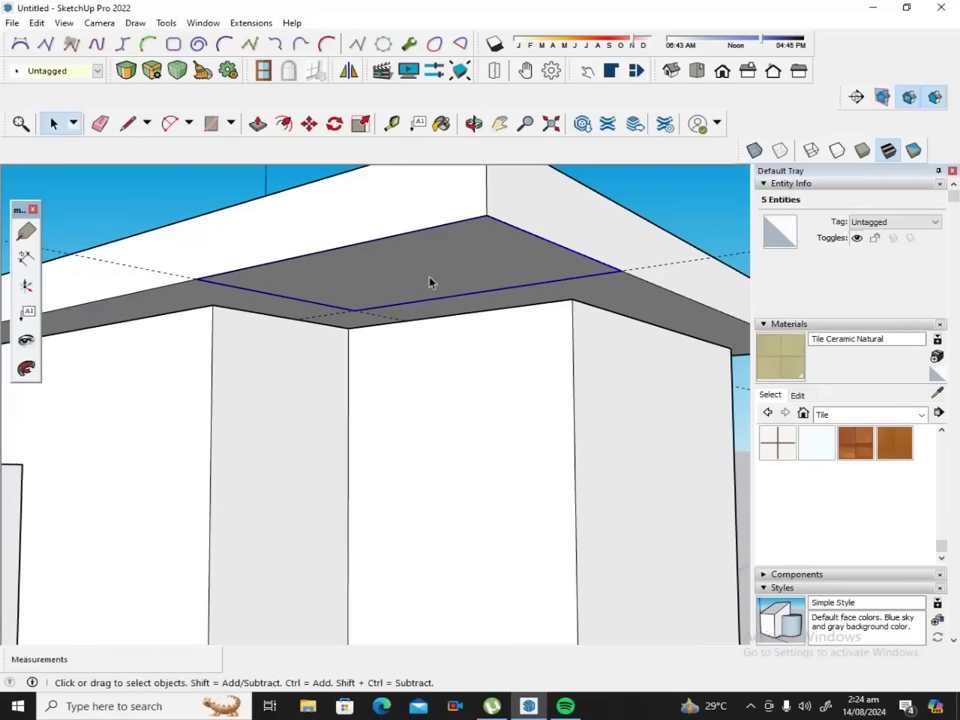
click(474, 123)
mouse_move(414, 219)
mouse_down()
mouse_move(433, 231)
mouse_move(403, 264)
mouse_move(447, 259)
mouse_up()
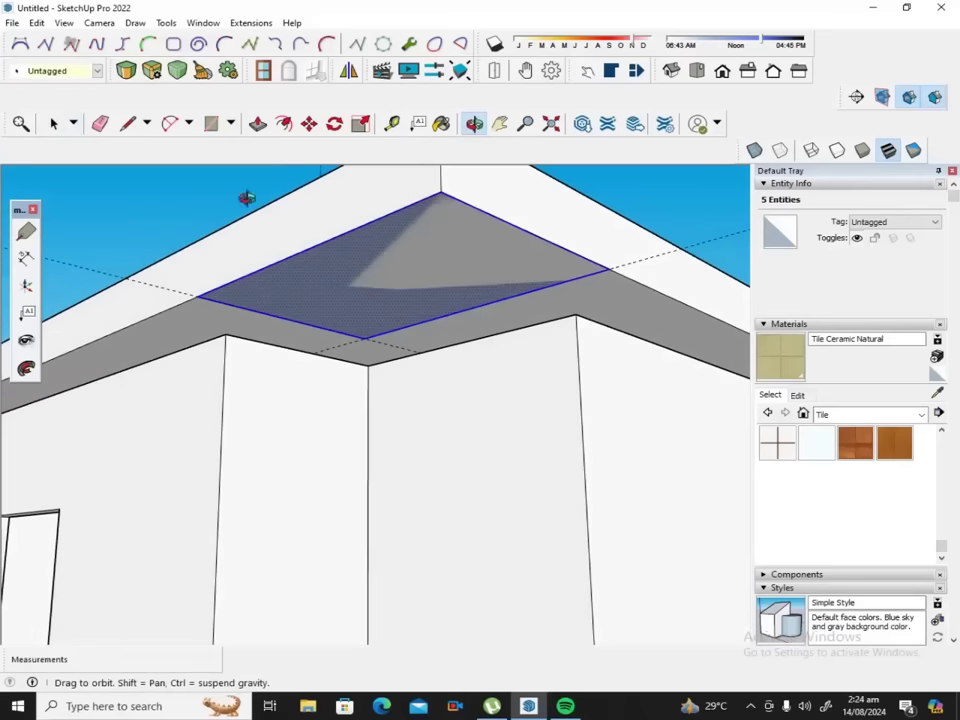
click(54, 123)
right_click(339, 266)
click(374, 288)
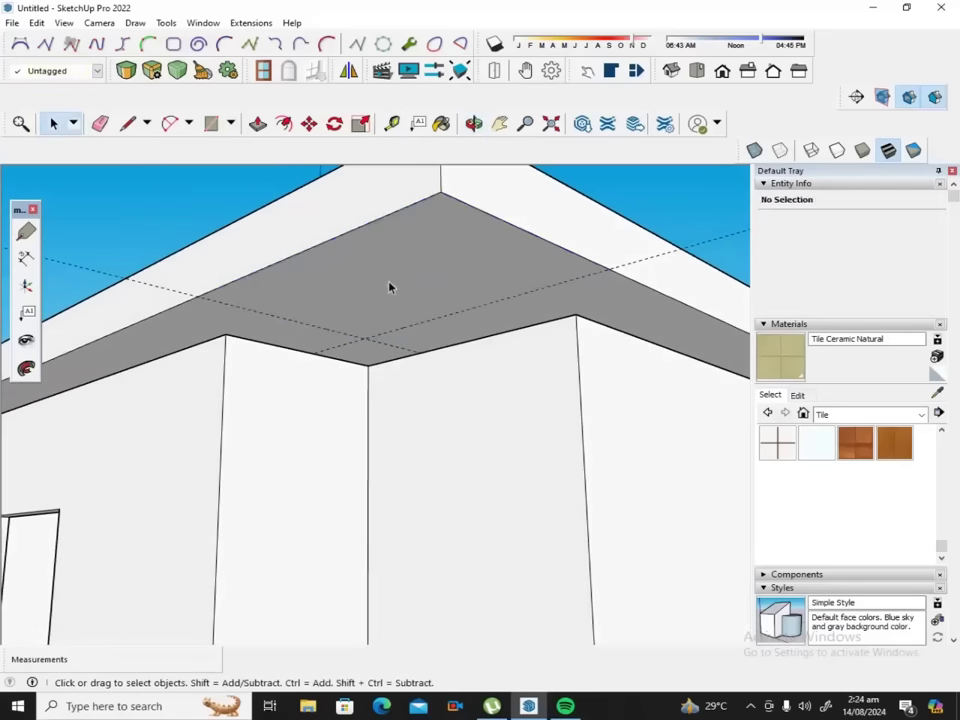
Redraw the soffit-corner rectangle under the overhang and select the new 7.78 ft² face.
triple_click(431, 288)
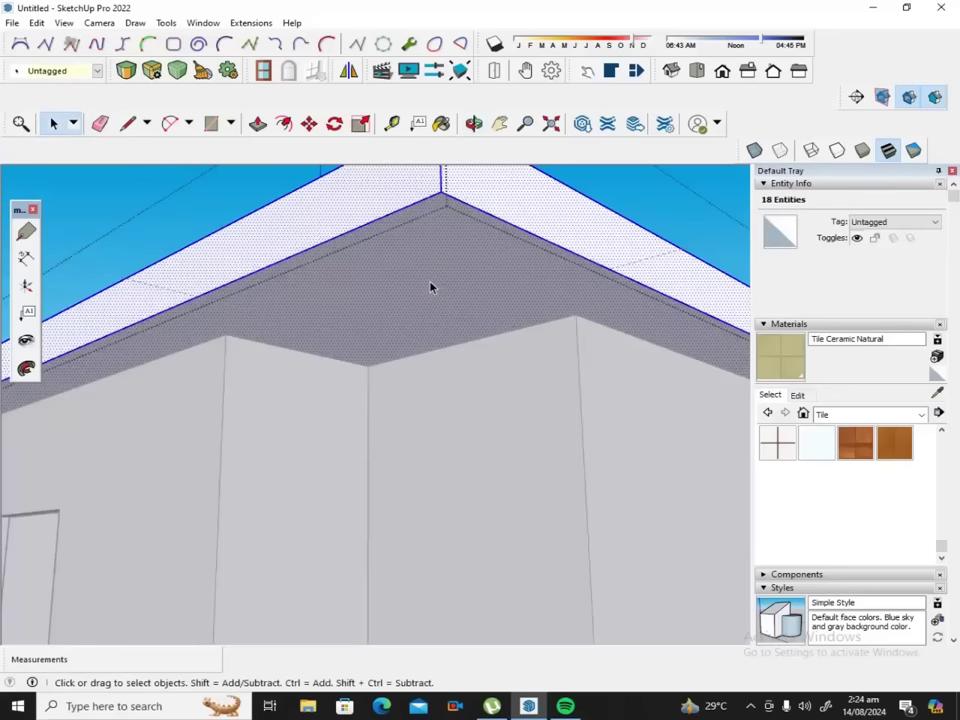
click(211, 123)
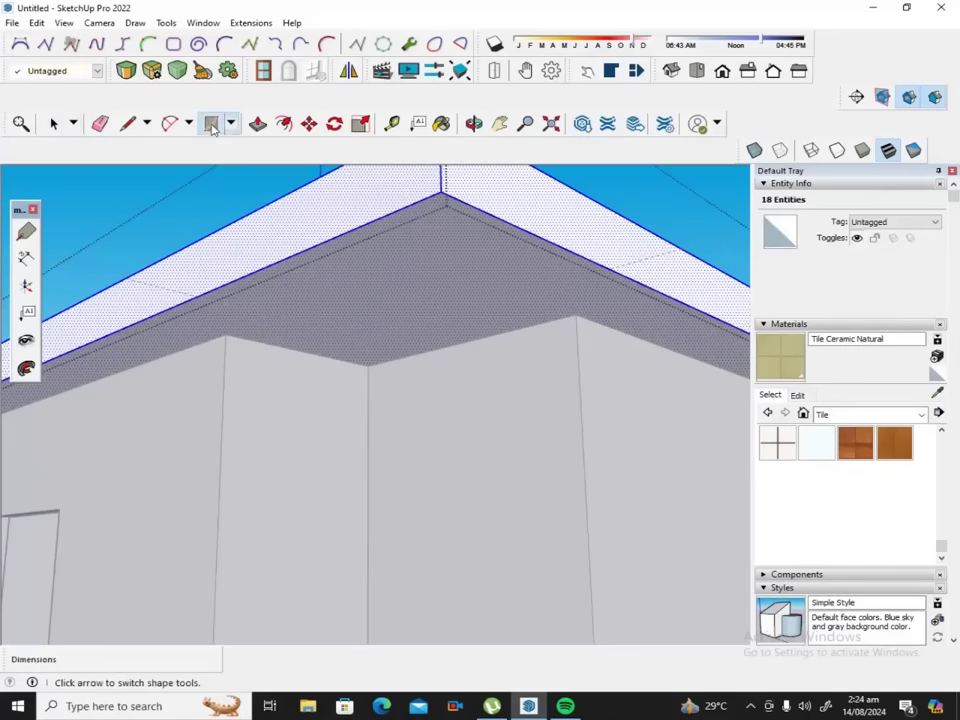
click(198, 296)
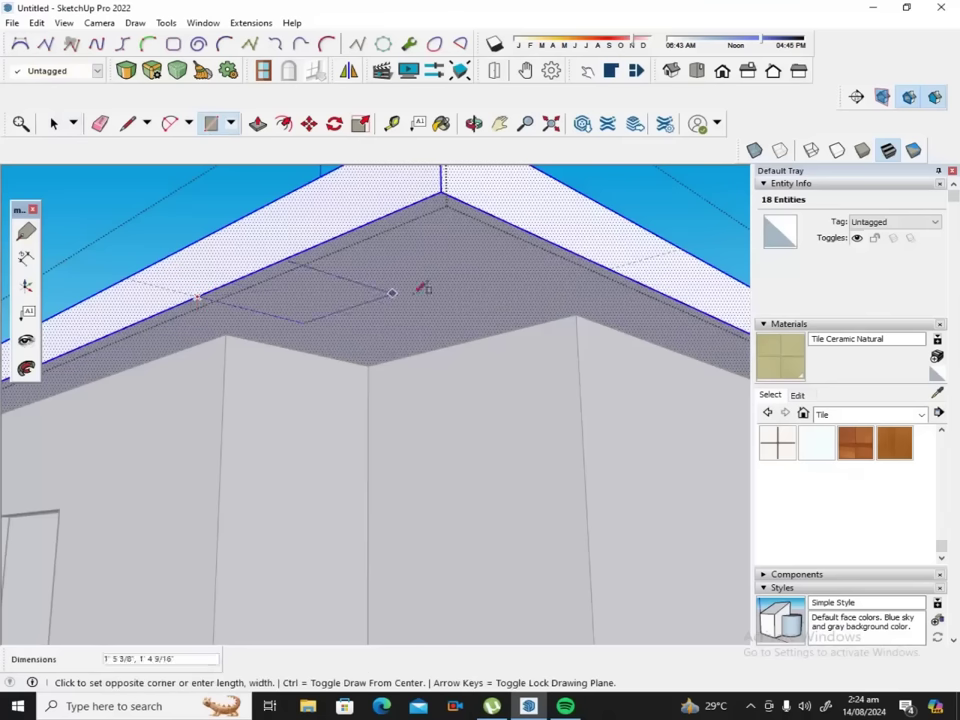
click(604, 267)
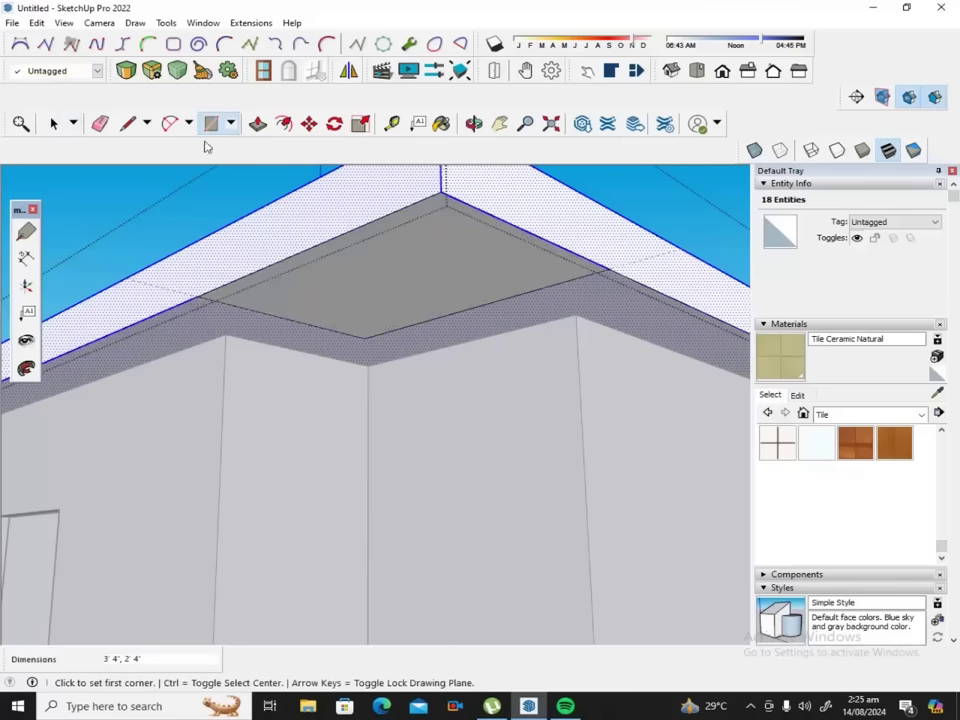
click(54, 123)
click(432, 278)
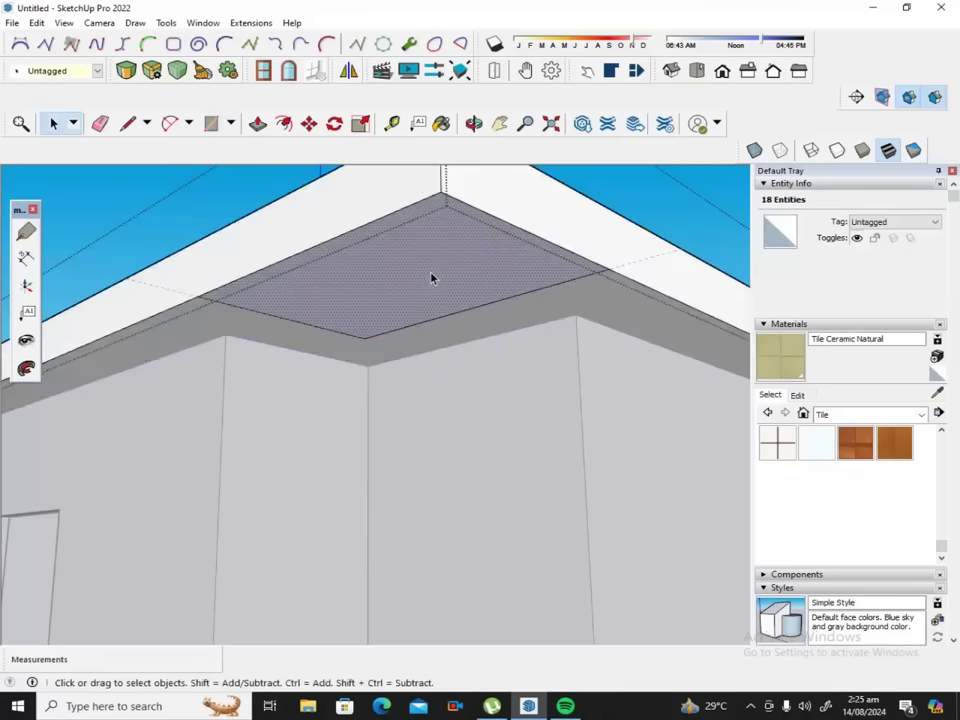
Push the soffit rectangle through the slab to cut a notch at the corner.
click(474, 123)
drag(518, 199, 518, 248)
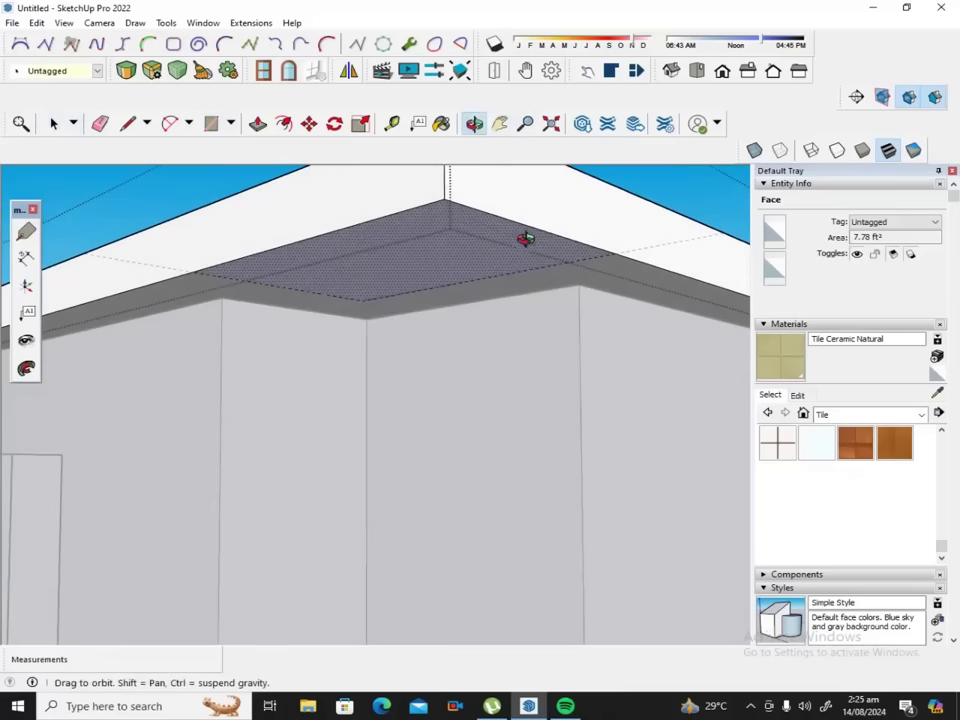
scroll(527, 231, down, 1)
scroll(527, 226, down, 2)
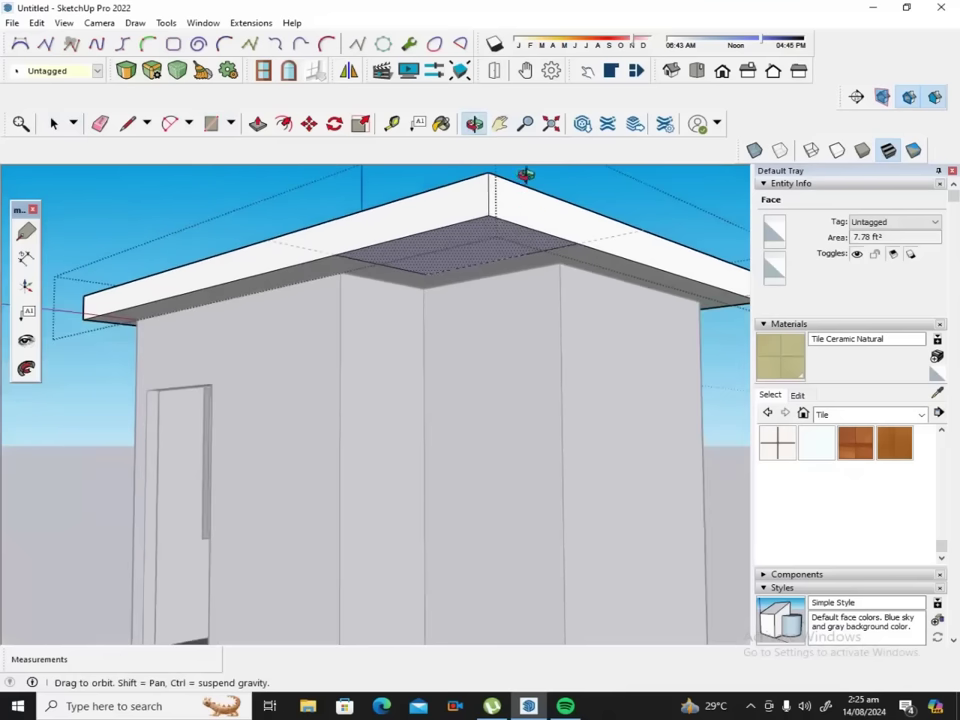
scroll(530, 172, up, 3)
drag(531, 170, 372, 165)
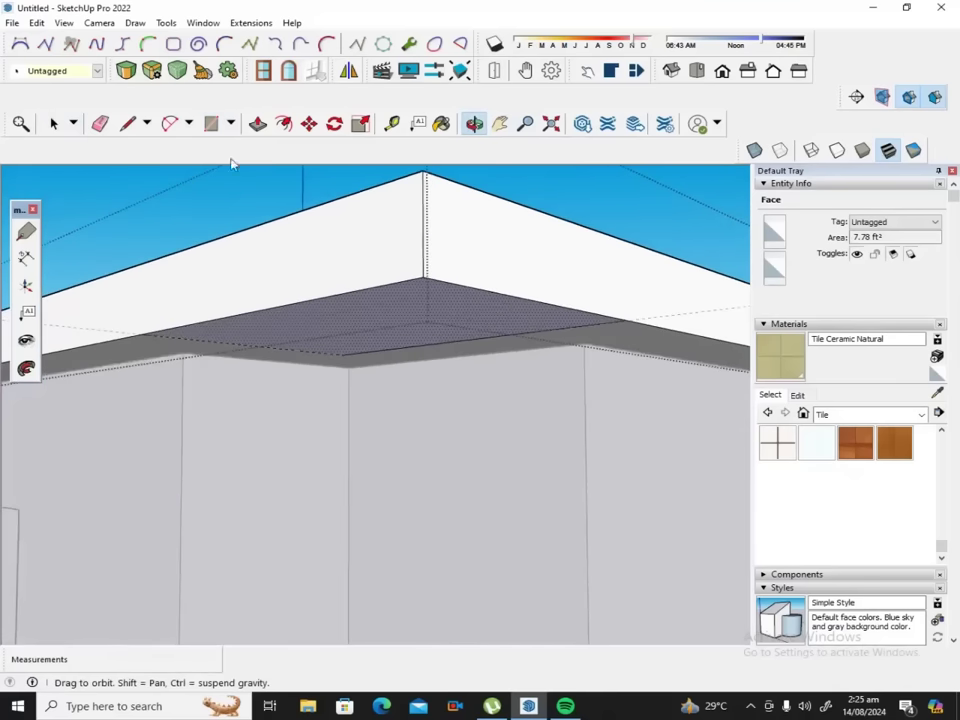
click(258, 123)
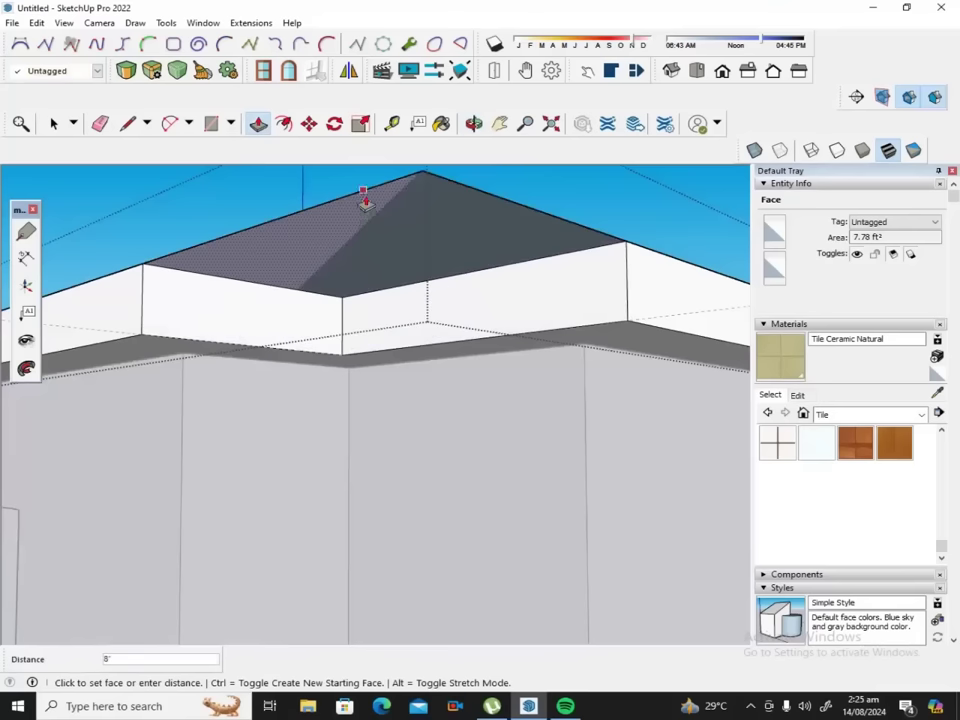
click(366, 204)
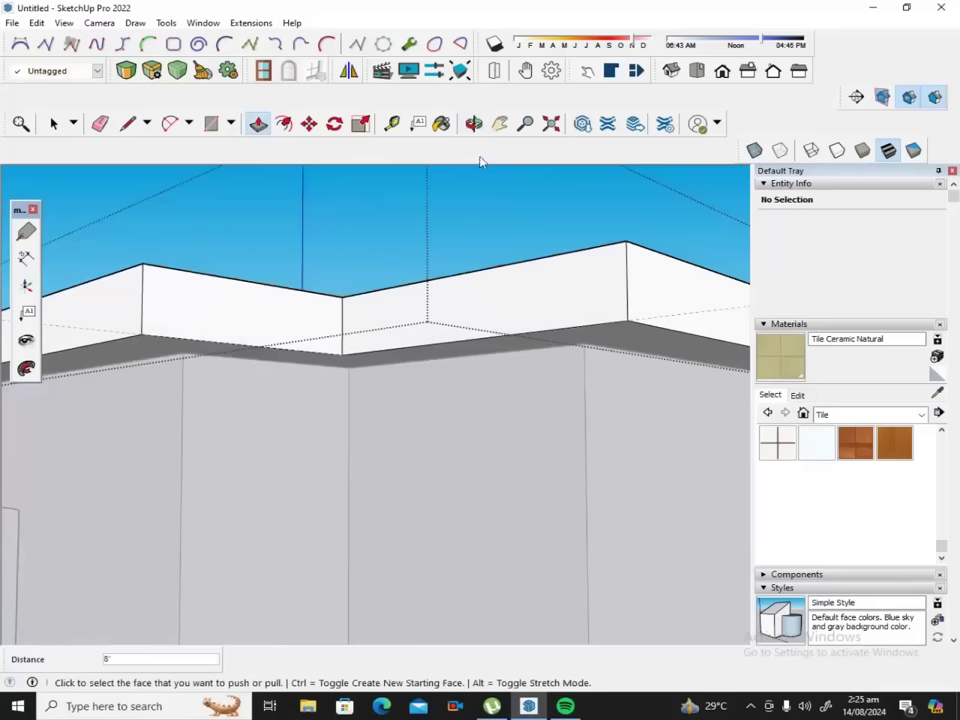
From the slab top, drag a guide off the left edge through the notch corner.
click(474, 123)
mouse_move(476, 167)
mouse_down()
mouse_move(424, 340)
mouse_move(343, 369)
mouse_move(381, 336)
mouse_up()
scroll(392, 324, down, 2)
scroll(396, 318, down, 2)
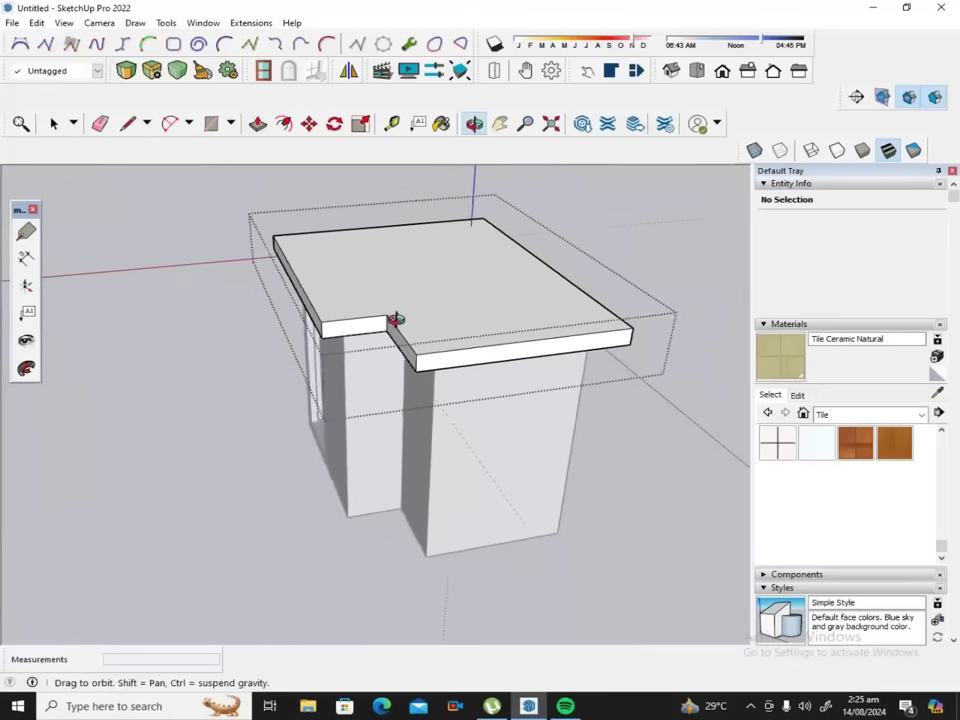
scroll(476, 214, up, 2)
scroll(474, 216, up, 1)
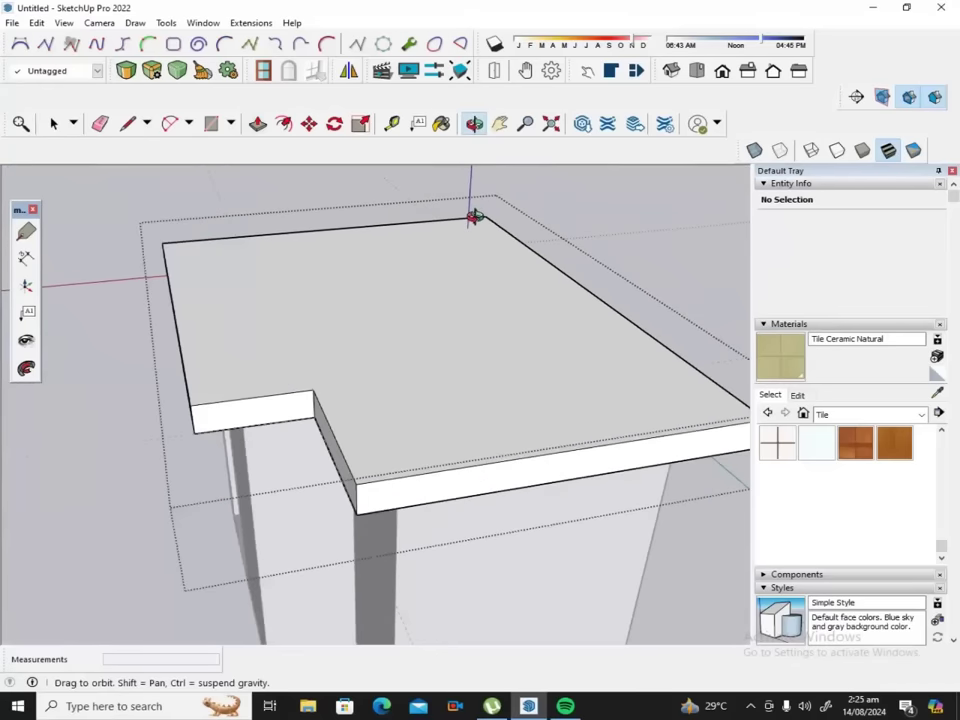
drag(388, 386, 420, 403)
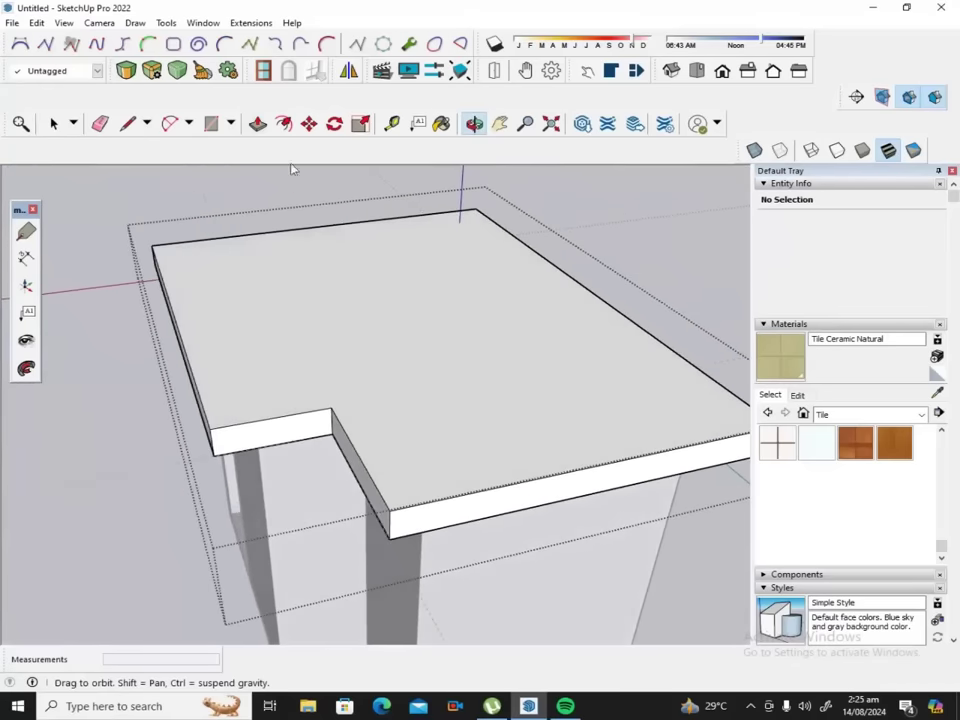
click(392, 123)
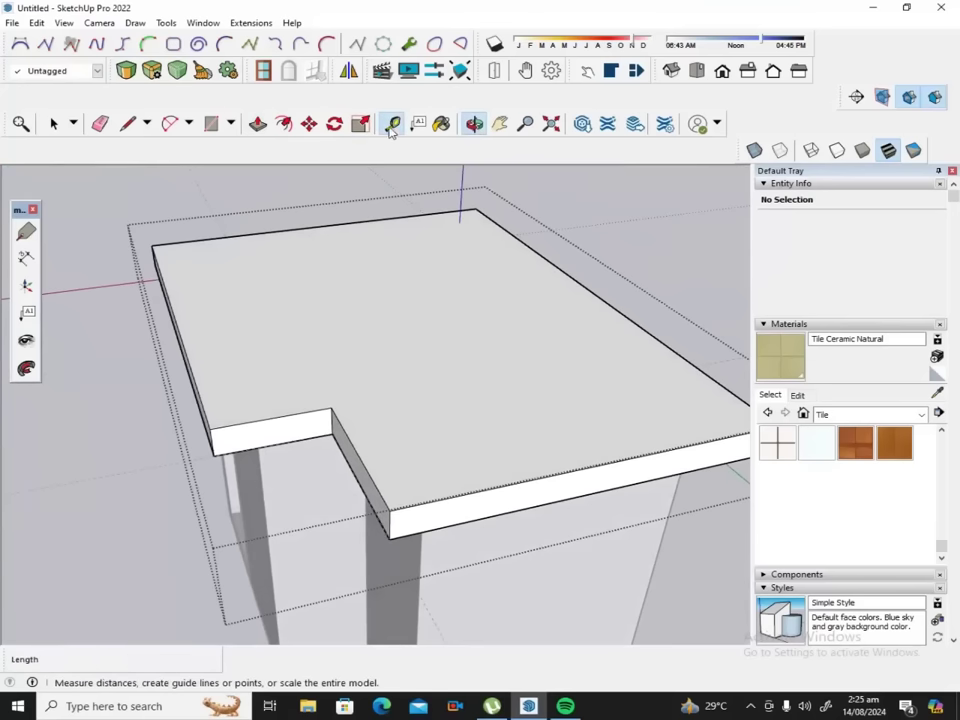
click(259, 413)
click(328, 405)
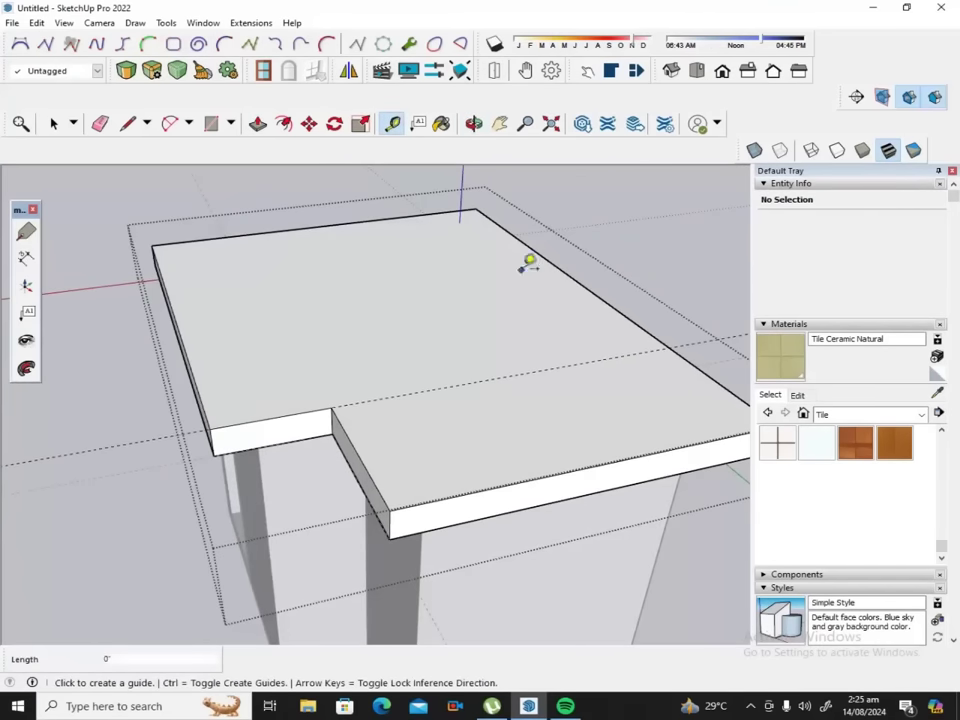
Run diagonal guides notch corner to far corner and top-left to opposite corner.
click(209, 429)
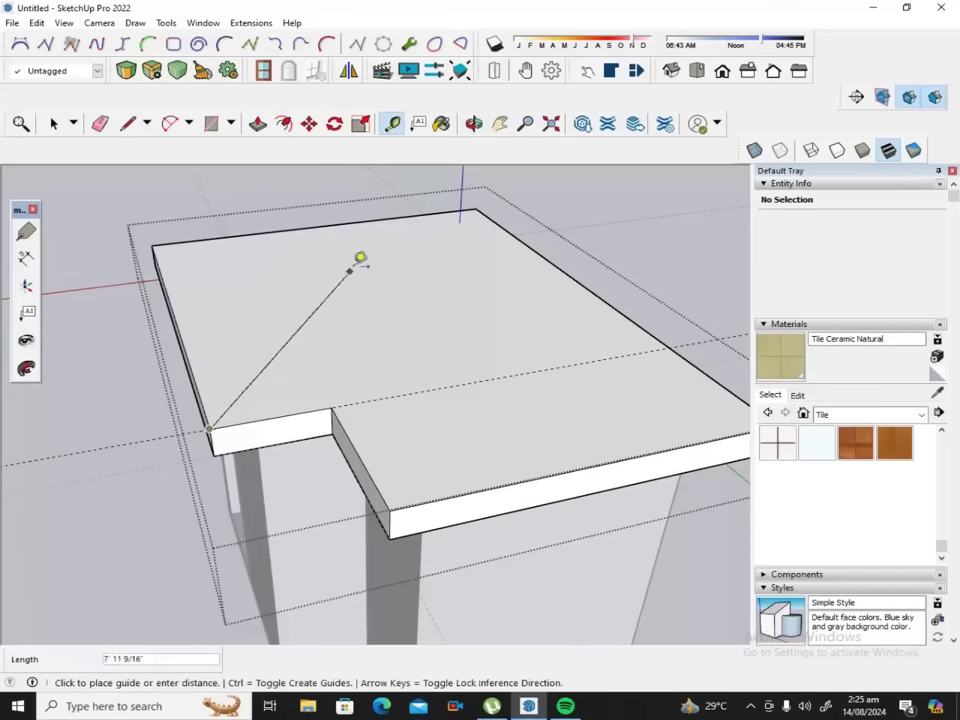
click(482, 199)
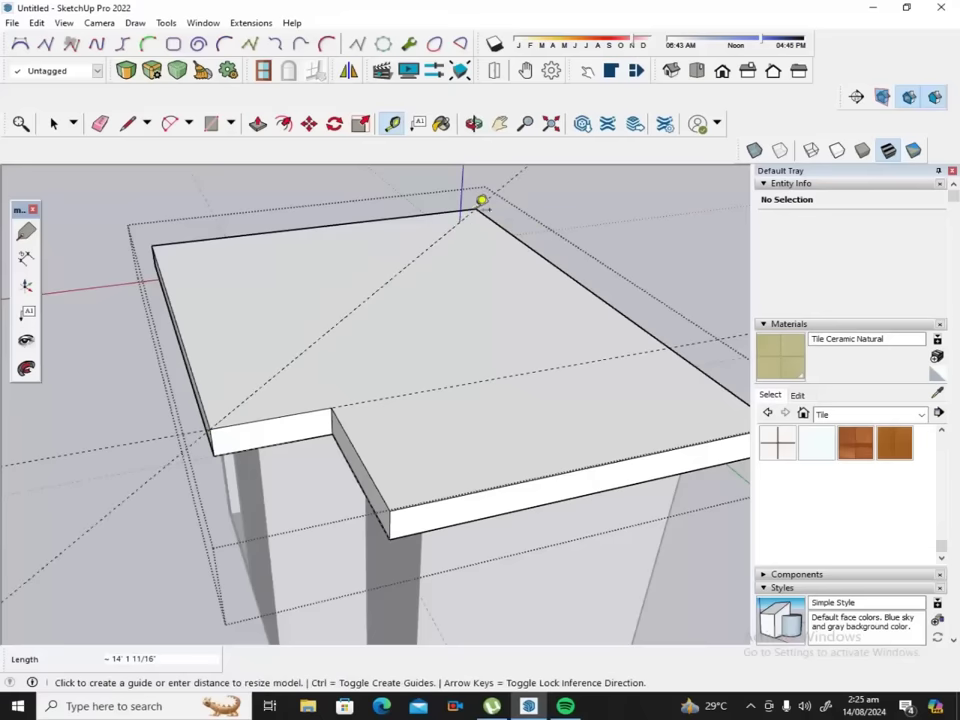
click(152, 245)
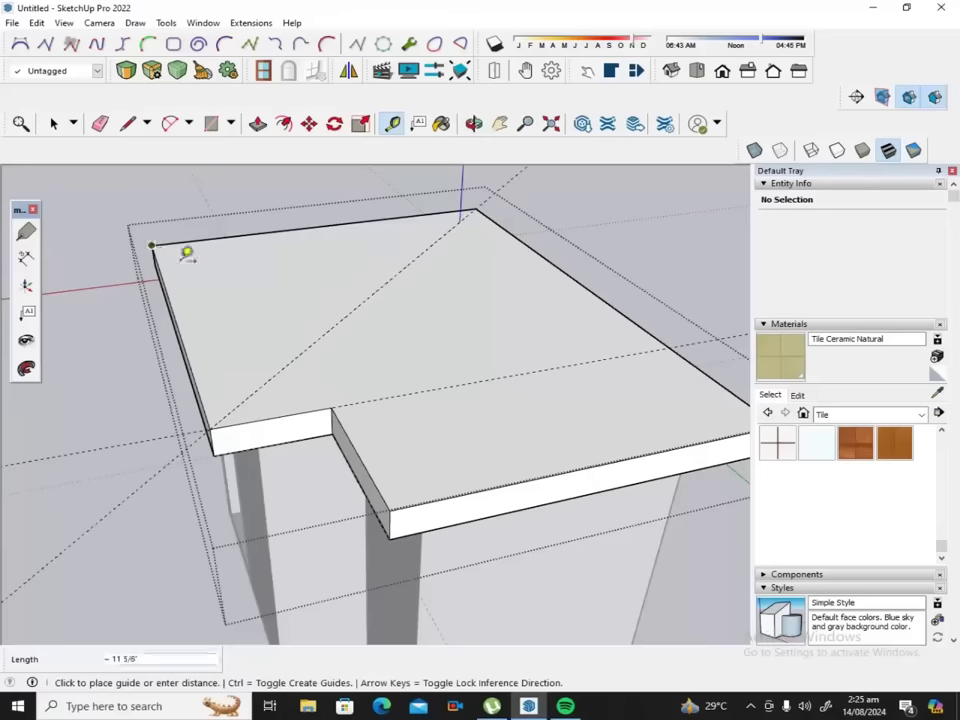
click(677, 337)
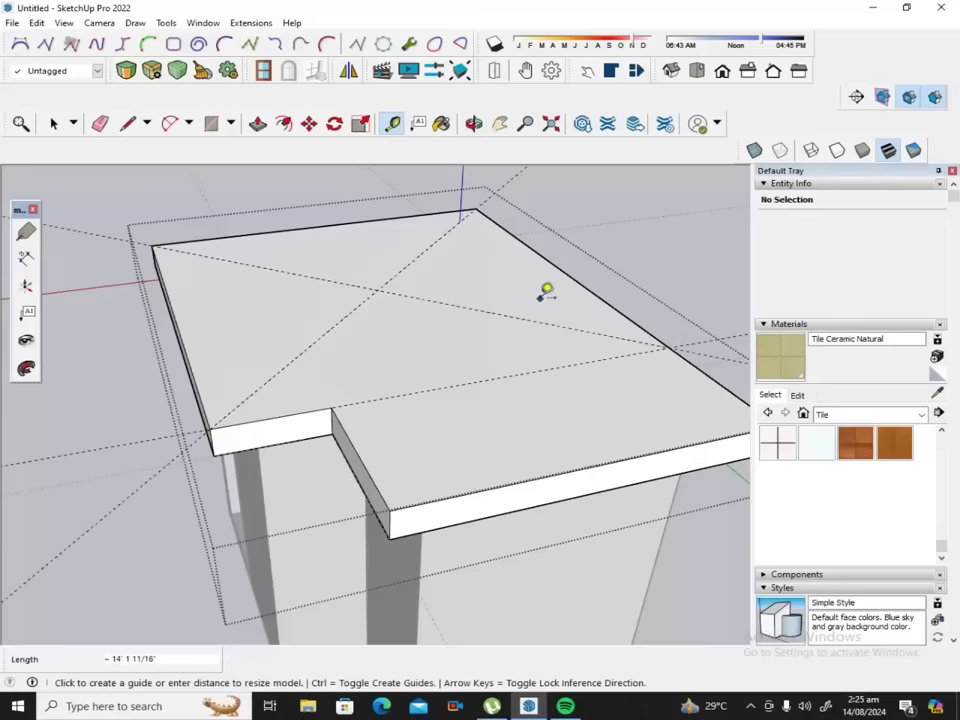
scroll(546, 289, down, 3)
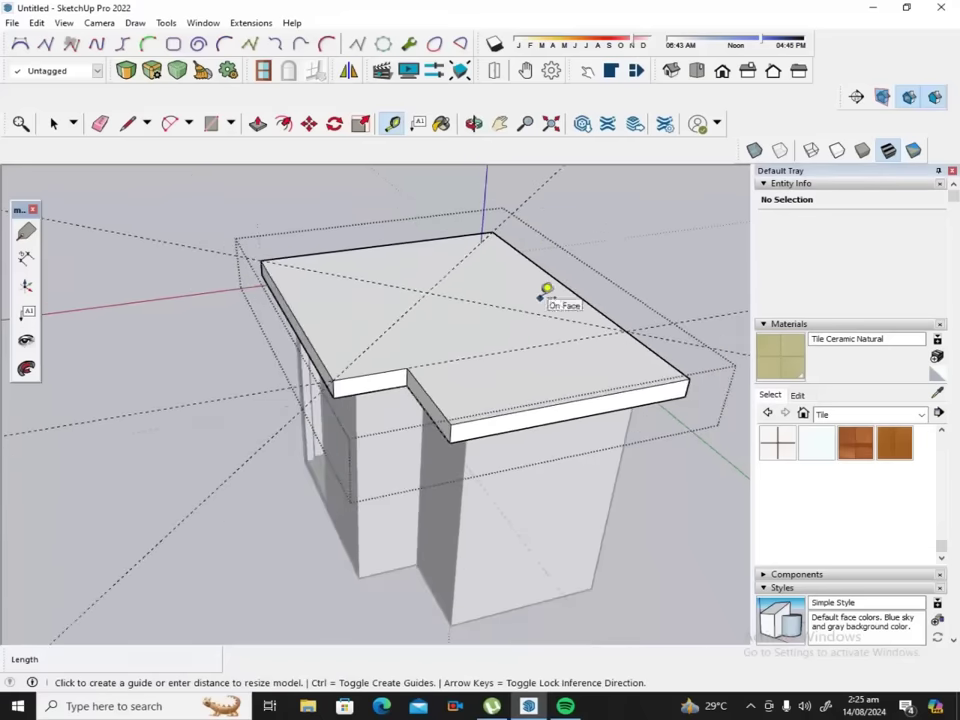
click(128, 125)
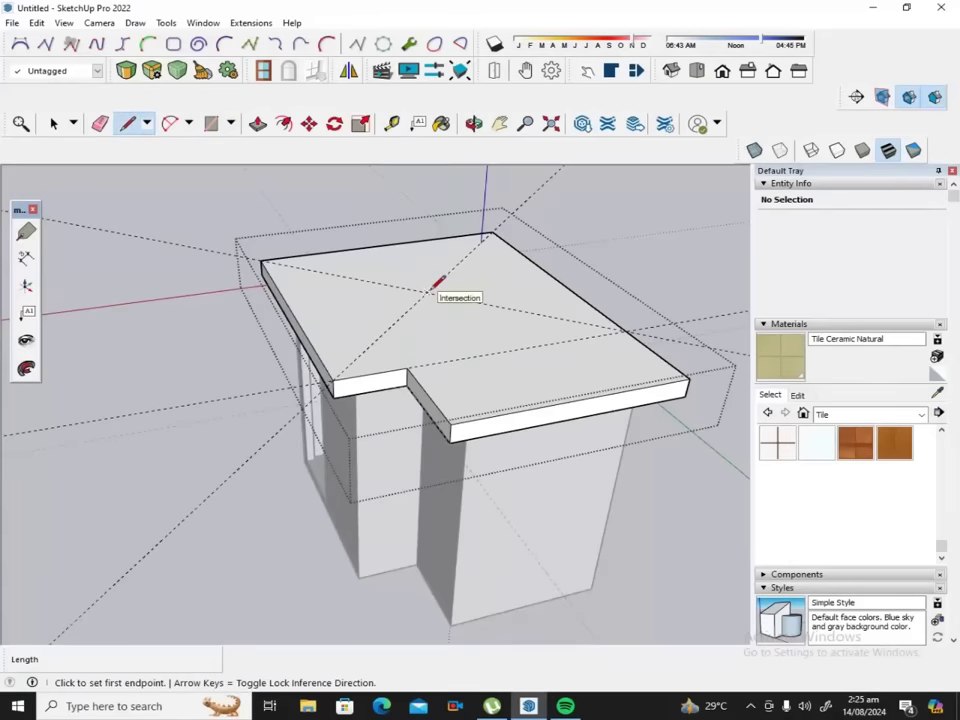
Draw a 2' vertical line up from the slab's centre guide crossing and close a triangle to the slab's left corner.
click(430, 290)
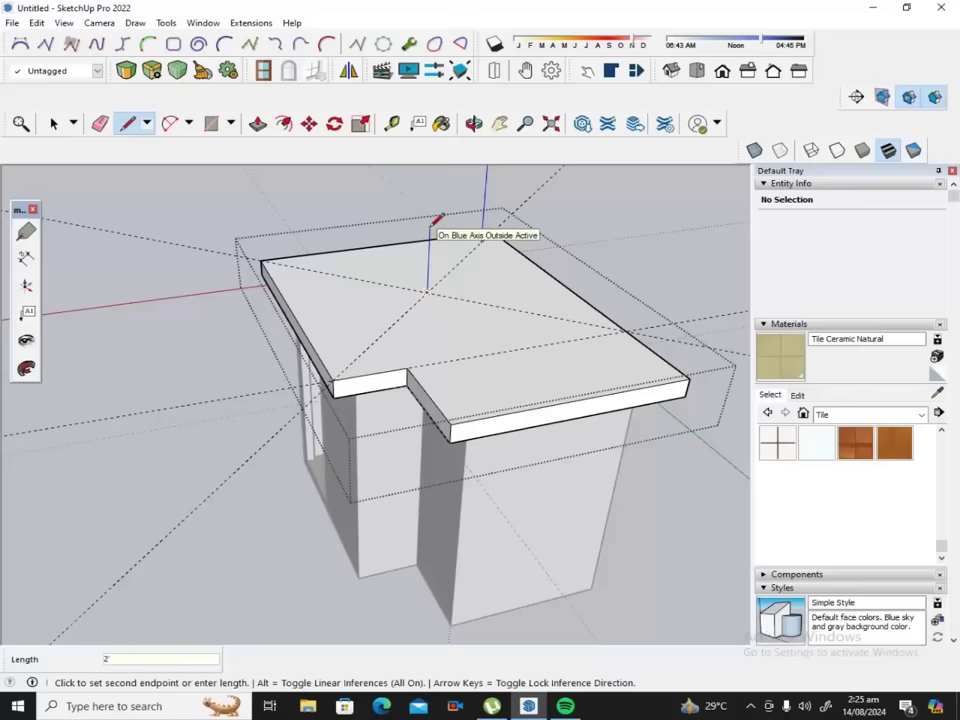
key(Return)
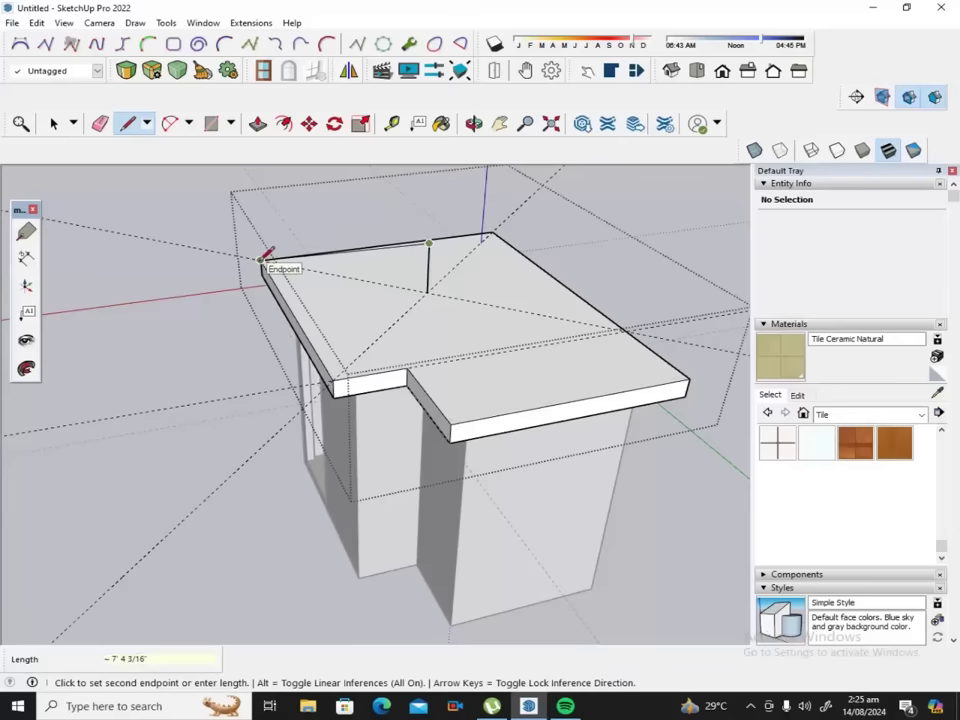
click(262, 258)
click(428, 291)
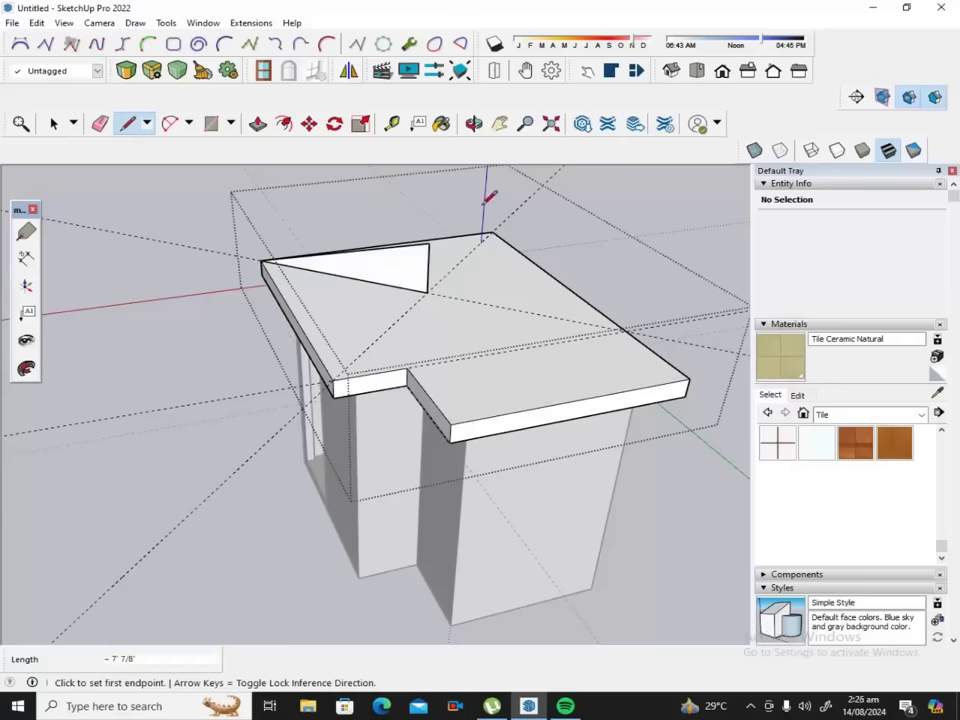
click(54, 123)
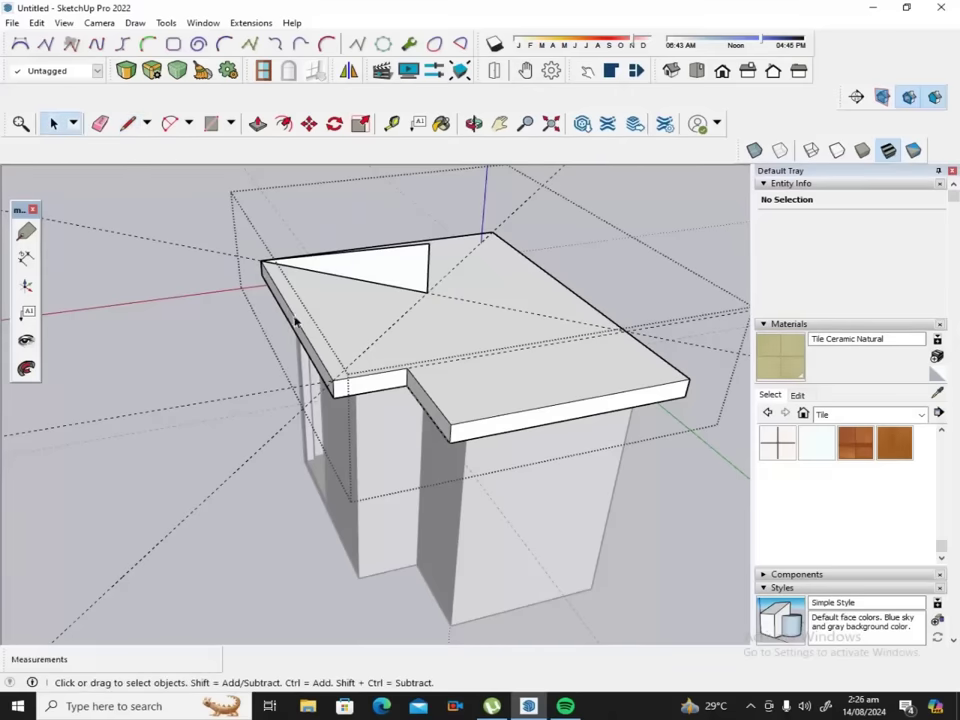
Select the roof slab's left, side and front top edges as the sweep path.
click(296, 320)
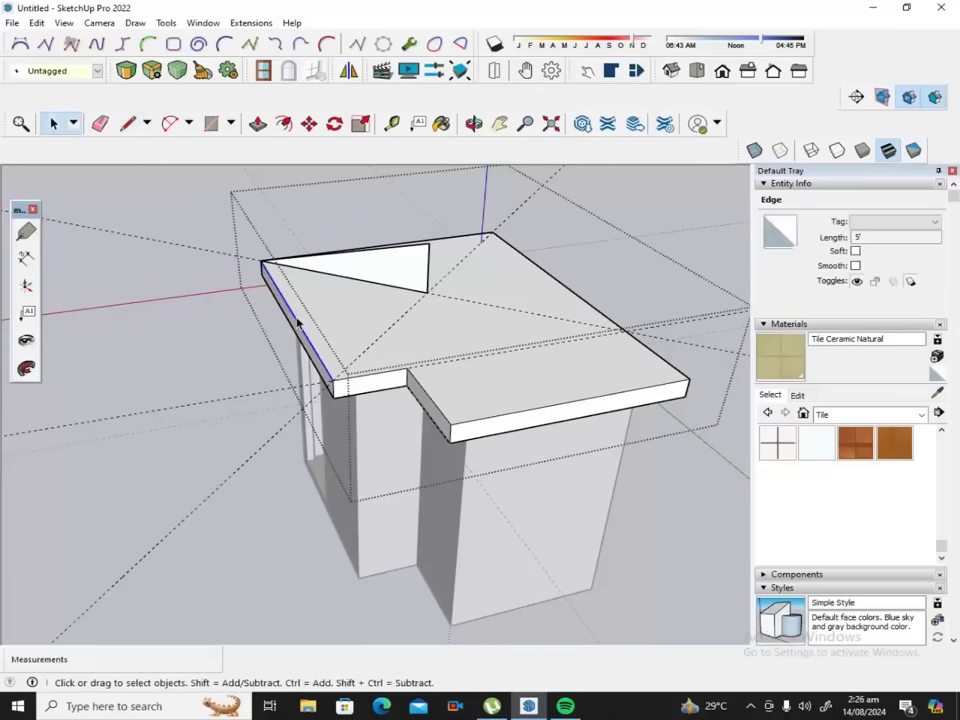
shift+click(417, 387)
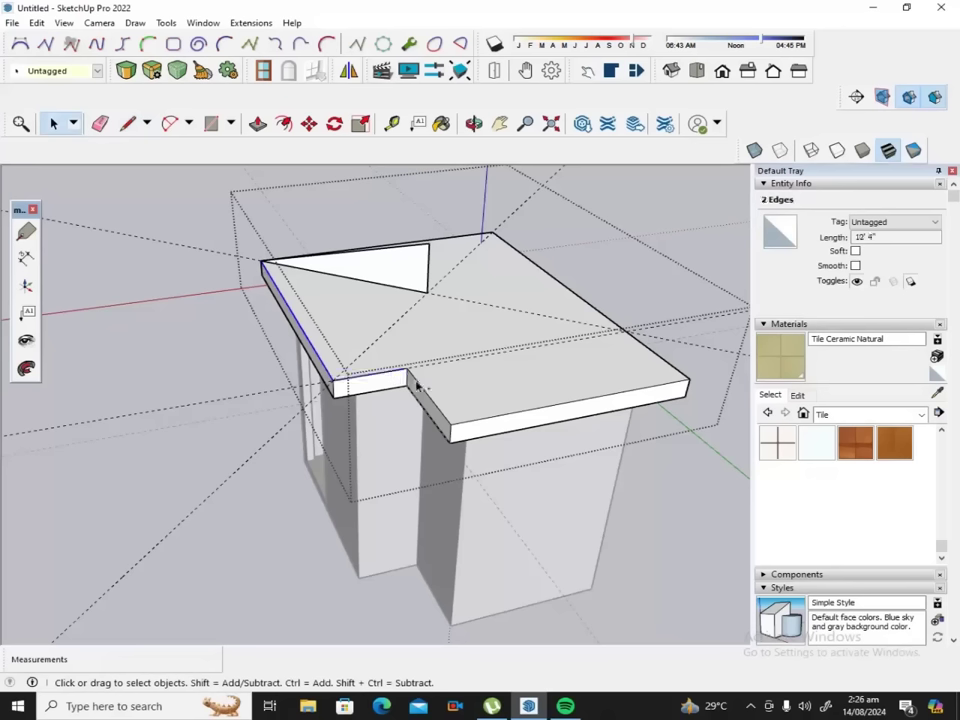
shift+click(530, 412)
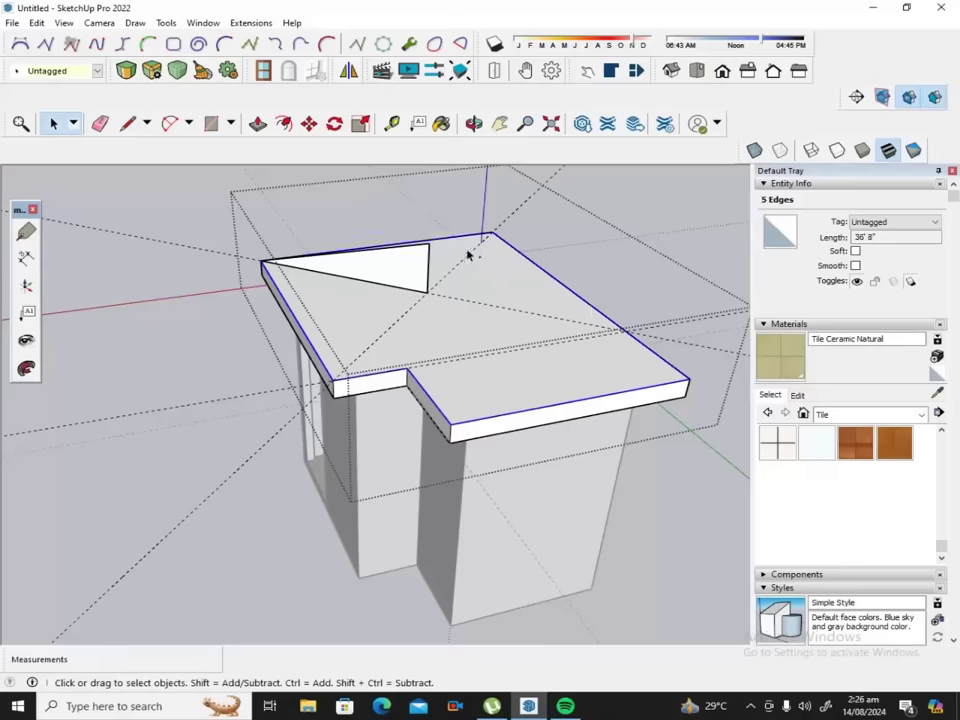
scroll(273, 262, up, 2)
scroll(274, 264, up, 2)
scroll(275, 265, up, 2)
scroll(277, 265, down, 2)
scroll(280, 265, down, 2)
scroll(280, 263, down, 2)
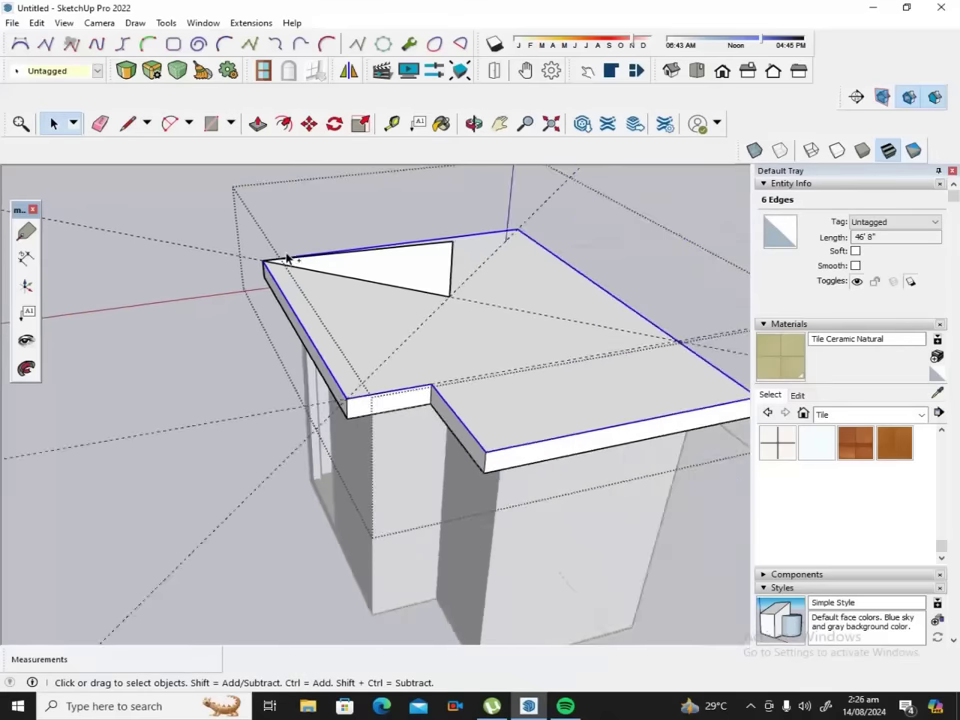
scroll(280, 261, down, 1)
Follow Me the triangular profile along the selected edges to form the hip roof.
click(26, 369)
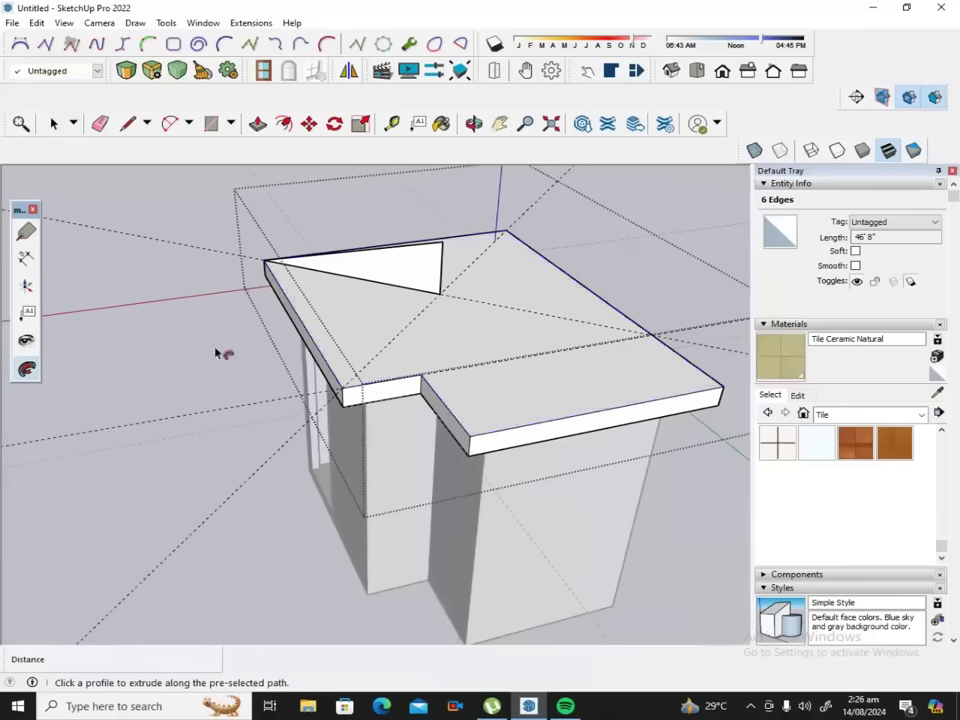
click(418, 273)
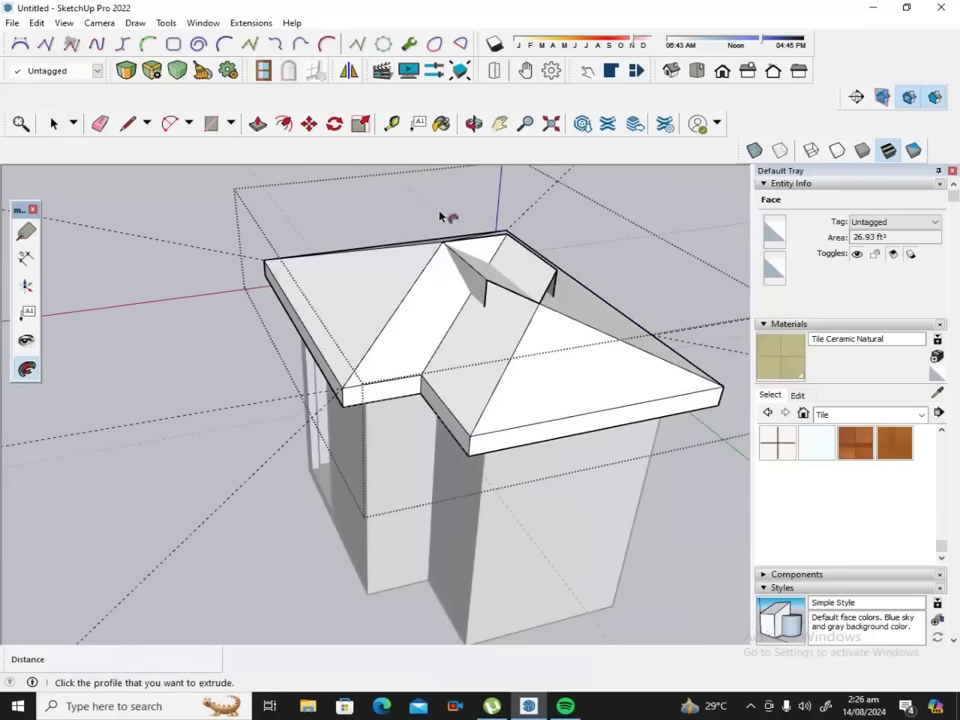
click(474, 124)
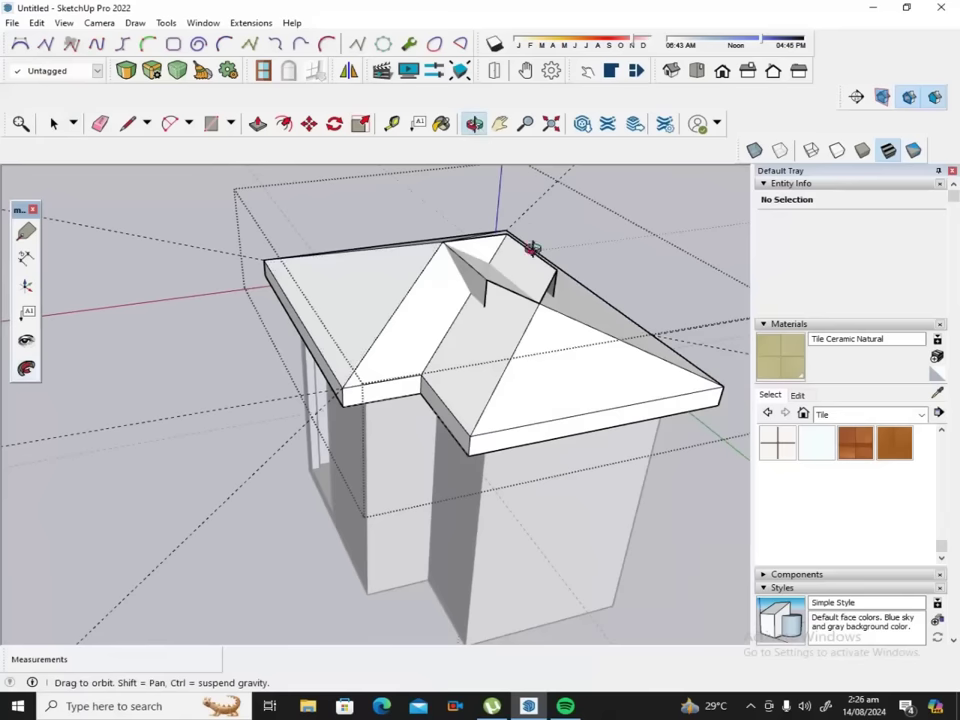
Draw two edges between roof vertices across the hip notch, then orbit to check the split faces.
drag(531, 249, 452, 336)
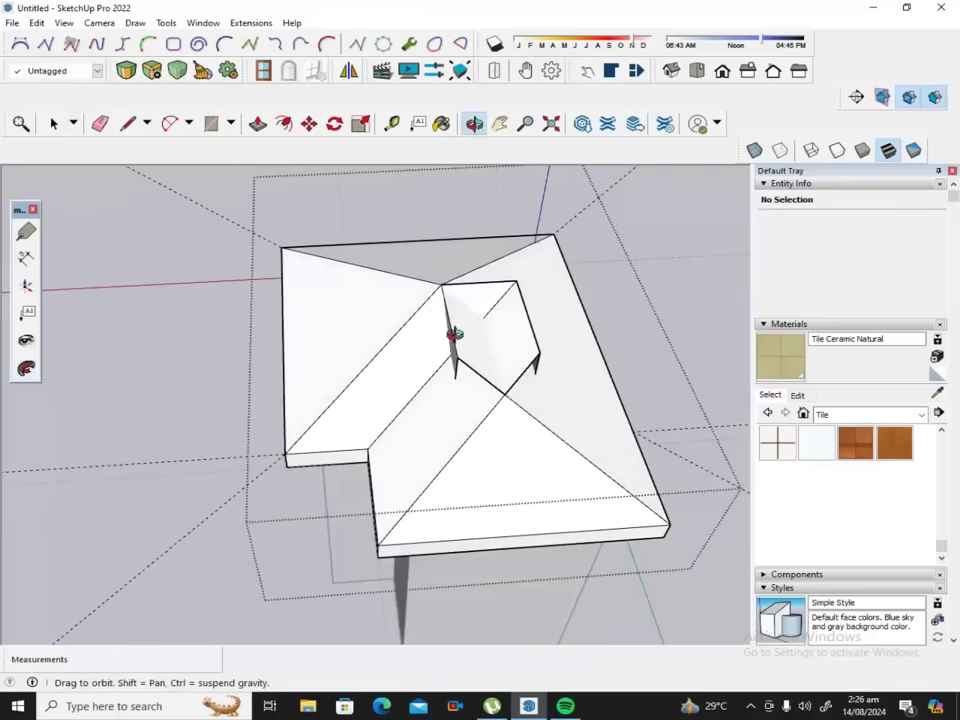
click(127, 123)
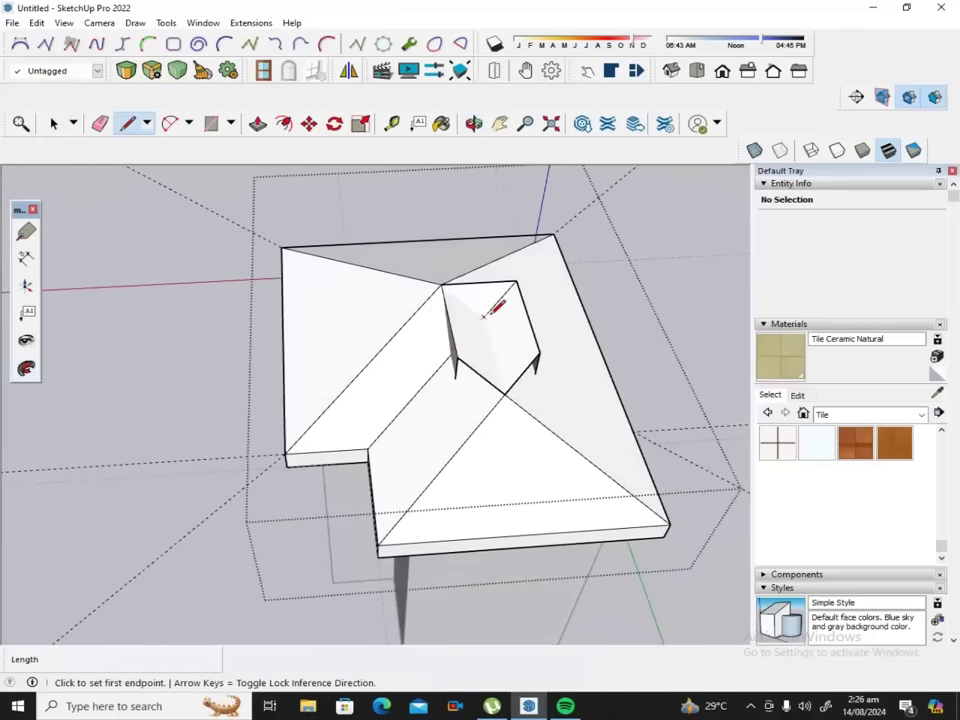
click(484, 317)
click(506, 394)
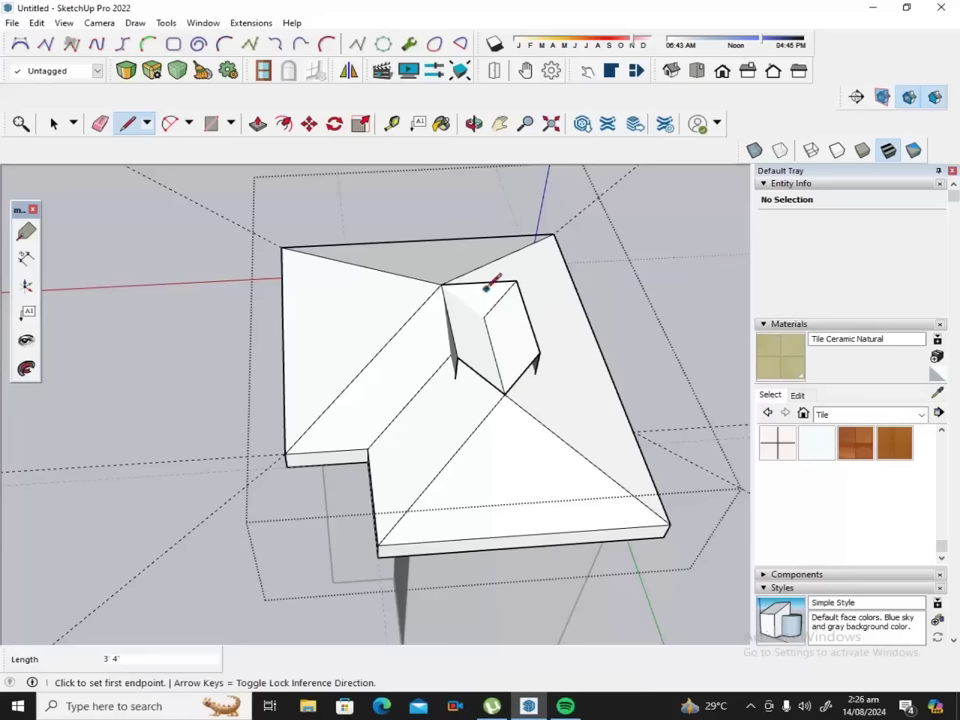
scroll(497, 284, up, 2)
scroll(480, 288, up, 1)
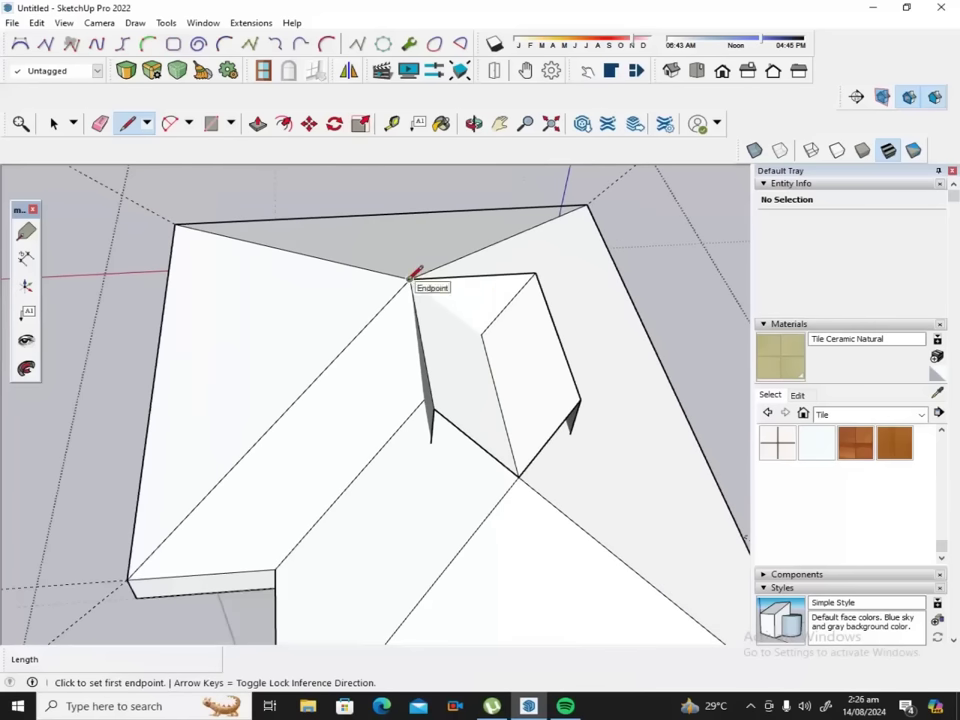
click(410, 278)
click(482, 334)
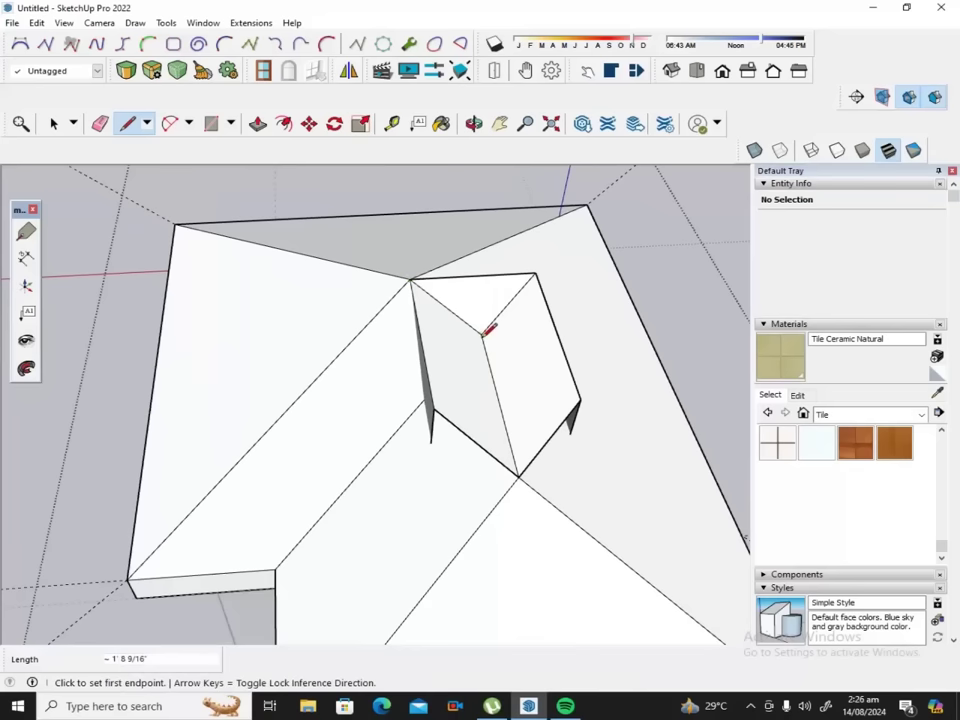
scroll(587, 200, down, 2)
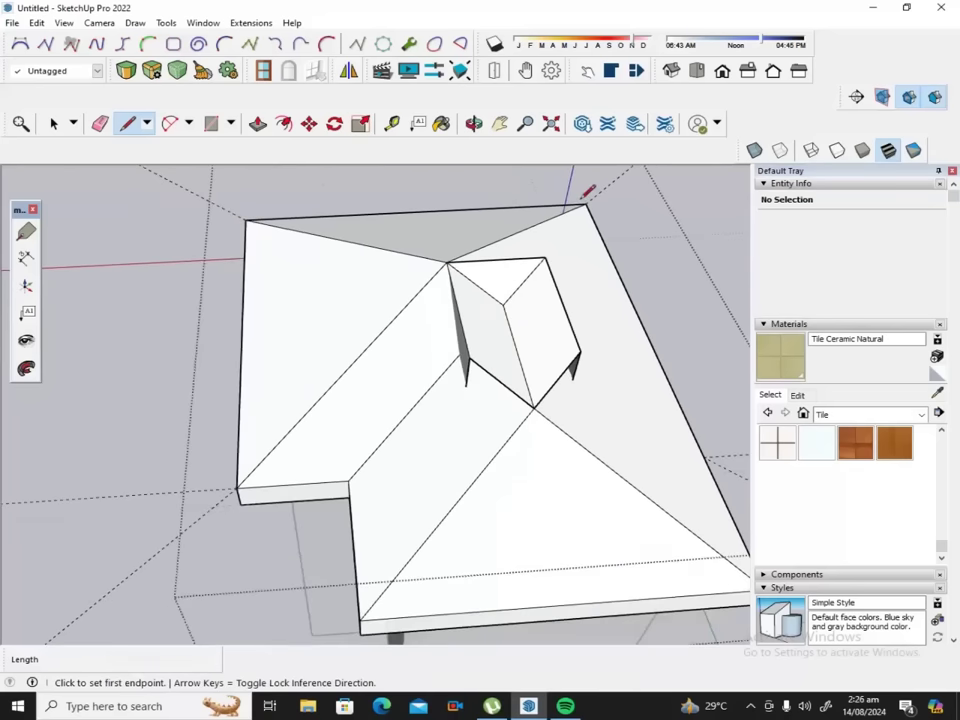
scroll(587, 190, down, 1)
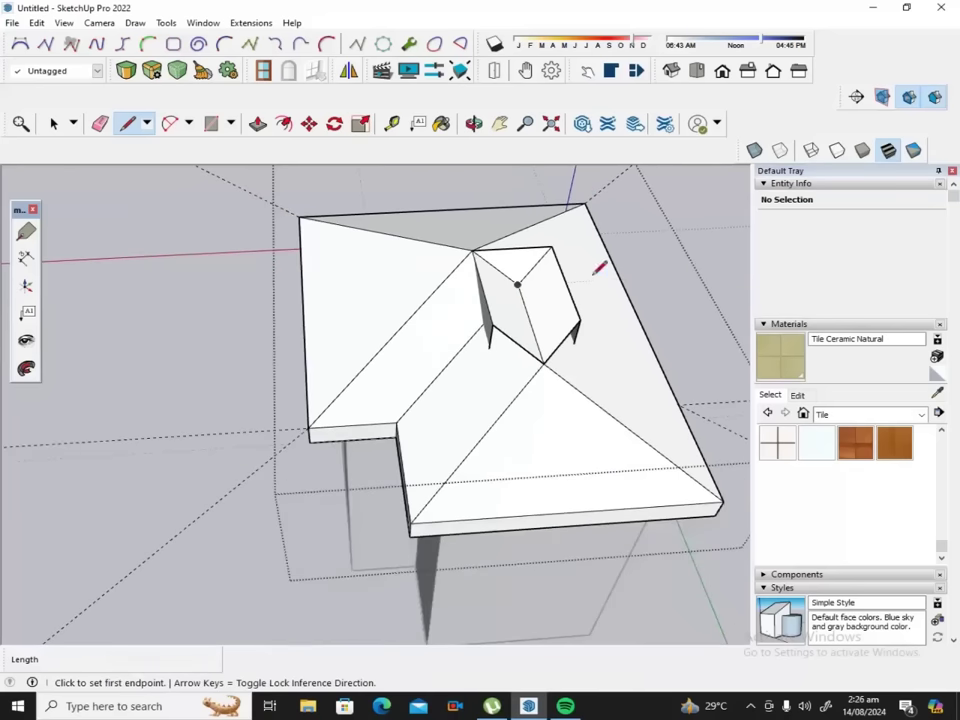
click(474, 123)
mouse_move(542, 242)
mouse_down()
mouse_move(516, 266)
mouse_move(406, 262)
mouse_up()
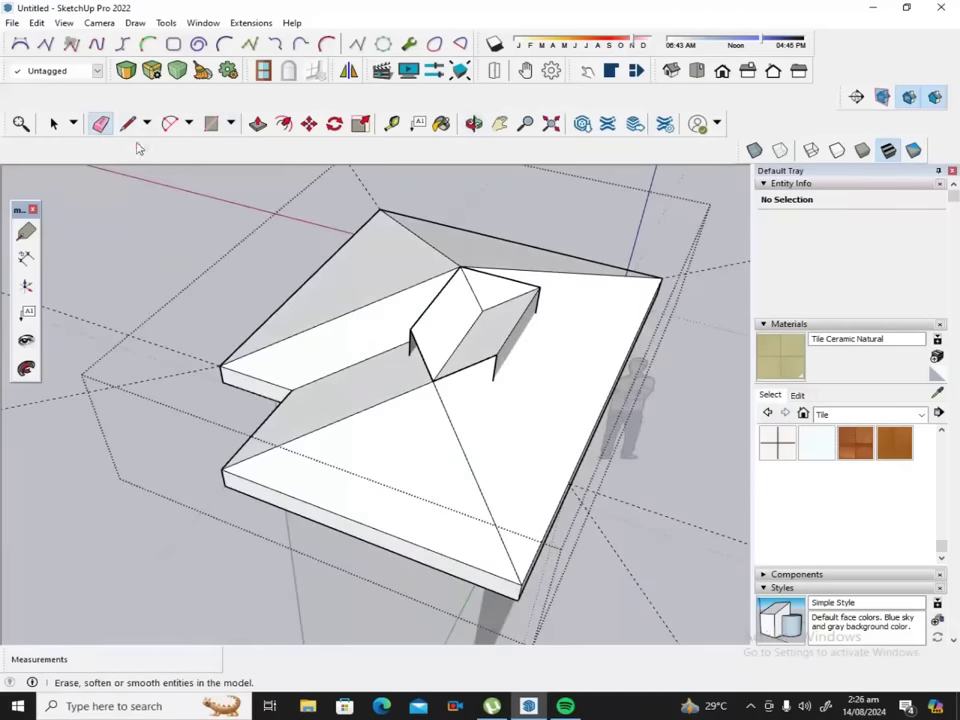
Erase the leftover ridge edge, stray valley edges and short triangle edge where the roof wings meet.
click(100, 123)
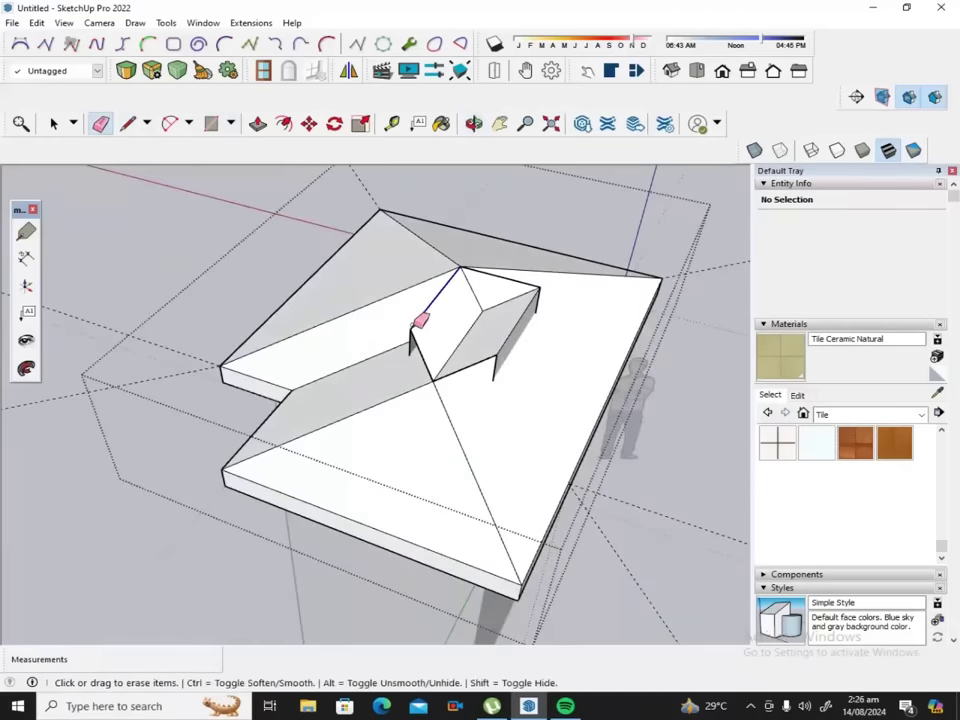
click(420, 319)
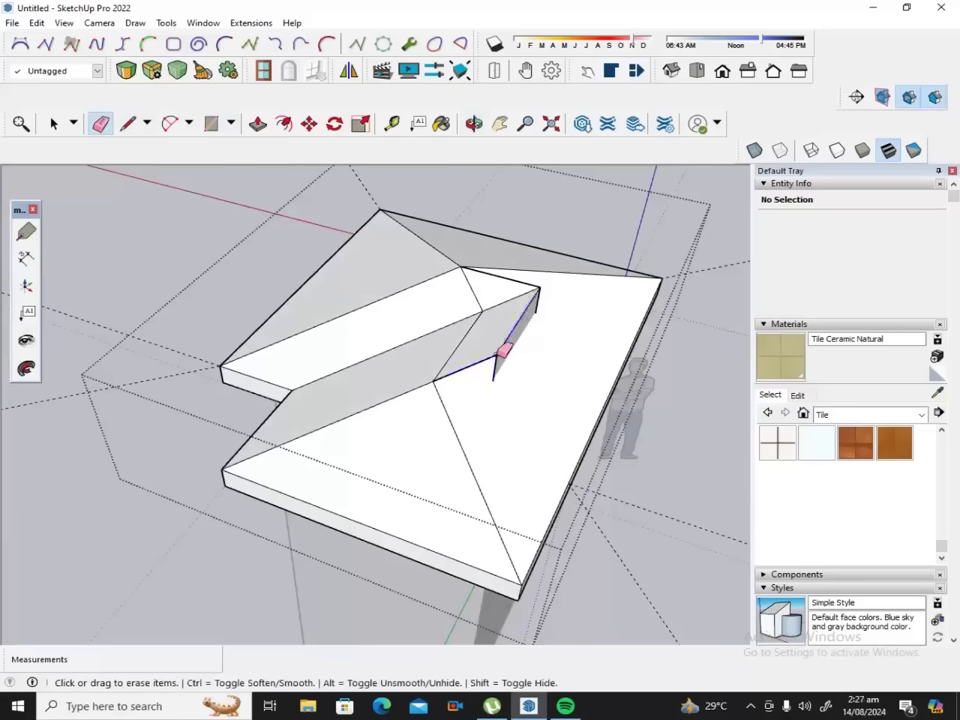
drag(500, 352, 540, 334)
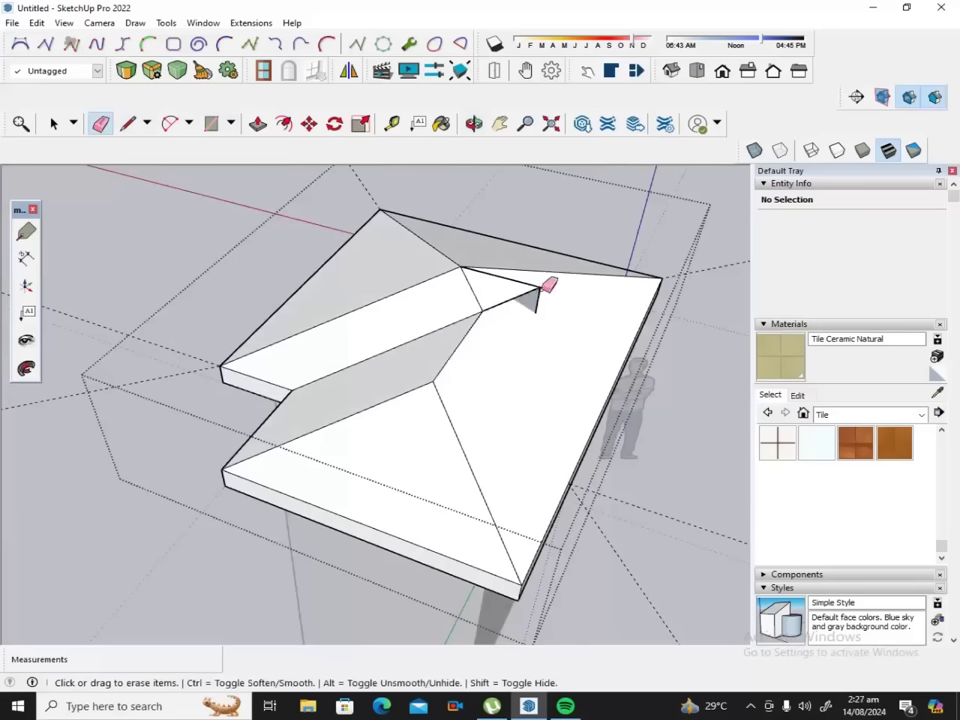
click(536, 301)
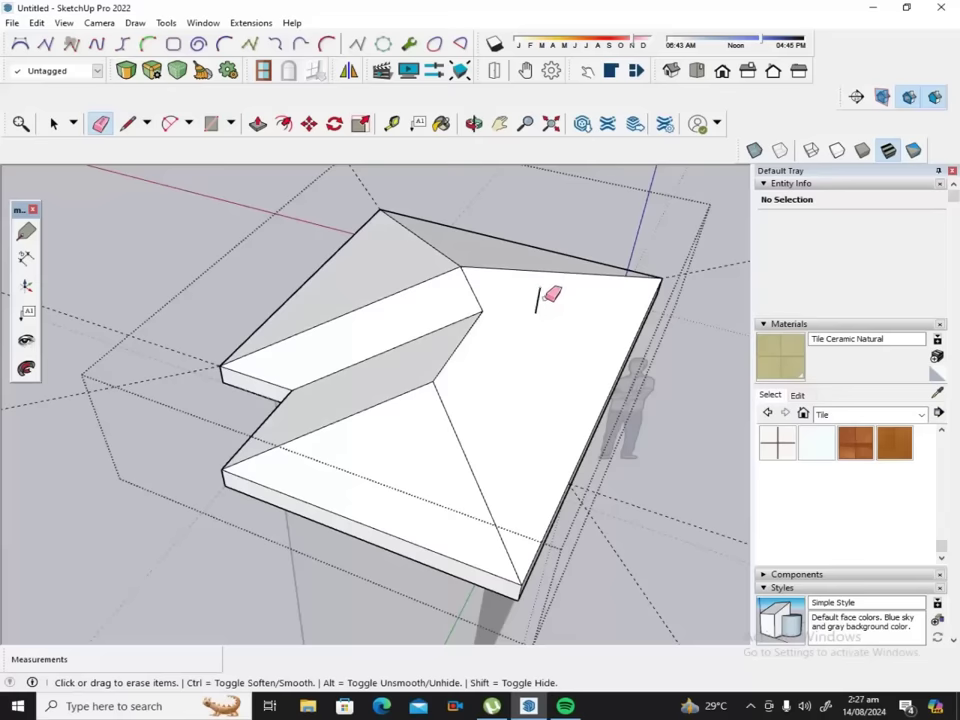
scroll(560, 316, down, 2)
scroll(551, 321, down, 1)
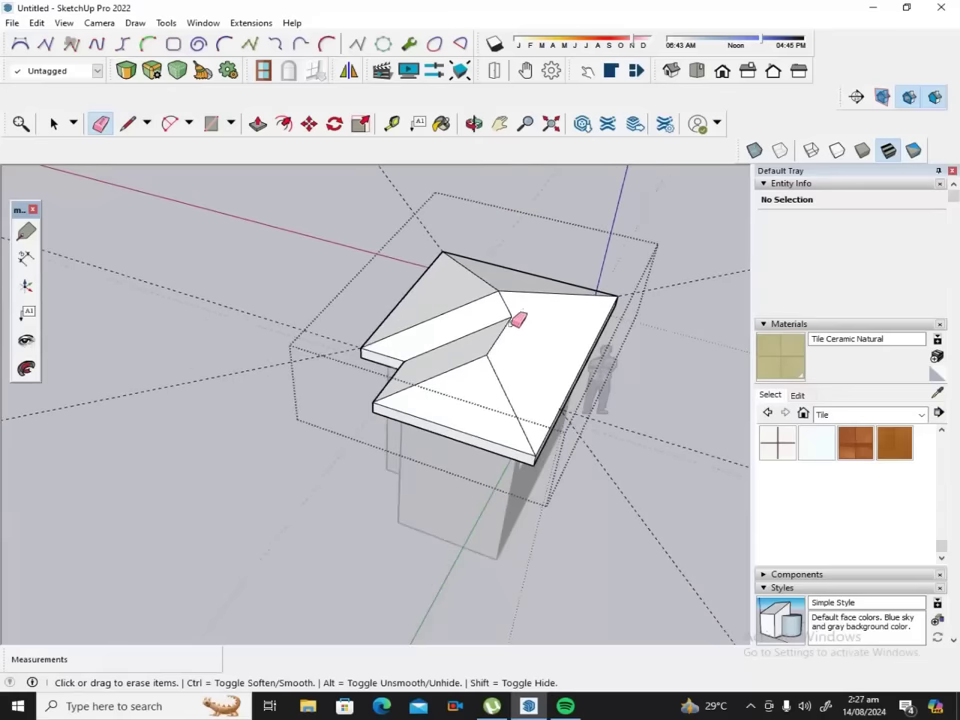
click(474, 123)
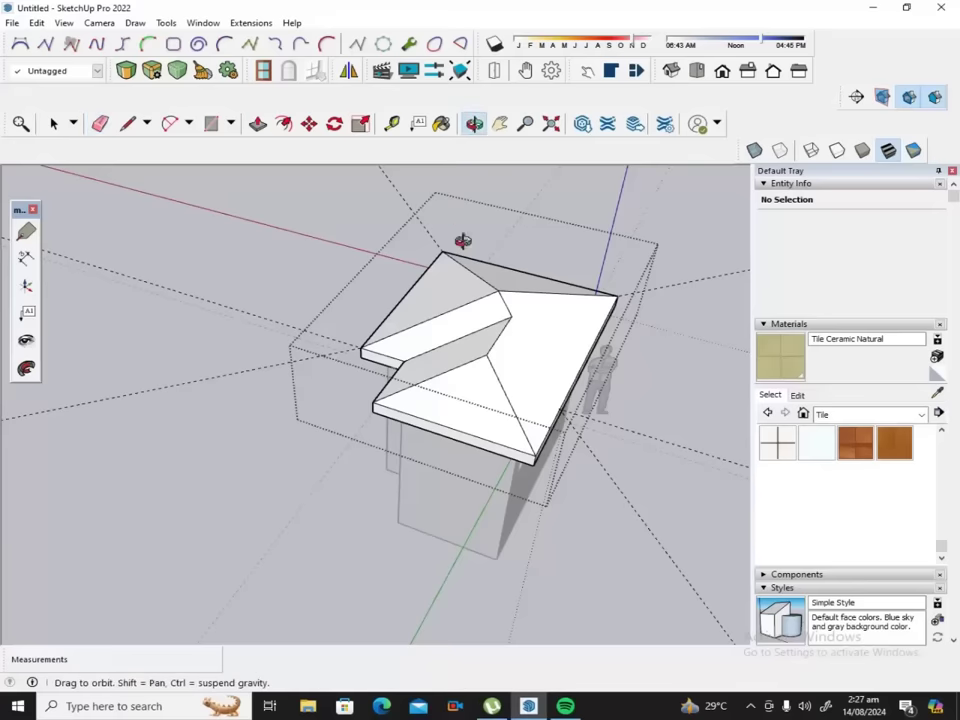
mouse_move(456, 339)
mouse_down()
mouse_move(546, 297)
mouse_move(557, 268)
mouse_move(381, 354)
mouse_move(379, 384)
mouse_move(407, 399)
mouse_move(269, 428)
mouse_move(330, 401)
mouse_move(414, 403)
mouse_move(461, 343)
mouse_move(435, 374)
mouse_move(499, 399)
mouse_move(439, 394)
mouse_move(513, 423)
mouse_move(420, 418)
mouse_move(459, 420)
mouse_up()
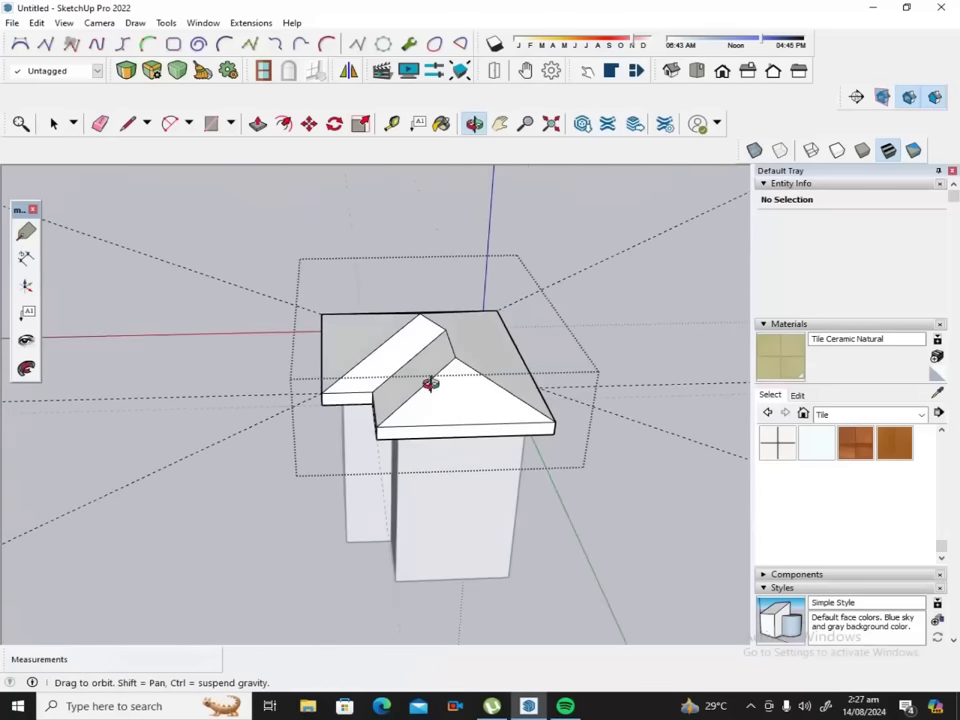
Paint the five sloped roof faces with Roofing Tile Spanish from the Roofing materials.
click(920, 414)
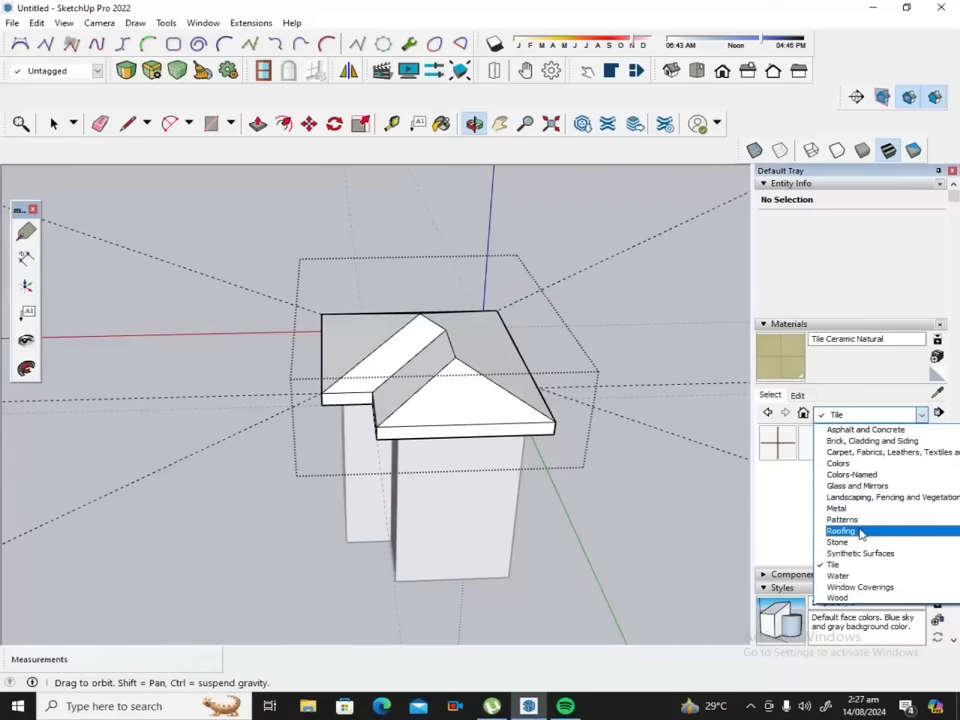
click(861, 532)
click(818, 515)
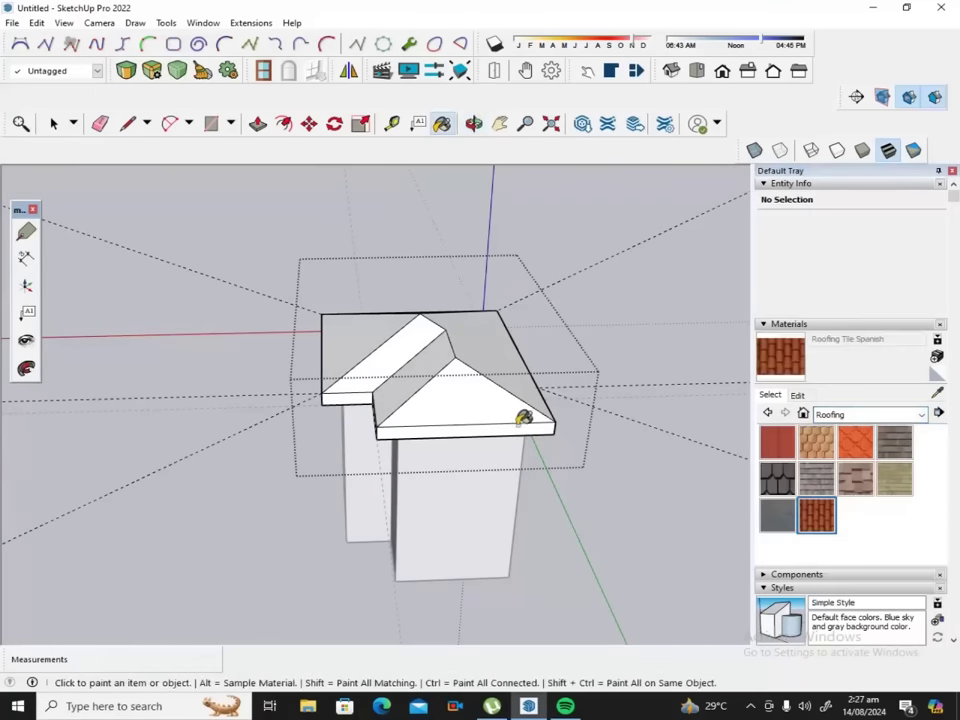
click(476, 398)
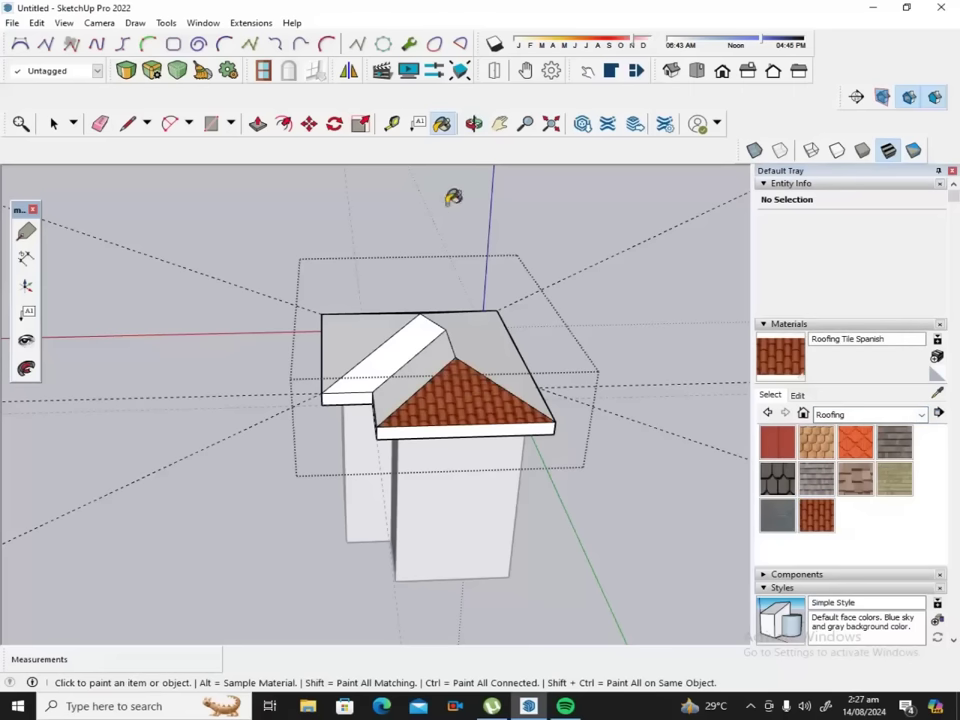
click(463, 347)
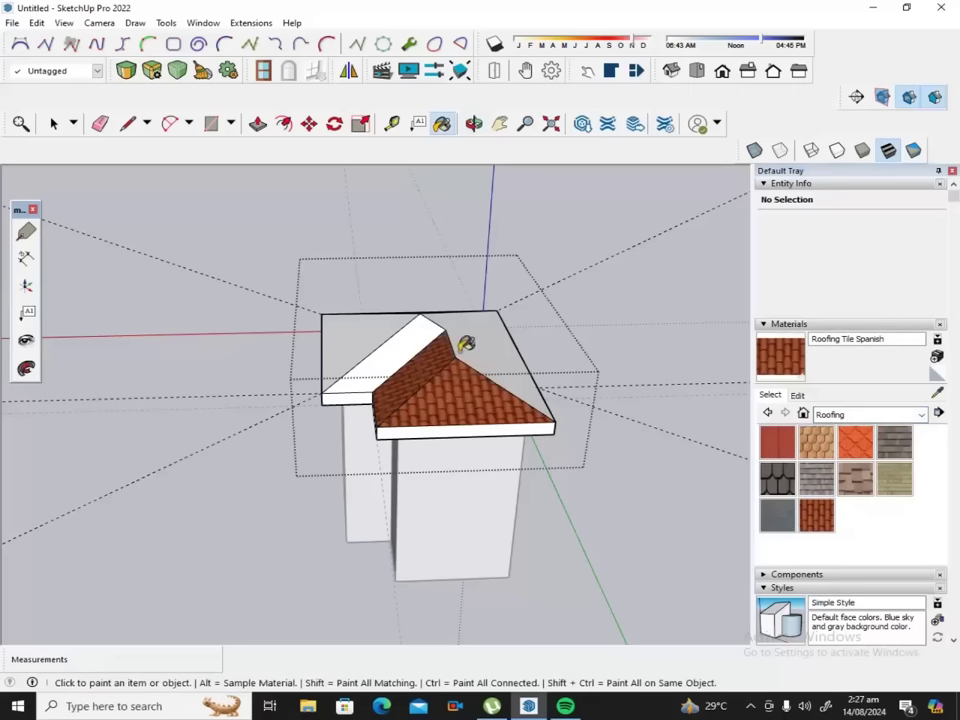
click(408, 338)
click(374, 330)
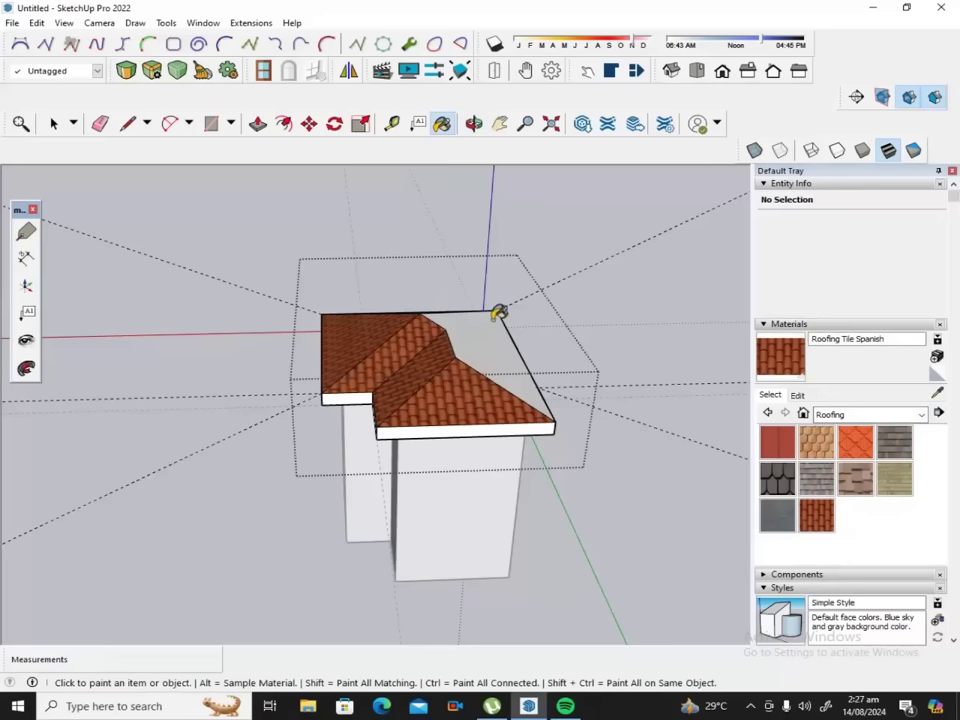
click(482, 320)
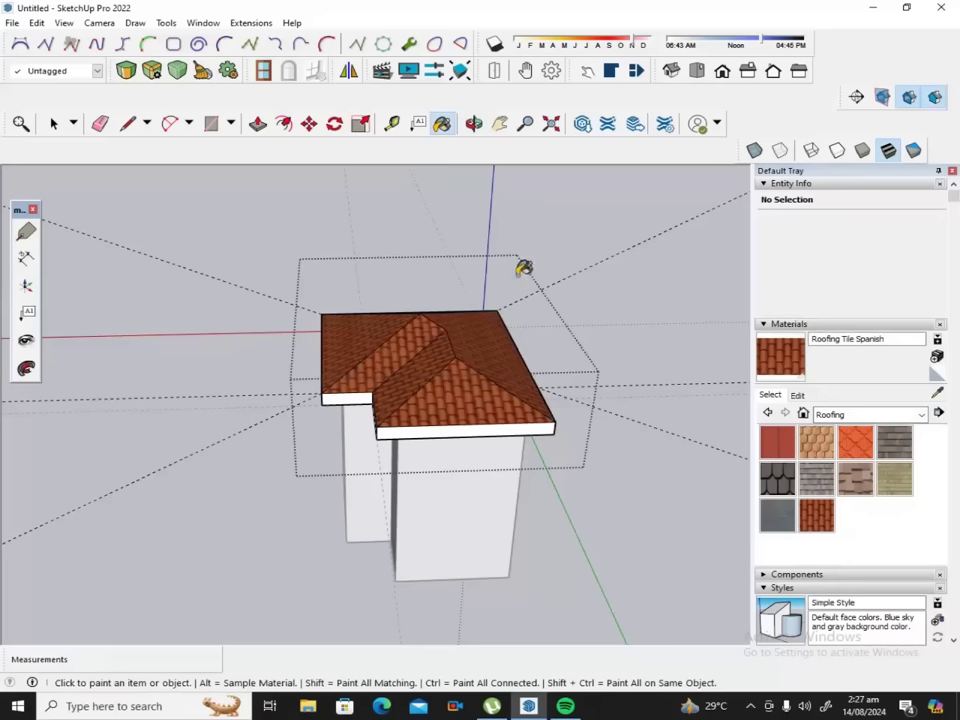
Orbit around the house and zoom in to check the tiled roof.
click(471, 130)
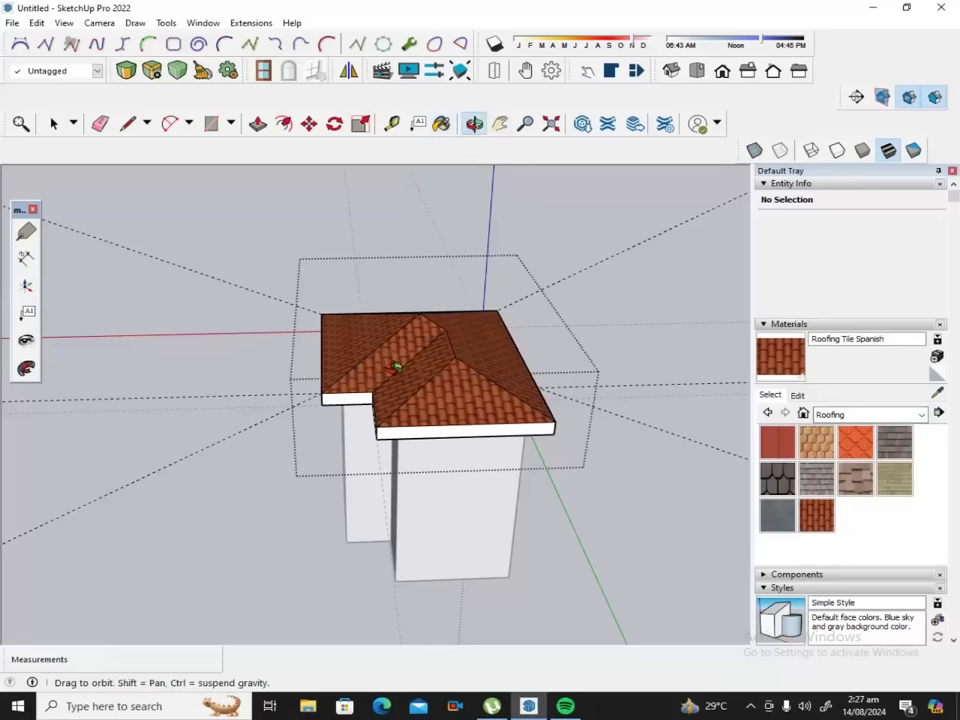
drag(390, 360, 525, 298)
drag(398, 343, 577, 365)
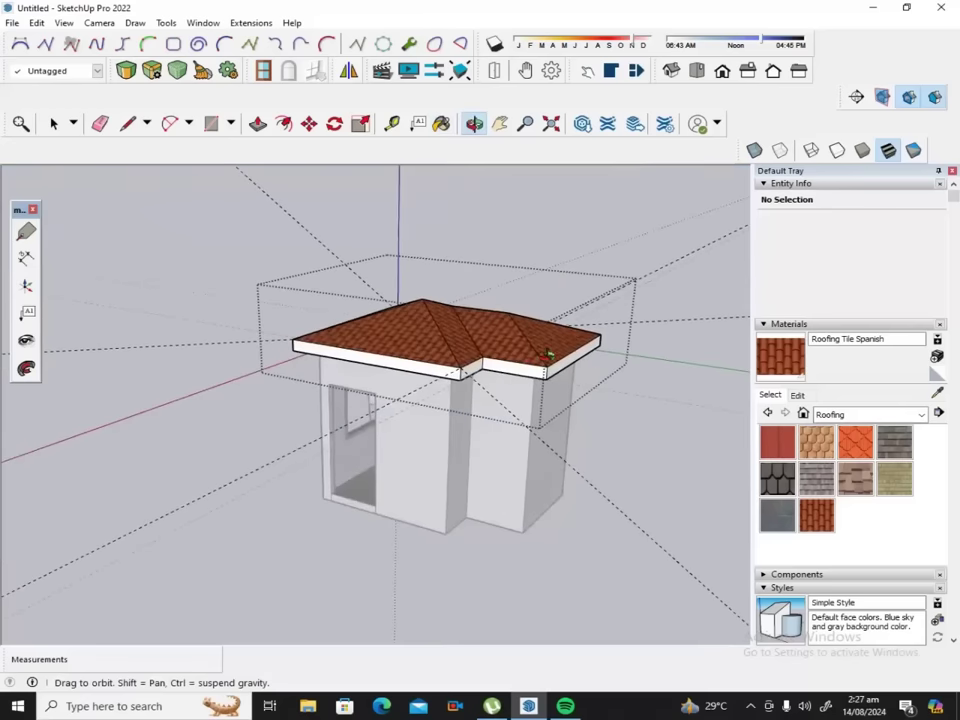
scroll(548, 355, up, 1)
scroll(634, 334, up, 2)
scroll(602, 330, up, 2)
scroll(590, 342, up, 2)
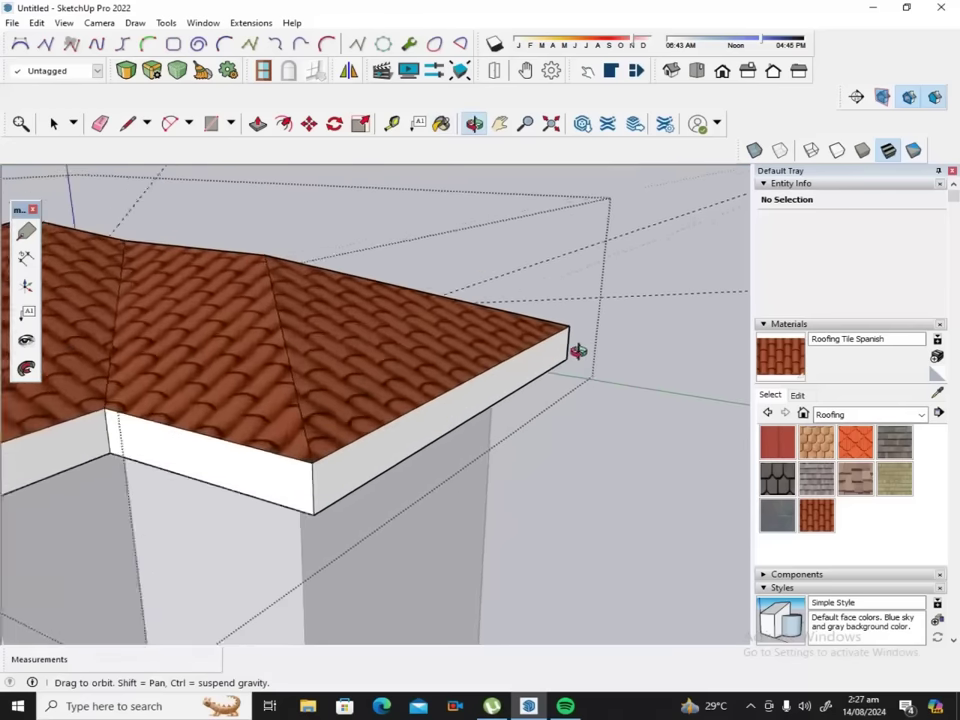
scroll(576, 345, up, 2)
scroll(587, 345, up, 1)
scroll(594, 339, up, 1)
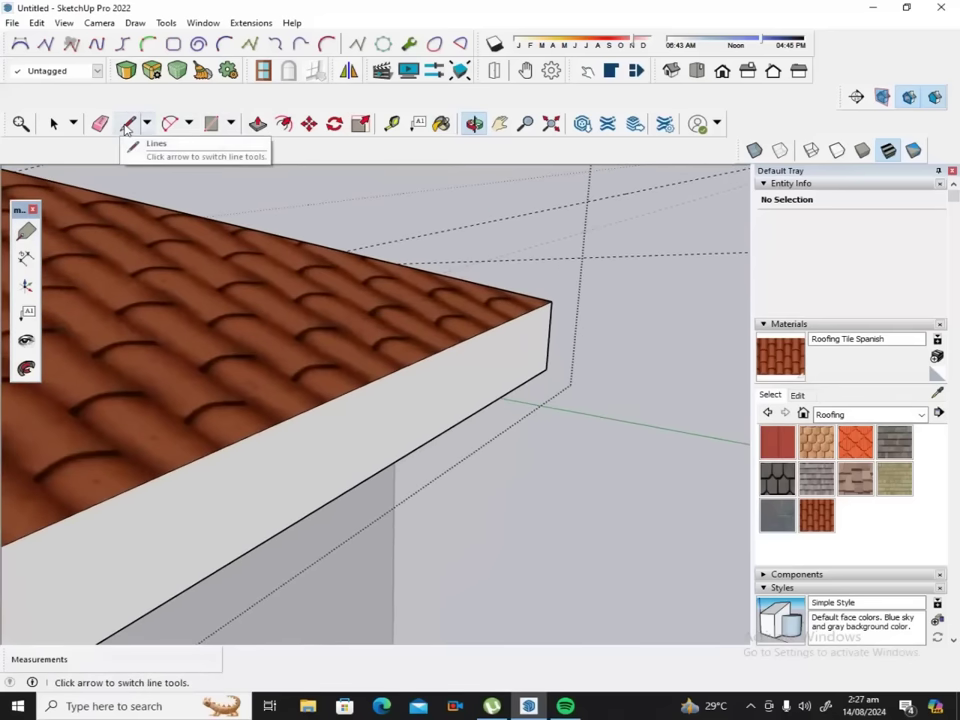
Draw edges of 8" outward, down and back to the wall corner, closing a small face at the roof corner.
click(127, 124)
scroll(590, 325, up, 2)
scroll(568, 305, up, 2)
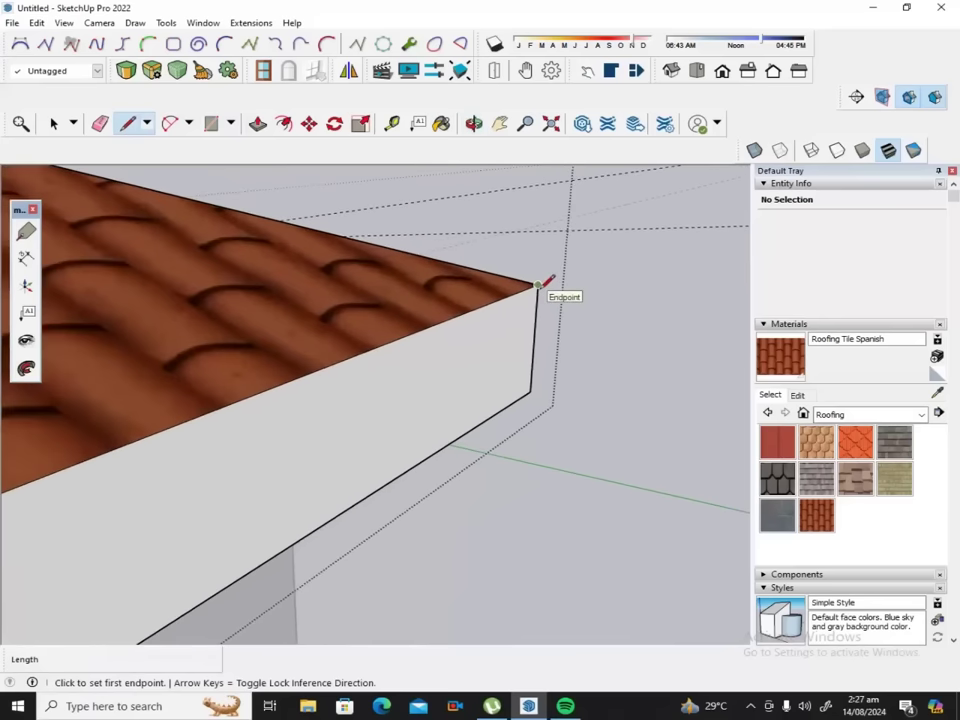
click(538, 286)
text(6)
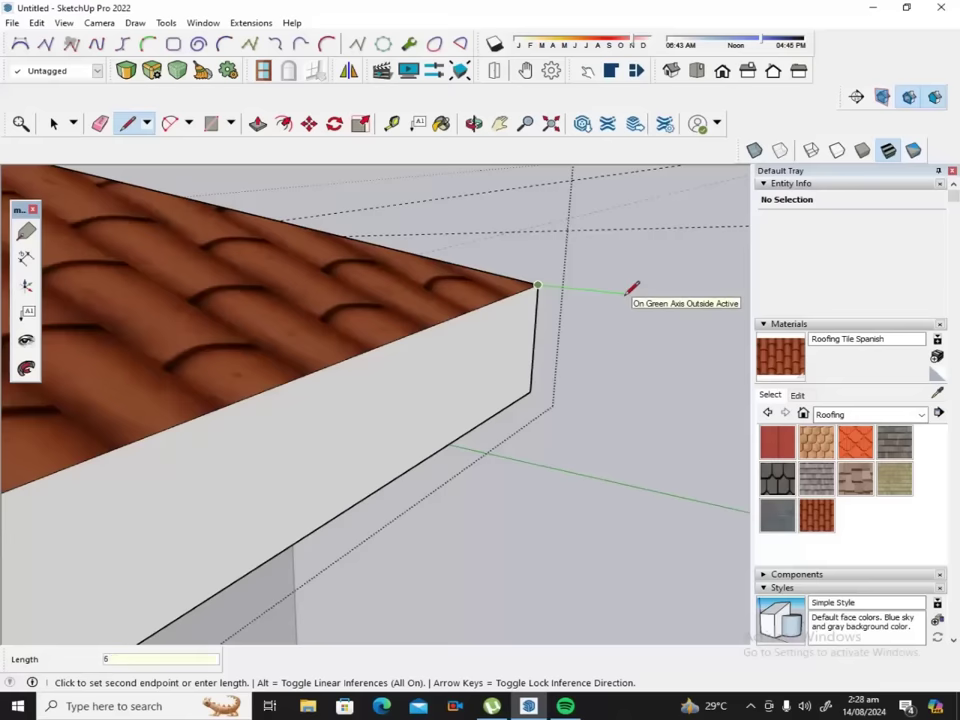
key(Return)
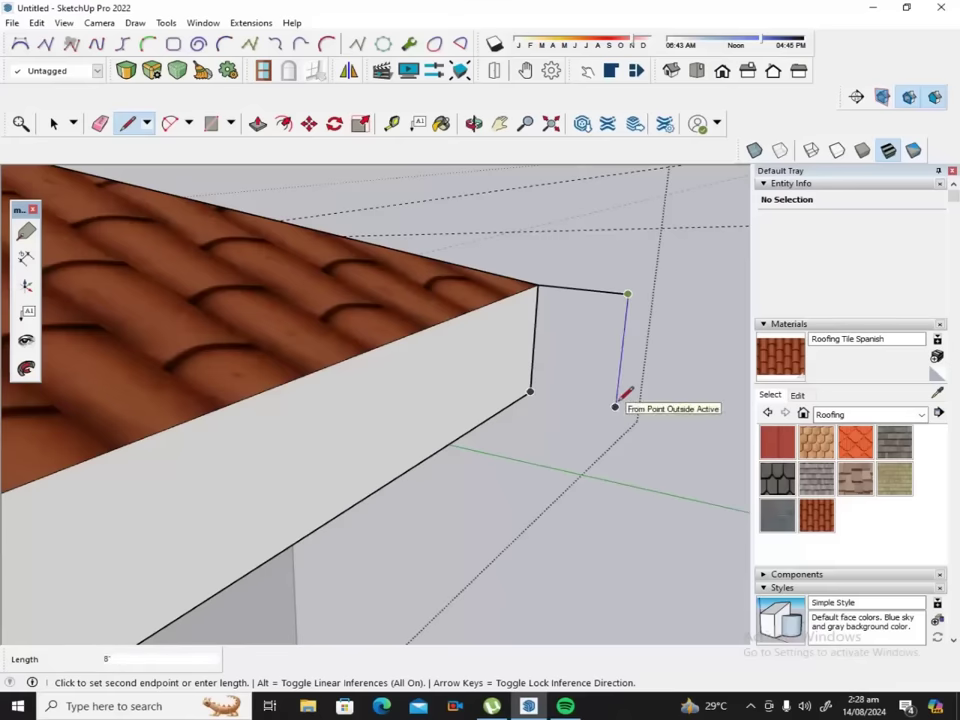
click(615, 406)
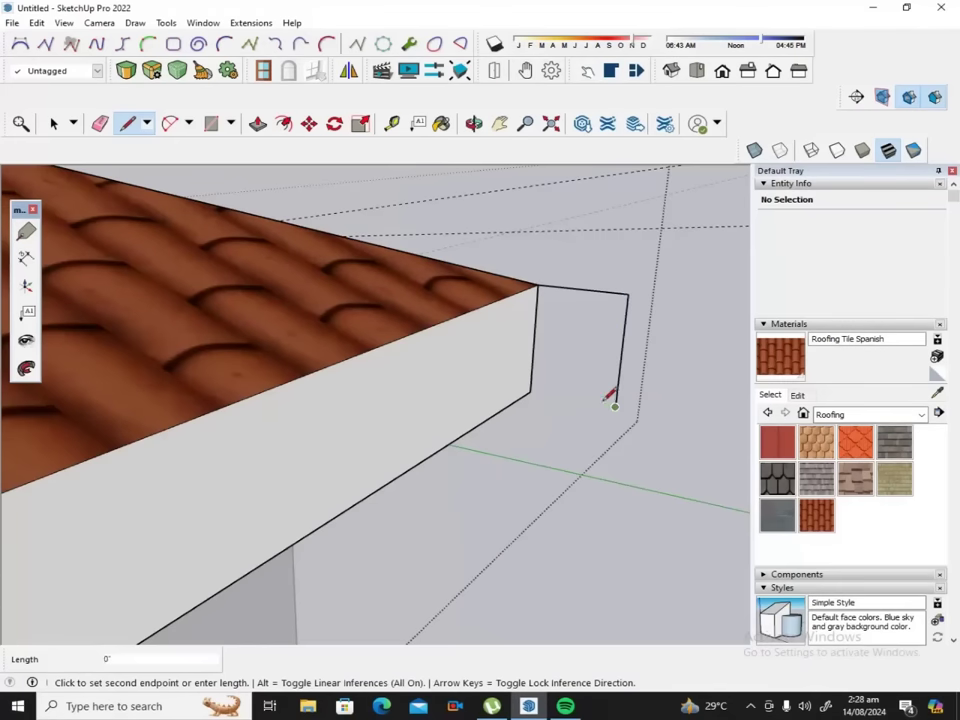
click(531, 392)
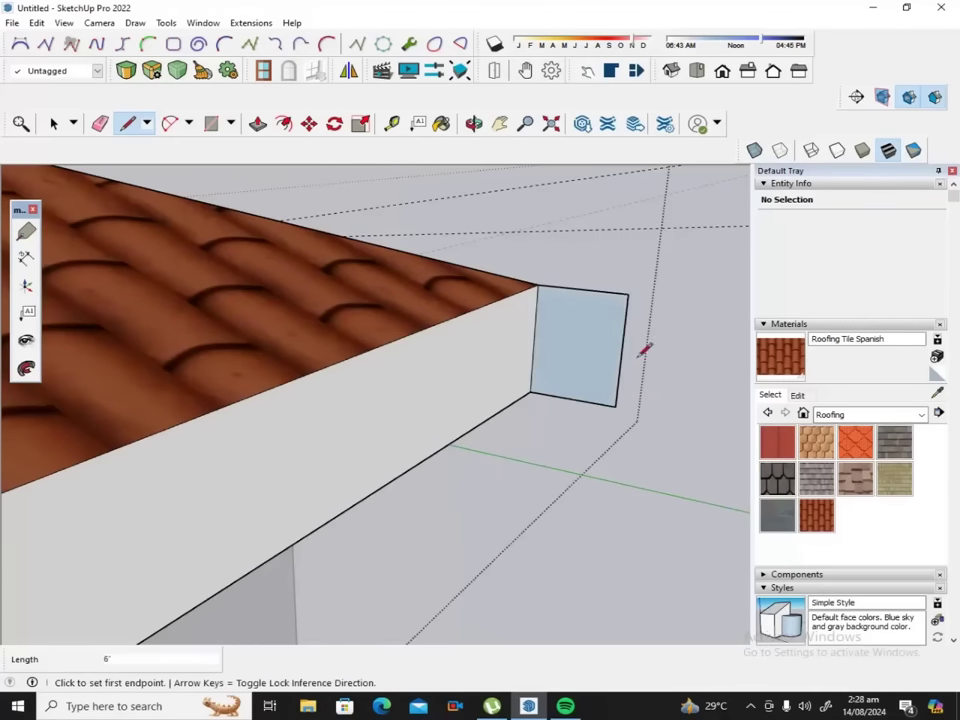
scroll(643, 365, up, 3)
scroll(630, 290, down, 1)
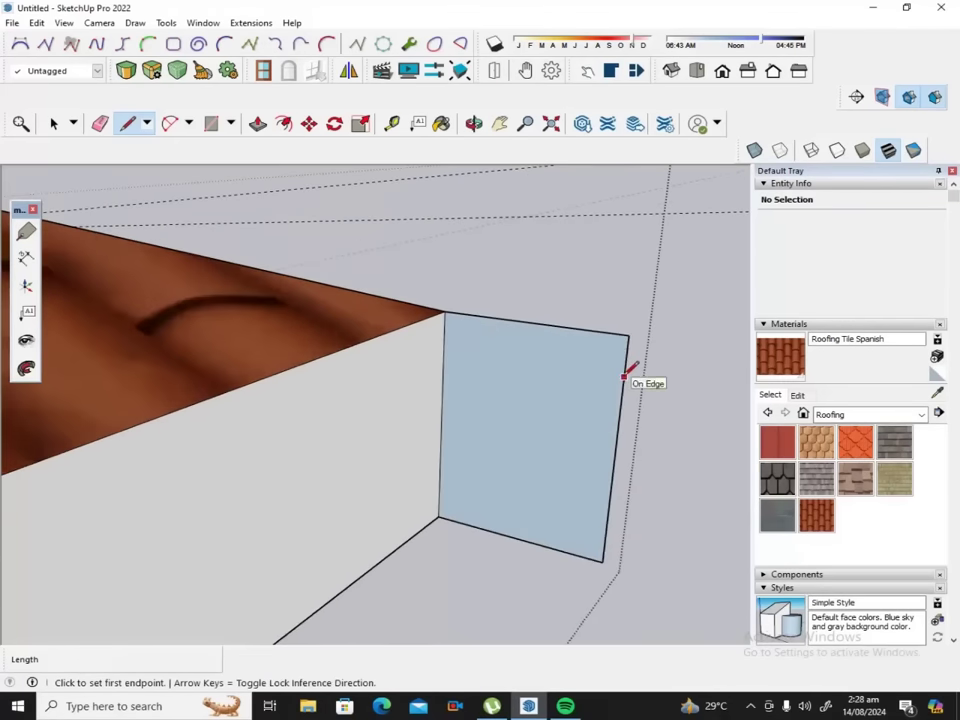
Draw stepped top lines on the face and a 2-point arc cove down to its bottom corner.
click(623, 377)
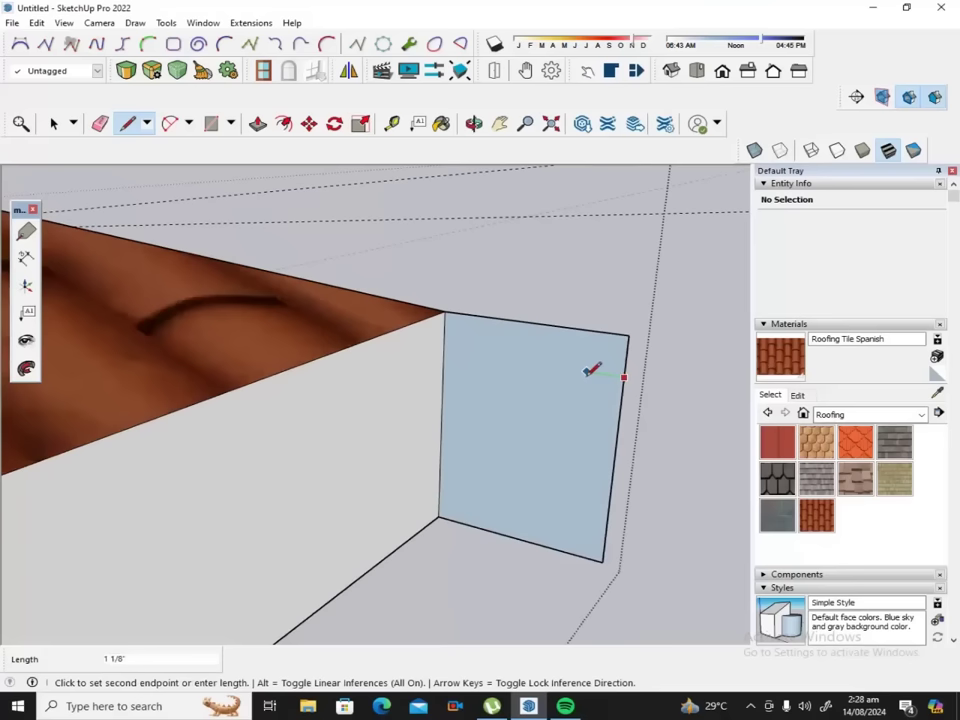
click(586, 372)
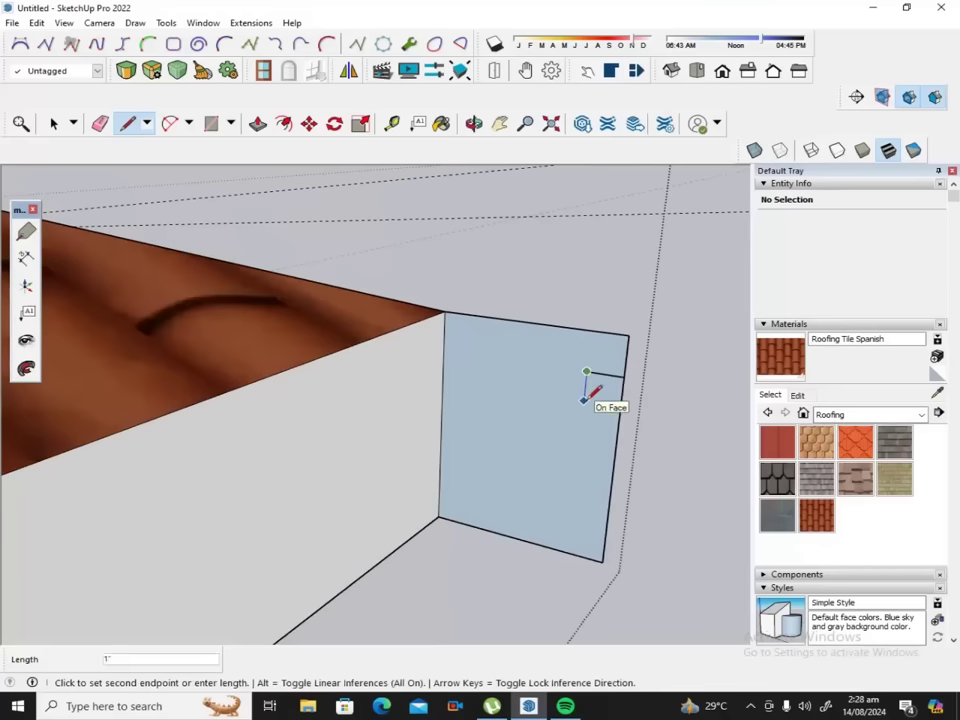
click(584, 399)
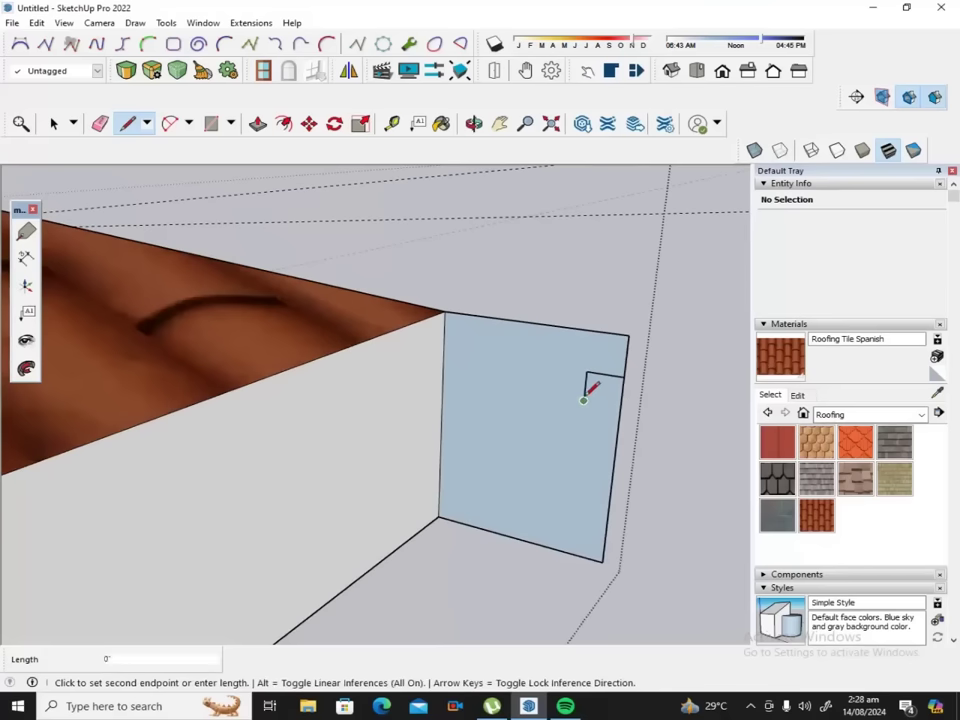
click(566, 398)
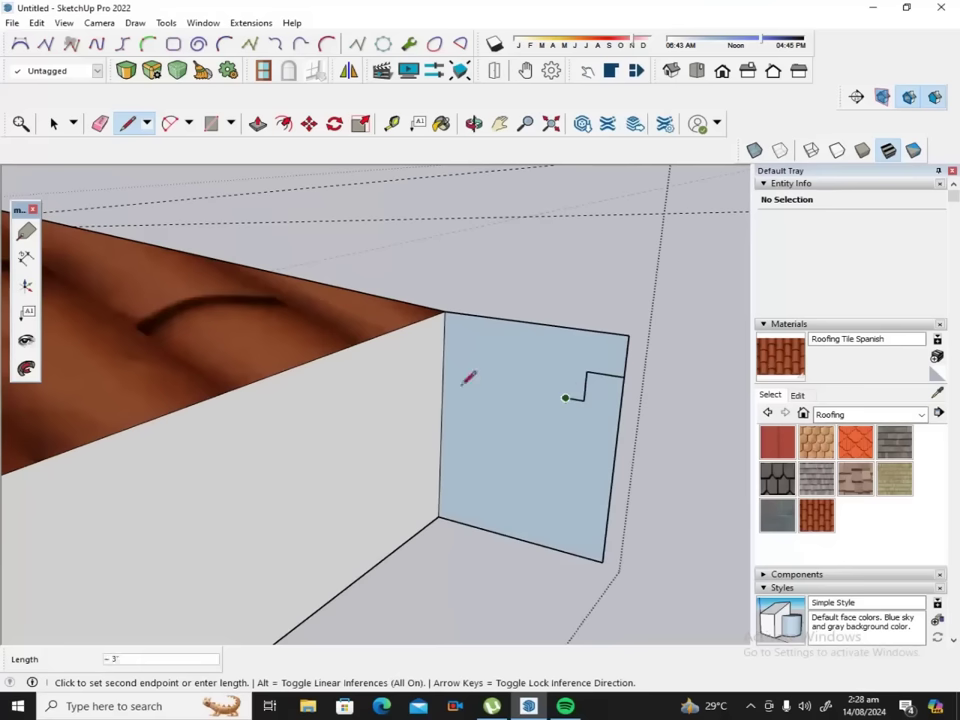
click(175, 128)
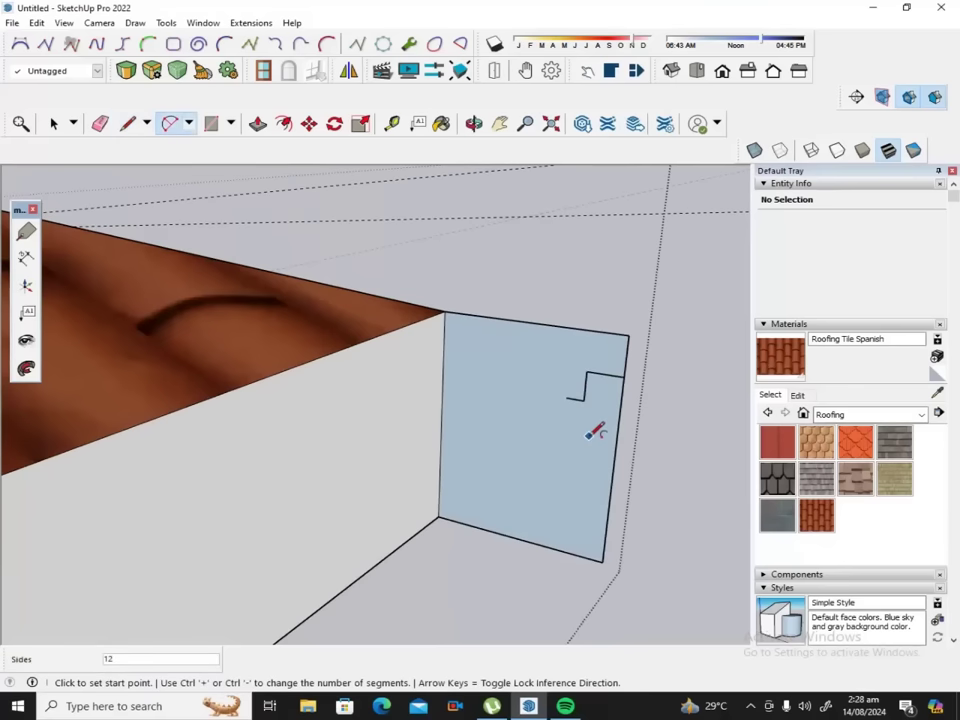
click(566, 398)
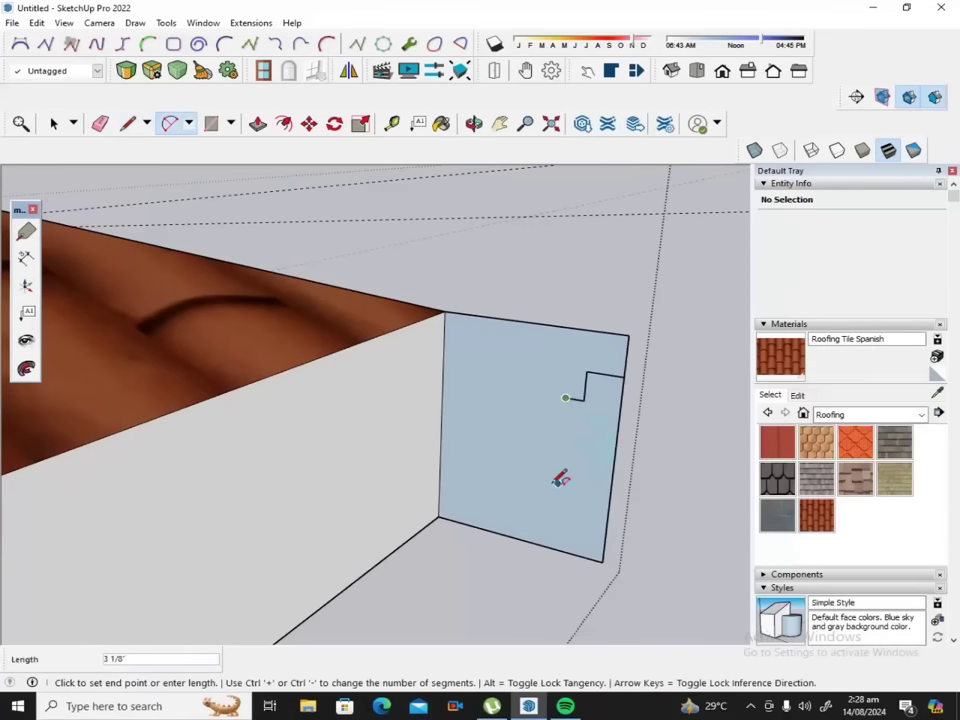
click(551, 547)
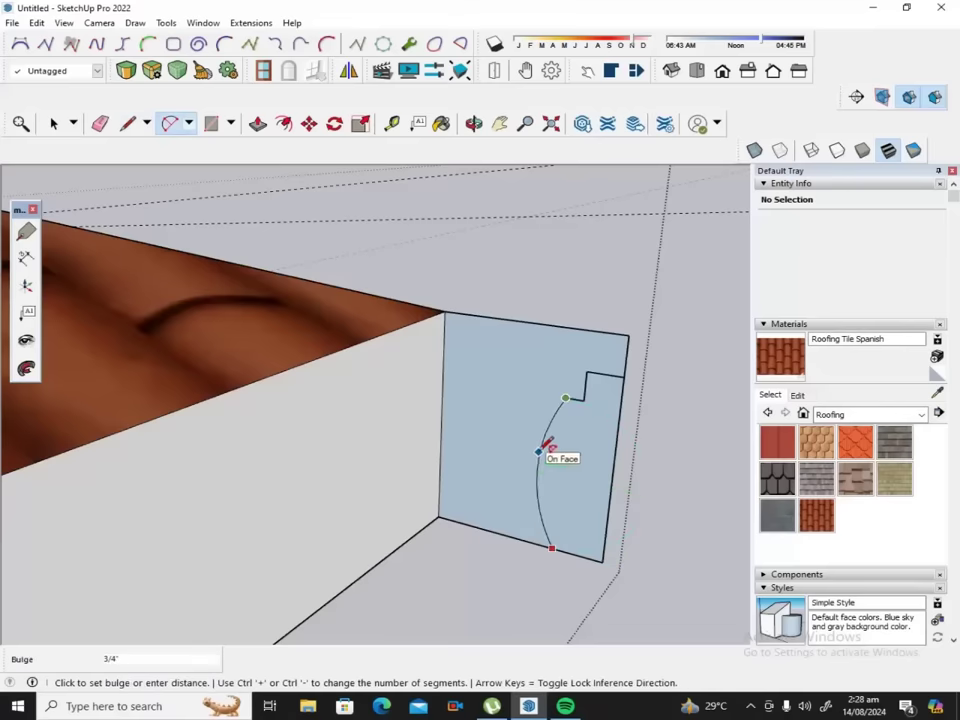
click(541, 446)
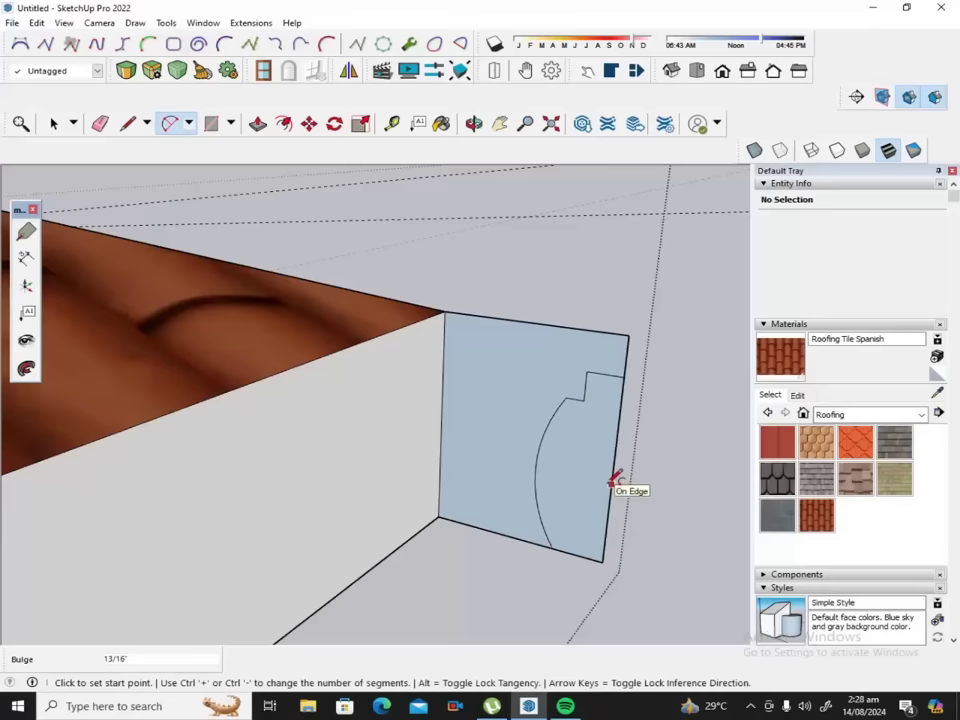
Add a chamfer line at the bottom and erase the leftover bottom and right edges.
click(127, 123)
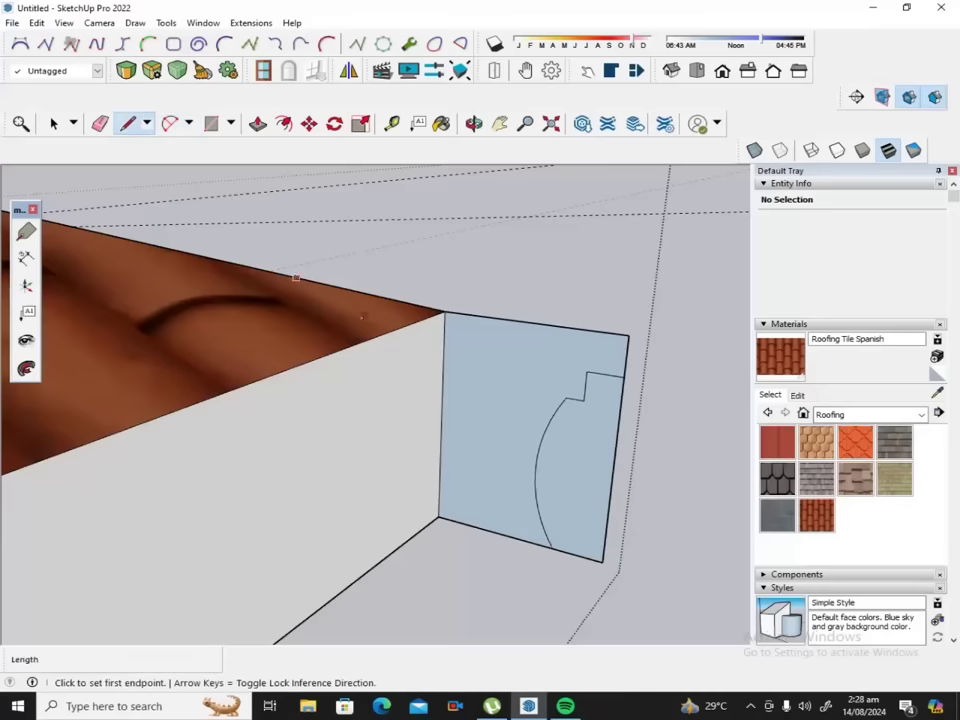
click(494, 531)
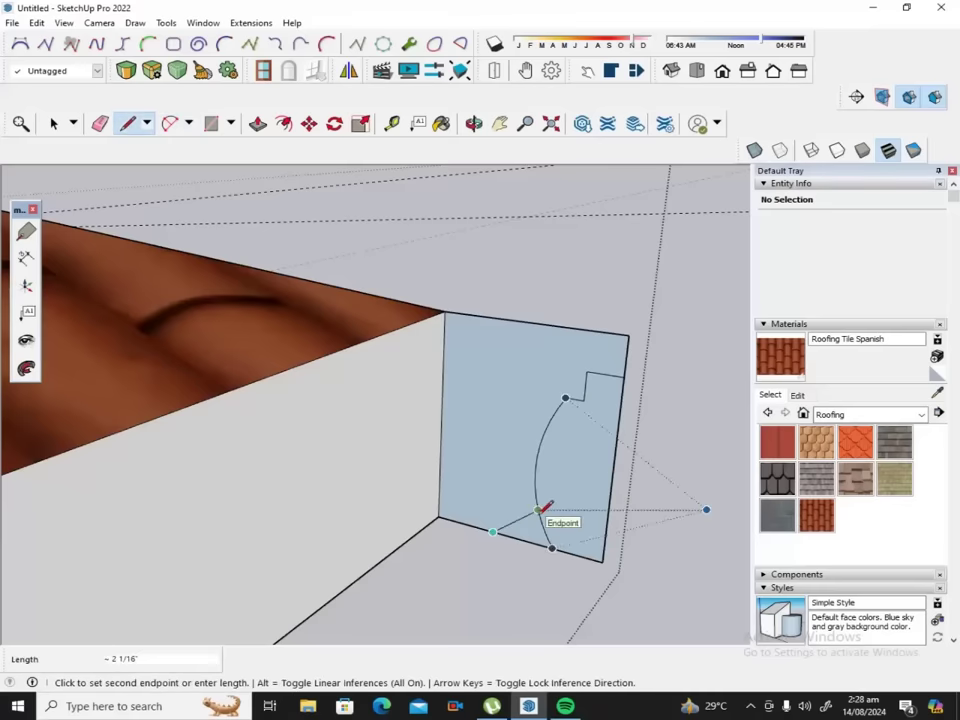
click(538, 510)
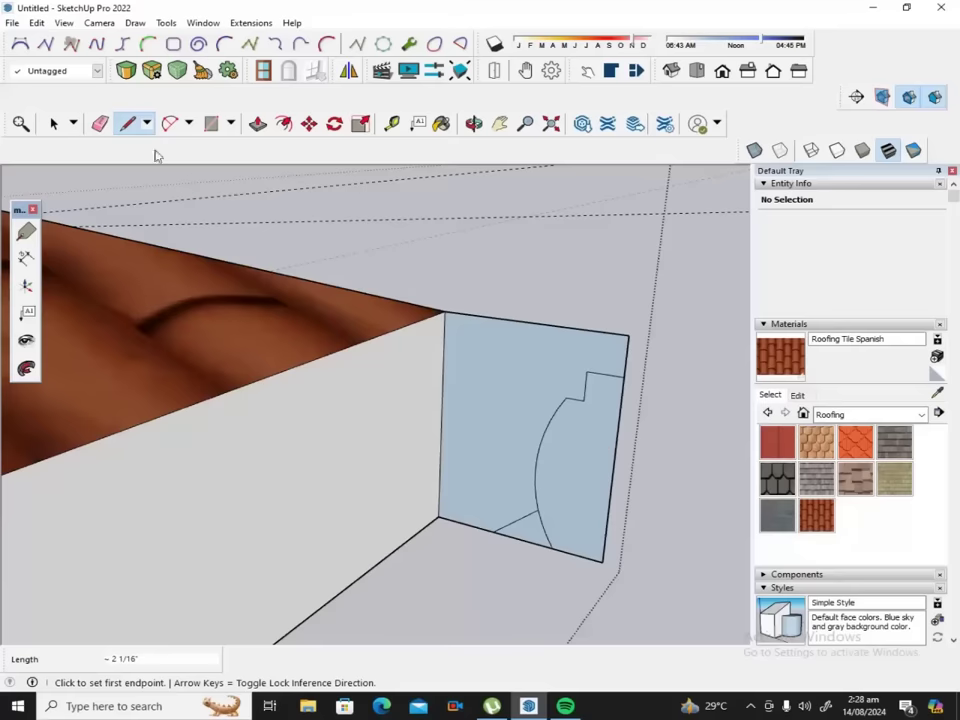
click(100, 123)
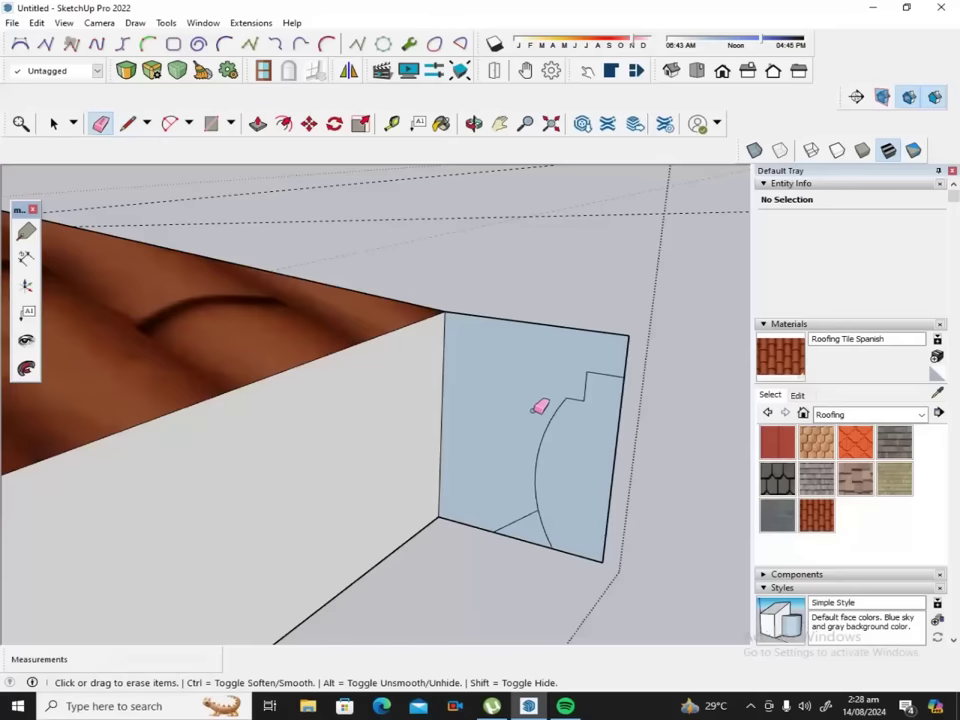
click(561, 545)
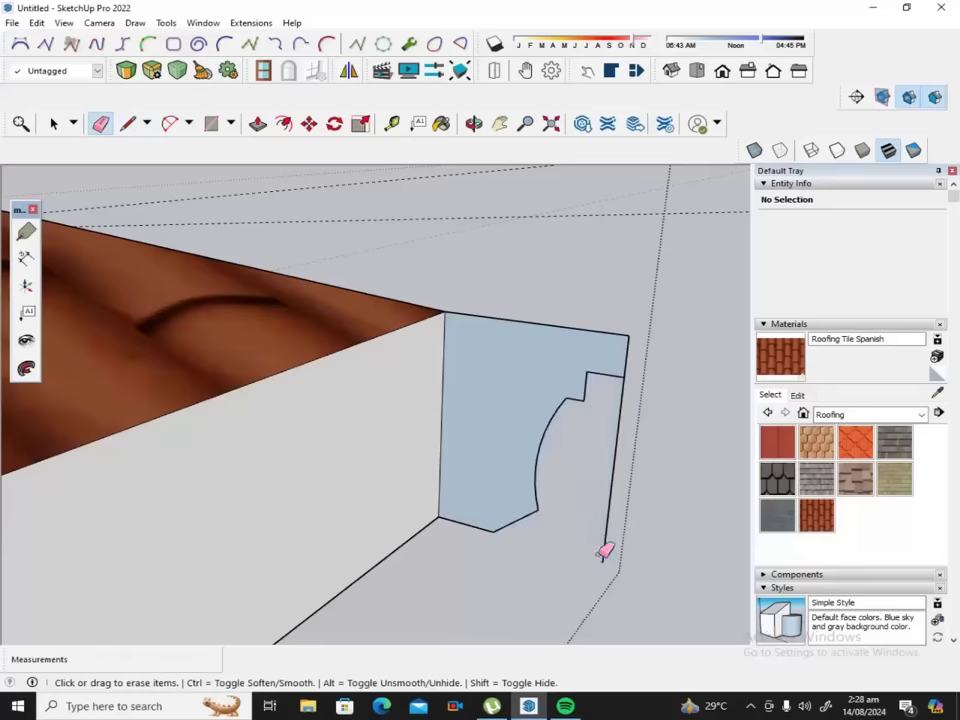
click(607, 543)
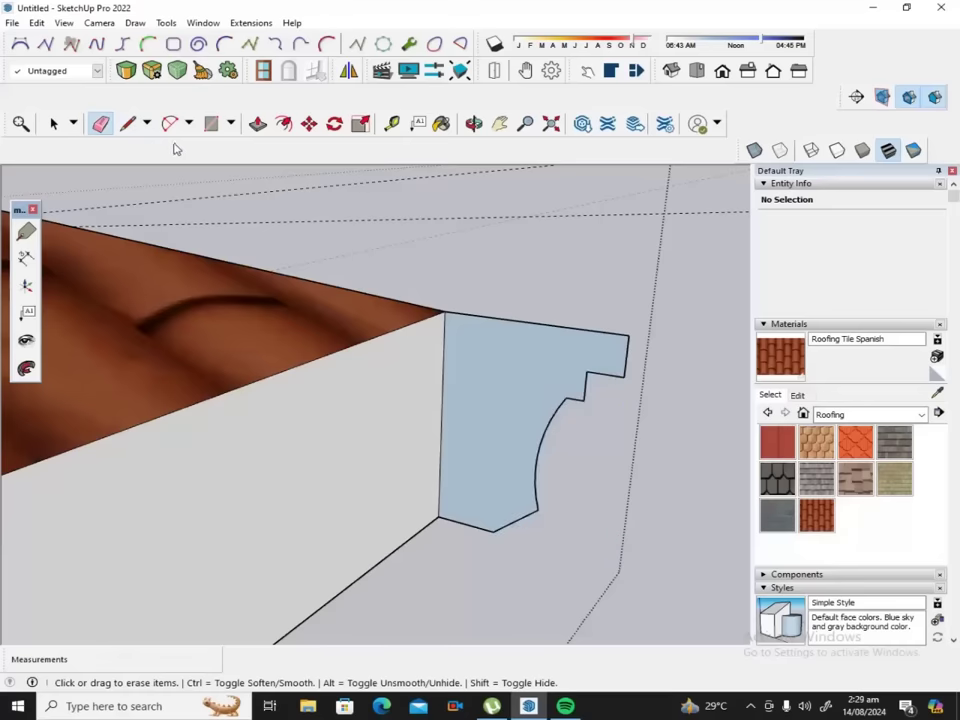
Offset the gutter profile face to create a thin inner outline.
click(284, 130)
click(510, 338)
text(1/16)
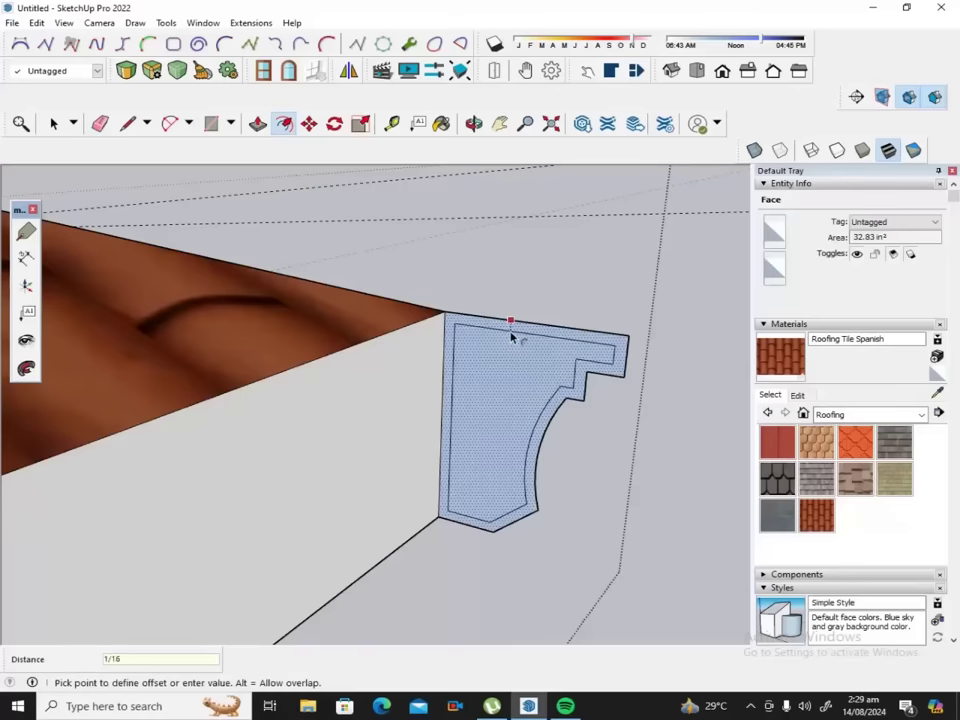
key(Escape)
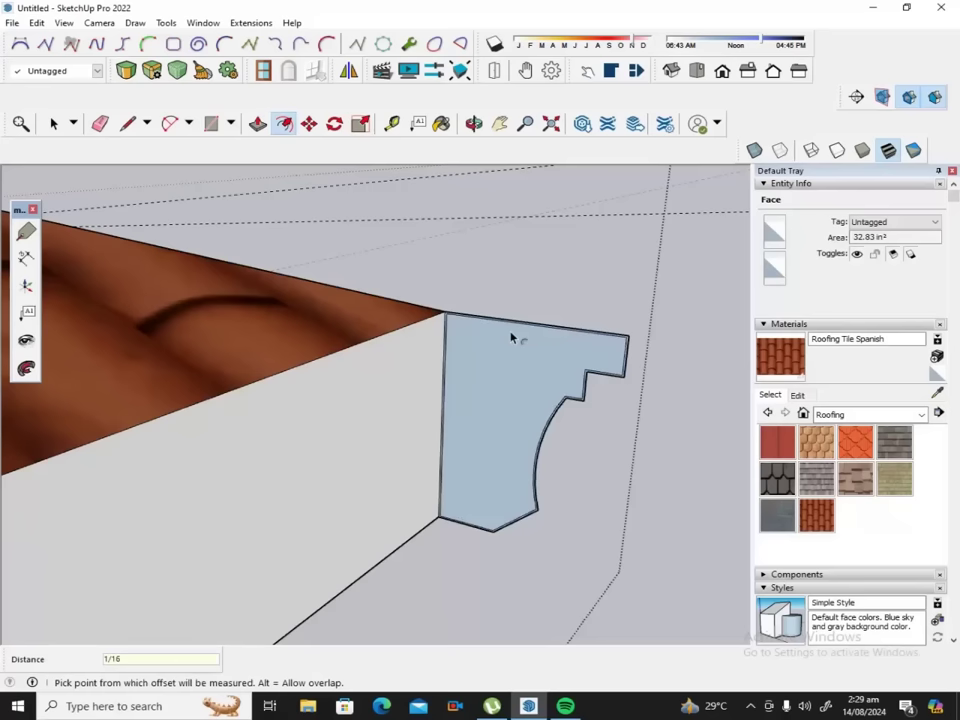
click(443, 497)
key(Escape)
scroll(443, 314, up, 2)
scroll(446, 315, up, 3)
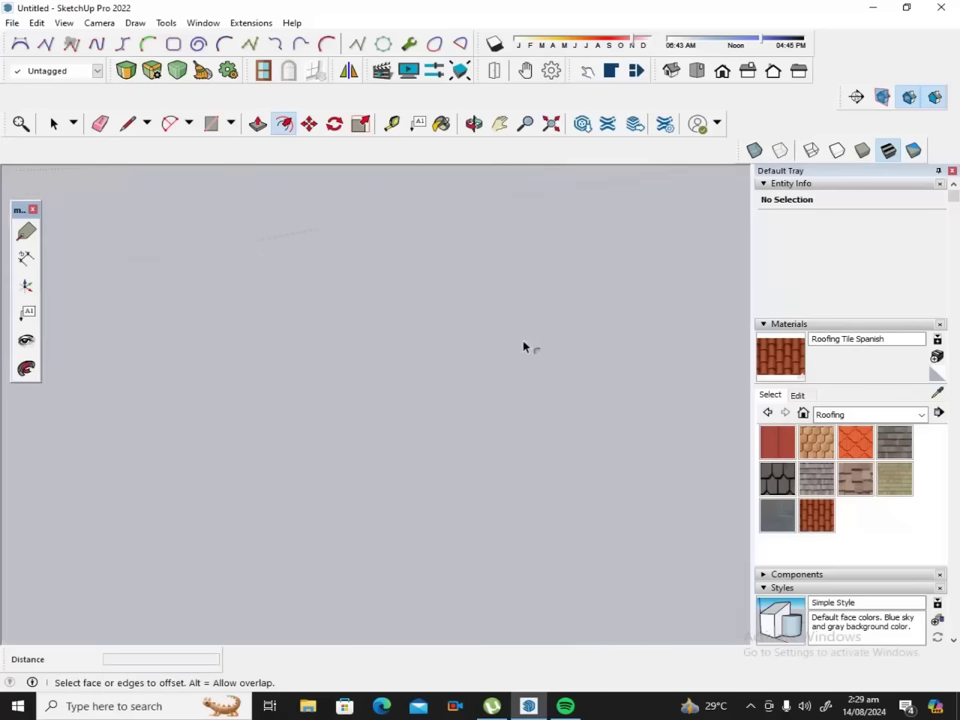
scroll(525, 345, down, 3)
click(586, 380)
scroll(570, 376, down, 3)
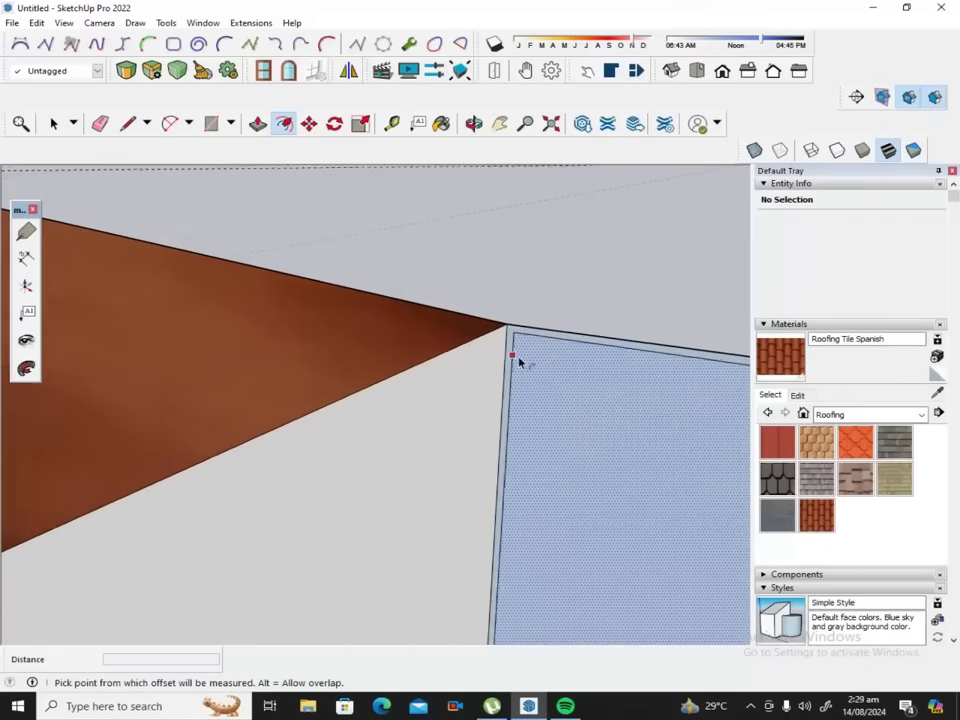
click(514, 357)
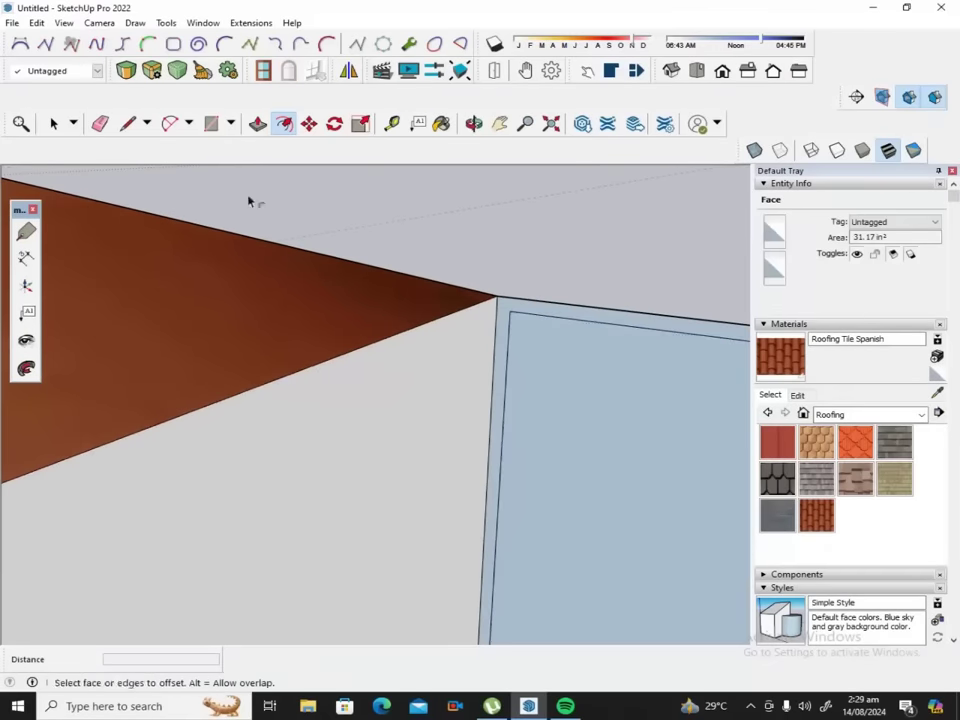
Draw a short line at the profile's top corner.
click(130, 122)
click(510, 310)
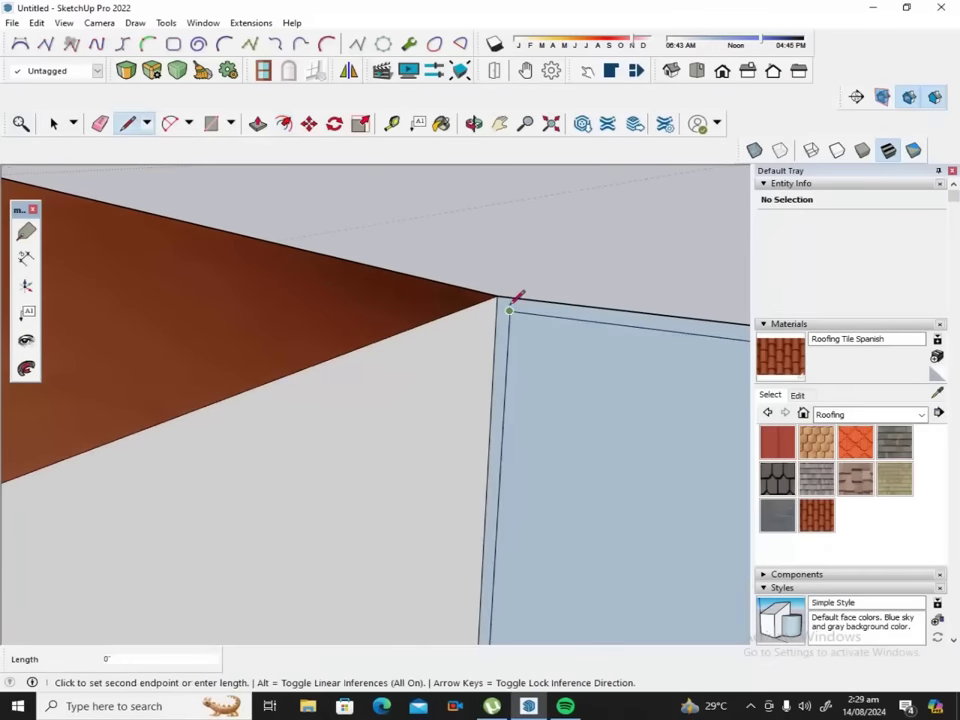
click(480, 291)
scroll(483, 286, down, 1)
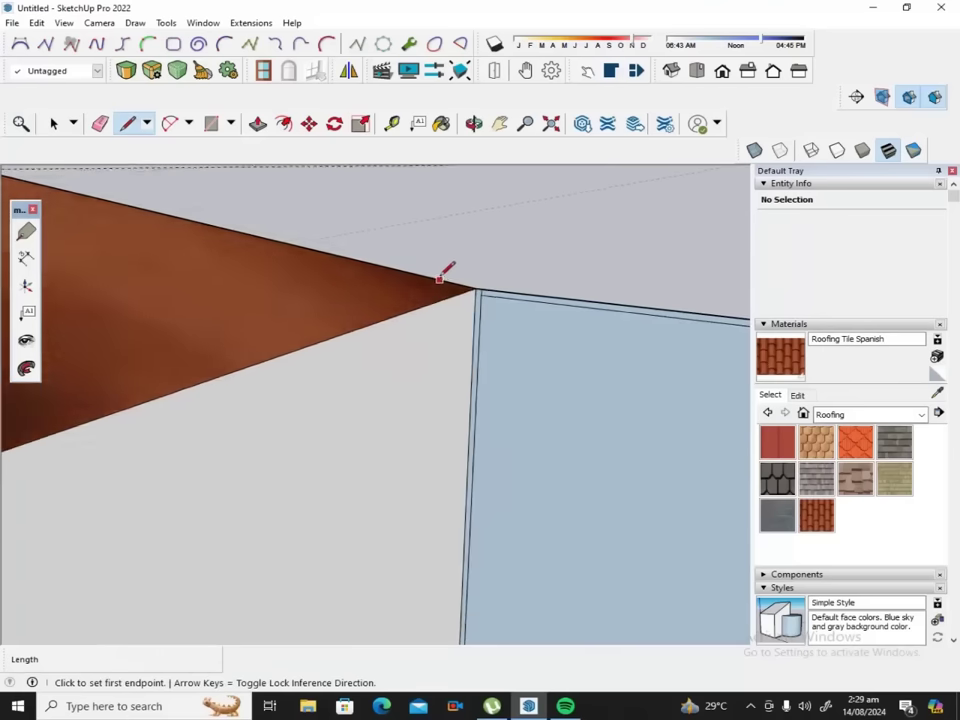
scroll(445, 272, down, 3)
scroll(448, 272, down, 1)
scroll(655, 301, up, 1)
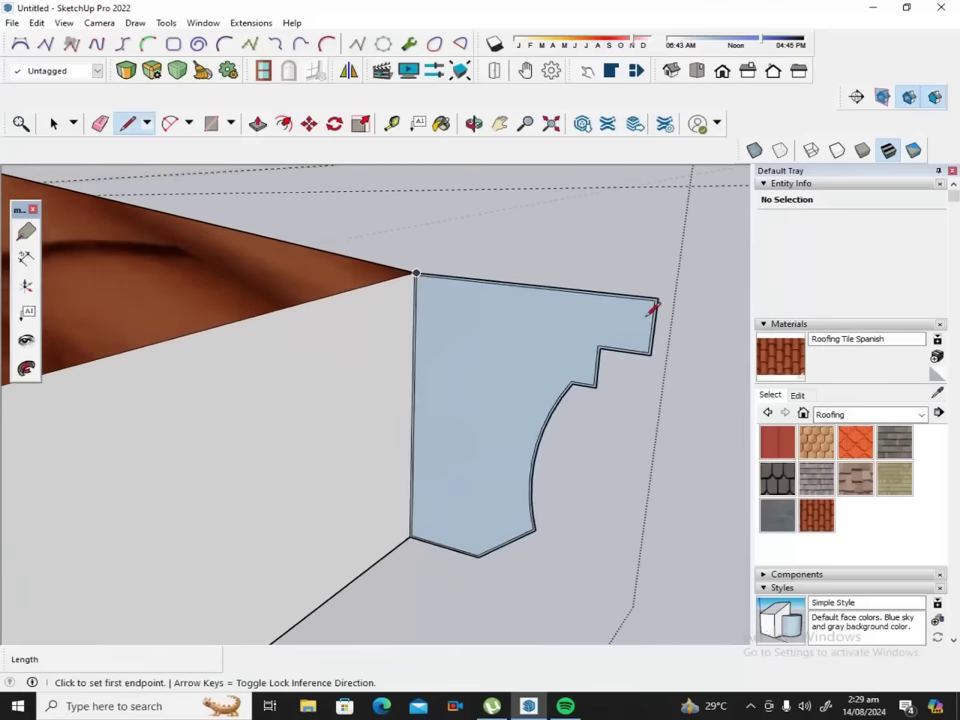
scroll(652, 304, up, 2)
scroll(650, 308, up, 2)
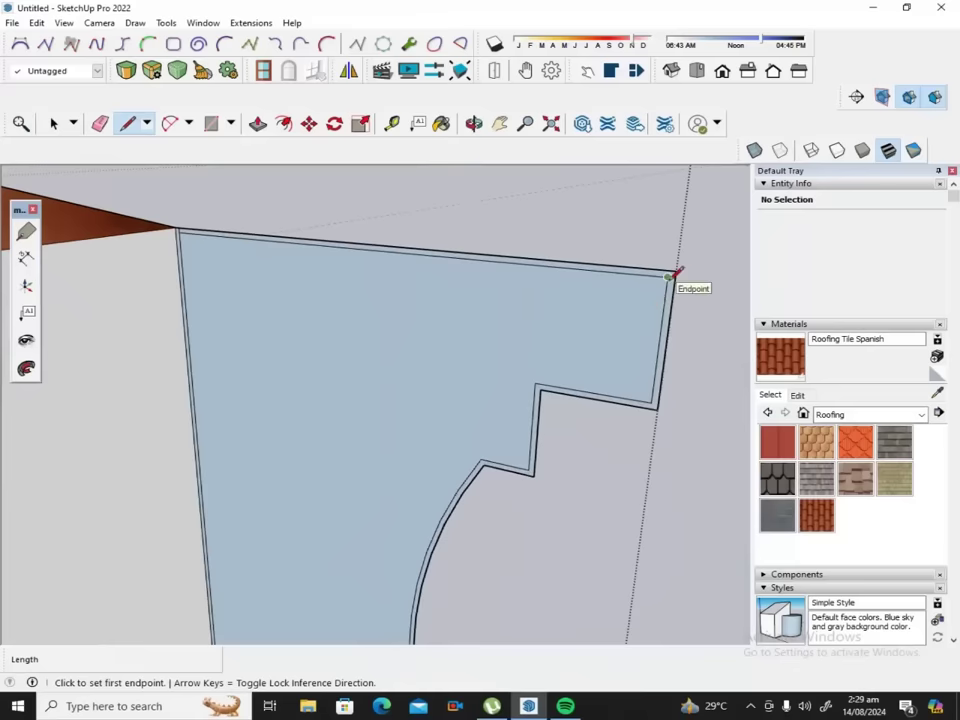
click(670, 275)
scroll(671, 267, up, 1)
scroll(670, 268, up, 1)
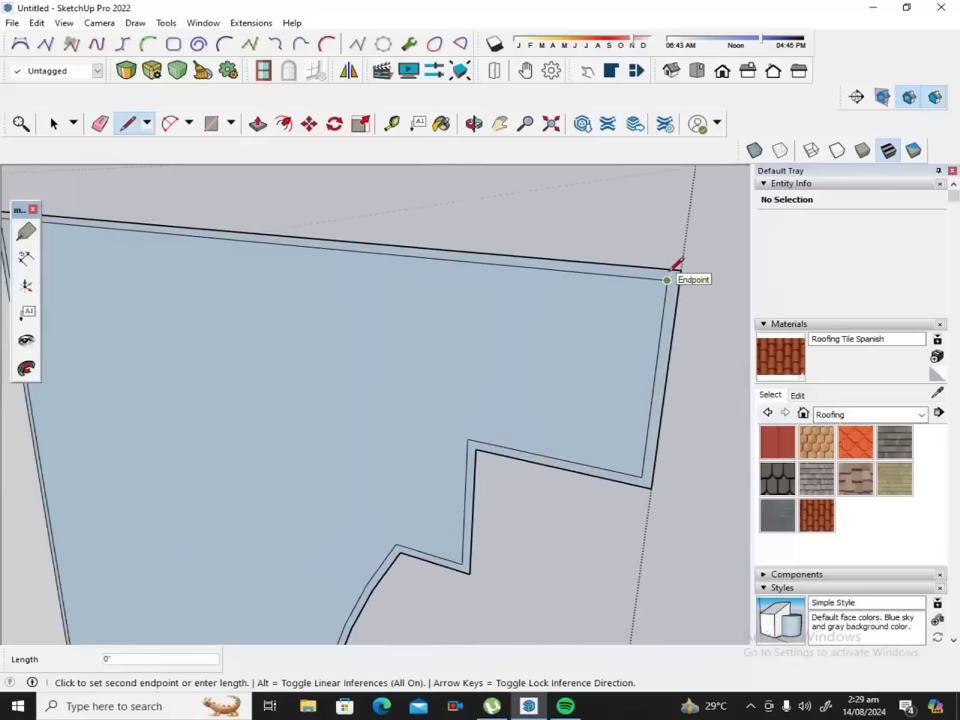
scroll(670, 268, up, 1)
key(Escape)
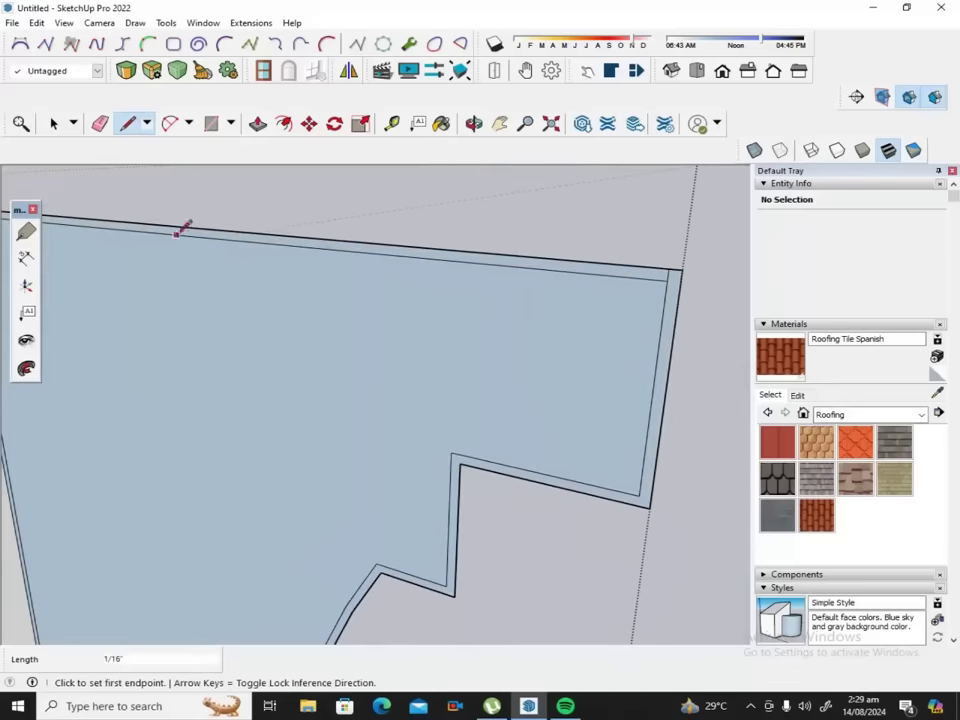
Erase the leftover edges above the gutter profile and zoom out.
click(103, 123)
drag(236, 189, 249, 242)
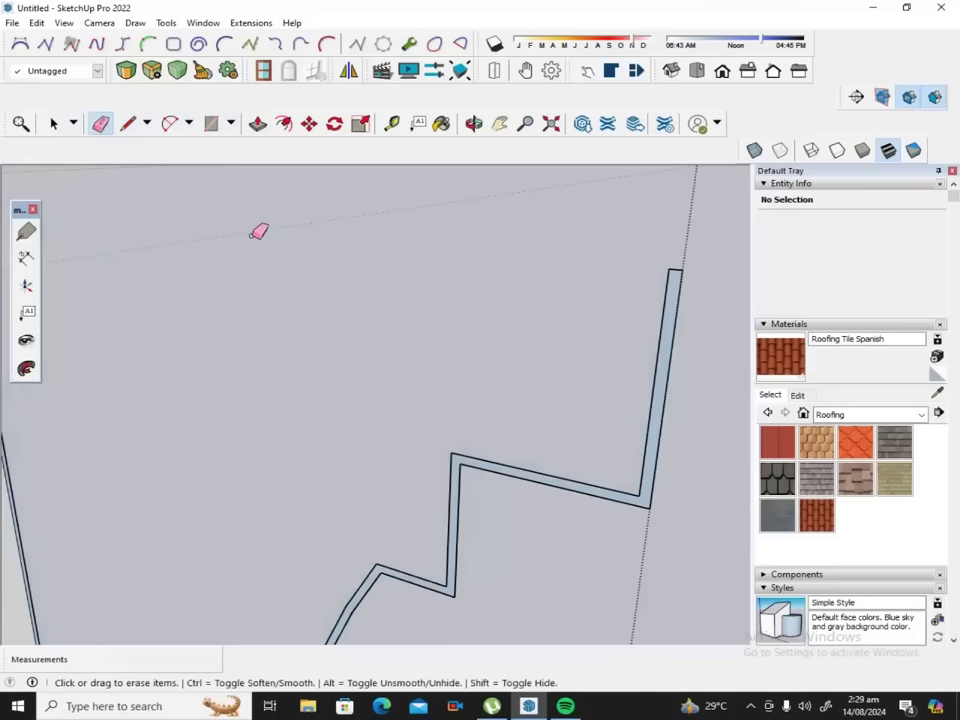
scroll(258, 232, down, 5)
scroll(356, 214, down, 2)
scroll(375, 214, down, 2)
scroll(380, 215, down, 2)
scroll(380, 215, down, 2)
scroll(386, 217, down, 2)
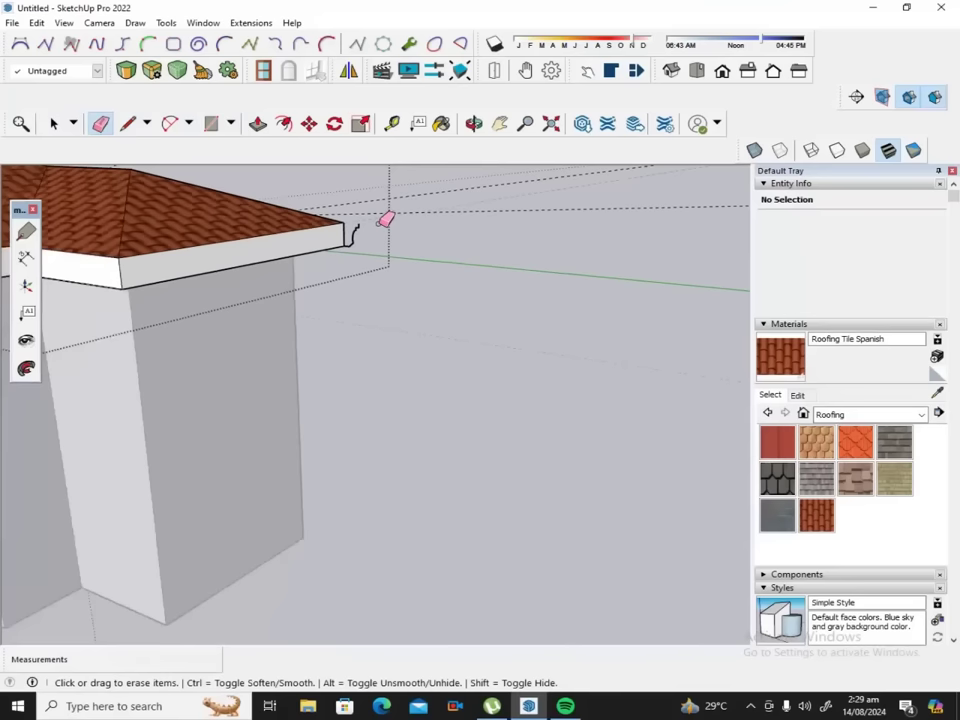
scroll(386, 220, down, 2)
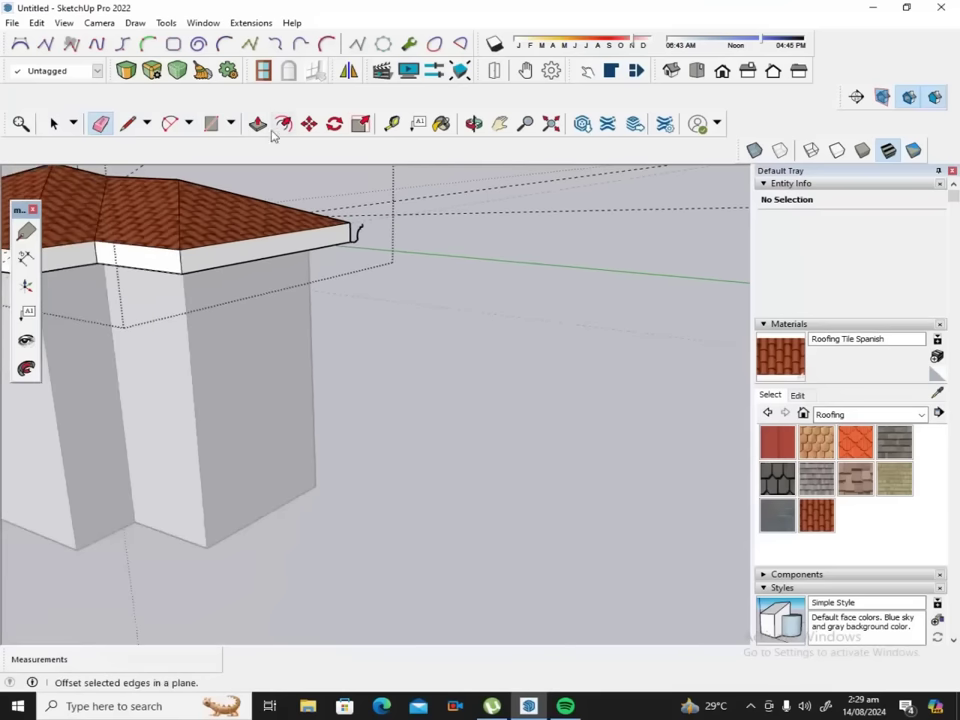
Orbit to a top-down view of the roof.
click(469, 127)
mouse_move(305, 238)
mouse_down()
mouse_move(403, 403)
mouse_move(199, 418)
mouse_move(236, 403)
mouse_move(258, 379)
mouse_up()
scroll(259, 374, down, 3)
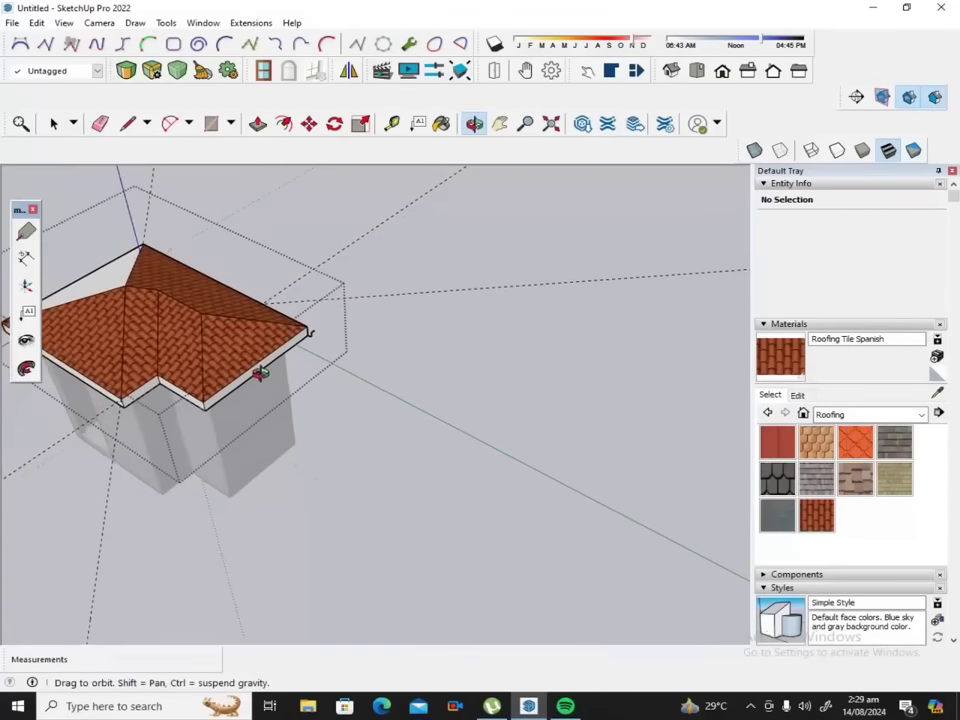
mouse_move(259, 371)
mouse_down()
mouse_move(118, 281)
mouse_move(231, 441)
mouse_up()
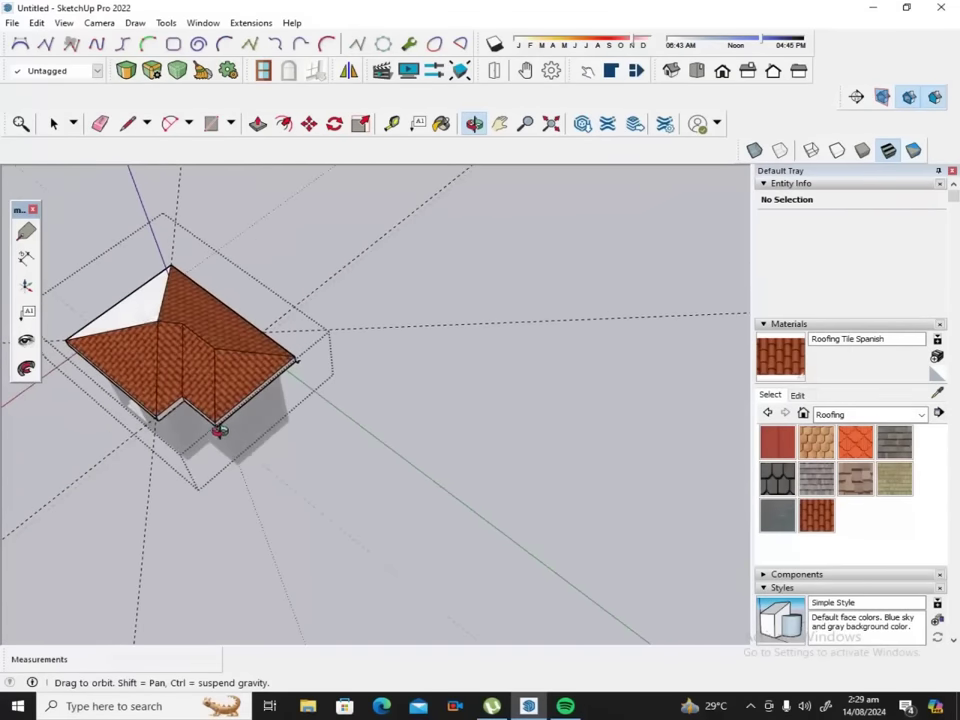
Select the first two roof eave edges as the gutter path.
click(53, 123)
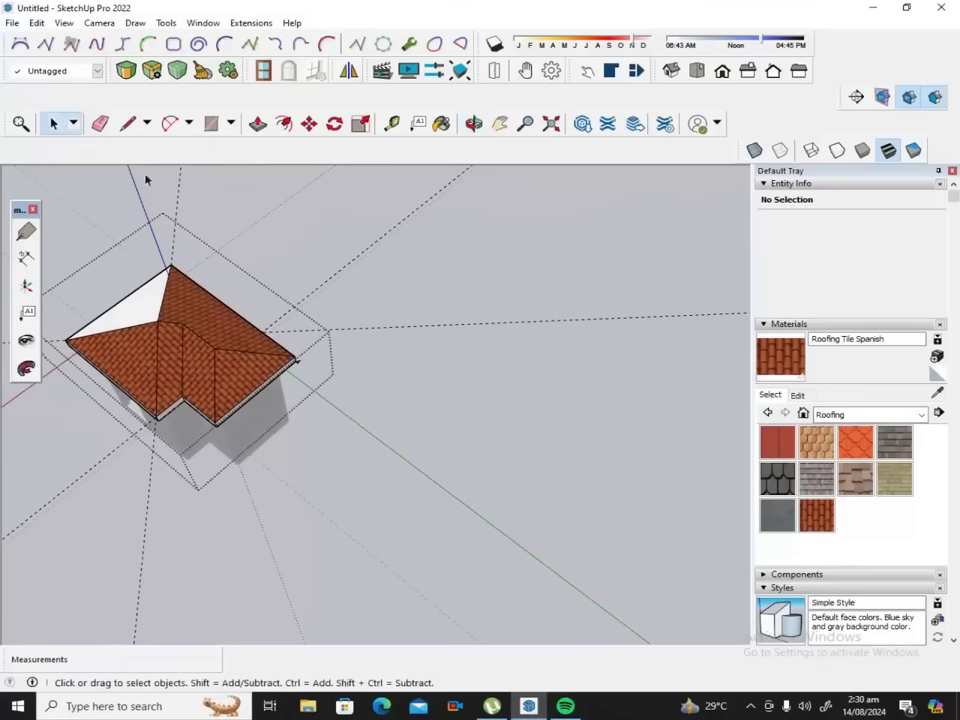
click(140, 293)
shift+click(222, 306)
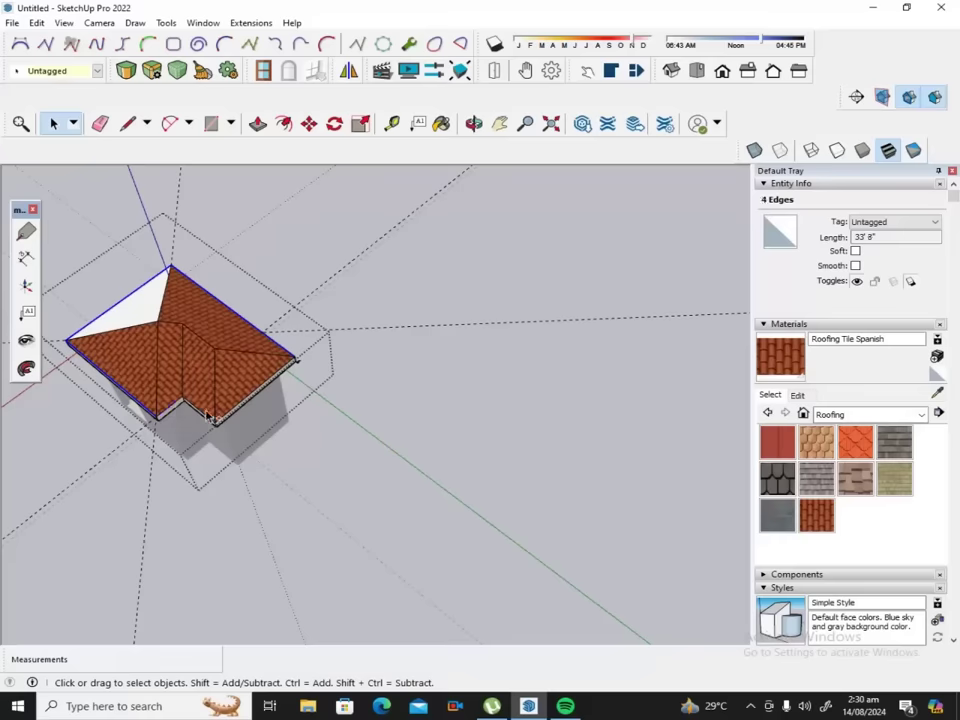
scroll(207, 415, up, 2)
scroll(201, 412, up, 2)
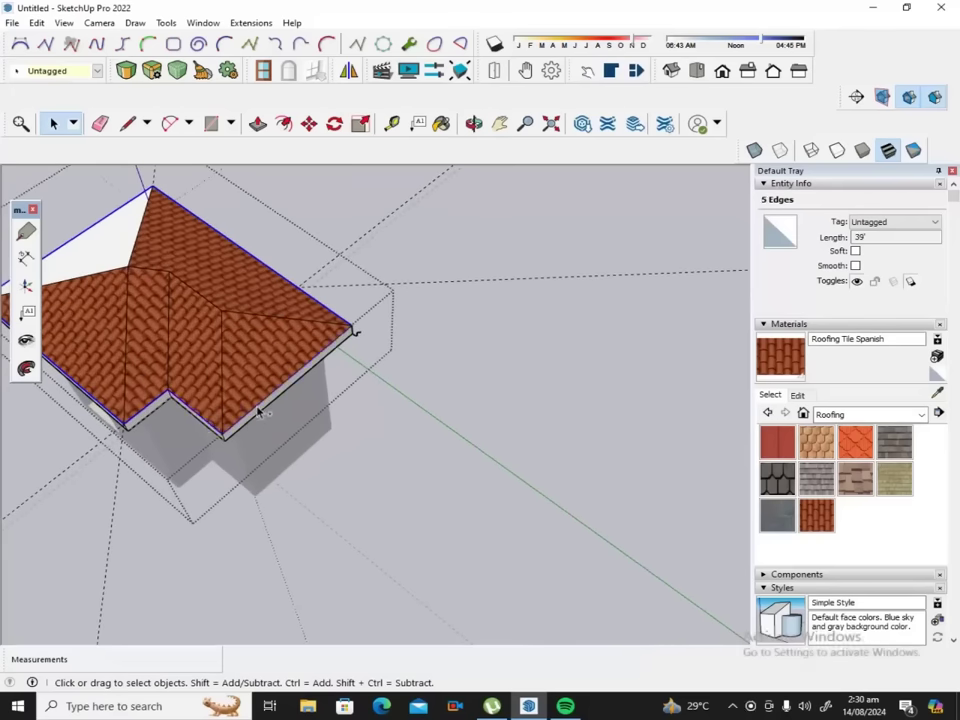
scroll(363, 323, up, 1)
scroll(364, 319, up, 1)
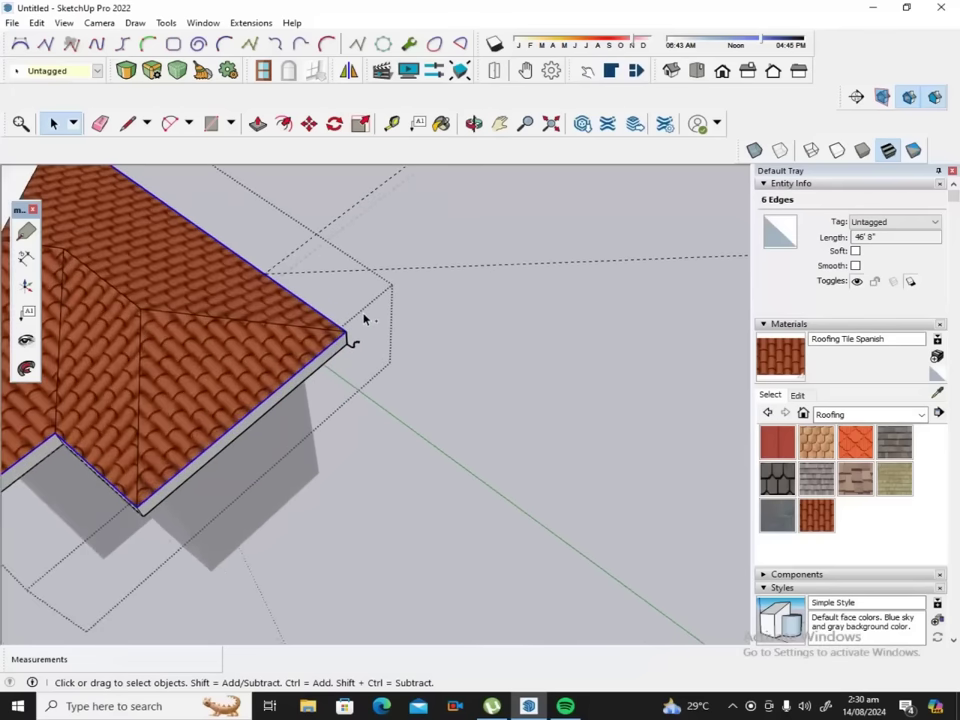
scroll(349, 340, up, 2)
Zoom in and sweep the gutter profile face along the selected eave edges with Follow Me.
scroll(349, 340, up, 2)
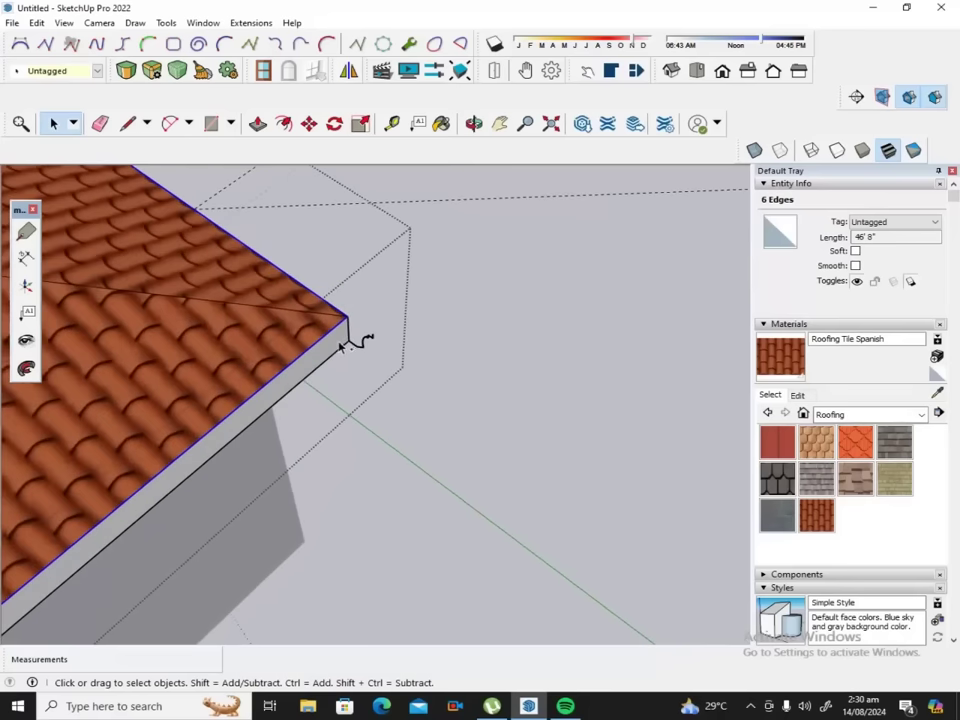
scroll(349, 340, up, 1)
scroll(349, 340, up, 1)
scroll(349, 340, up, 2)
scroll(349, 338, up, 1)
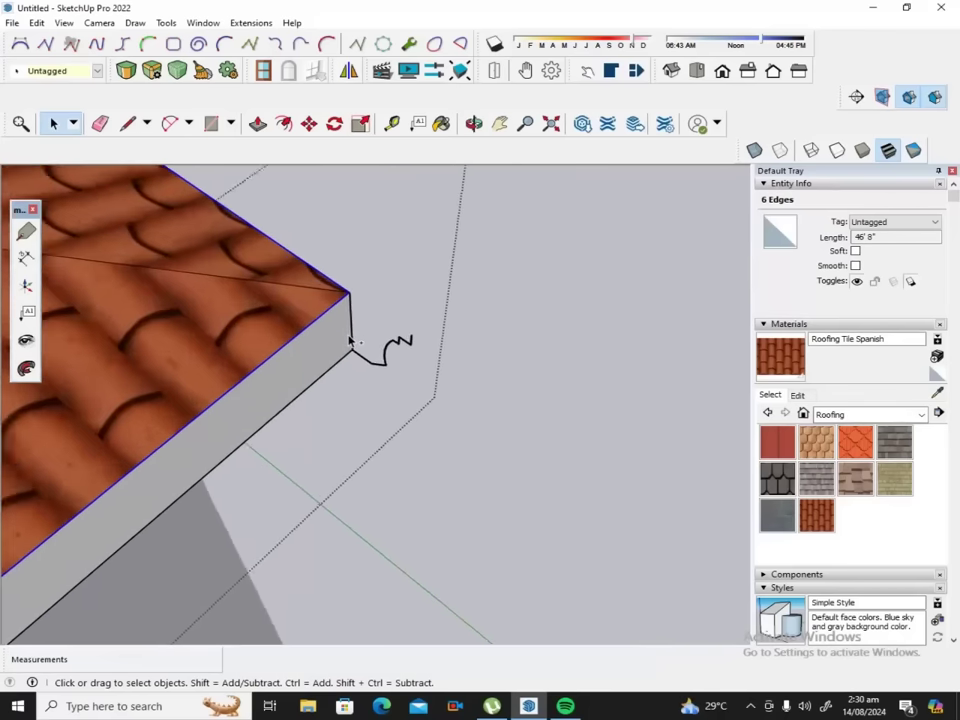
scroll(352, 334, up, 2)
scroll(349, 316, up, 1)
scroll(349, 290, up, 2)
scroll(350, 272, up, 2)
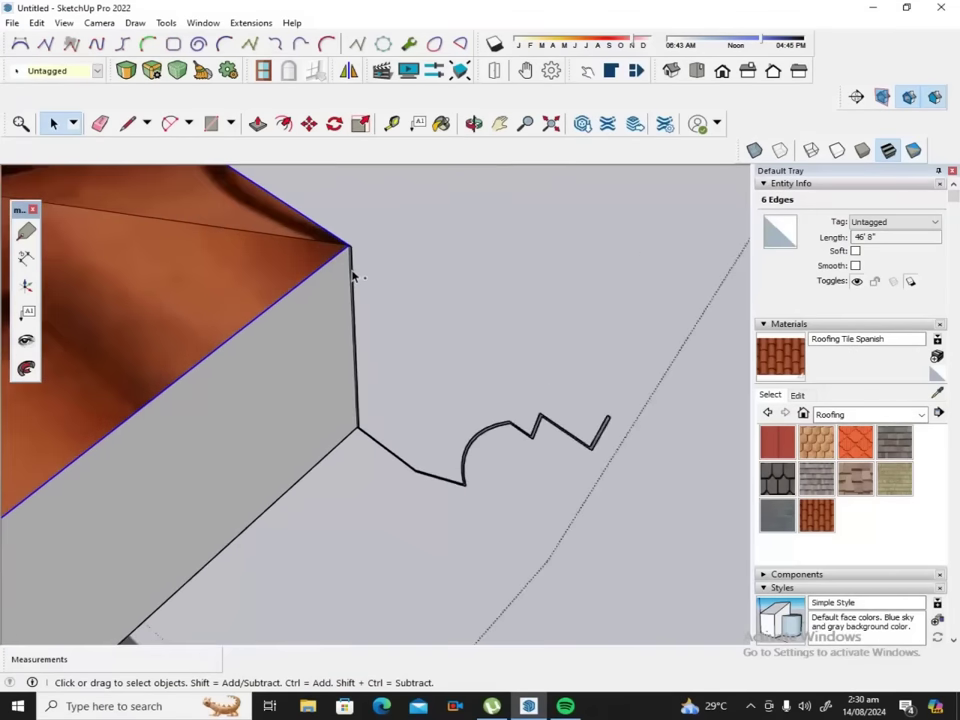
scroll(352, 273, up, 1)
scroll(351, 276, up, 1)
scroll(352, 276, up, 2)
scroll(351, 276, up, 1)
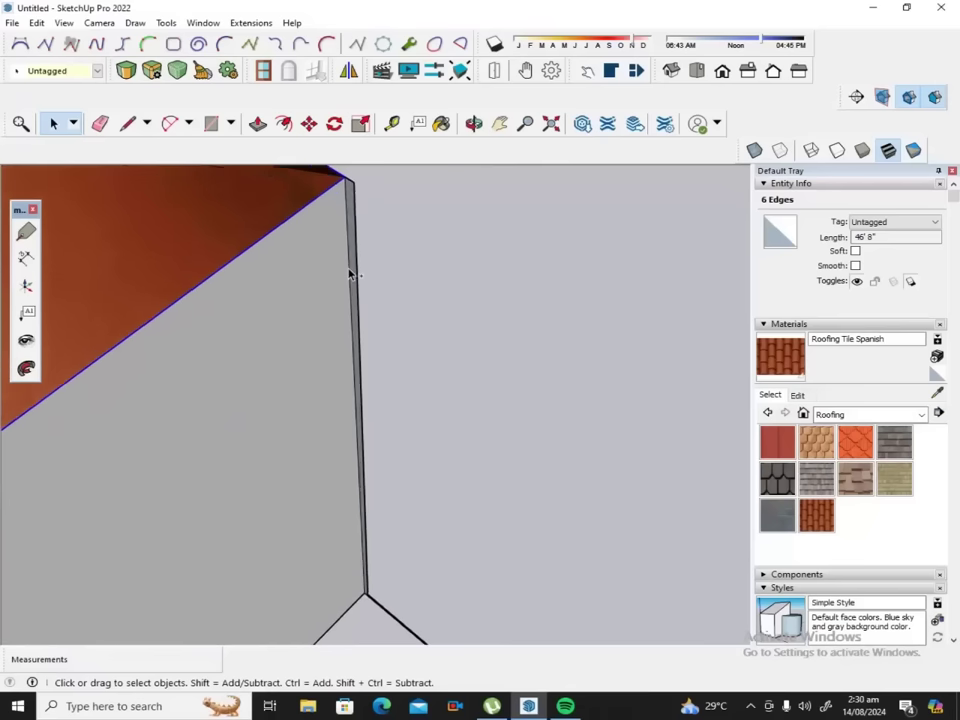
scroll(350, 275, up, 1)
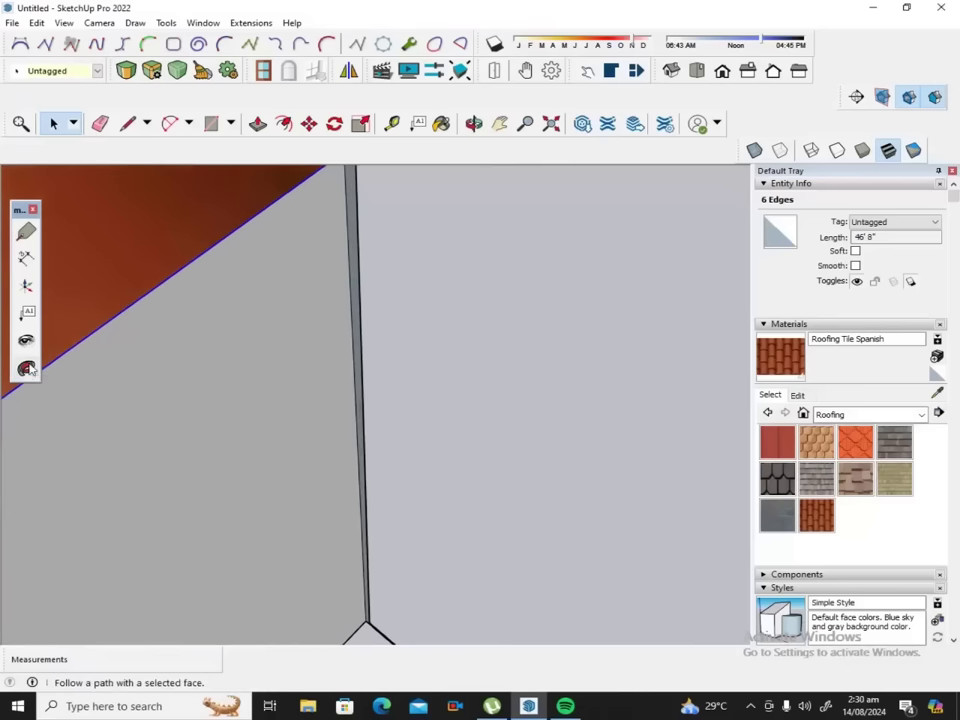
click(26, 369)
click(358, 313)
click(355, 313)
Zoom out and orbit around the house to check the moulding along the eaves.
scroll(348, 295, down, 1)
scroll(341, 275, down, 1)
scroll(339, 255, down, 1)
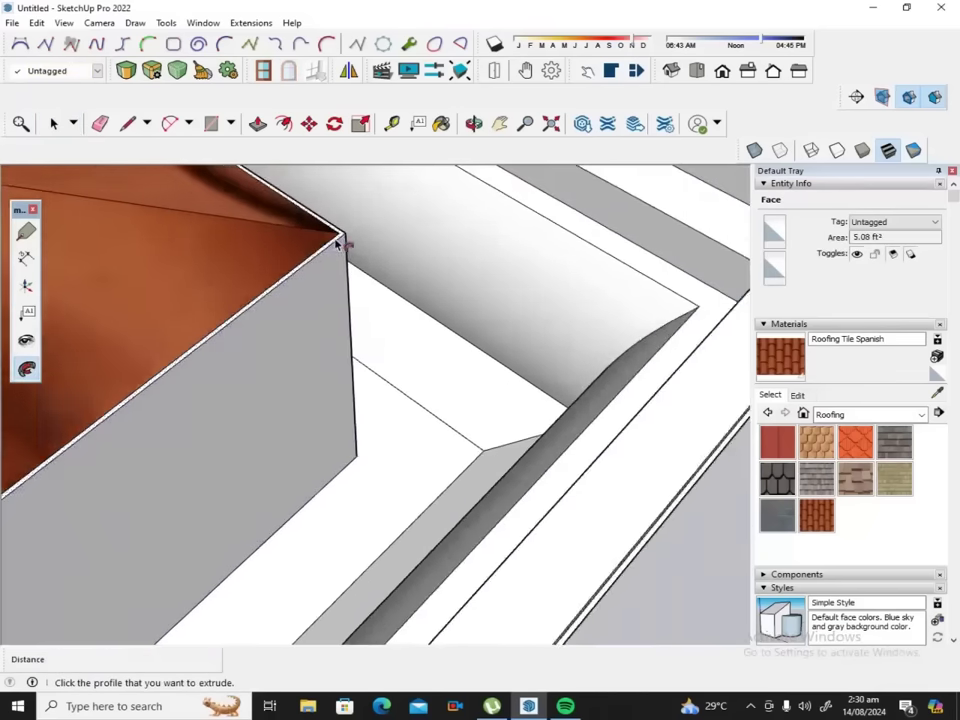
scroll(345, 240, down, 2)
scroll(375, 231, down, 1)
scroll(396, 227, down, 1)
scroll(397, 231, down, 1)
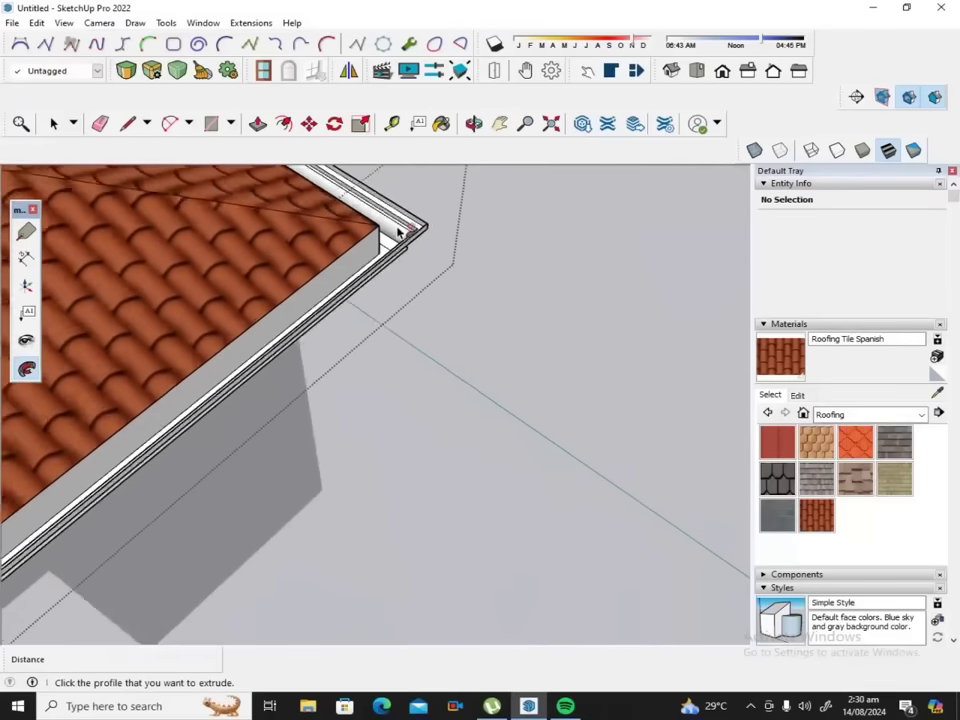
scroll(400, 228, down, 2)
scroll(416, 222, down, 2)
scroll(410, 230, down, 2)
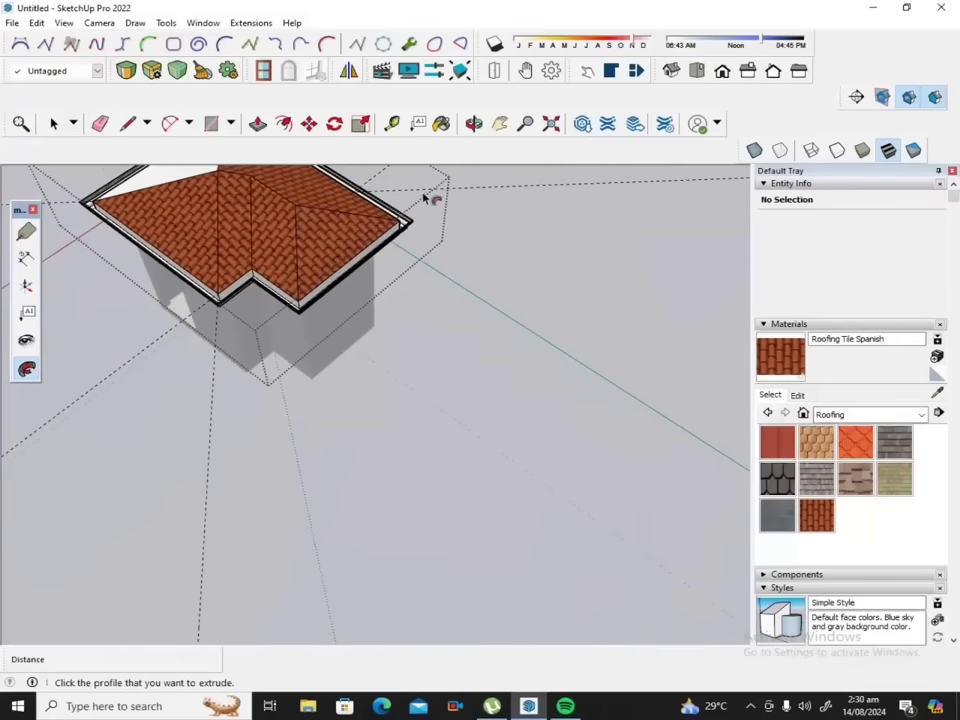
click(474, 123)
mouse_move(332, 345)
mouse_down()
mouse_move(352, 306)
mouse_move(354, 183)
mouse_up()
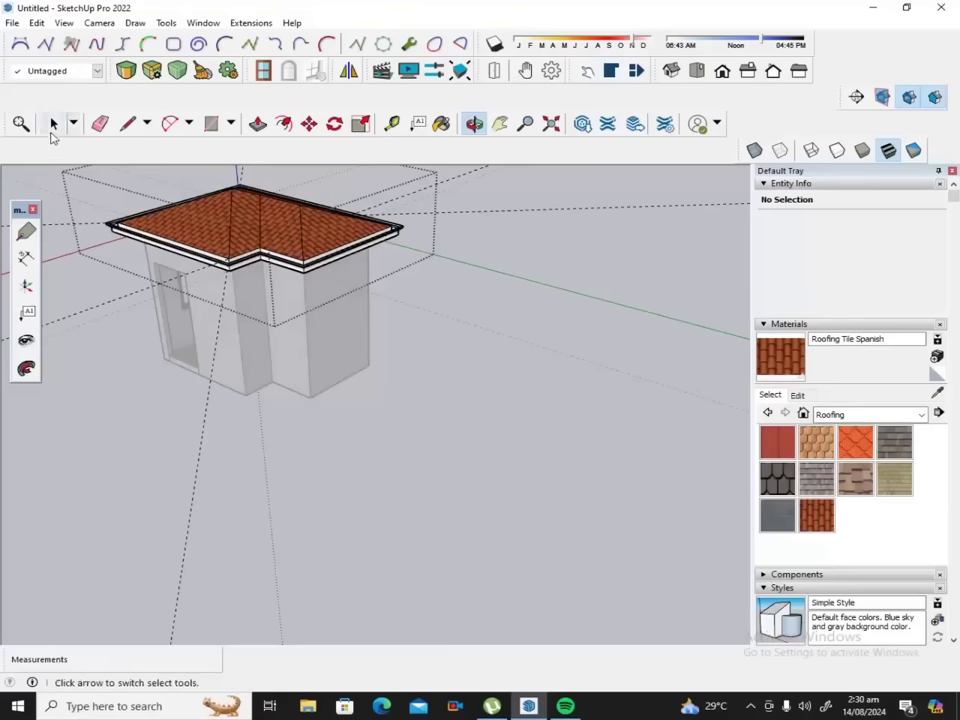
click(53, 124)
scroll(285, 257, up, 2)
scroll(298, 214, up, 2)
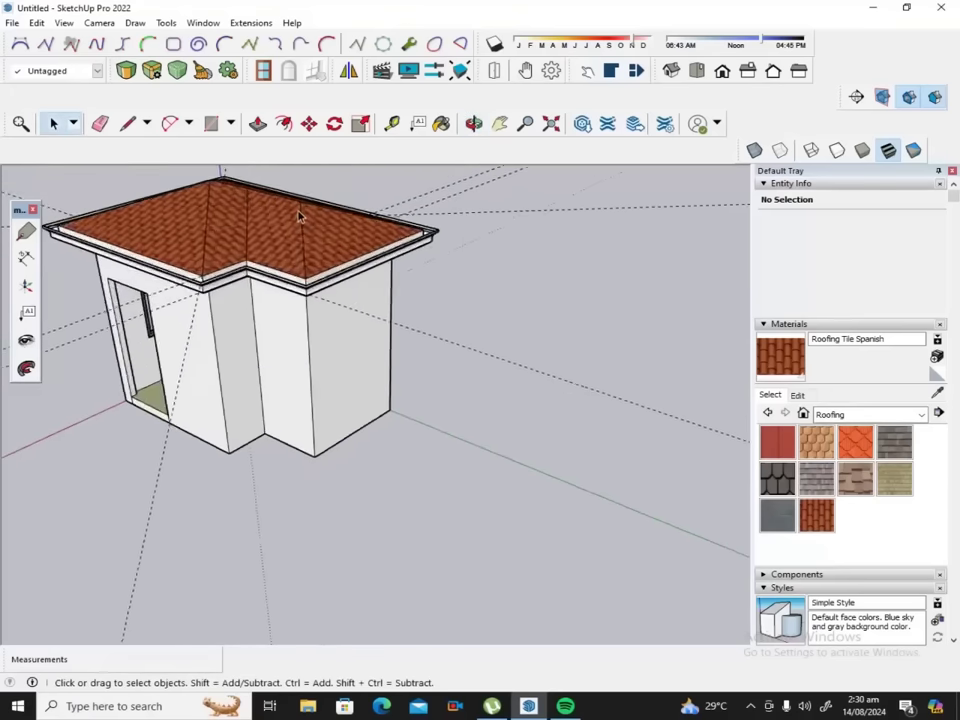
scroll(326, 223, up, 2)
scroll(375, 252, up, 2)
scroll(375, 252, up, 2)
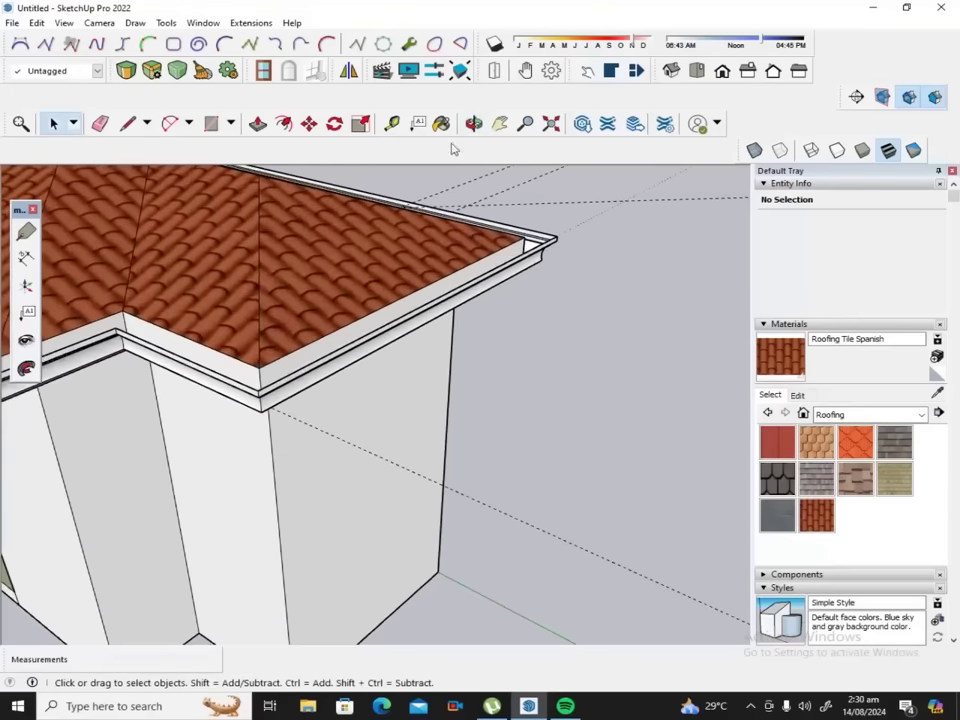
click(474, 123)
mouse_move(428, 229)
mouse_down()
mouse_move(439, 321)
mouse_move(470, 360)
mouse_move(536, 306)
mouse_move(497, 326)
mouse_up()
mouse_move(278, 418)
mouse_down()
mouse_move(450, 317)
mouse_move(395, 339)
mouse_up()
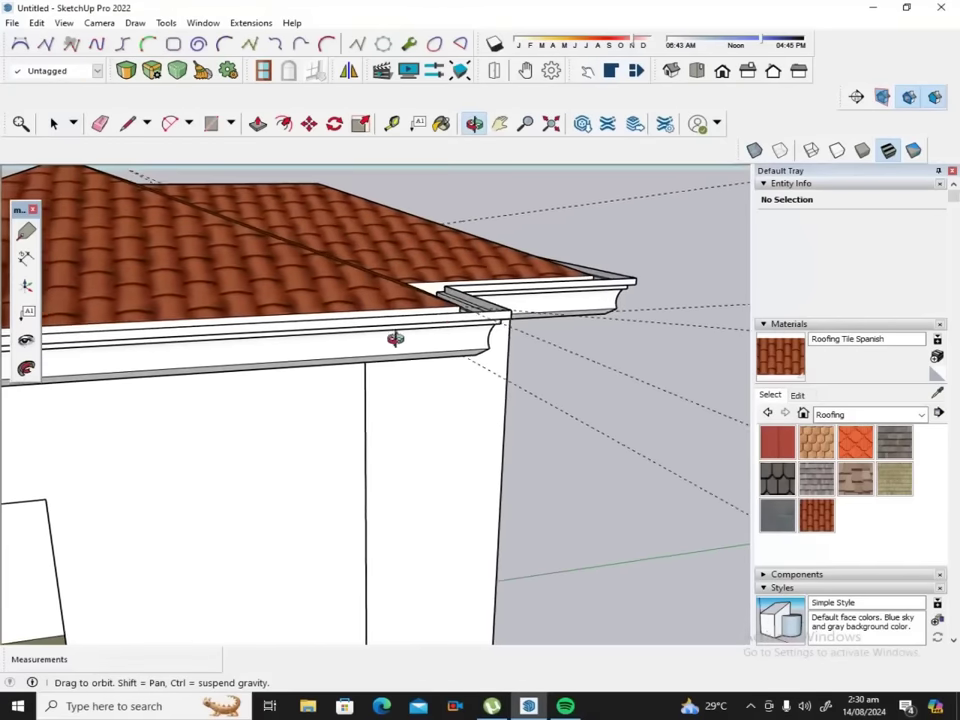
scroll(253, 351, down, 2)
scroll(375, 349, down, 3)
scroll(395, 342, down, 3)
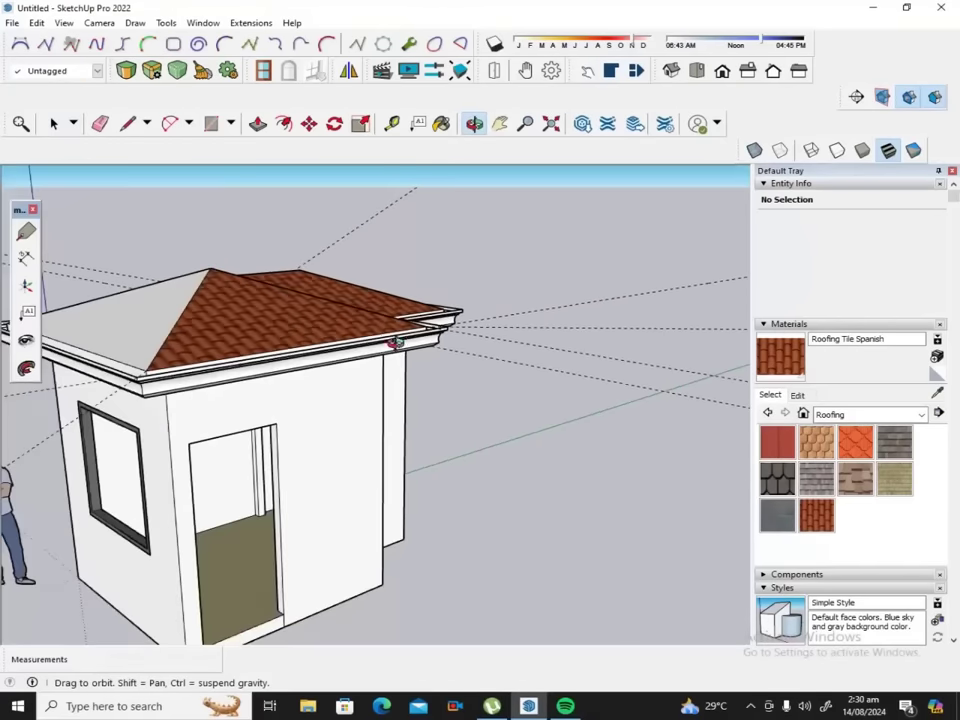
mouse_move(141, 378)
mouse_down()
mouse_move(293, 368)
mouse_move(448, 403)
mouse_up()
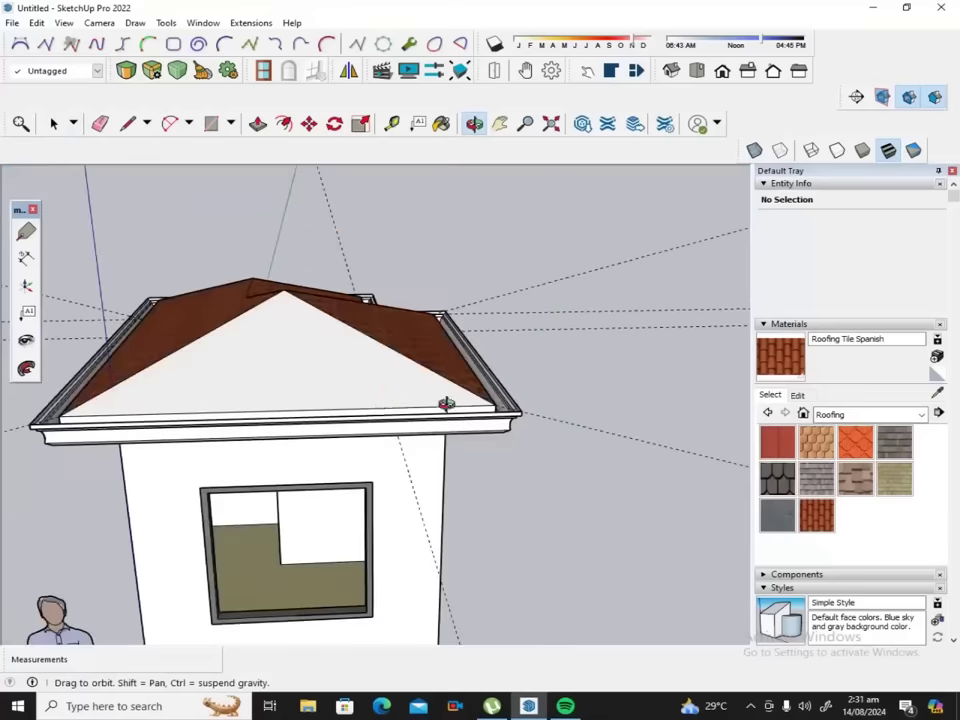
drag(381, 406, 388, 418)
Paint the front roof with Roofing Tile Spanish, then undo it because the trim was painted too.
click(786, 366)
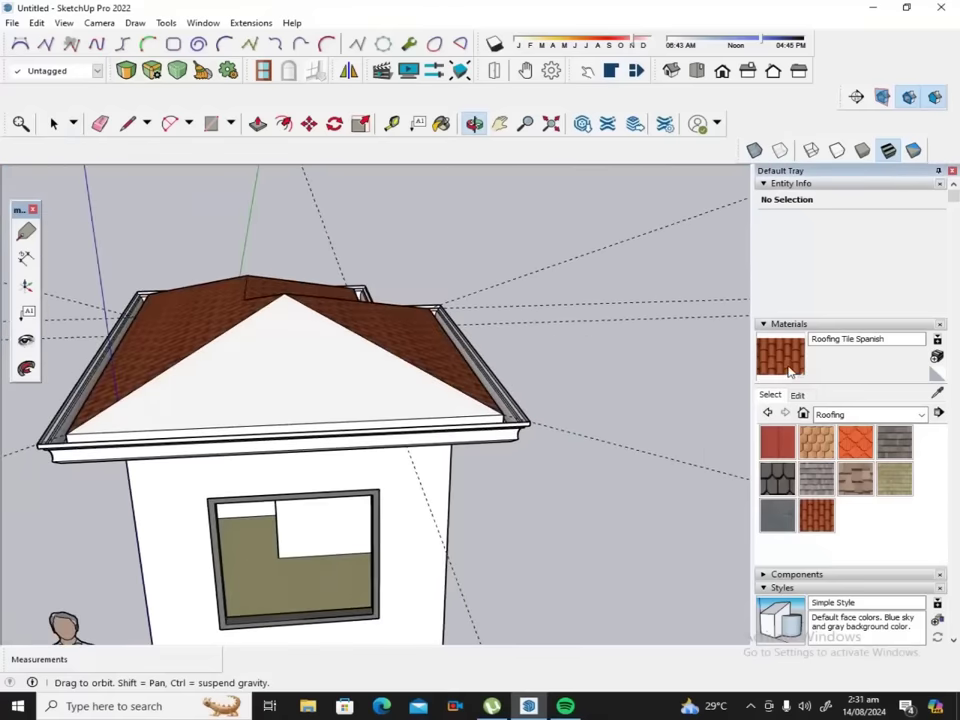
click(308, 372)
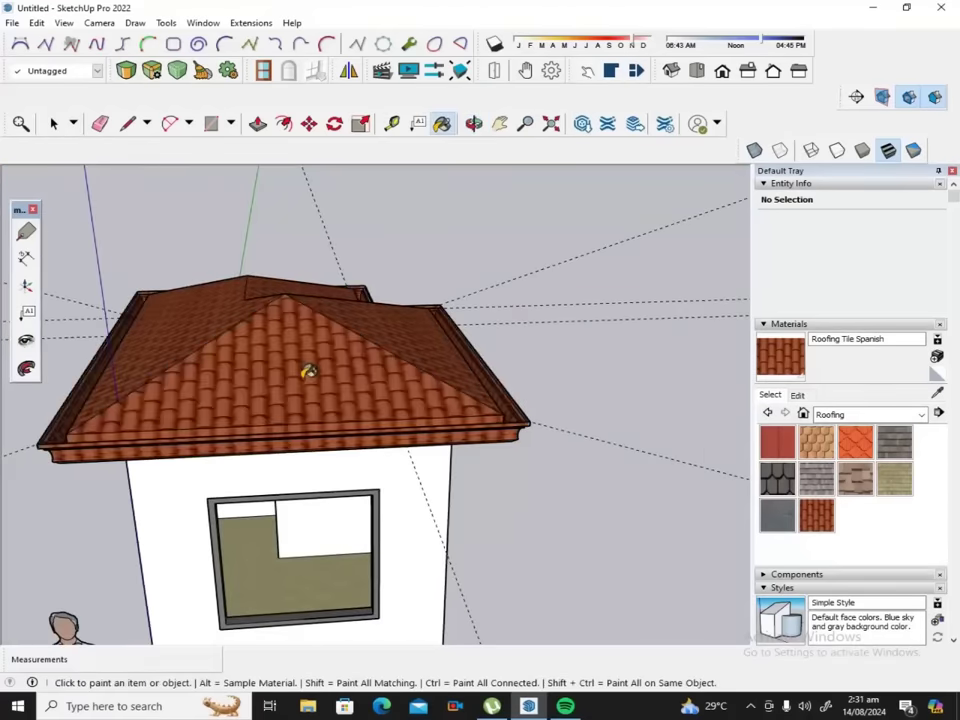
click(36, 22)
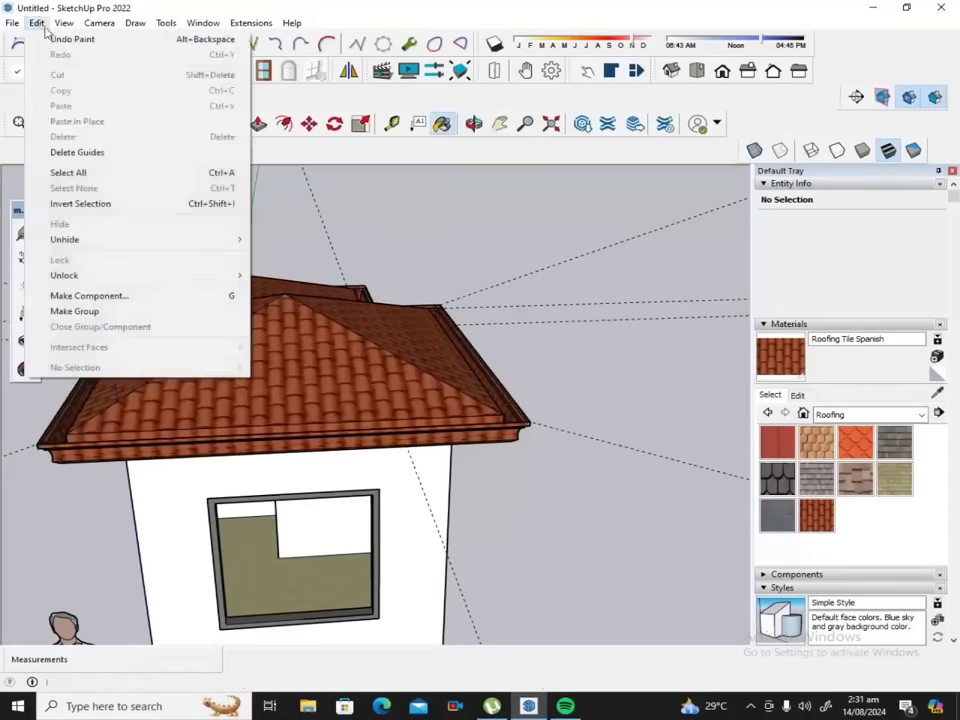
click(56, 37)
Inside the roof group, paint only the front triangular face with Roofing Tile Spanish.
click(55, 124)
double_click(266, 384)
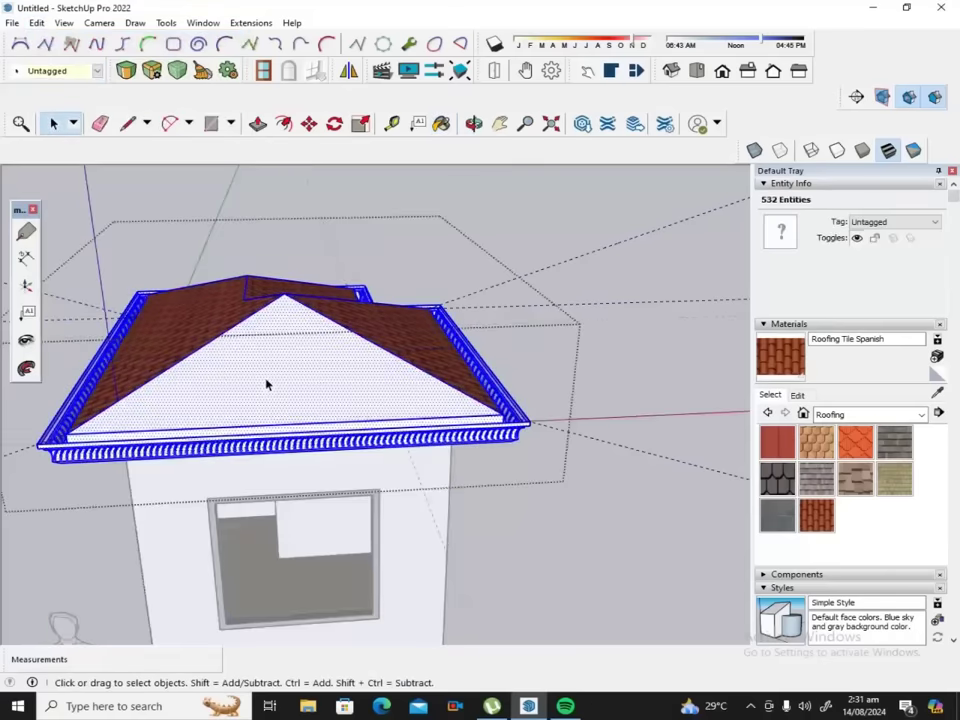
key(Escape)
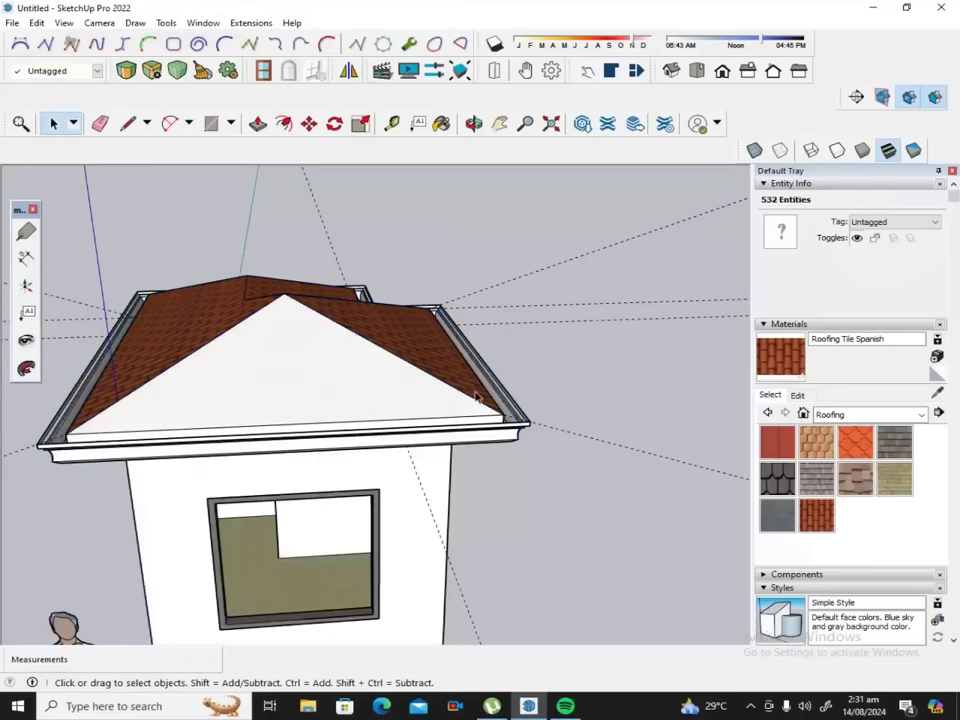
double_click(393, 393)
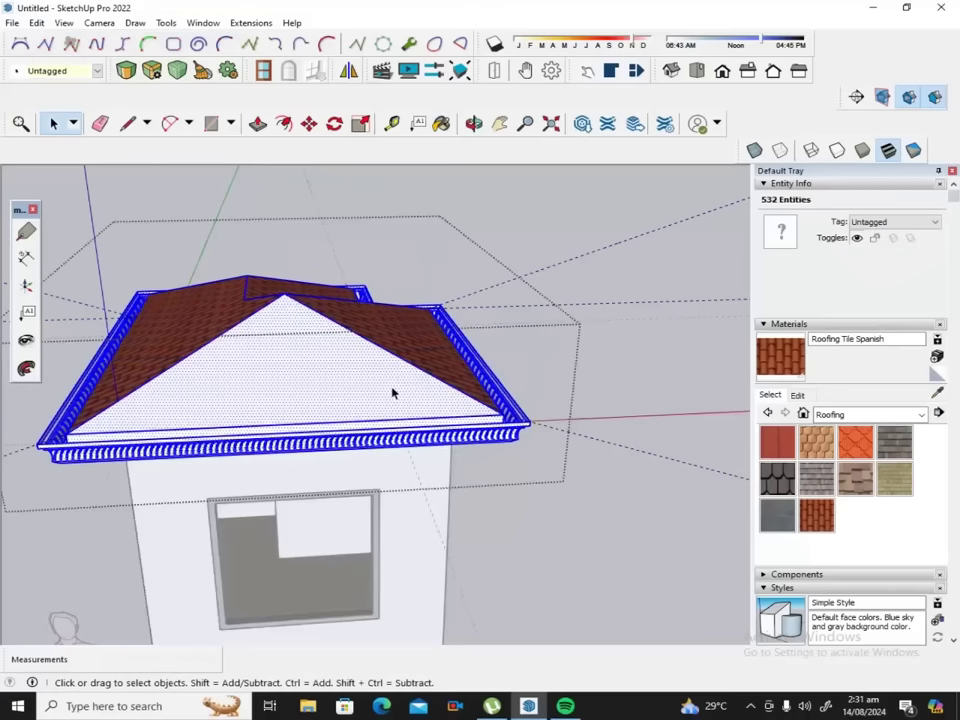
double_click(381, 375)
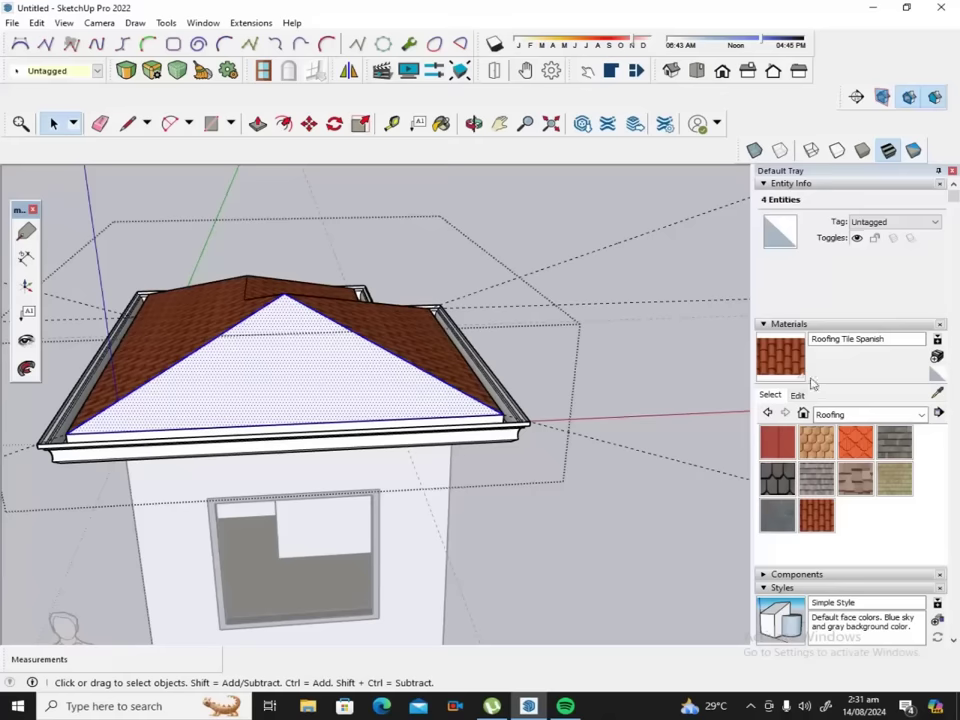
click(782, 358)
click(373, 394)
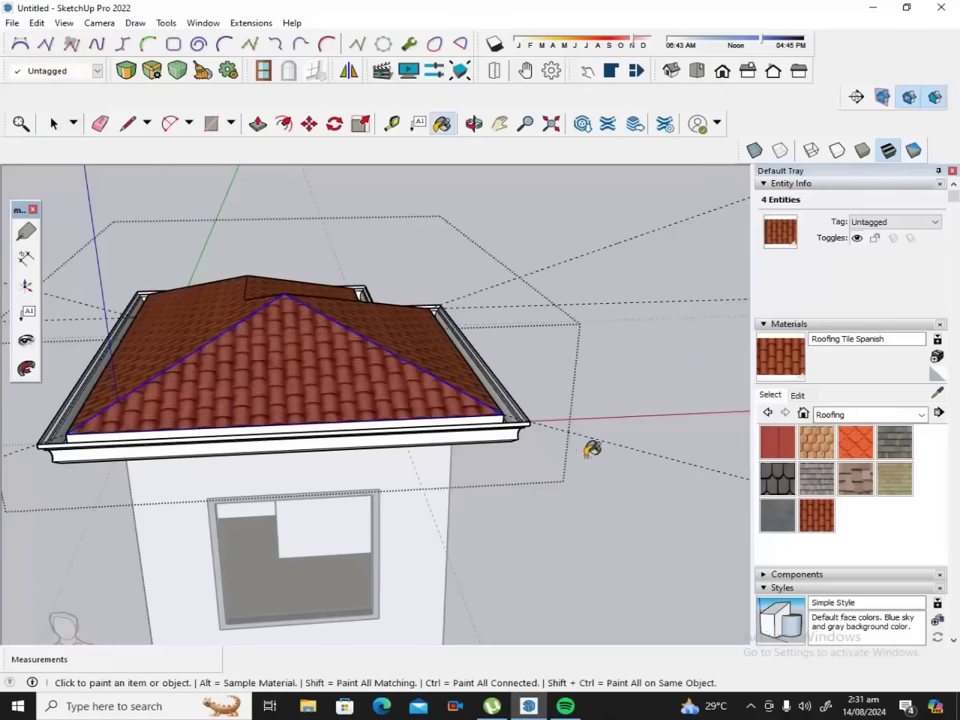
click(474, 123)
drag(469, 296, 333, 220)
mouse_move(358, 299)
mouse_down()
mouse_move(392, 338)
mouse_move(159, 223)
mouse_up()
Clear the roof selection, run Edit > Delete Guides, and orbit to check the cleaned model.
click(53, 123)
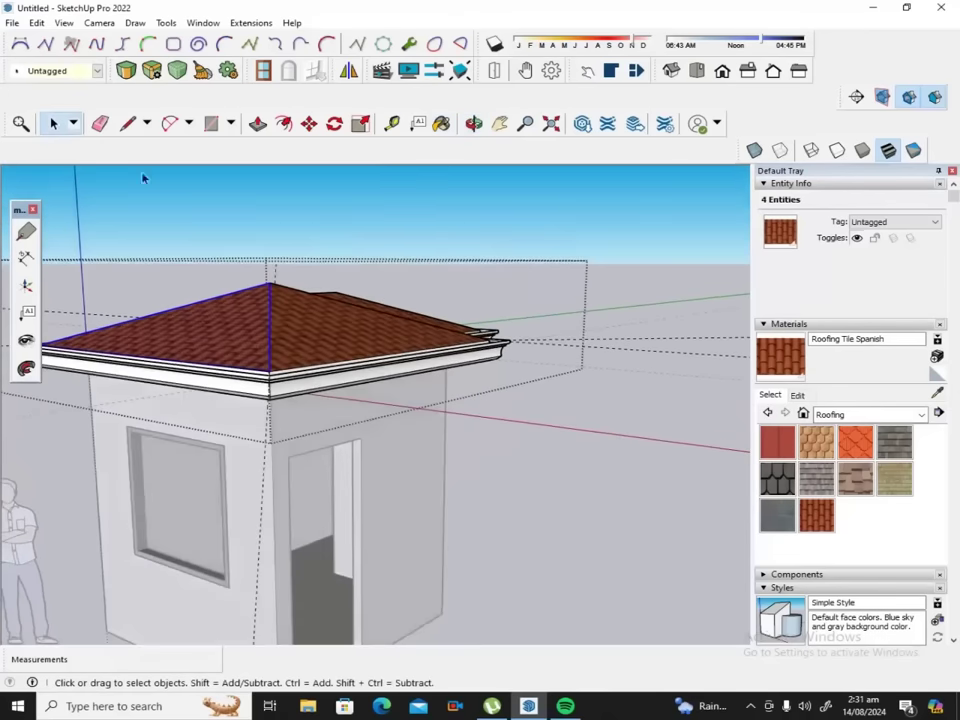
click(143, 178)
scroll(606, 356, down, 3)
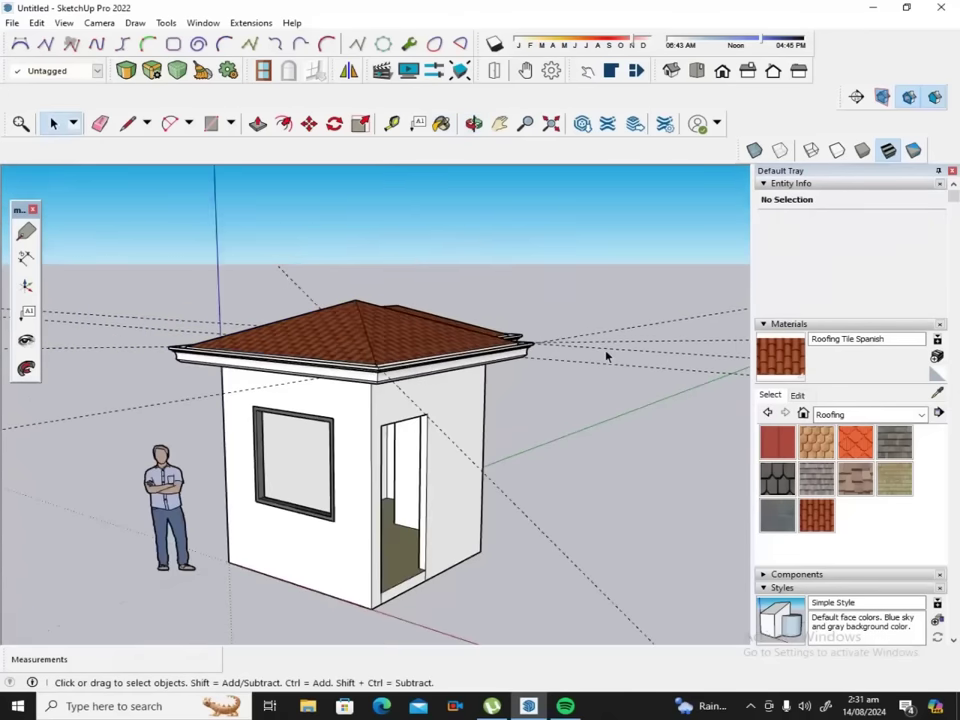
click(35, 23)
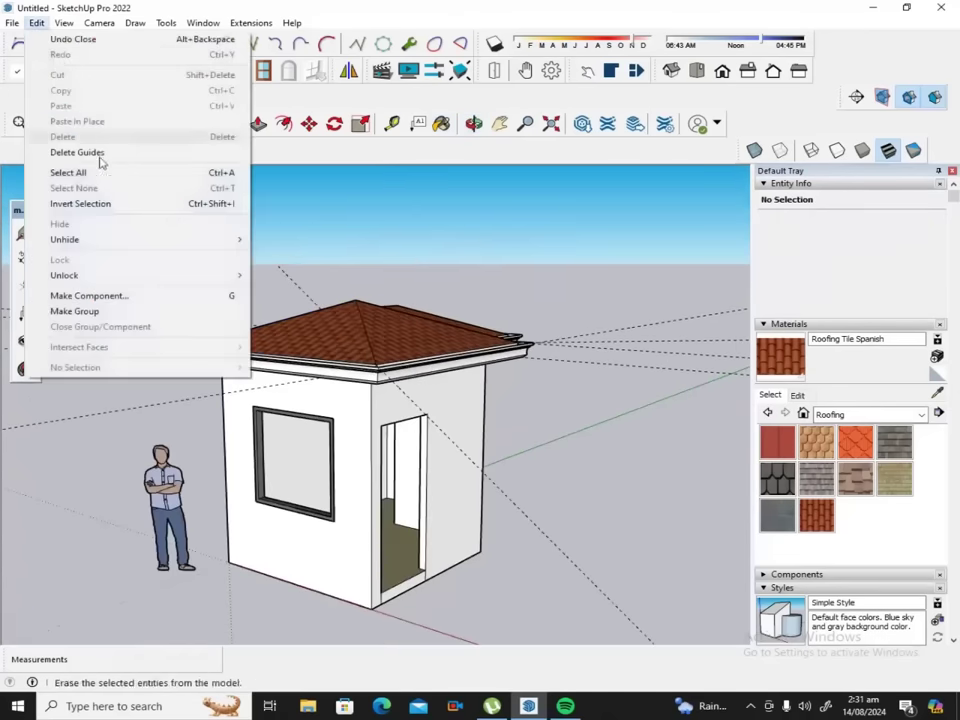
click(100, 151)
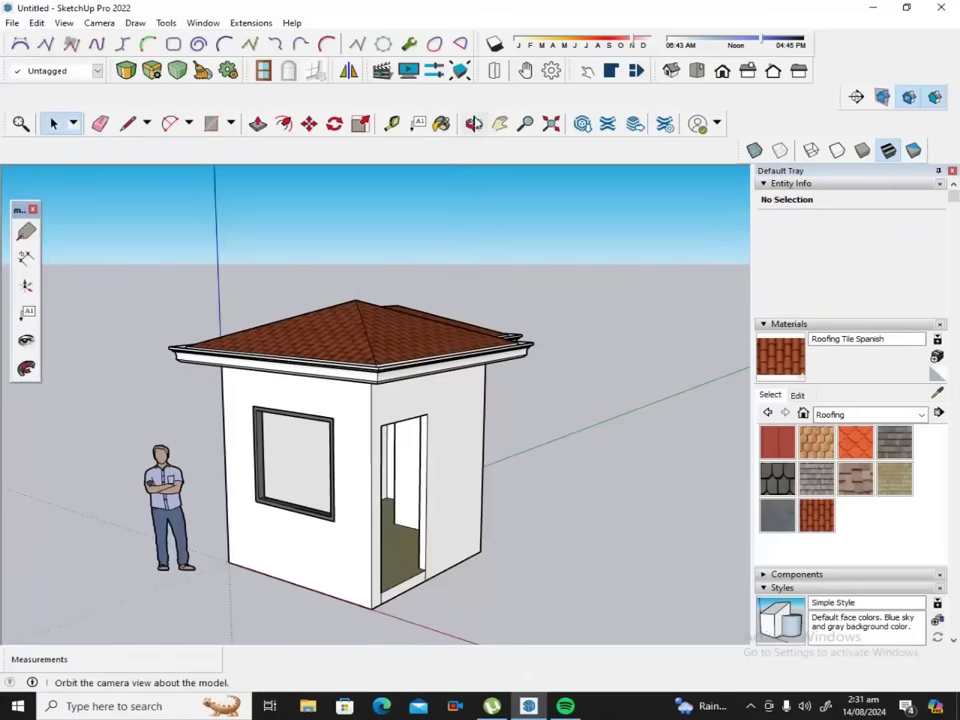
click(474, 123)
mouse_move(501, 287)
mouse_down()
mouse_move(408, 347)
mouse_move(662, 397)
mouse_up()
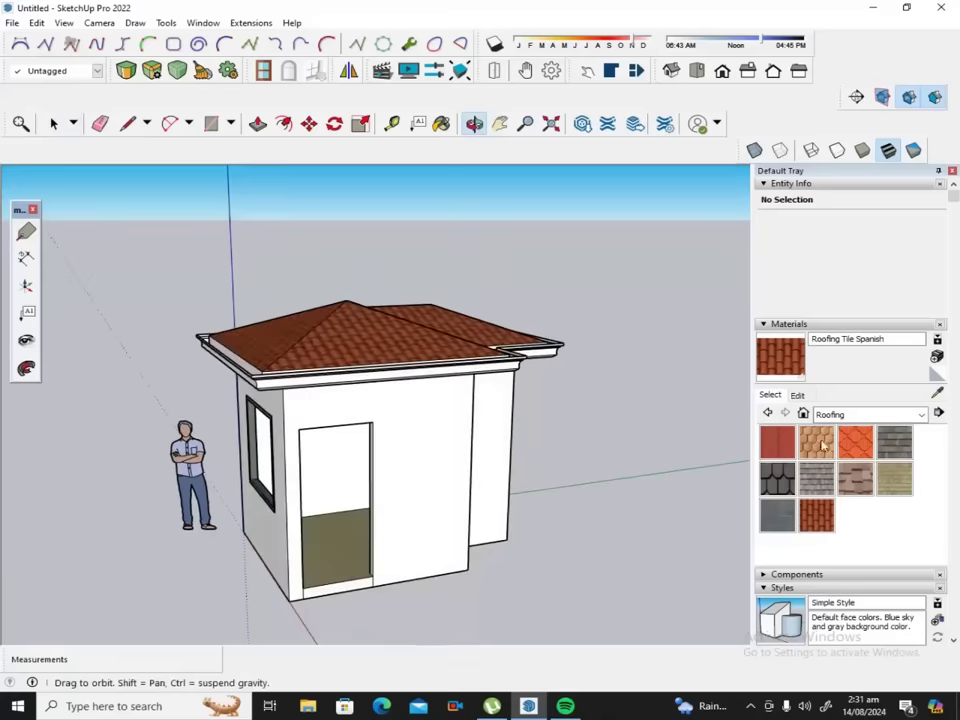
Pick 0033_NavajoWhite from the Colors-Named collection and paint the outer walls with it.
click(922, 415)
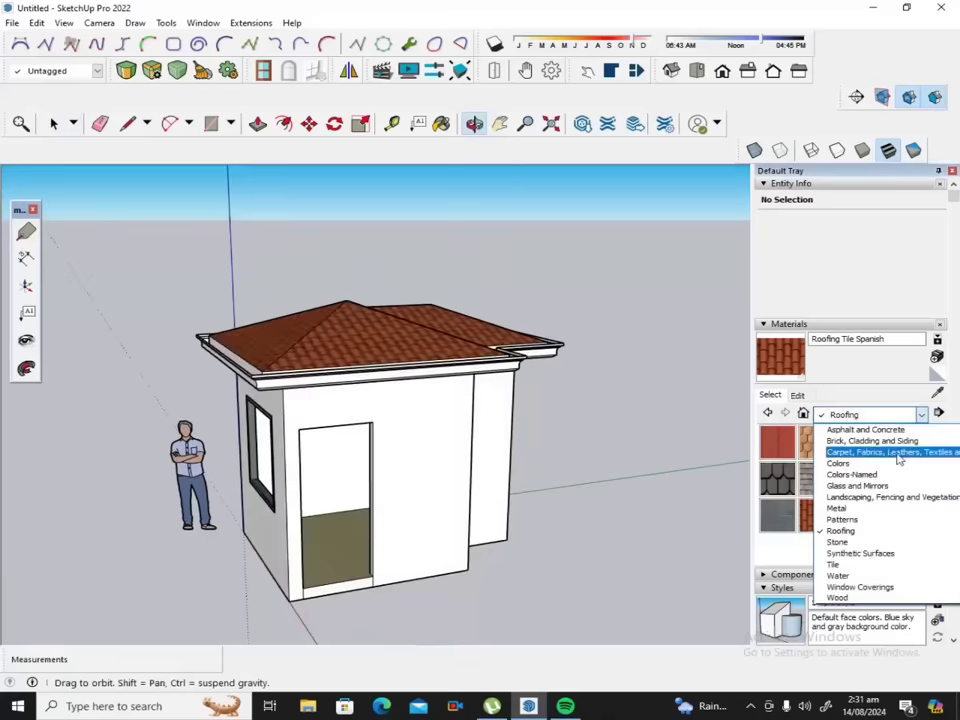
click(873, 478)
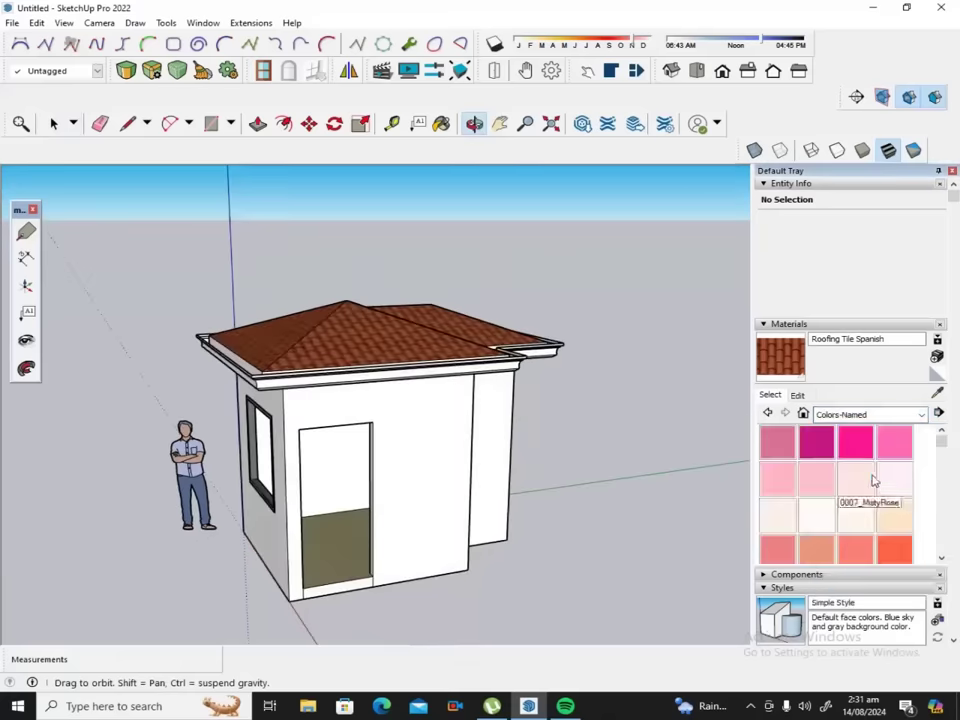
scroll(880, 485, down, 2)
scroll(884, 476, down, 2)
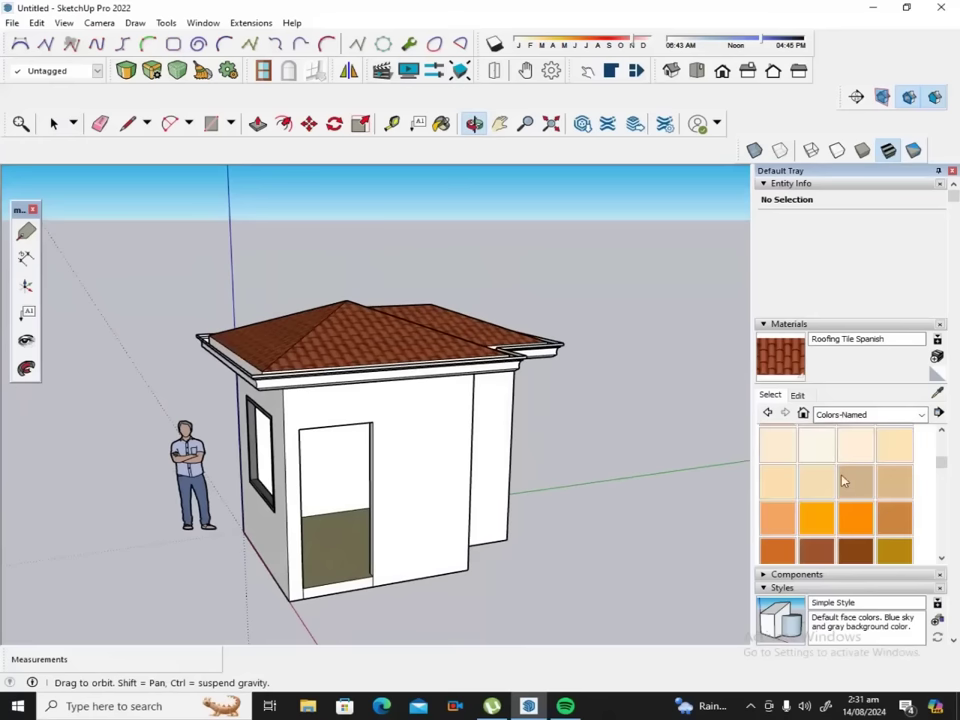
click(785, 487)
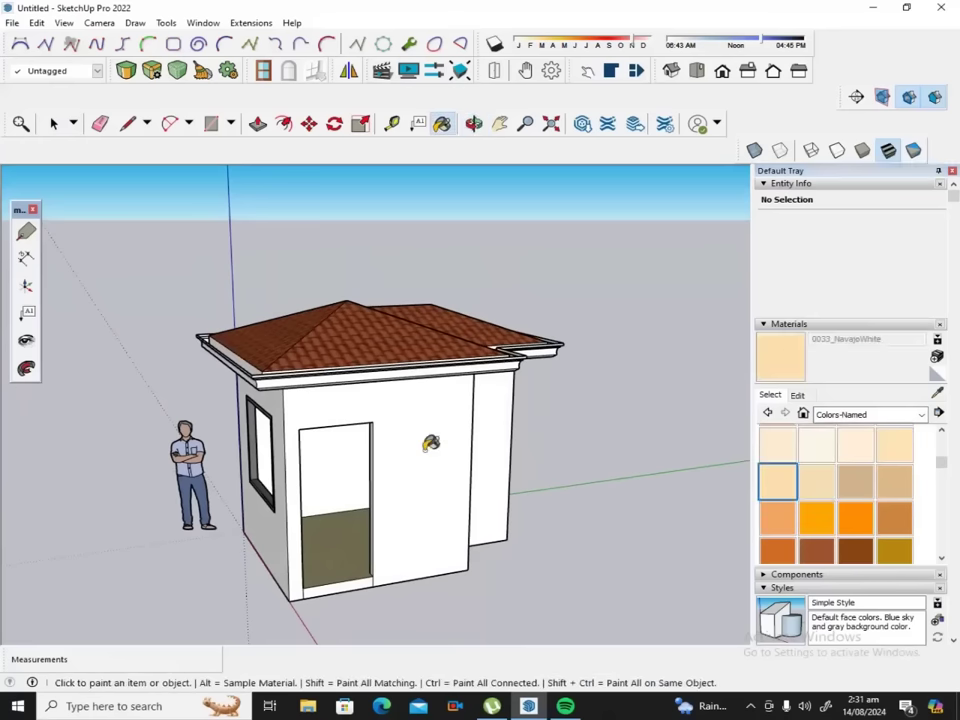
click(474, 468)
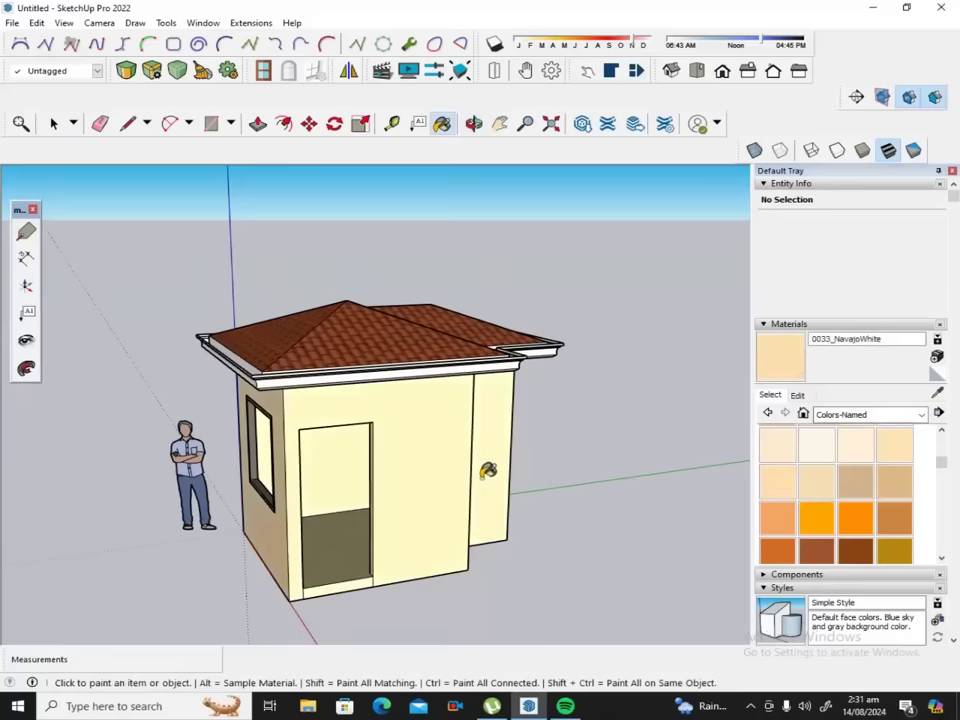
click(474, 123)
mouse_move(422, 394)
mouse_down()
mouse_move(333, 330)
mouse_move(342, 368)
mouse_up()
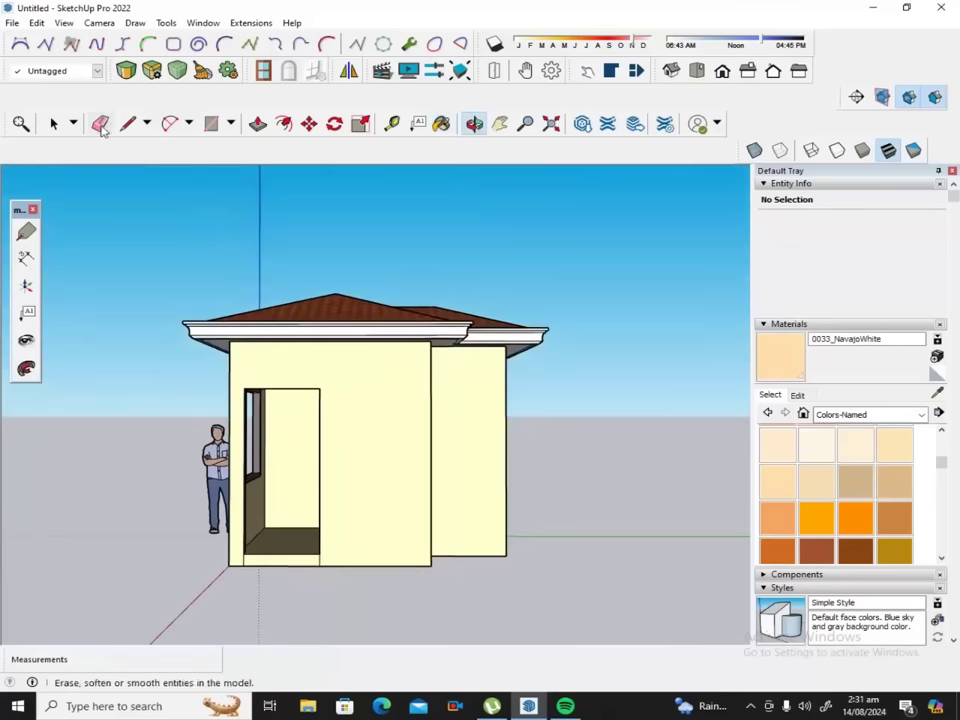
Open the house group, select the doorway face and paint it 0030_OldLace.
click(53, 123)
scroll(283, 414, up, 2)
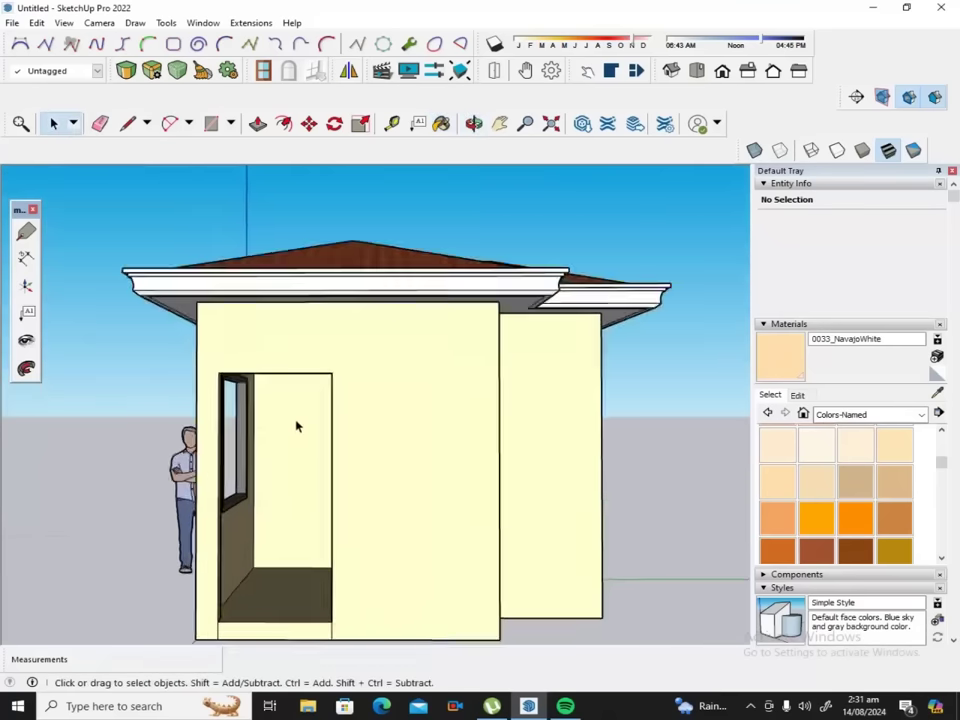
scroll(296, 426, up, 2)
click(295, 439)
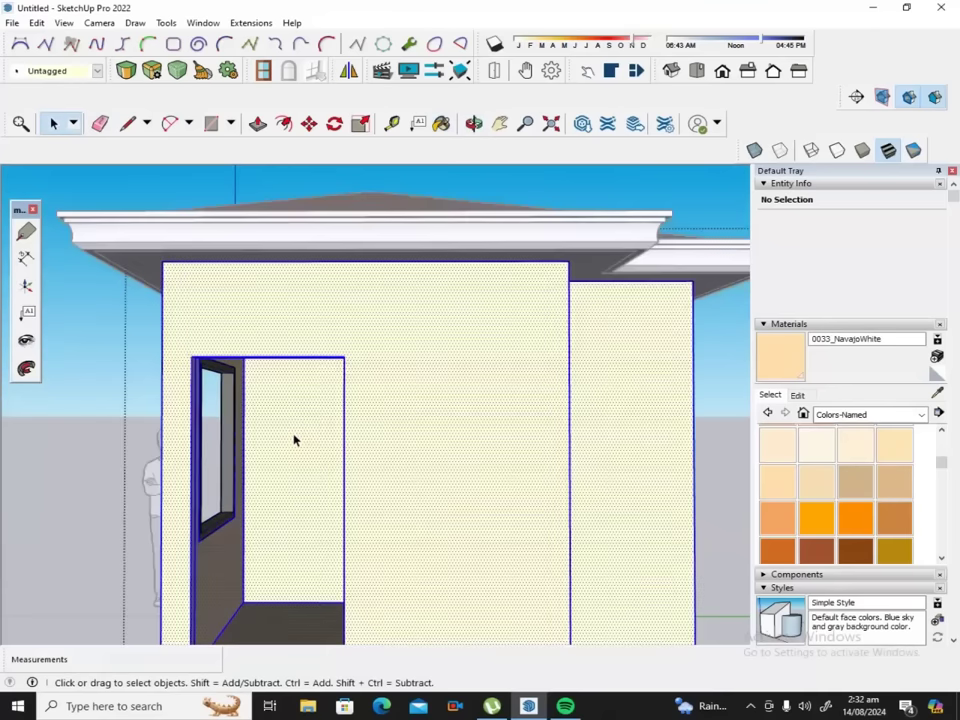
double_click(295, 439)
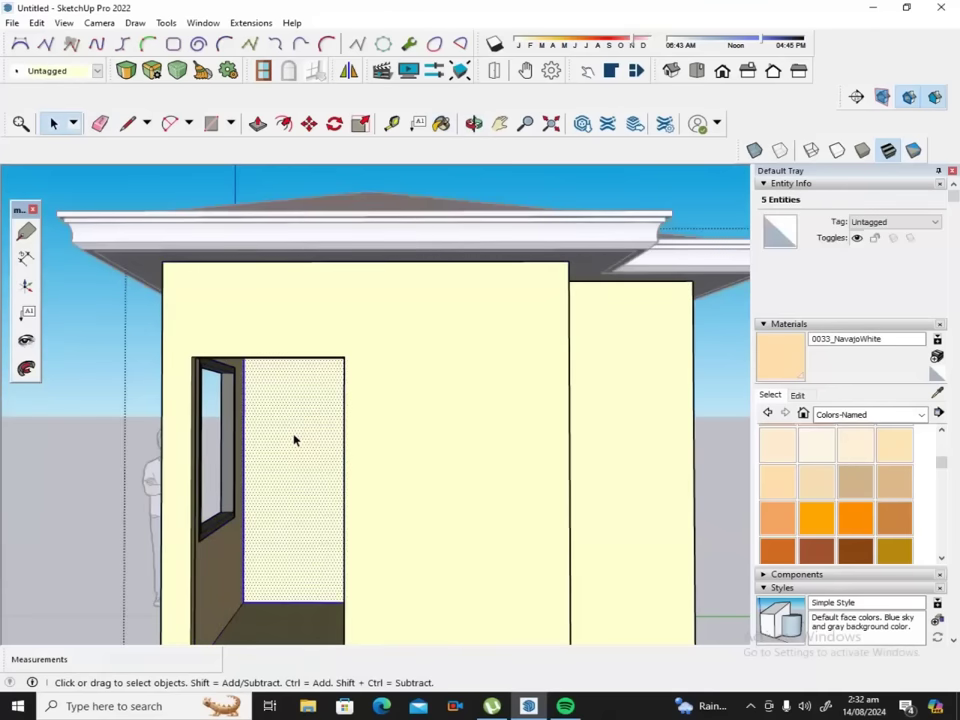
click(816, 444)
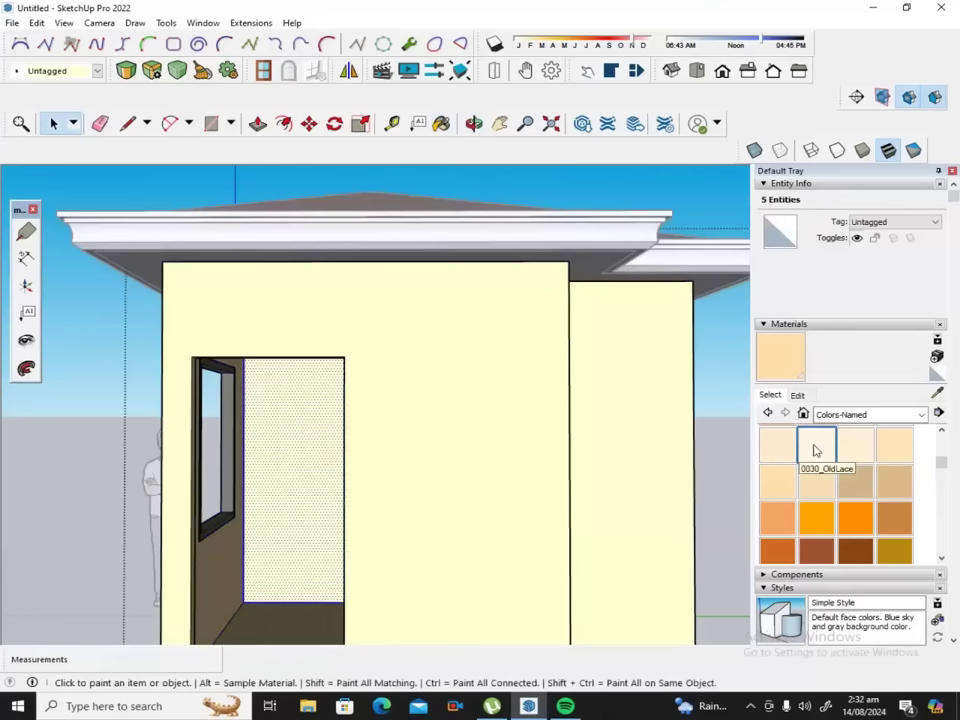
click(327, 435)
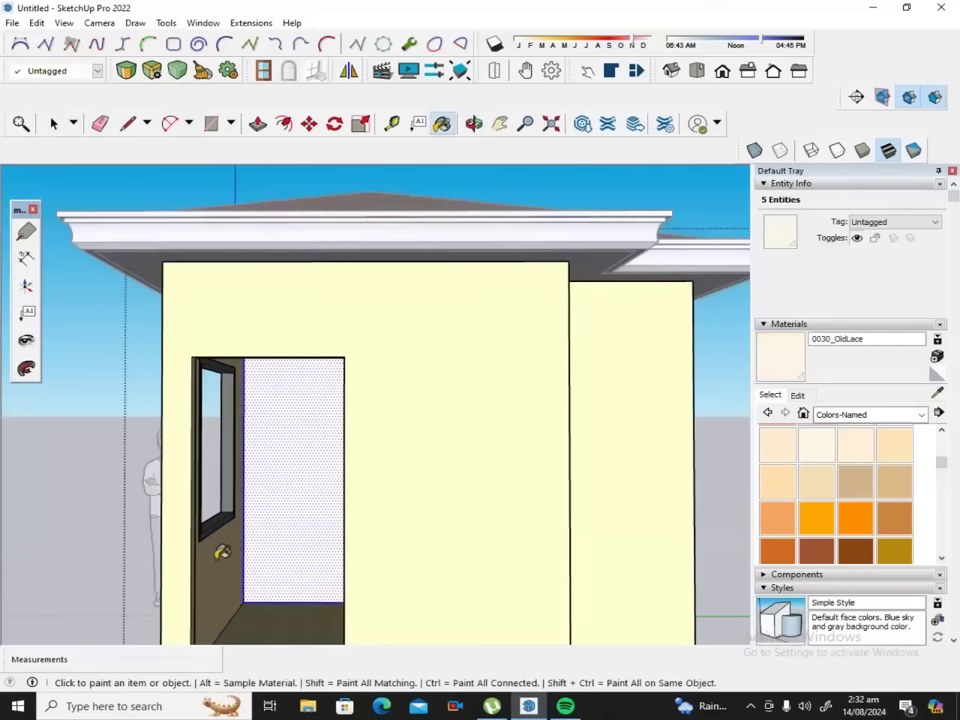
Paint the inner wall behind the doorway and the door's left jamb OldLace.
scroll(269, 549, down, 1)
scroll(273, 510, down, 2)
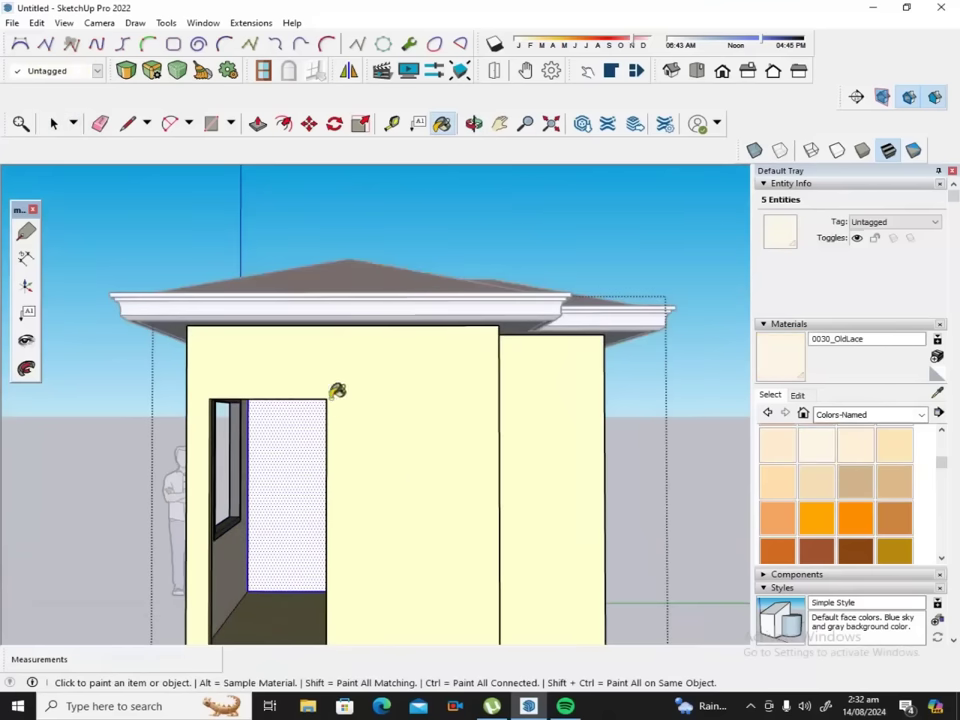
click(474, 123)
mouse_move(403, 246)
mouse_down()
mouse_move(593, 384)
mouse_move(538, 399)
mouse_up()
scroll(489, 388, up, 2)
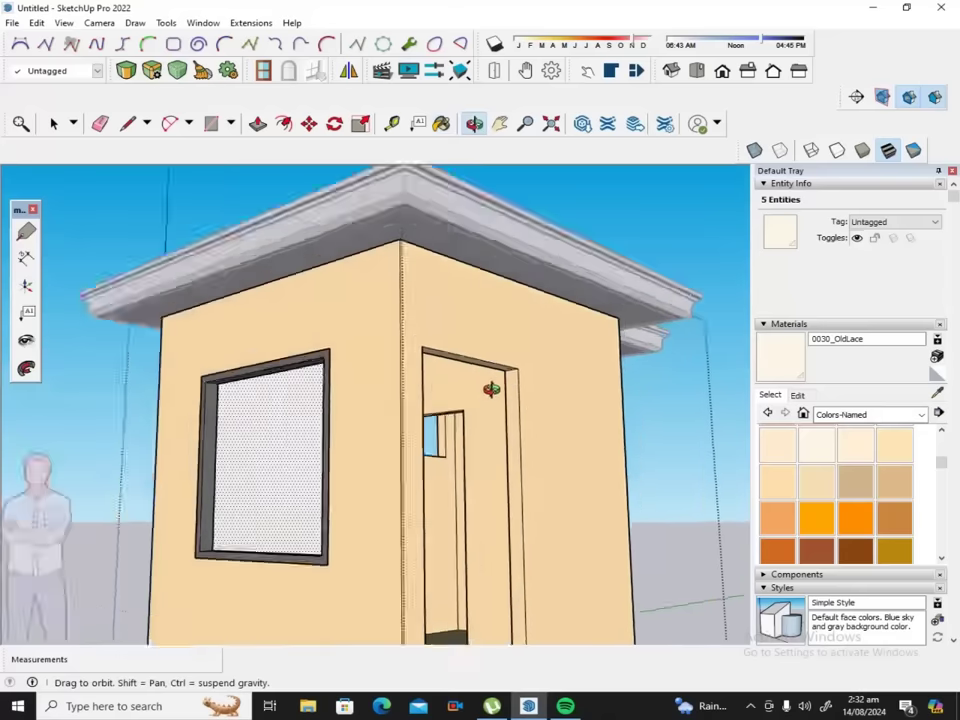
scroll(491, 387, up, 2)
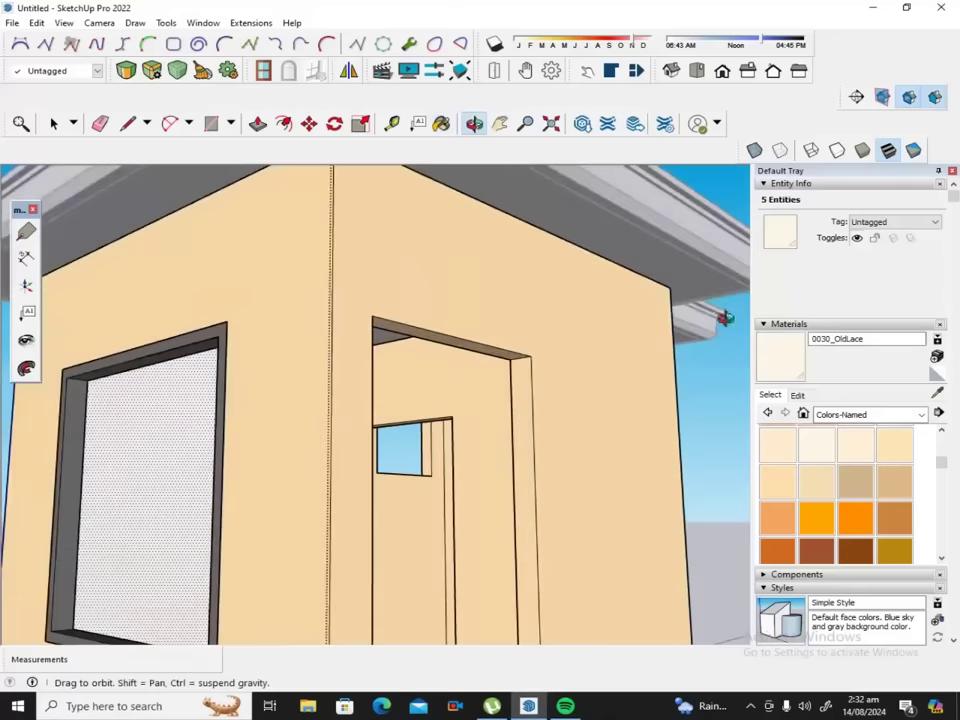
click(441, 123)
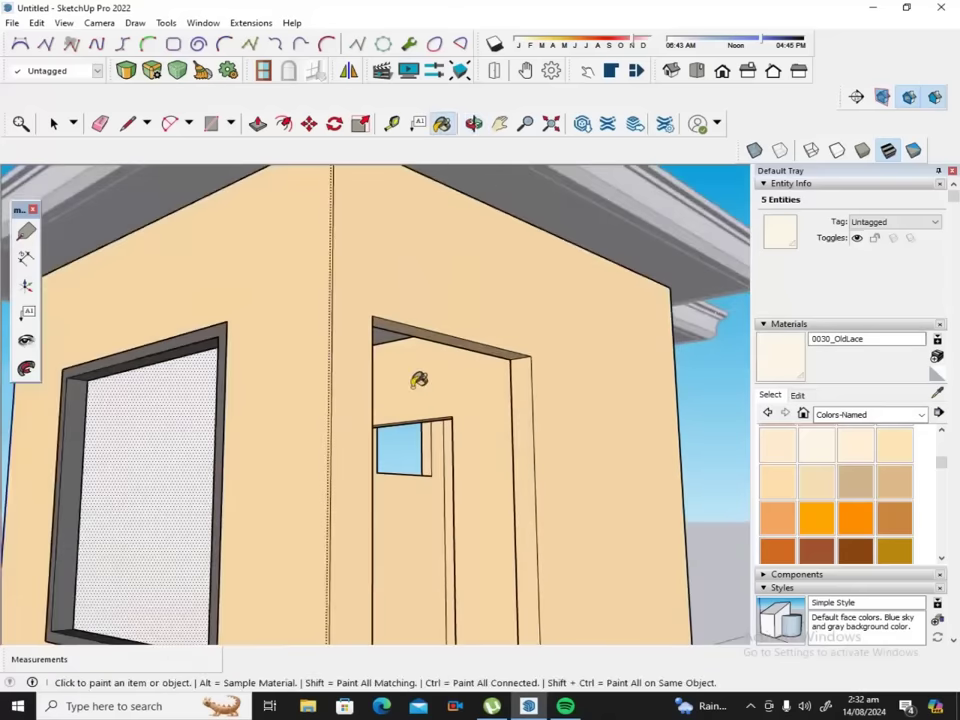
click(484, 435)
scroll(484, 435, up, 2)
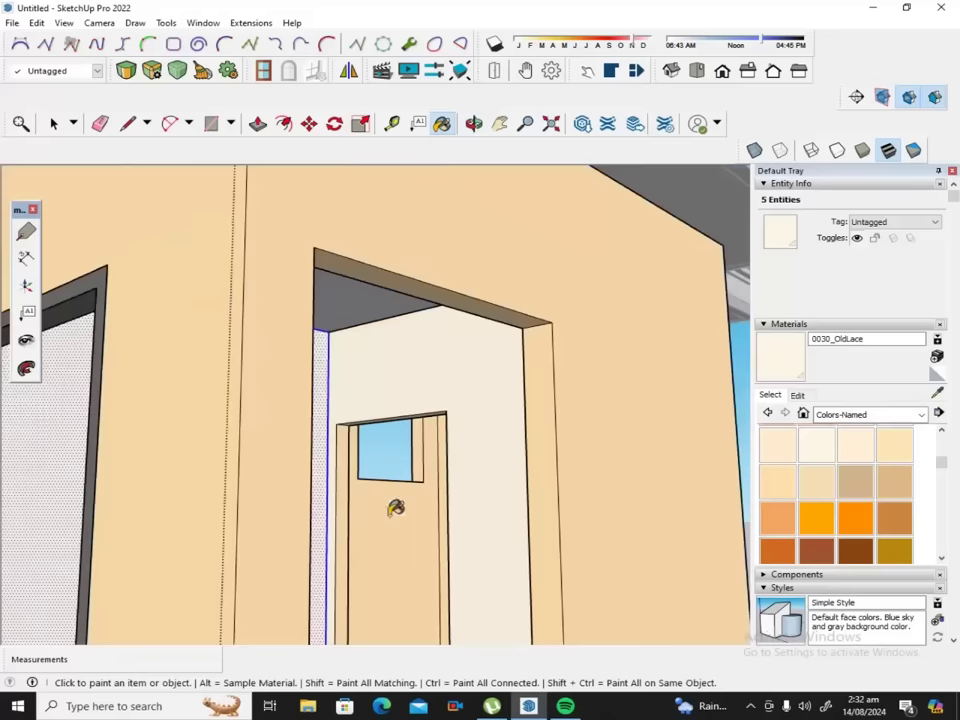
click(346, 474)
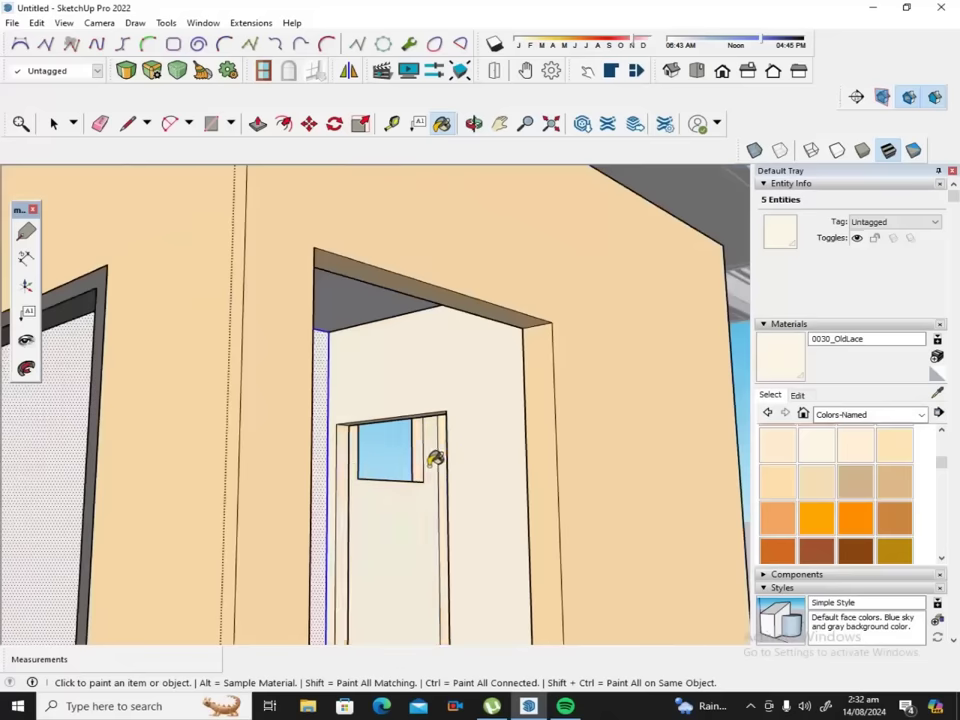
From the window side, paint the inner wall seen through the window OldLace.
scroll(430, 455, down, 3)
scroll(424, 472, down, 2)
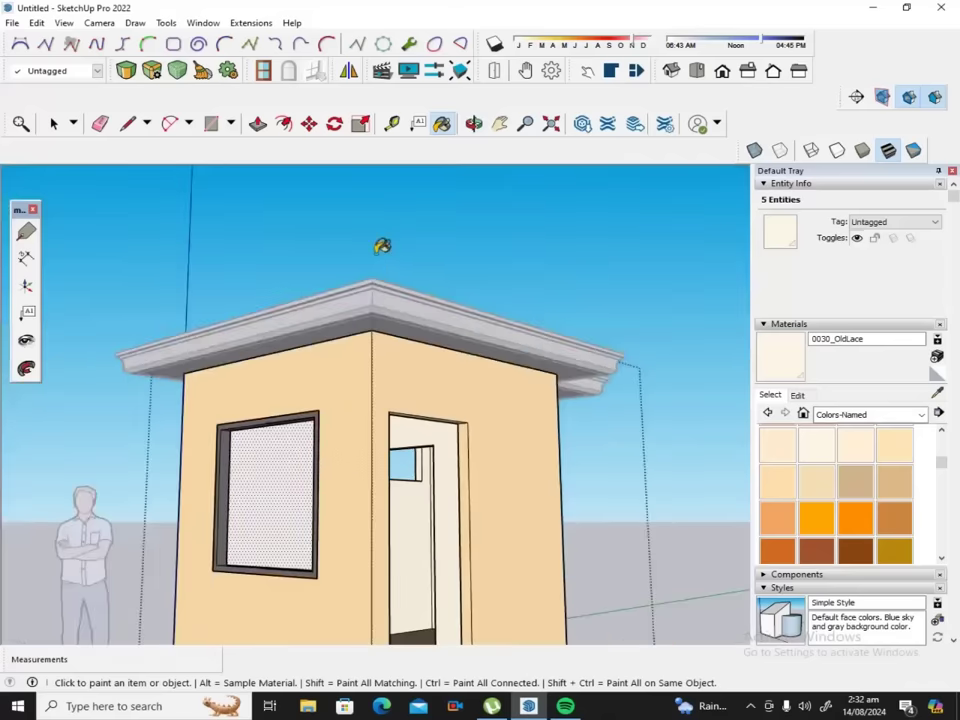
click(473, 123)
mouse_move(281, 349)
mouse_down()
mouse_move(429, 424)
mouse_move(581, 435)
mouse_move(594, 392)
mouse_move(645, 343)
mouse_move(602, 369)
mouse_up()
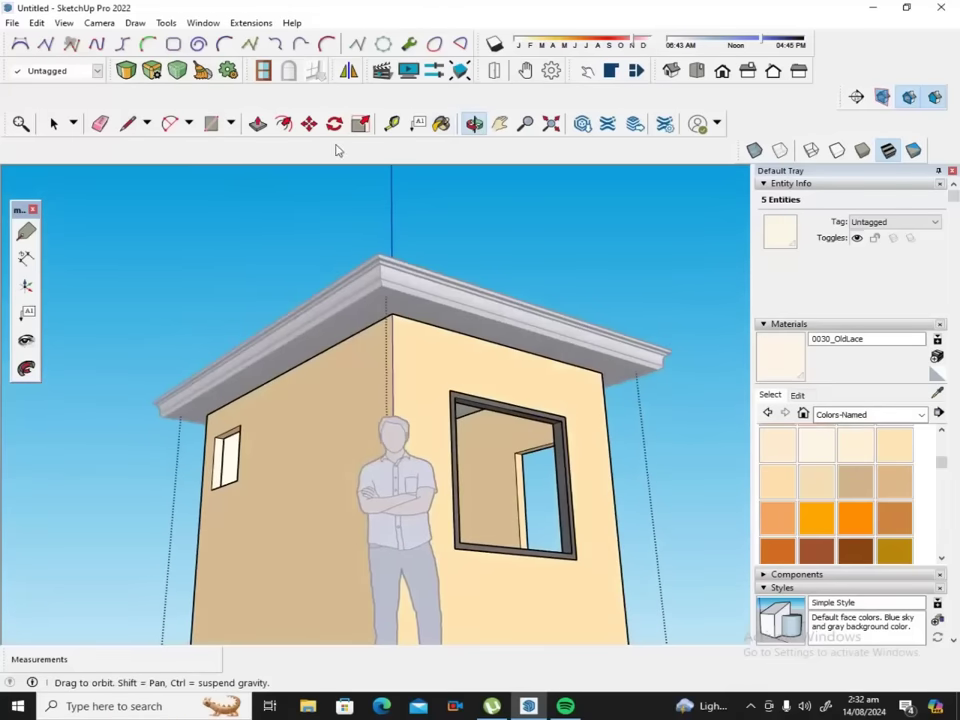
click(441, 123)
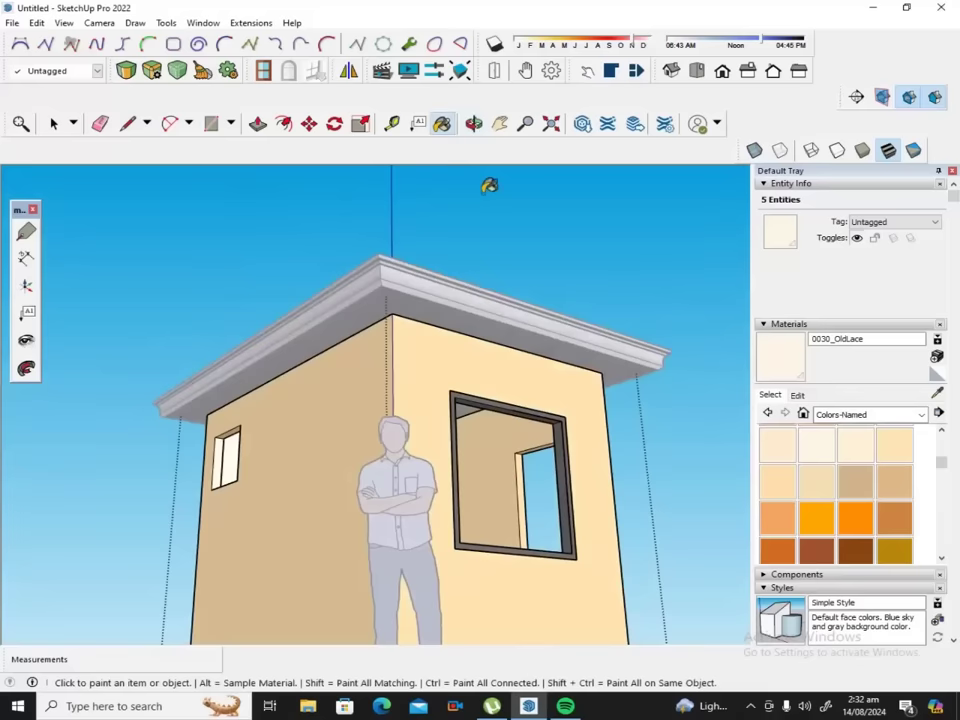
click(497, 442)
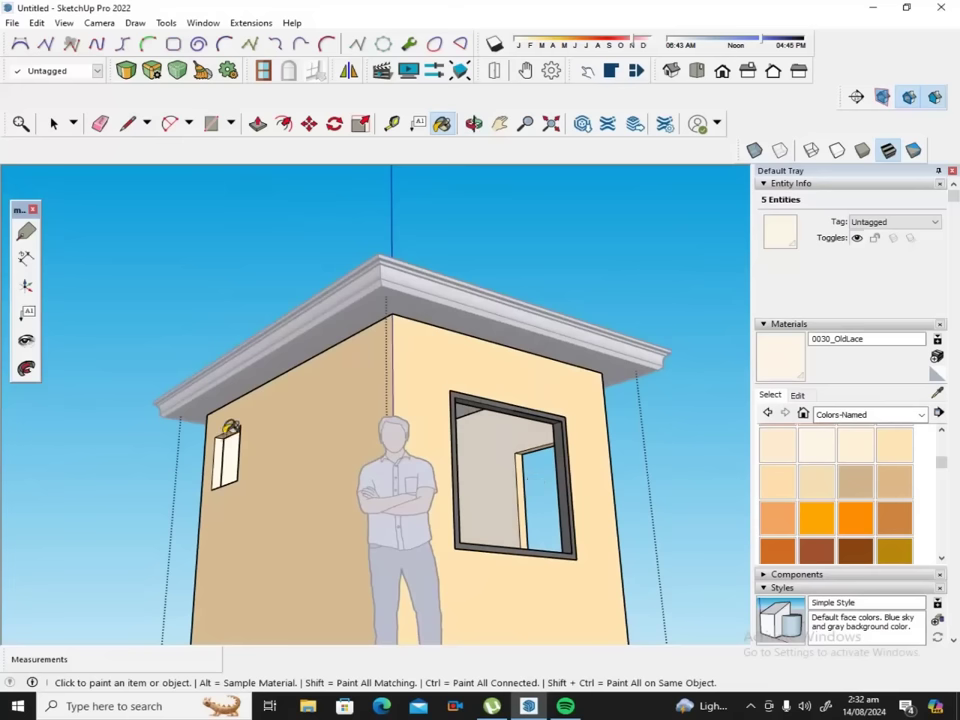
Orbit to the corner showing both the door and the open window.
scroll(240, 422, up, 2)
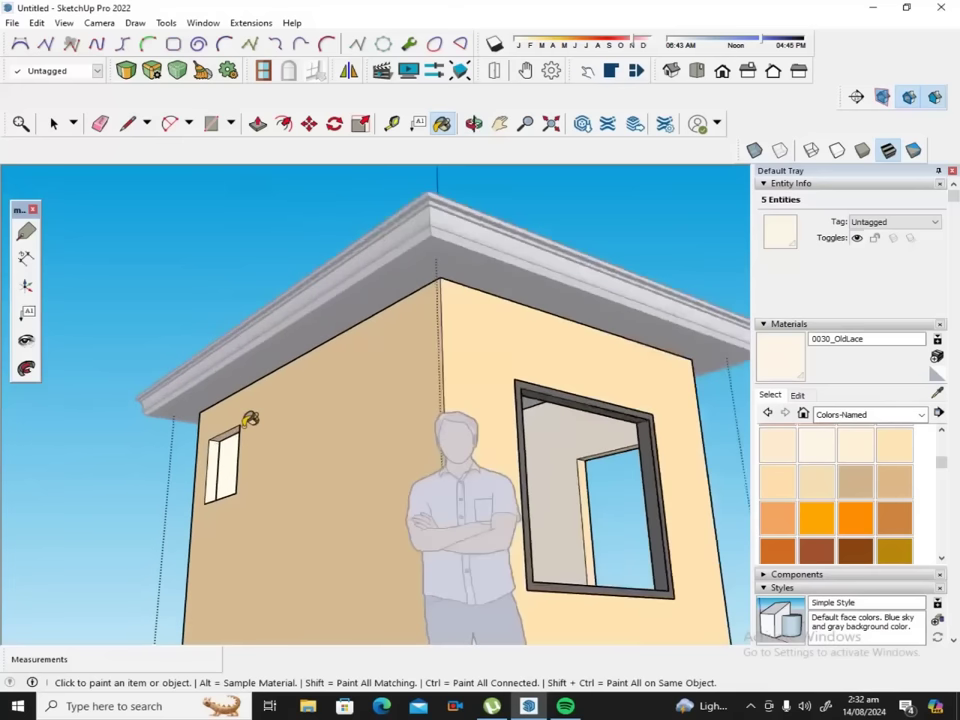
scroll(252, 419, up, 3)
scroll(252, 419, up, 2)
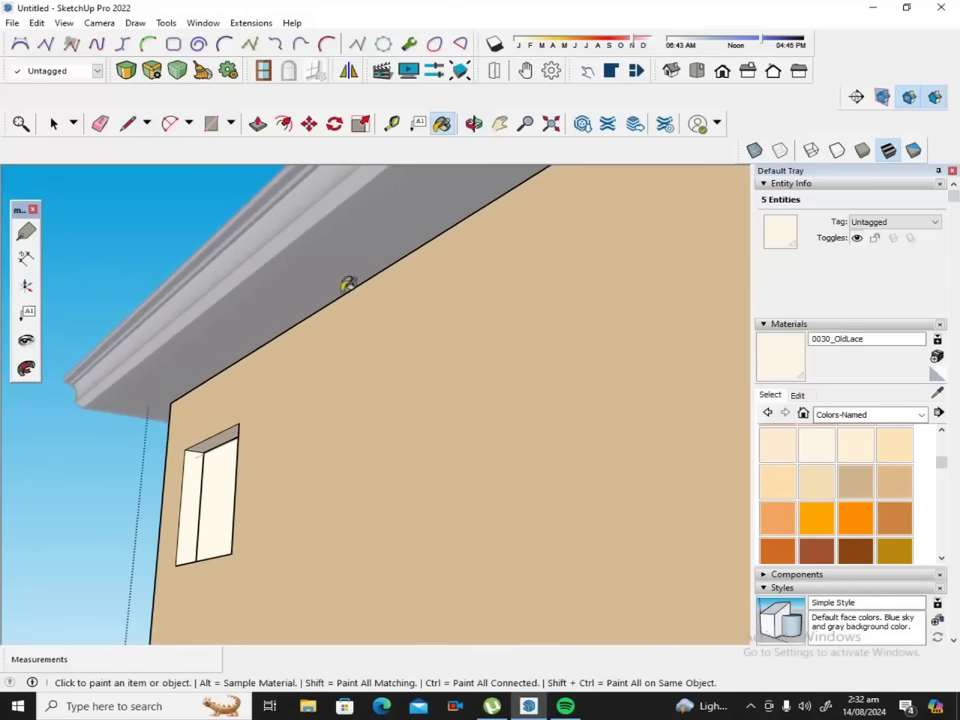
scroll(257, 378, down, 3)
scroll(257, 378, down, 1)
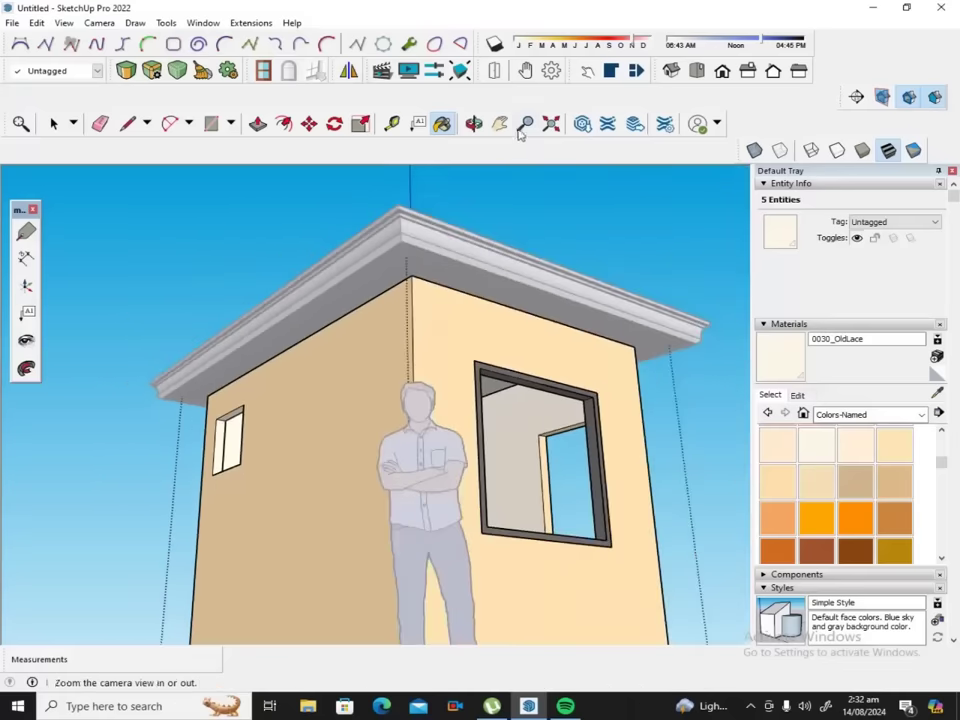
click(474, 123)
mouse_move(582, 344)
mouse_down()
mouse_move(510, 399)
mouse_move(303, 400)
mouse_up()
drag(415, 375, 287, 352)
mouse_move(386, 368)
mouse_down()
mouse_move(489, 411)
mouse_move(418, 444)
mouse_move(544, 514)
mouse_move(564, 494)
mouse_move(529, 465)
mouse_move(426, 456)
mouse_move(512, 441)
mouse_move(549, 479)
mouse_move(521, 482)
mouse_move(532, 480)
mouse_up()
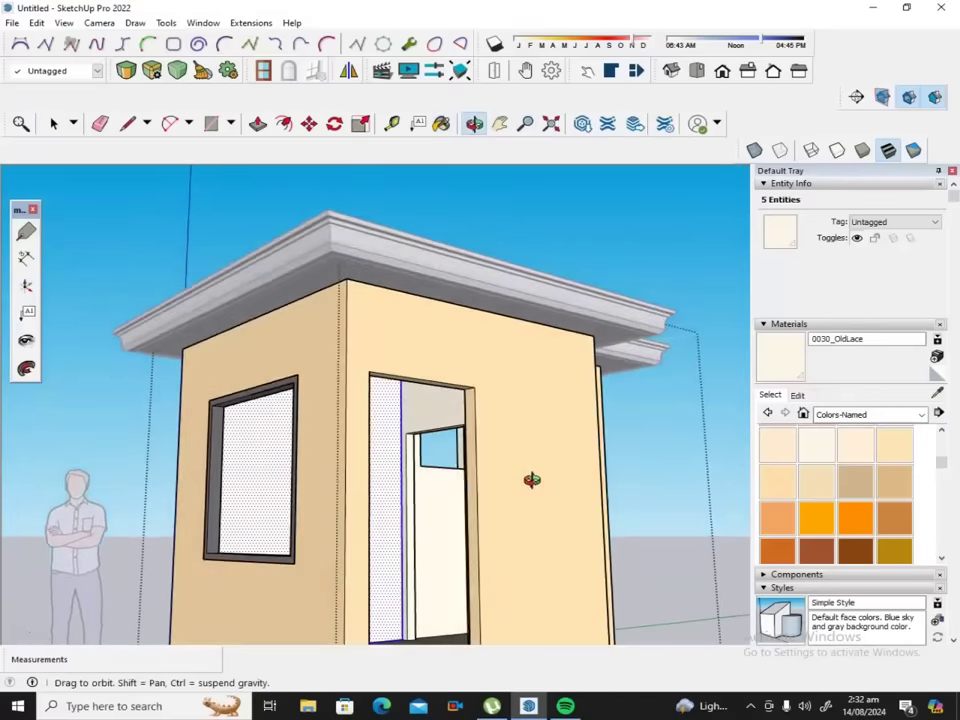
Paint the window's inner face OldLace.
mouse_move(291, 426)
mouse_down()
mouse_move(418, 358)
mouse_move(553, 474)
mouse_move(36, 439)
mouse_move(476, 417)
mouse_move(236, 428)
mouse_move(150, 418)
mouse_up()
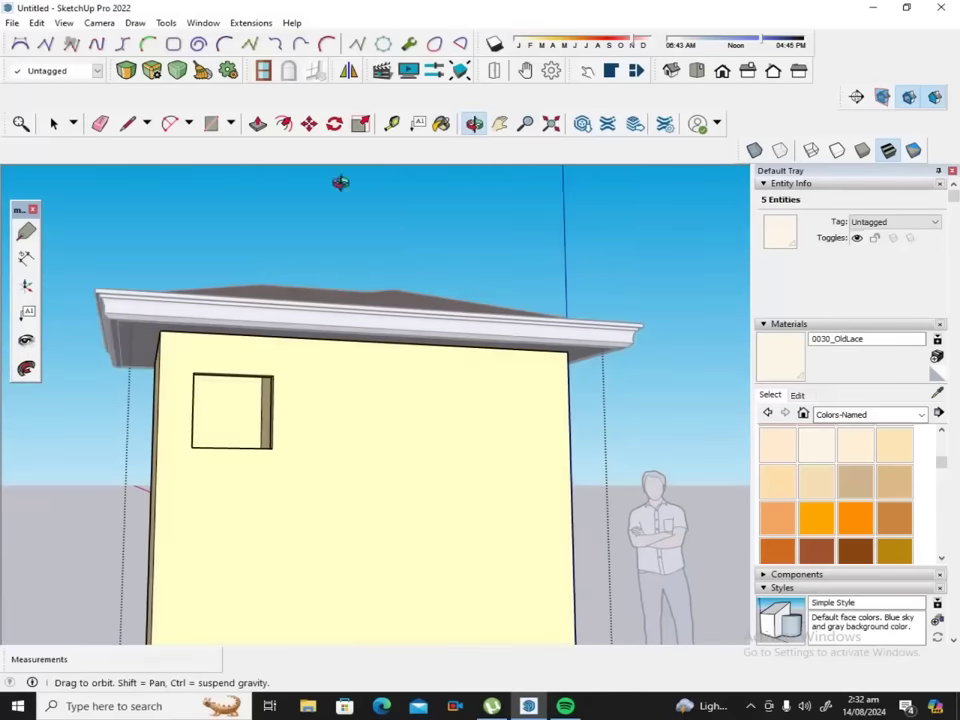
click(441, 123)
click(230, 404)
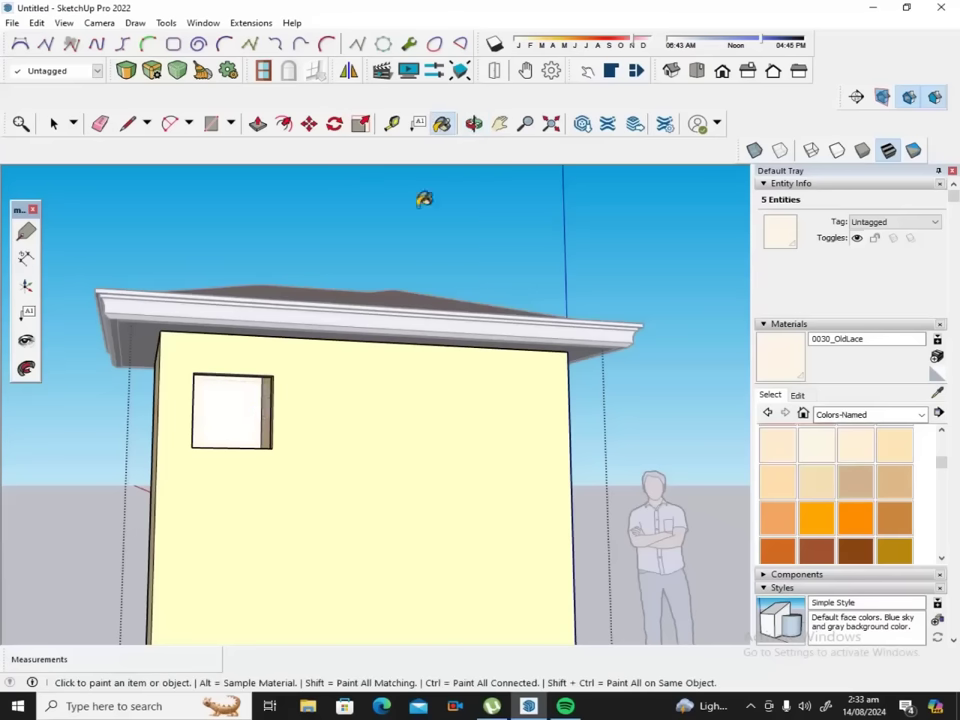
Orbit to look down on the tiled roof and door side, clear the selection and zoom out.
click(474, 123)
mouse_move(365, 245)
mouse_down()
mouse_move(398, 413)
mouse_move(491, 439)
mouse_move(445, 455)
mouse_up()
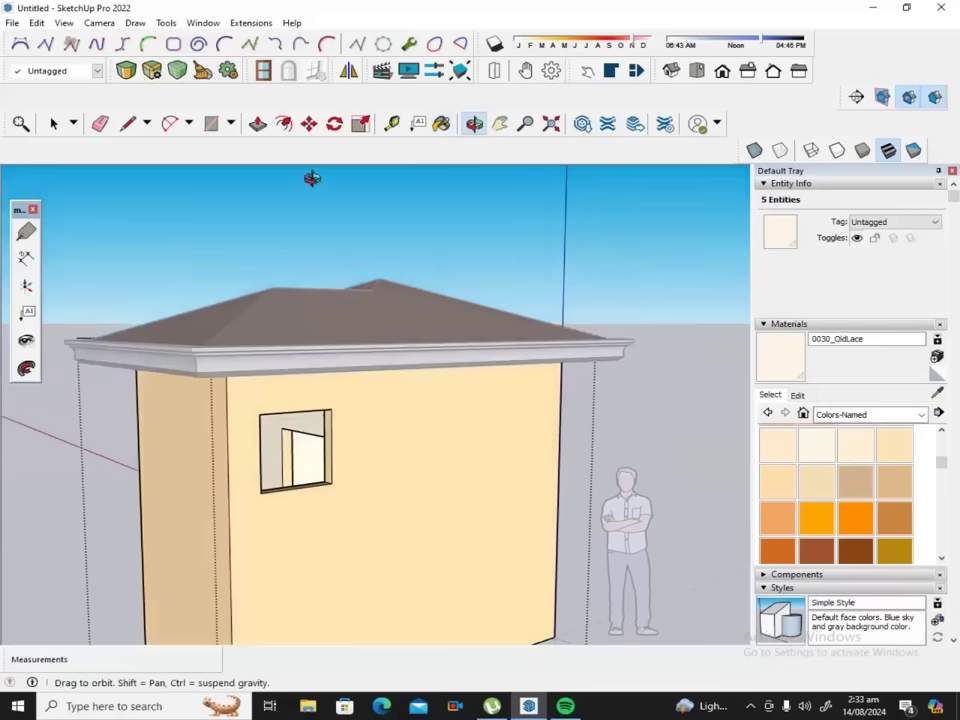
click(442, 123)
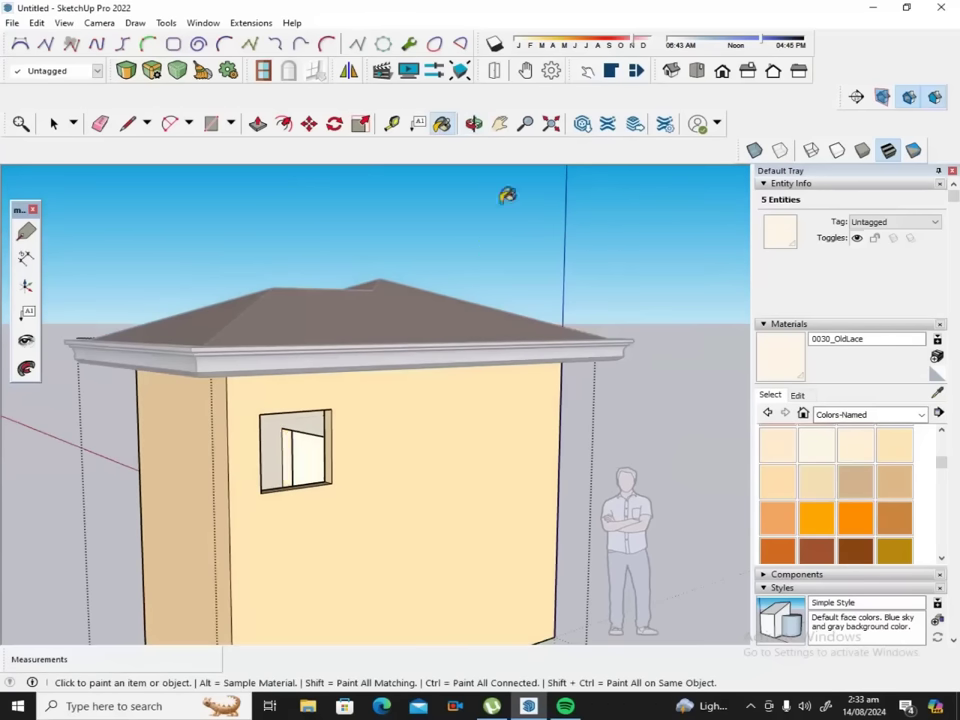
click(474, 123)
mouse_move(420, 339)
mouse_down()
mouse_move(332, 444)
mouse_move(253, 435)
mouse_move(281, 388)
mouse_move(222, 346)
mouse_move(287, 324)
mouse_move(351, 407)
mouse_move(418, 454)
mouse_move(385, 517)
mouse_up()
mouse_move(312, 508)
mouse_down()
mouse_move(356, 469)
mouse_move(461, 422)
mouse_move(249, 399)
mouse_move(275, 441)
mouse_move(450, 426)
mouse_move(394, 454)
mouse_up()
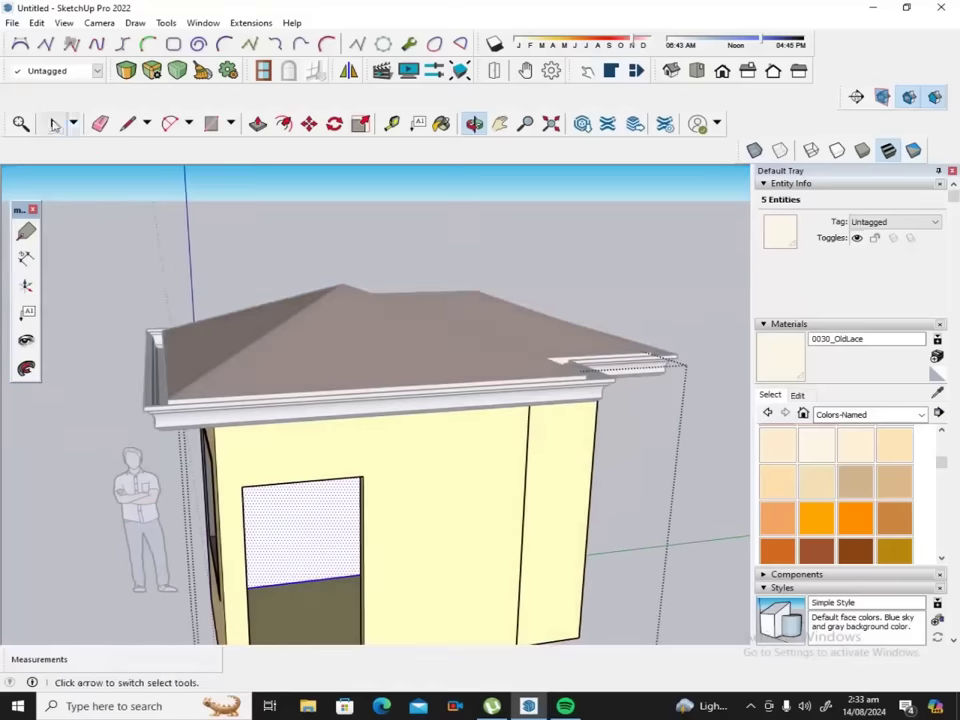
click(53, 123)
click(303, 203)
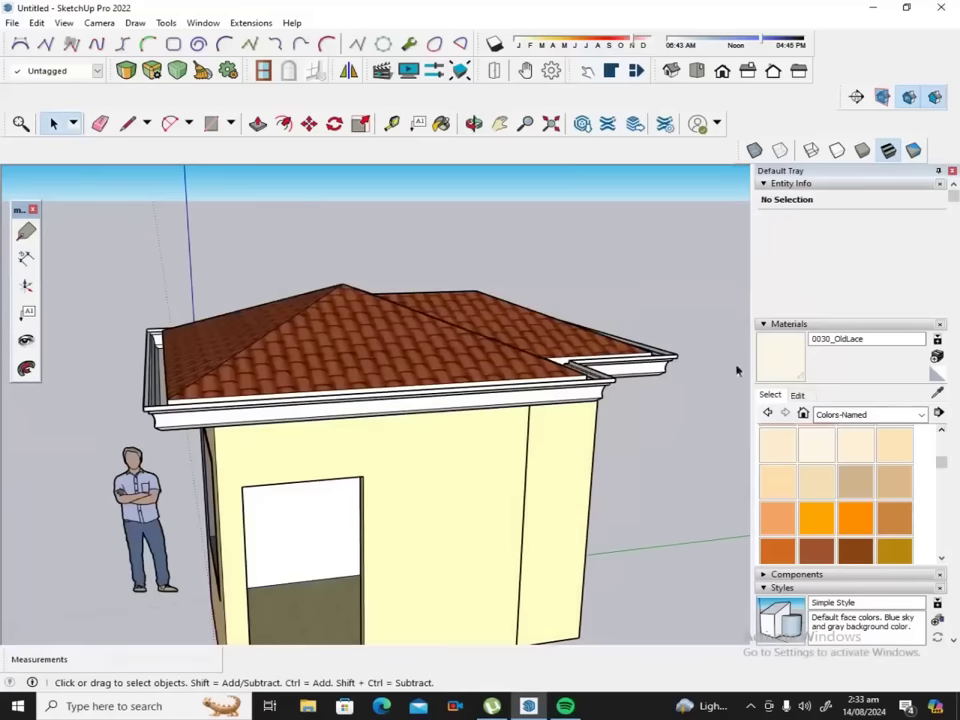
scroll(736, 371, down, 1)
scroll(718, 349, down, 1)
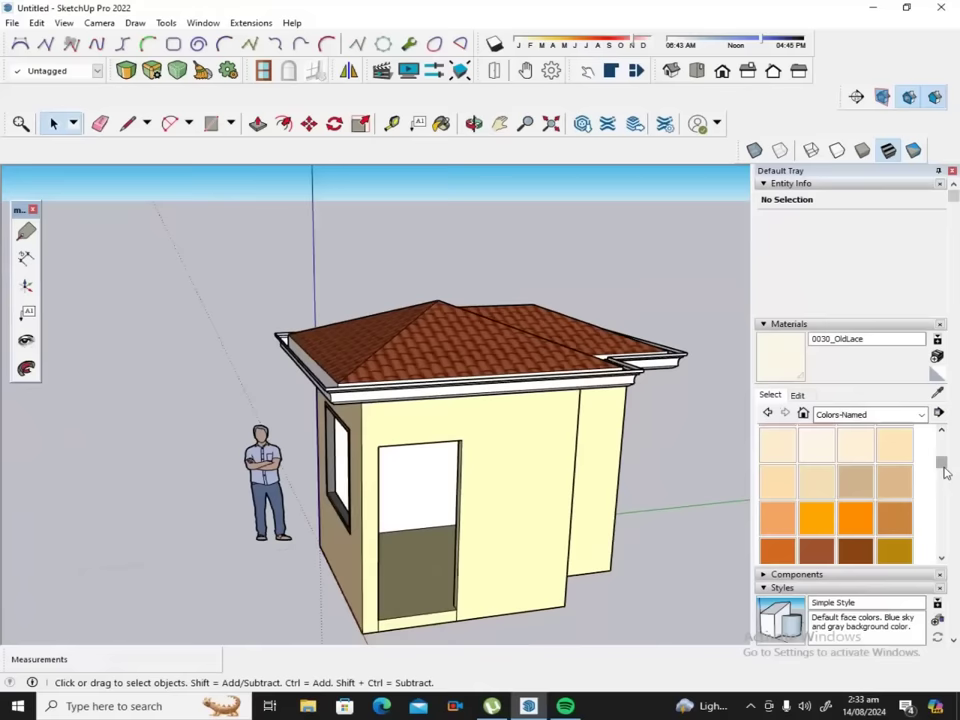
Add a new tag named 'roof' in the Tags panel.
click(472, 362)
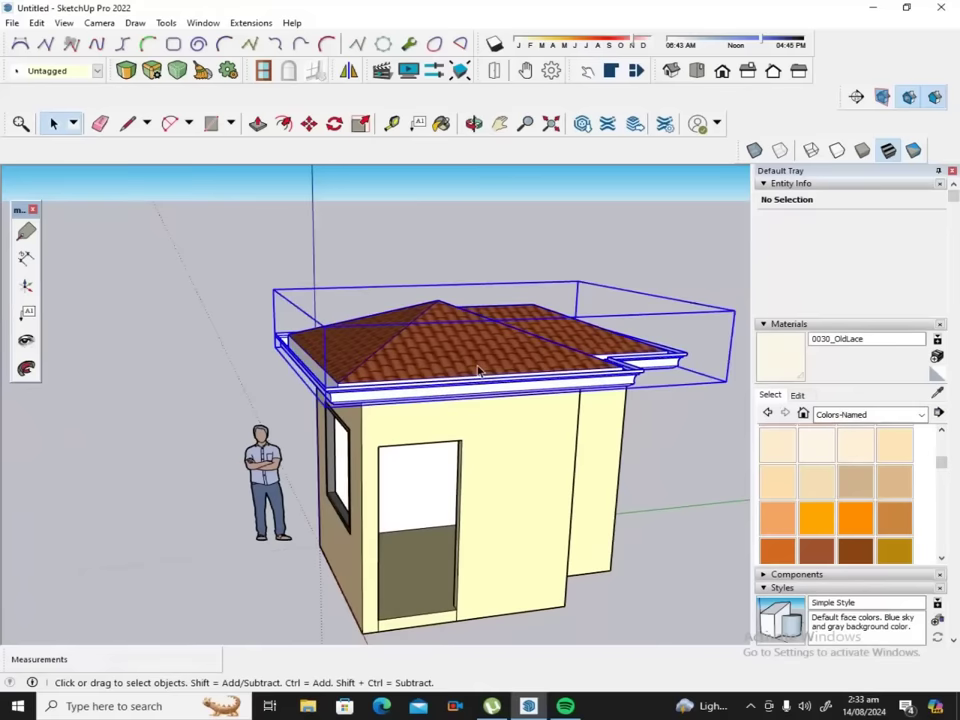
right_click(479, 368)
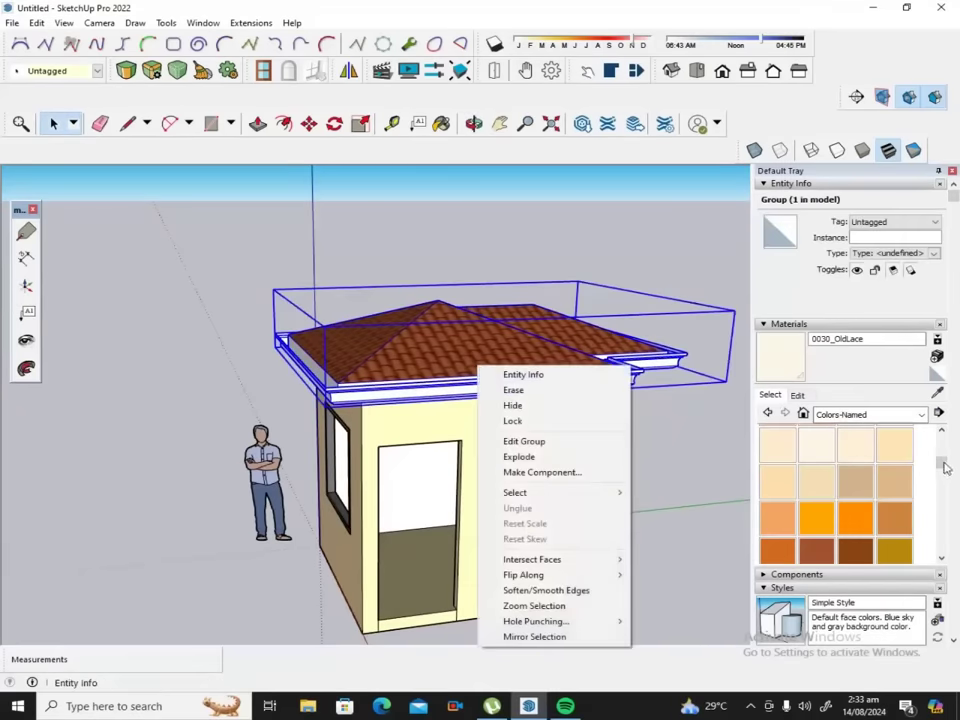
drag(944, 467, 944, 483)
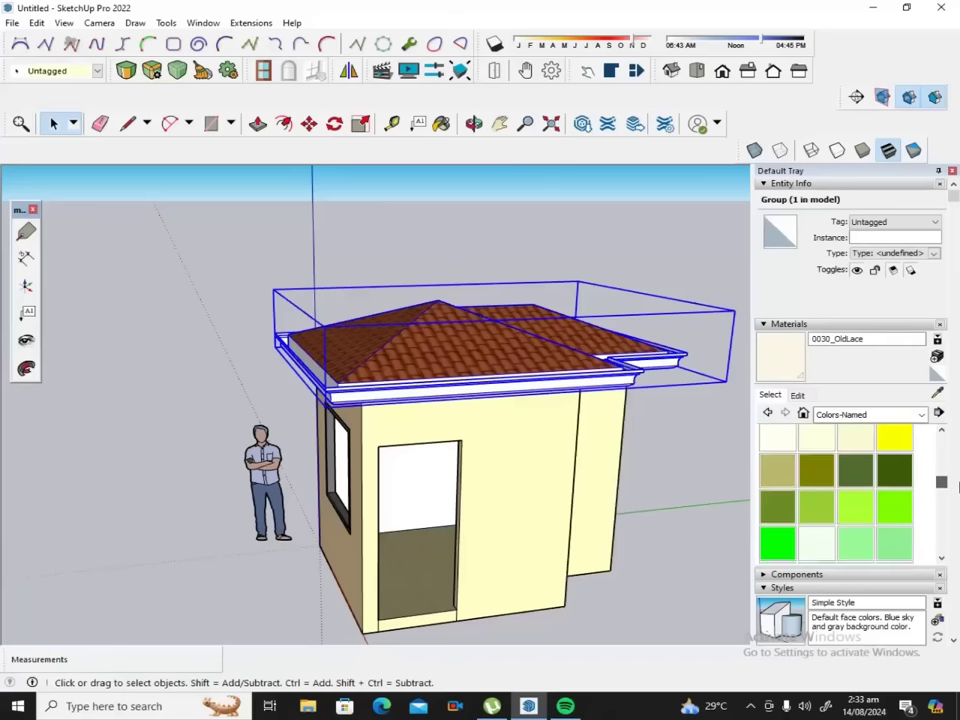
scroll(957, 480, down, 3)
scroll(957, 472, down, 3)
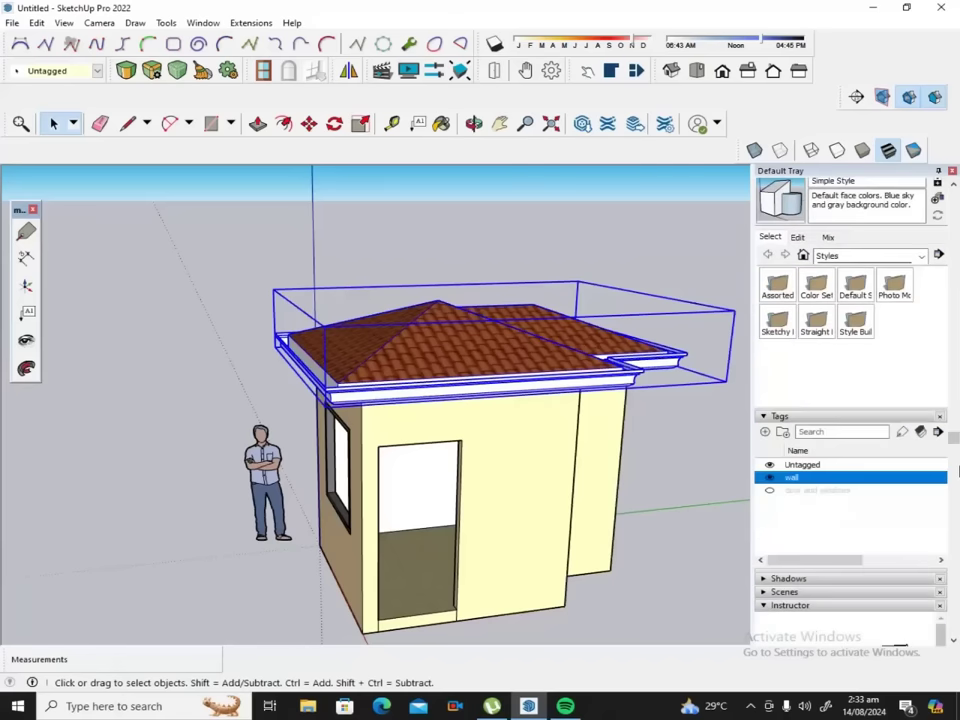
click(765, 436)
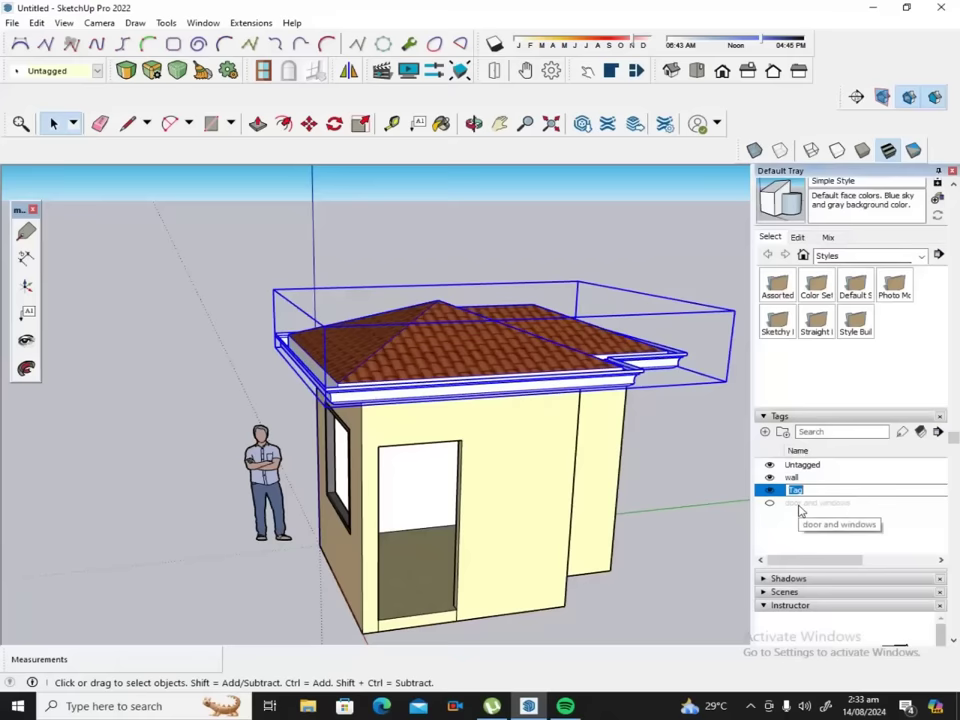
text(roof)
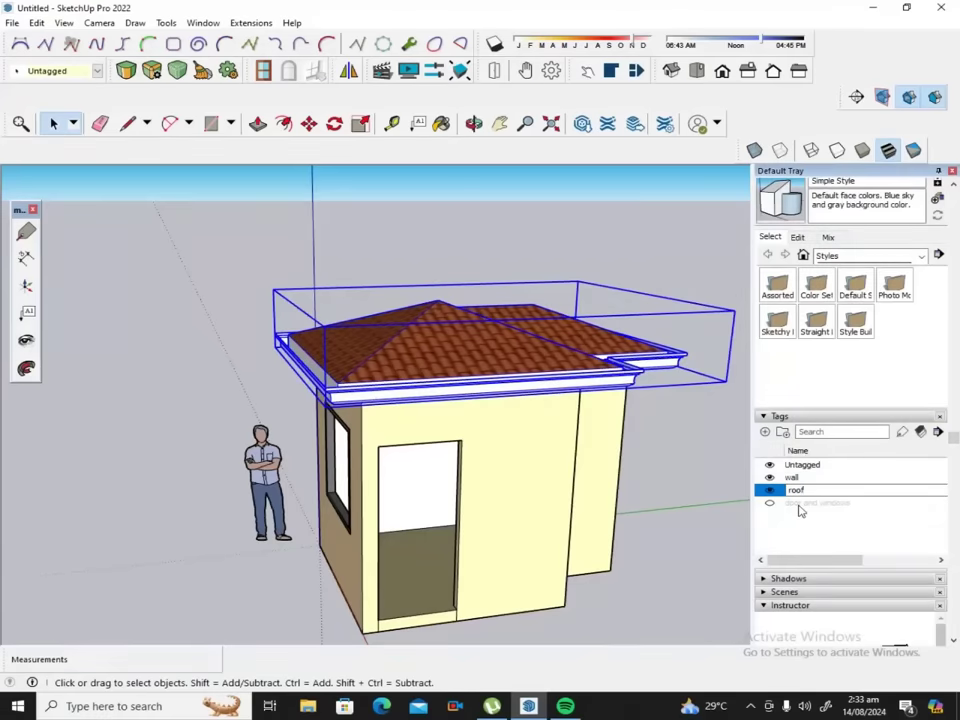
Set the roof group's tag to 'roof' in Entity Info, then deselect it.
right_click(490, 341)
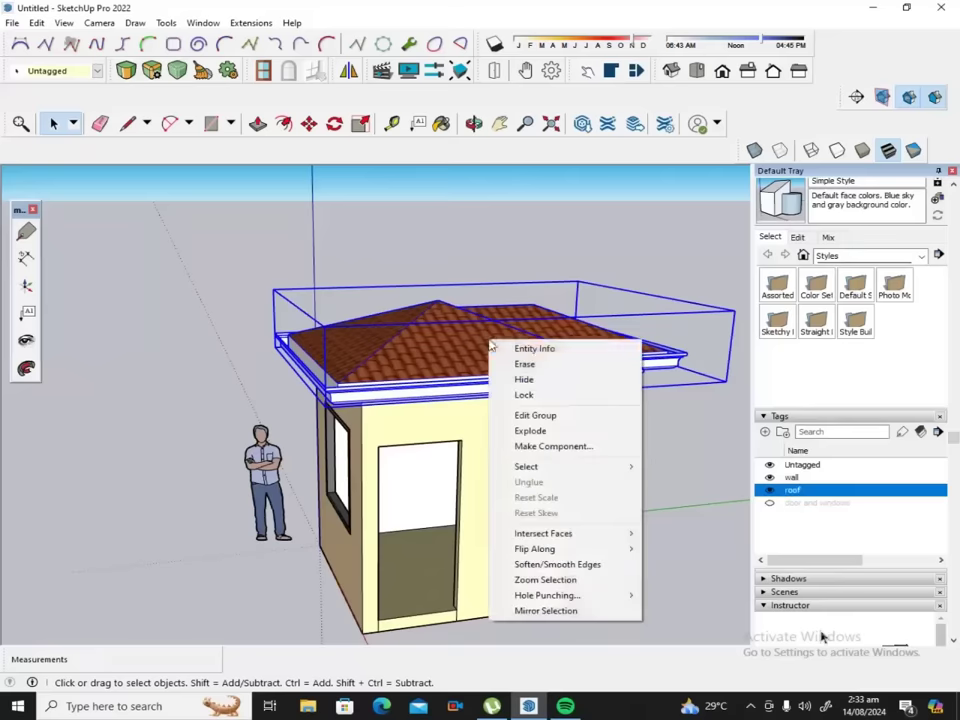
click(534, 349)
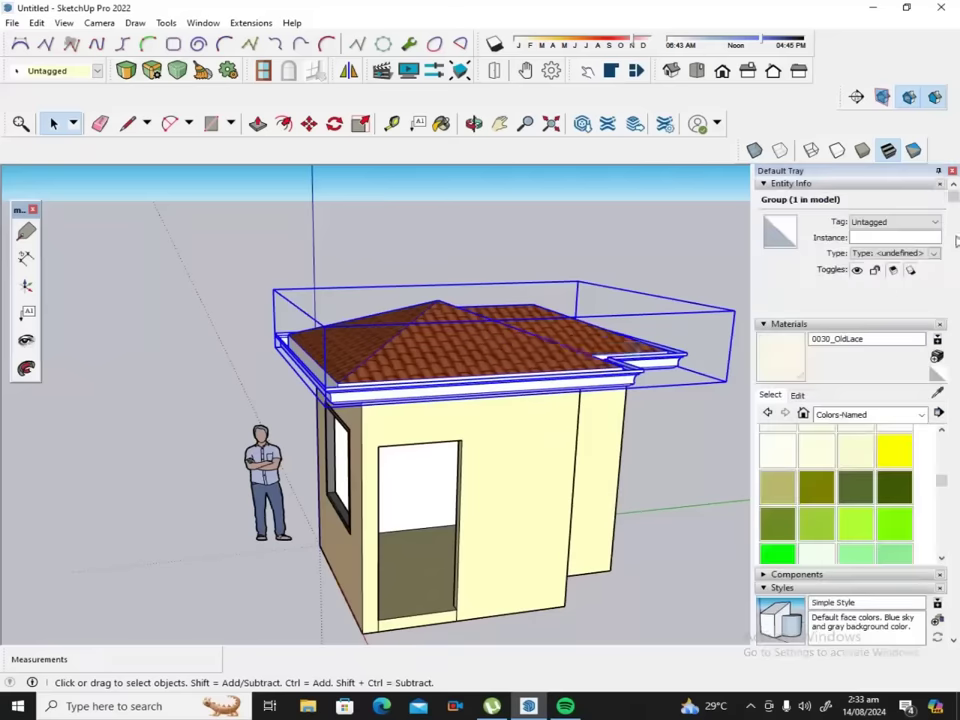
click(936, 223)
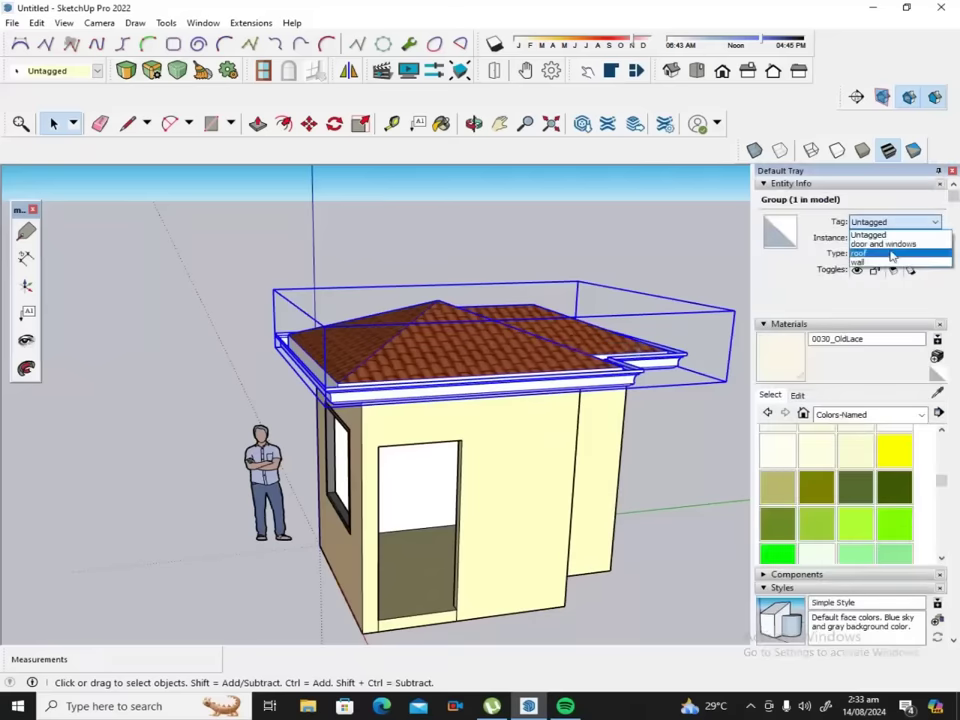
click(877, 253)
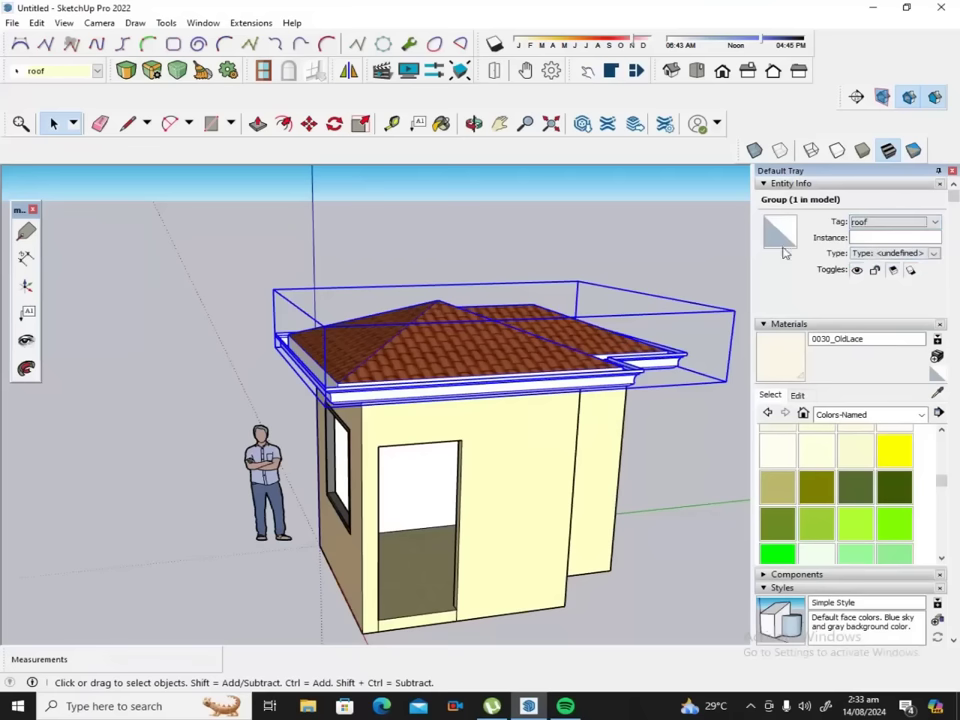
click(701, 238)
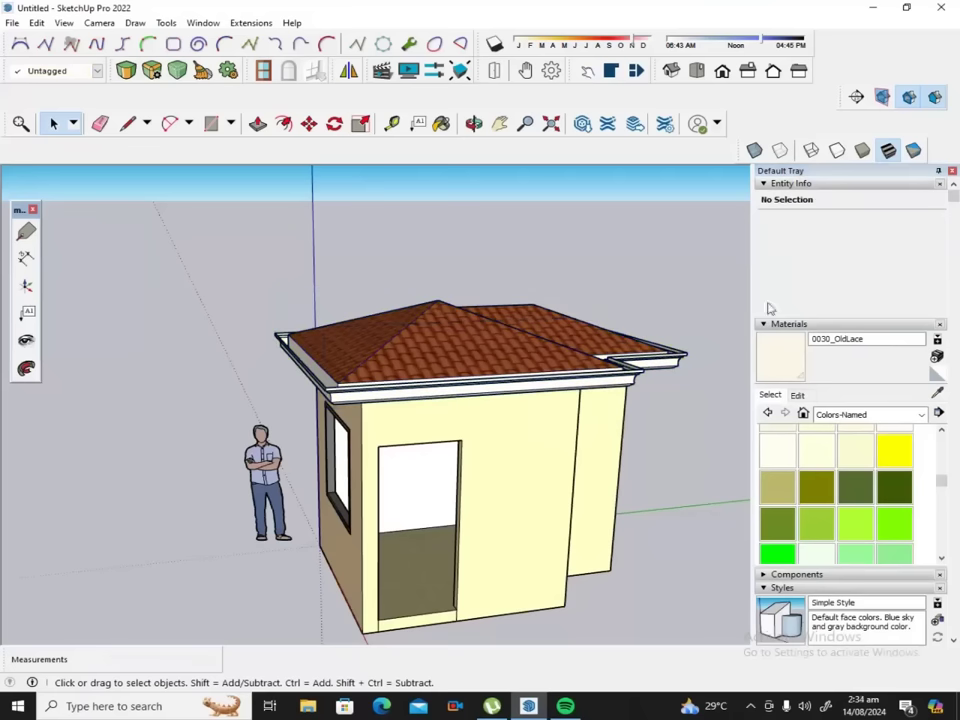
scroll(810, 401, down, 3)
scroll(810, 407, down, 2)
scroll(810, 407, down, 3)
Hide and reshow the roof tag twice, then make the door and windows tag visible.
scroll(958, 500, down, 3)
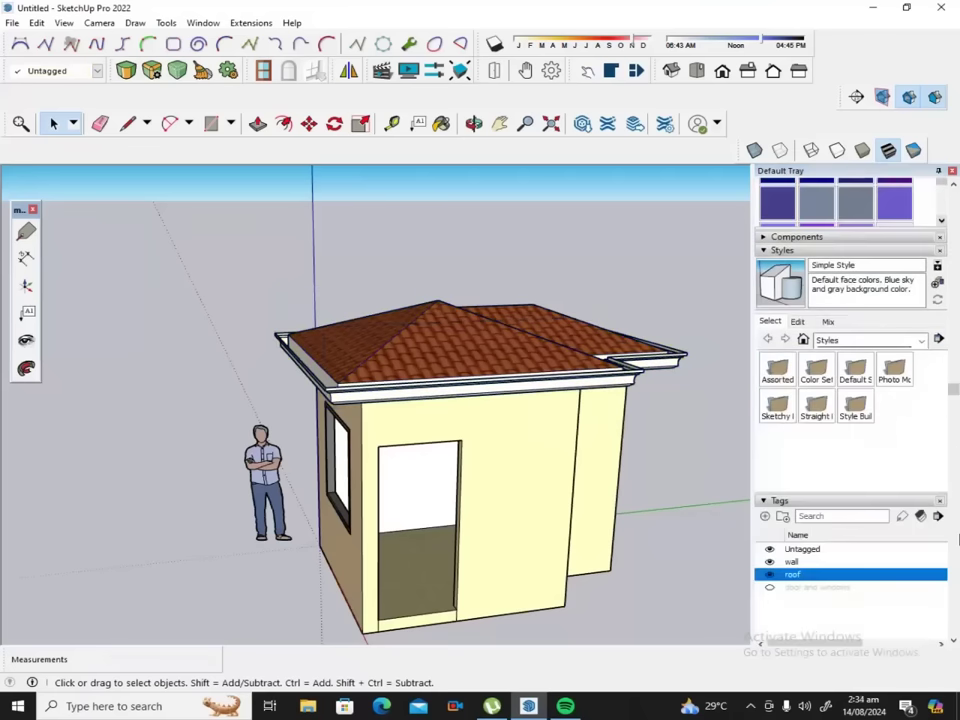
click(769, 577)
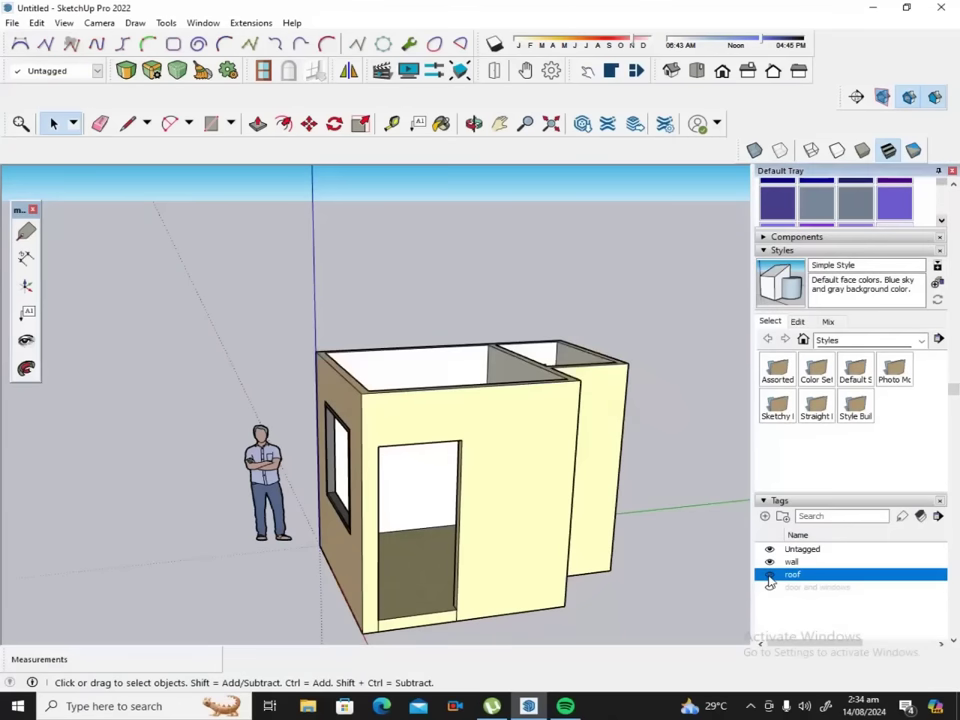
click(769, 577)
click(769, 577)
click(769, 577)
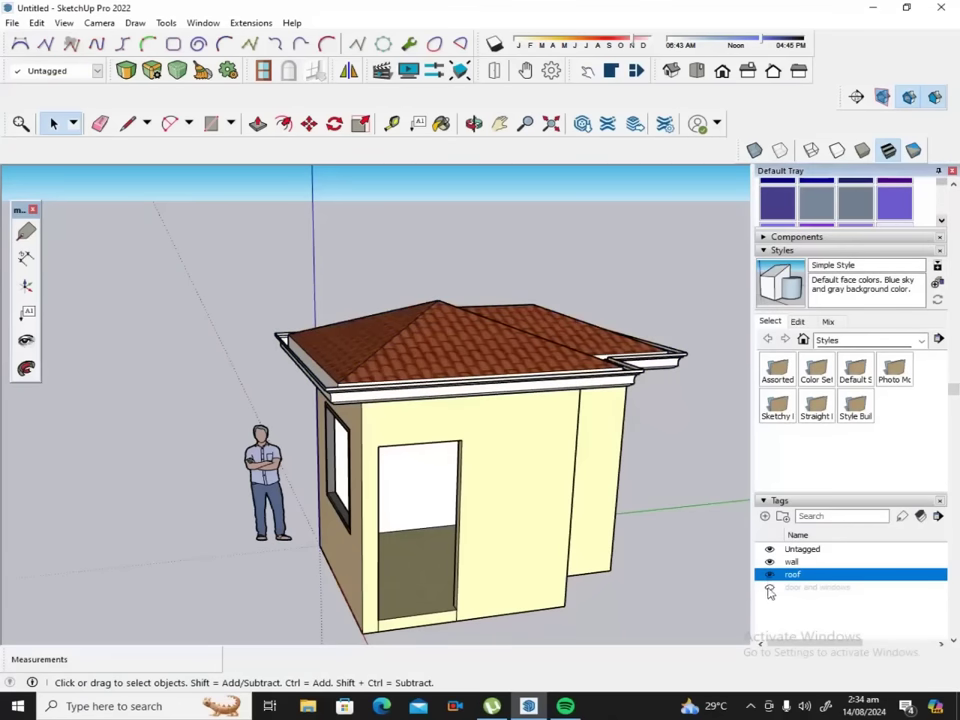
click(769, 589)
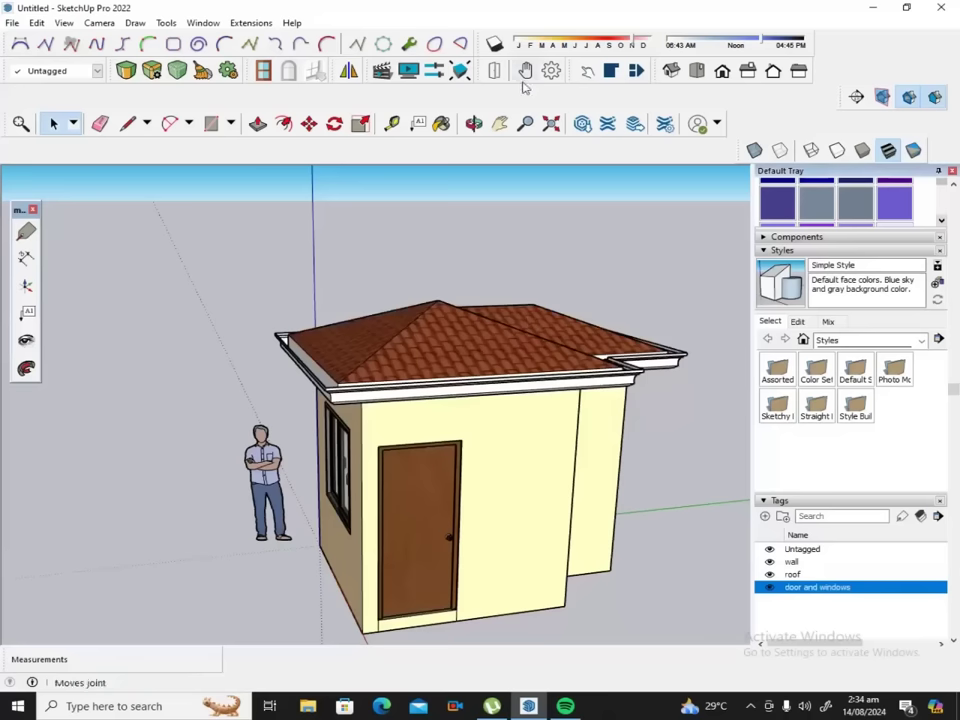
Orbit around the finished house from several angles, then open the system tray's hidden icons.
click(481, 125)
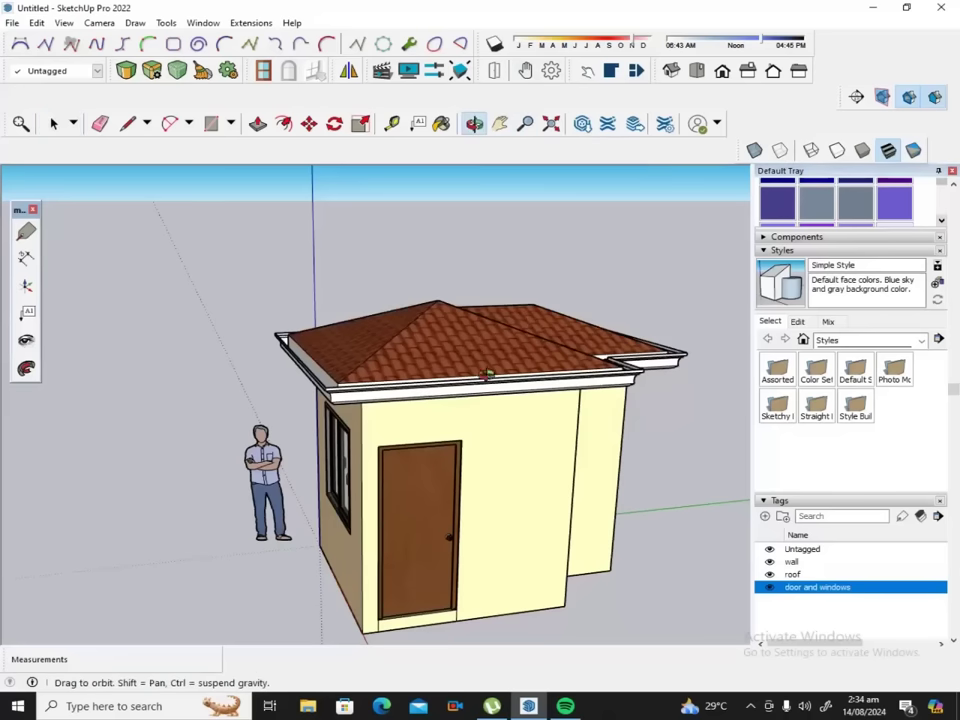
drag(375, 325, 440, 310)
mouse_move(356, 316)
mouse_down()
mouse_move(505, 402)
mouse_move(426, 388)
mouse_up()
mouse_move(549, 396)
mouse_down()
mouse_move(397, 422)
mouse_move(501, 439)
mouse_move(240, 392)
mouse_up()
mouse_move(354, 386)
mouse_down()
mouse_move(290, 409)
mouse_move(392, 450)
mouse_move(506, 536)
mouse_up()
mouse_move(182, 316)
mouse_down()
mouse_move(485, 505)
mouse_move(533, 365)
mouse_move(519, 545)
mouse_move(636, 459)
mouse_up()
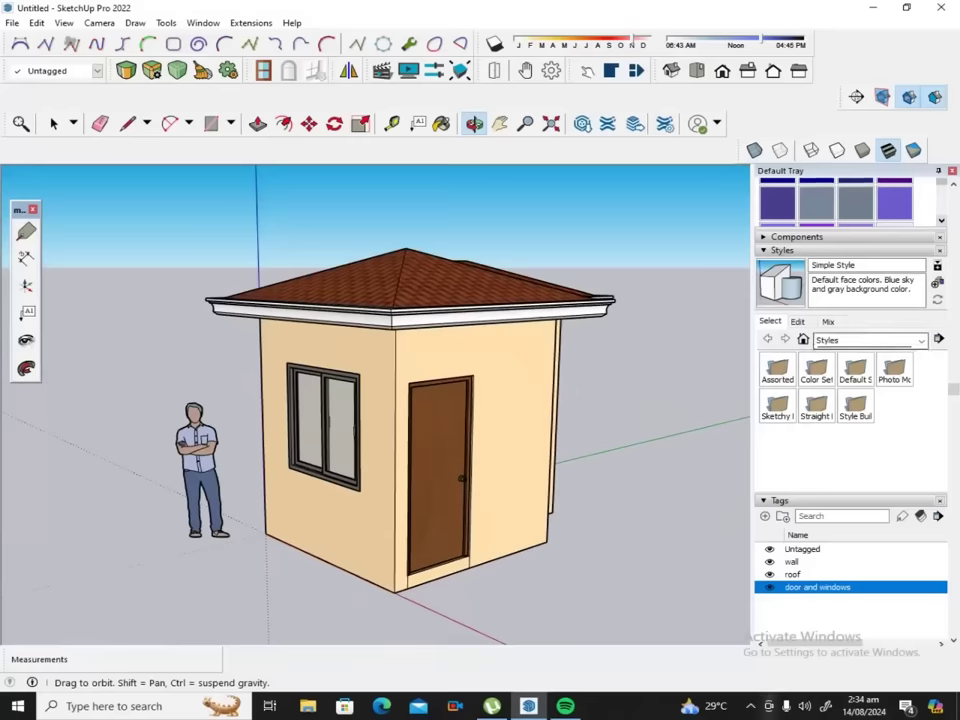
click(751, 705)
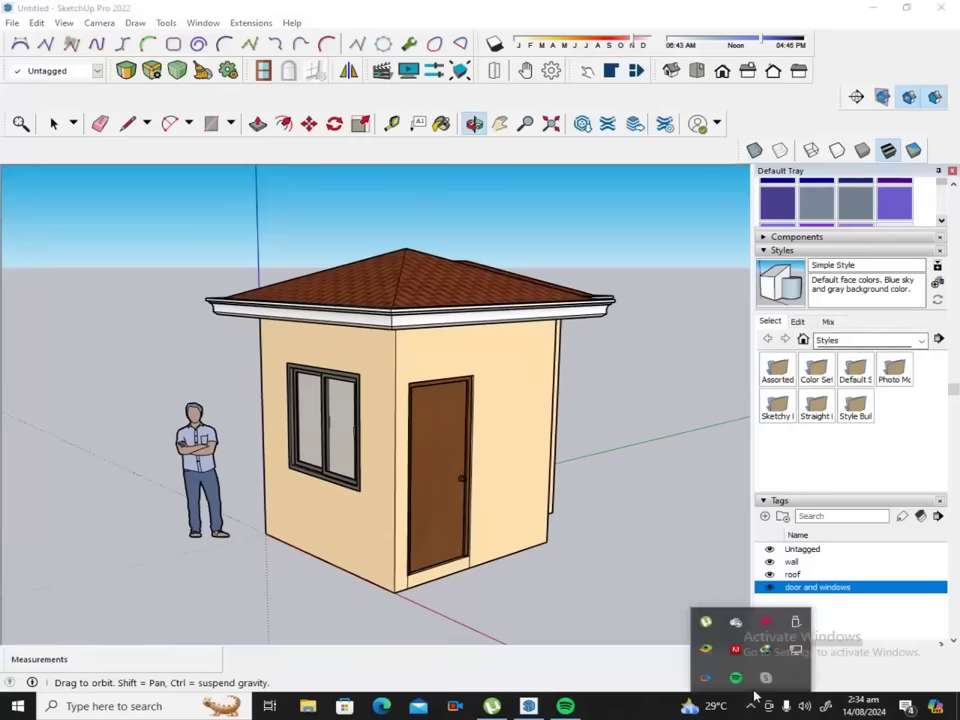